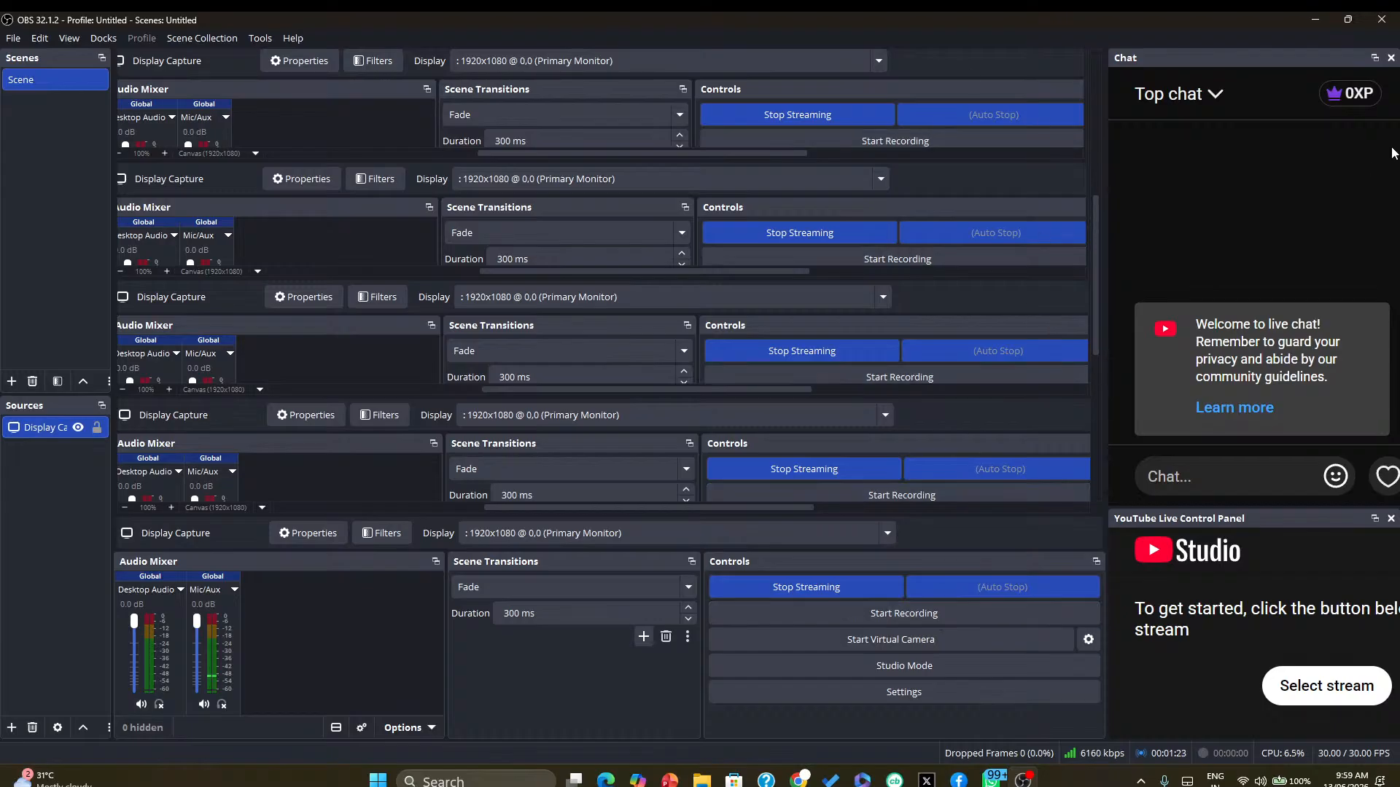
# Switch from OBS to the Google Meet presentation window showing the shared COMSOL screen
pyautogui.click(1315, 21)
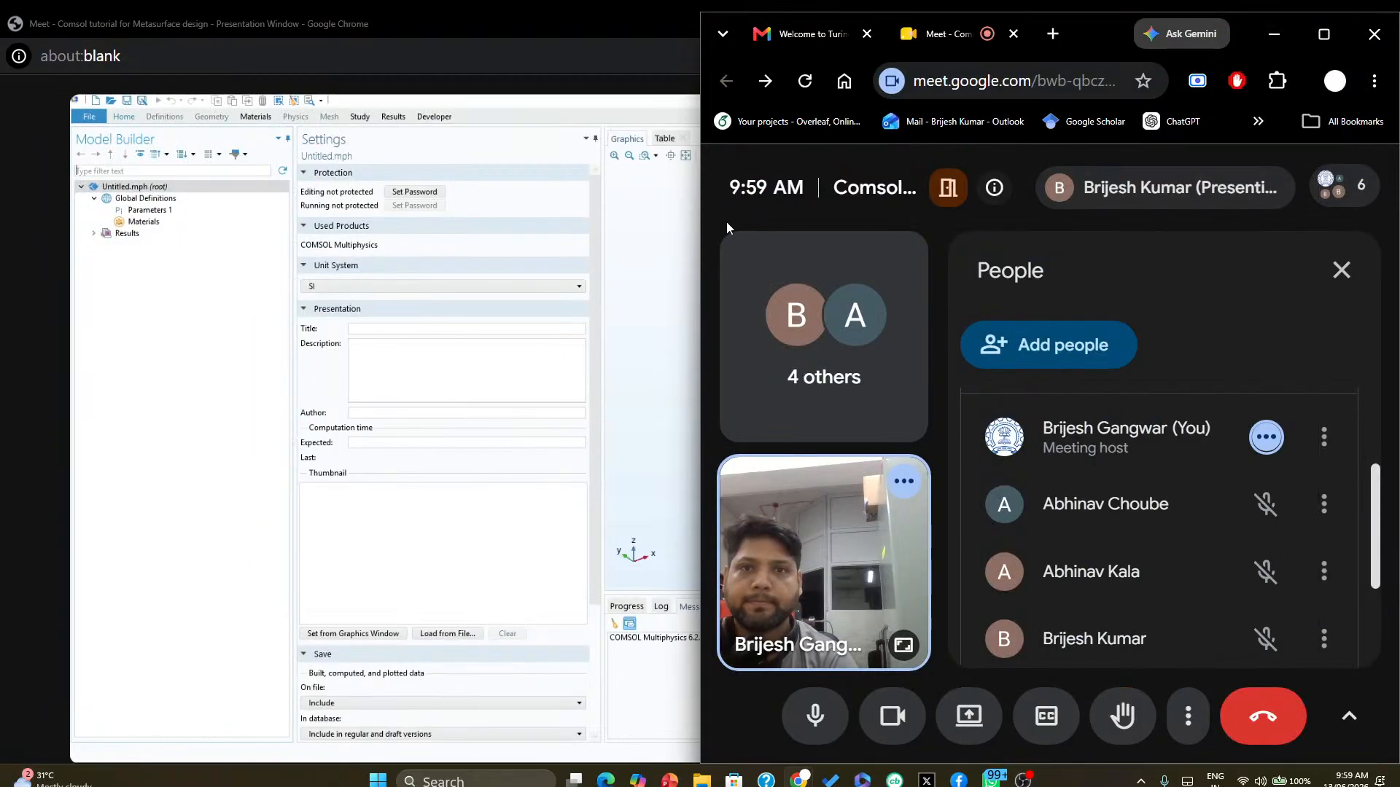
pyautogui.click(636, 240)
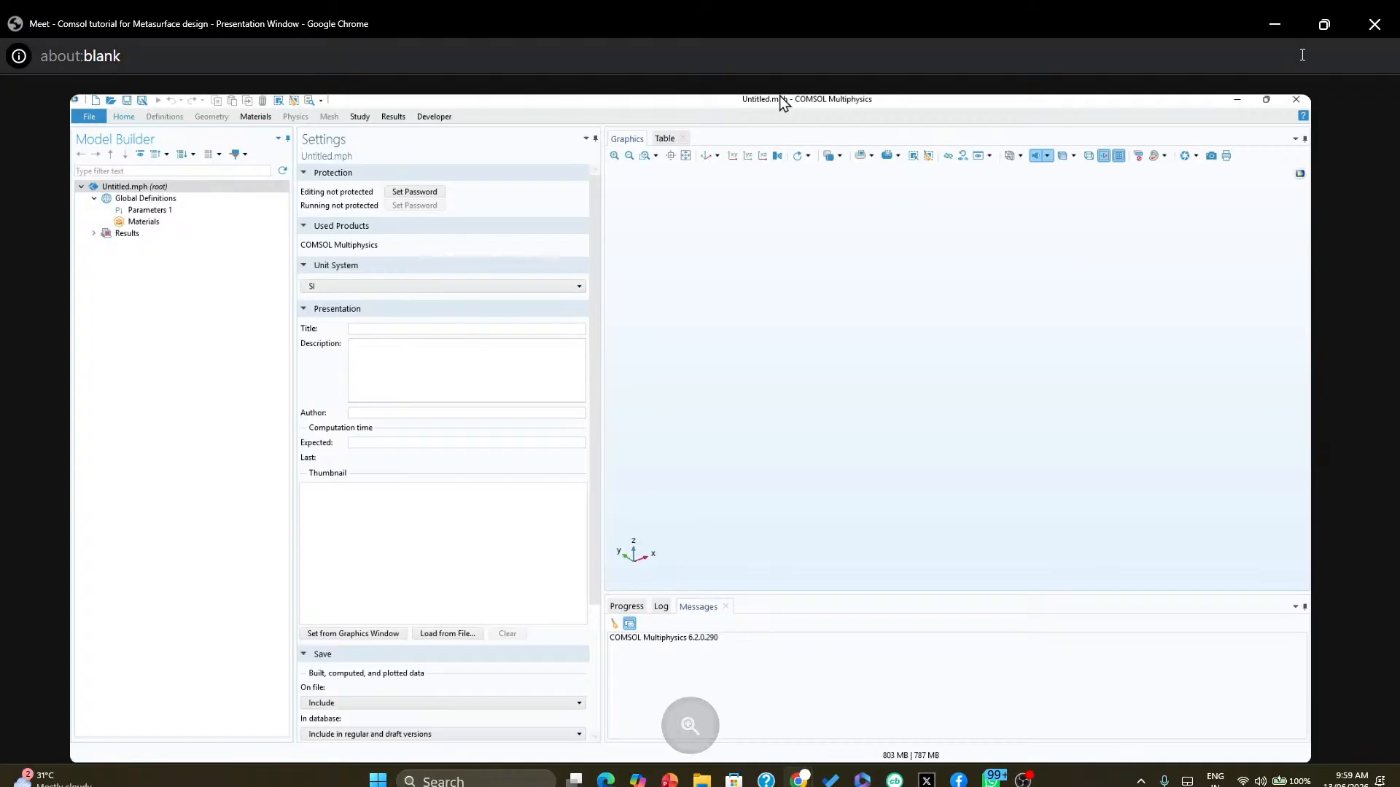
pyautogui.moveTo(1319, 31)
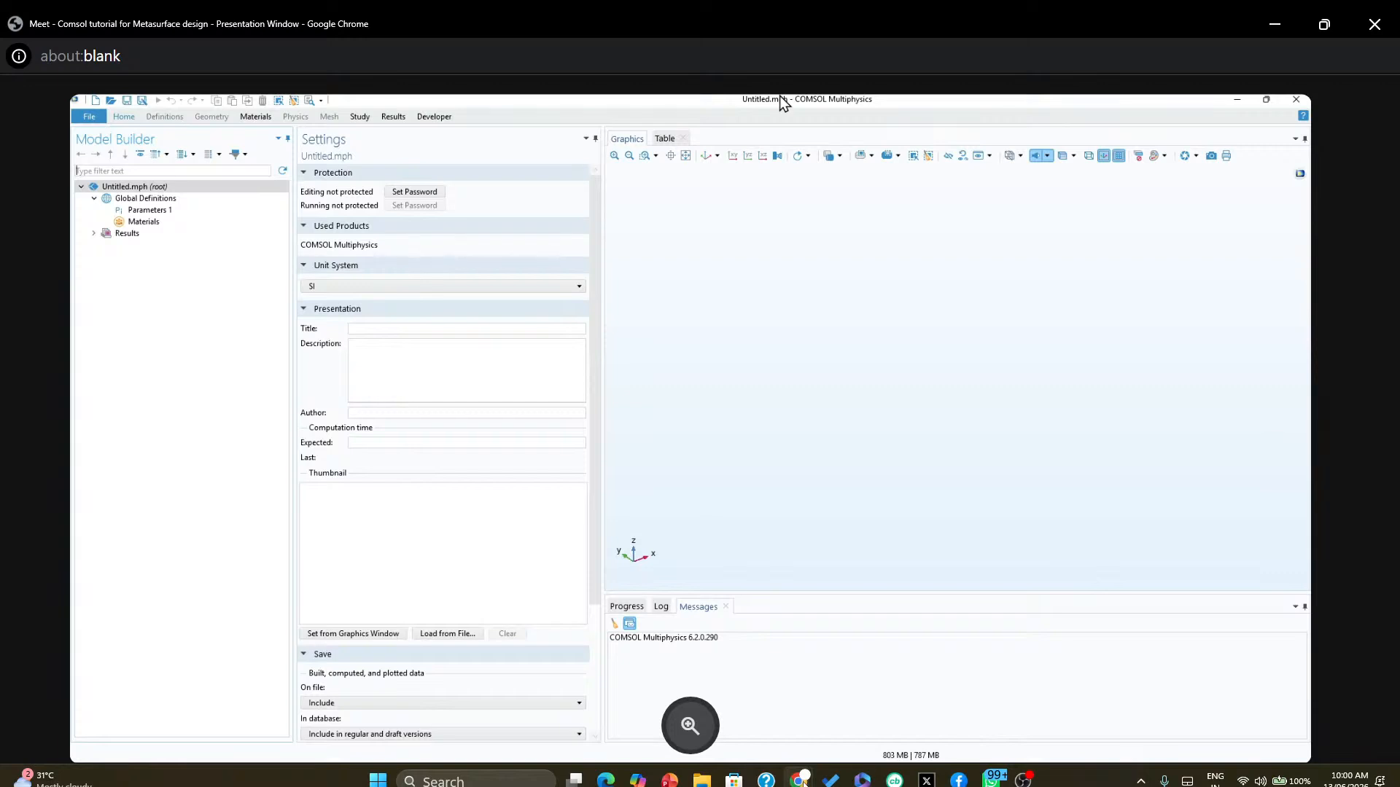
pyautogui.moveTo(800, 779)
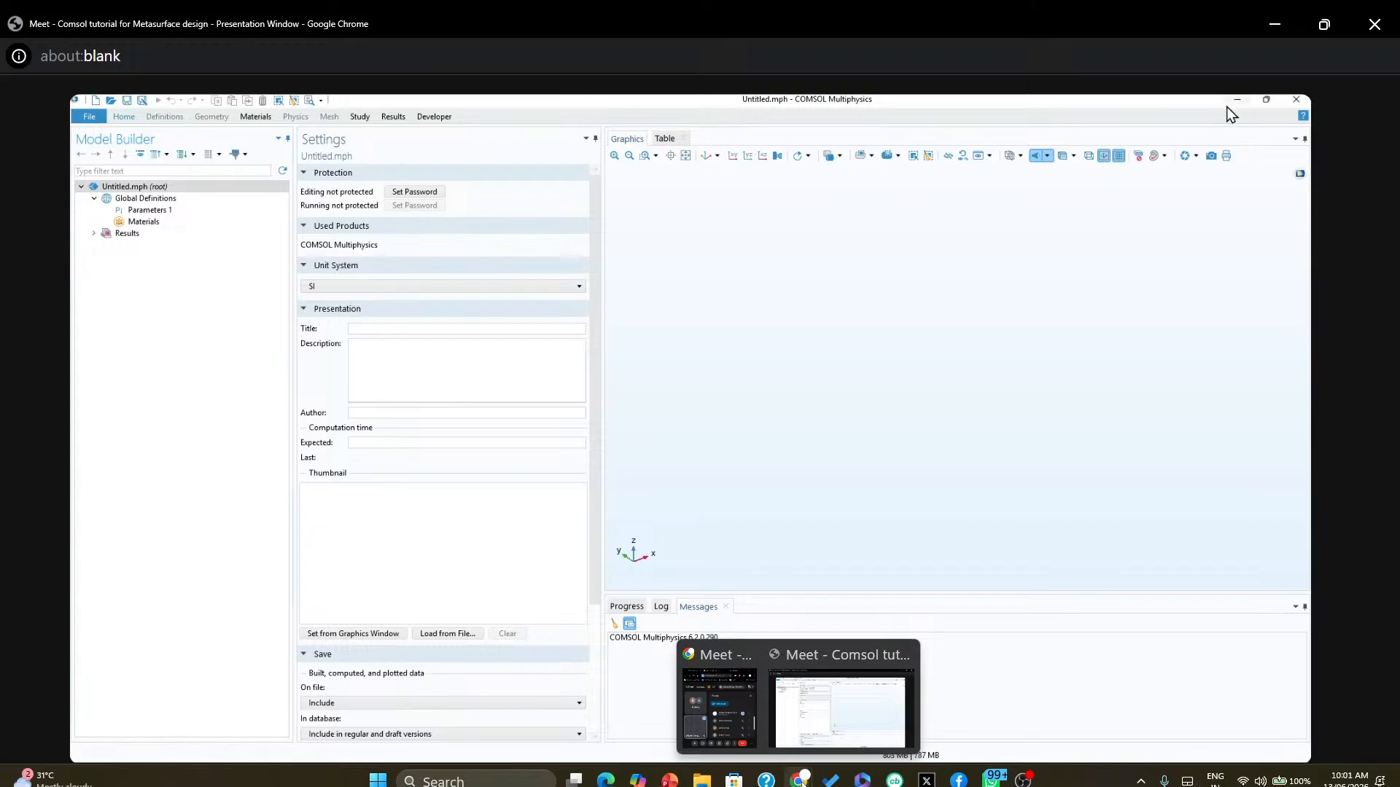
# Bring up the bilayer metasurface paper and examine its Figure 1 structure concept and Figure 2 mode coupling plots
pyautogui.click(1257, 103)
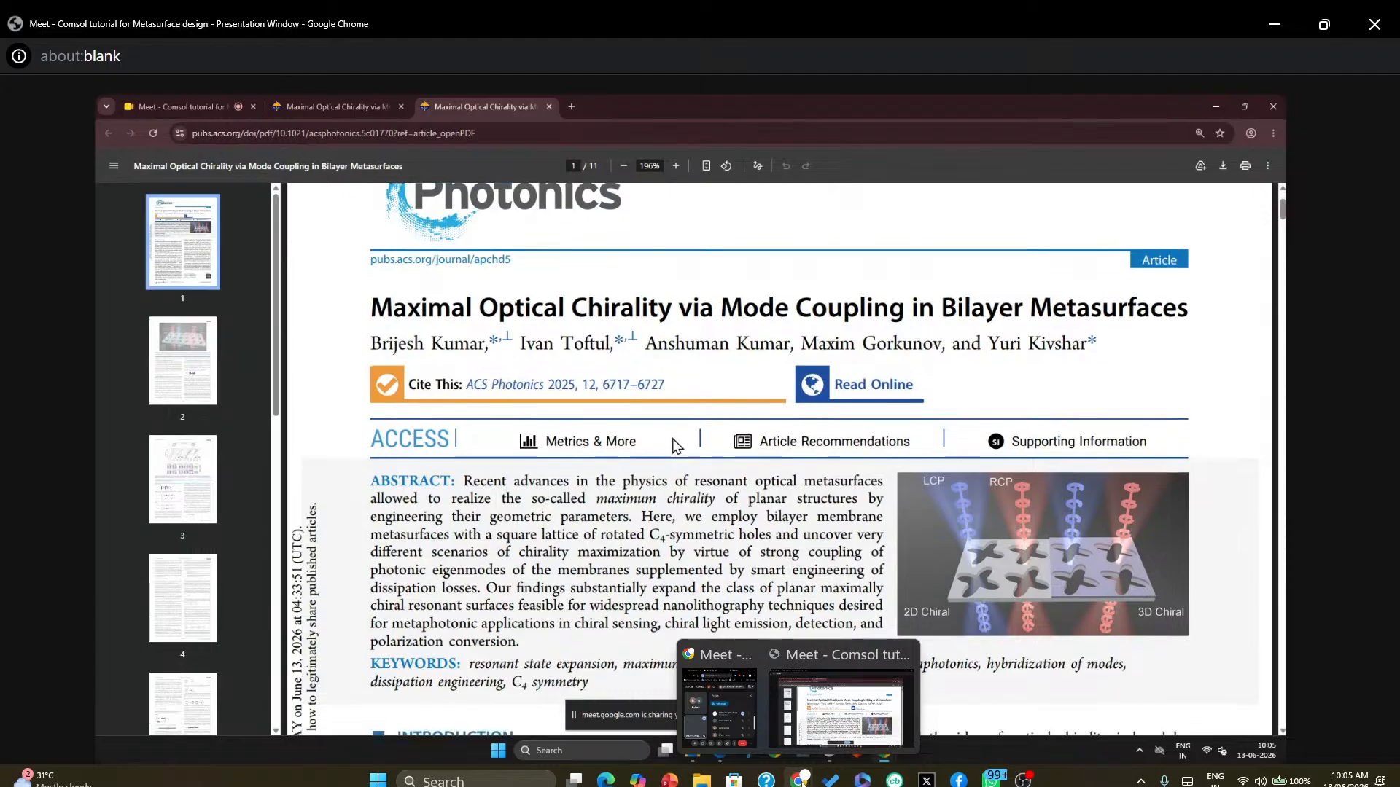
pyautogui.scroll(-15, 674, 444)
pyautogui.scroll(-5, 671, 438)
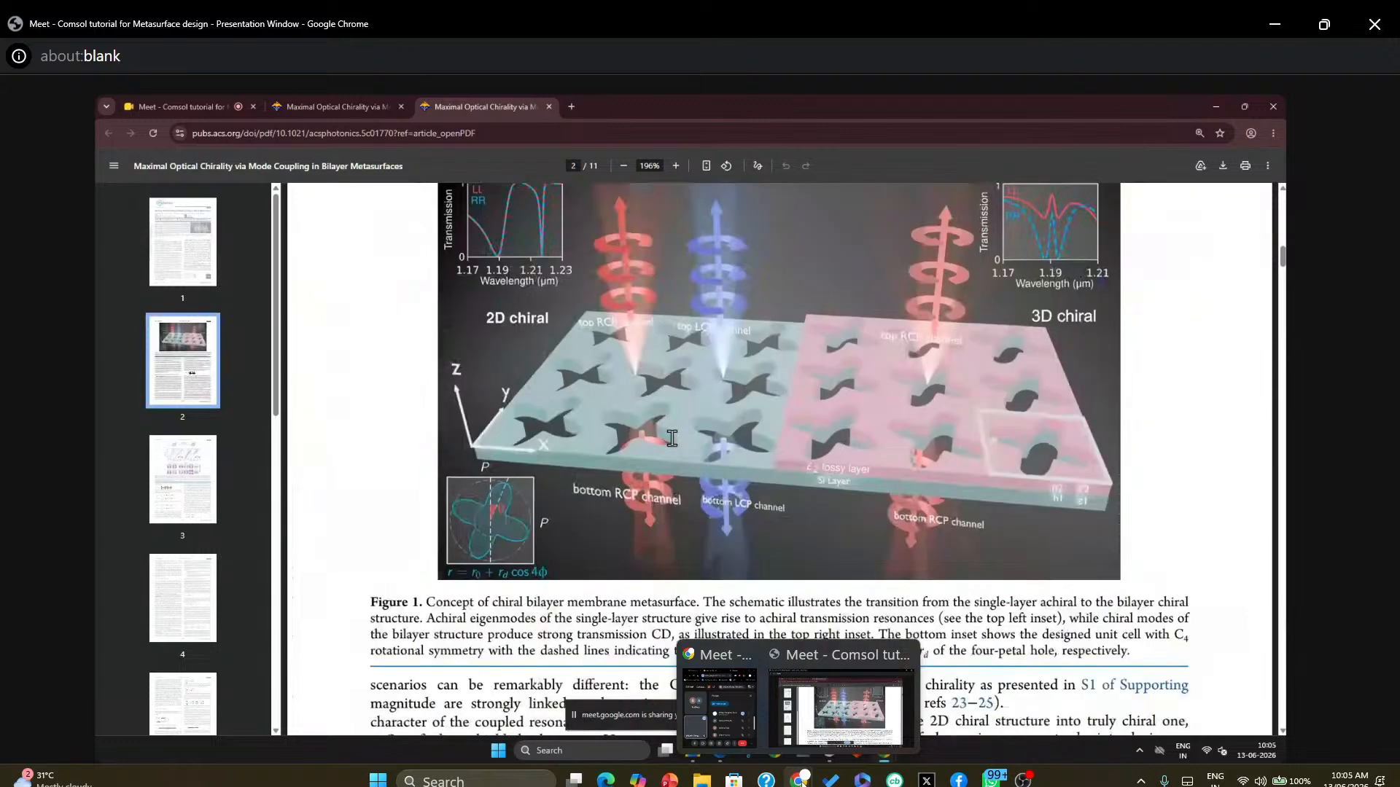
pyautogui.scroll(3, 729, 459)
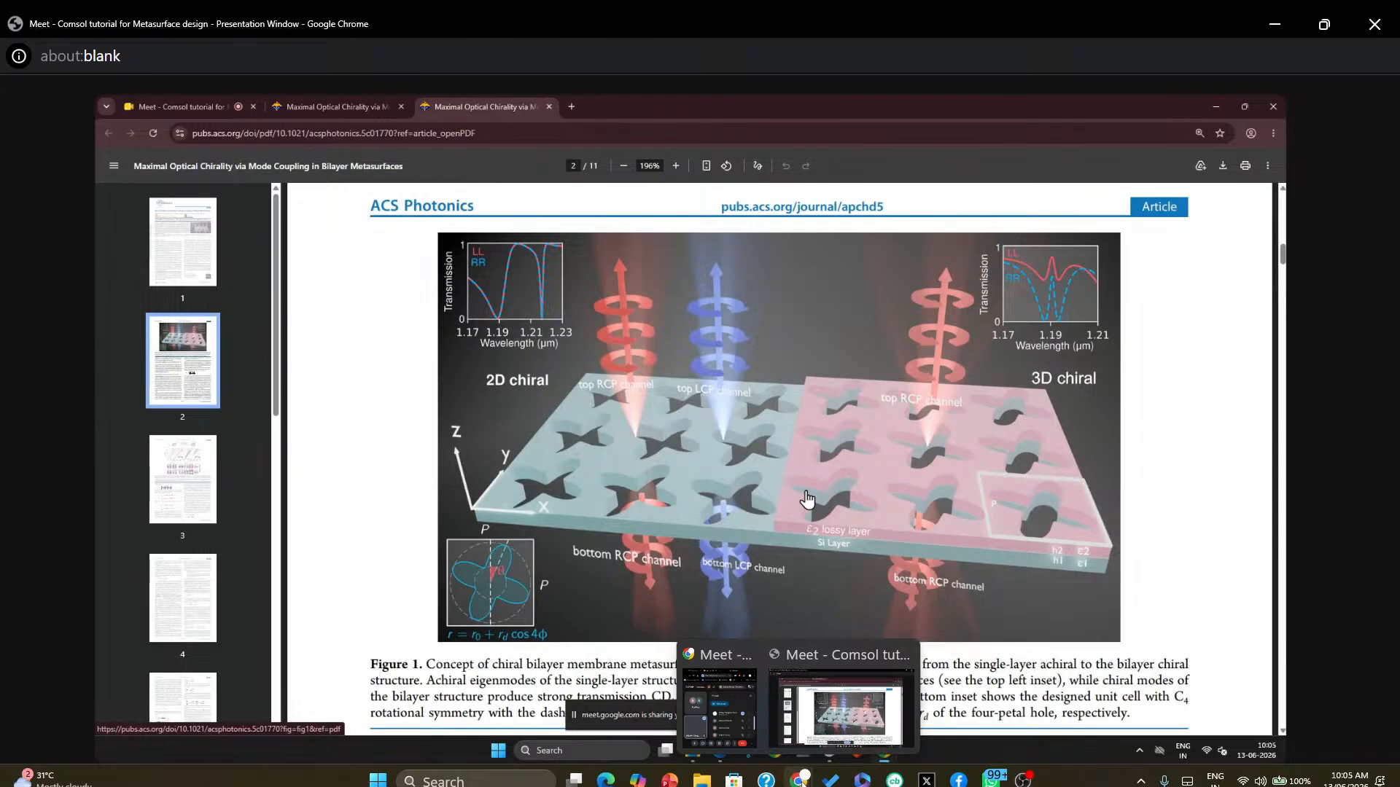
pyautogui.scroll(-12, 806, 499)
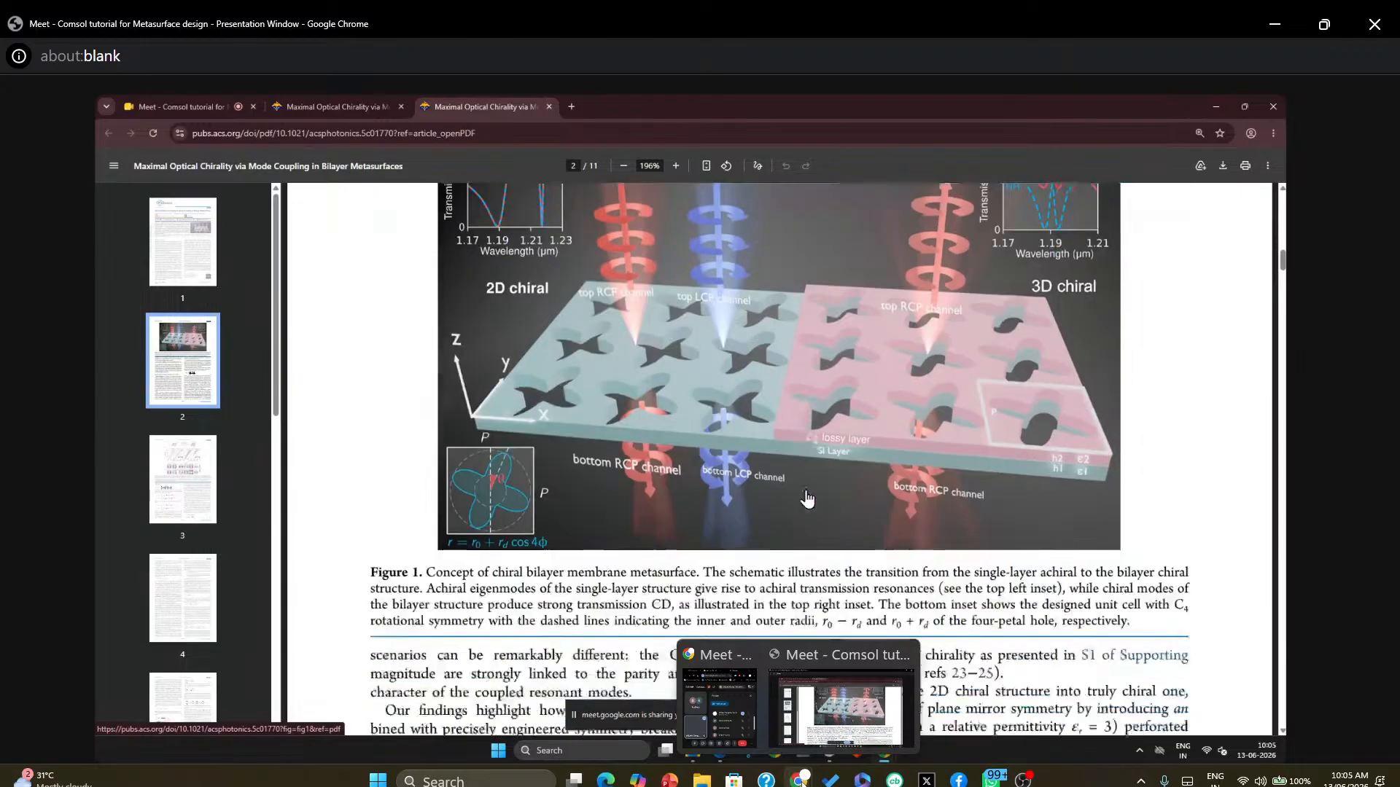
pyautogui.scroll(-8, 806, 500)
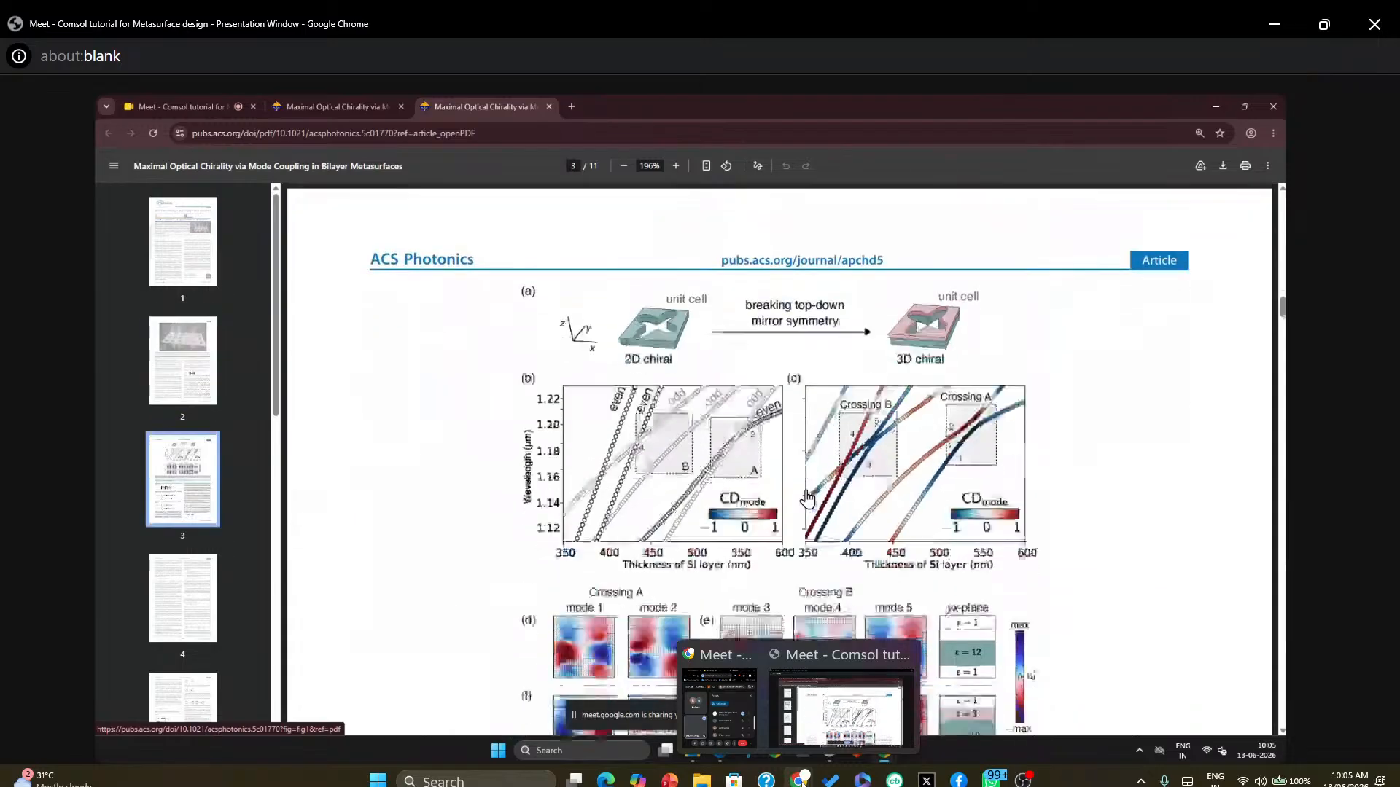
pyautogui.scroll(2, 952, 356)
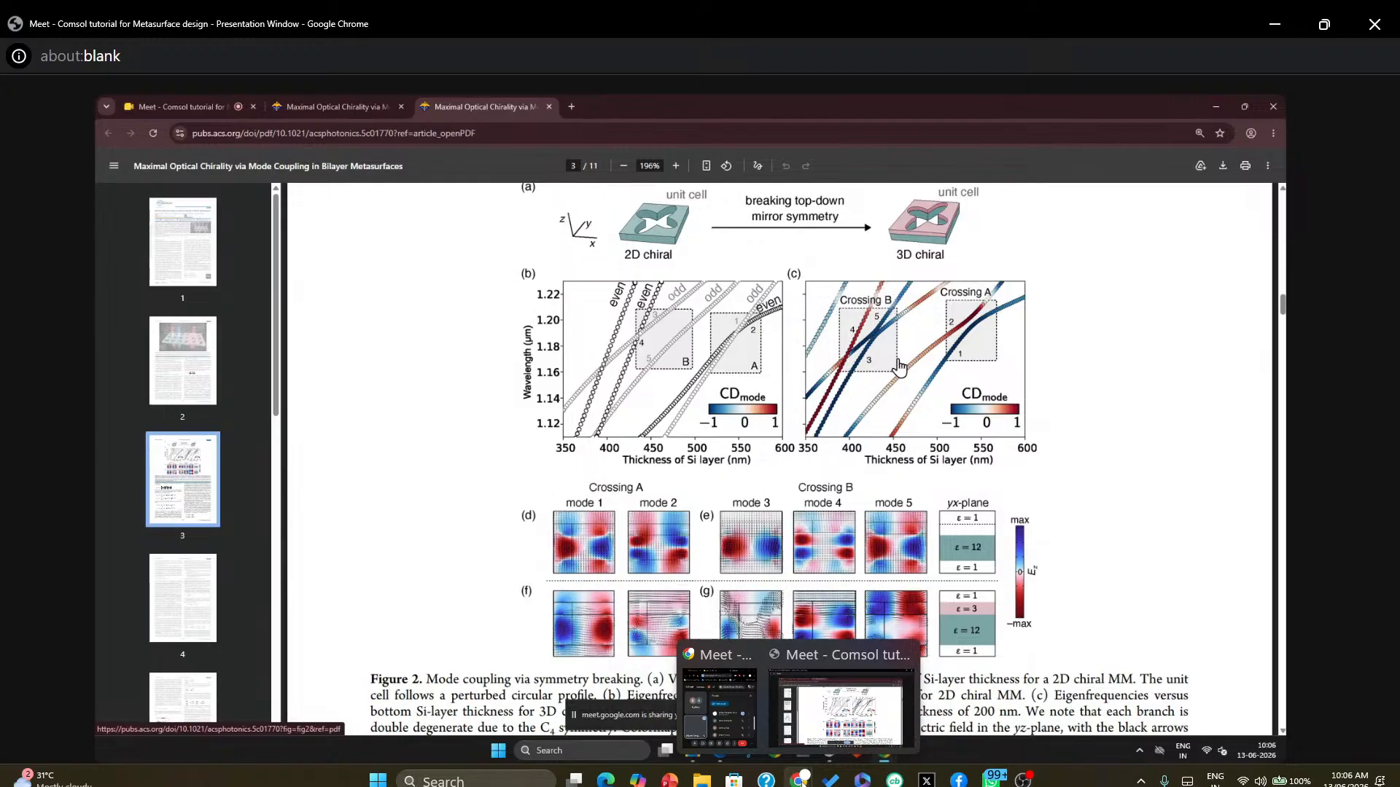
# Look through the paper's modal theory equations and Figure 5 transmission spectra, and return to the first page
pyautogui.scroll(-10, 898, 366)
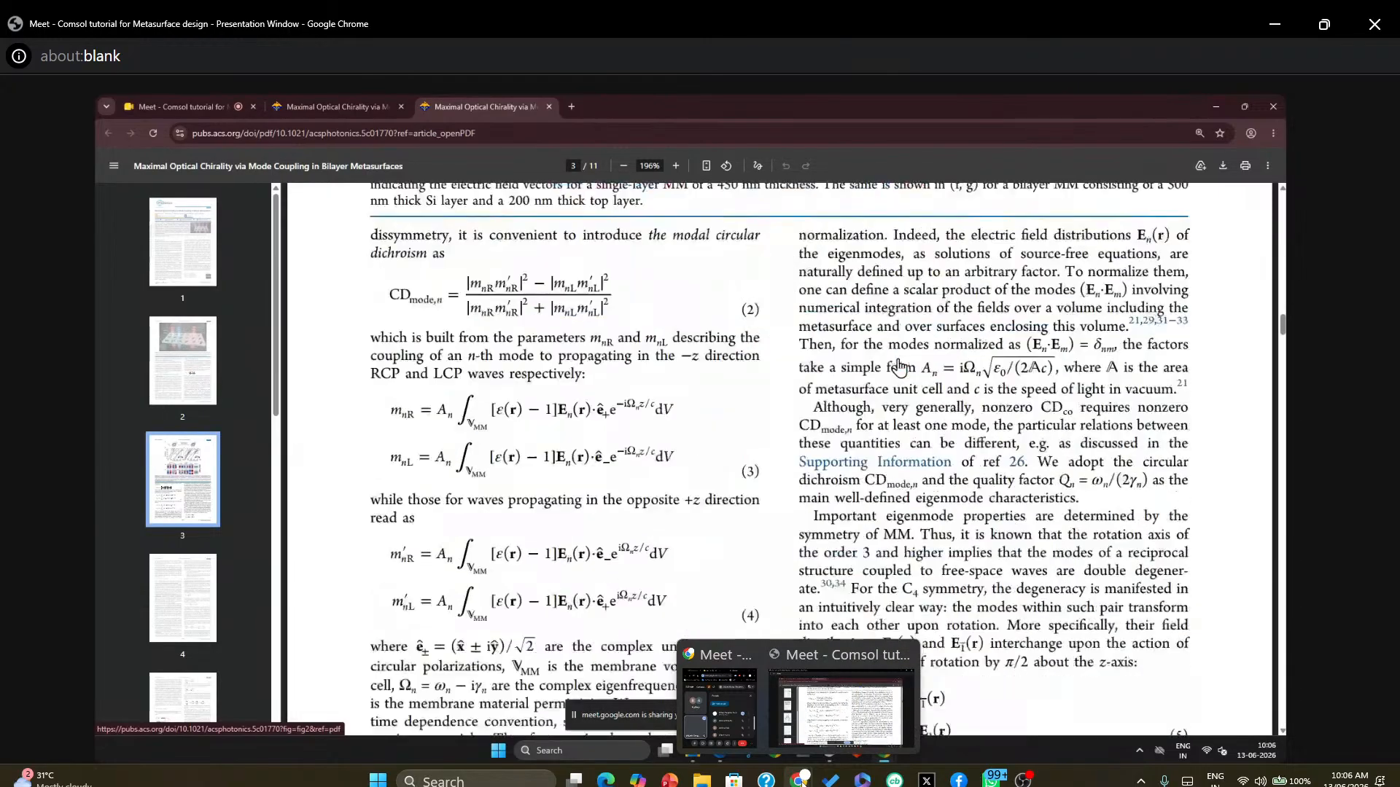
pyautogui.scroll(-10, 899, 366)
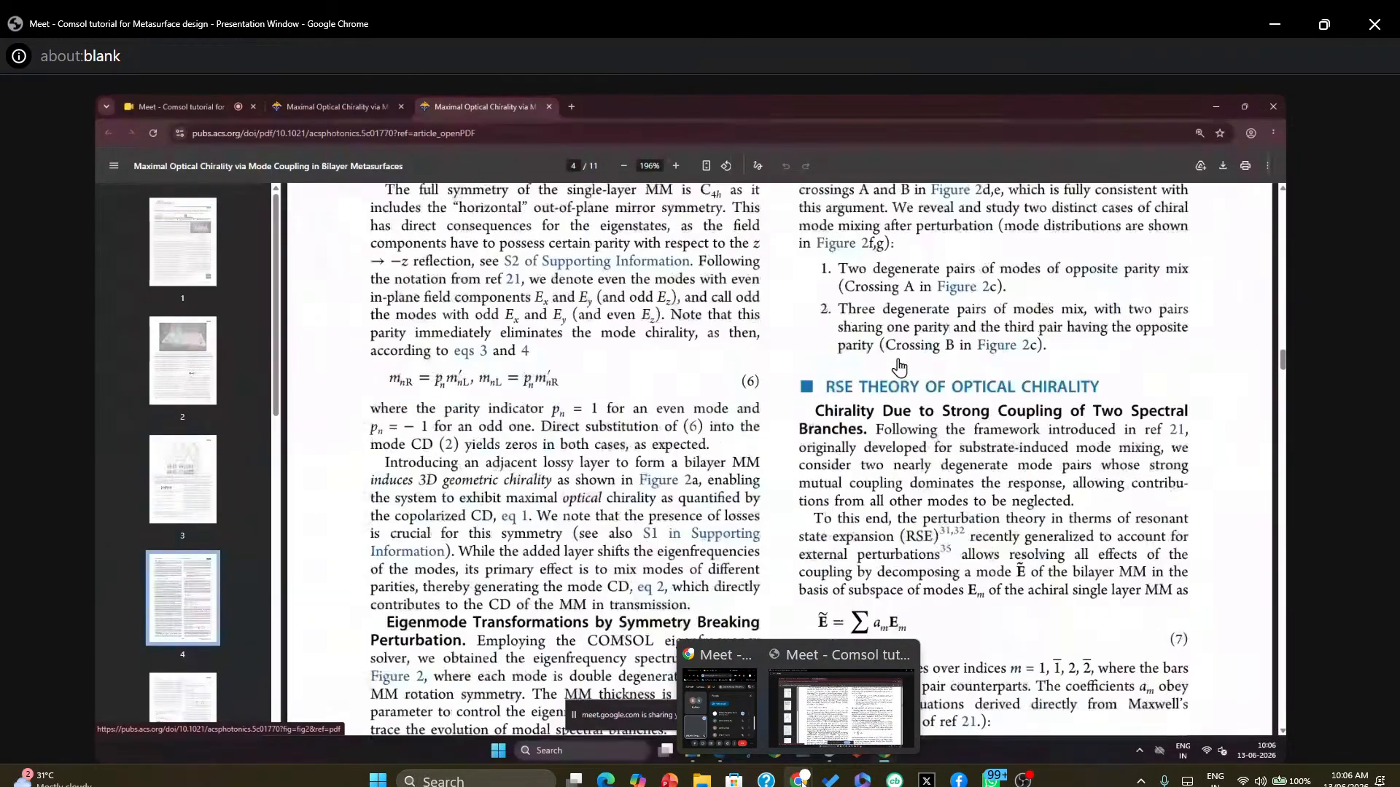
pyautogui.scroll(-20, 898, 367)
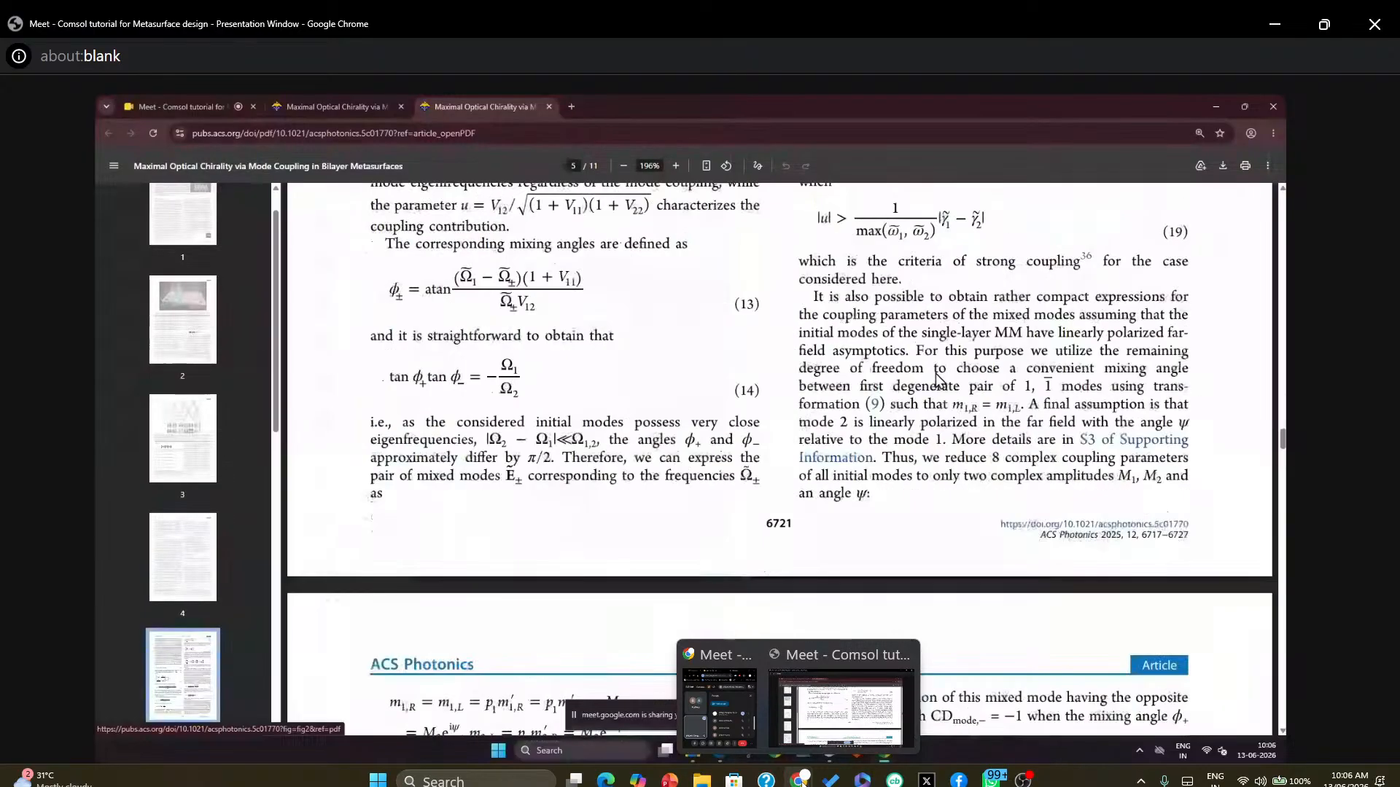
pyautogui.scroll(-20, 1277, 466)
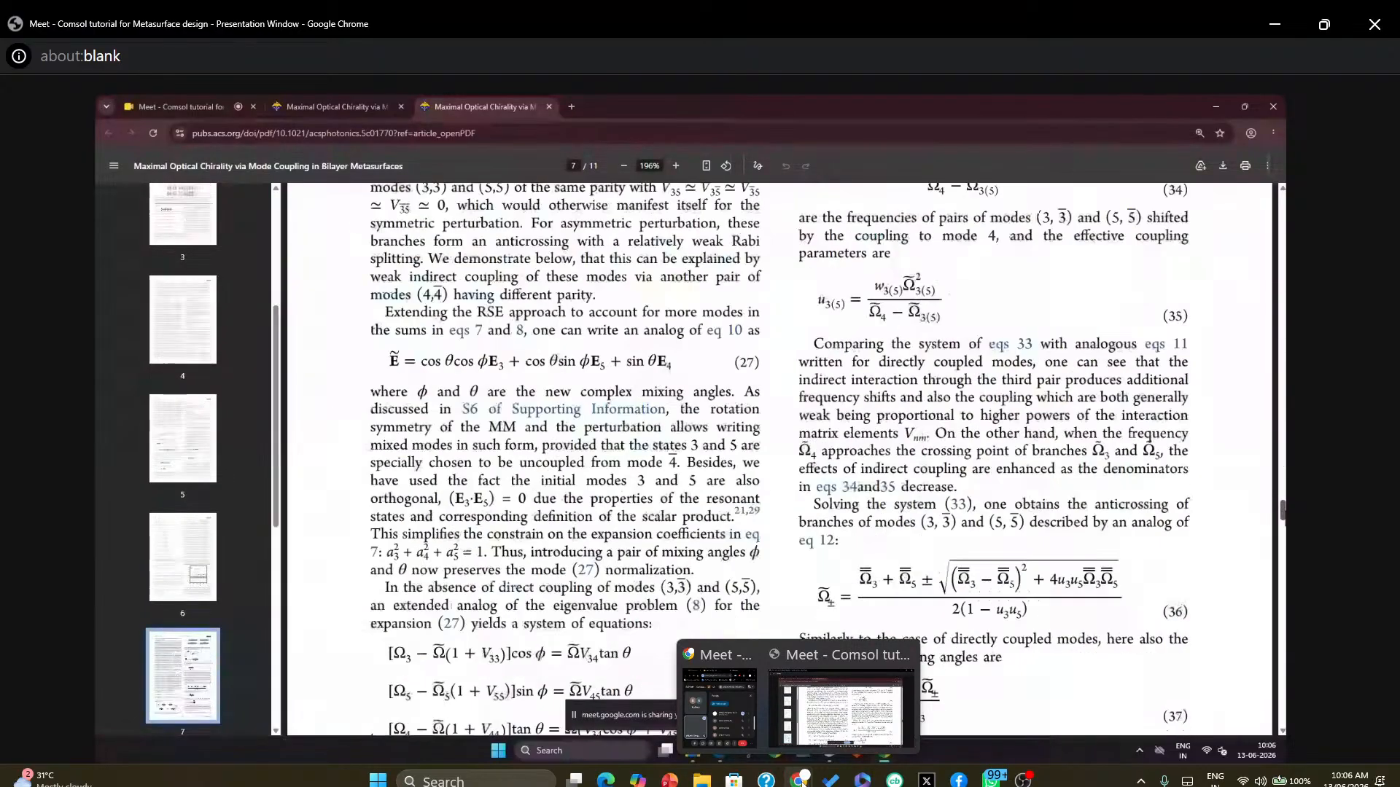
pyautogui.scroll(-20, 970, 333)
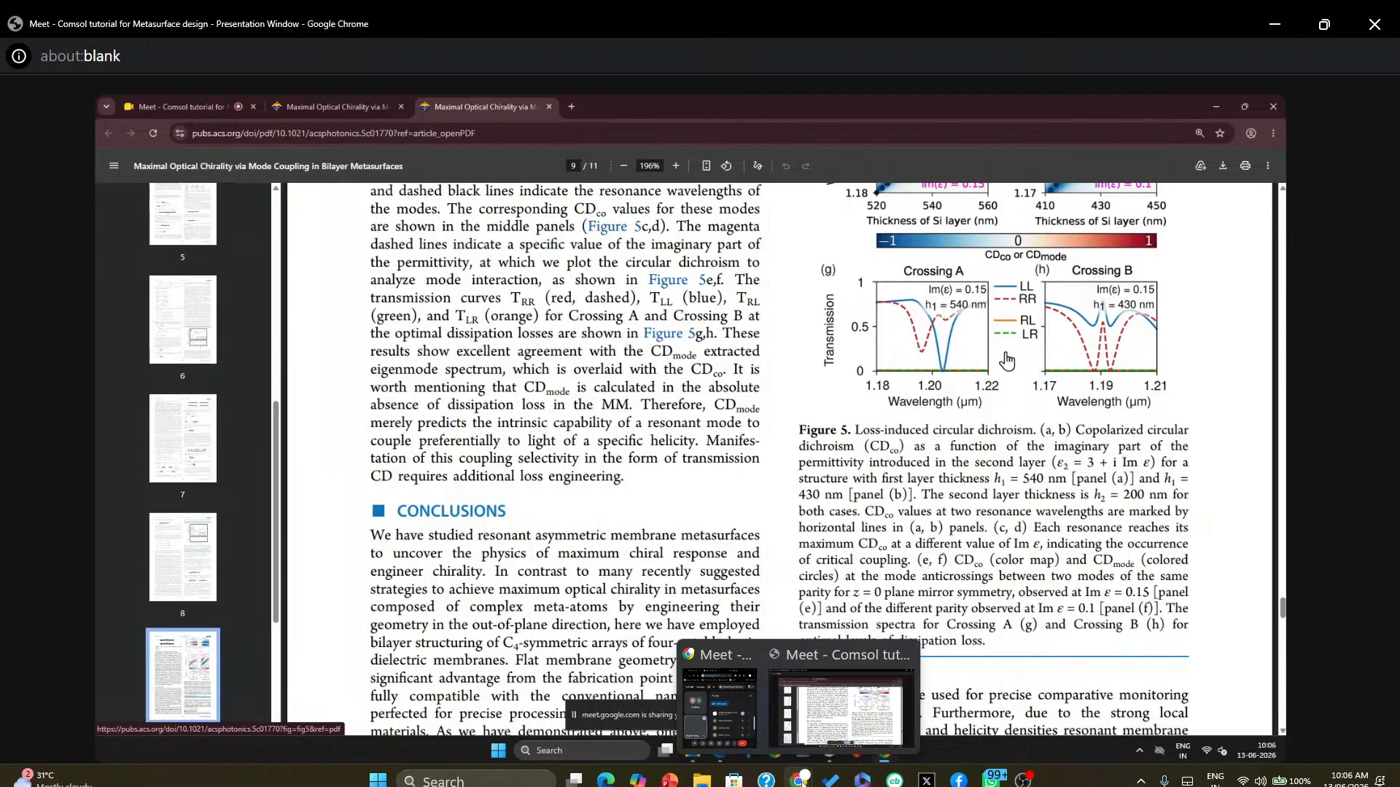
pyautogui.scroll(10, 1007, 360)
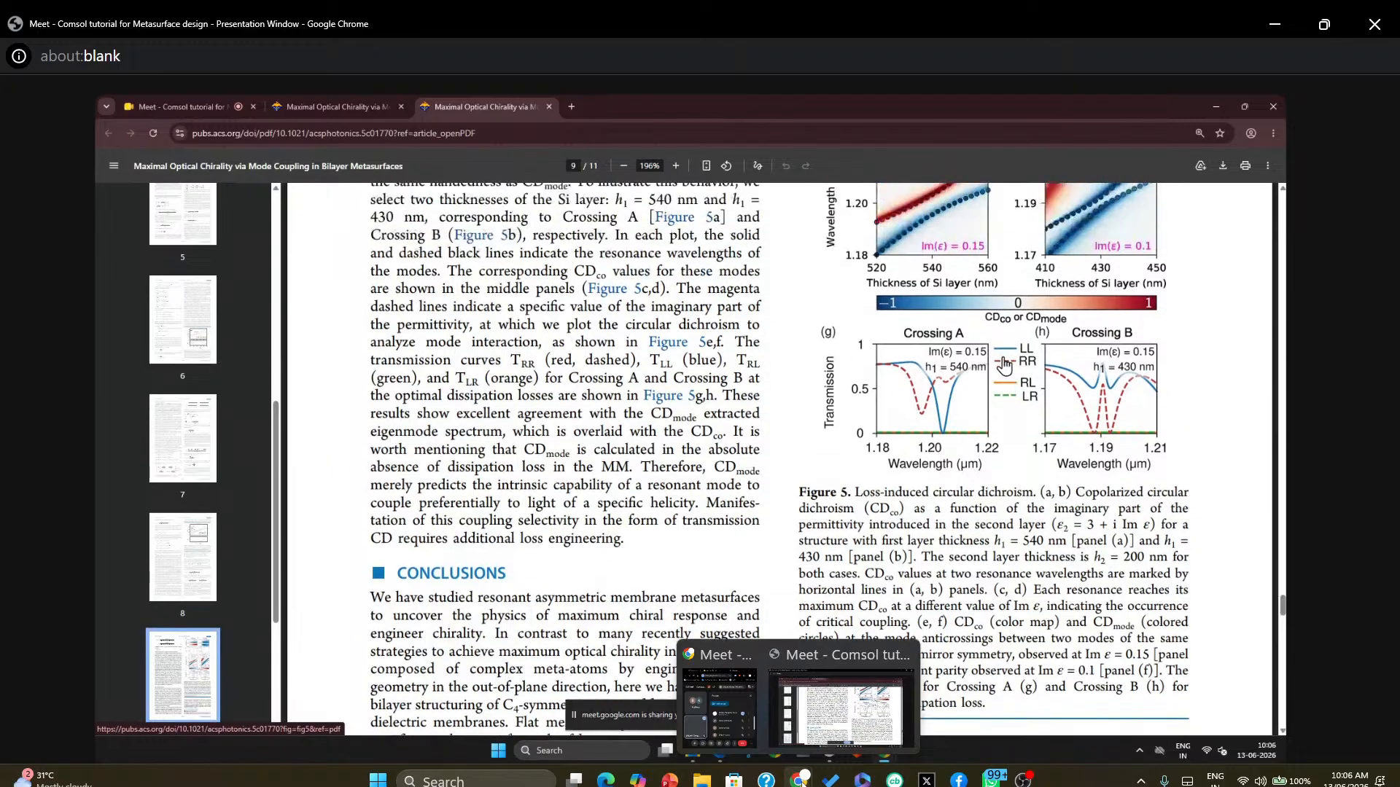
pyautogui.scroll(10, 1007, 360)
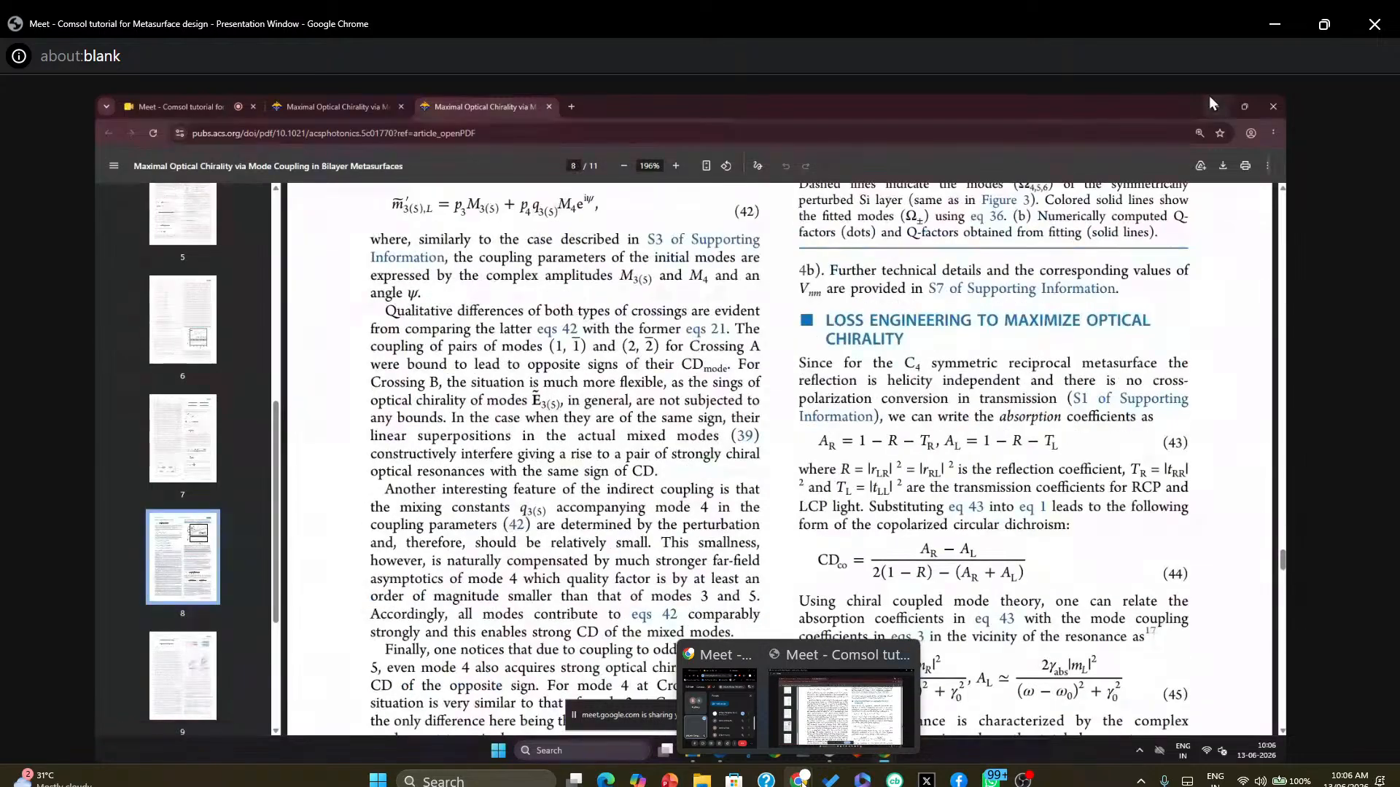
pyautogui.scroll(5, 1039, 418)
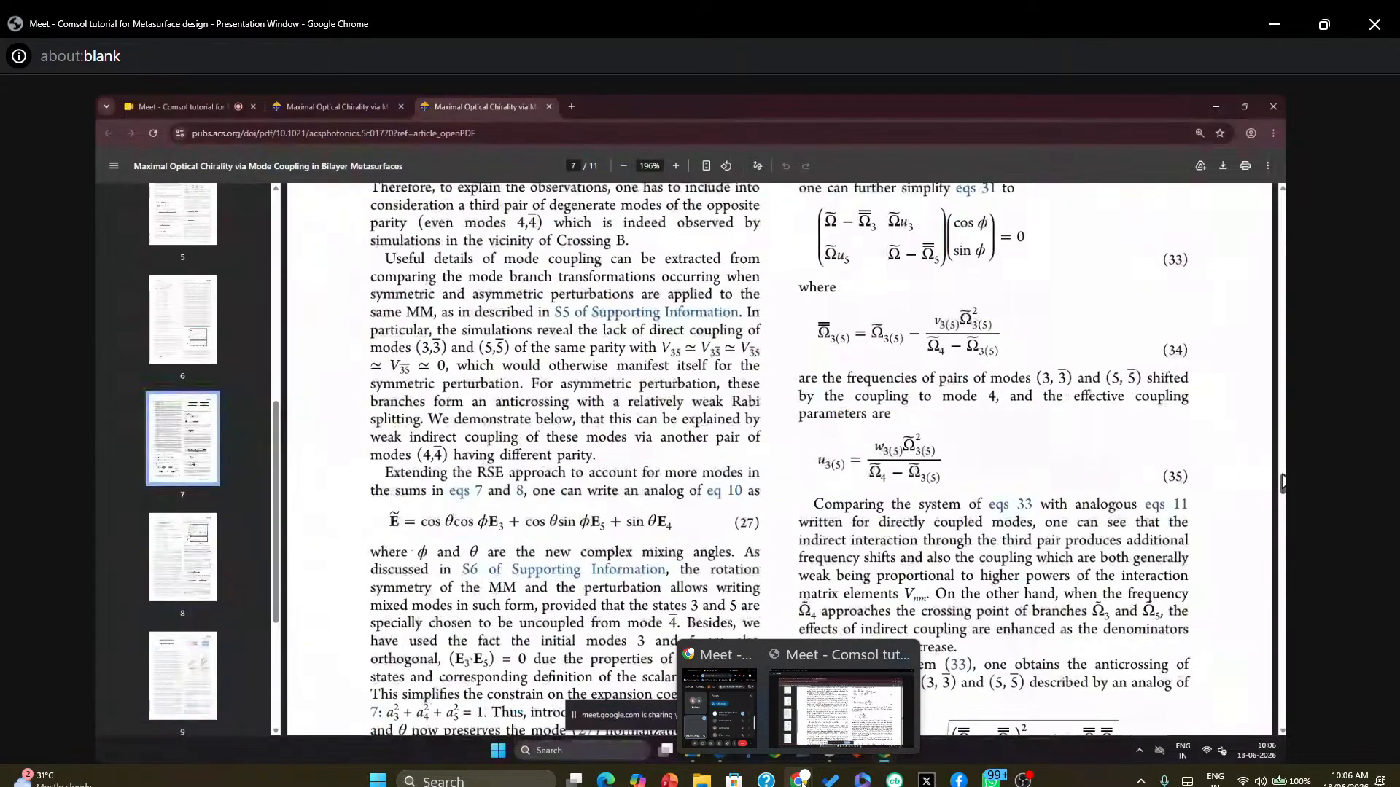
pyautogui.moveTo(1283, 496); pyautogui.dragTo(1283, 199)
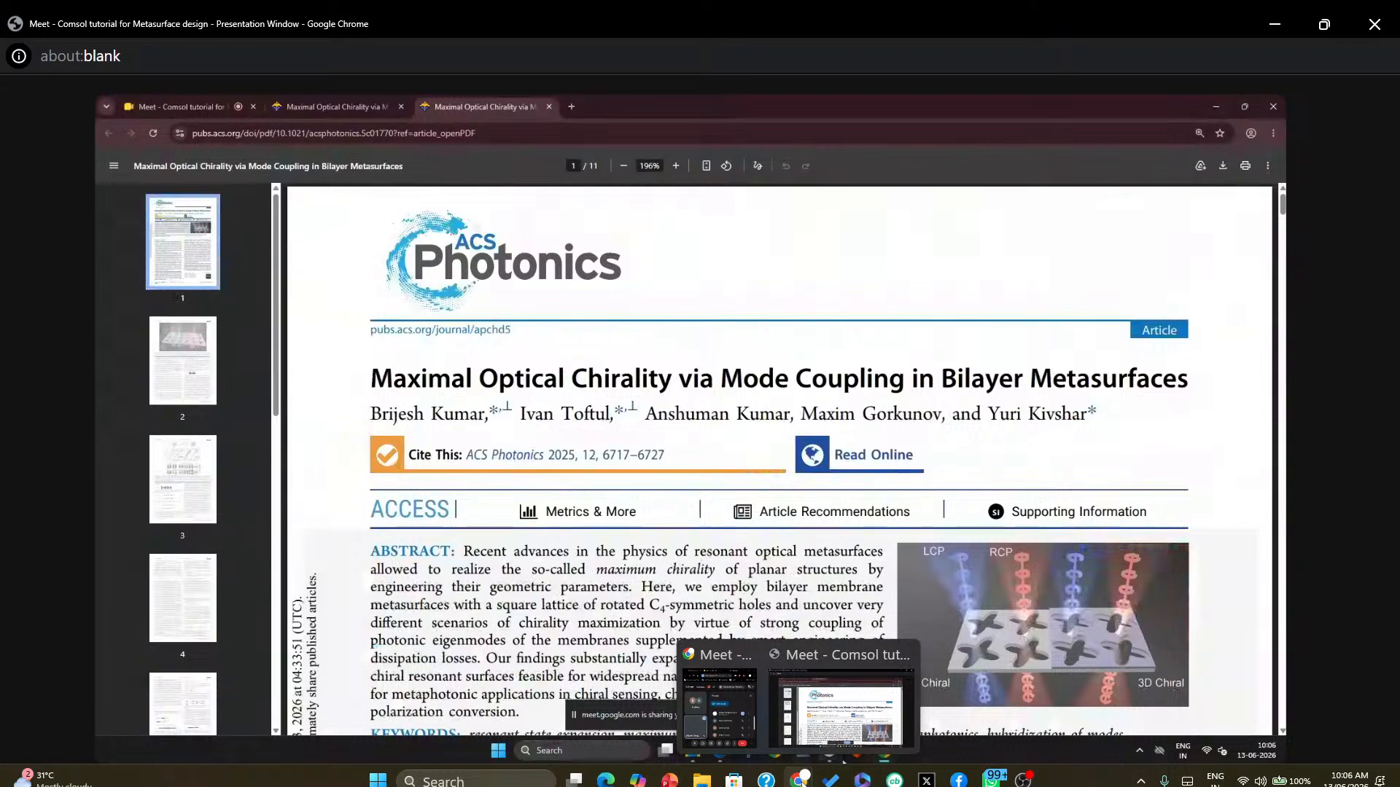
# Switch to the untitled model in COMSOL Multiphysics
pyautogui.moveTo(832, 752)
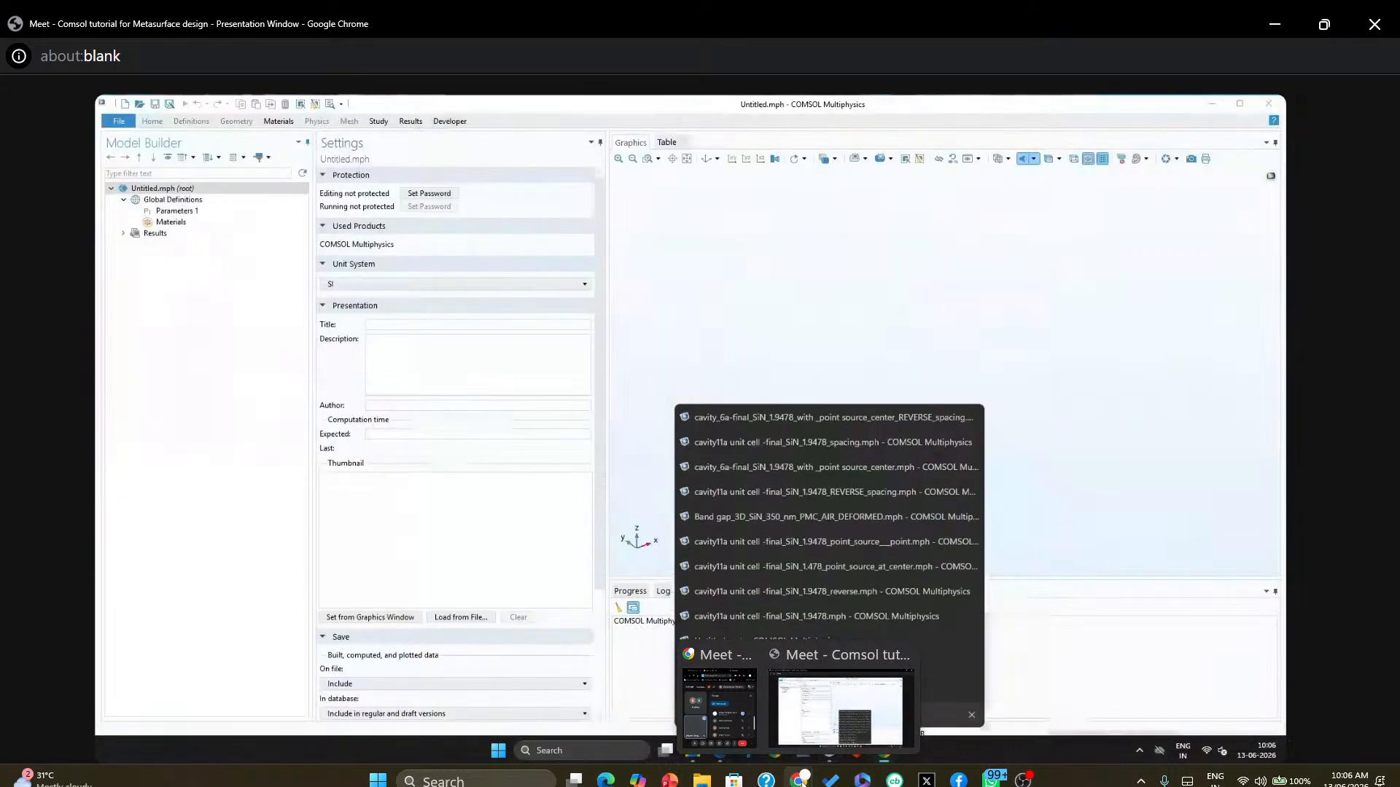
pyautogui.click(832, 715)
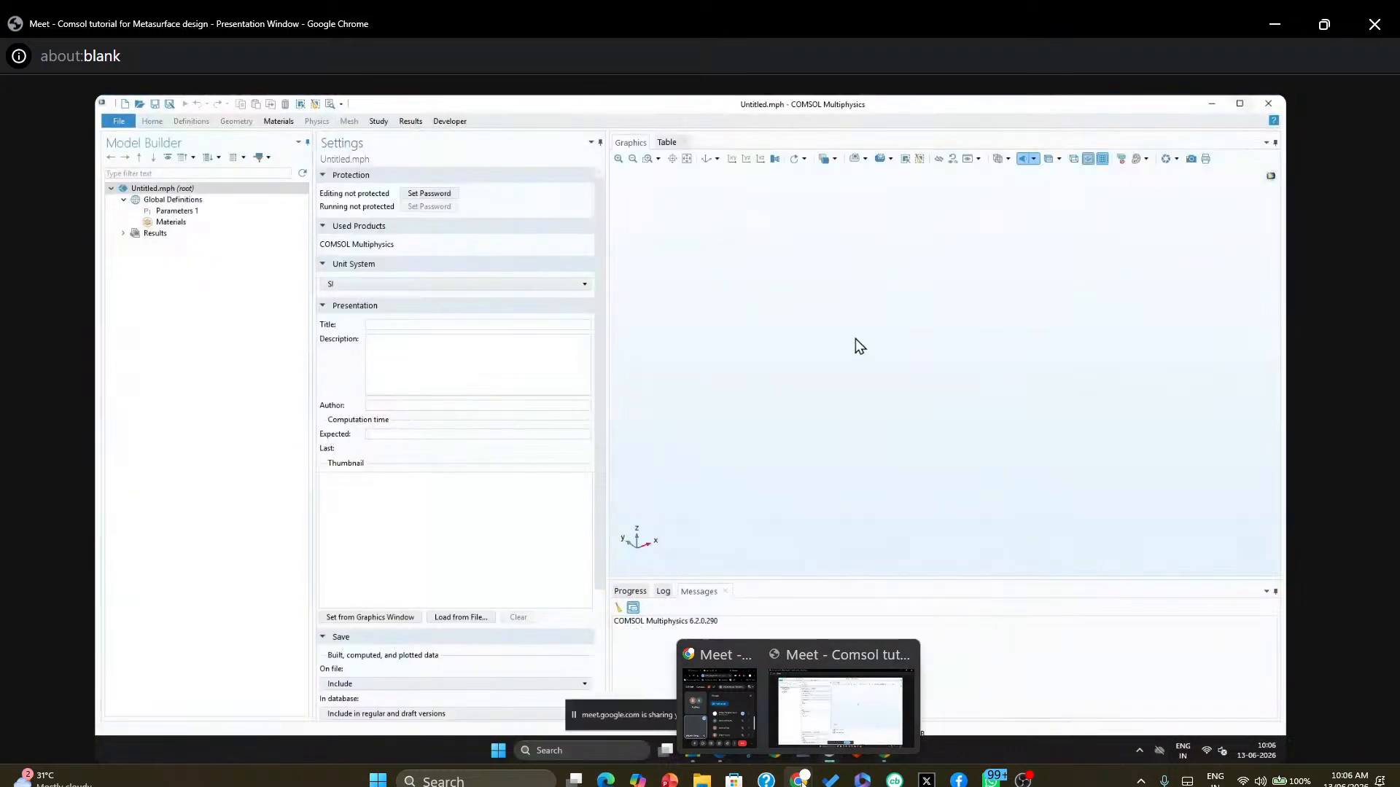
# Create a new blank model
pyautogui.click(121, 124)
pyautogui.click(131, 137)
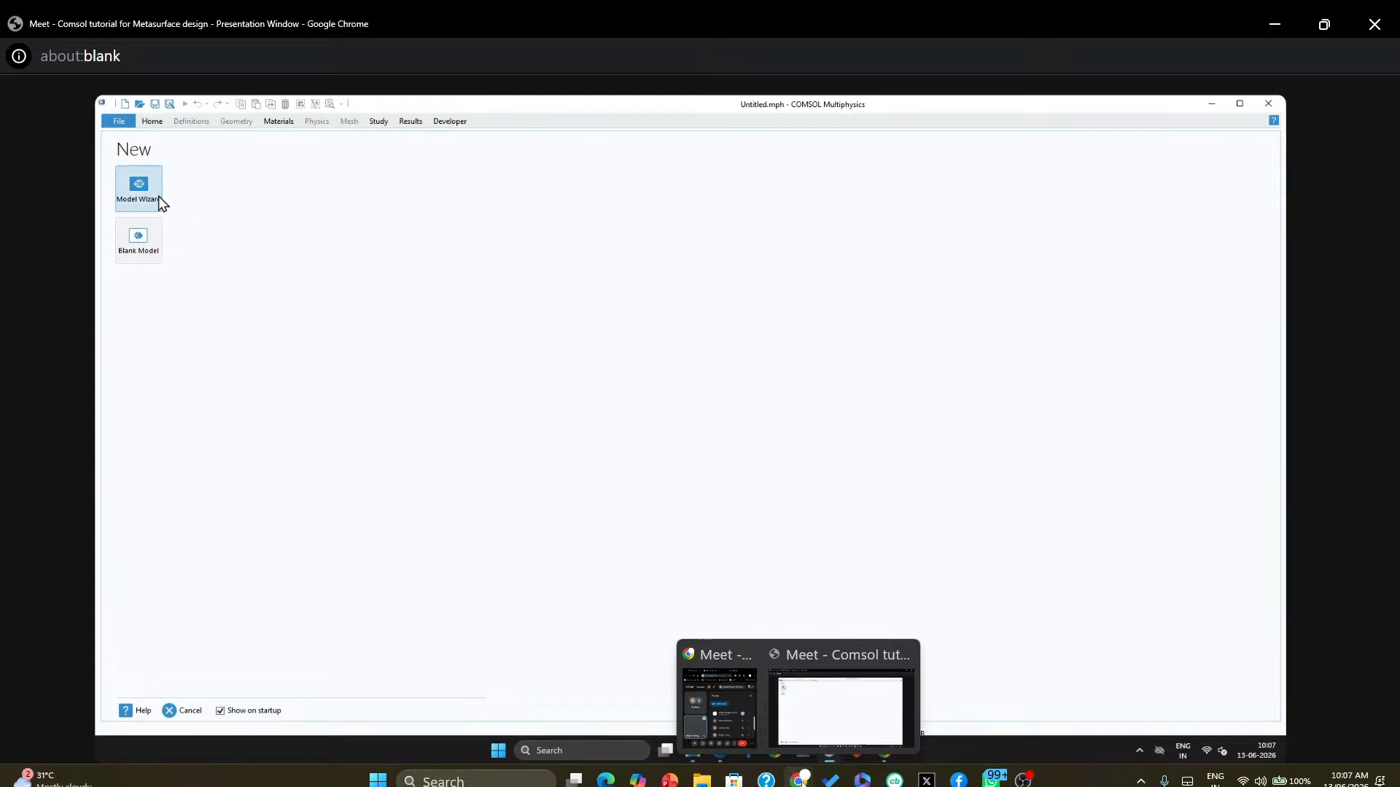
pyautogui.click(138, 254)
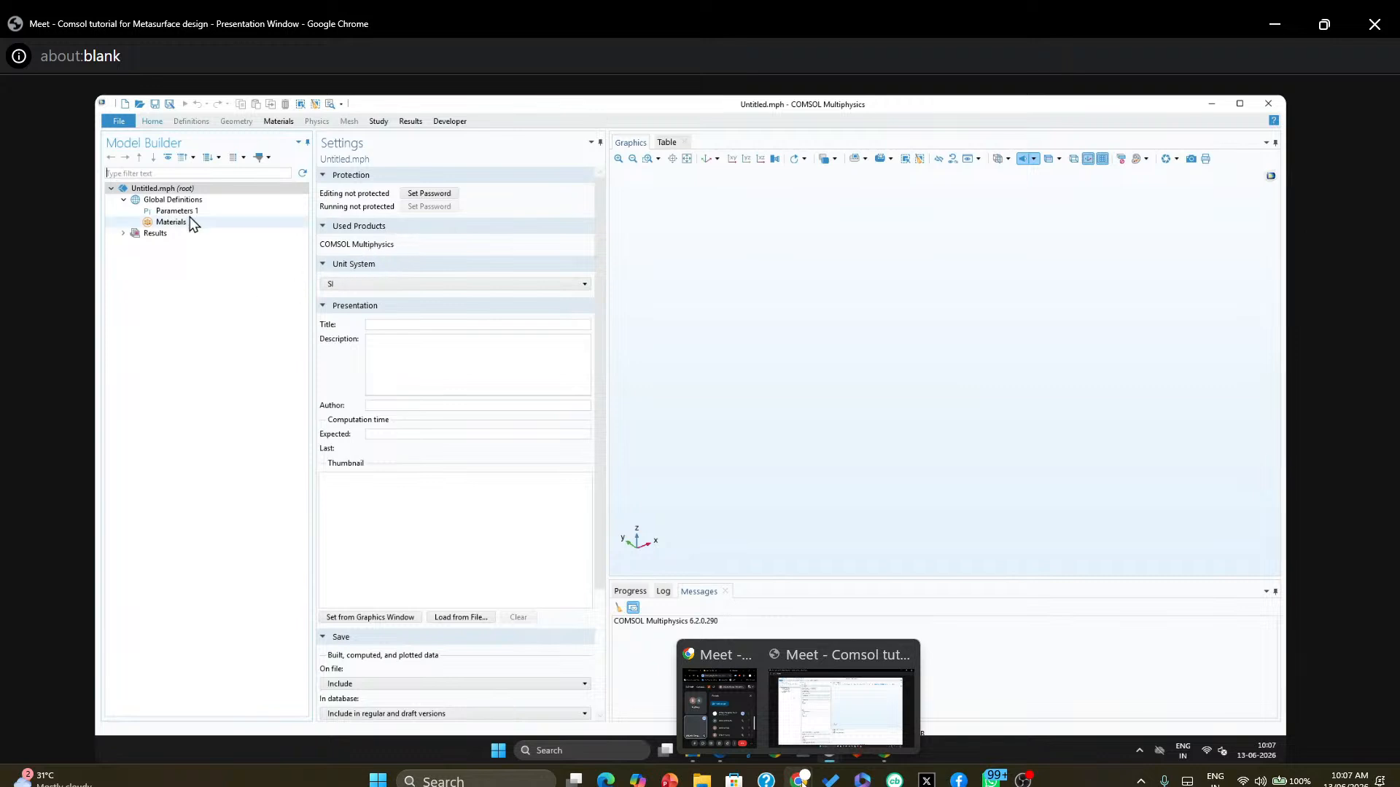
# Start a new model with the Model Wizard and choose the 3D space dimension
pyautogui.click(125, 124)
pyautogui.click(127, 137)
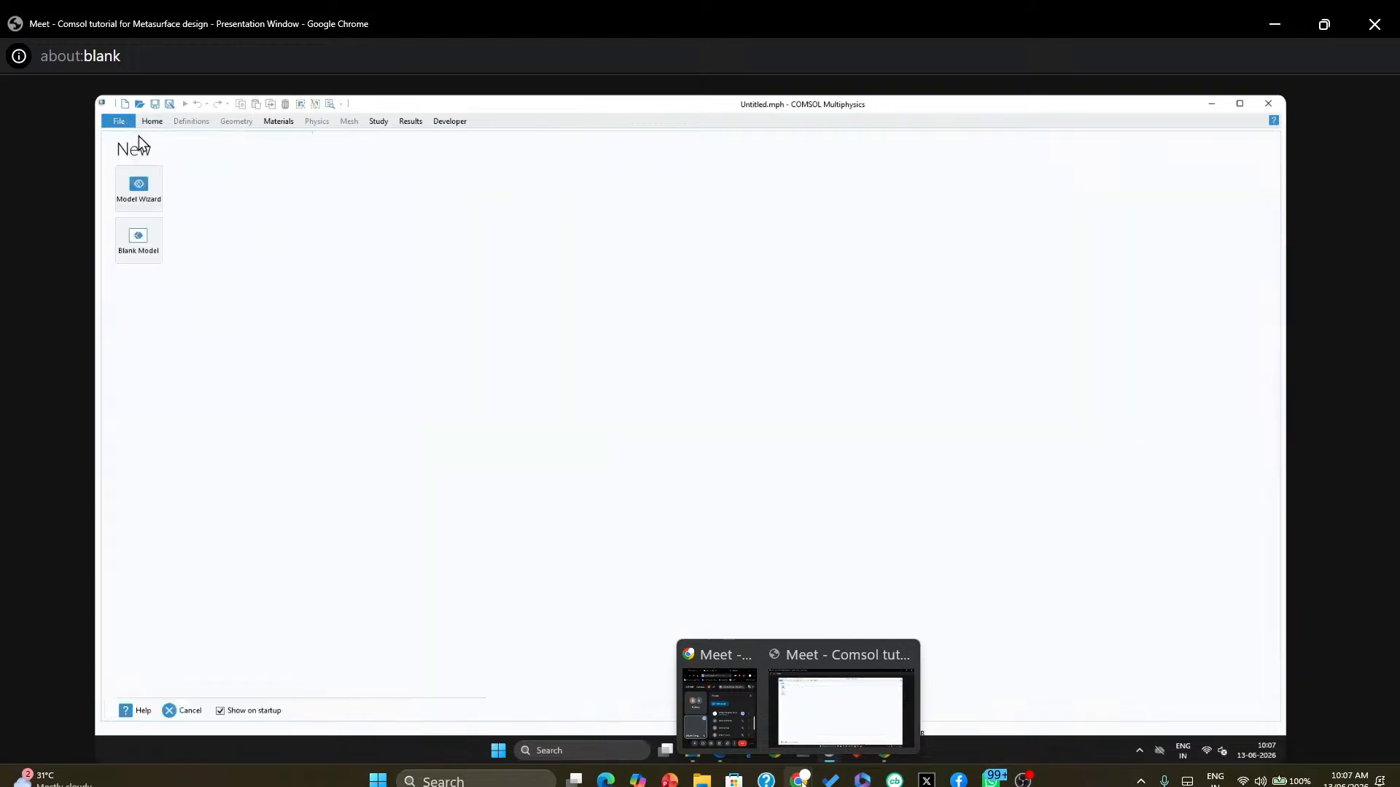
pyautogui.click(141, 203)
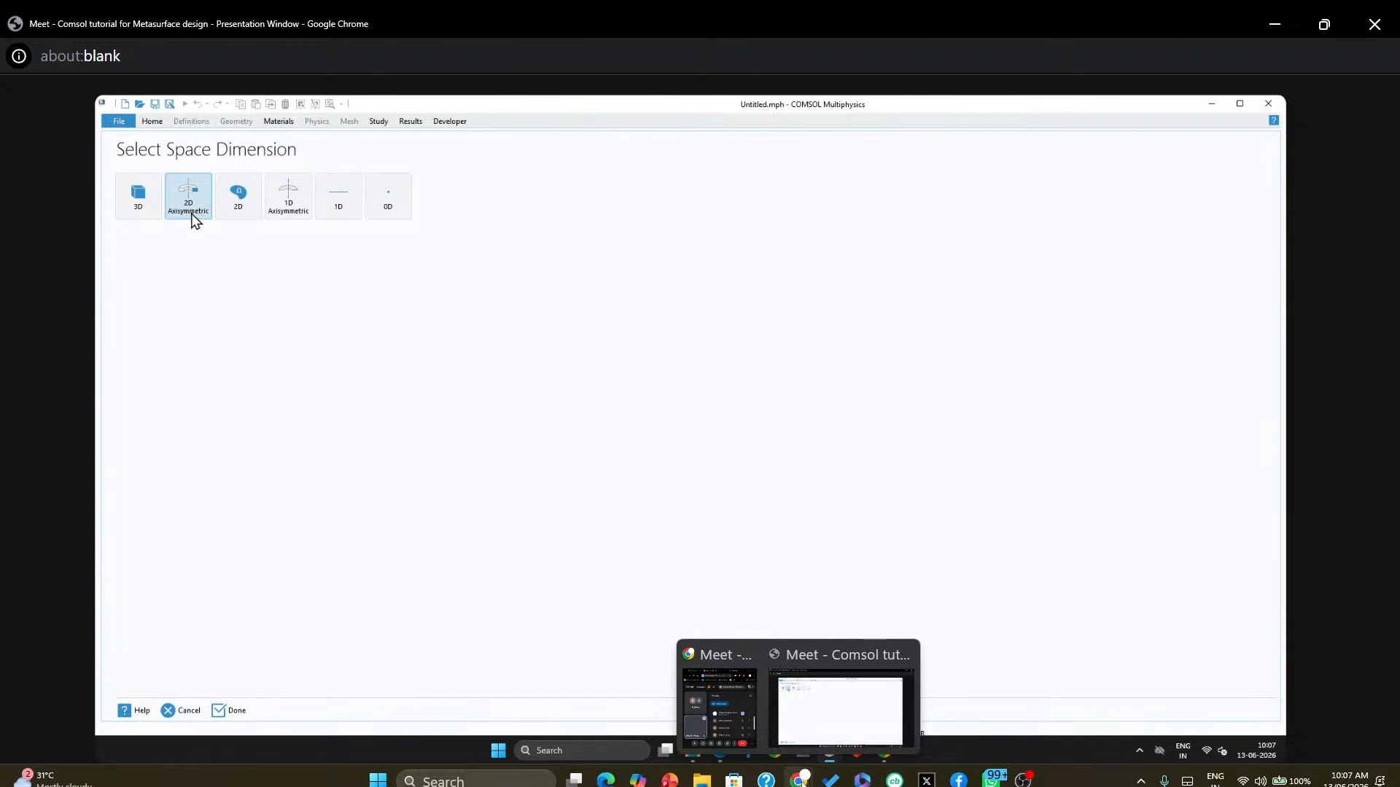
pyautogui.click(138, 208)
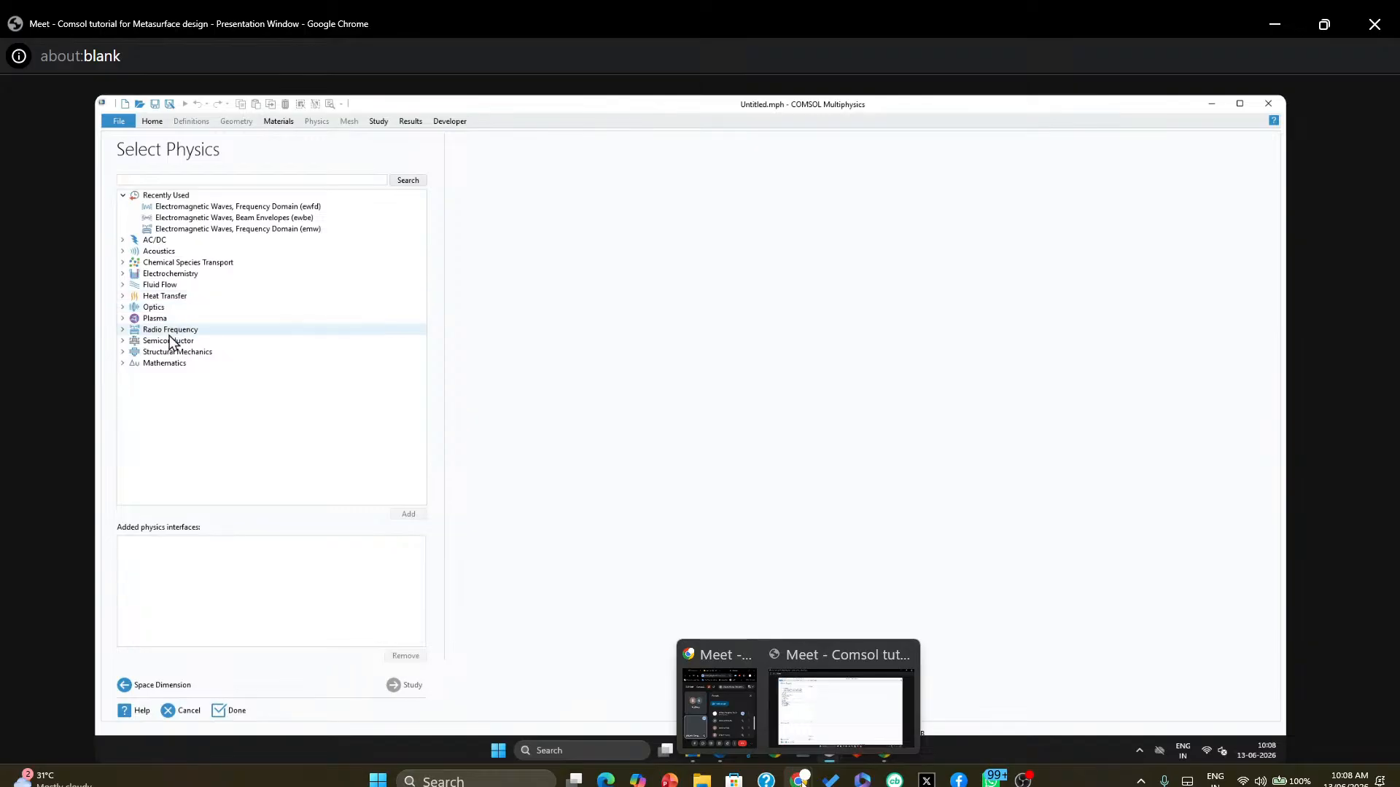
# Add the Electromagnetic Waves, Frequency Domain (ewfd) physics interface from the Wave Optics group
pyautogui.click(121, 309)
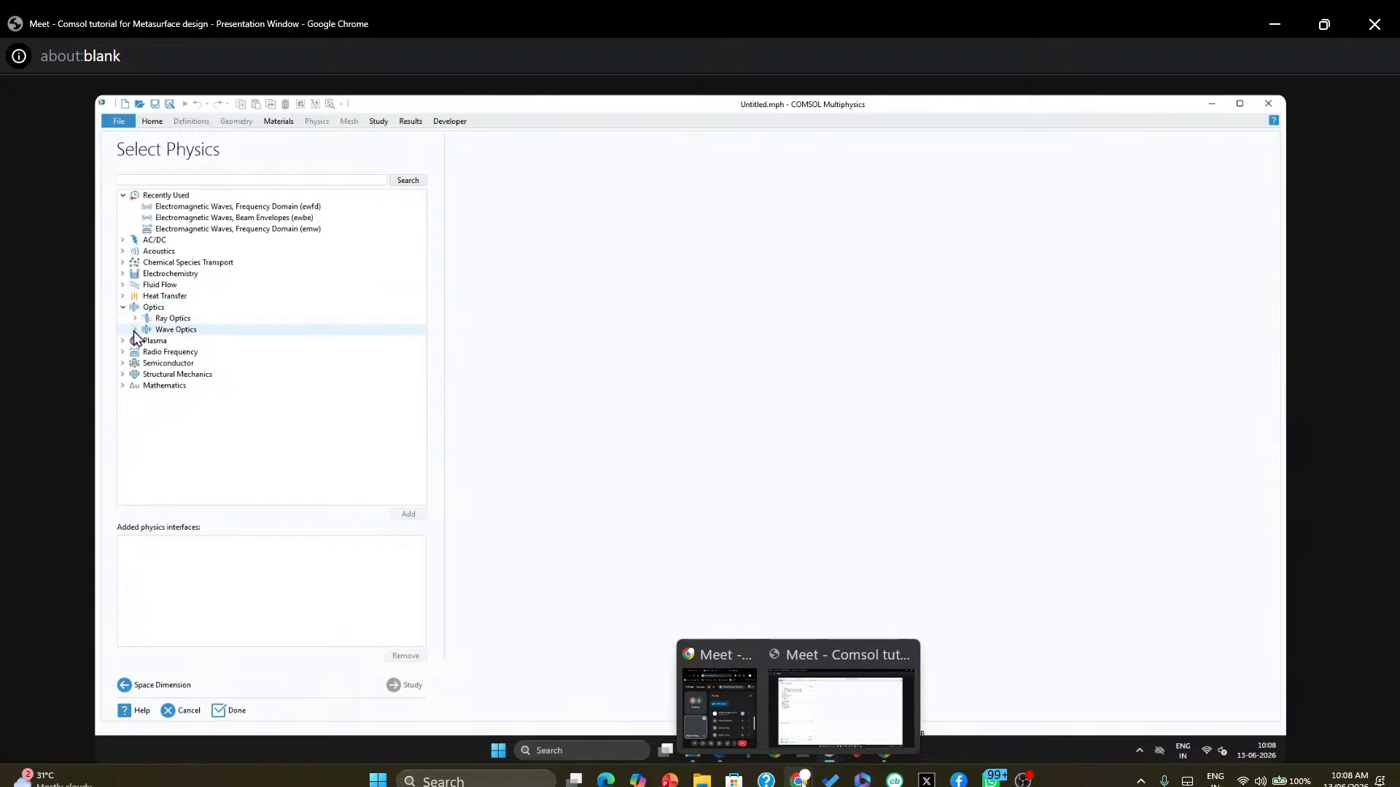
pyautogui.click(135, 329)
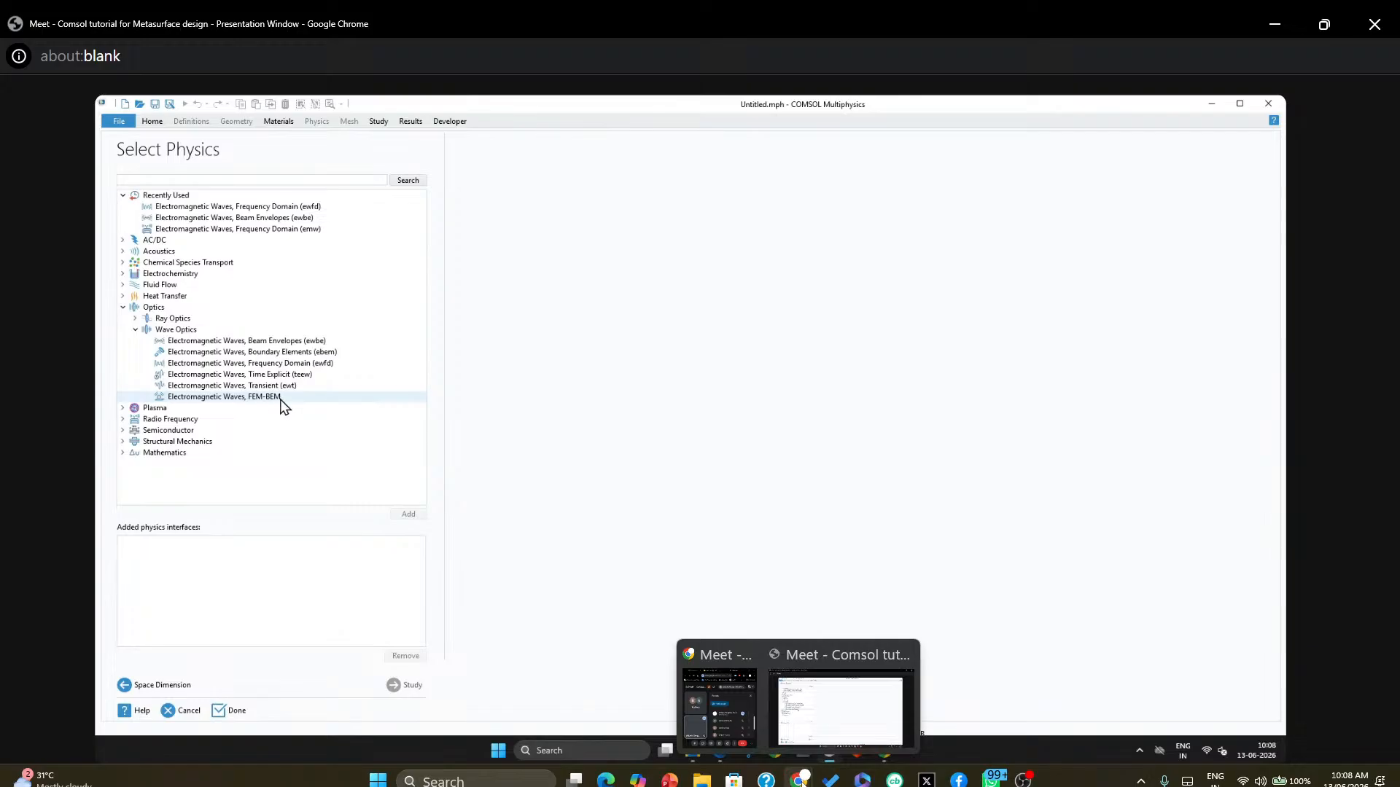
pyautogui.click(324, 365)
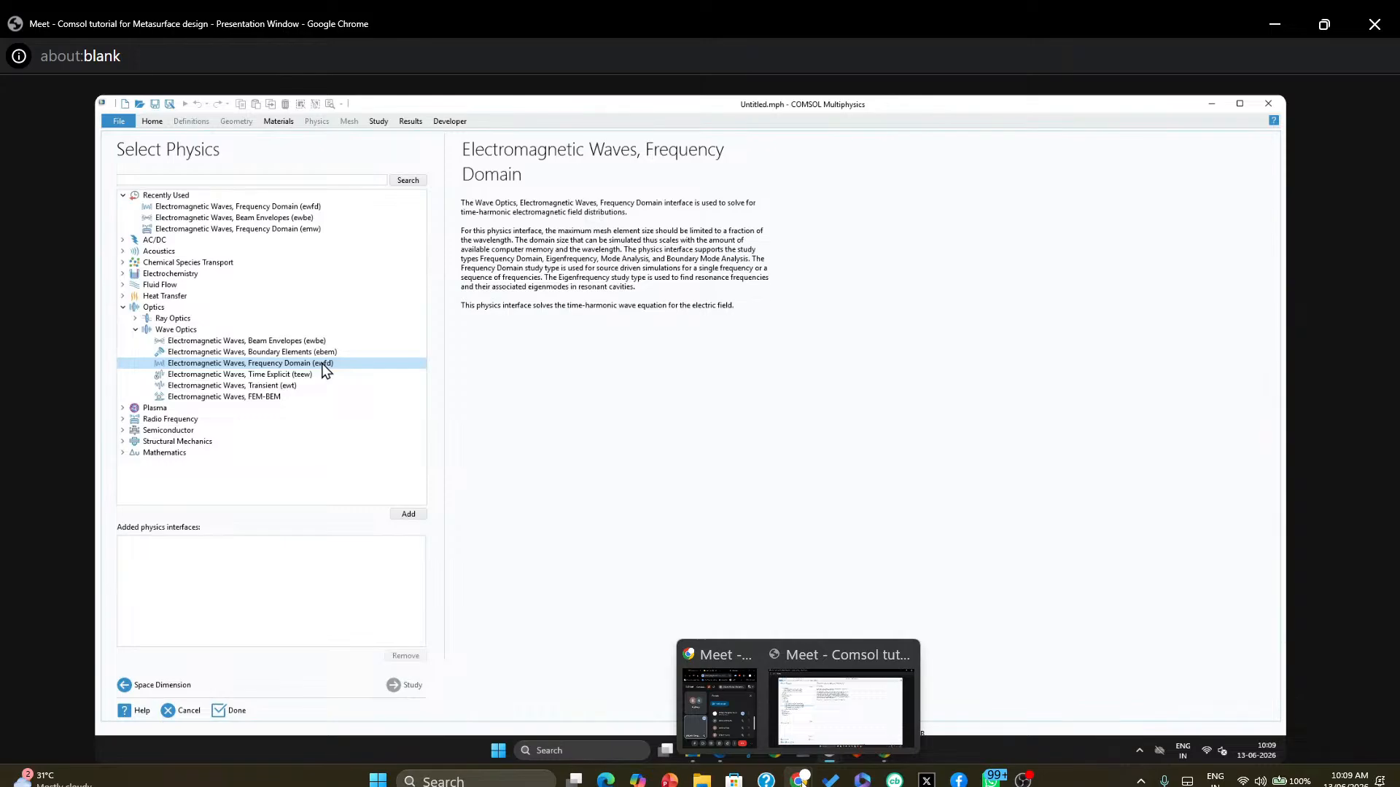
pyautogui.doubleClick(318, 366)
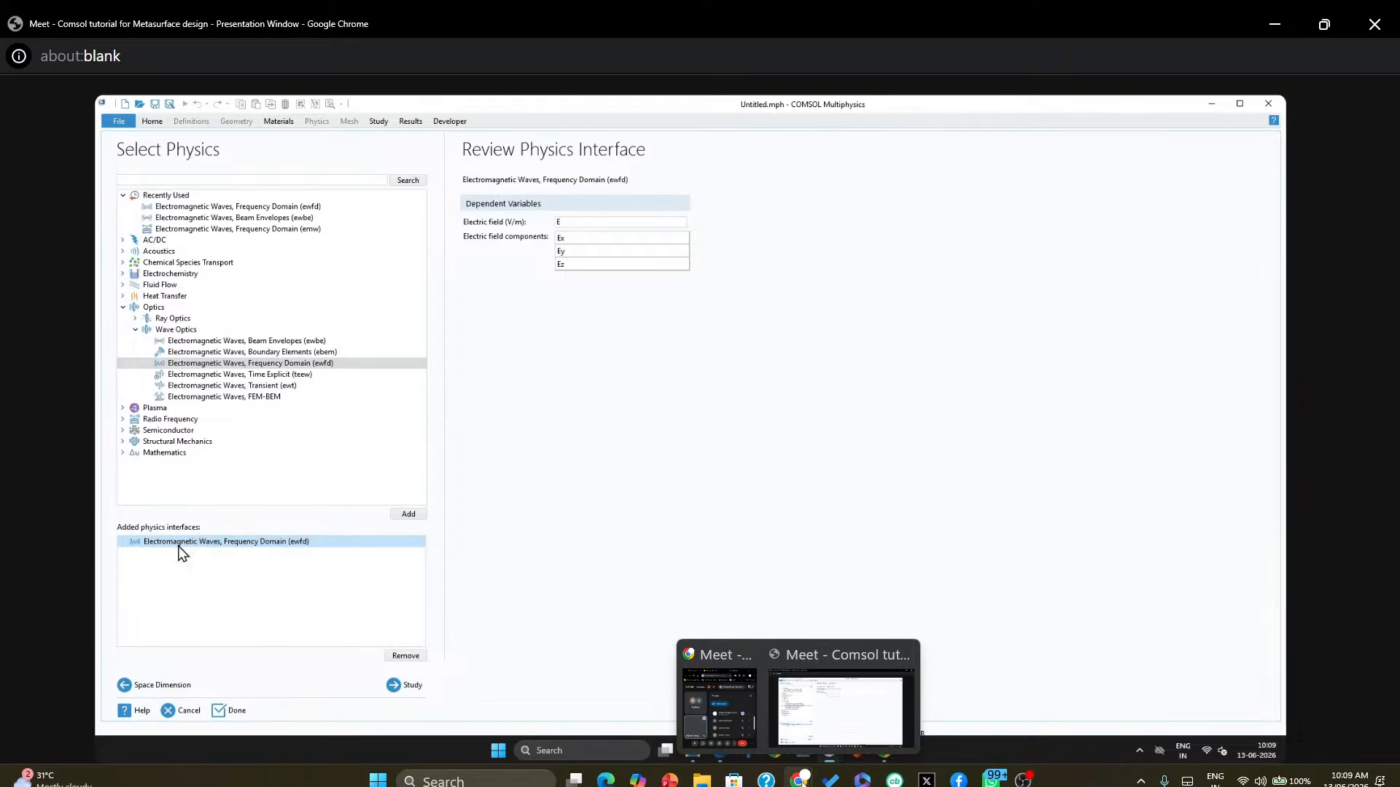
# Proceed to study selection, choose the preset Wavelength Domain study and finish creating the model
pyautogui.click(403, 689)
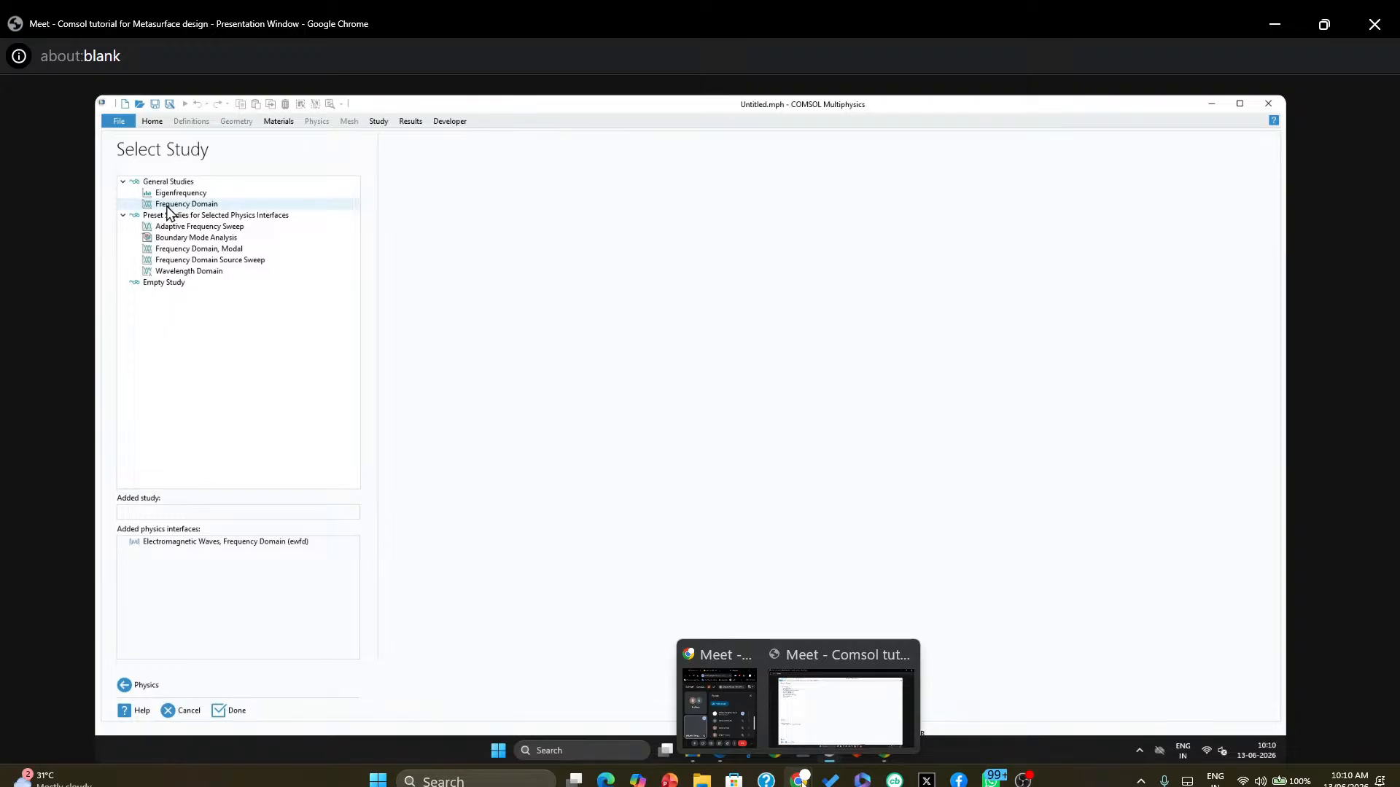
pyautogui.click(184, 273)
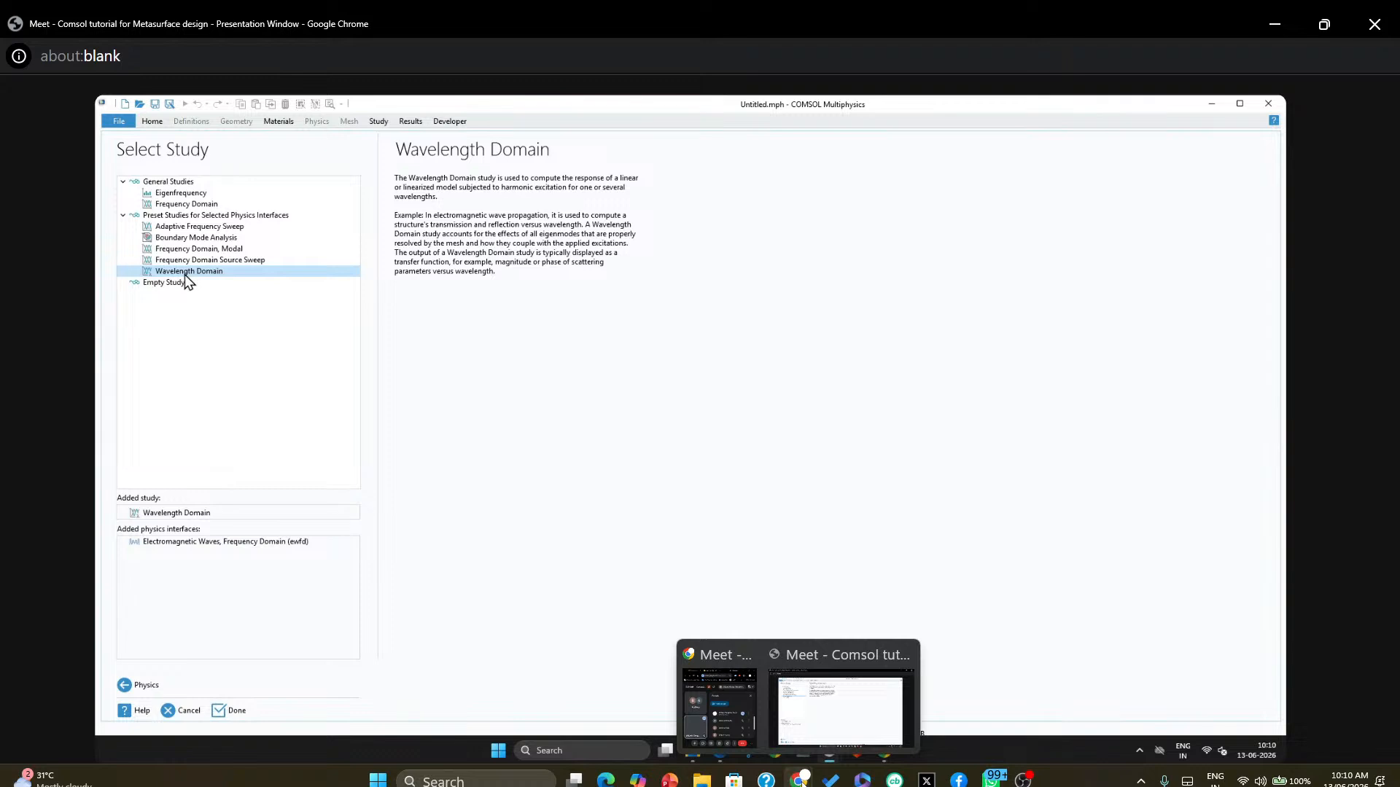
pyautogui.doubleClick(185, 274)
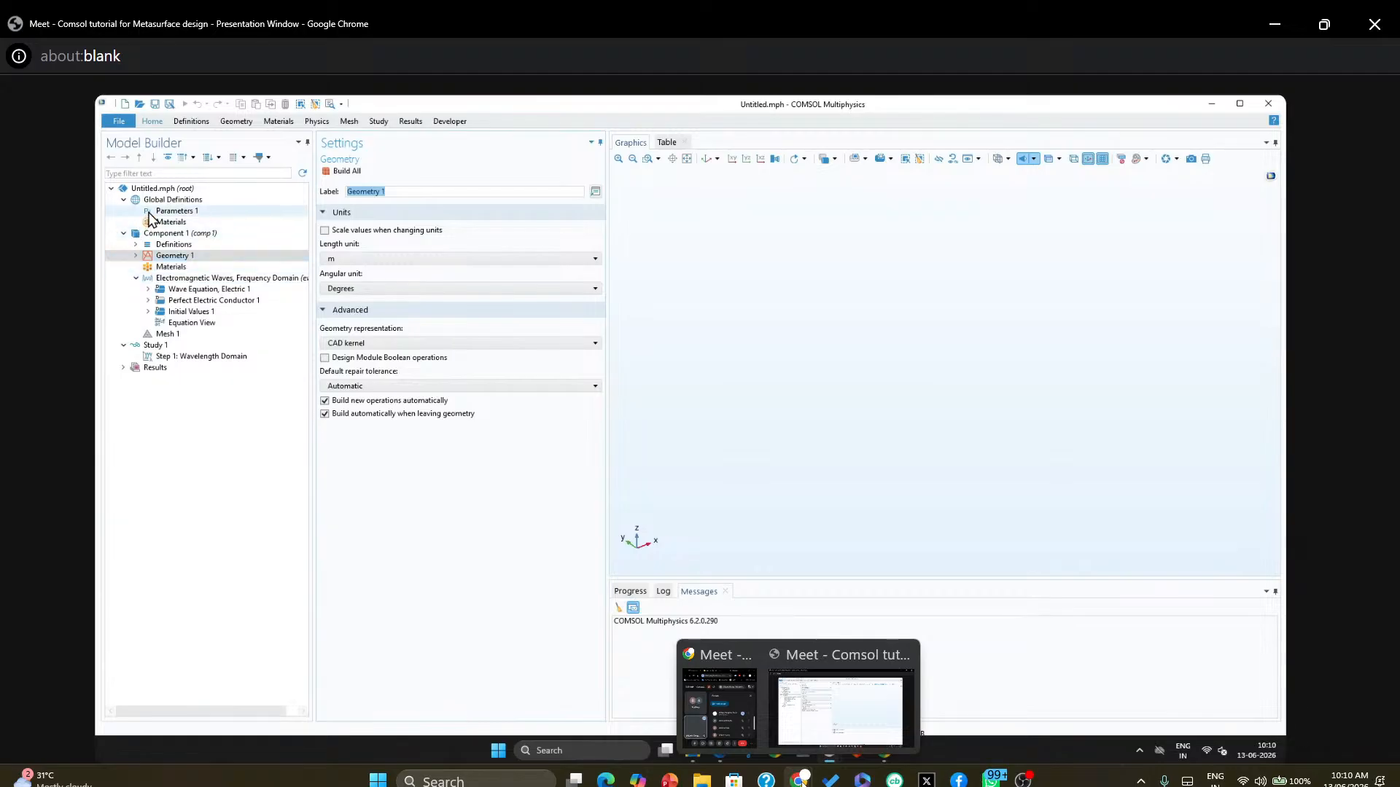
# Collapse the Component 1 and Study 1 branches of the model tree, keeping Global Definitions expanded
pyautogui.click(124, 200)
pyautogui.click(124, 211)
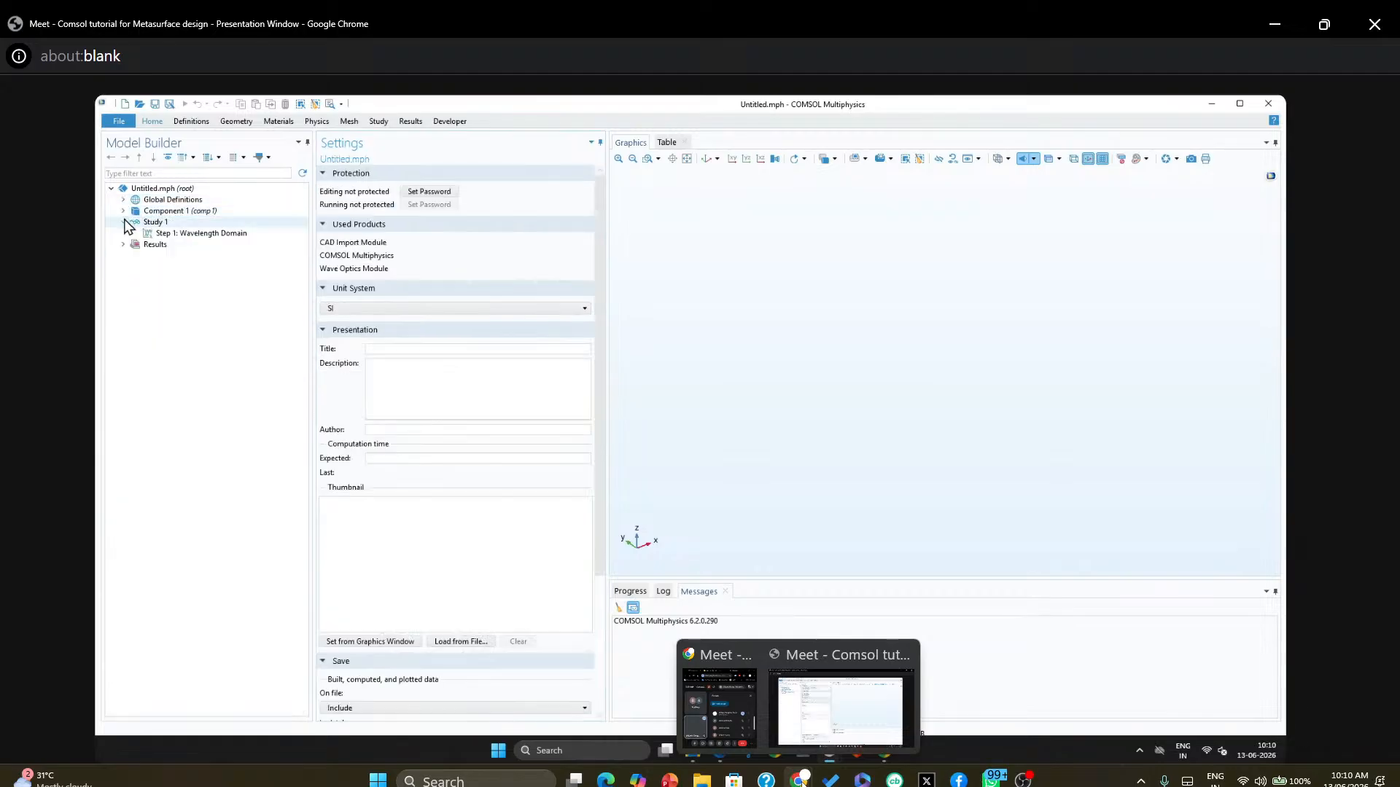
pyautogui.click(124, 222)
pyautogui.click(124, 200)
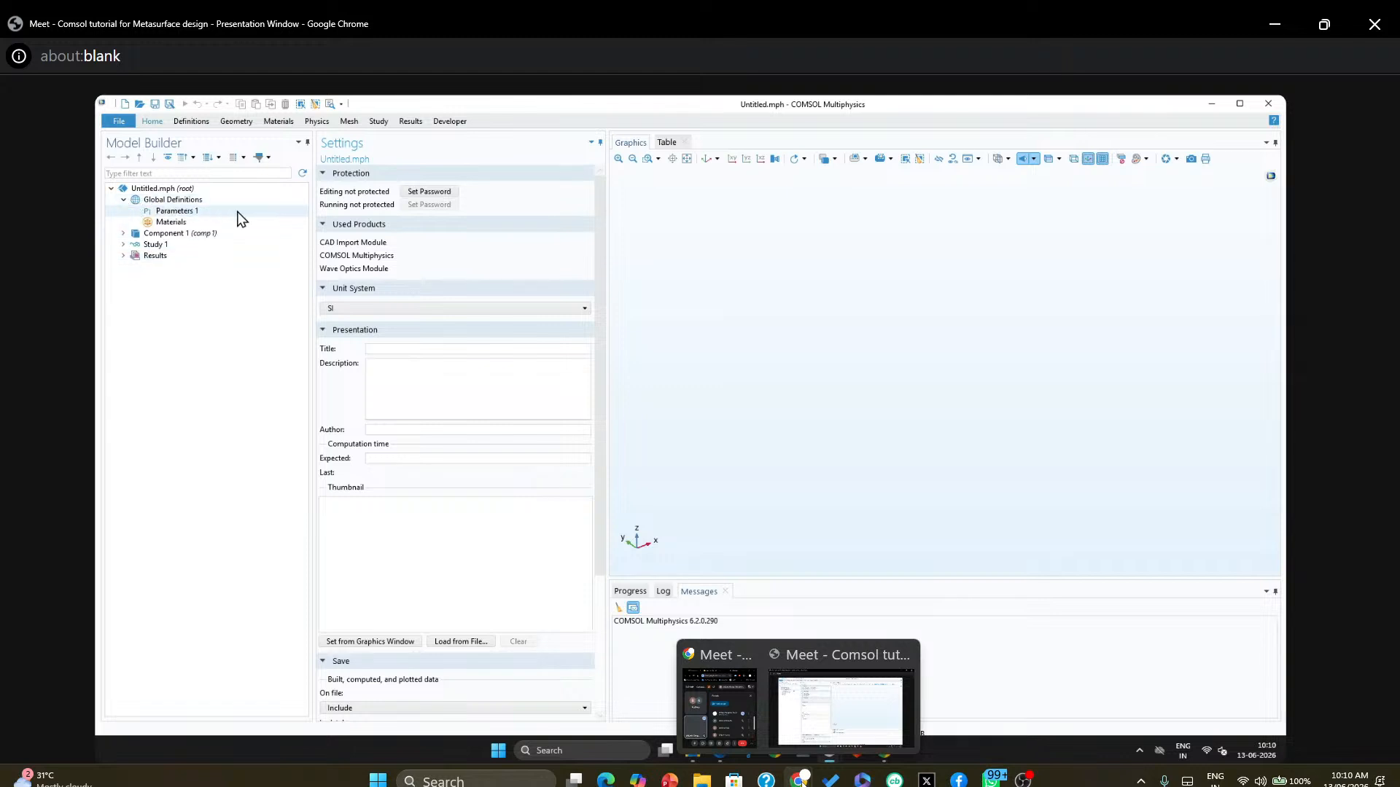
# In Parameters 1, define the parameter P with the expression 1[um]
pyautogui.click(175, 212)
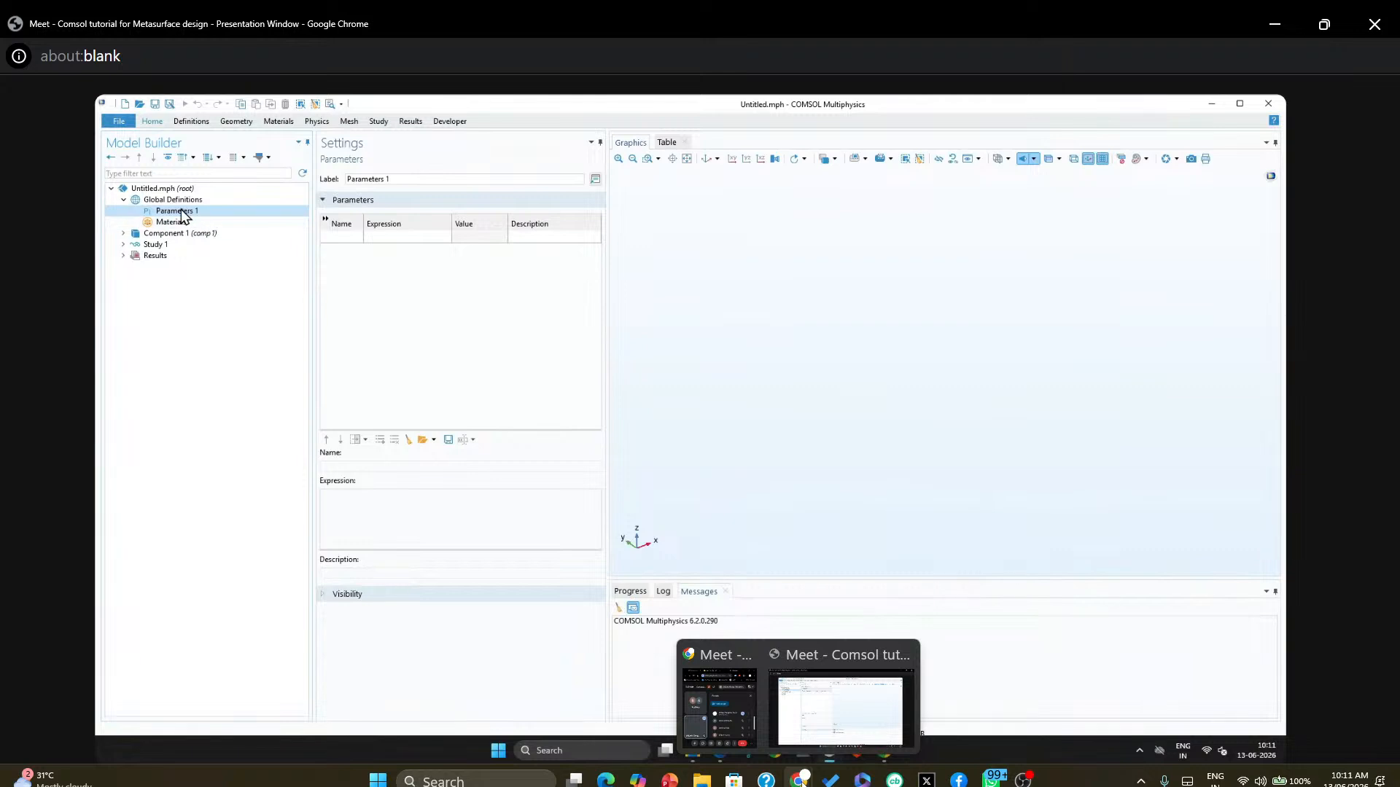
pyautogui.click(341, 235)
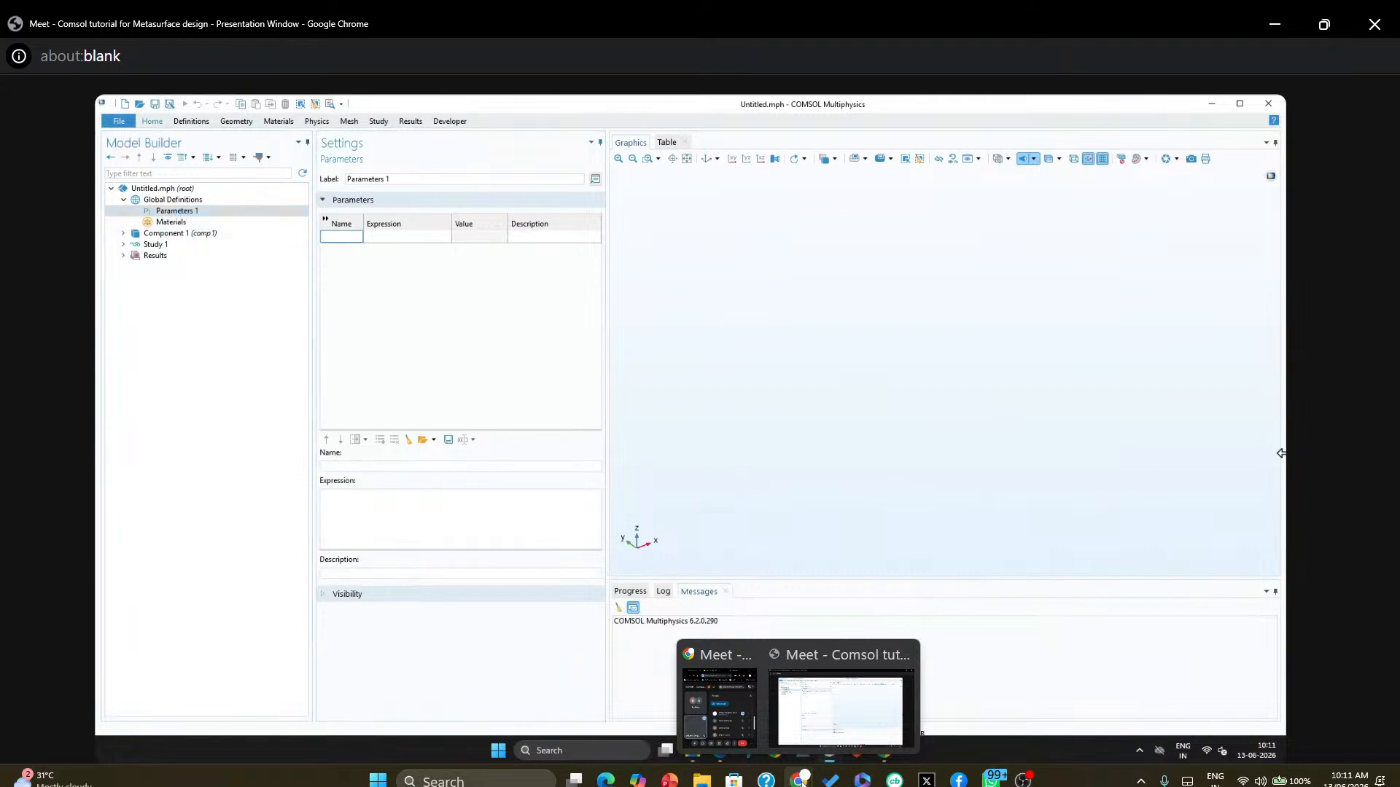
pyautogui.write('P')
pyautogui.click(393, 237)
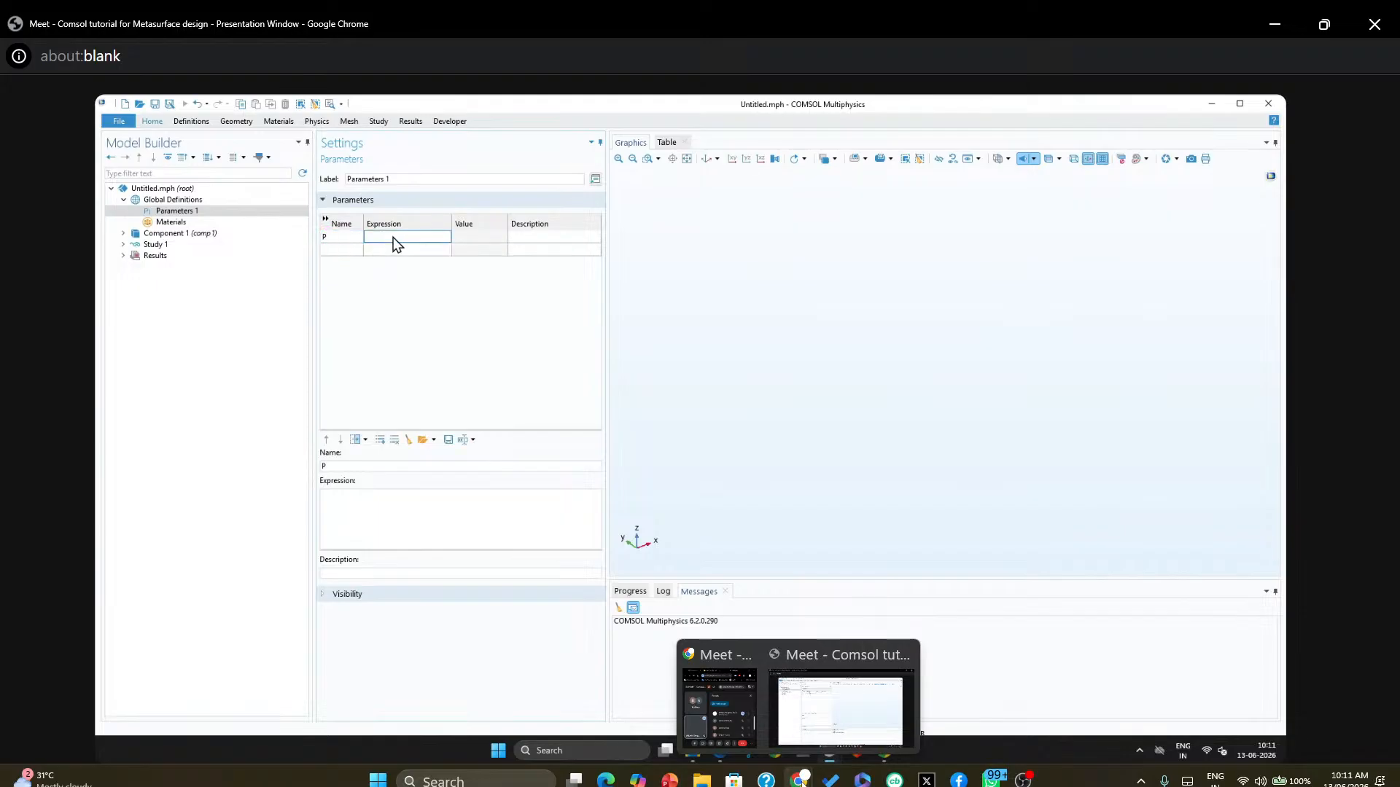
pyautogui.click(393, 237)
pyautogui.write('1[um]')
# Add the global parameter r0 with the expression 0.35*P
pyautogui.click(329, 251)
pyautogui.write('r0')
pyautogui.click(402, 251)
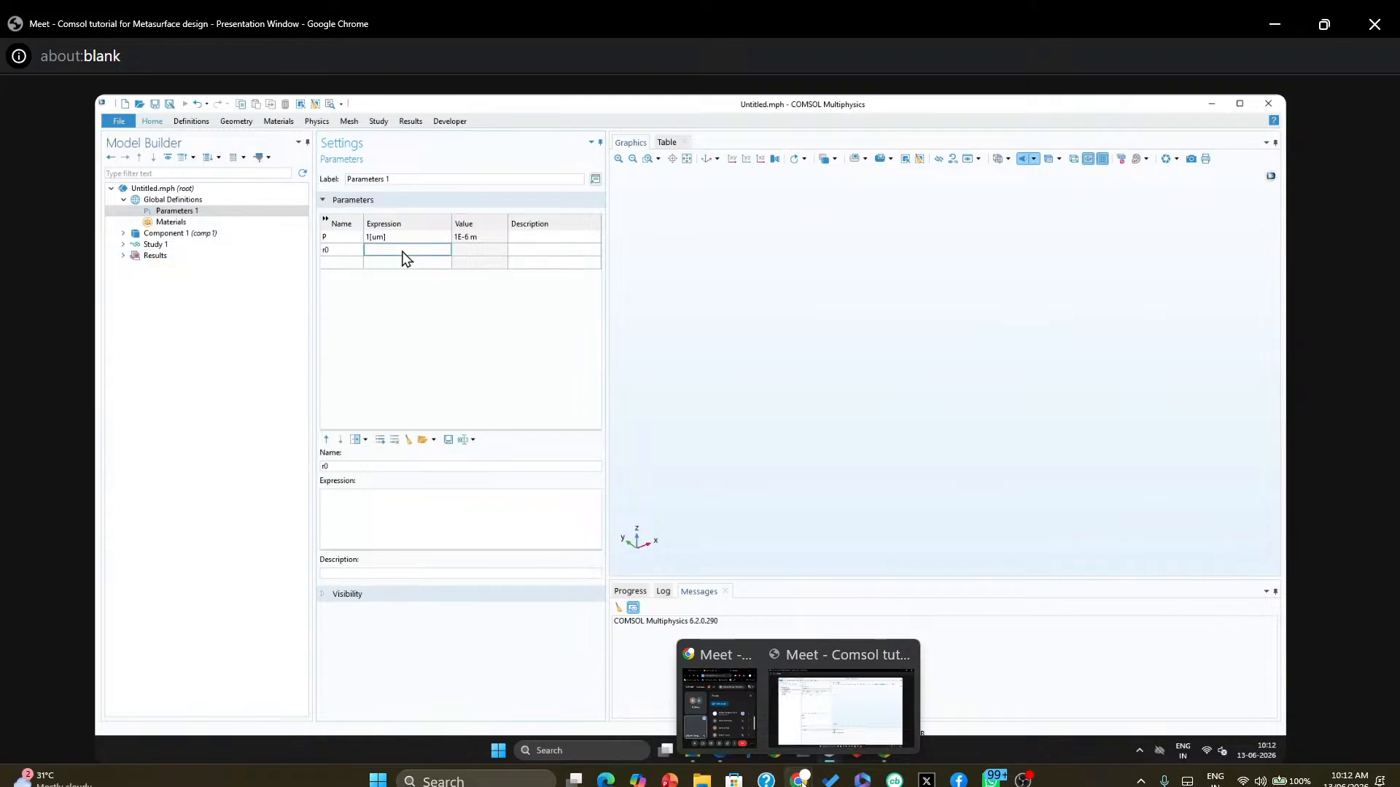
pyautogui.write('0.35*P')
# Add the global parameter rd with the expression 0.15*P, using a capital P
pyautogui.click(332, 264)
pyautogui.write('rd')
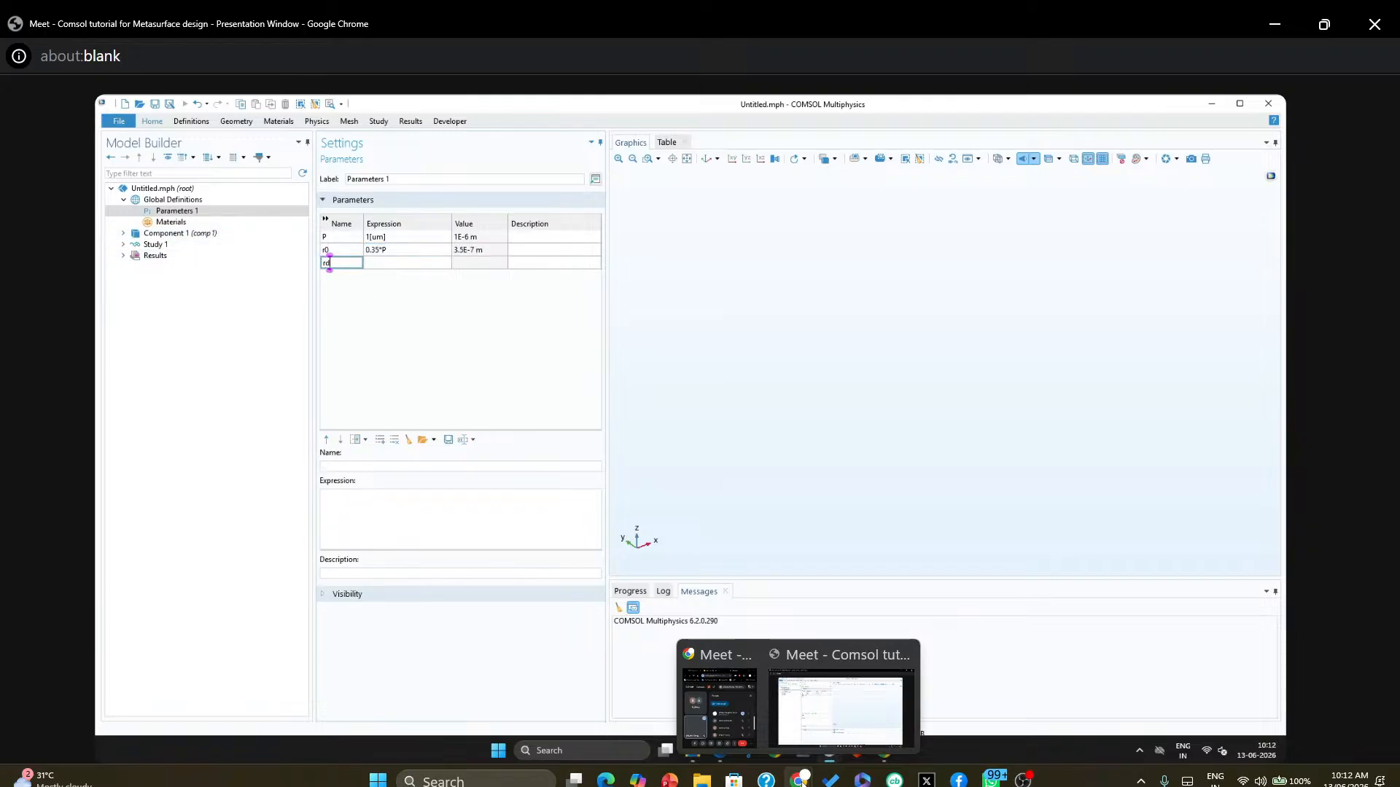
pyautogui.click(405, 264)
pyautogui.write('0.')
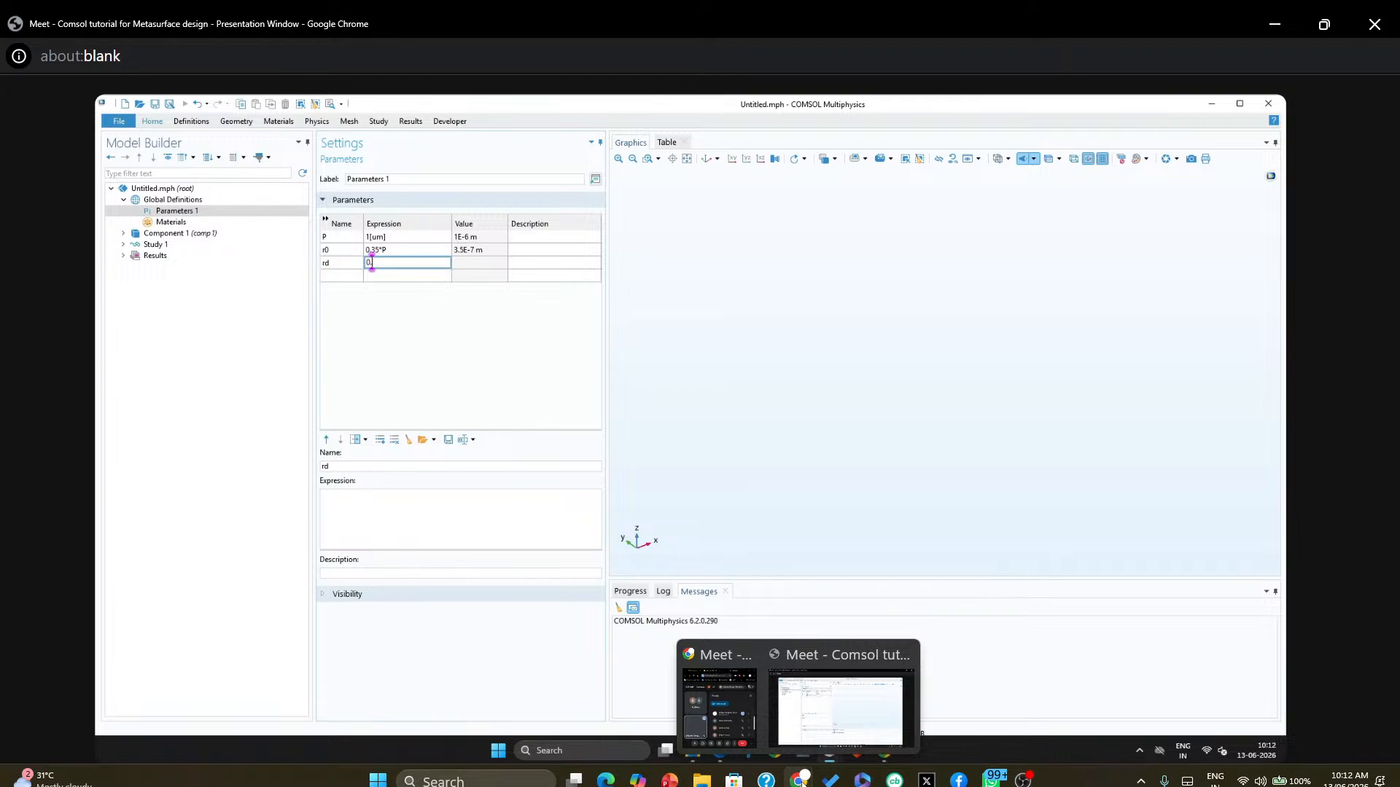
pyautogui.write('15*p')
pyautogui.press('Return')
pyautogui.doubleClick(395, 266)
pyautogui.click(402, 264)
pyautogui.press('BackSpace')
pyautogui.write('P')
pyautogui.click(395, 300)
pyautogui.doubleClick(378, 239)
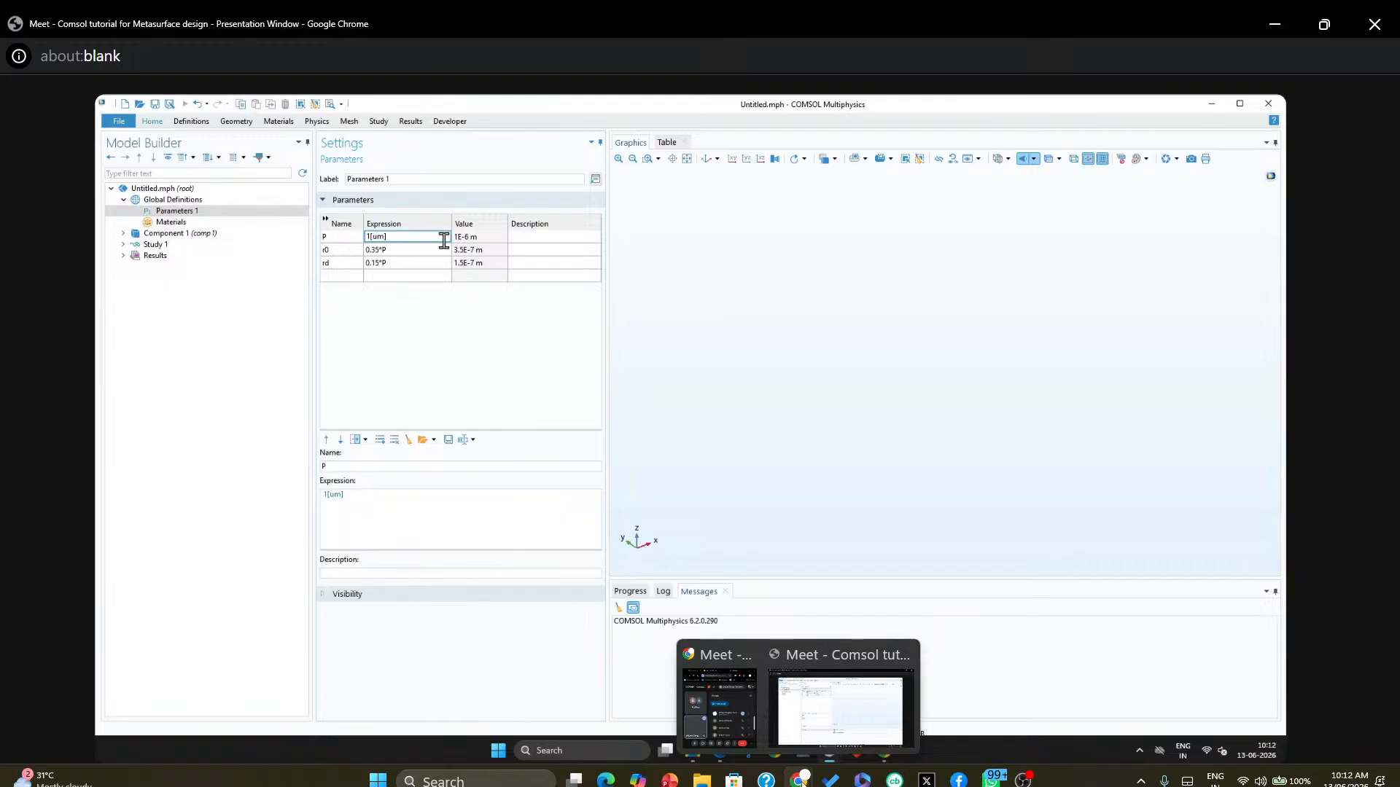
pyautogui.press('BackSpace')
pyautogui.write('n')
pyautogui.click(384, 296)
pyautogui.click(403, 237)
pyautogui.write('u')
# Enter the descriptions Periodicty for P, radius for r0 and distorted radius for rd
pyautogui.click(540, 241)
pyautogui.write('Periodicty')
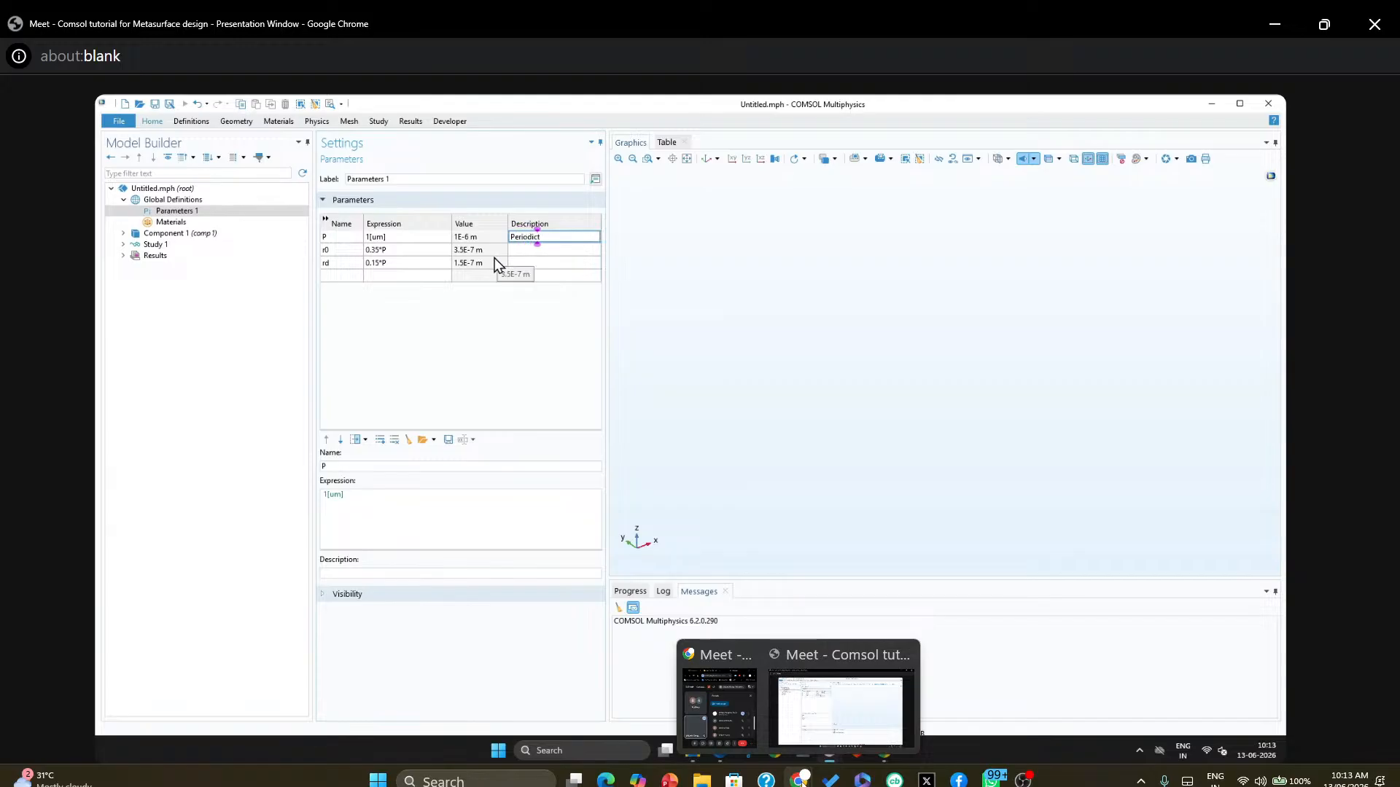
pyautogui.click(531, 252)
pyautogui.write('rs')
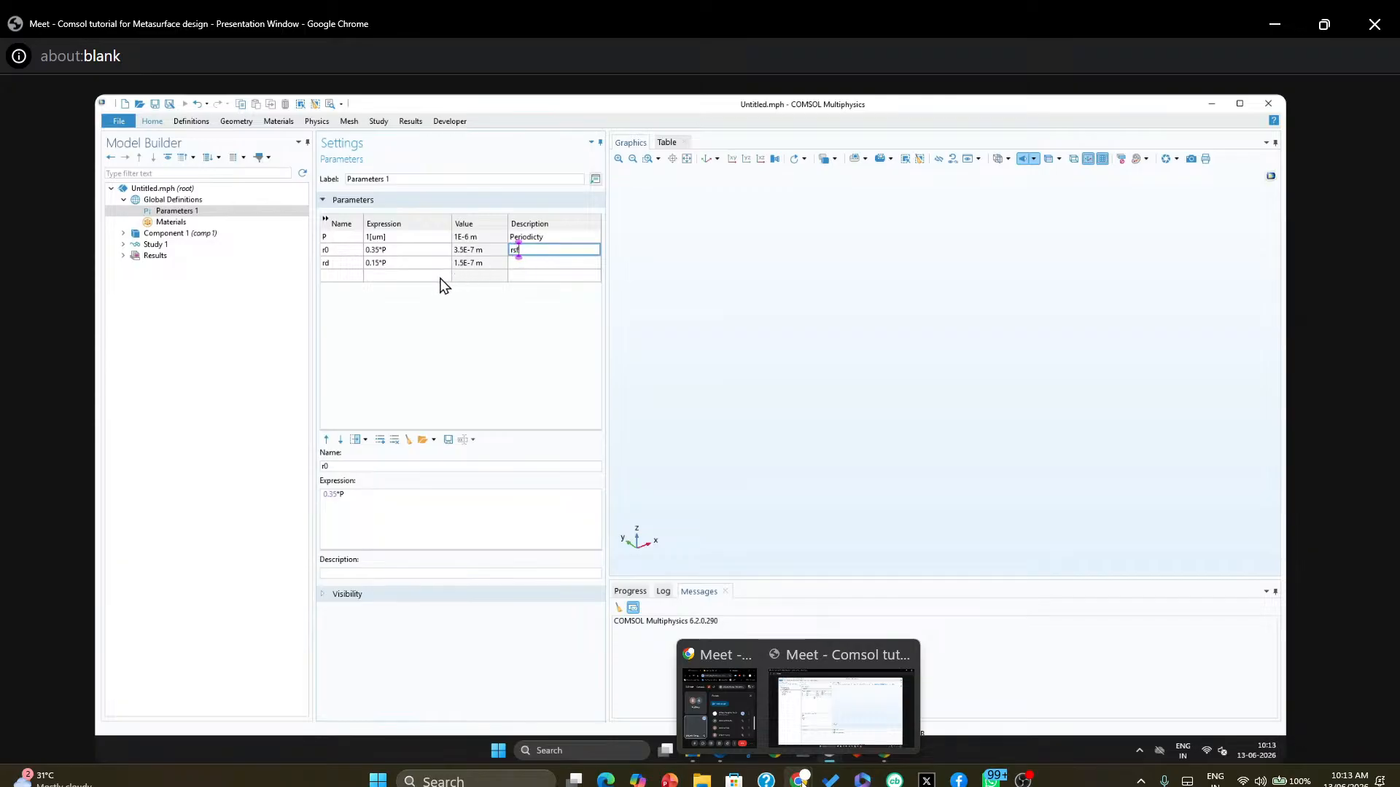
pyautogui.write('dius')
pyautogui.click(518, 250)
pyautogui.press('BackSpace')
pyautogui.write('a')
pyautogui.click(532, 261)
pyautogui.write('dist')
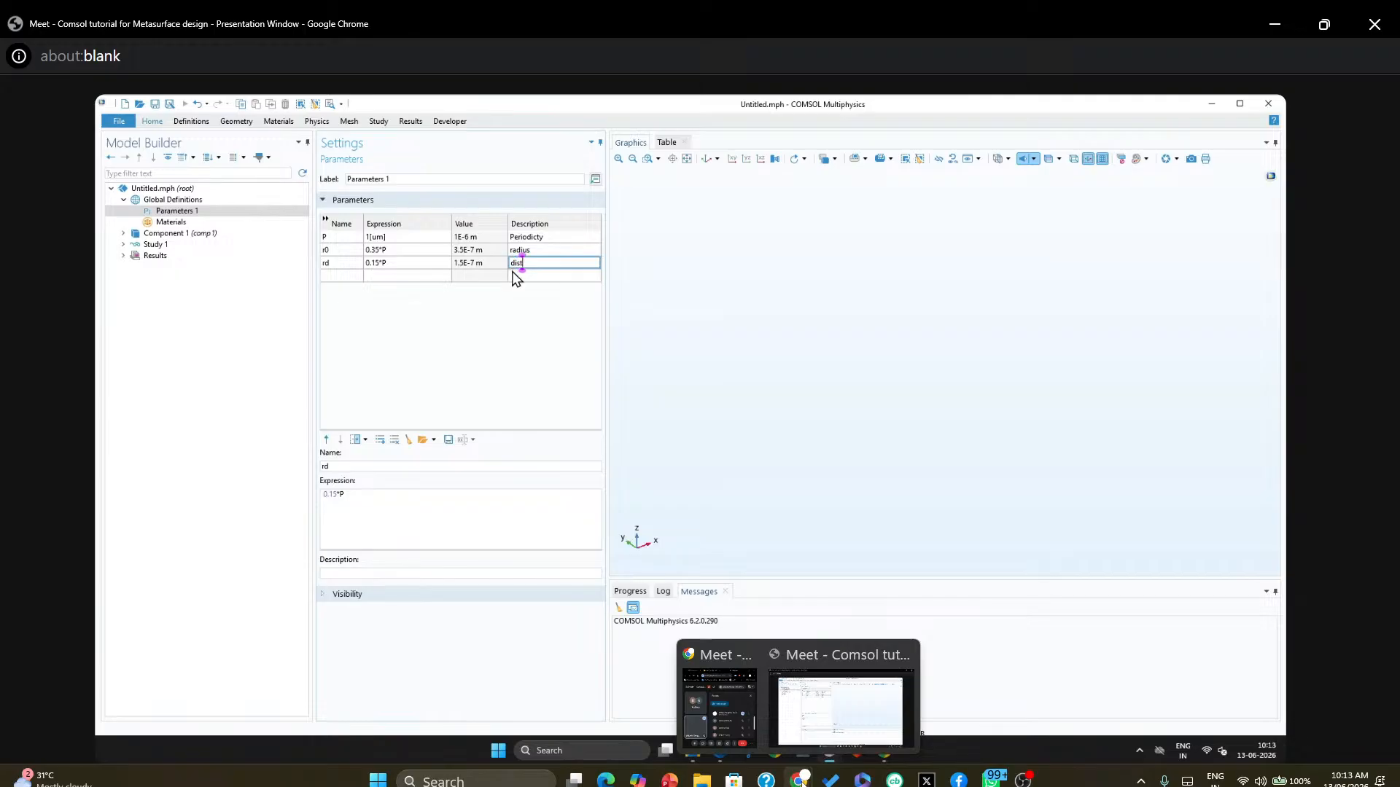
pyautogui.write('orted radius')
pyautogui.click(474, 276)
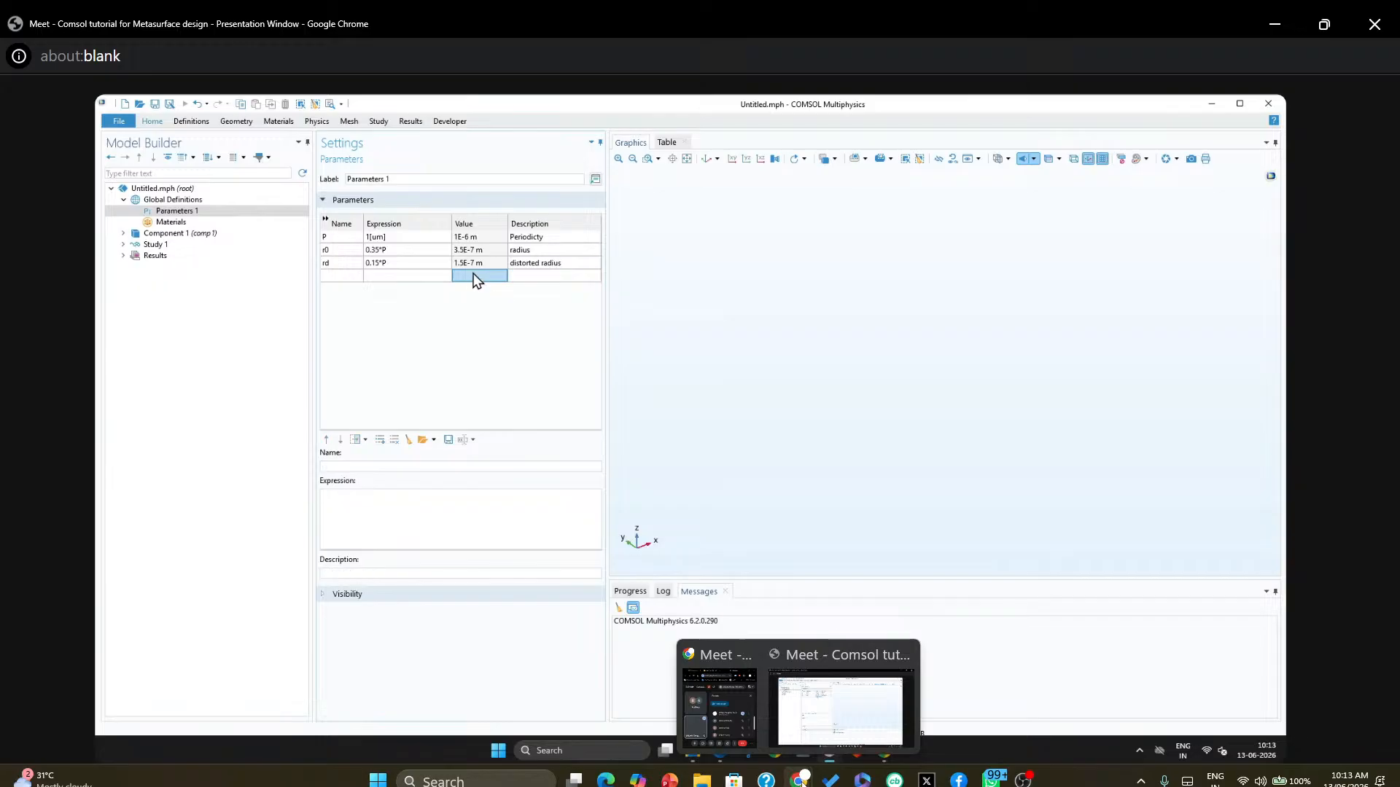
# Add the global parameter H with the expression 500[nm]
pyautogui.click(347, 278)
pyautogui.write('H')
pyautogui.click(390, 276)
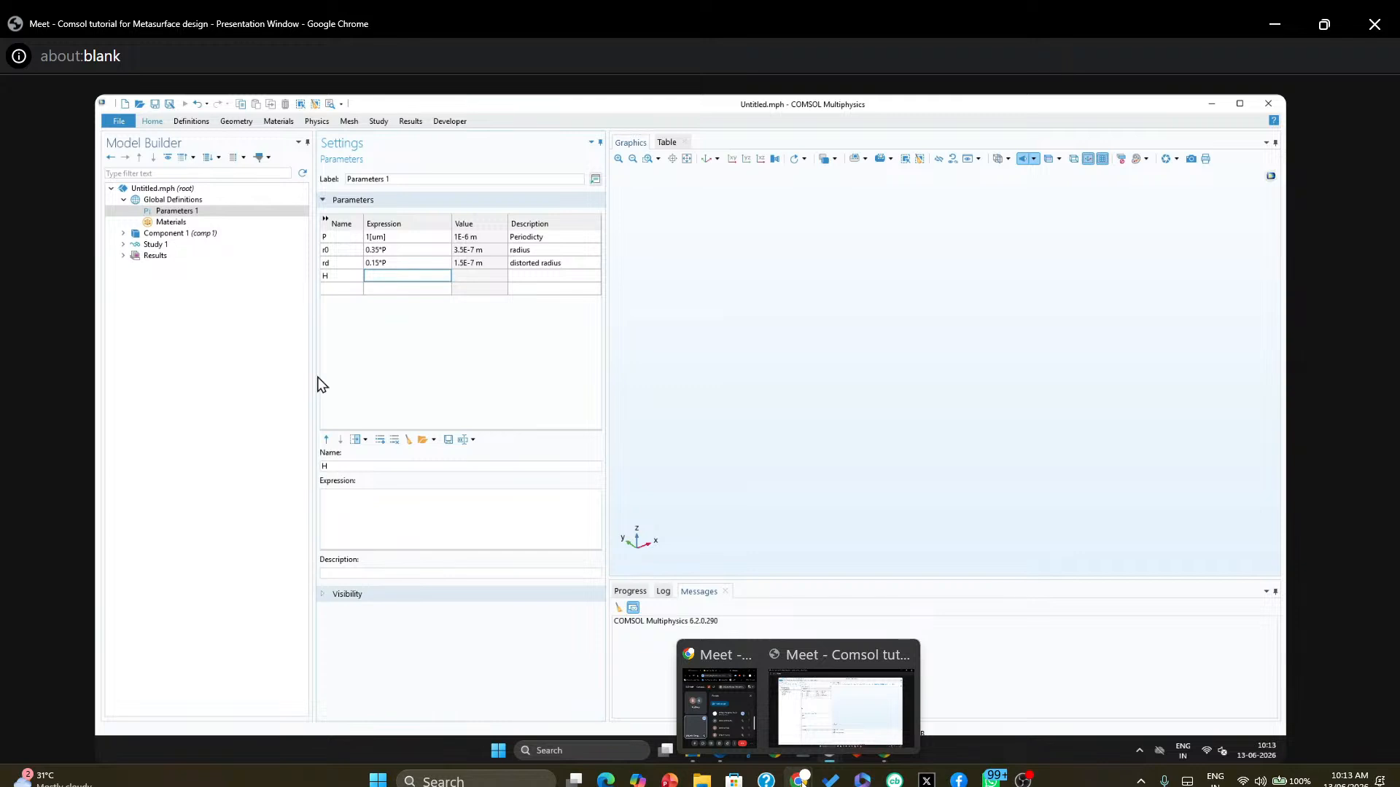
pyautogui.write('500[nm]')
# Add the global parameter H_air with the expression 1[um]
pyautogui.click(350, 290)
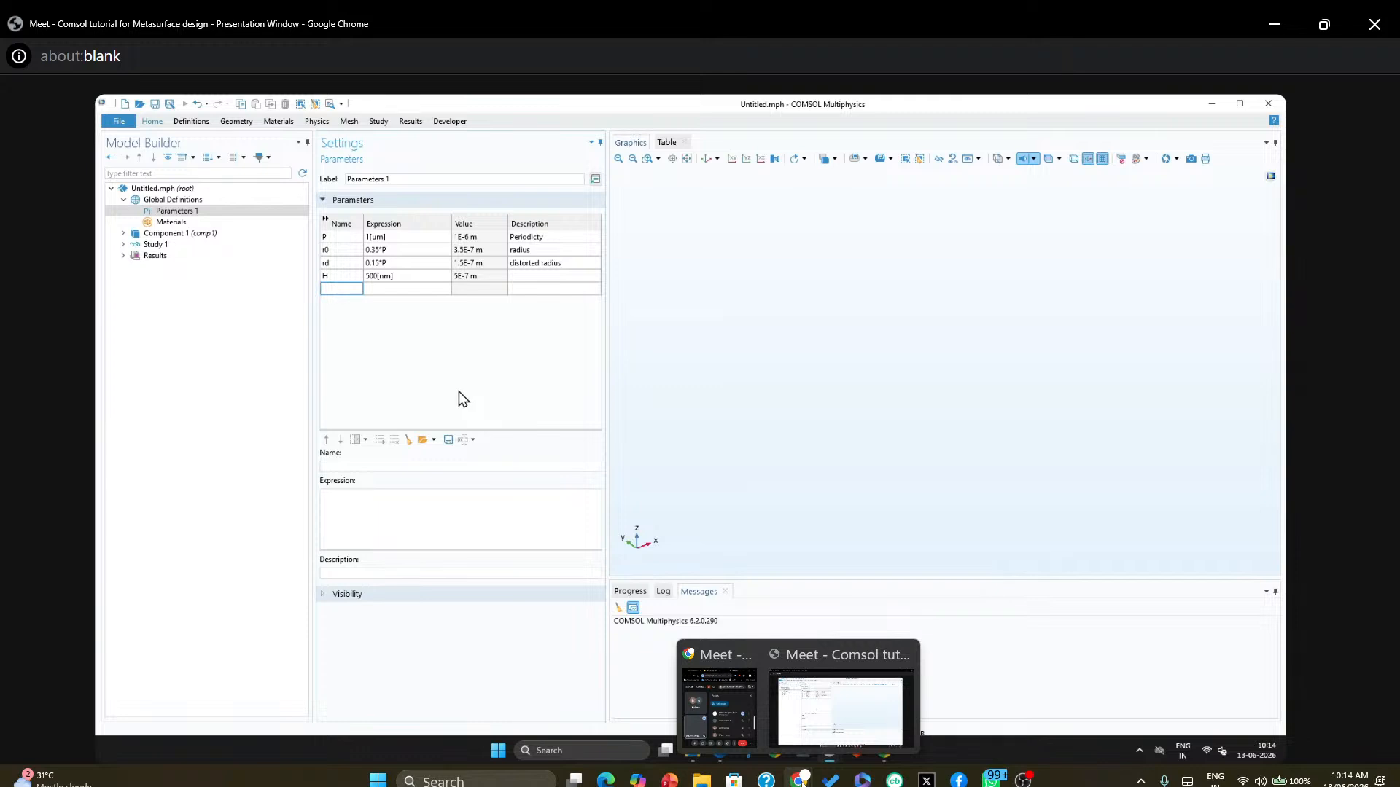
pyautogui.write('H_air')
pyautogui.click(414, 288)
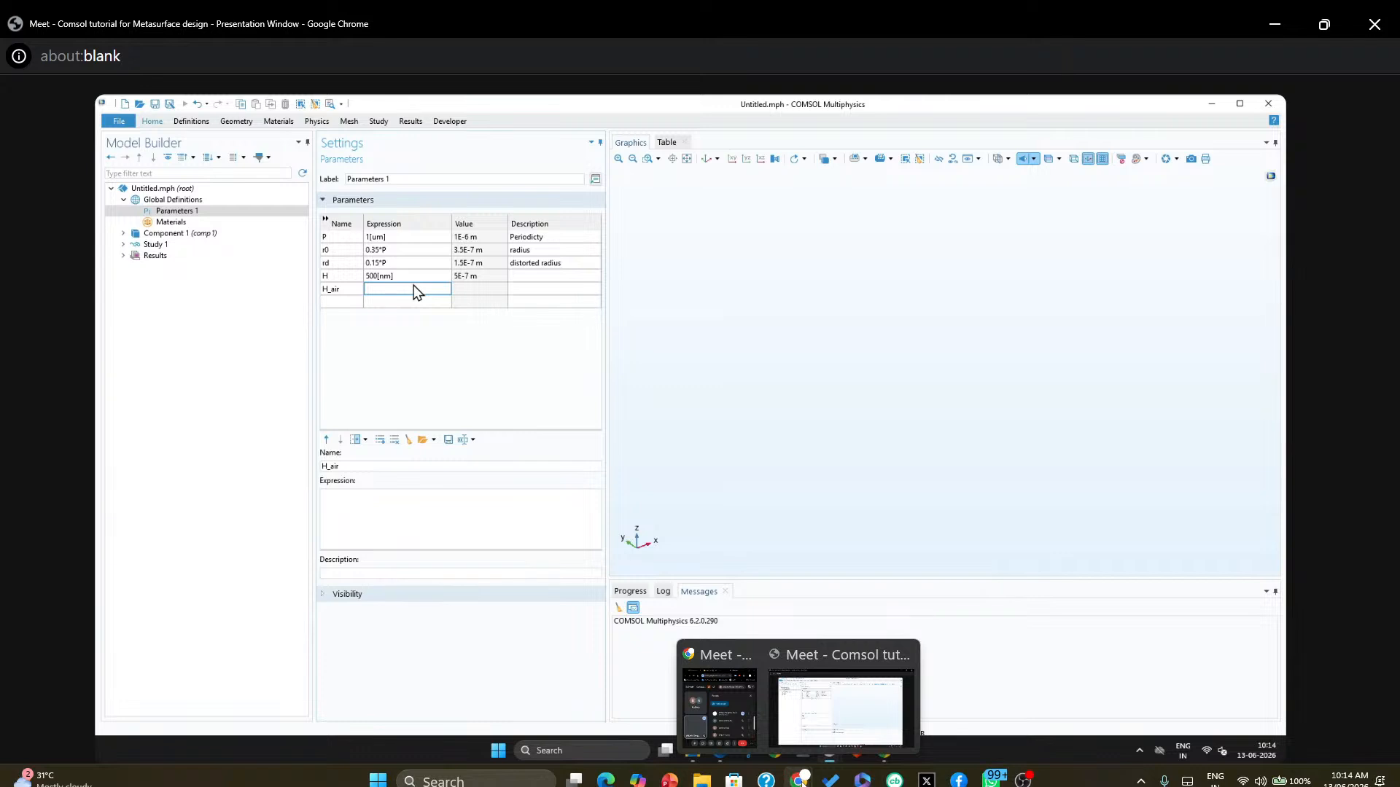
pyautogui.click(413, 291)
pyautogui.write('1[um]')
pyautogui.click(429, 306)
# Add the global parameter H_pml with the expression 500[nm]
pyautogui.click(346, 303)
pyautogui.click(345, 302)
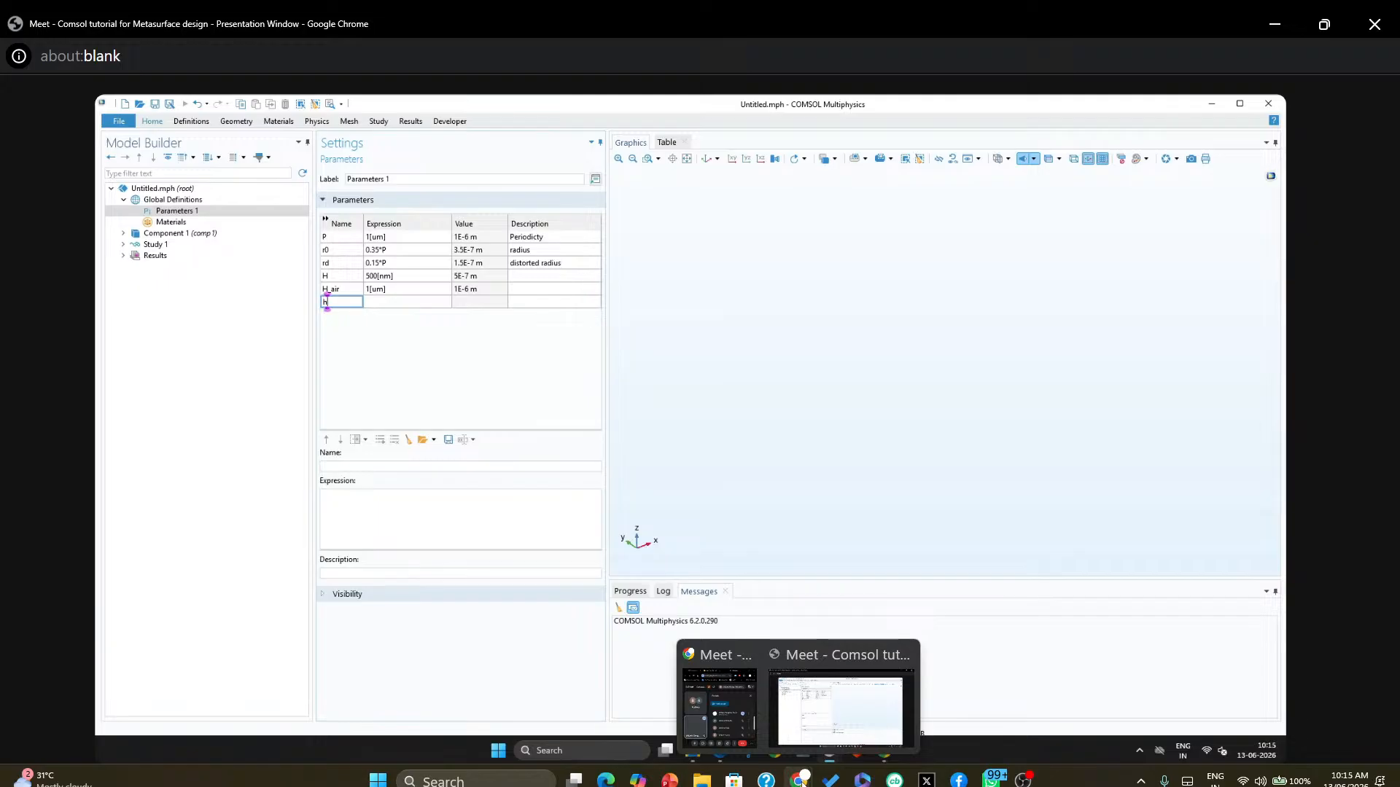
pyautogui.write('H_pml')
pyautogui.click(374, 303)
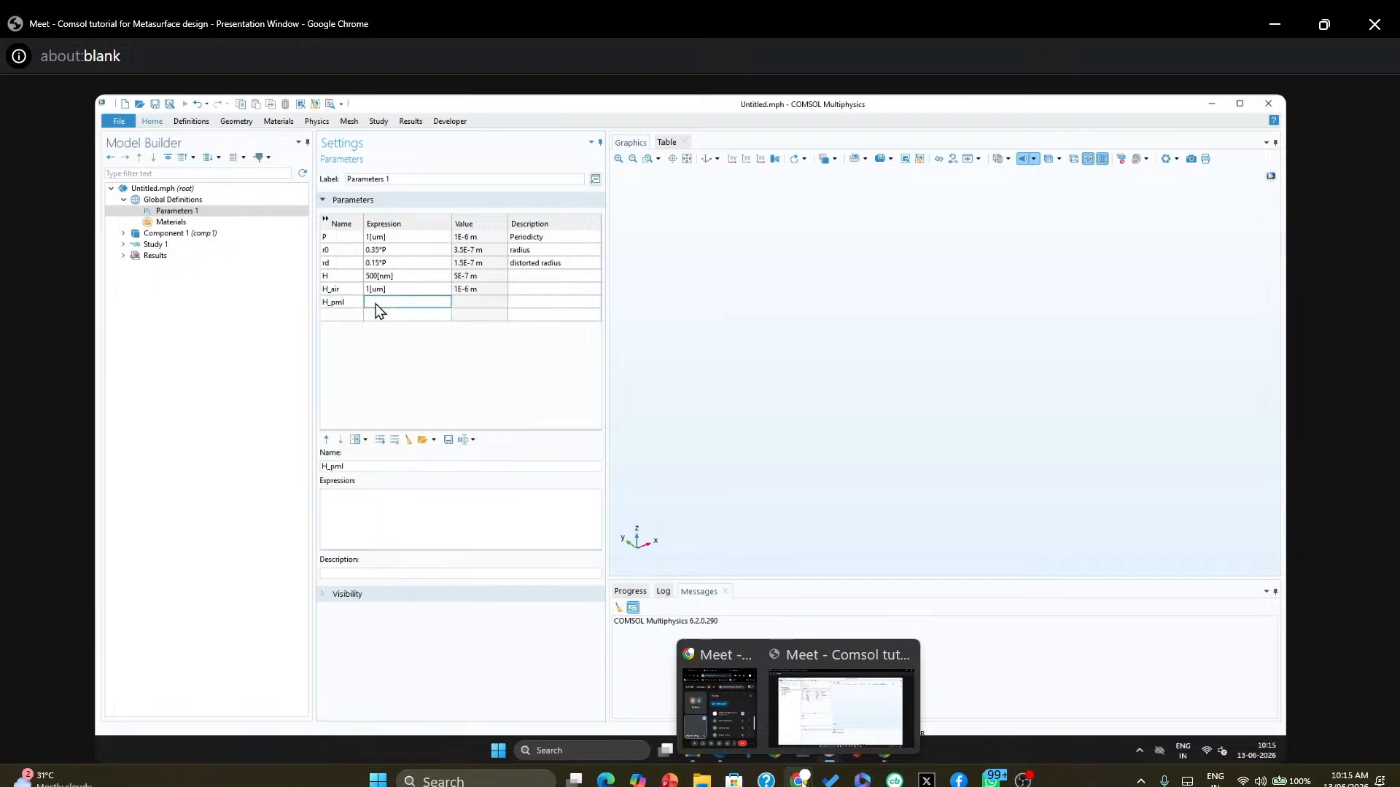
pyautogui.write('500[nm')
pyautogui.press('Return')
pyautogui.click(124, 233)
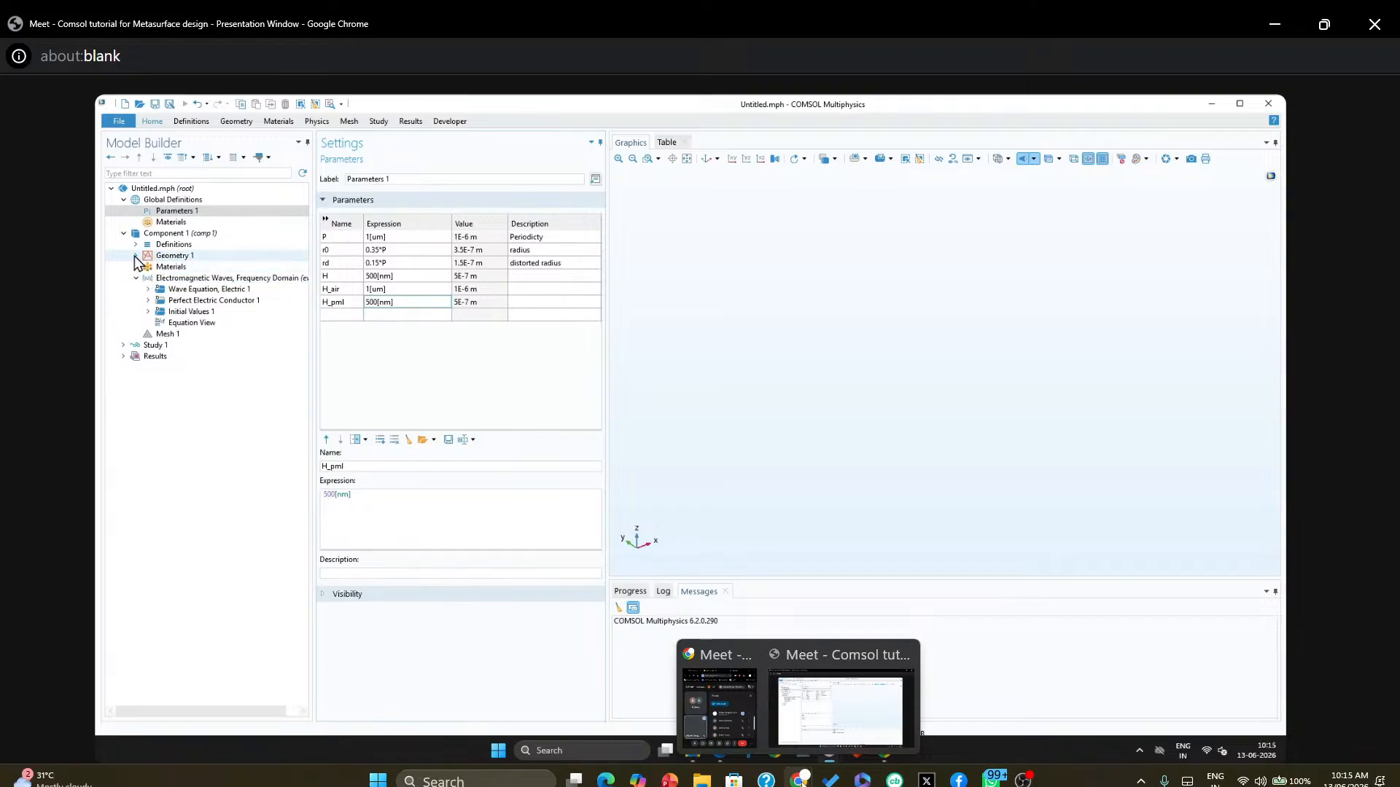
pyautogui.click(136, 256)
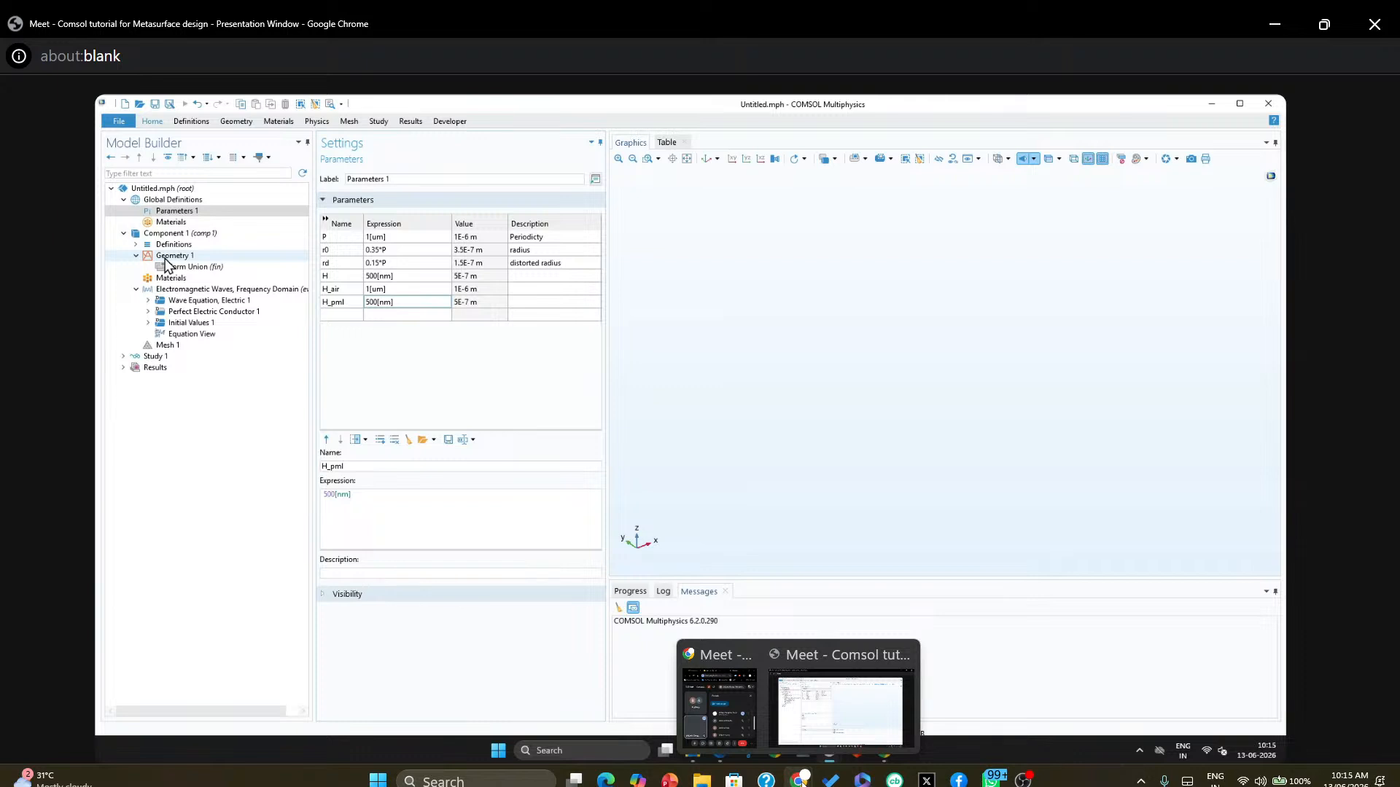
pyautogui.click(123, 234)
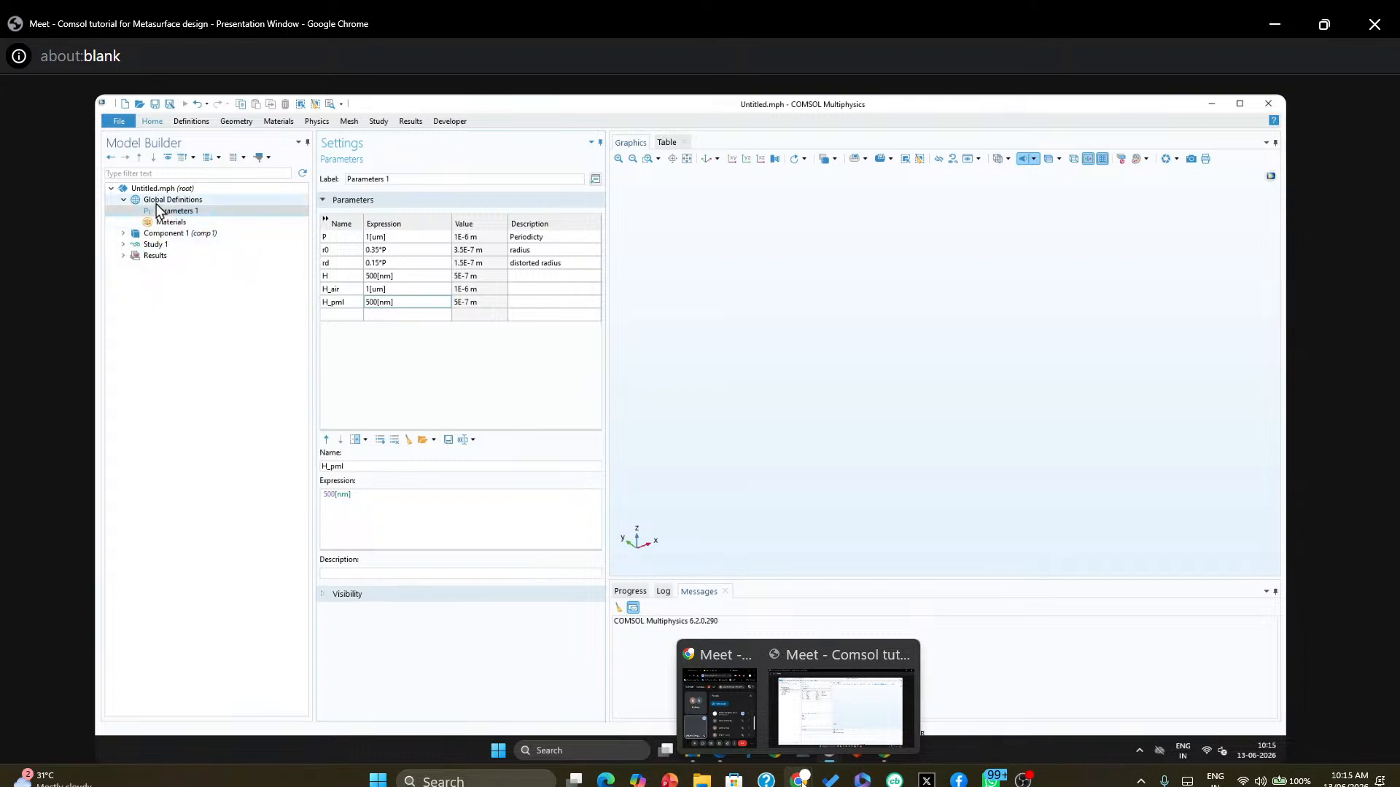
pyautogui.click(189, 212)
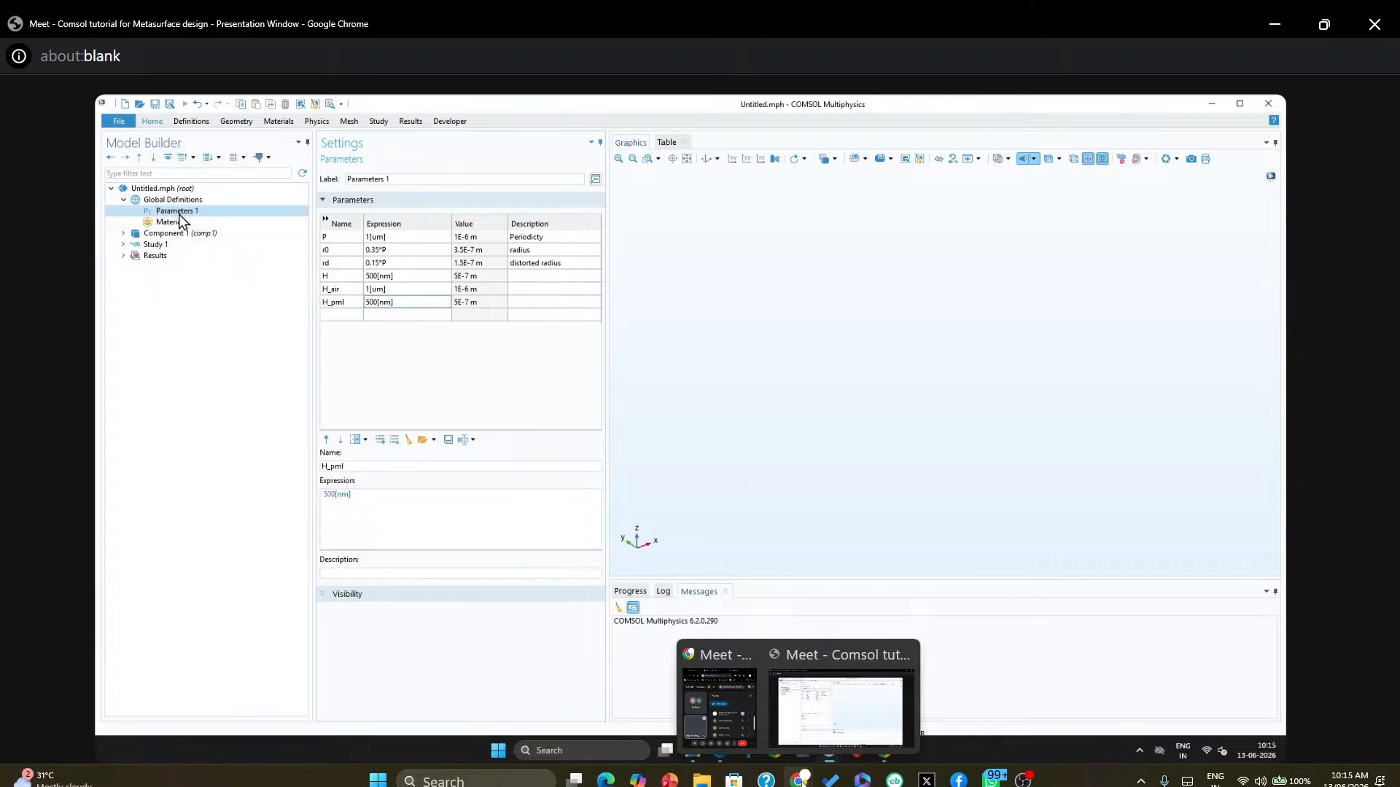
pyautogui.rightClick(177, 203)
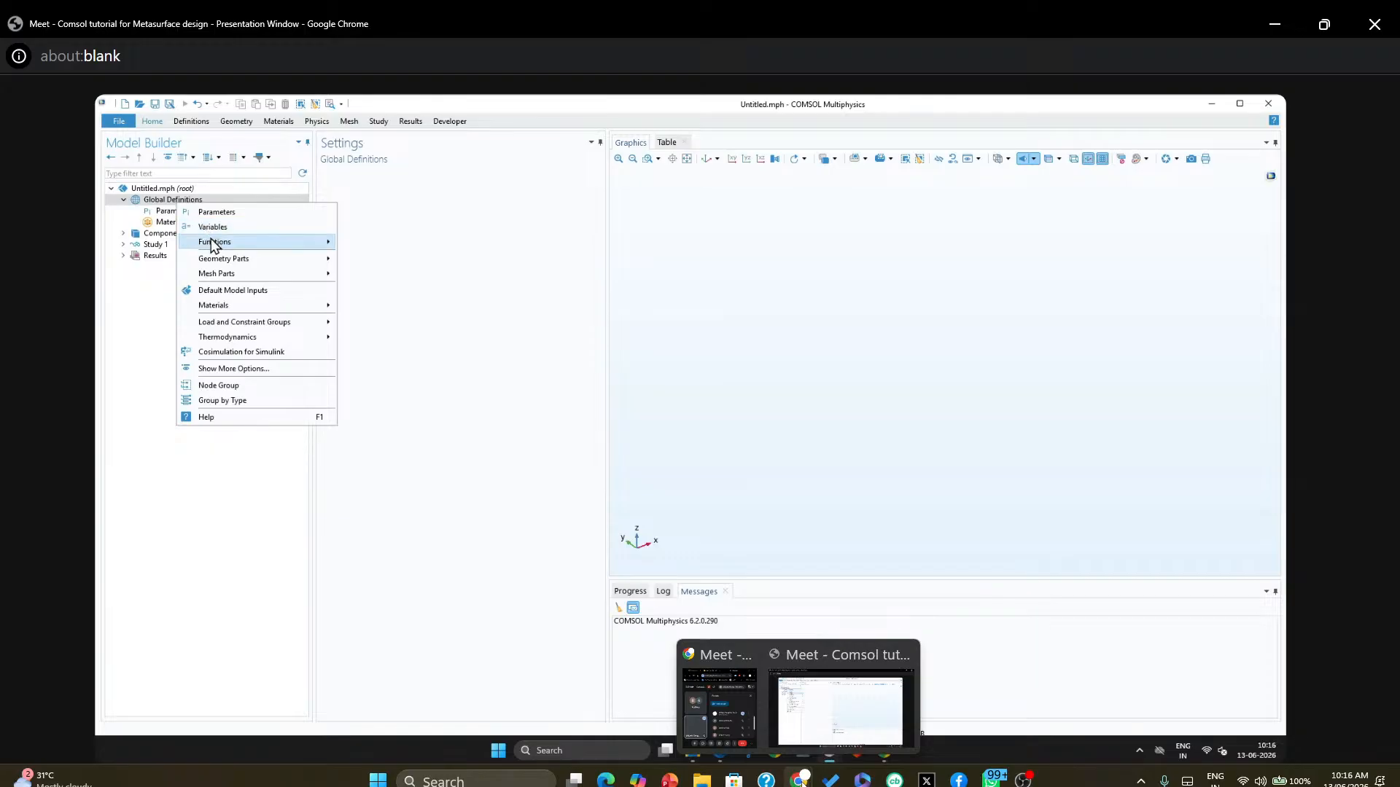
pyautogui.moveTo(211, 238)
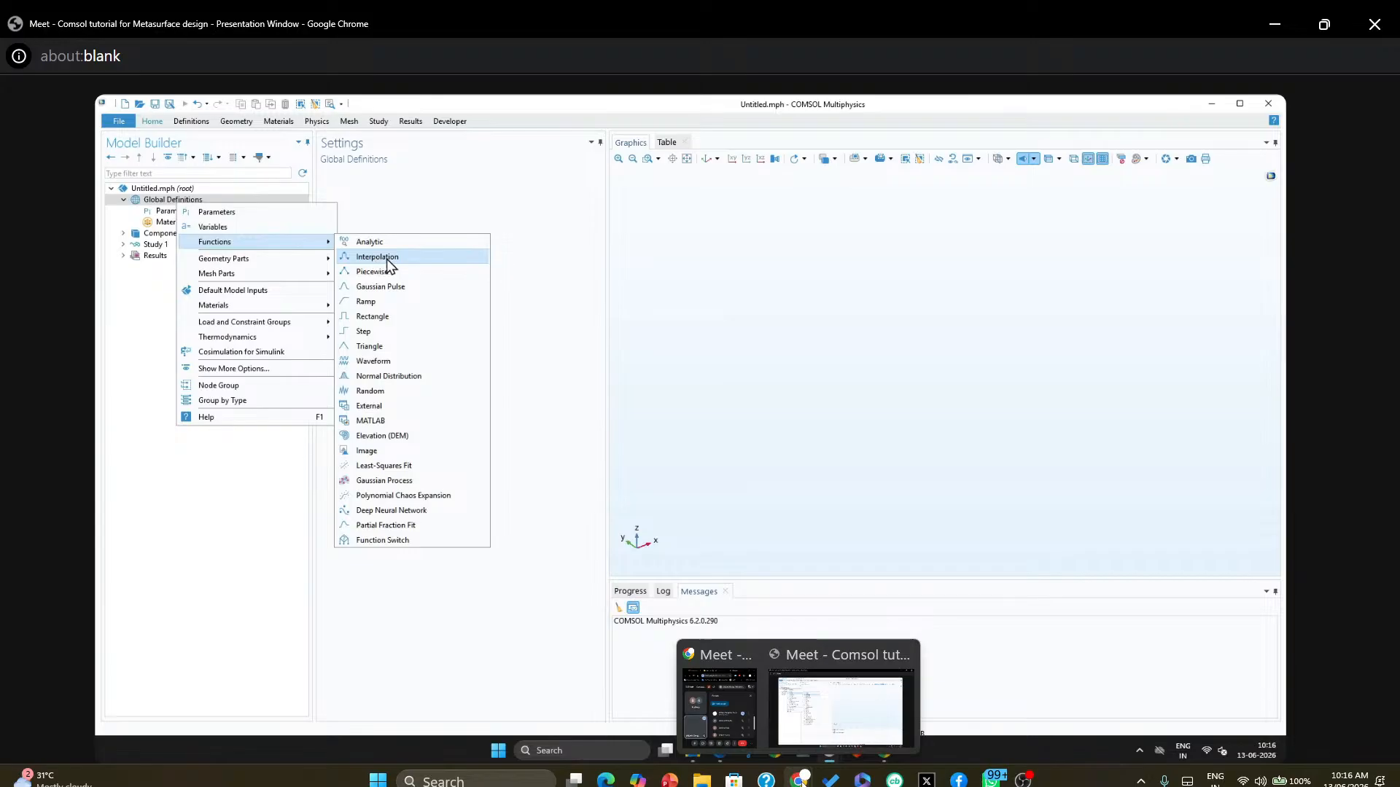
pyautogui.click(149, 235)
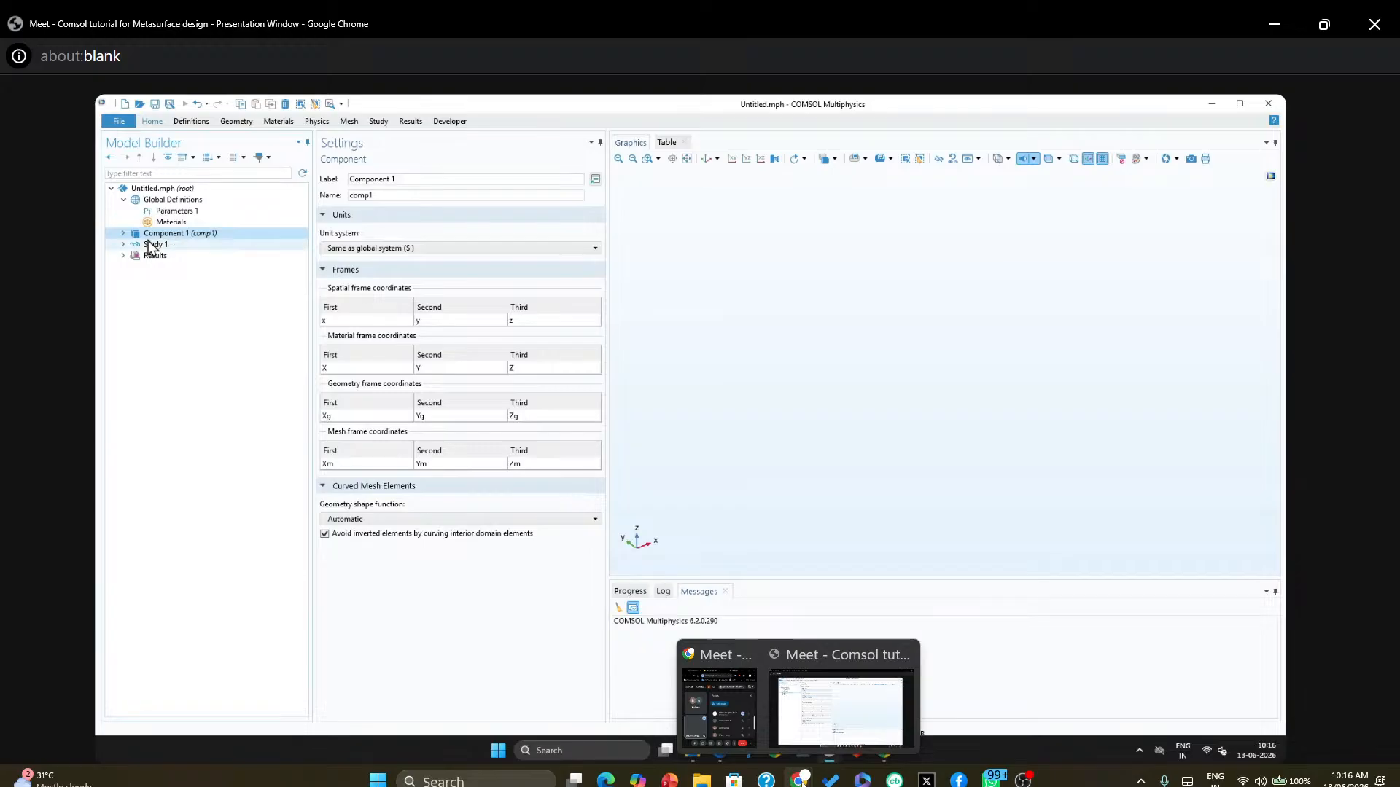
# Collapse Global Definitions, expand Component 1 and add a Block primitive to Geometry 1
pyautogui.click(124, 199)
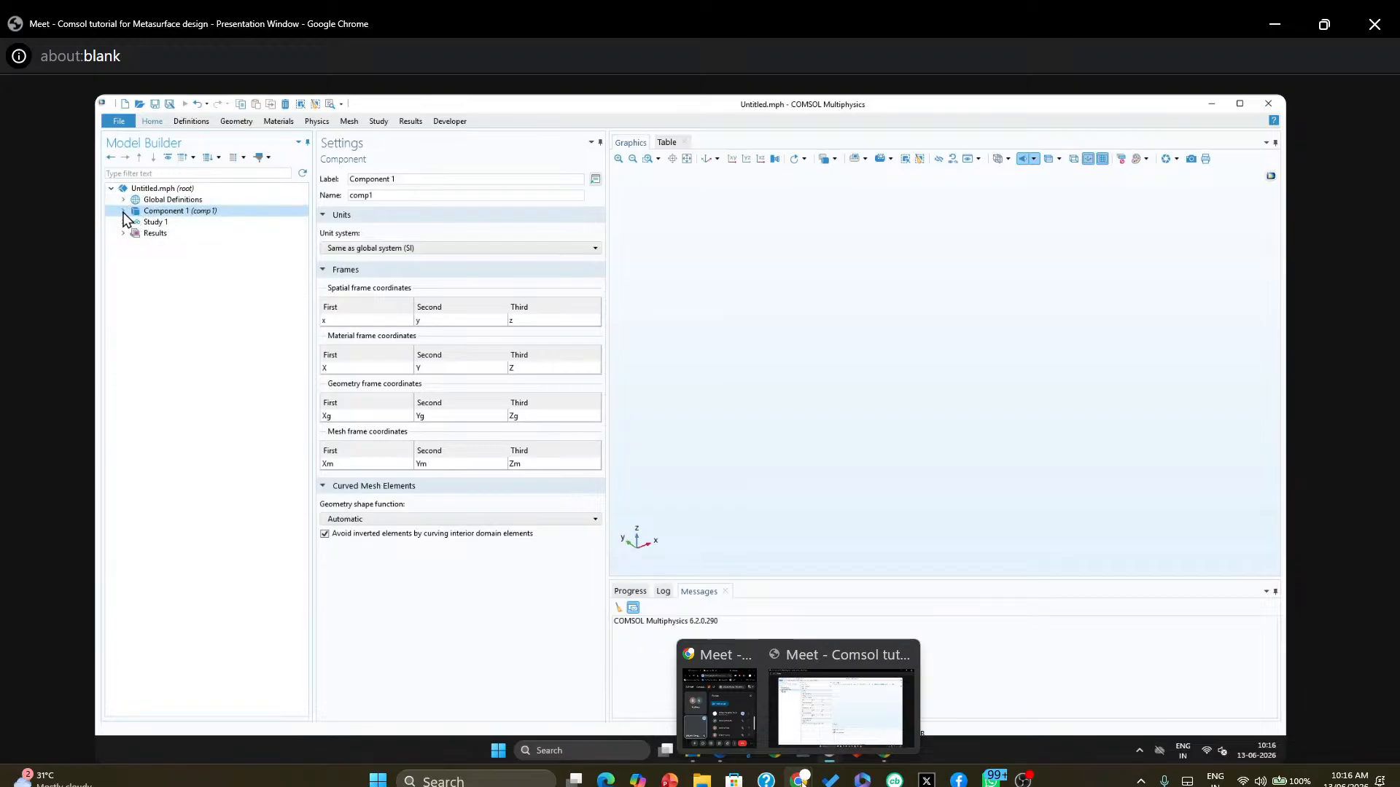
pyautogui.click(124, 211)
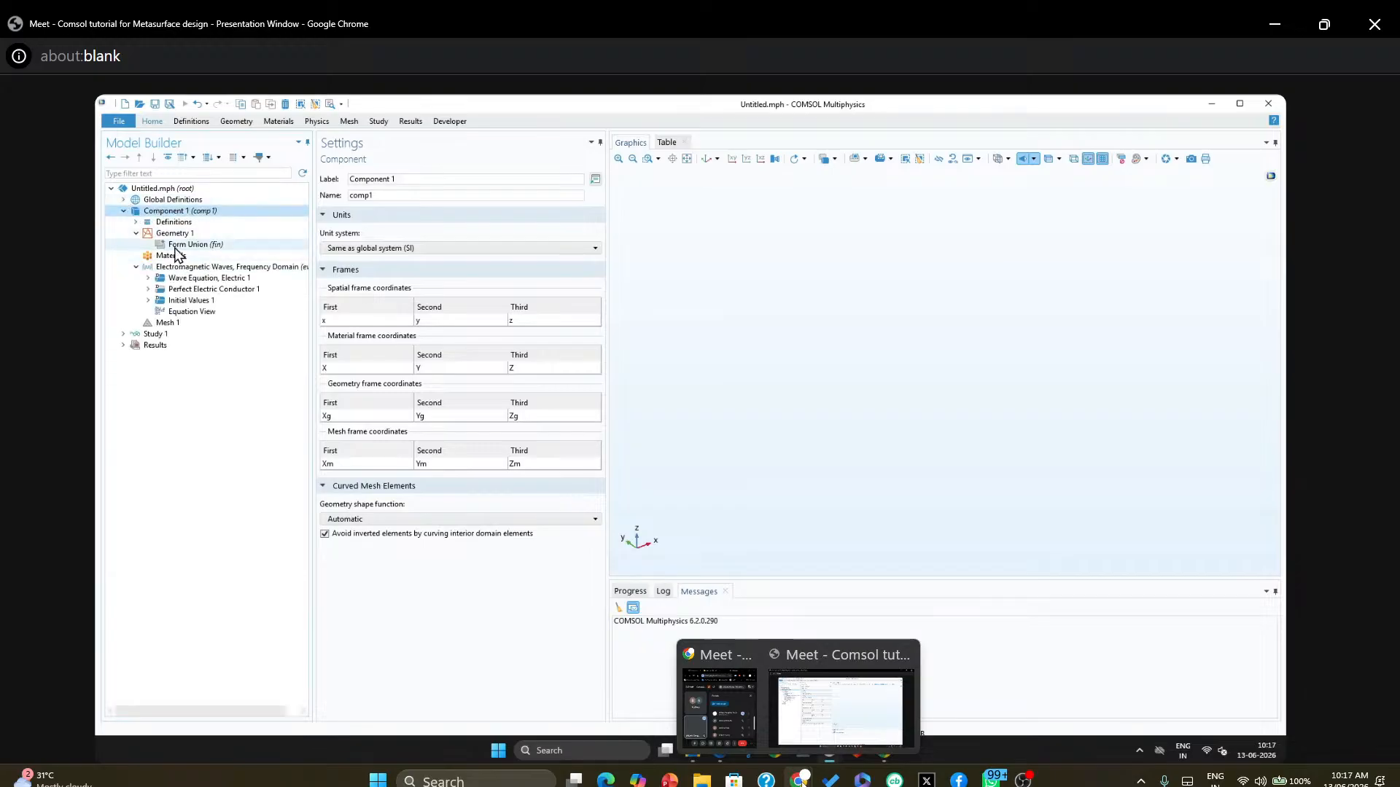
pyautogui.click(175, 234)
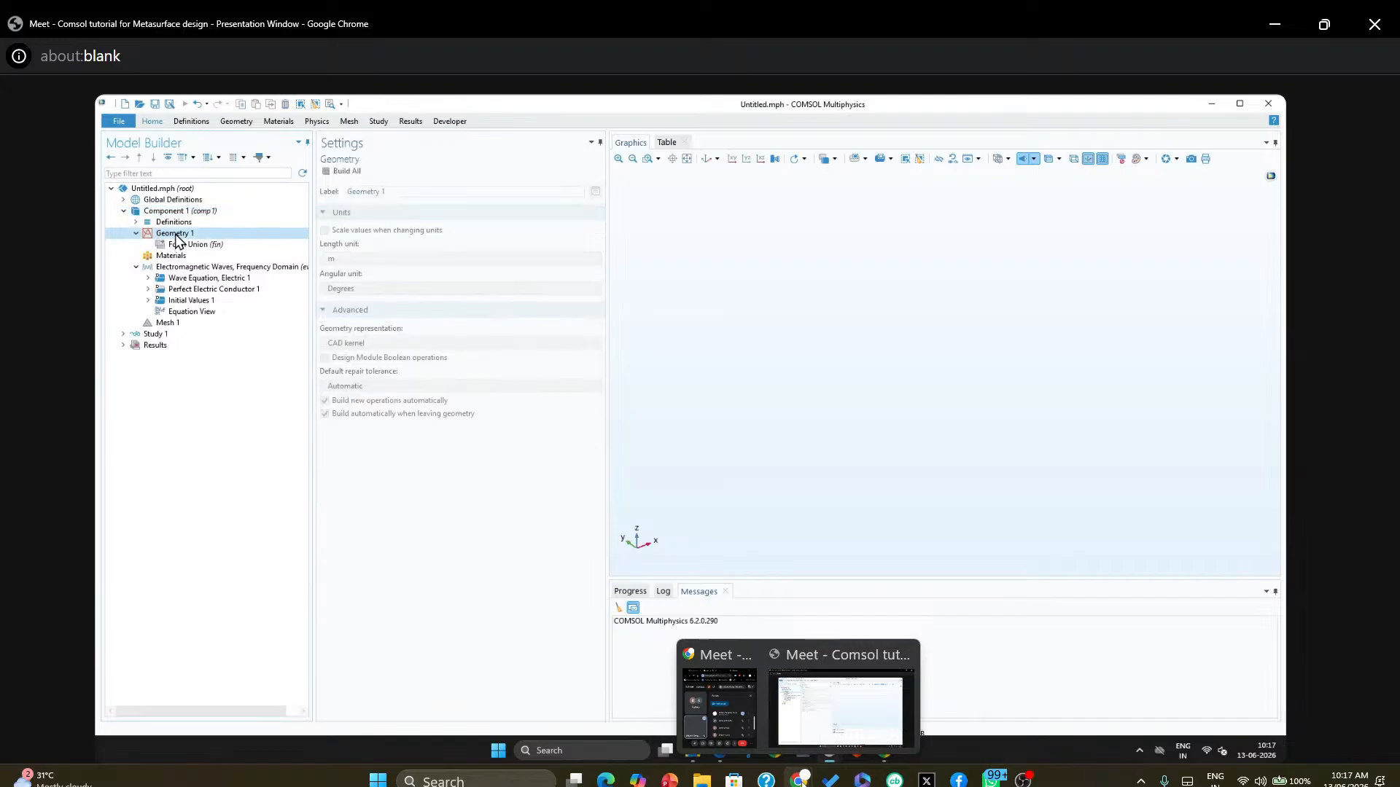
pyautogui.rightClick(177, 239)
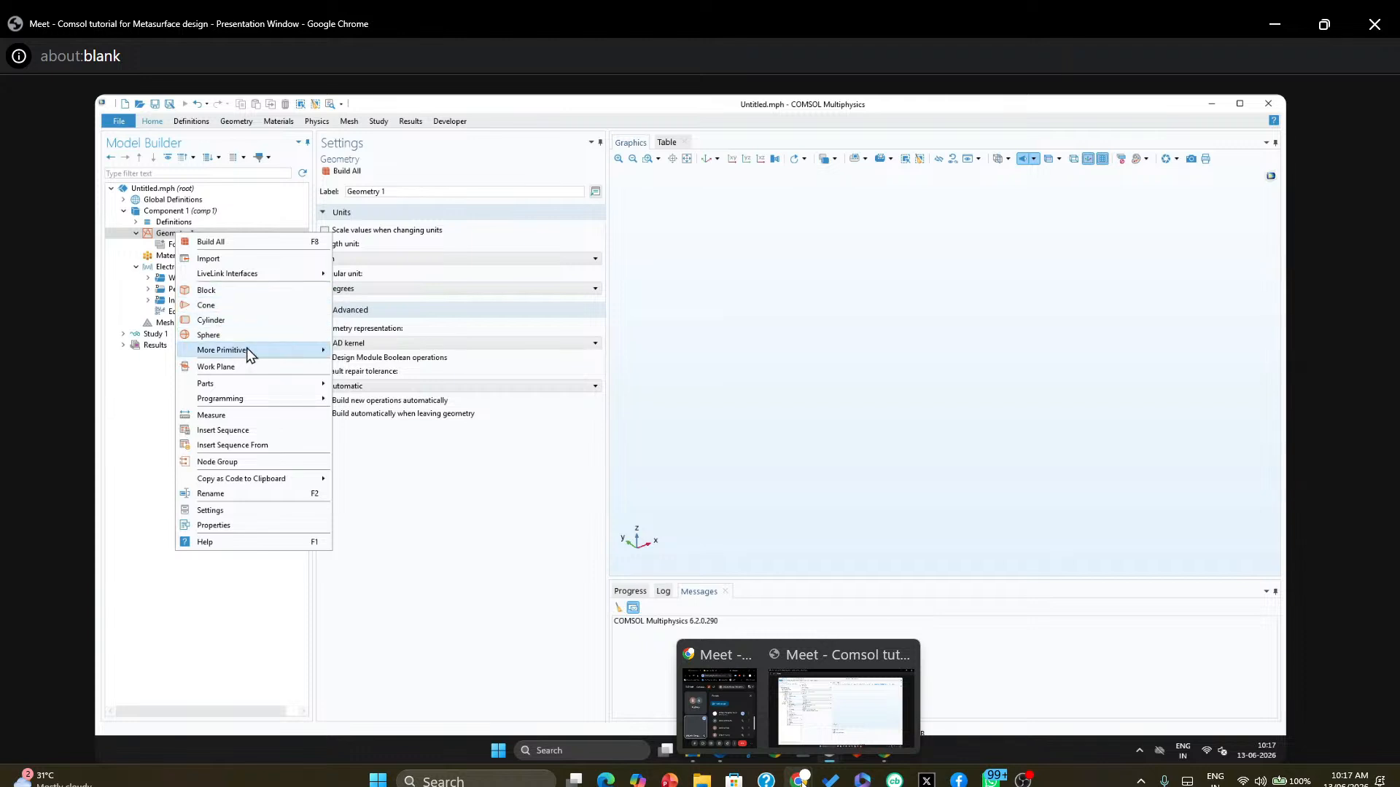
pyautogui.moveTo(246, 349)
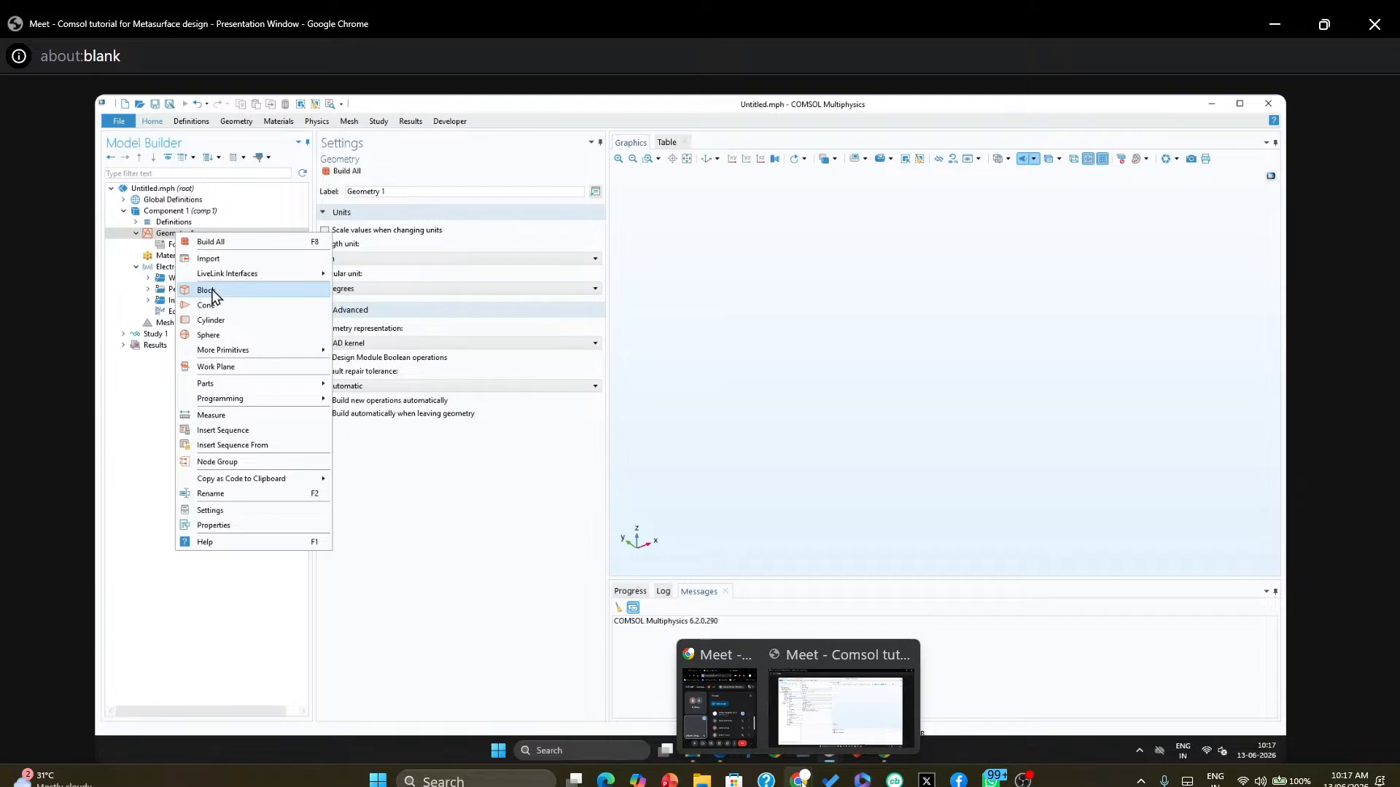
pyautogui.click(209, 291)
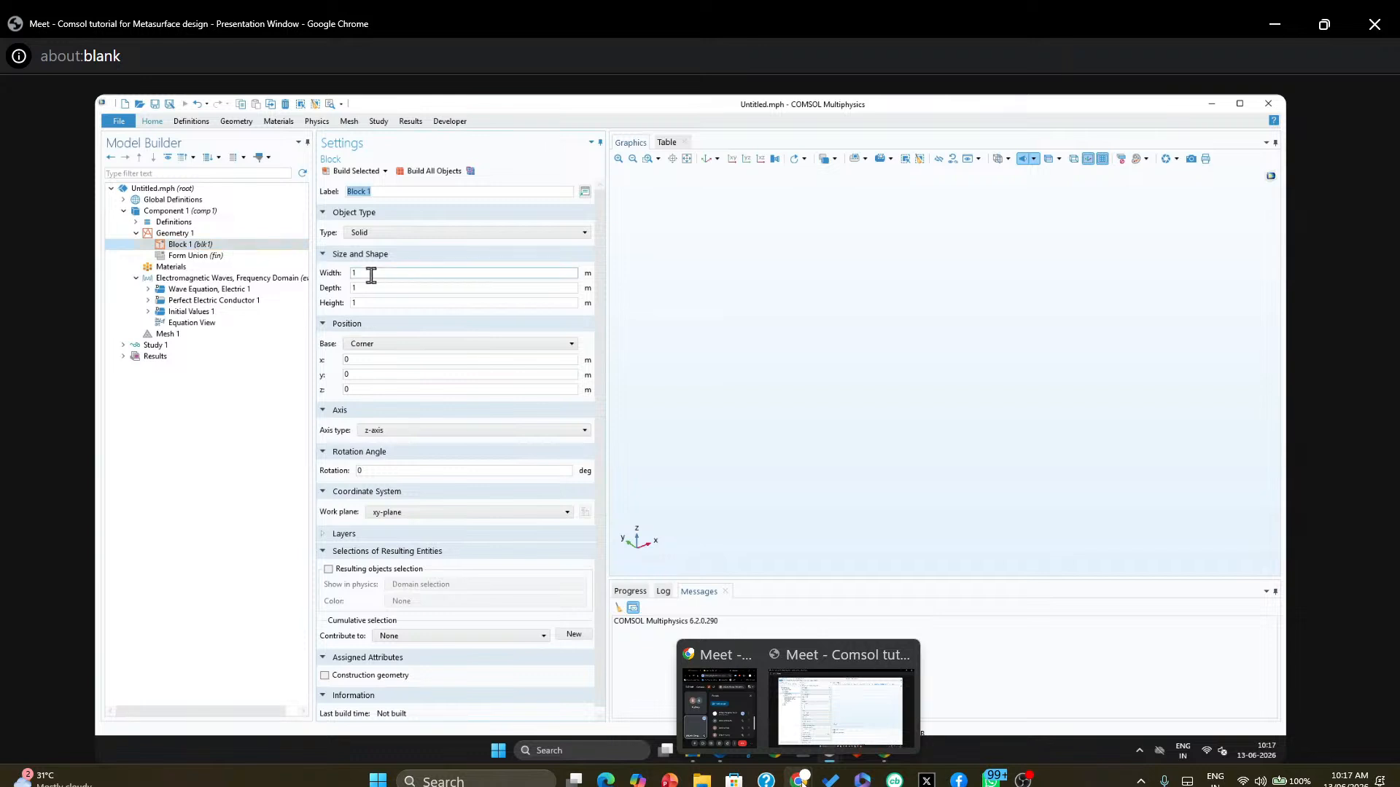
# Set both the width and the depth of Block 1 to the parameter P
pyautogui.moveTo(369, 274); pyautogui.dragTo(331, 275)
pyautogui.write('p')
pyautogui.click(364, 288)
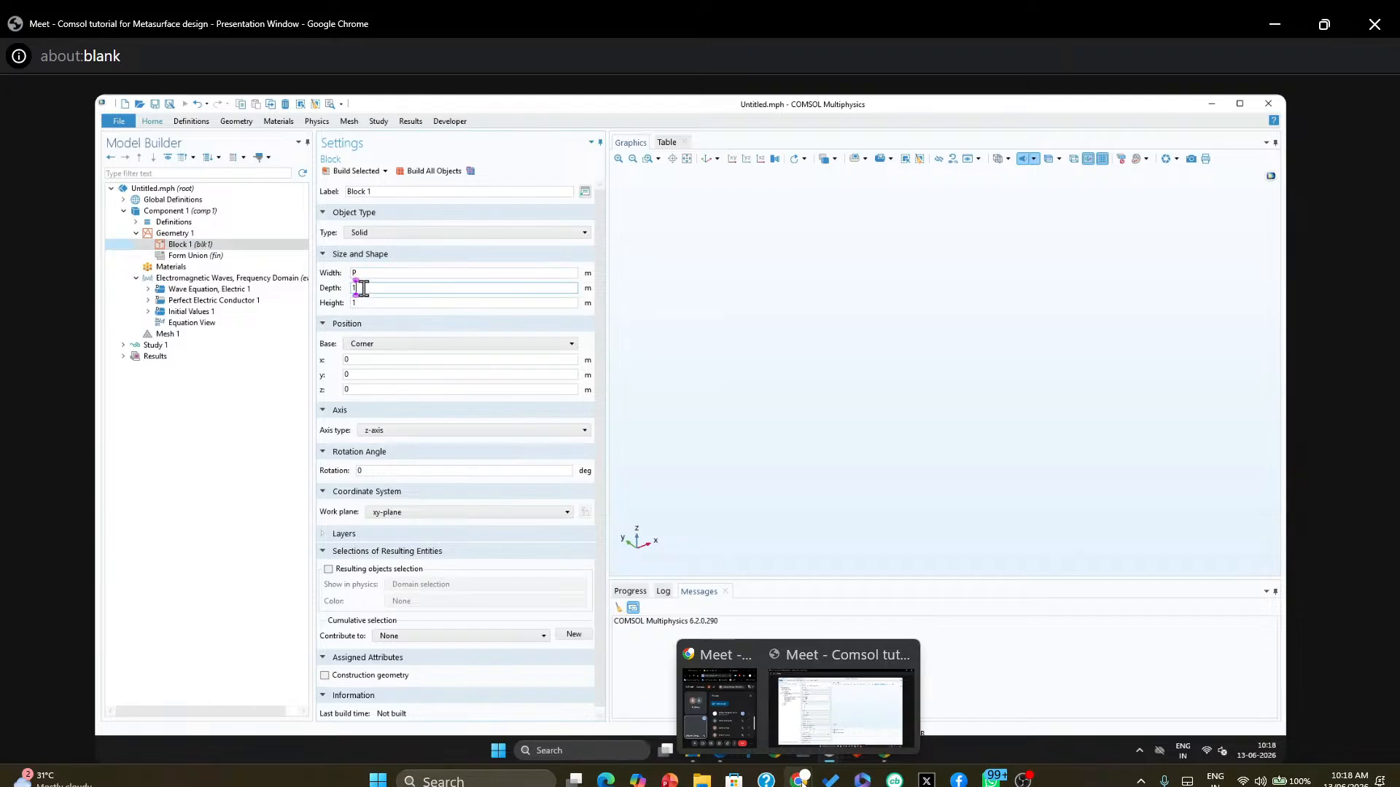
pyautogui.write('p')
# Expand the block's Layers section and set the height of Block 1 to 2*H_air+2*H_pml+H
pyautogui.click(363, 301)
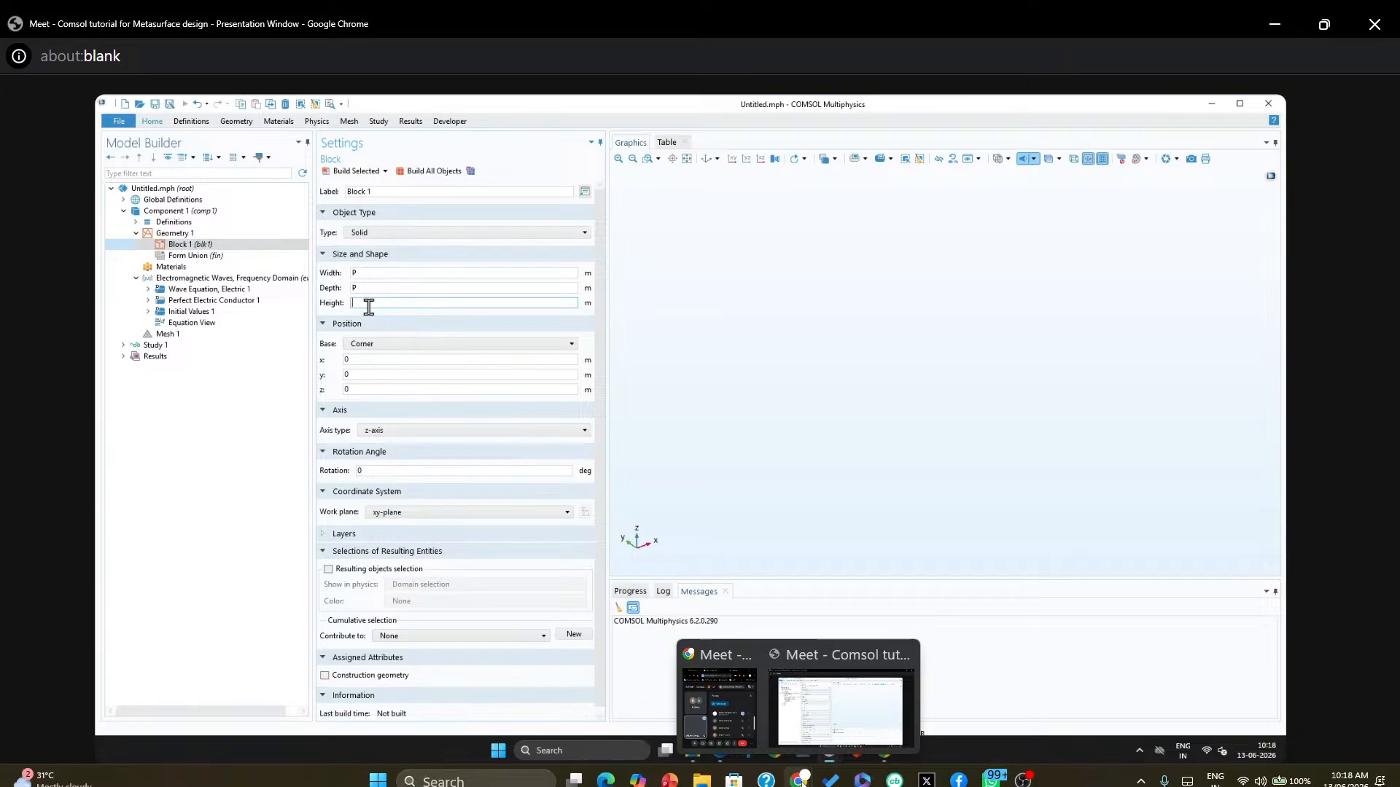
pyautogui.click(326, 533)
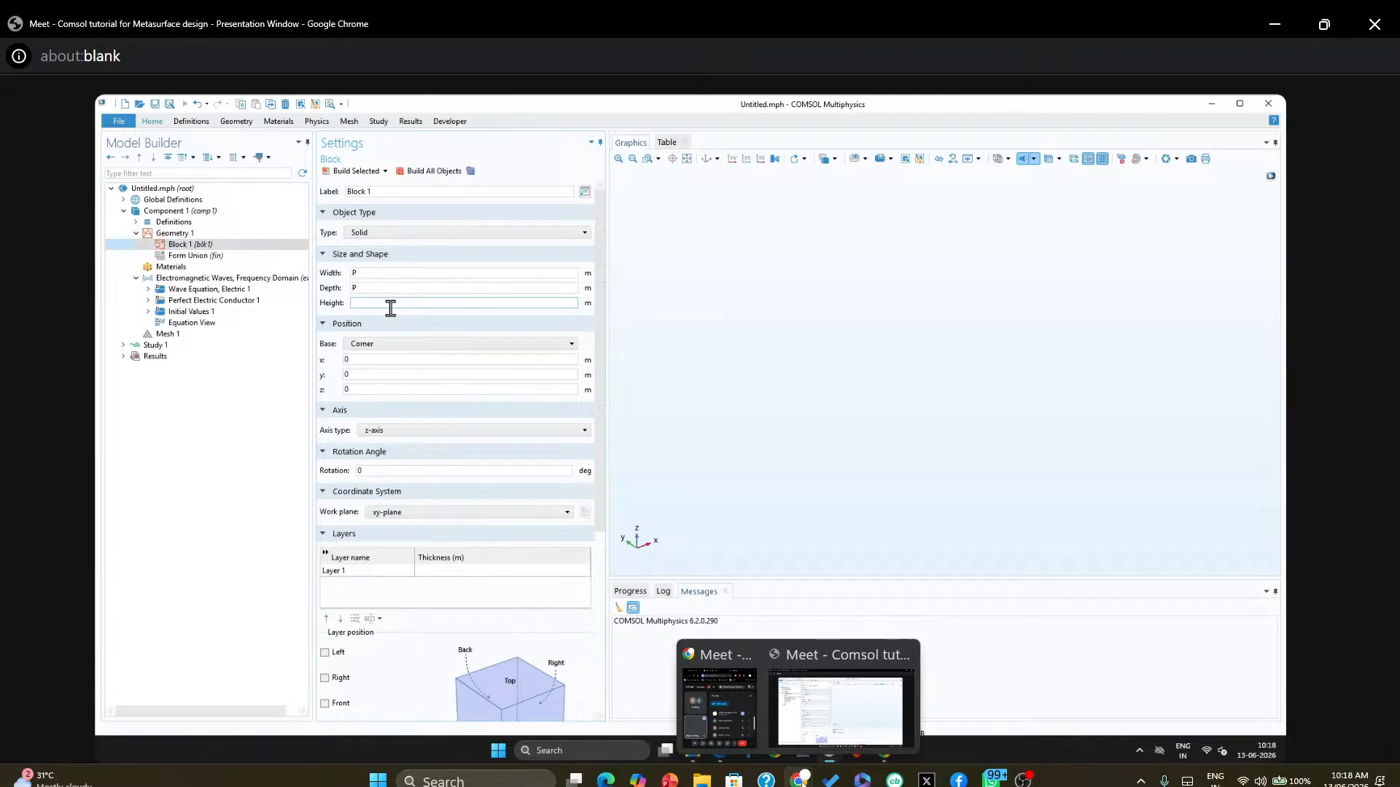
pyautogui.write('2')
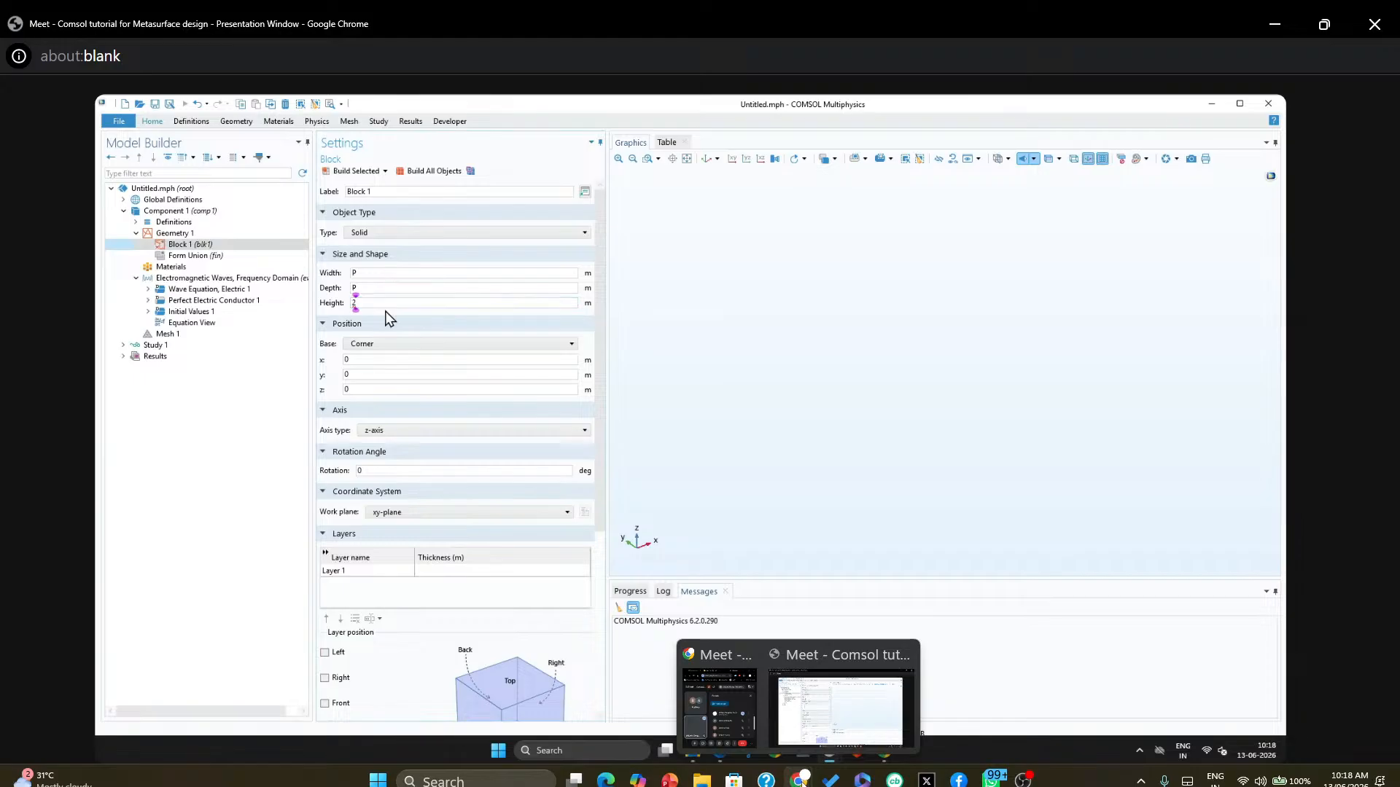
pyautogui.write('*H_air+')
pyautogui.write('2*H_pml')
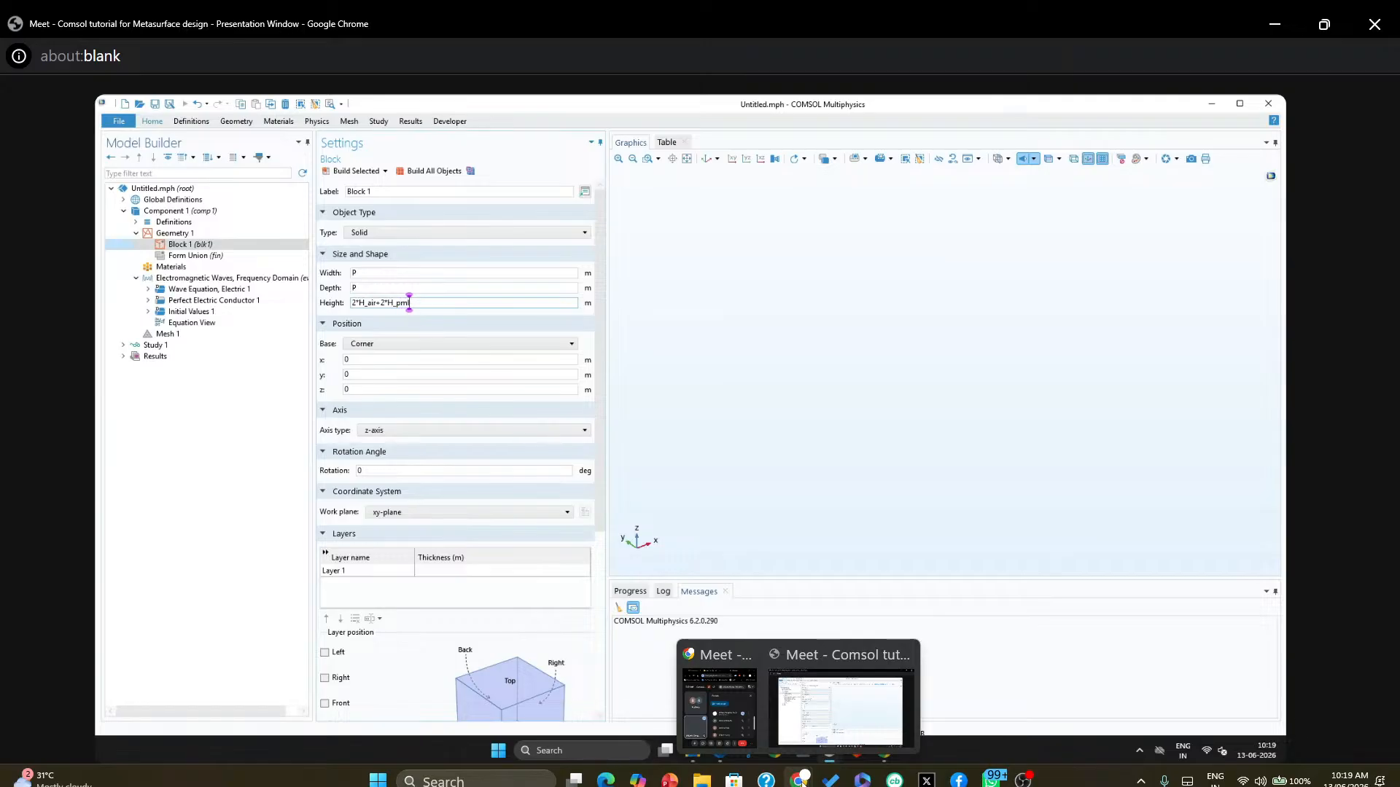
pyautogui.click(419, 288)
pyautogui.click(427, 305)
pyautogui.write('l+H')
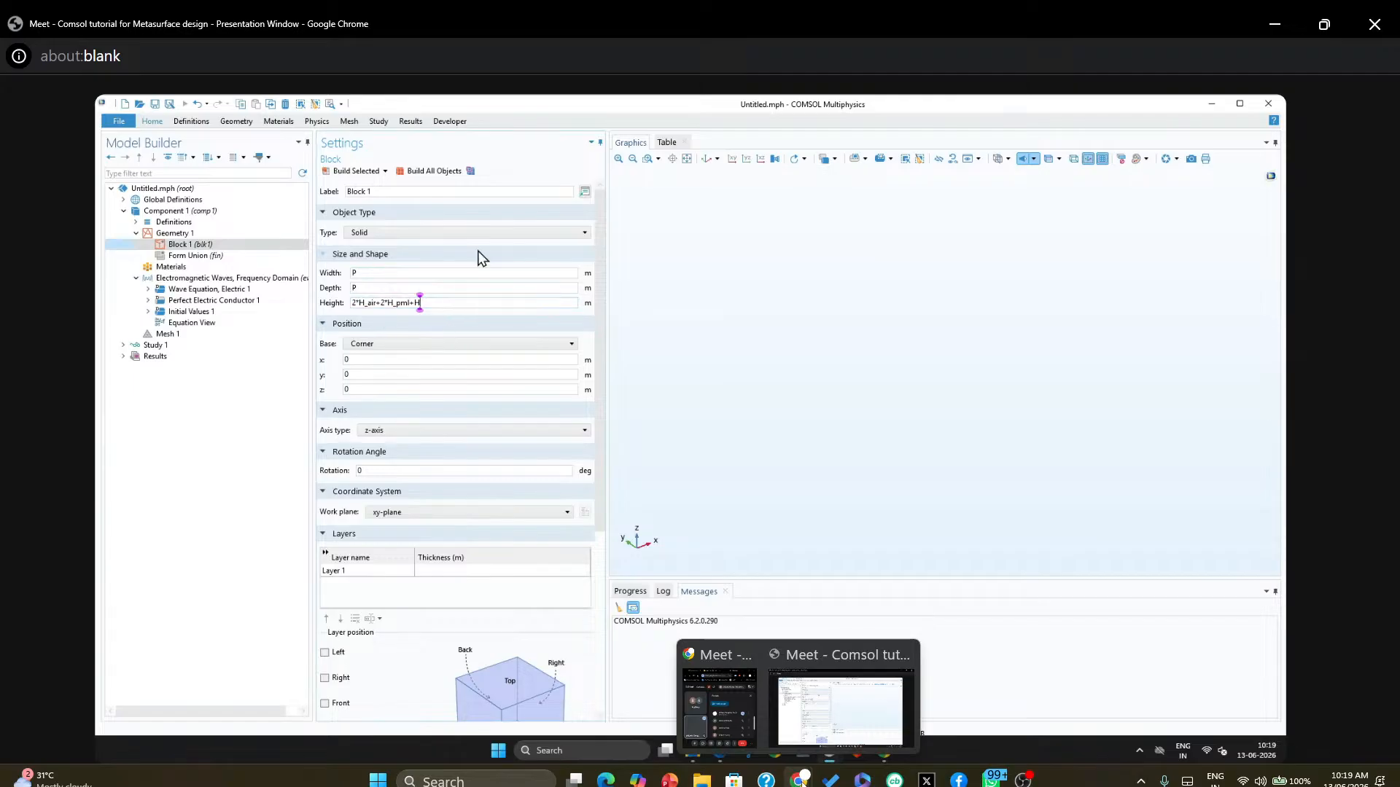
# Build Block 1 with its parametrized width, depth and height
pyautogui.click(359, 172)
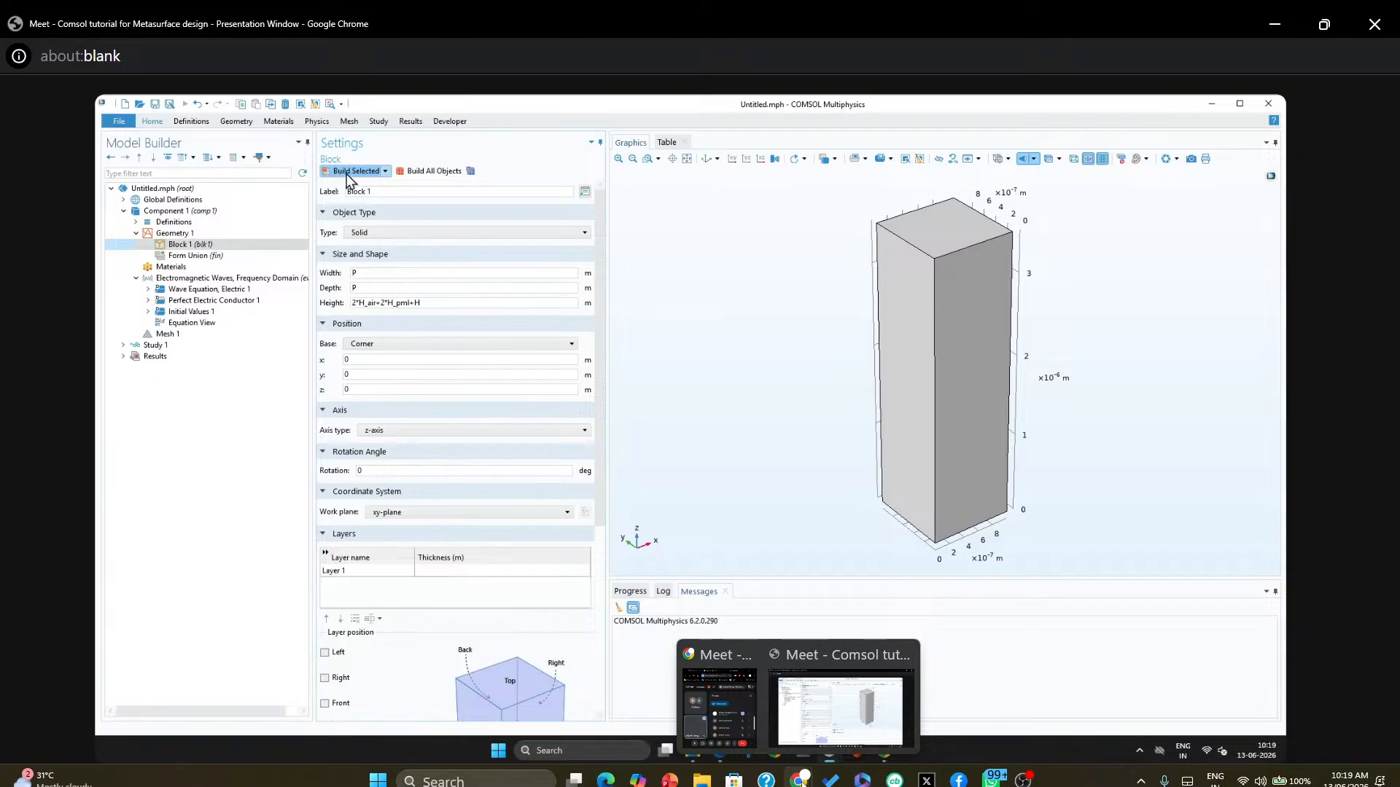
pyautogui.moveTo(812, 350); pyautogui.dragTo(619, 275)
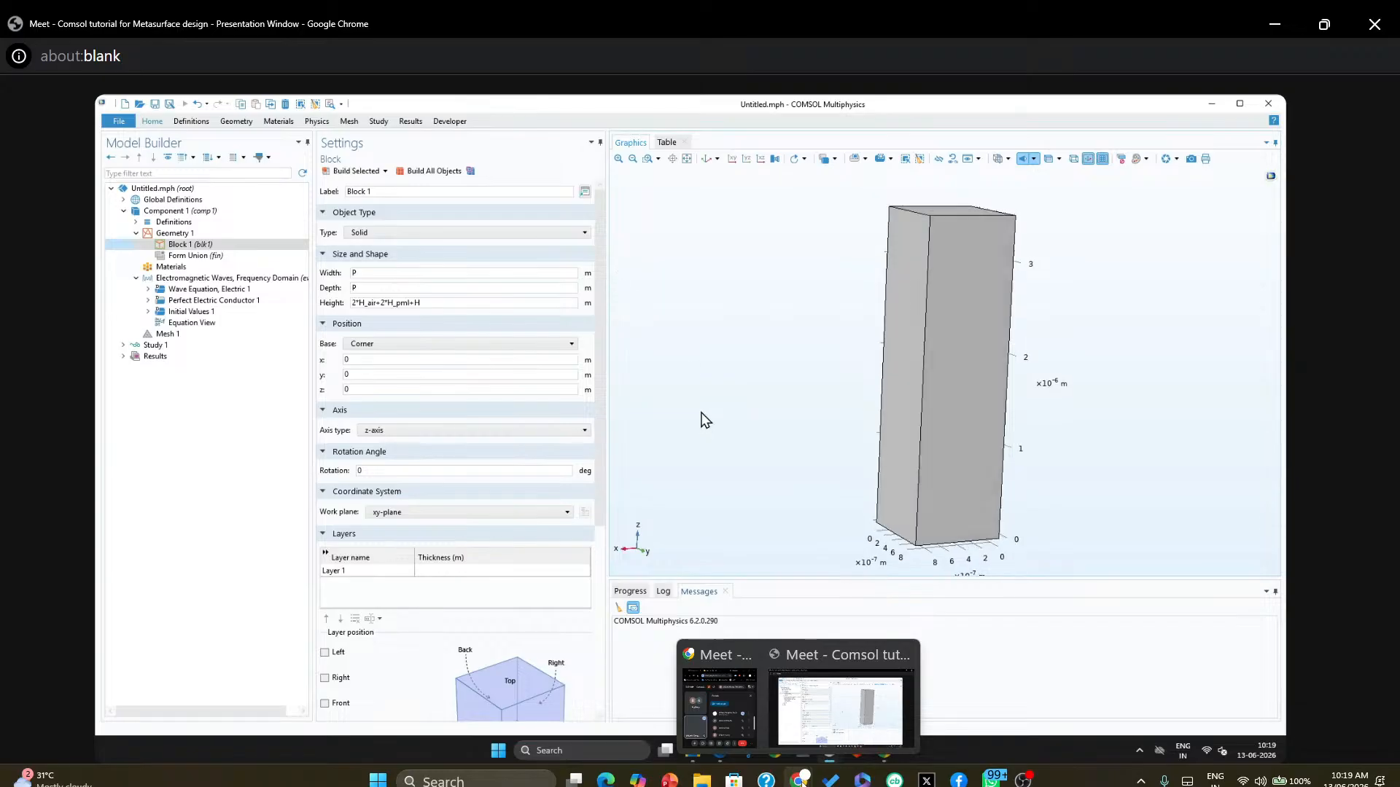
# Set the thickness of the block's Layer 1 to H_pml, counted from the bottom, and rebuild Block 1
pyautogui.scroll(-1, 446, 583)
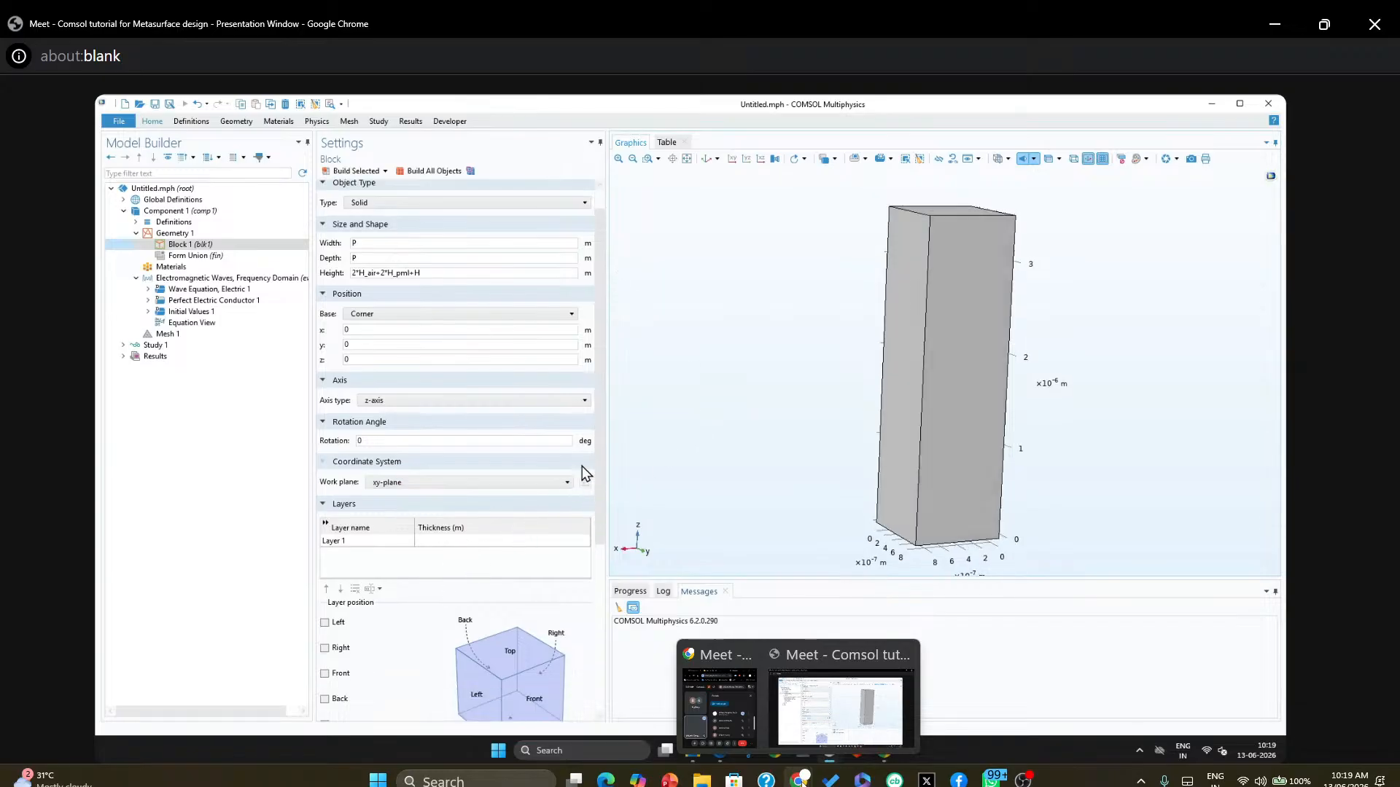
pyautogui.scroll(-3, 598, 459)
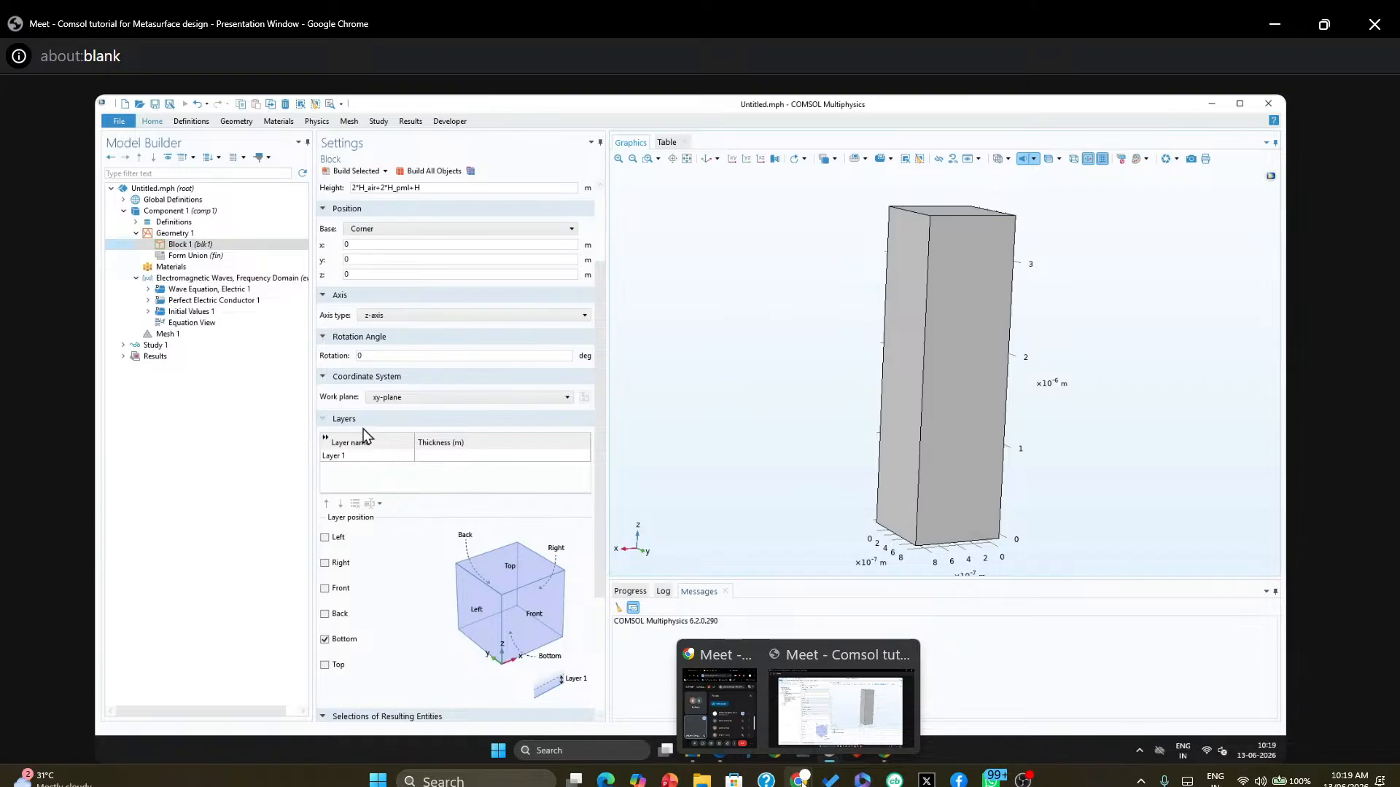
pyautogui.moveTo(599, 464); pyautogui.dragTo(600, 512)
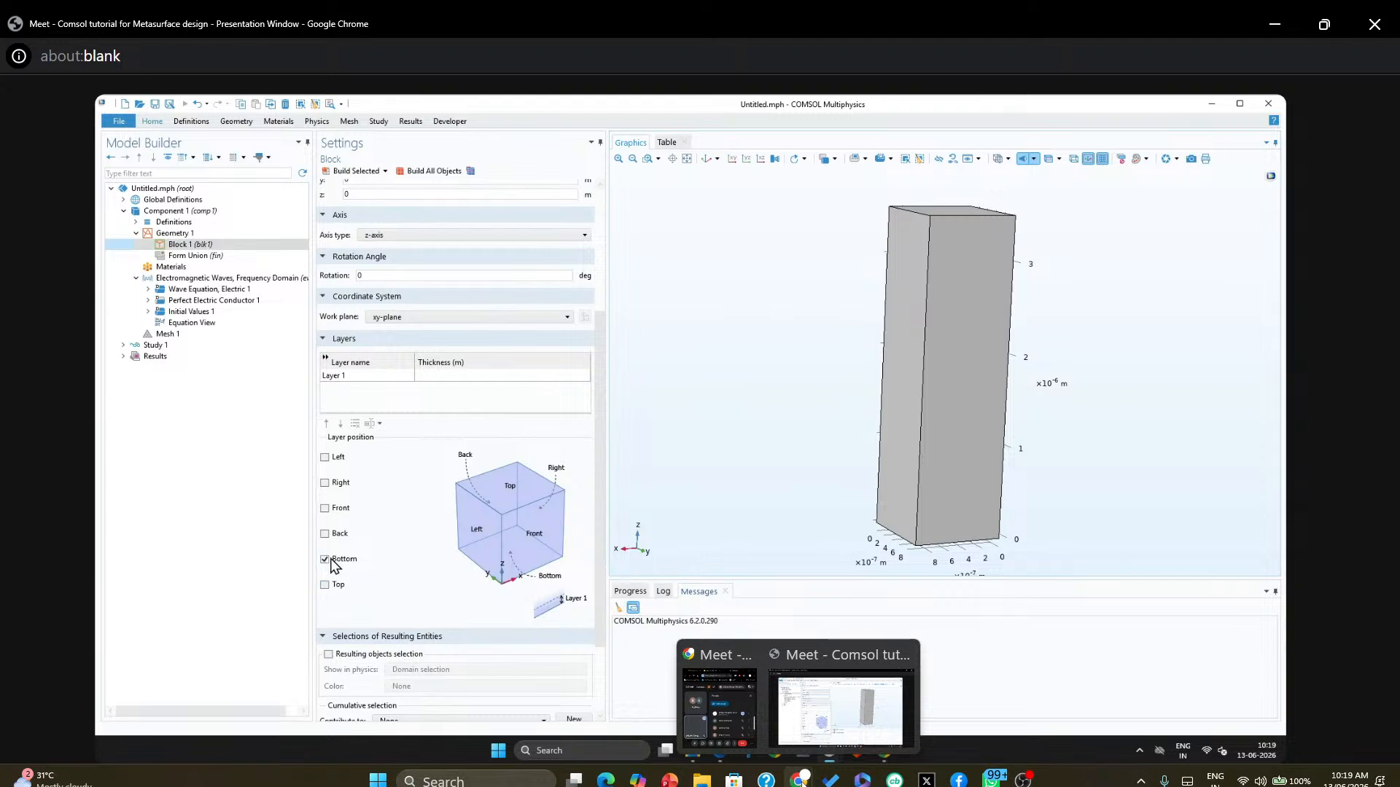
pyautogui.click(460, 376)
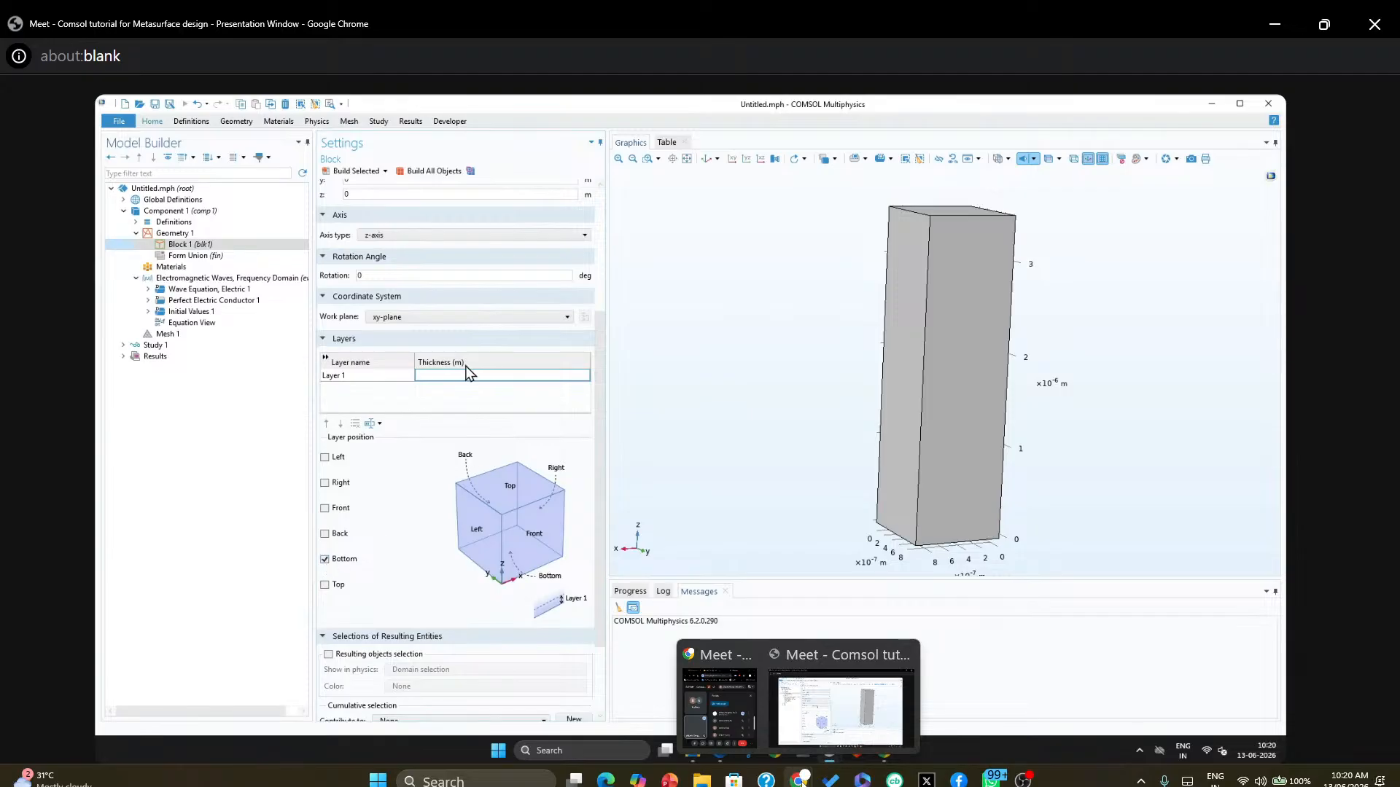
pyautogui.click(465, 373)
pyautogui.write('H')
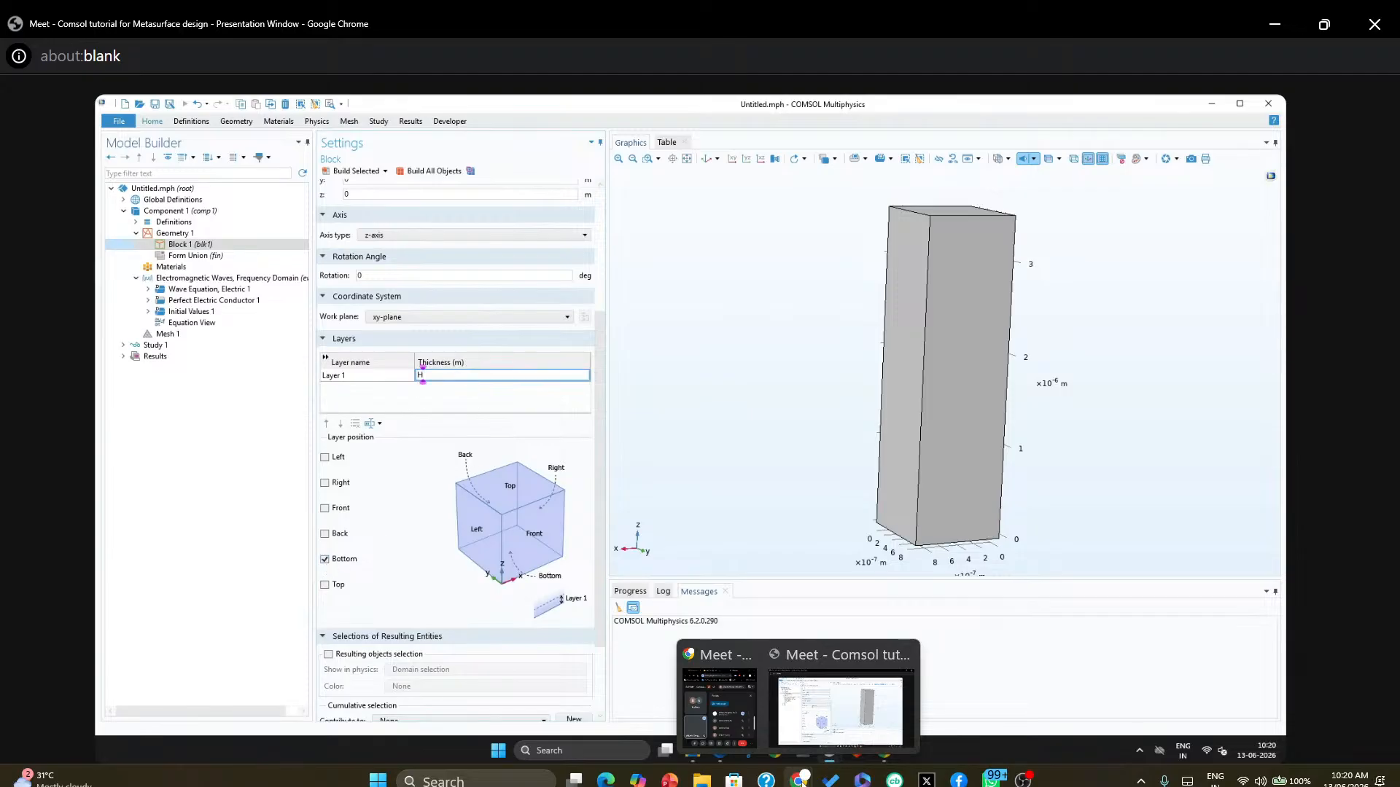
pyautogui.write('_a')
pyautogui.write('pml')
pyautogui.click(355, 172)
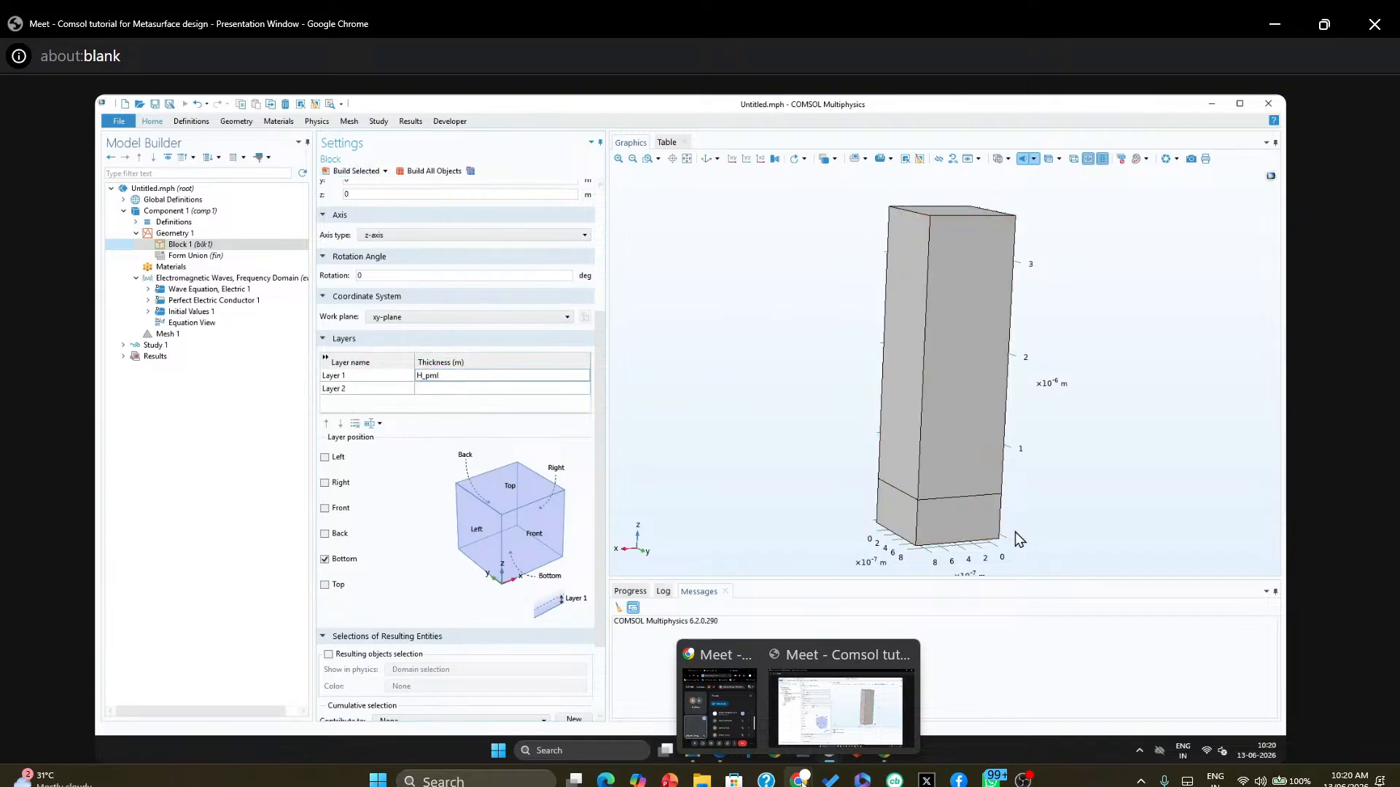
pyautogui.click(995, 519)
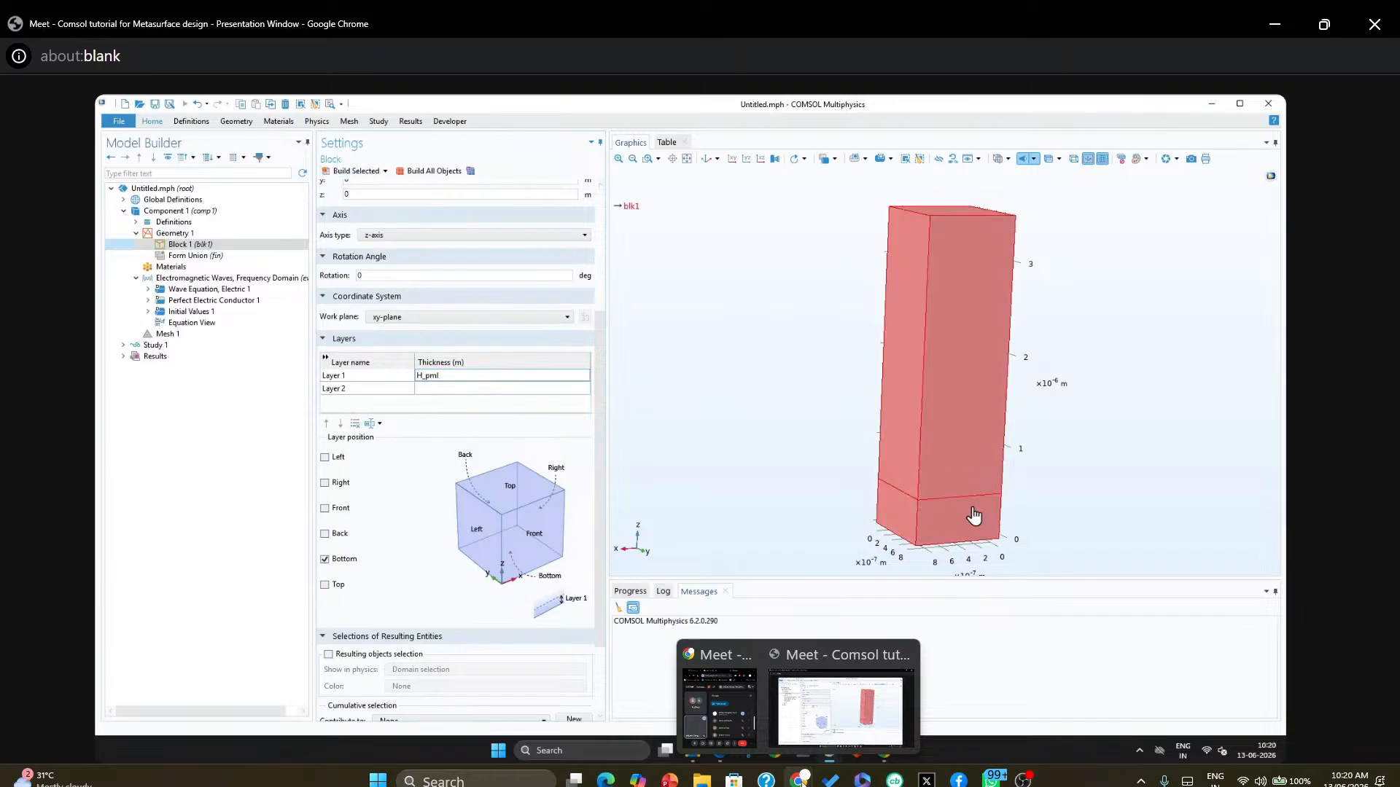
pyautogui.click(941, 530)
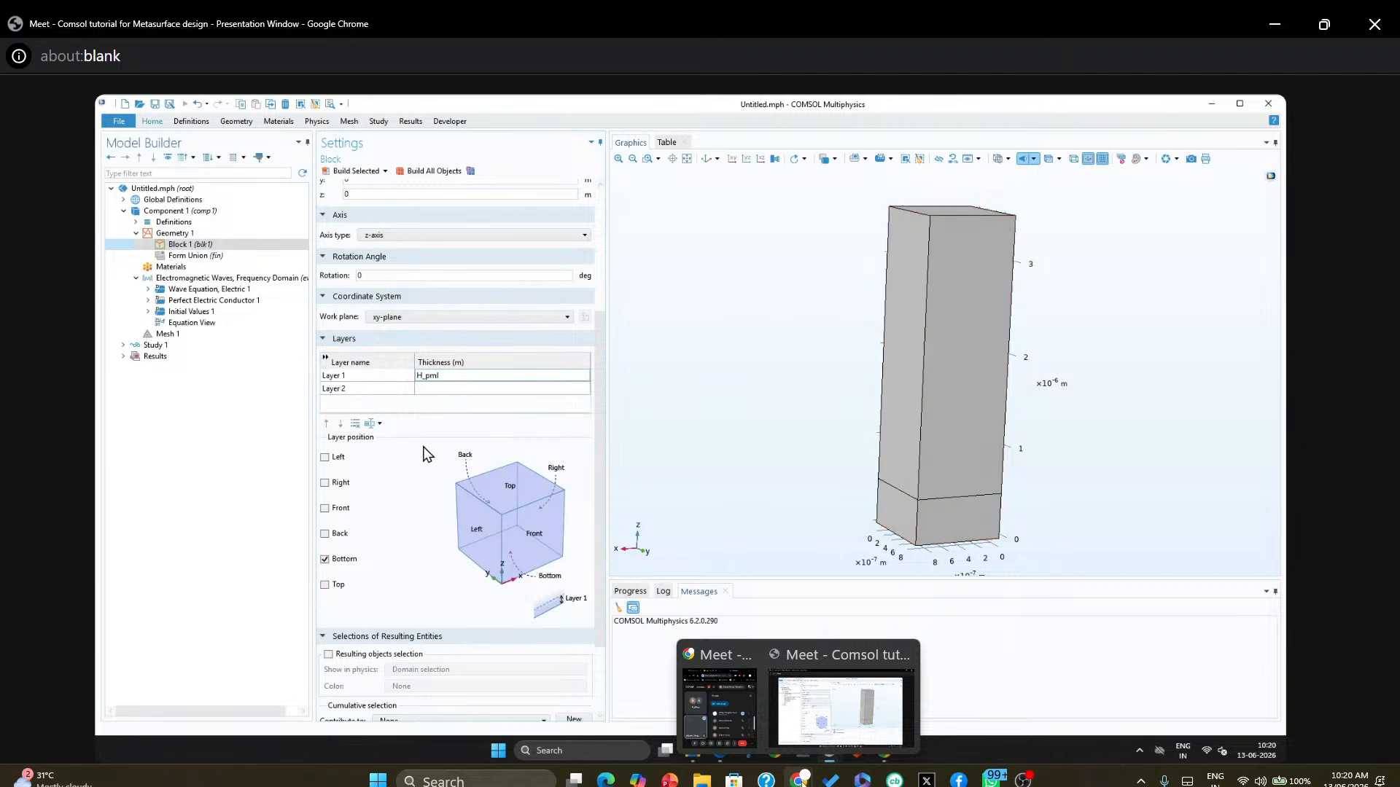
# Set the block's Layer 2 thickness to H_air and Layer 3 thickness to H, rebuilding Block 1 after each
pyautogui.click(433, 390)
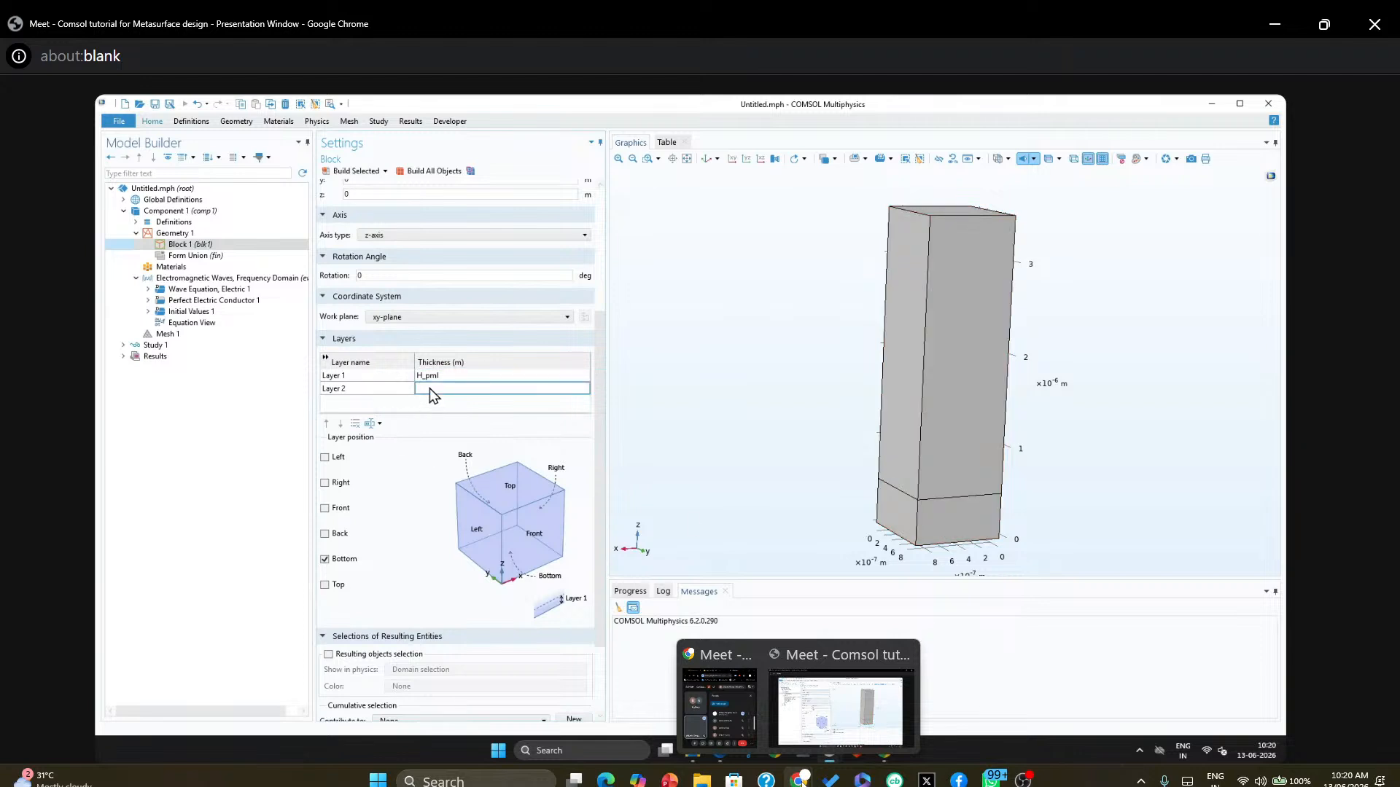
pyautogui.write('H_air')
pyautogui.click(353, 171)
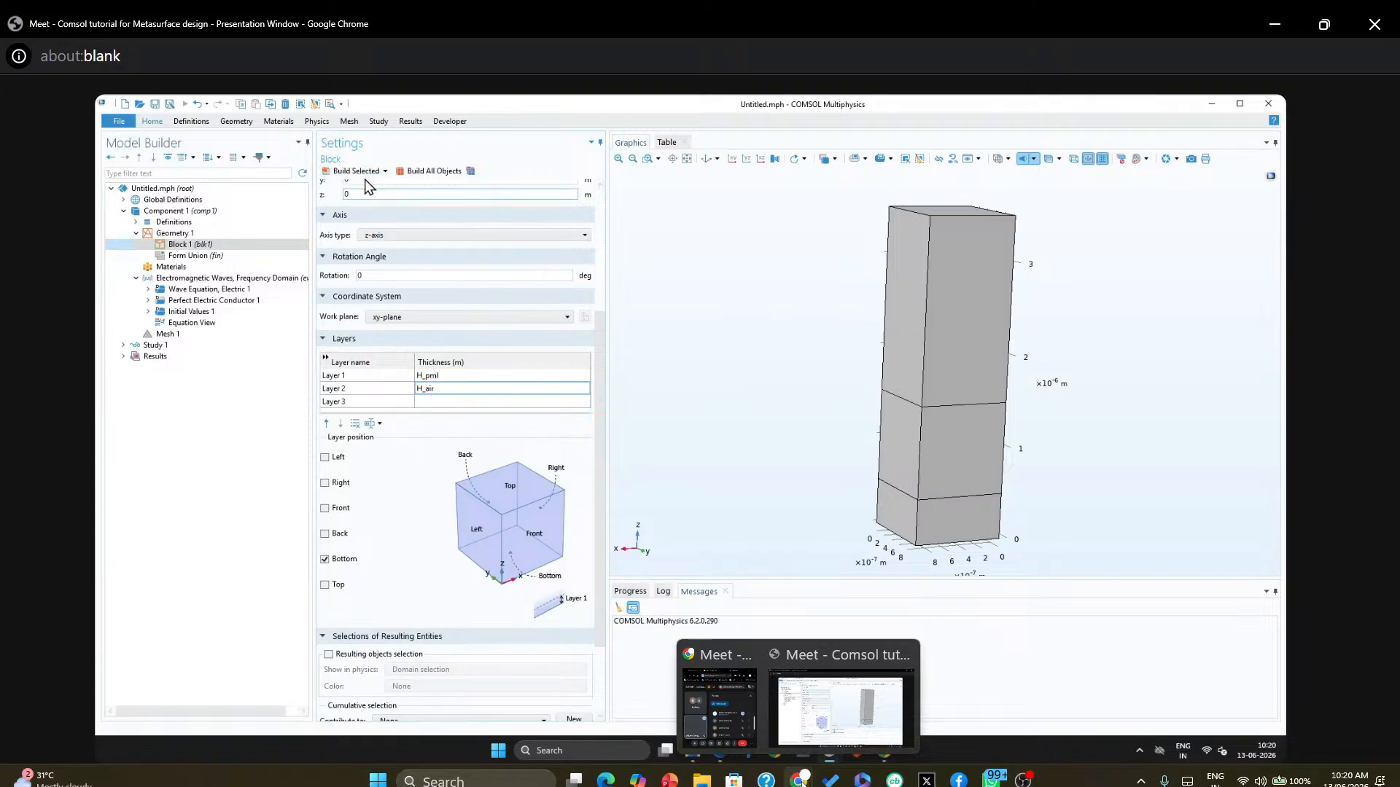
pyautogui.click(446, 402)
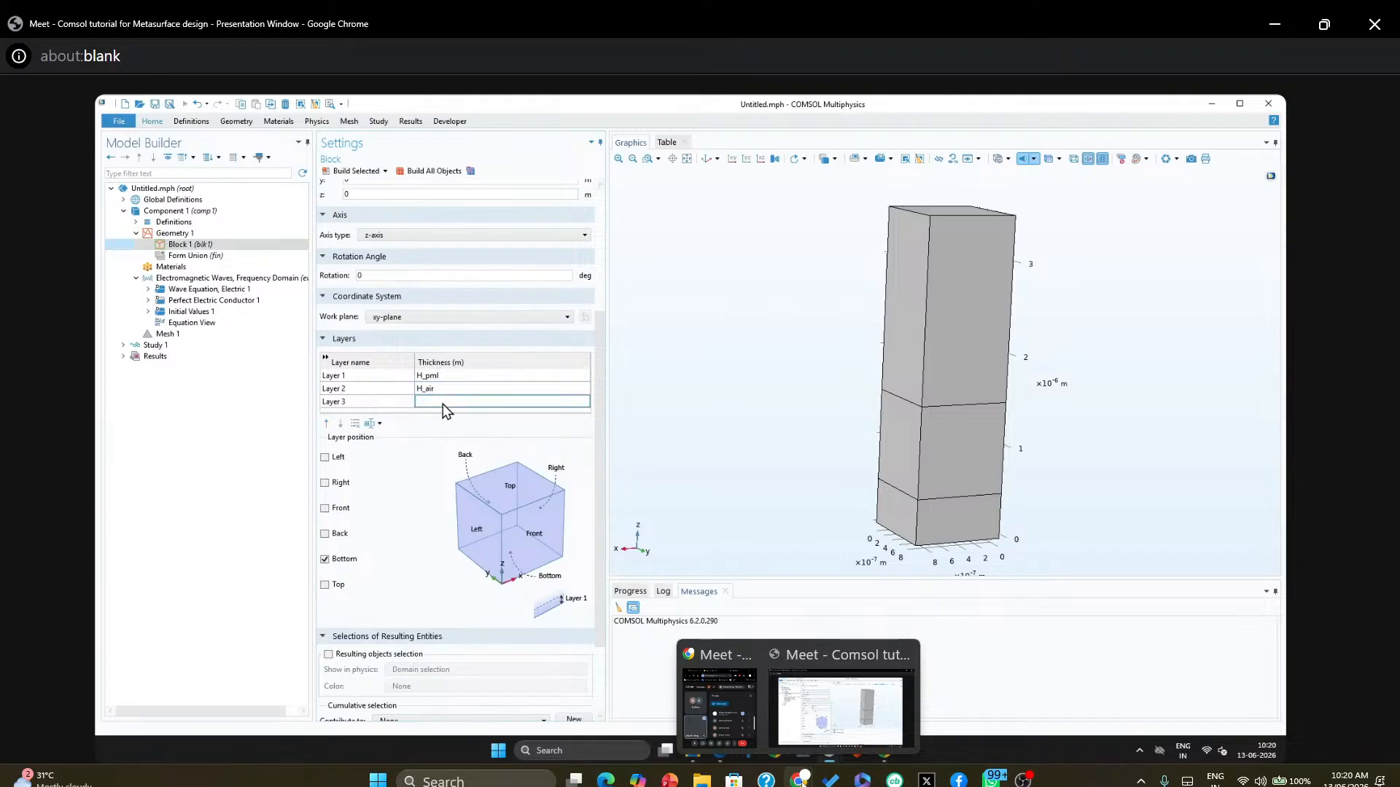
pyautogui.write('H')
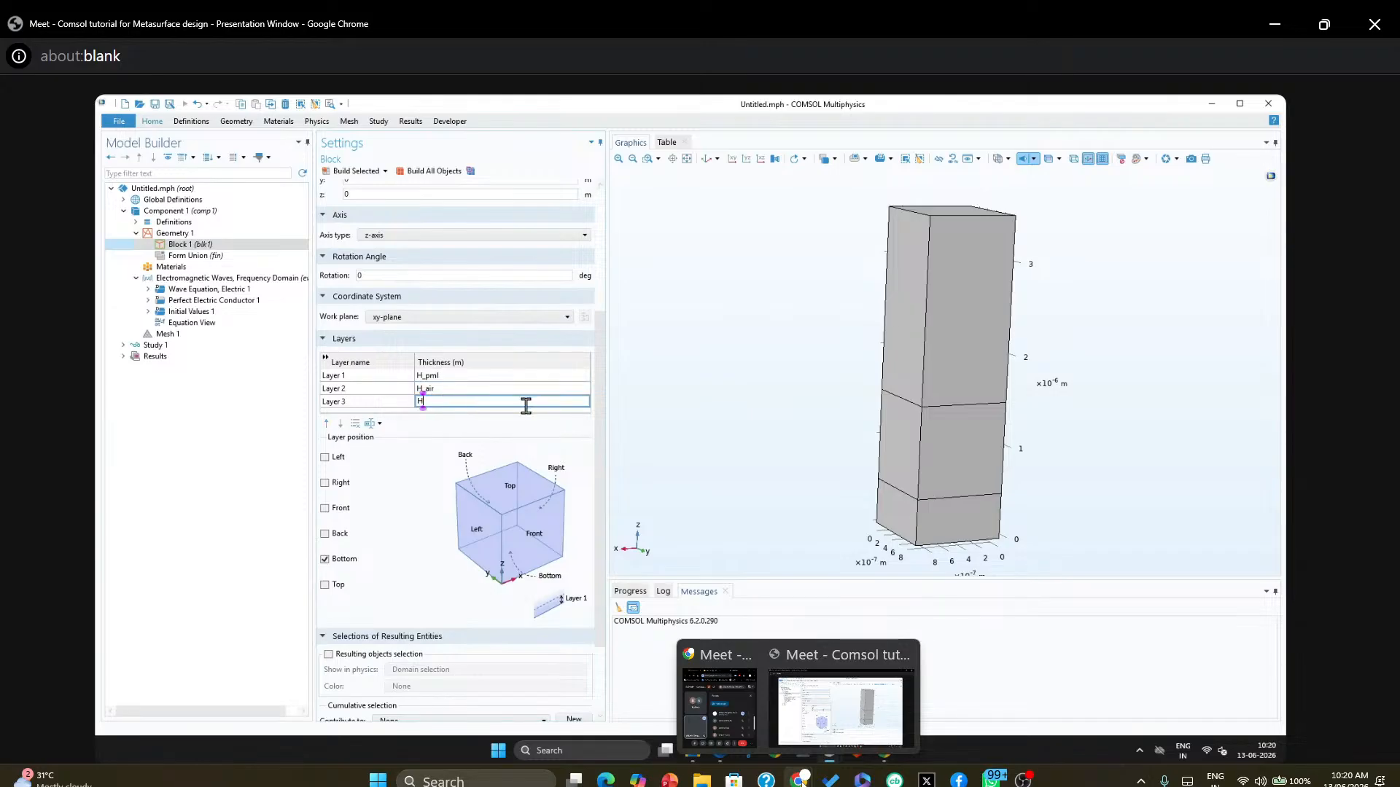
pyautogui.moveTo(601, 397); pyautogui.dragTo(601, 420)
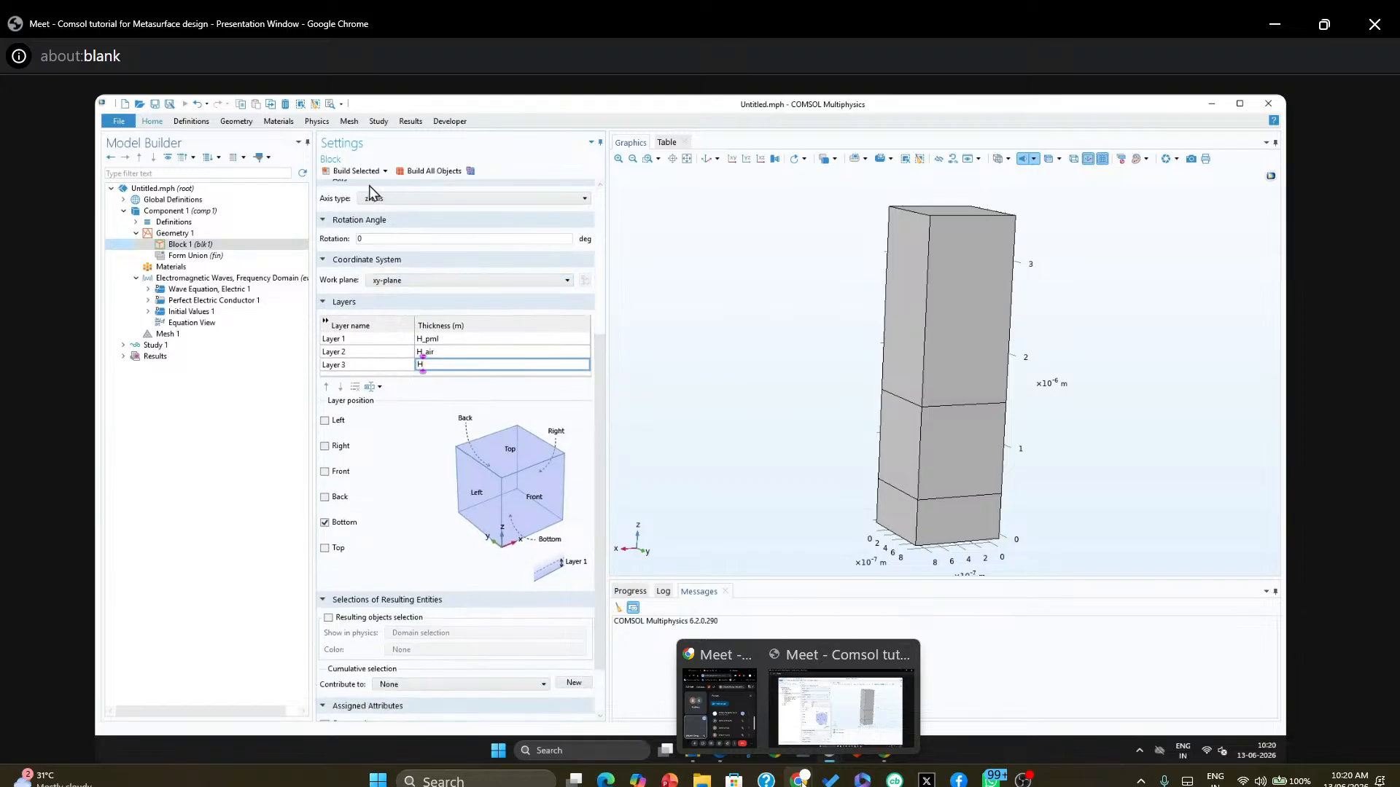
pyautogui.click(354, 172)
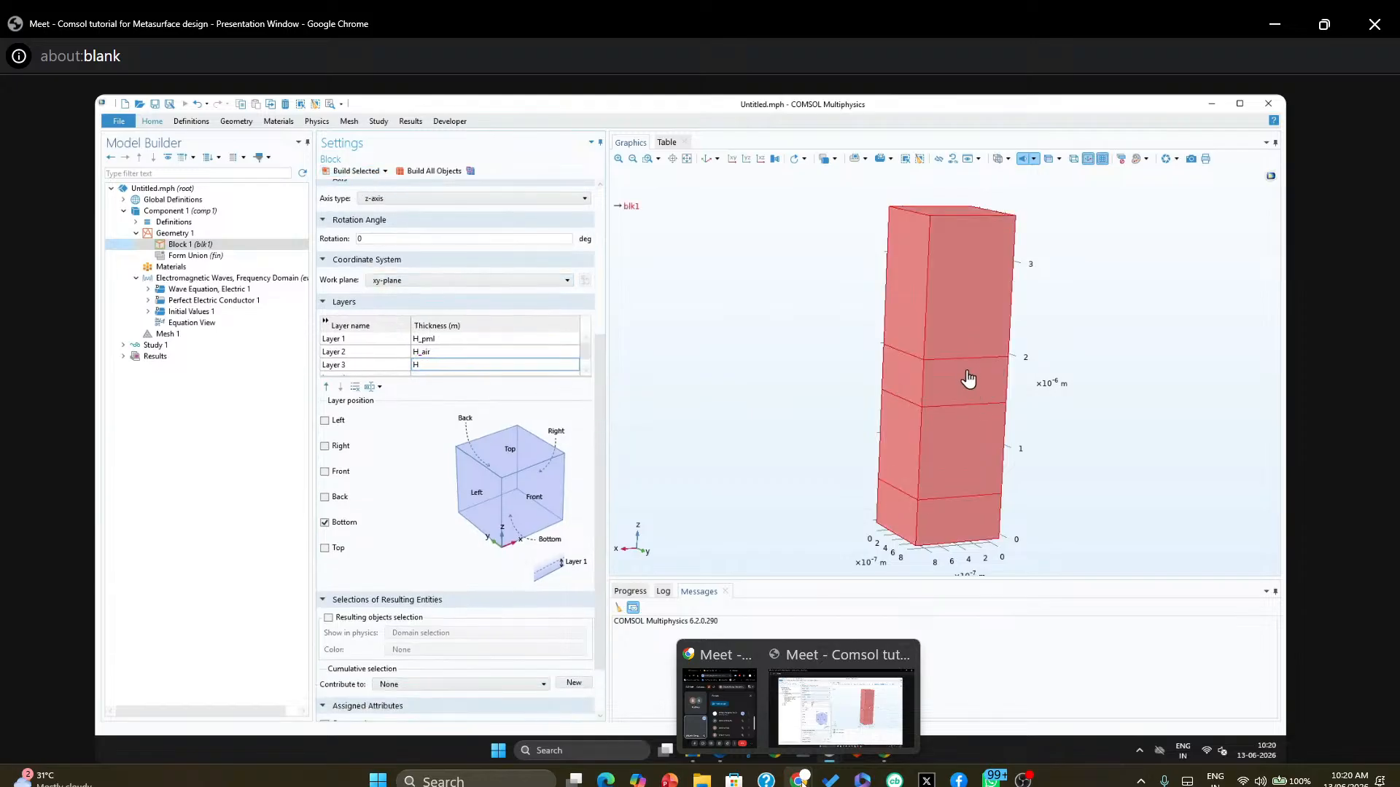
# Set the block's Layer 4 thickness to H_air and rebuild Block 1
pyautogui.click(586, 371)
pyautogui.click(481, 366)
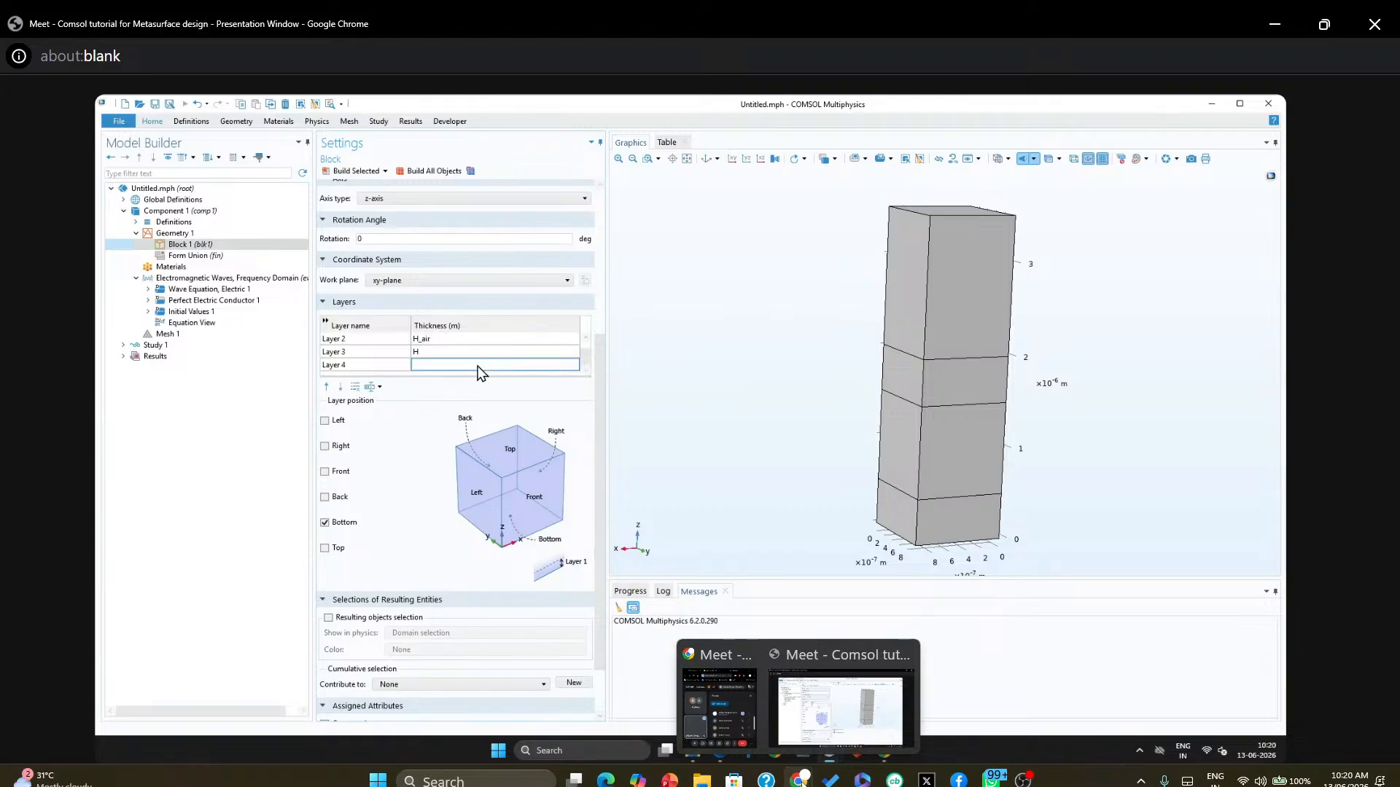
pyautogui.write('H_air')
pyautogui.click(354, 170)
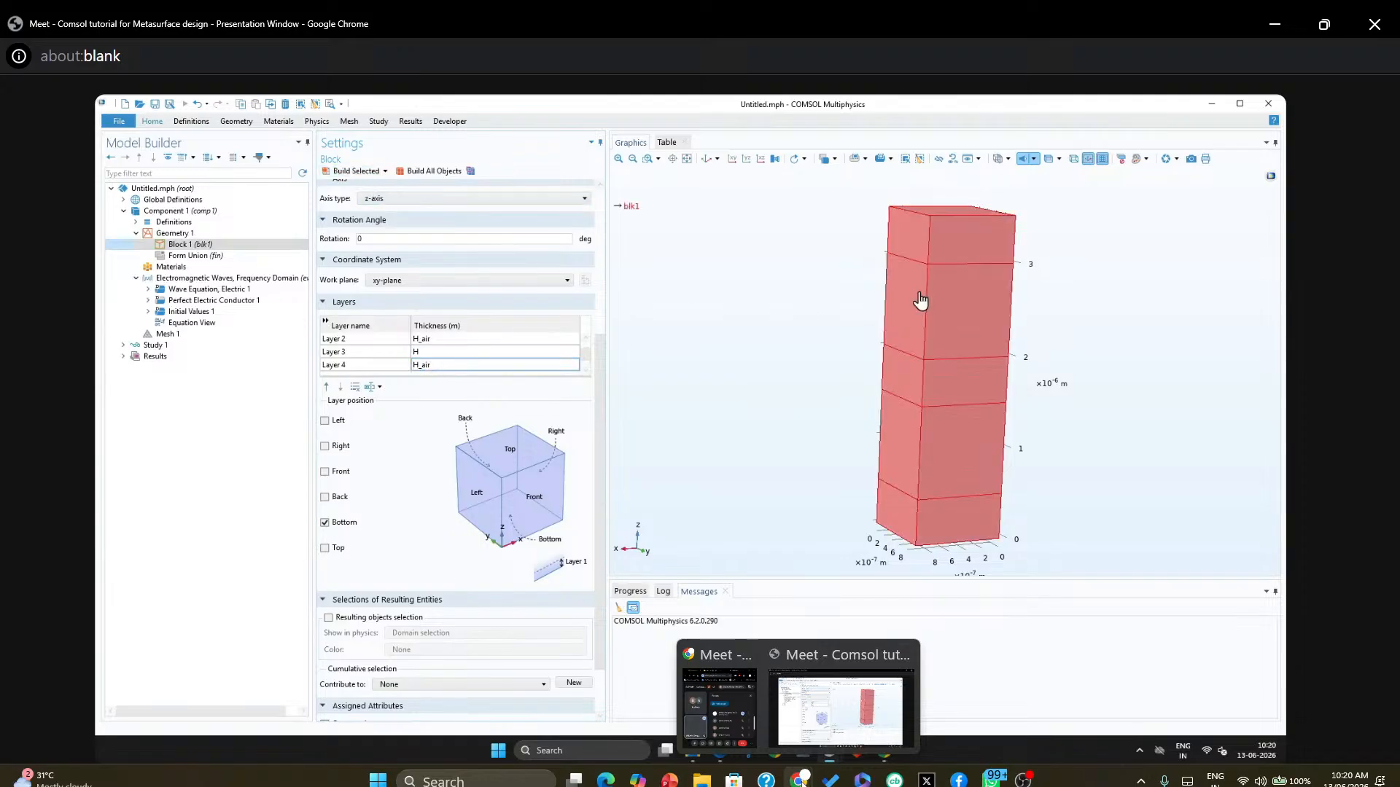
pyautogui.click(584, 370)
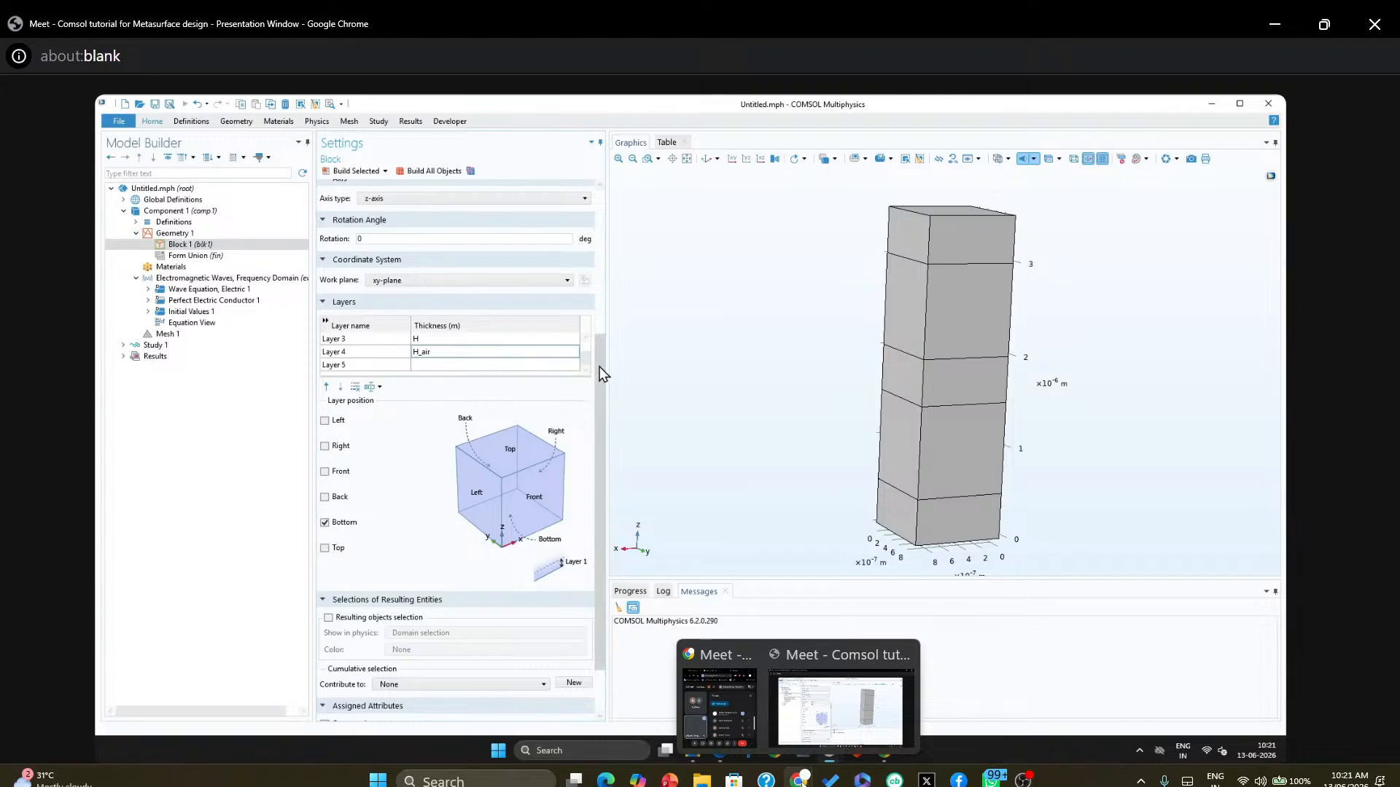
pyautogui.scroll(2, 586, 353)
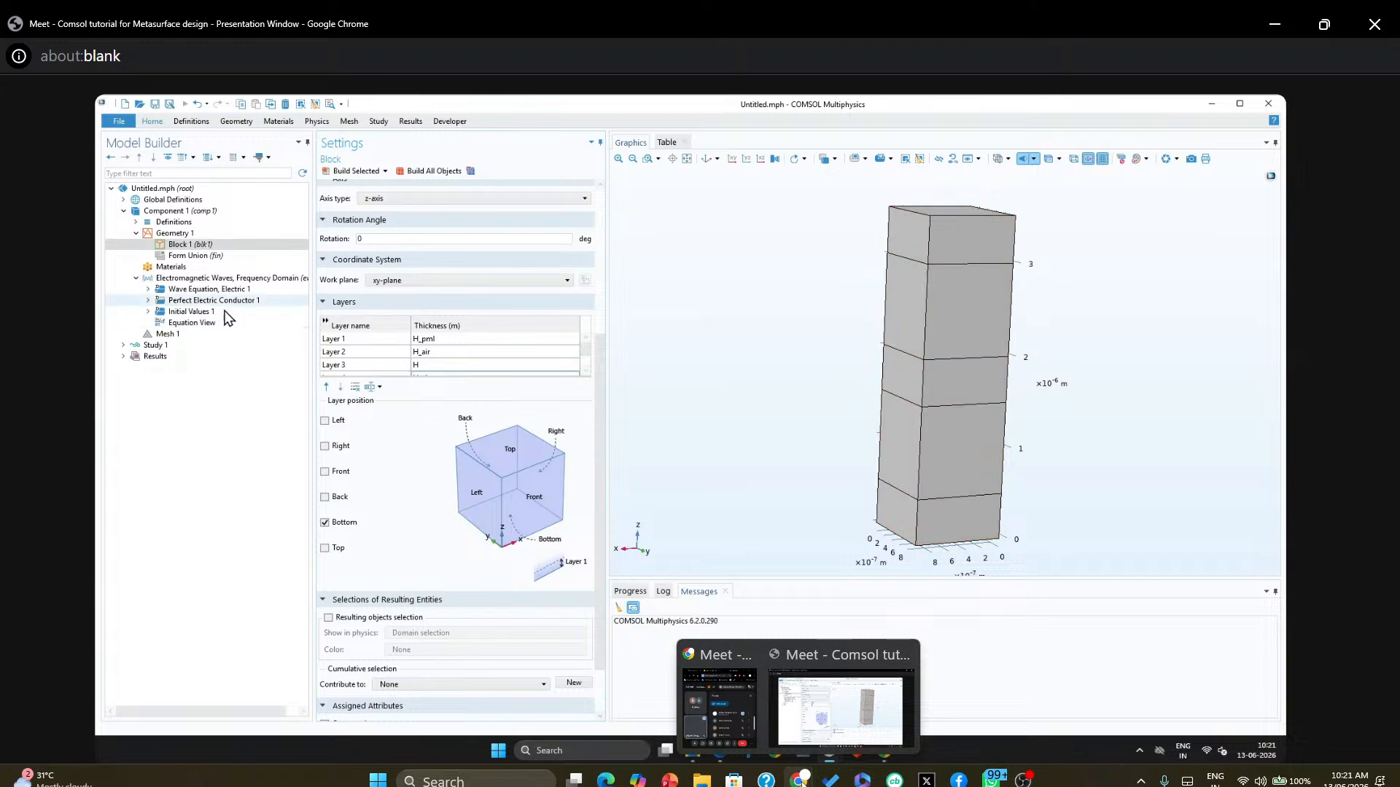
pyautogui.click(182, 233)
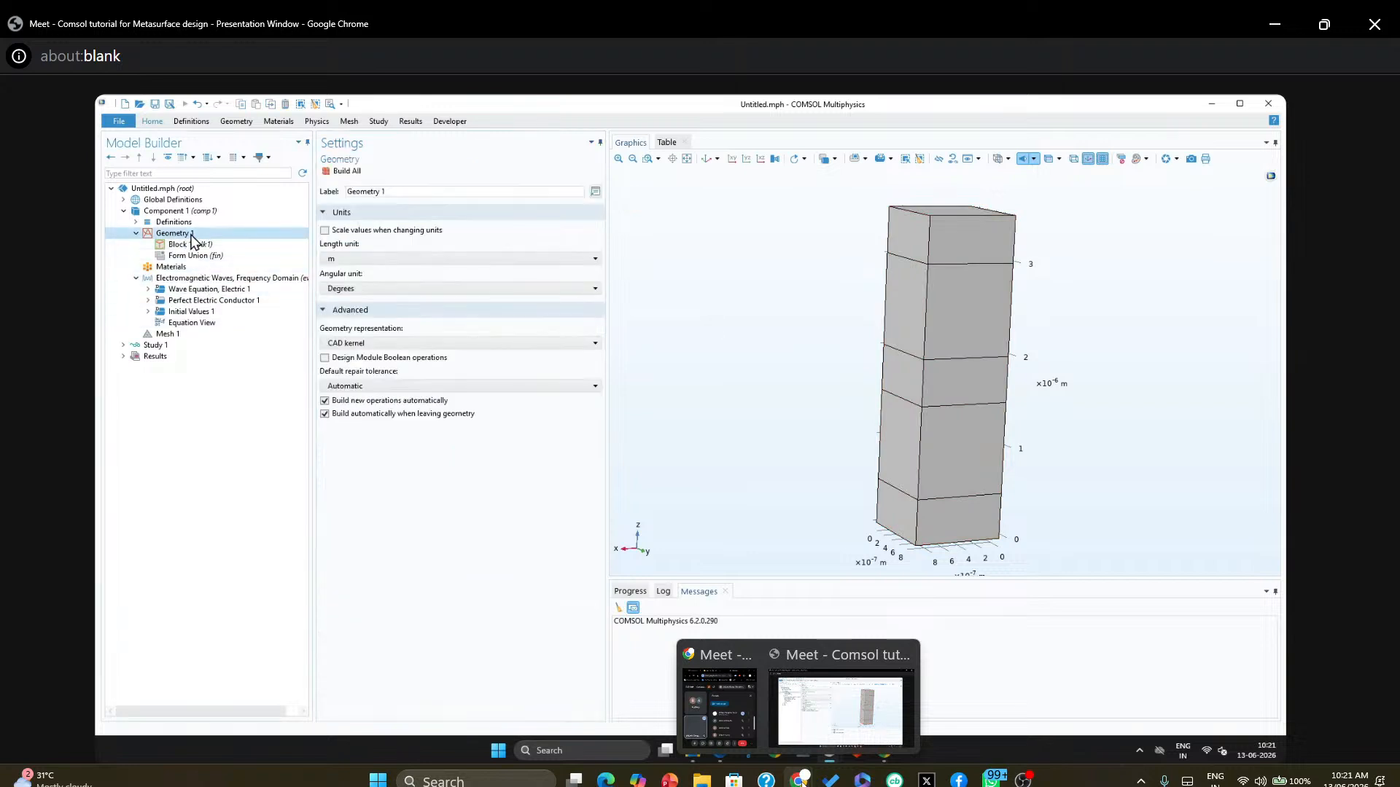
pyautogui.rightClick(193, 237)
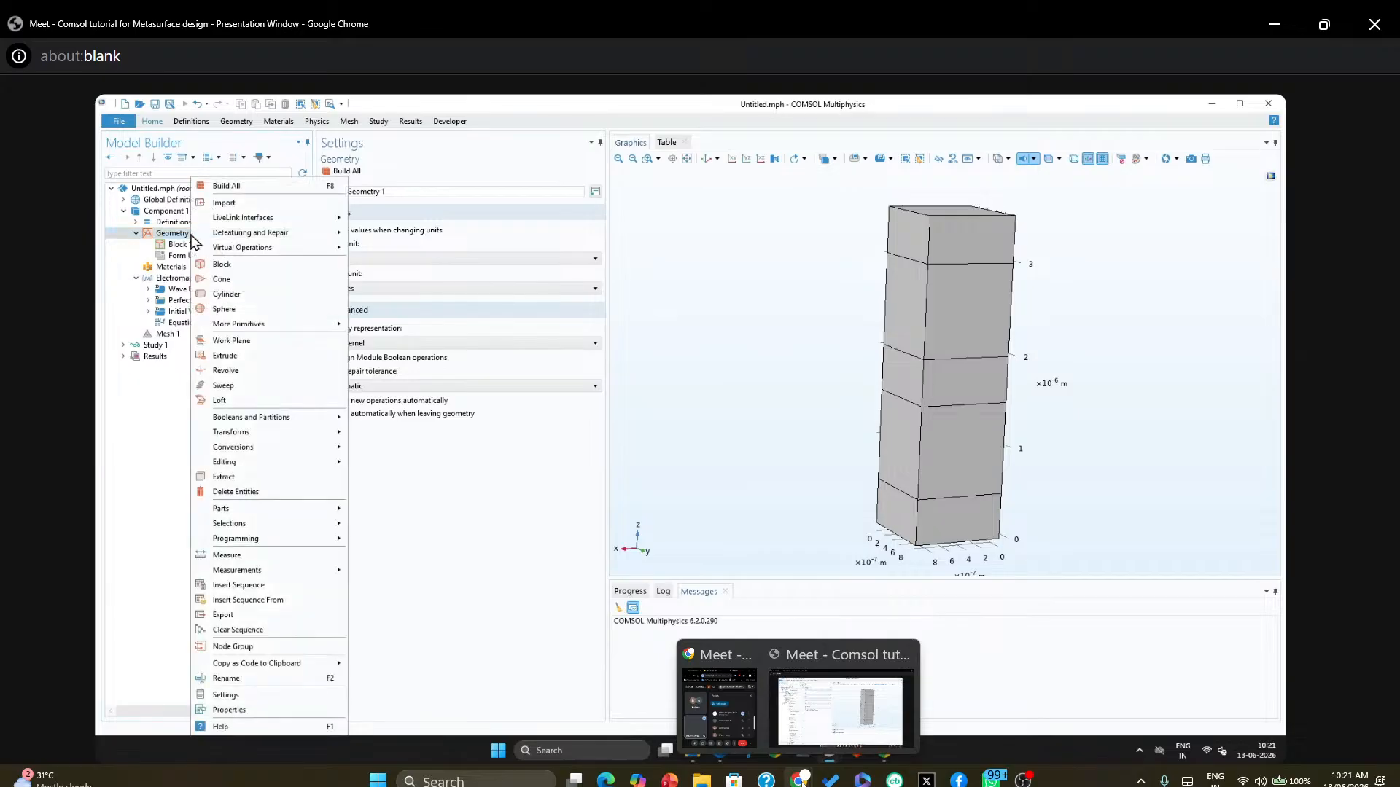
pyautogui.click(153, 470)
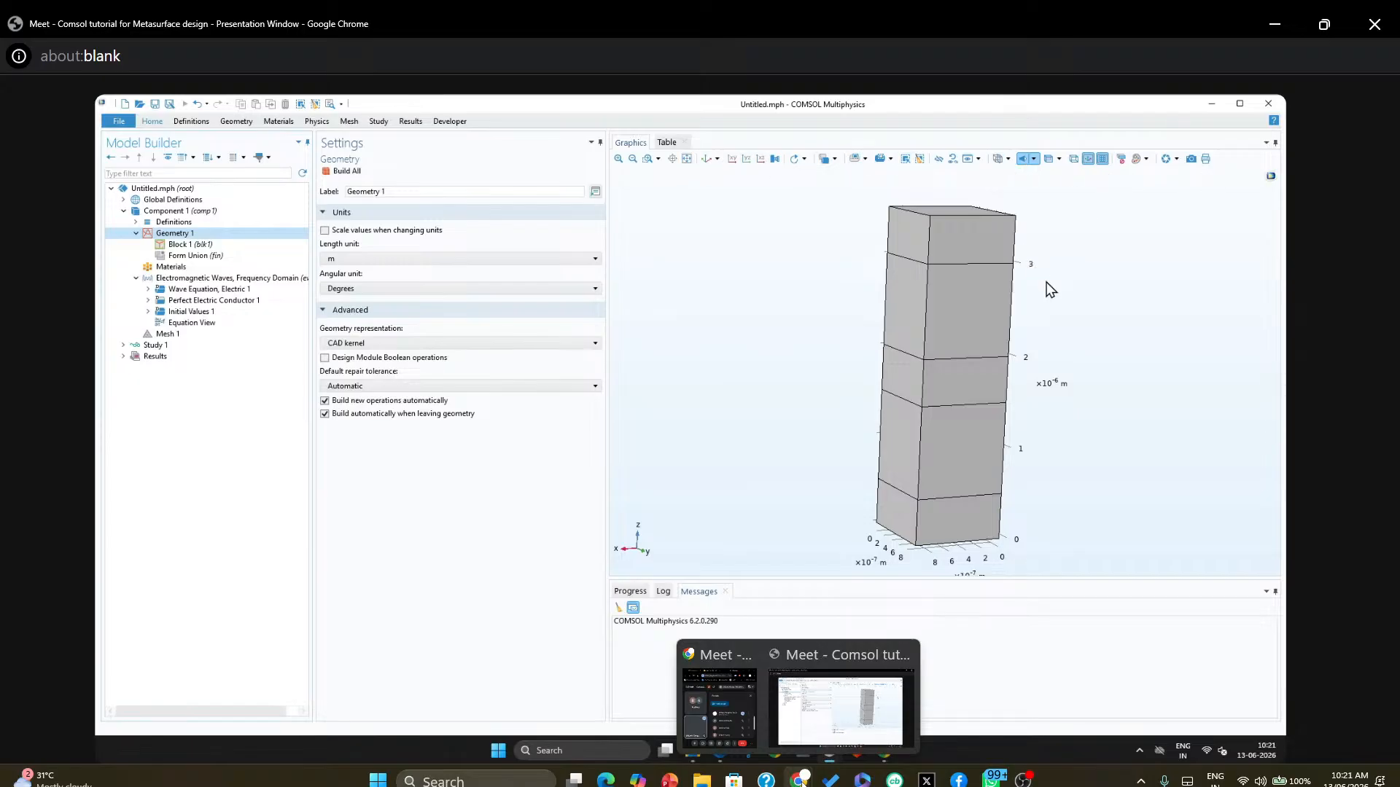
# Turn on transparency for the geometry display, try wireframe rendering, and return to the transparent shaded display
pyautogui.moveTo(1047, 289)
pyautogui.mouseDown()
pyautogui.moveTo(1016, 306)
pyautogui.moveTo(1019, 287)
pyautogui.moveTo(1047, 289)
pyautogui.mouseUp()
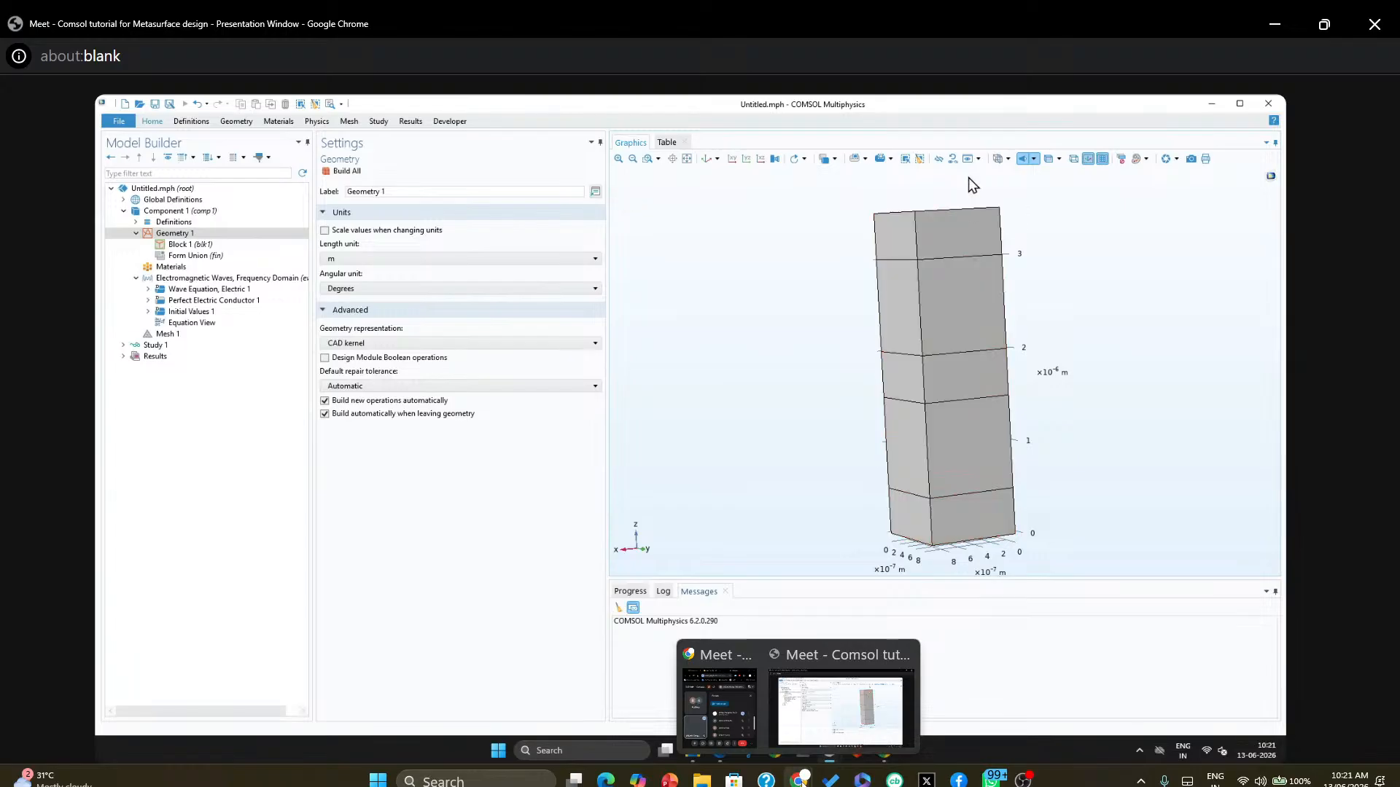
pyautogui.click(1050, 159)
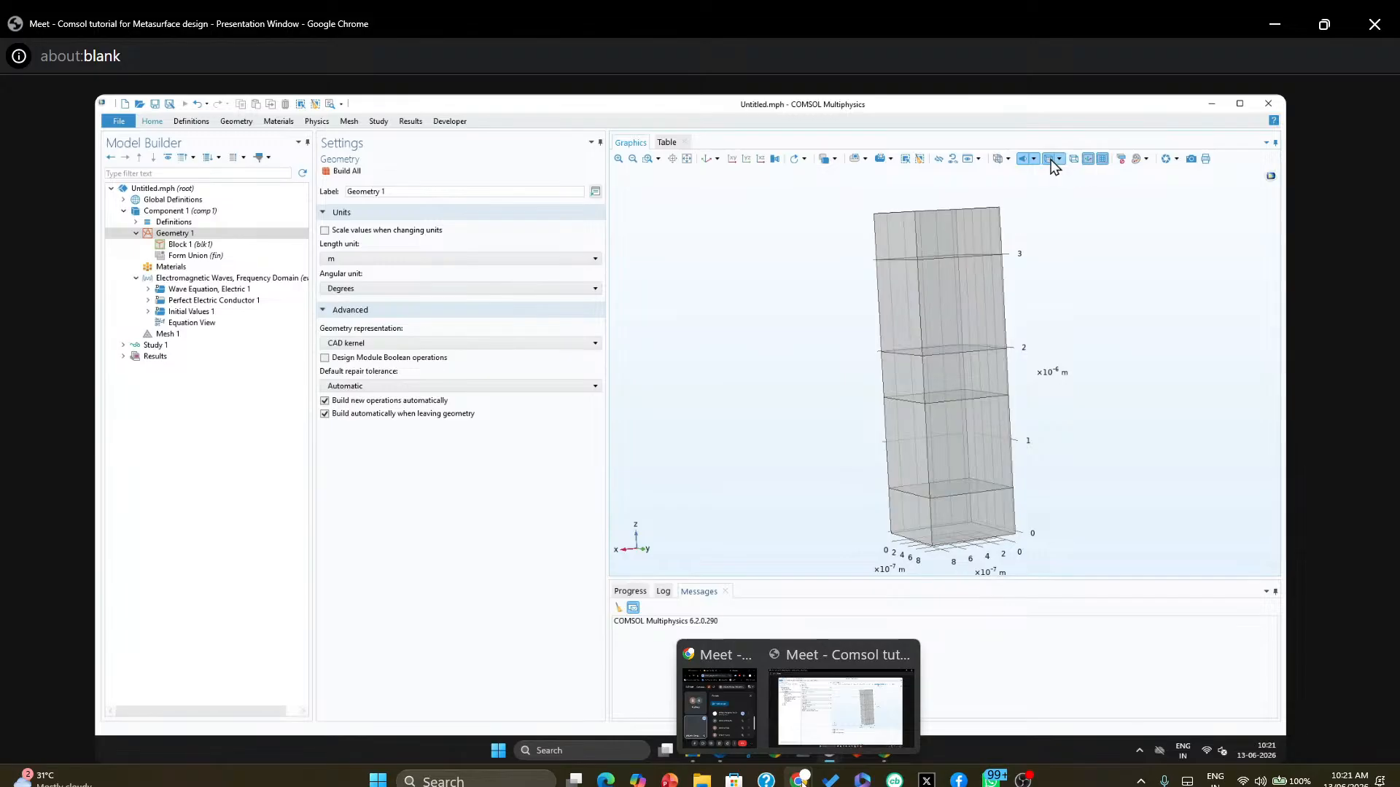
pyautogui.moveTo(1087, 231); pyautogui.dragTo(1126, 307)
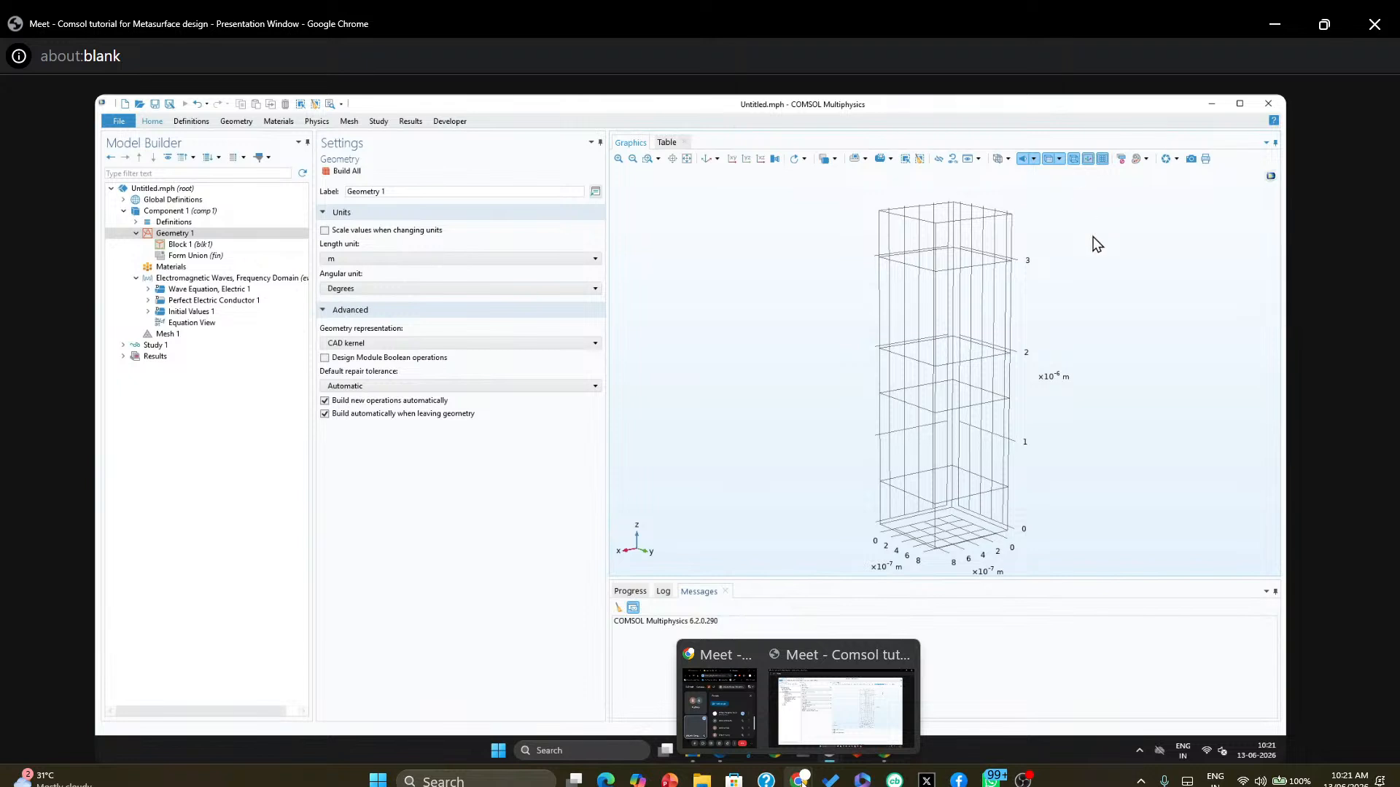
pyautogui.click(1050, 159)
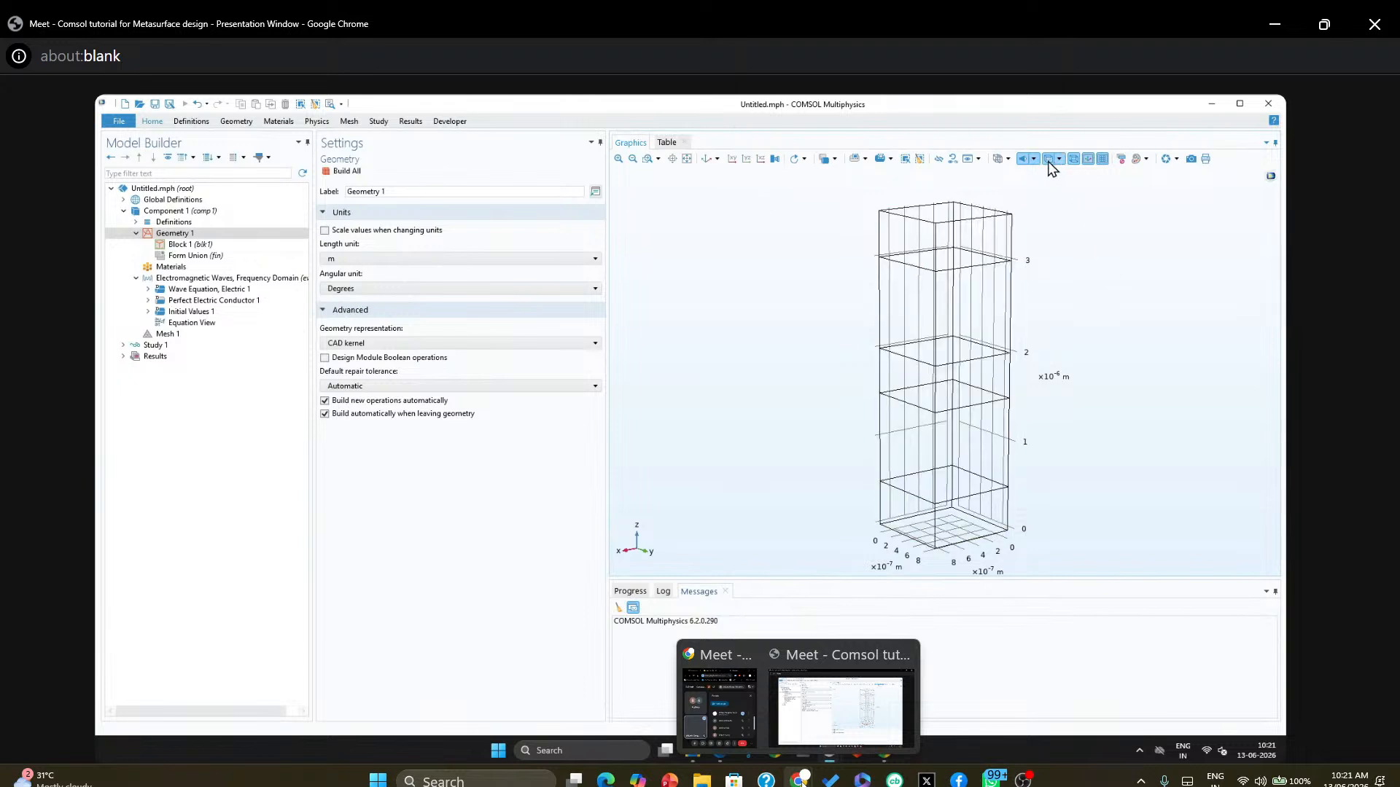
pyautogui.click(1048, 161)
pyautogui.click(1071, 163)
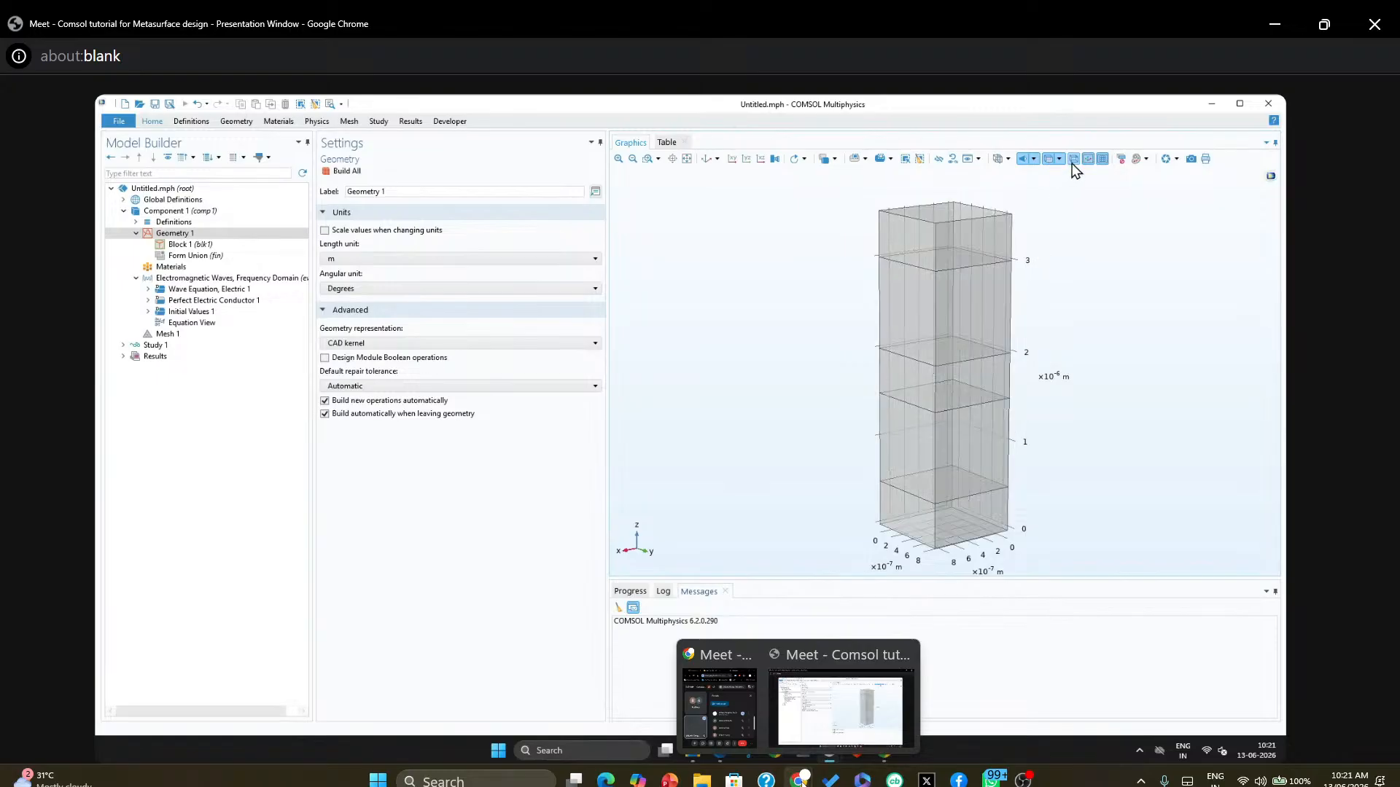
# Restore the default 3D view of the layered block and add a Work Plane to Geometry 1
pyautogui.moveTo(990, 303); pyautogui.dragTo(1231, 619)
pyautogui.click(1024, 523)
pyautogui.moveTo(1023, 522); pyautogui.dragTo(1030, 472)
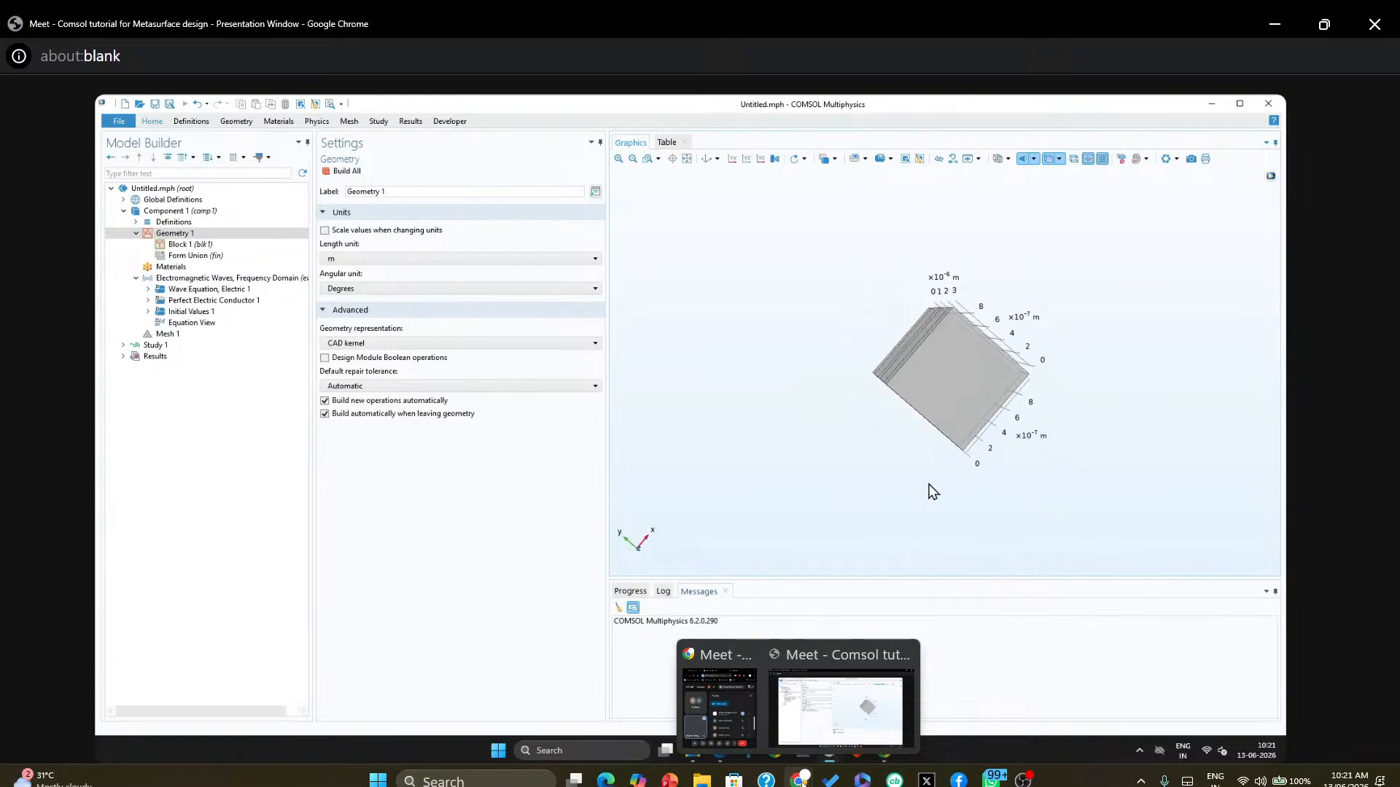
pyautogui.click(706, 163)
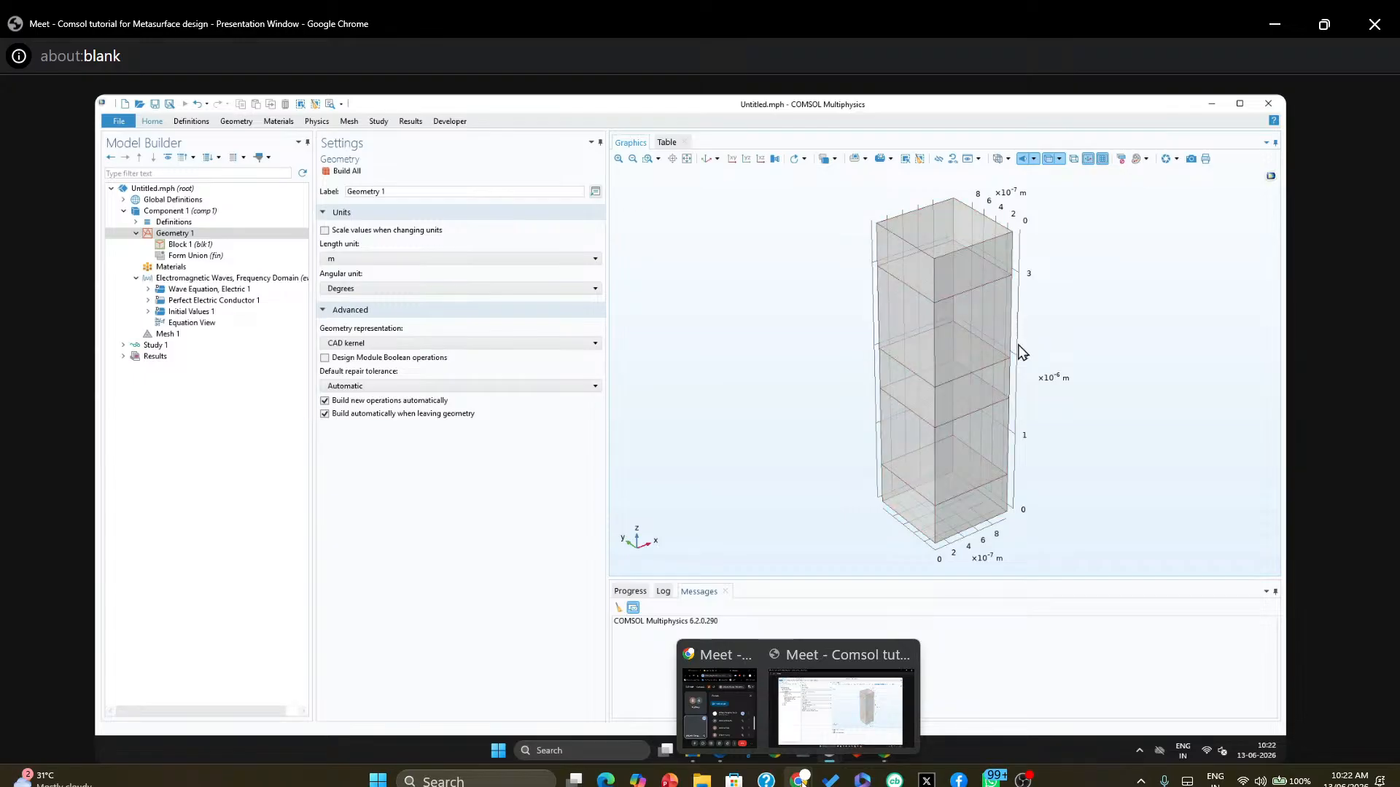
pyautogui.moveTo(1022, 350); pyautogui.dragTo(969, 321)
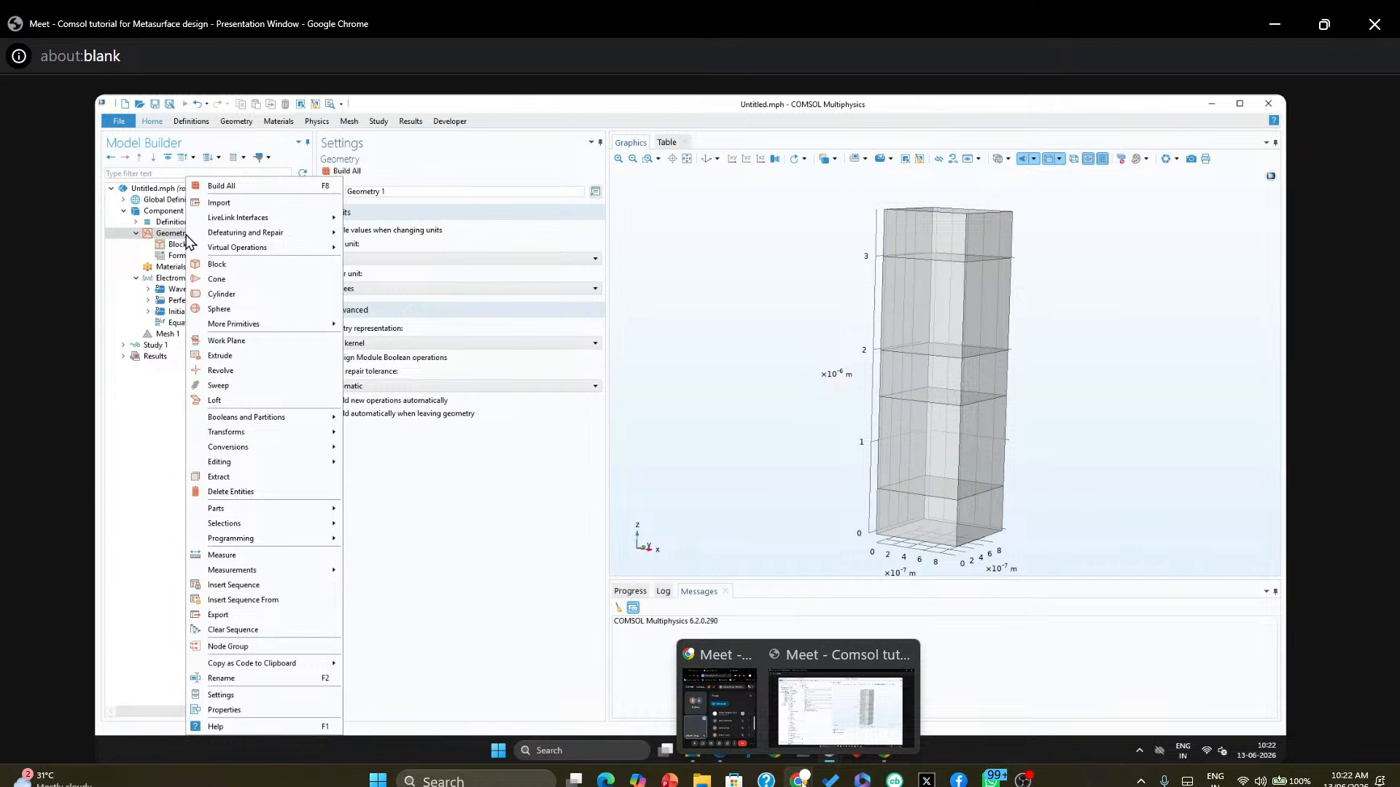
pyautogui.click(222, 341)
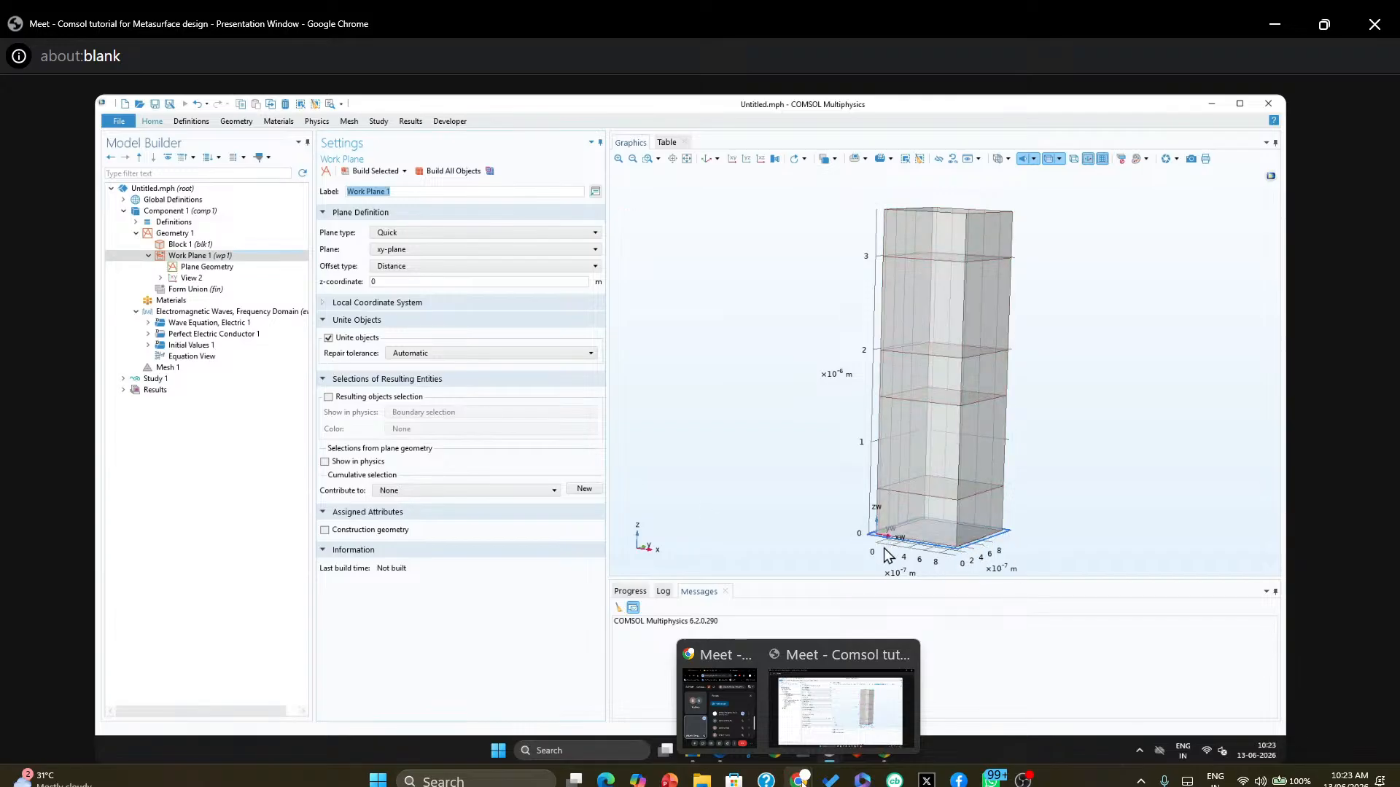
# Change Block 1's position base to Center, rebuild it, and restore the default 3D view
pyautogui.click(181, 244)
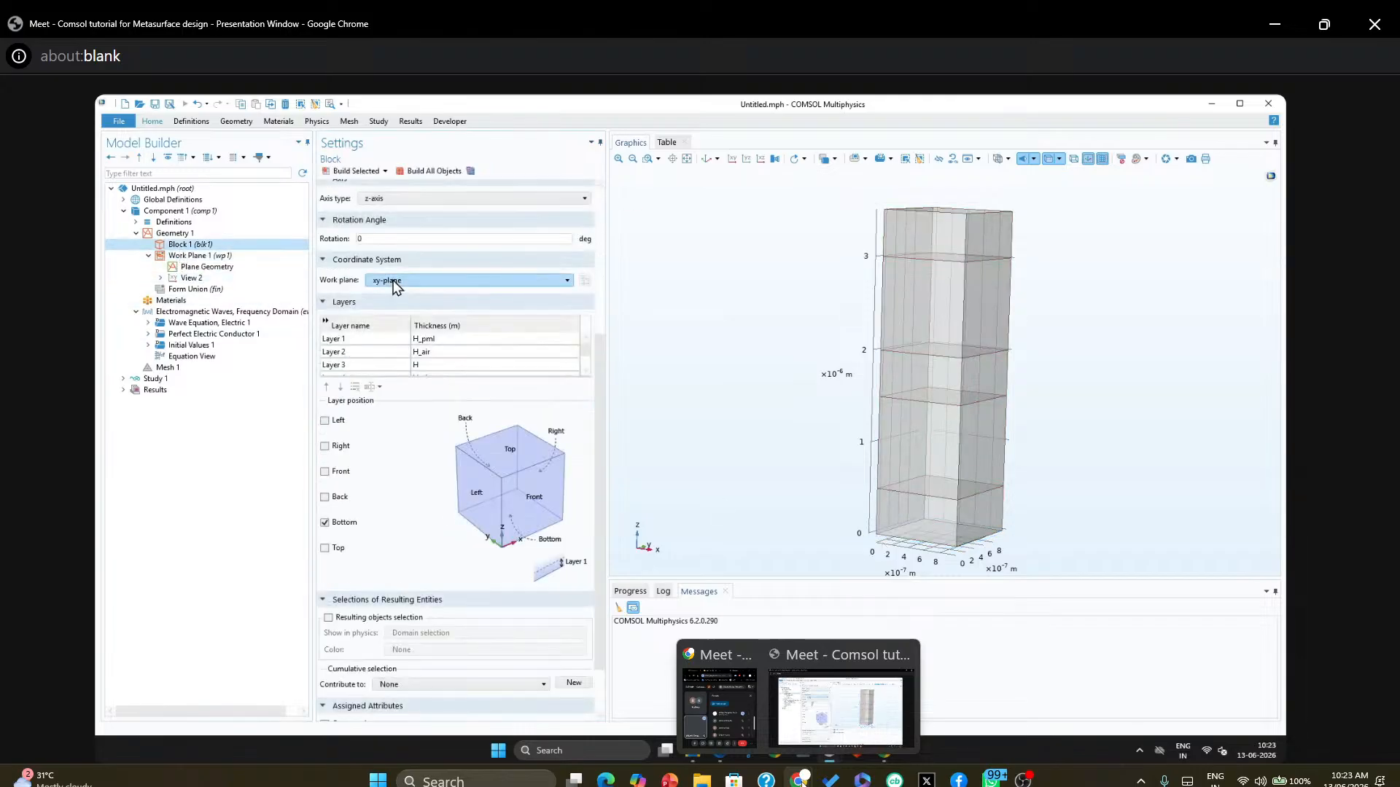
pyautogui.scroll(5, 398, 287)
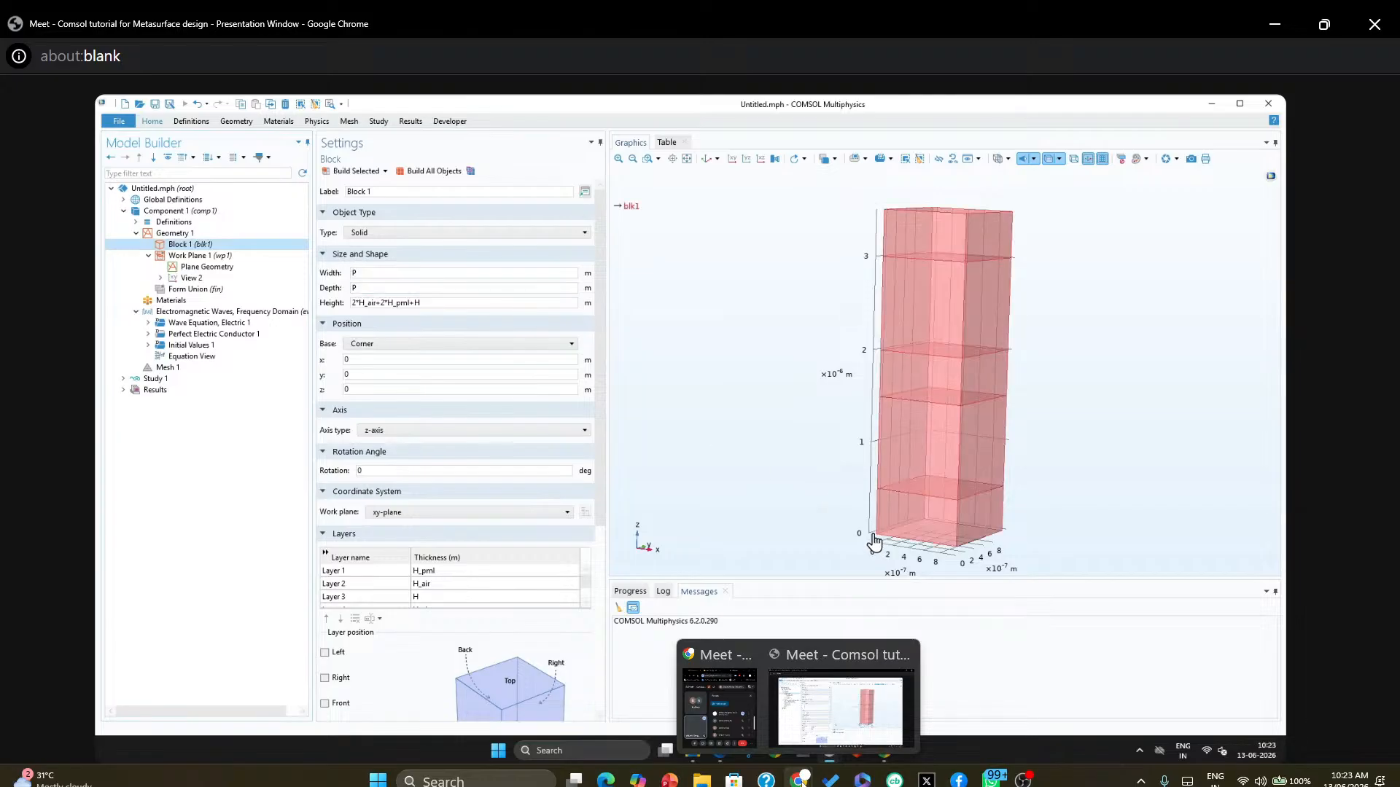
pyautogui.click(510, 345)
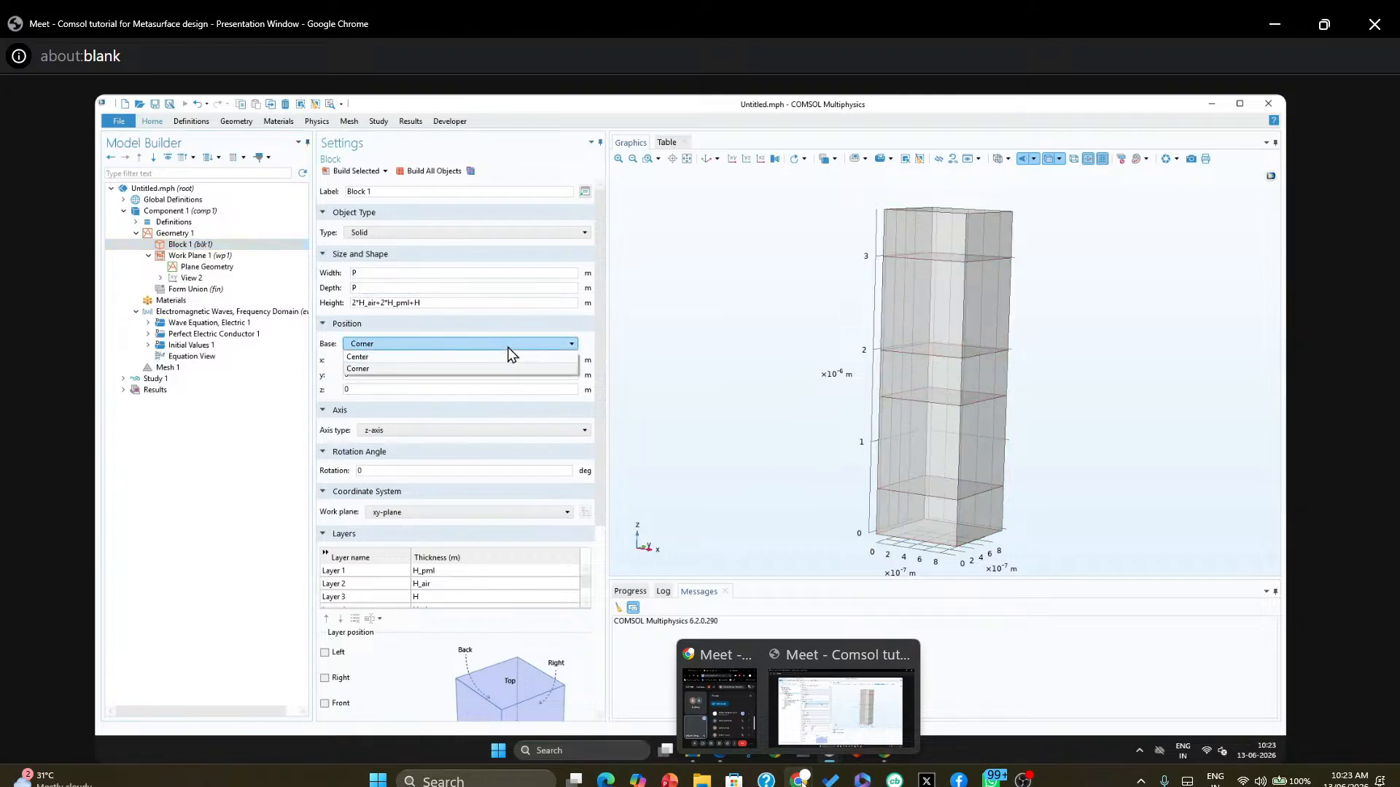
pyautogui.click(461, 356)
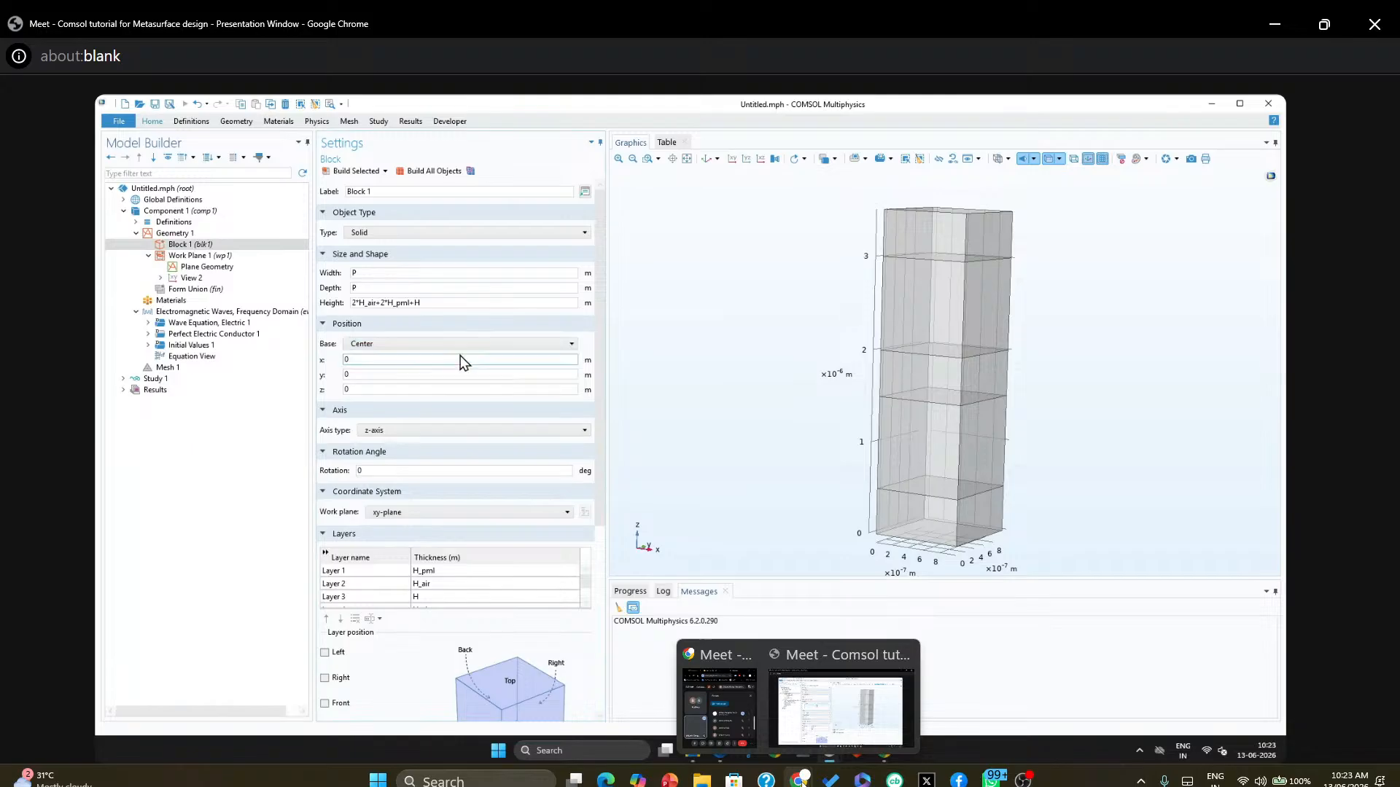
pyautogui.click(355, 170)
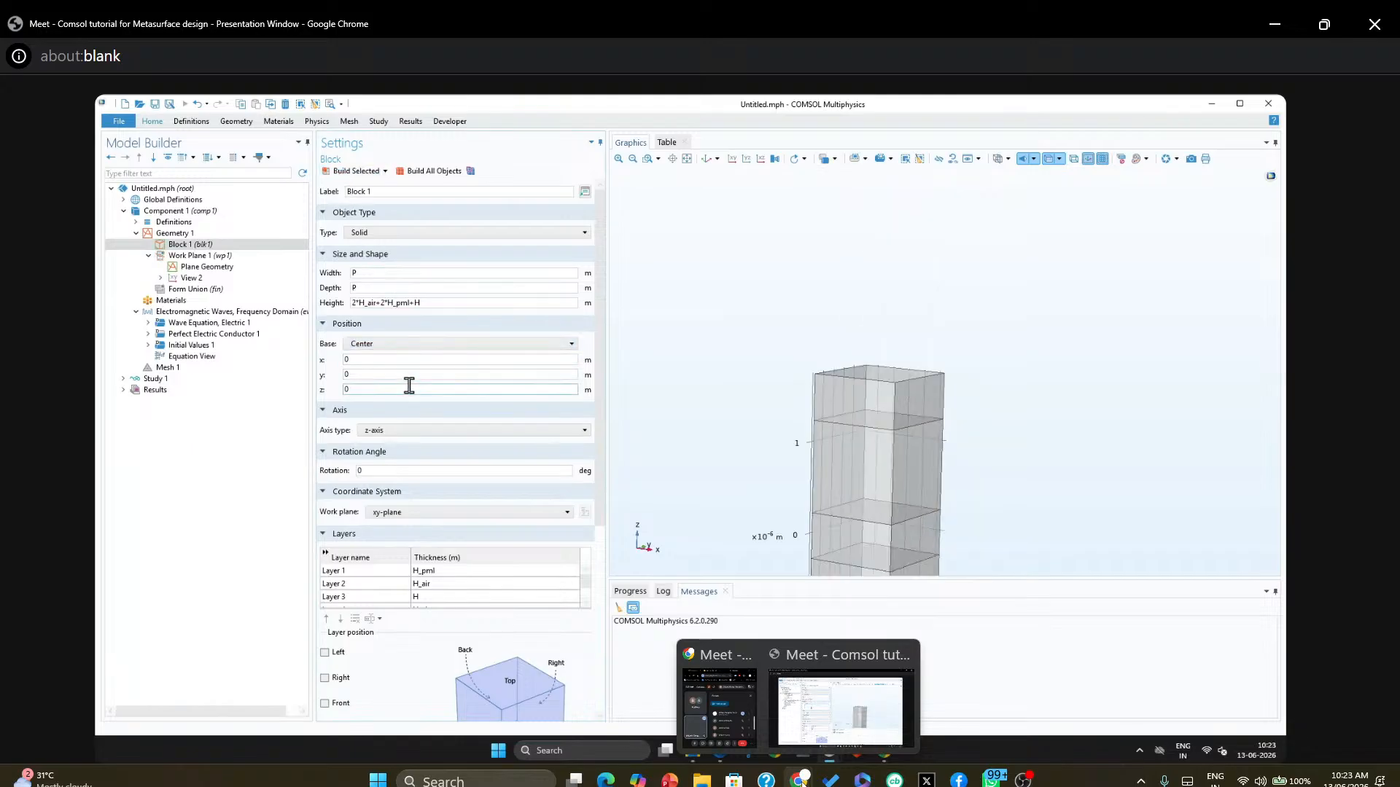
pyautogui.click(705, 159)
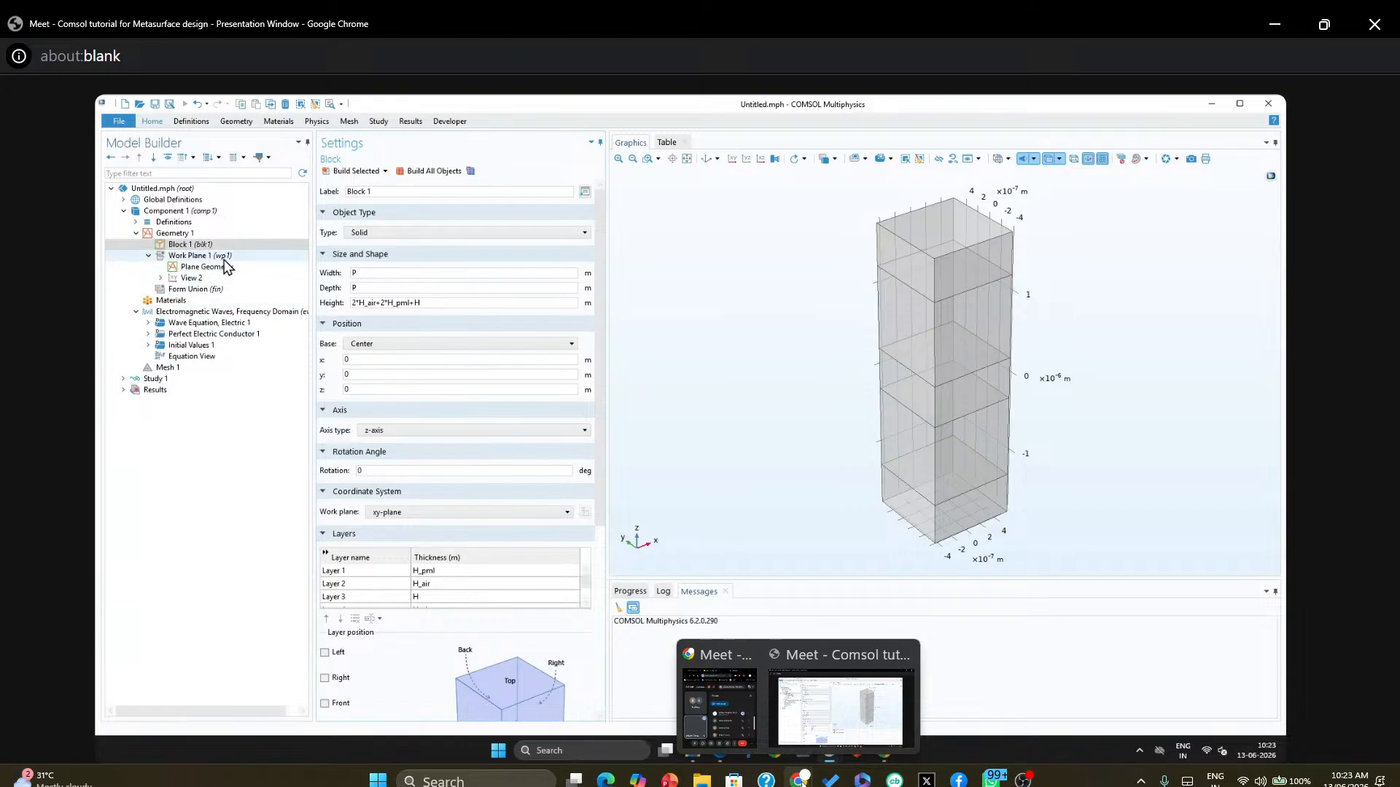
# Set Work Plane 1's z-coordinate to -H/2 and check the plane's position within the layered block
pyautogui.click(220, 256)
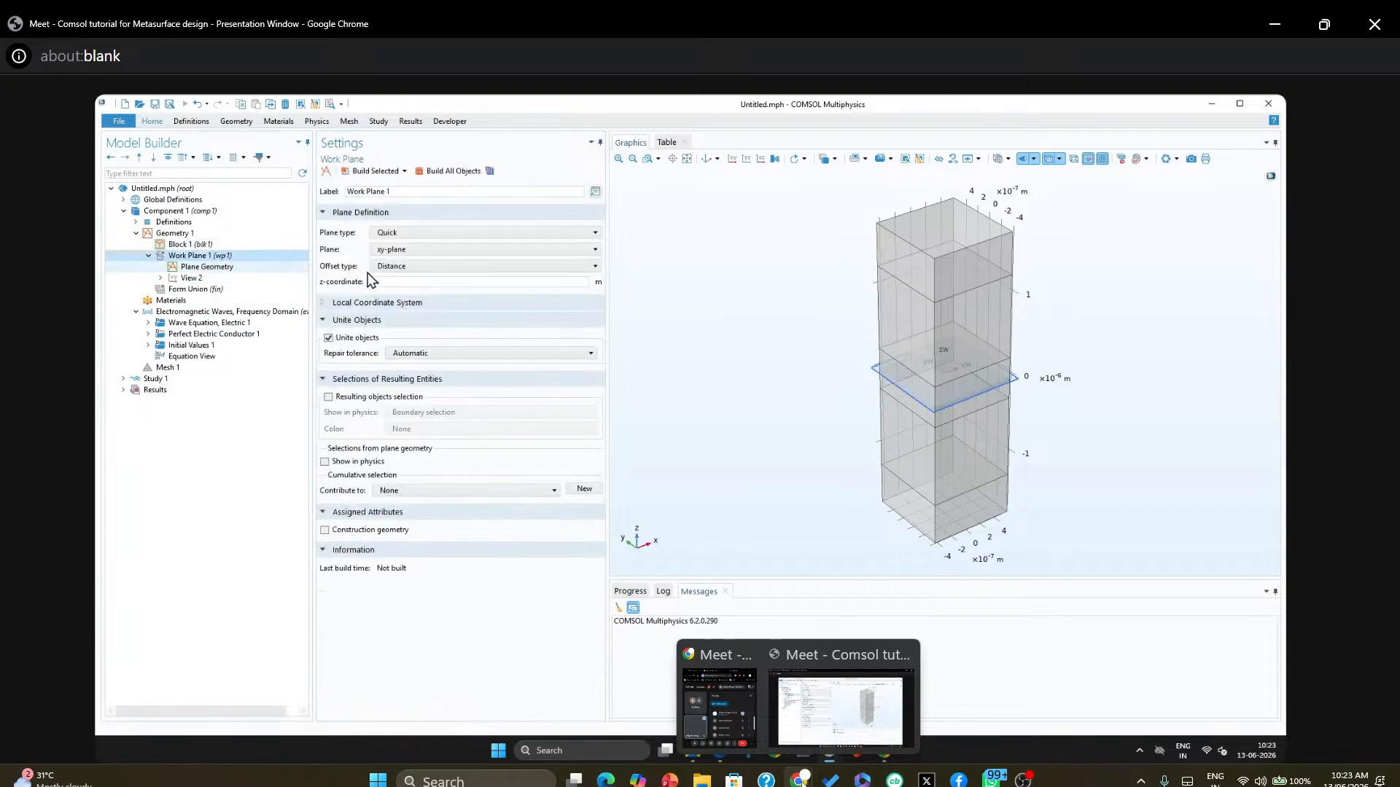
pyautogui.moveTo(767, 291); pyautogui.dragTo(765, 244)
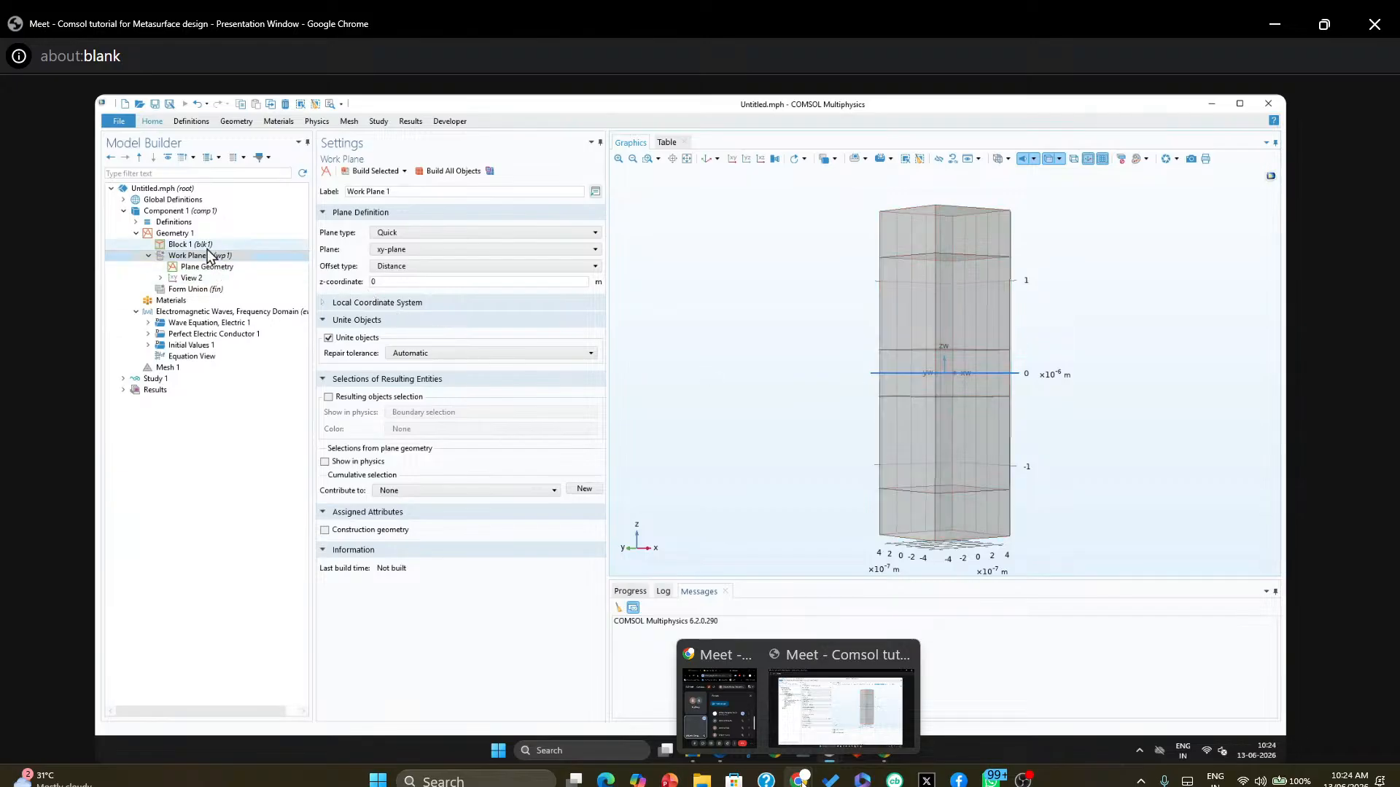
pyautogui.click(385, 282)
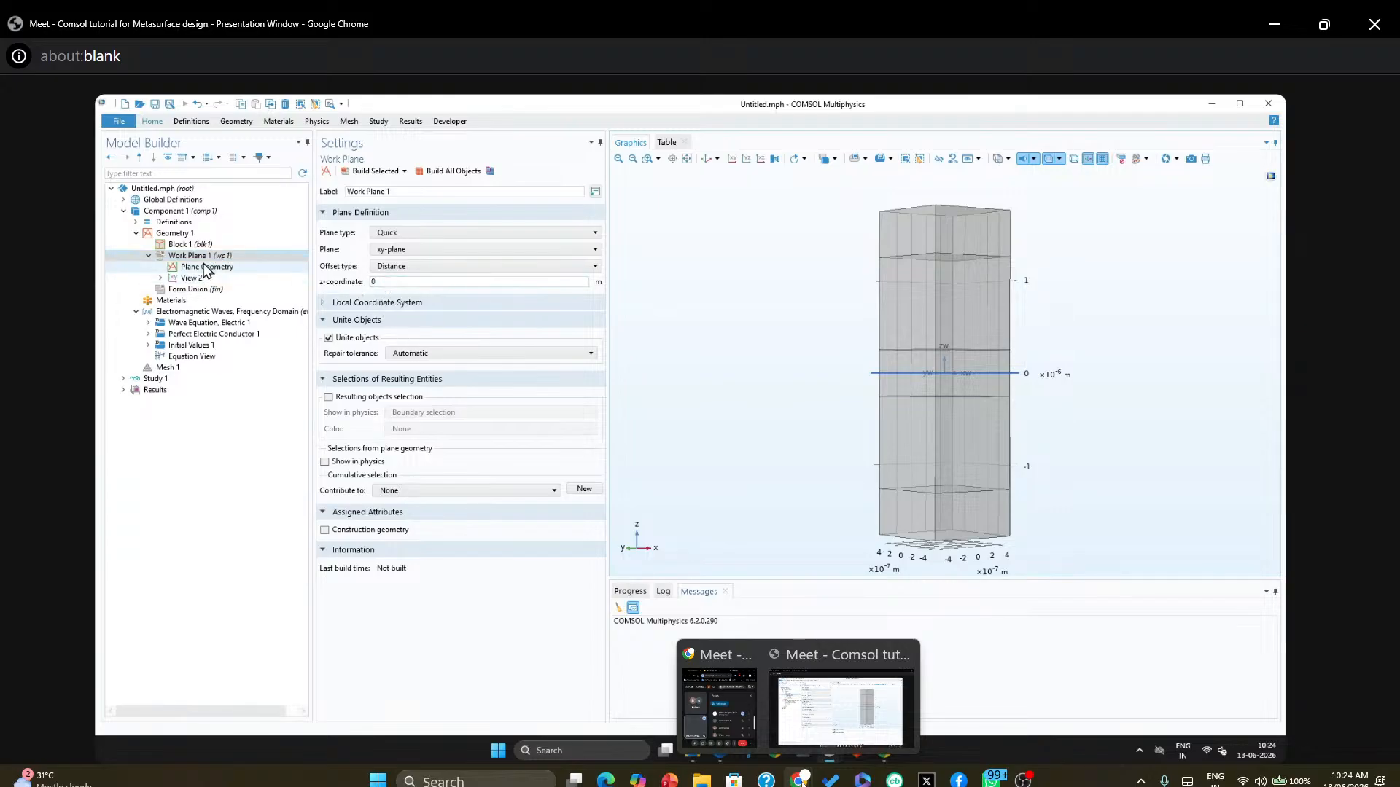
pyautogui.click(408, 282)
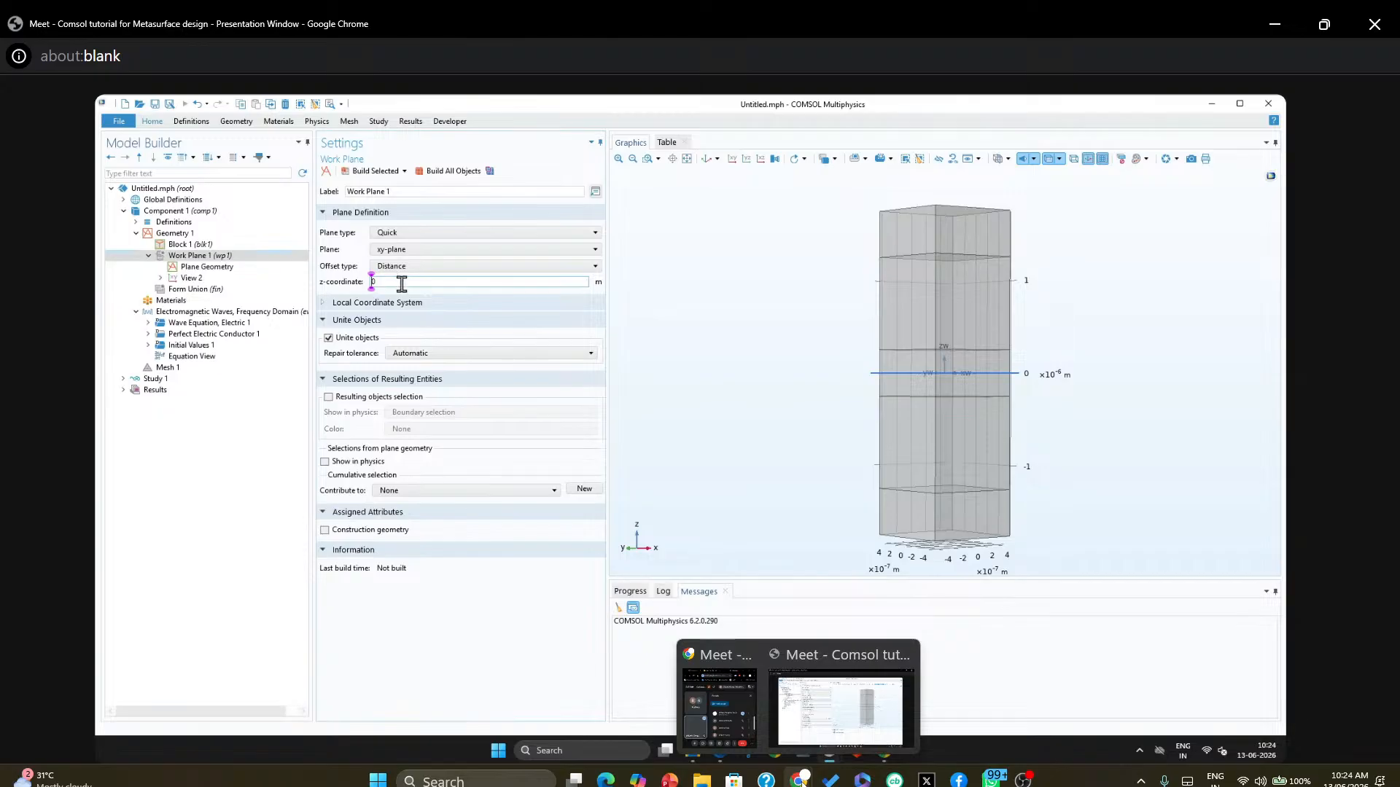
pyautogui.press('Delete')
pyautogui.write('-H/2')
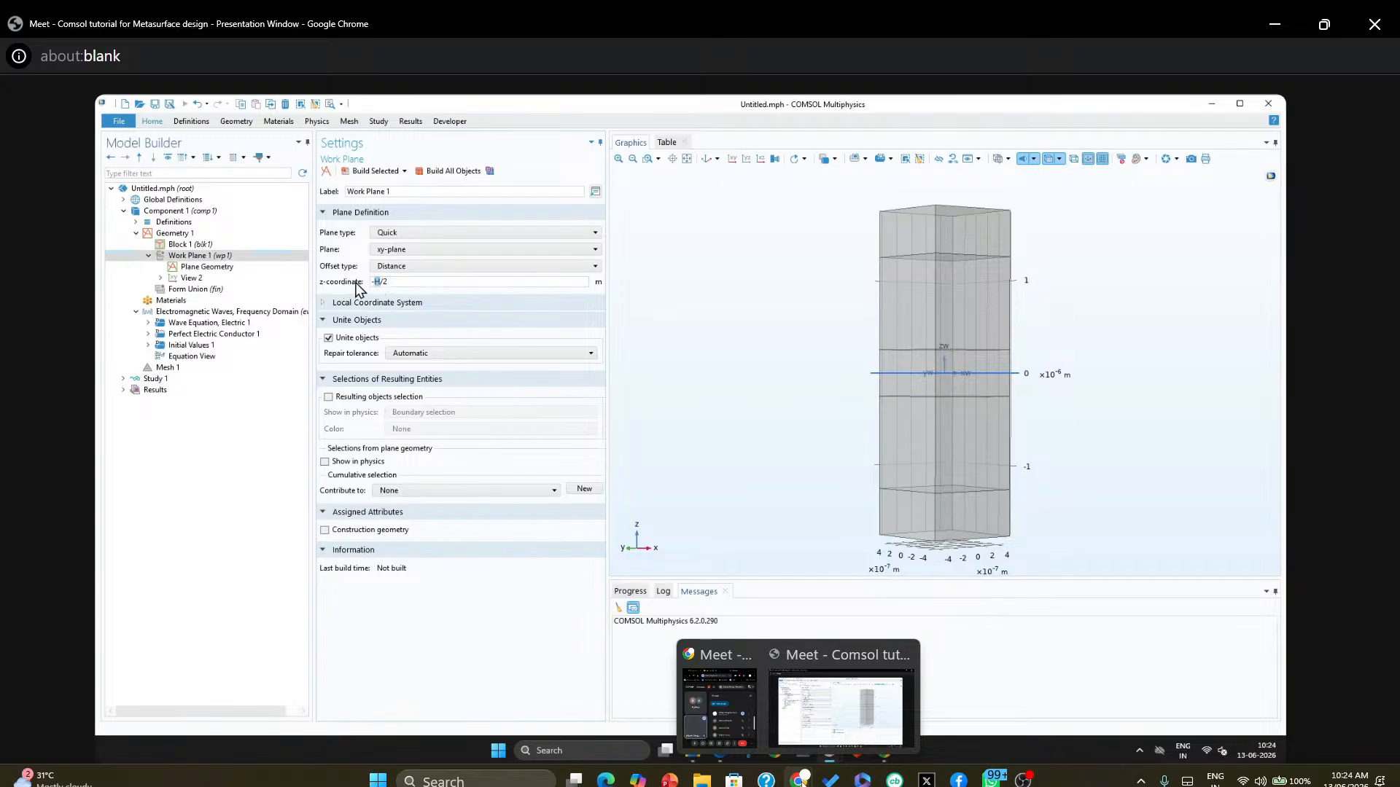
pyautogui.click(387, 283)
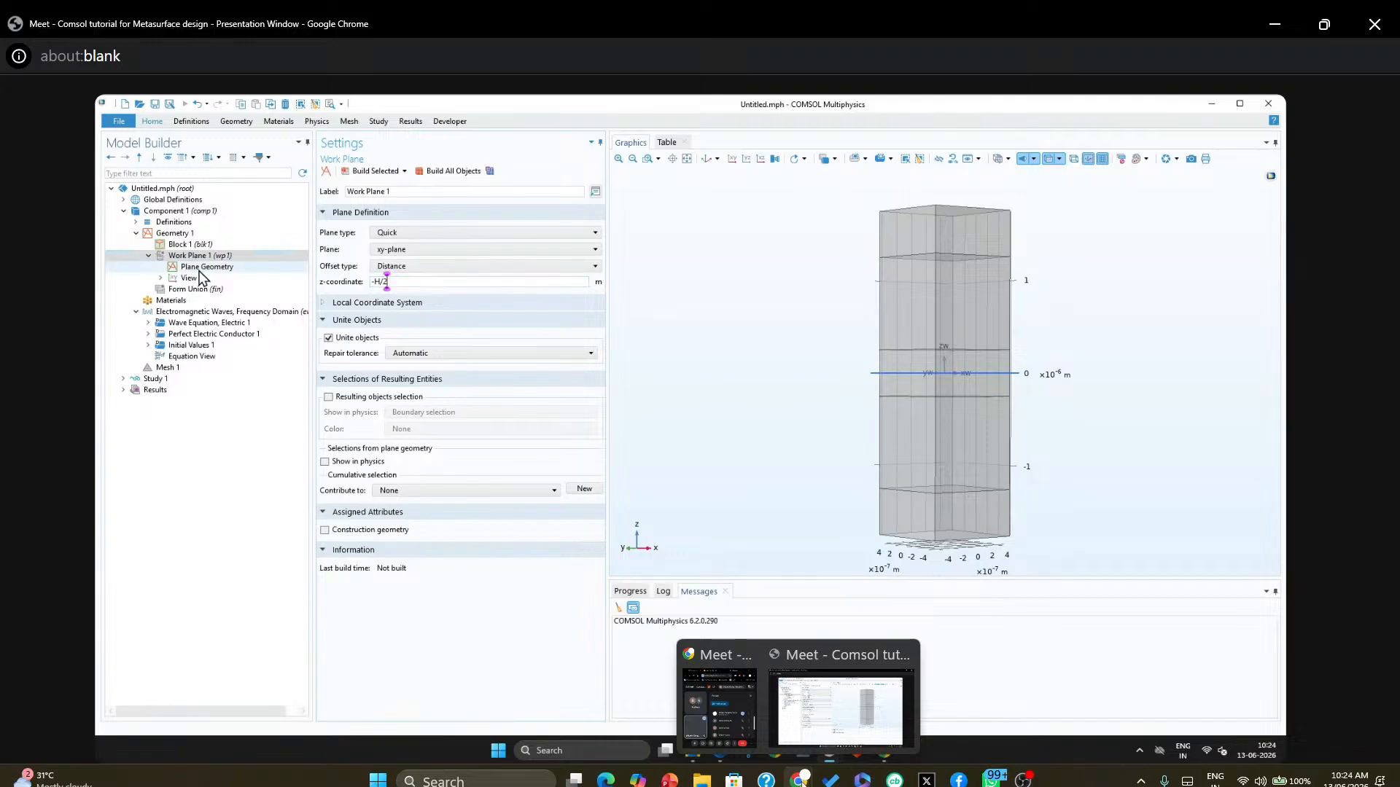
pyautogui.click(206, 269)
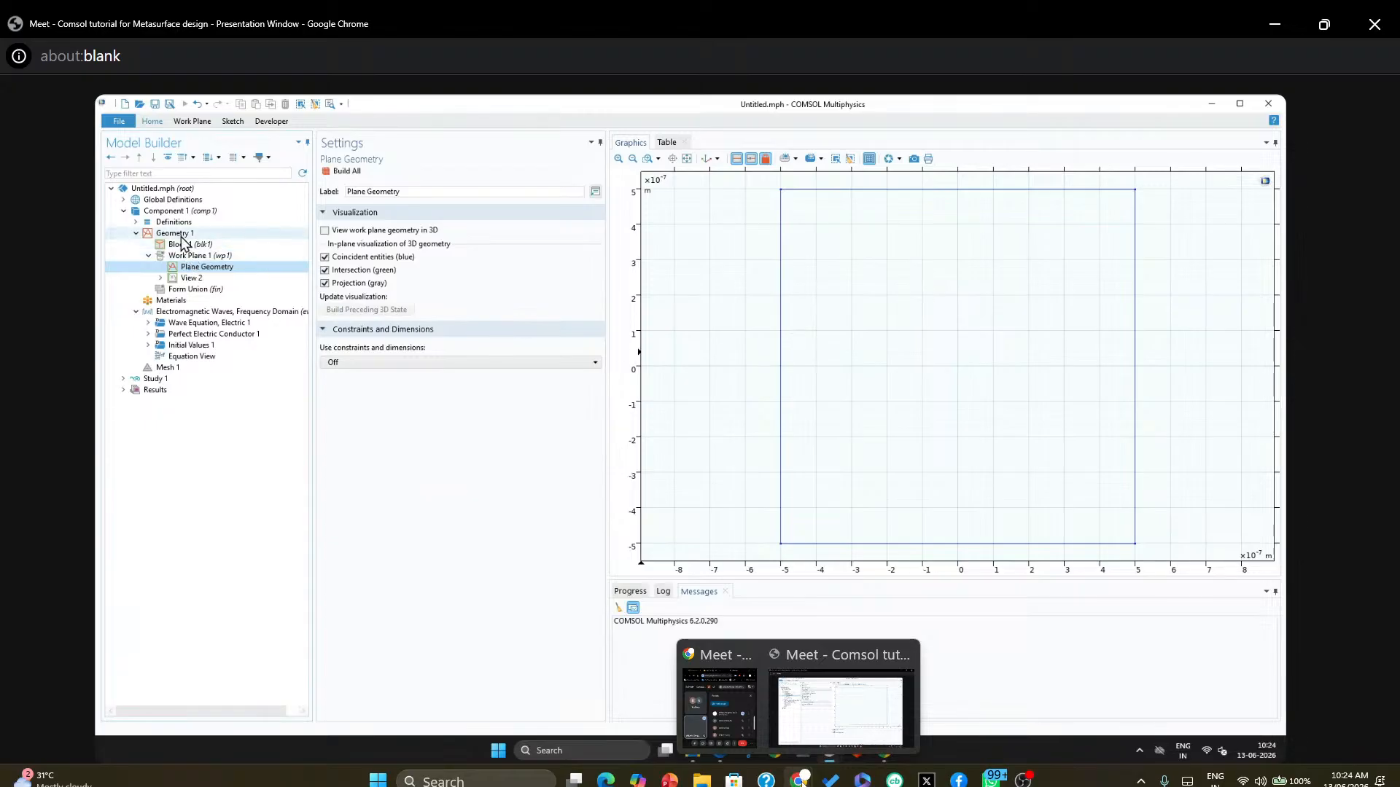
pyautogui.click(182, 234)
pyautogui.click(188, 256)
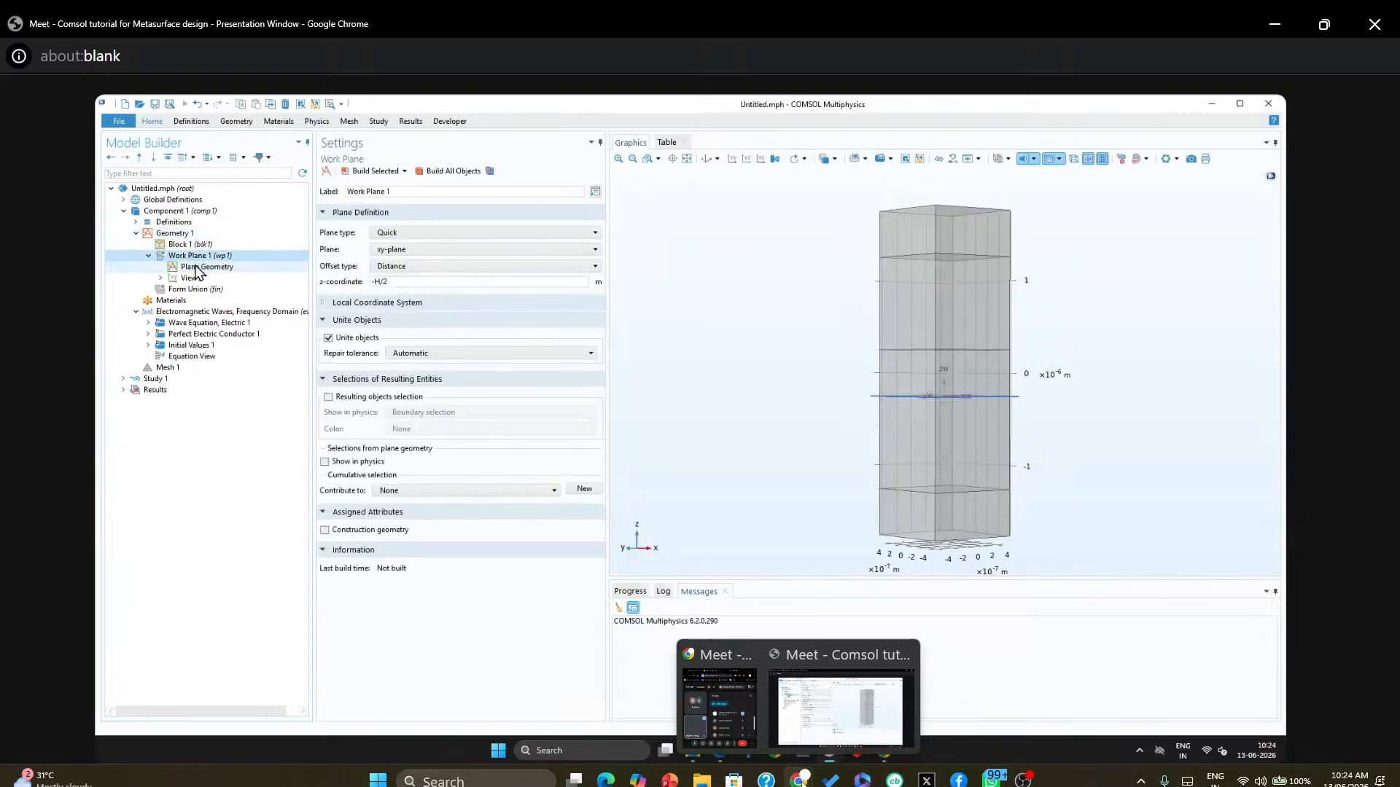
# Add a circle of radius r0 centred at the origin to Work Plane 1's plane geometry and build it
pyautogui.click(202, 268)
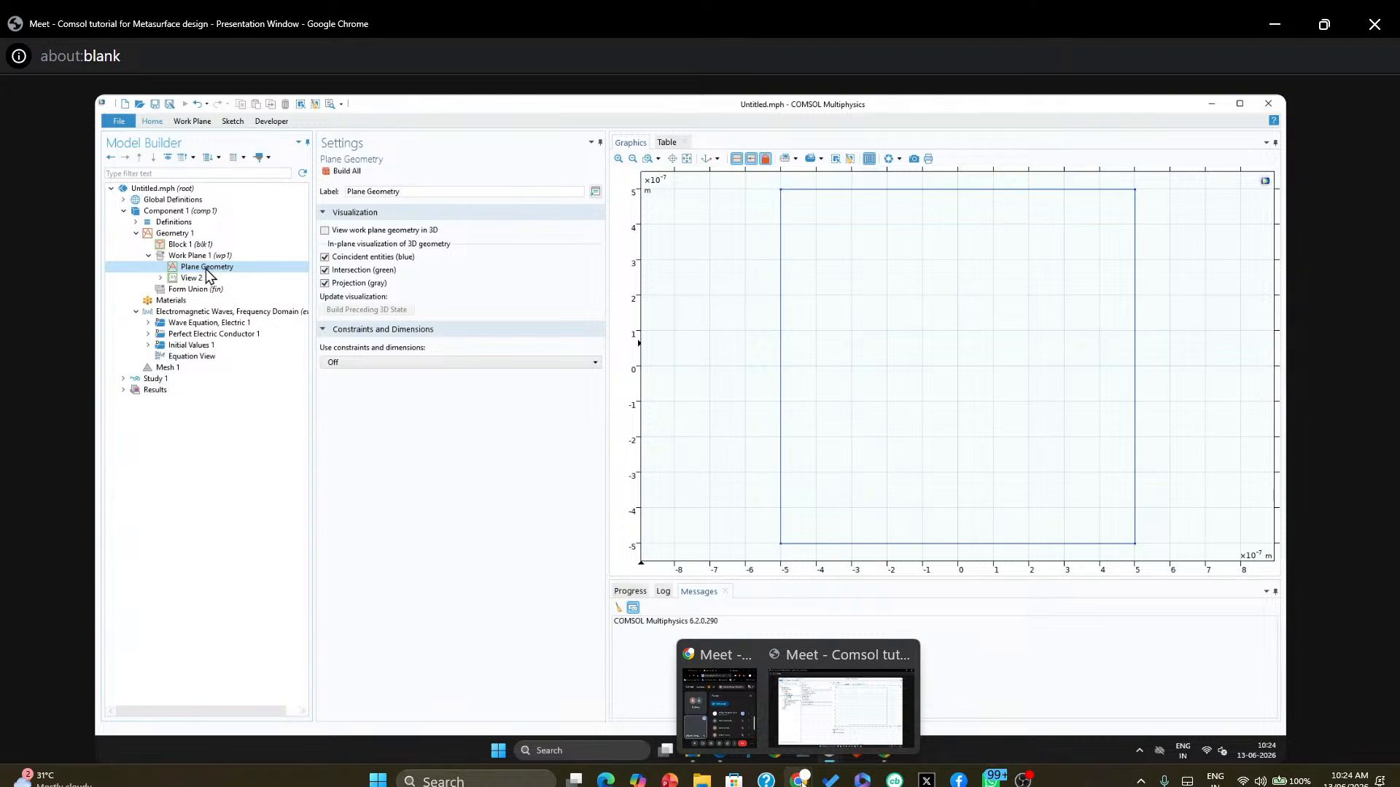
pyautogui.rightClick(206, 269)
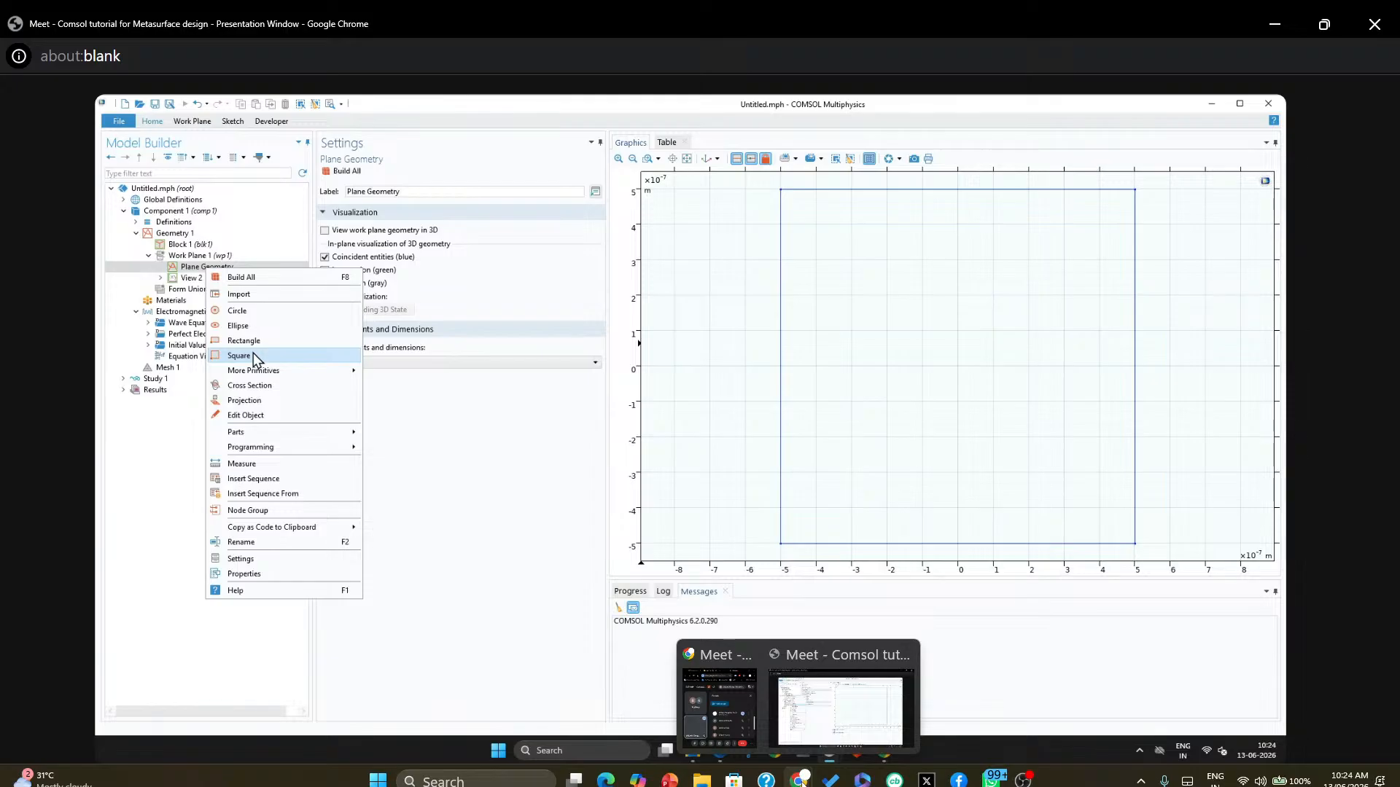
pyautogui.moveTo(262, 376)
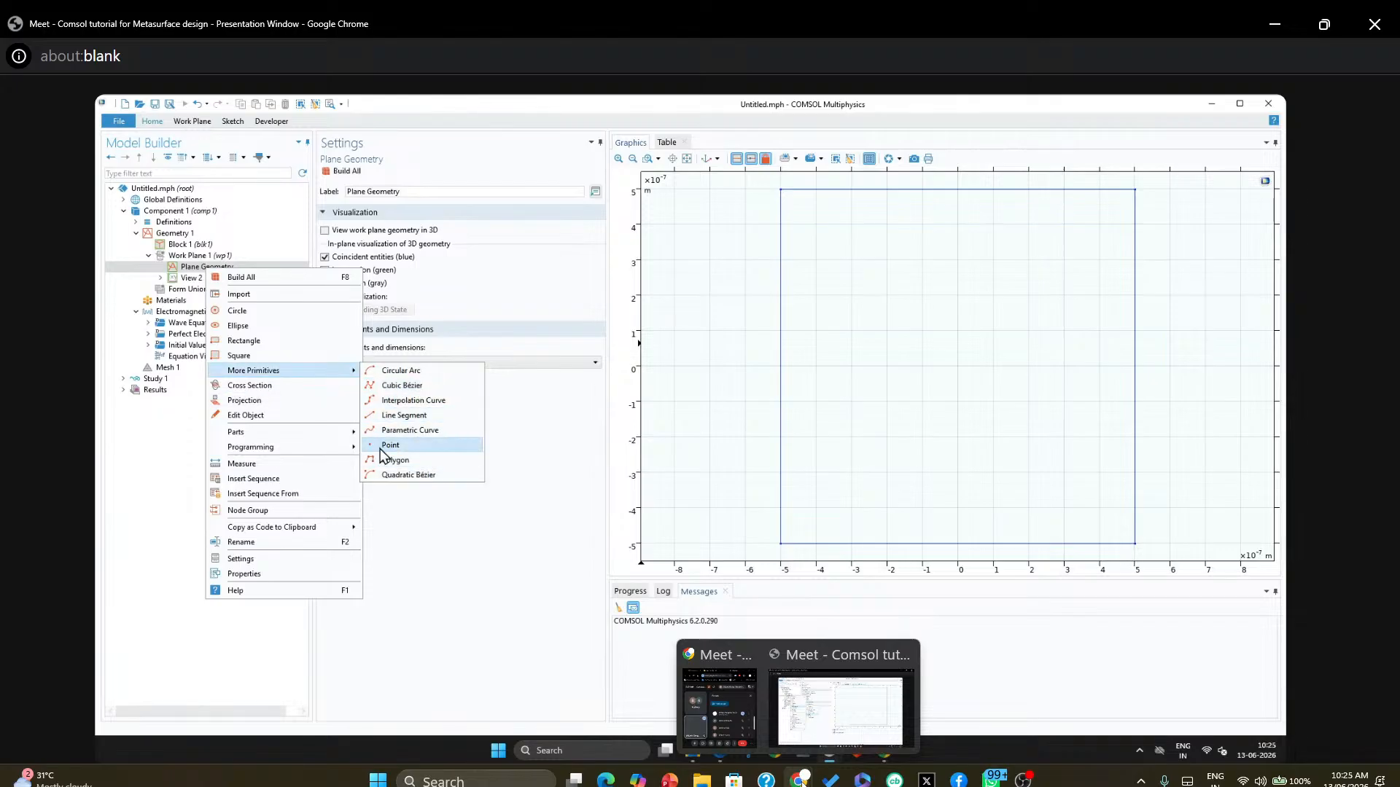
pyautogui.click(275, 321)
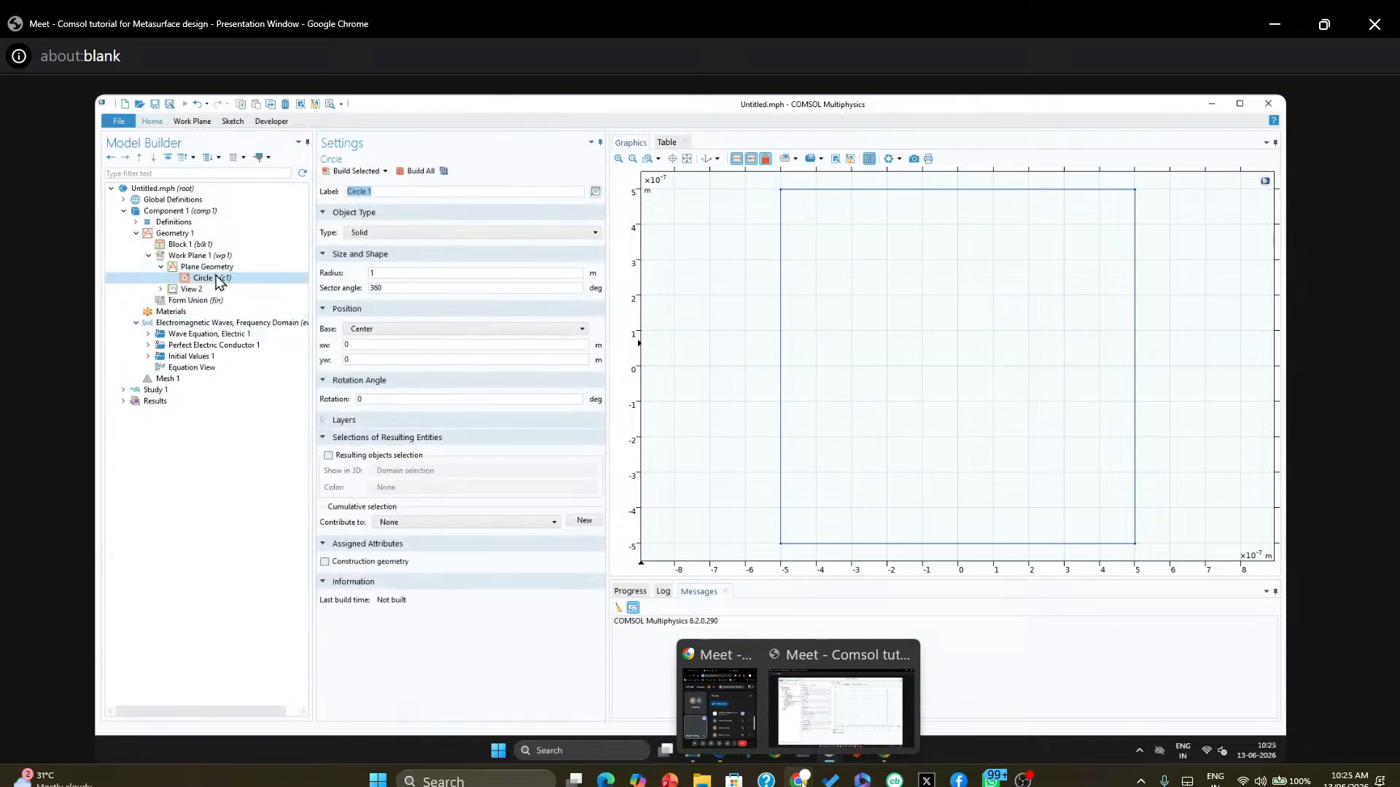
pyautogui.doubleClick(391, 274)
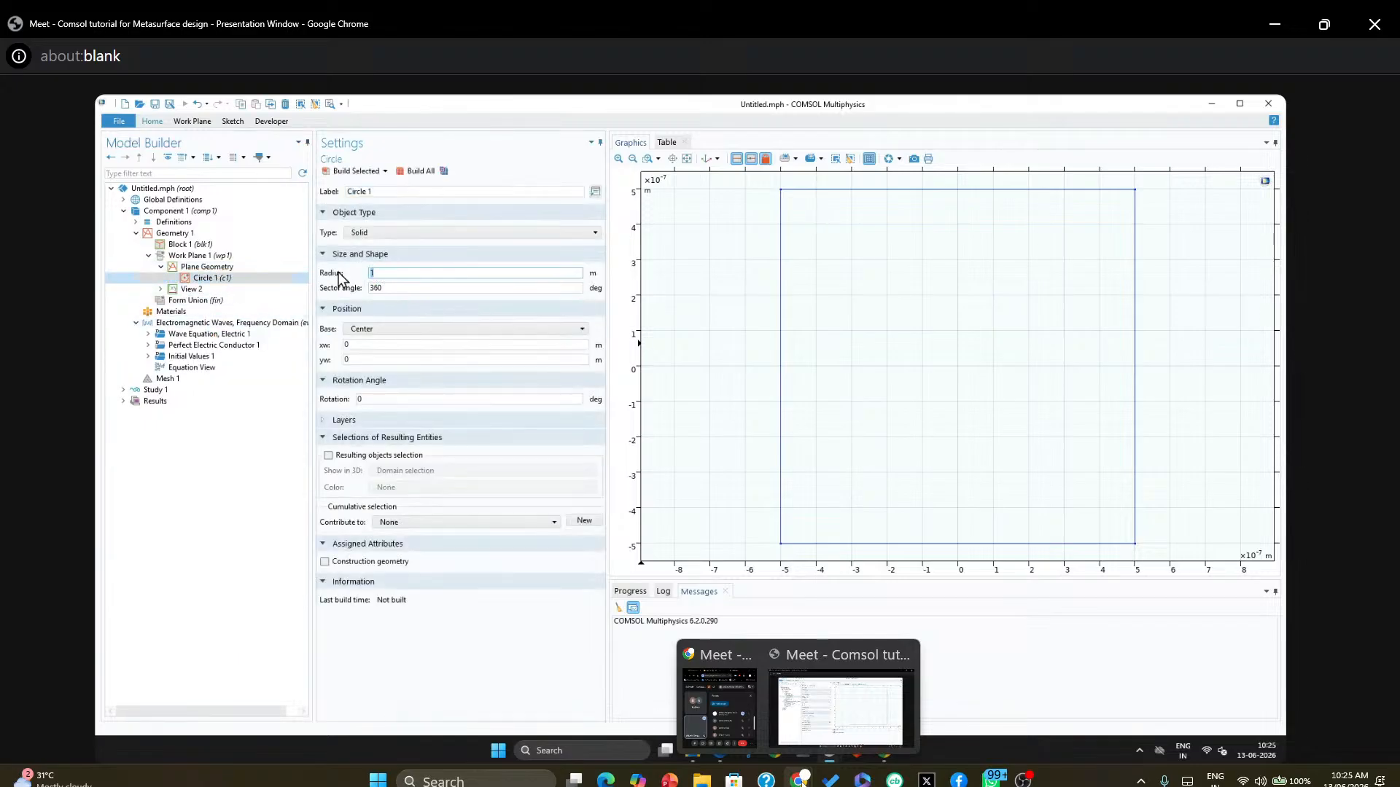
pyautogui.press('BackSpace')
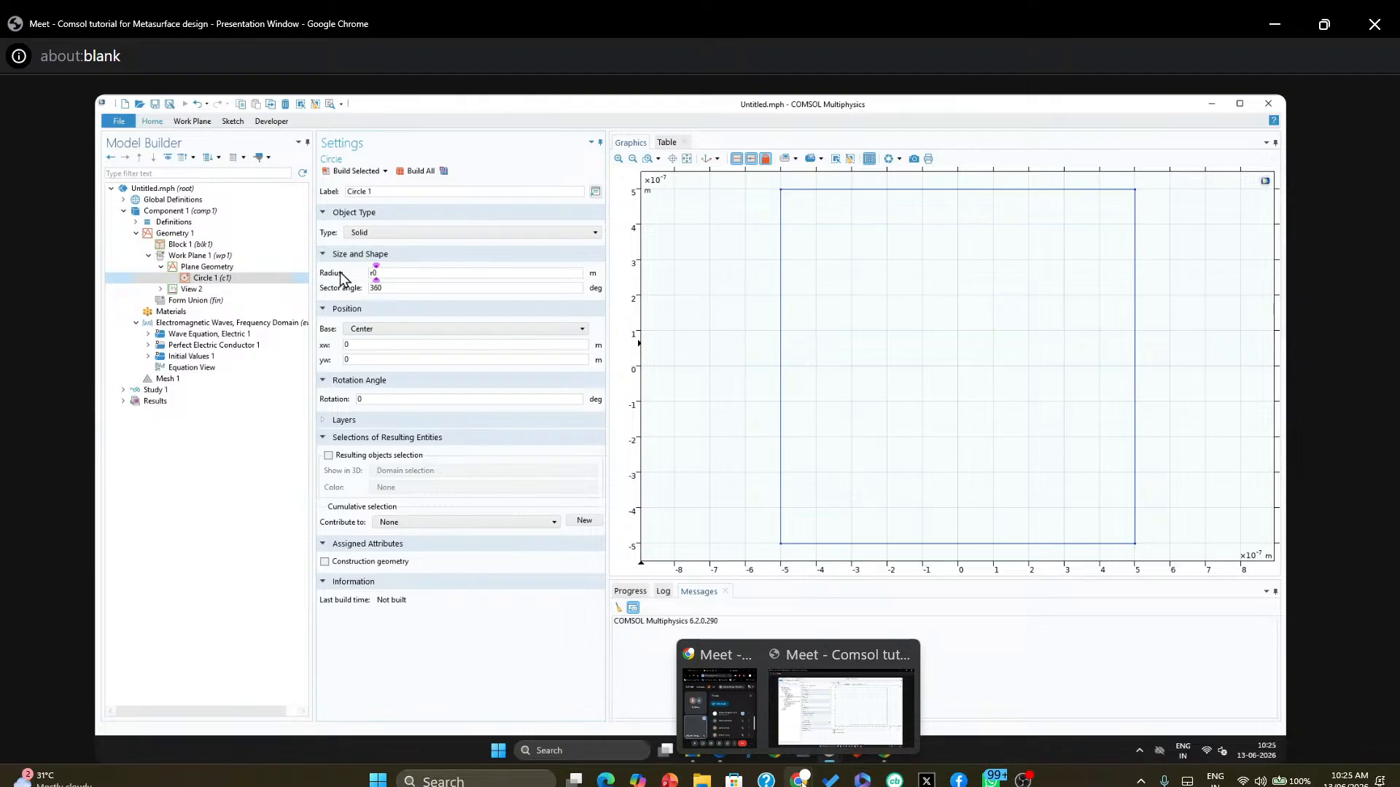
pyautogui.click(357, 171)
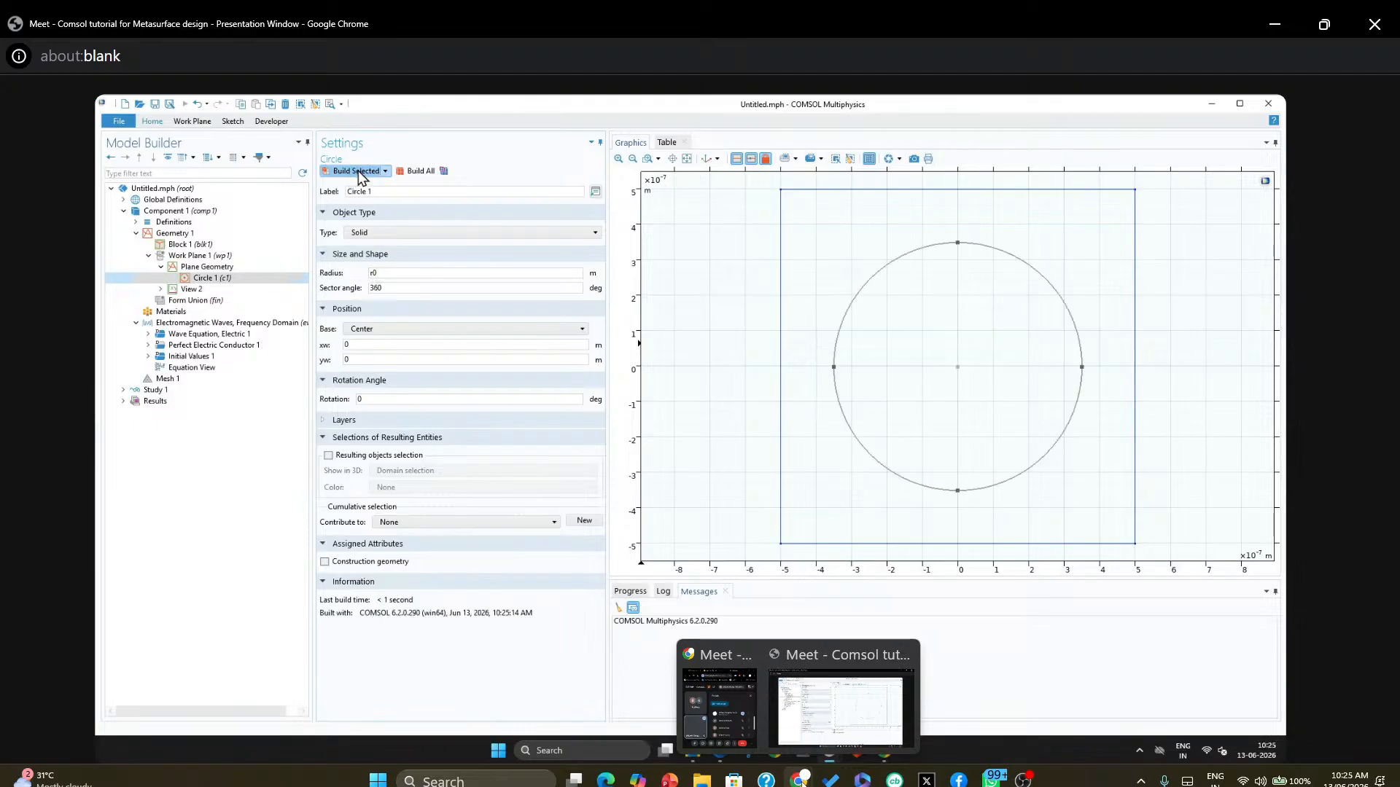
pyautogui.click(349, 344)
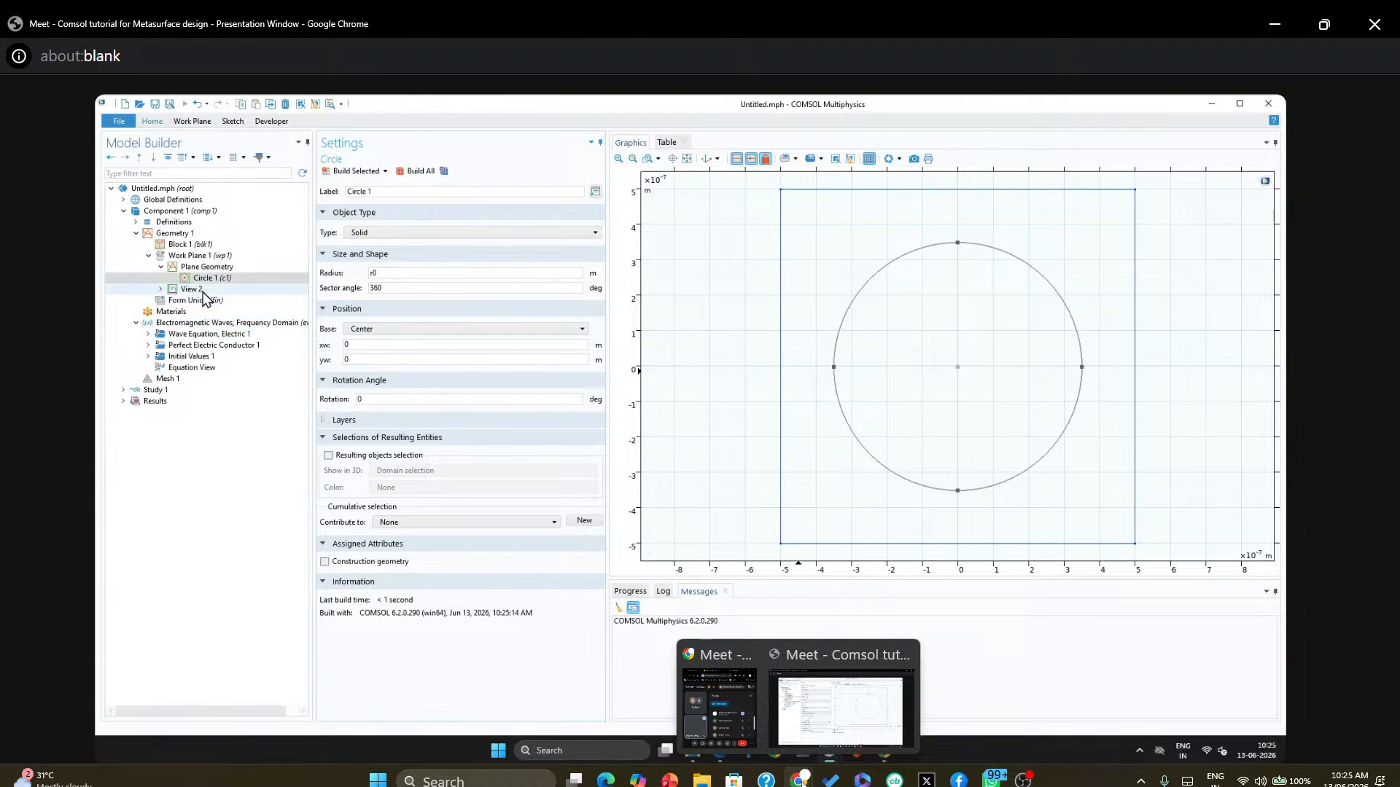
# Extrude Work Plane 1 by the distance H, build the resulting cylinder, and inspect it inside the layered block
pyautogui.click(194, 258)
pyautogui.rightClick(197, 262)
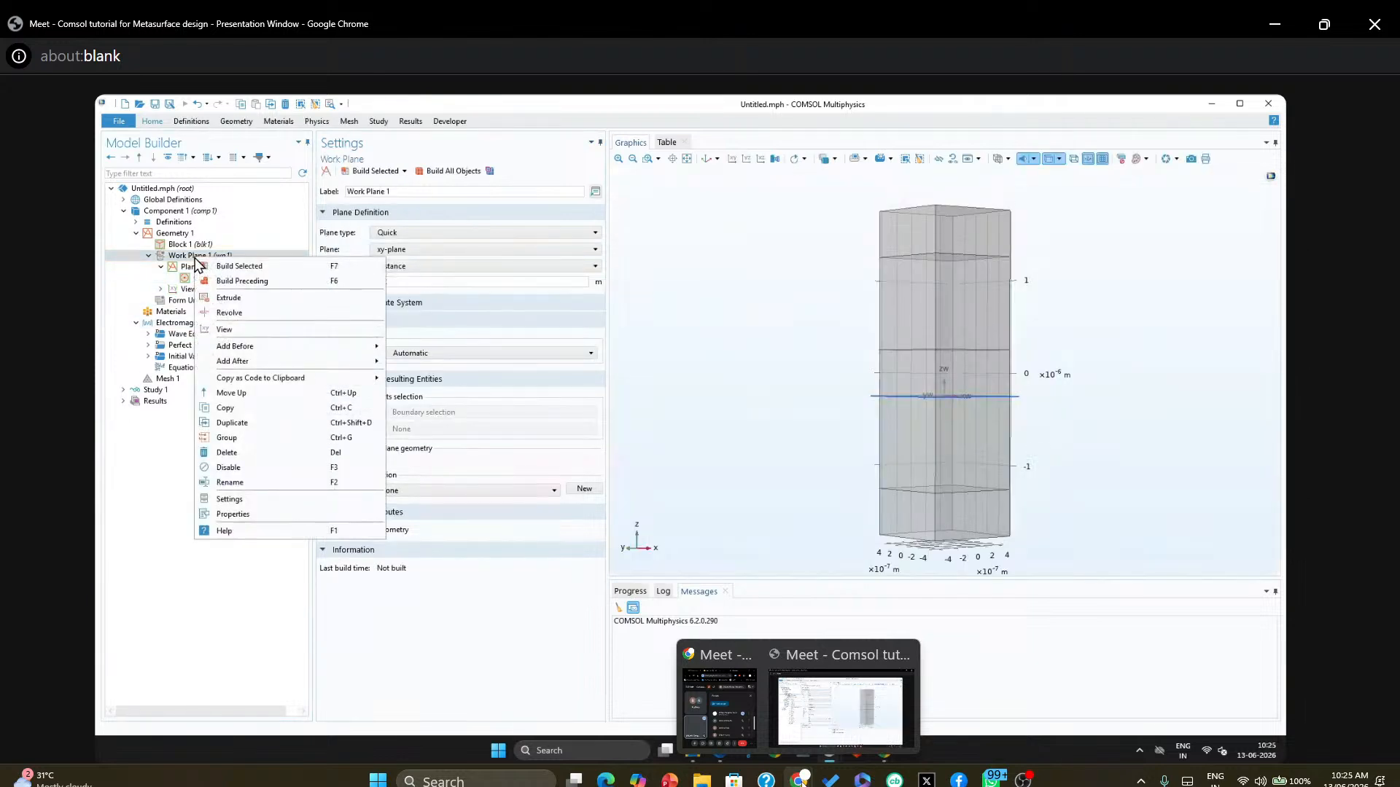
pyautogui.click(241, 299)
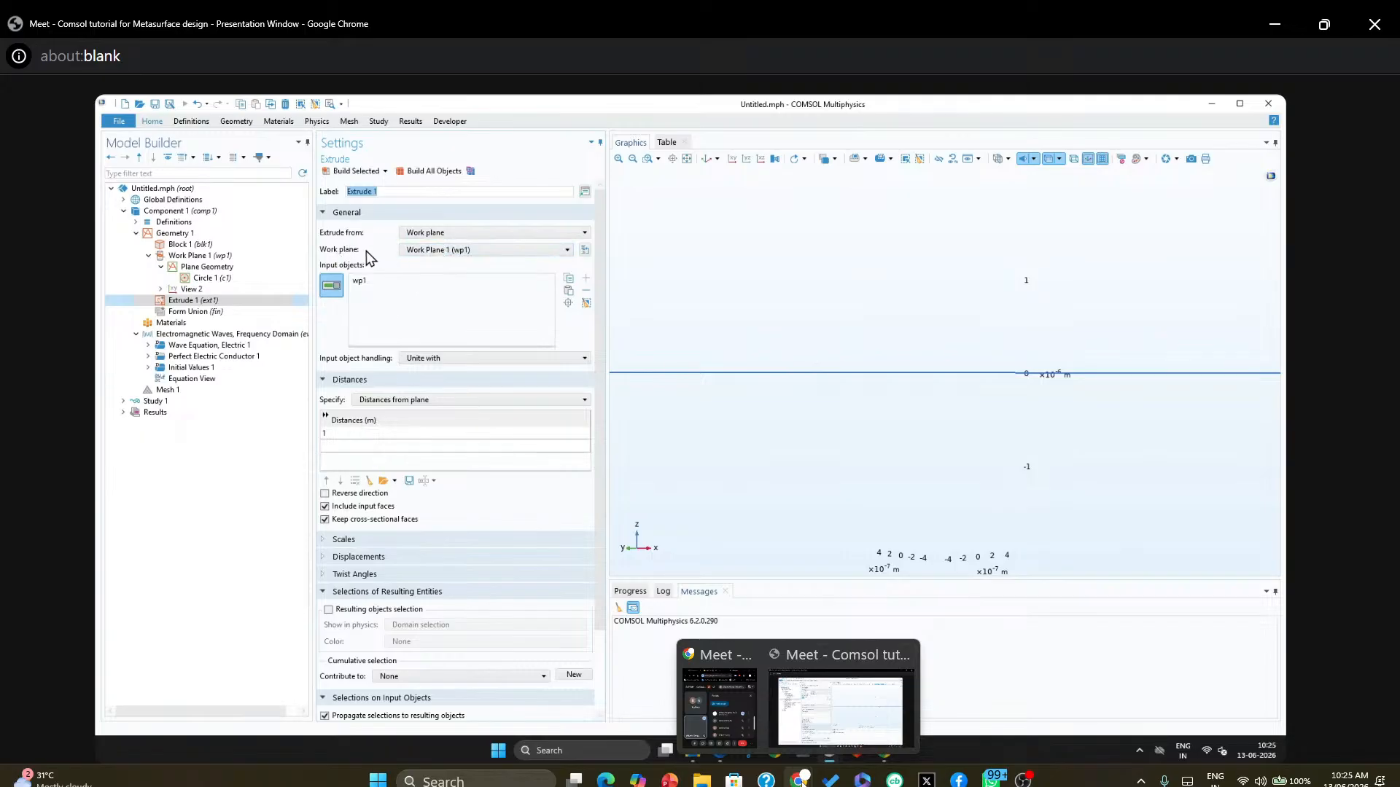
pyautogui.click(452, 249)
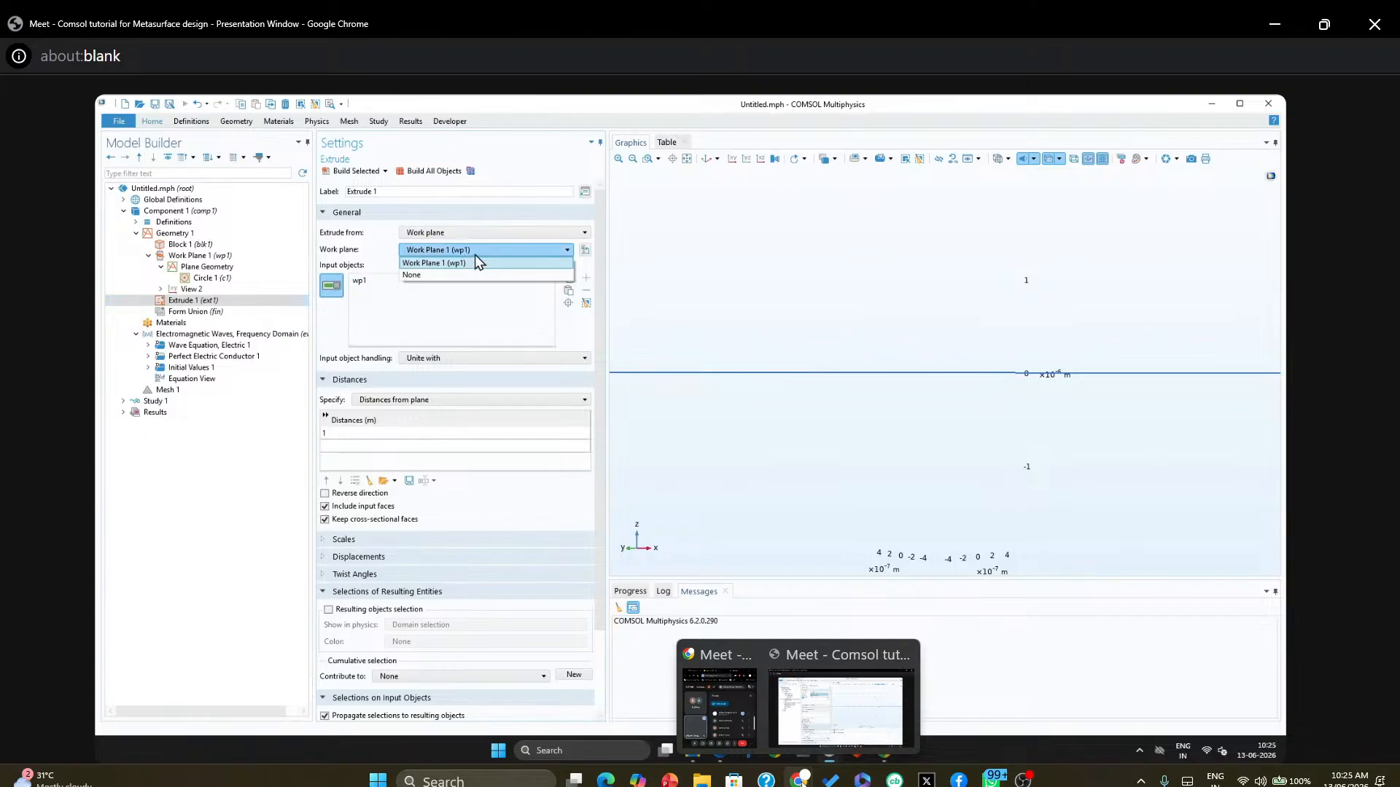
pyautogui.click(357, 435)
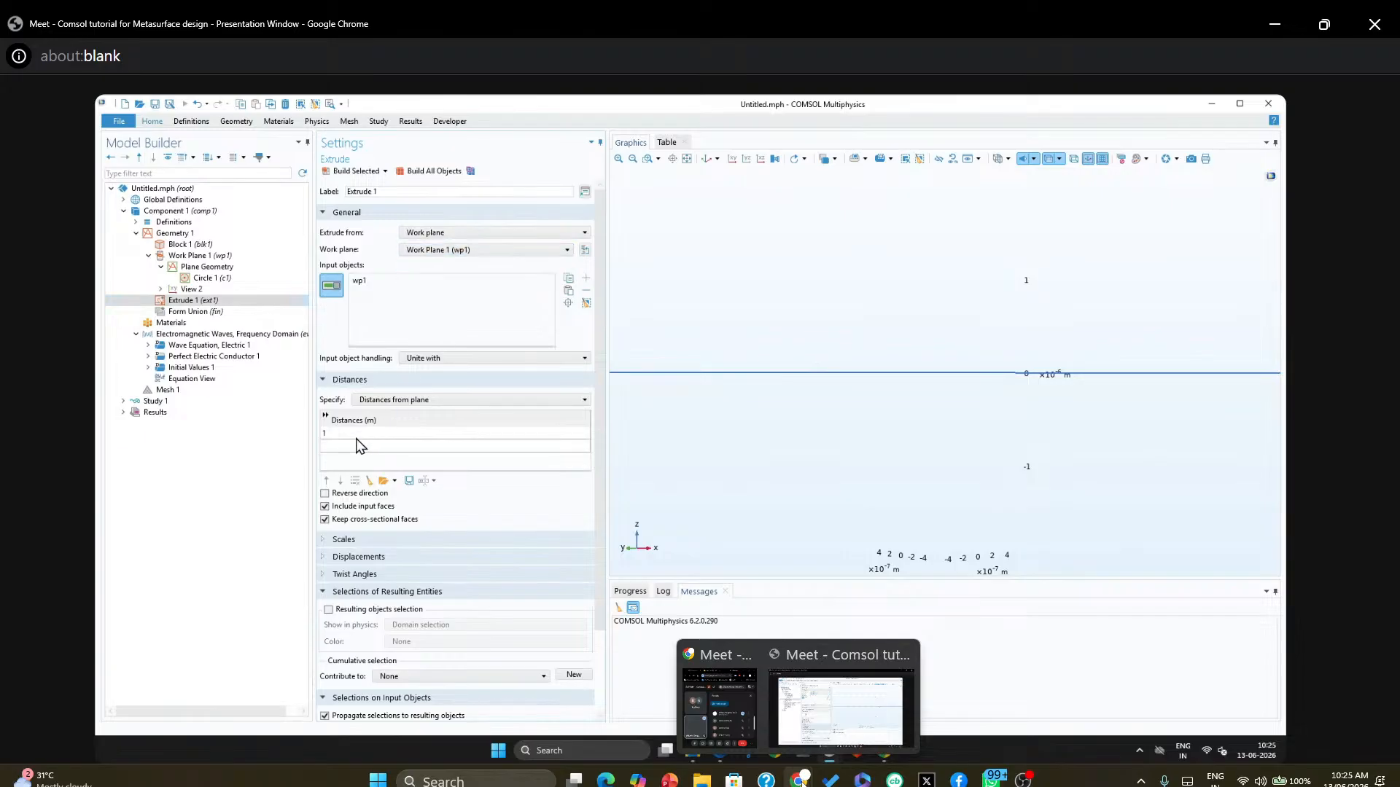
pyautogui.click(365, 430)
pyautogui.doubleClick(342, 433)
pyautogui.write('H')
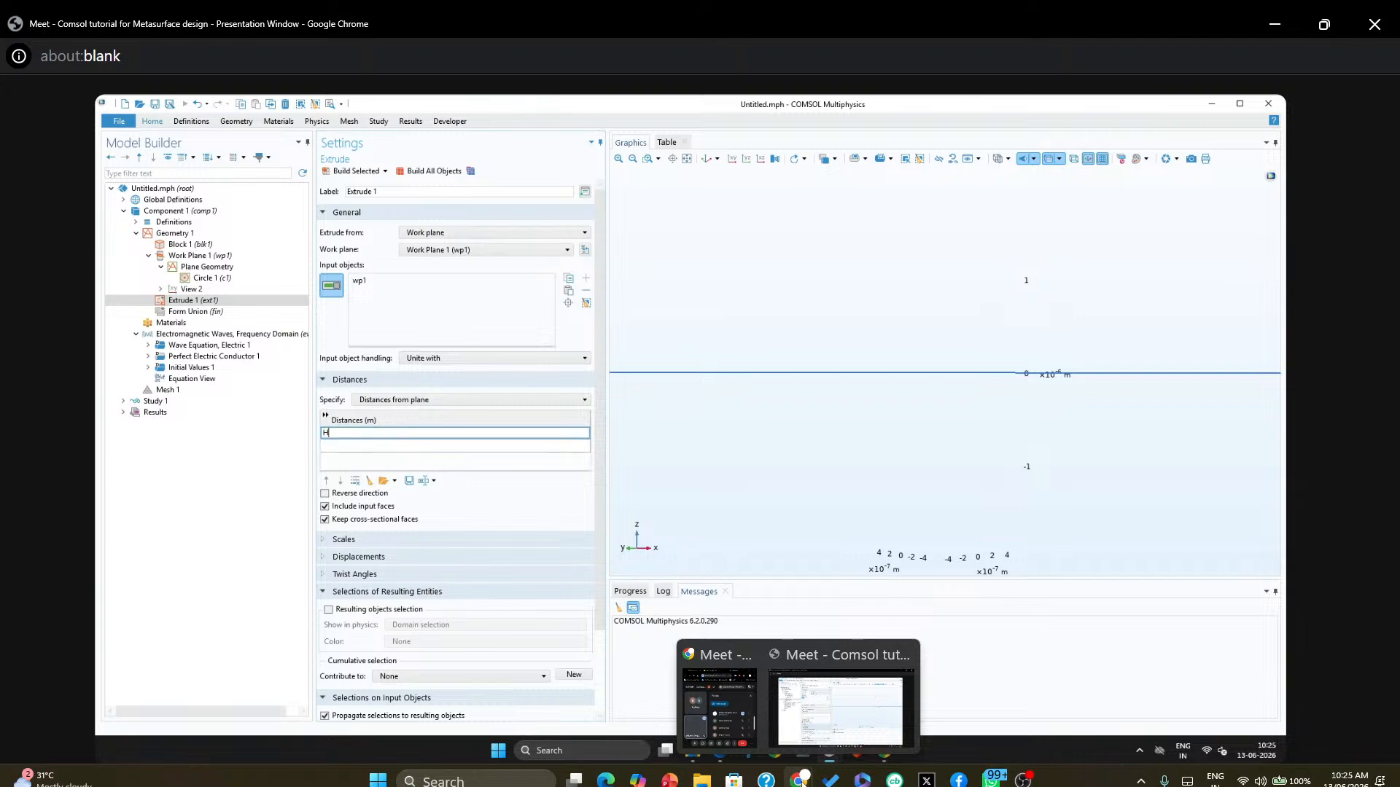
pyautogui.click(355, 172)
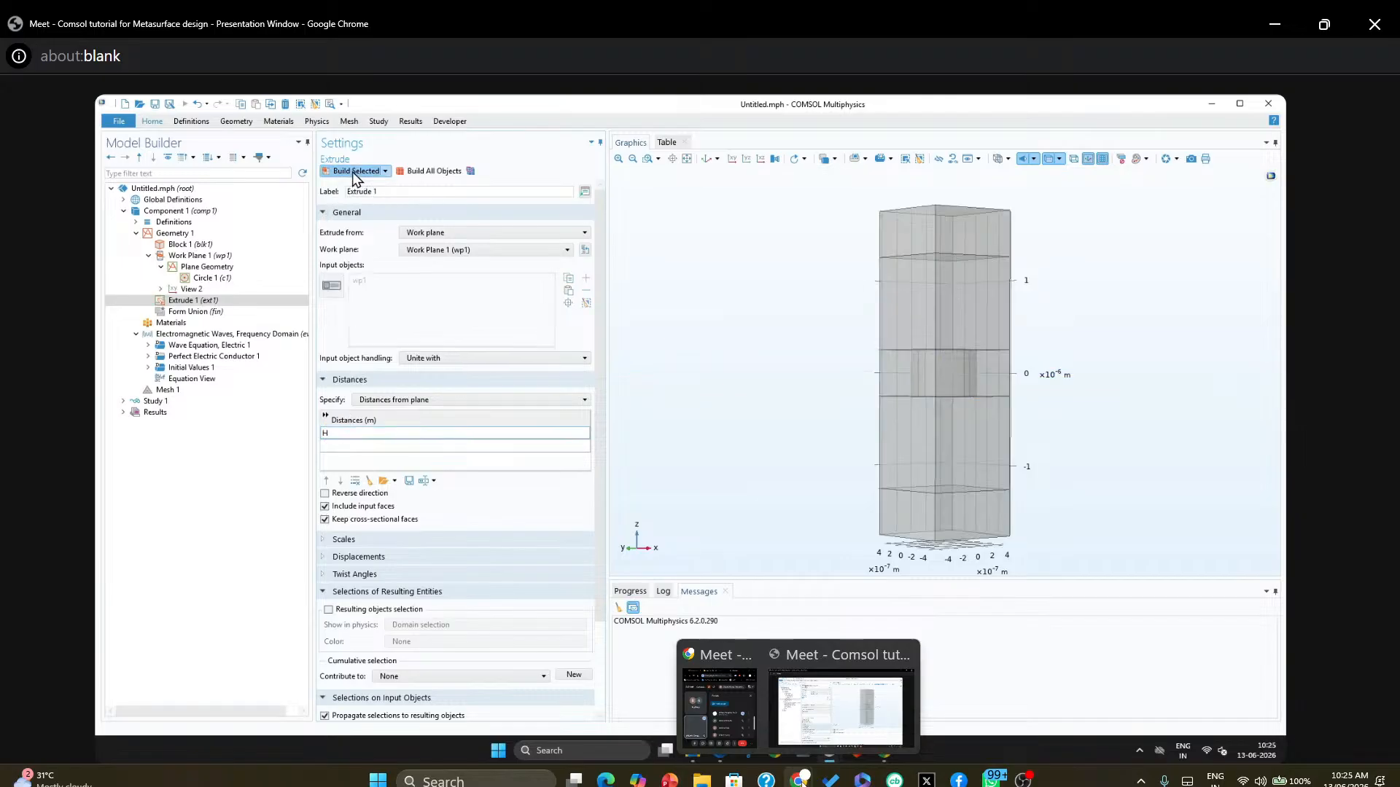
pyautogui.moveTo(834, 378); pyautogui.dragTo(819, 409)
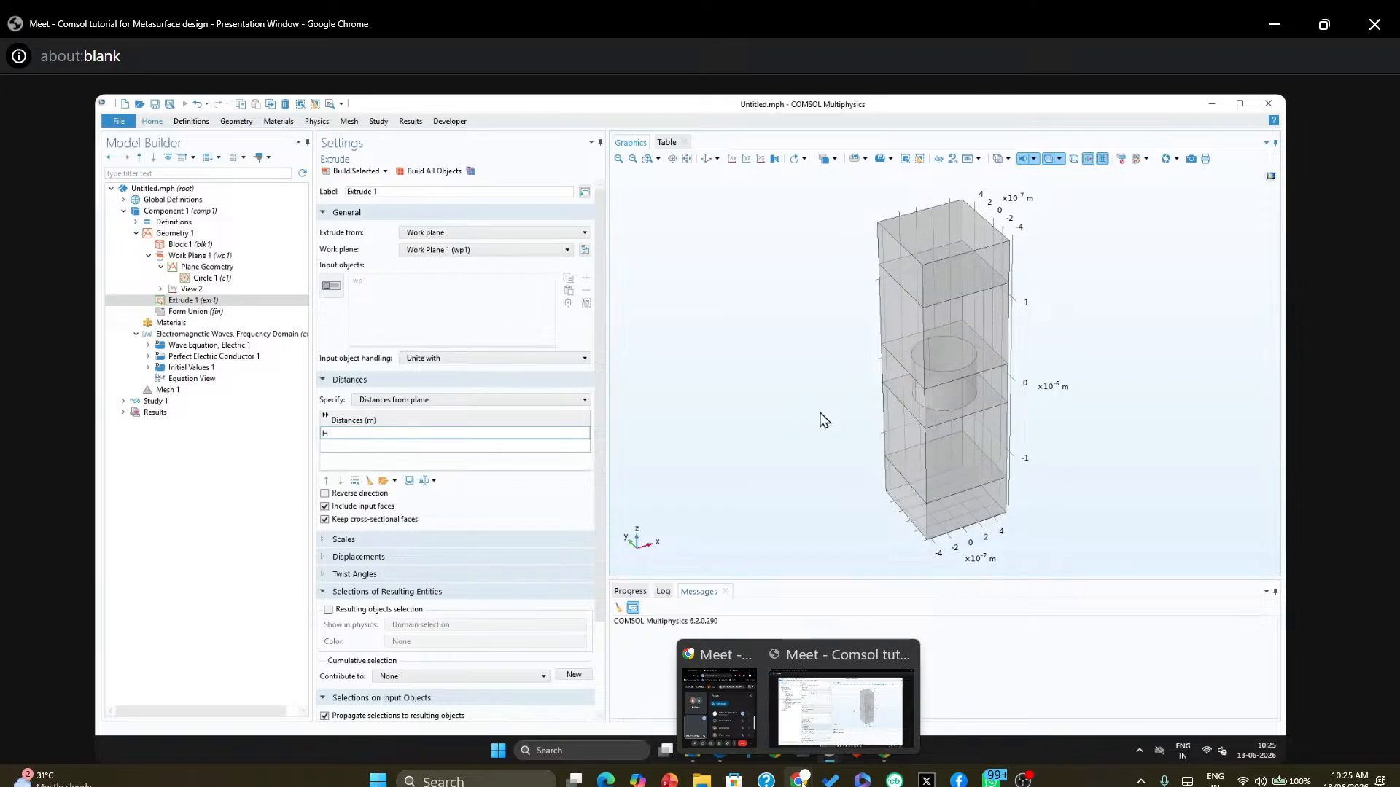
pyautogui.moveTo(678, 396); pyautogui.dragTo(704, 361)
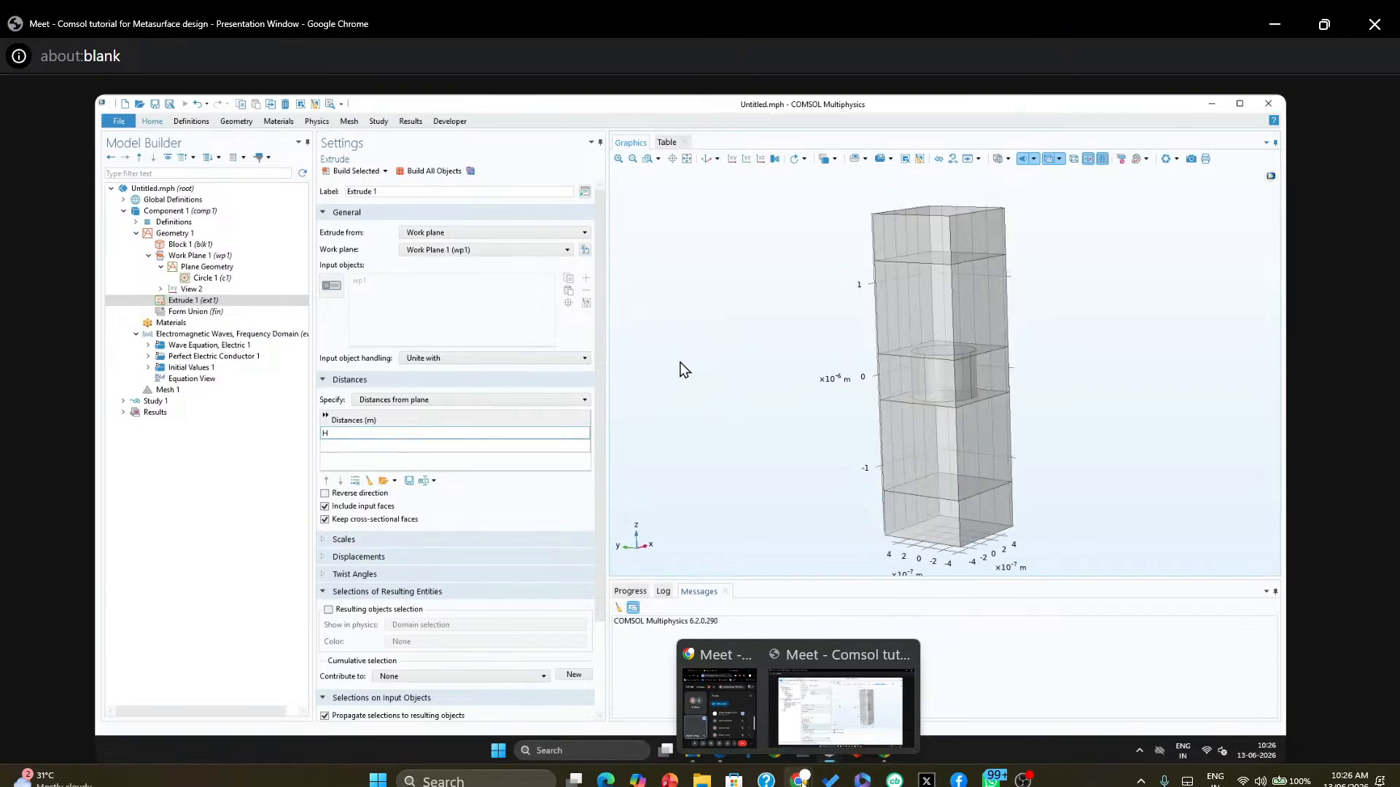
pyautogui.click(202, 280)
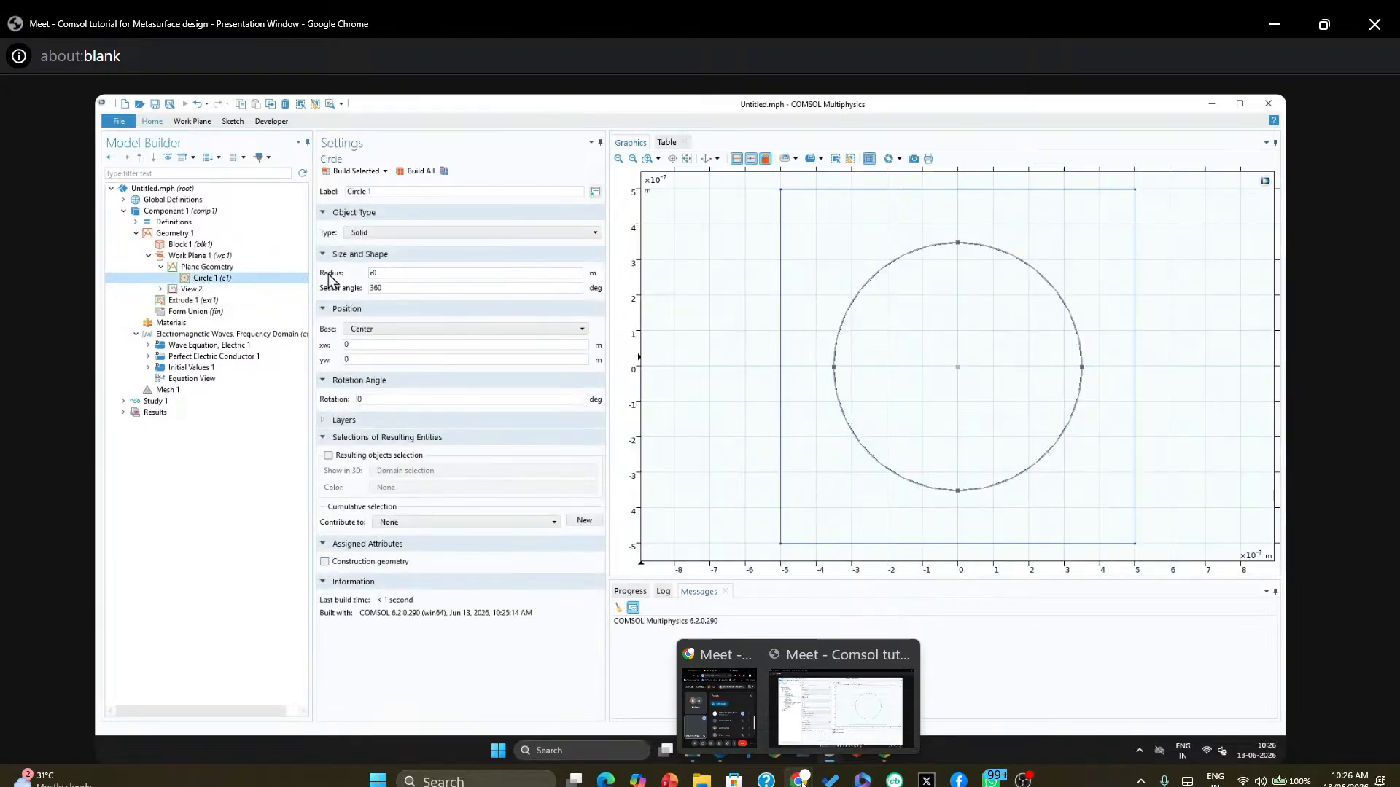
pyautogui.click(251, 267)
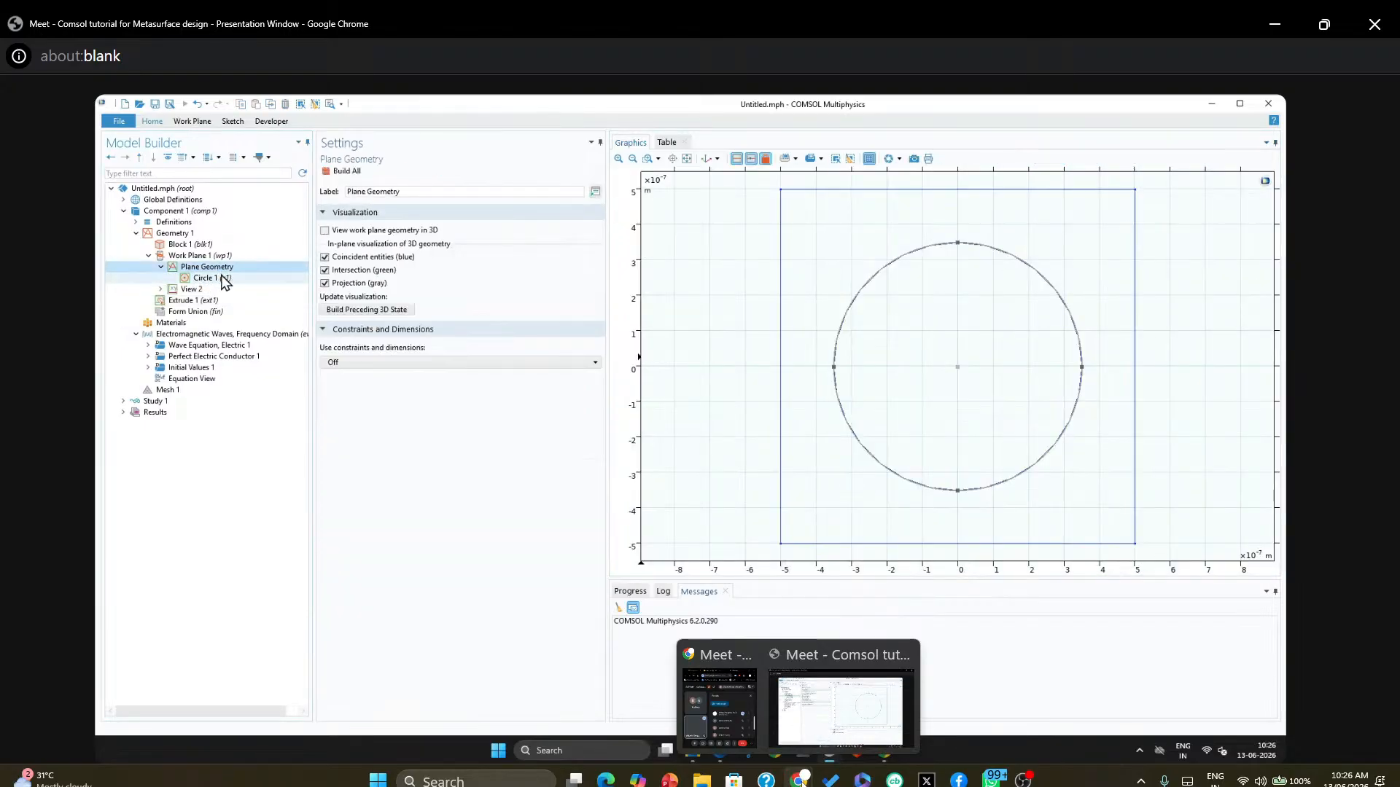
pyautogui.click(223, 278)
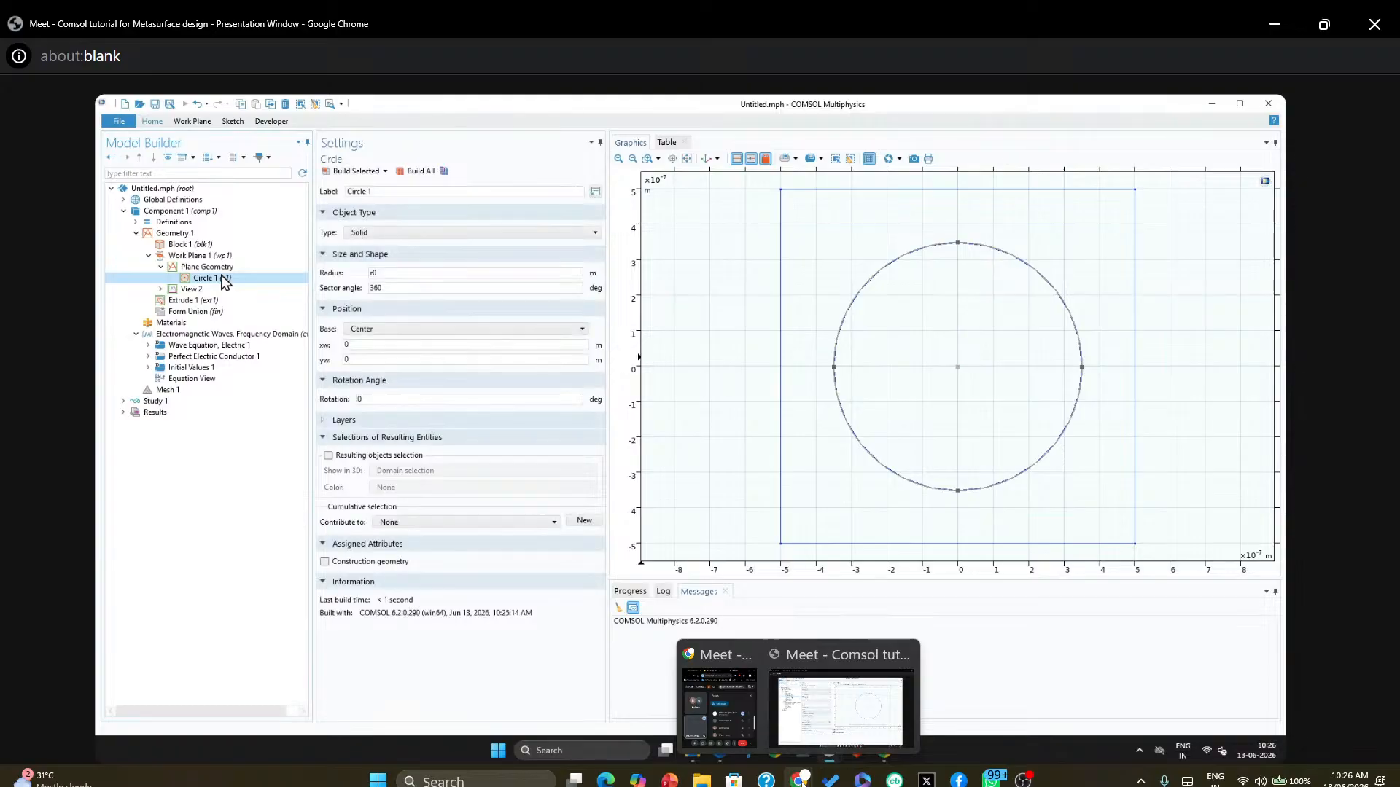
pyautogui.click(221, 269)
pyautogui.rightClick(221, 268)
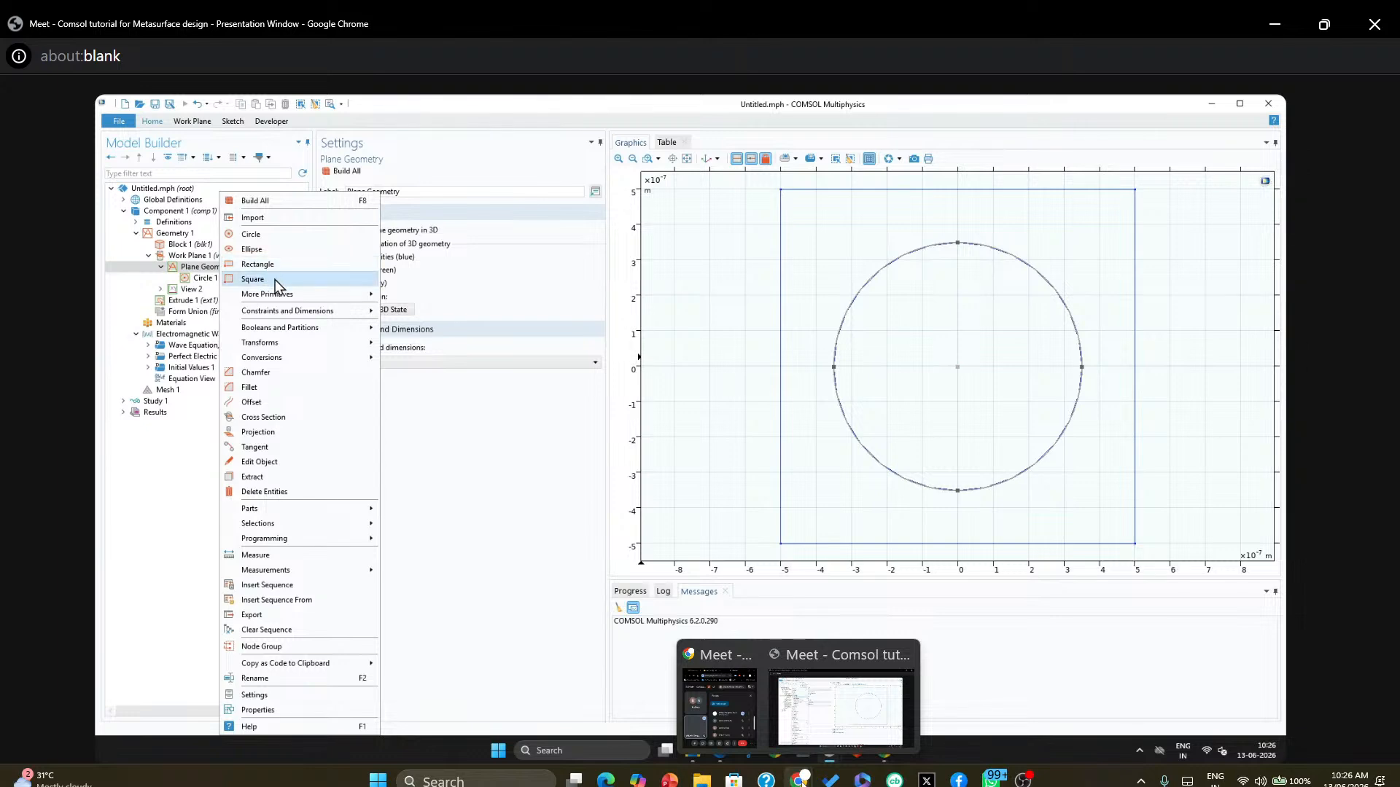
pyautogui.moveTo(282, 295)
pyautogui.click(195, 275)
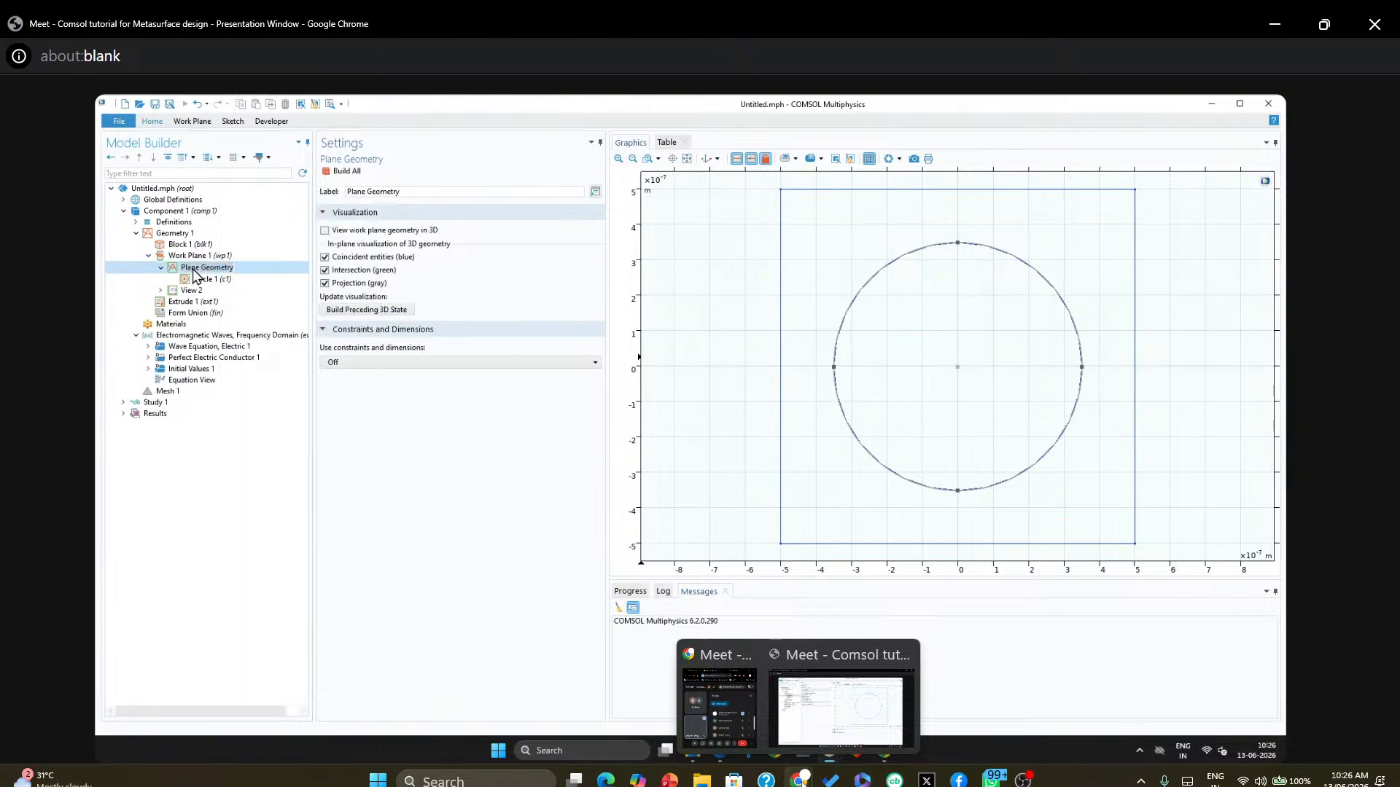
# Delete the circle from Work Plane 1's plane geometry
pyautogui.click(217, 279)
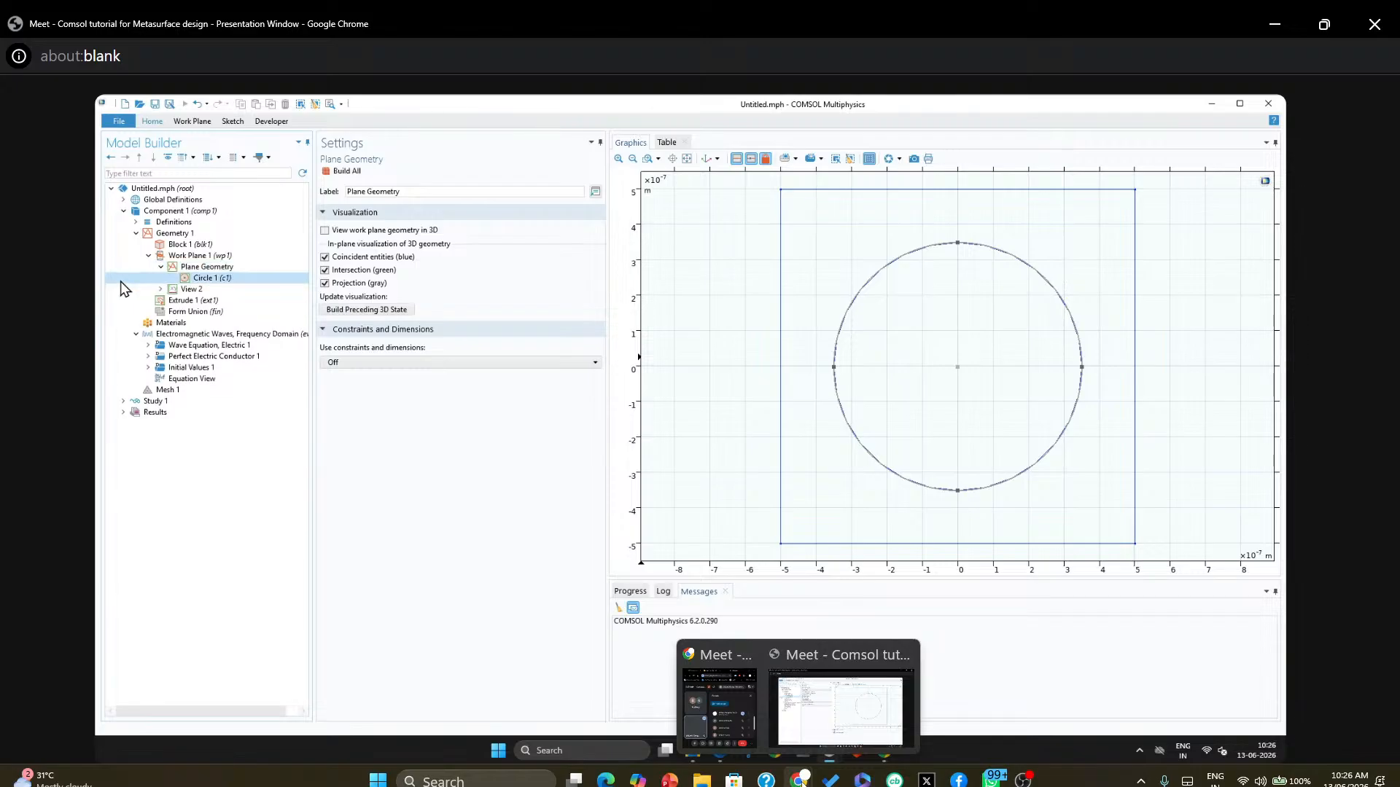
pyautogui.rightClick(220, 277)
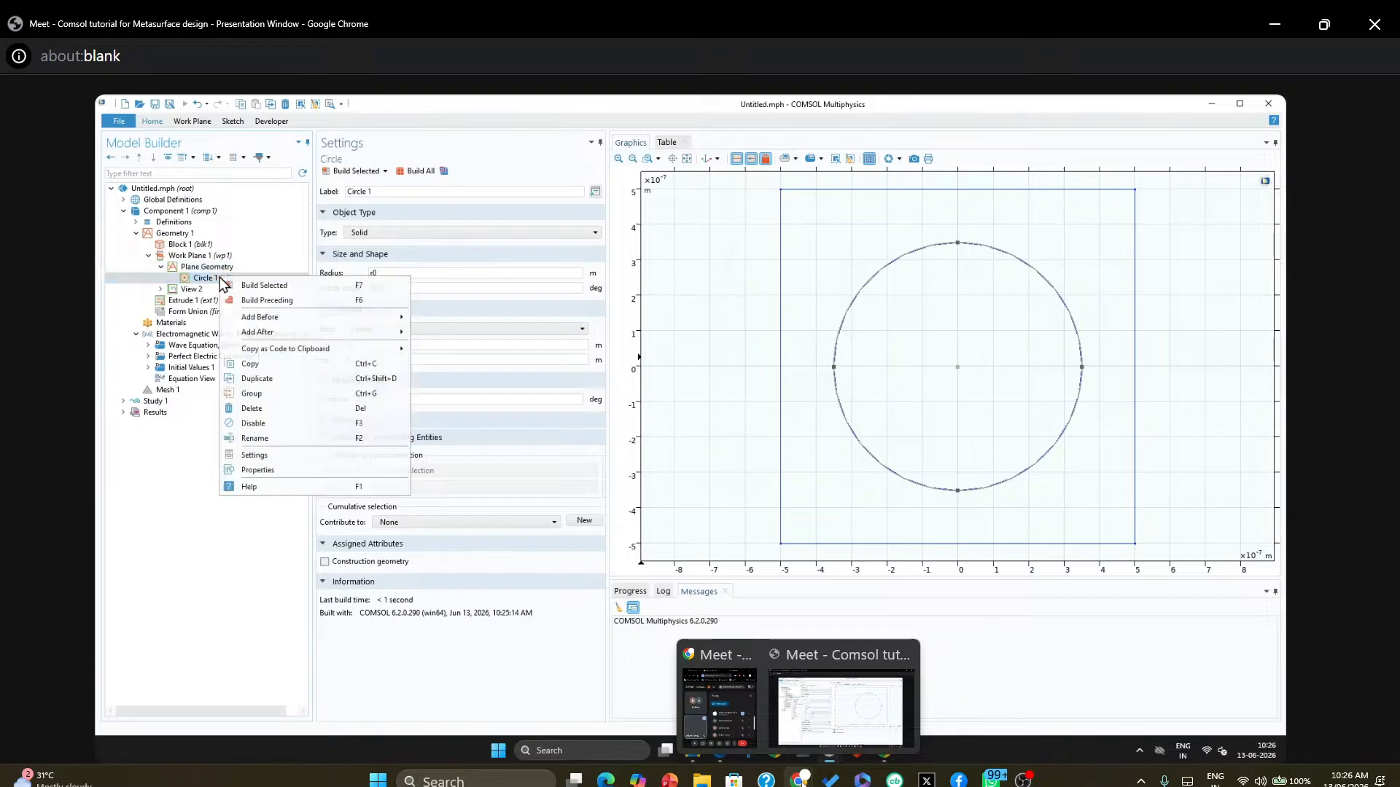
pyautogui.click(252, 408)
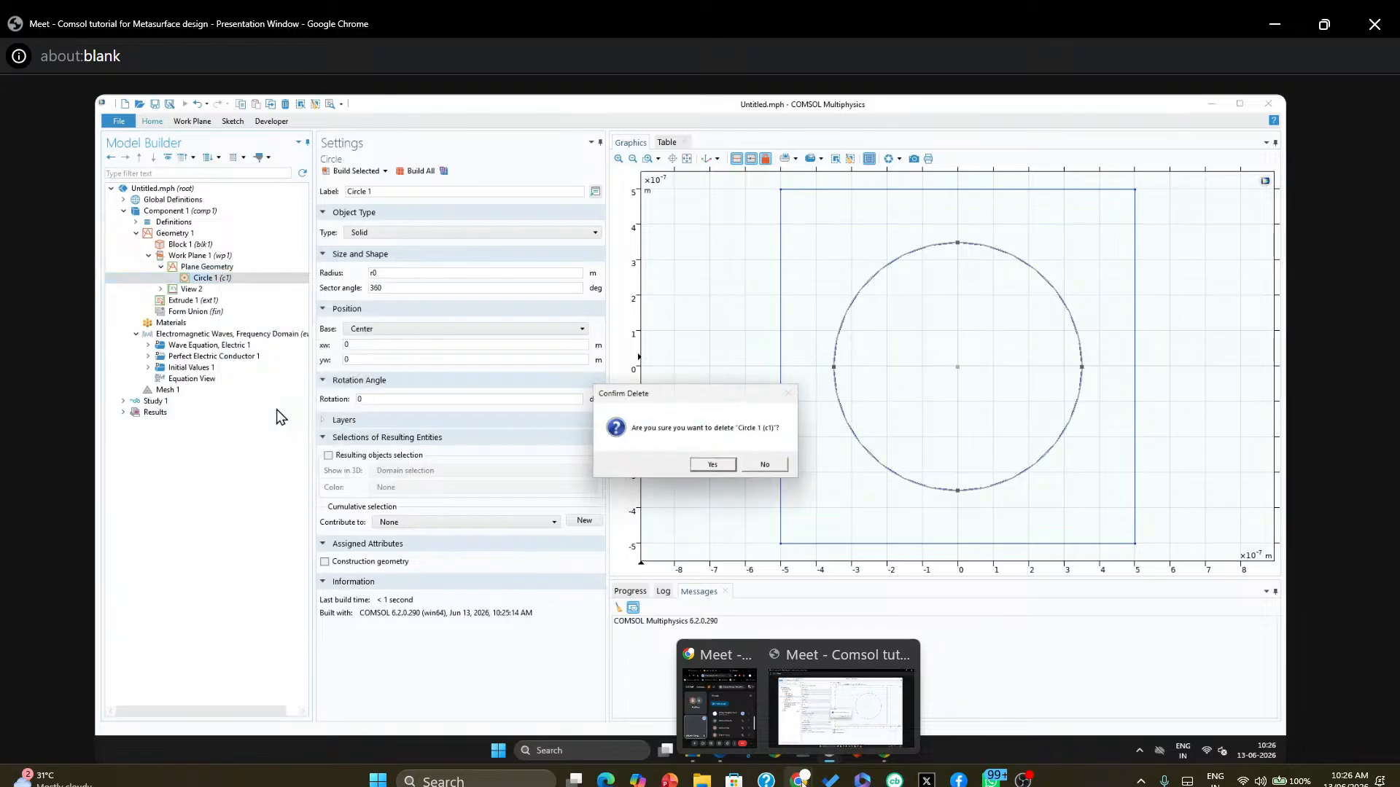
pyautogui.click(718, 463)
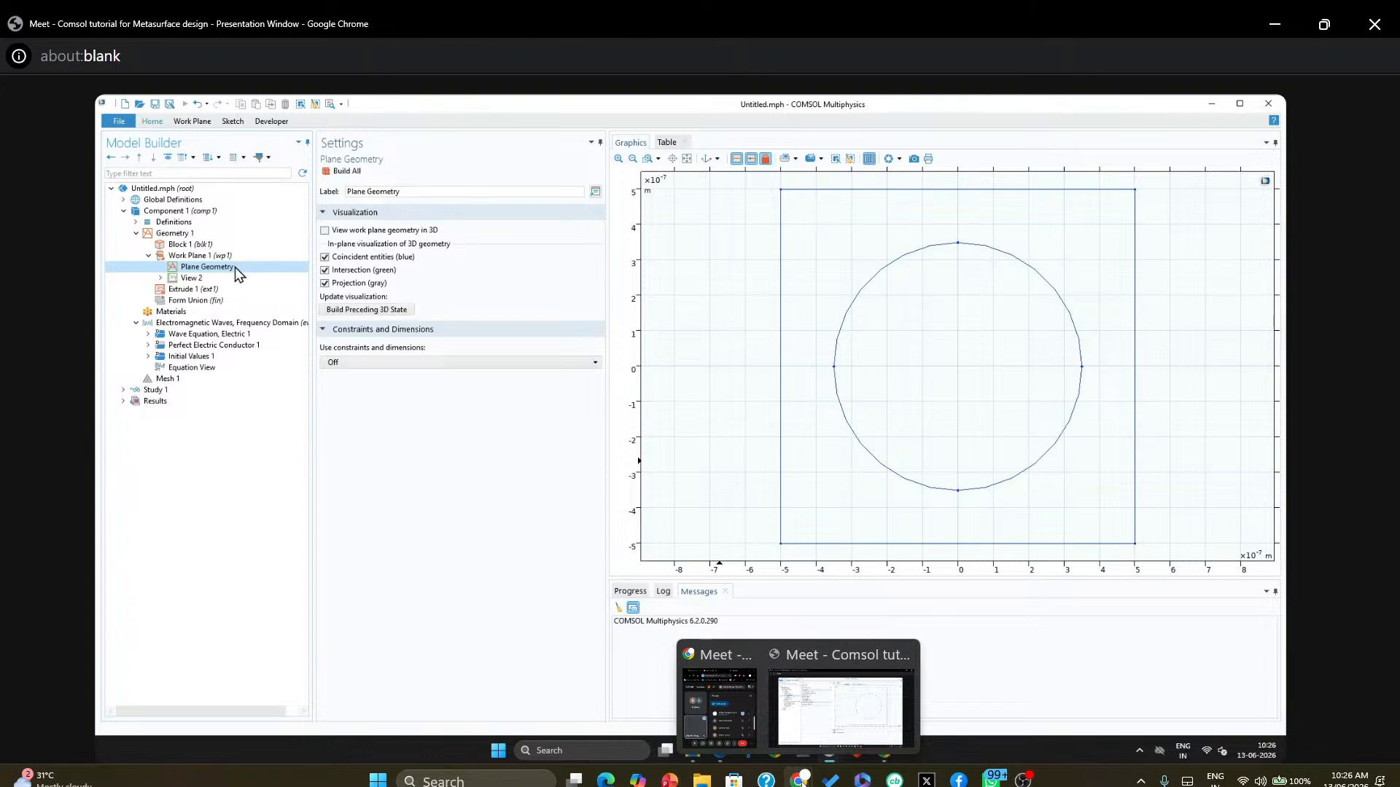
# Add a rectangle with width P and height P to Work Plane 1's plane geometry and build it
pyautogui.rightClick(207, 270)
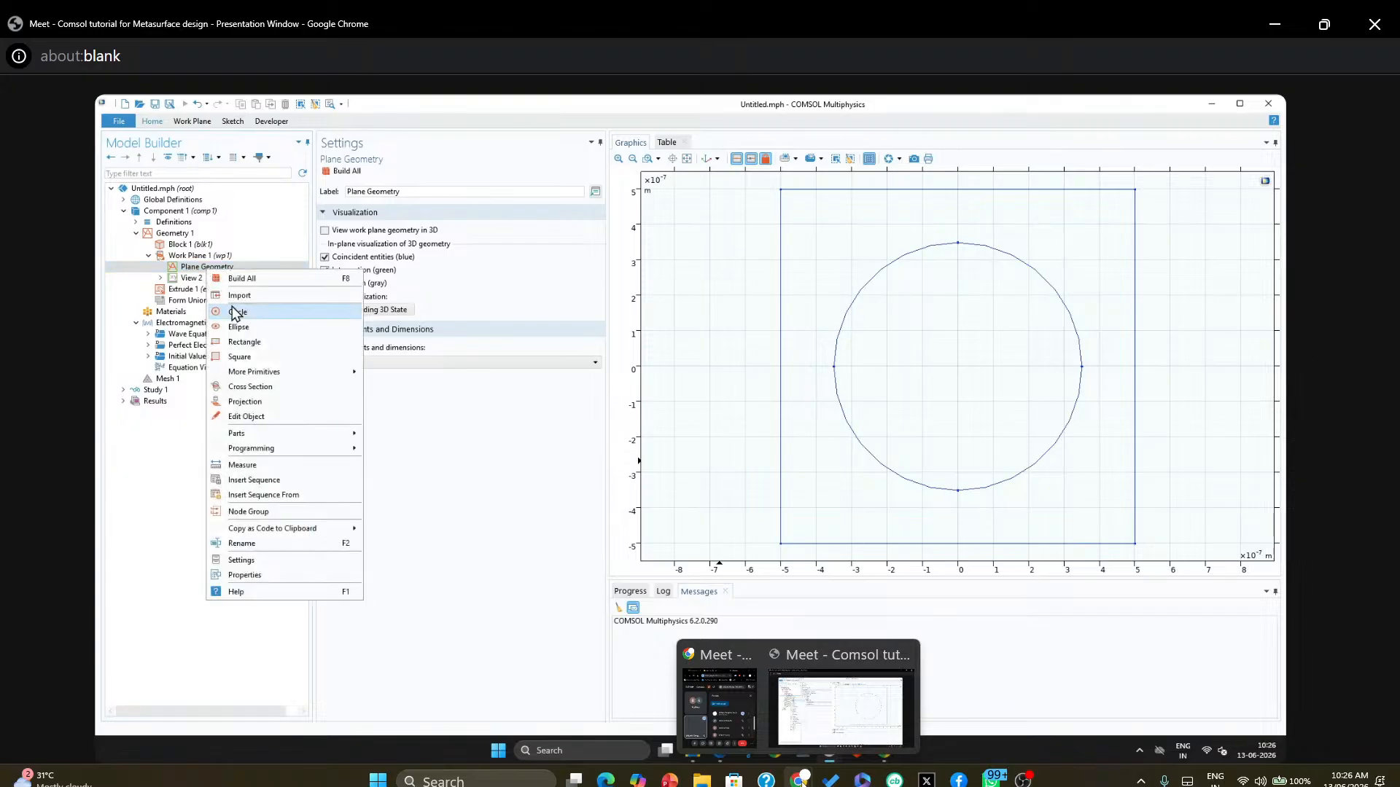
pyautogui.click(244, 343)
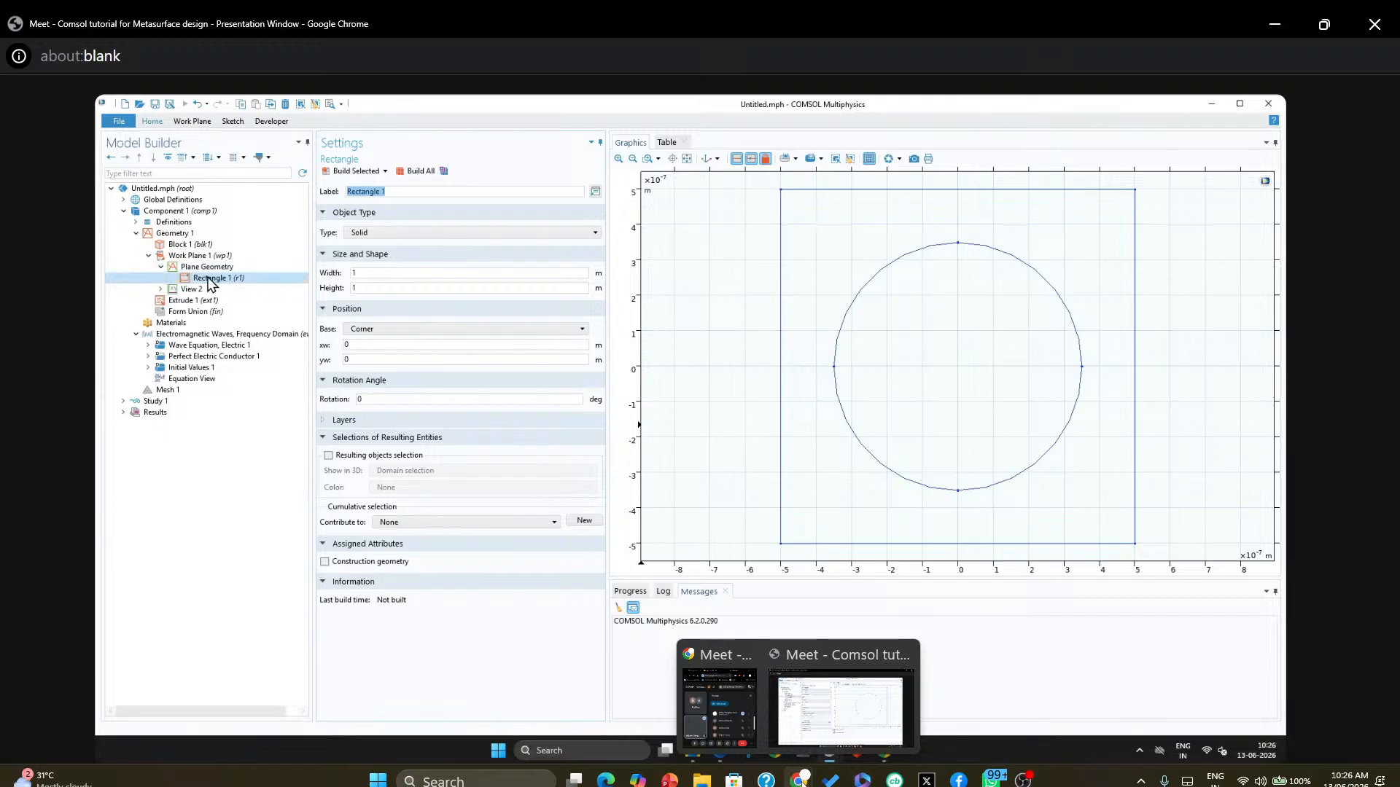
pyautogui.click(363, 275)
pyautogui.press('BackSpace')
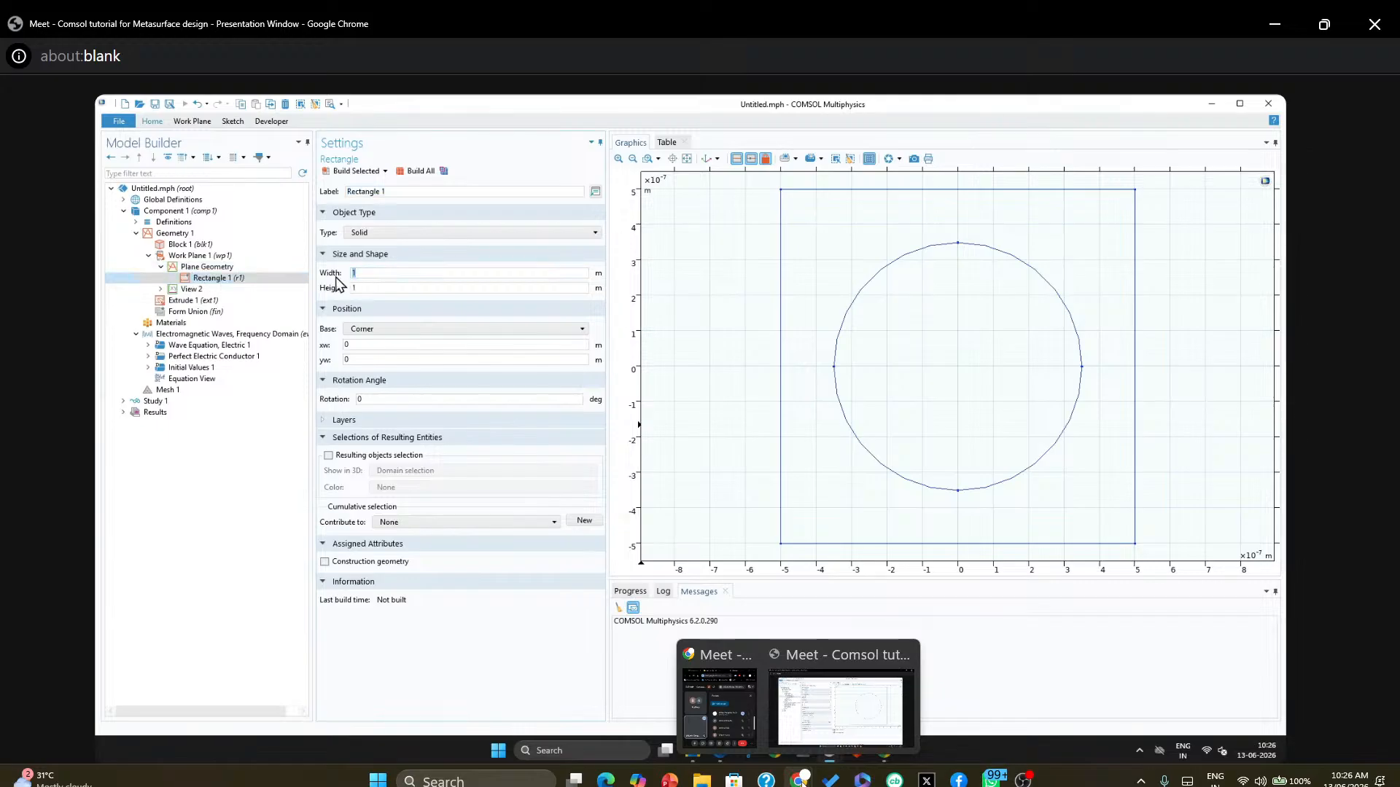
pyautogui.write('P')
pyautogui.press('Tab')
pyautogui.write('P')
pyautogui.click(343, 174)
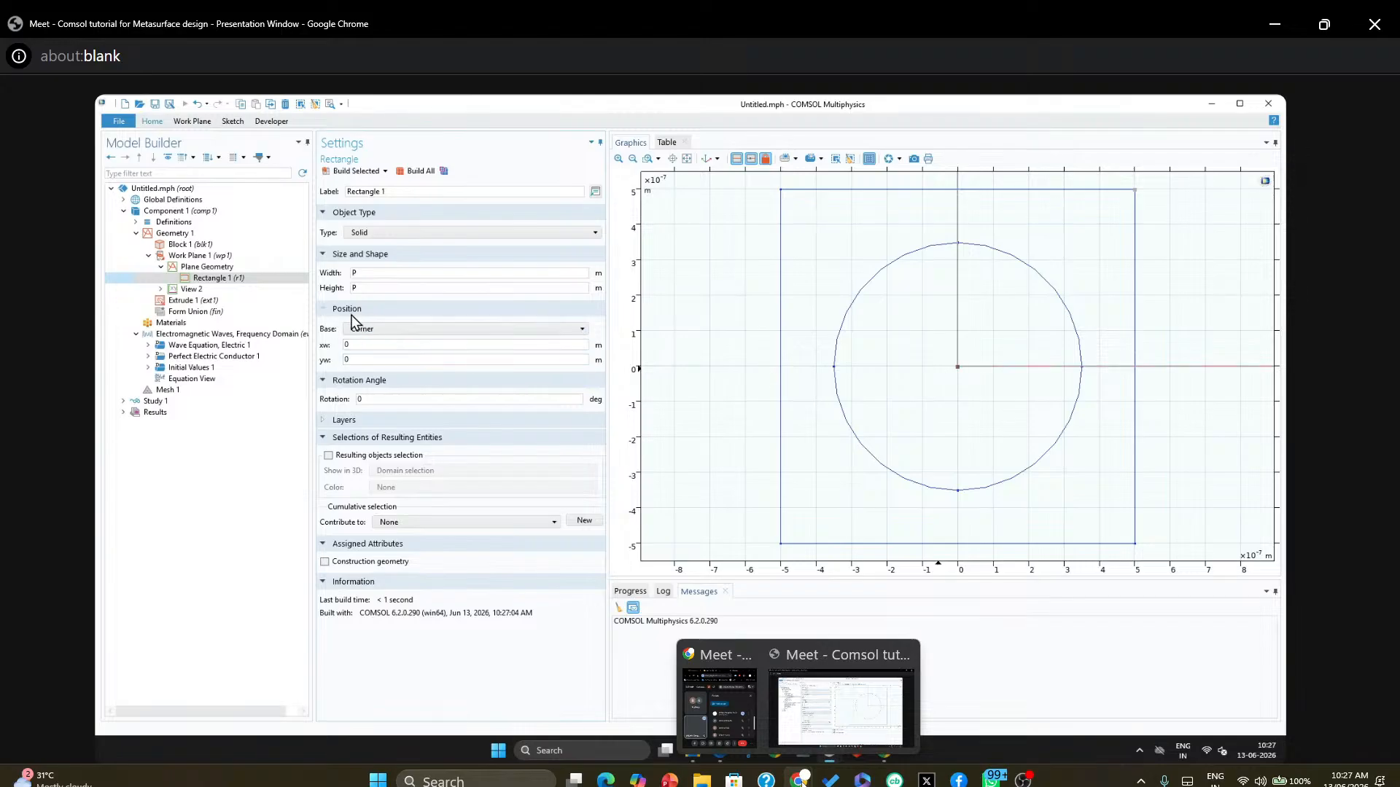
# Change the rectangle's position base to Center and rebuild it
pyautogui.click(382, 329)
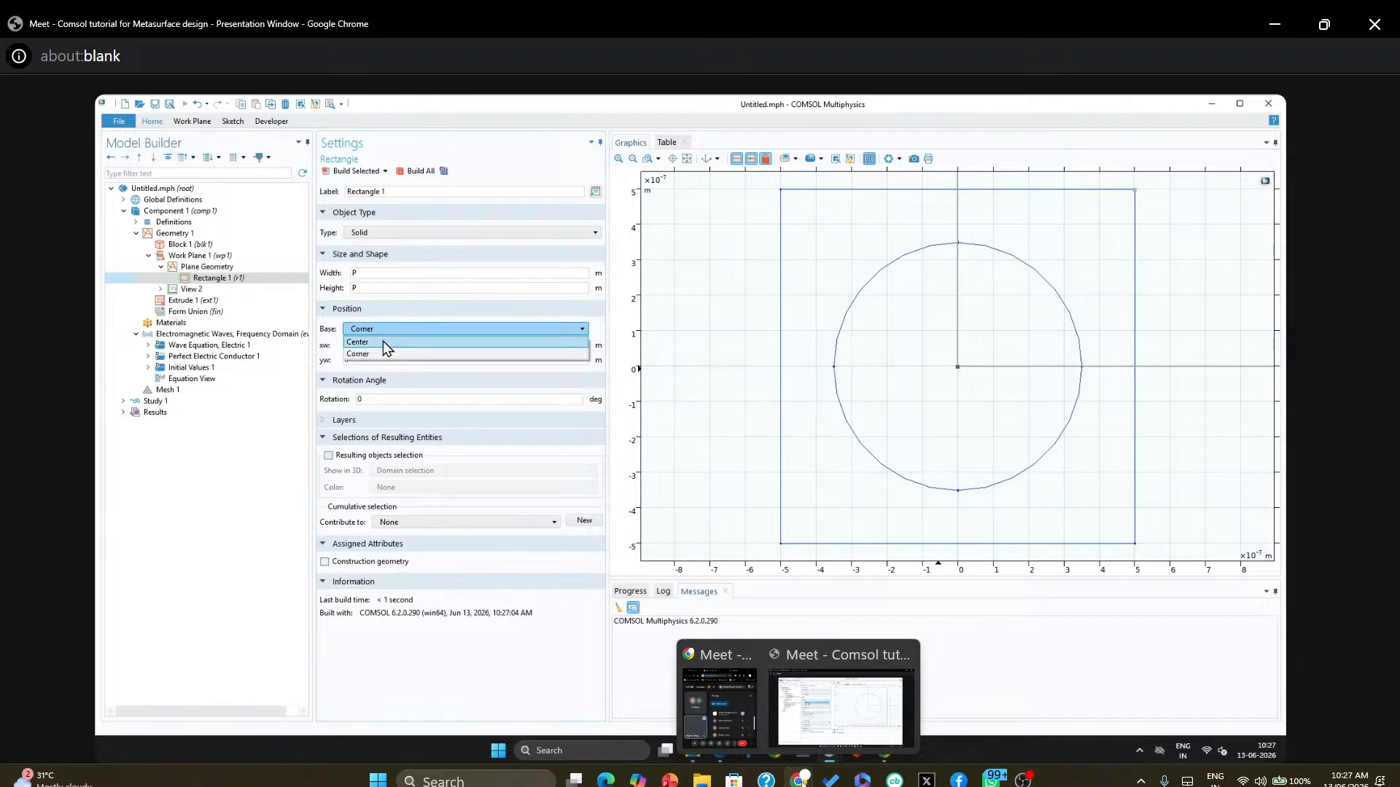
pyautogui.click(383, 341)
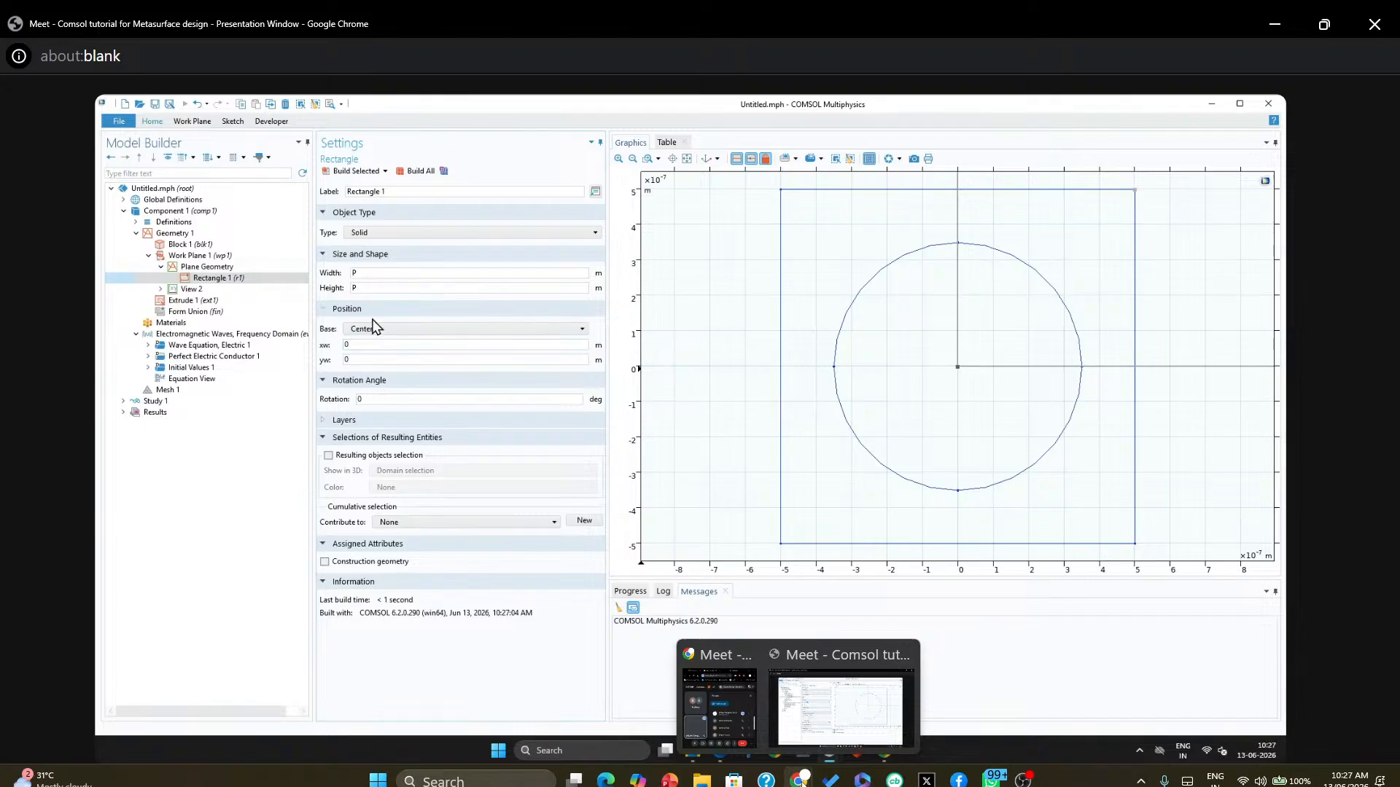
pyautogui.click(357, 172)
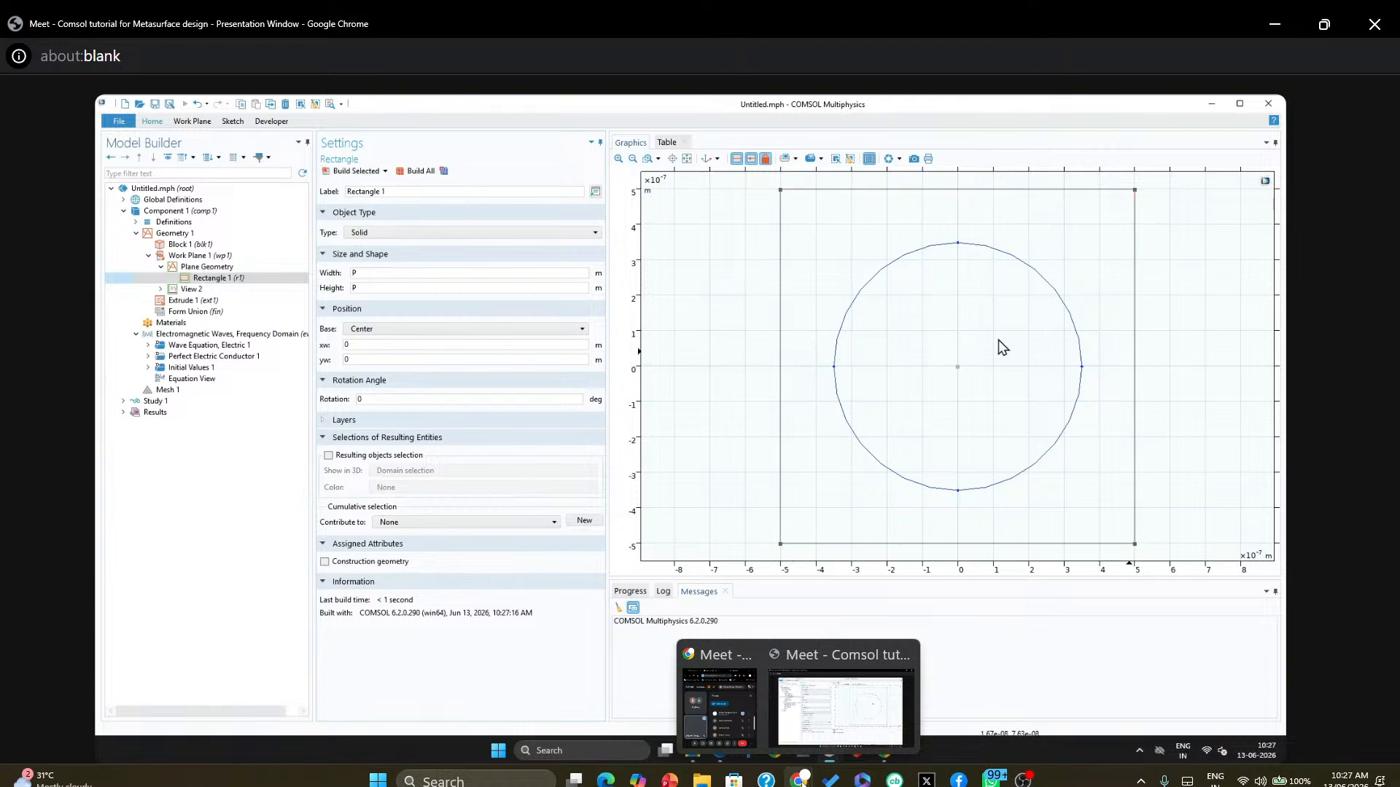
# Add a parametric curve to the plane geometry with its parameter s ranging from -pi to pi
pyautogui.click(215, 267)
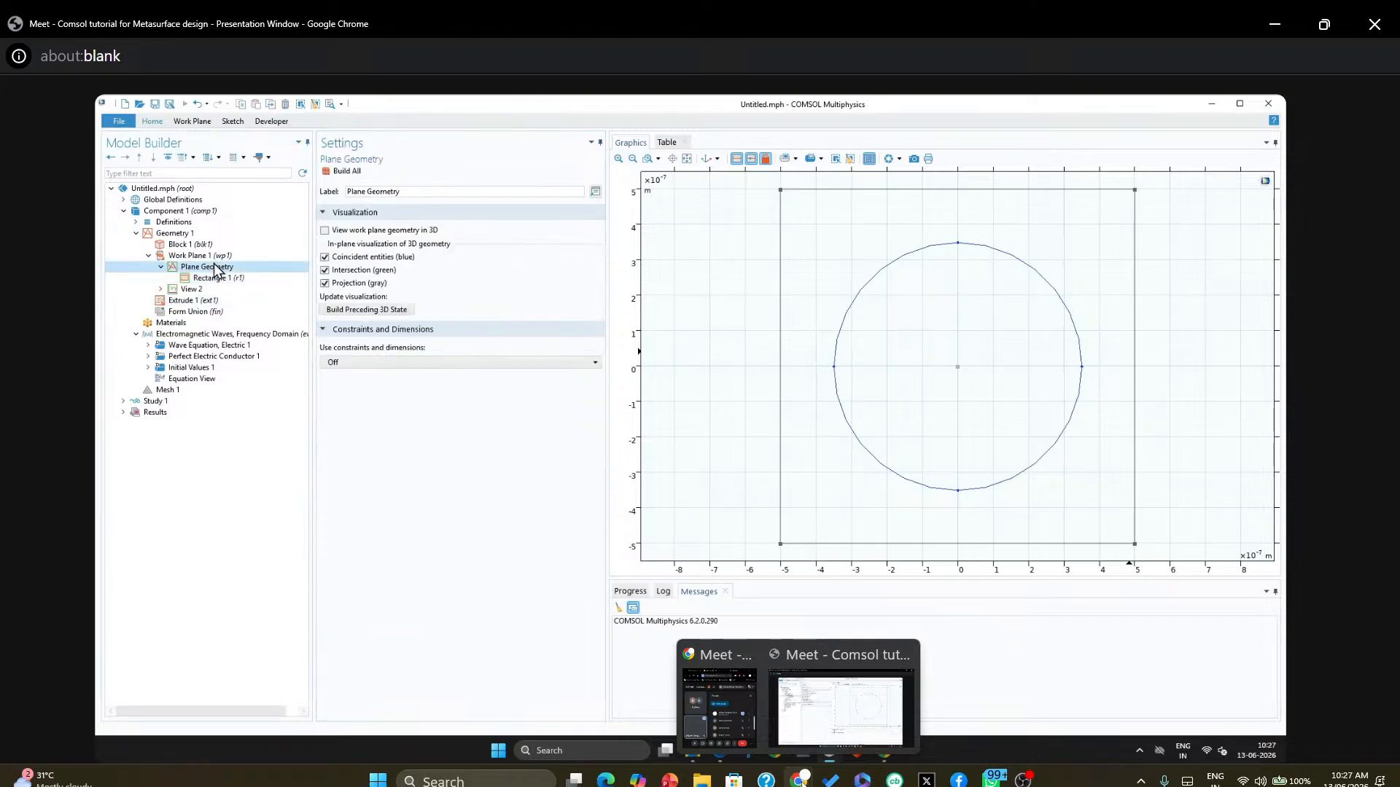
pyautogui.rightClick(216, 272)
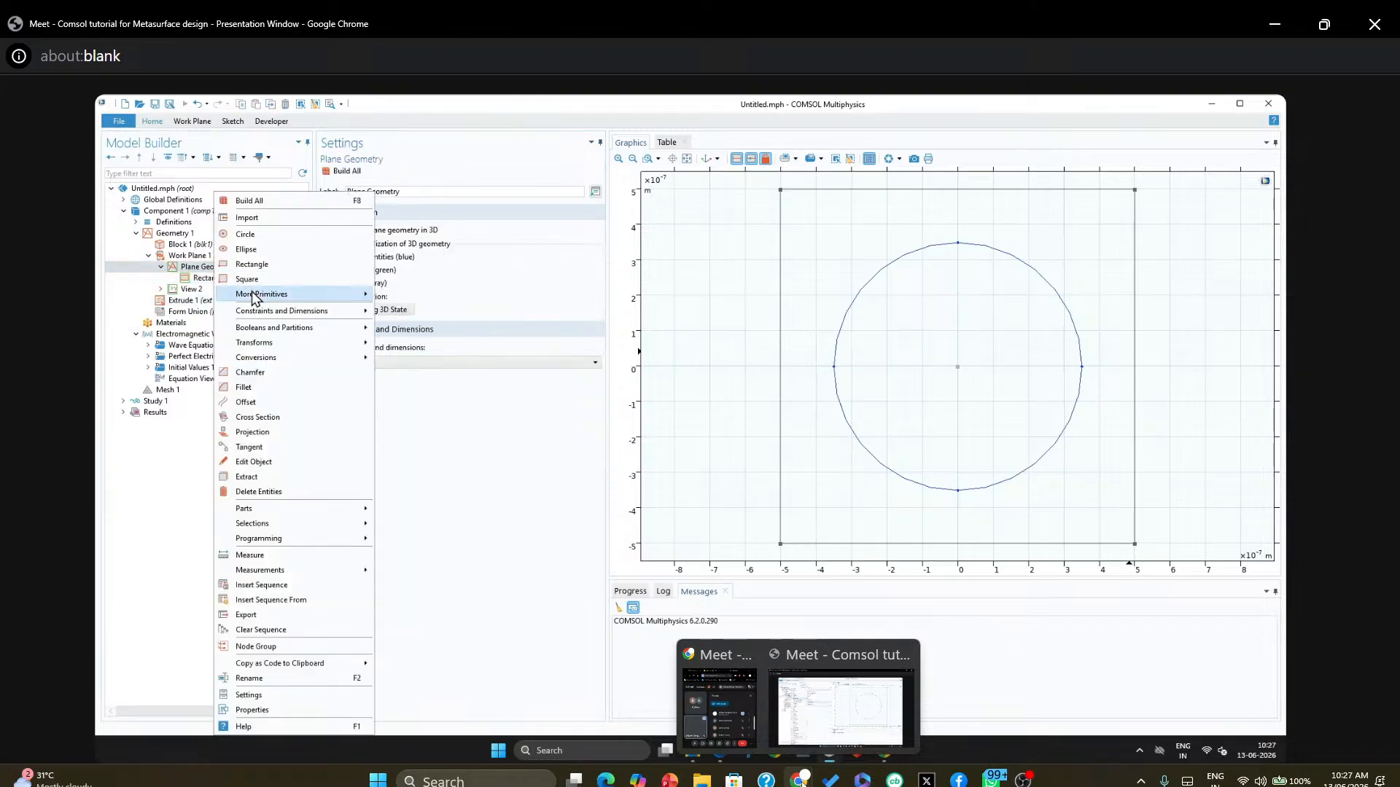
pyautogui.moveTo(277, 296)
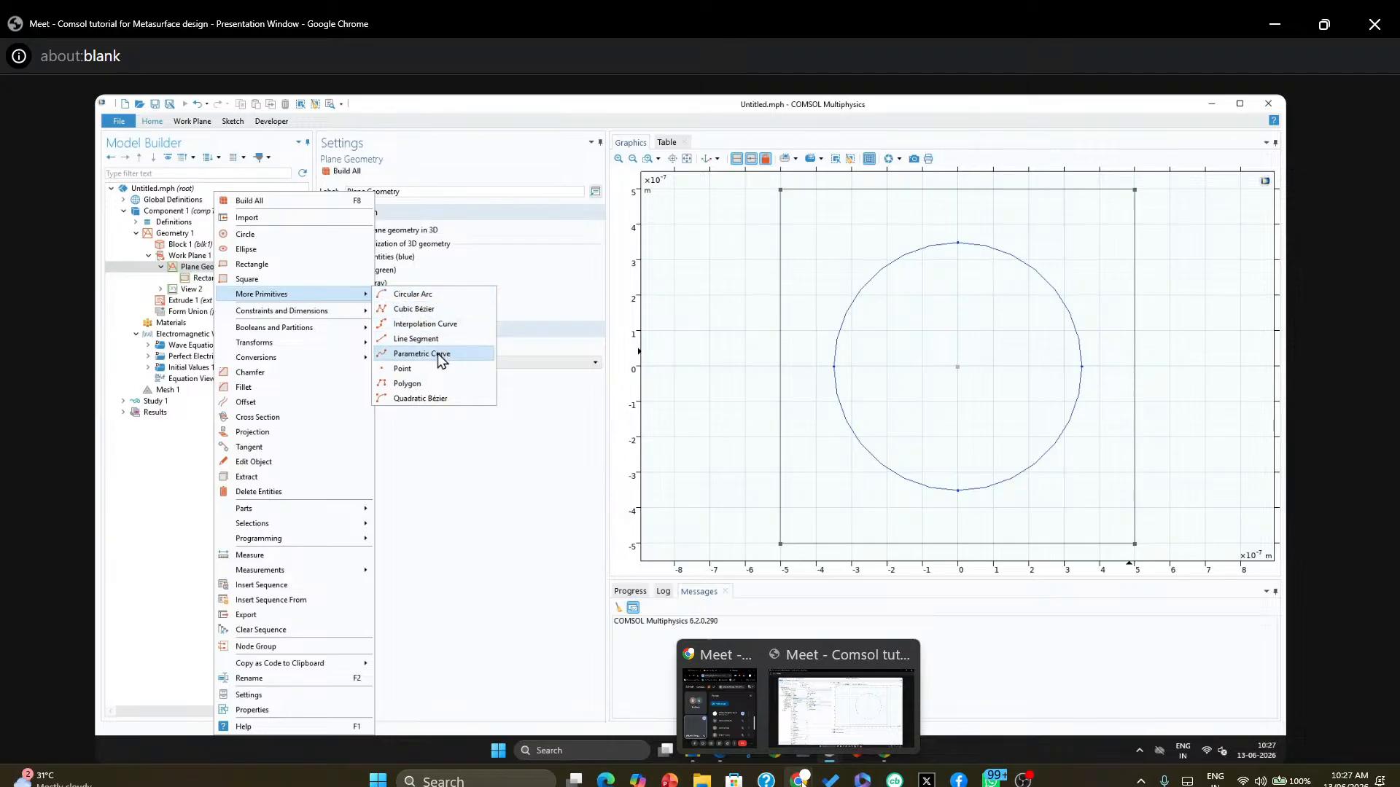
pyautogui.click(420, 354)
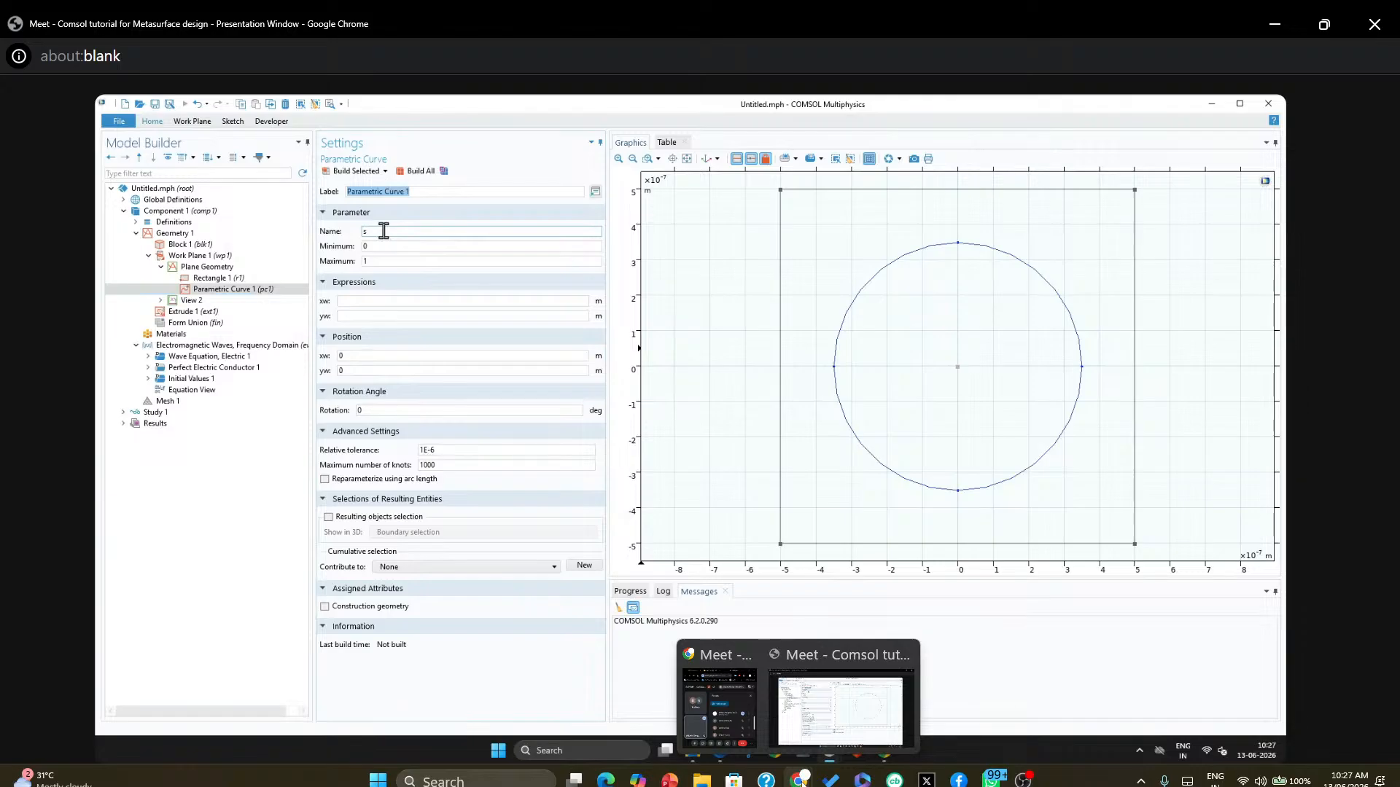
pyautogui.moveTo(385, 249); pyautogui.dragTo(325, 248)
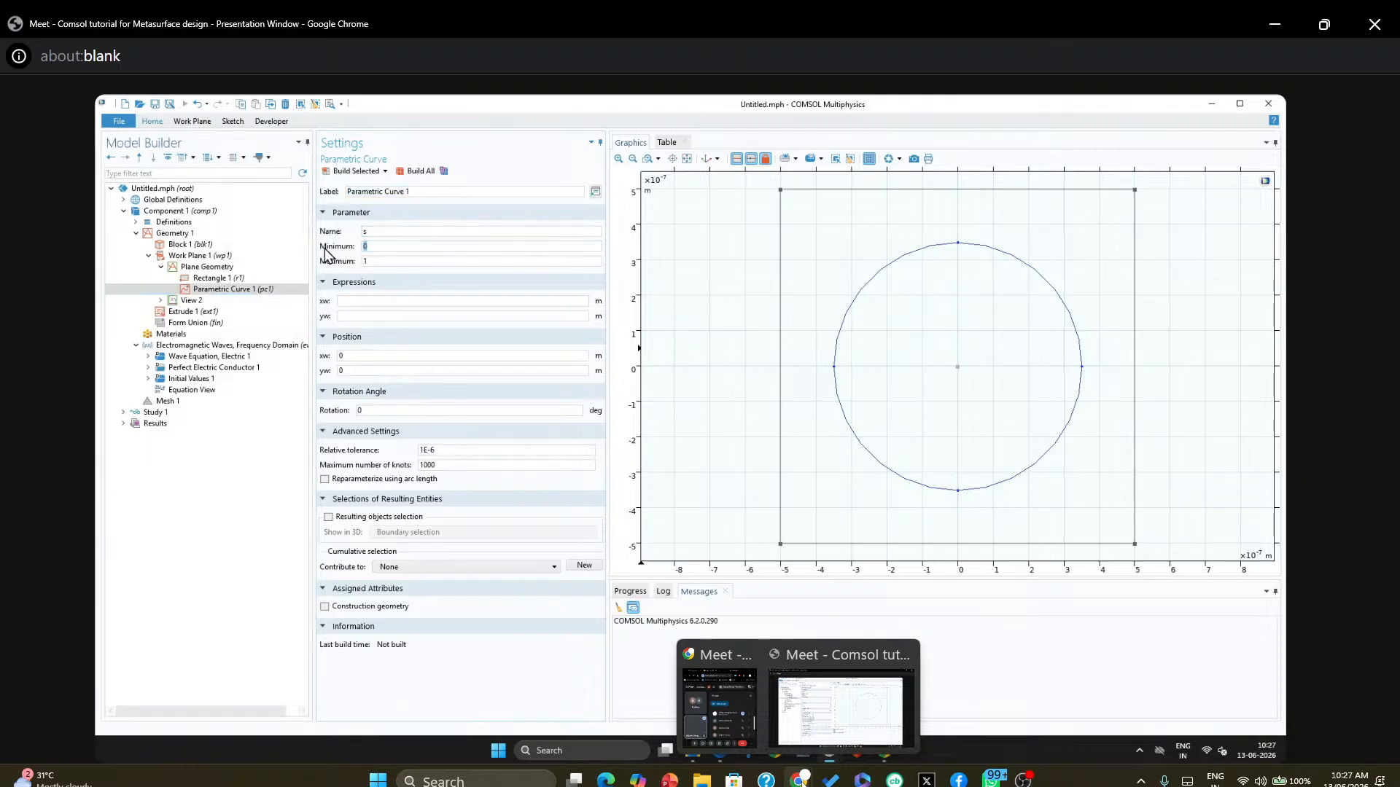
pyautogui.write('-pi')
pyautogui.click(381, 264)
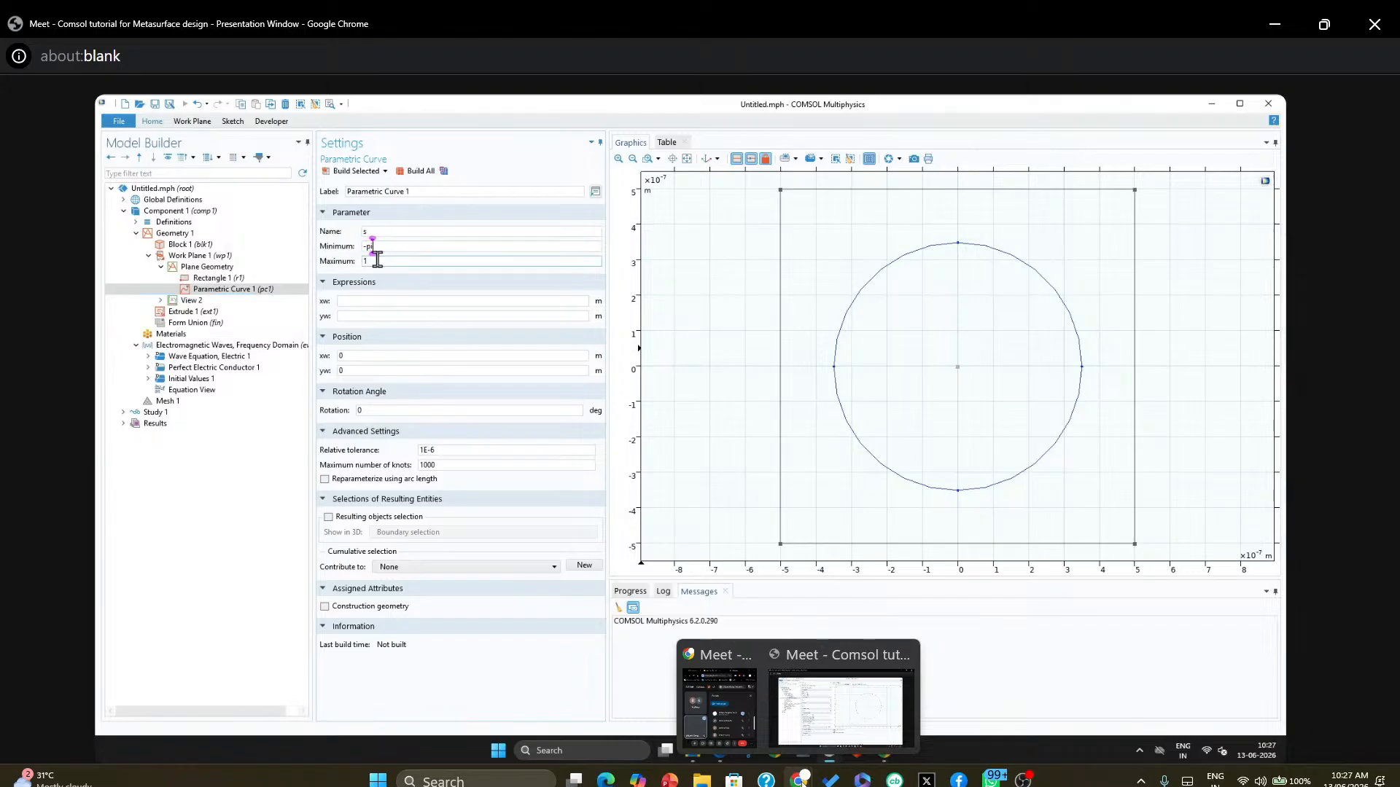
pyautogui.moveTo(382, 264); pyautogui.dragTo(348, 274)
pyautogui.write('pi')
# Set the parametric curve's xw expression to (r0+rd*cos(4*s))*cos(s)
pyautogui.click(369, 301)
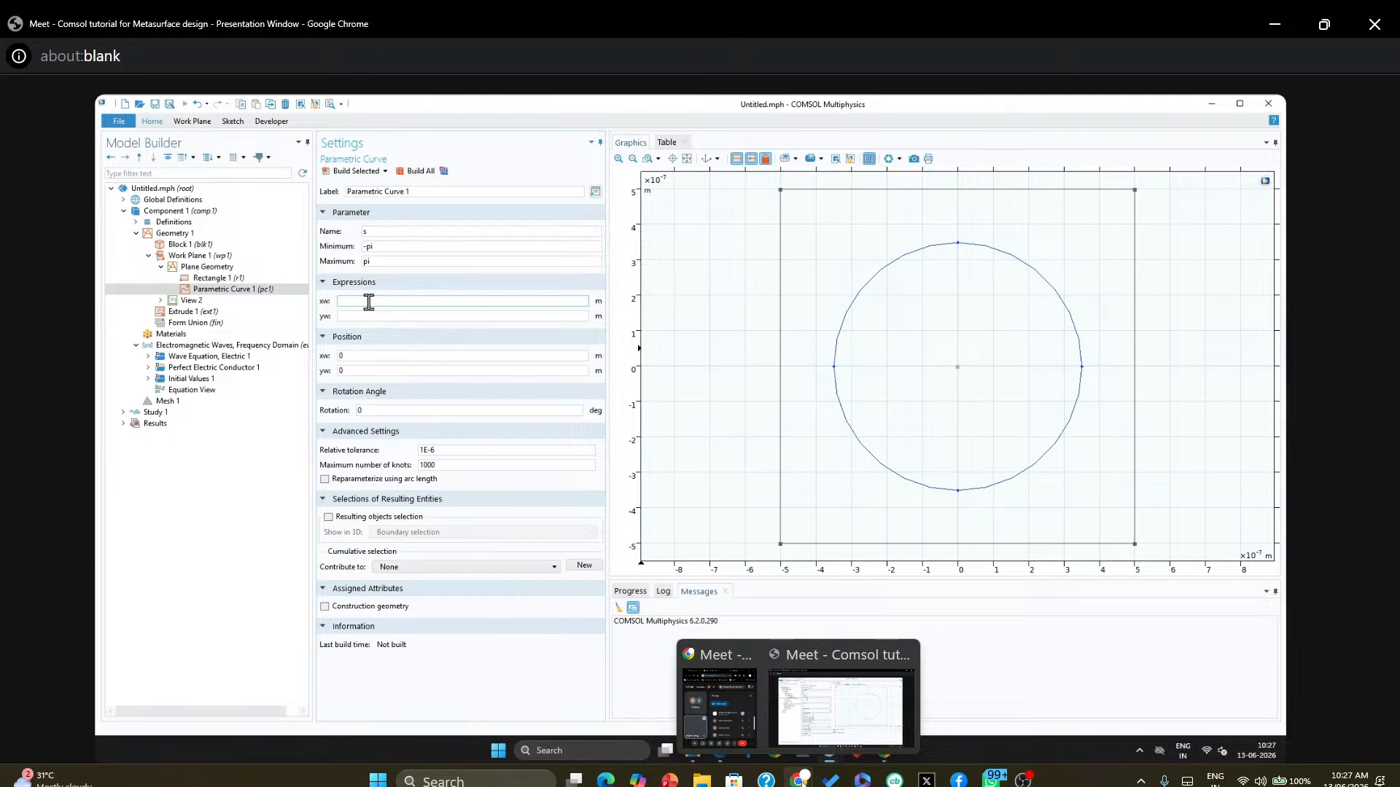
pyautogui.write('r0+rd*cos(4*s))')
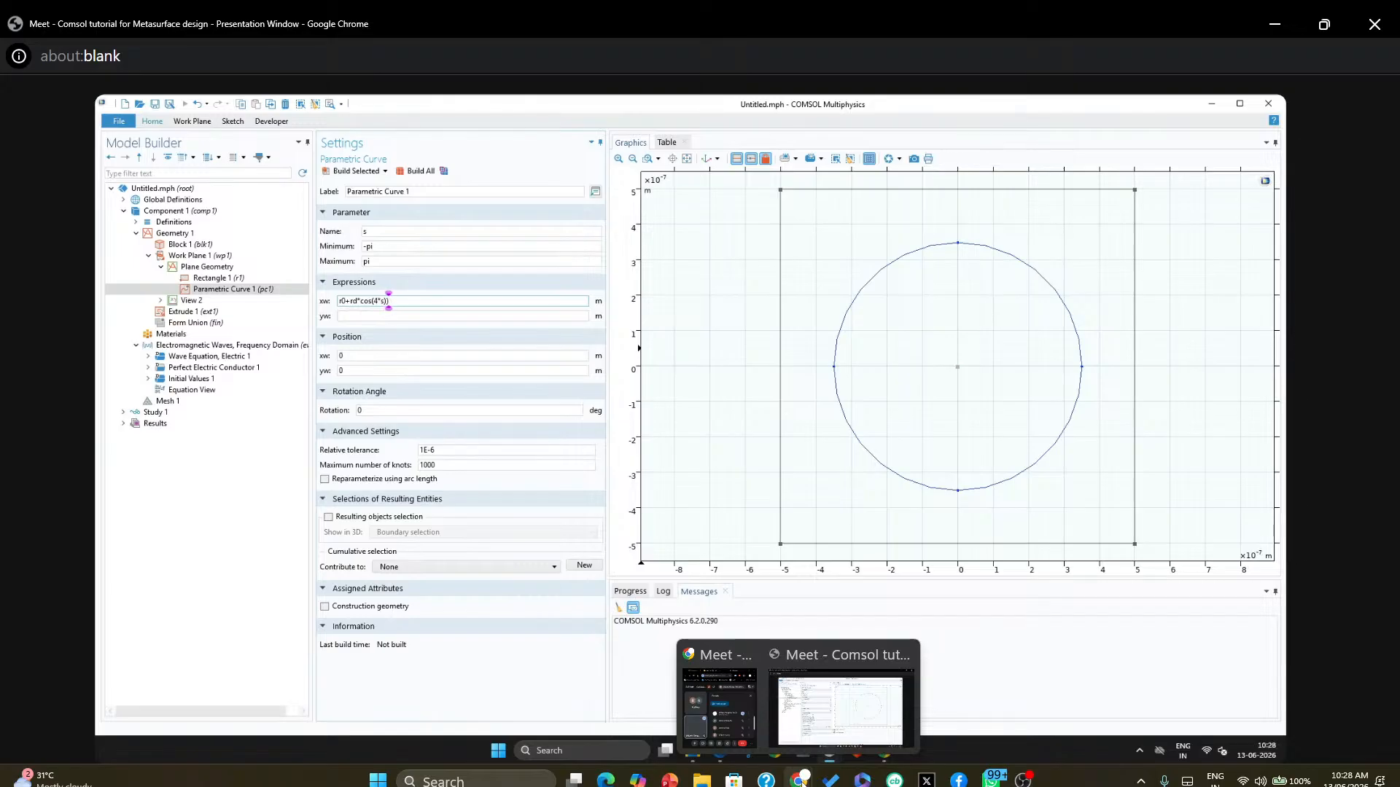
pyautogui.click(341, 302)
pyautogui.write('(4*s))*')
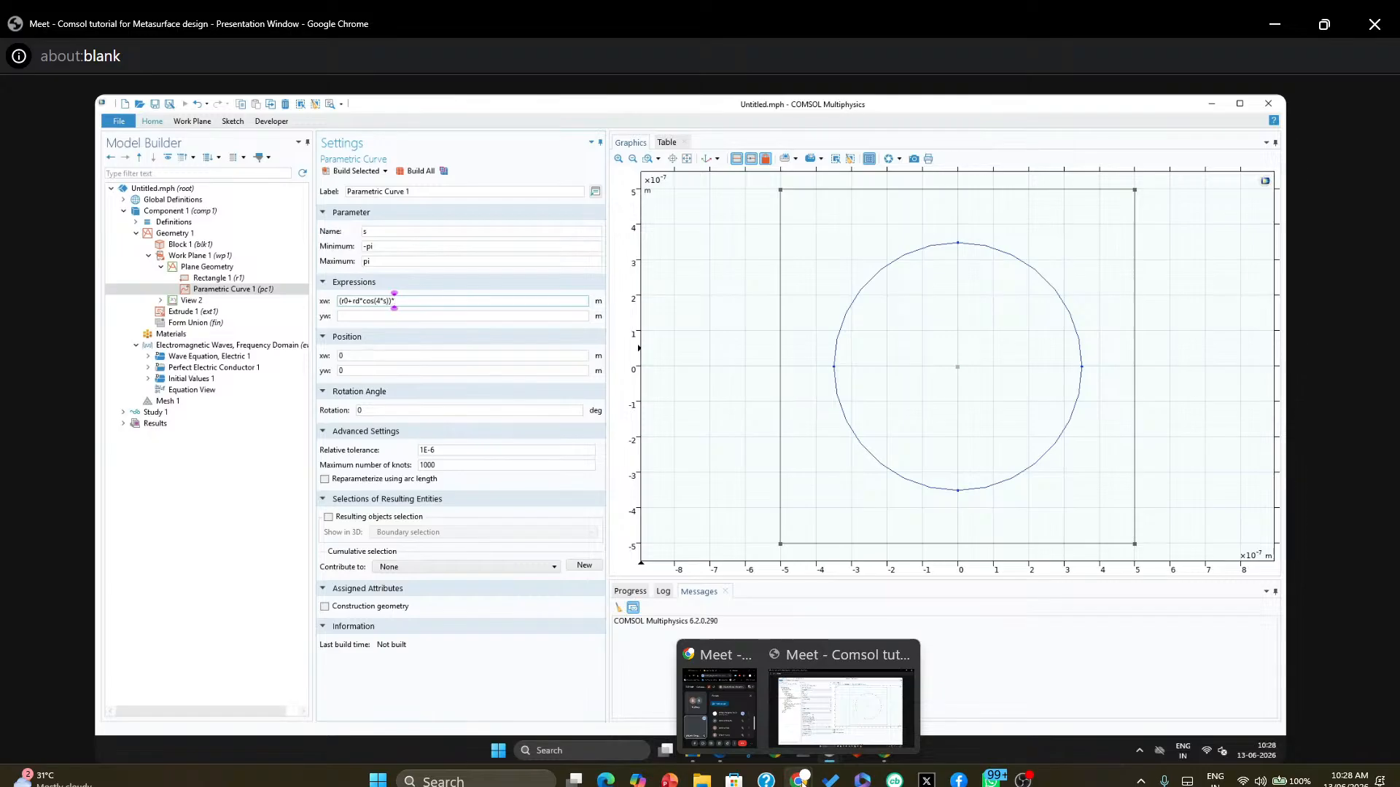
pyautogui.write('cos(s)')
# Set the parametric curve's yw expression to (r0+rd*cos(4*s))*sin(s) and build the curve
pyautogui.moveTo(450, 300); pyautogui.dragTo(327, 310)
pyautogui.hotkey('ctrl', 'c')
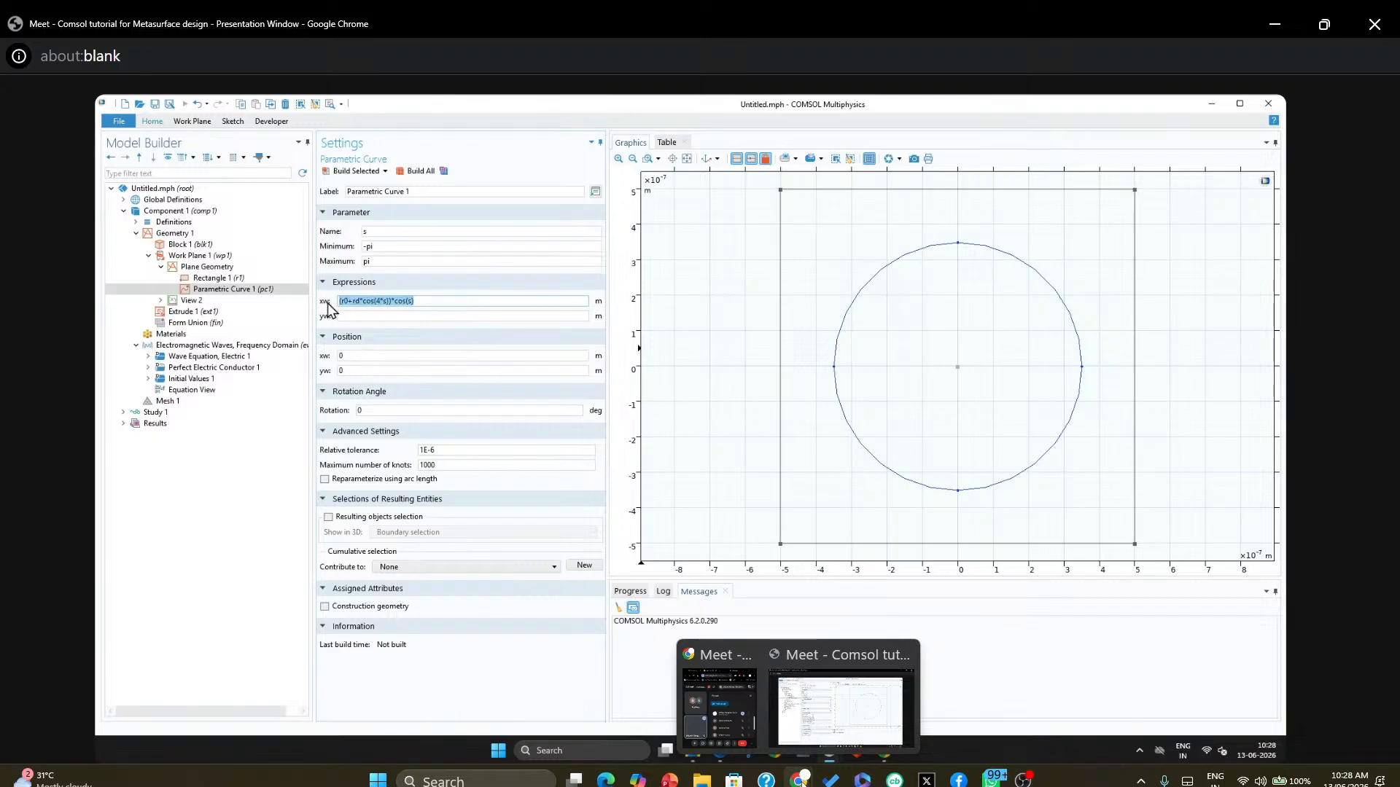
pyautogui.click(357, 316)
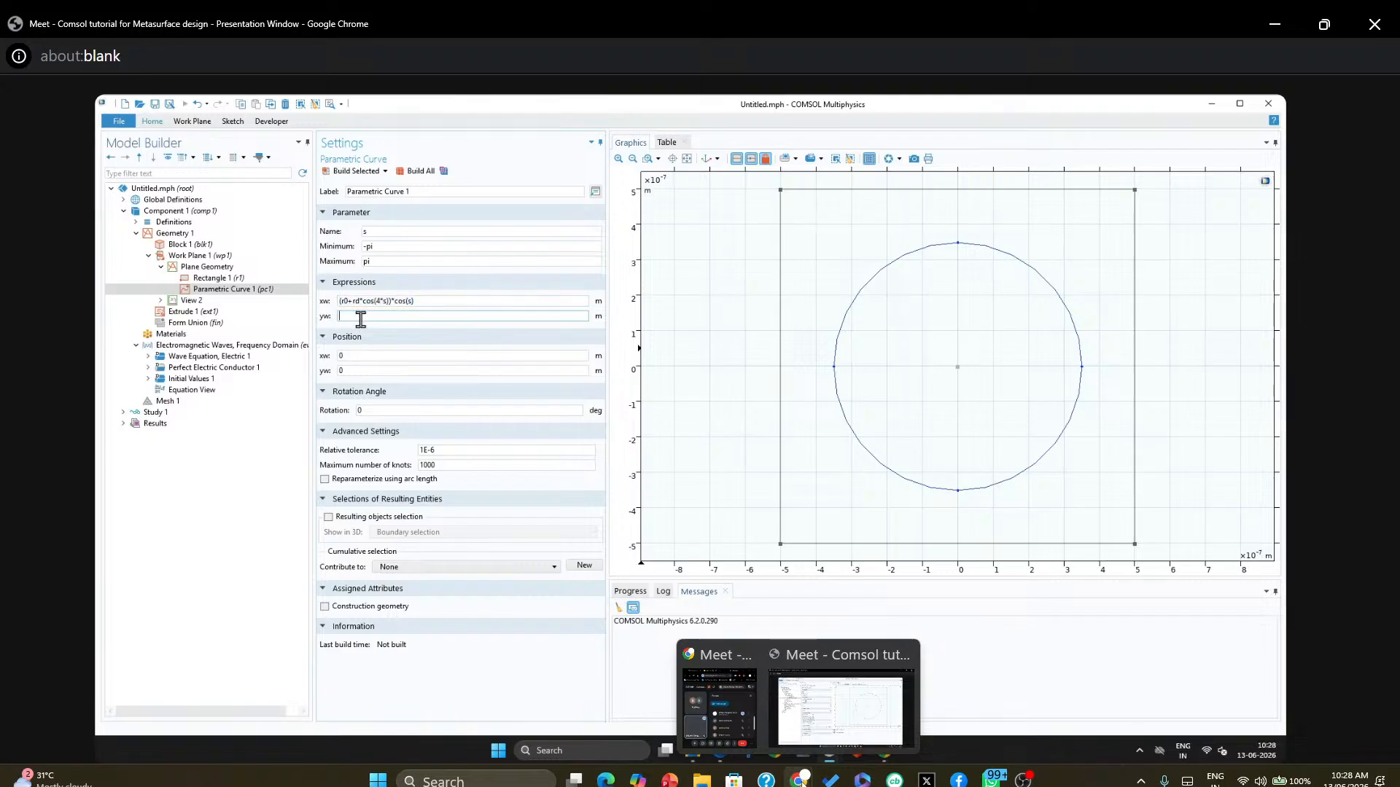
pyautogui.hotkey('ctrl', 'v')
pyautogui.moveTo(407, 317); pyautogui.dragTo(396, 317)
pyautogui.write('sin(')
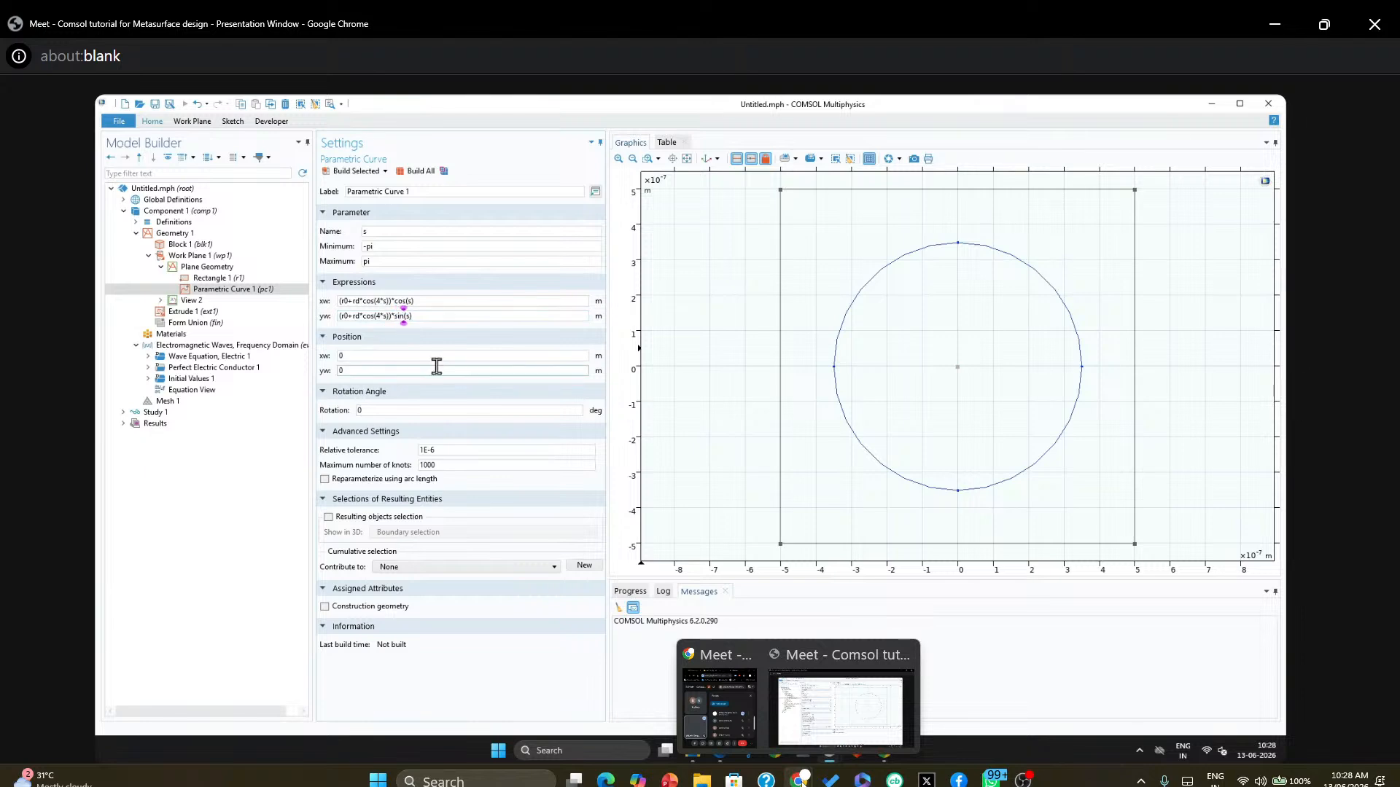
pyautogui.write('s')
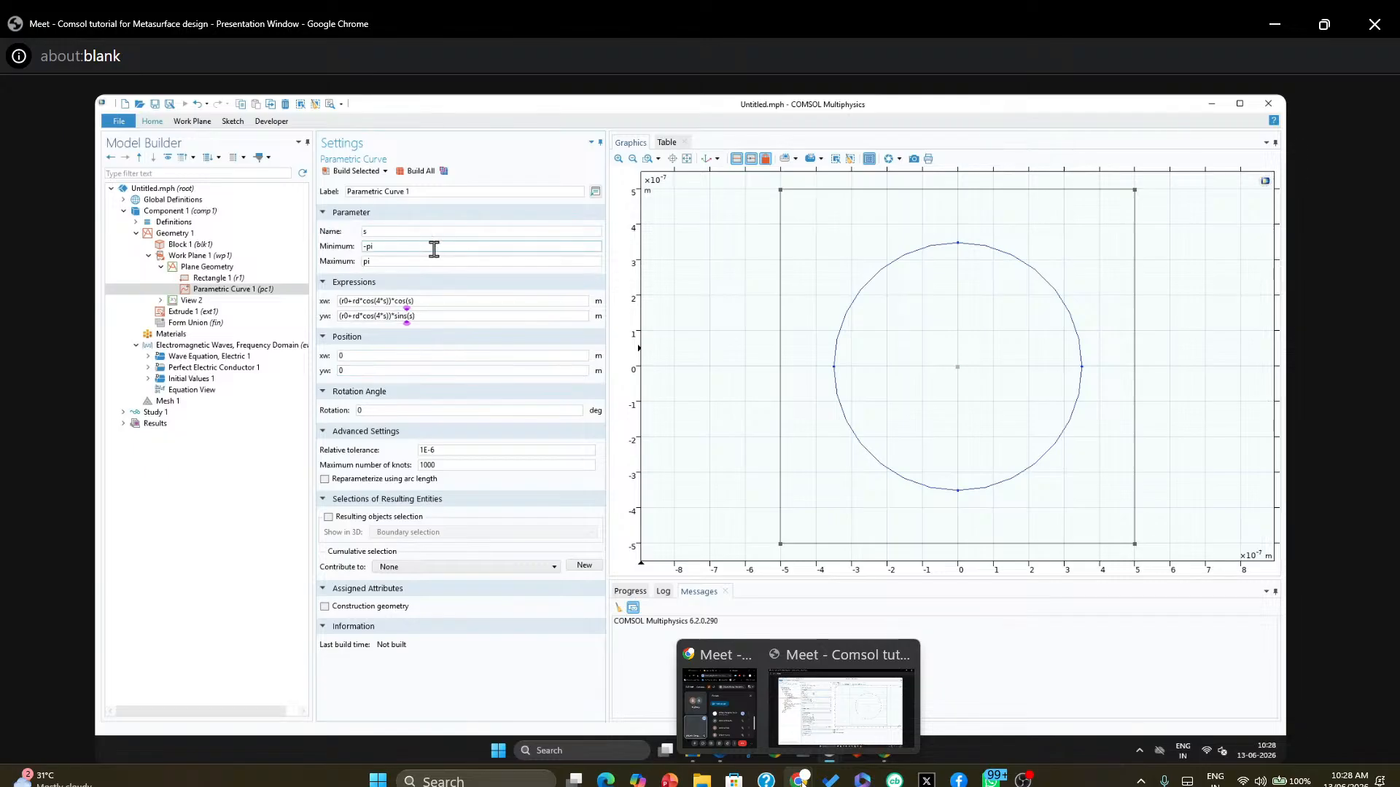
pyautogui.press('BackSpace')
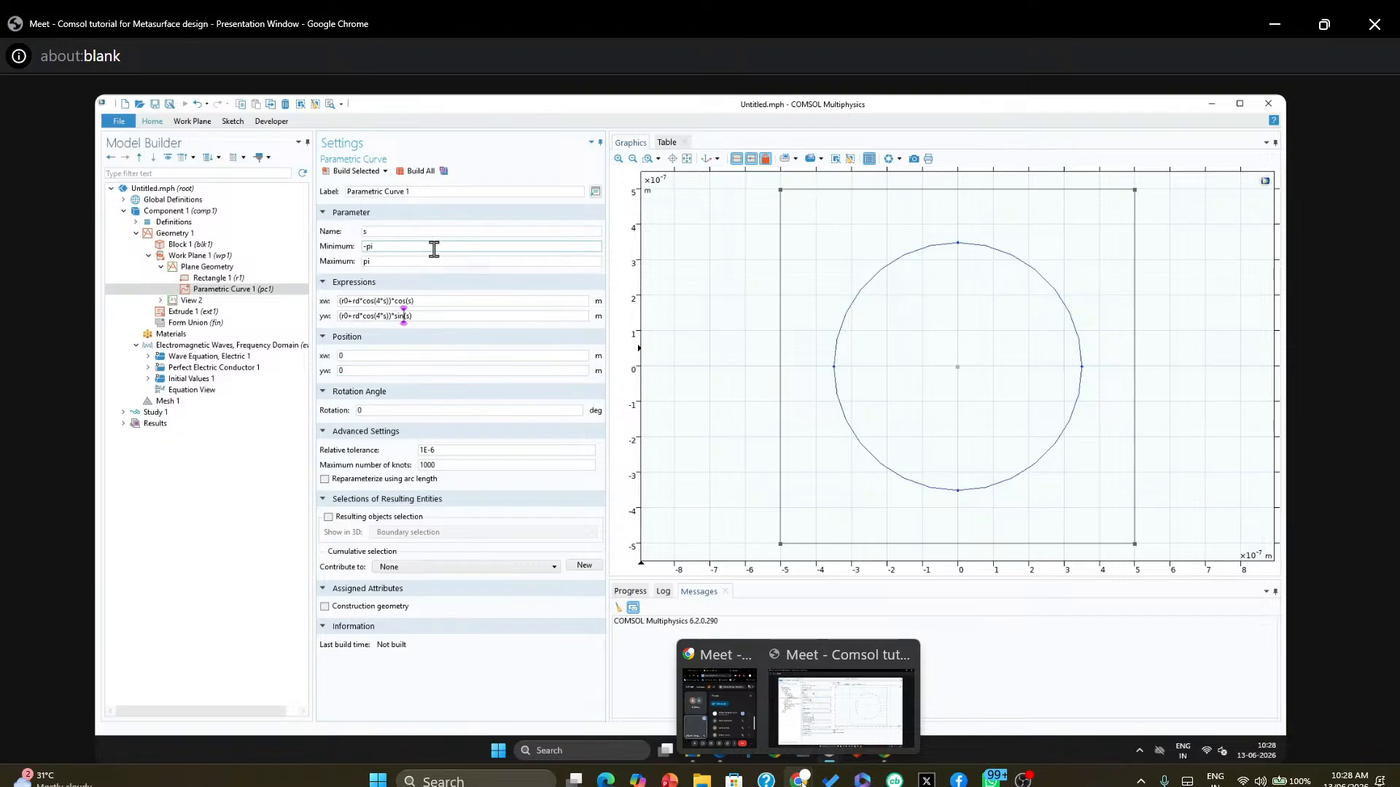
pyautogui.click(360, 171)
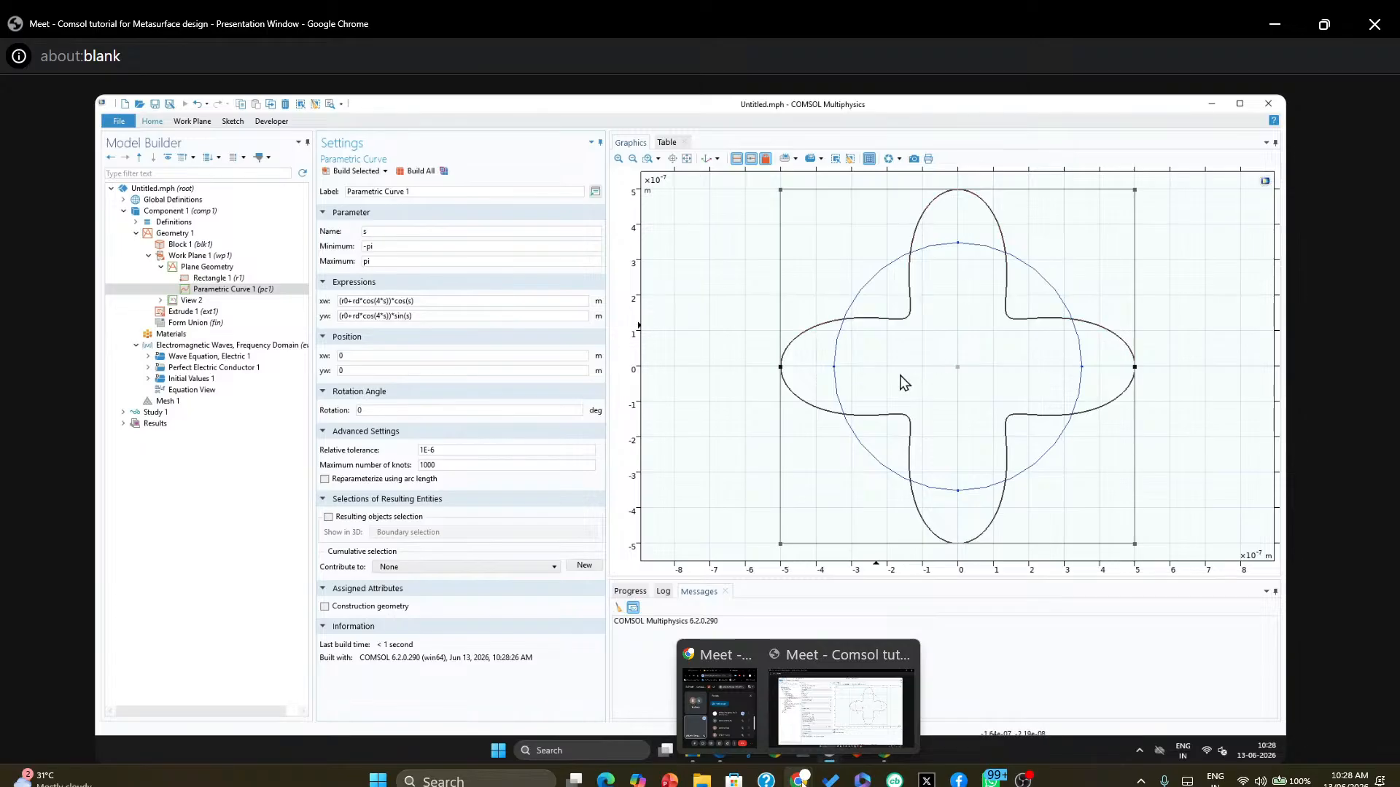
# Add a Convert to Solid operation with the parametric curve pc1 as its input object and build it
pyautogui.rightClick(197, 271)
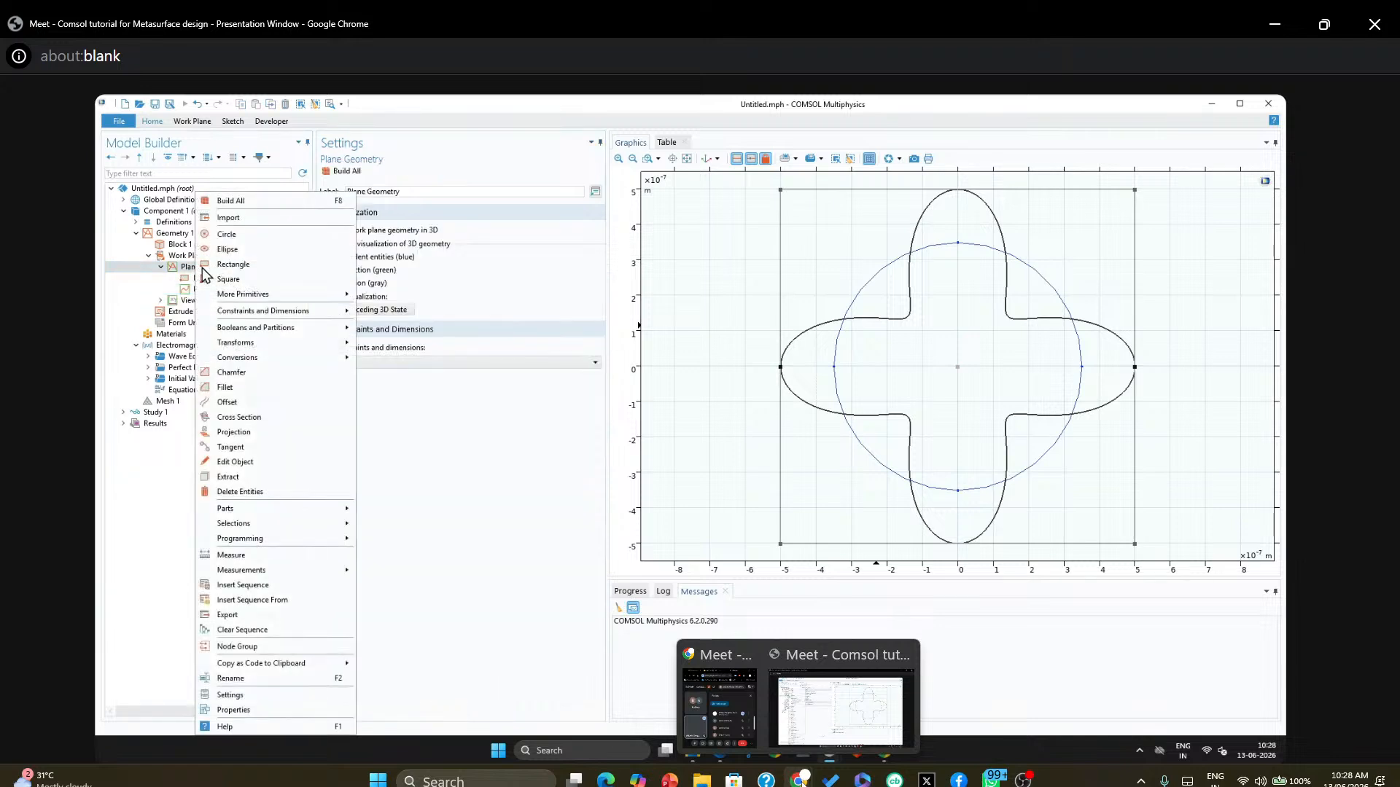
pyautogui.moveTo(264, 364)
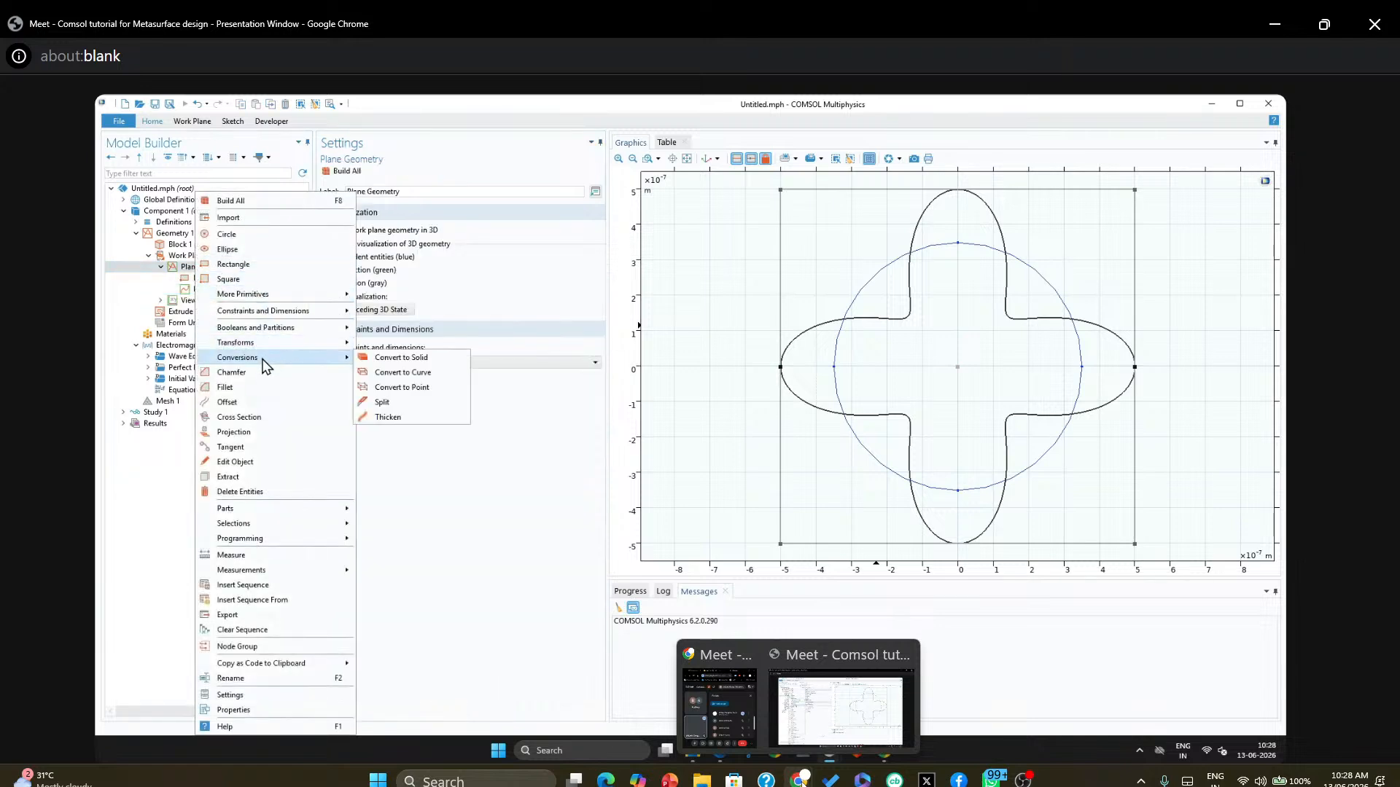
pyautogui.click(418, 359)
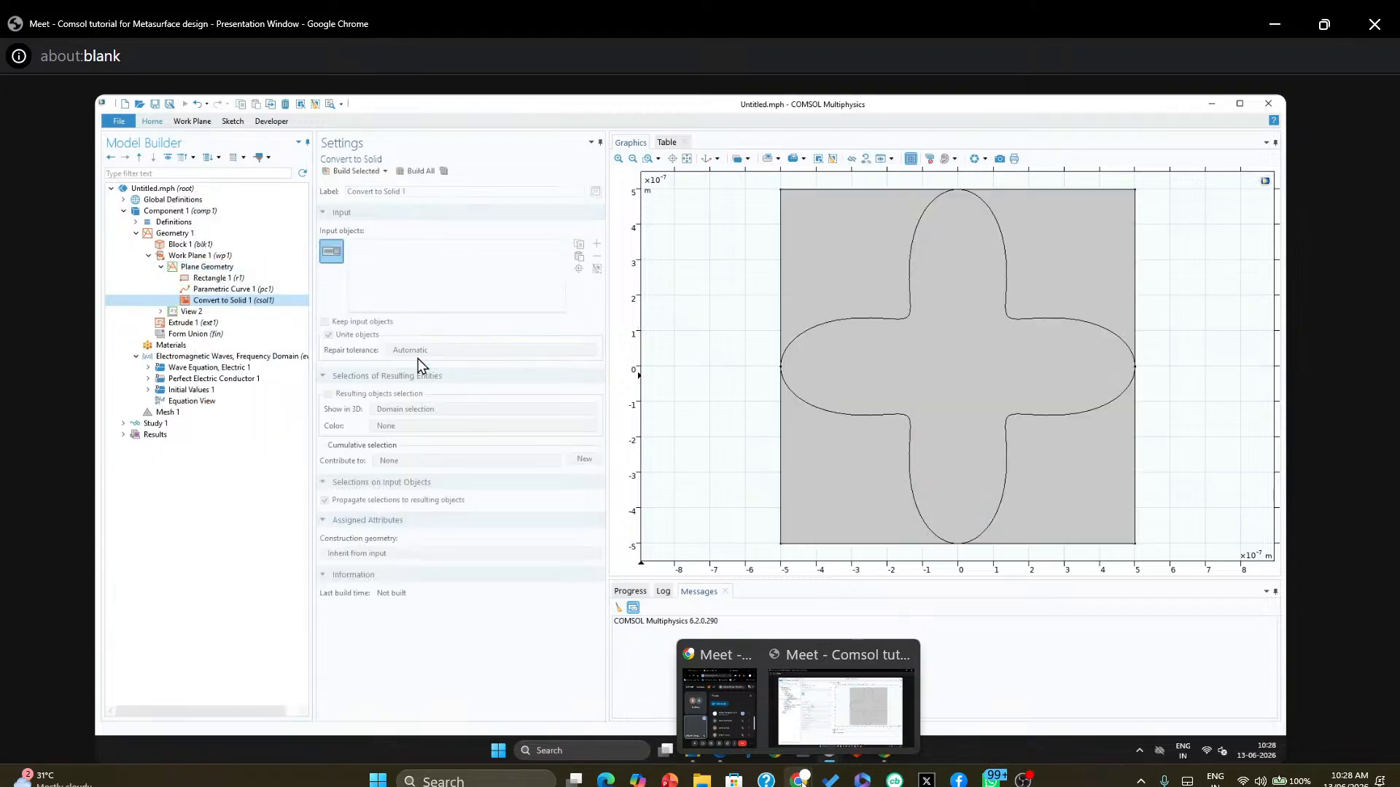
pyautogui.click(256, 301)
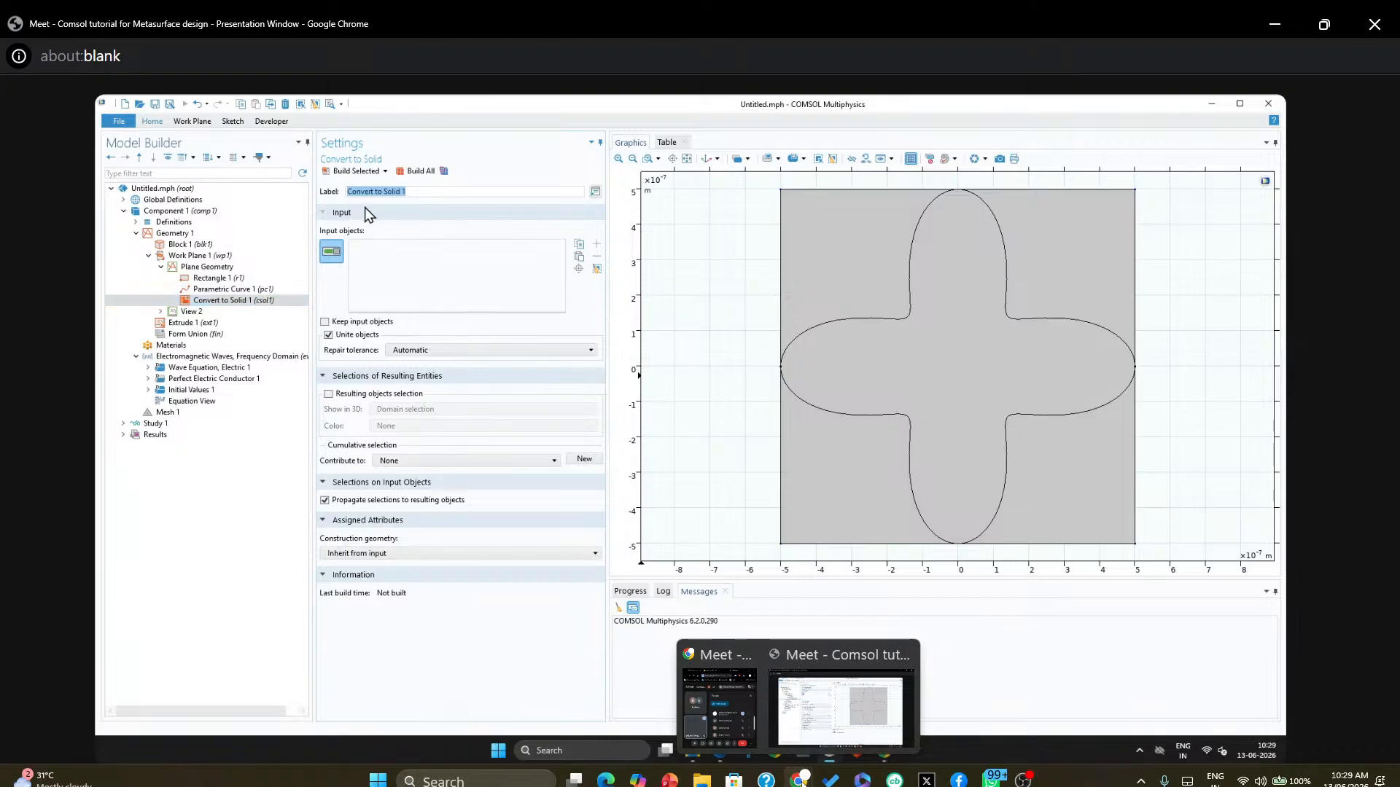
pyautogui.click(335, 196)
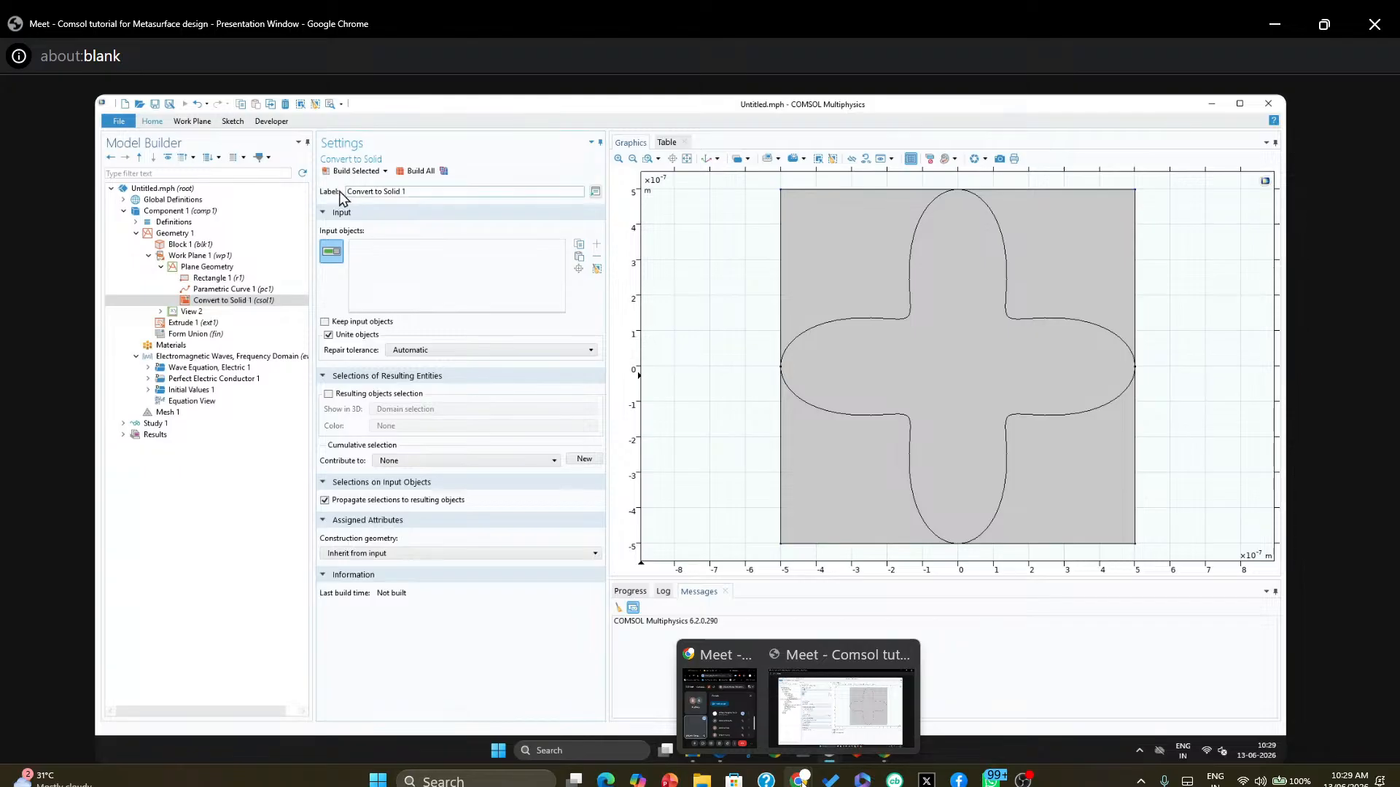
pyautogui.moveTo(406, 192); pyautogui.dragTo(323, 198)
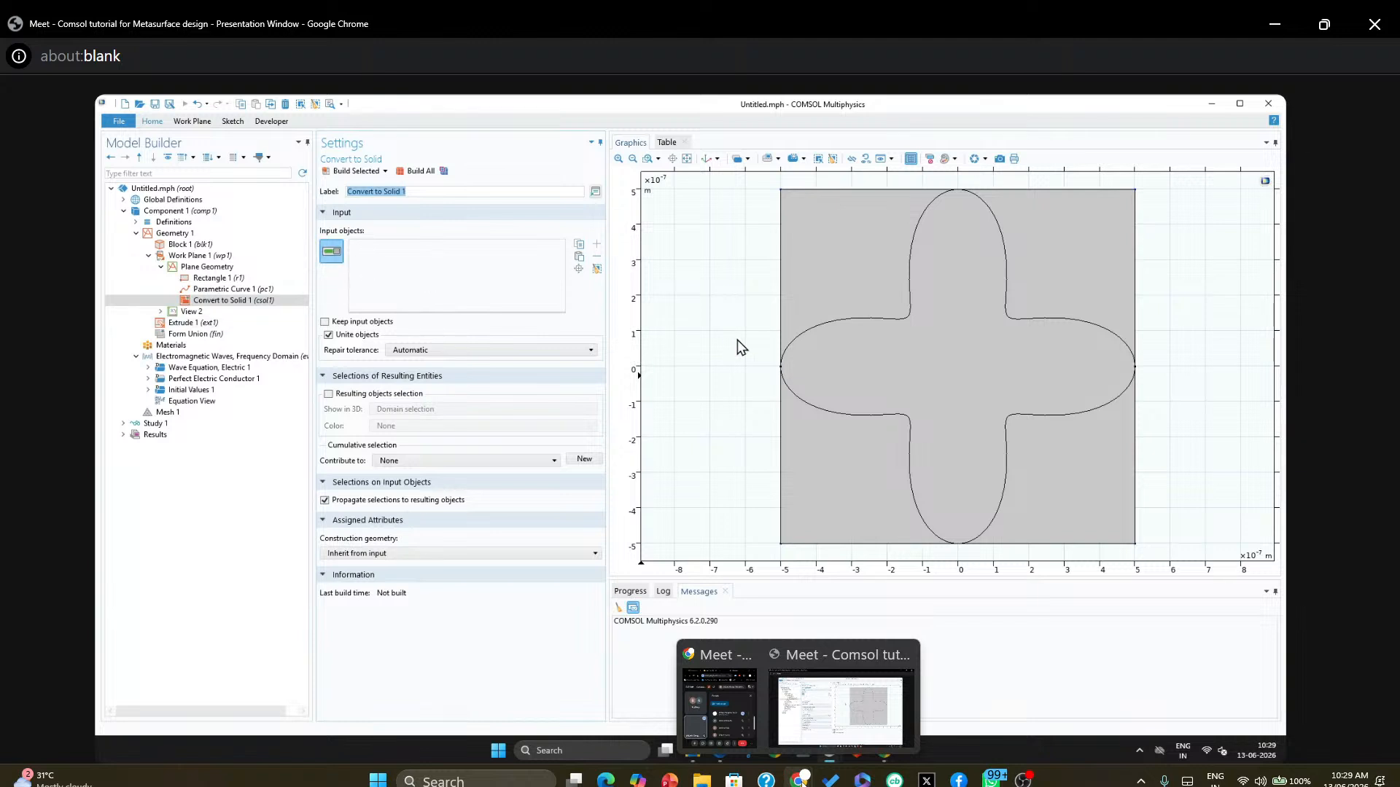
pyautogui.click(869, 319)
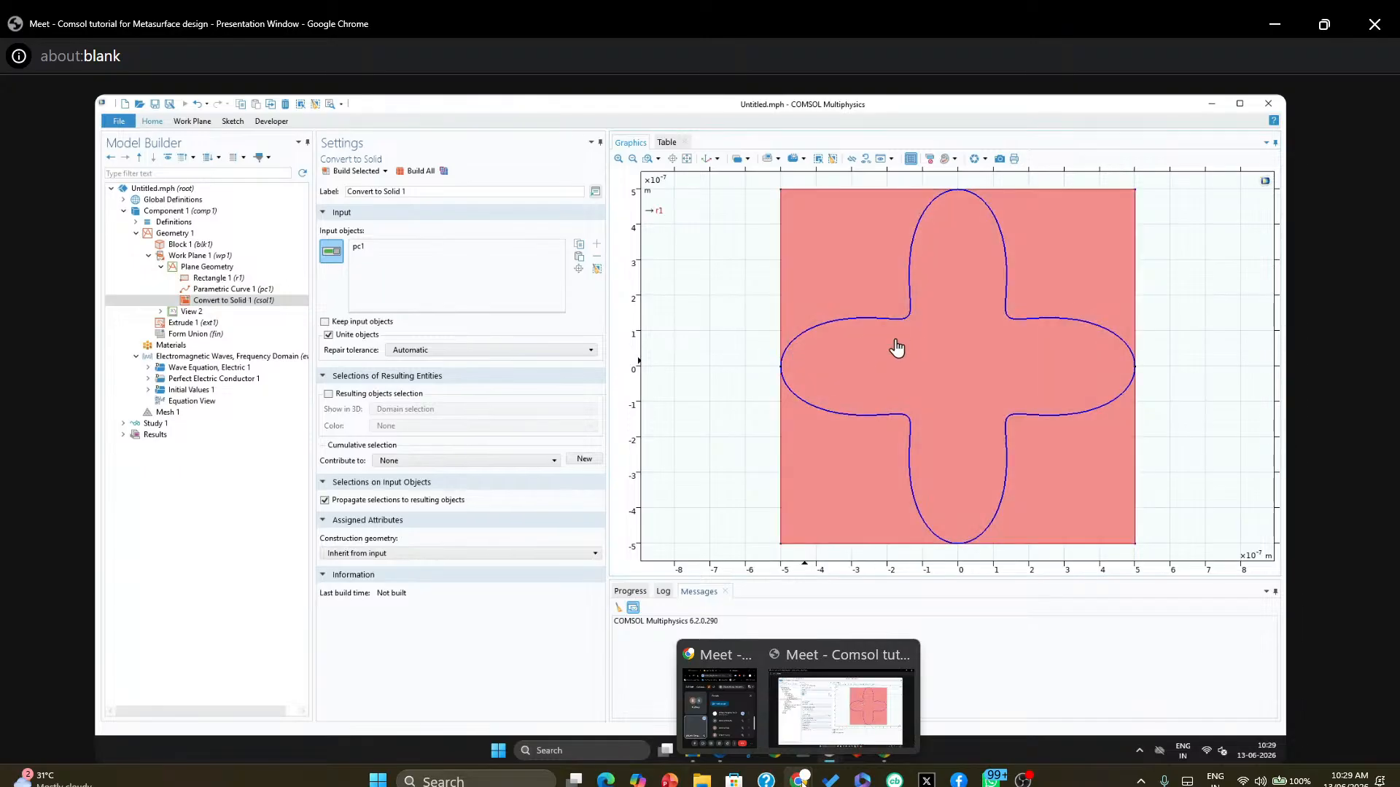
pyautogui.click(222, 301)
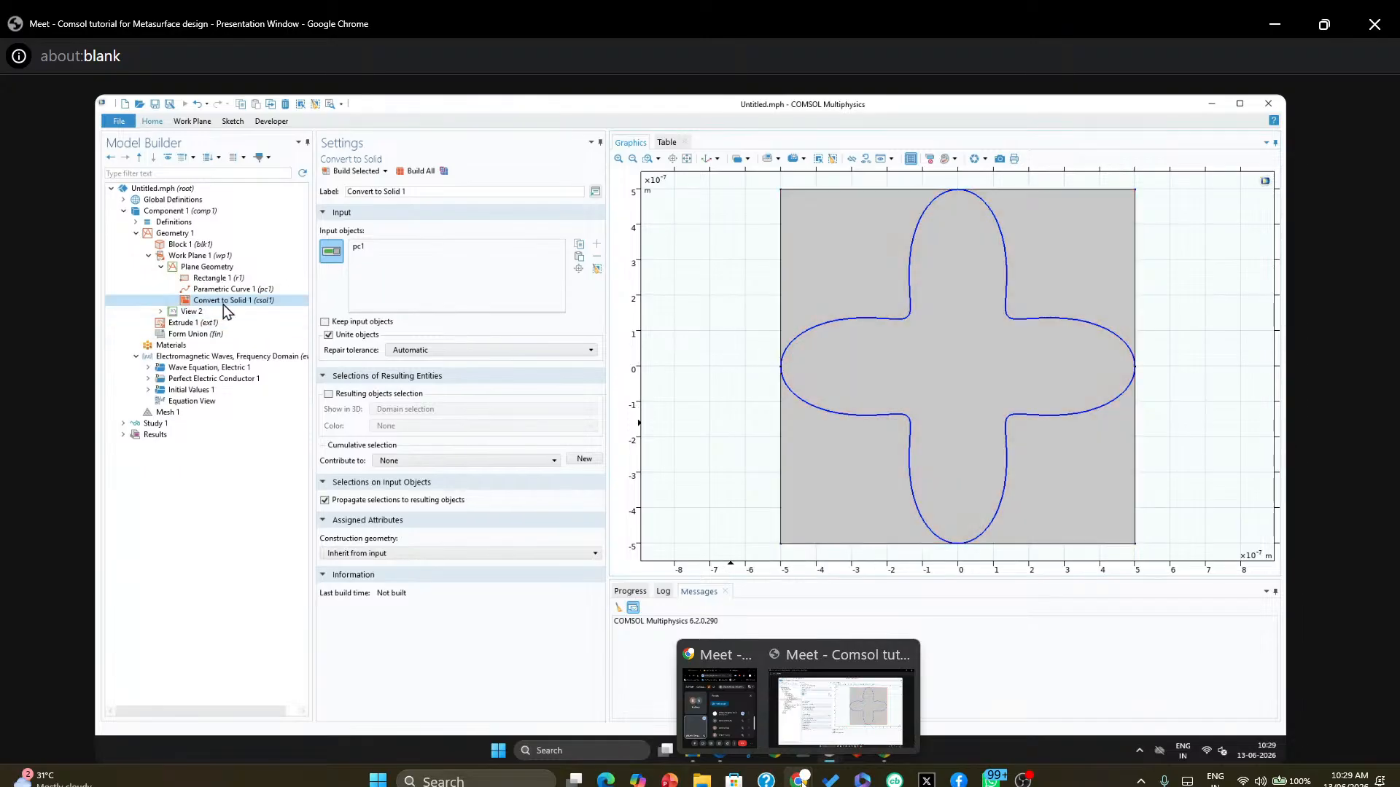
pyautogui.click(334, 175)
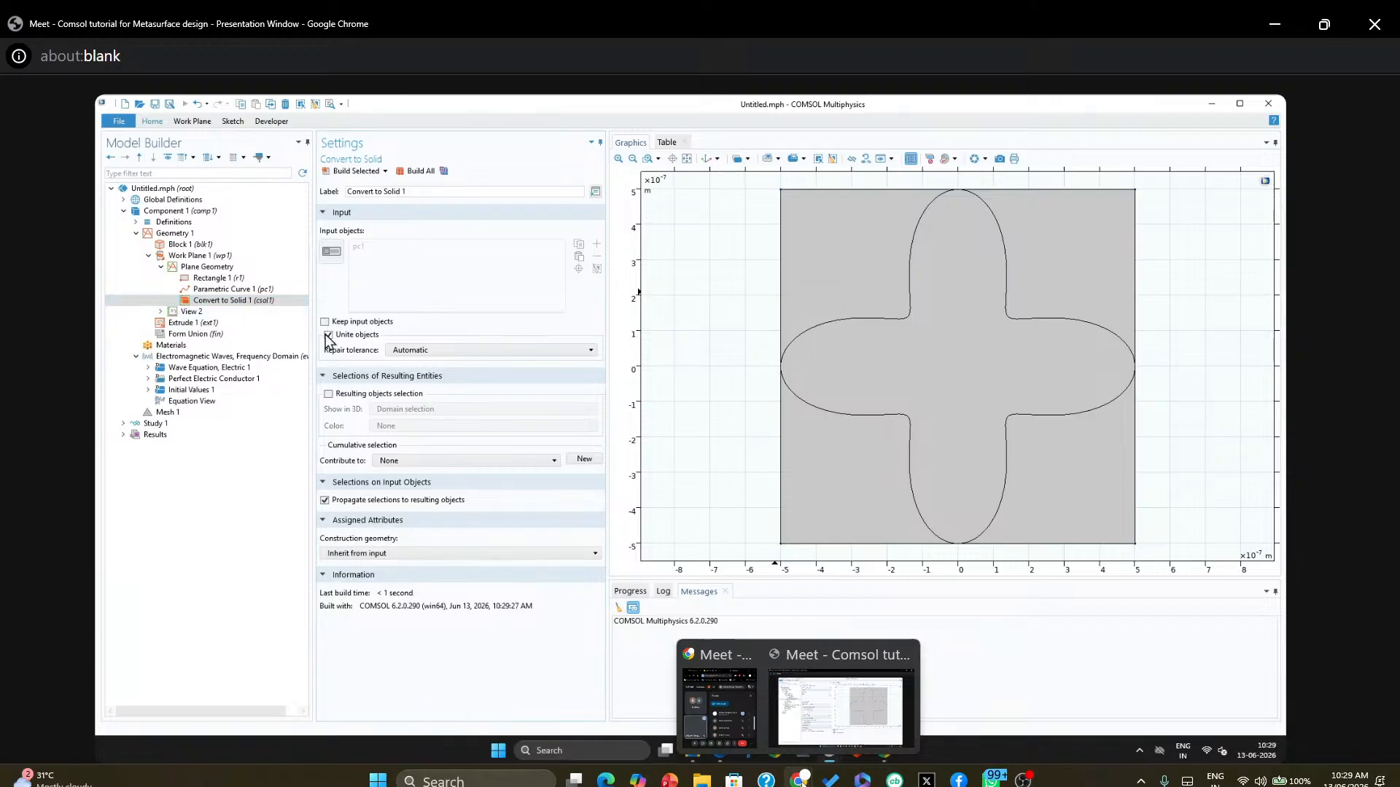
# Set the parametric curve's rotation angle to -22.5 degrees and build it
pyautogui.click(236, 290)
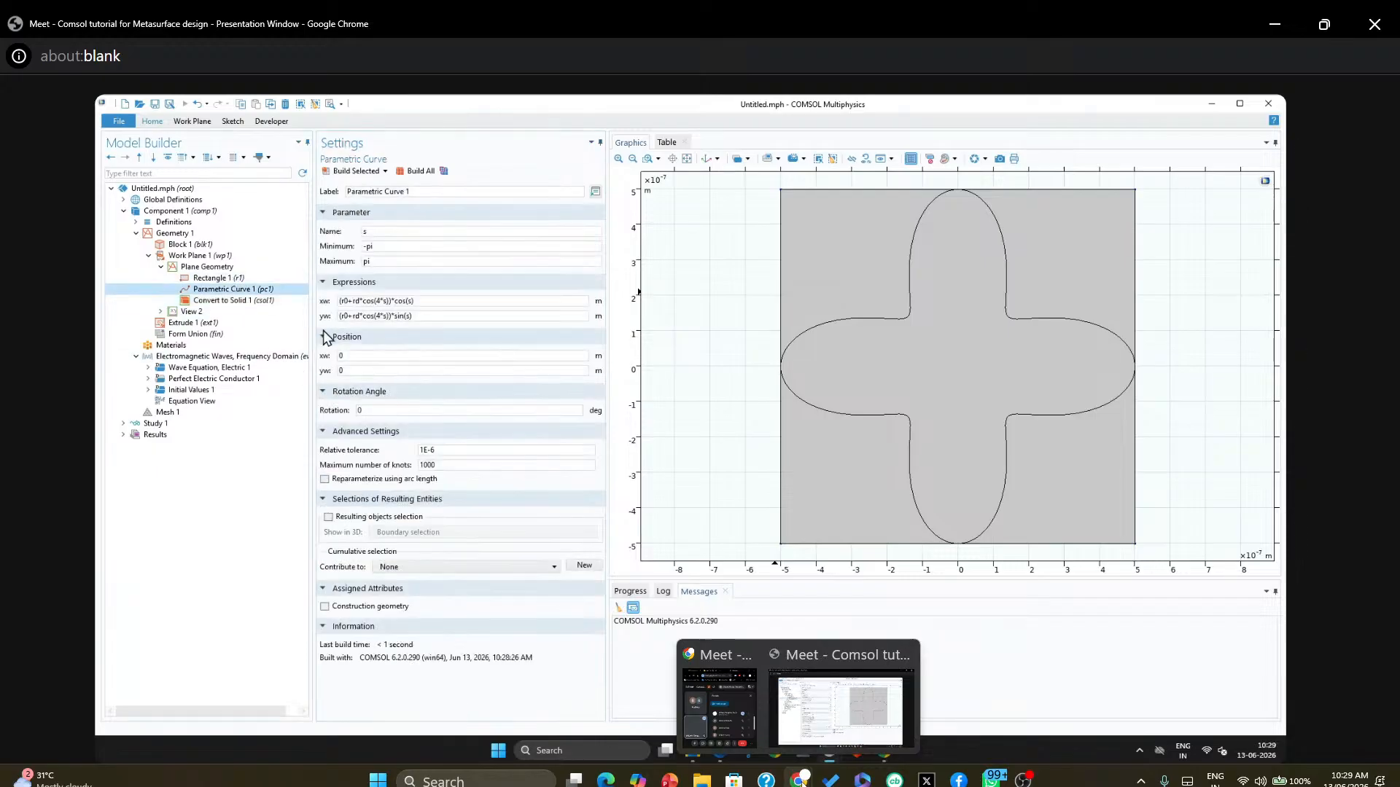
pyautogui.doubleClick(362, 410)
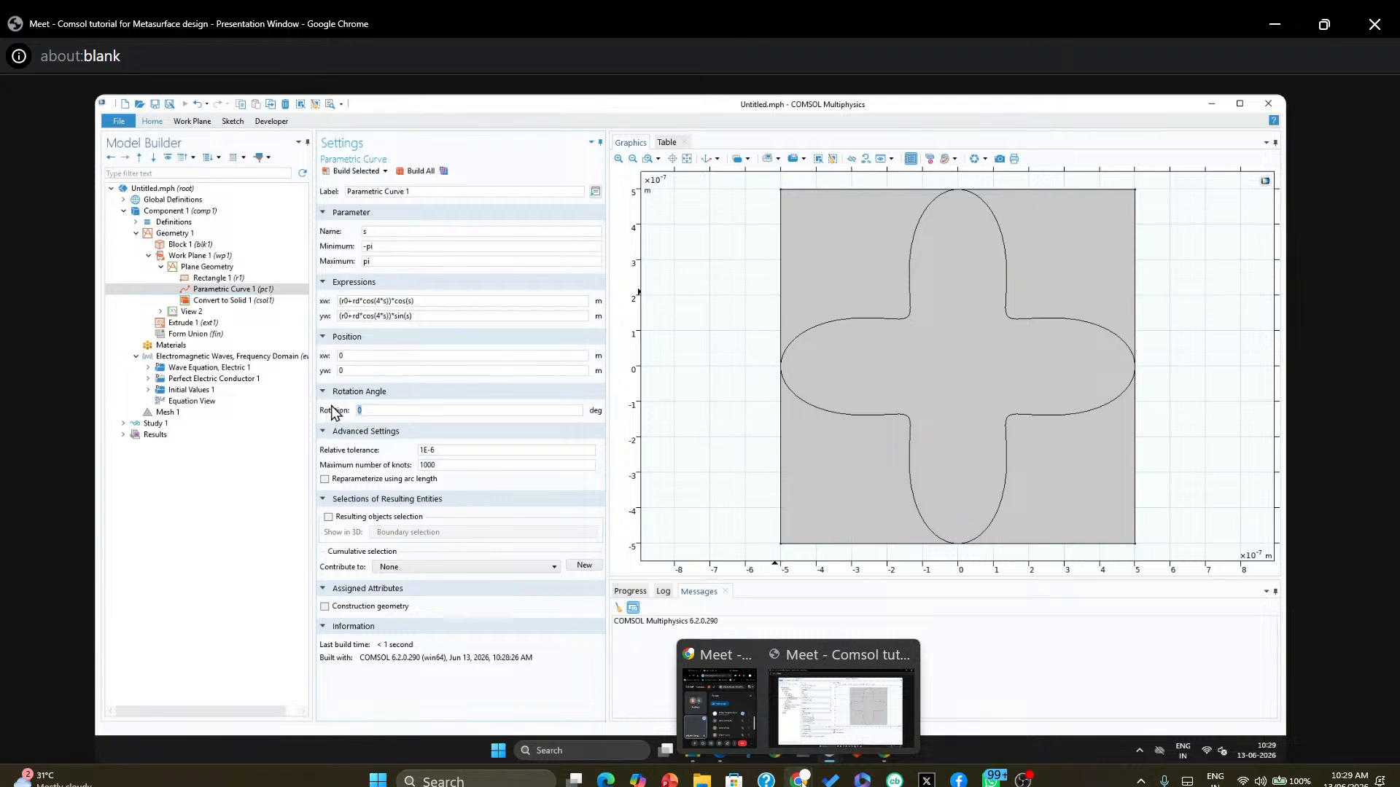
pyautogui.write('22.5')
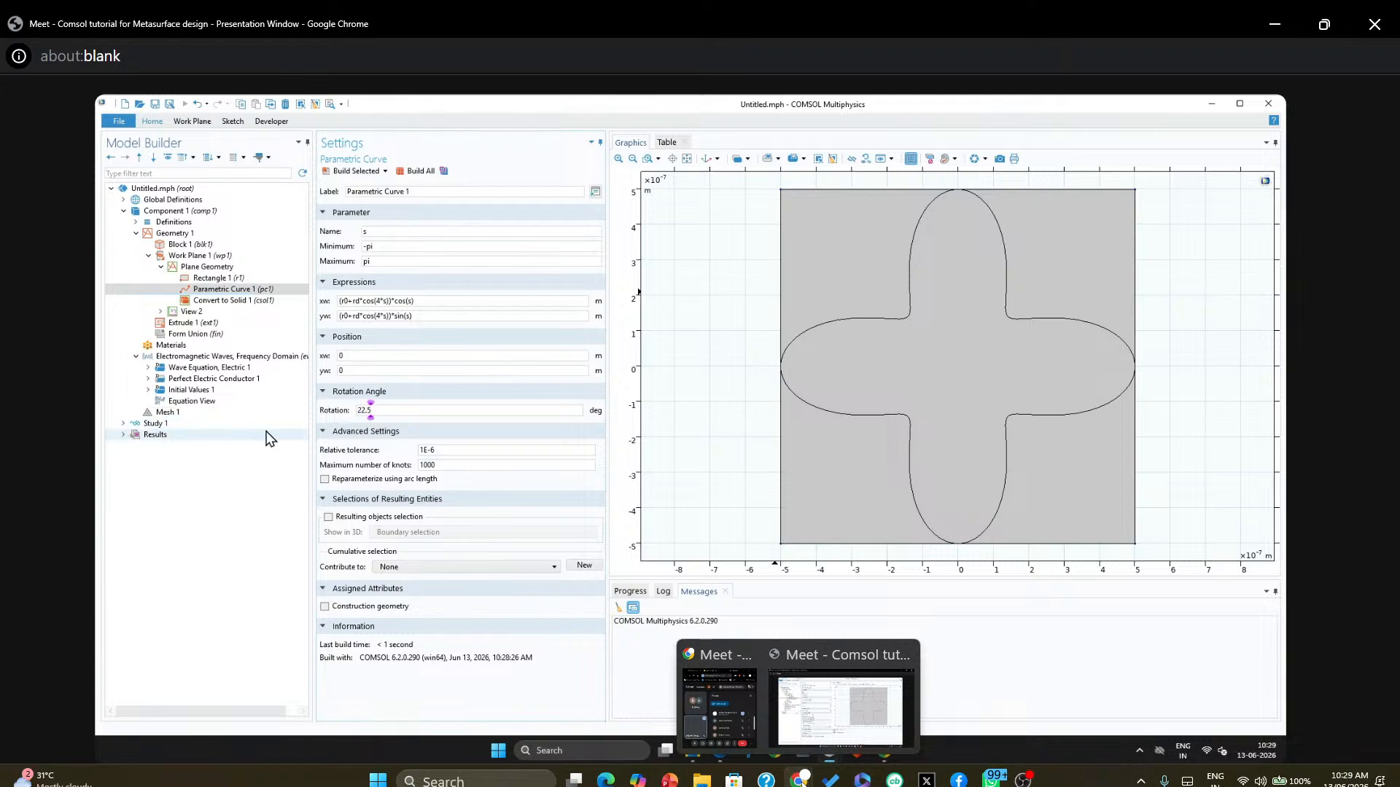
pyautogui.click(370, 173)
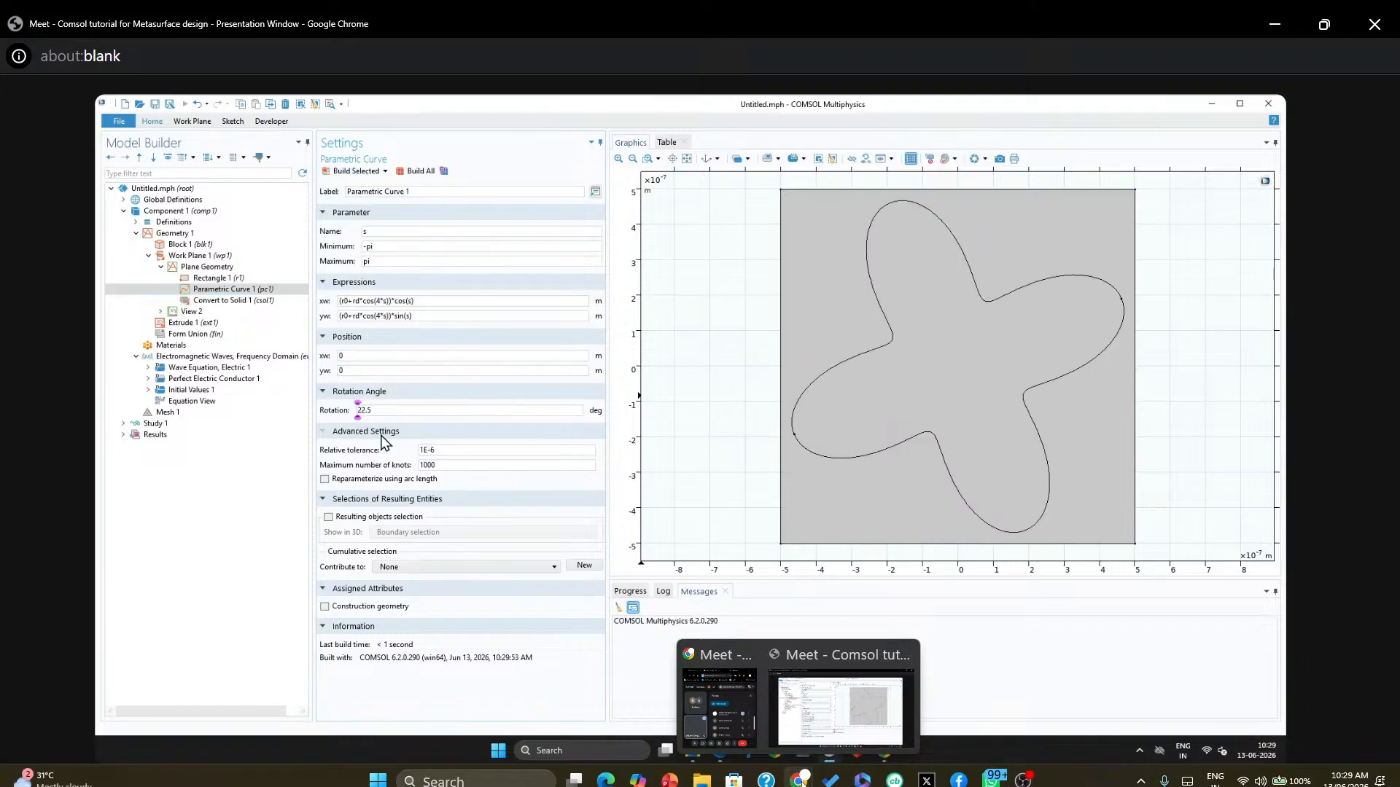
pyautogui.write('-')
pyautogui.click(353, 173)
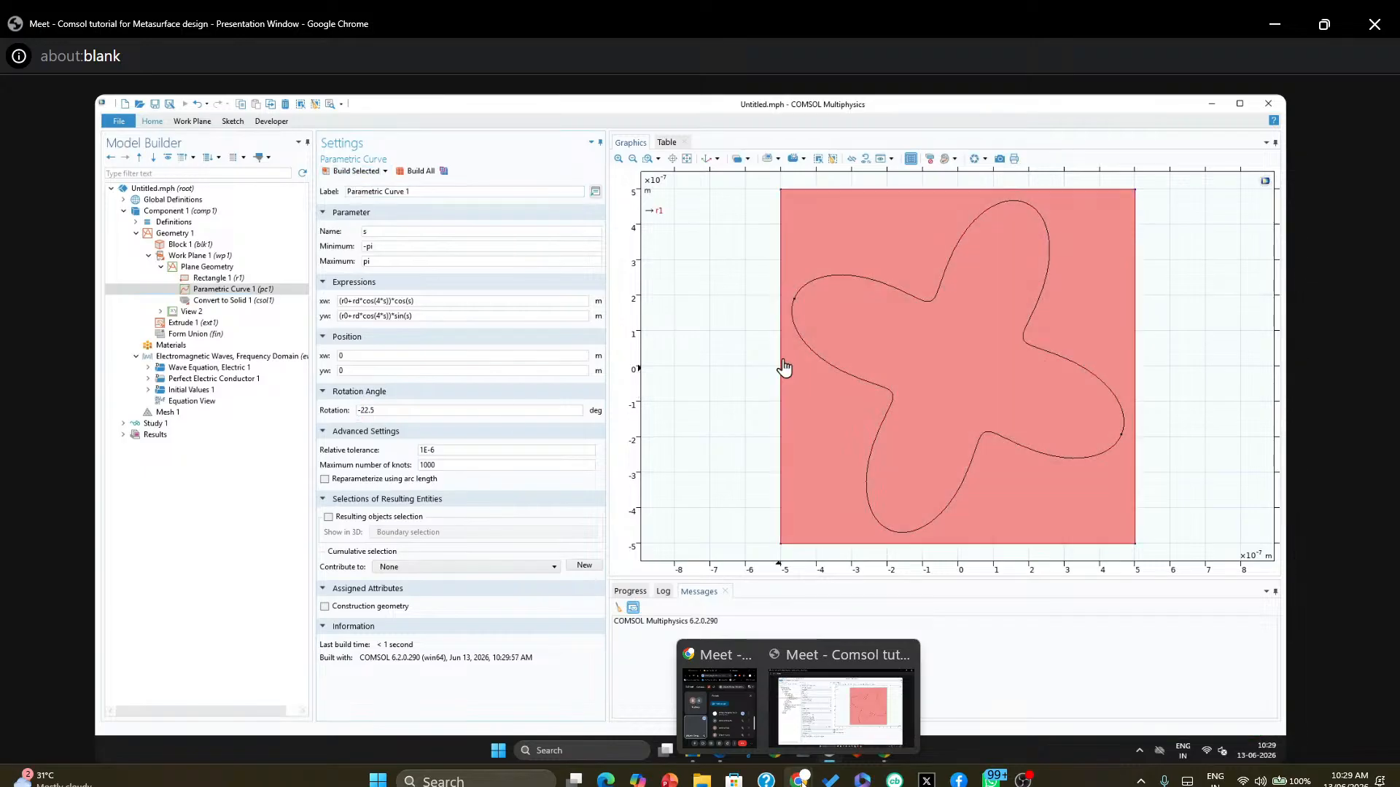
# Add a Difference operation to the plane geometry and place it after Convert to Solid 1
pyautogui.click(209, 272)
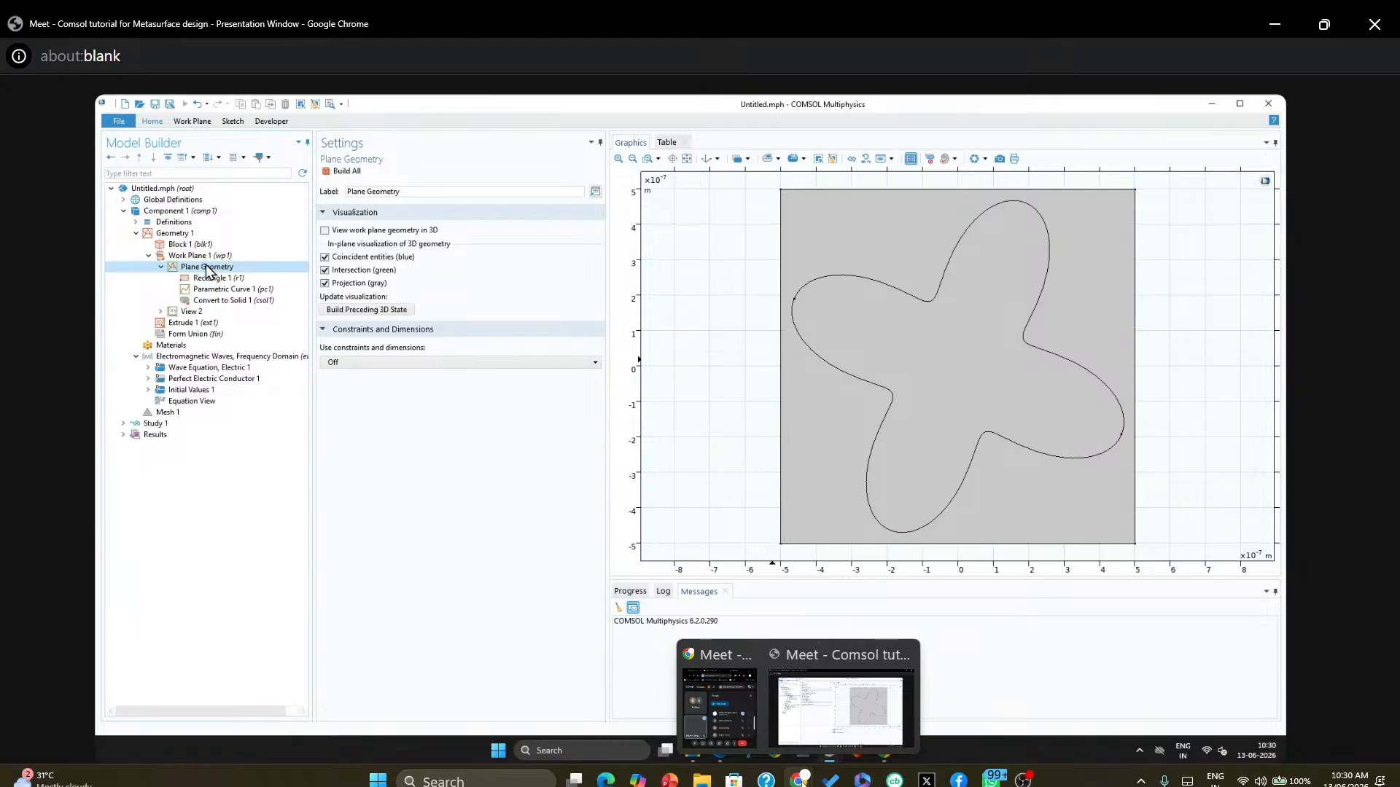
pyautogui.rightClick(207, 268)
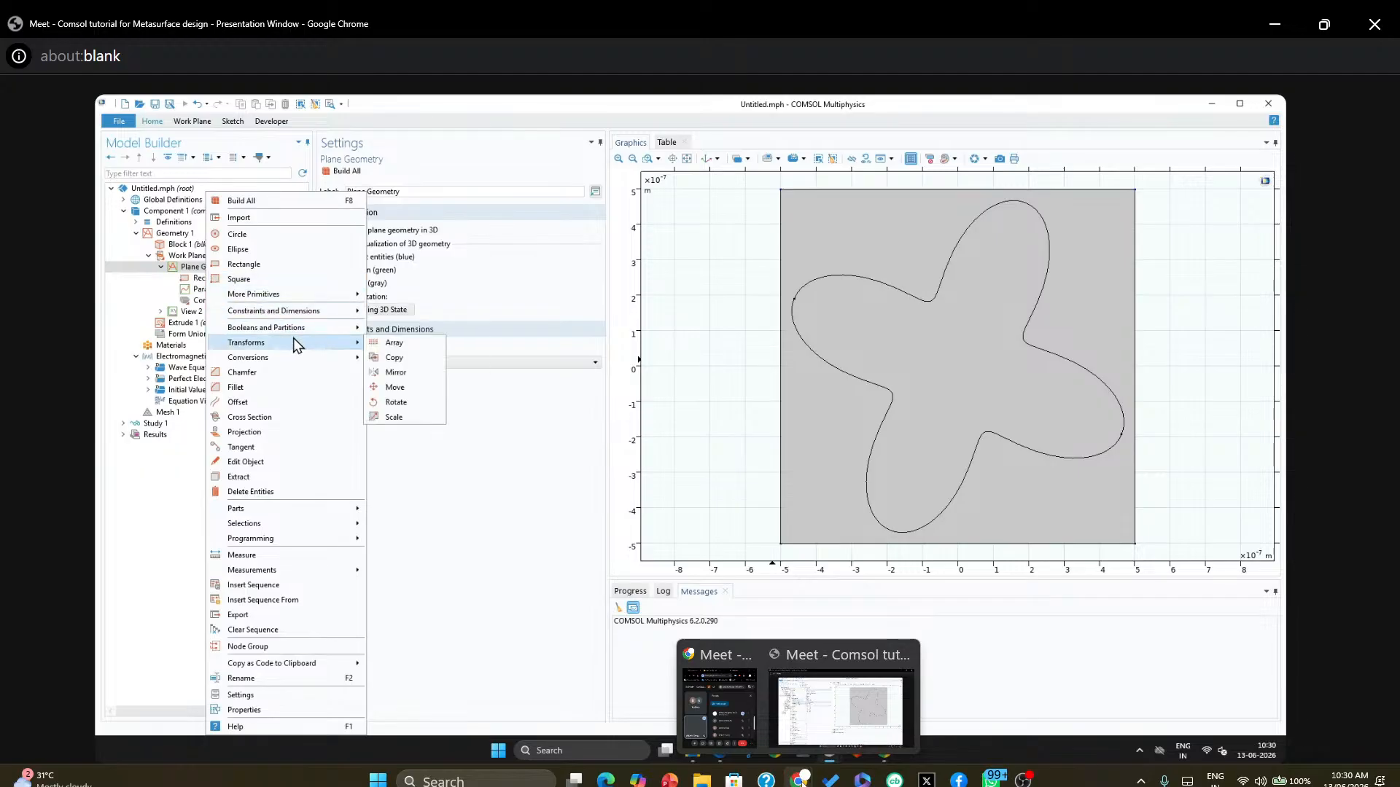
pyautogui.moveTo(295, 328)
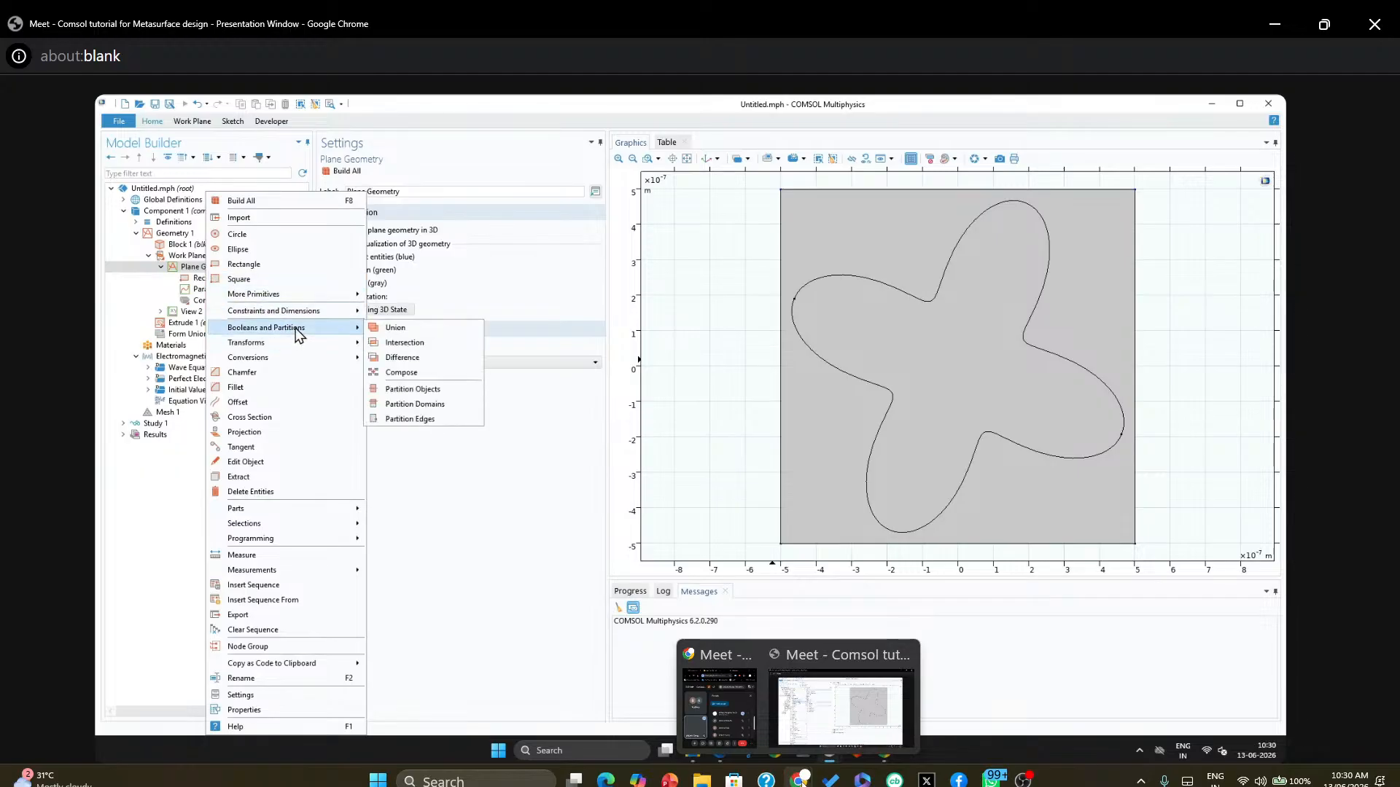
pyautogui.click(403, 358)
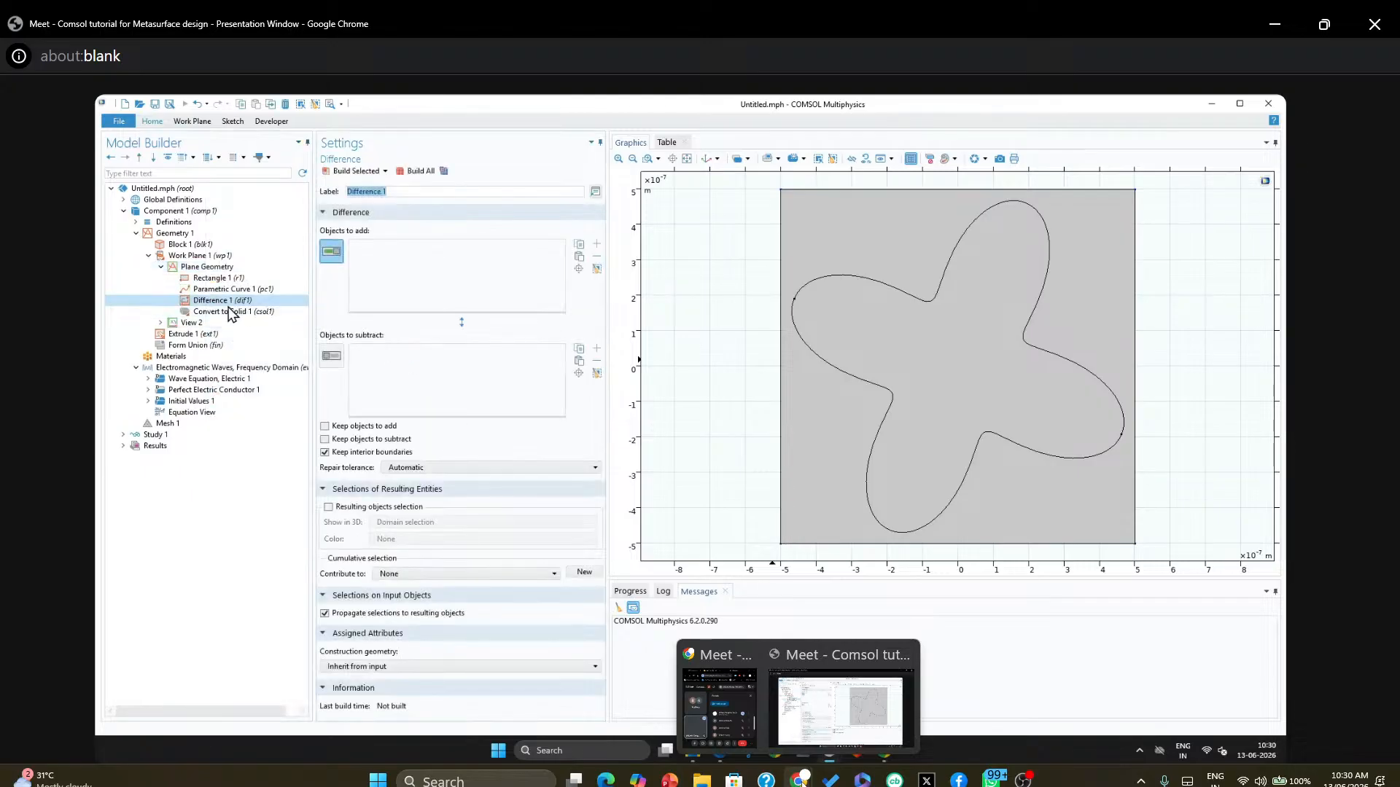
pyautogui.click(153, 158)
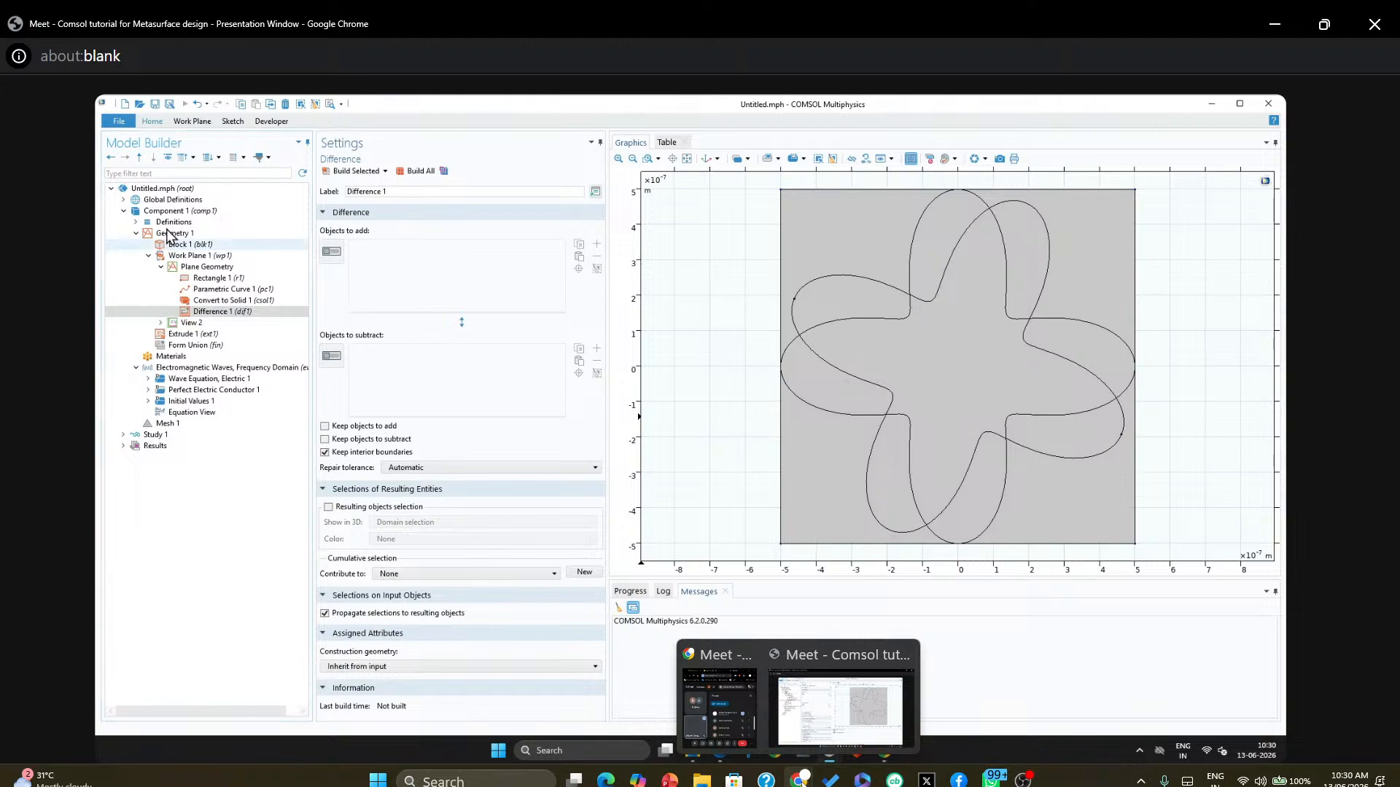
# Subtract the solid curve csol1 from the rectangle r1 in the Difference operation and build it
pyautogui.click(331, 251)
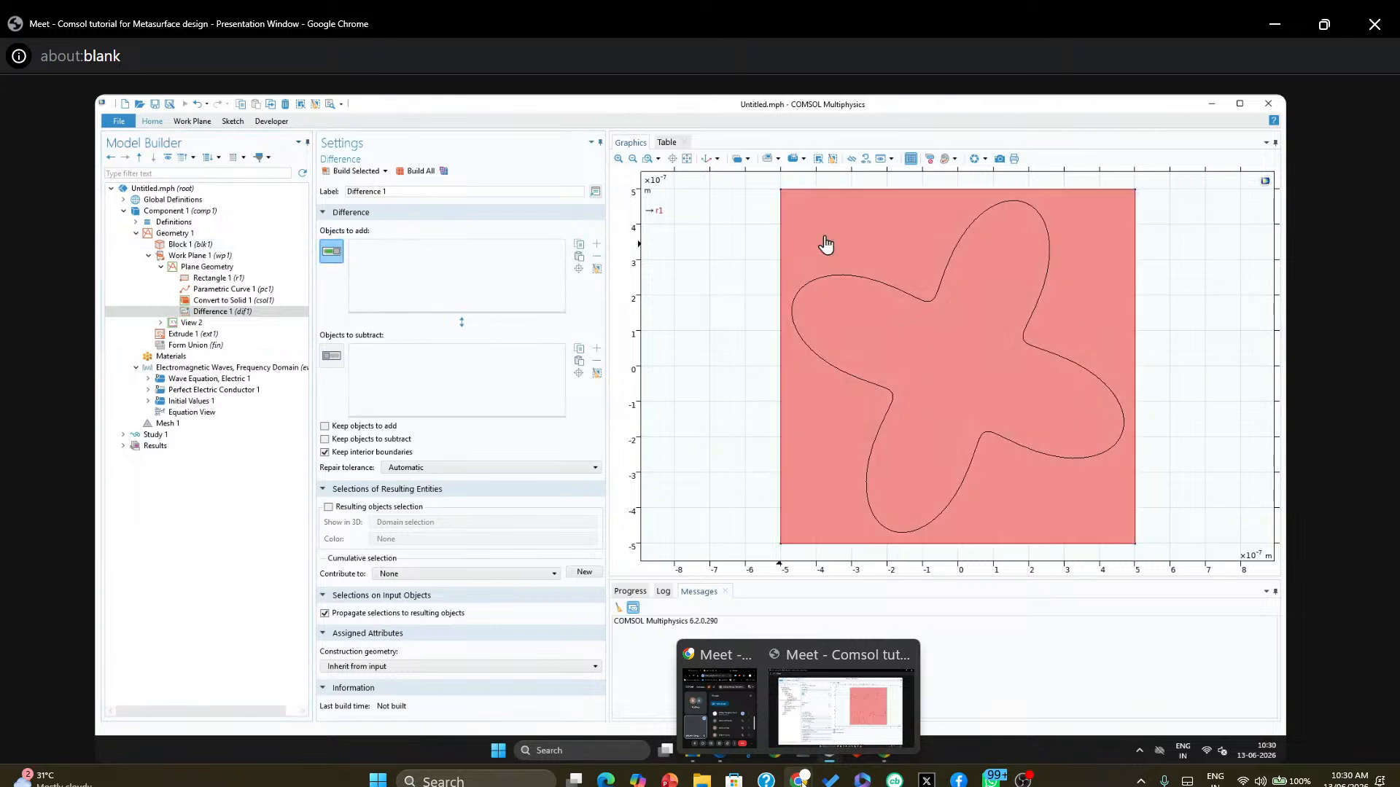
pyautogui.click(934, 210)
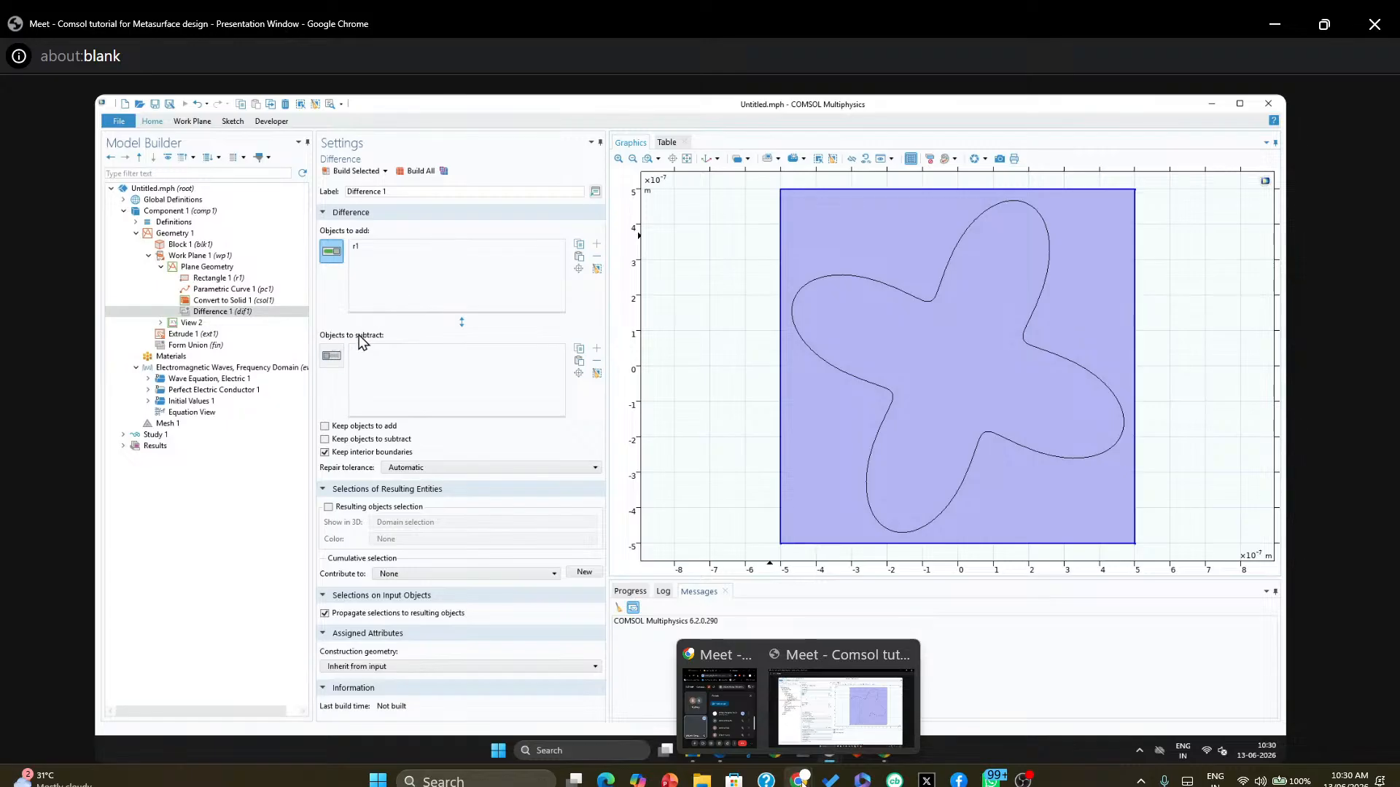
pyautogui.click(338, 359)
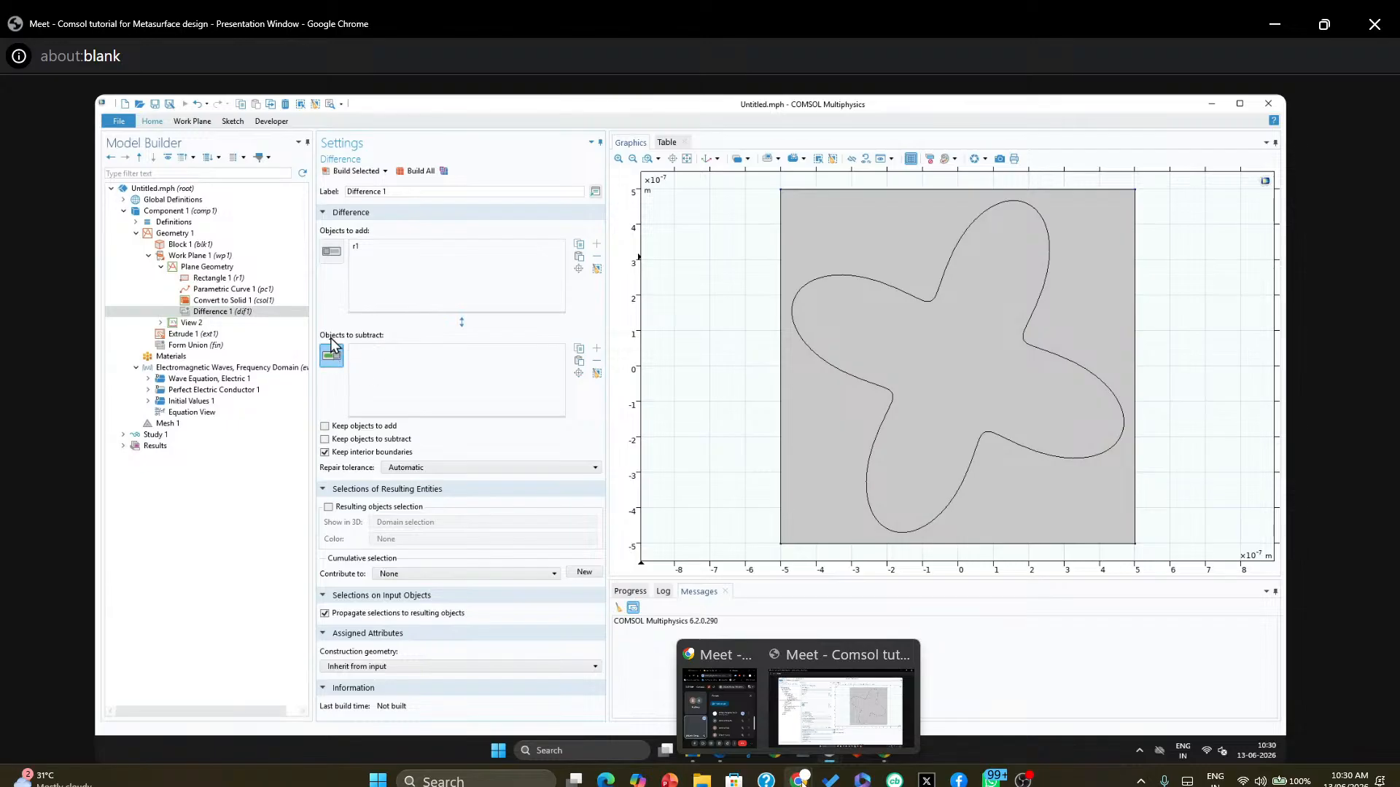
pyautogui.click(333, 255)
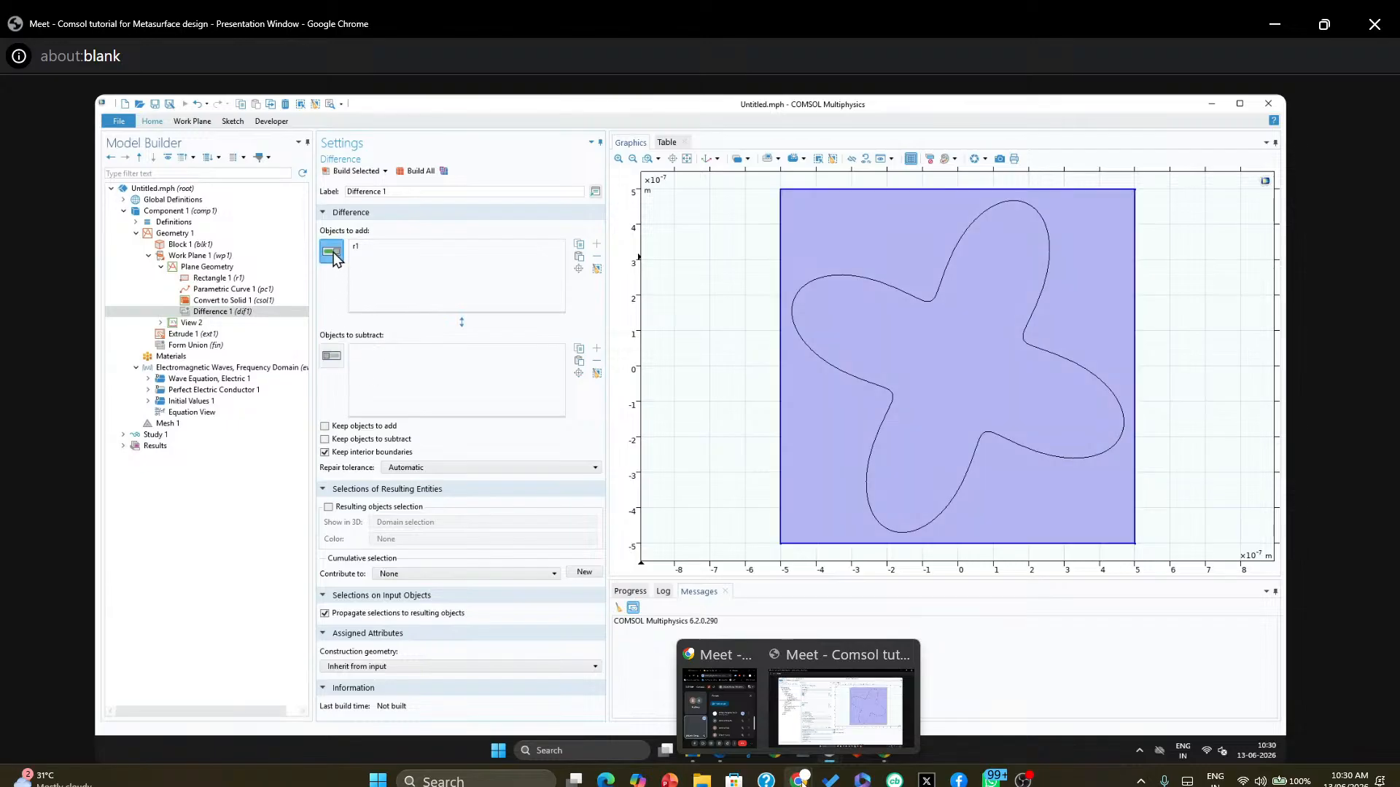
pyautogui.click(833, 202)
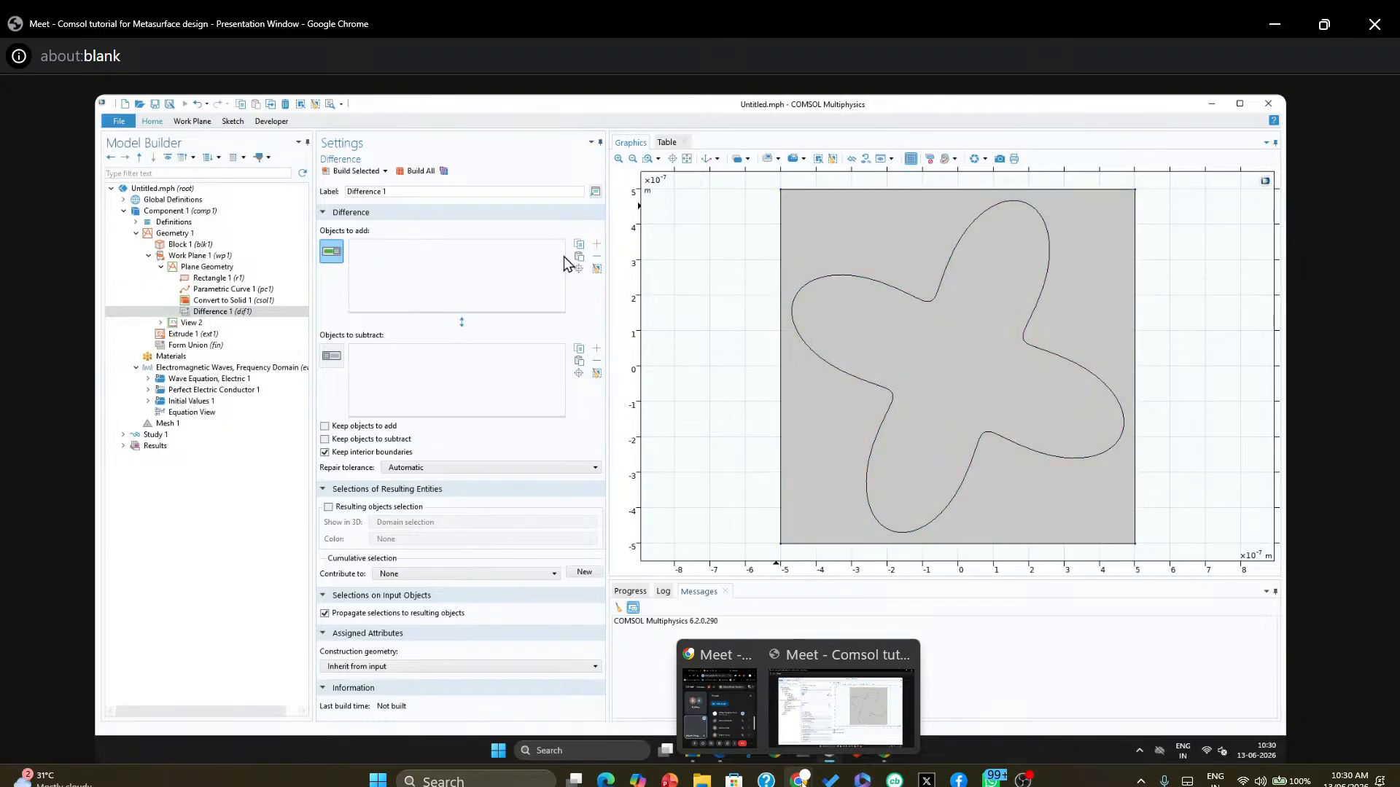
pyautogui.click(816, 244)
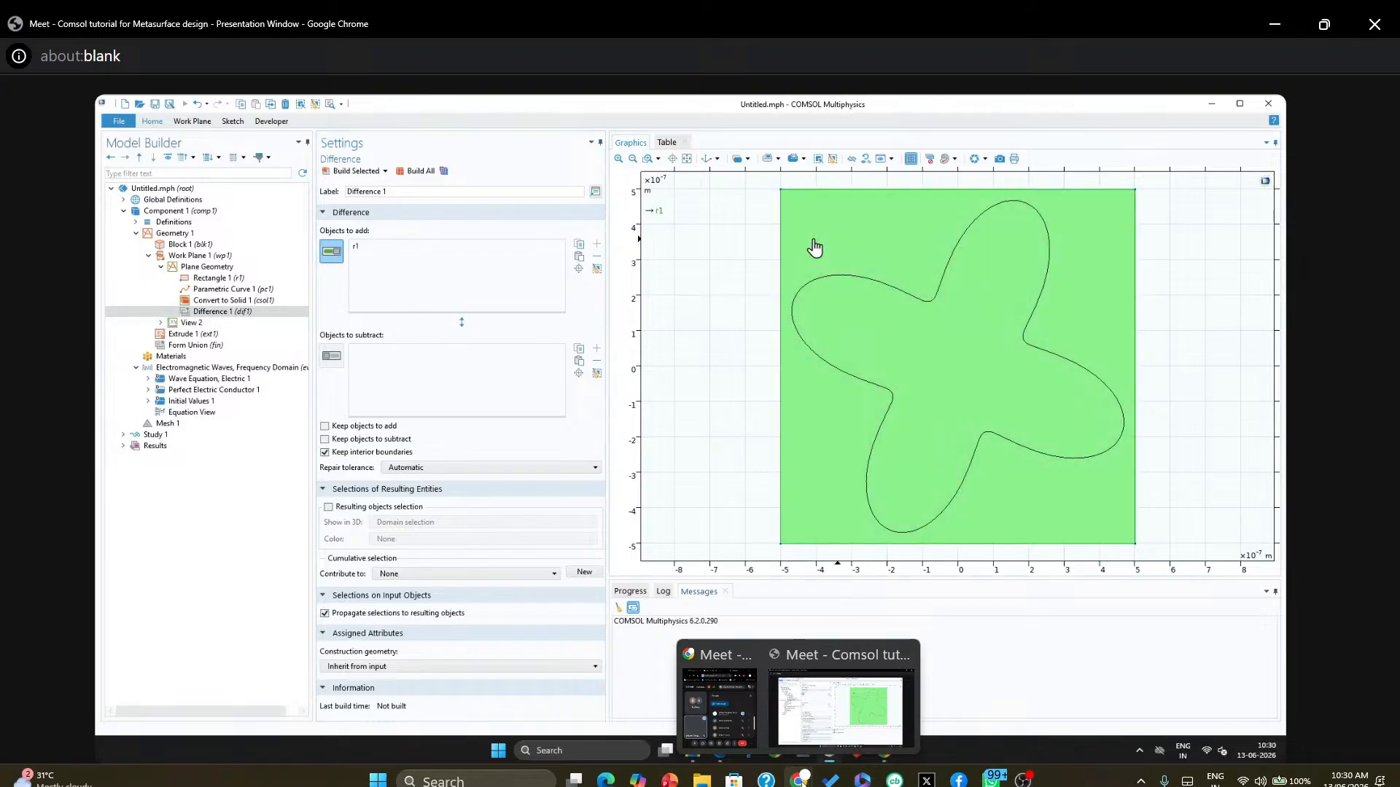
pyautogui.click(332, 357)
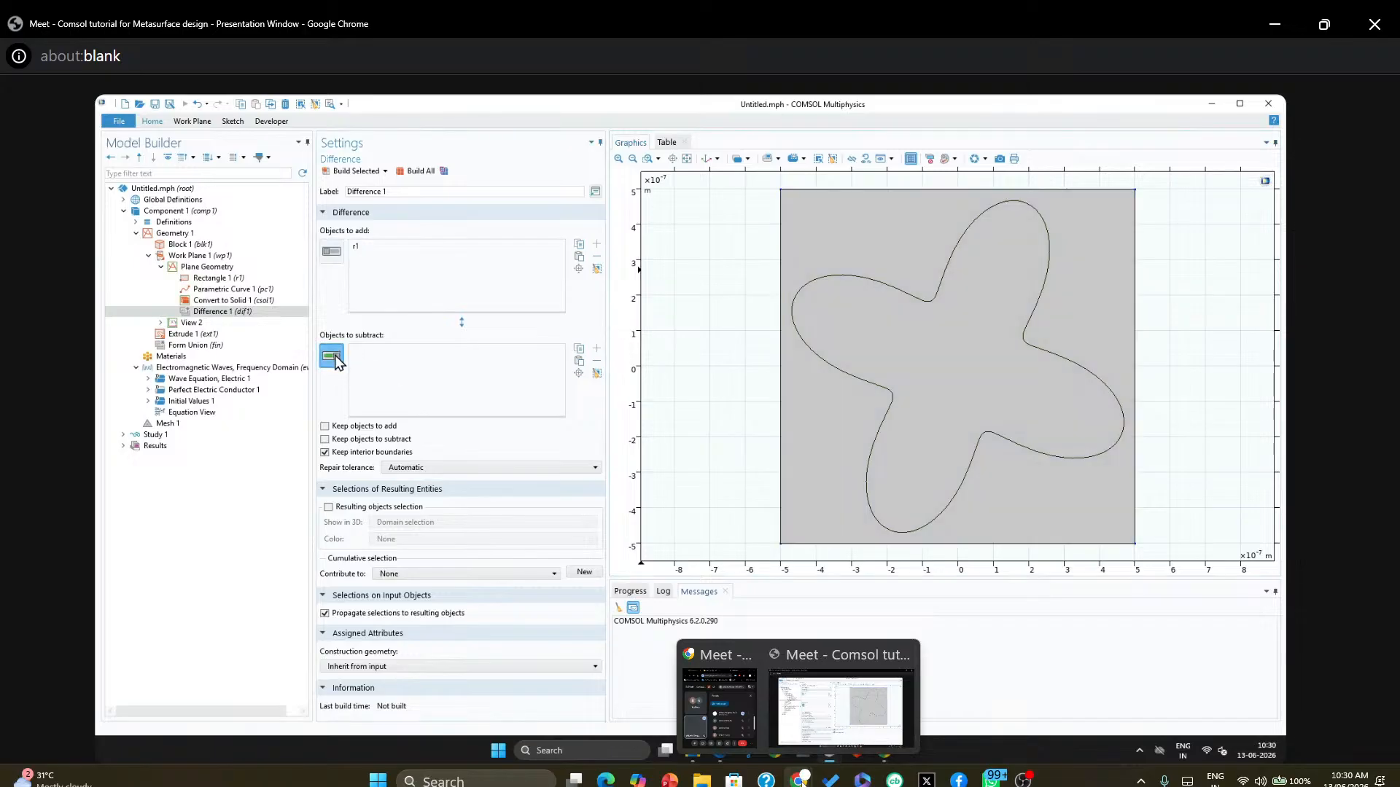
pyautogui.click(931, 335)
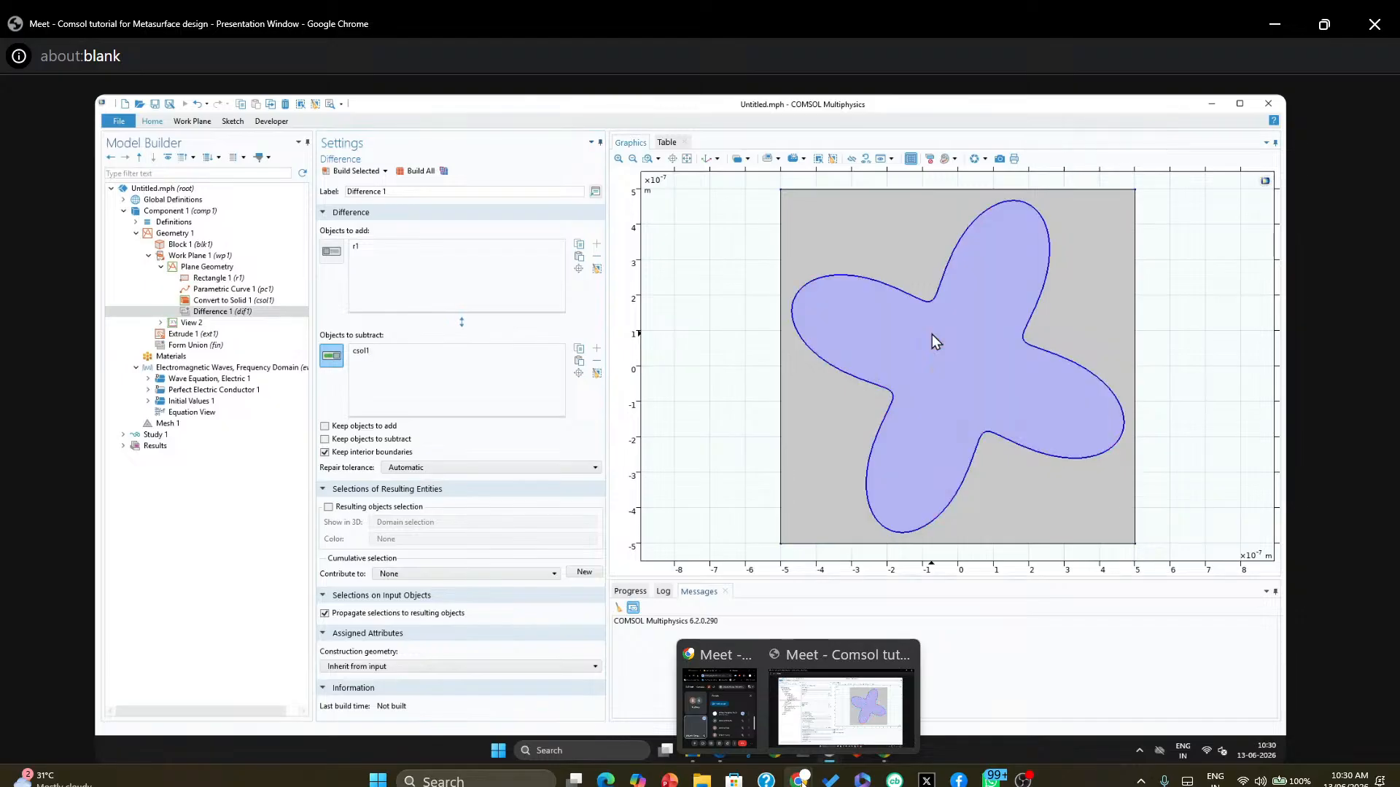
pyautogui.click(364, 173)
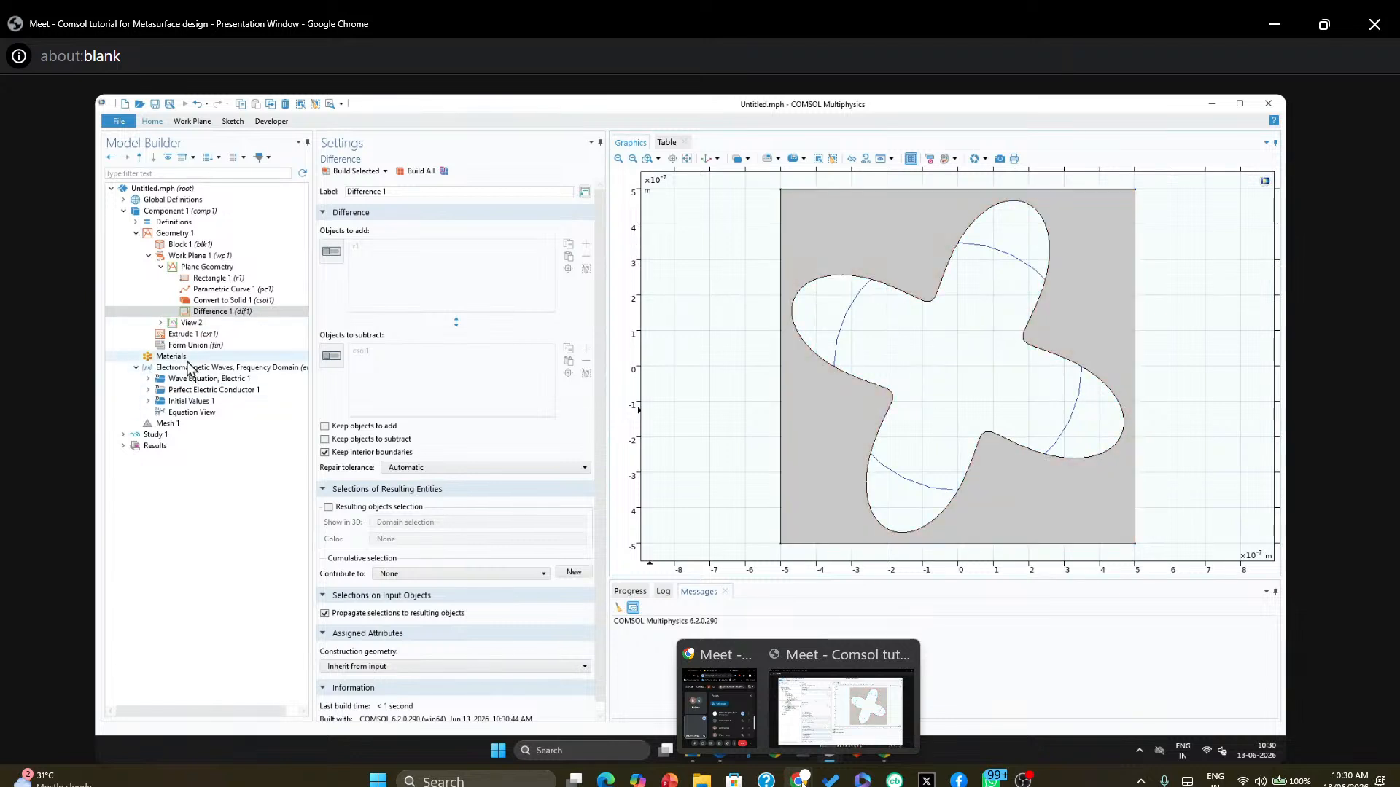
# Build Extrude 1 from the updated work plane profile and inspect the resulting 3D unit cell
pyautogui.click(181, 335)
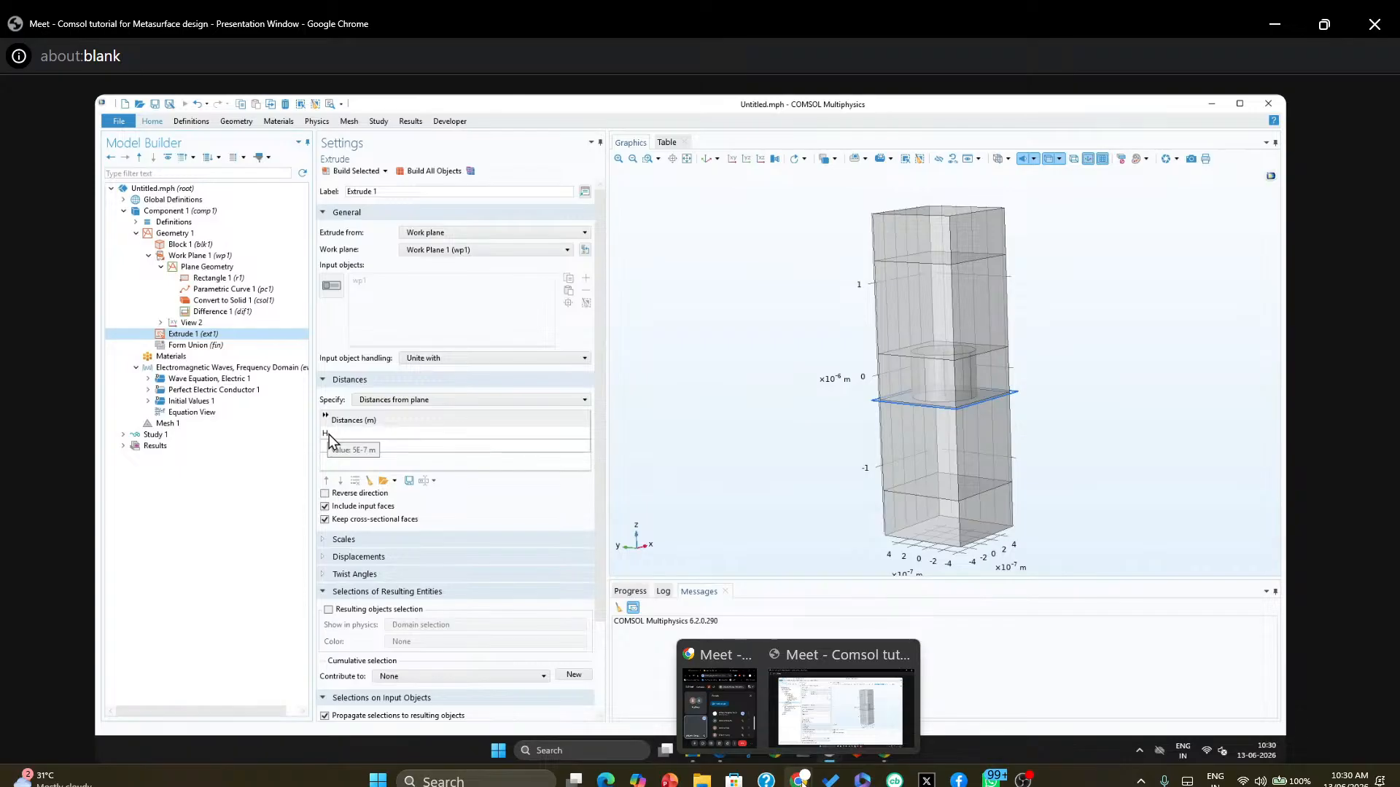
pyautogui.click(355, 177)
pyautogui.moveTo(759, 296); pyautogui.dragTo(827, 179)
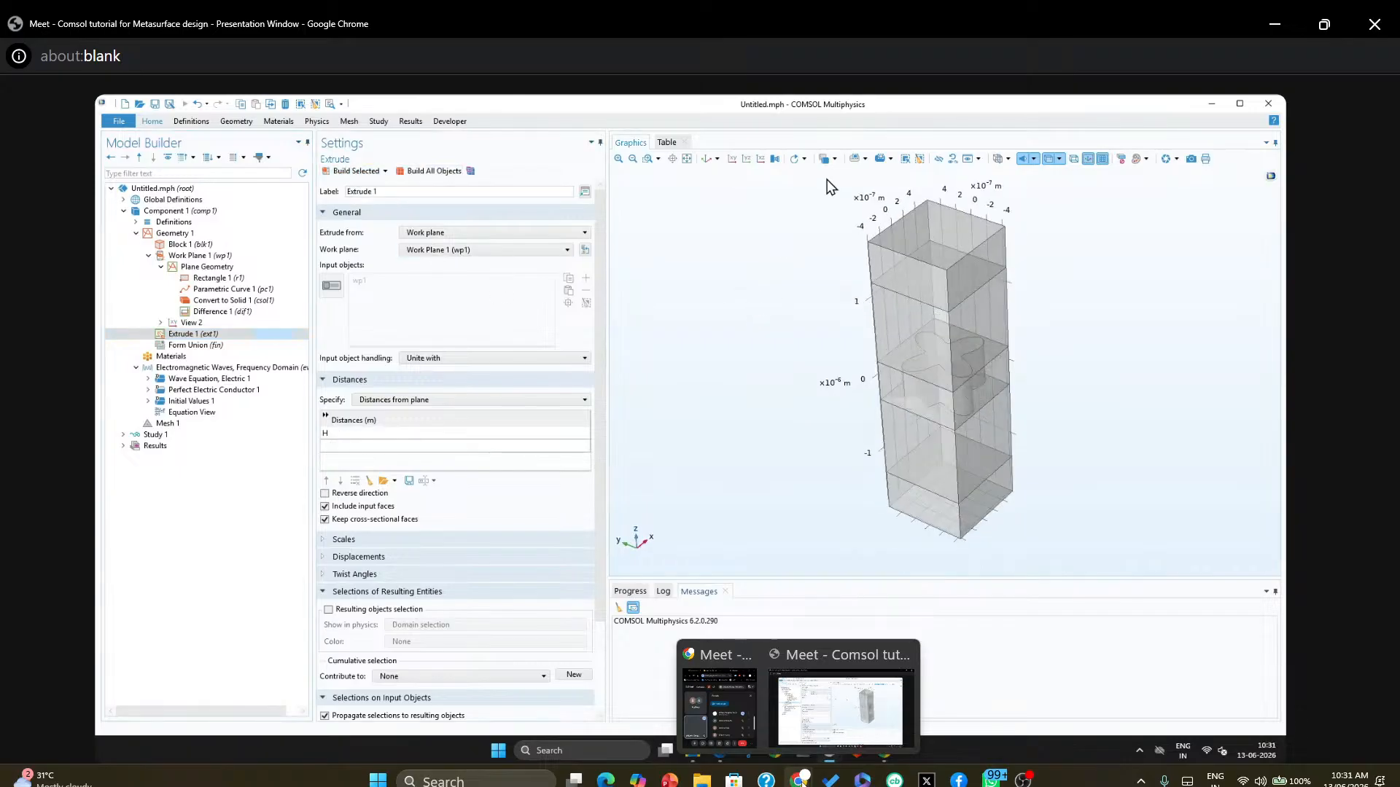
pyautogui.click(705, 161)
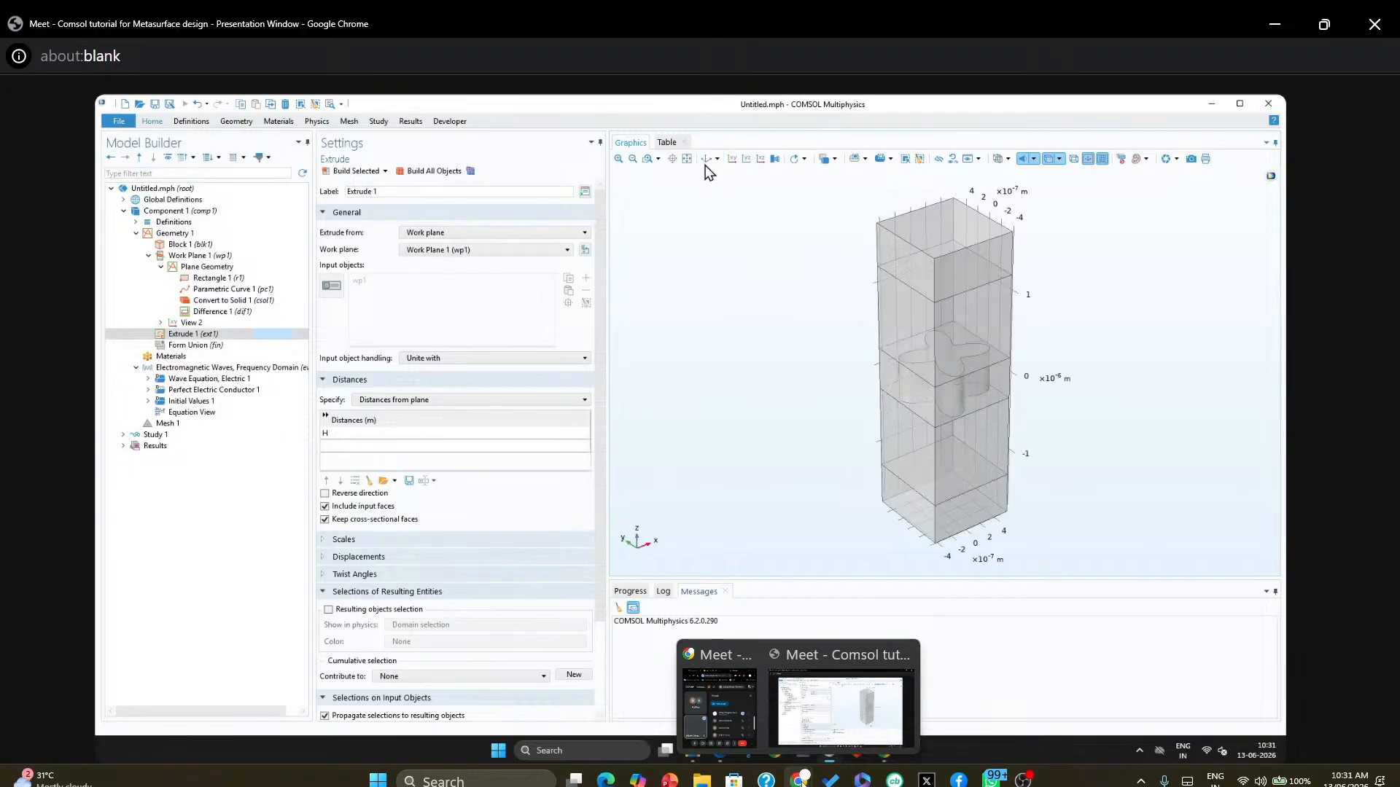
pyautogui.moveTo(777, 314); pyautogui.dragTo(831, 294)
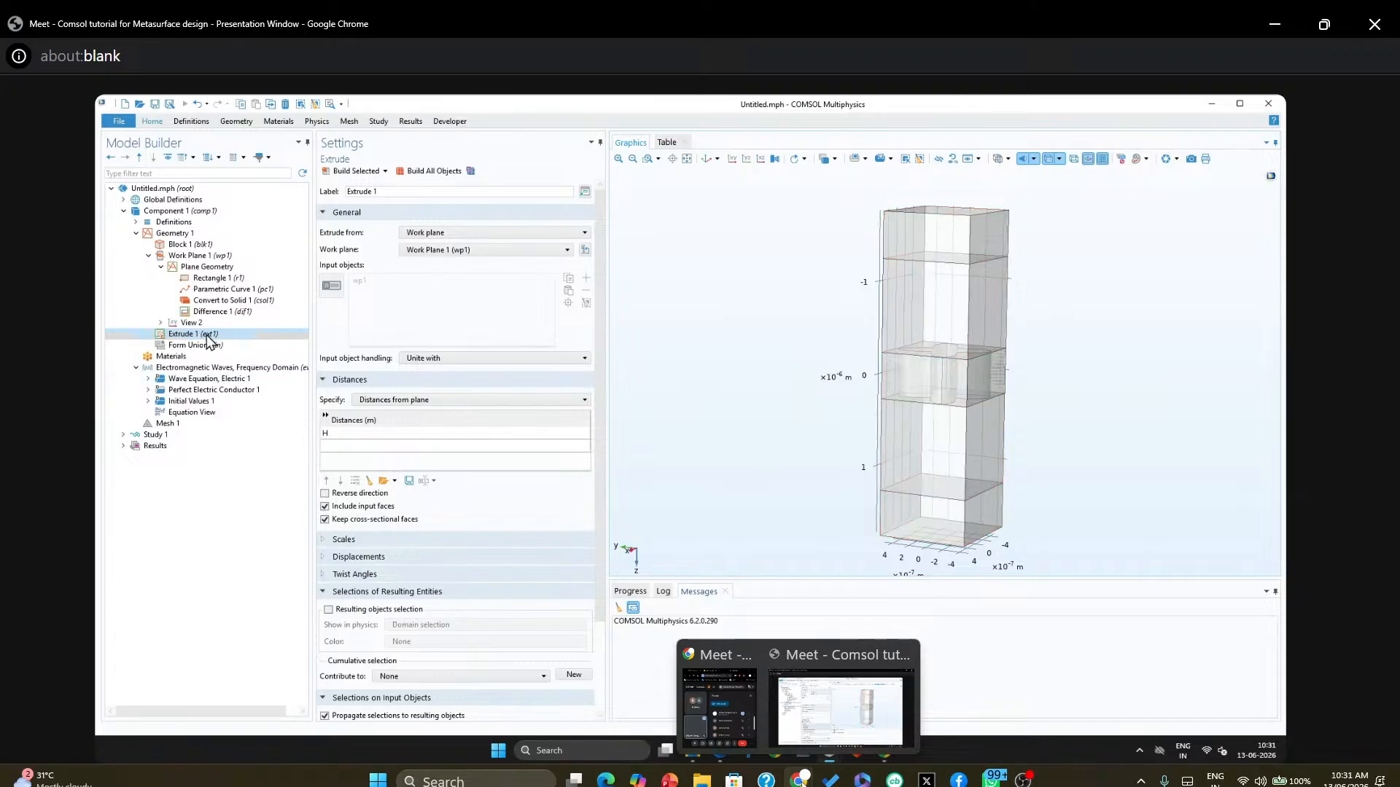
# Add a Partition Objects operation to Geometry 1 with the block blk1 as the object to partition
pyautogui.click(174, 237)
pyautogui.rightClick(174, 237)
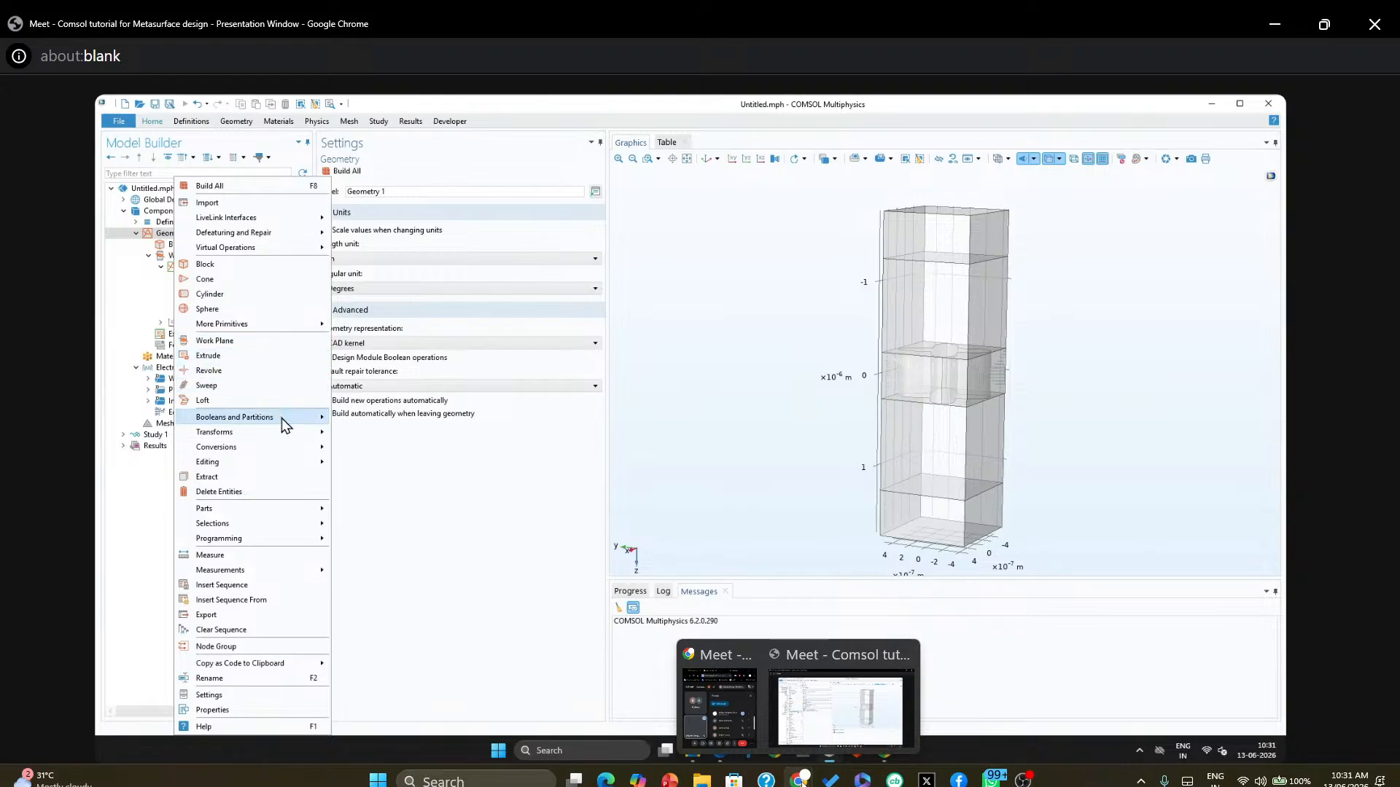
pyautogui.moveTo(281, 422)
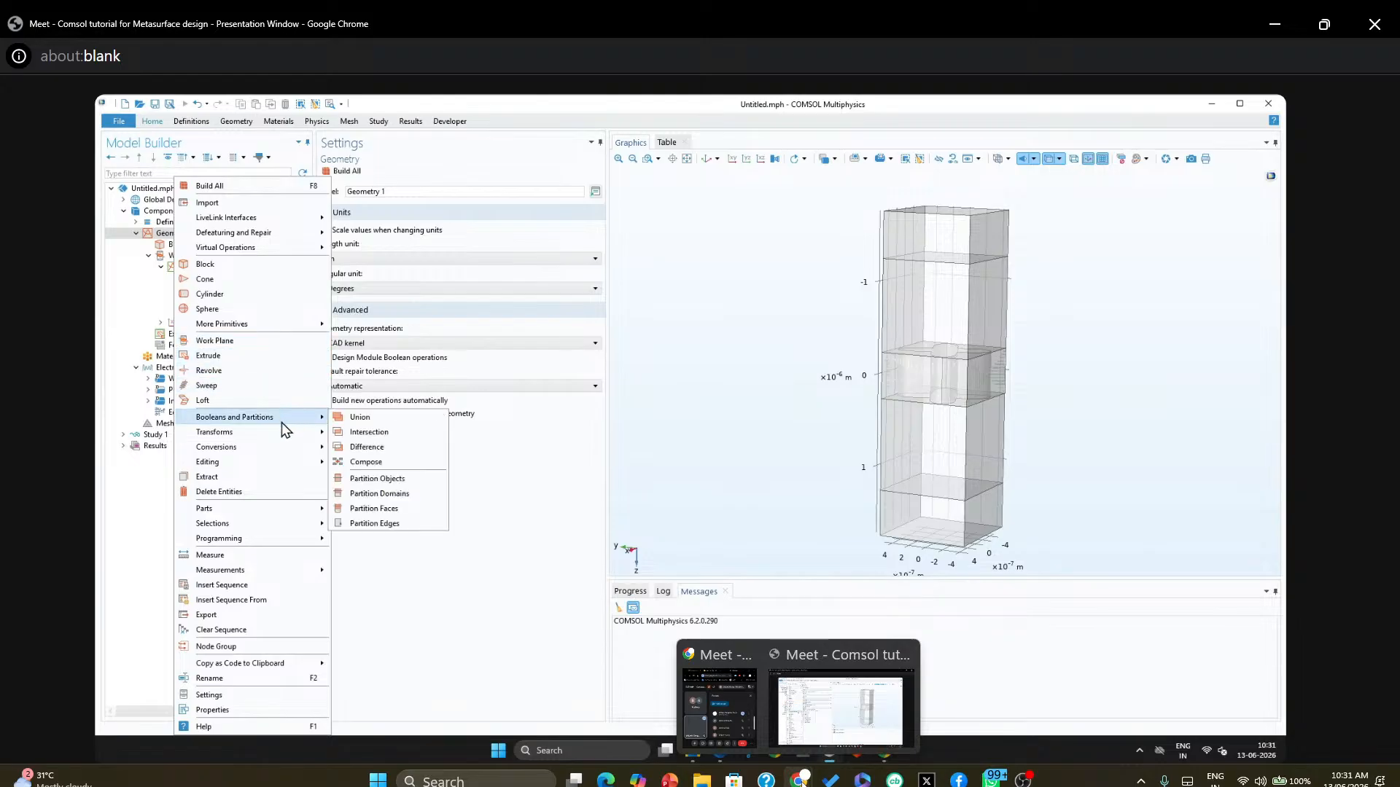
pyautogui.click(384, 481)
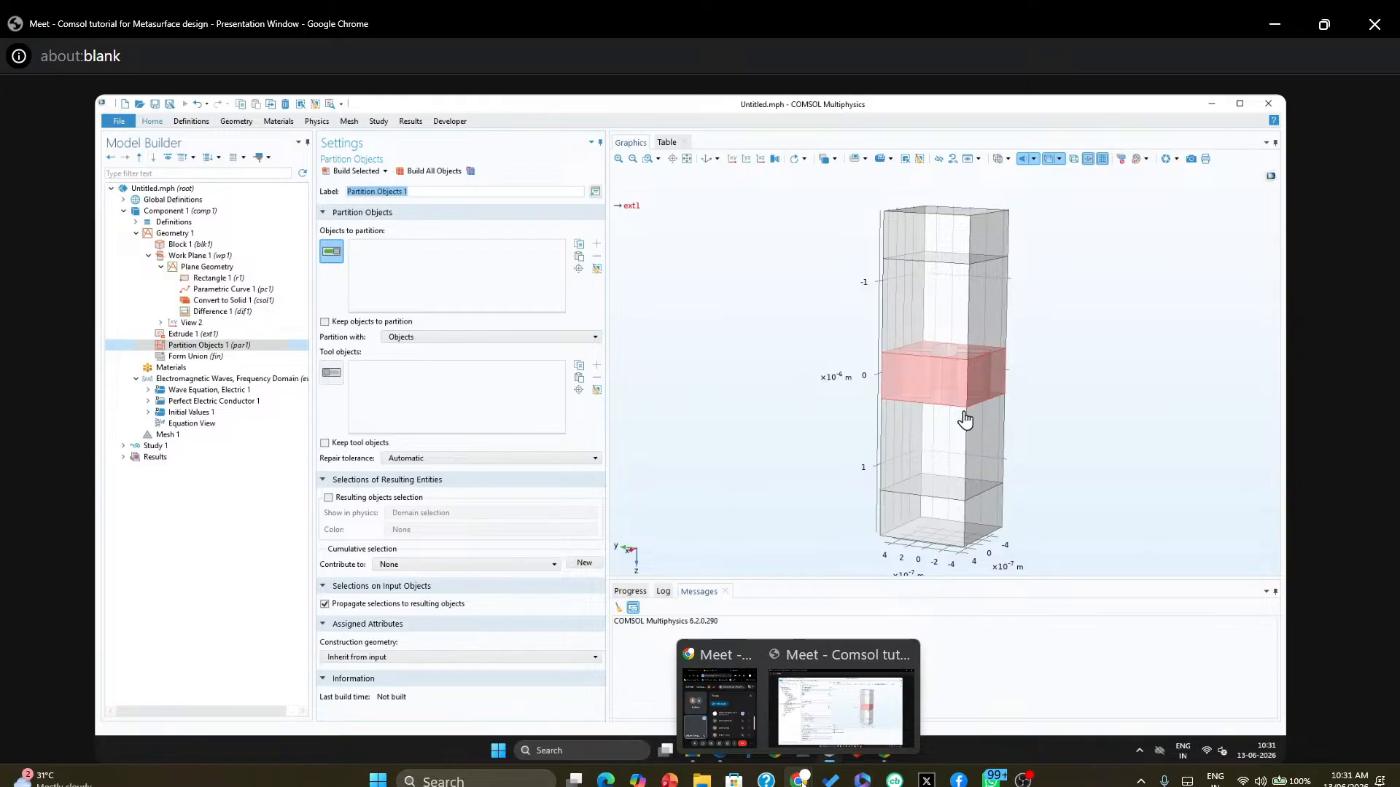
pyautogui.click(966, 272)
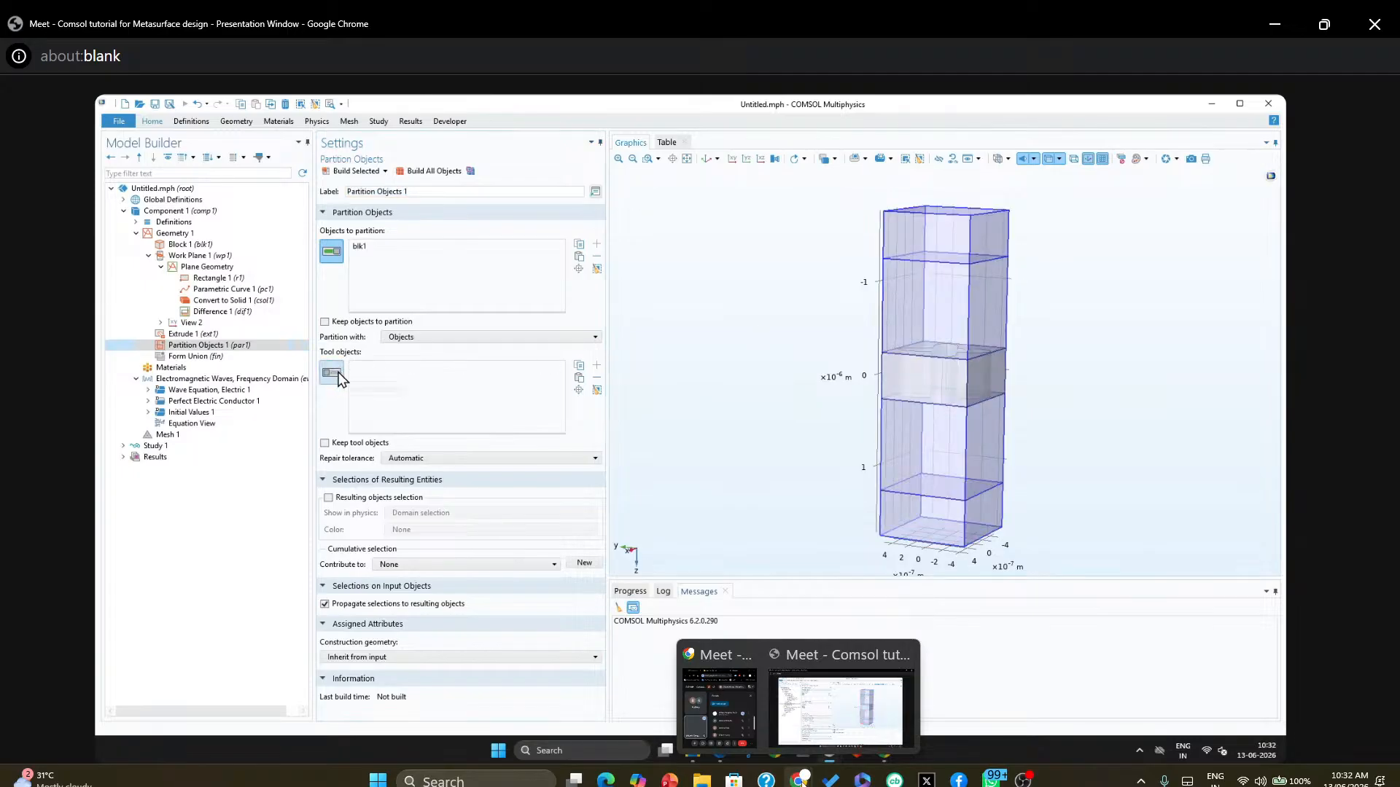
# Partition the block with Work Plane 1, build the operation and inspect the partitioned unit cell
pyautogui.click(417, 339)
pyautogui.click(421, 361)
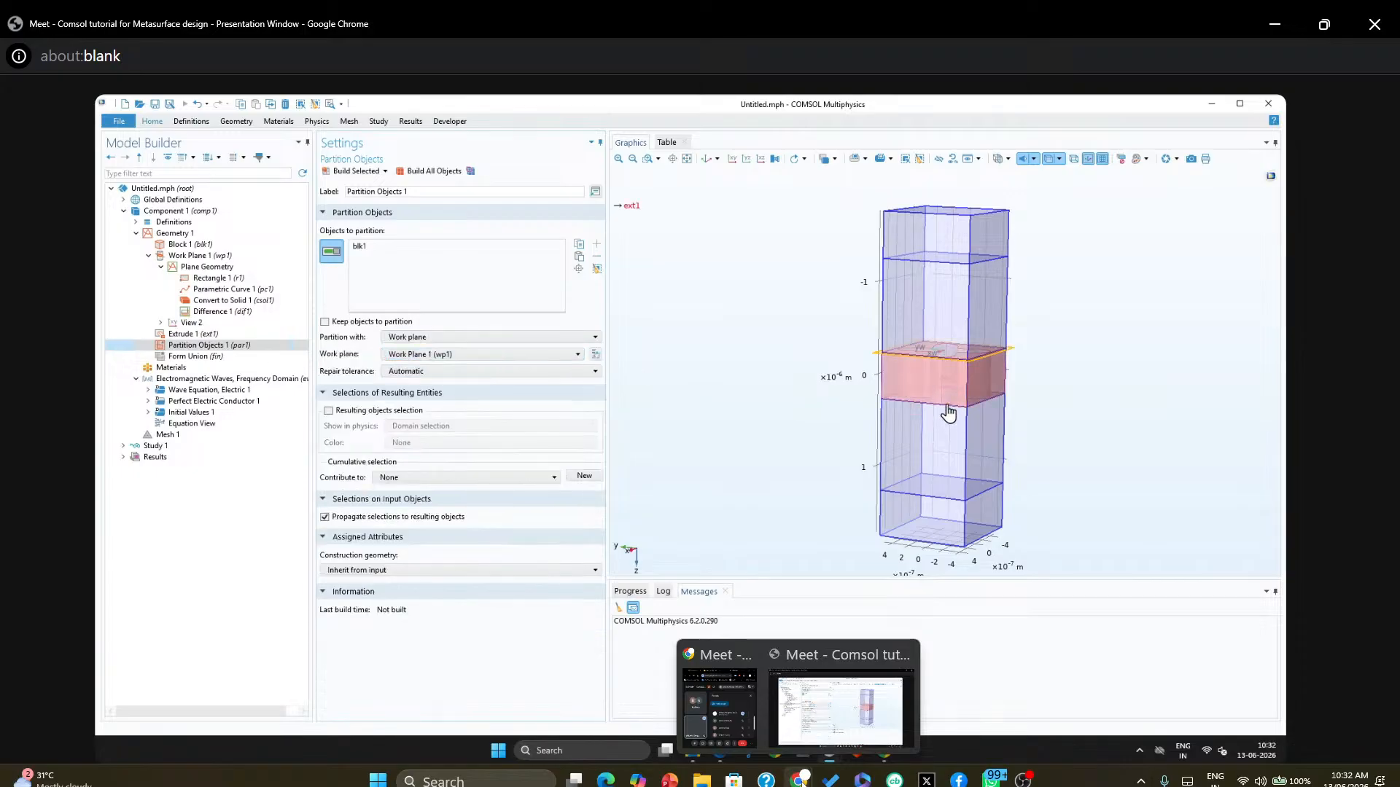
pyautogui.click(706, 161)
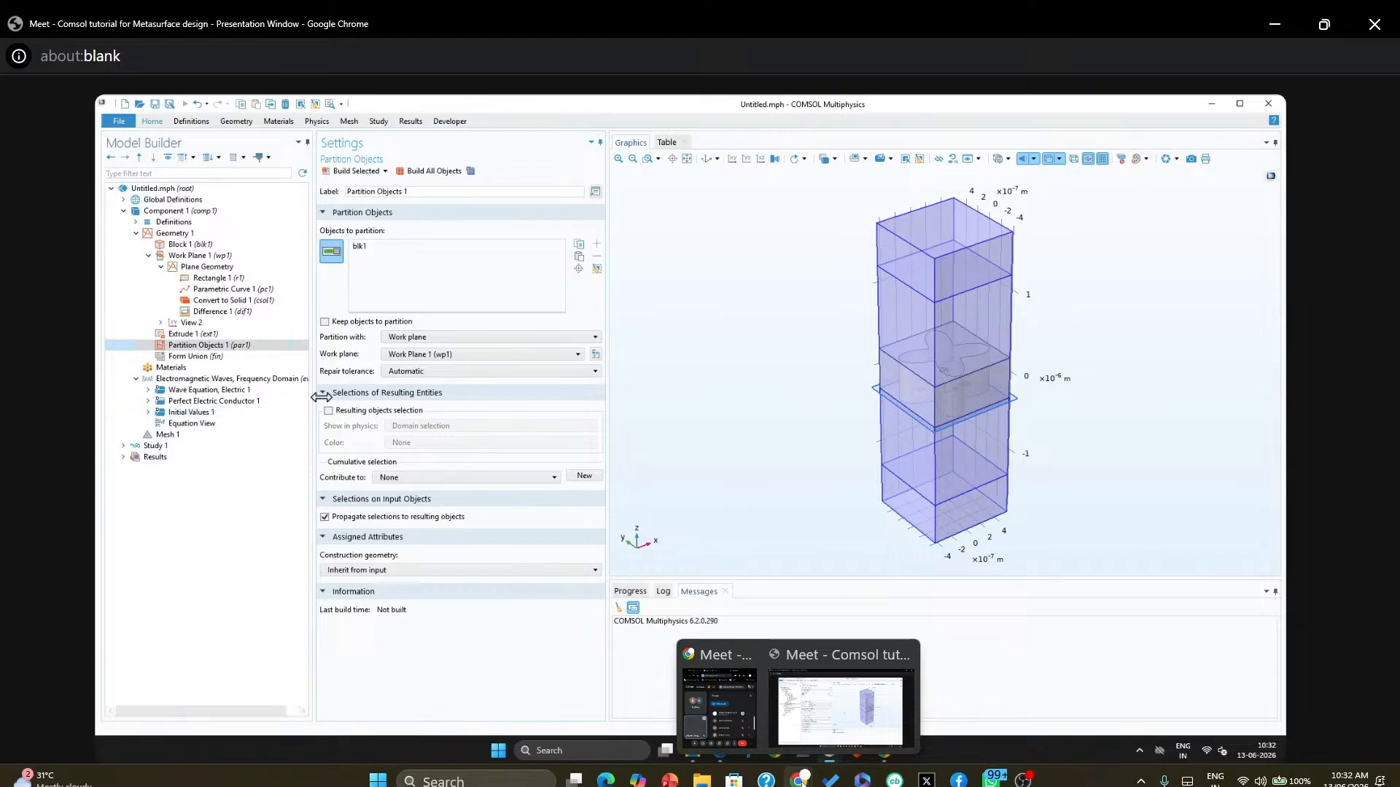
pyautogui.click(369, 182)
pyautogui.moveTo(802, 457); pyautogui.dragTo(817, 413)
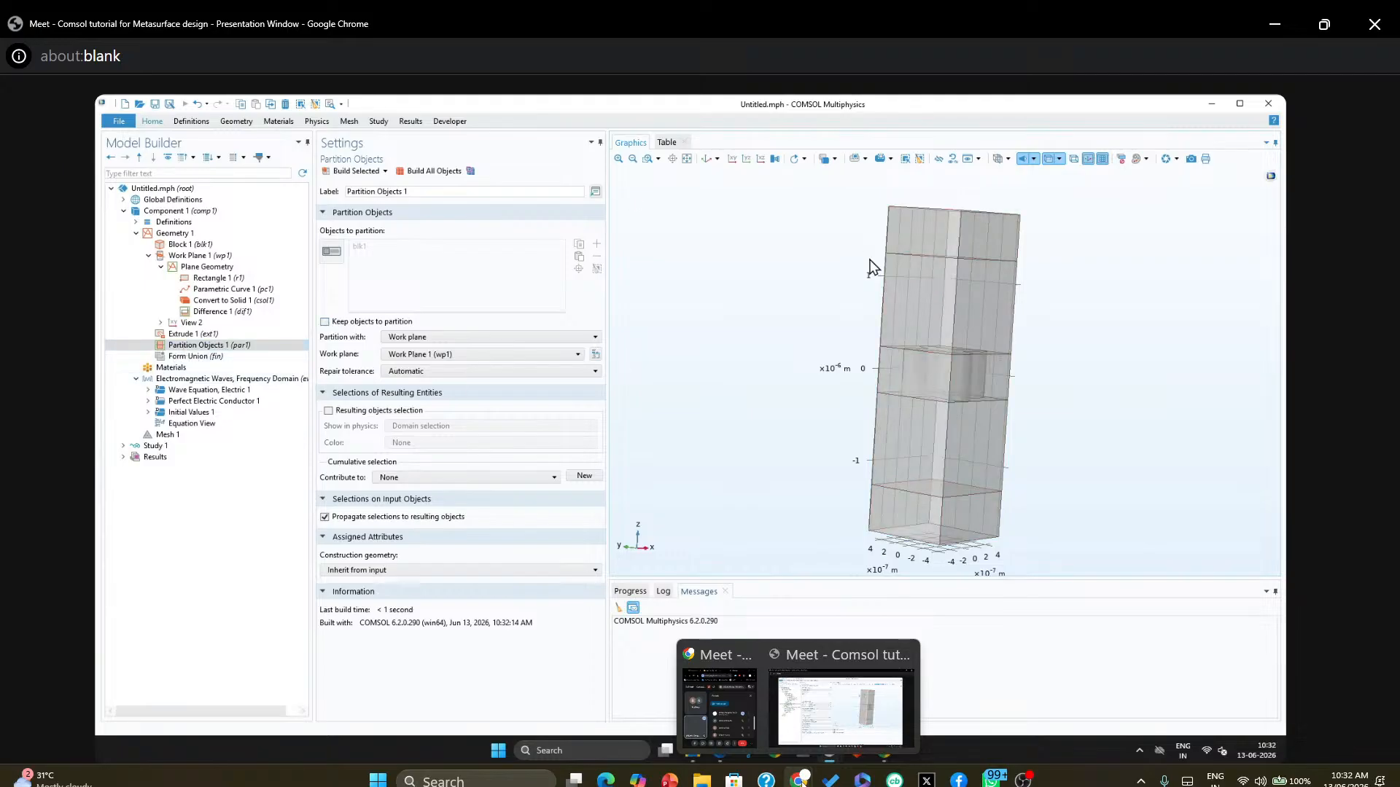
pyautogui.moveTo(869, 259); pyautogui.dragTo(821, 288)
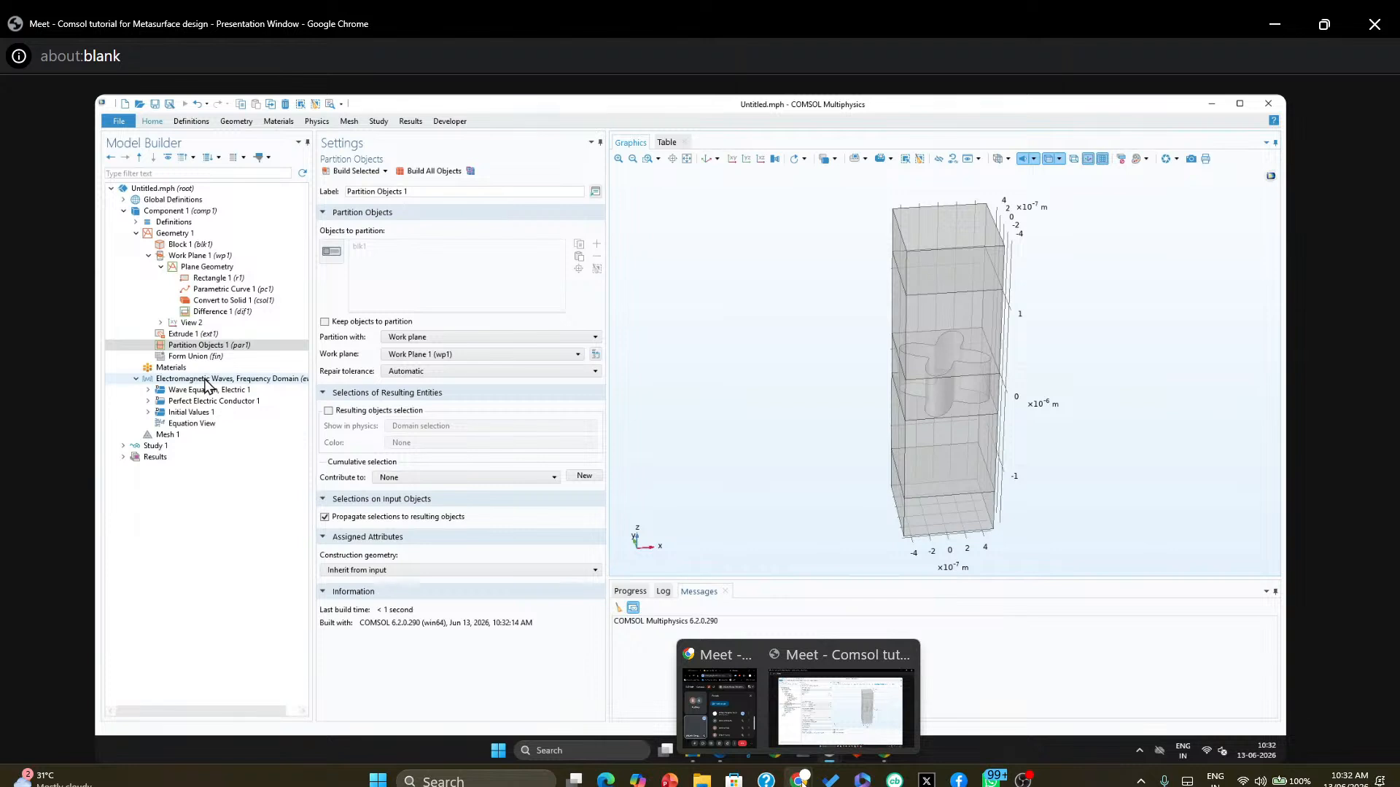
pyautogui.moveTo(856, 331); pyautogui.dragTo(827, 301)
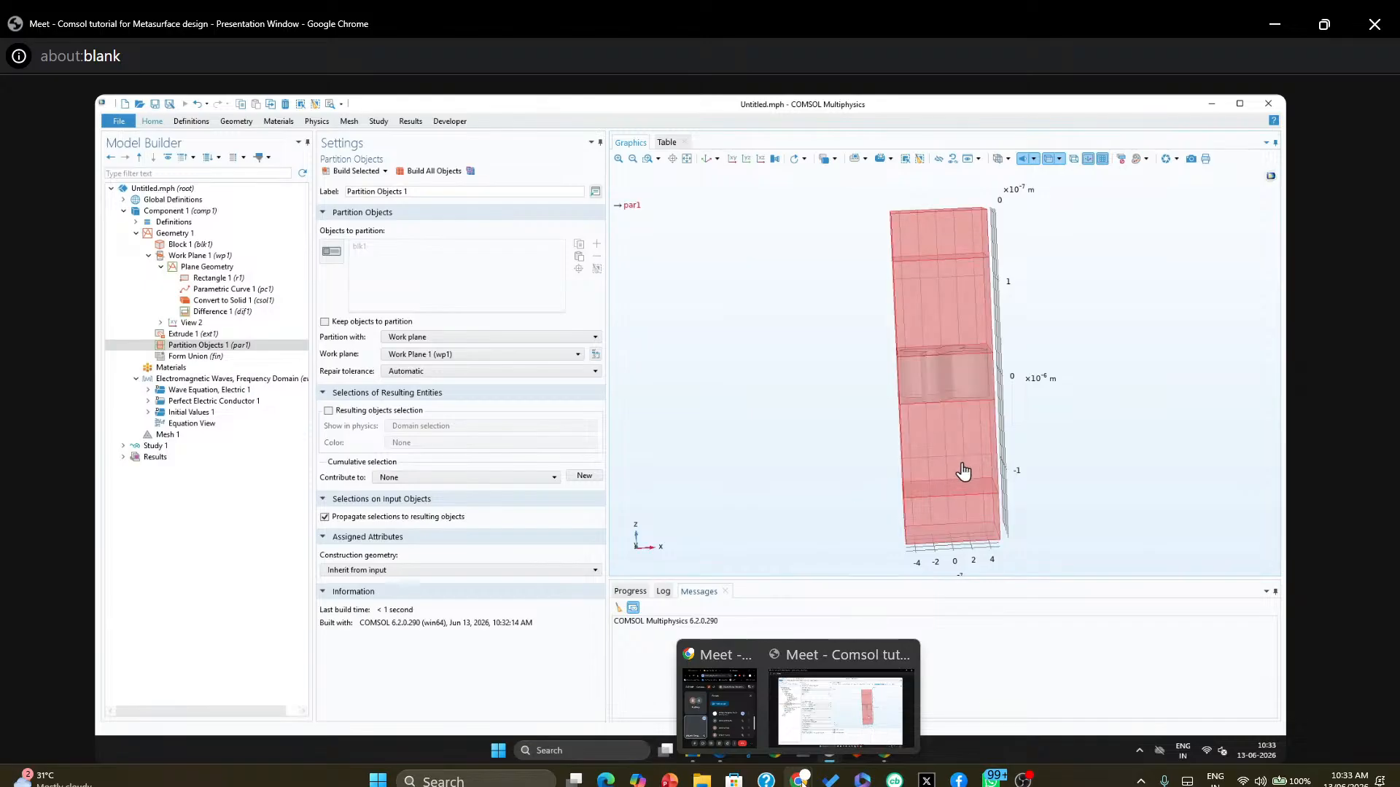
pyautogui.rightClick(172, 234)
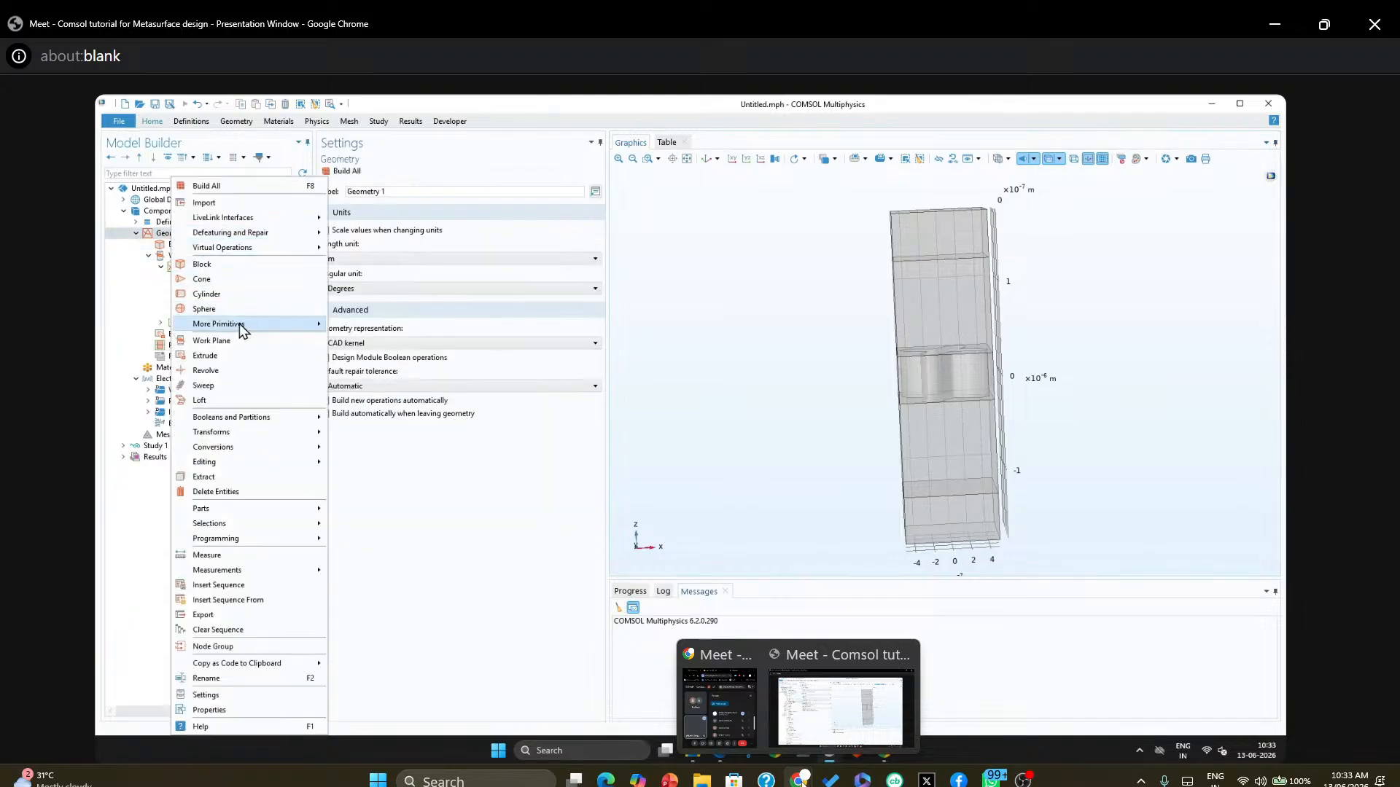
pyautogui.click(212, 341)
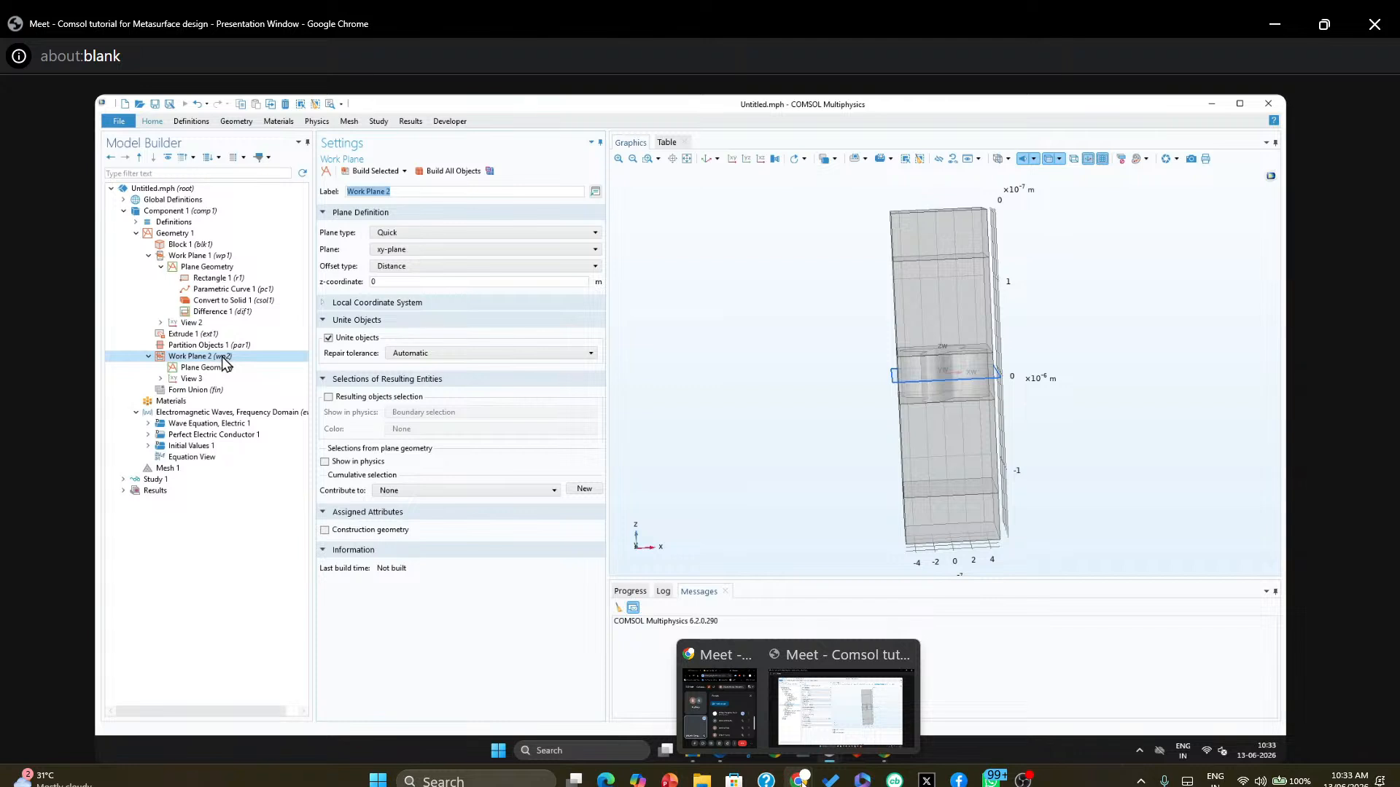
pyautogui.rightClick(224, 357)
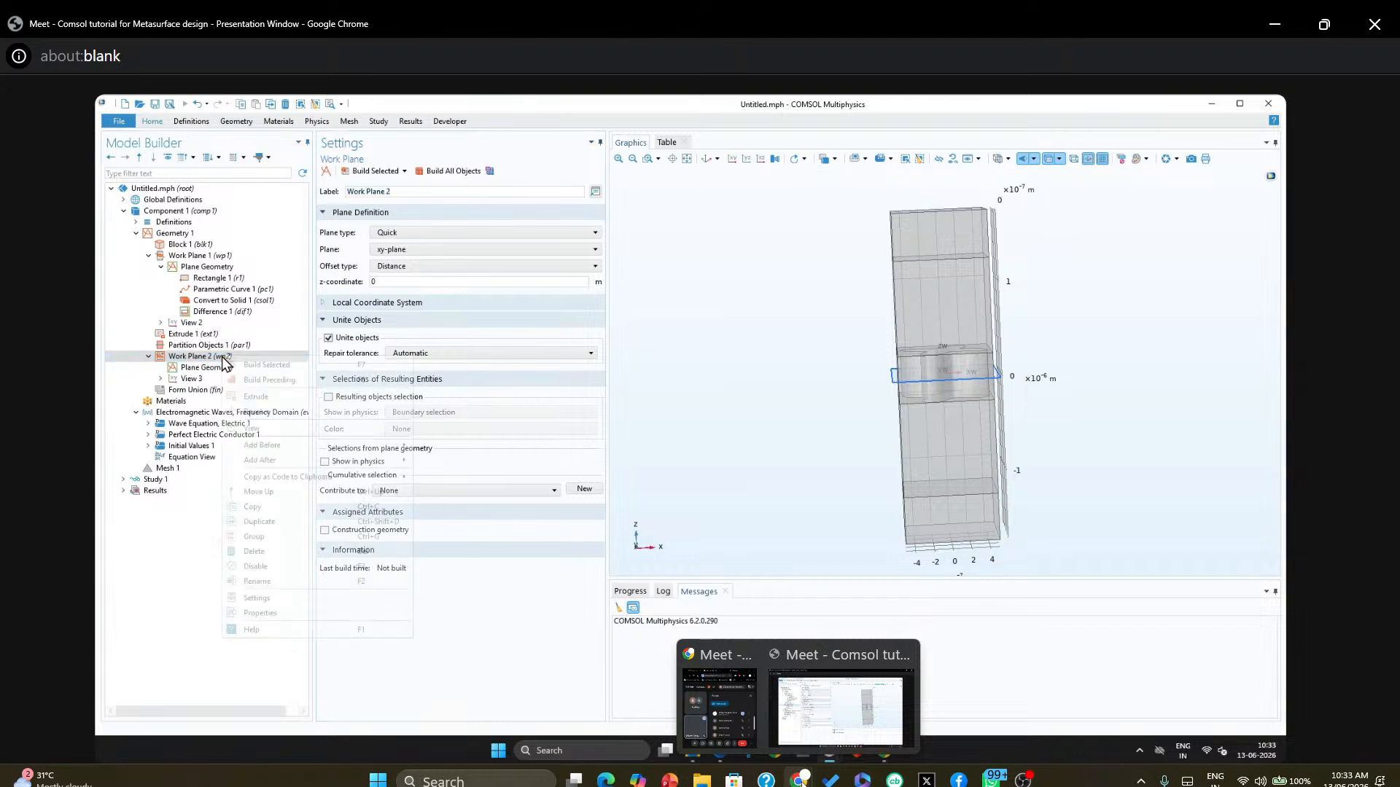
pyautogui.click(264, 551)
pyautogui.click(722, 466)
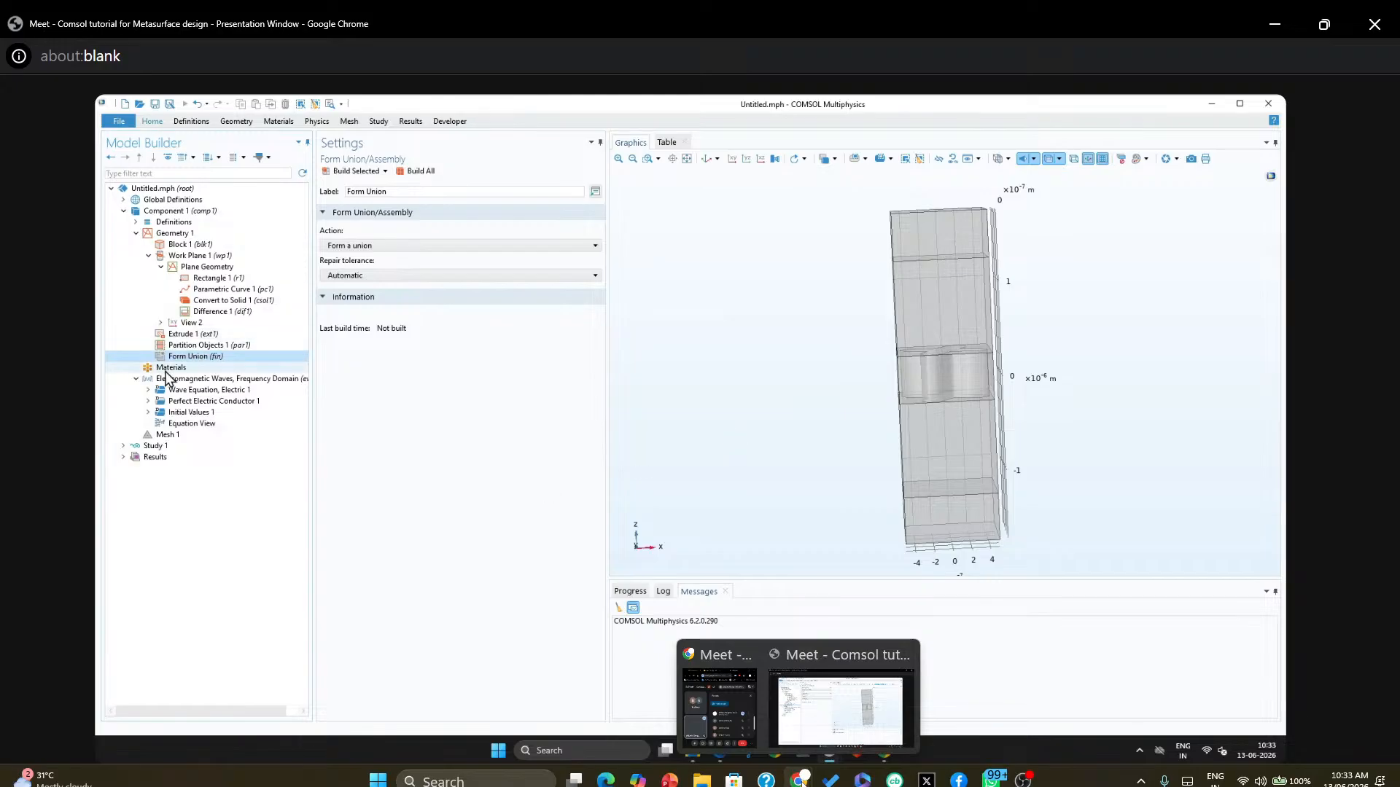
# Add the built-in Air material to Component 1 and review its domain selection and properties
pyautogui.click(137, 233)
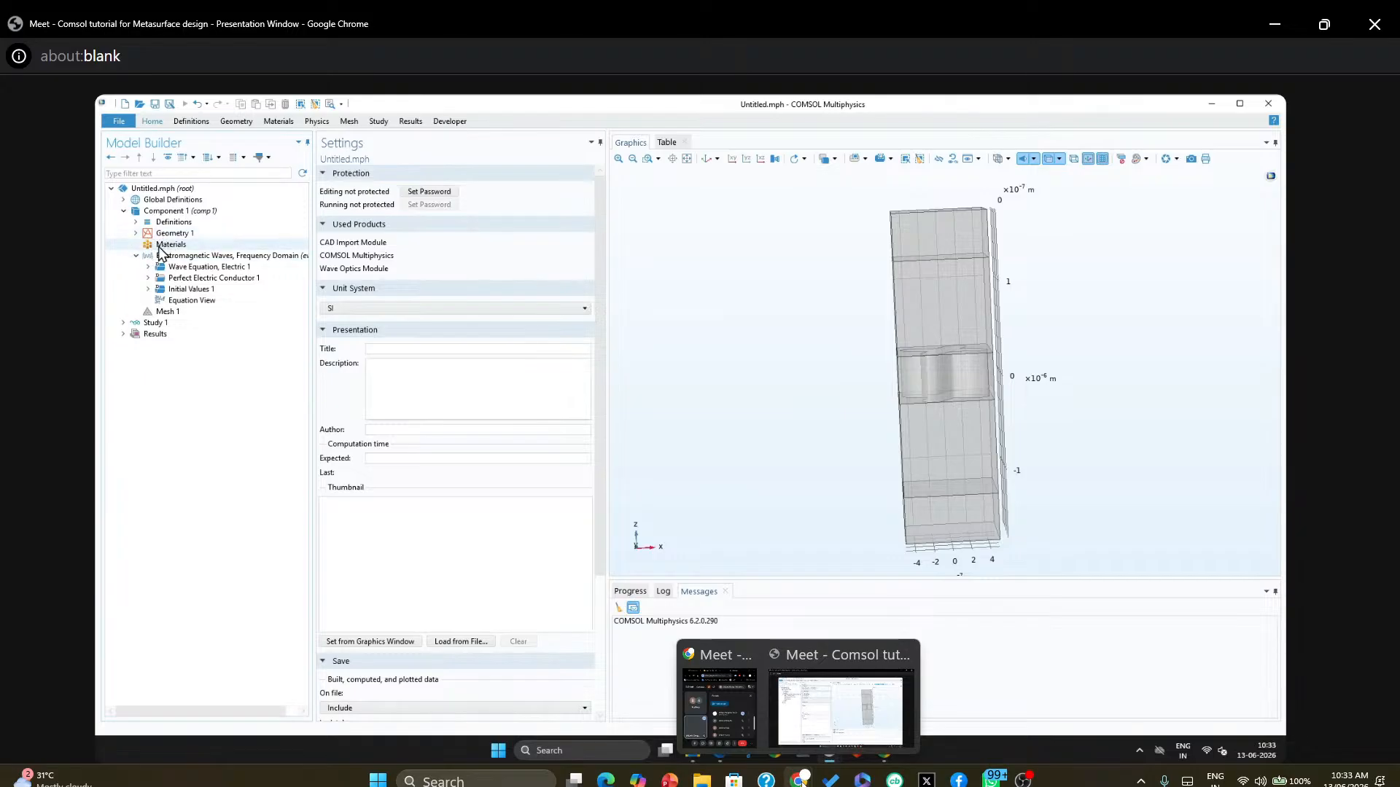
pyautogui.click(163, 248)
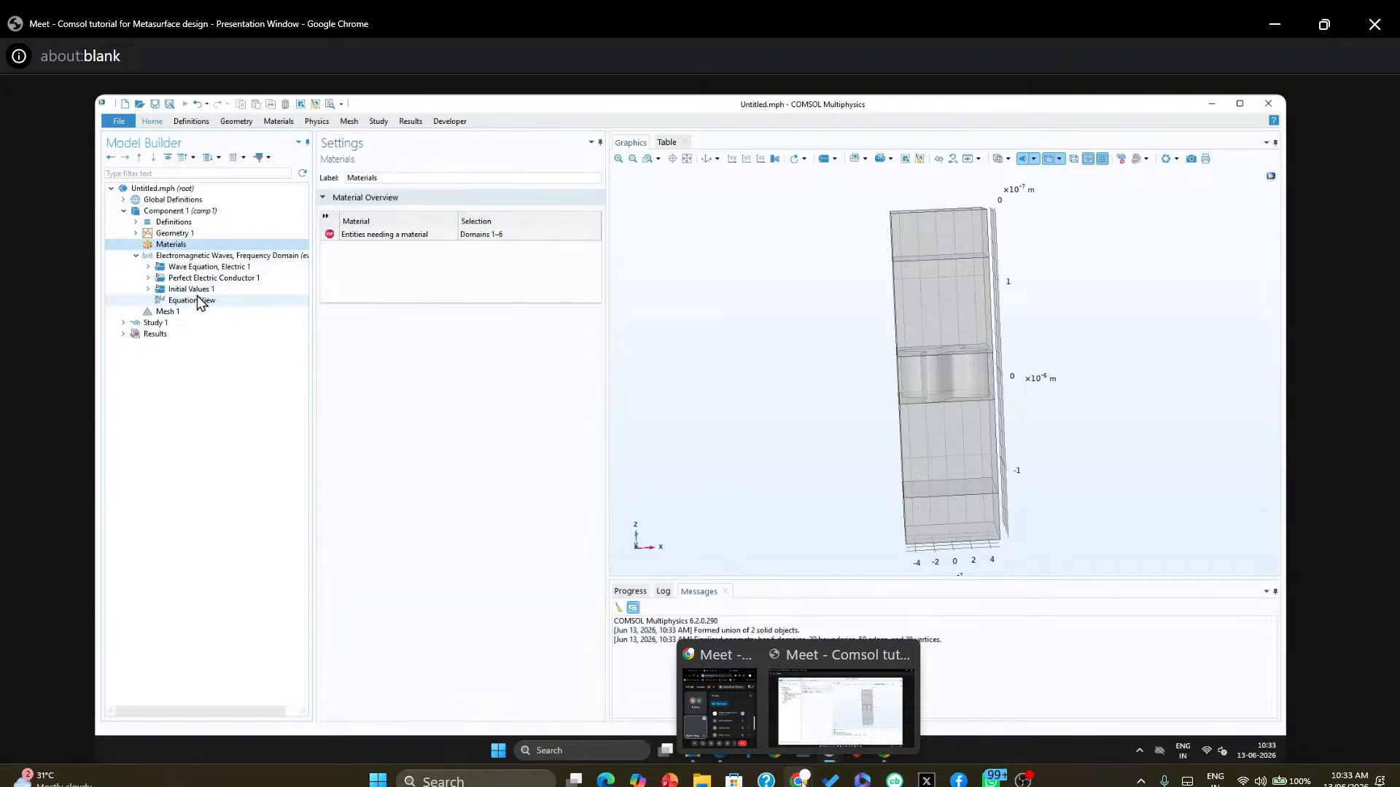
pyautogui.rightClick(167, 249)
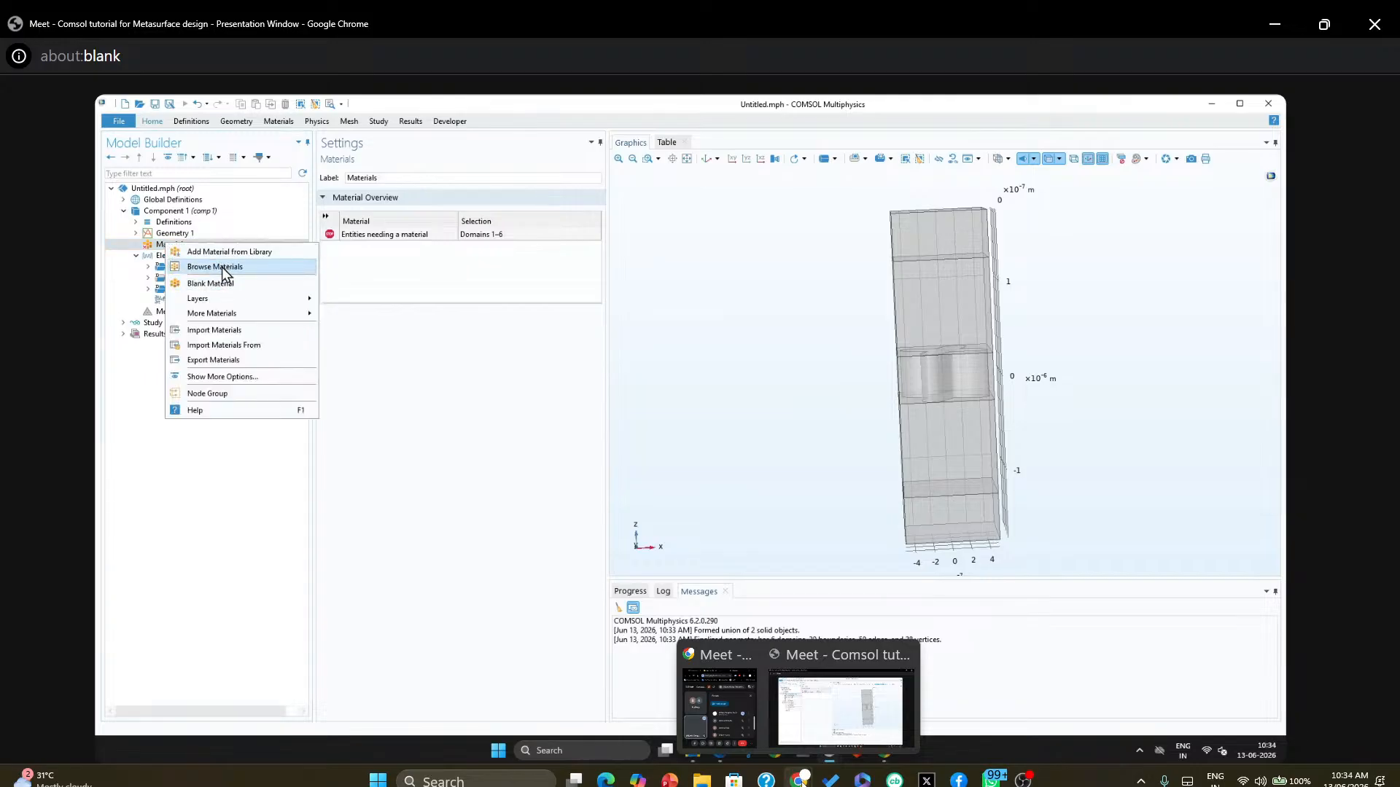
pyautogui.click(148, 245)
pyautogui.rightClick(145, 245)
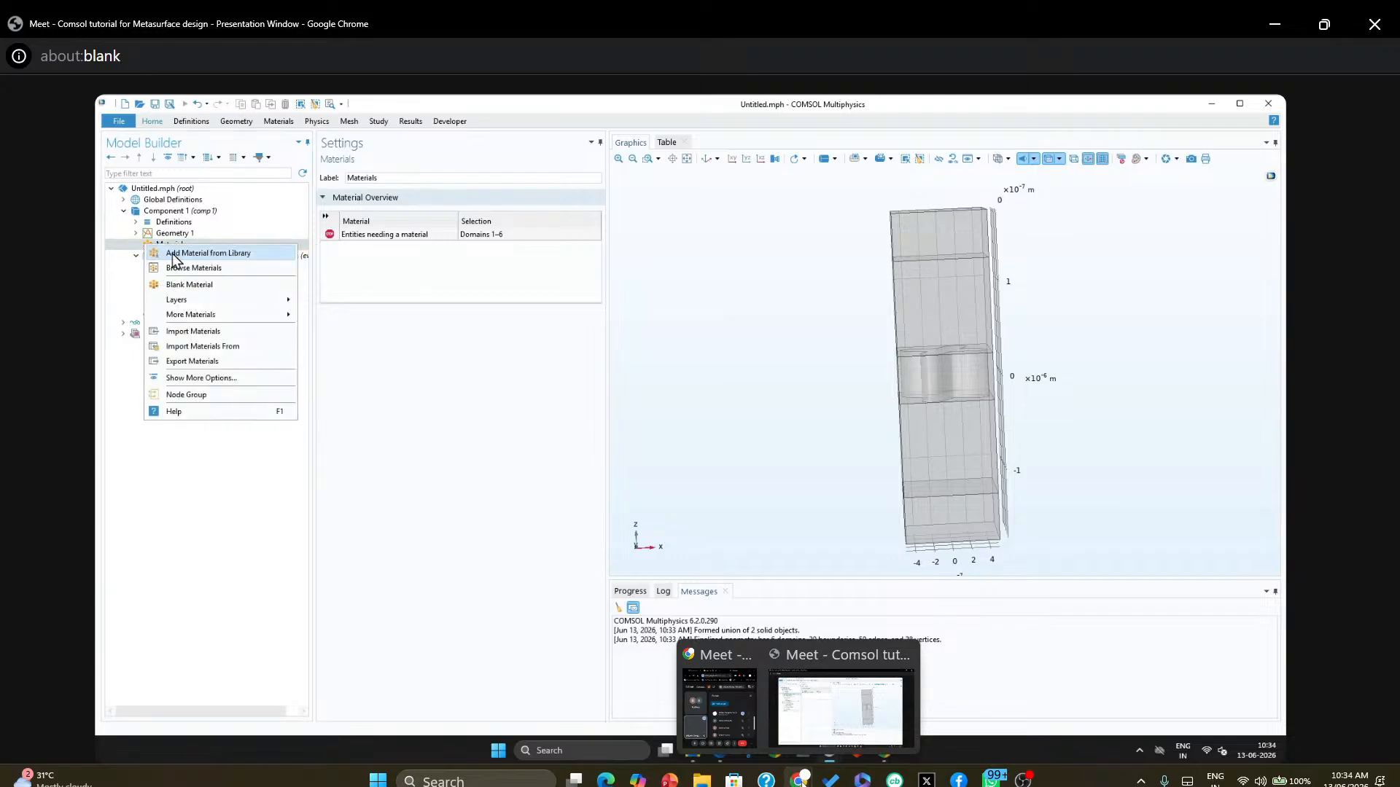
pyautogui.click(192, 268)
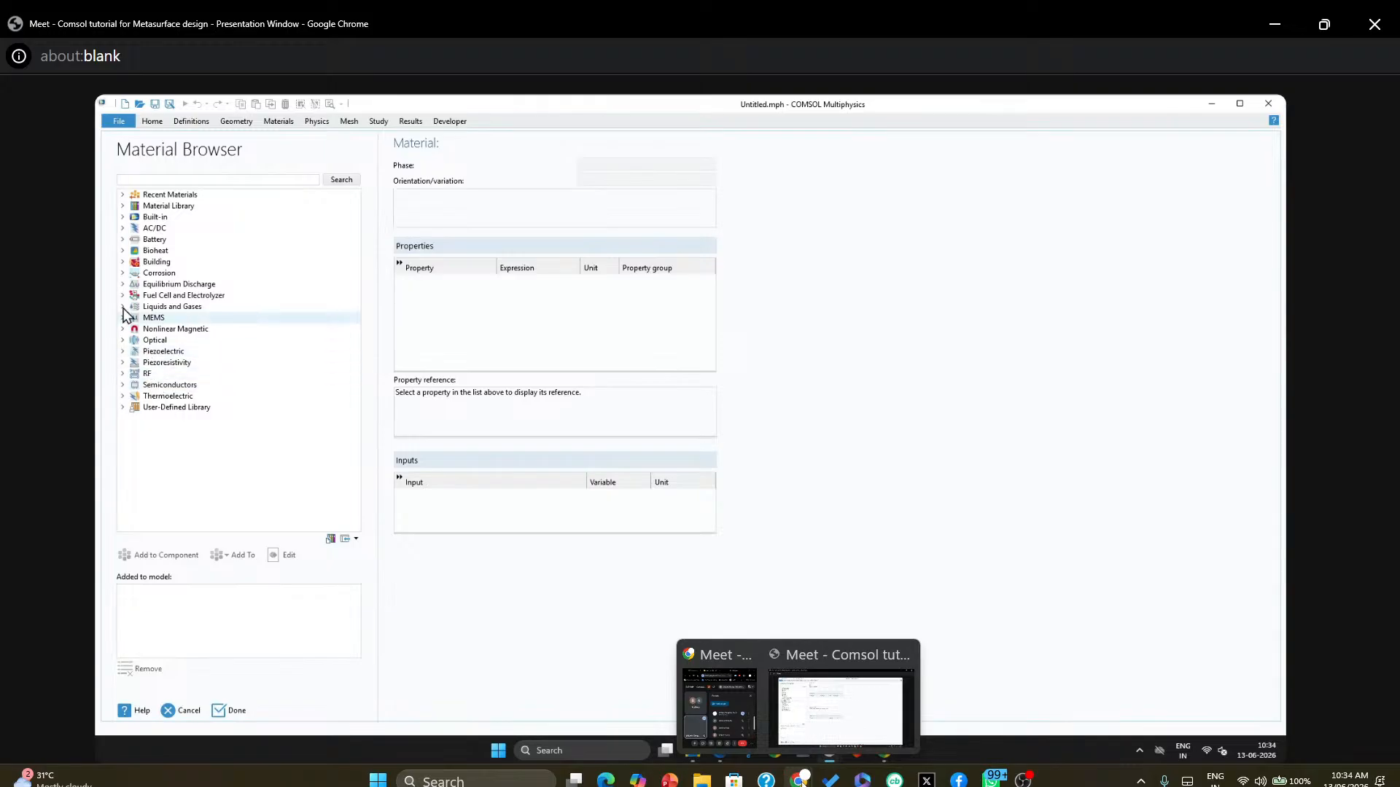
pyautogui.click(123, 217)
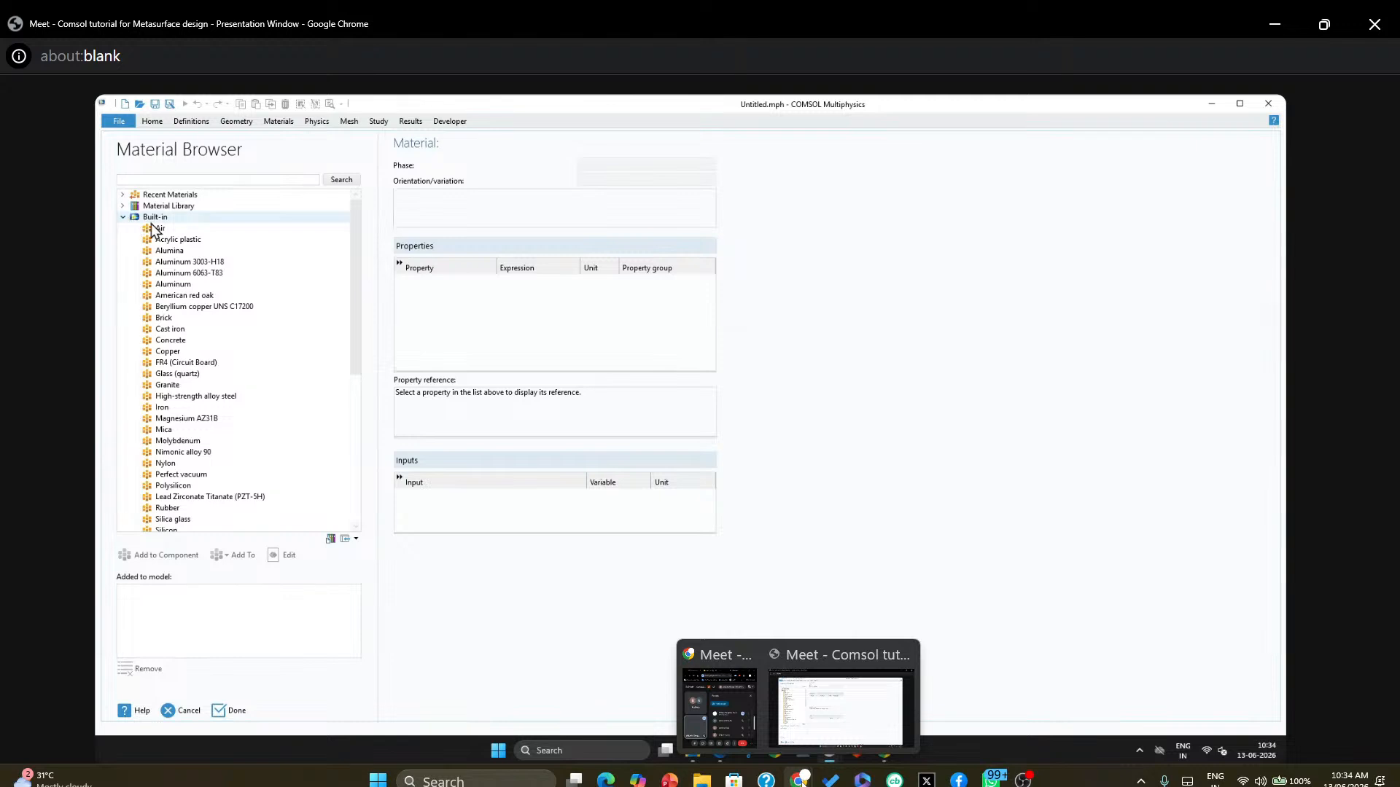
pyautogui.click(168, 231)
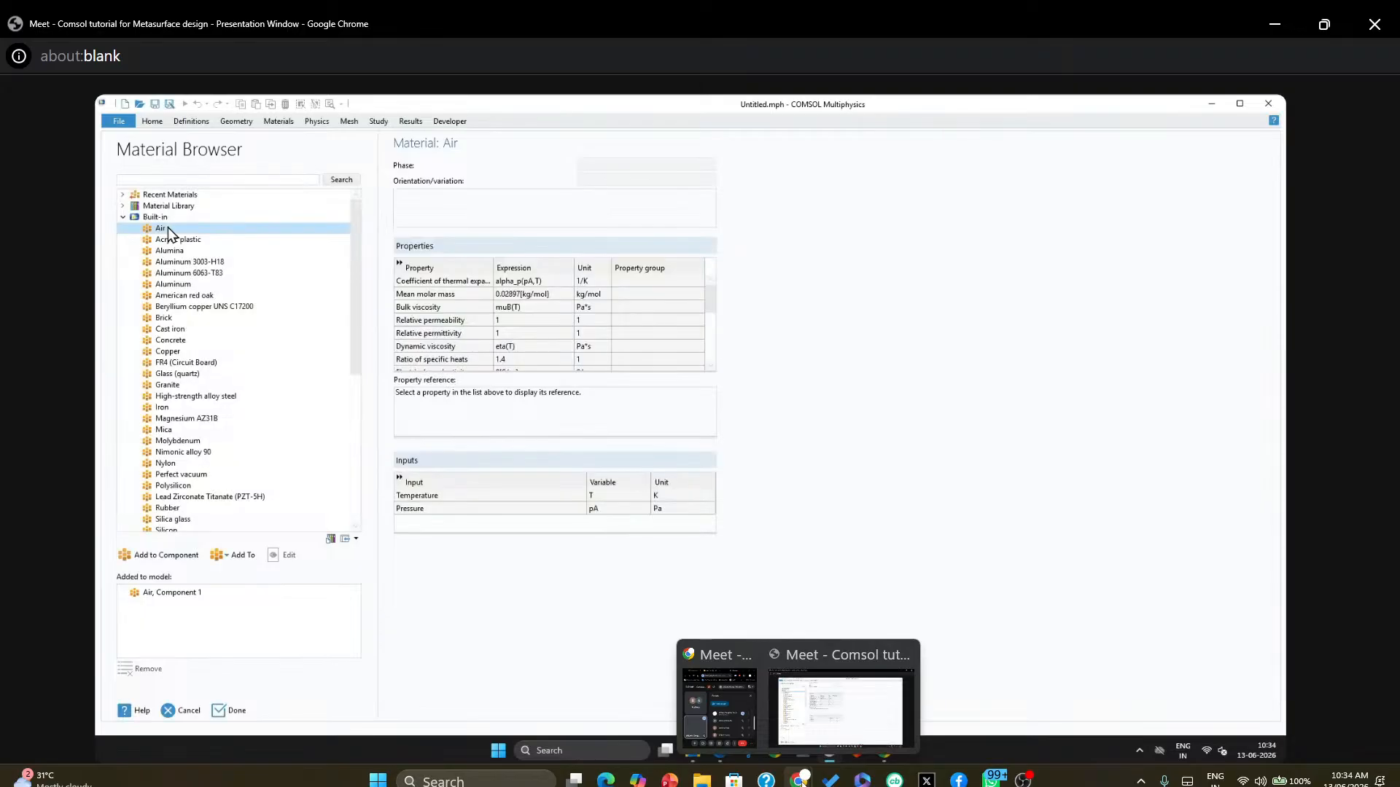
pyautogui.click(230, 713)
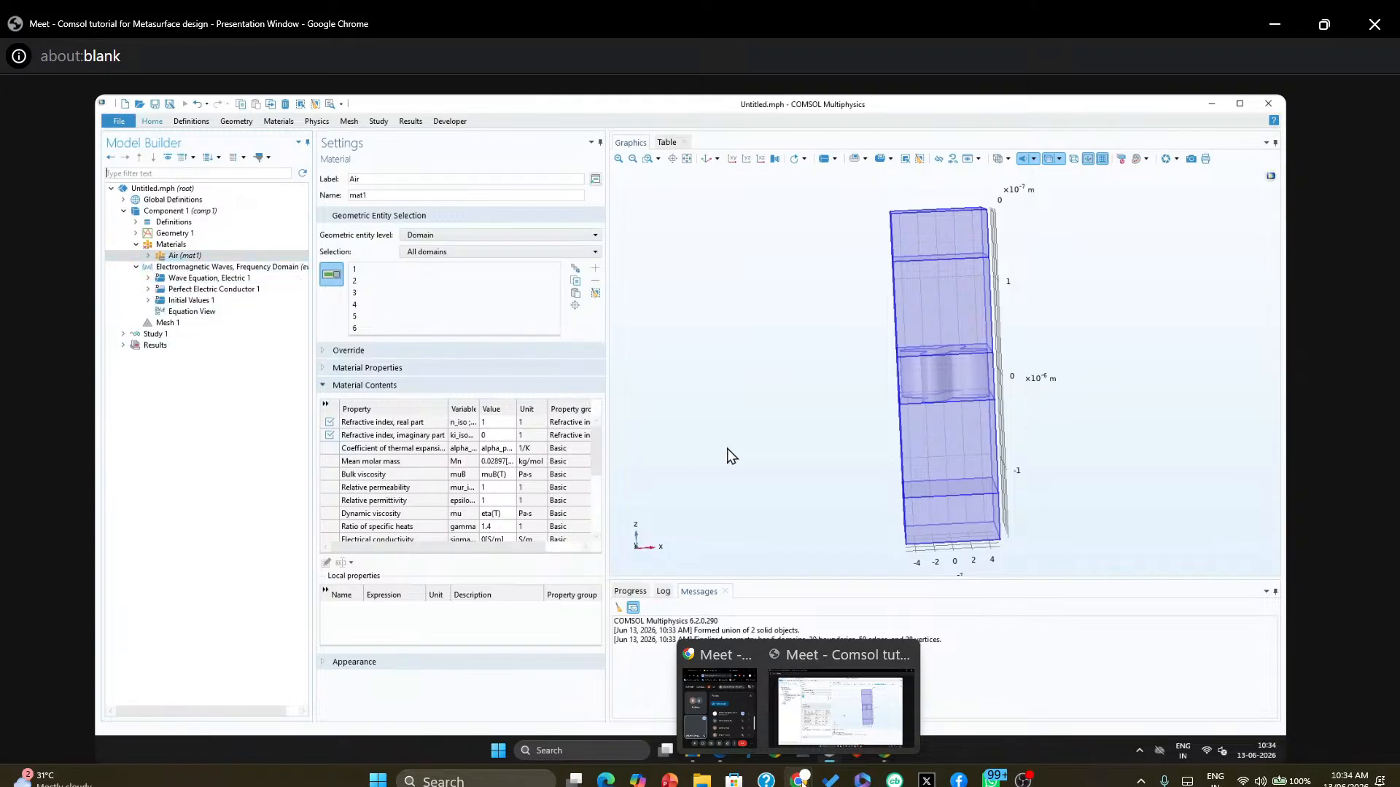
pyautogui.moveTo(737, 417); pyautogui.dragTo(794, 409)
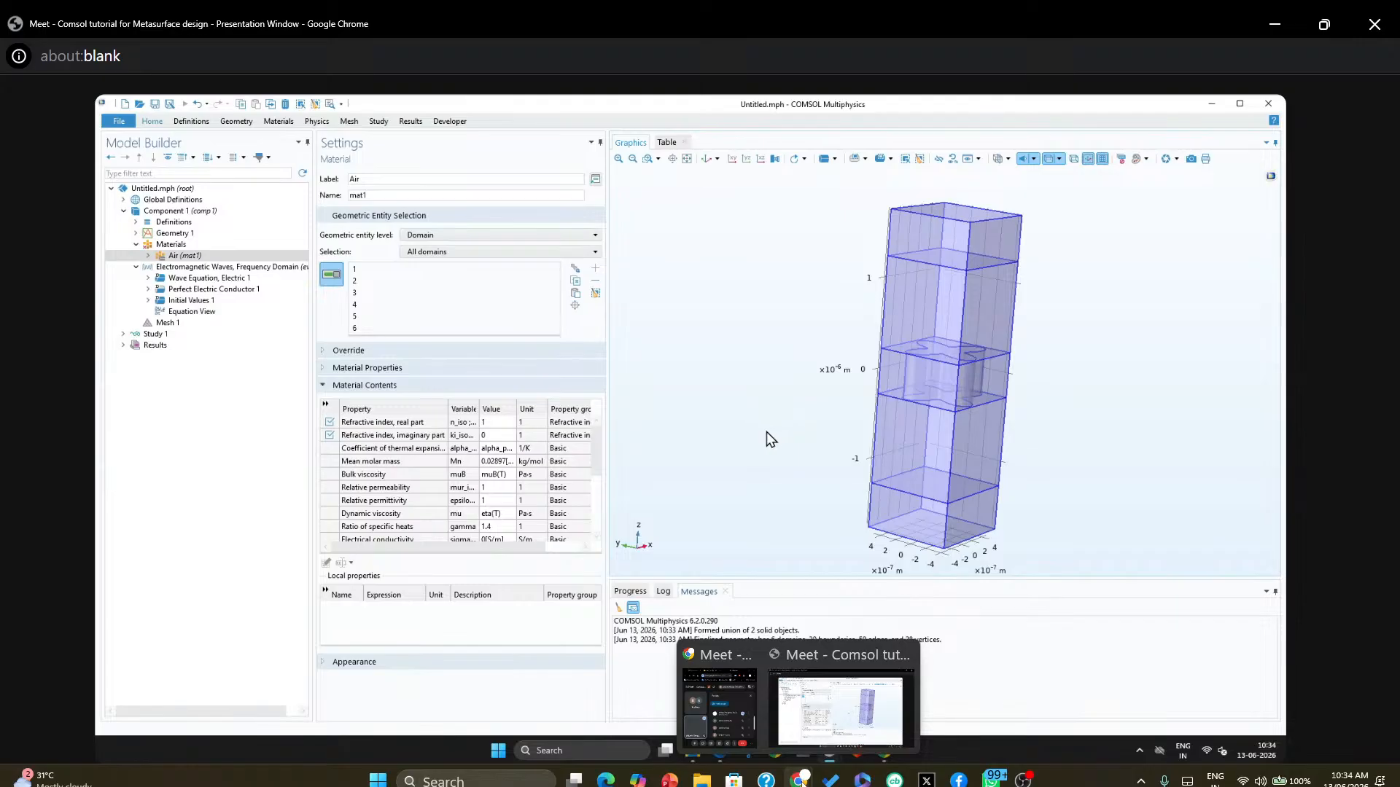
pyautogui.click(172, 246)
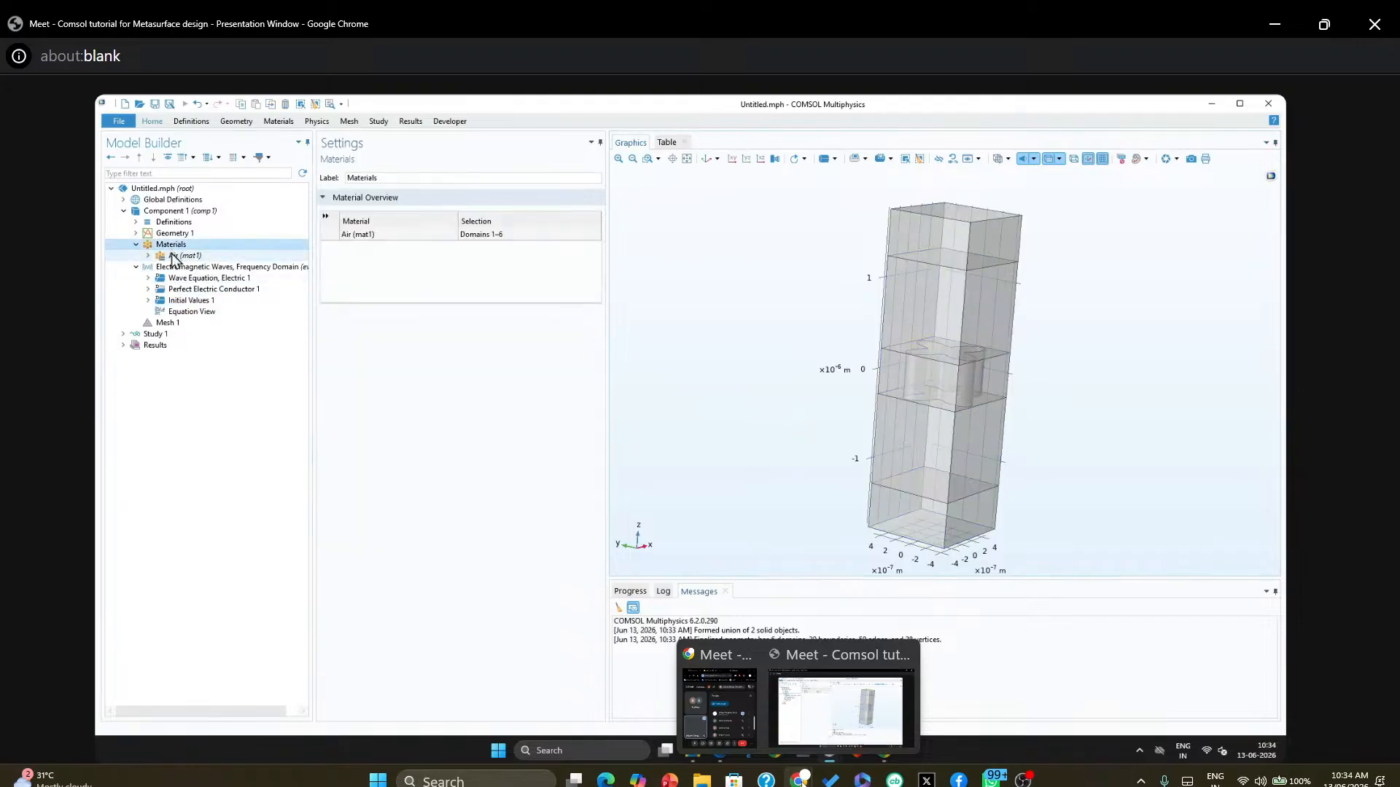
pyautogui.click(176, 256)
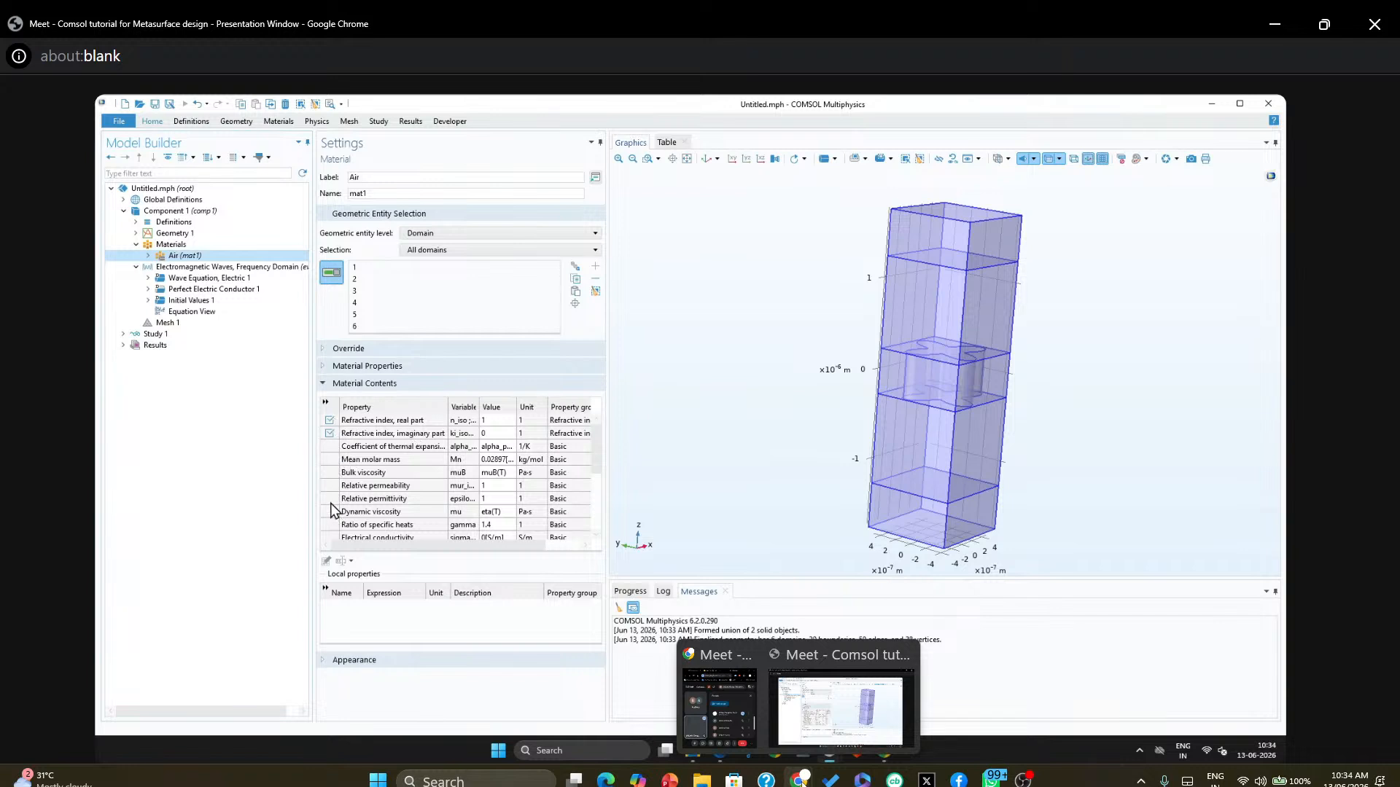
# Set the electric displacement field model of Wave Equation, Electric 1 to Relative permittivity and check which properties the Air material requires
pyautogui.click(213, 271)
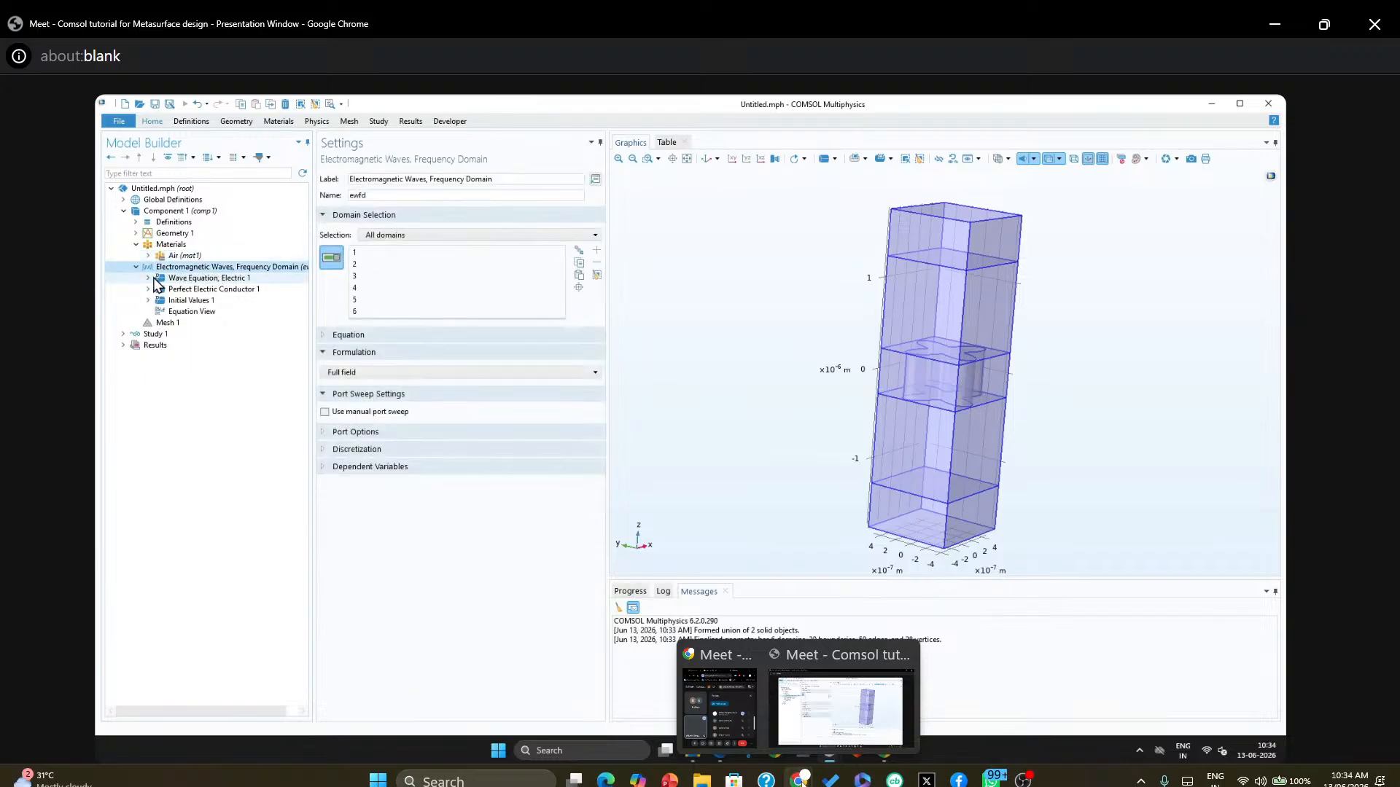
pyautogui.click(215, 279)
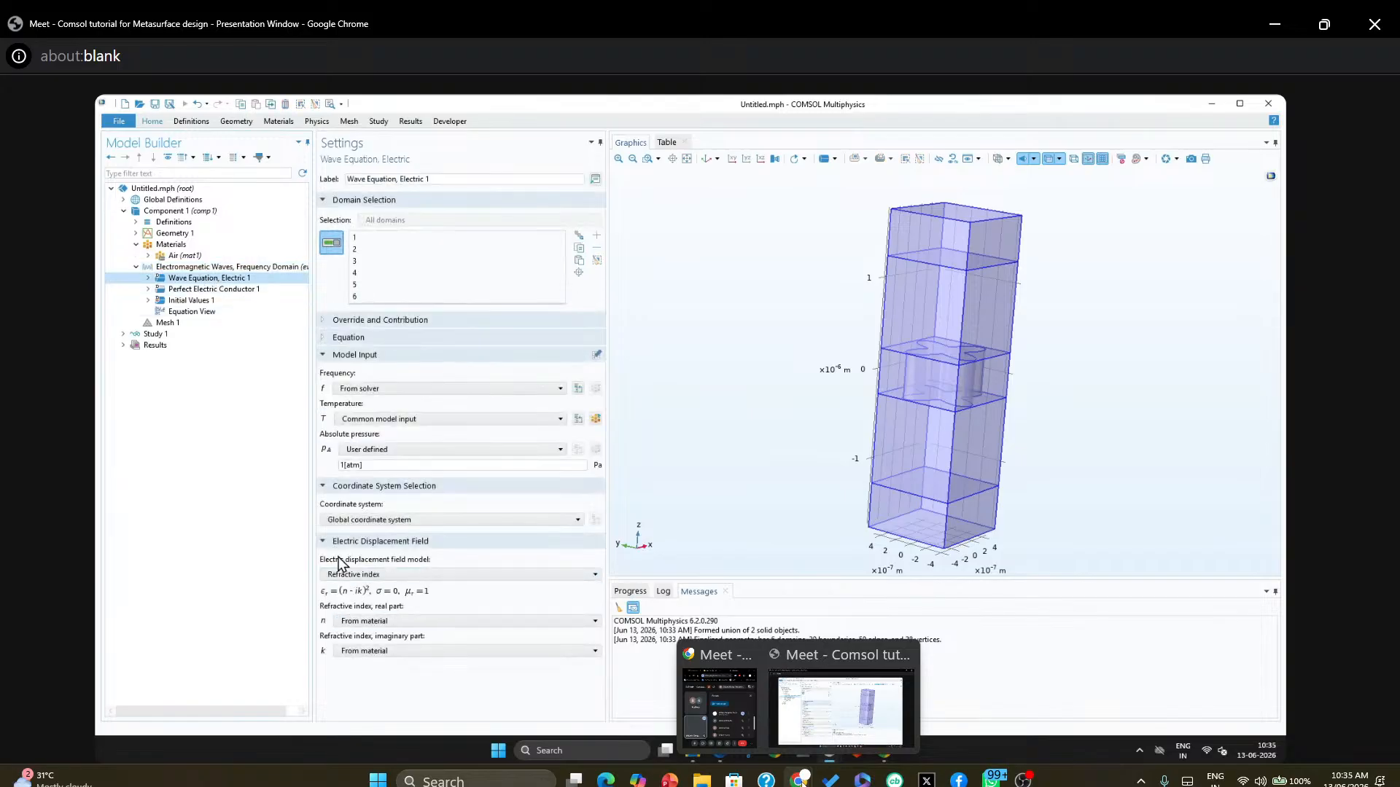
pyautogui.click(357, 576)
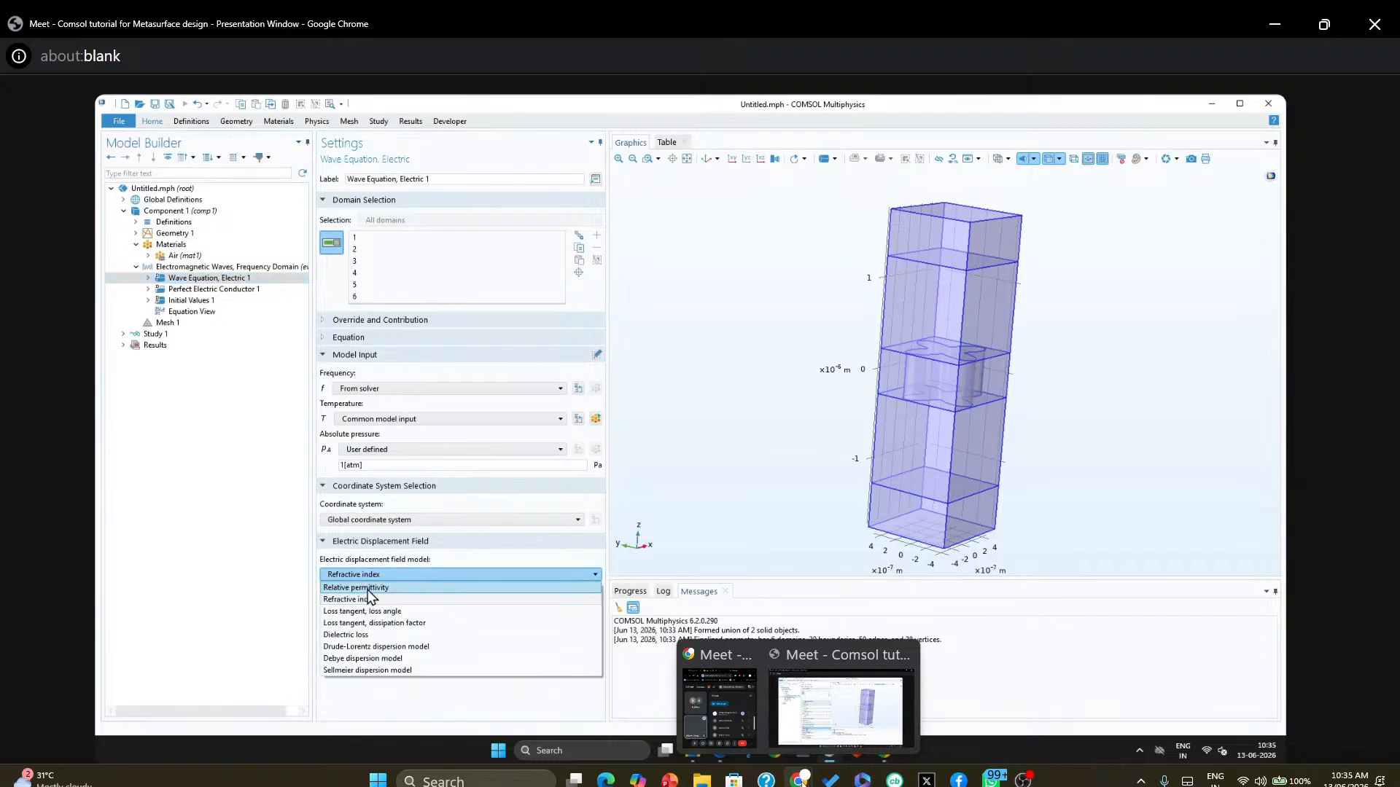
pyautogui.click(369, 589)
pyautogui.scroll(-2, 368, 593)
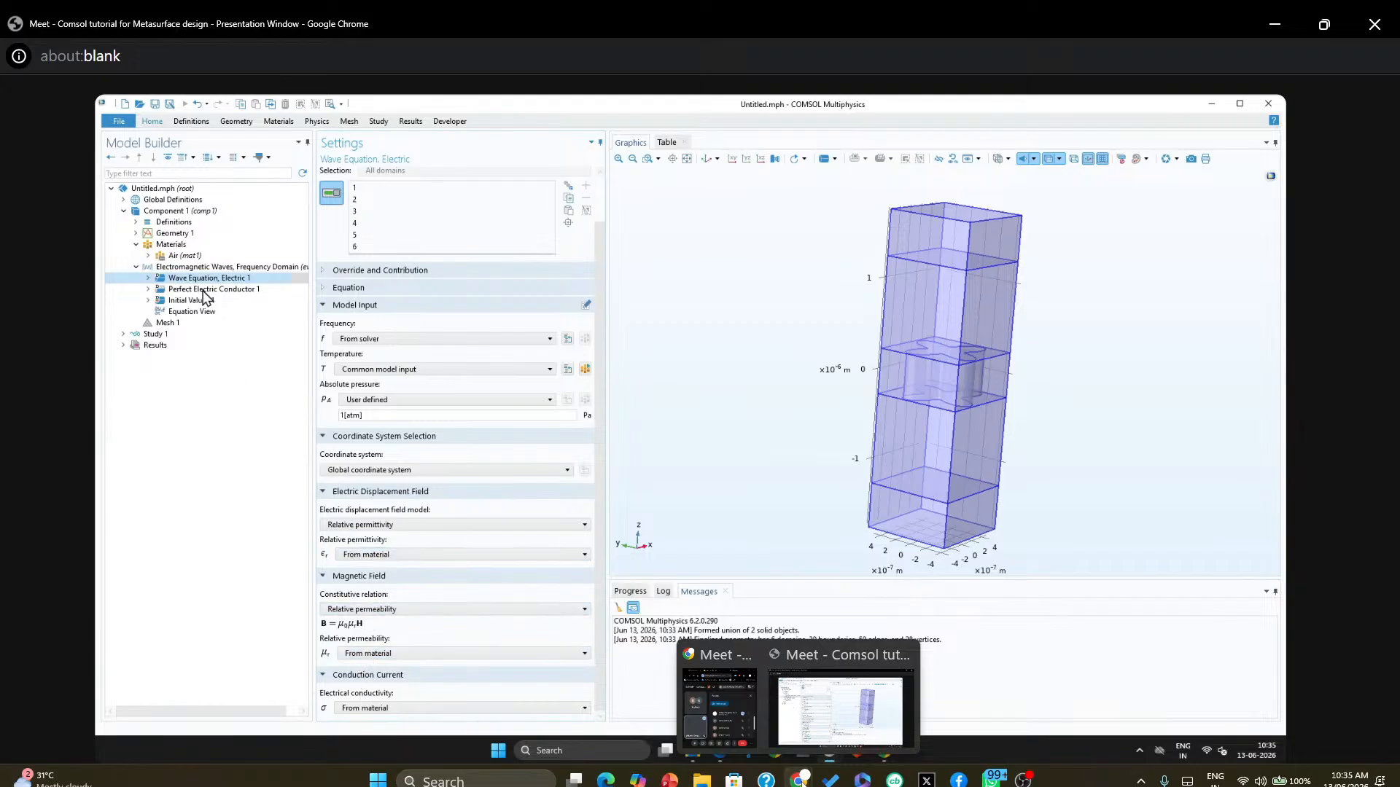
pyautogui.click(194, 256)
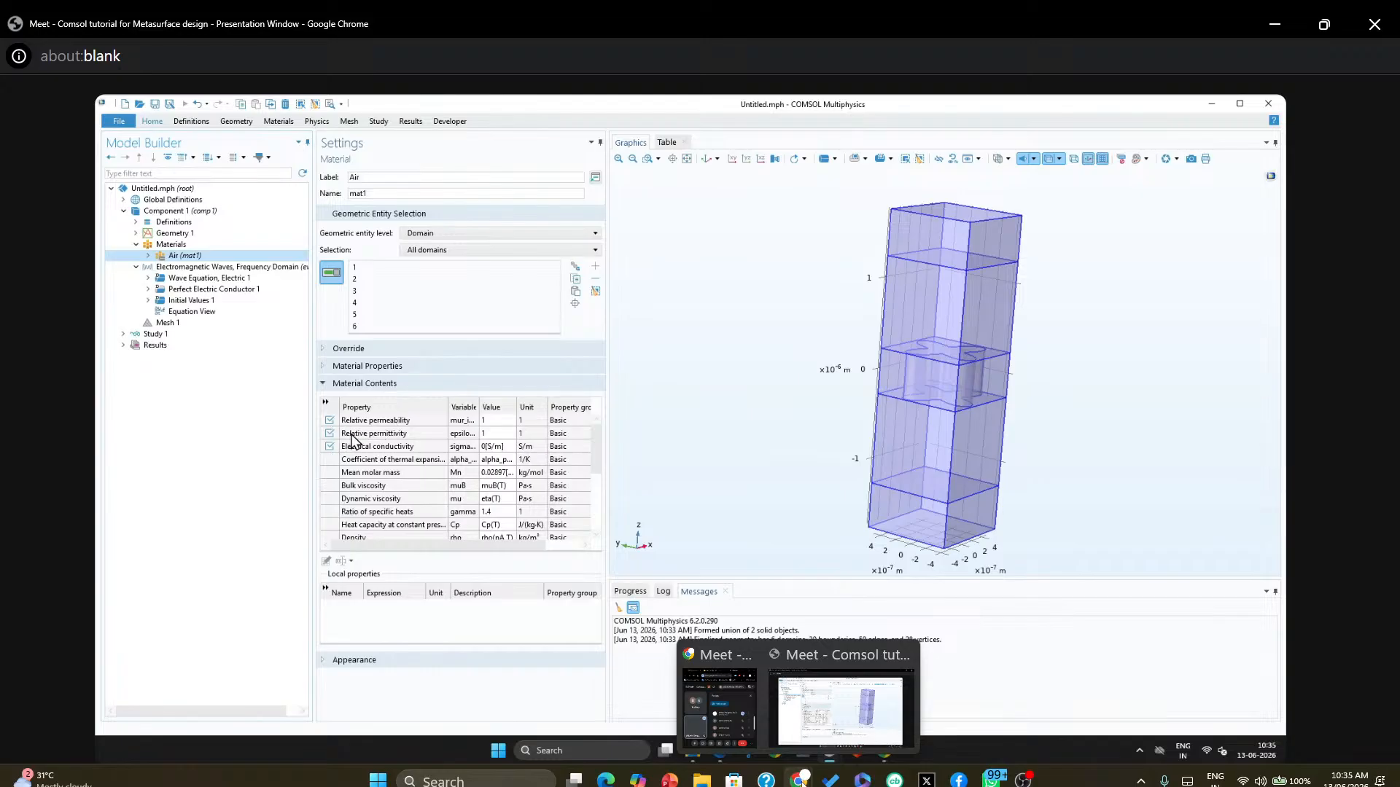
pyautogui.click(394, 436)
pyautogui.click(365, 447)
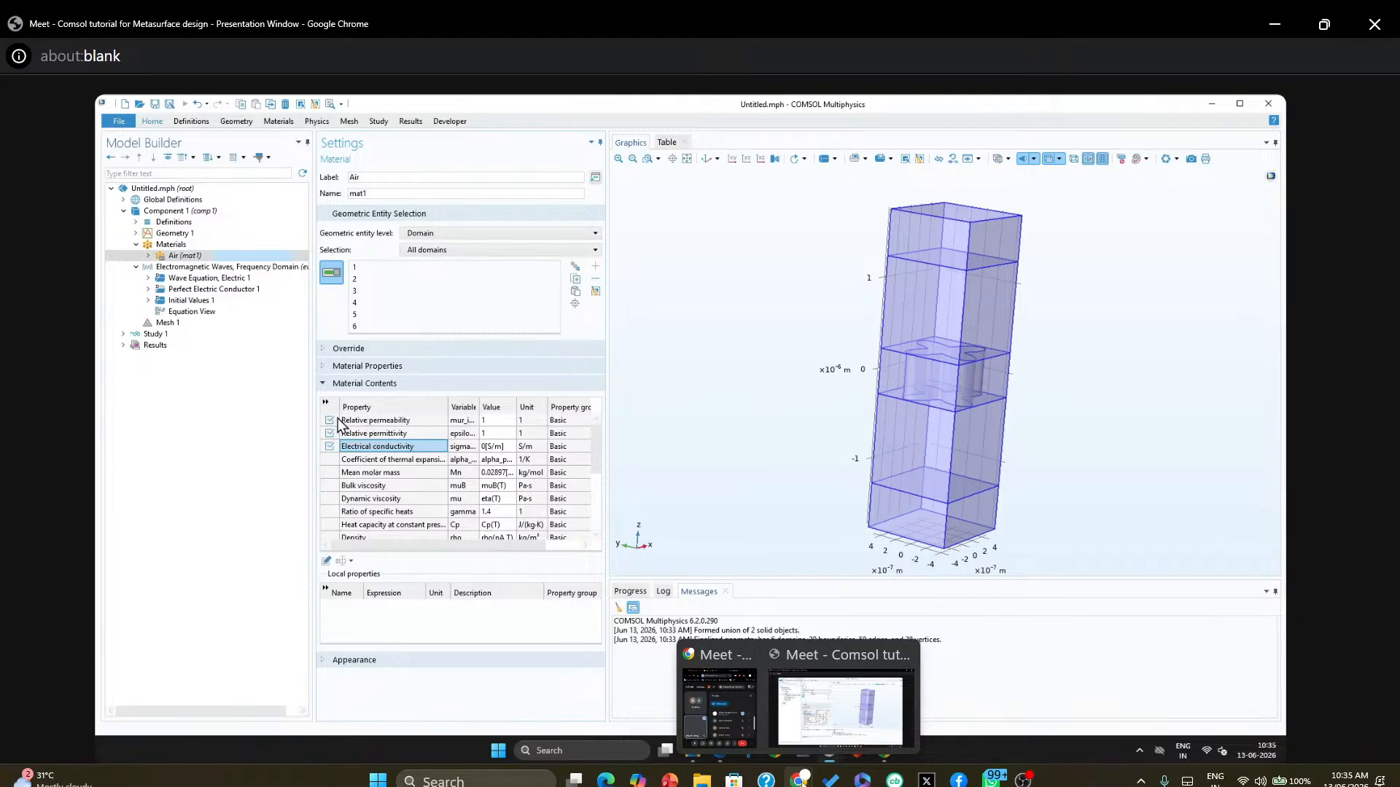
# Return the electric displacement field model of Wave Equation, Electric 1 to Refractive index and review the Air material's properties
pyautogui.click(227, 280)
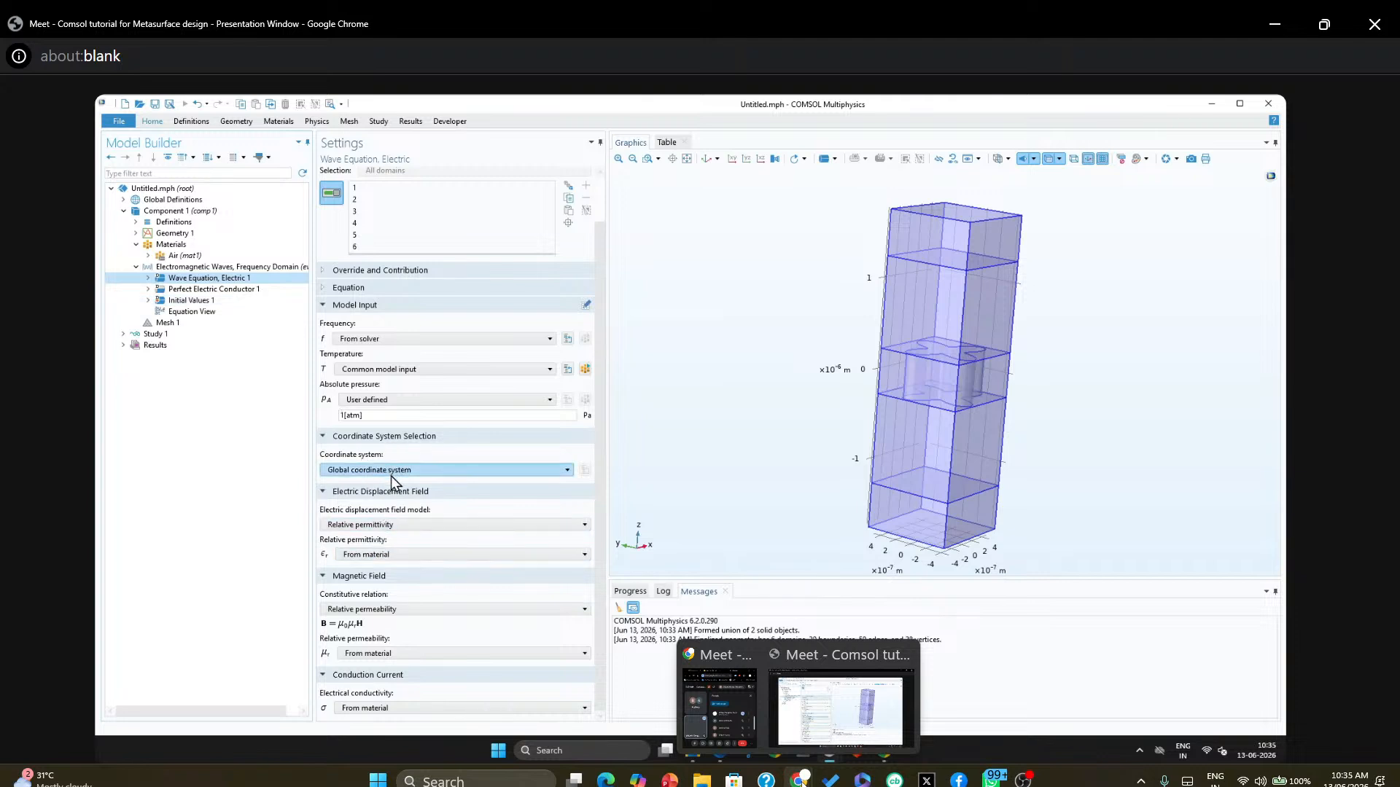
pyautogui.click(394, 525)
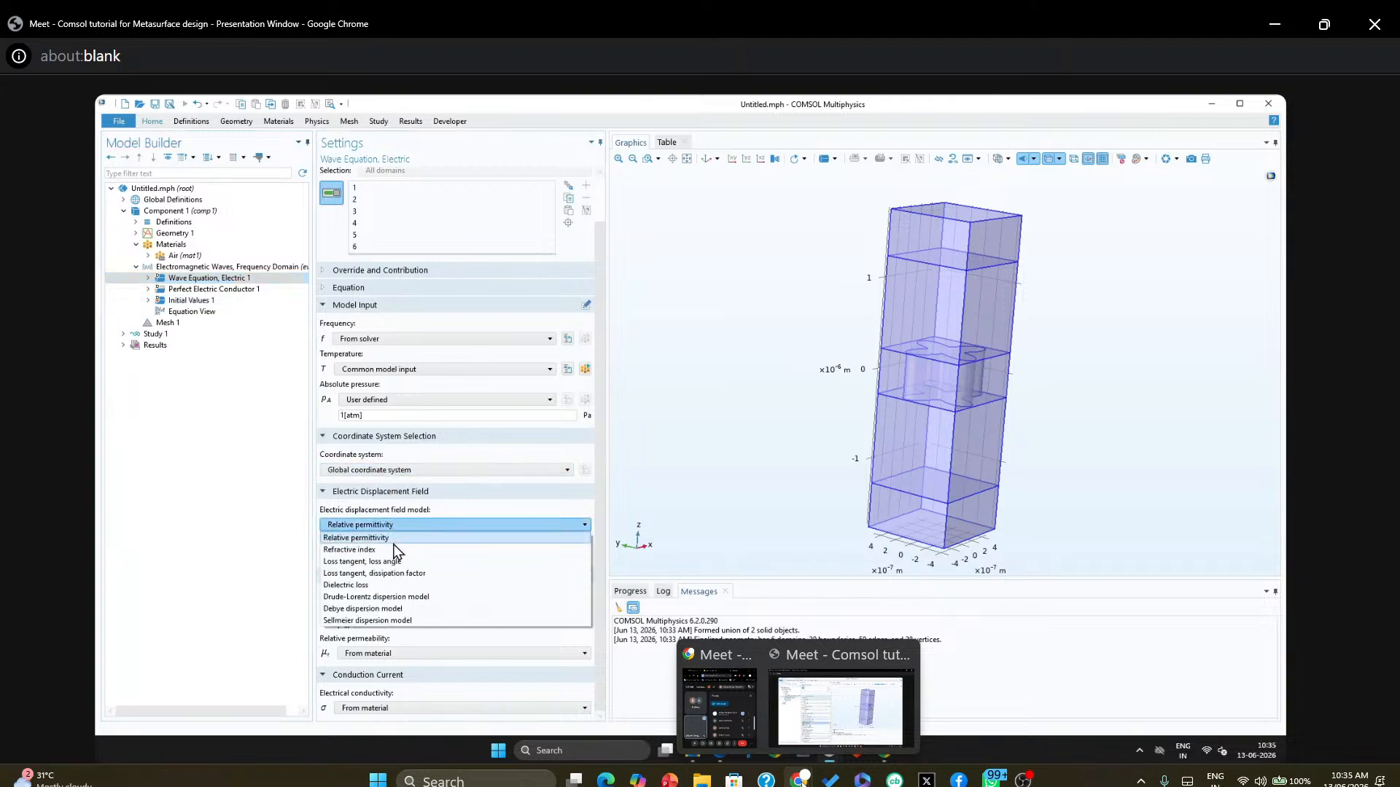
pyautogui.click(393, 550)
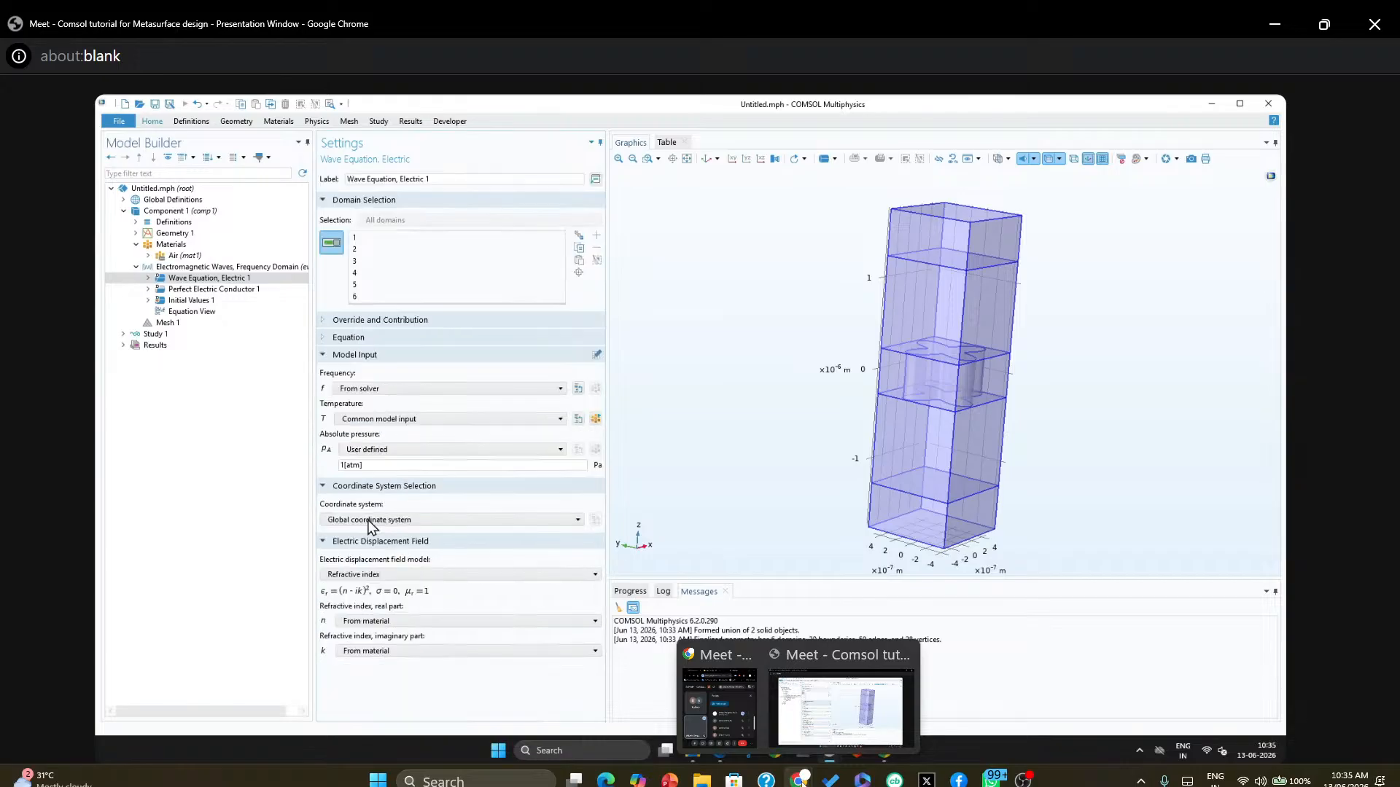
pyautogui.click(192, 257)
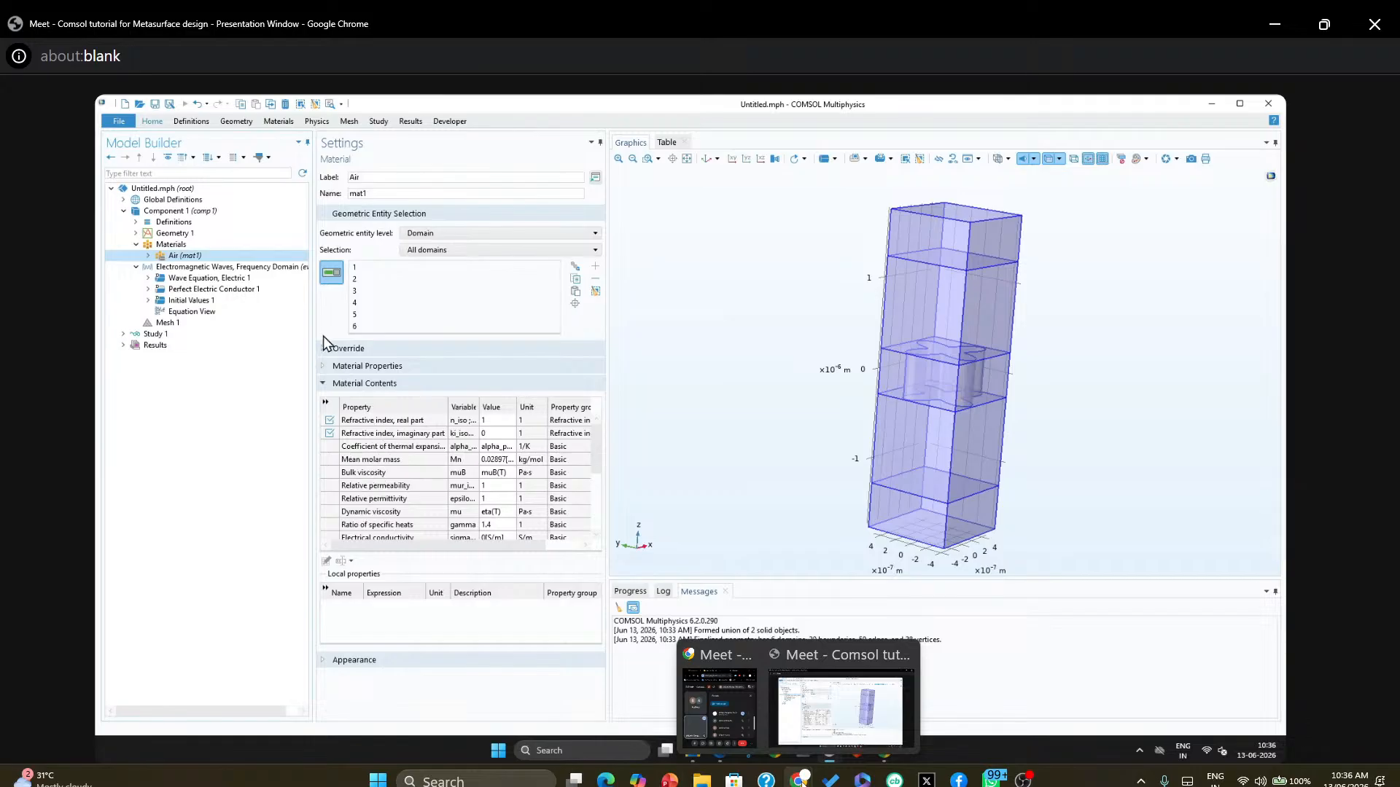
pyautogui.click(324, 367)
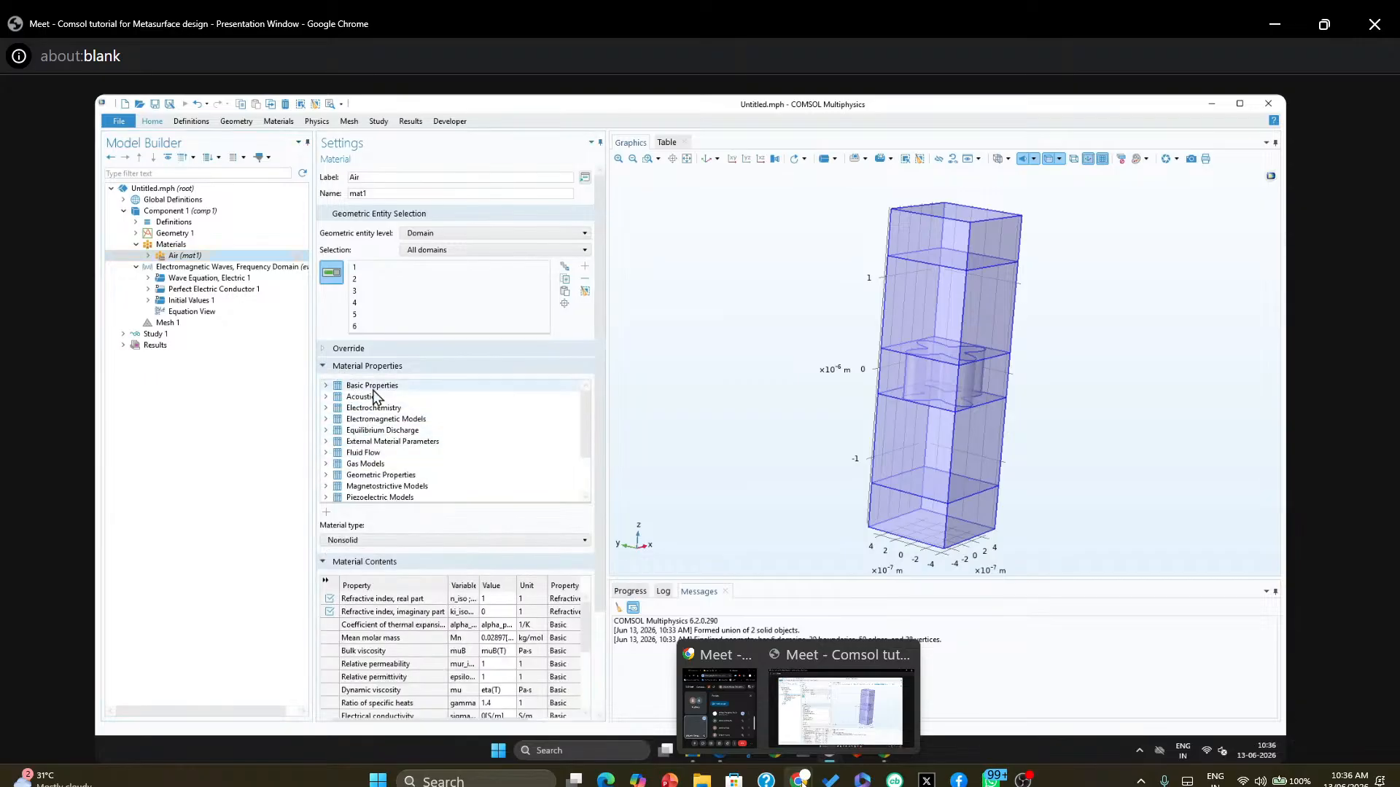
pyautogui.click(325, 368)
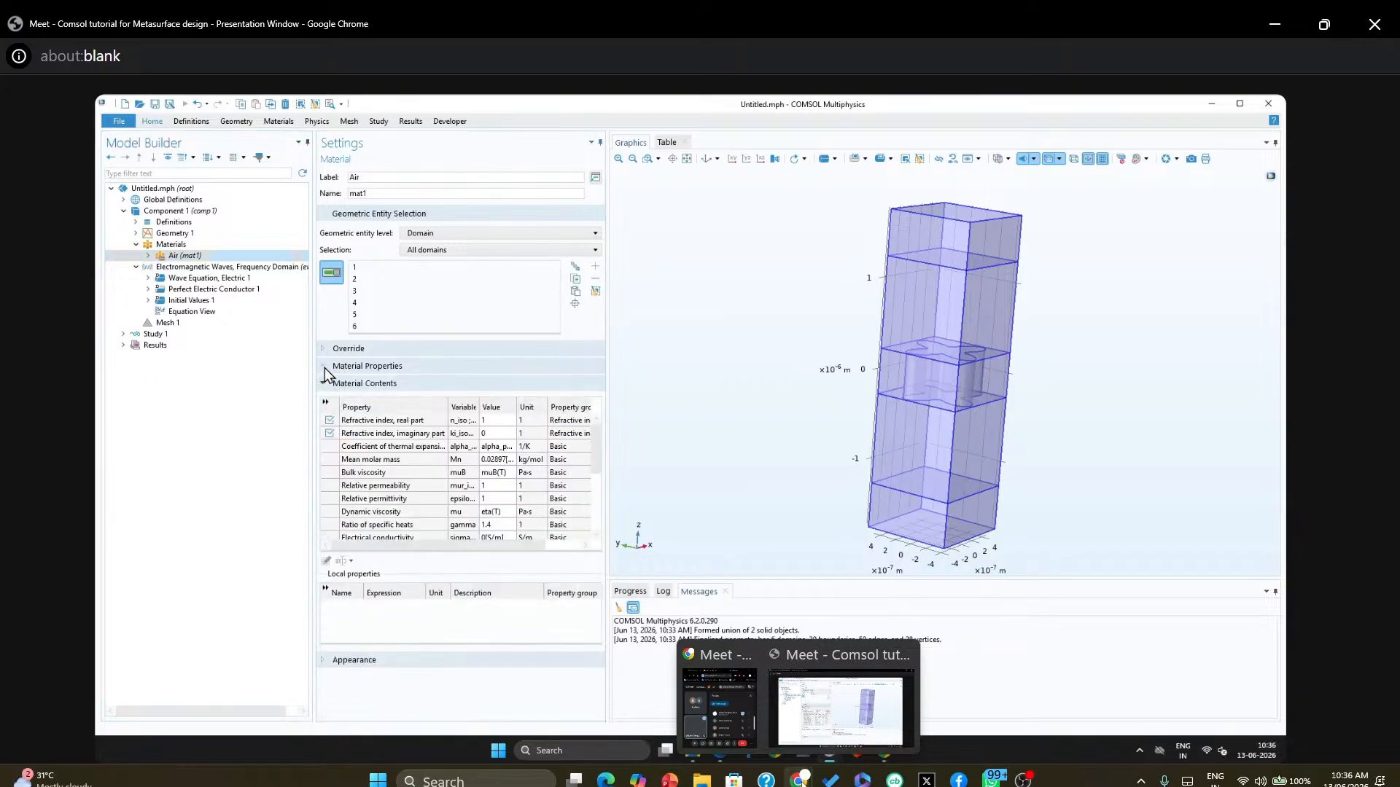
# Add a blank material, assign it to domain 3 in the meta-atom layer and set its real refractive index to sqrt(12)
pyautogui.click(175, 257)
pyautogui.rightClick(172, 247)
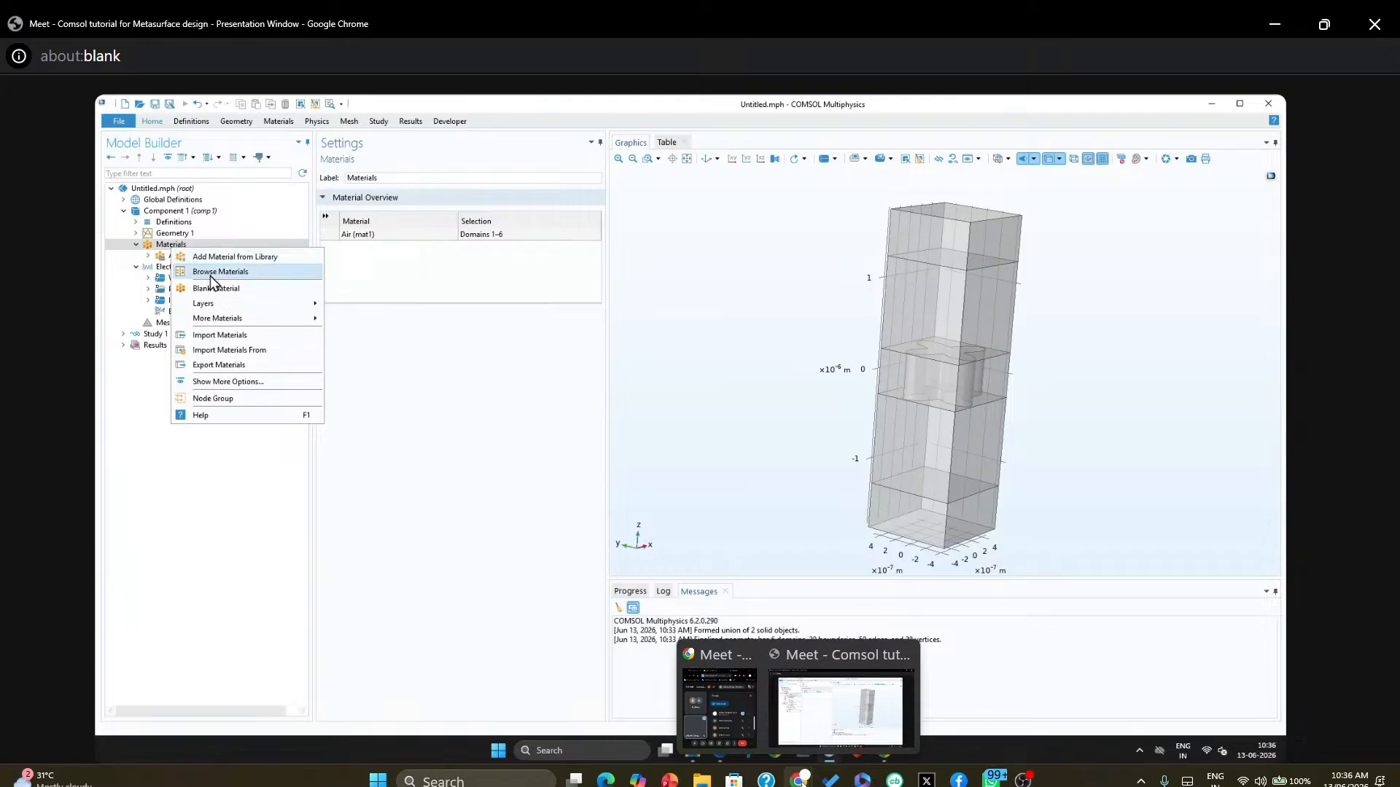
pyautogui.click(216, 289)
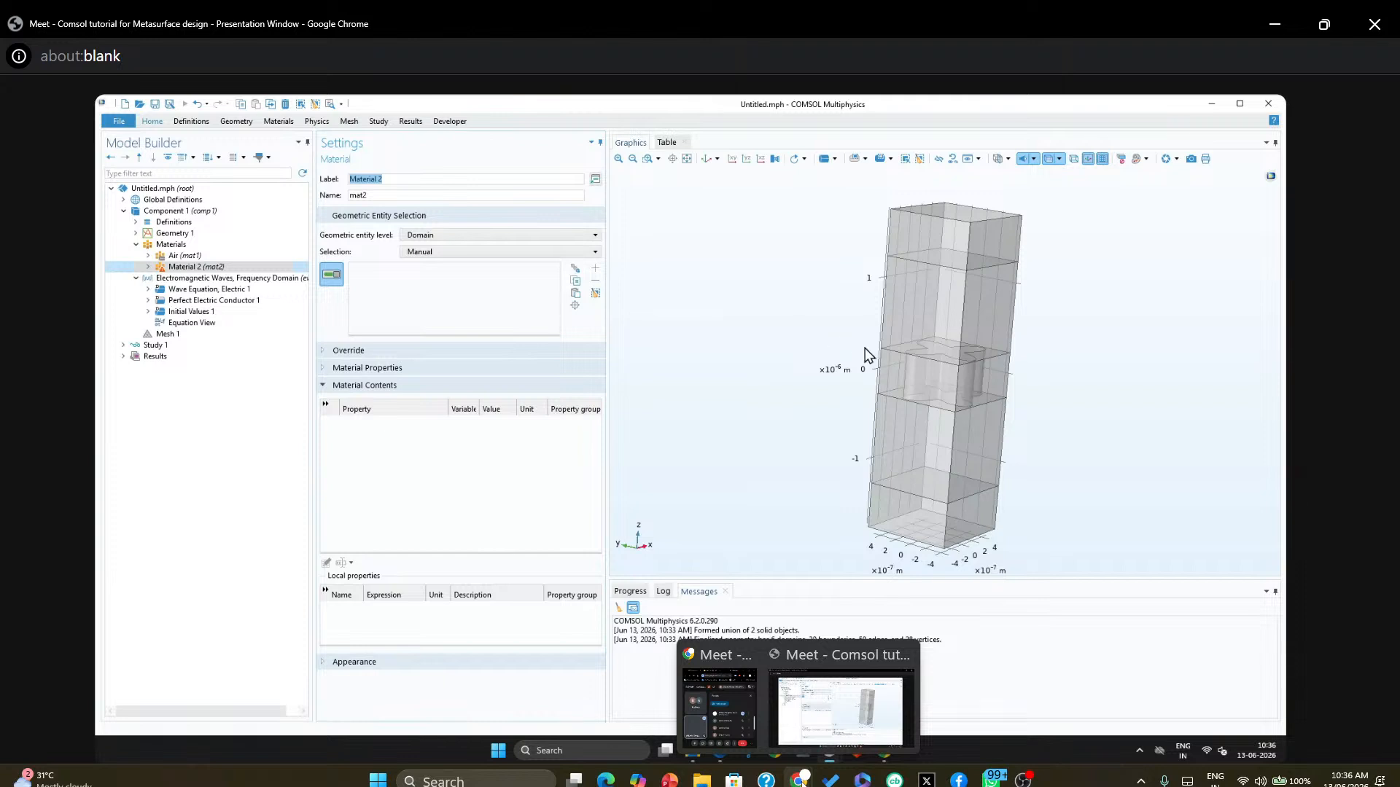
pyautogui.click(894, 375)
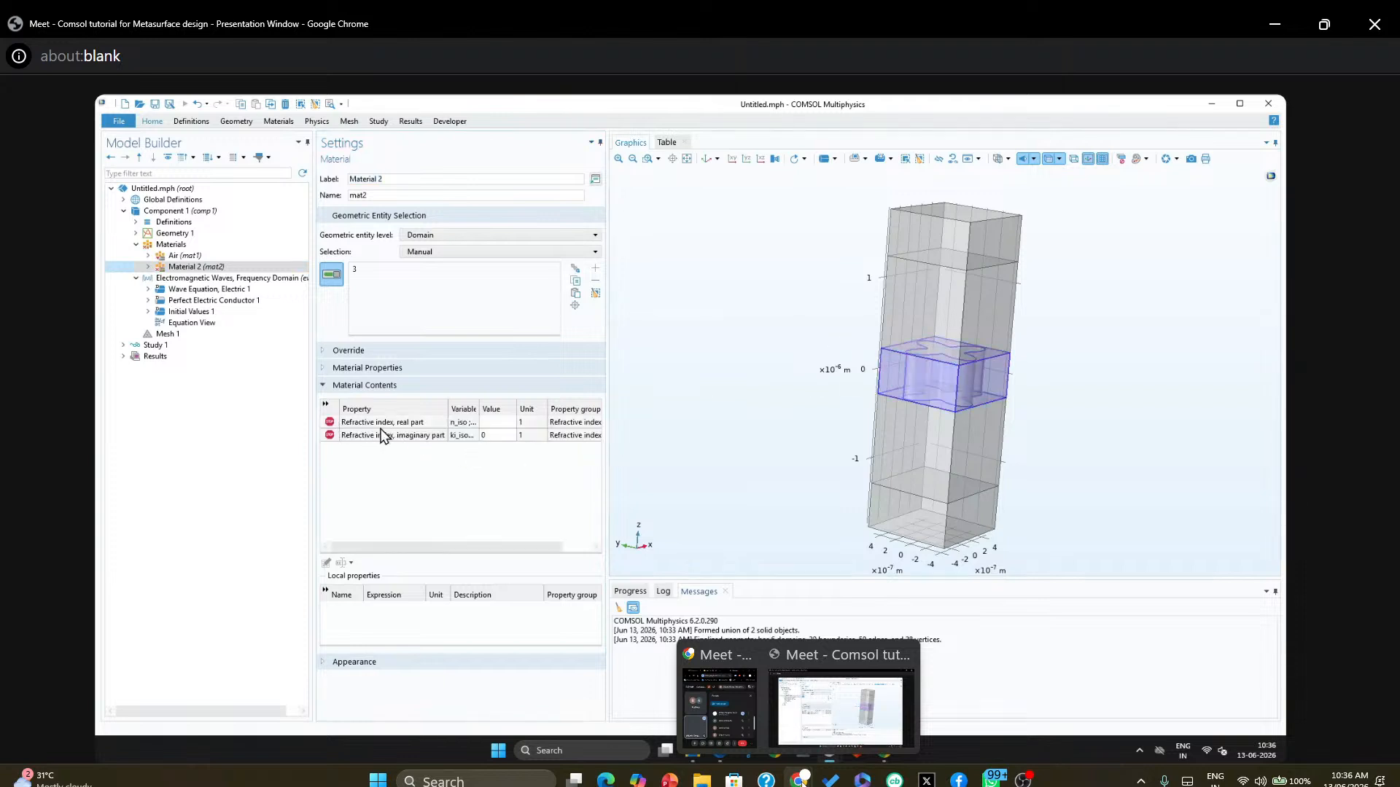
pyautogui.click(494, 427)
pyautogui.write('sqrt(12')
pyautogui.click(514, 482)
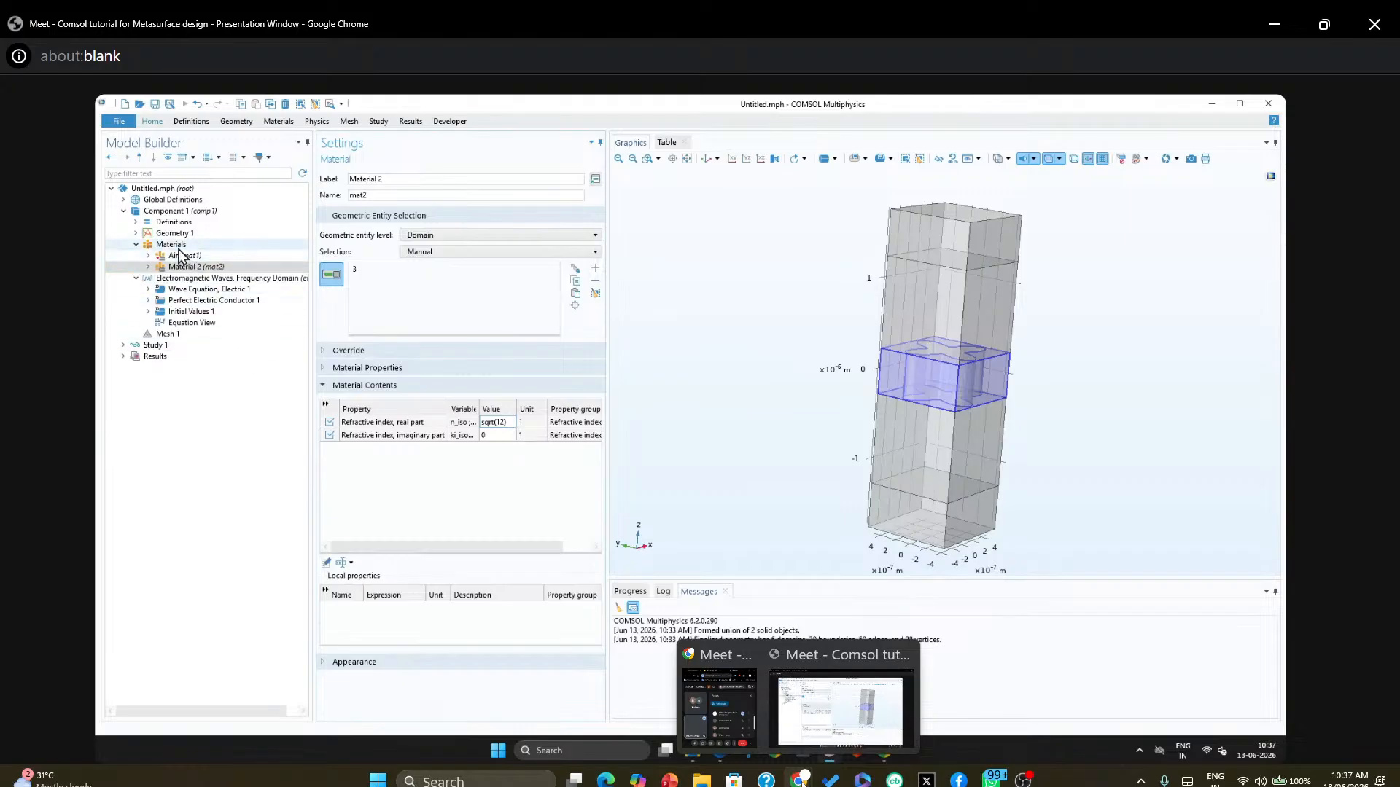
# Browse the material library to the crystalline silicon entries among the optical inorganic materials
pyautogui.click(180, 248)
pyautogui.rightClick(179, 247)
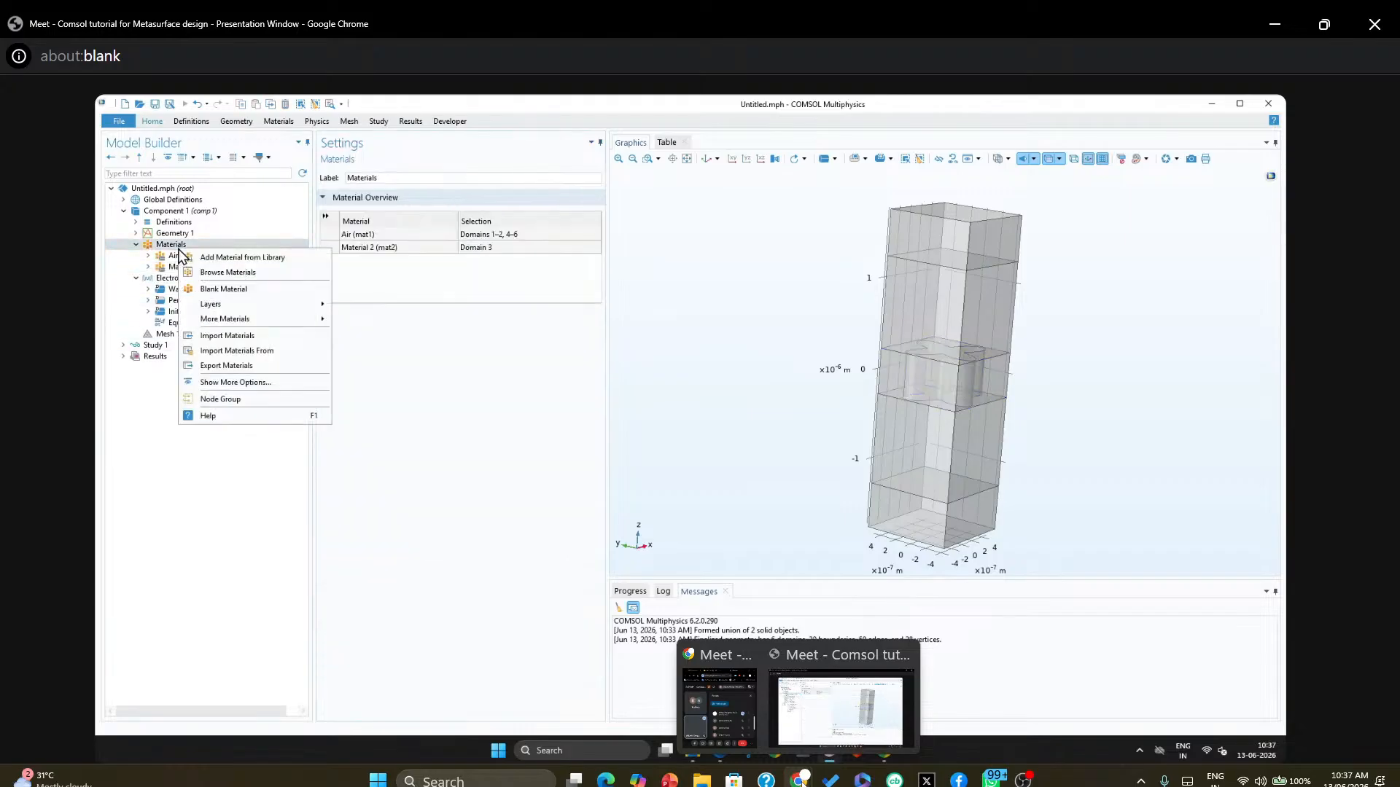
pyautogui.click(206, 273)
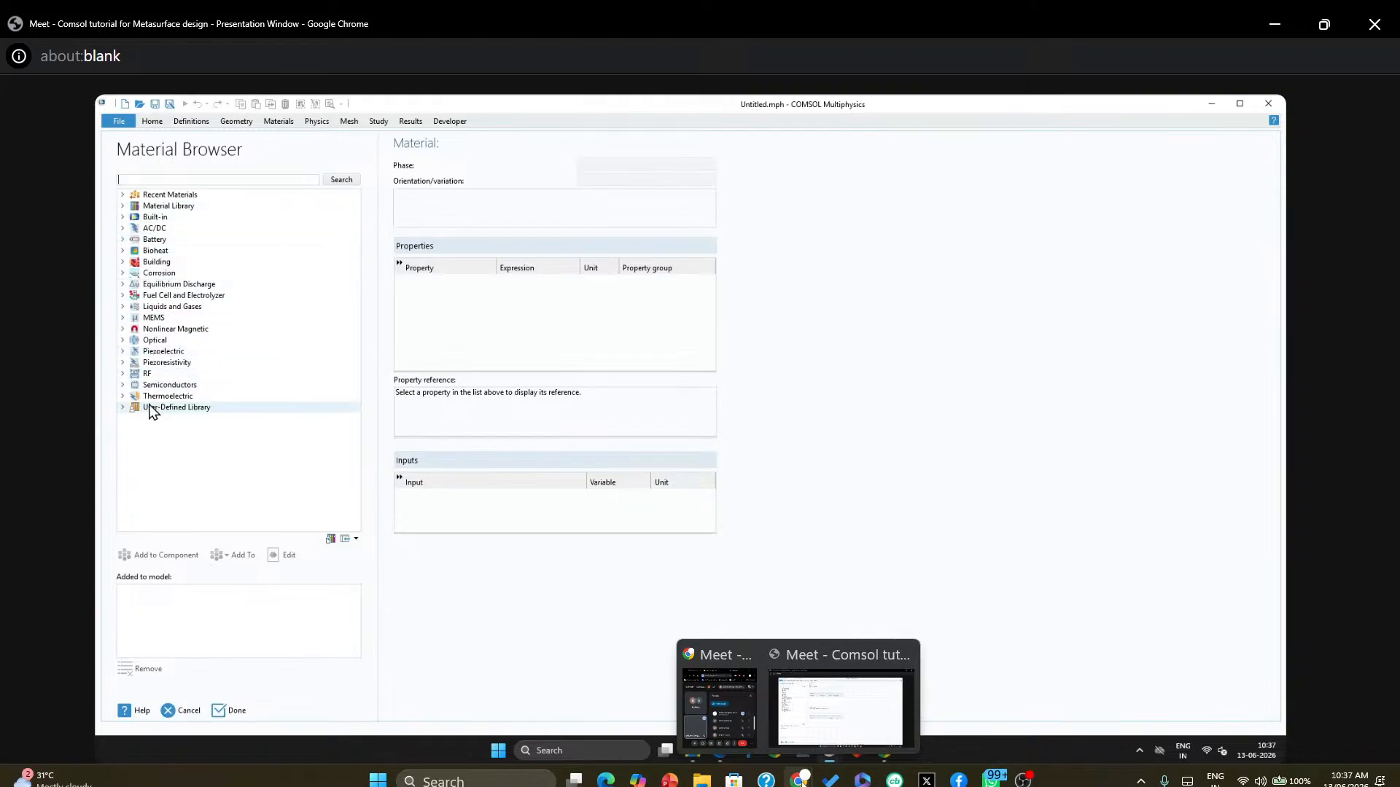
pyautogui.click(123, 340)
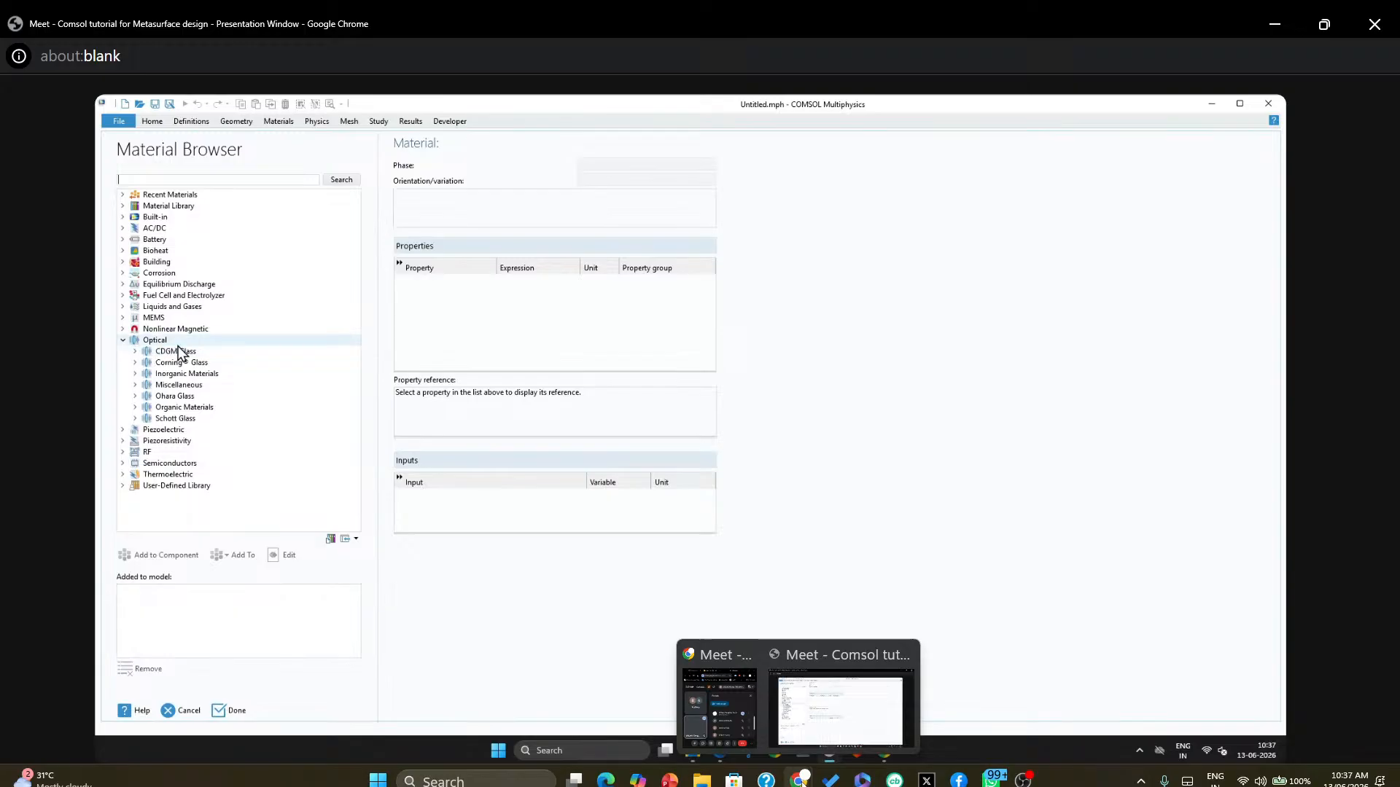
pyautogui.click(135, 374)
pyautogui.scroll(-12, 196, 401)
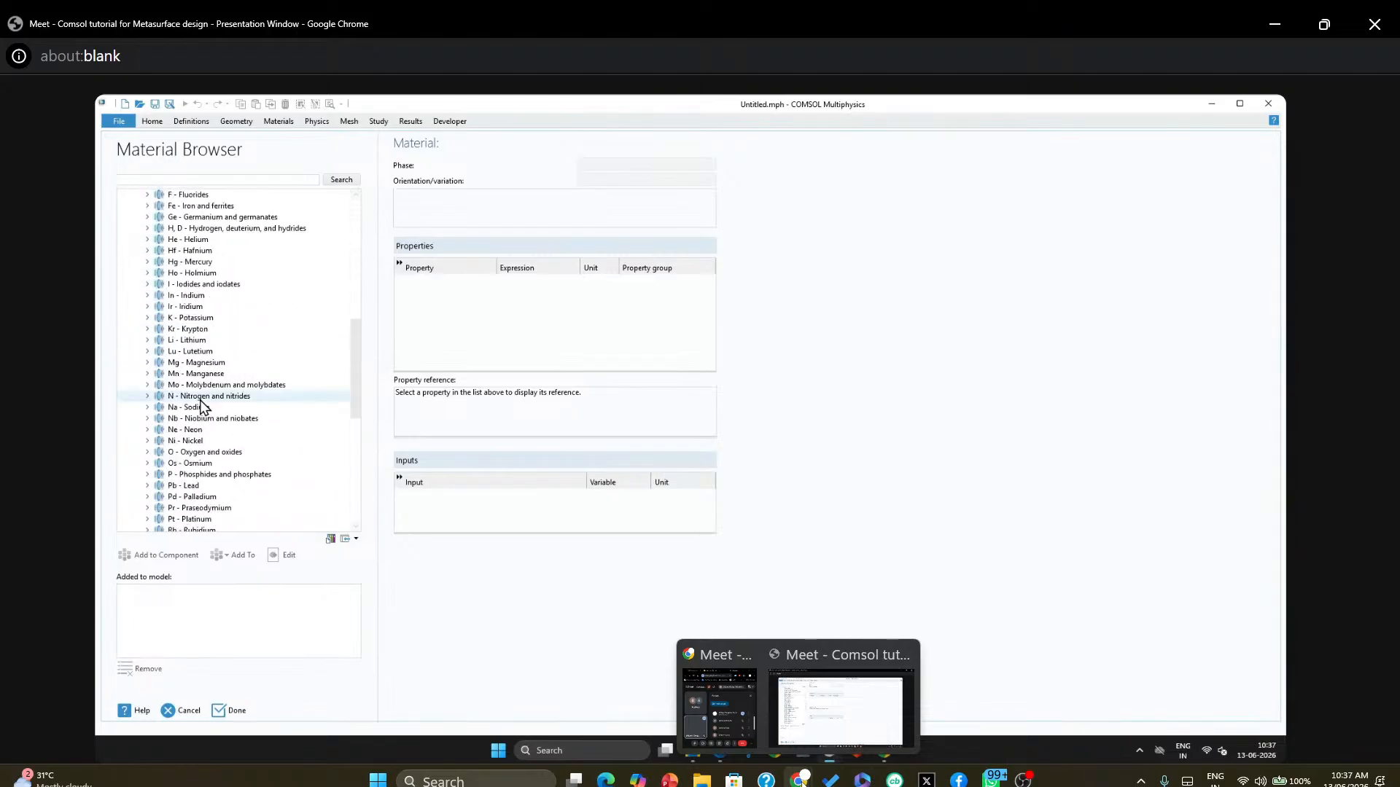
pyautogui.scroll(-10, 202, 406)
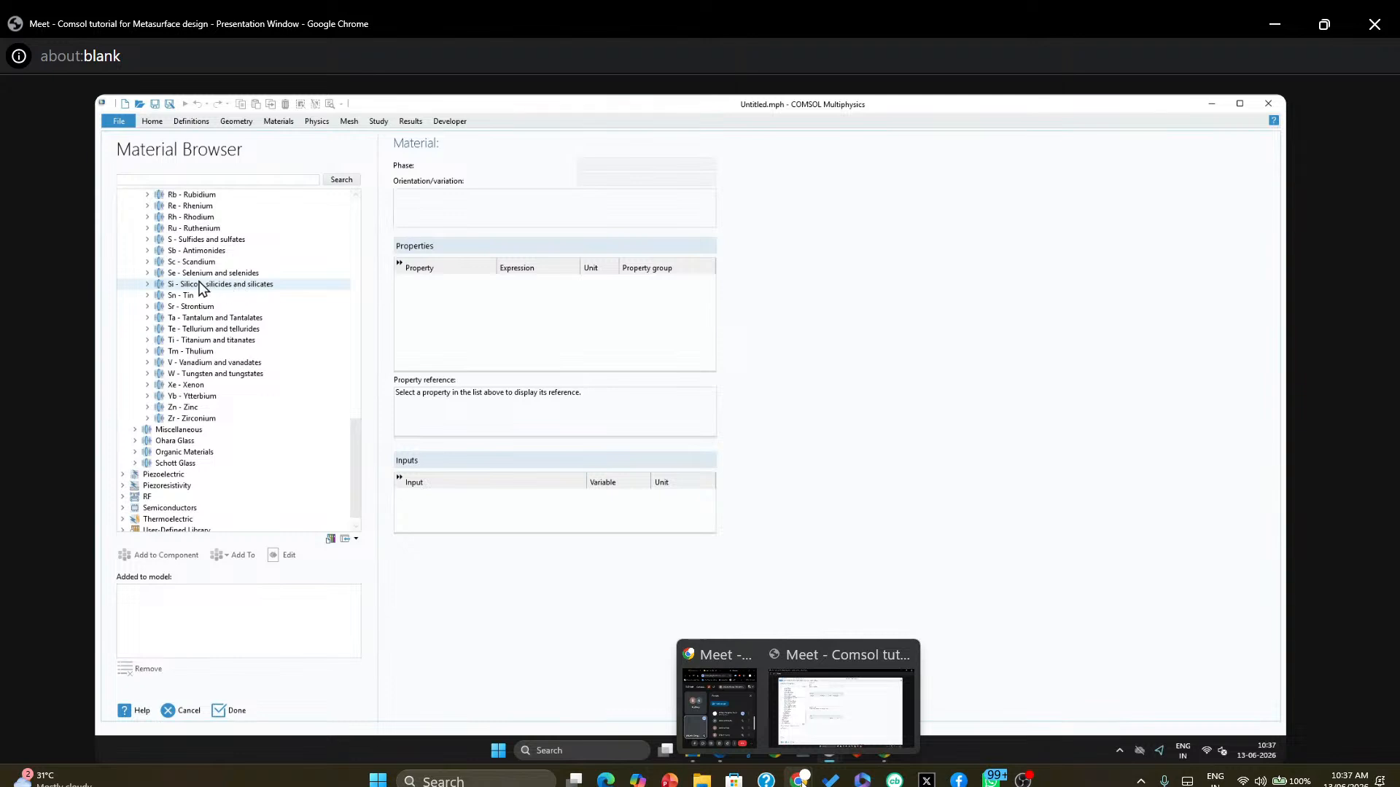
pyautogui.click(148, 285)
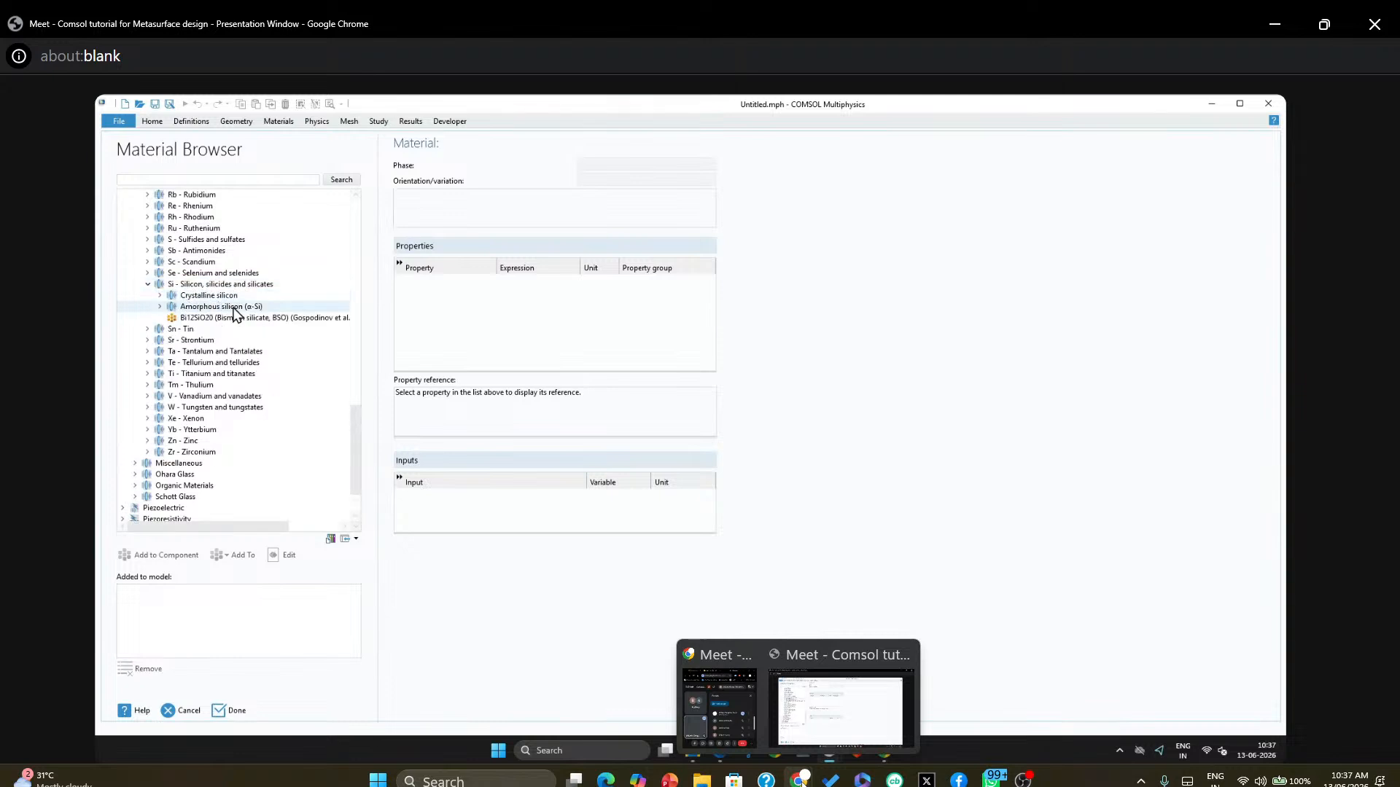
pyautogui.click(161, 295)
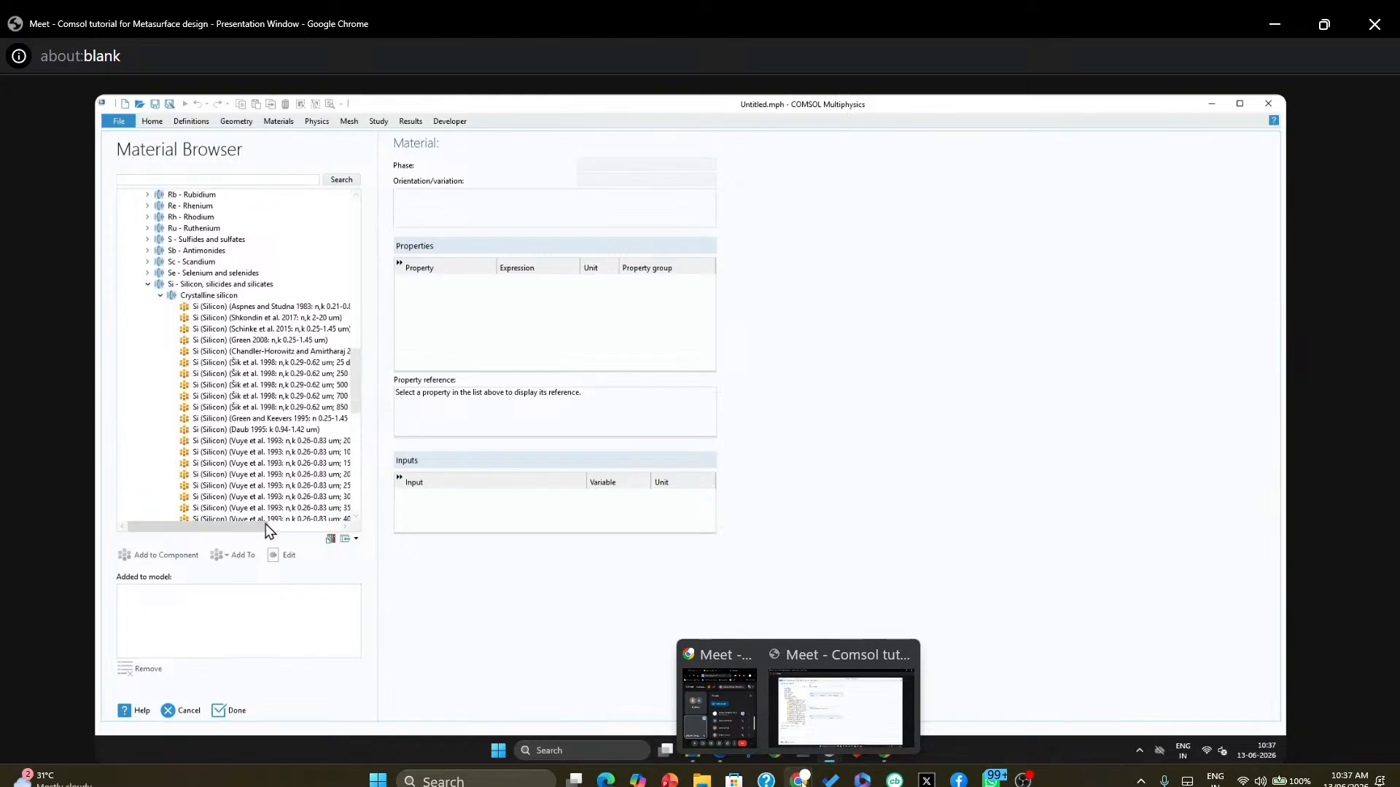
# Compare the wavelength ranges of the crystalline silicon entries and add Si (Silicon) (Green 2008: n,k 0.25-1.45 um) to Component 1
pyautogui.moveTo(265, 523); pyautogui.dragTo(295, 529)
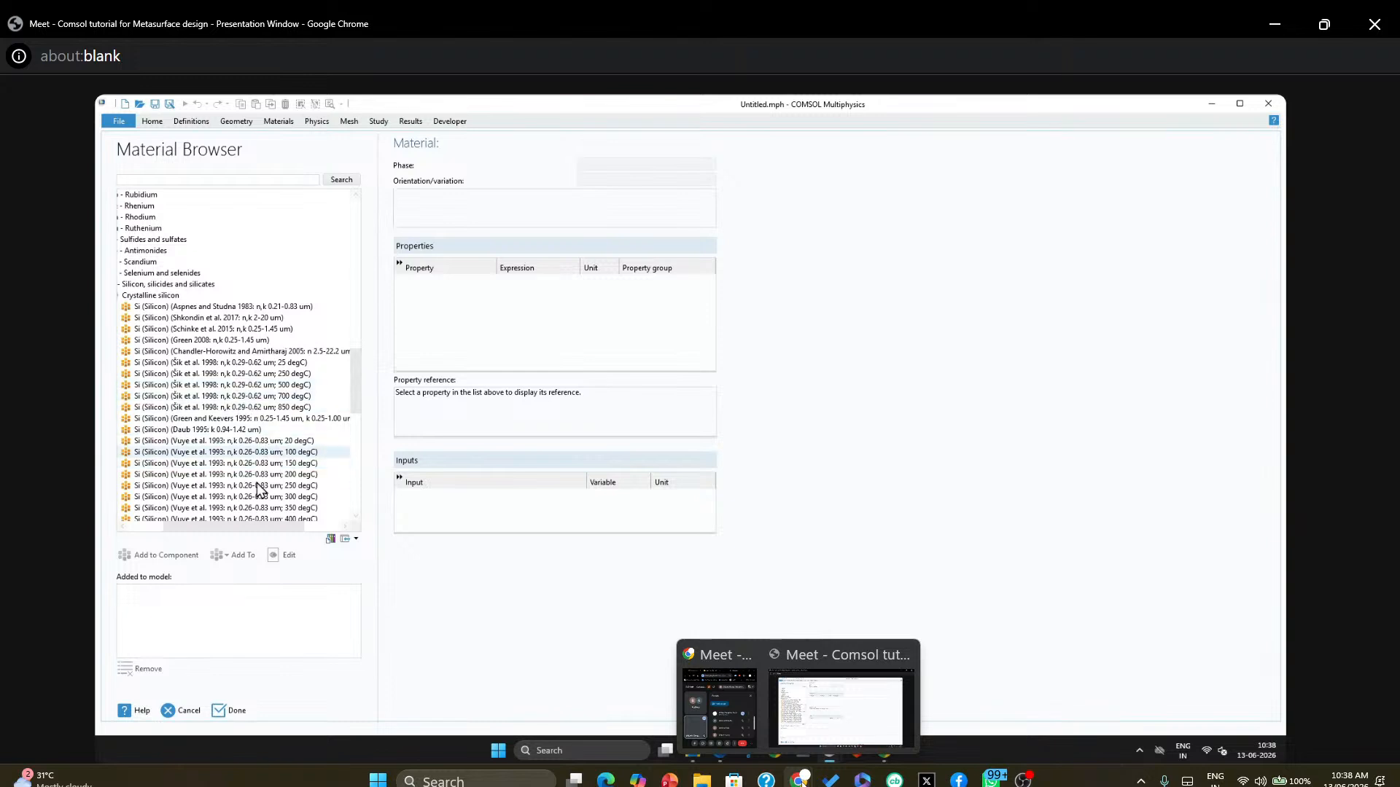
pyautogui.moveTo(255, 529)
pyautogui.mouseDown()
pyautogui.moveTo(188, 532)
pyautogui.moveTo(267, 535)
pyautogui.mouseUp()
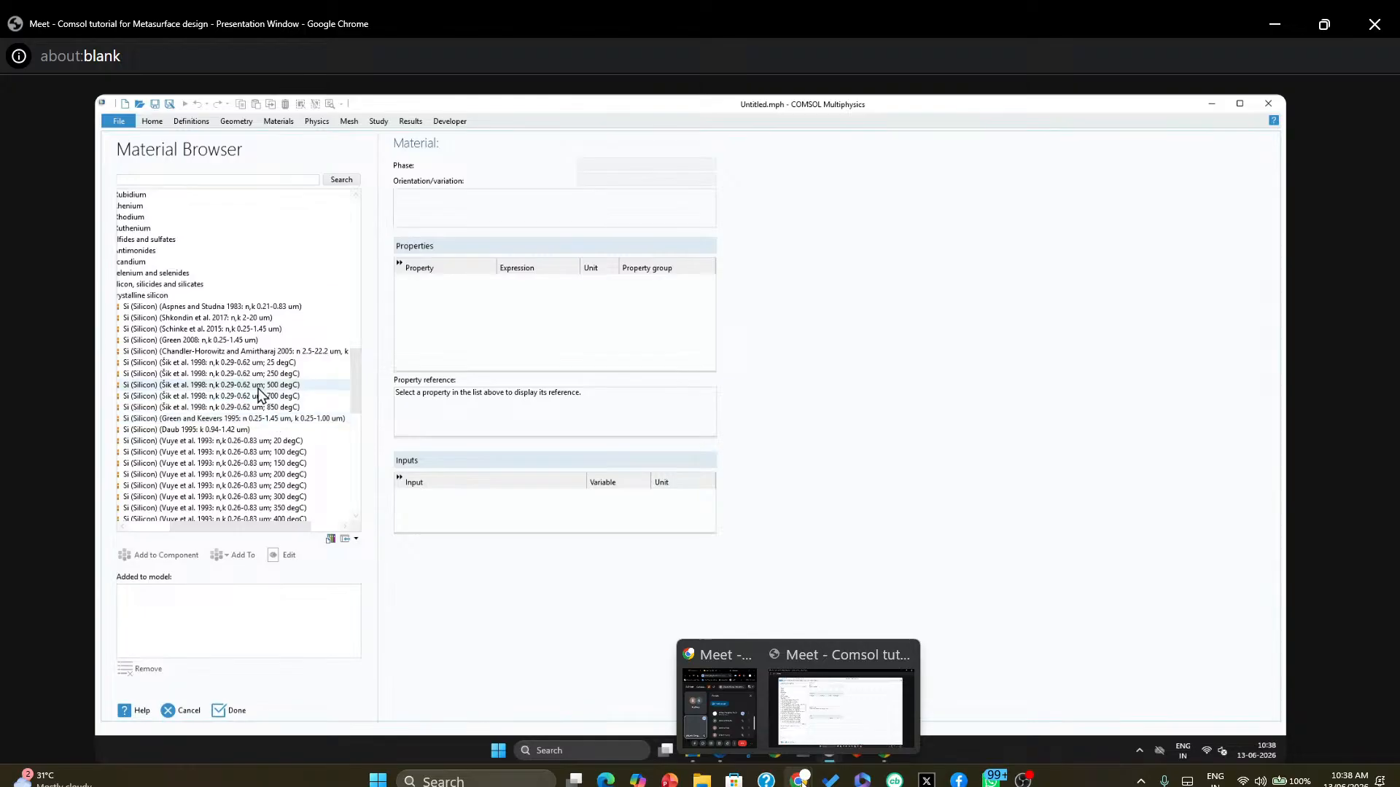
pyautogui.scroll(-2, 224, 452)
pyautogui.scroll(-5, 223, 451)
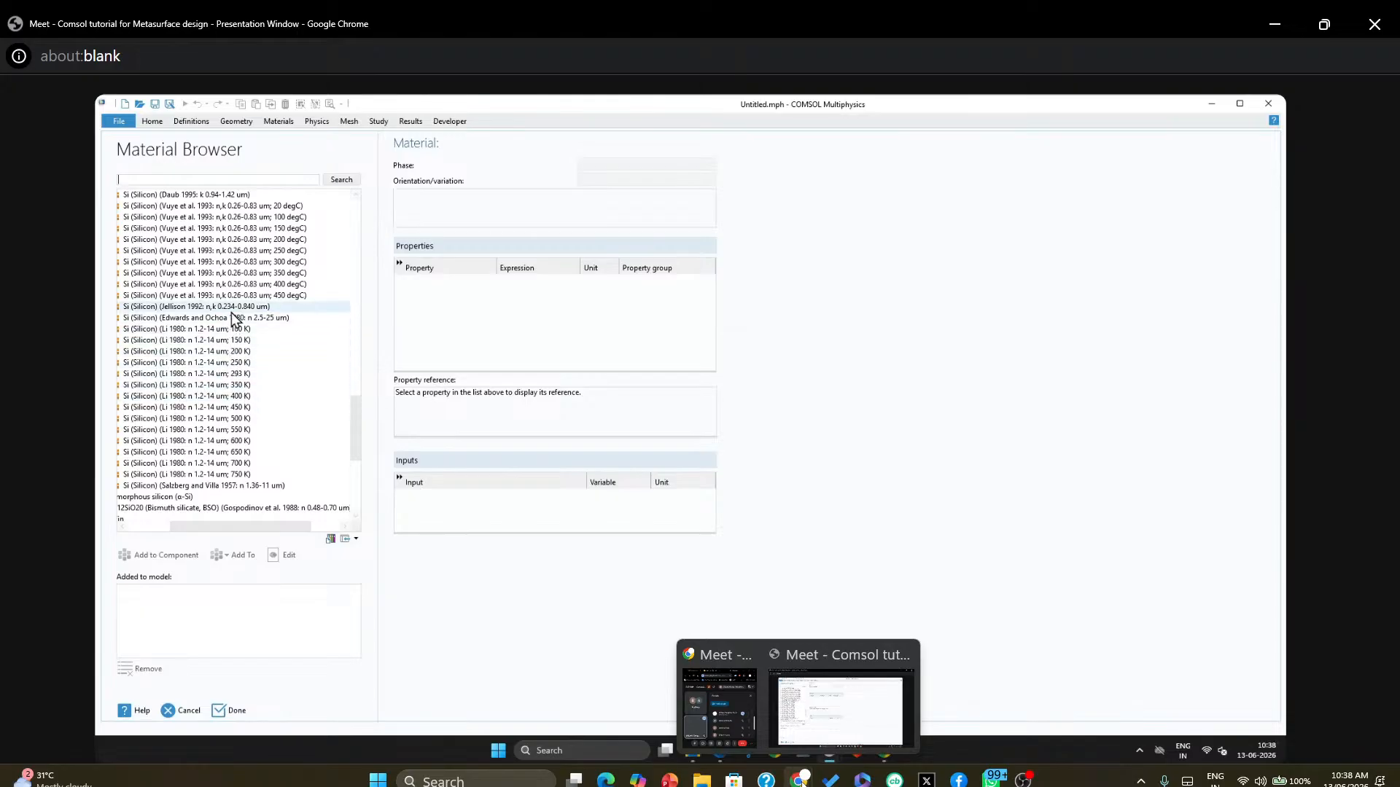
pyautogui.scroll(3, 256, 306)
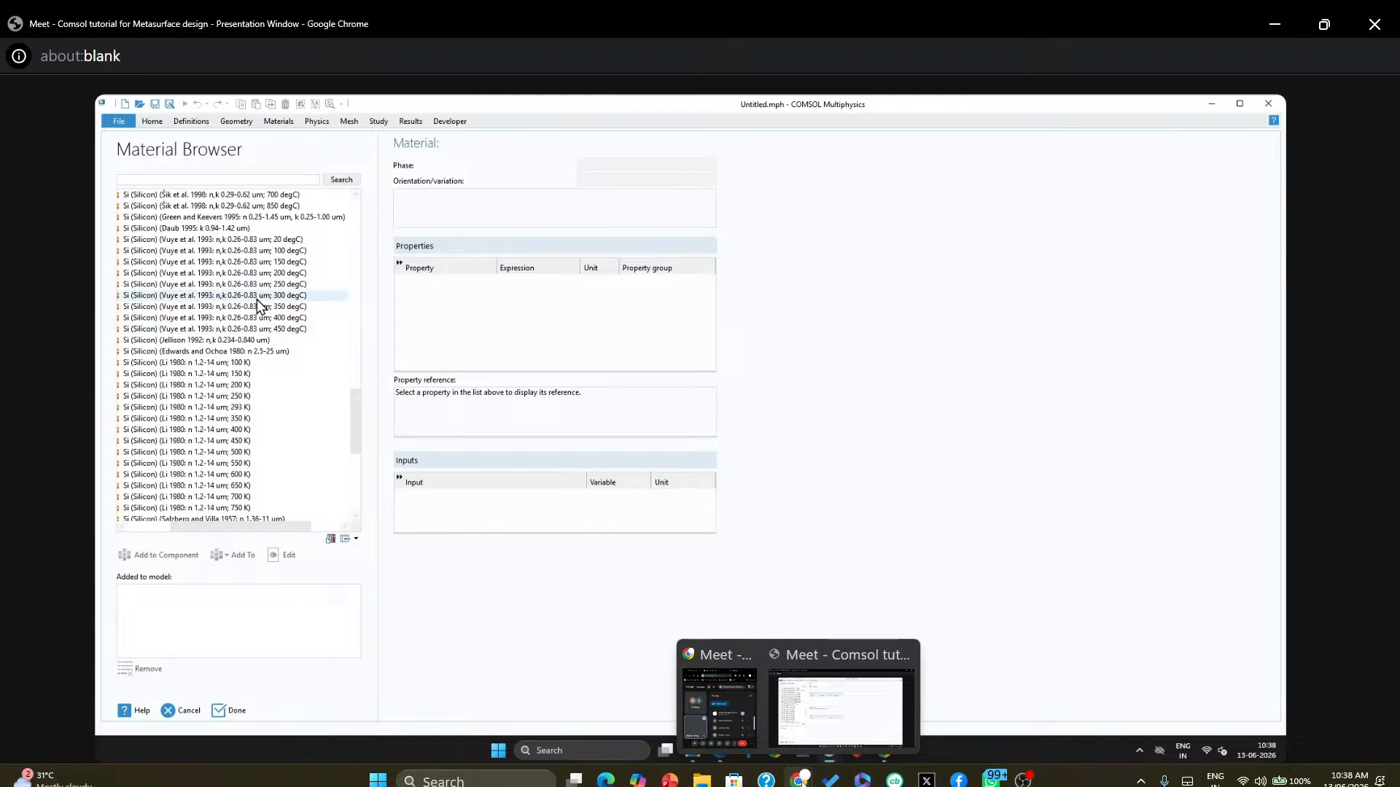
pyautogui.scroll(2, 257, 305)
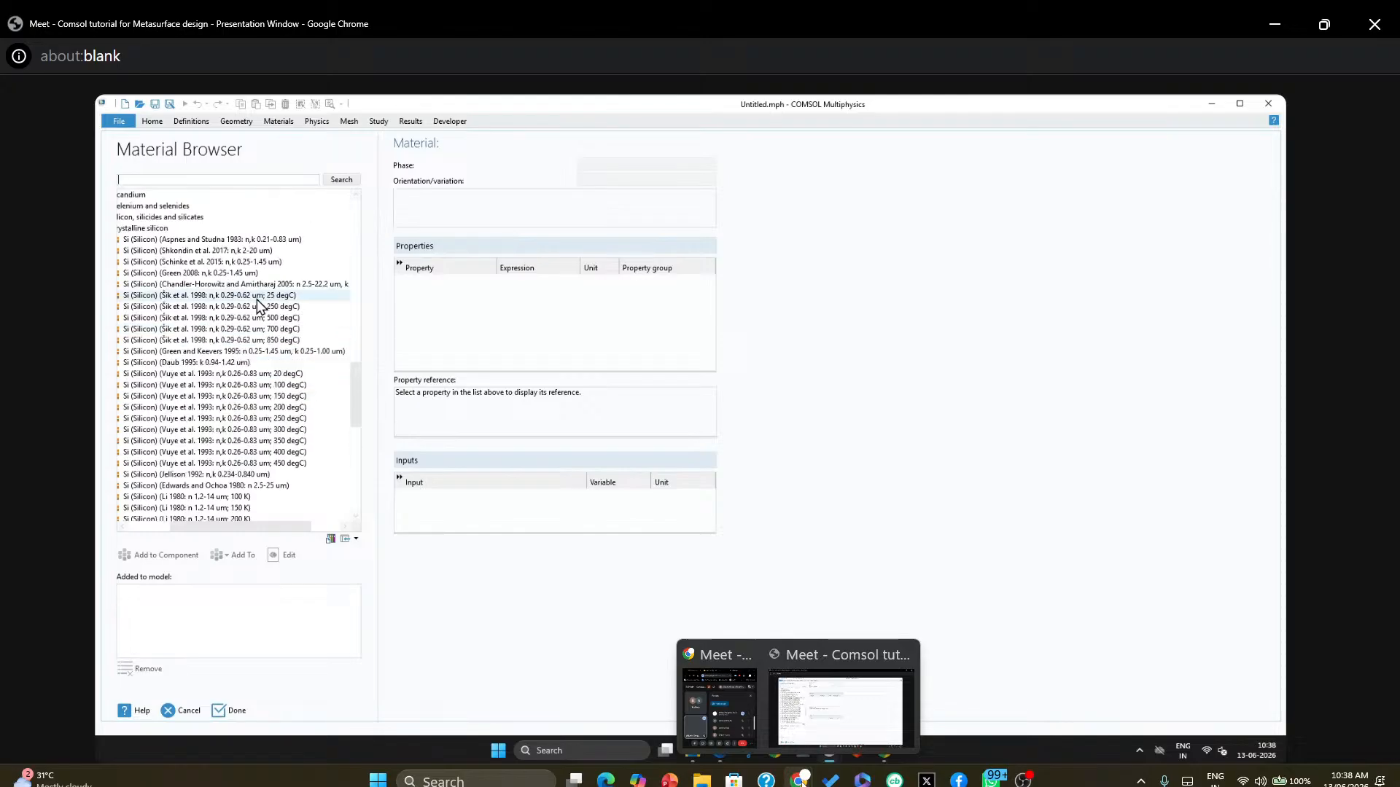
pyautogui.doubleClick(165, 273)
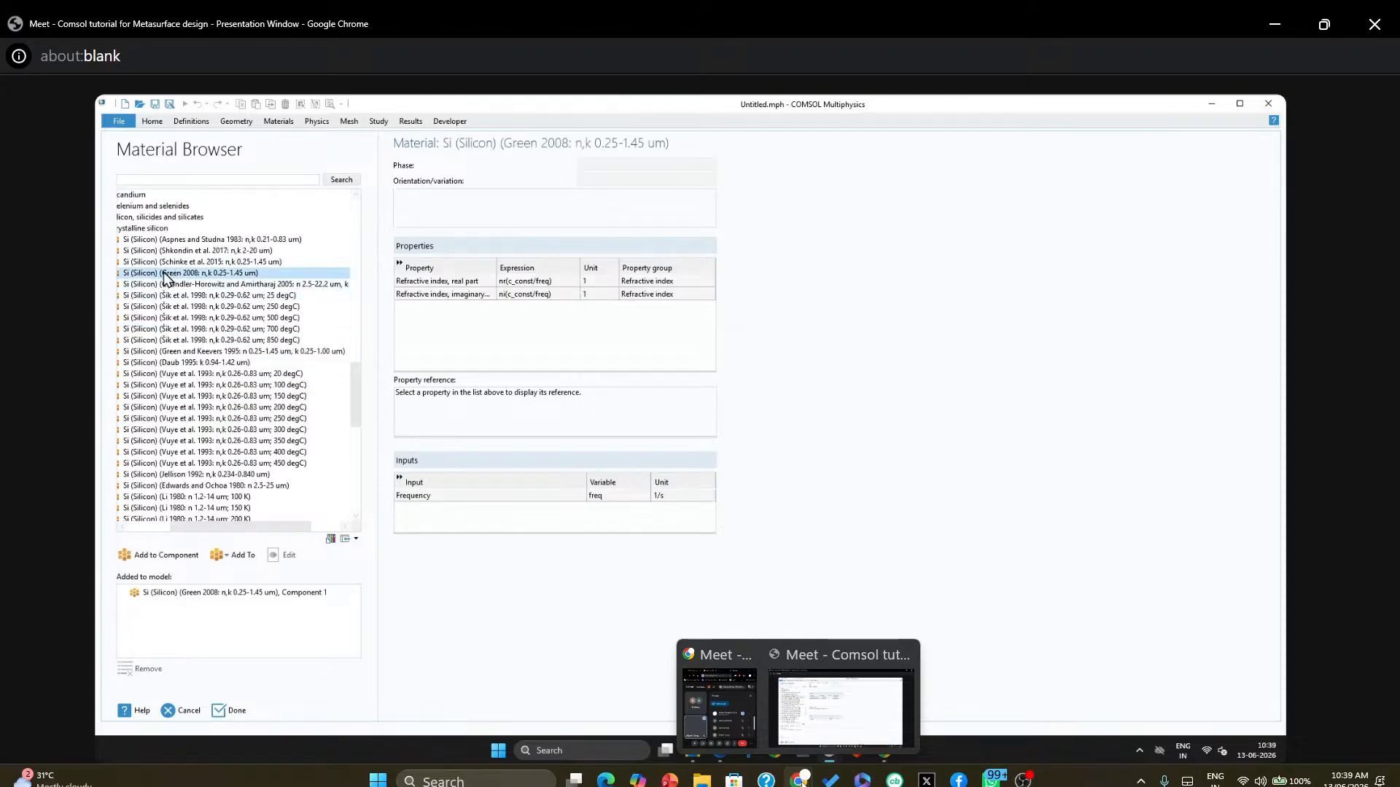
pyautogui.click(229, 710)
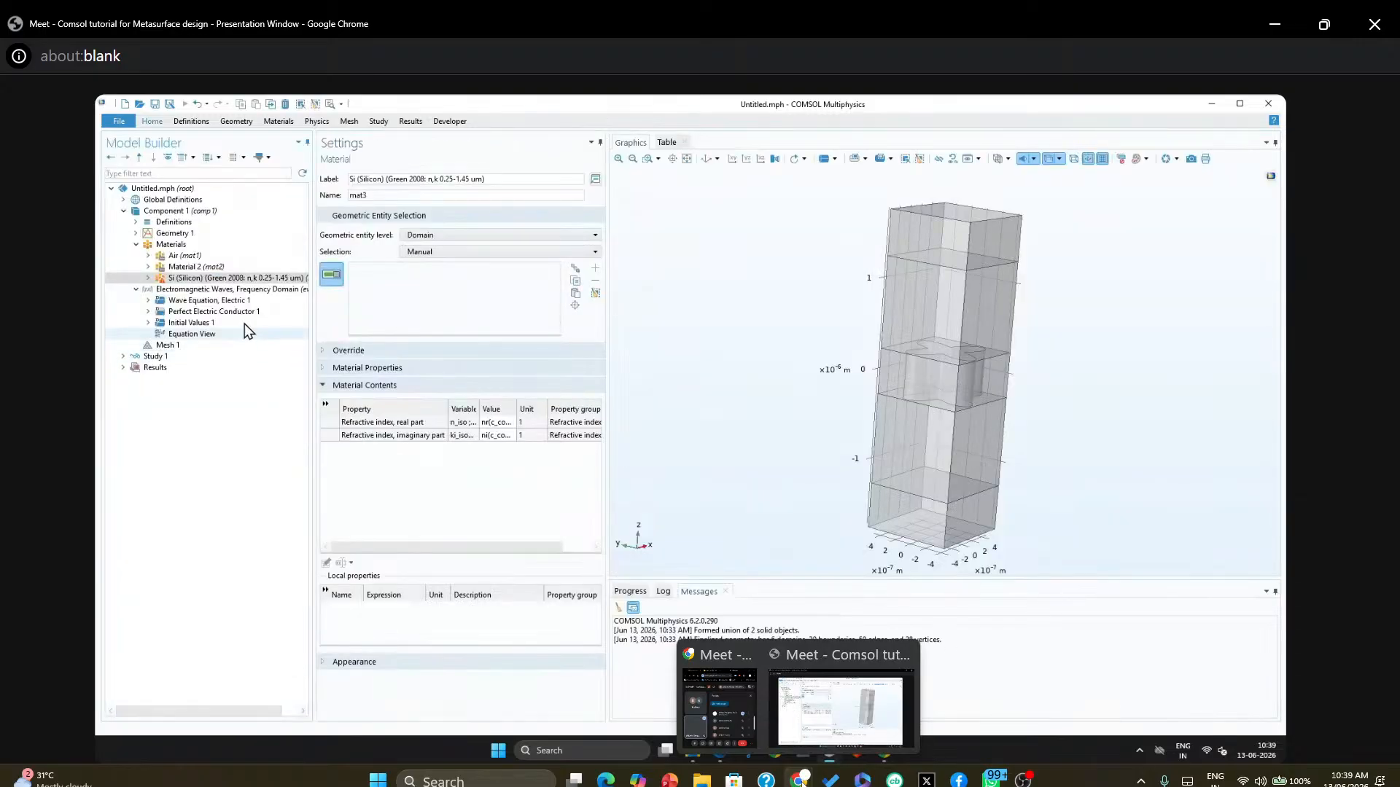
# Inspect the silicon material's real and imaginary refractive index expressions and expand its Refractive index property group
pyautogui.click(509, 408)
pyautogui.moveTo(512, 407); pyautogui.dragTo(558, 407)
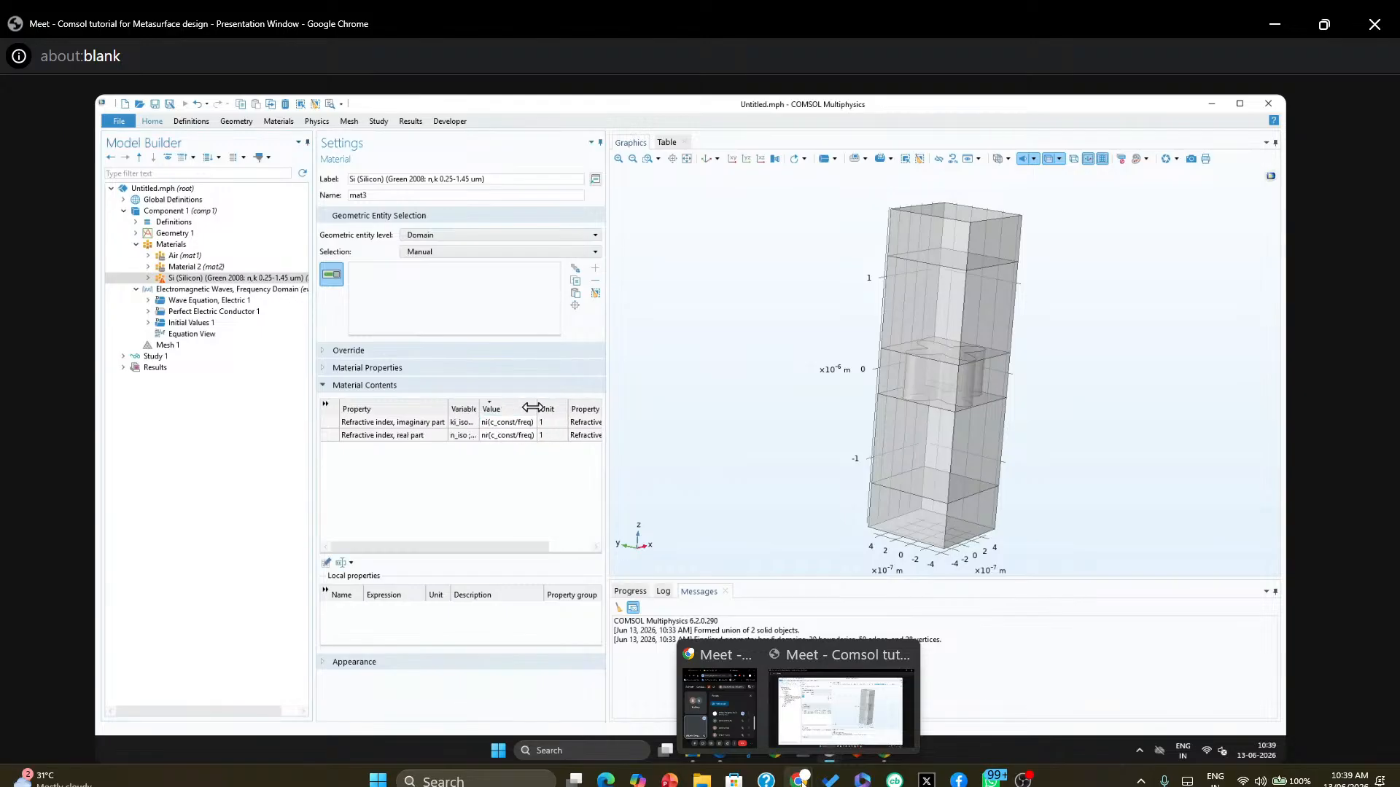
pyautogui.click(526, 423)
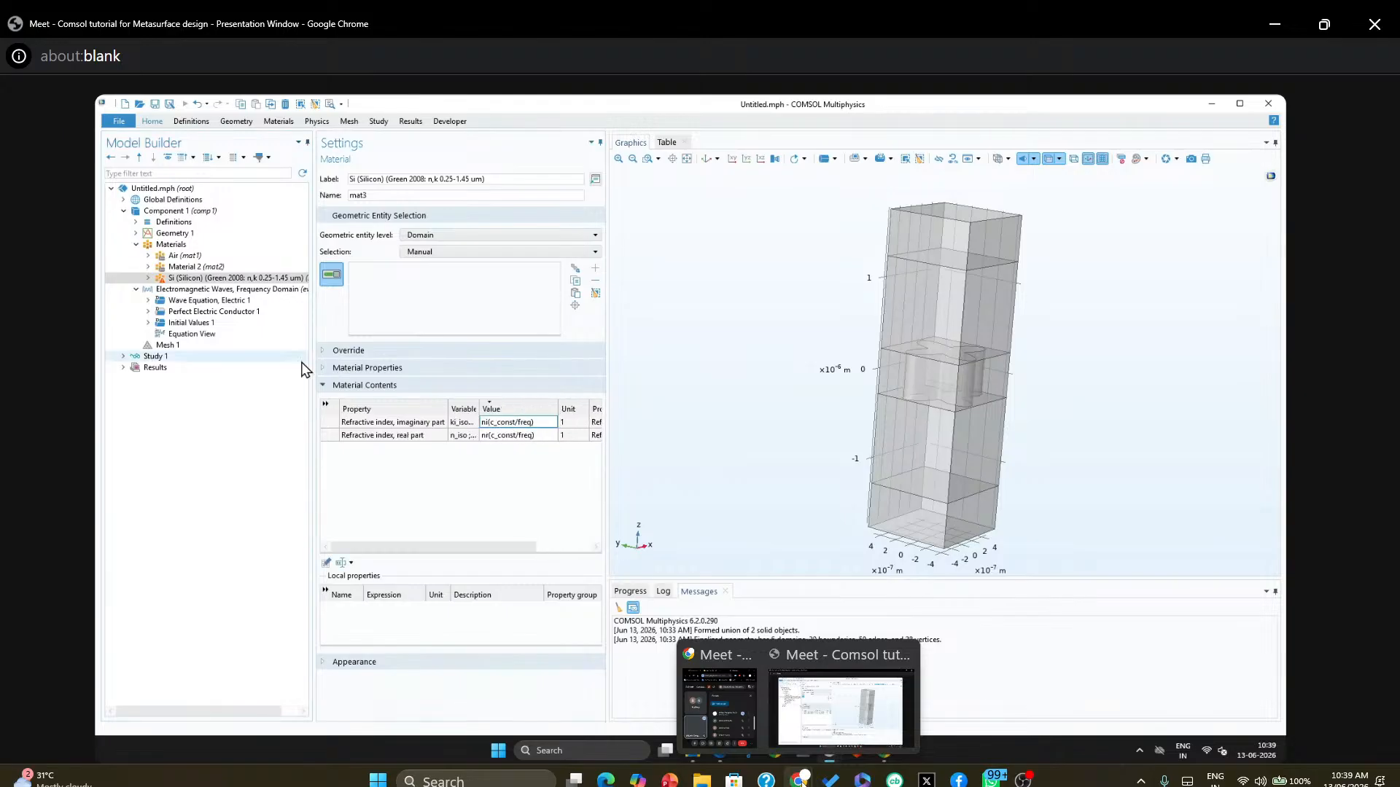
pyautogui.click(148, 278)
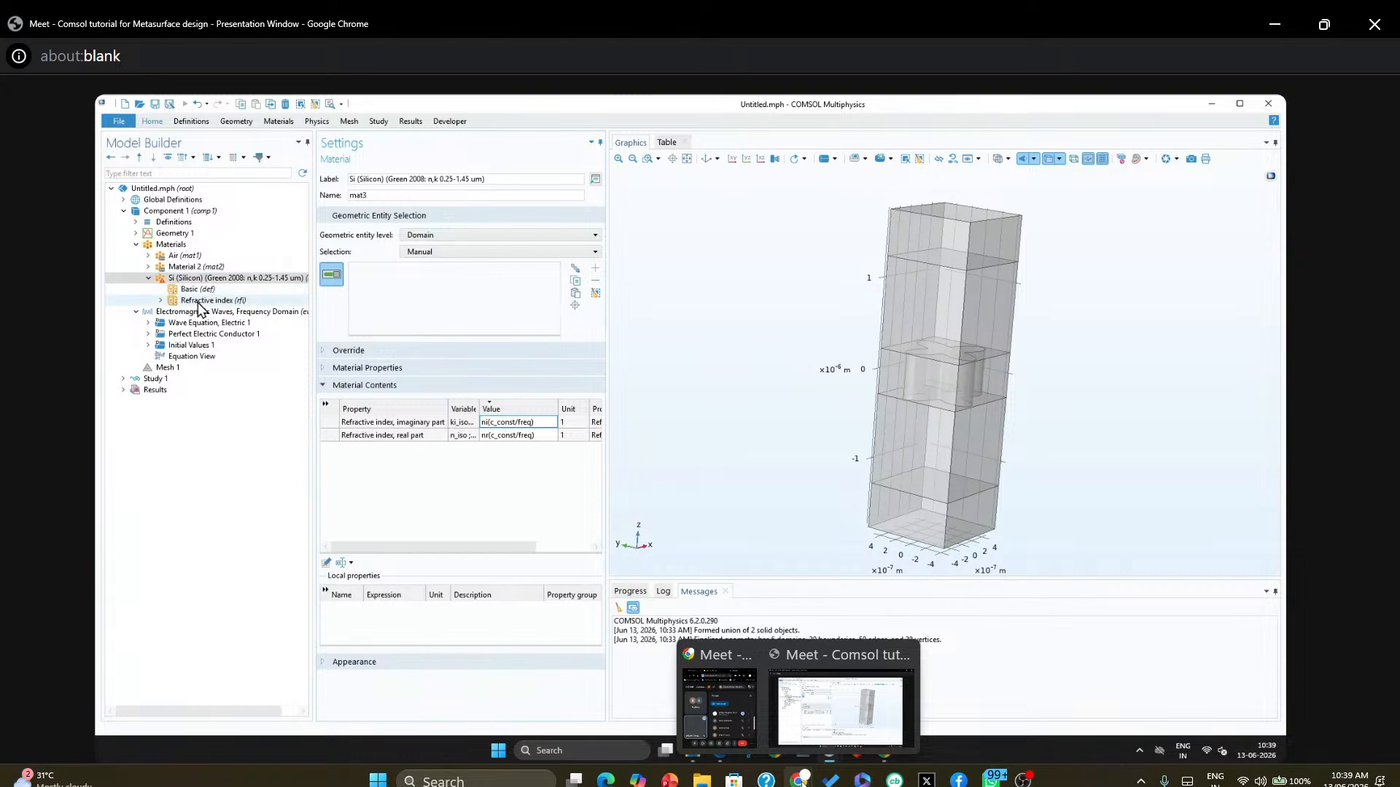
pyautogui.click(161, 301)
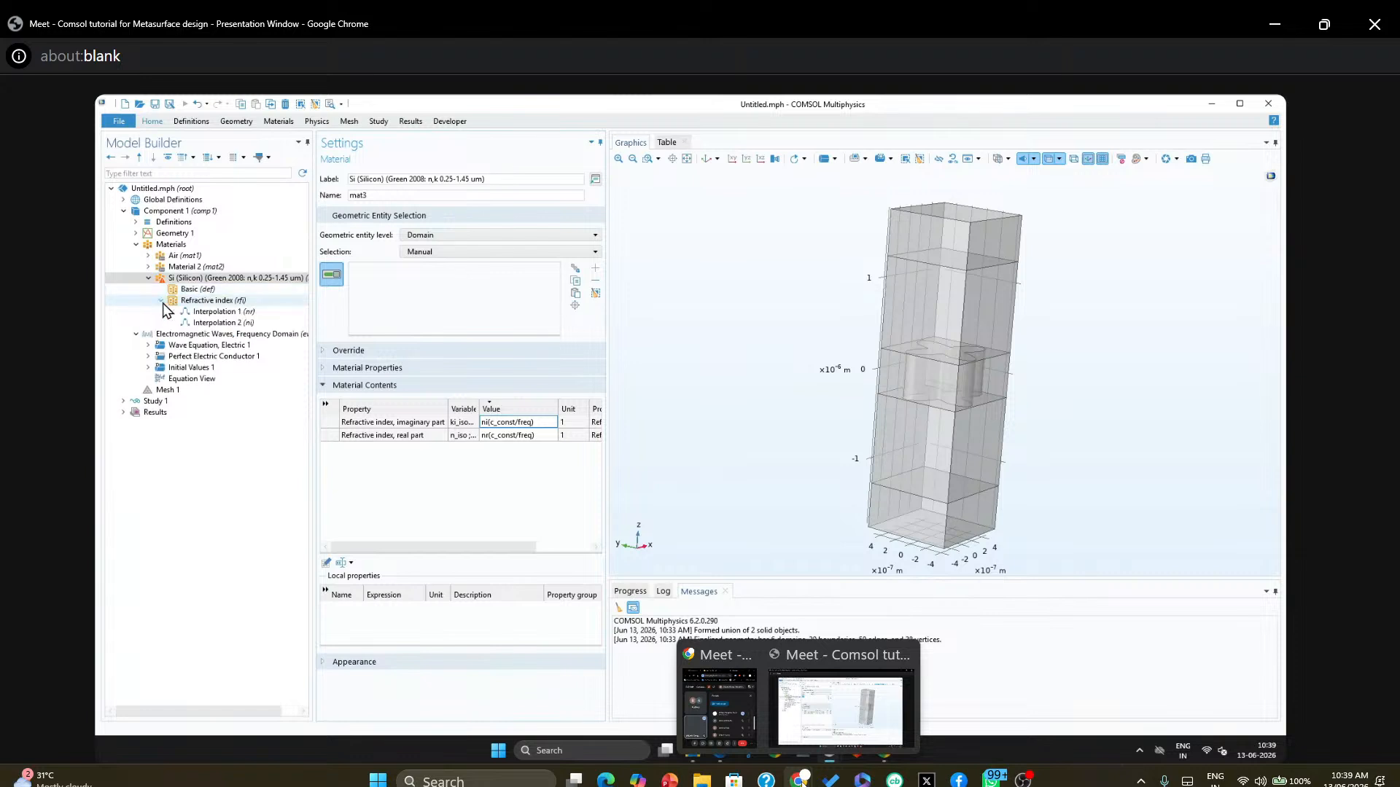
# Compare the data tables and function names of the silicon material's Interpolation 1 and Interpolation 2
pyautogui.click(212, 315)
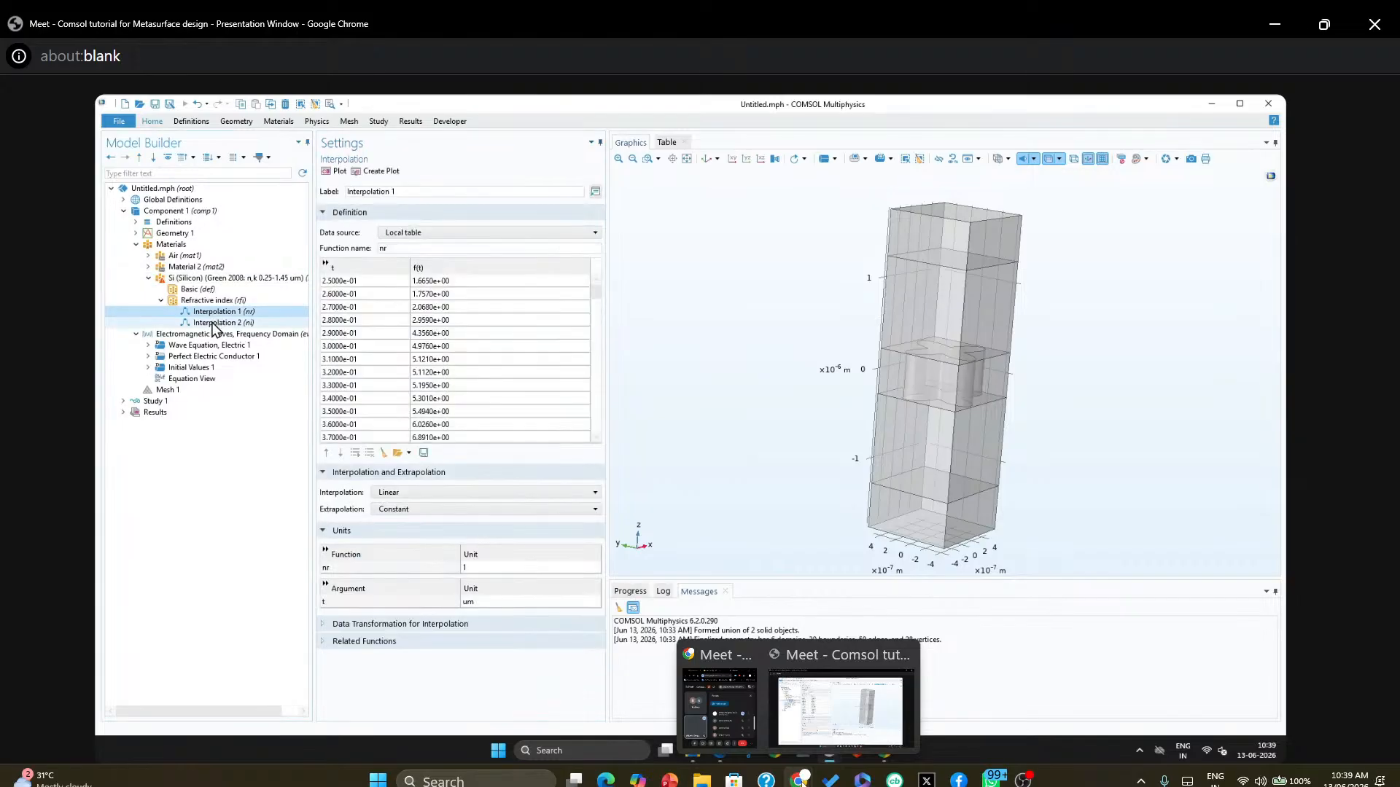
pyautogui.click(212, 323)
pyautogui.click(212, 312)
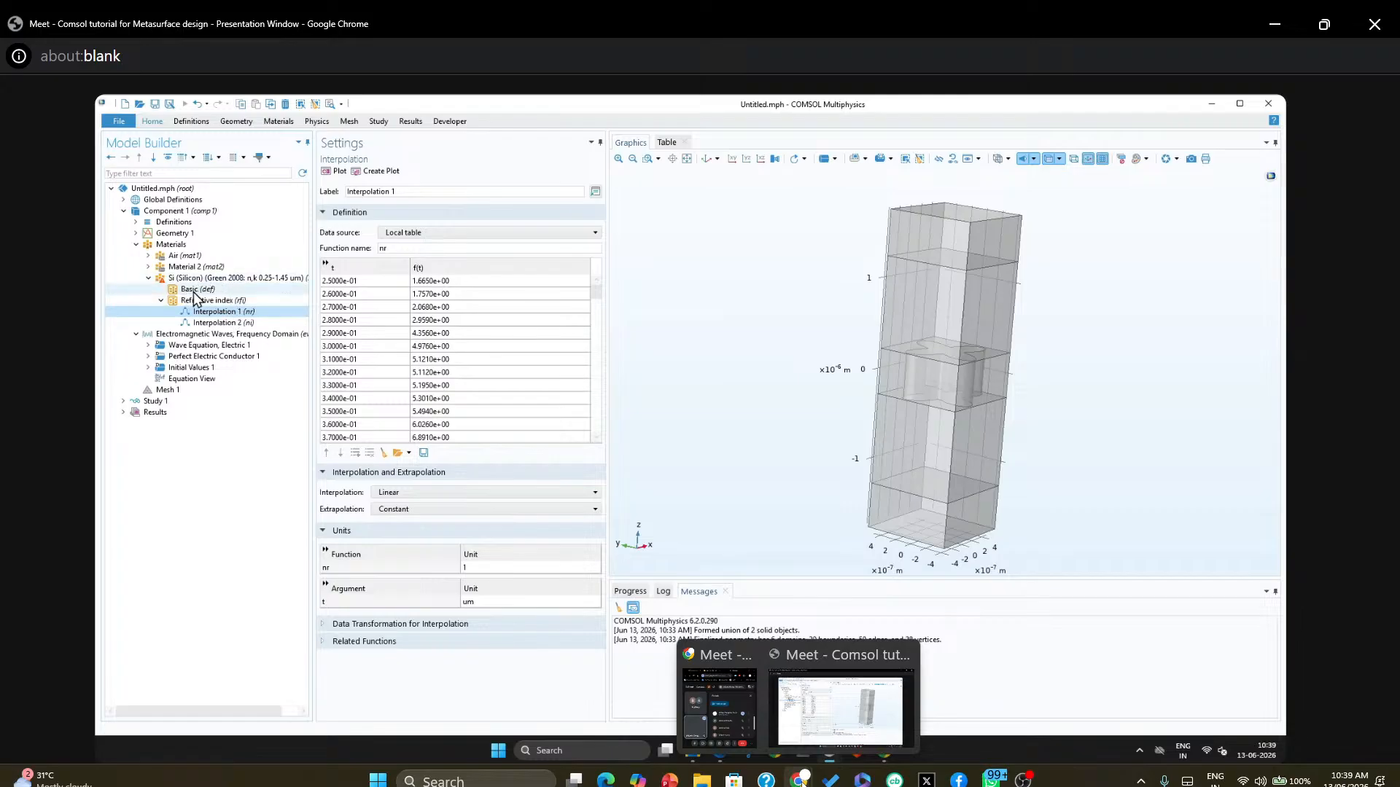
pyautogui.click(243, 323)
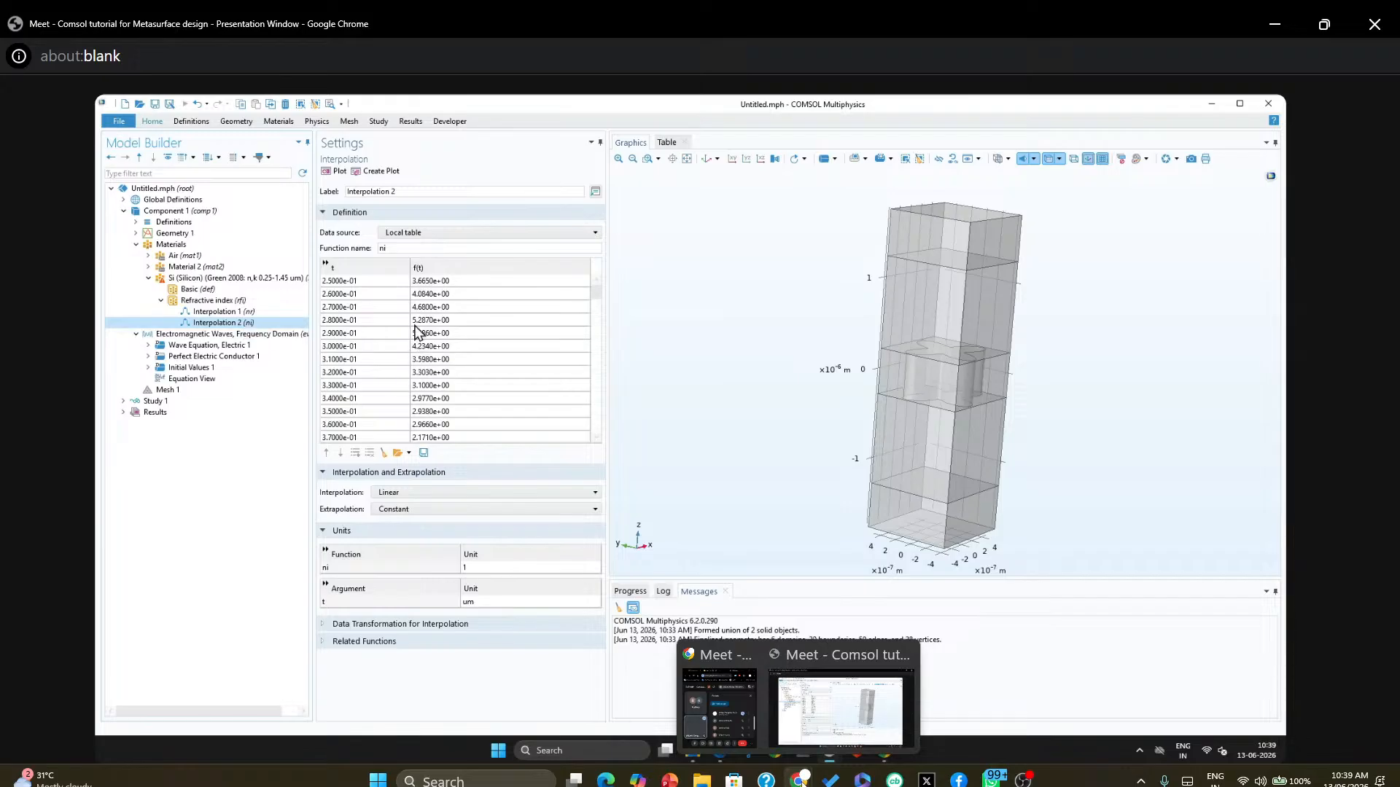
pyautogui.click(391, 249)
pyautogui.moveTo(393, 249); pyautogui.dragTo(374, 250)
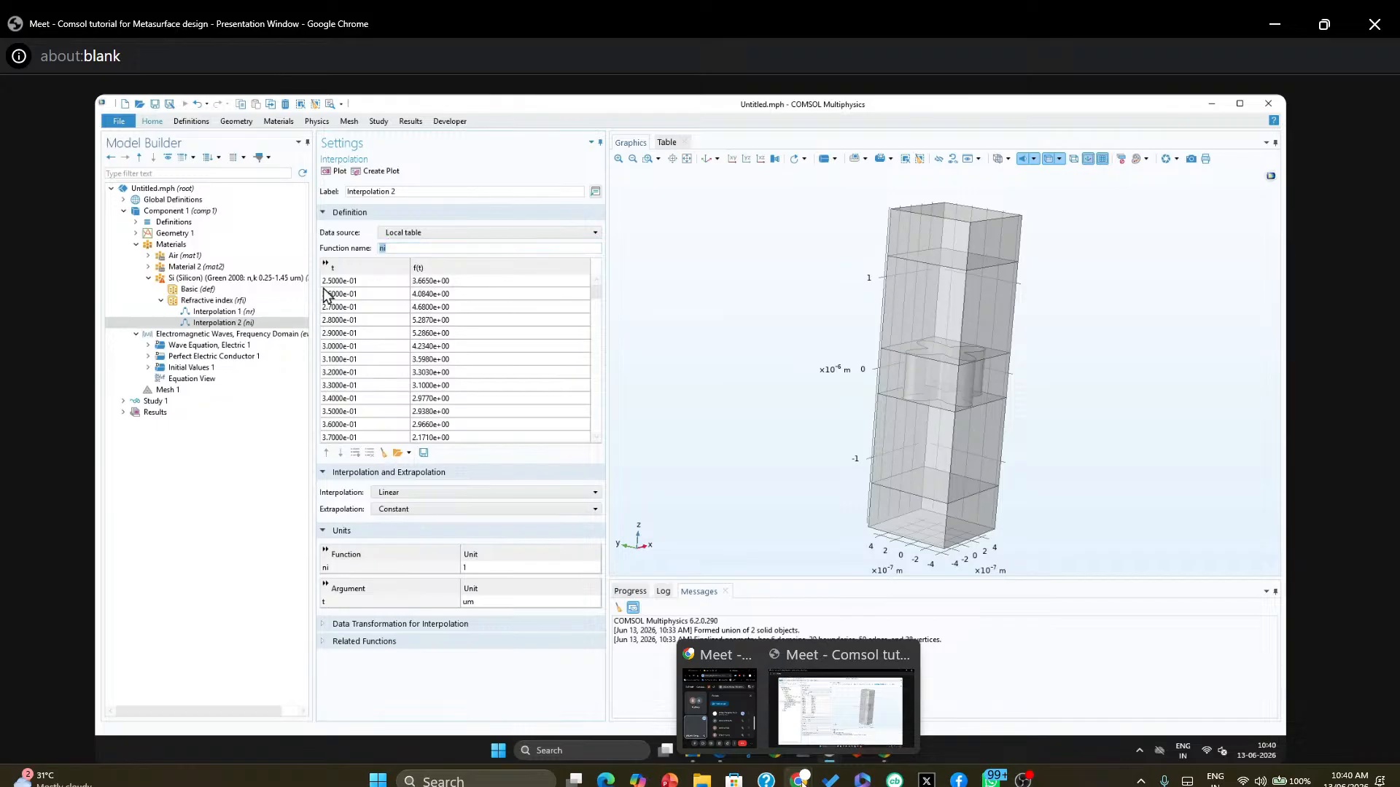
pyautogui.click(223, 311)
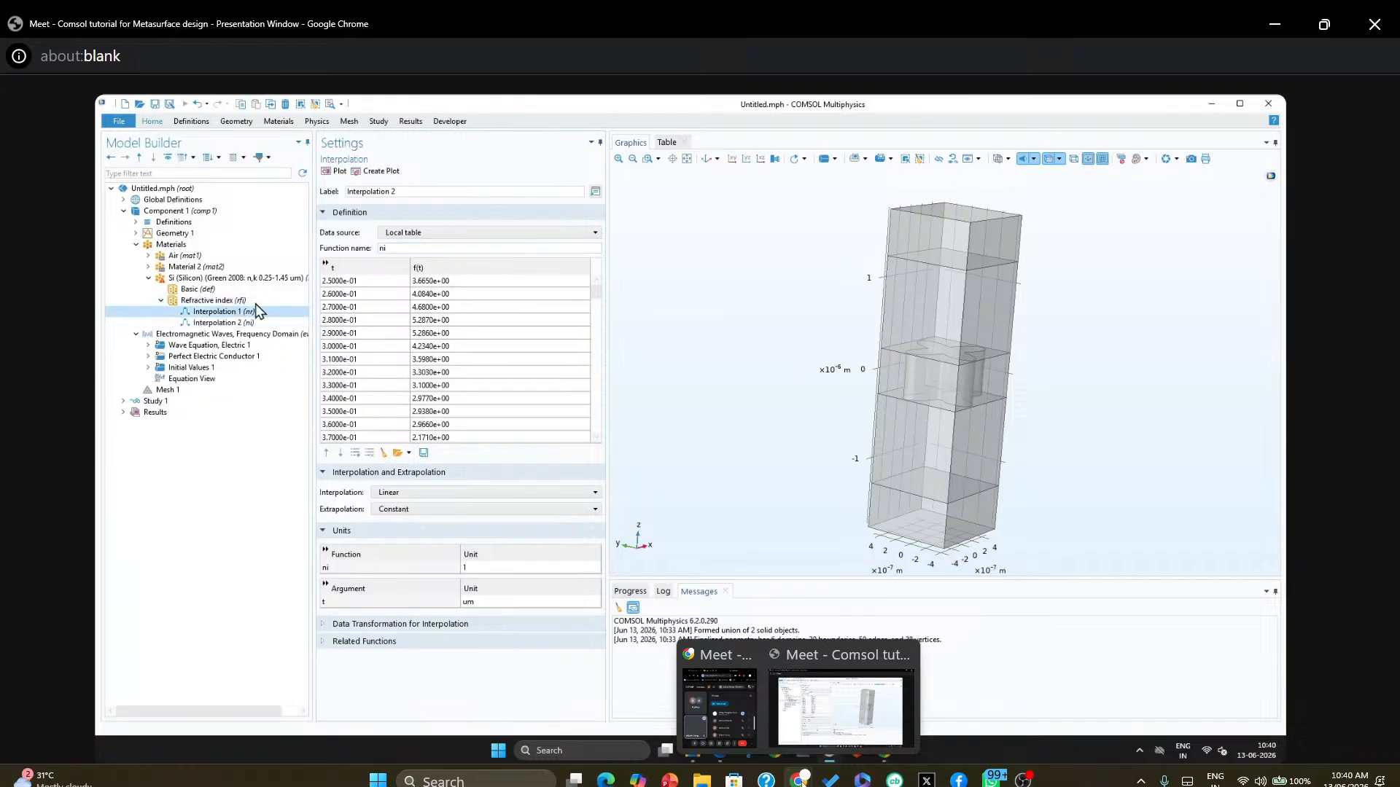
pyautogui.doubleClick(386, 248)
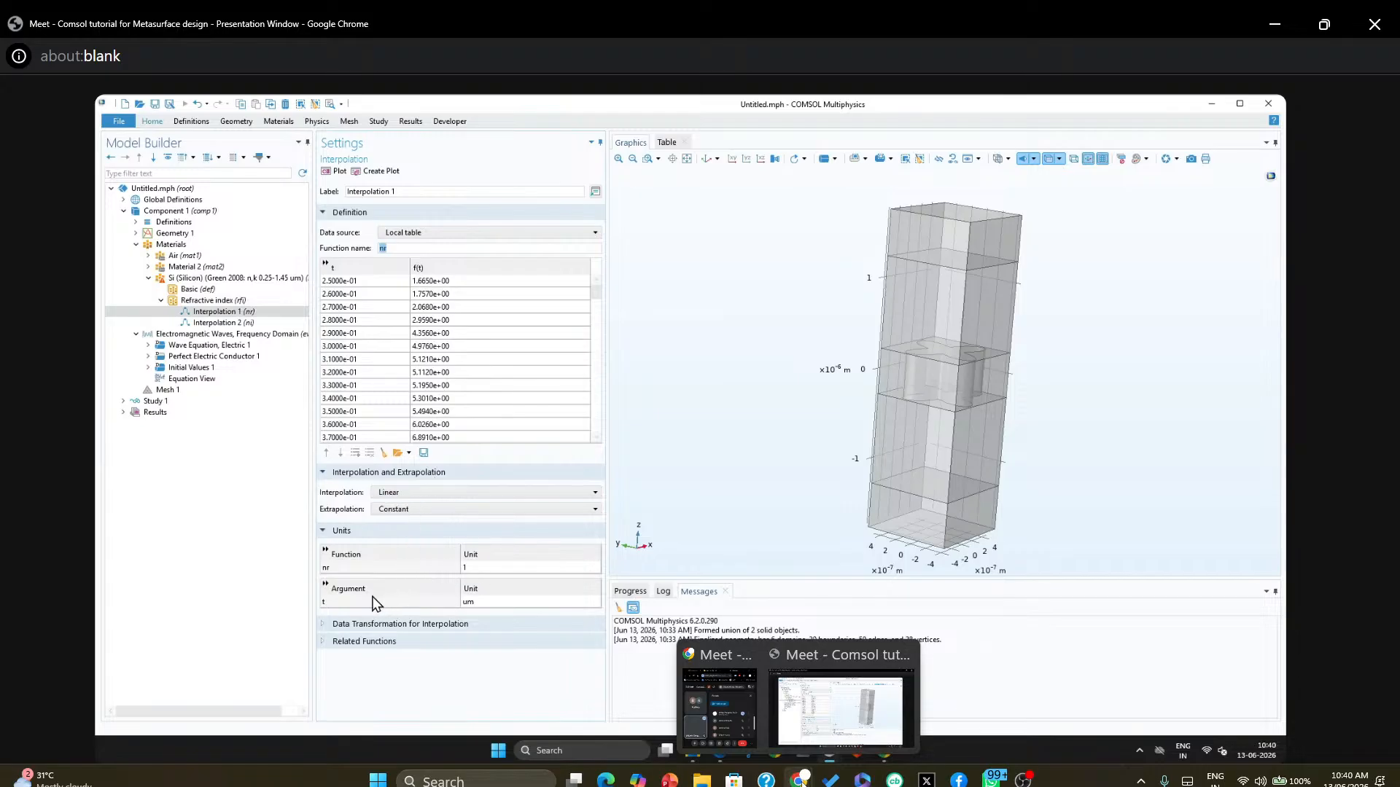
# Check the argument unit of Interpolation 1 and plot its real refractive index function
pyautogui.click(498, 602)
pyautogui.moveTo(513, 608); pyautogui.dragTo(458, 610)
pyautogui.click(335, 173)
pyautogui.click(335, 172)
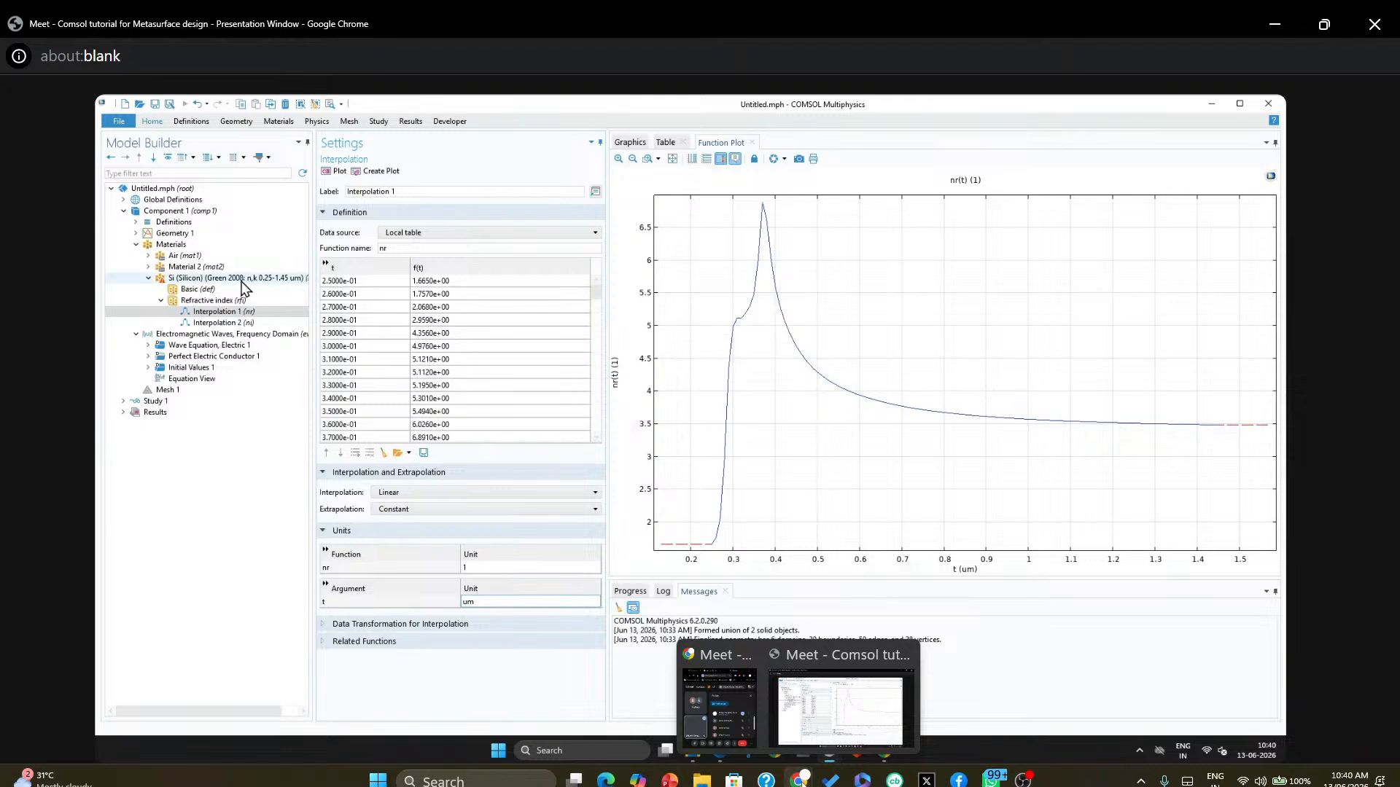
# Review the silicon material's index expressions once more and delete the Si (Silicon) (Green 2008) material from Component 1
pyautogui.click(241, 279)
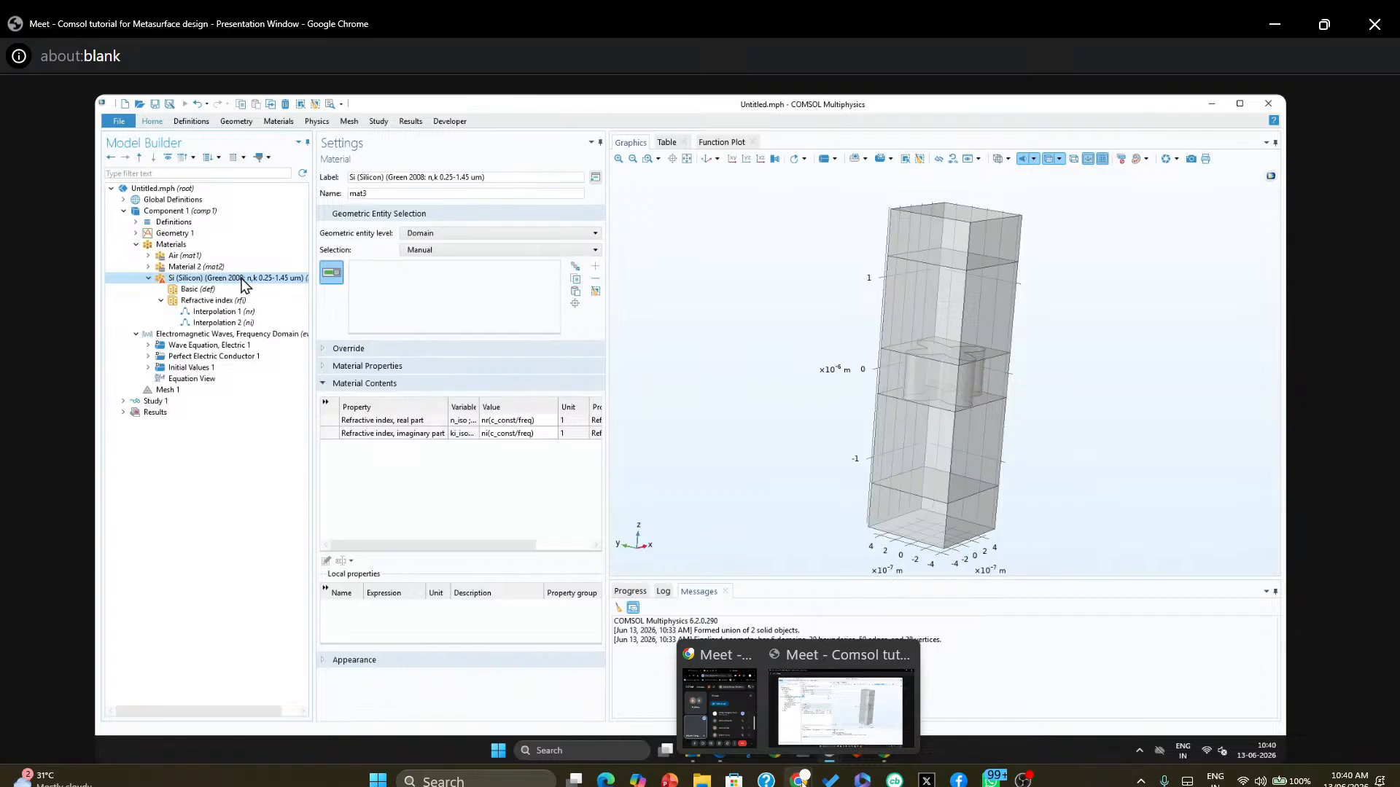
pyautogui.click(228, 313)
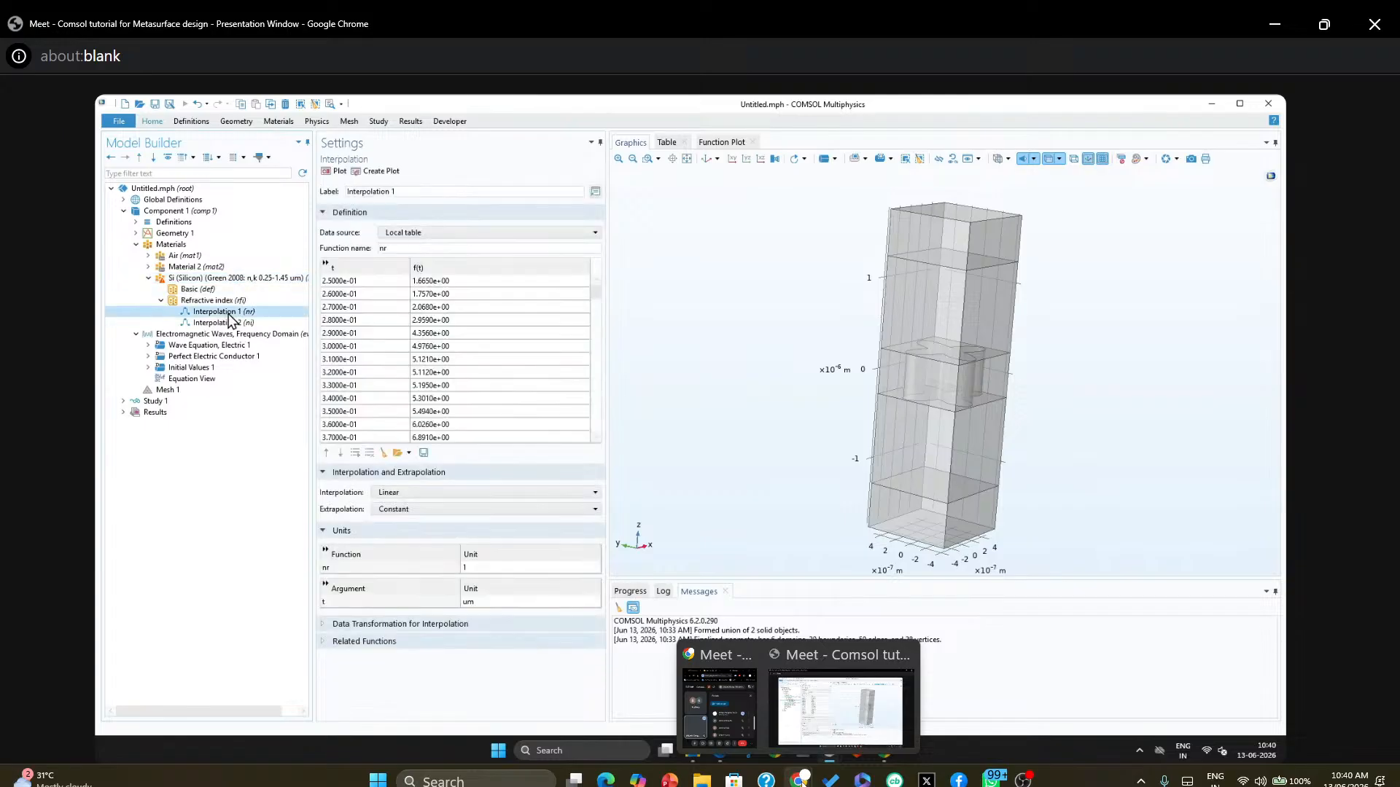
pyautogui.click(221, 281)
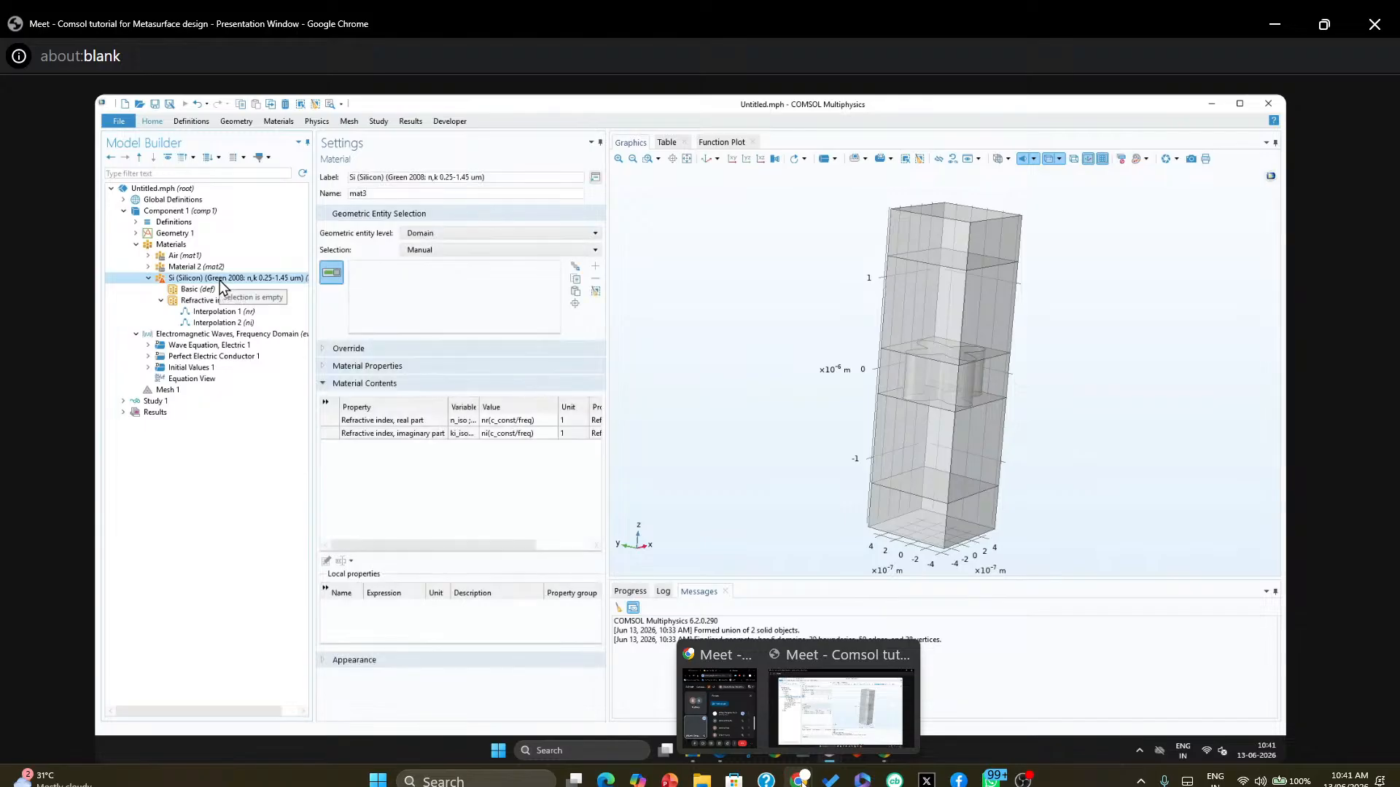
pyautogui.rightClick(220, 280)
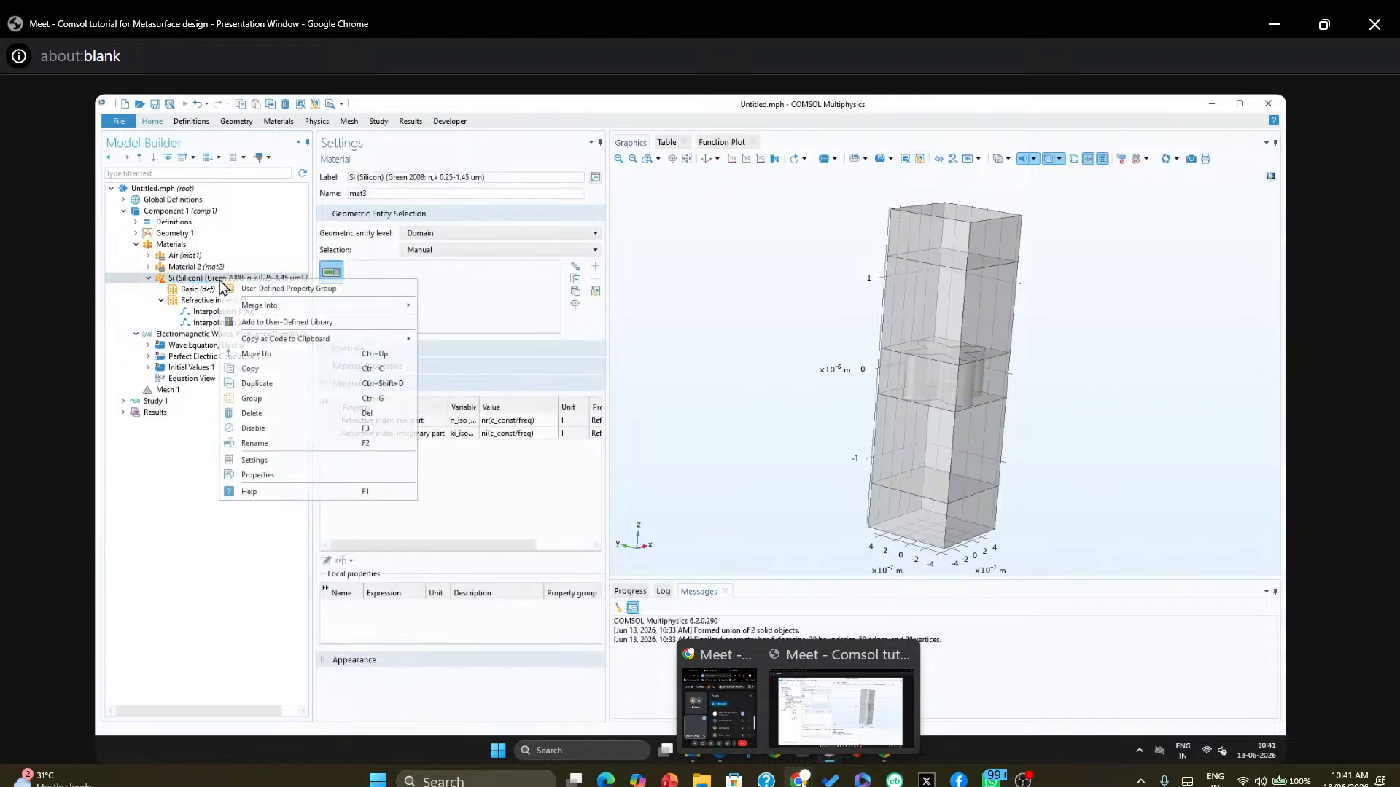
pyautogui.click(267, 416)
pyautogui.click(735, 462)
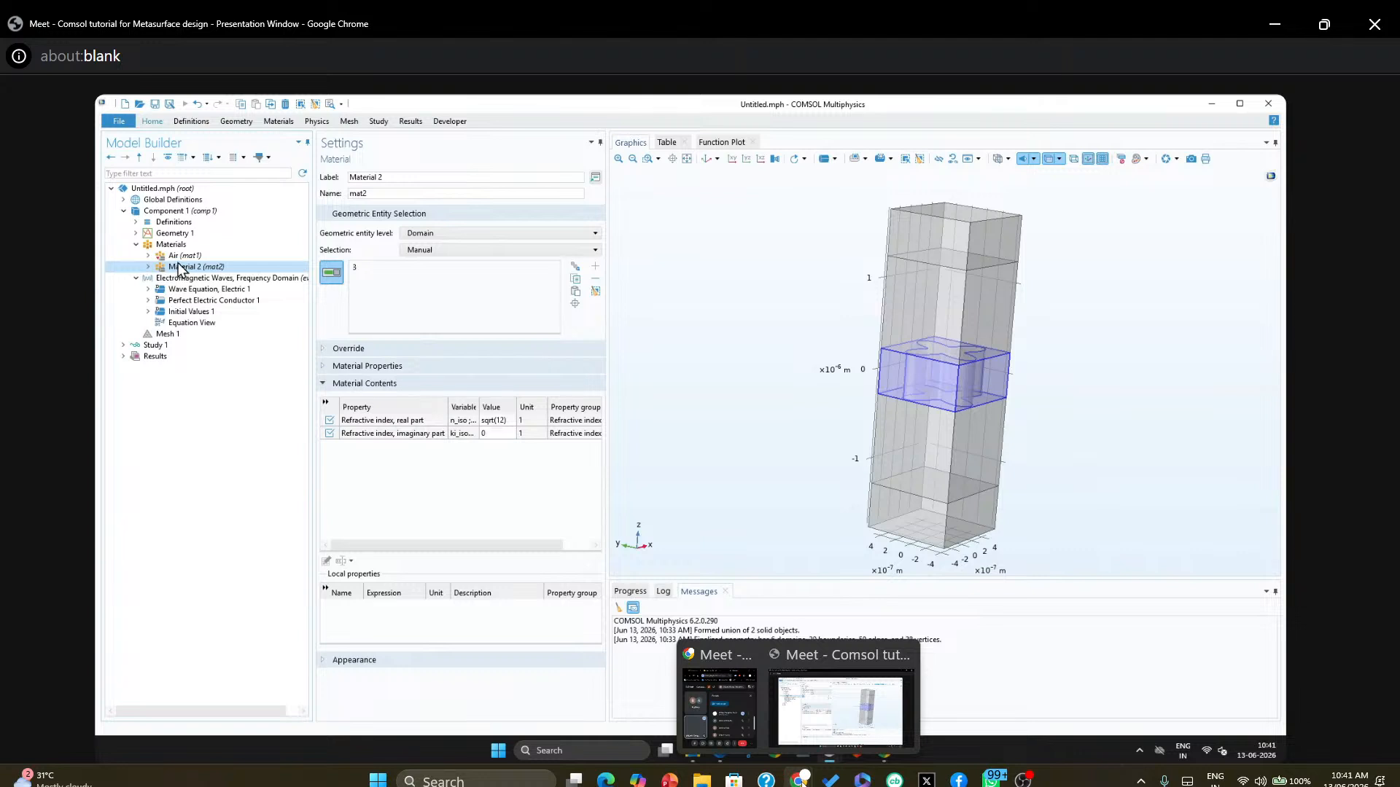
# Compare the domain assignments of Air and Material 2, checking how domain 3 is treated in each
pyautogui.click(179, 257)
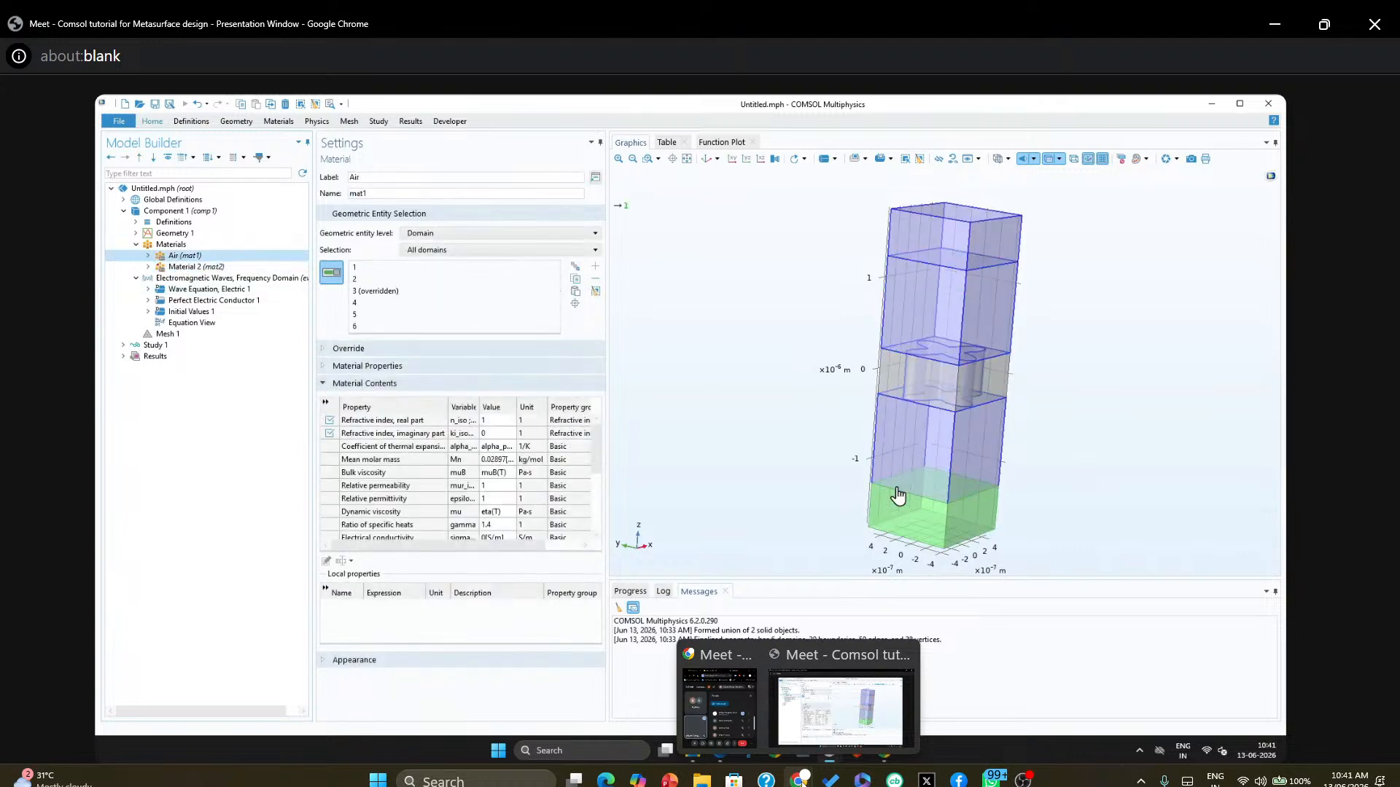
pyautogui.click(202, 268)
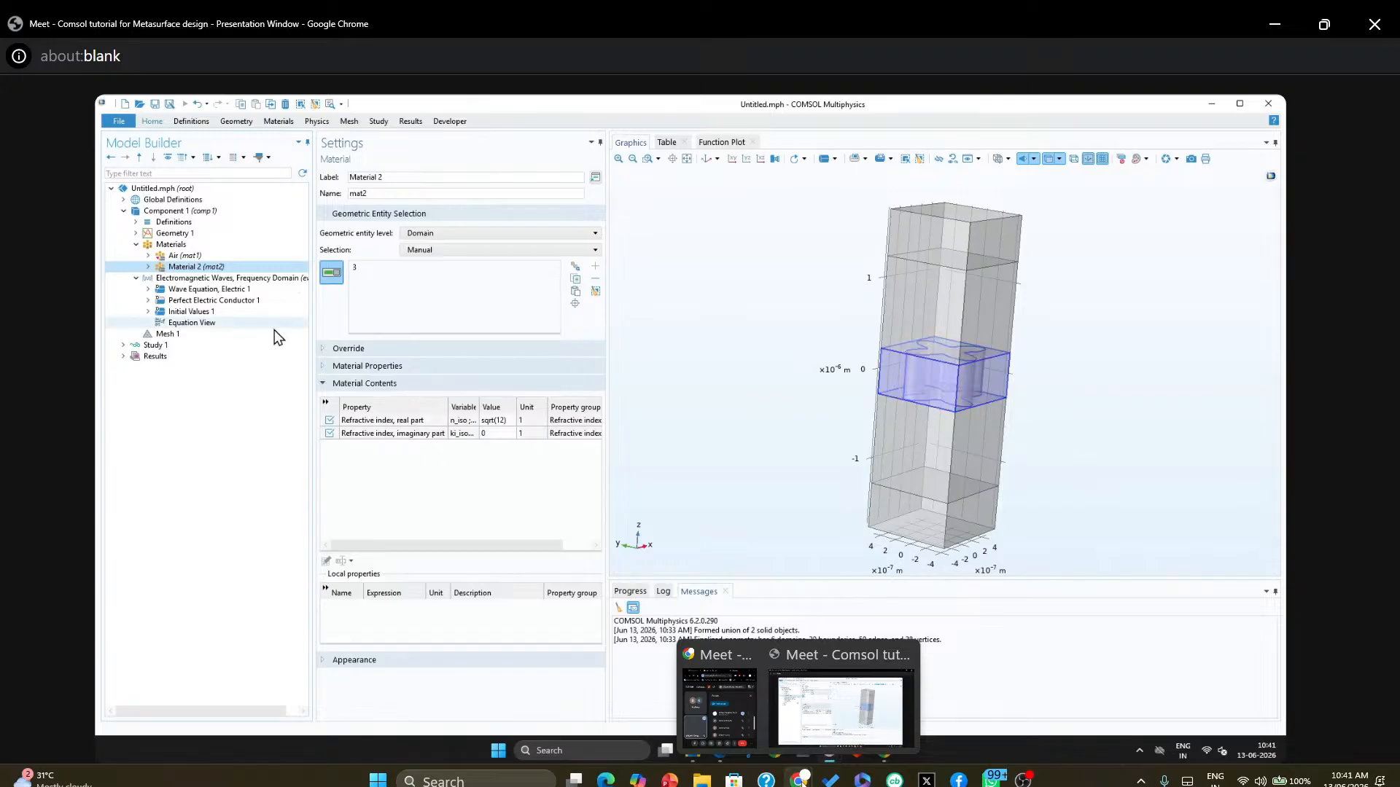
pyautogui.click(177, 257)
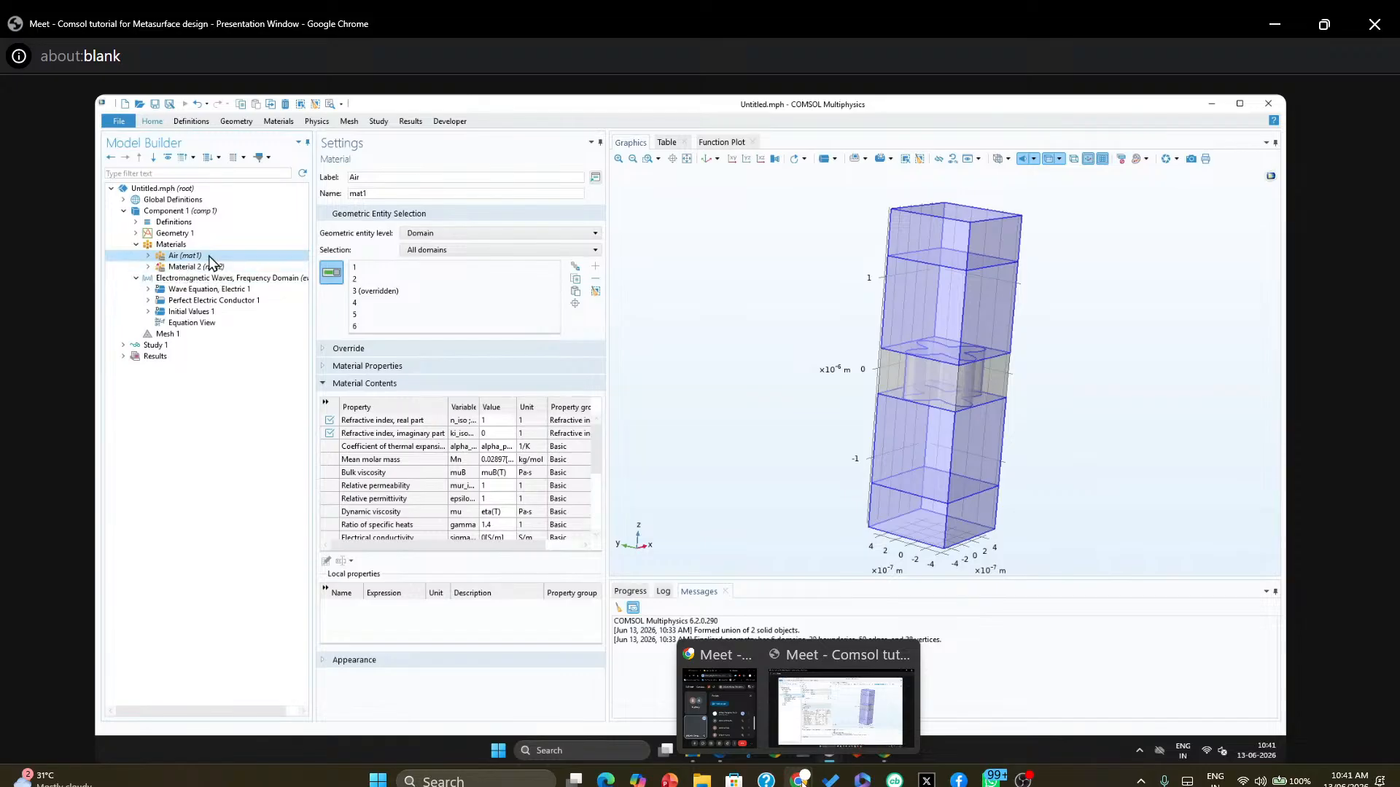
pyautogui.click(371, 291)
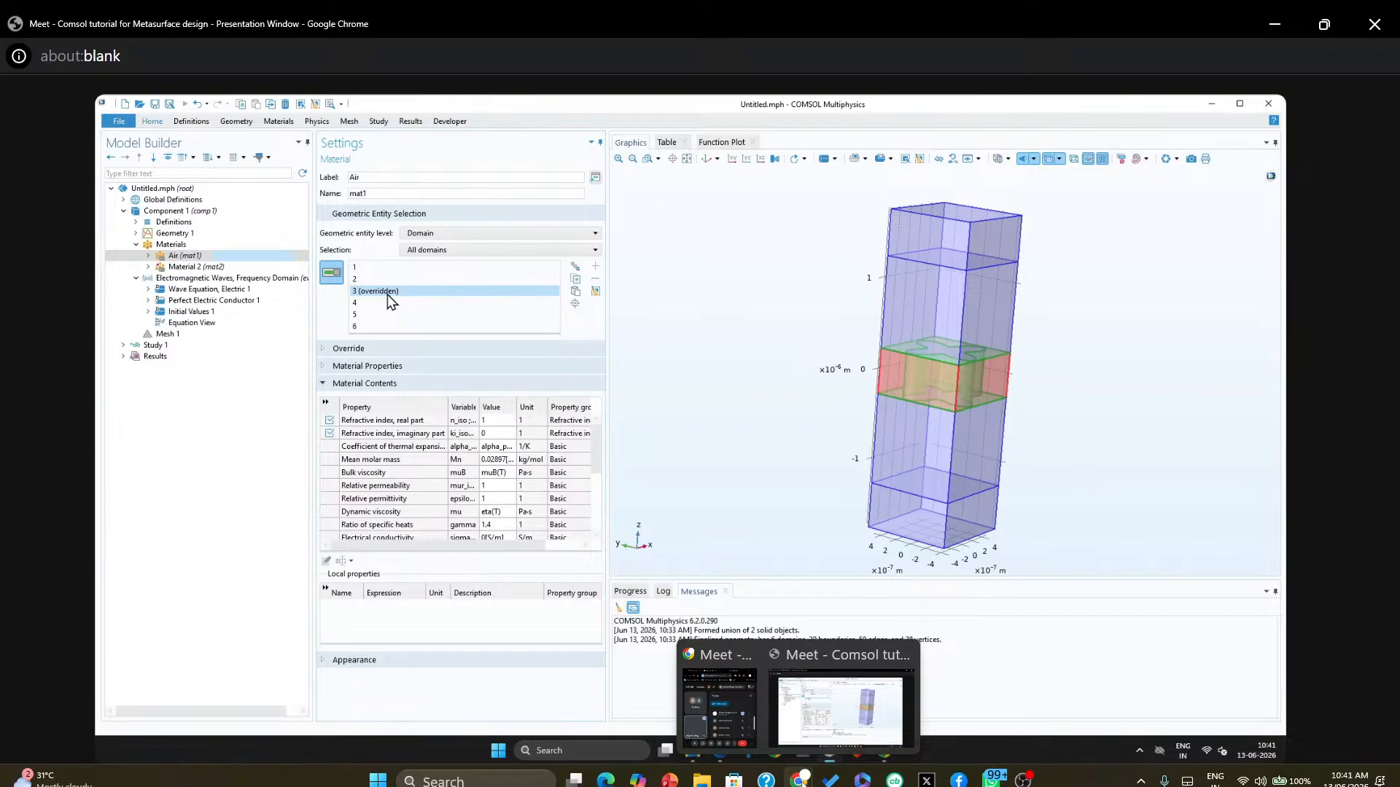
pyautogui.click(179, 267)
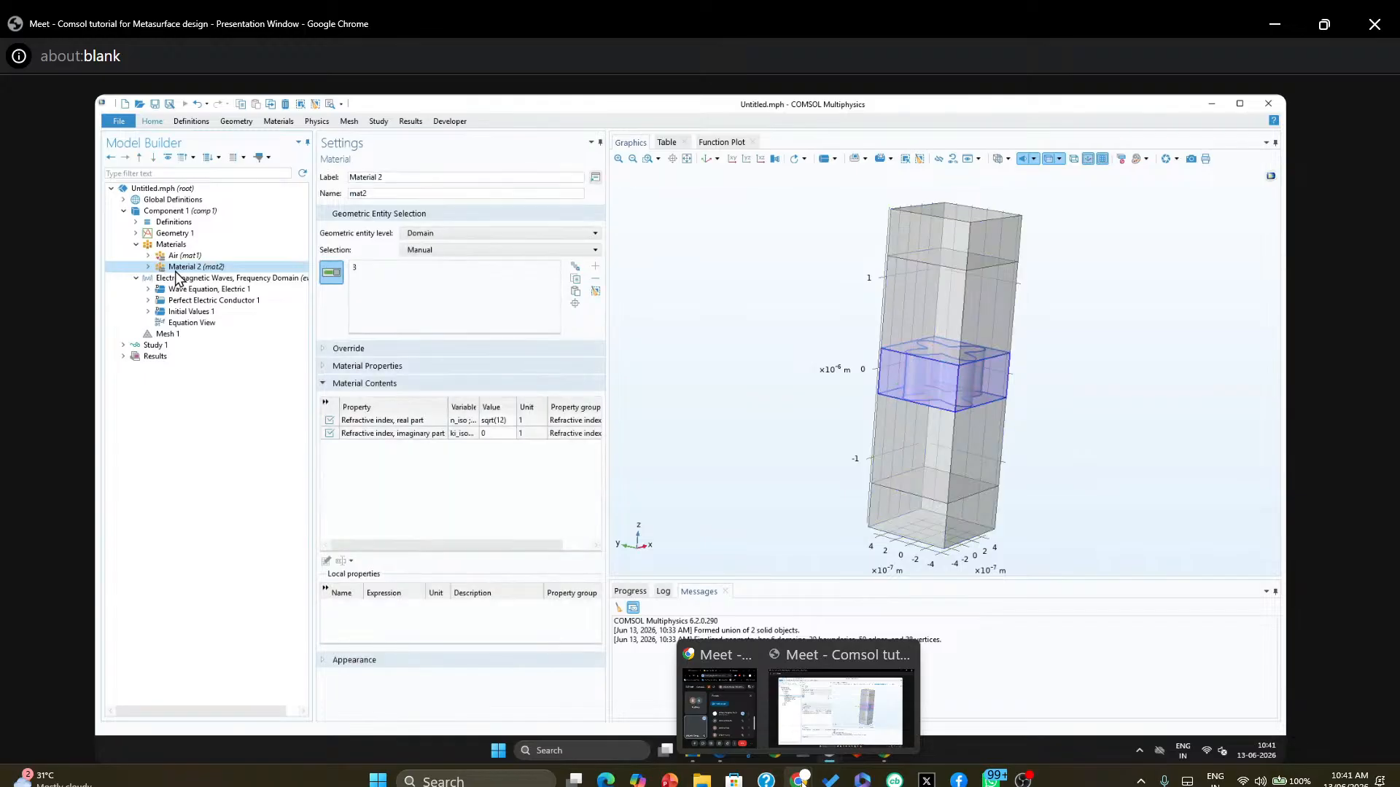
# Review the Electromagnetic Waves, Frequency Domain interface's domain selection and governing equation, including the available equation forms
pyautogui.click(196, 280)
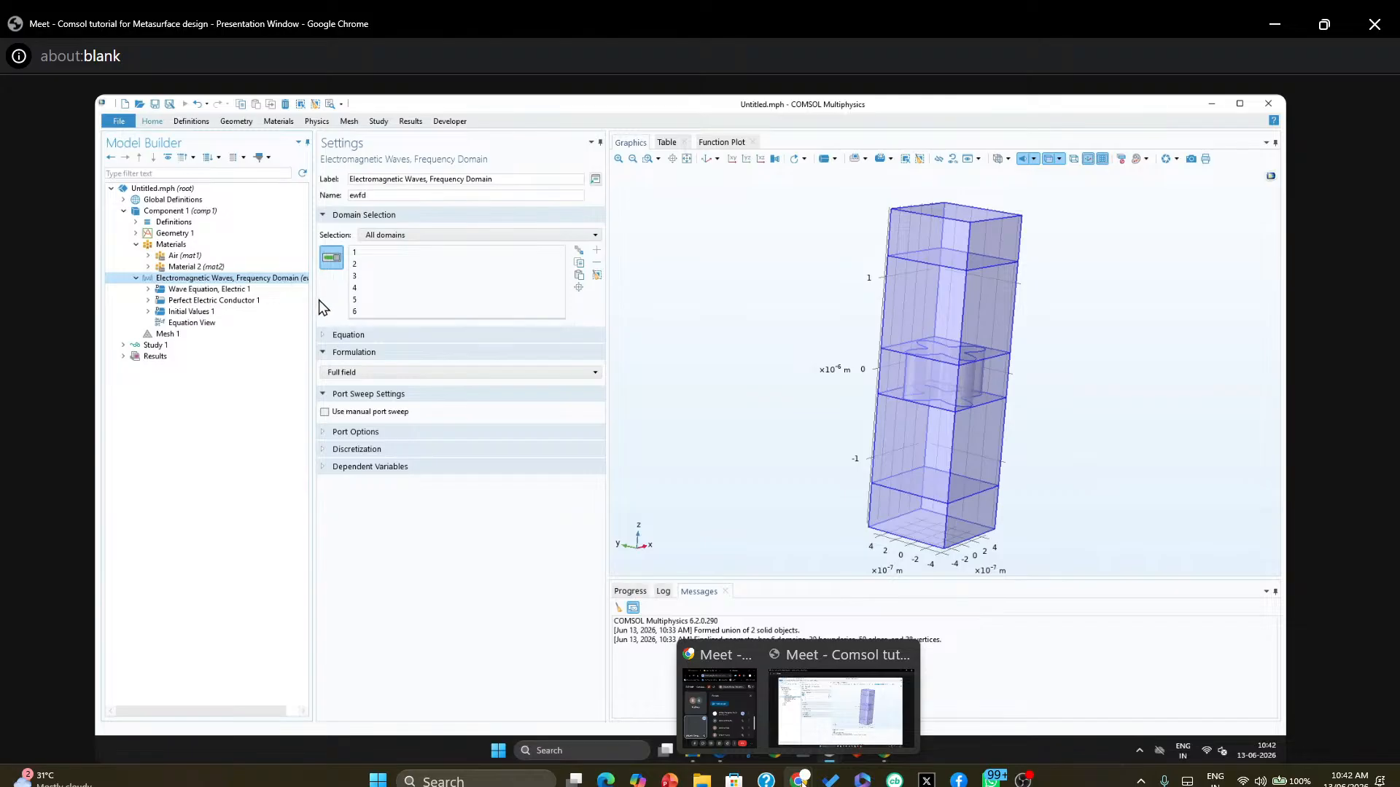
pyautogui.moveTo(315, 305); pyautogui.dragTo(359, 306)
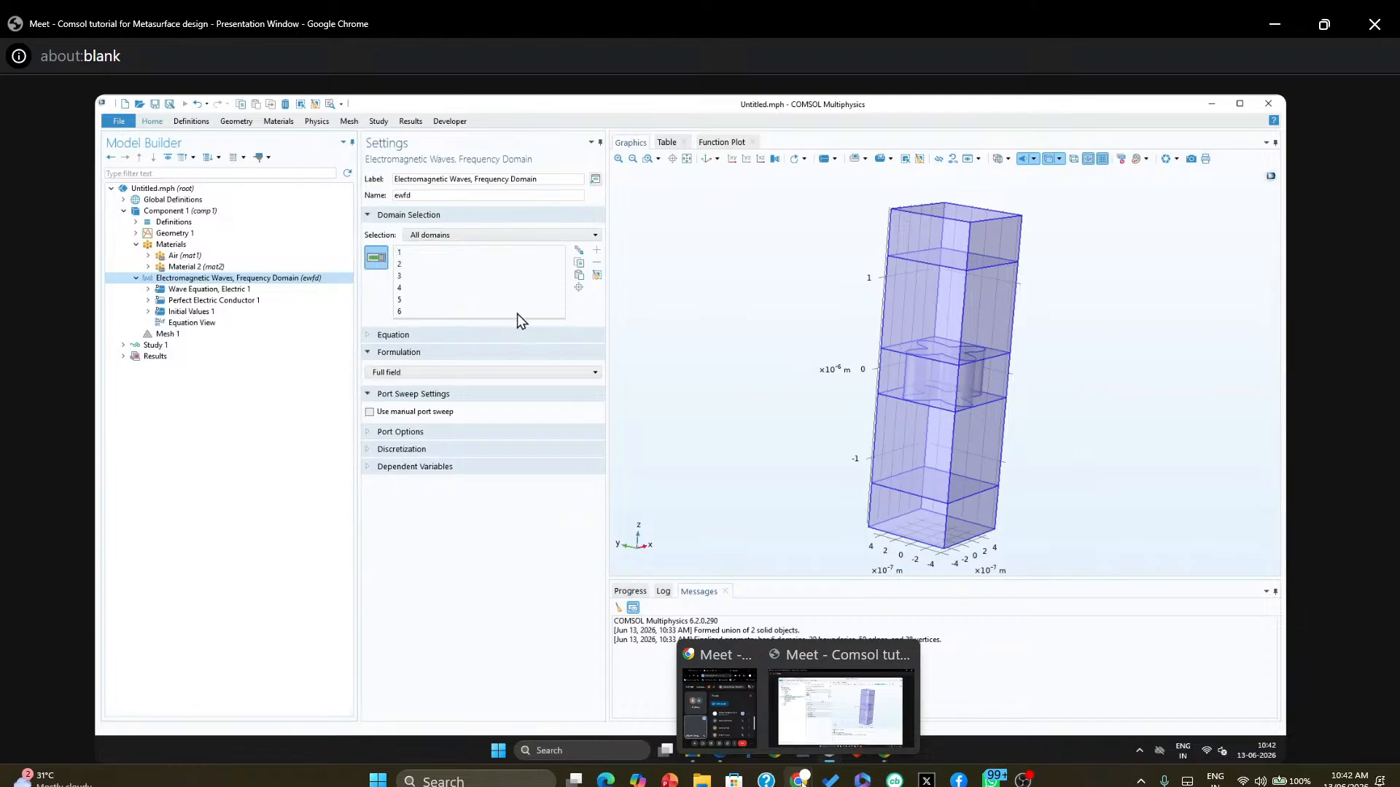
pyautogui.moveTo(607, 312); pyautogui.dragTo(695, 325)
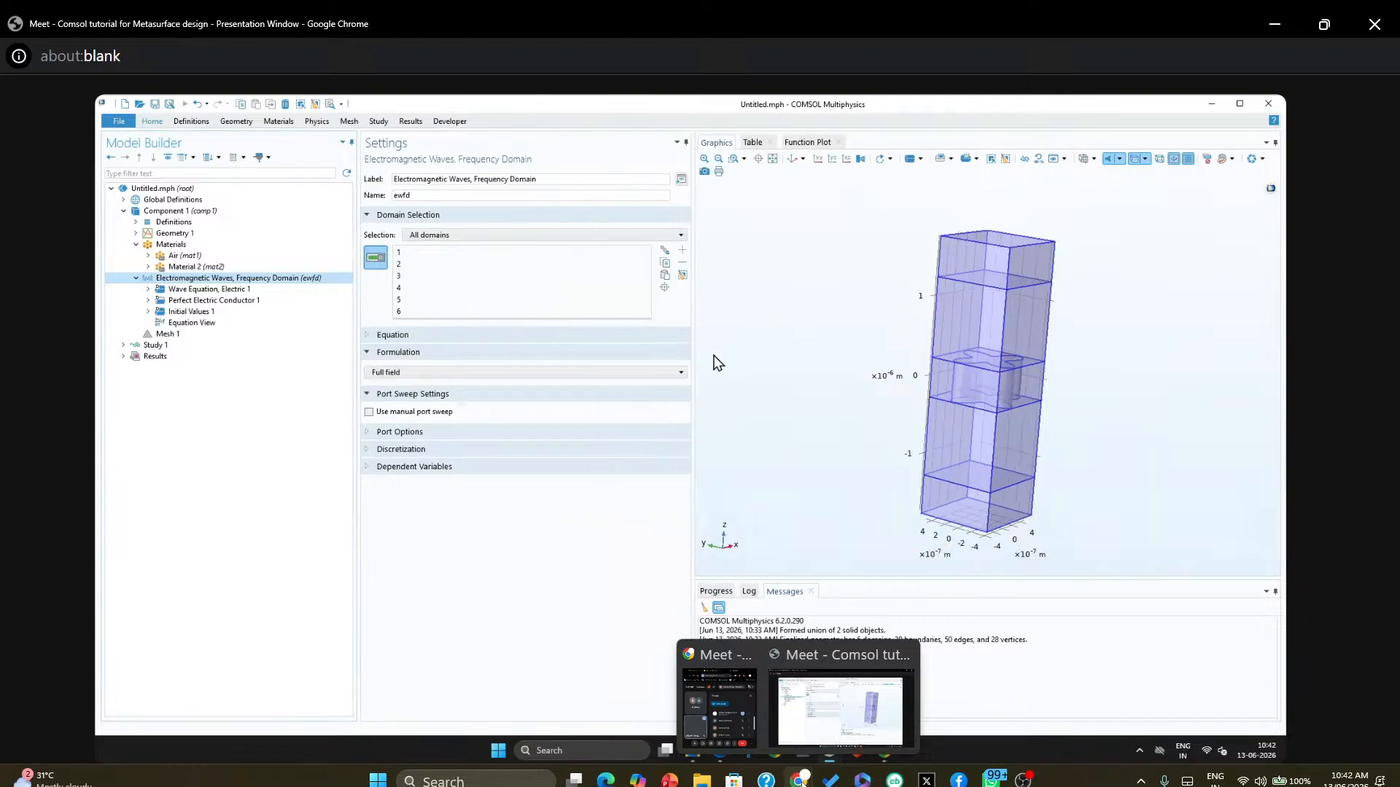
pyautogui.click(368, 335)
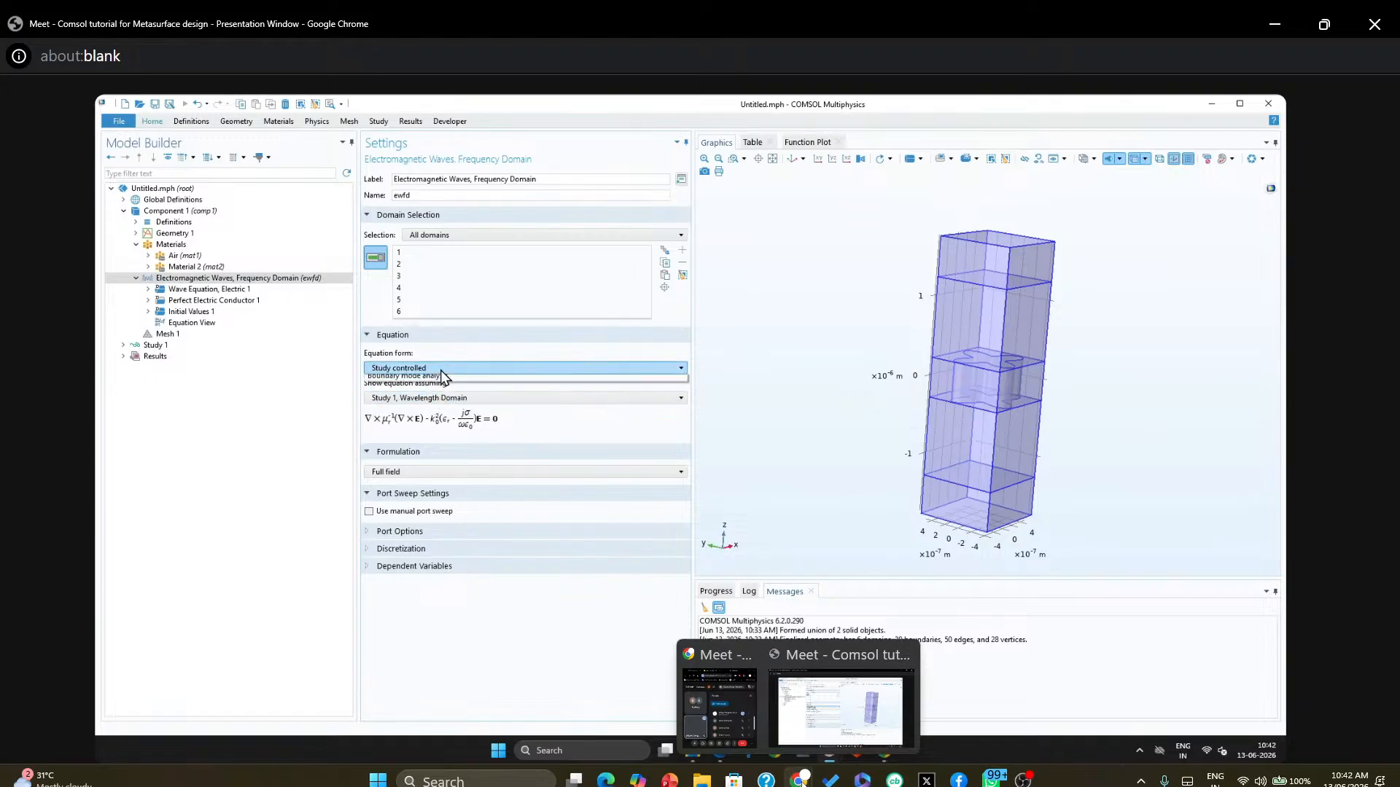
pyautogui.click(439, 369)
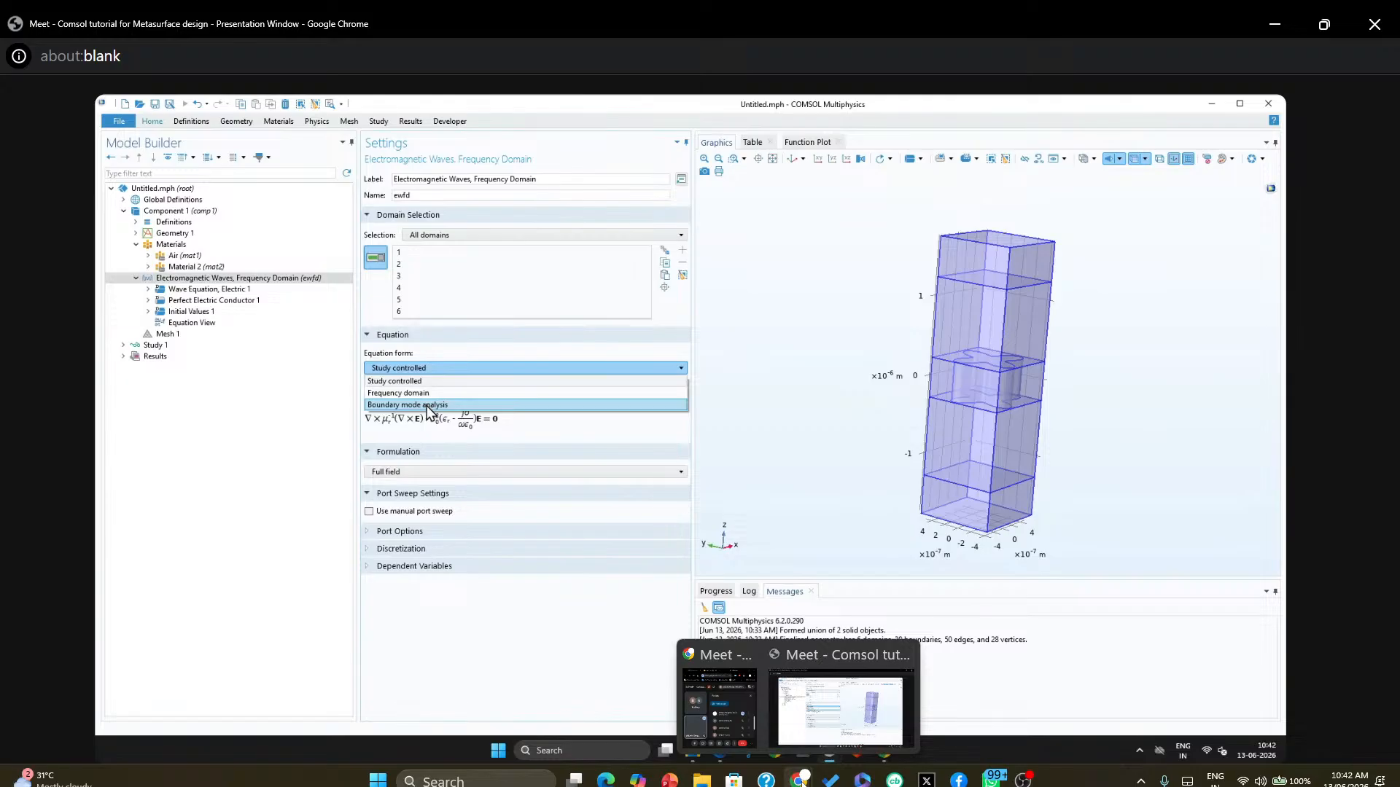
pyautogui.click(421, 366)
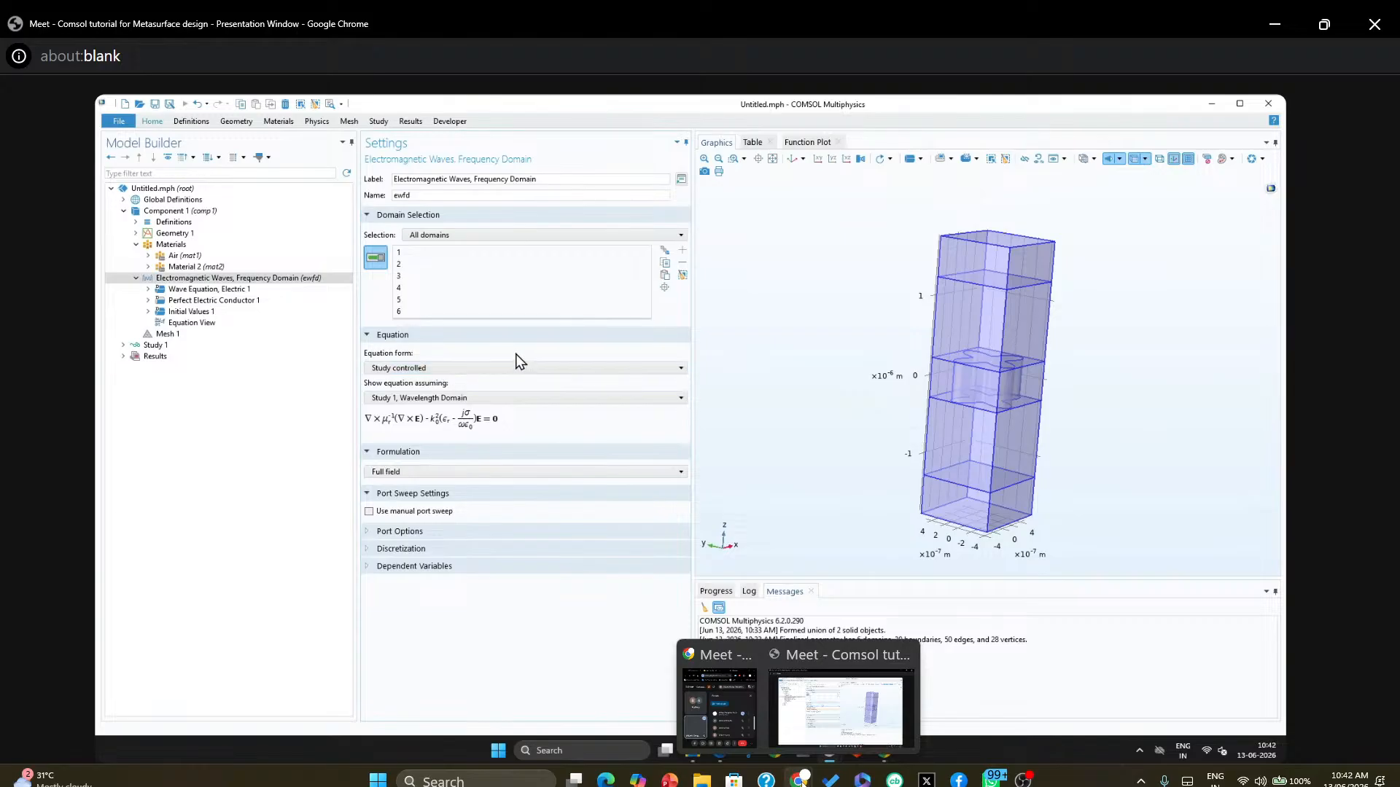
pyautogui.click(374, 335)
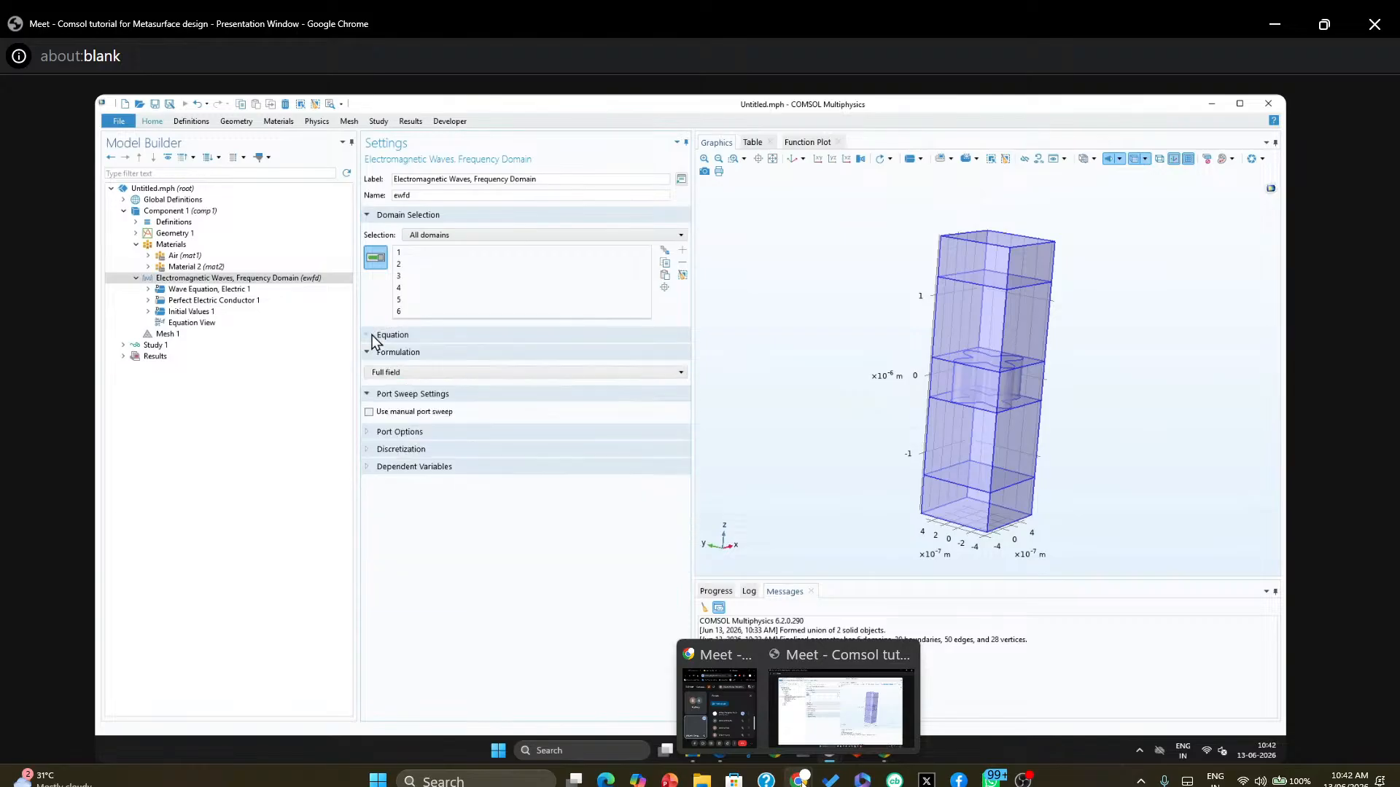
# Switch the formulation to Scattered field and try the background wave types Linearly polarized plane wave and Gaussian beam
pyautogui.click(387, 378)
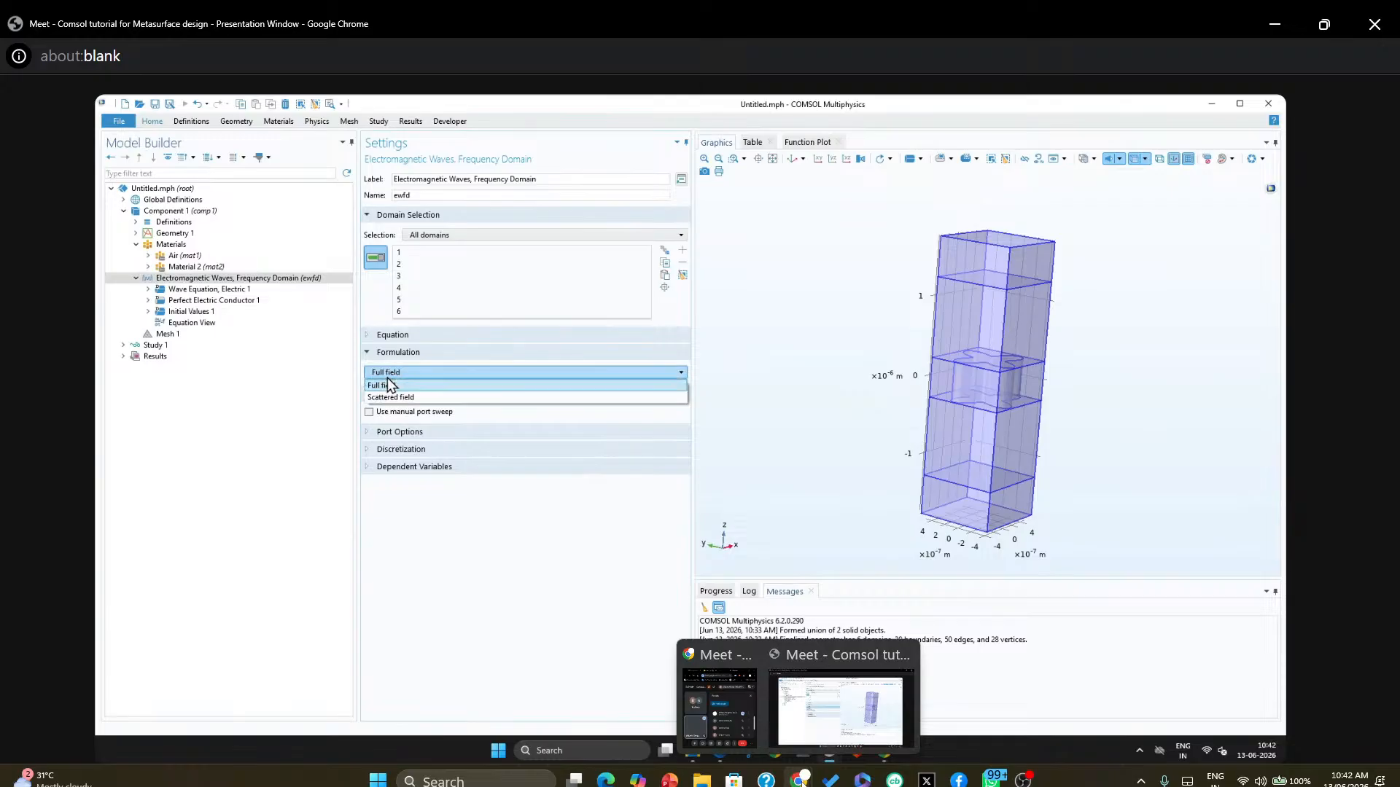
pyautogui.click(421, 398)
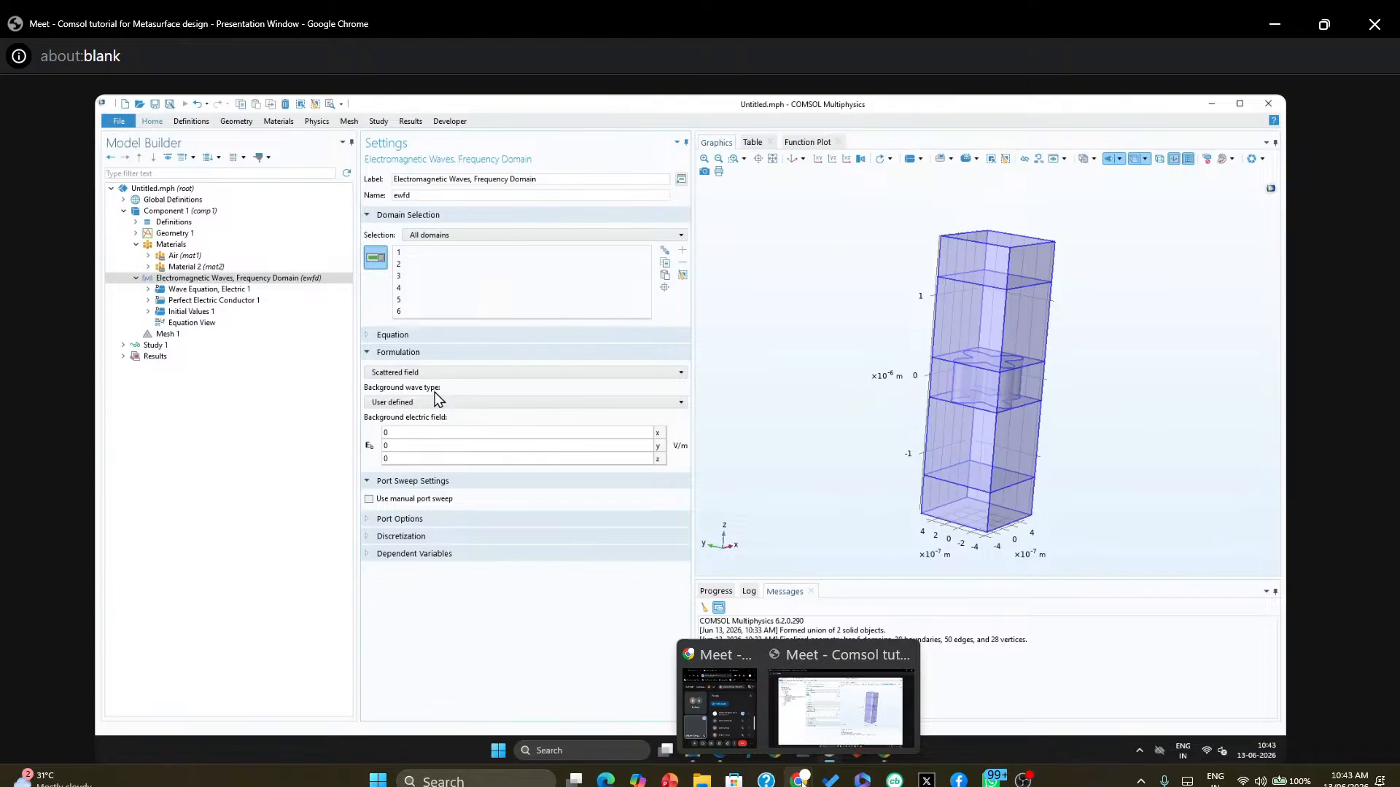
pyautogui.click(439, 404)
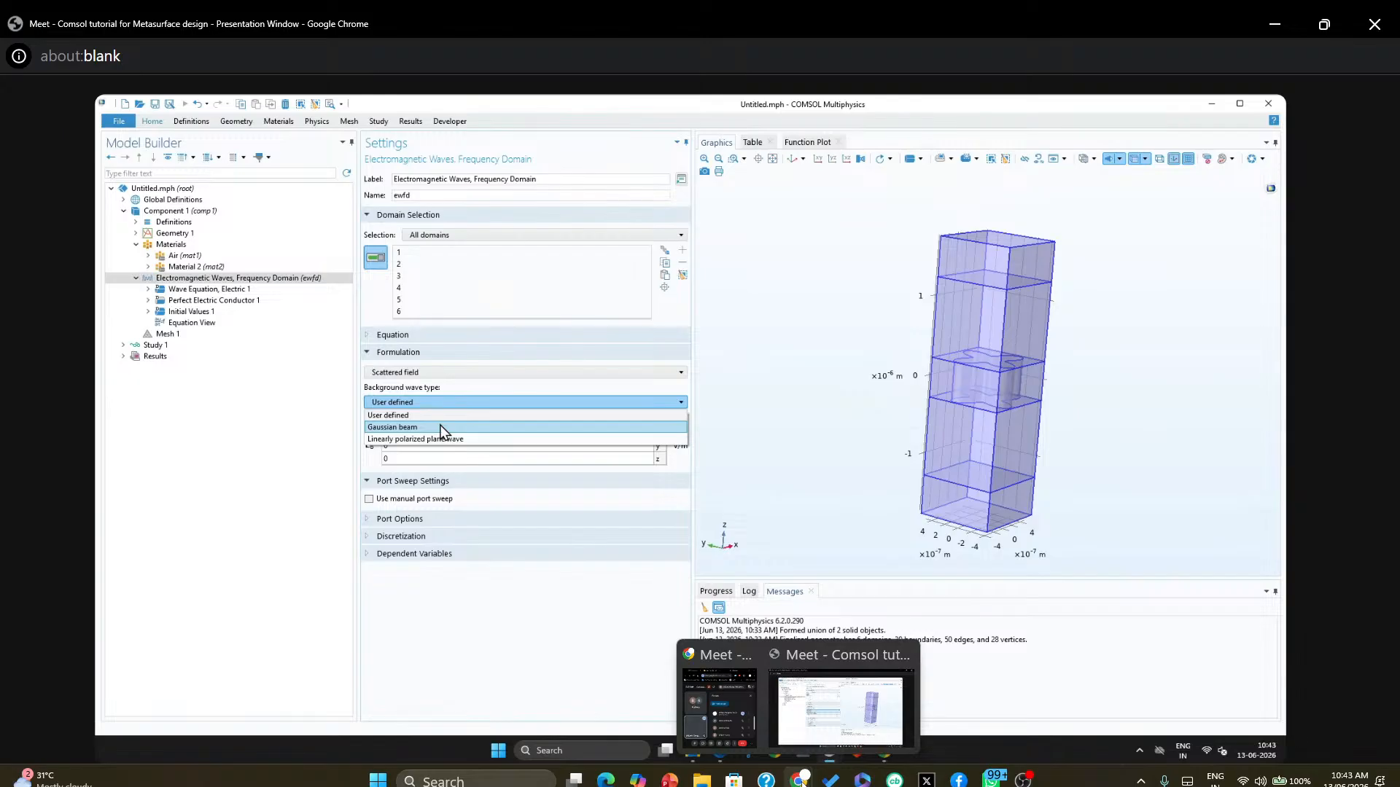
pyautogui.click(461, 377)
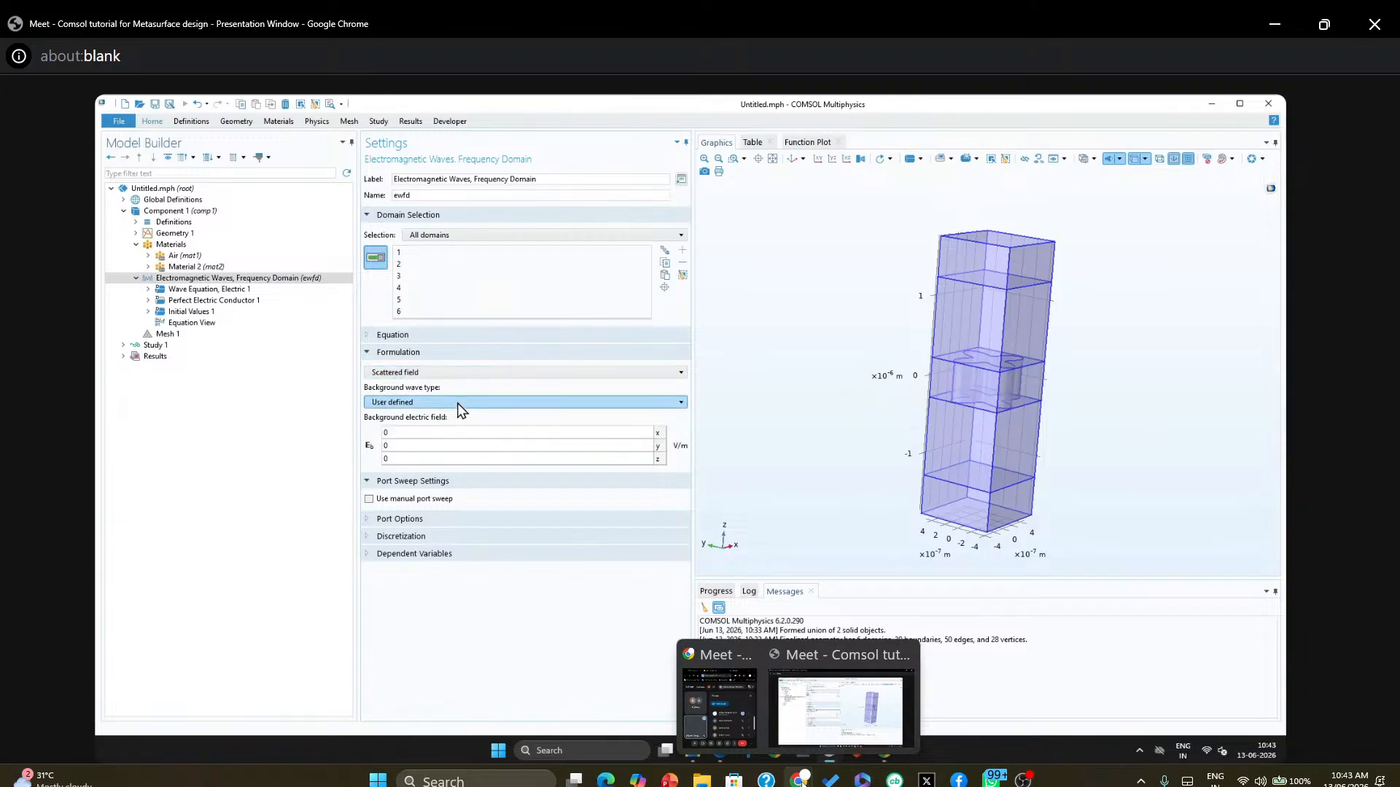
pyautogui.click(458, 402)
pyautogui.click(459, 437)
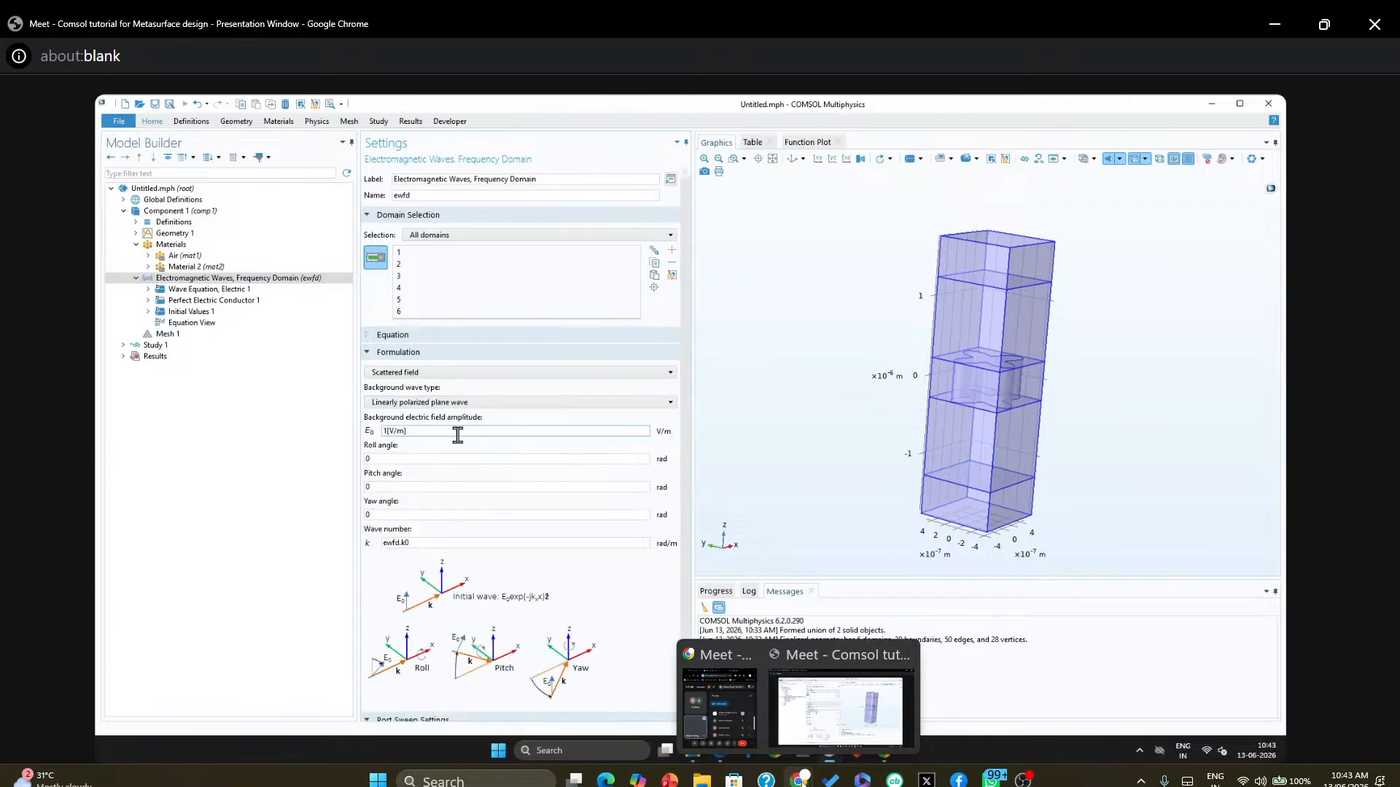
pyautogui.click(419, 403)
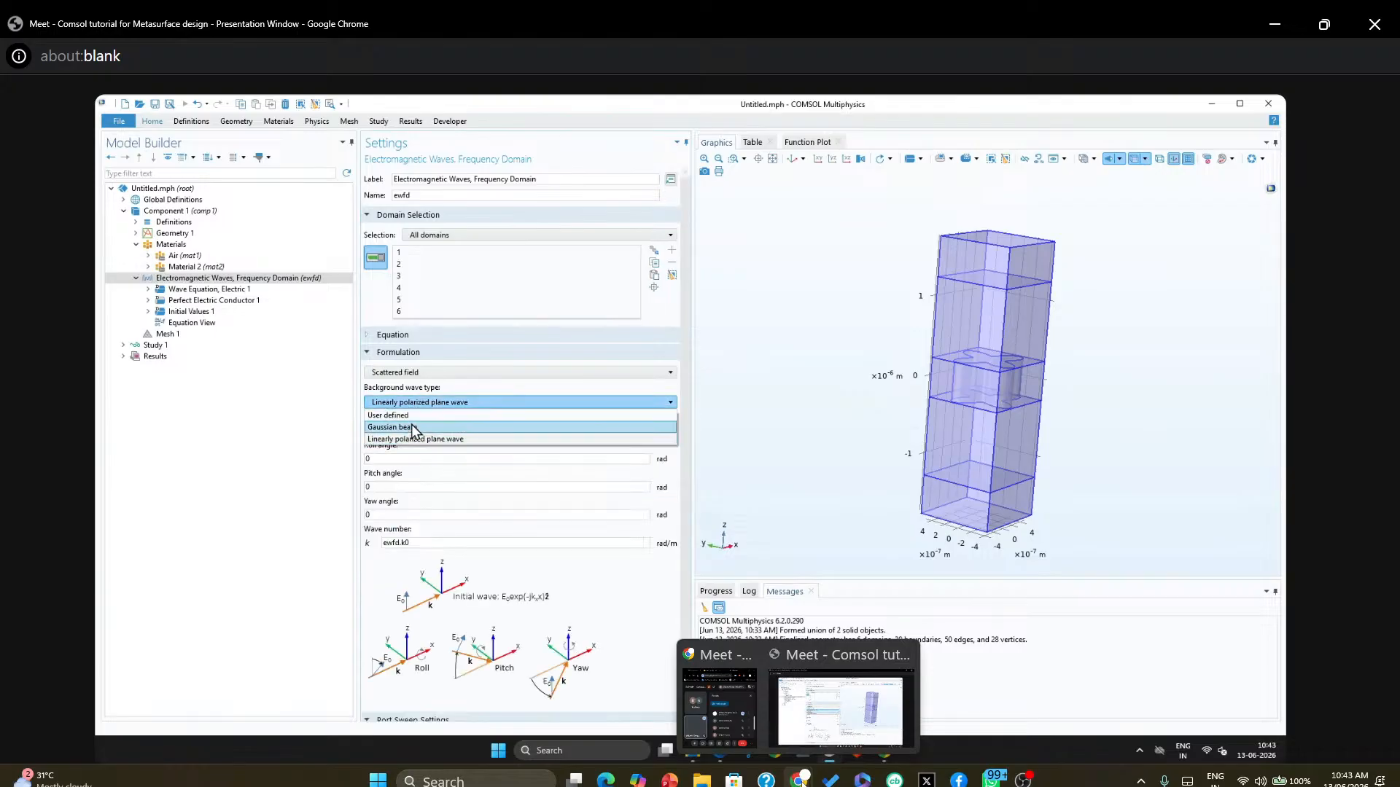
pyautogui.click(412, 427)
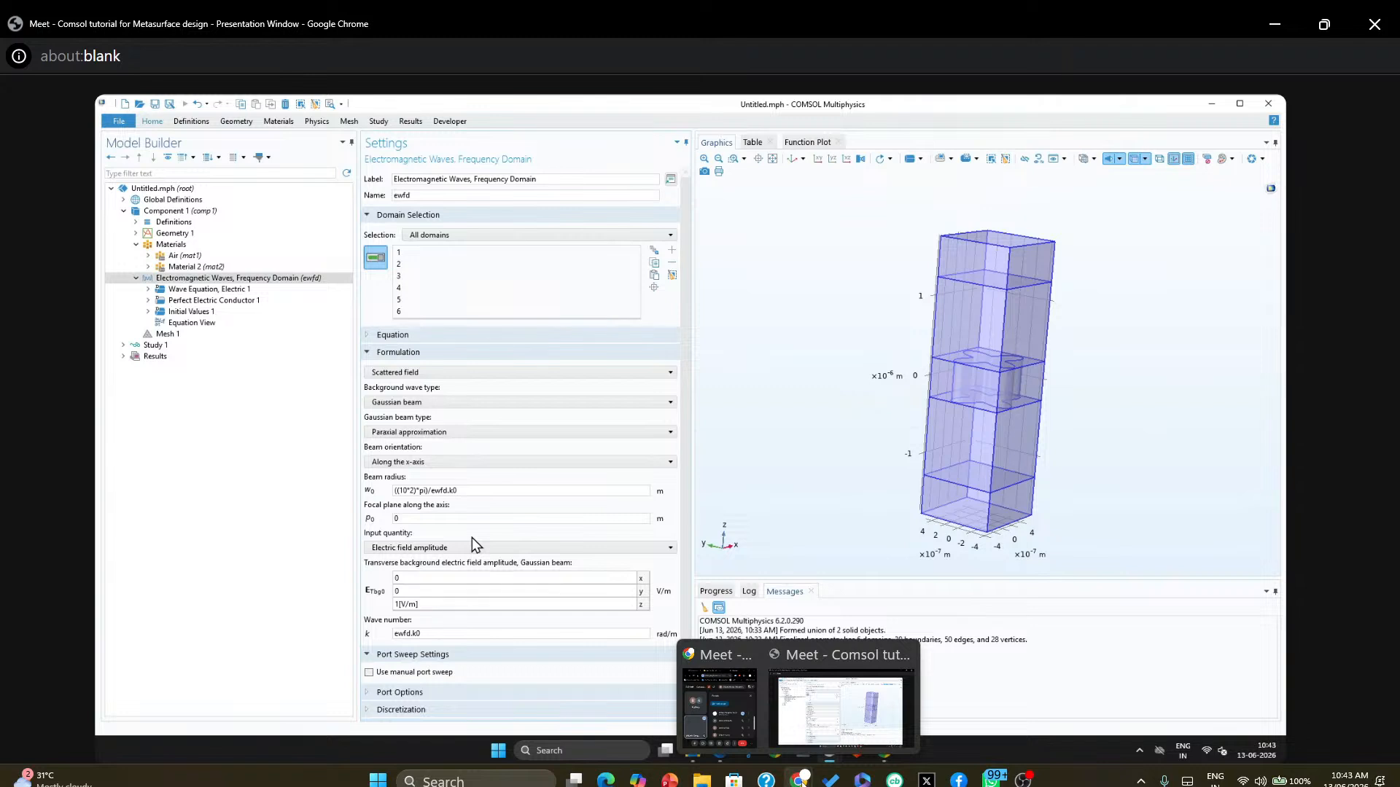
# Open the formulation choices of the Electromagnetic Waves, Frequency Domain interface
pyautogui.click(433, 373)
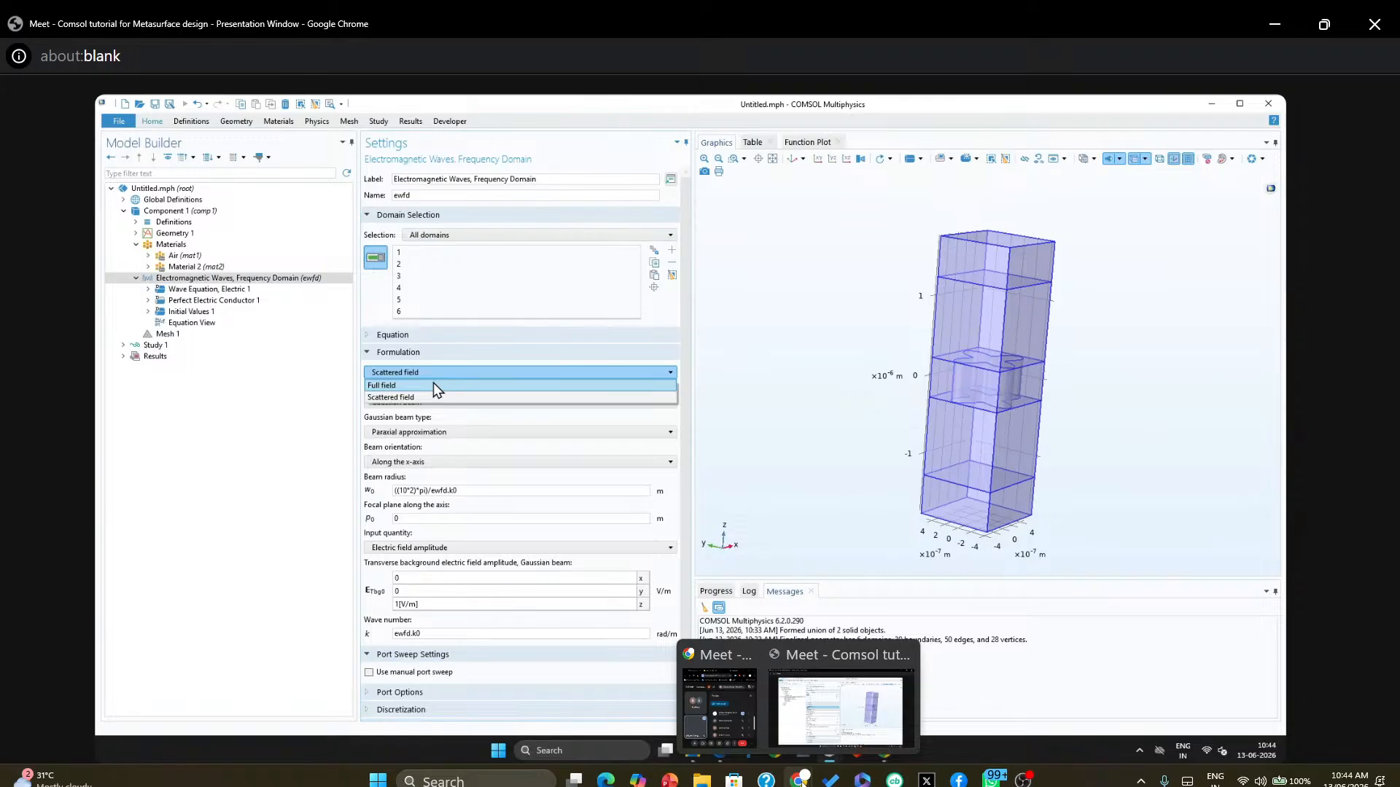
# Set the Electromagnetic Waves, Frequency Domain formulation to Full field and open the Wave Equation, Electric 1 settings
pyautogui.click(434, 385)
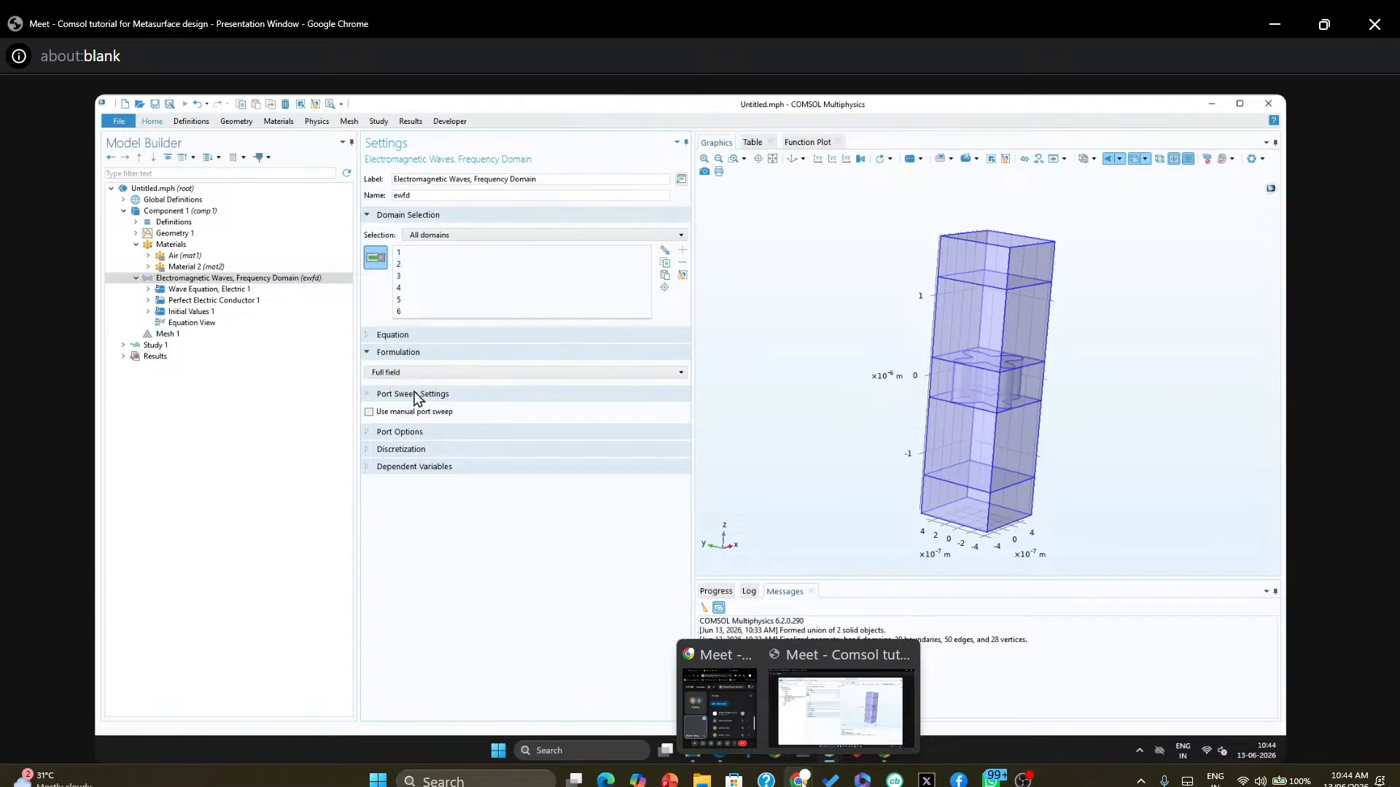
pyautogui.click(178, 290)
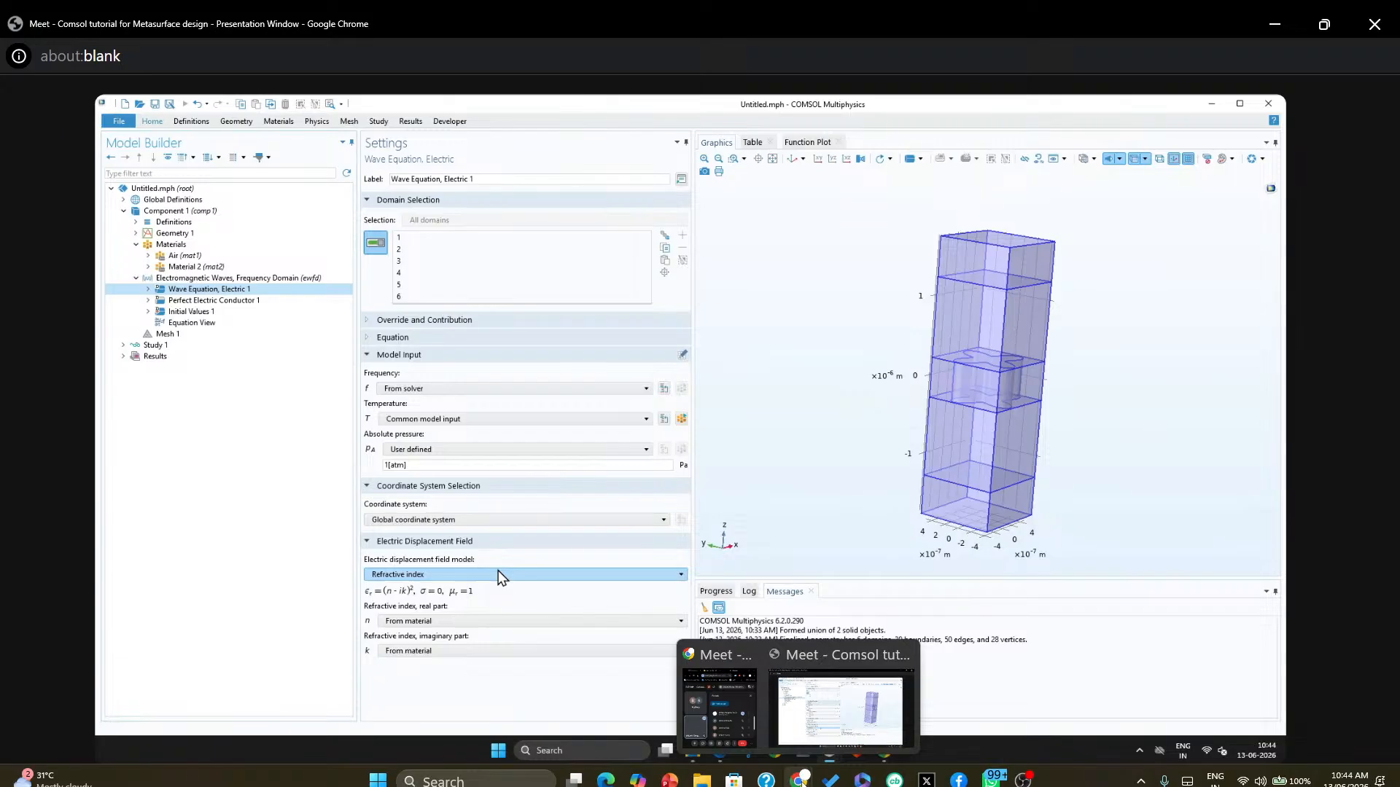
# Add another Wave Equation, Electric node to the physics and assign it to domain 3, the middle block
pyautogui.click(219, 278)
pyautogui.rightClick(248, 281)
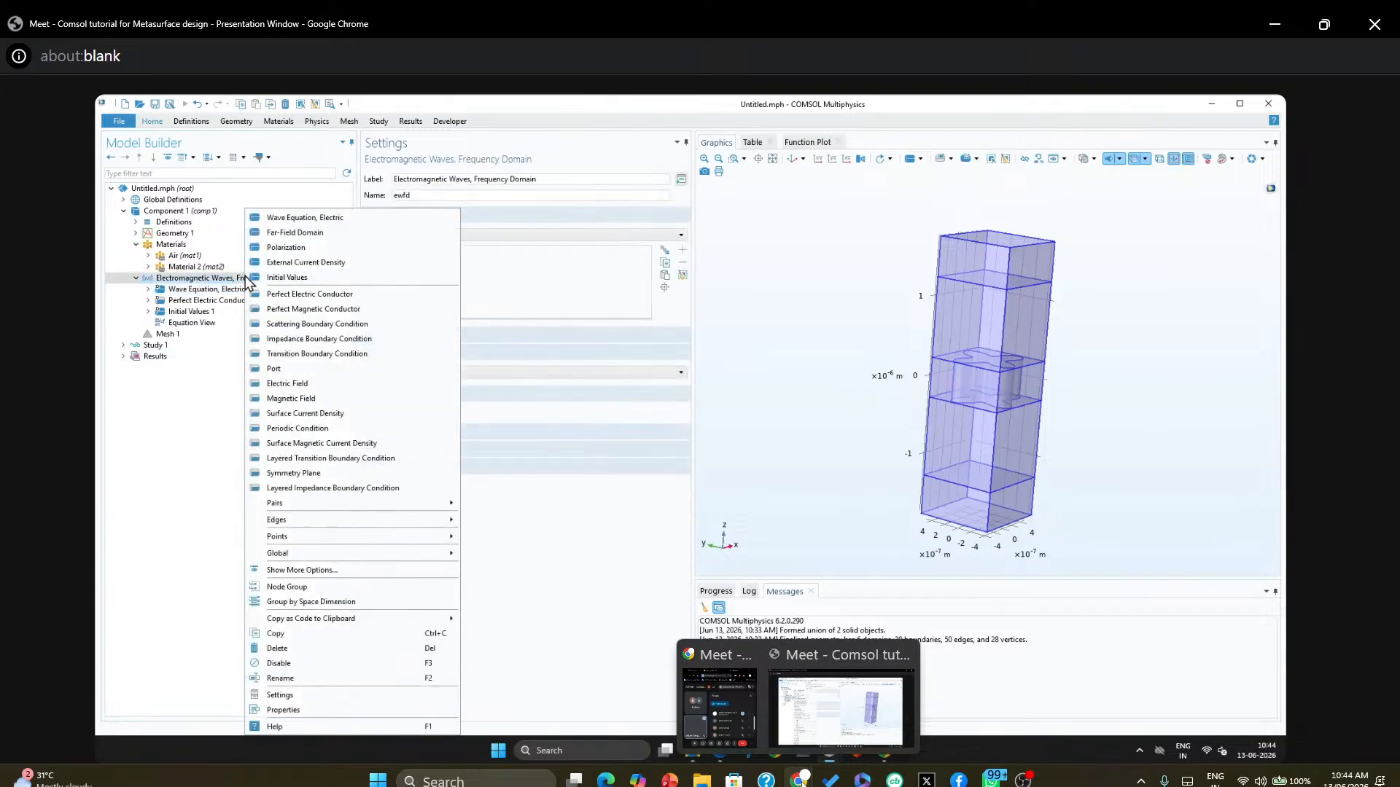
pyautogui.rightClick(185, 277)
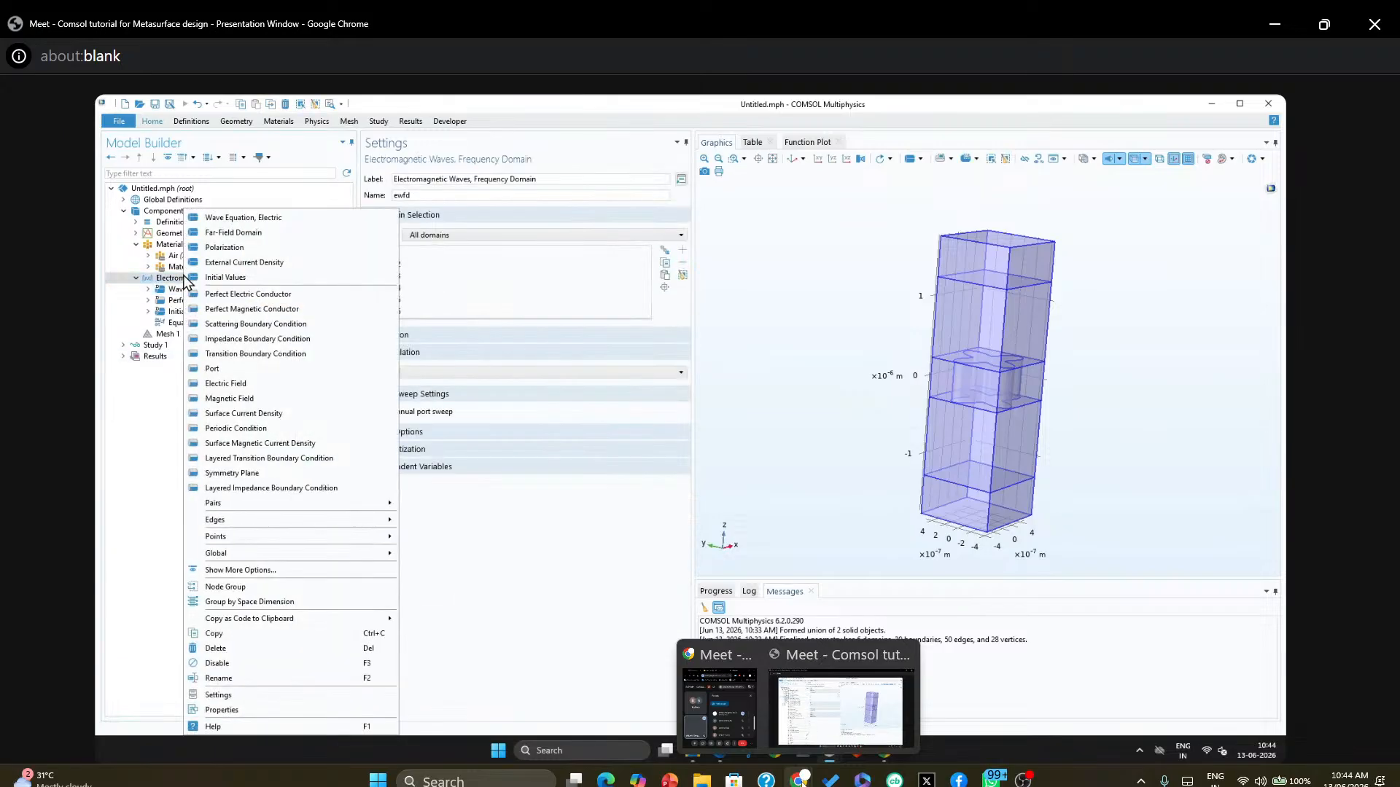
pyautogui.click(224, 219)
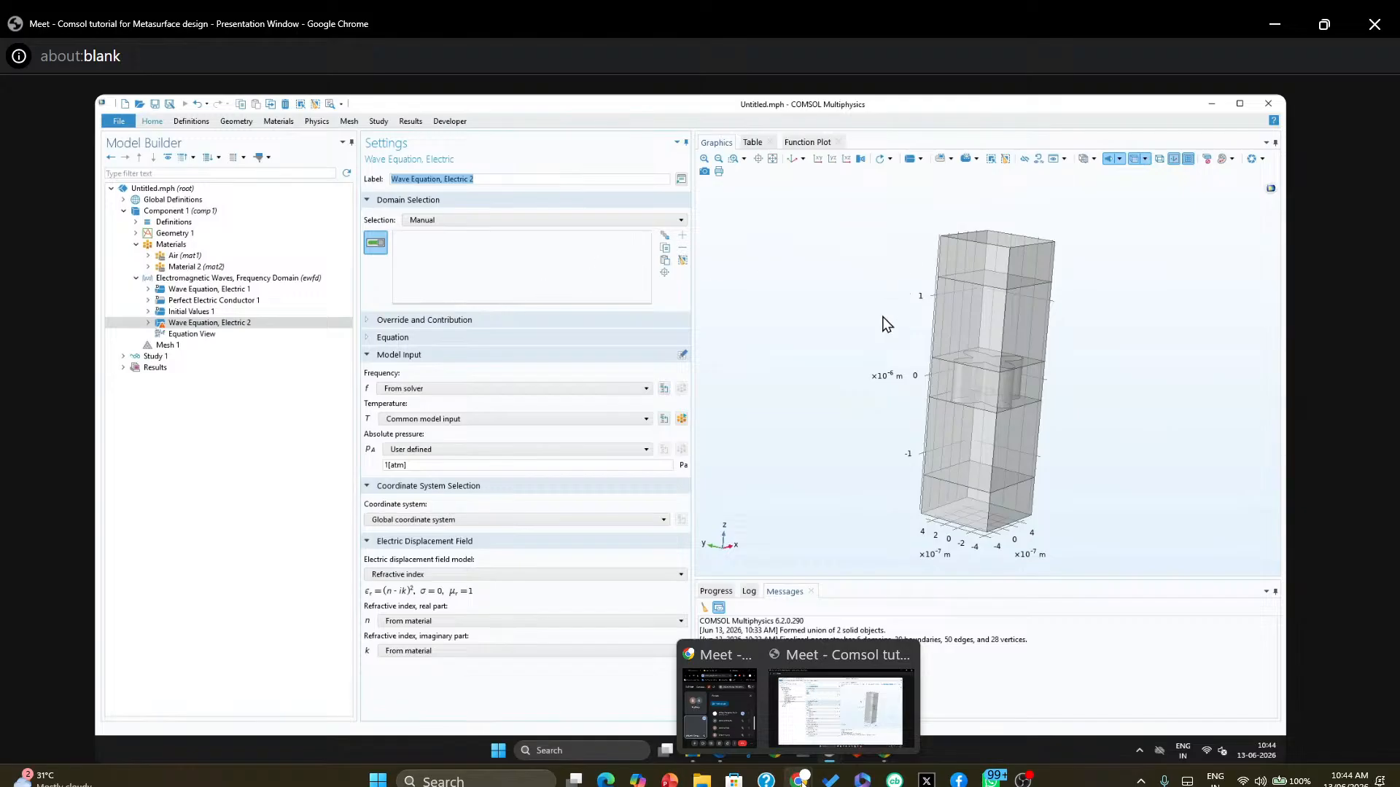
pyautogui.click(941, 384)
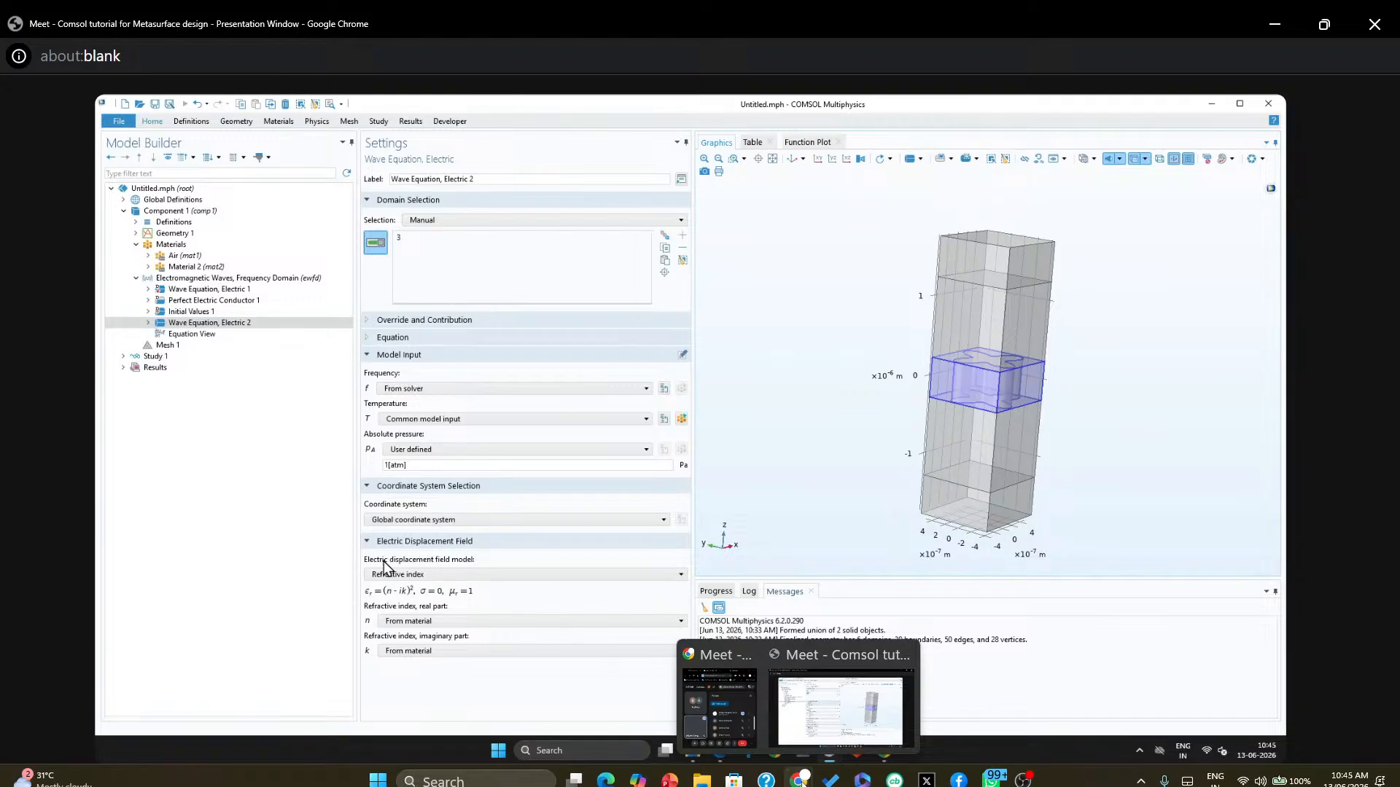
# Set the electric displacement field model of Wave Equation, Electric 2 to Drude-Lorentz dispersion model
pyautogui.click(448, 573)
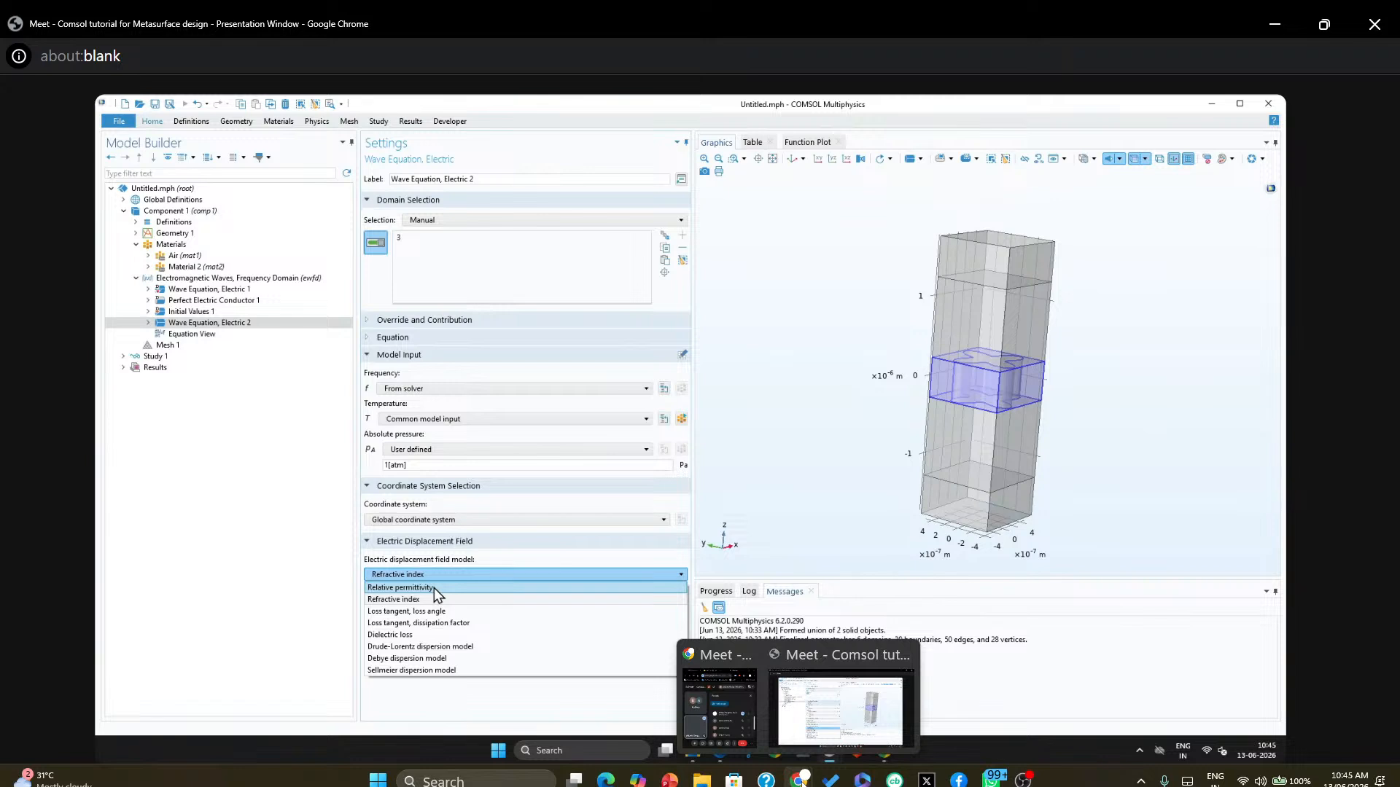
pyautogui.click(426, 646)
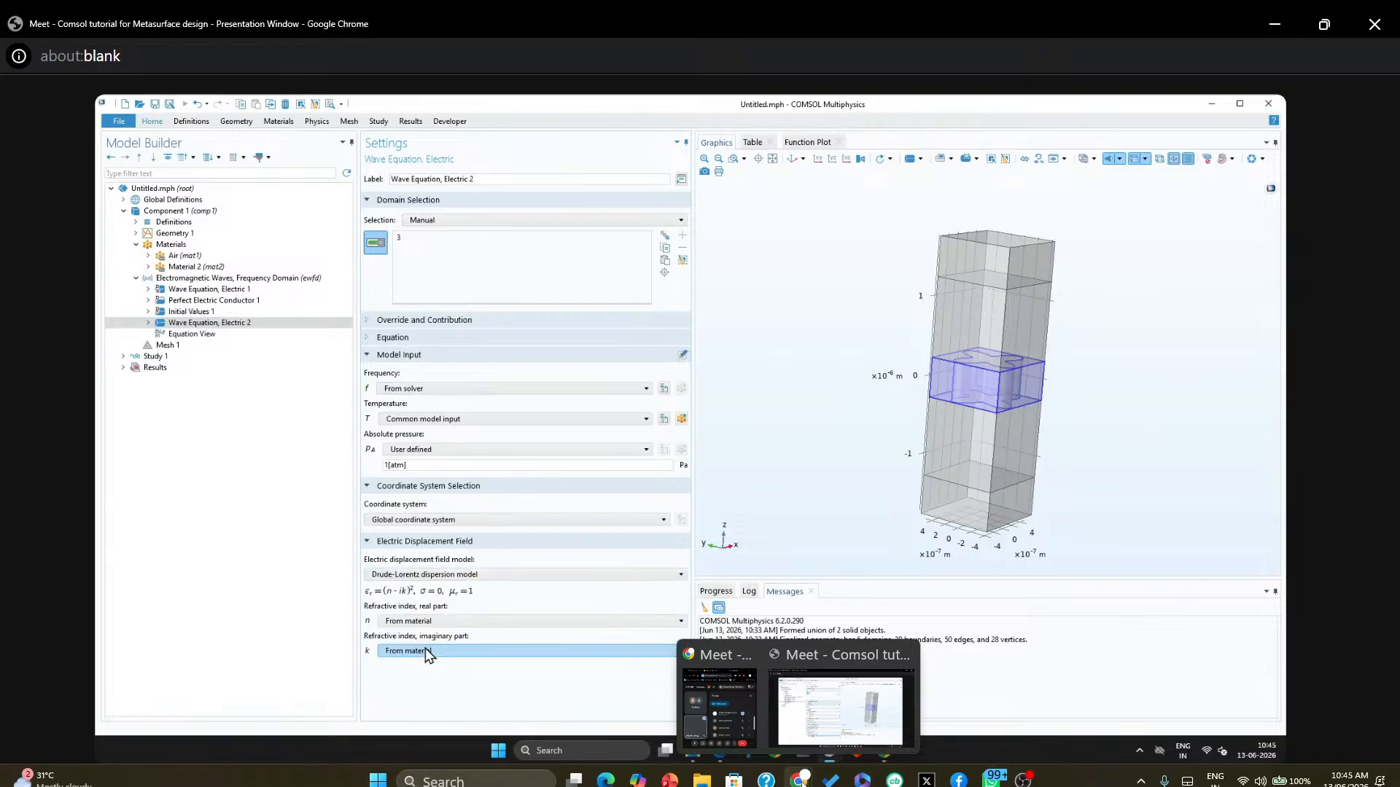
pyautogui.scroll(-3, 420, 616)
pyautogui.scroll(-3, 419, 616)
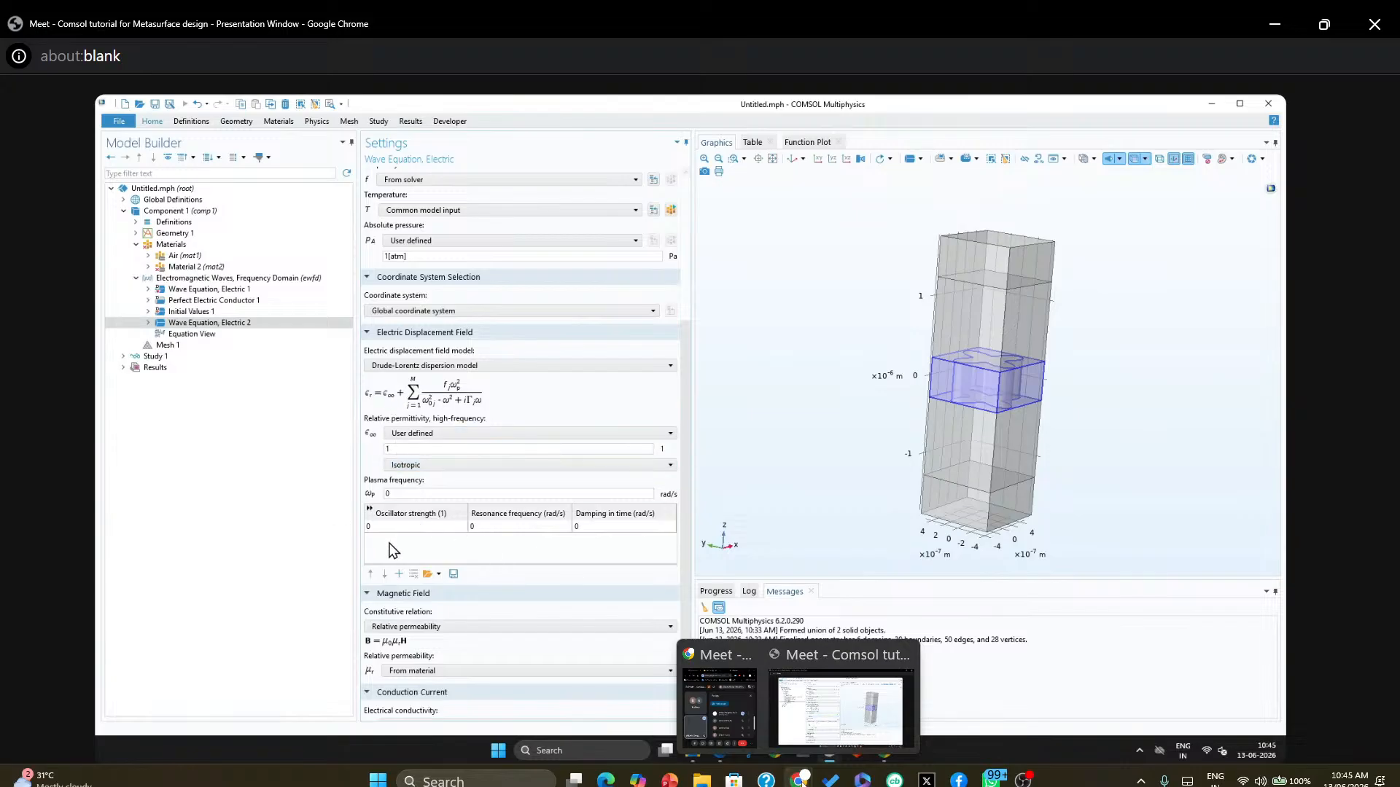
# Try From material as the source of the high-frequency relative permittivity and return it to User defined
pyautogui.click(408, 434)
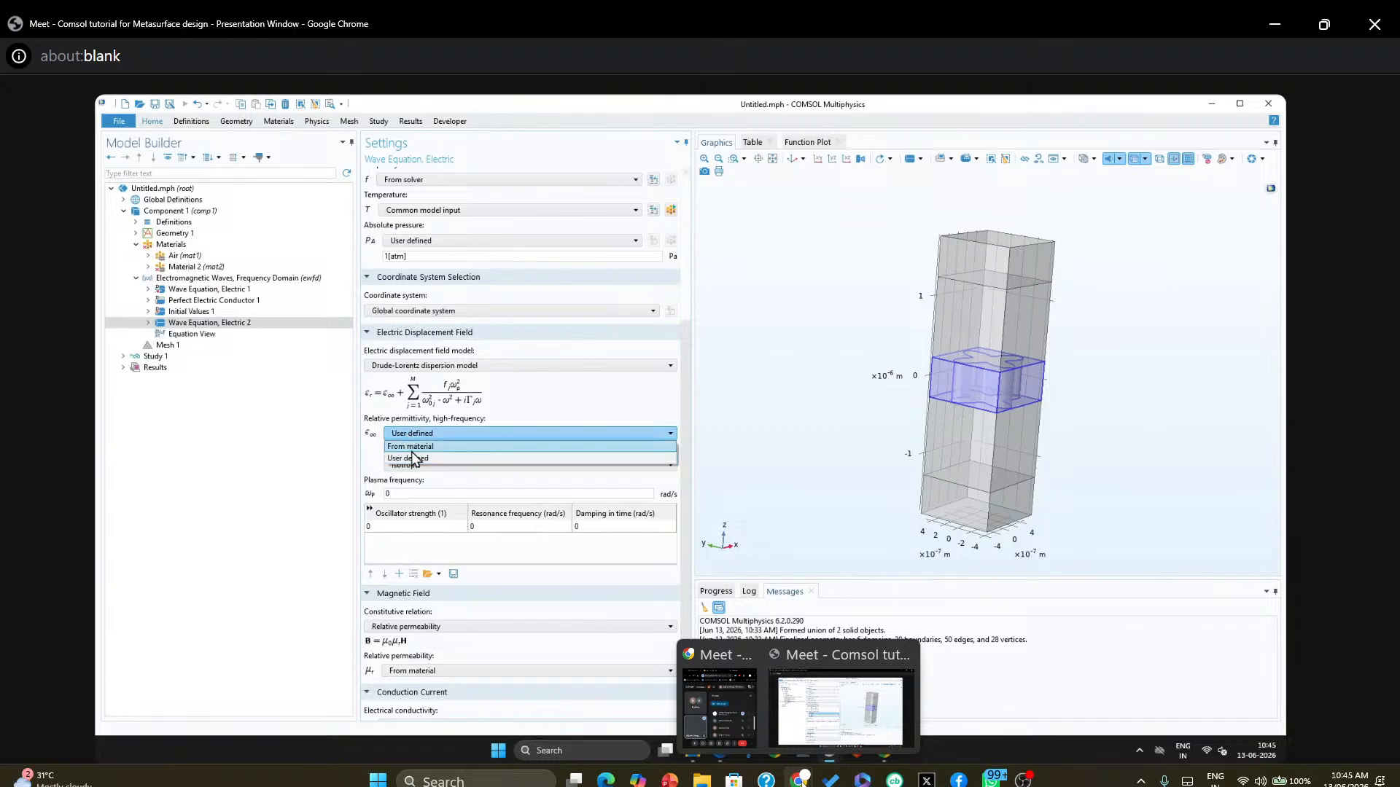
pyautogui.click(411, 447)
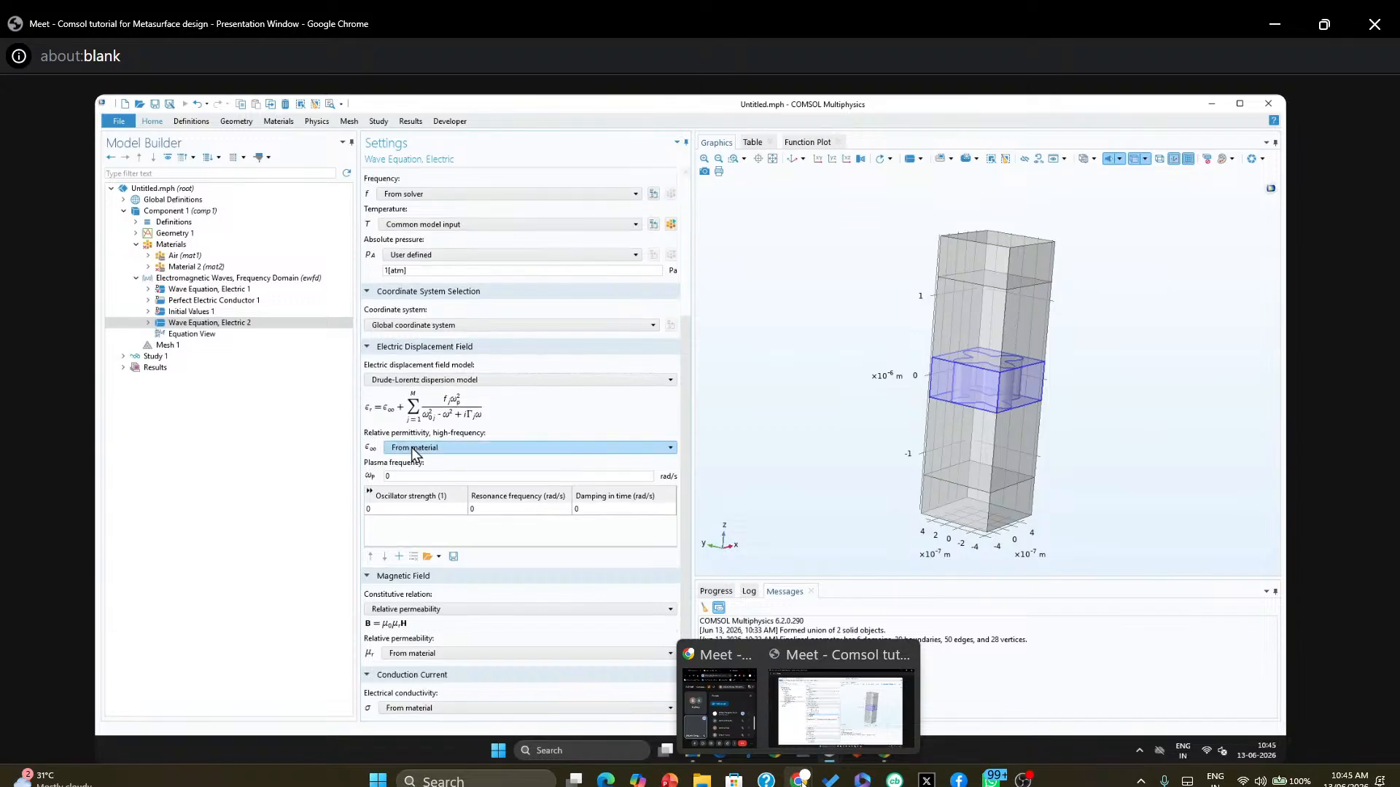
pyautogui.click(411, 447)
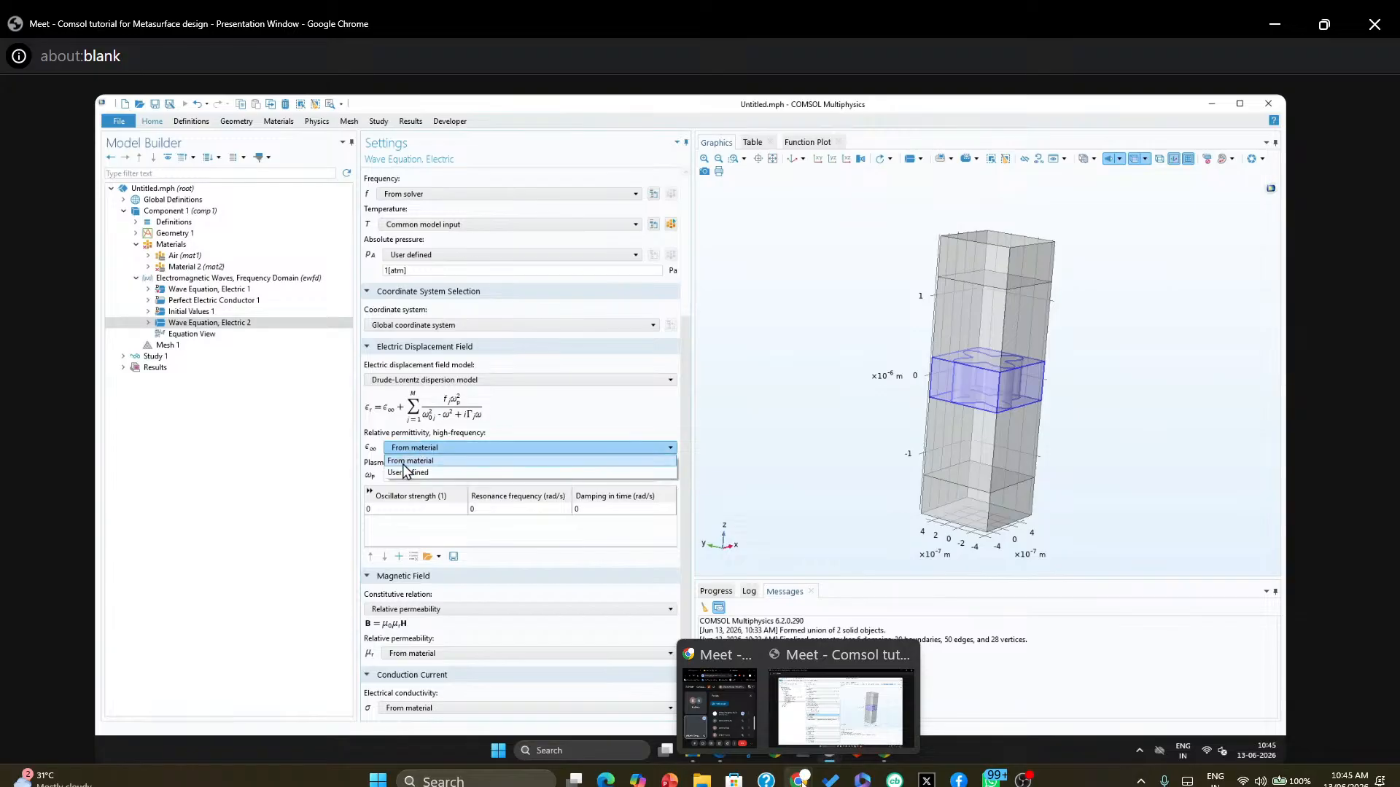
pyautogui.click(406, 474)
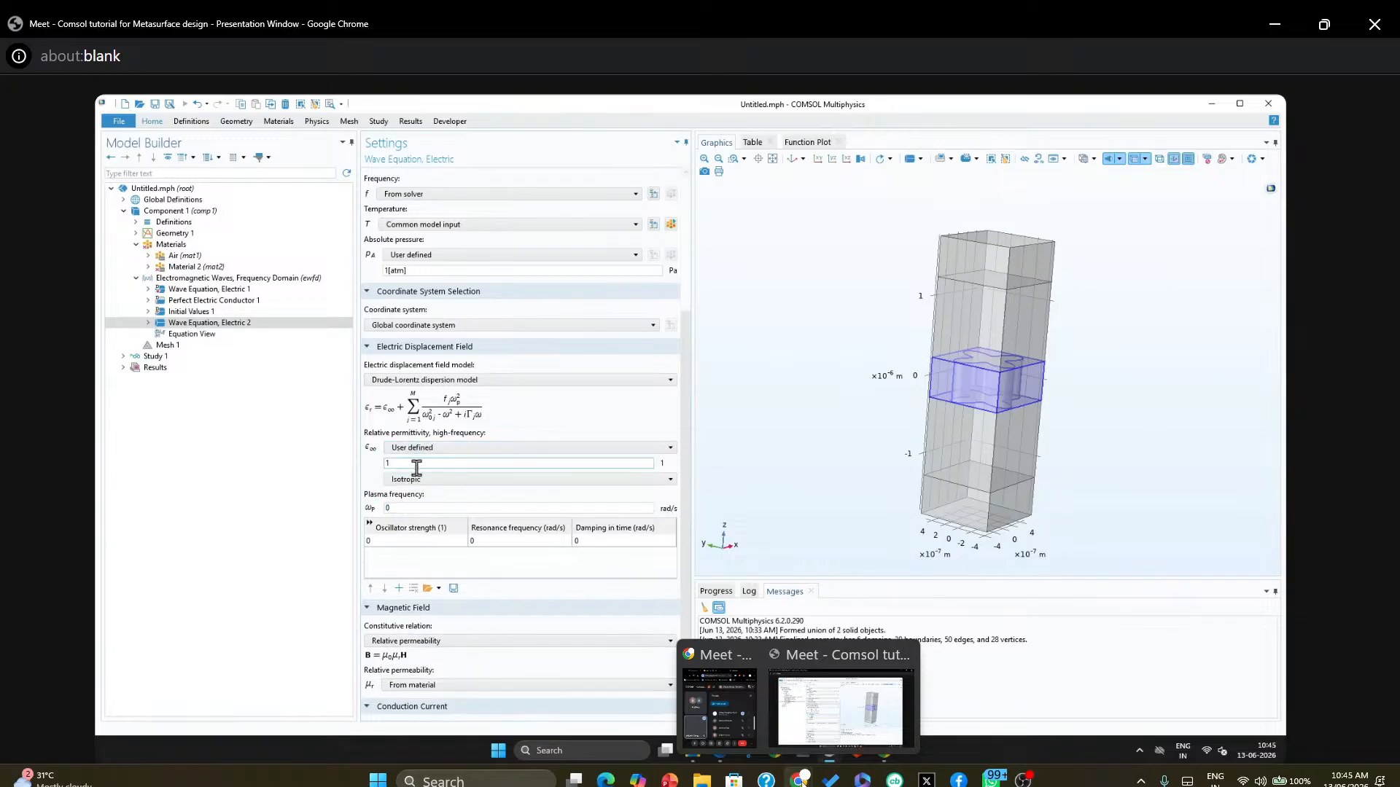
pyautogui.doubleClick(407, 464)
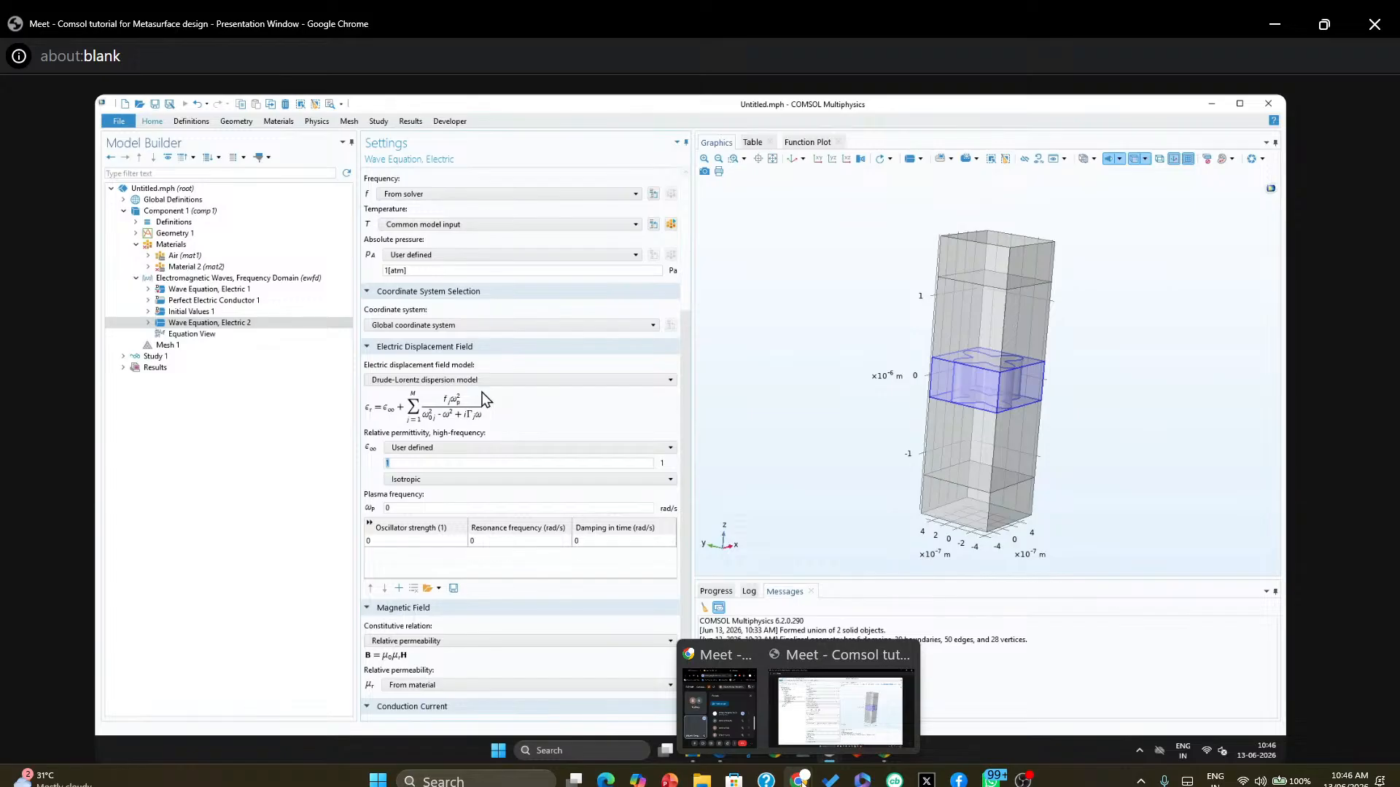
# Review the properties of Material 2 and compare the settings of the two Wave Equation, Electric nodes
pyautogui.click(235, 324)
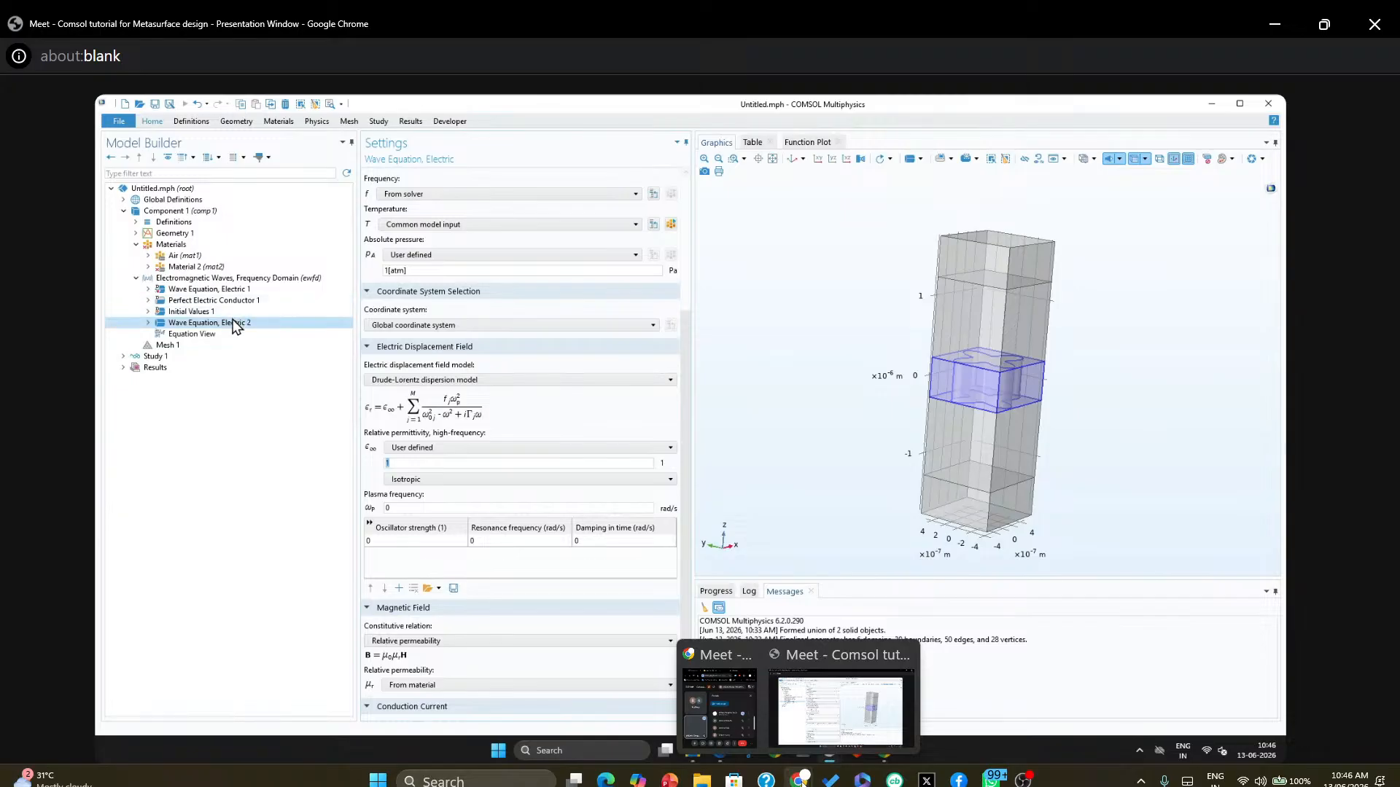
pyautogui.click(184, 260)
pyautogui.click(186, 268)
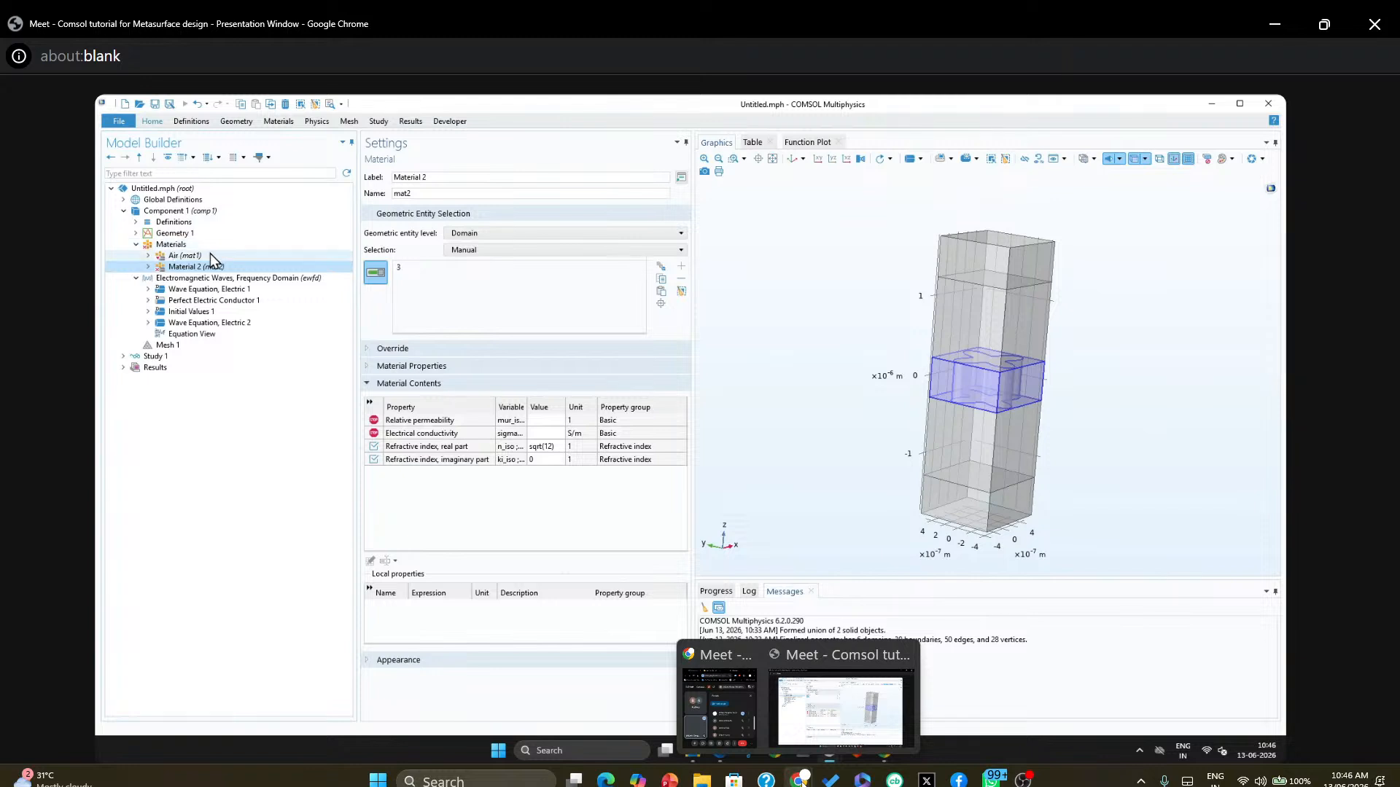
pyautogui.click(228, 291)
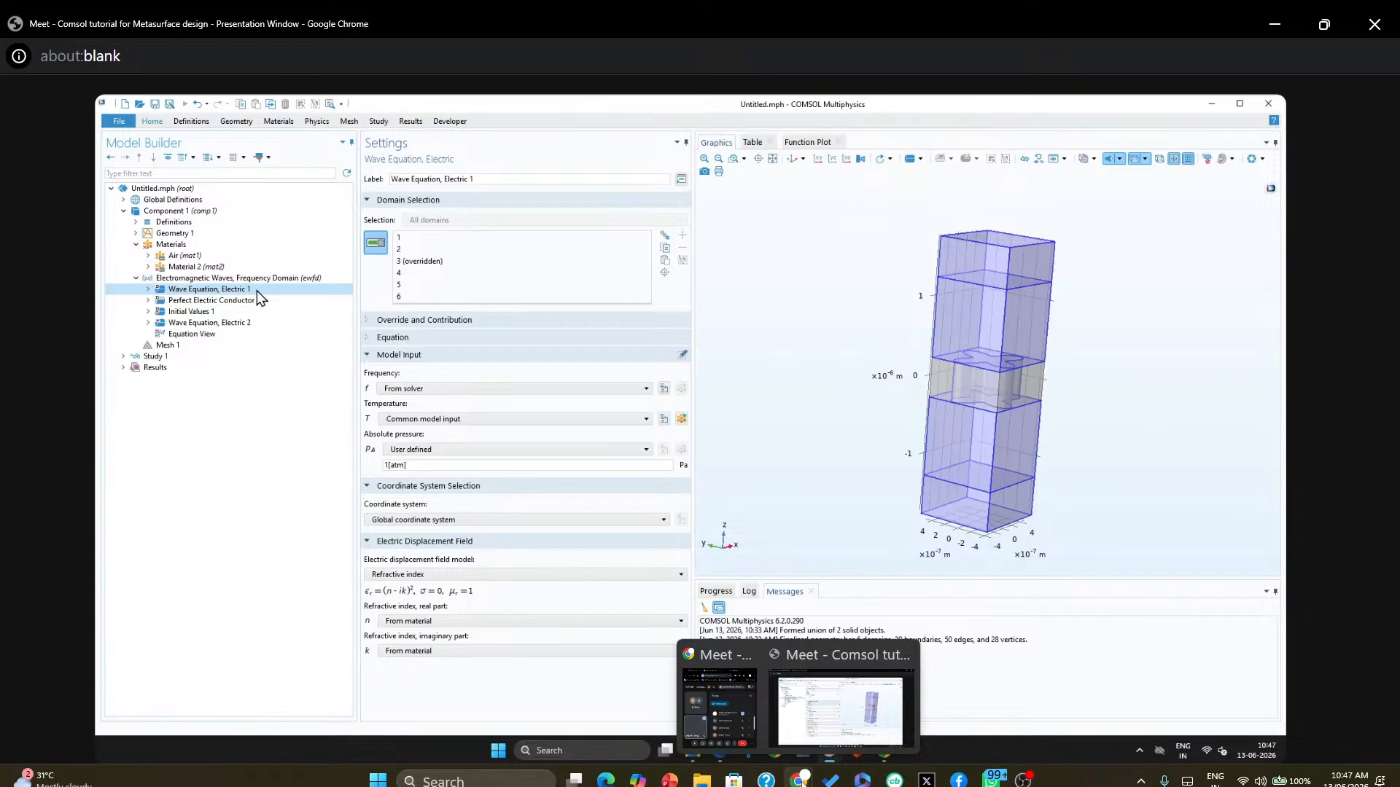
pyautogui.click(244, 323)
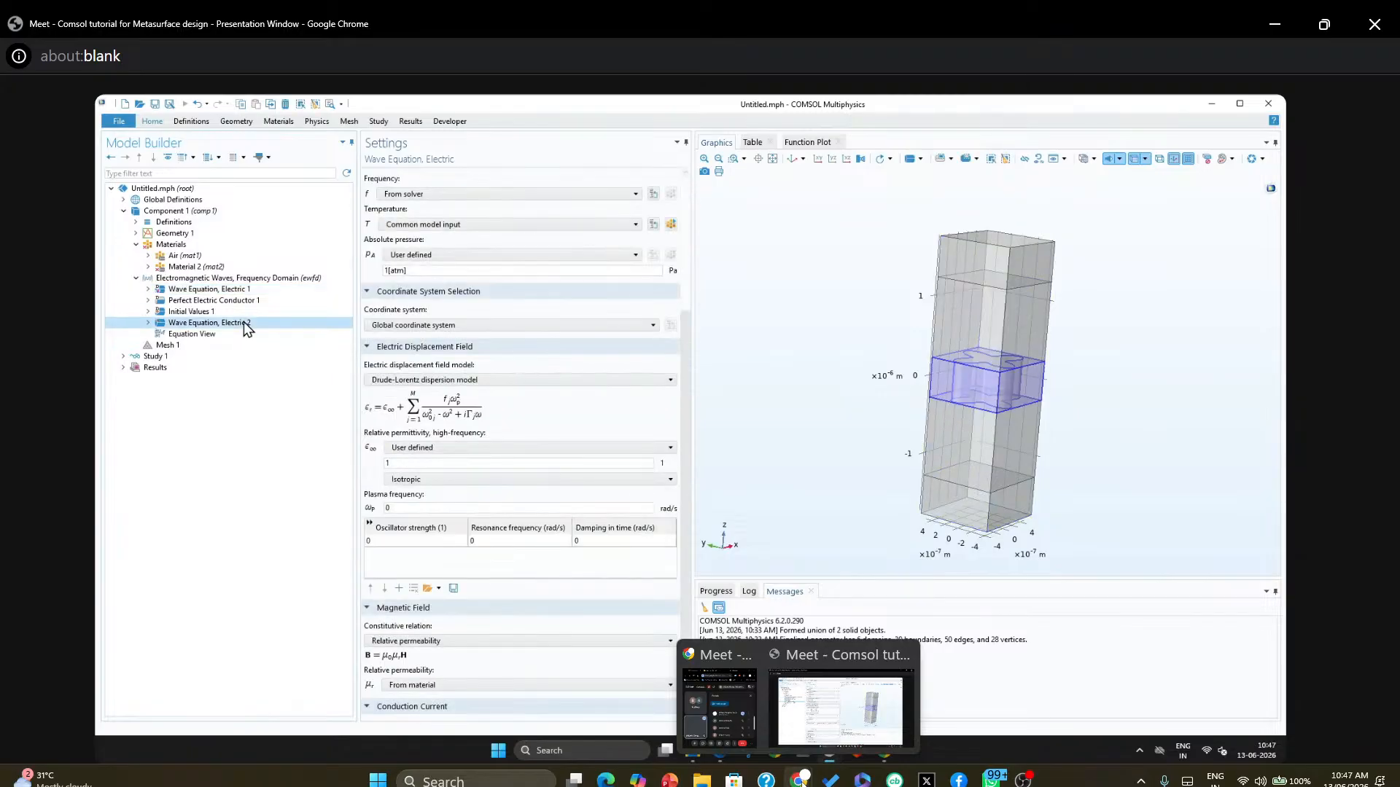
# Add a third Wave Equation, Electric node and view its available electric displacement field models
pyautogui.click(243, 283)
pyautogui.rightClick(244, 278)
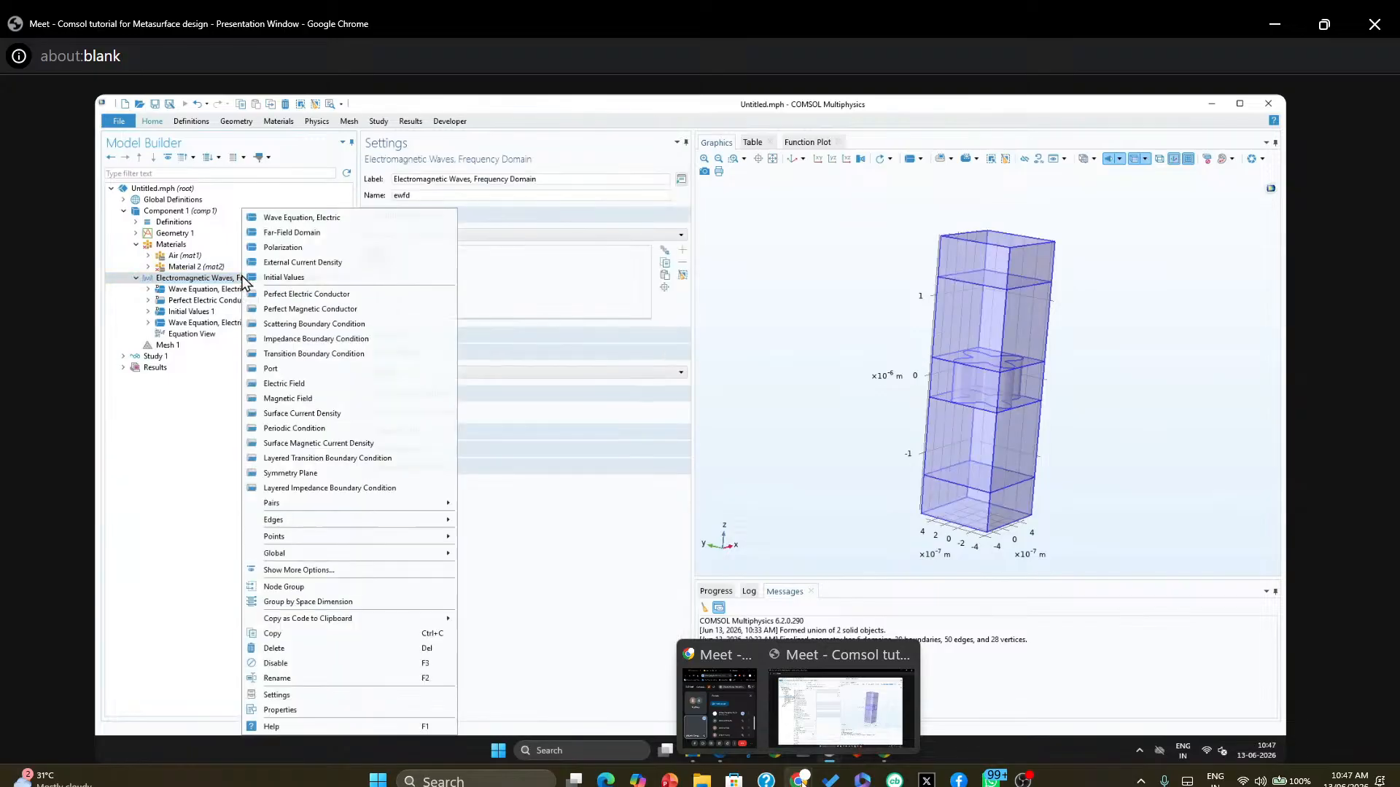
pyautogui.click(286, 218)
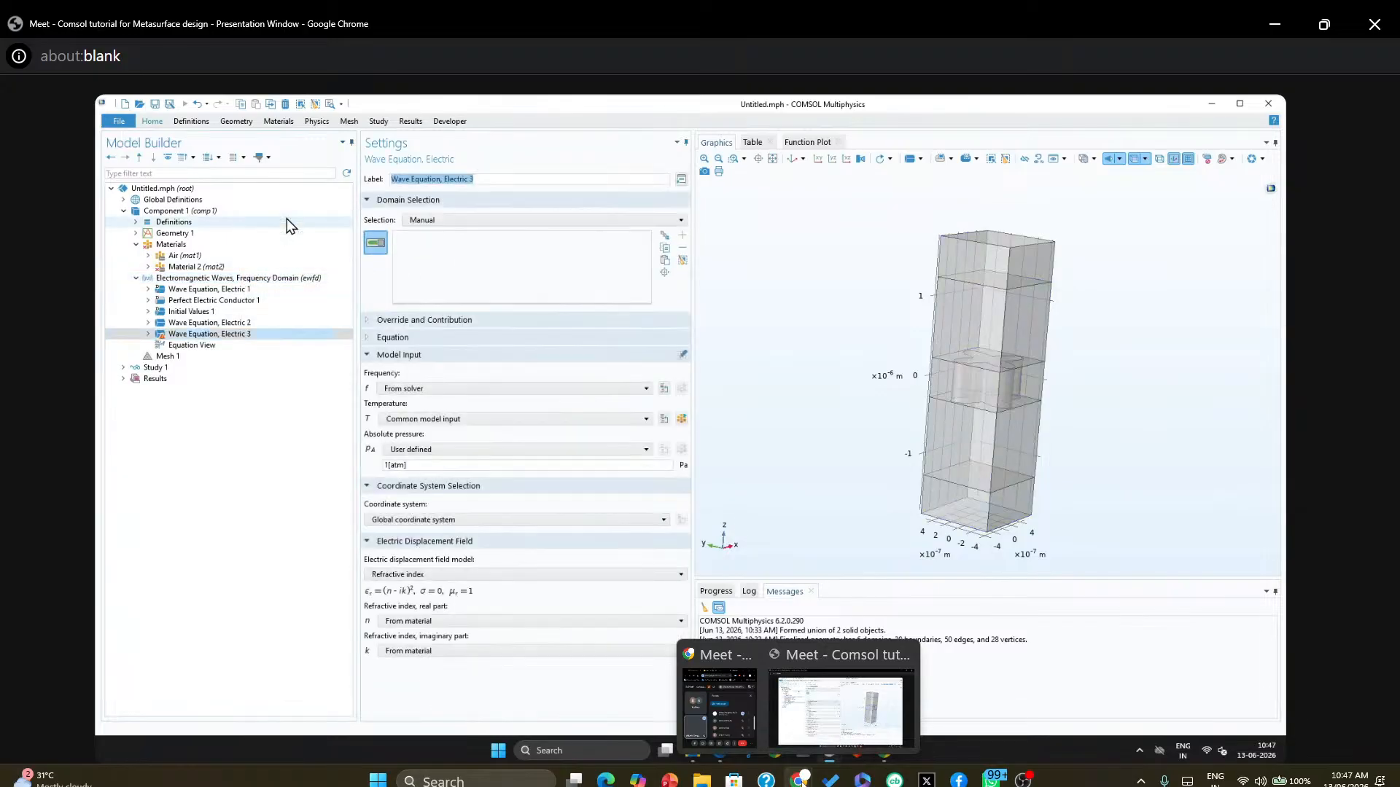
pyautogui.click(454, 574)
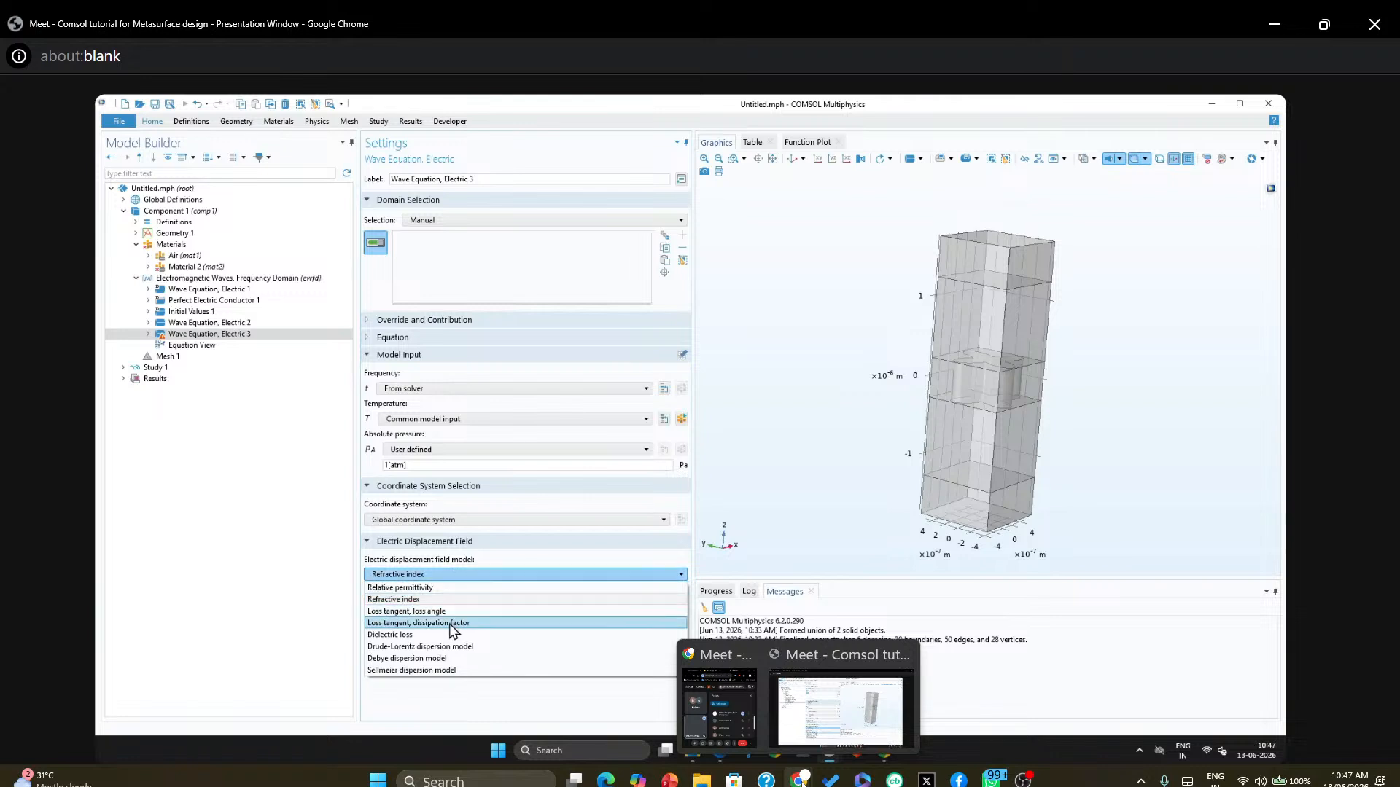
pyautogui.click(205, 260)
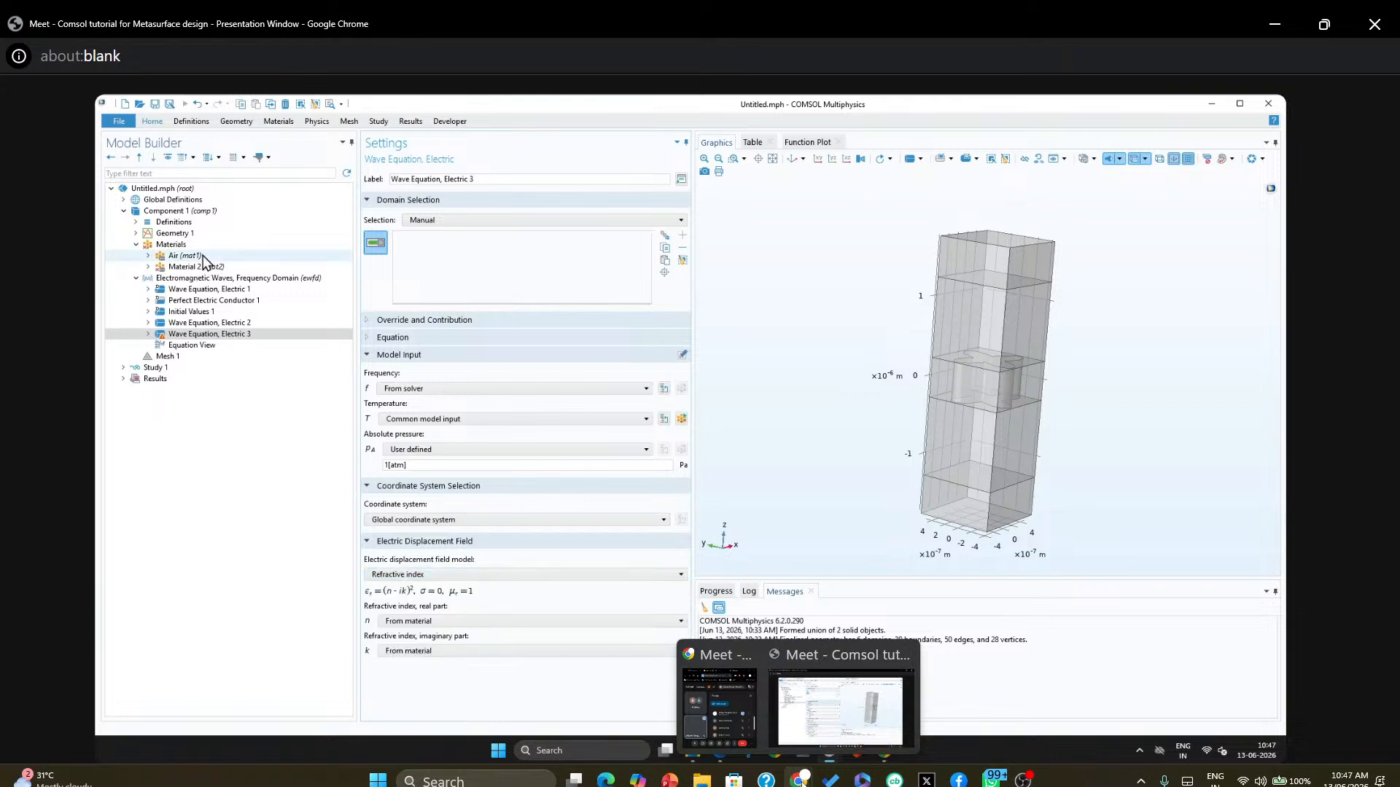
pyautogui.click(215, 335)
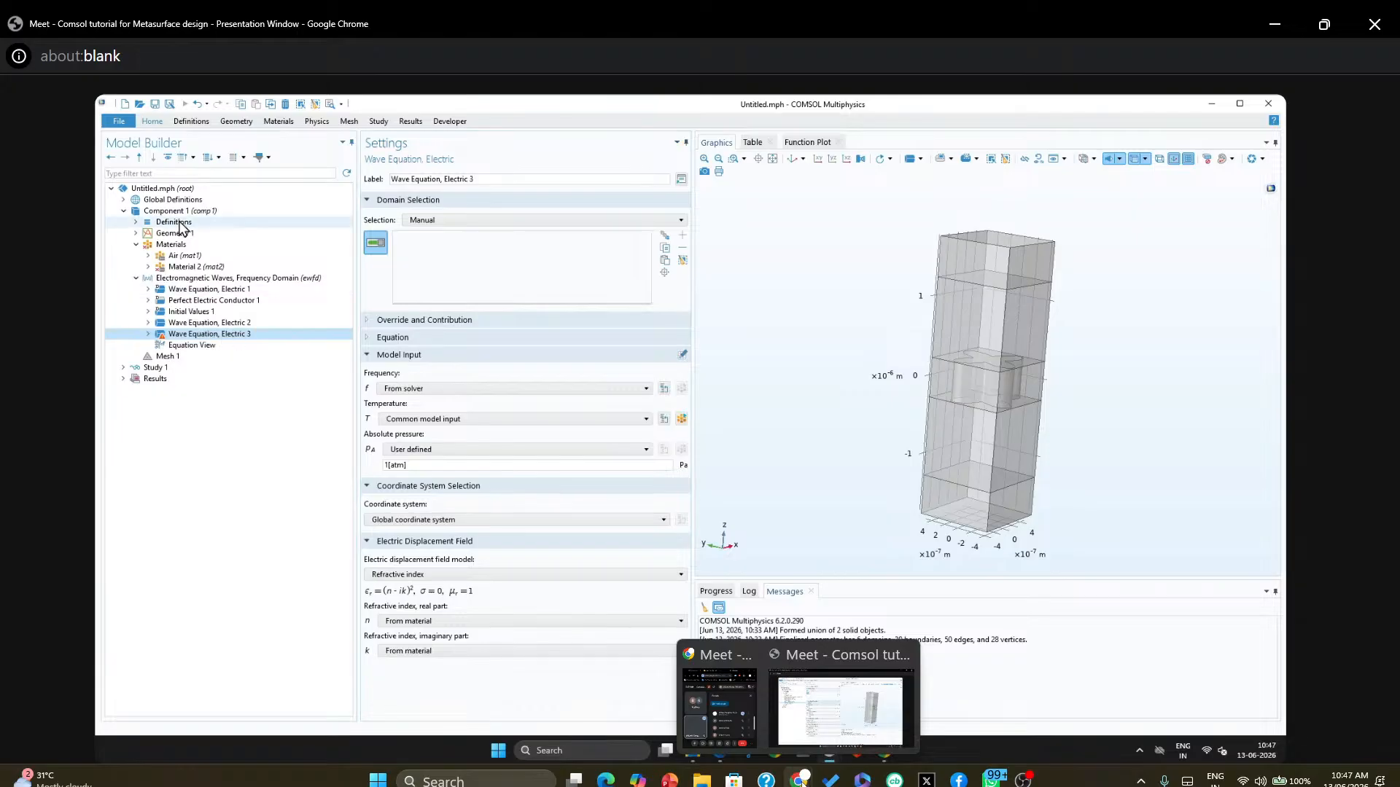
# Add two blank materials to Component 1
pyautogui.click(184, 246)
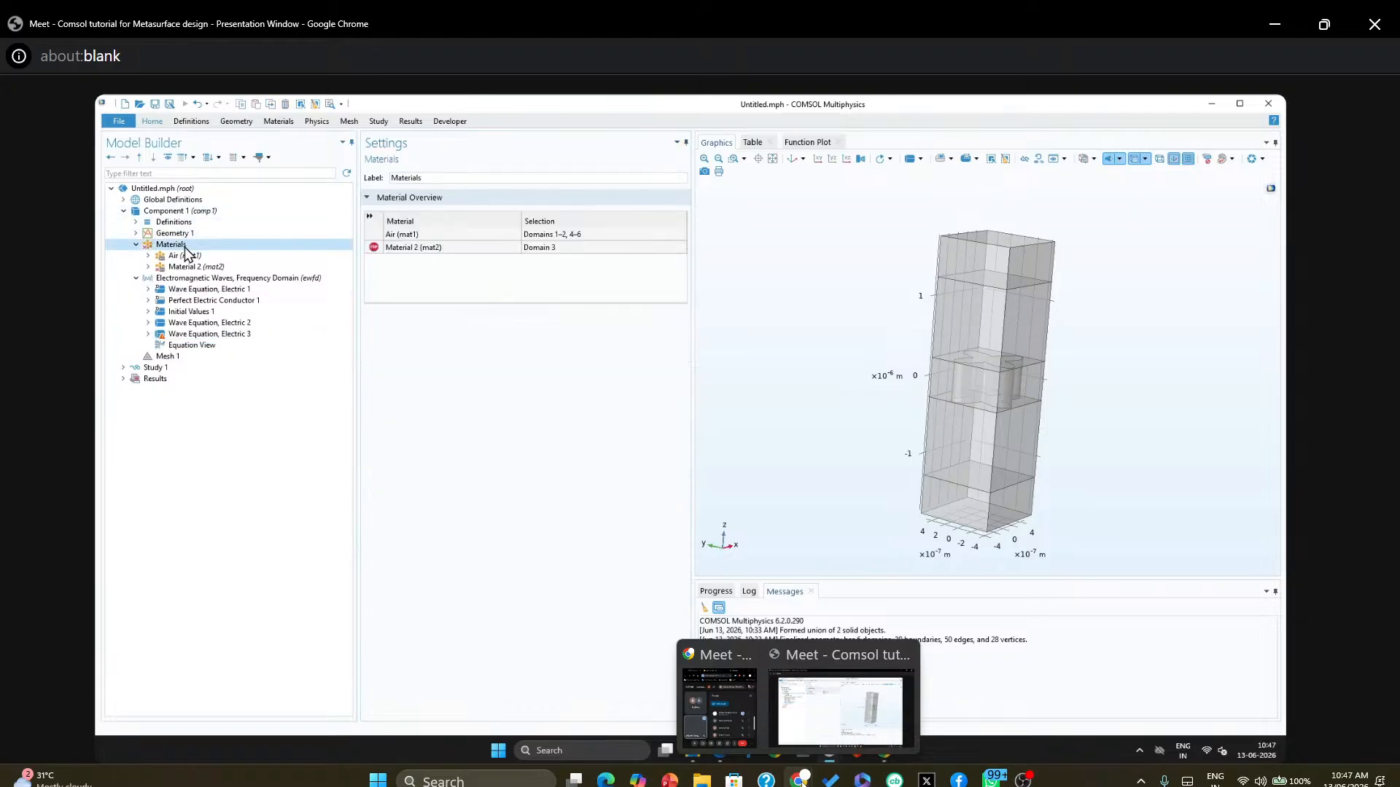
pyautogui.rightClick(184, 246)
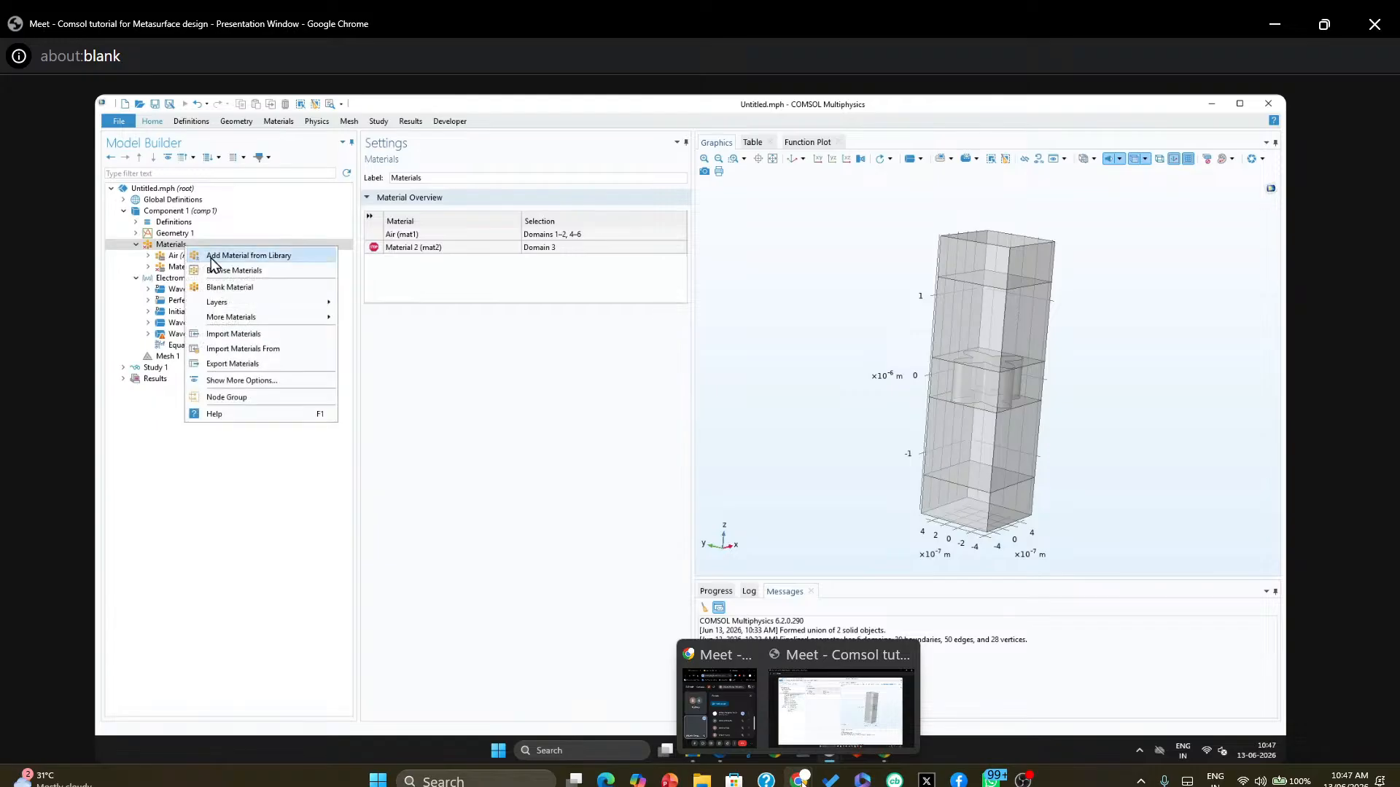
pyautogui.click(239, 287)
pyautogui.click(193, 245)
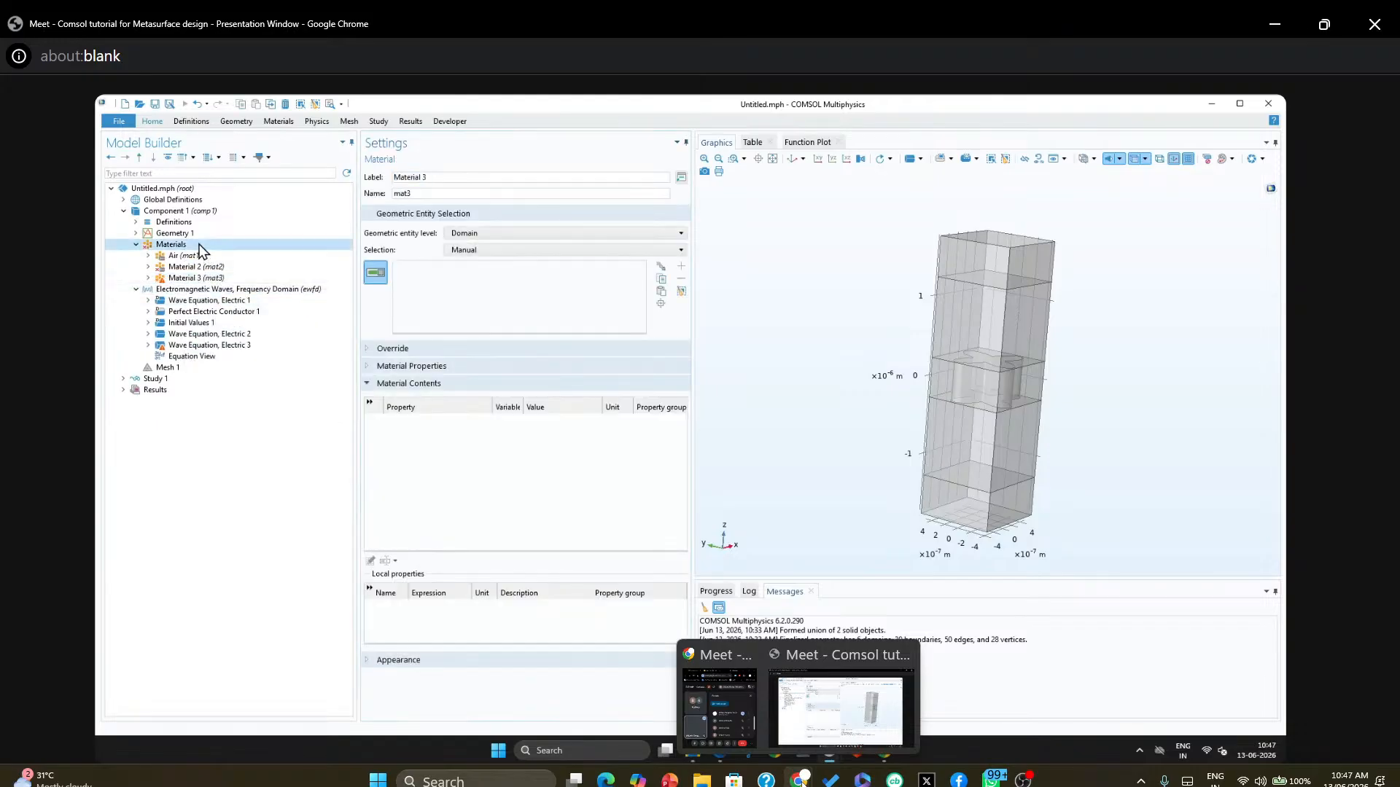
pyautogui.rightClick(199, 245)
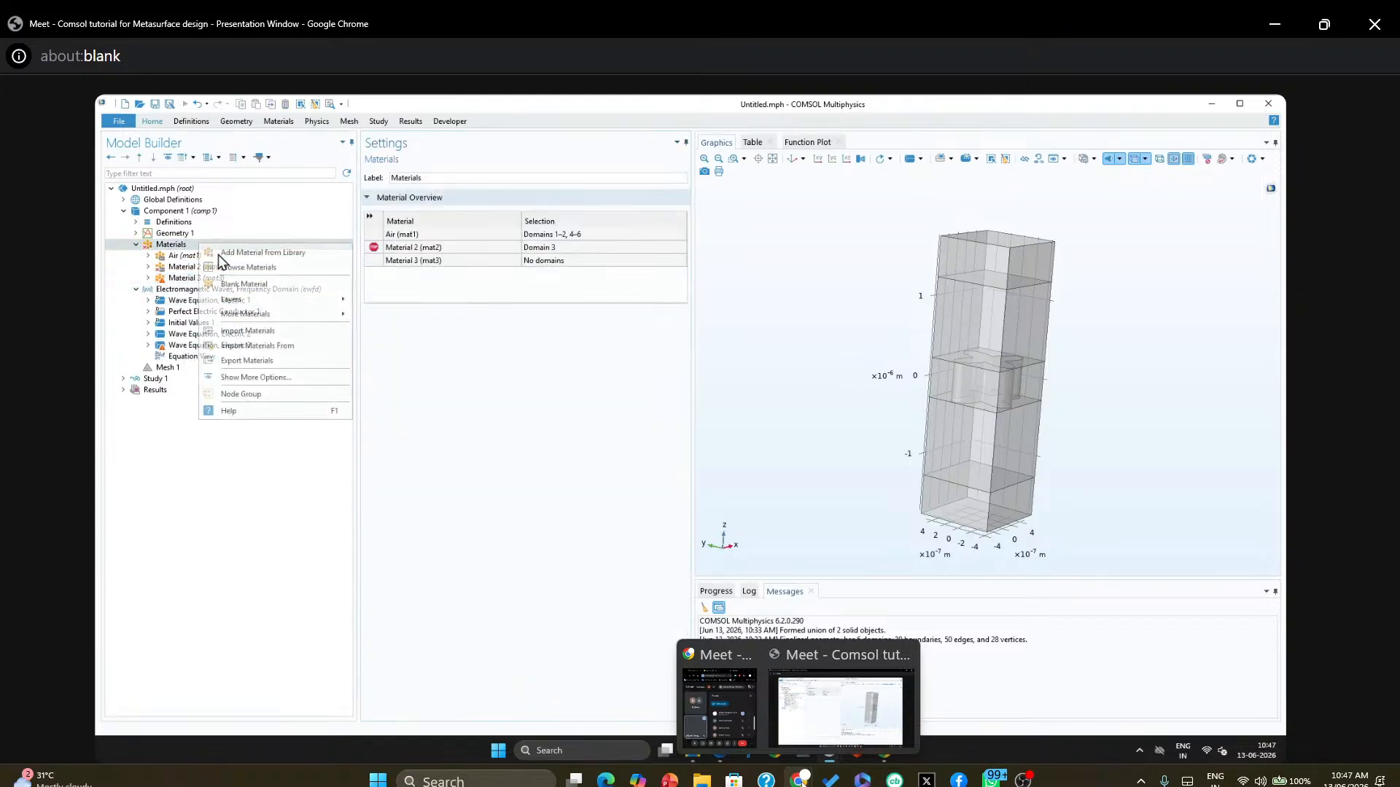
pyautogui.click(239, 285)
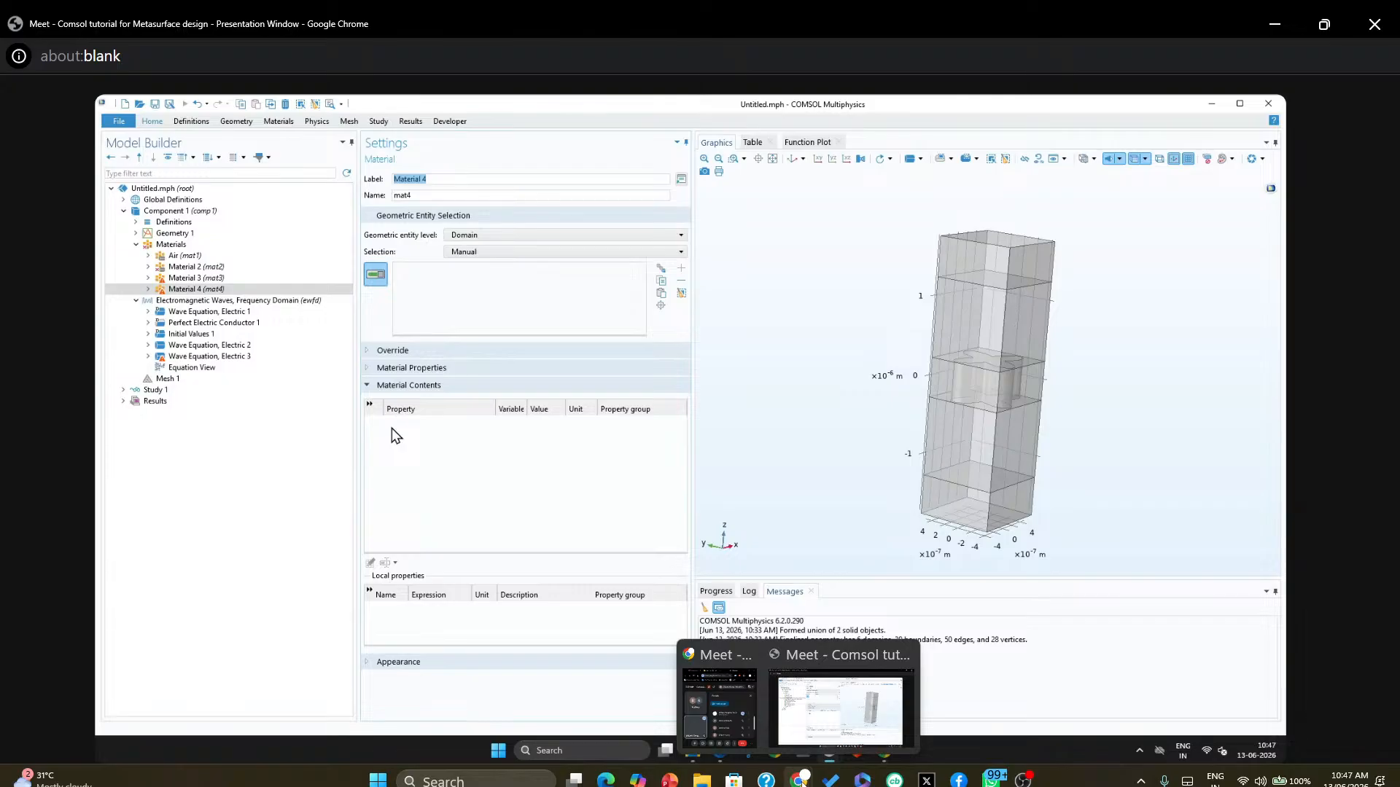
# Review the Drude-Lorentz settings of Wave Equation, Electric 2 and delete the unused Material 3 and Material 4
pyautogui.click(246, 347)
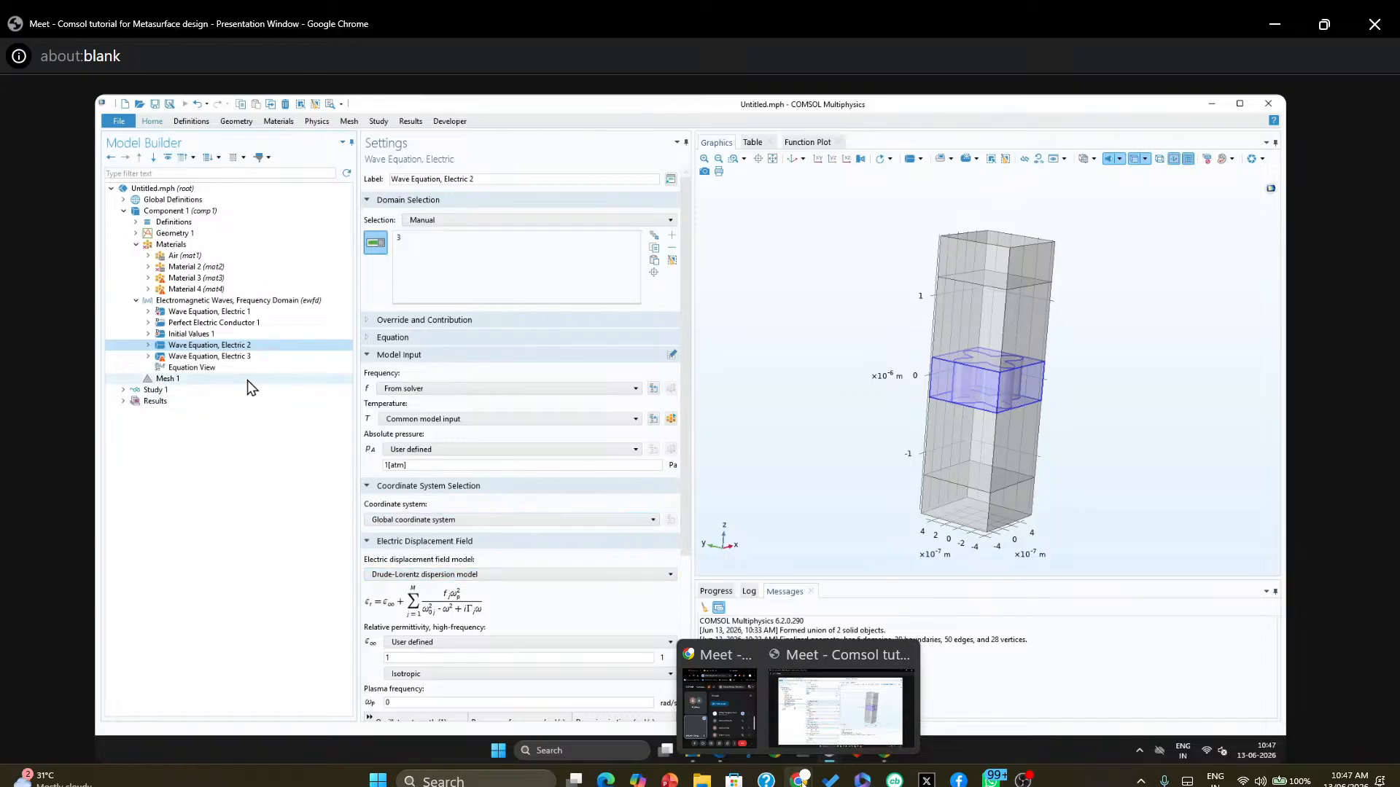
pyautogui.scroll(-3, 456, 620)
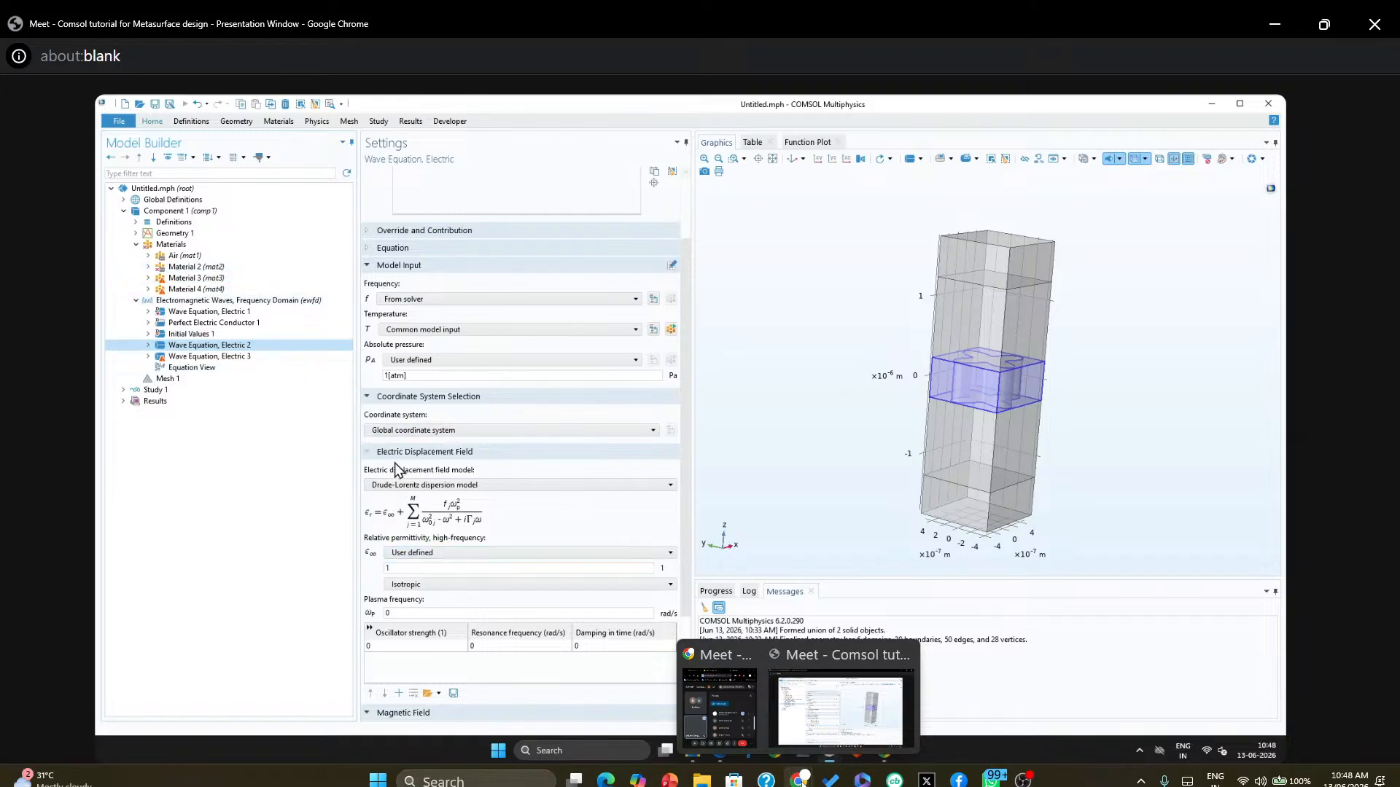
pyautogui.click(207, 291)
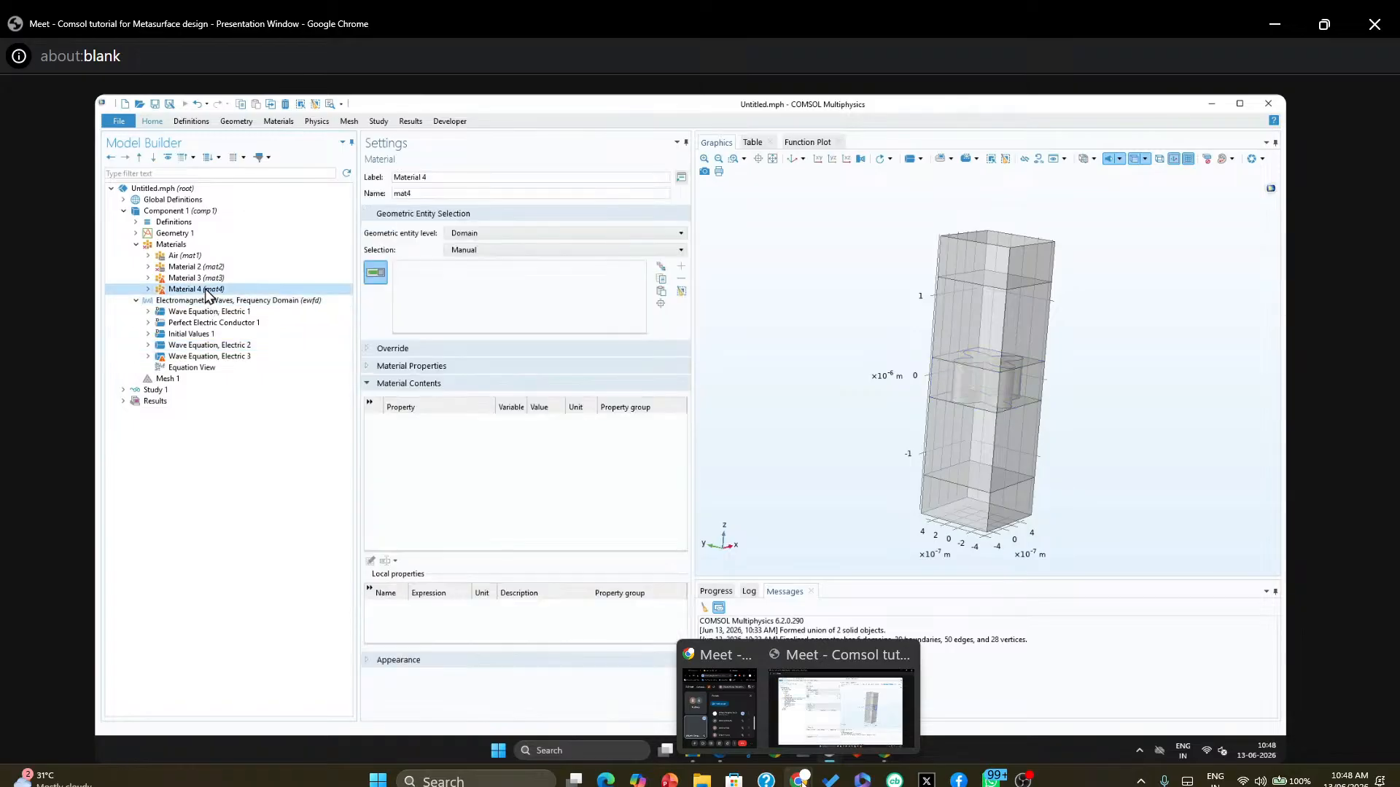
pyautogui.keyDown('ctrl'); pyautogui.click(202, 280); pyautogui.keyUp('ctrl')
pyautogui.press('Delete')
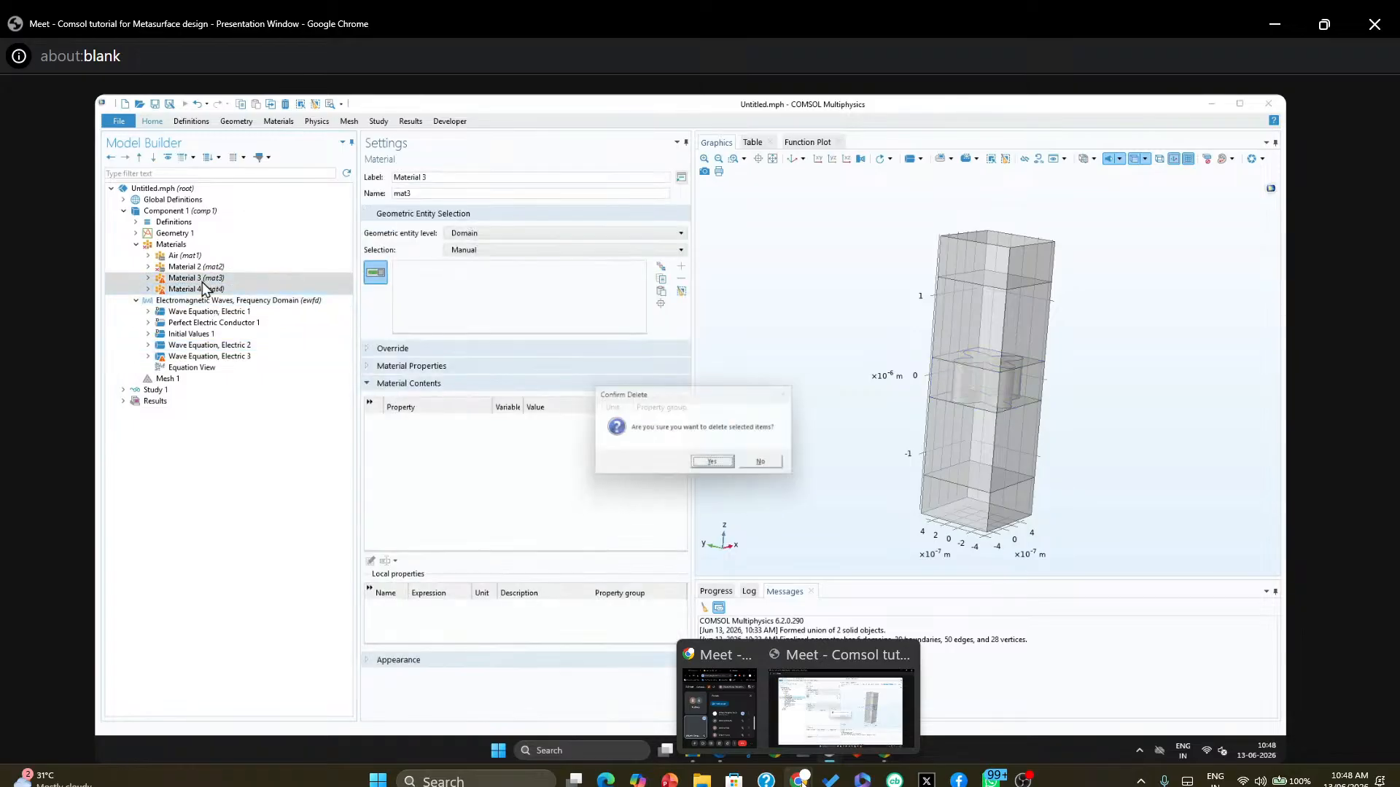
pyautogui.press('Return')
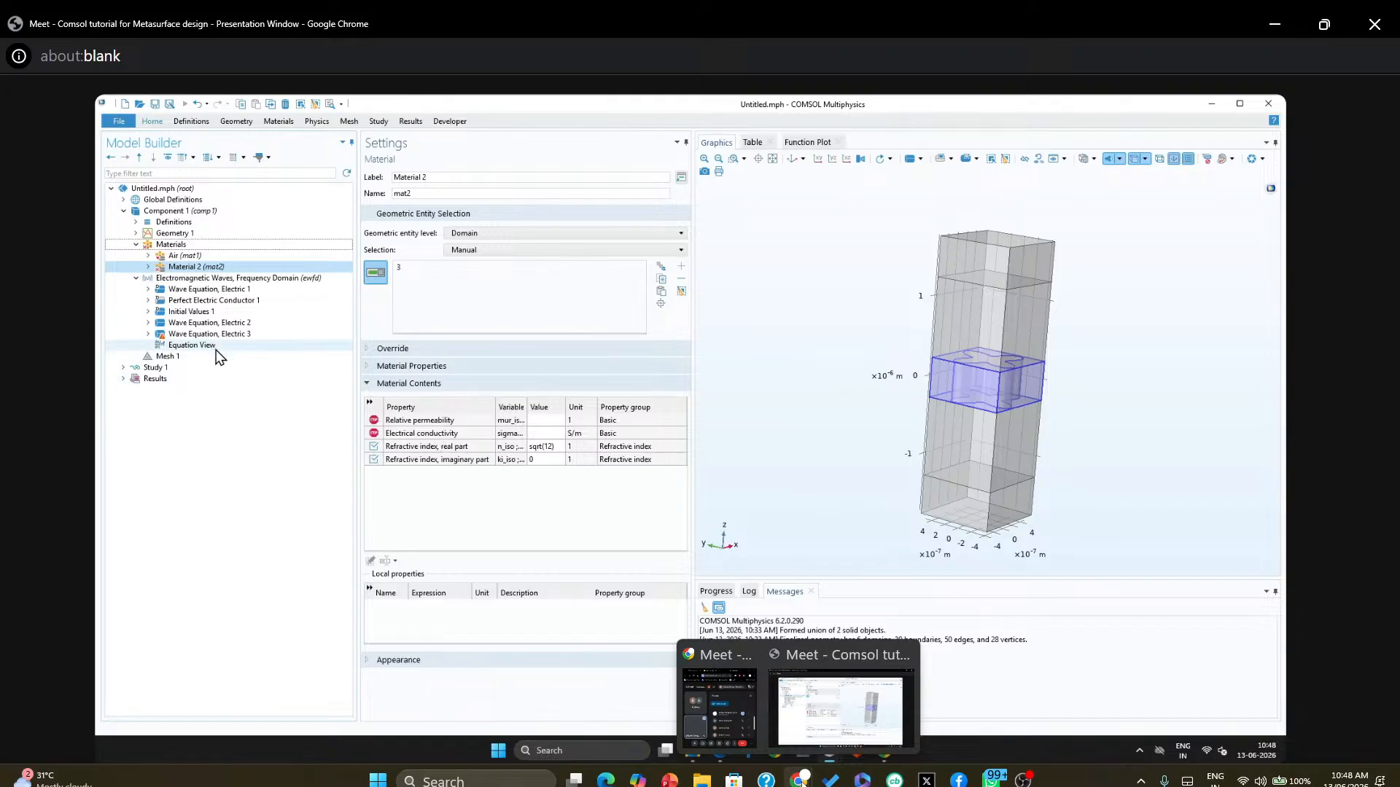
# Set the real part of the refractive index in Wave Equation, Electric 3 to User defined
pyautogui.click(211, 334)
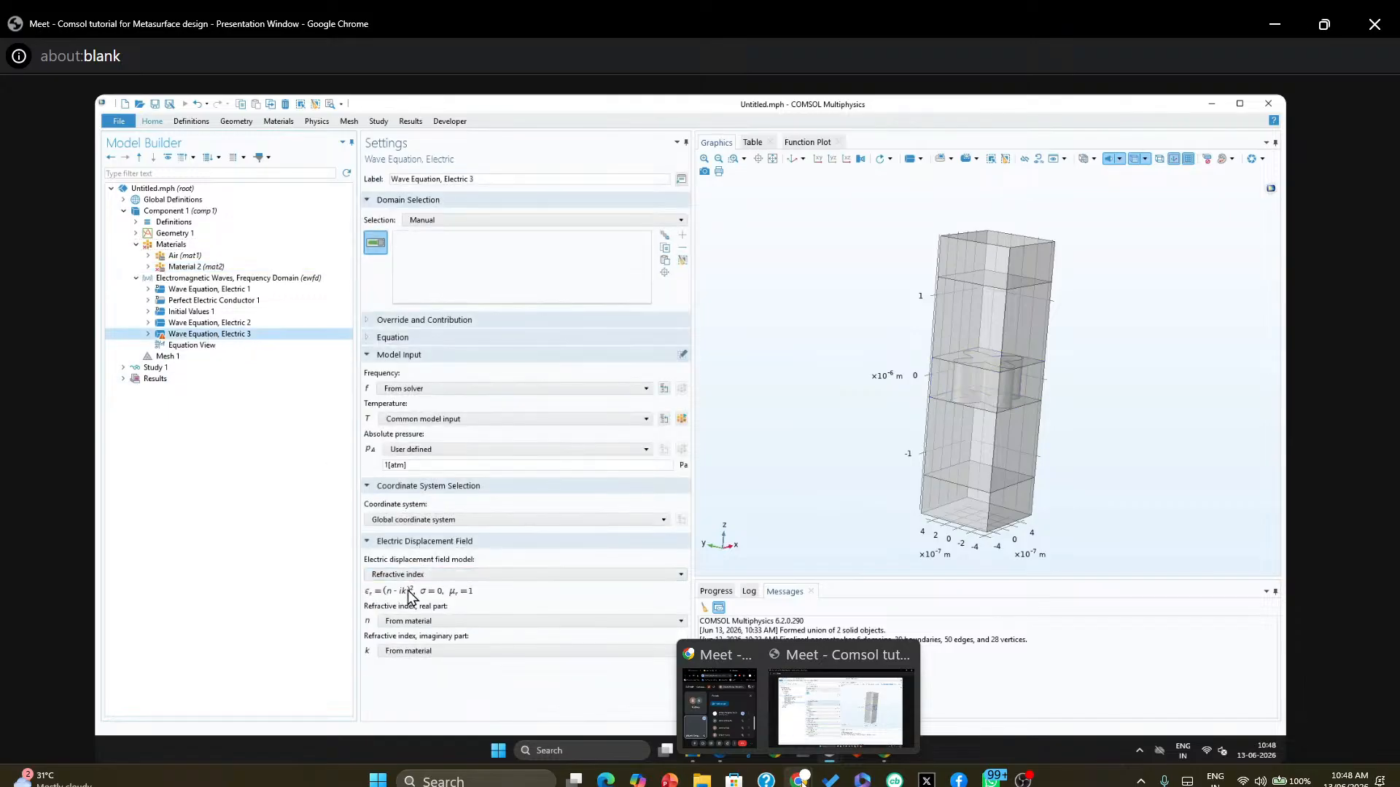
pyautogui.click(409, 621)
pyautogui.click(415, 649)
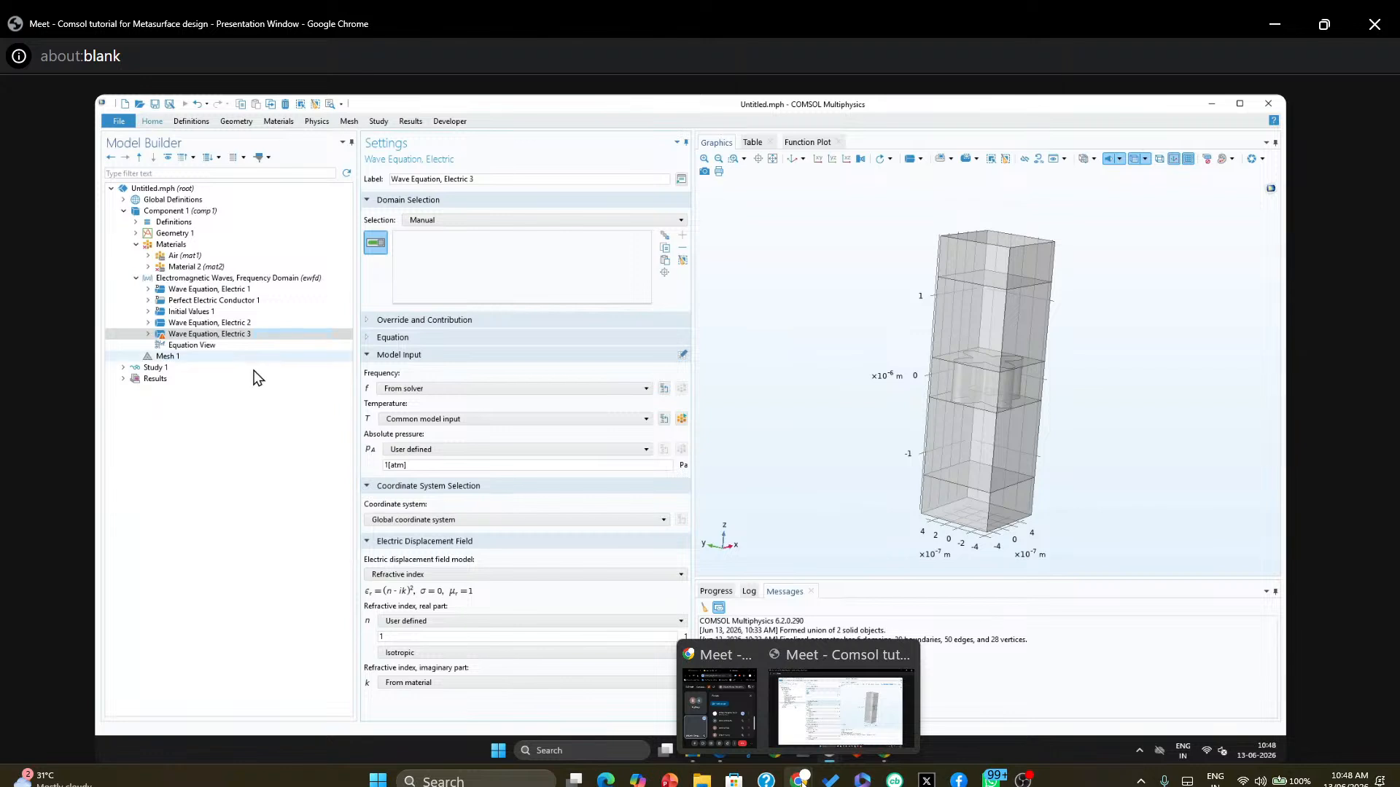
# Delete the Wave Equation, Electric 2 and Wave Equation, Electric 3 nodes and check the refractive index settings of Material 2
pyautogui.keyDown('ctrl'); pyautogui.click(242, 328); pyautogui.keyUp('ctrl')
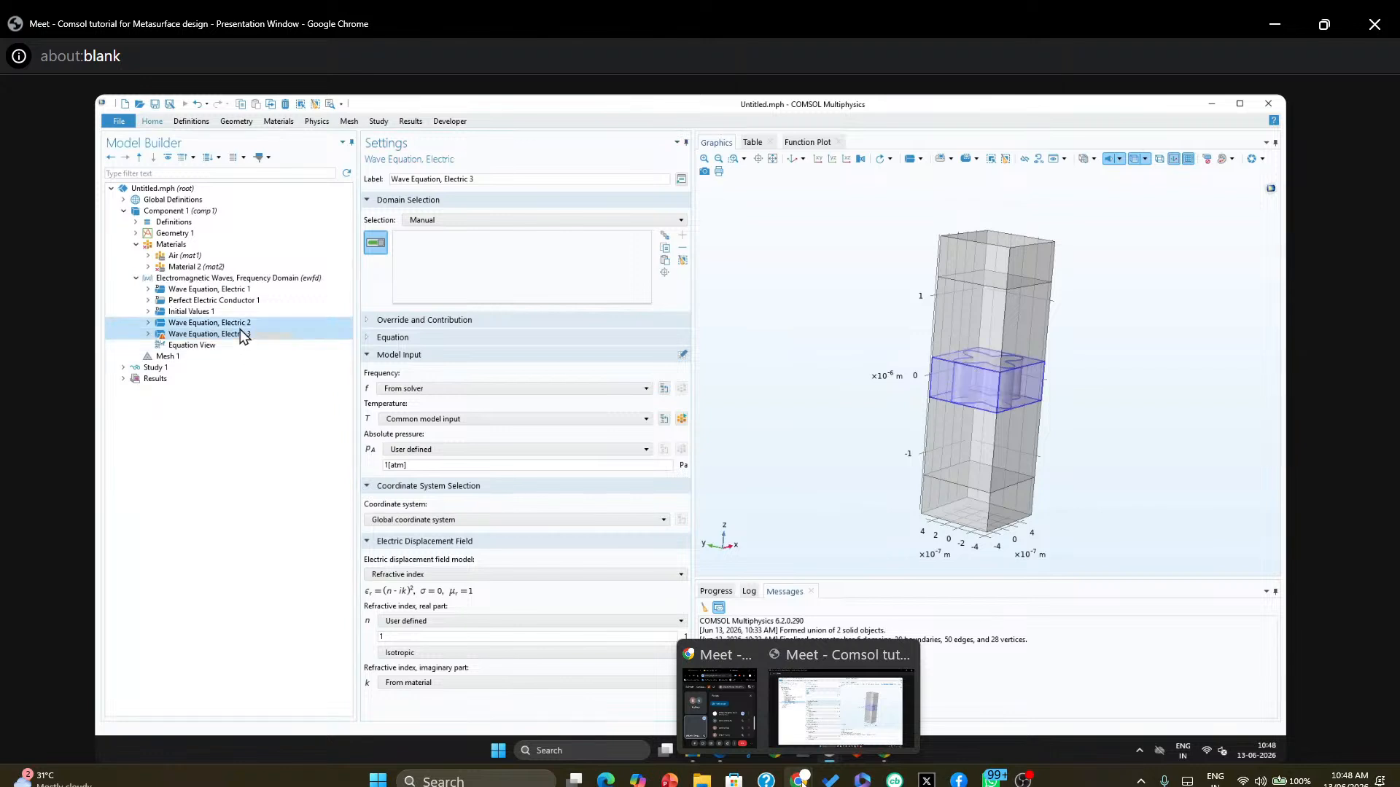
pyautogui.rightClick(241, 329)
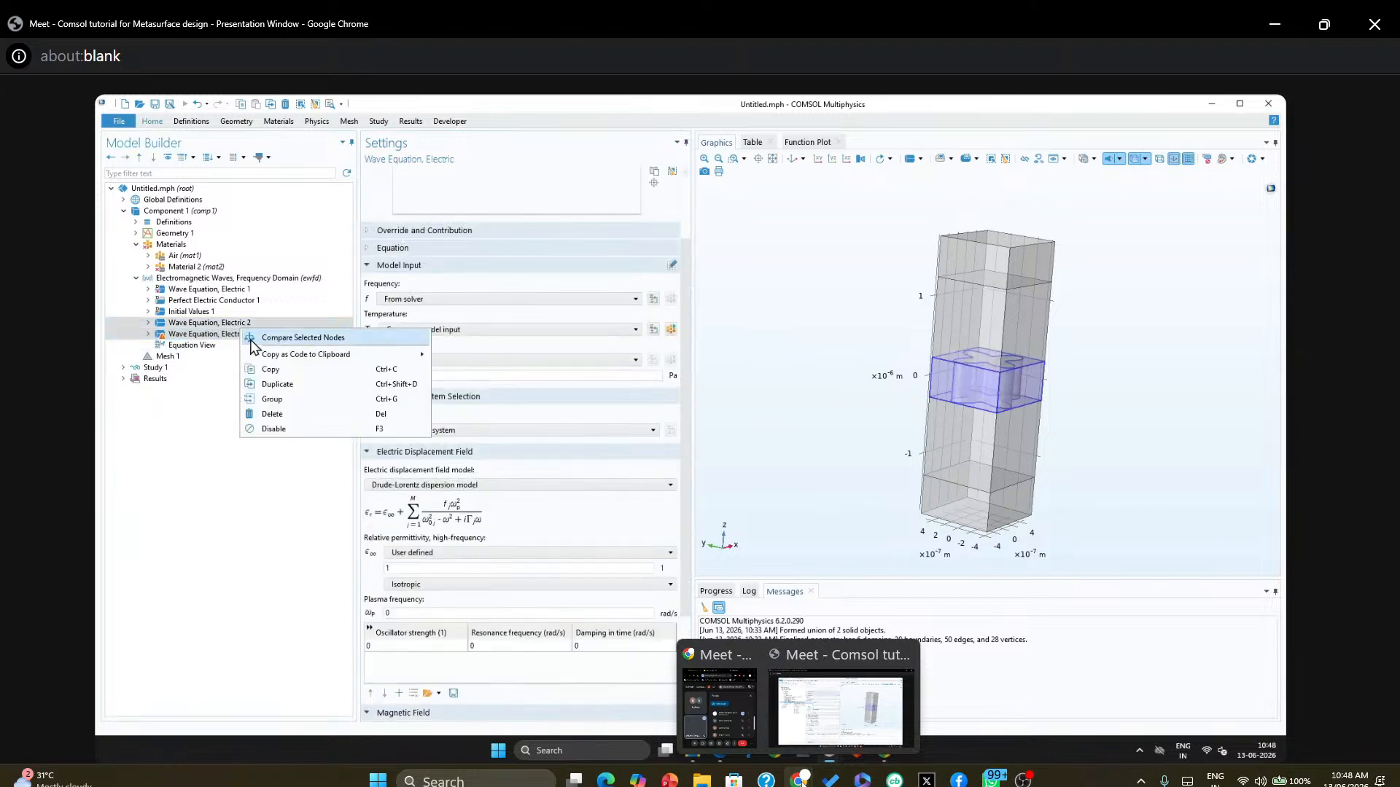
pyautogui.click(281, 414)
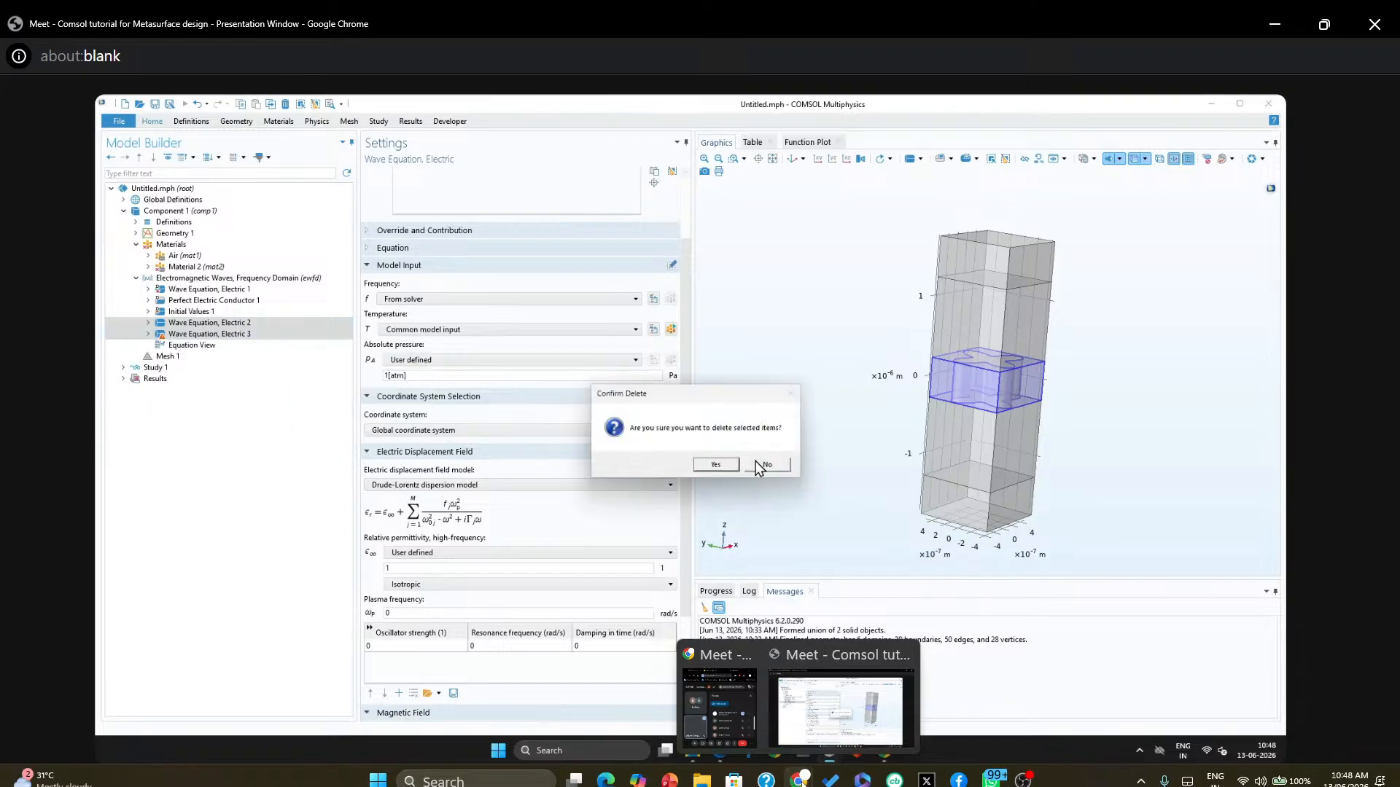
pyautogui.click(715, 464)
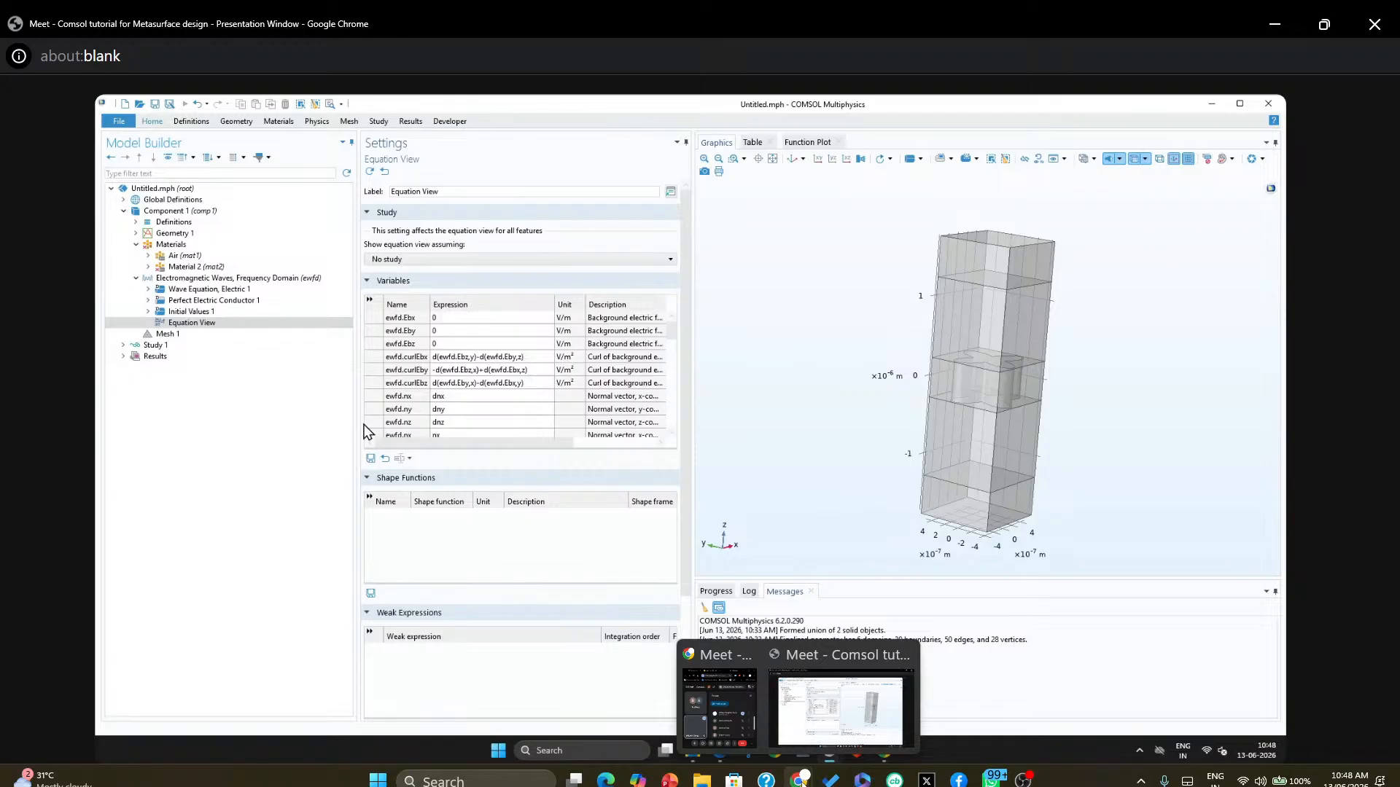
pyautogui.click(222, 268)
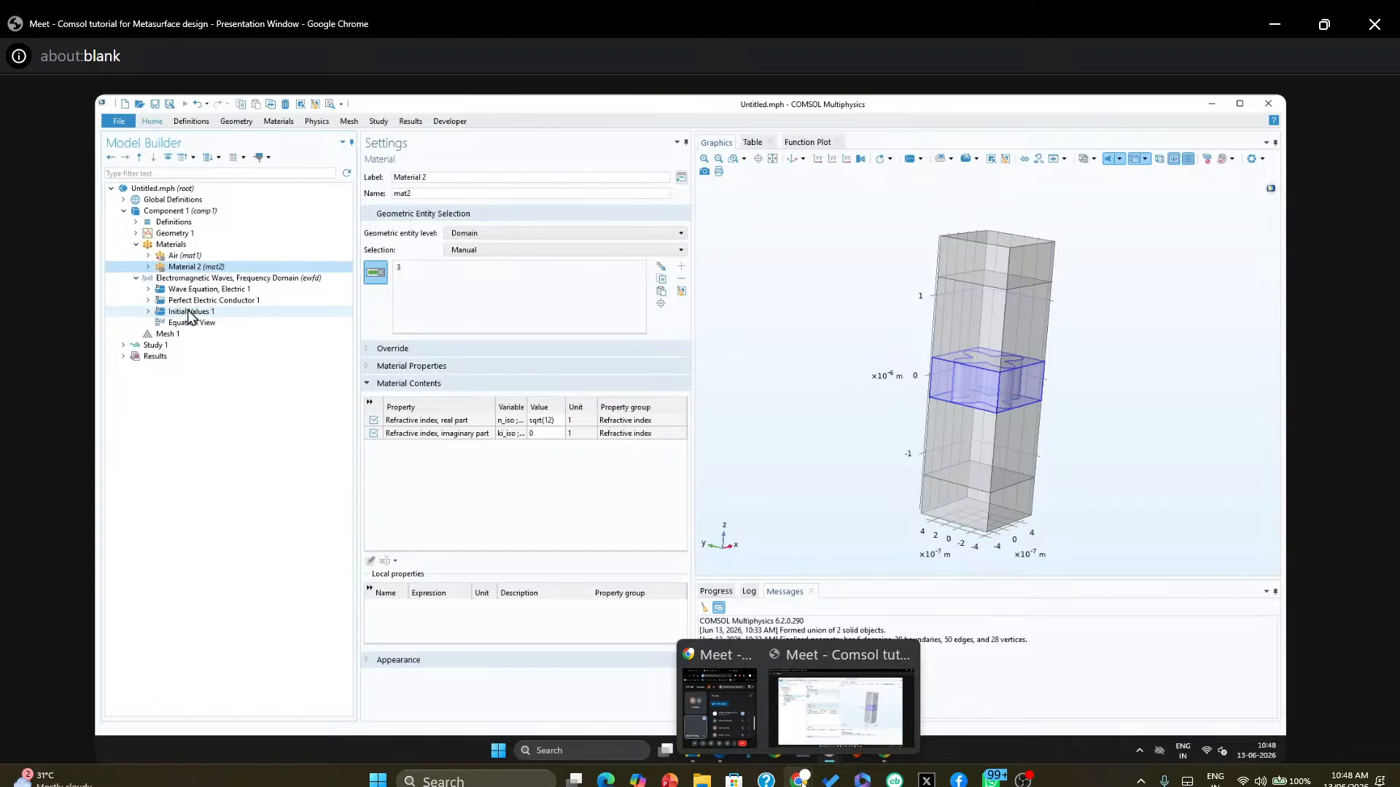
# Add a Periodic Condition node to the Electromagnetic Waves, Frequency Domain physics
pyautogui.click(235, 279)
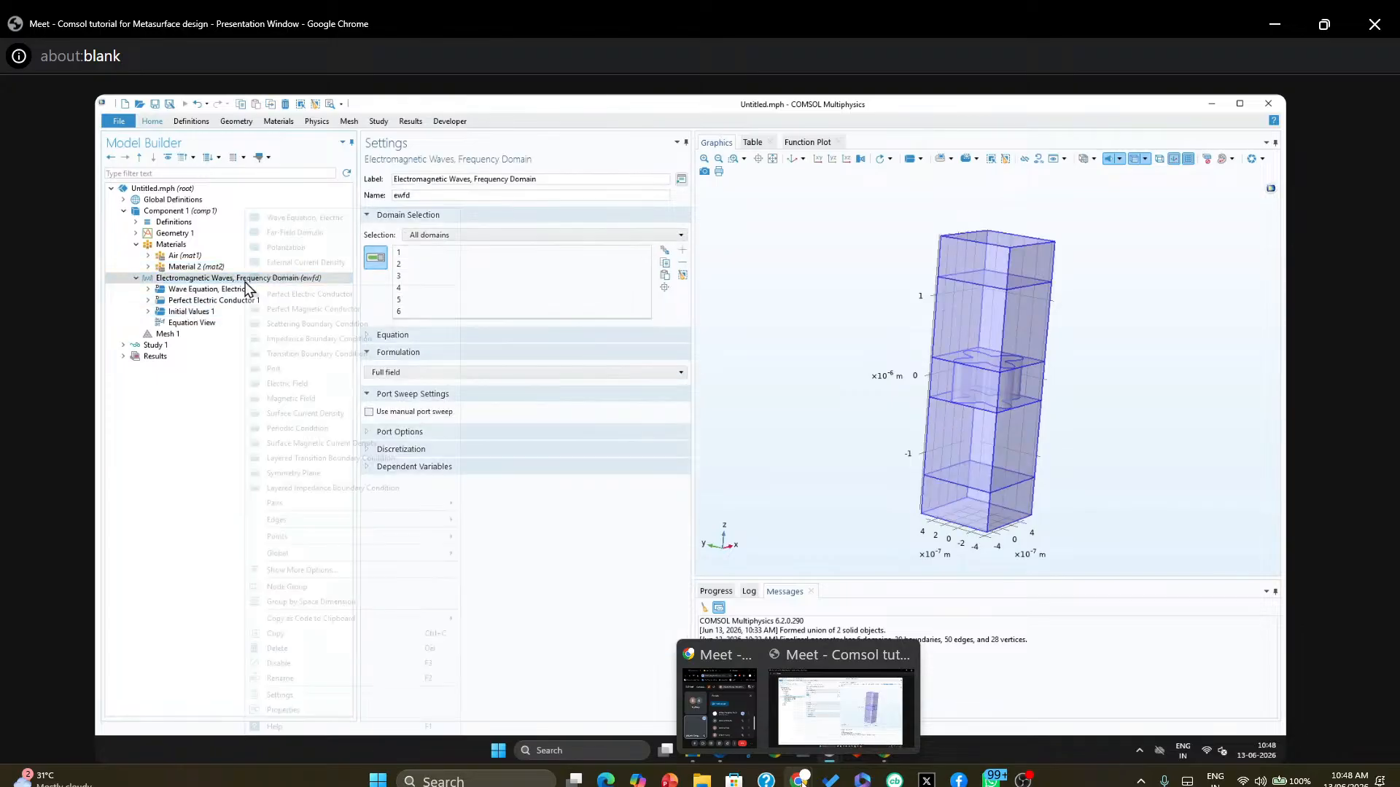
pyautogui.rightClick(245, 282)
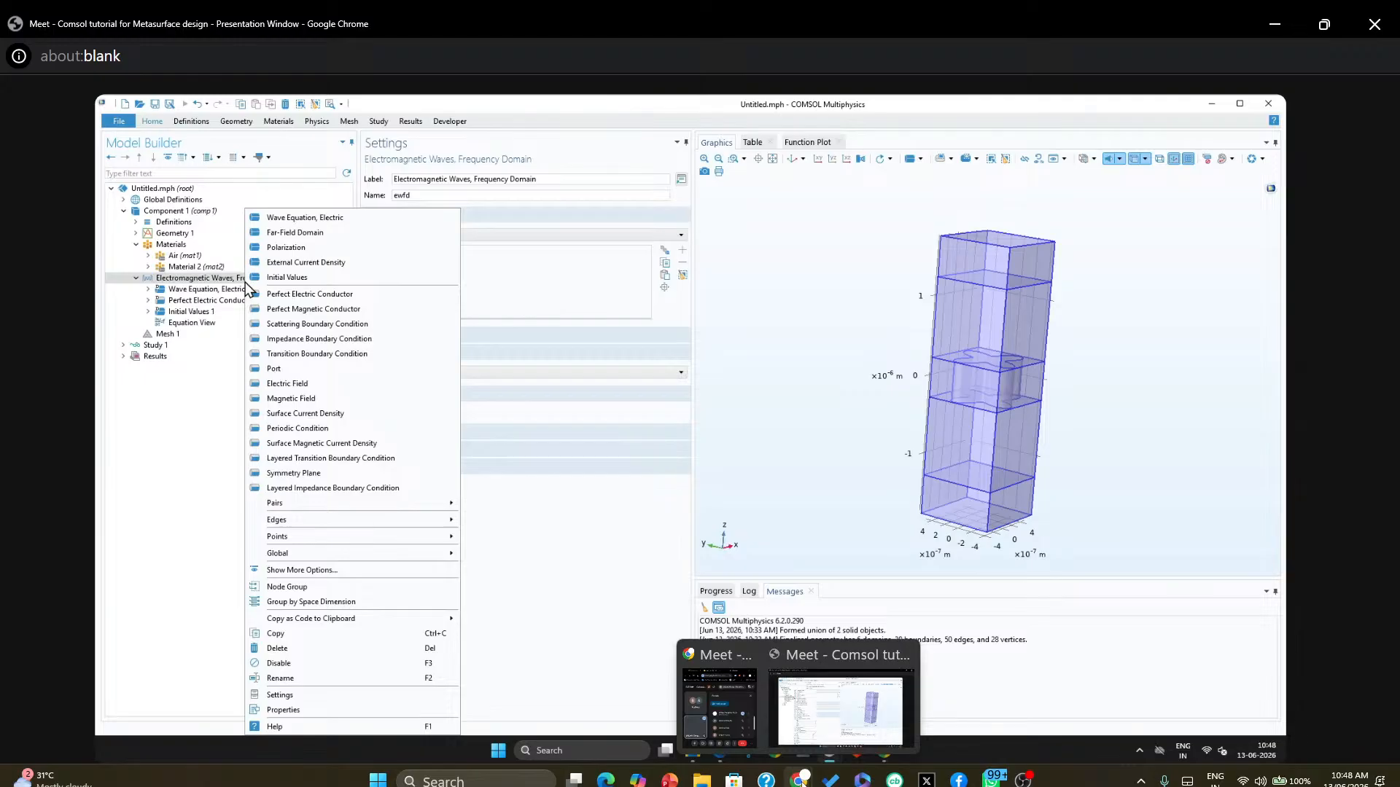
pyautogui.click(147, 431)
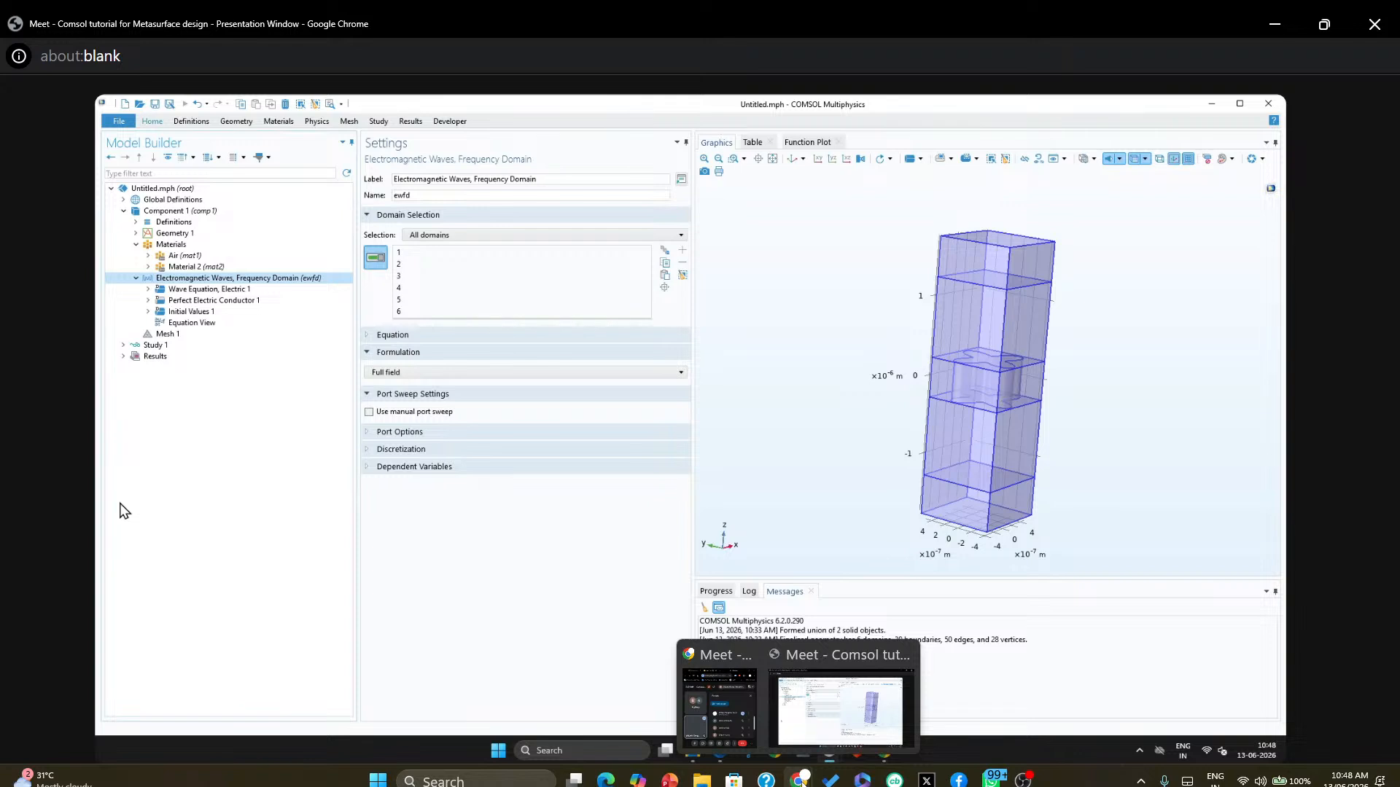
pyautogui.moveTo(905, 428); pyautogui.dragTo(862, 418)
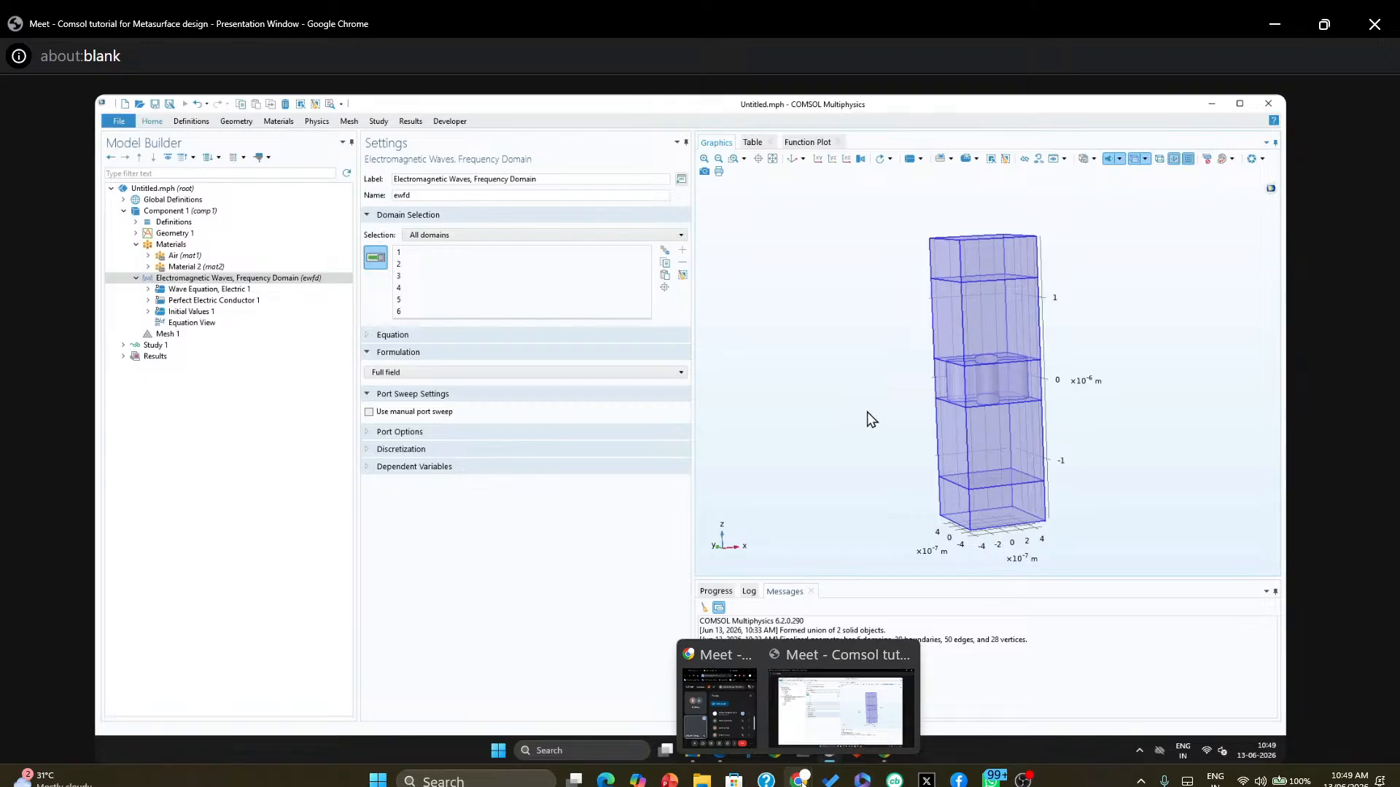
pyautogui.rightClick(257, 281)
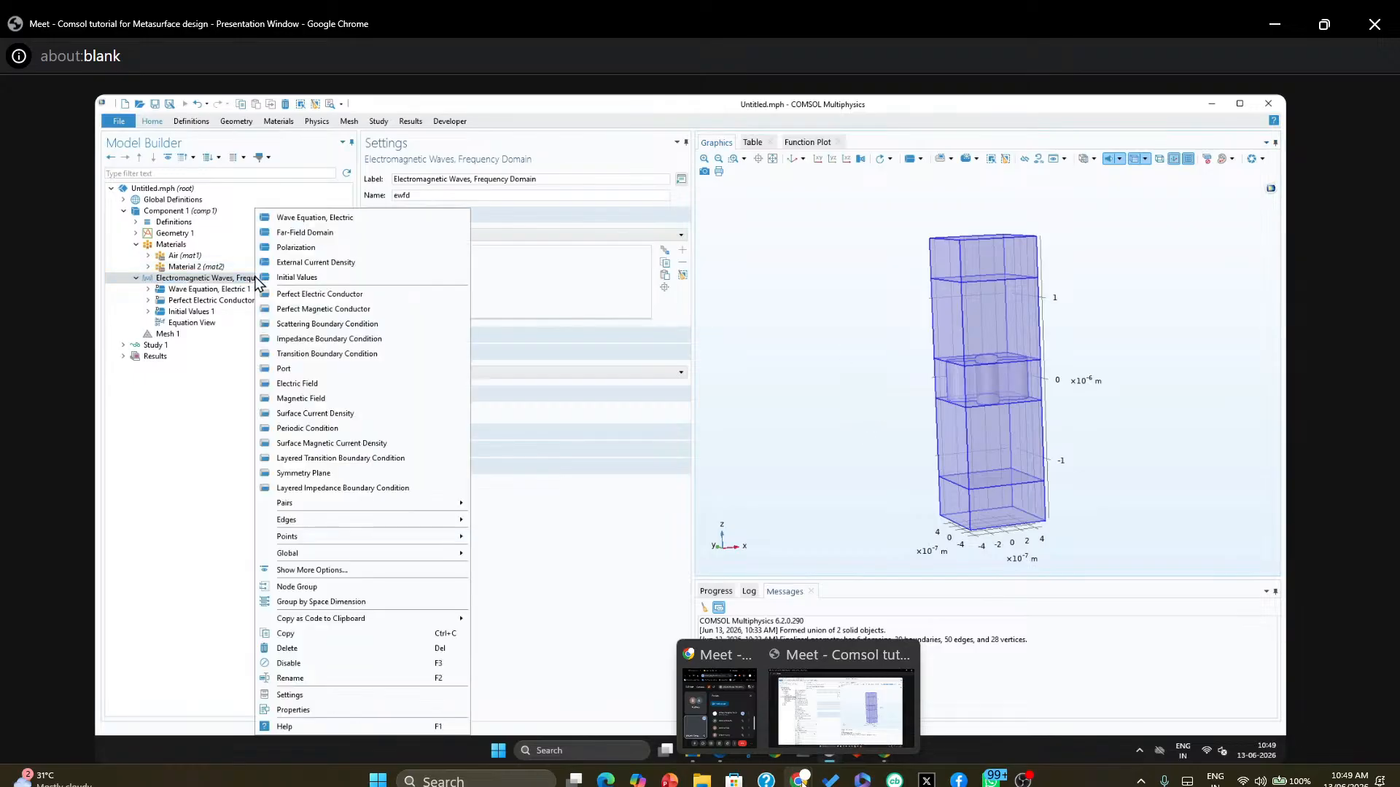
pyautogui.click(301, 430)
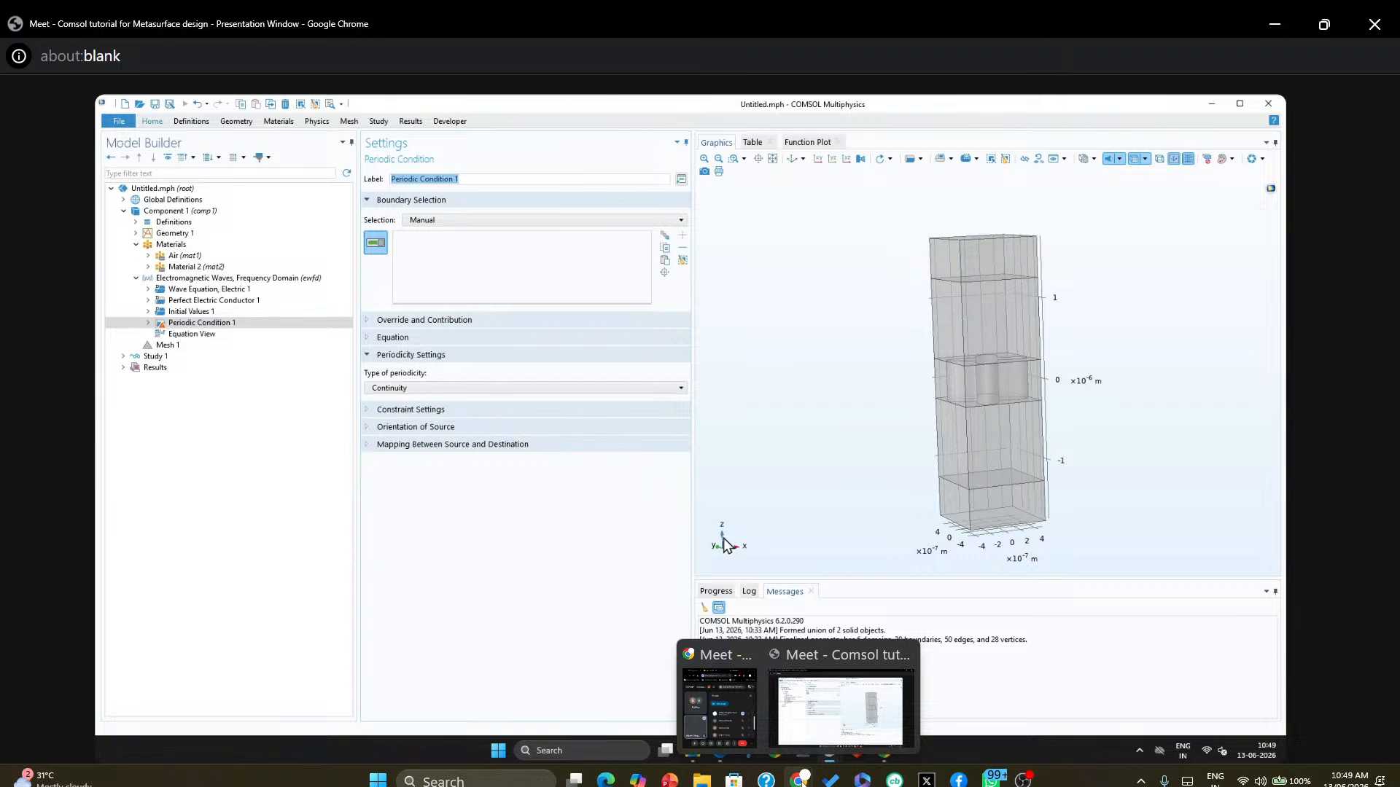
pyautogui.click(793, 159)
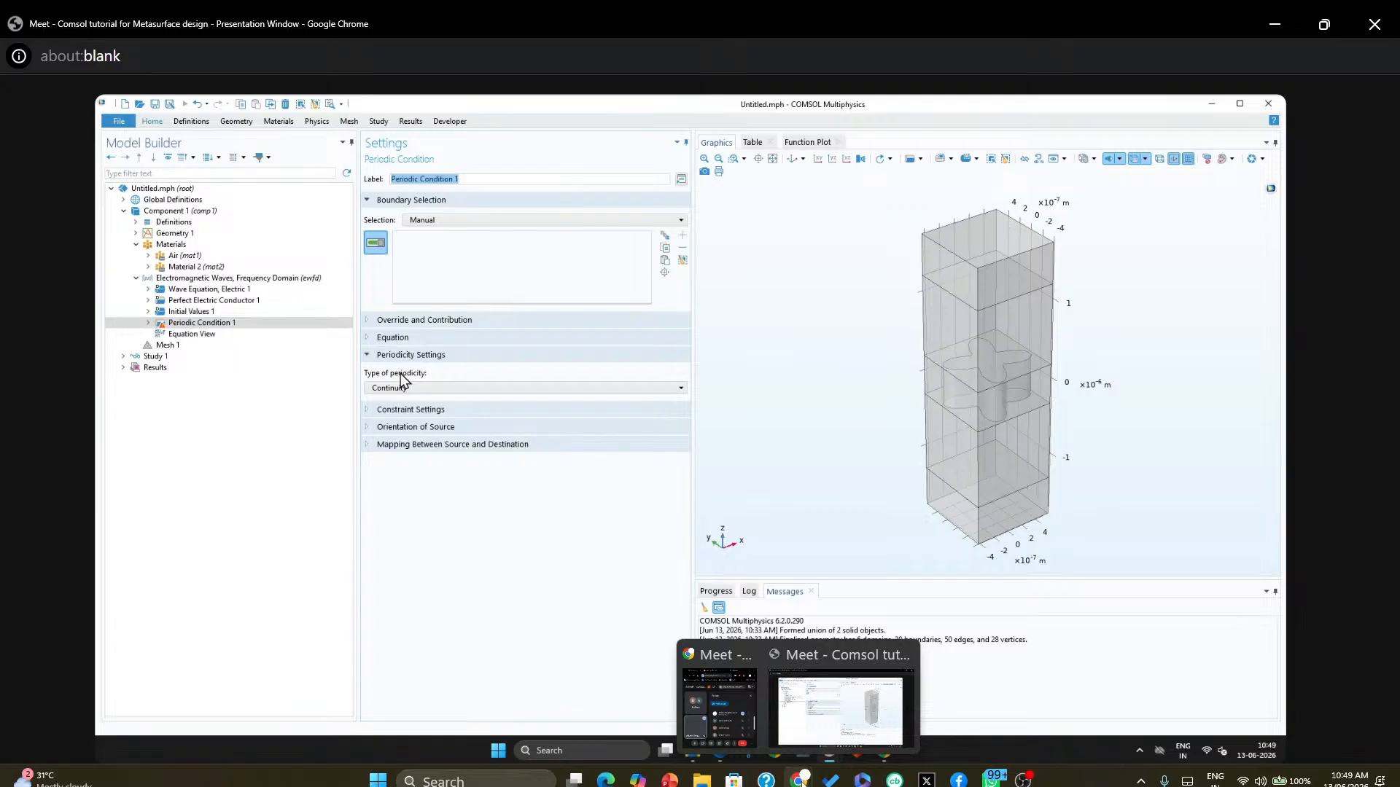
# Assign the five stacked faces on one side of the unit cell, boundaries 1, 4, 7, 10 and 13, to Periodic Condition 1
pyautogui.click(955, 275)
pyautogui.click(952, 336)
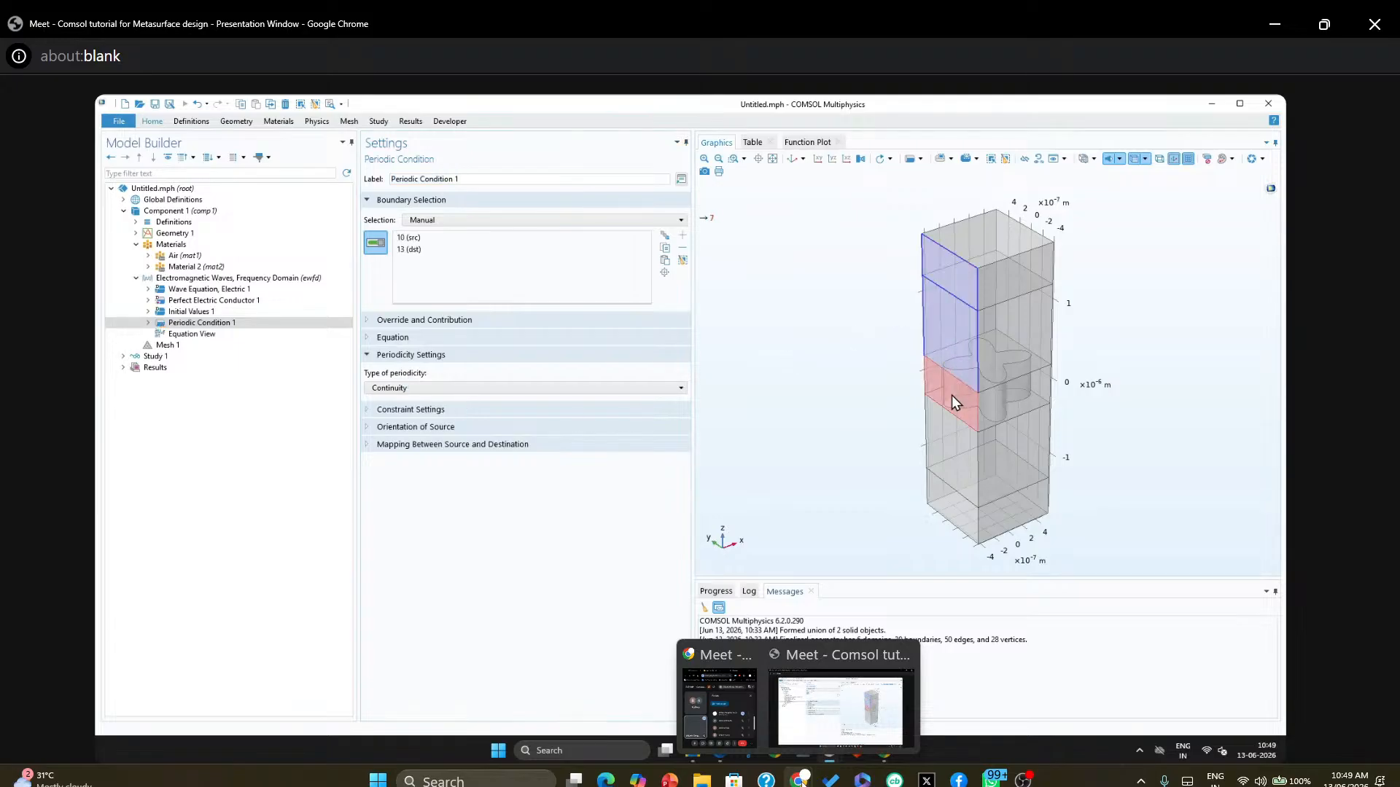
pyautogui.click(951, 395)
pyautogui.click(954, 423)
pyautogui.click(947, 494)
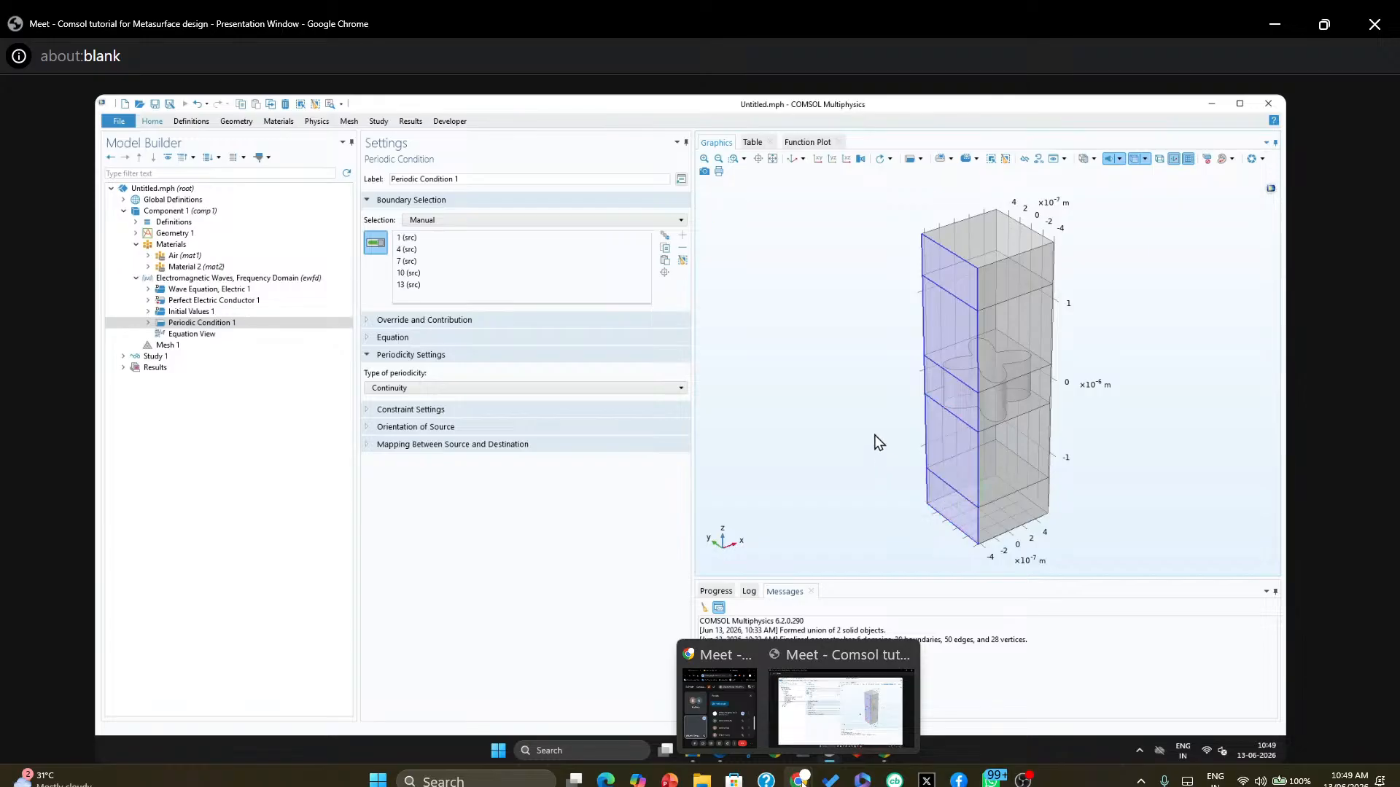
# Add the five faces on the opposite side of the unit cell to Periodic Condition 1 as the matching destination boundaries
pyautogui.moveTo(878, 440); pyautogui.dragTo(763, 460)
pyautogui.click(909, 277)
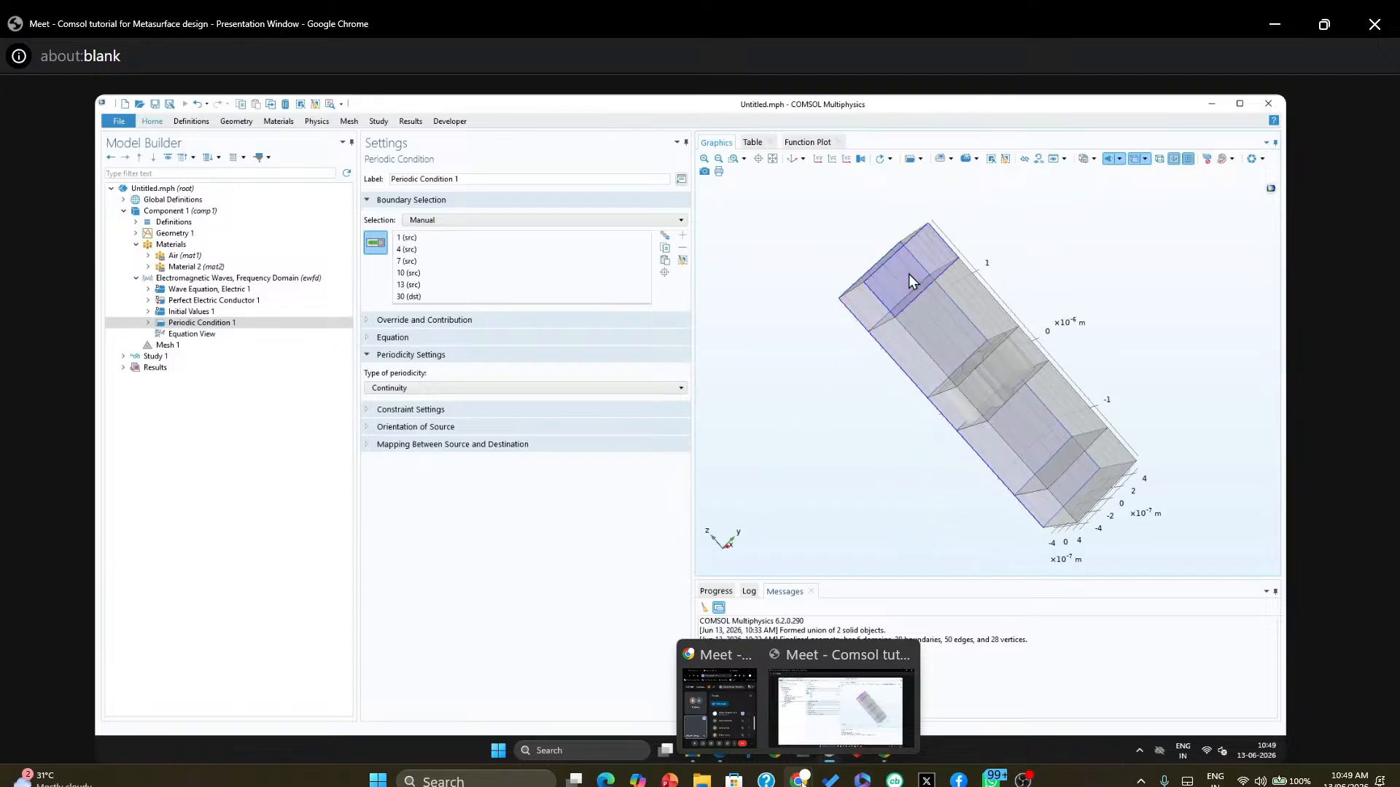
pyautogui.click(952, 319)
pyautogui.click(987, 366)
pyautogui.click(1020, 404)
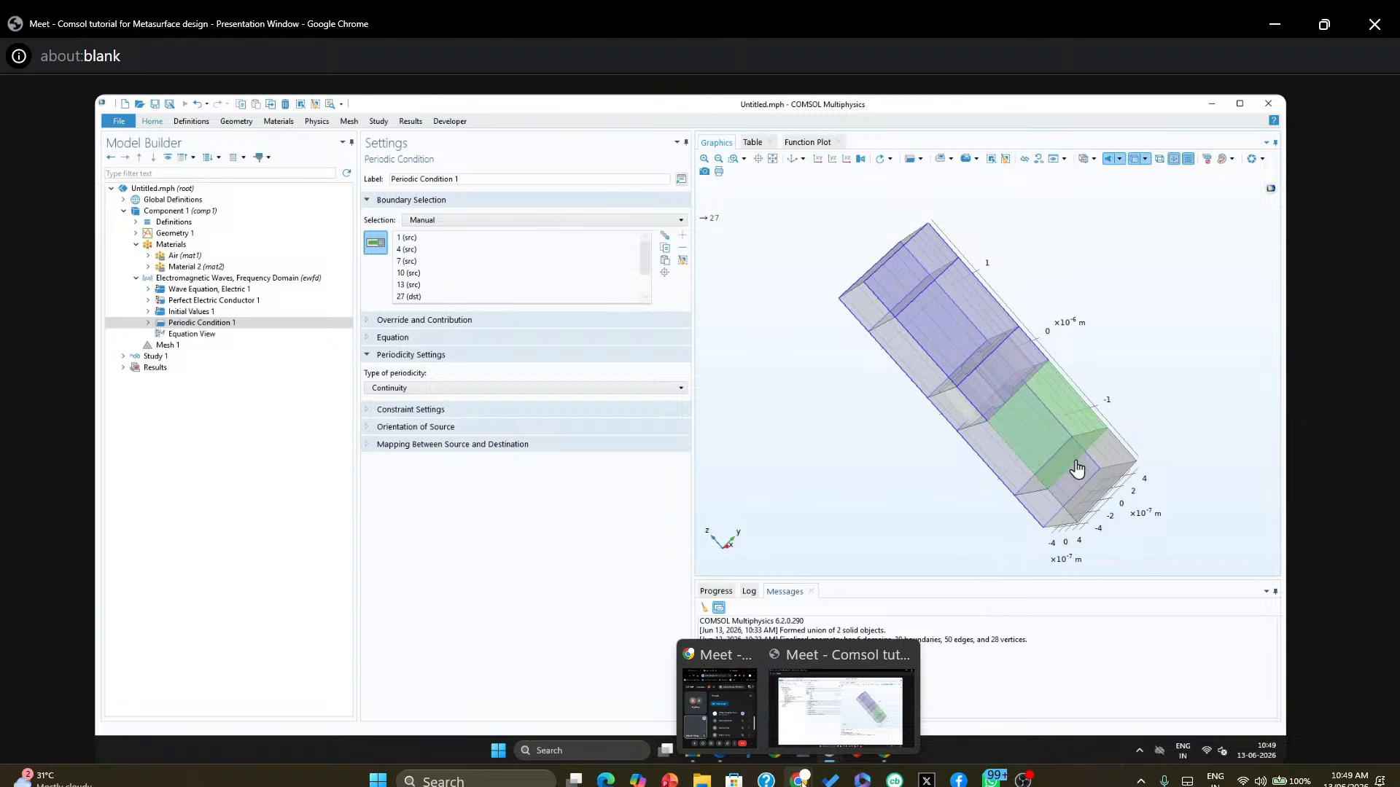
pyautogui.click(1076, 465)
pyautogui.moveTo(974, 480); pyautogui.dragTo(738, 386)
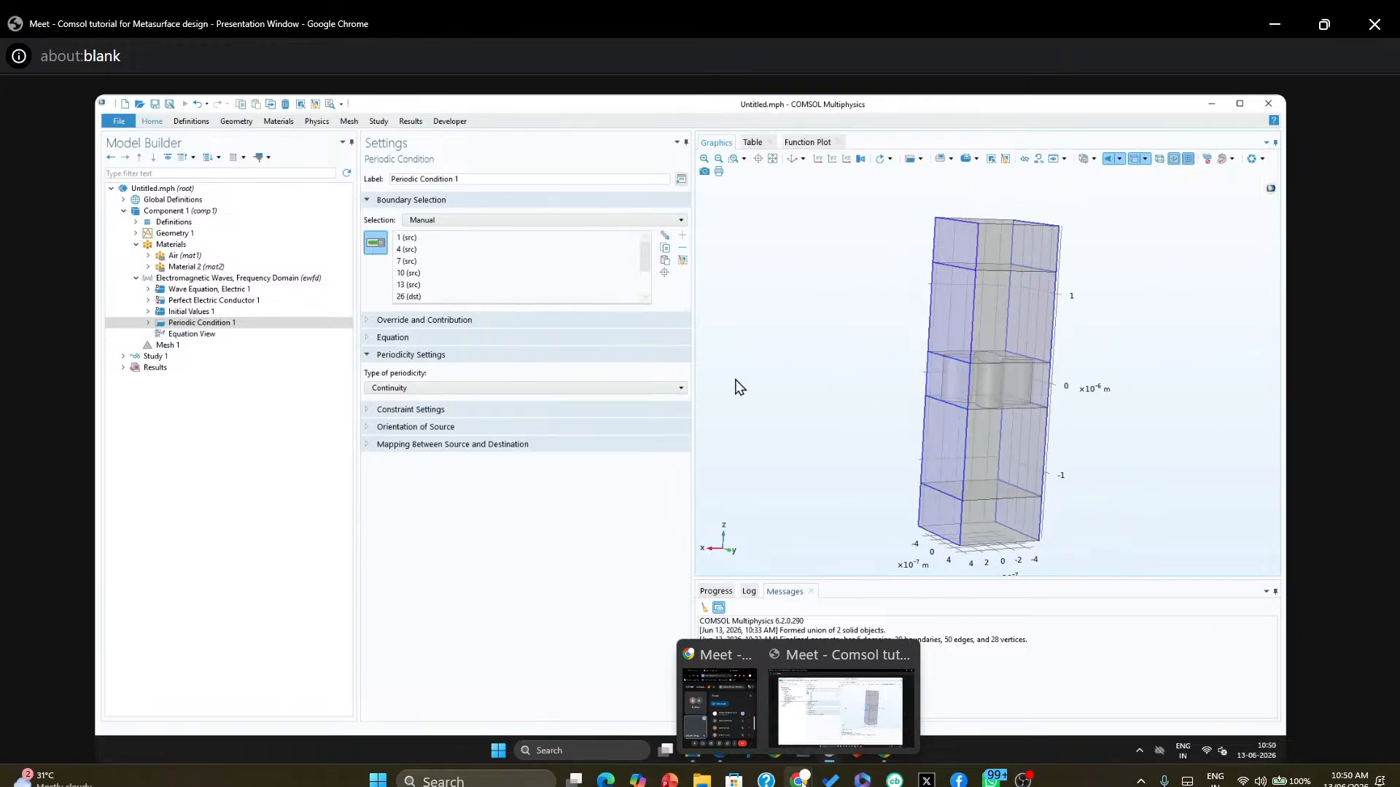
# Review the periodicity types while keeping Continuity, and duplicate Periodic Condition 1
pyautogui.click(457, 389)
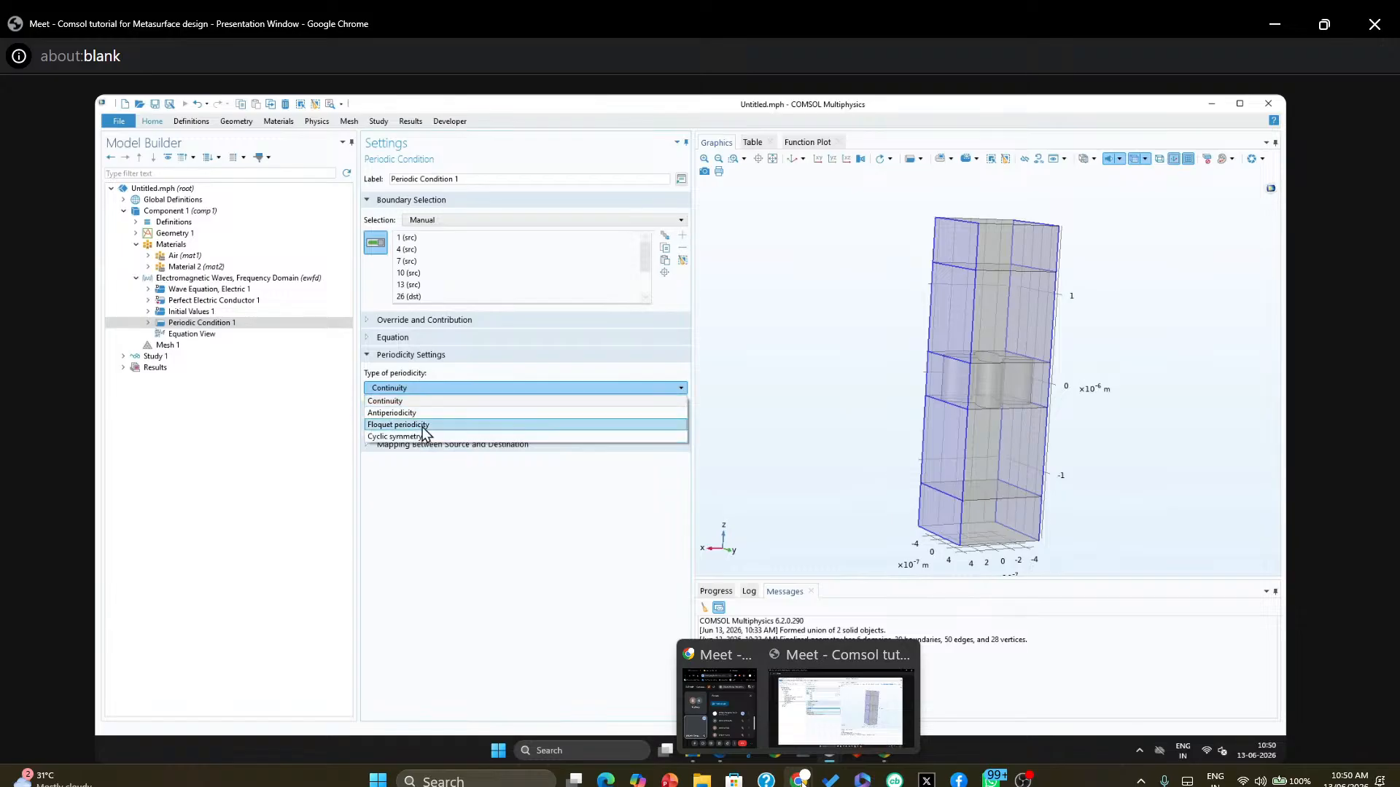
pyautogui.click(425, 393)
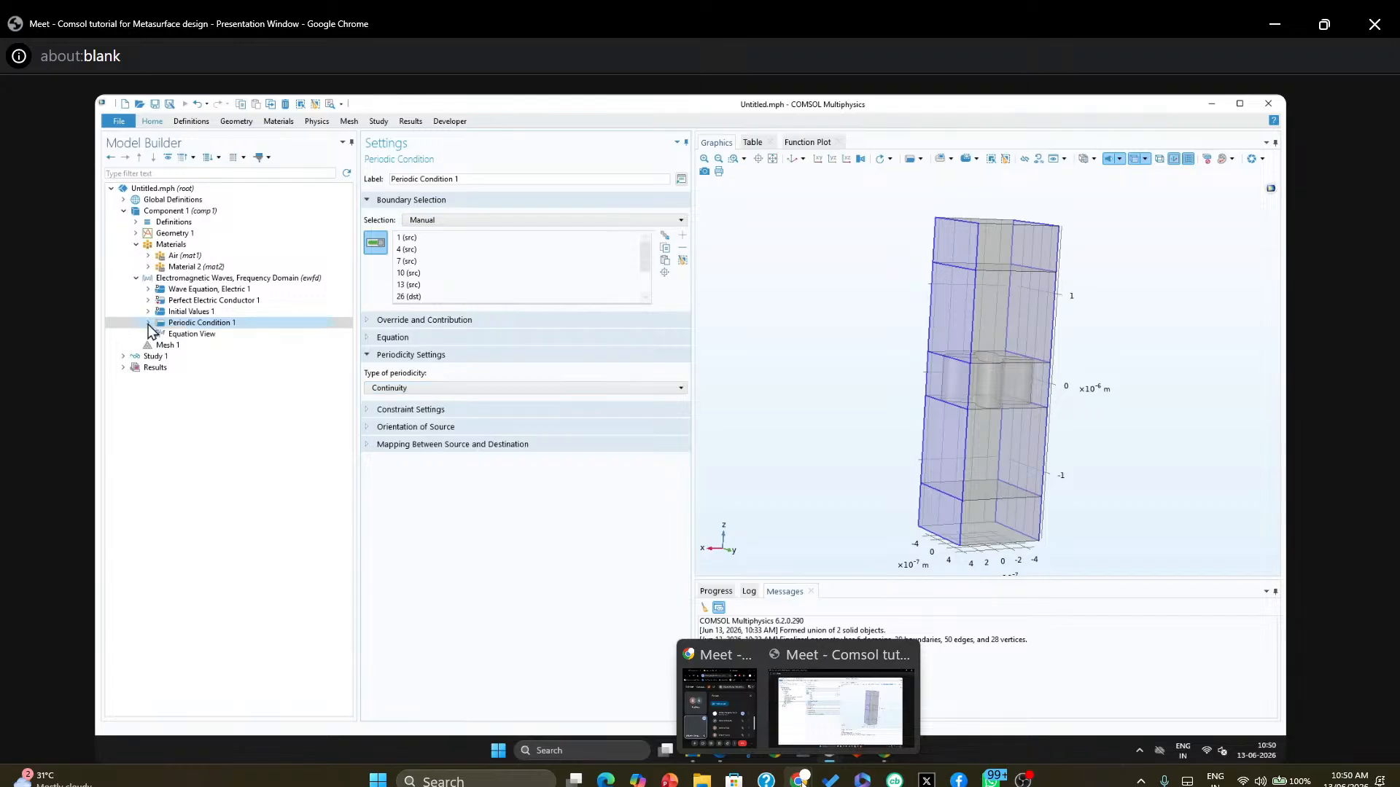
pyautogui.click(221, 325)
pyautogui.rightClick(223, 331)
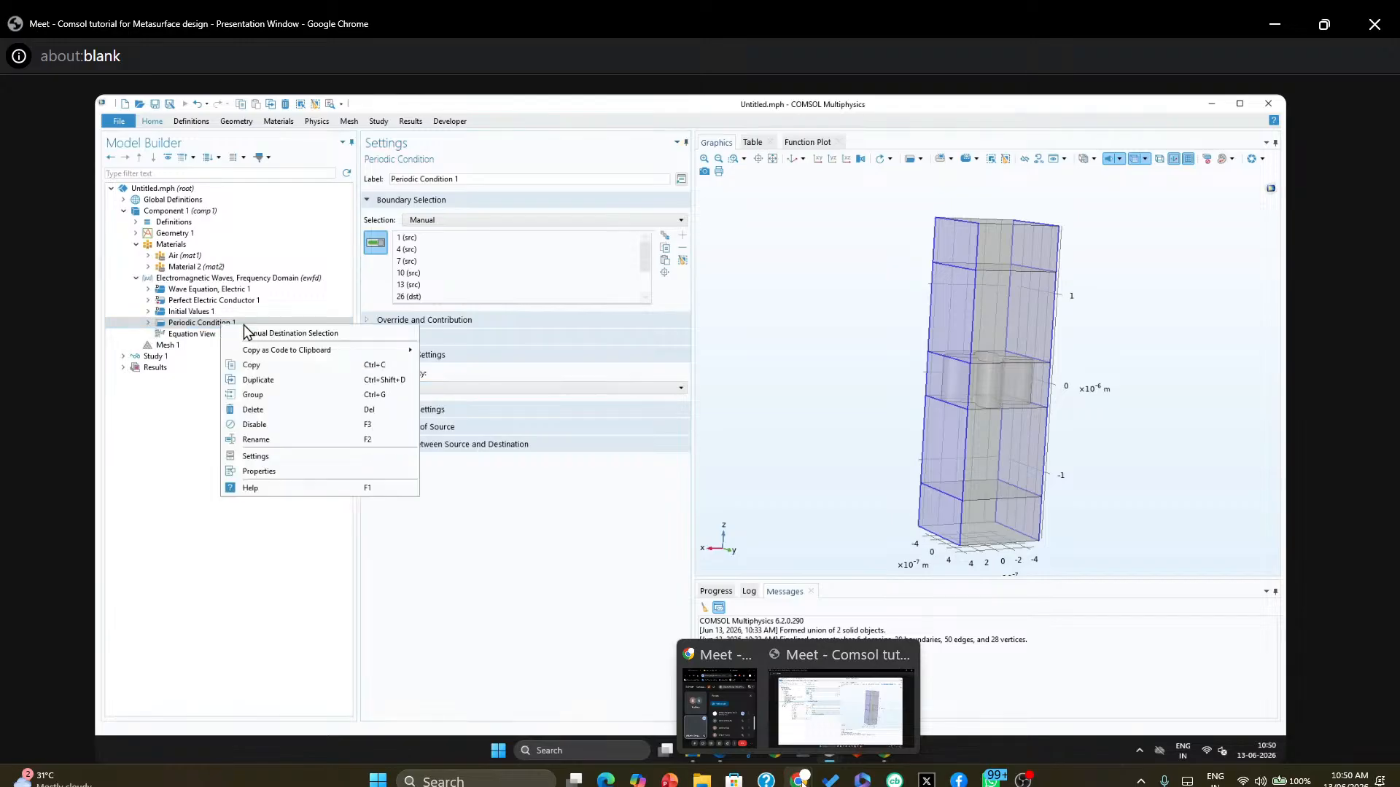
pyautogui.click(266, 380)
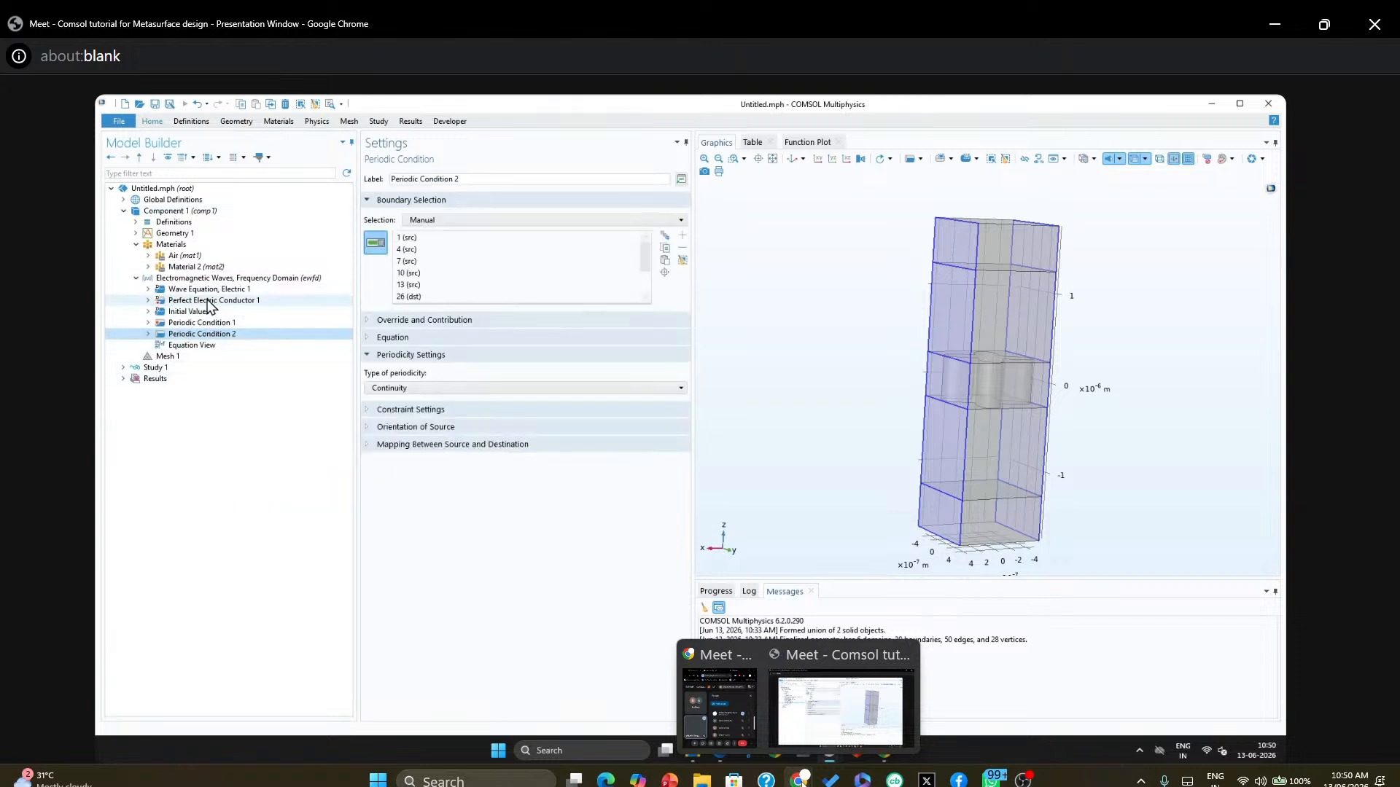
# Remove the five inherited destination faces from the boundary selection of Periodic Condition 2
pyautogui.click(959, 256)
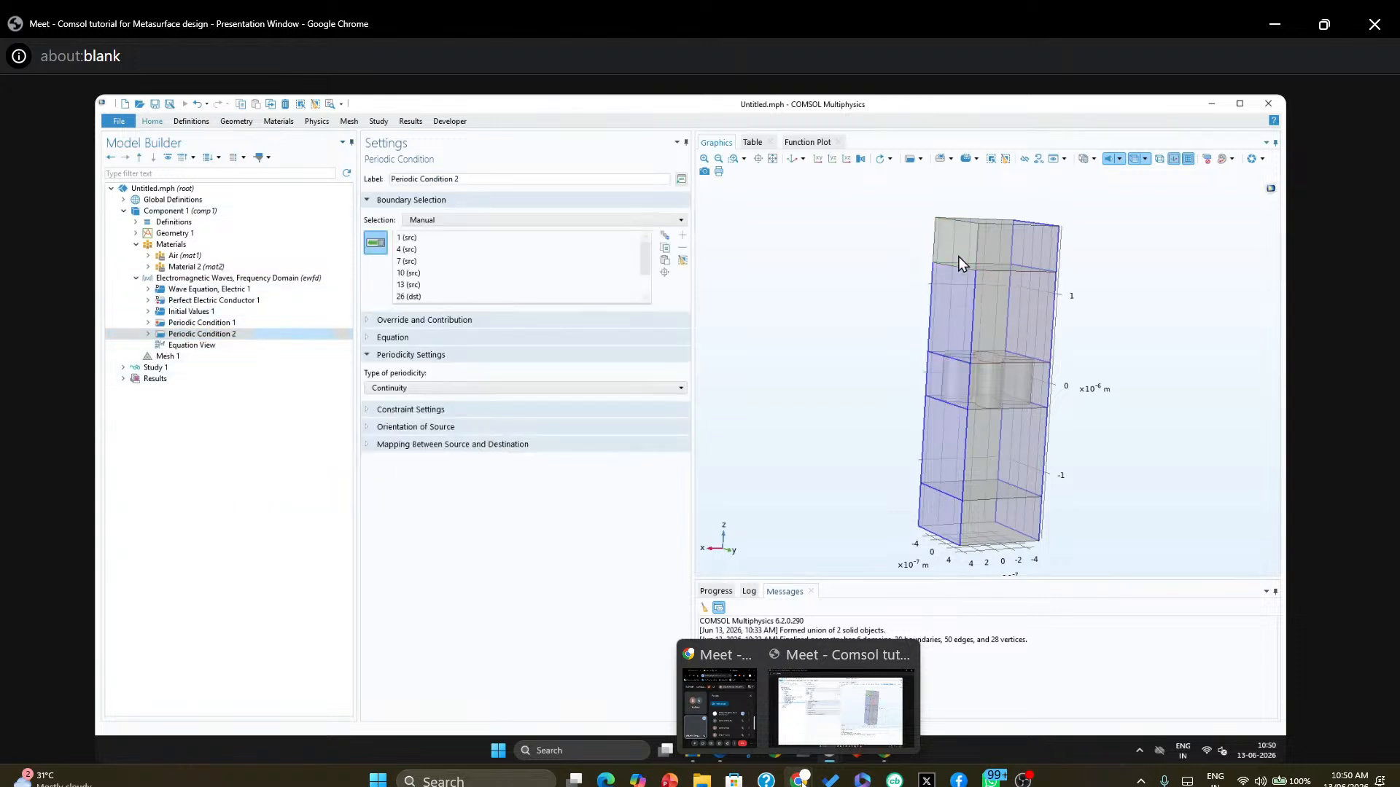
pyautogui.click(969, 304)
pyautogui.click(951, 394)
pyautogui.click(946, 478)
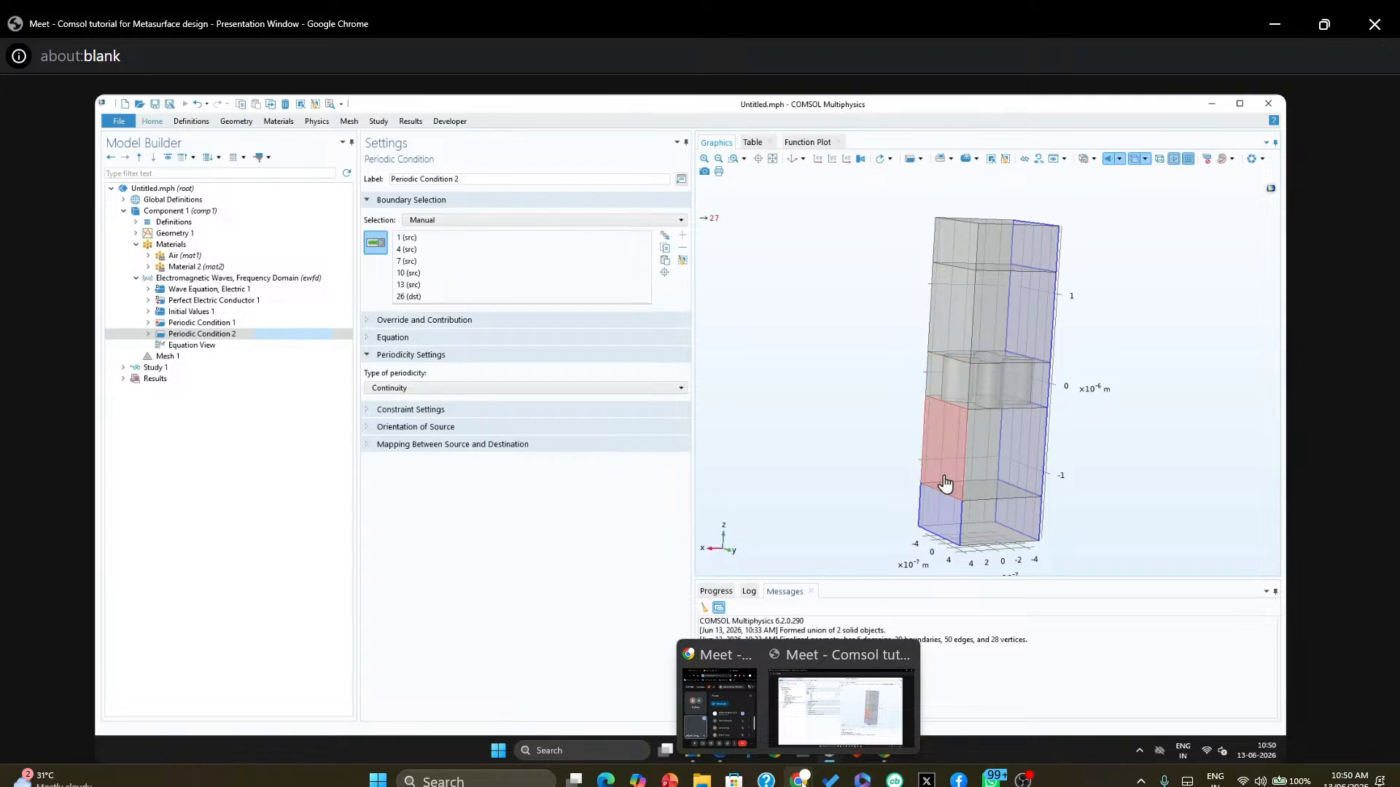
pyautogui.click(937, 503)
# Add the five stacked faces on the adjacent side, boundaries 17 to 21, to Periodic Condition 2
pyautogui.click(1010, 248)
pyautogui.click(1012, 295)
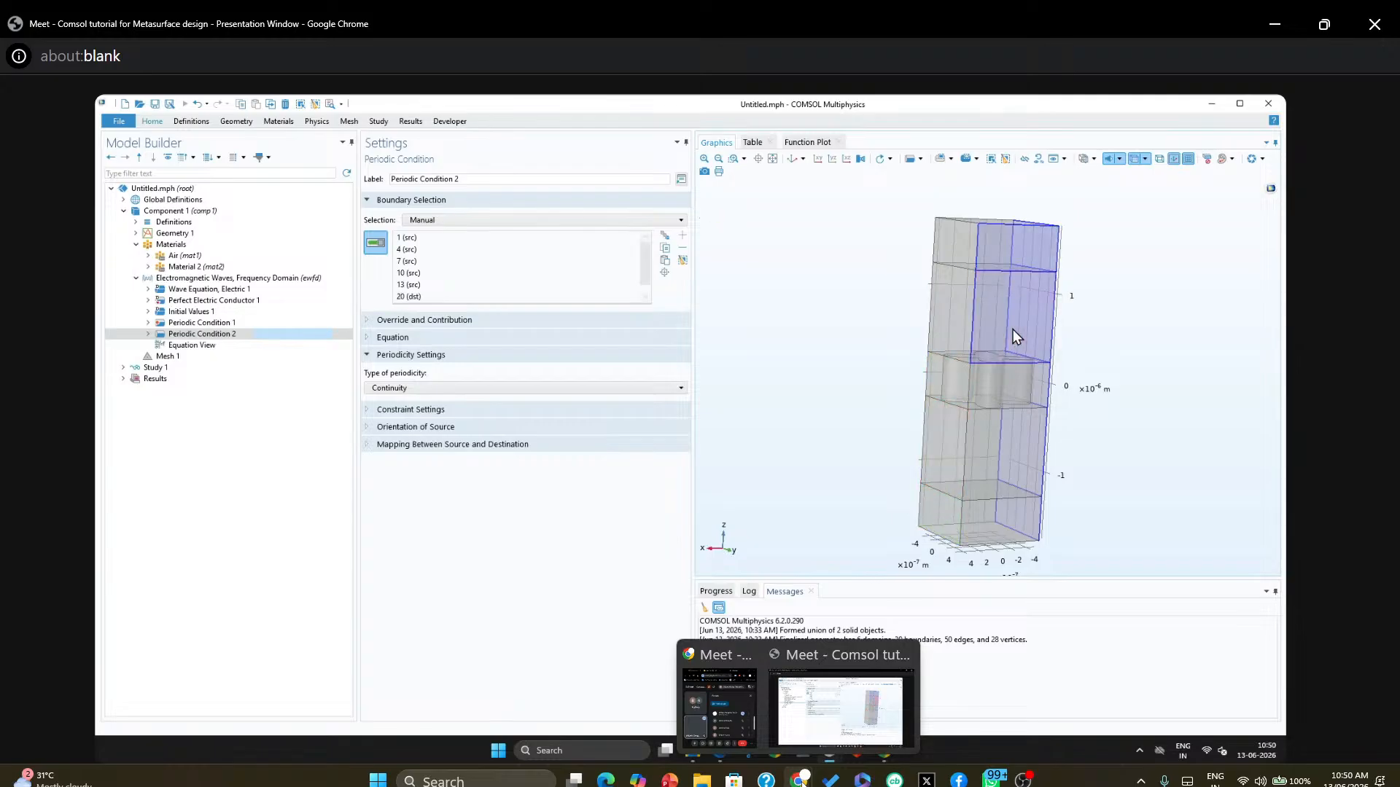
pyautogui.click(1006, 378)
pyautogui.click(1003, 456)
pyautogui.click(1004, 518)
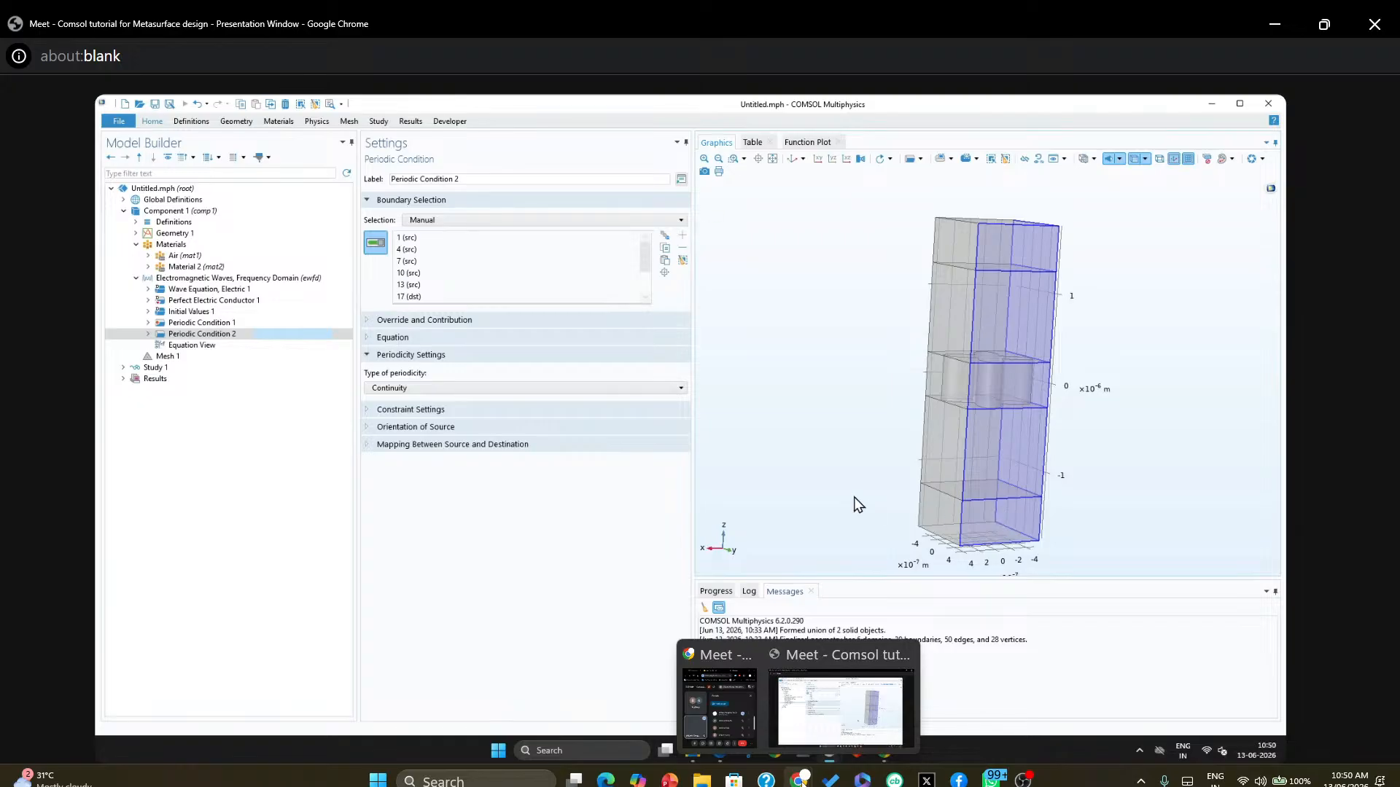
# Remove the inherited source boundaries 1, 4, 7, 10 and 13 from Periodic Condition 2
pyautogui.moveTo(853, 503); pyautogui.dragTo(794, 434)
pyautogui.click(937, 261)
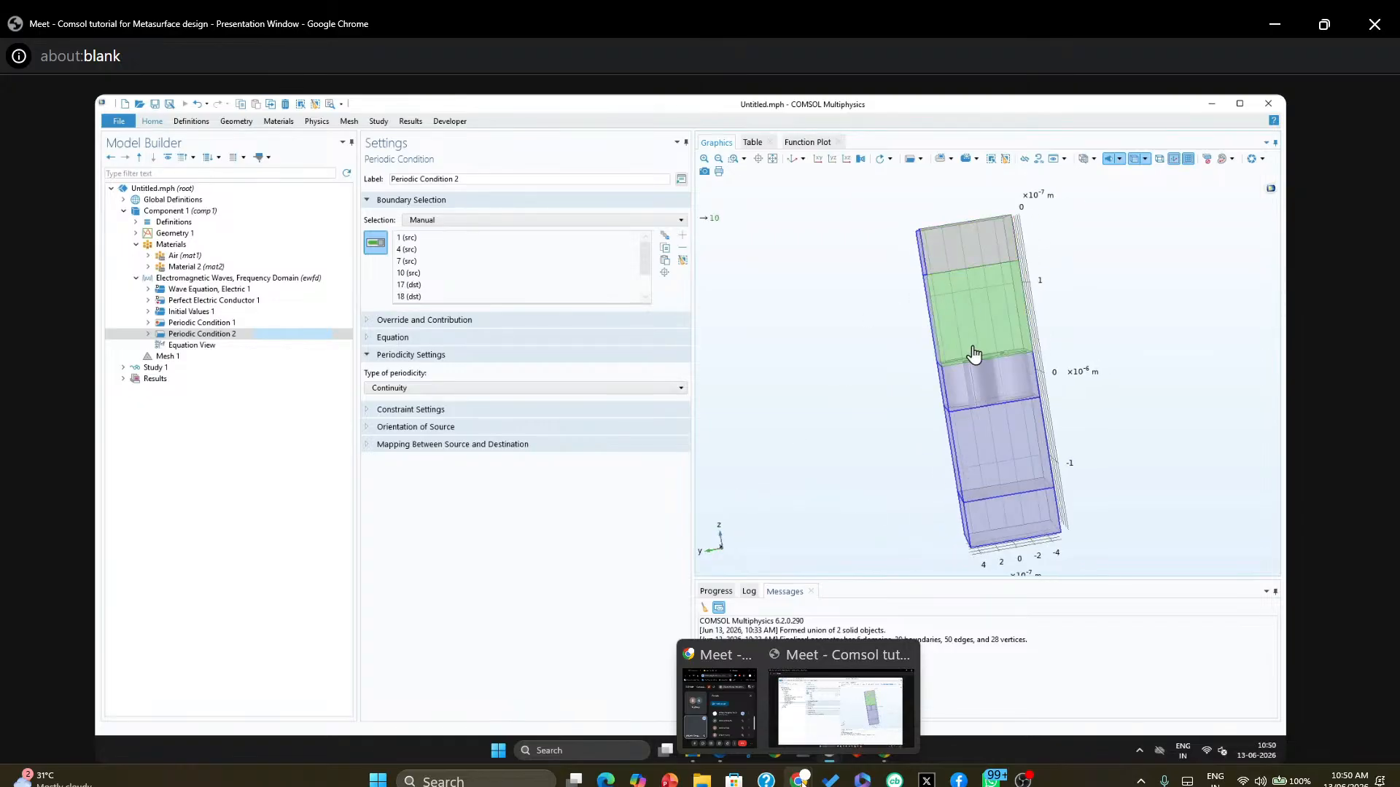
pyautogui.click(975, 321)
pyautogui.click(986, 381)
pyautogui.click(993, 449)
pyautogui.click(1012, 516)
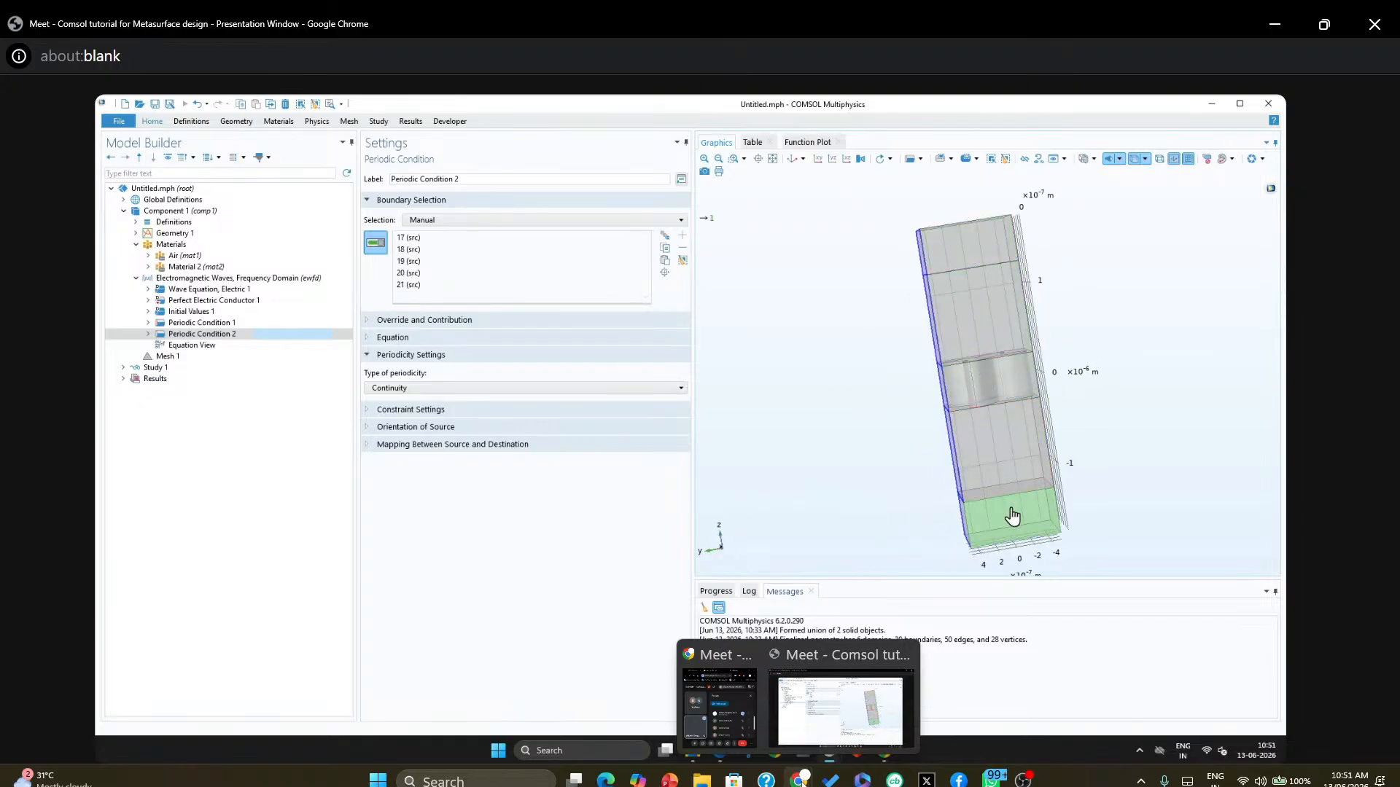
# Add boundaries 2, 5, 8, 11 and 14, opposite boundaries 17 to 21, to Periodic Condition 2
pyautogui.moveTo(895, 475); pyautogui.dragTo(771, 500)
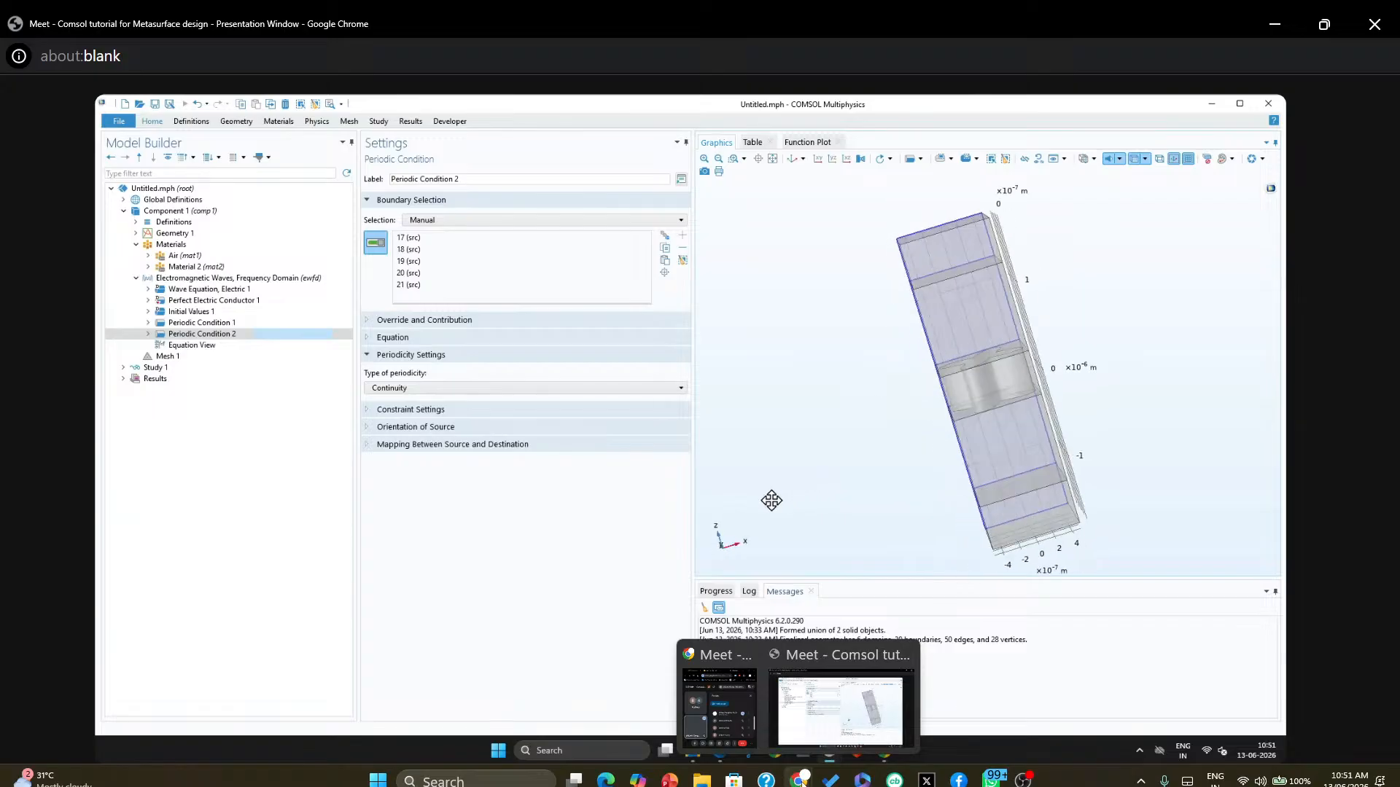
pyautogui.click(953, 255)
pyautogui.click(972, 325)
pyautogui.click(983, 394)
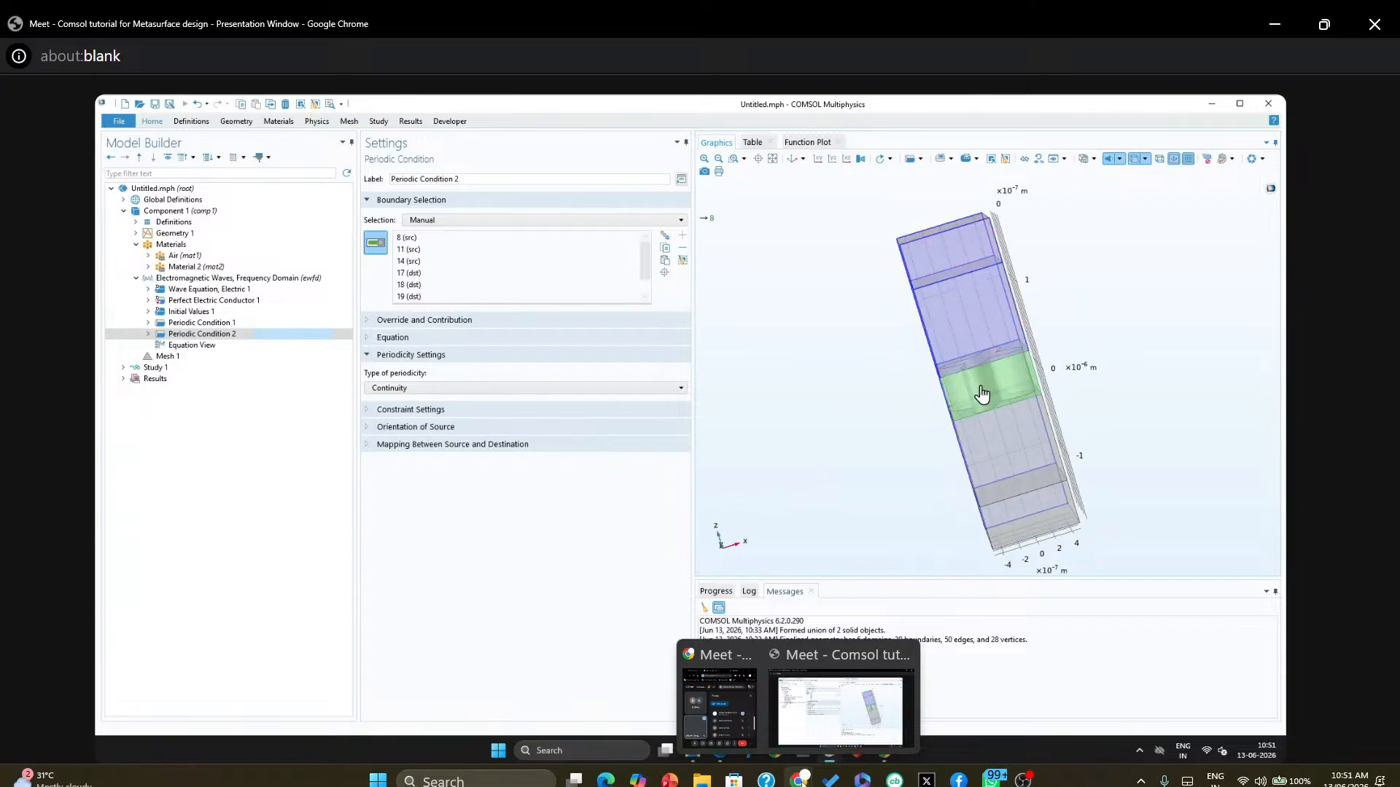
pyautogui.click(1000, 467)
pyautogui.click(1028, 503)
# Turn off transparency and inspect the side faces assigned to Periodic Condition 2 and Periodic Condition 1
pyautogui.moveTo(751, 423); pyautogui.dragTo(790, 362)
pyautogui.click(797, 160)
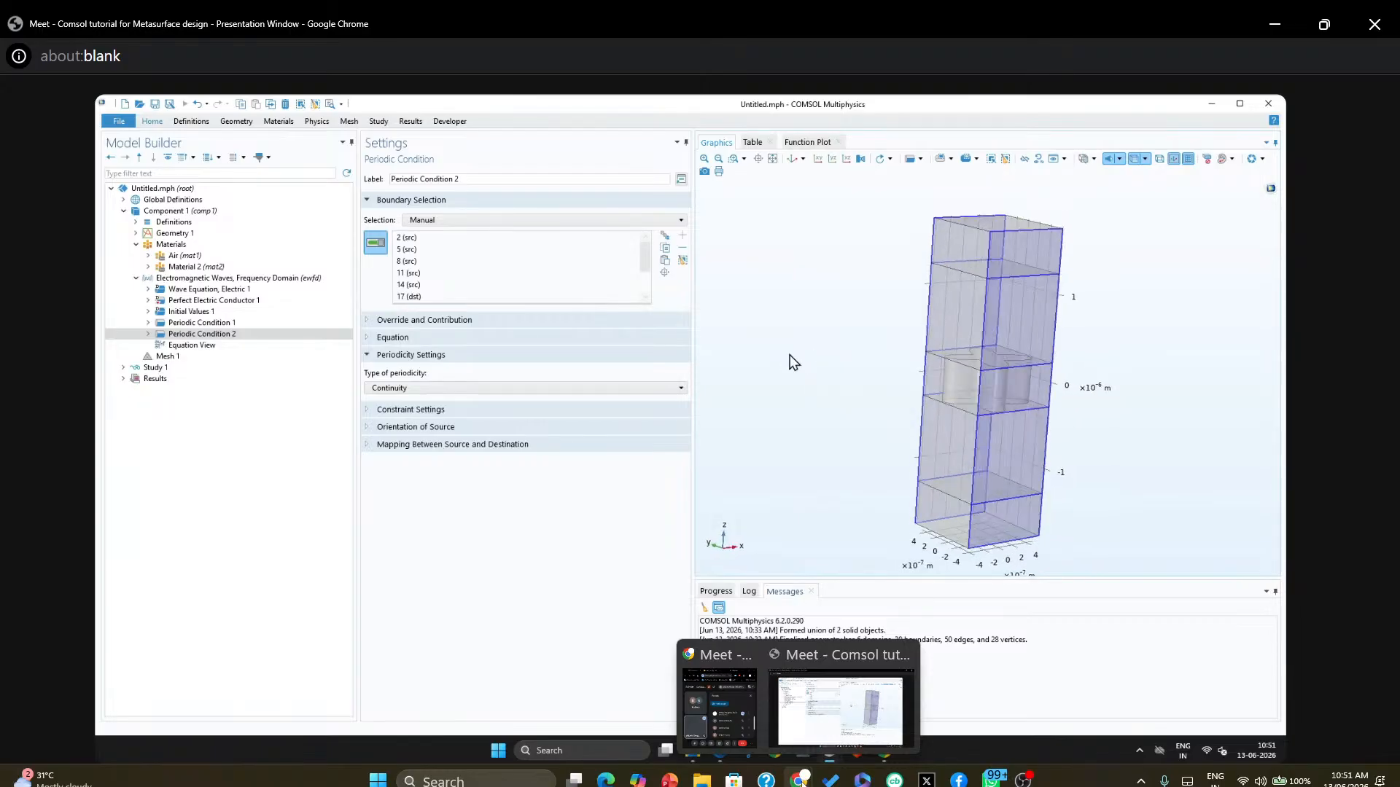
pyautogui.click(794, 161)
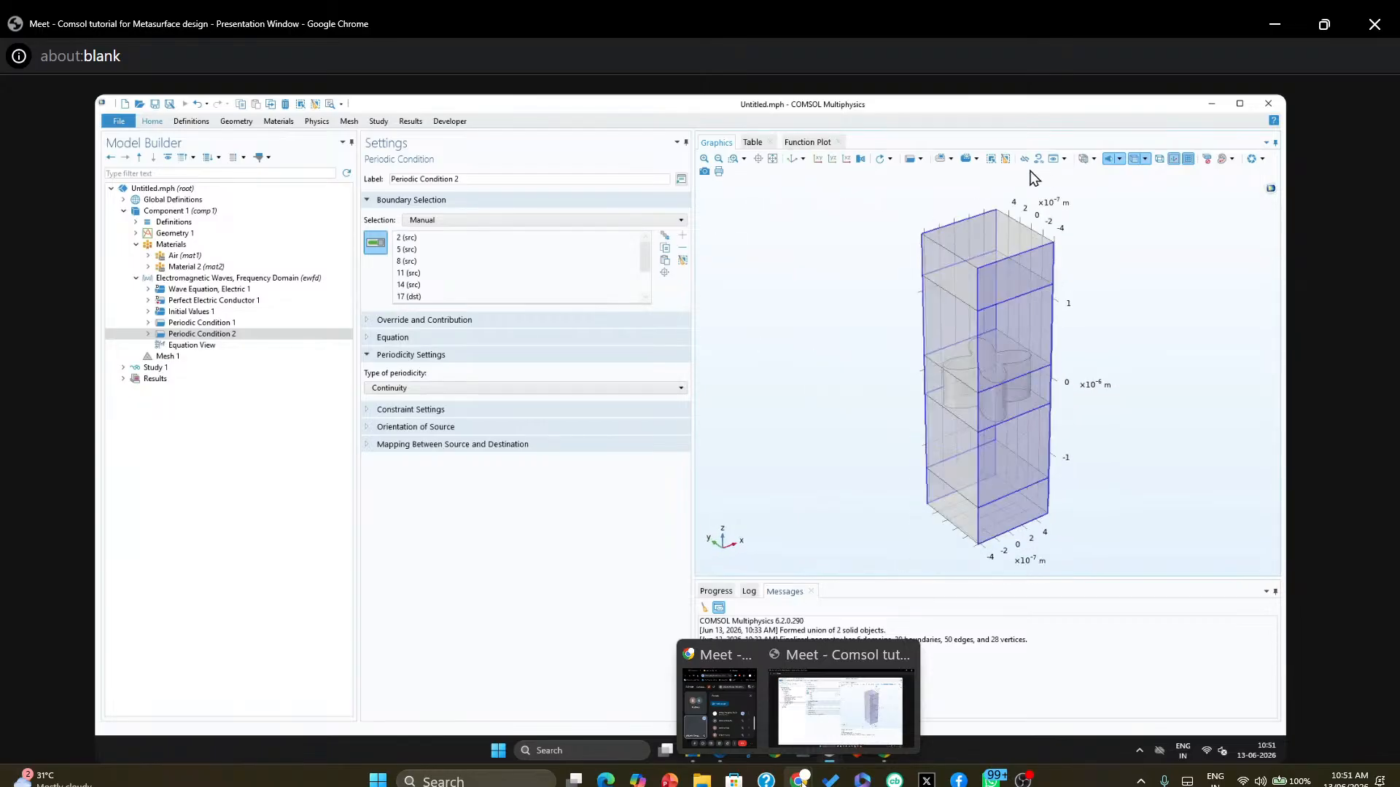
pyautogui.click(1135, 158)
pyautogui.moveTo(816, 265); pyautogui.dragTo(799, 294)
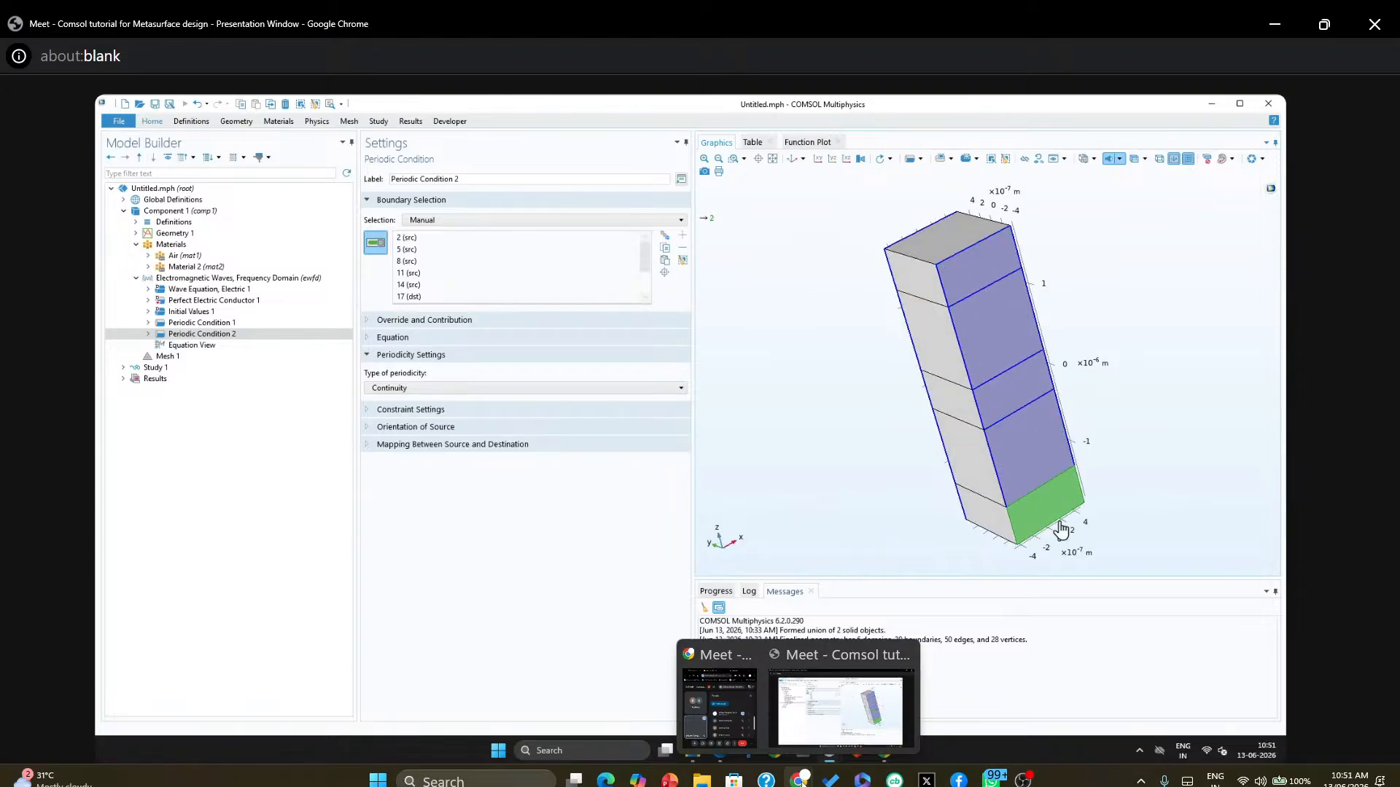
pyautogui.moveTo(1062, 531); pyautogui.dragTo(1025, 343)
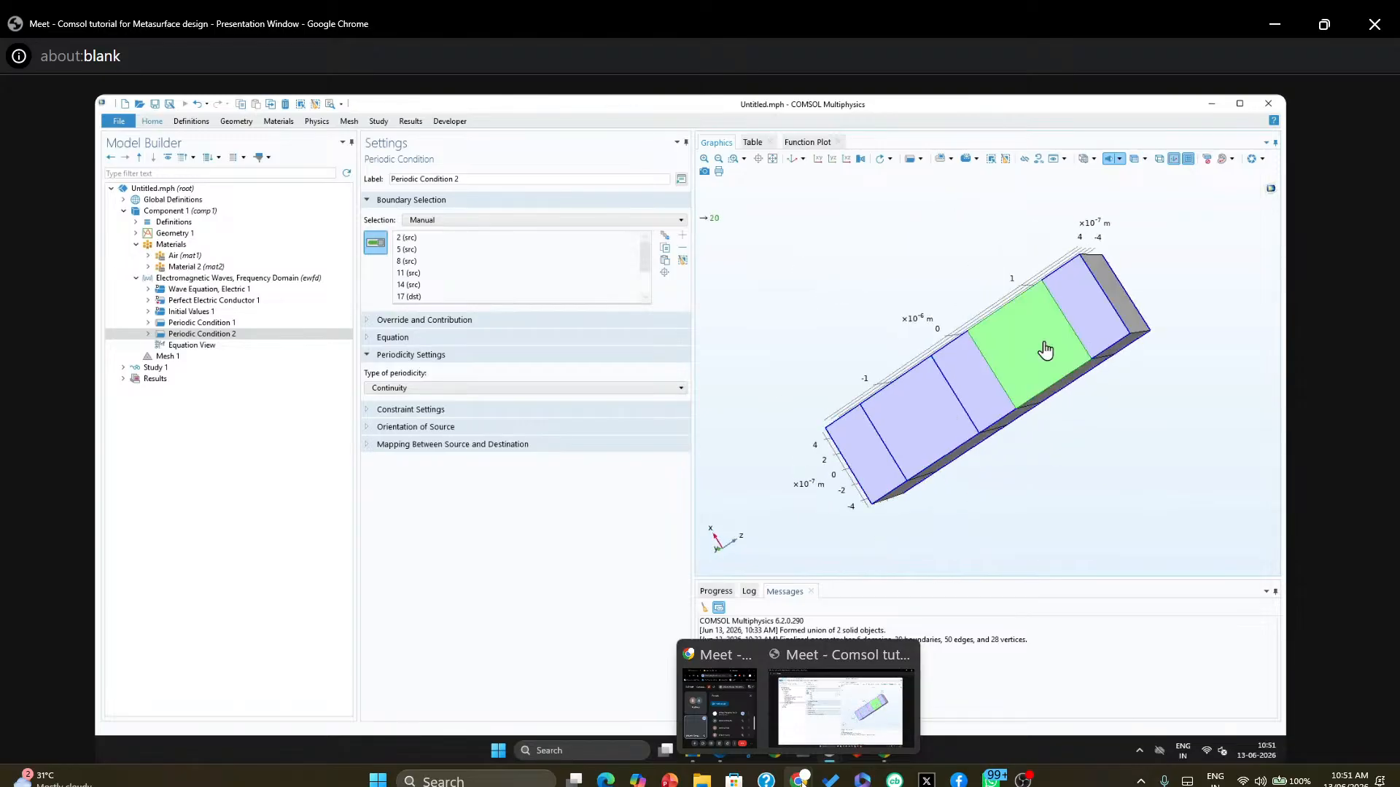
pyautogui.moveTo(817, 334); pyautogui.dragTo(743, 285)
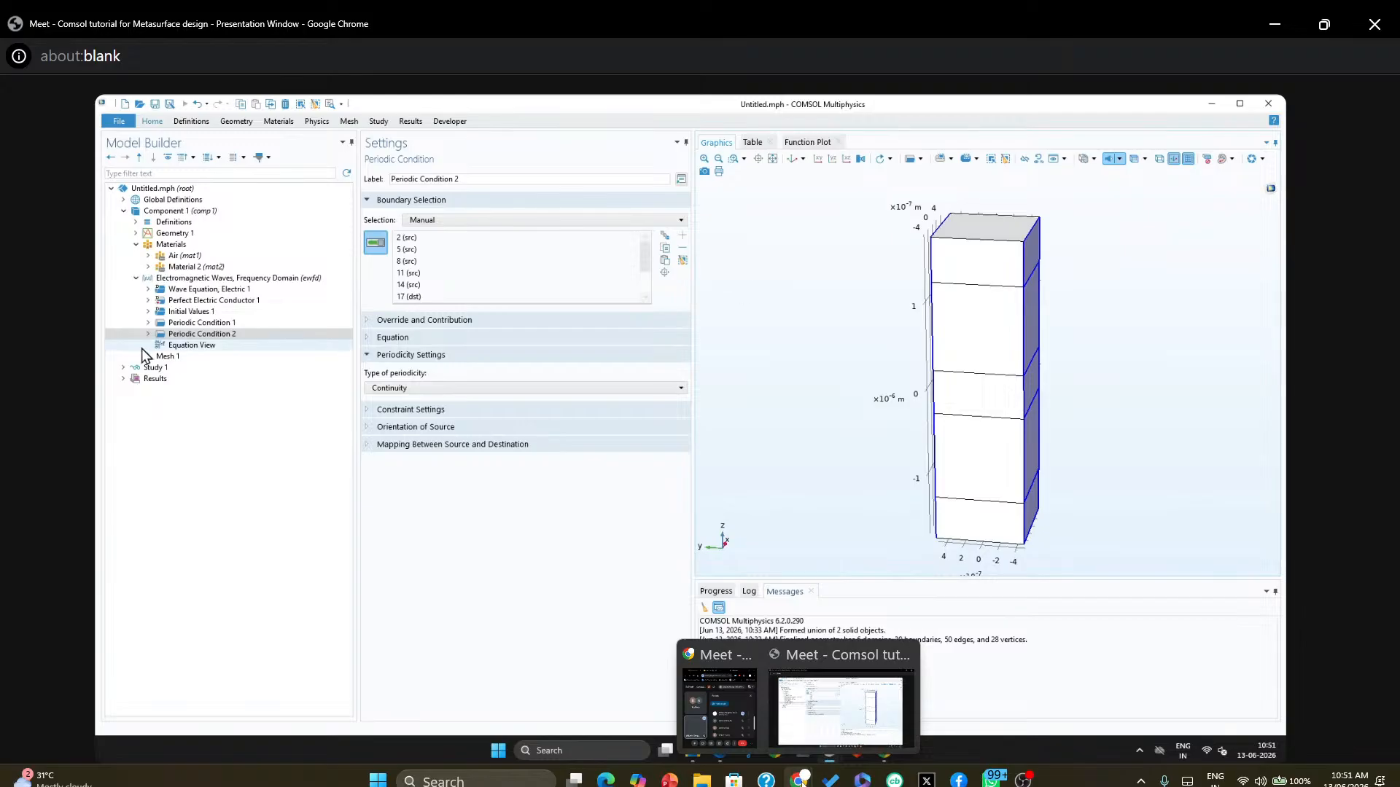
pyautogui.click(194, 324)
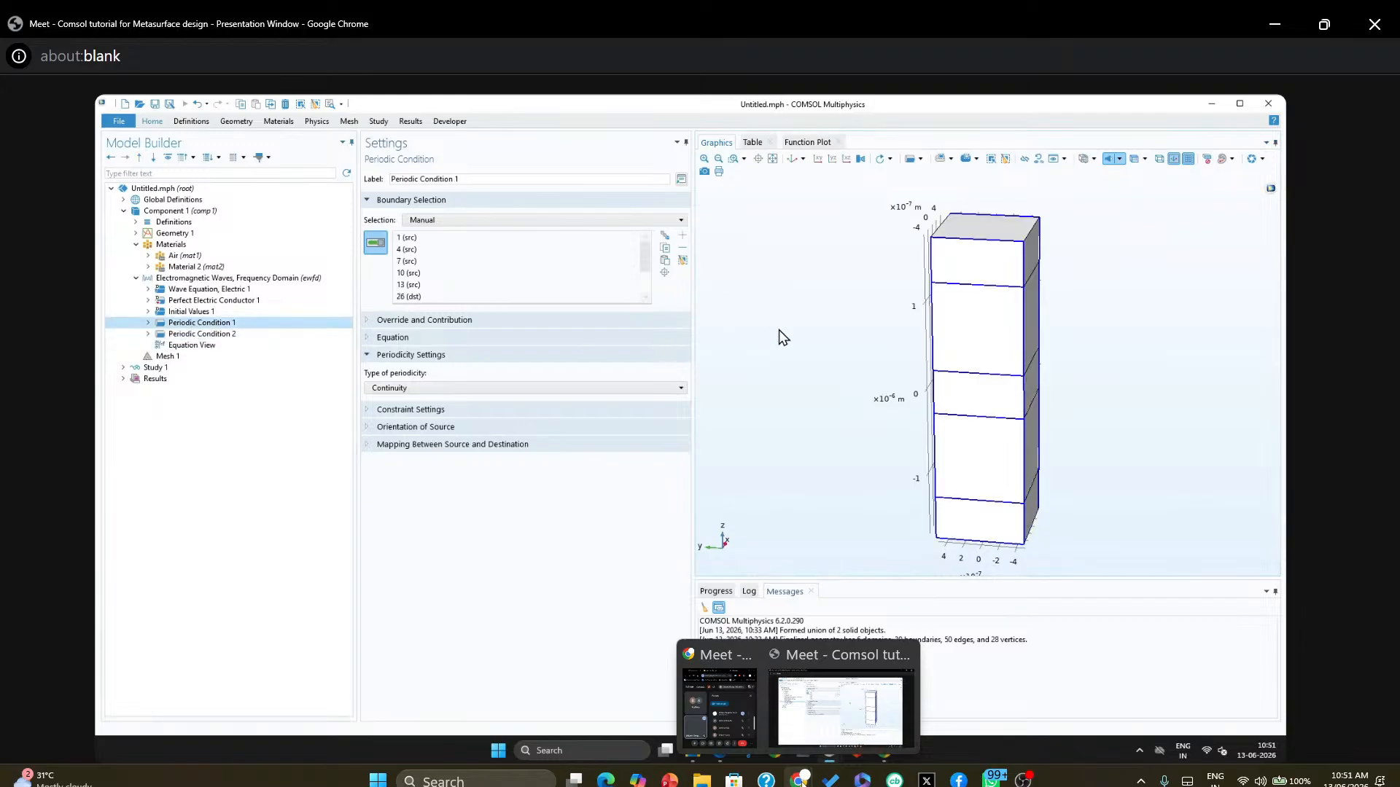
# Rename Periodic Condition 1 as x_periodic after checking which side faces each periodic condition covers
pyautogui.moveTo(778, 330); pyautogui.dragTo(741, 325)
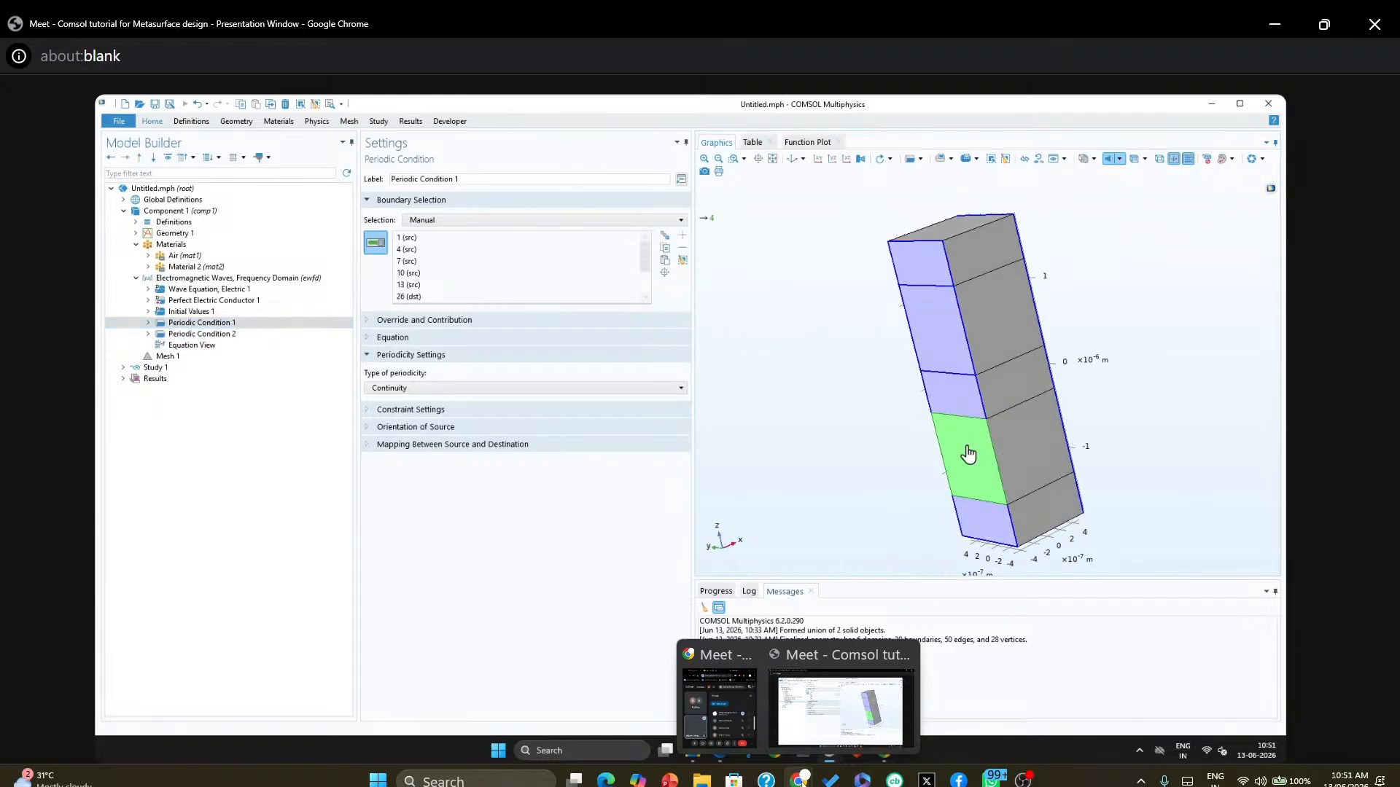
pyautogui.click(203, 334)
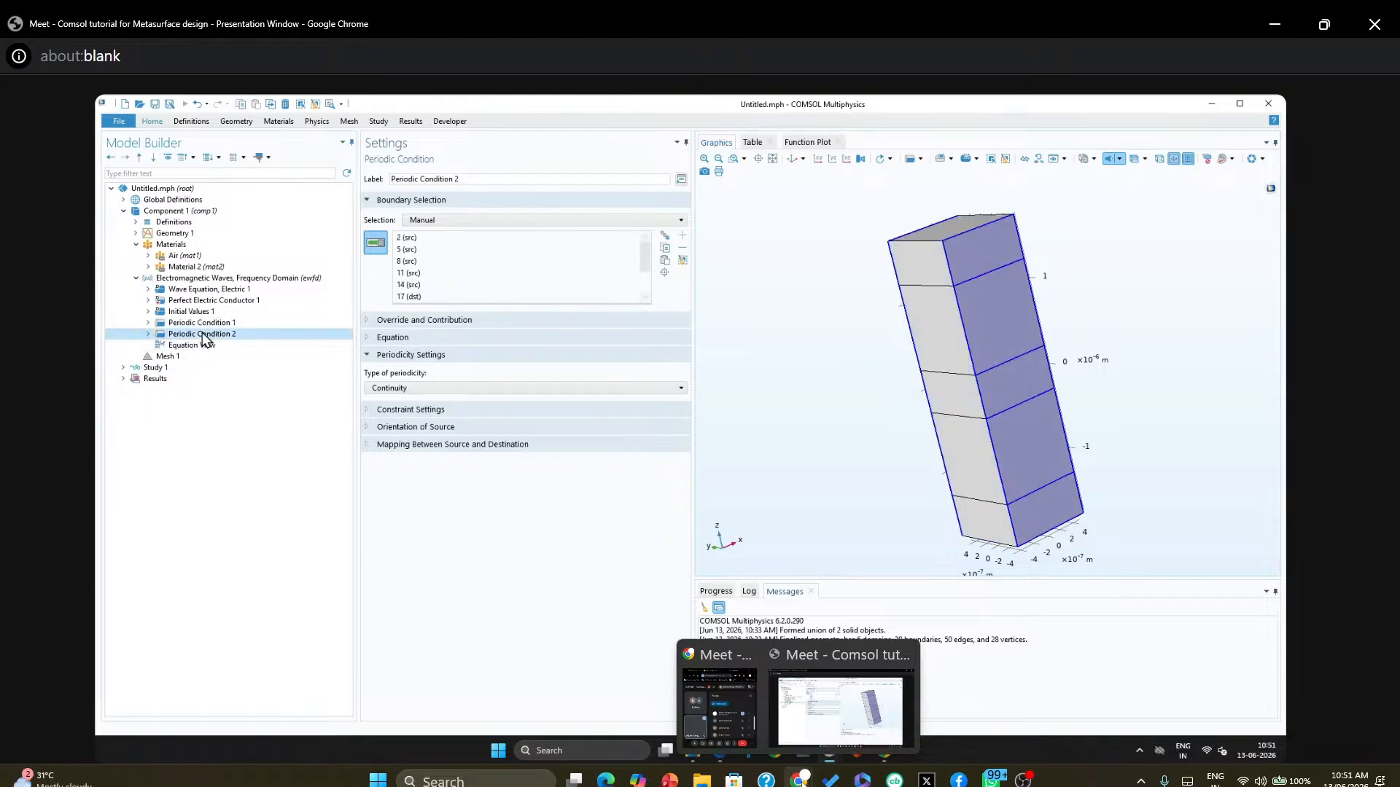
pyautogui.click(194, 324)
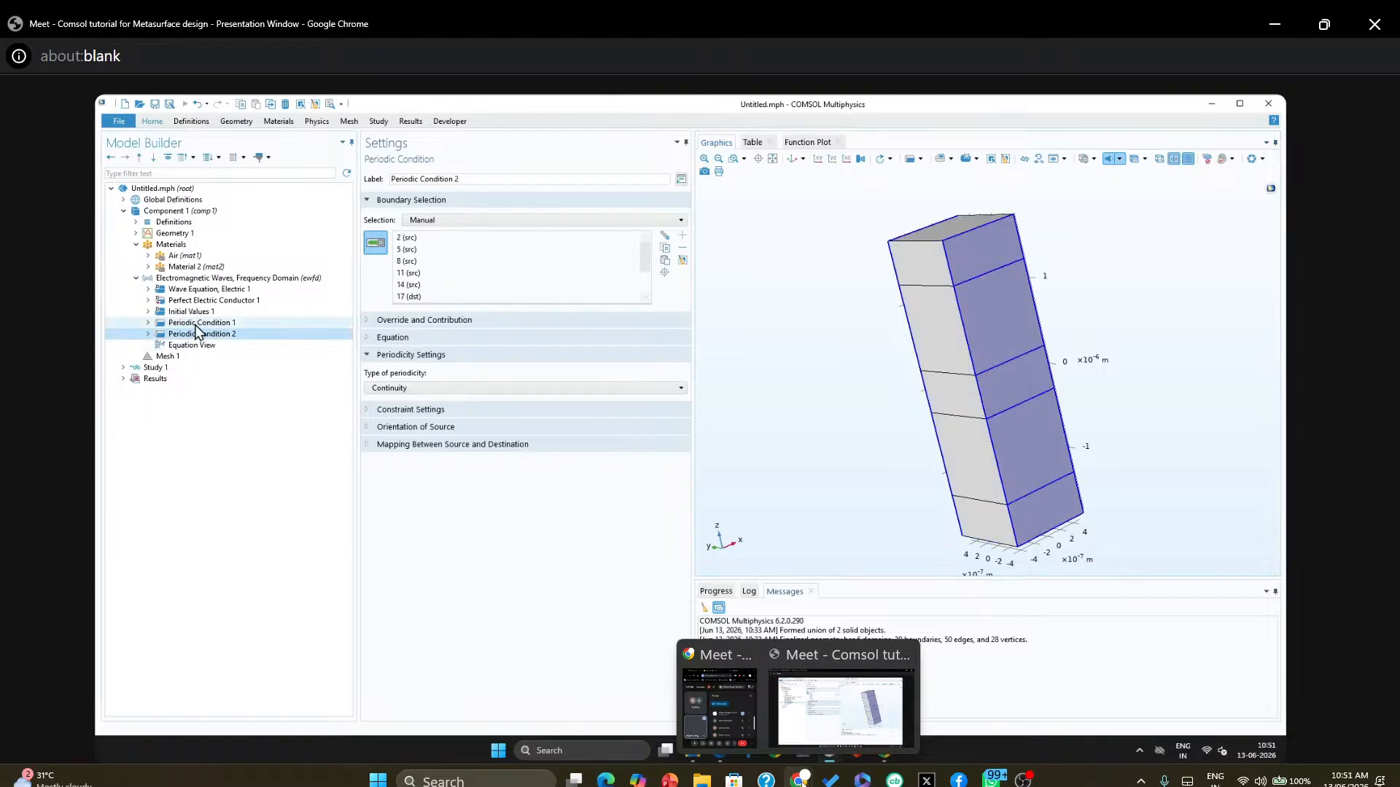
pyautogui.tripleClick(467, 179)
pyautogui.write('x')
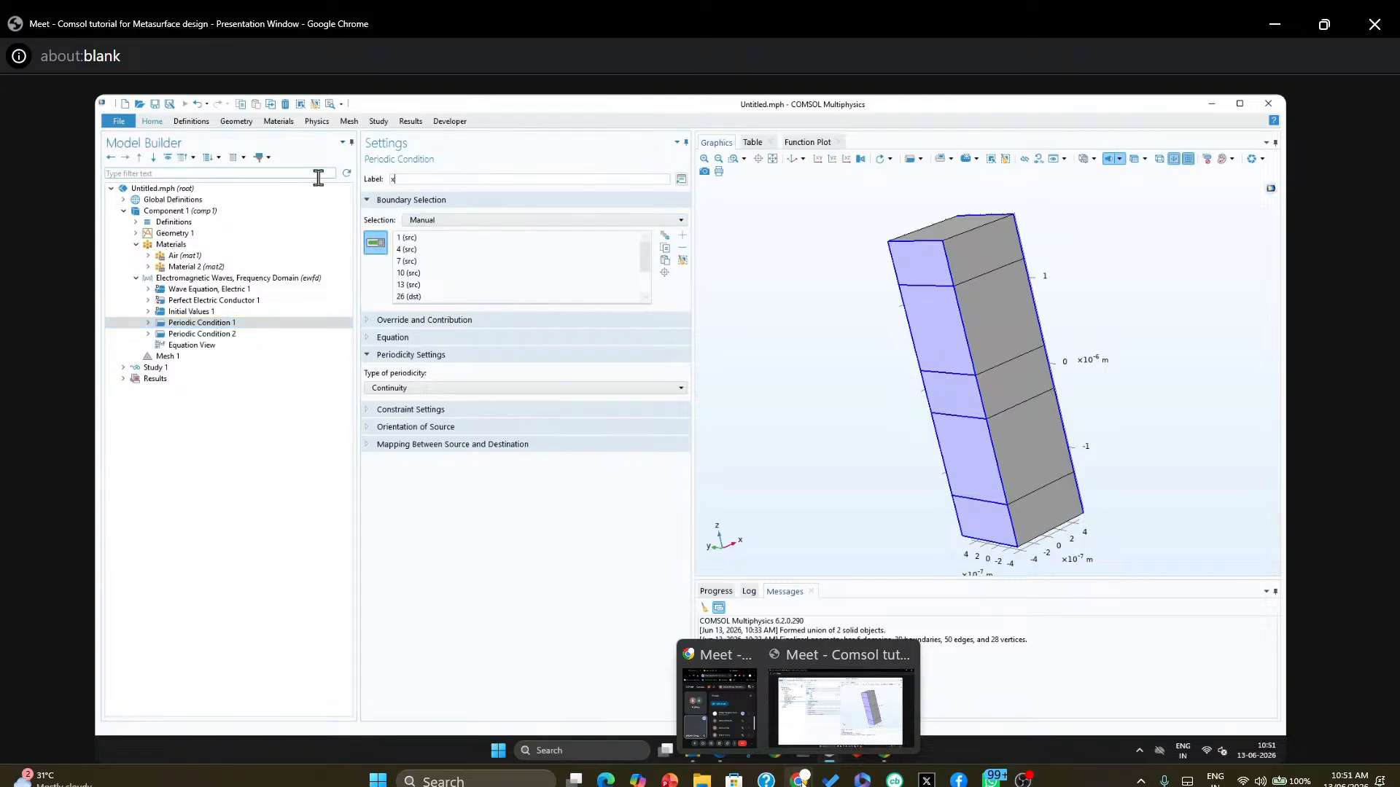
pyautogui.write('_periodic')
# Rename Periodic Condition 2 as y-periodic
pyautogui.click(198, 334)
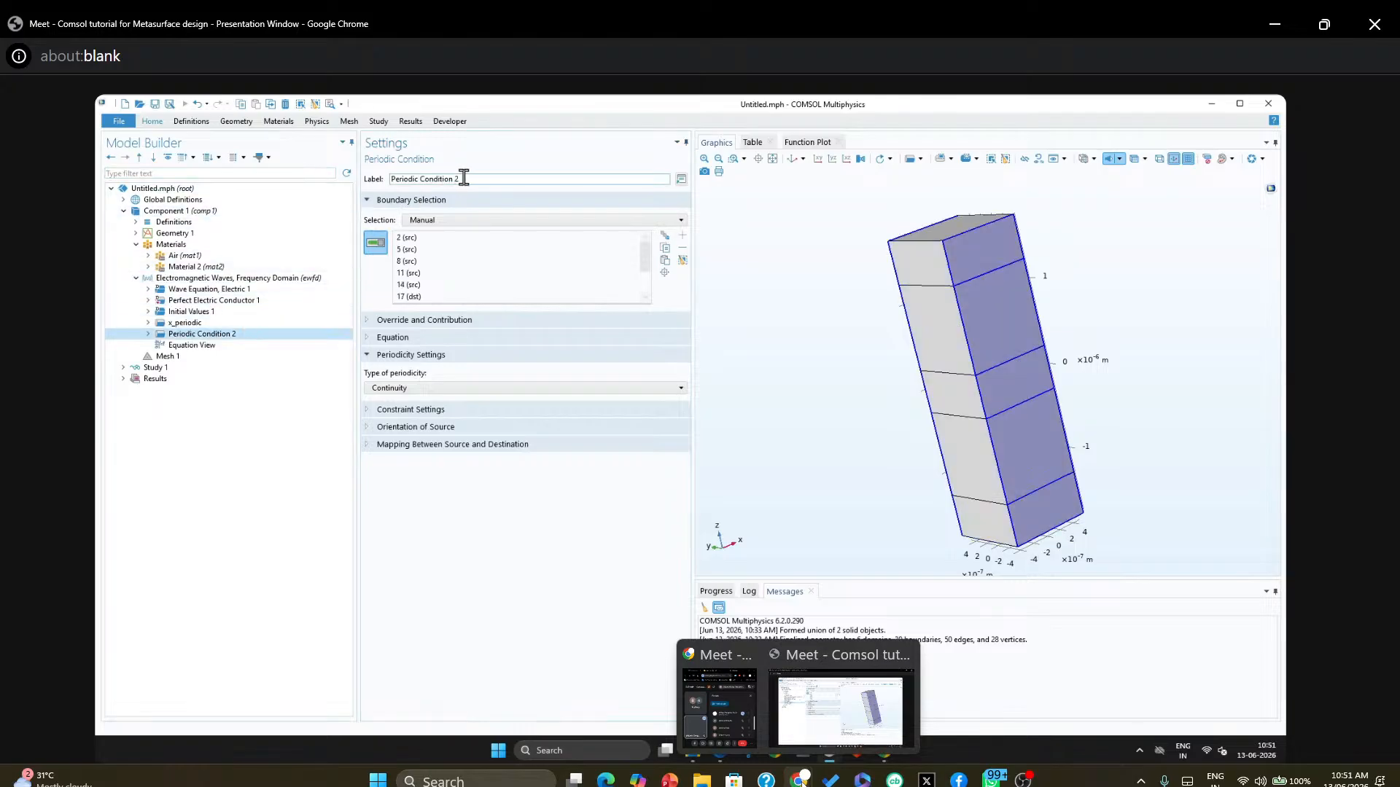
pyautogui.moveTo(462, 178); pyautogui.dragTo(373, 186)
pyautogui.write('-')
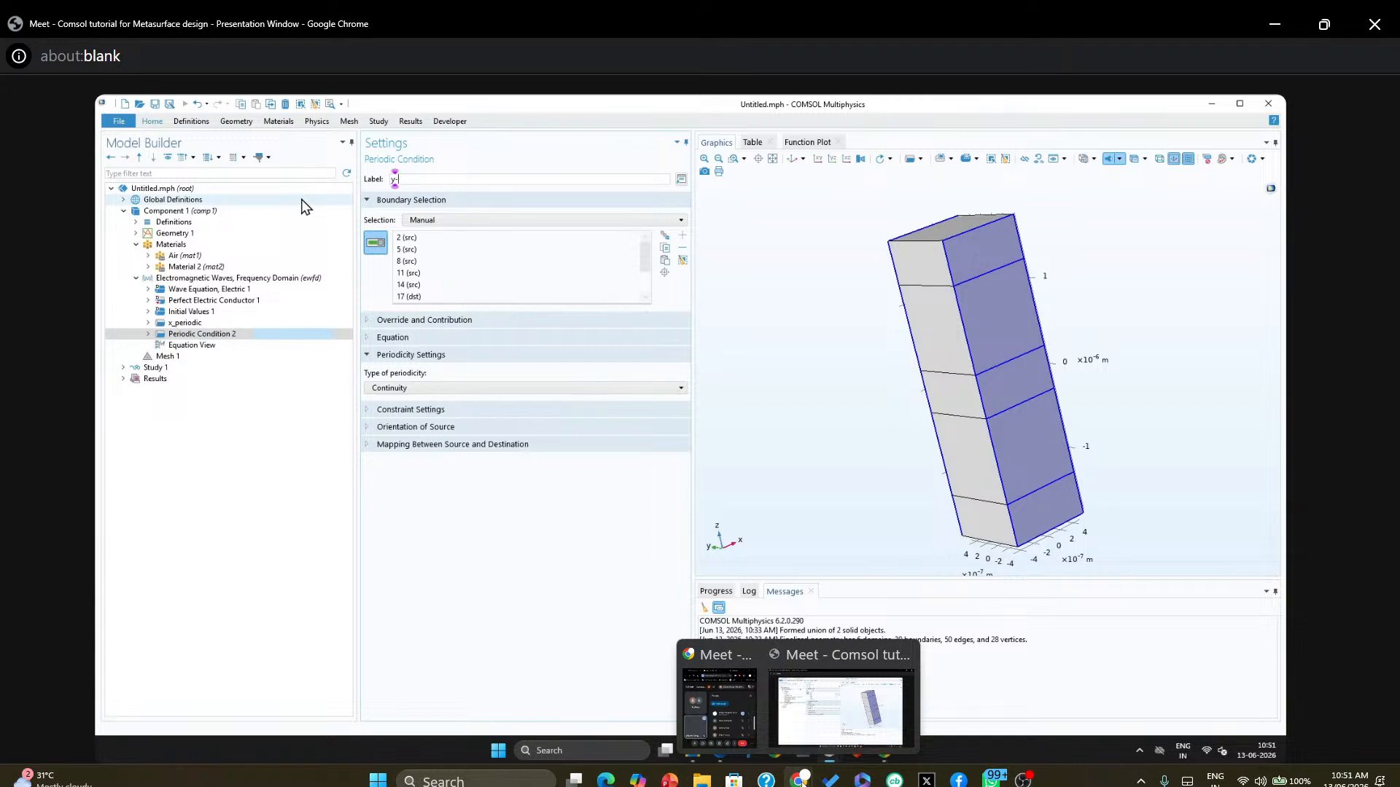
pyautogui.write('periodic')
pyautogui.click(146, 526)
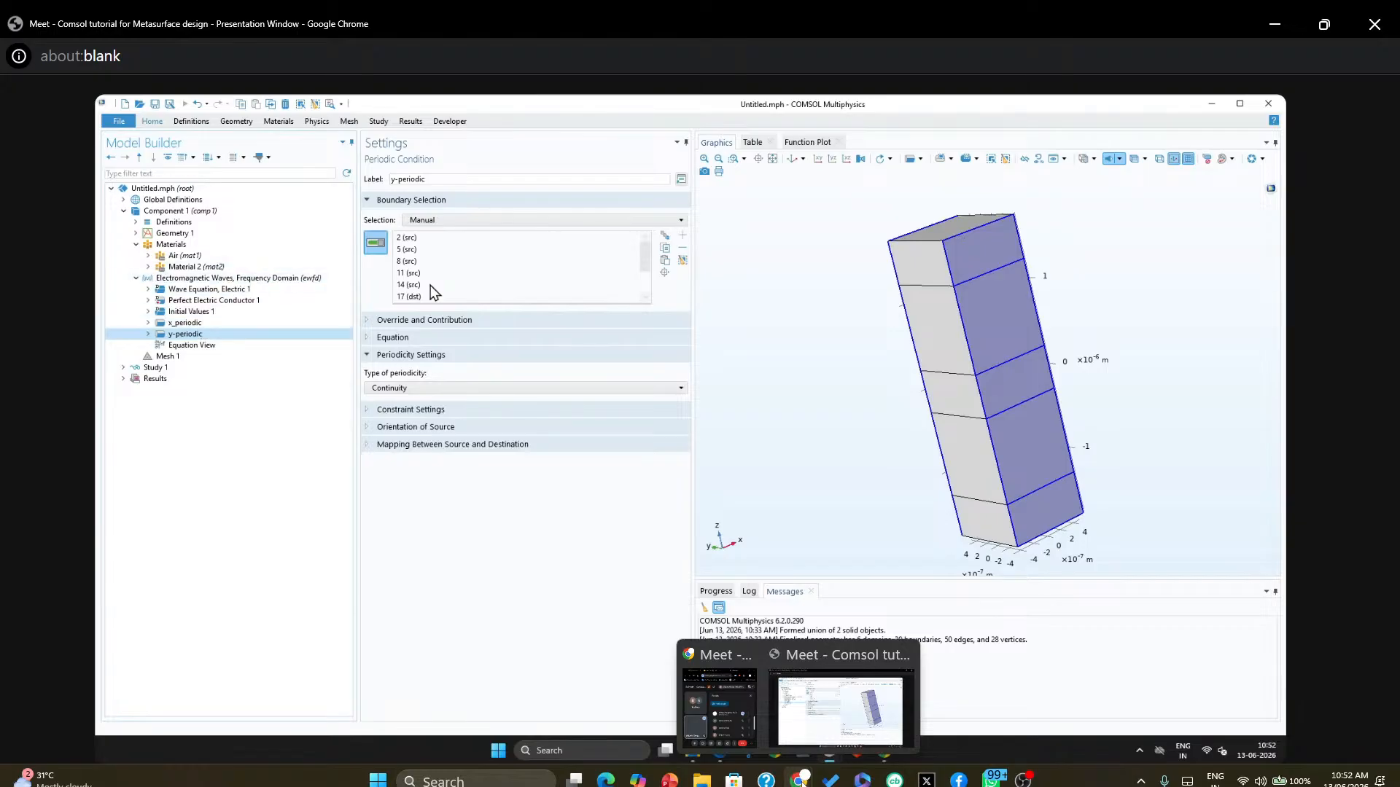
pyautogui.moveTo(785, 294); pyautogui.dragTo(827, 289)
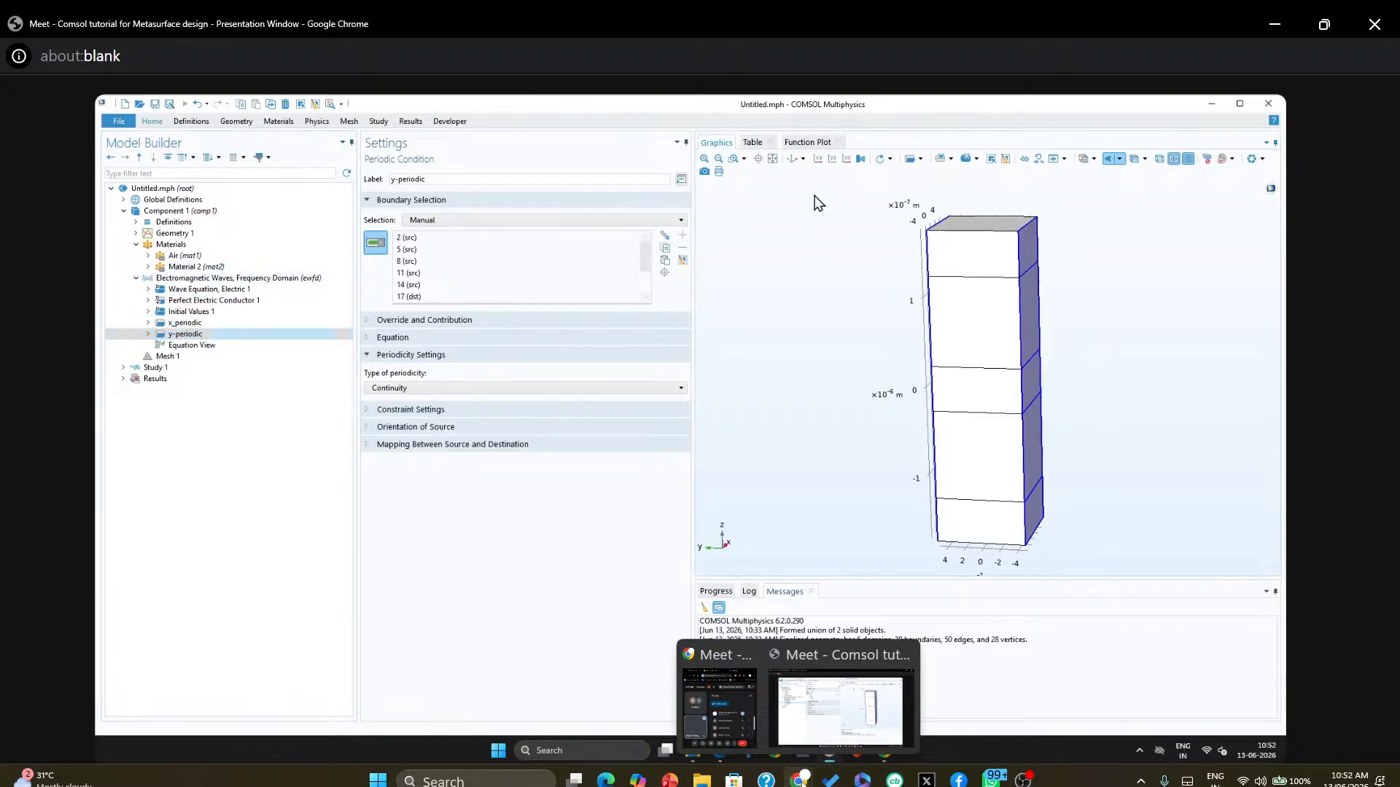
pyautogui.click(792, 161)
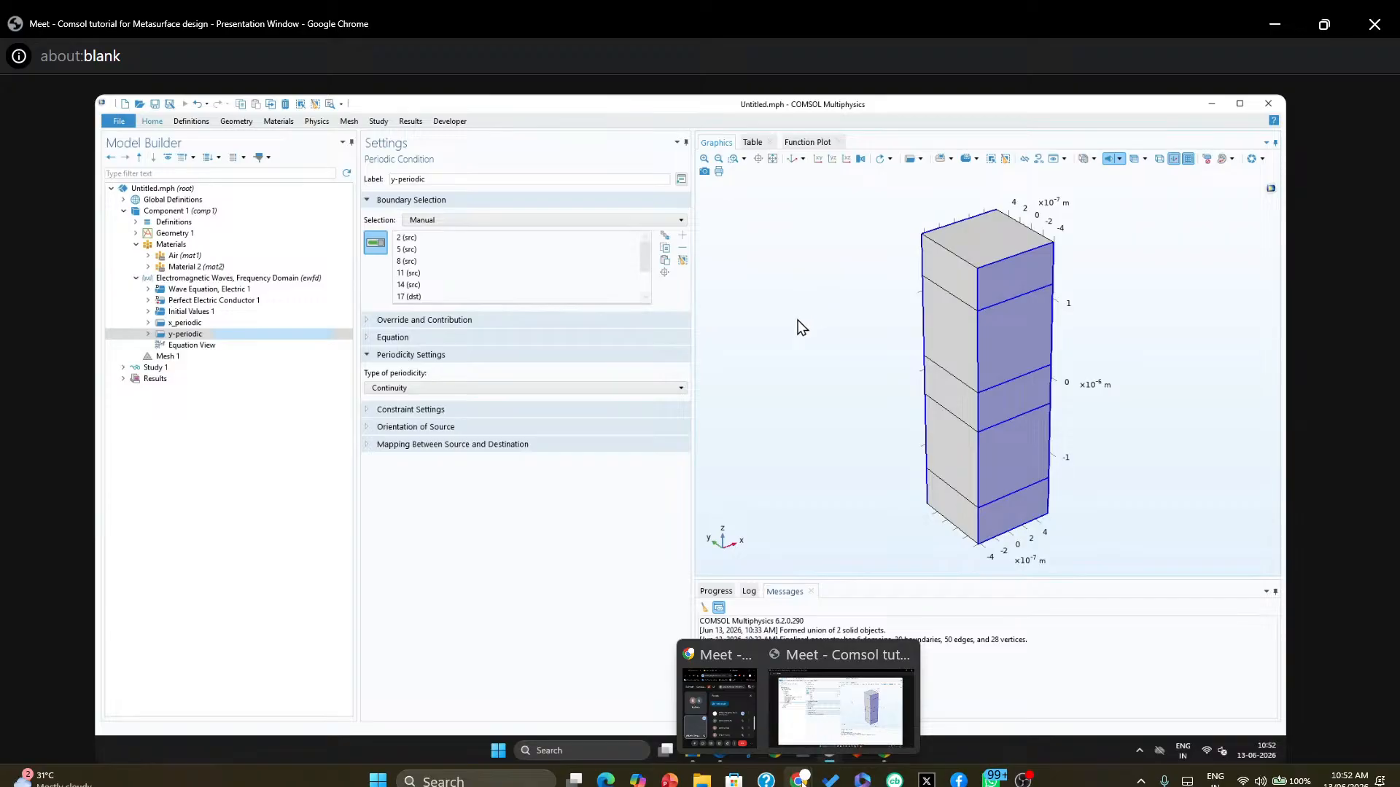
pyautogui.click(256, 278)
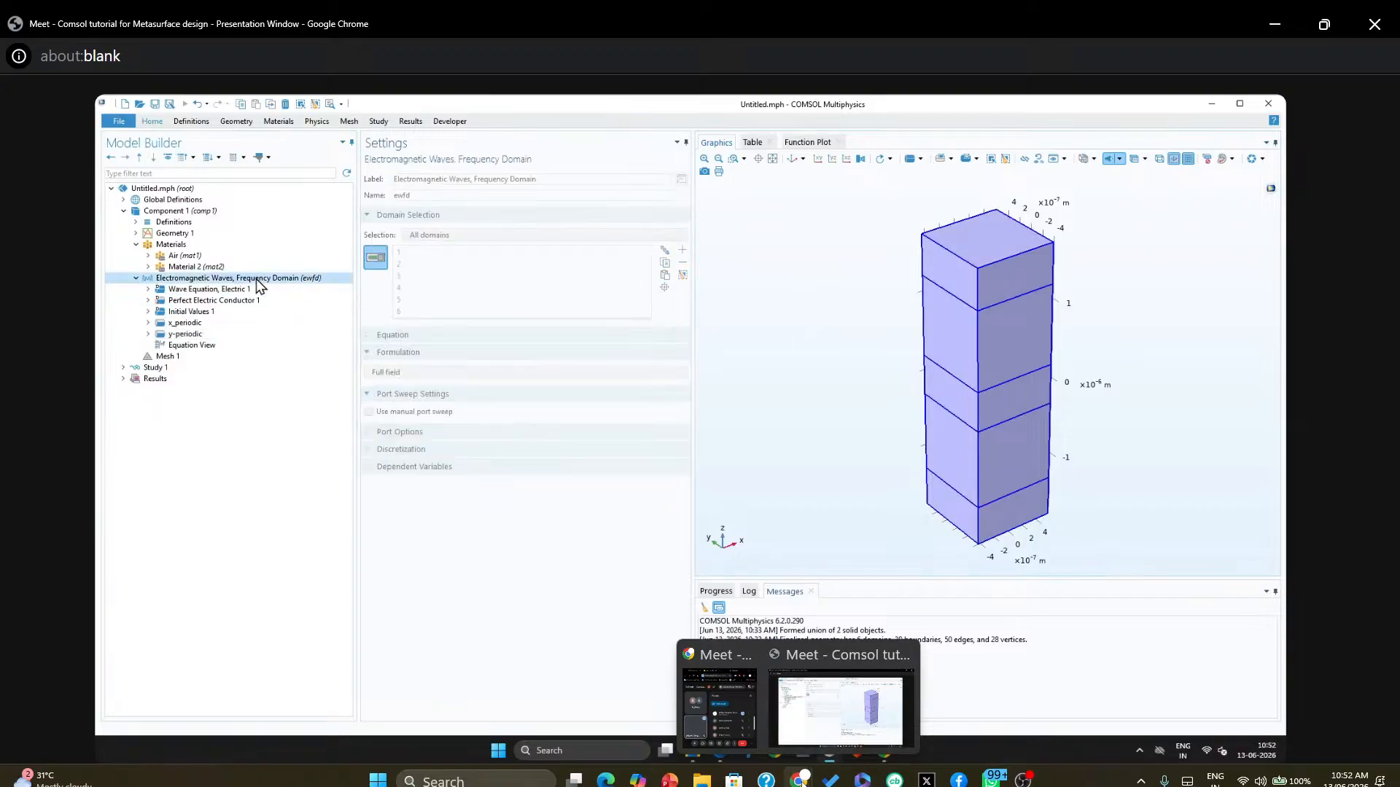
pyautogui.rightClick(256, 279)
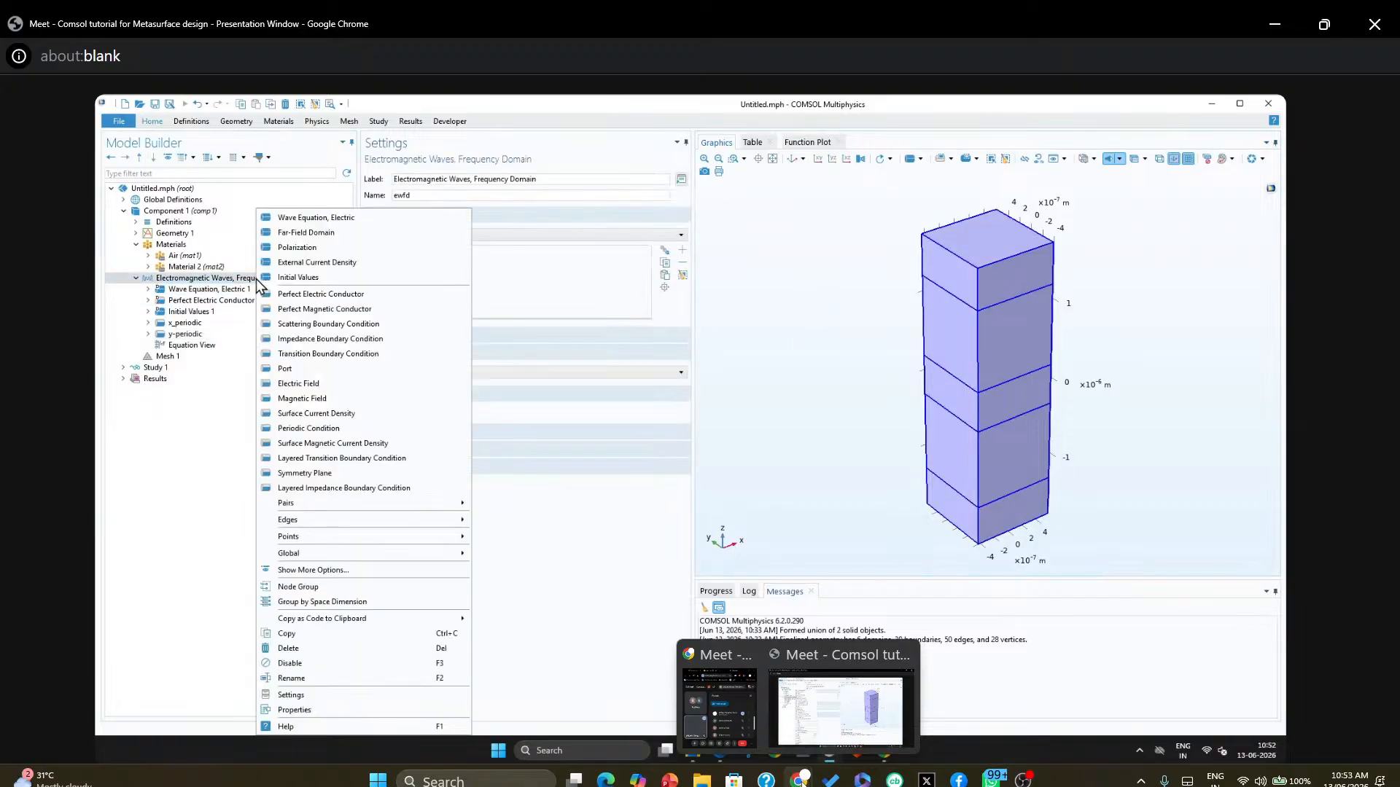
pyautogui.click(305, 368)
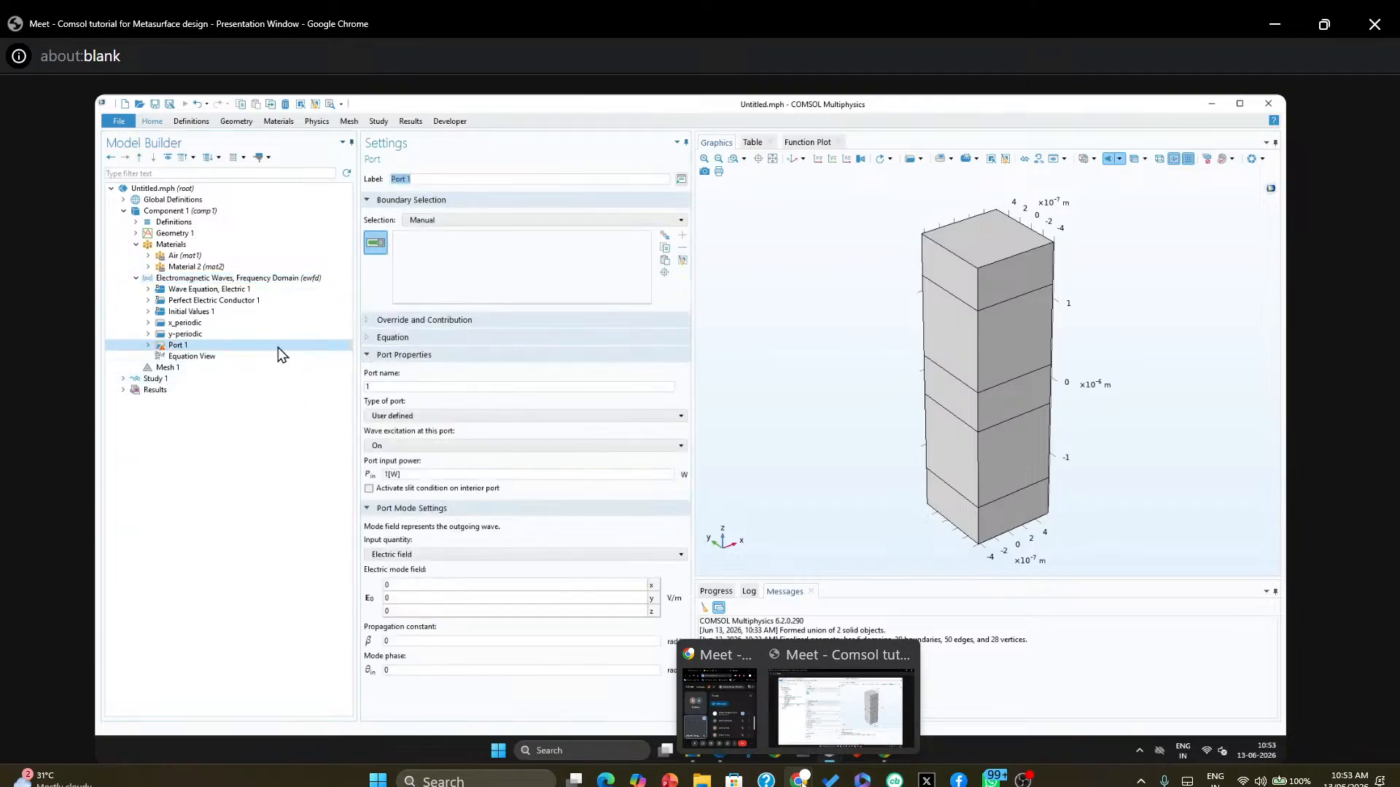
pyautogui.rightClick(188, 347)
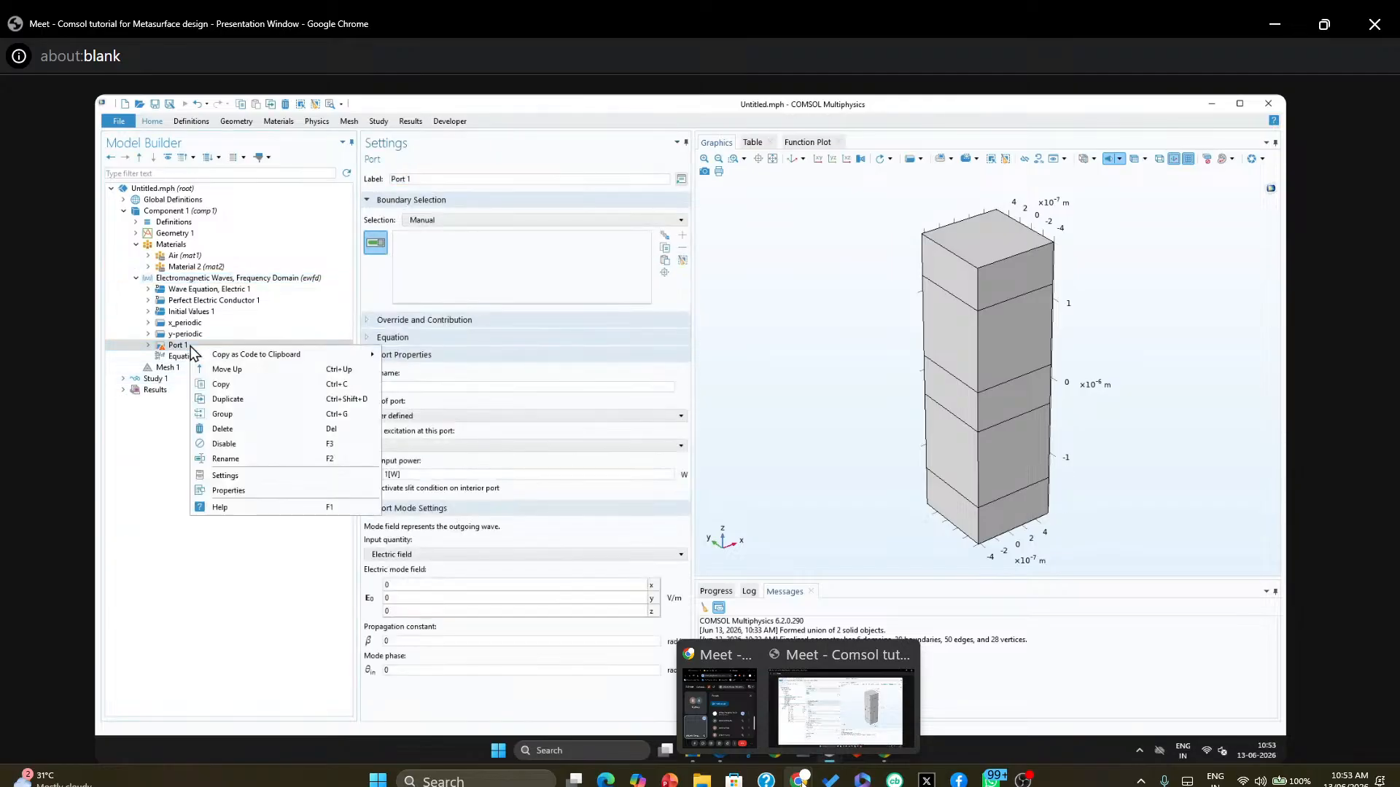
pyautogui.click(248, 433)
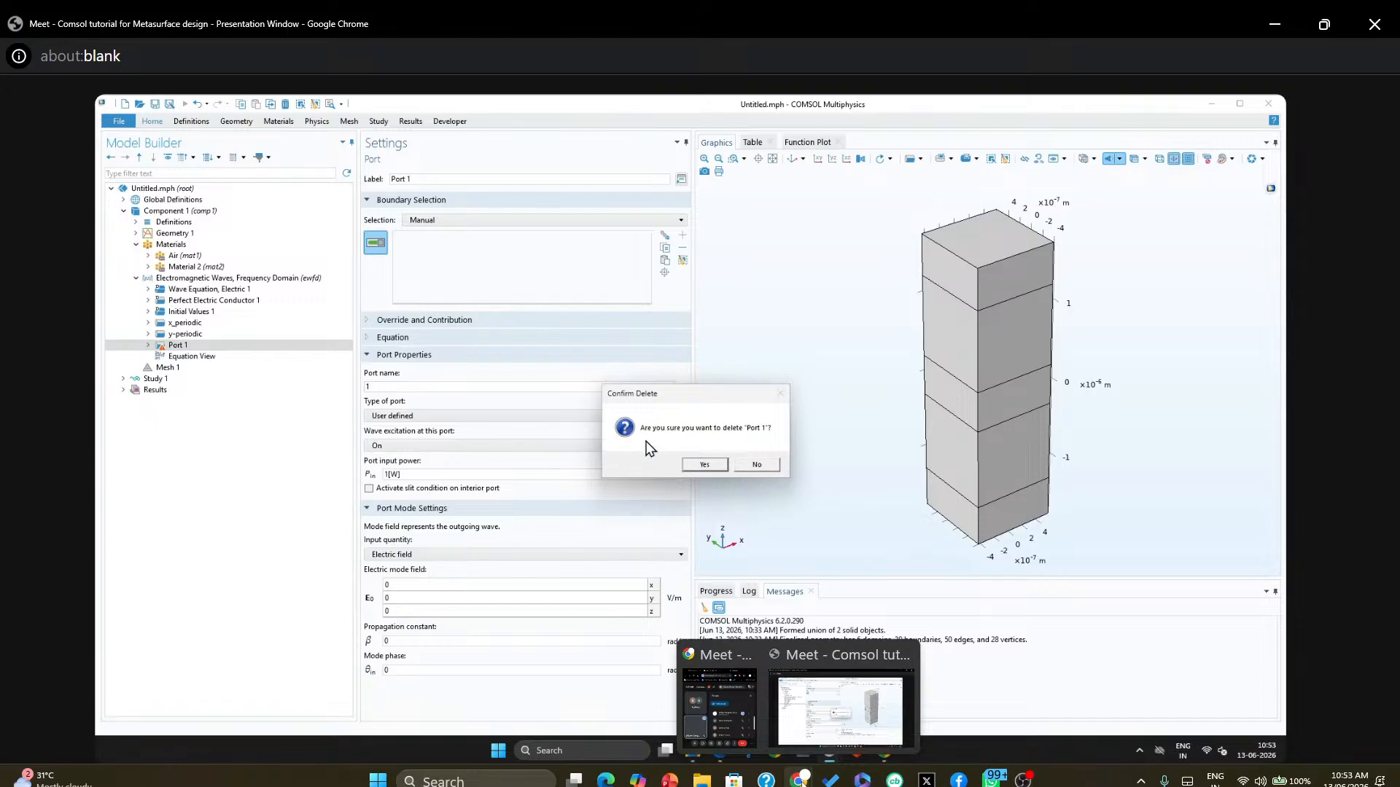
pyautogui.click(704, 464)
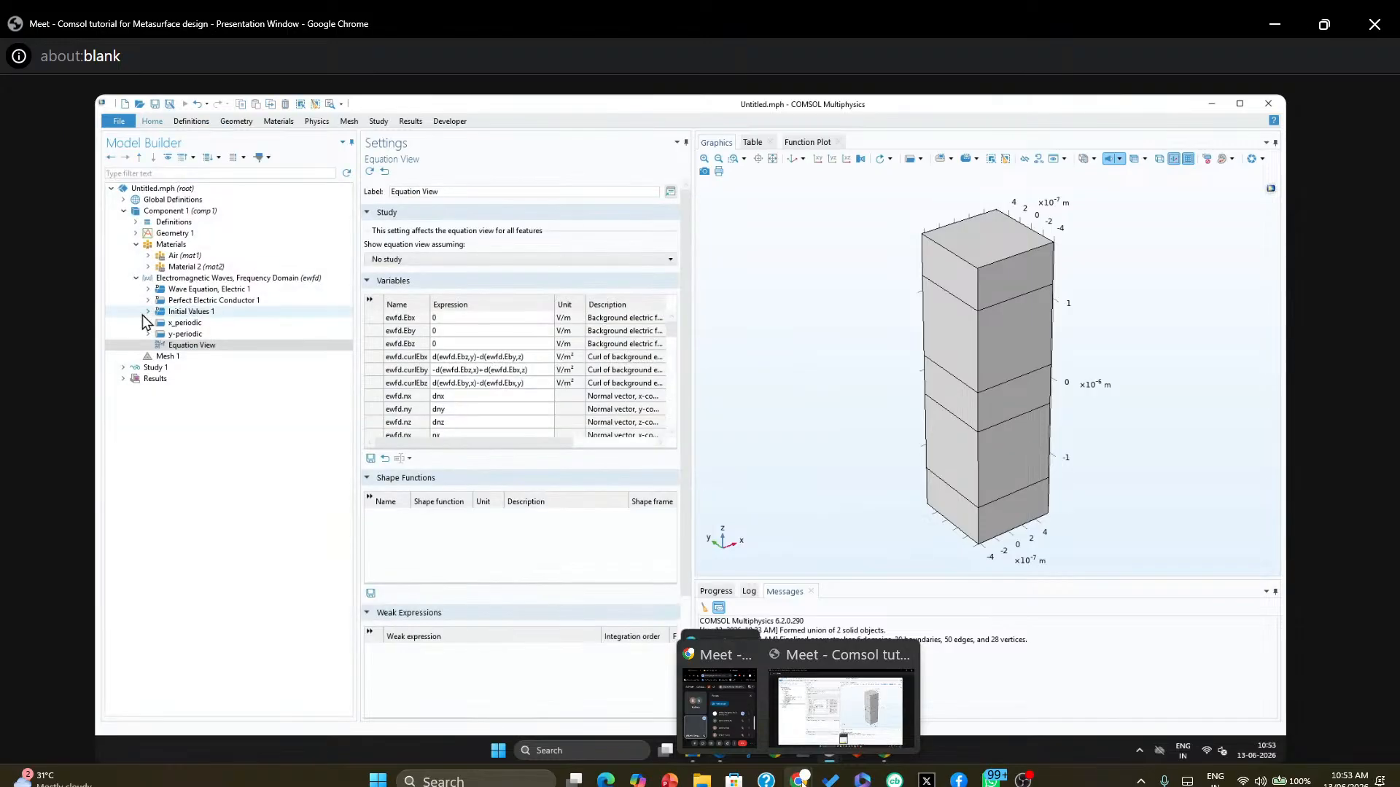
# Build the physics-controlled mesh of the unit cell with Normal element size and inspect it from several sides
pyautogui.click(196, 357)
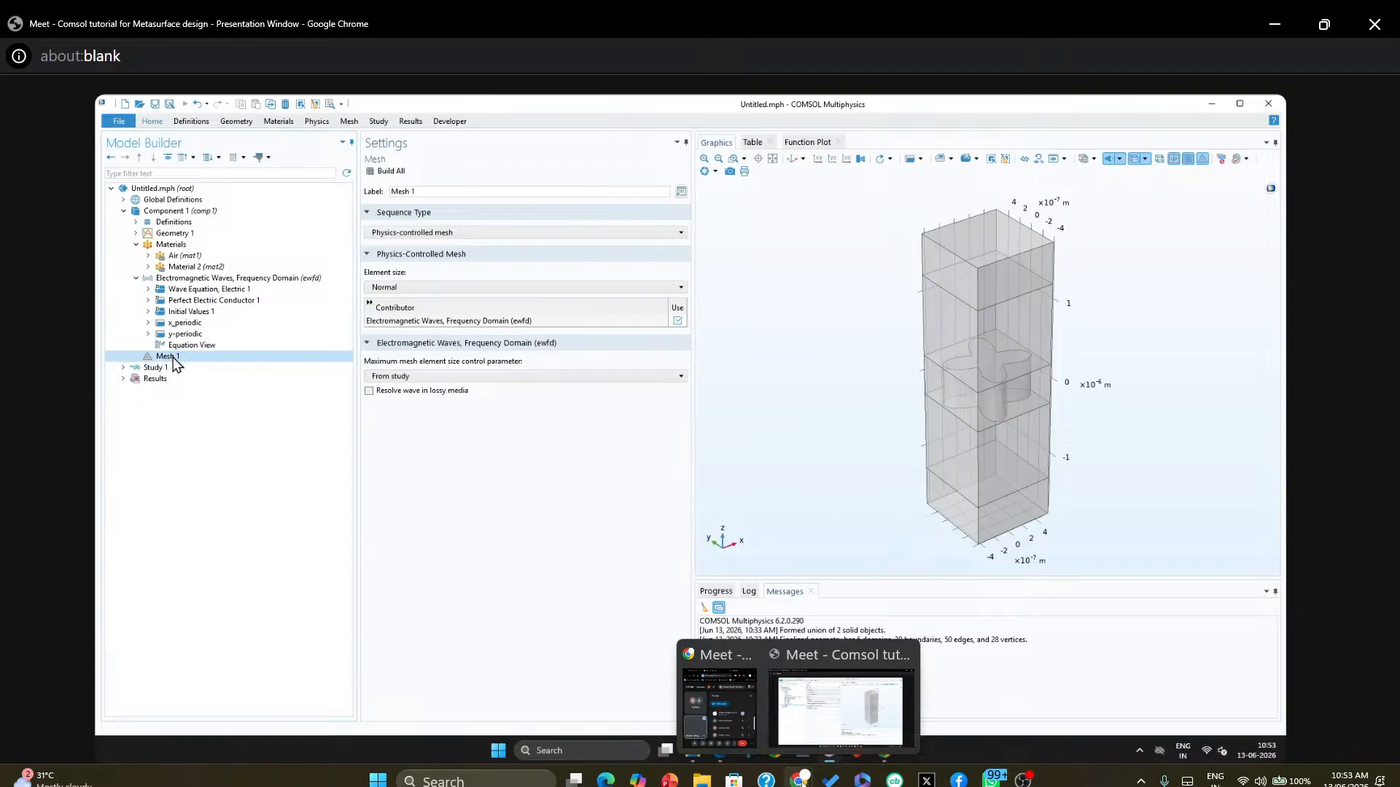
pyautogui.click(123, 368)
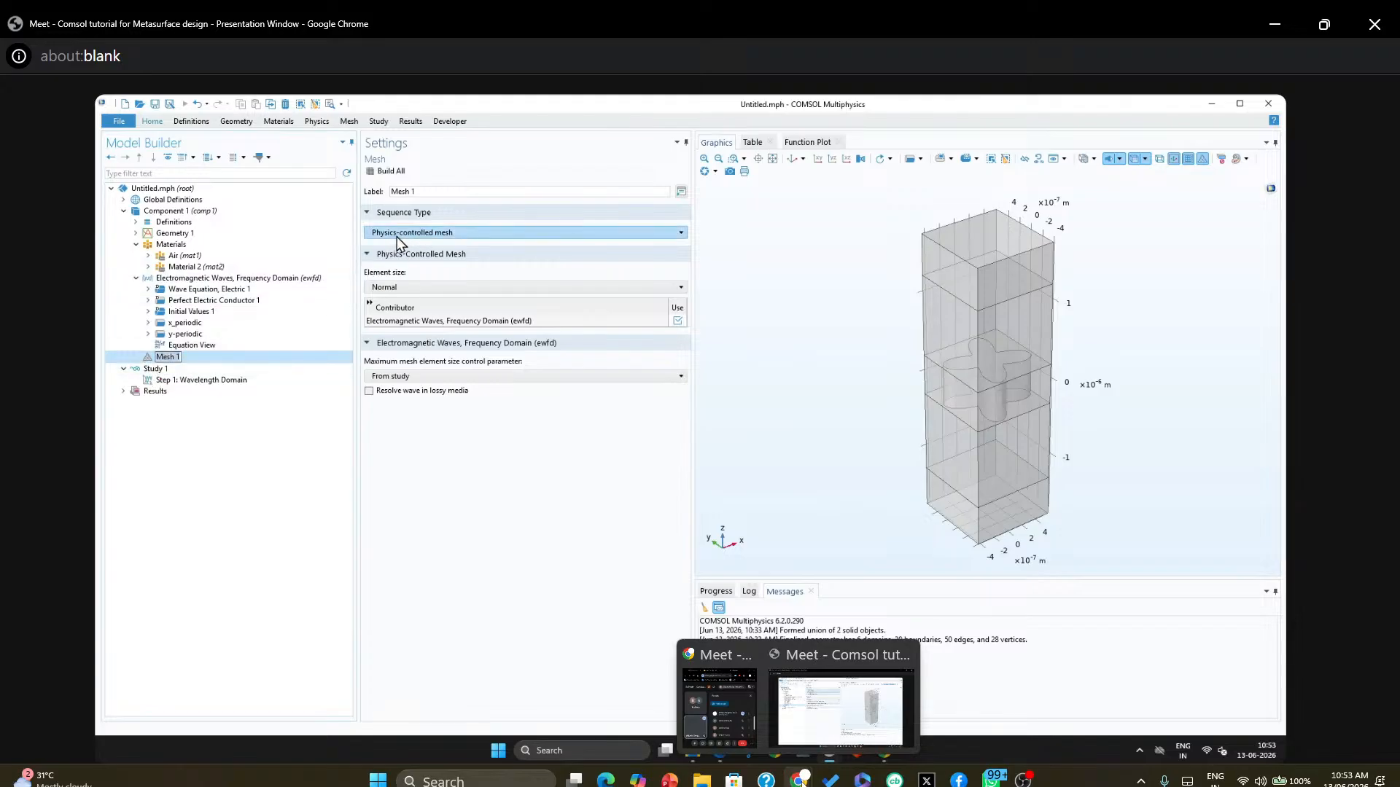
pyautogui.click(392, 172)
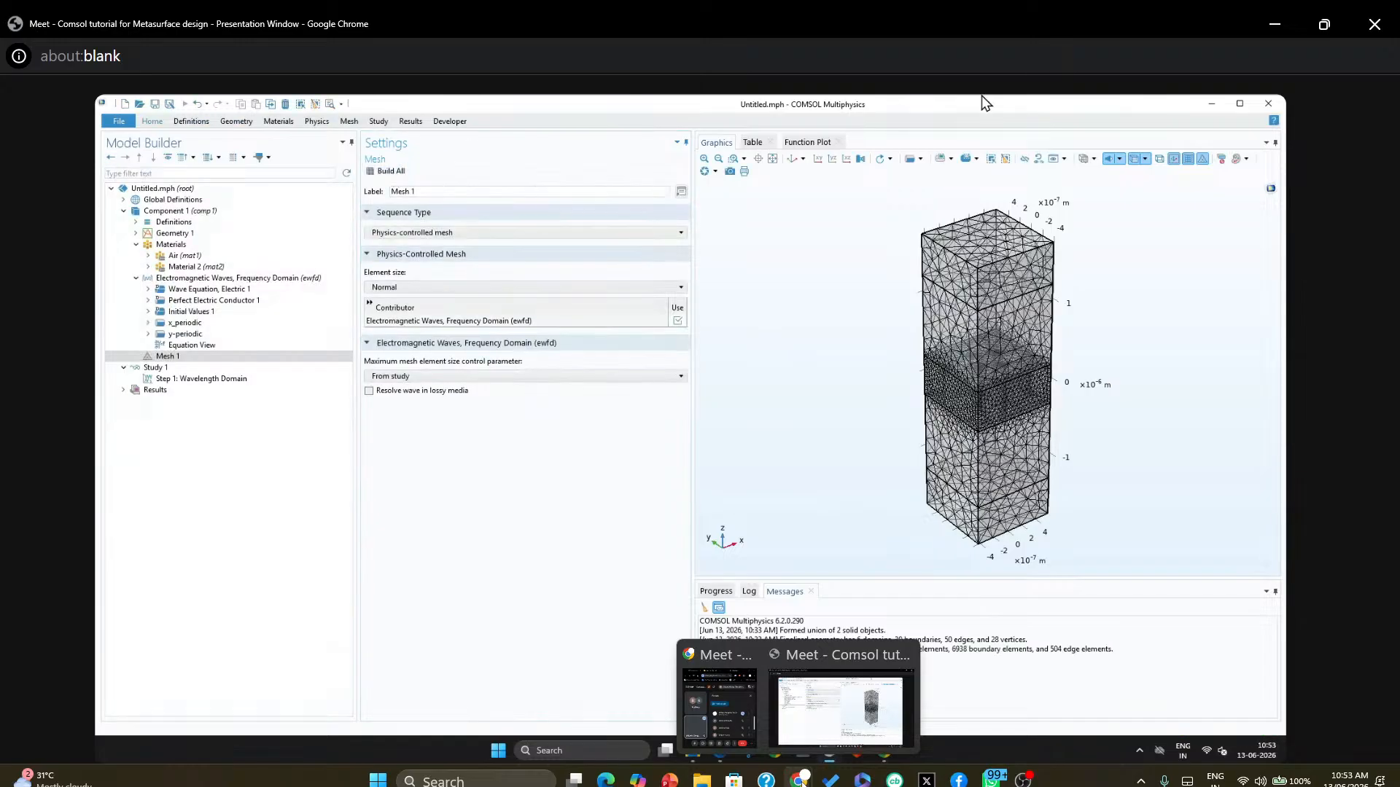
pyautogui.click(1241, 105)
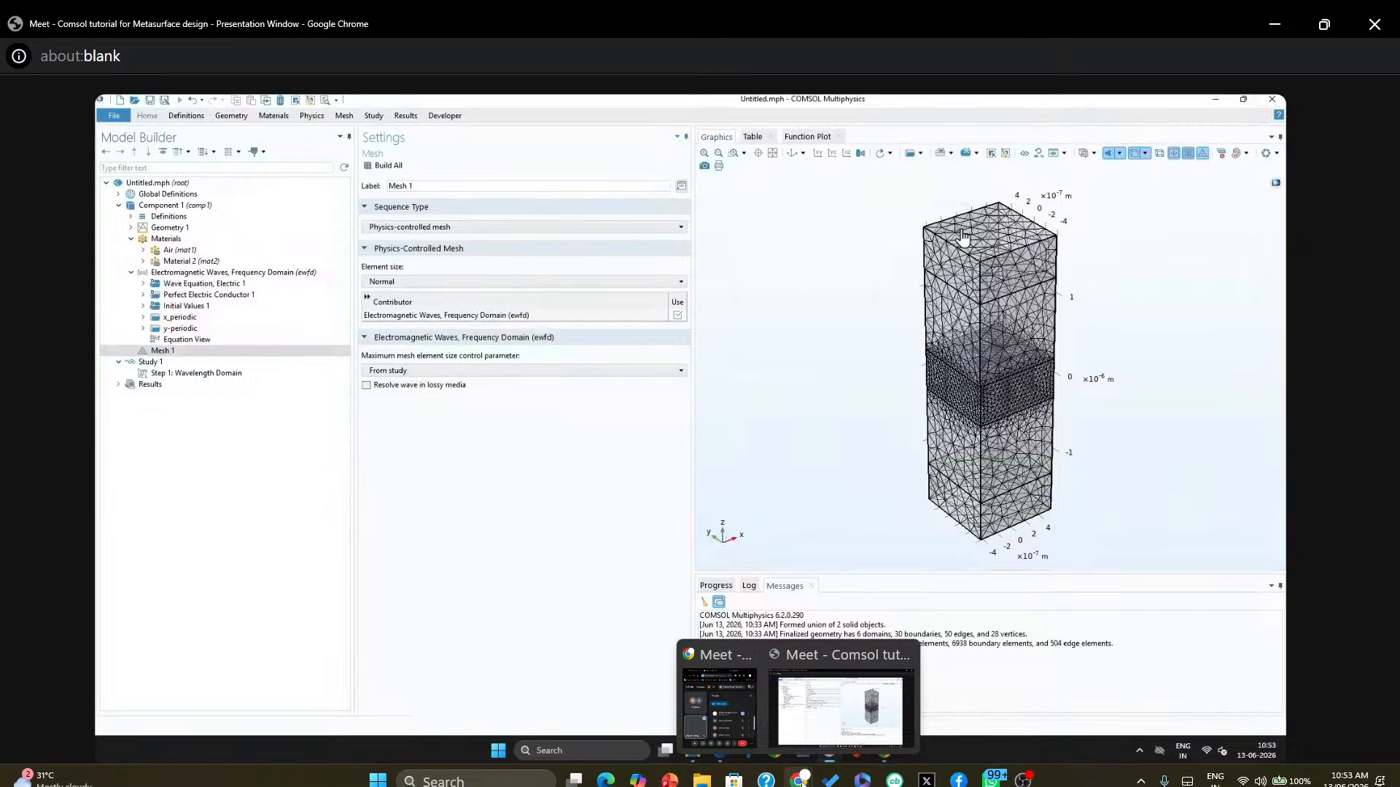
pyautogui.moveTo(865, 369); pyautogui.dragTo(637, 309)
pyautogui.moveTo(888, 277)
pyautogui.mouseDown()
pyautogui.moveTo(843, 277)
pyautogui.moveTo(868, 261)
pyautogui.mouseUp()
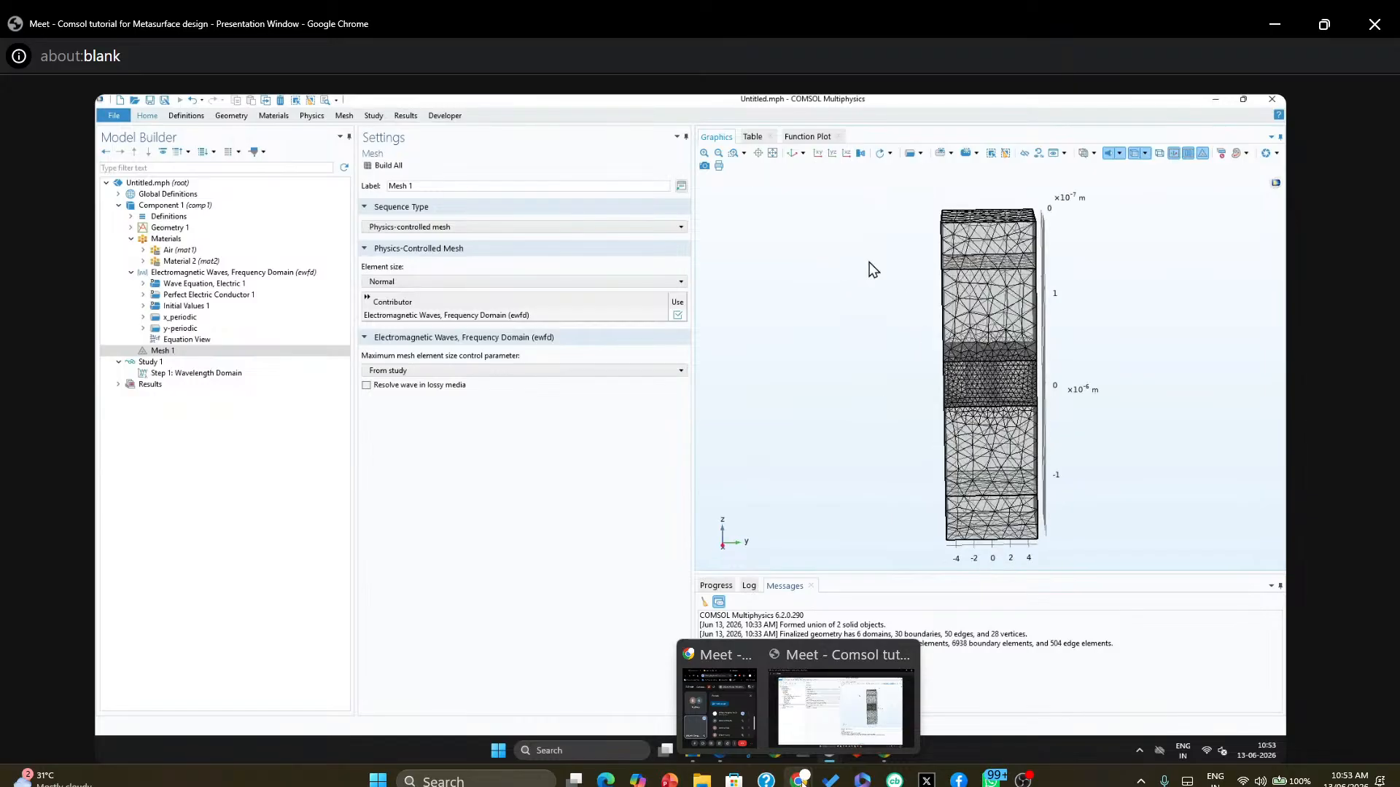
# Switch Mesh 1 to a user-controlled mesh and examine its element size, identical mesh and free tetrahedral operations
pyautogui.click(562, 229)
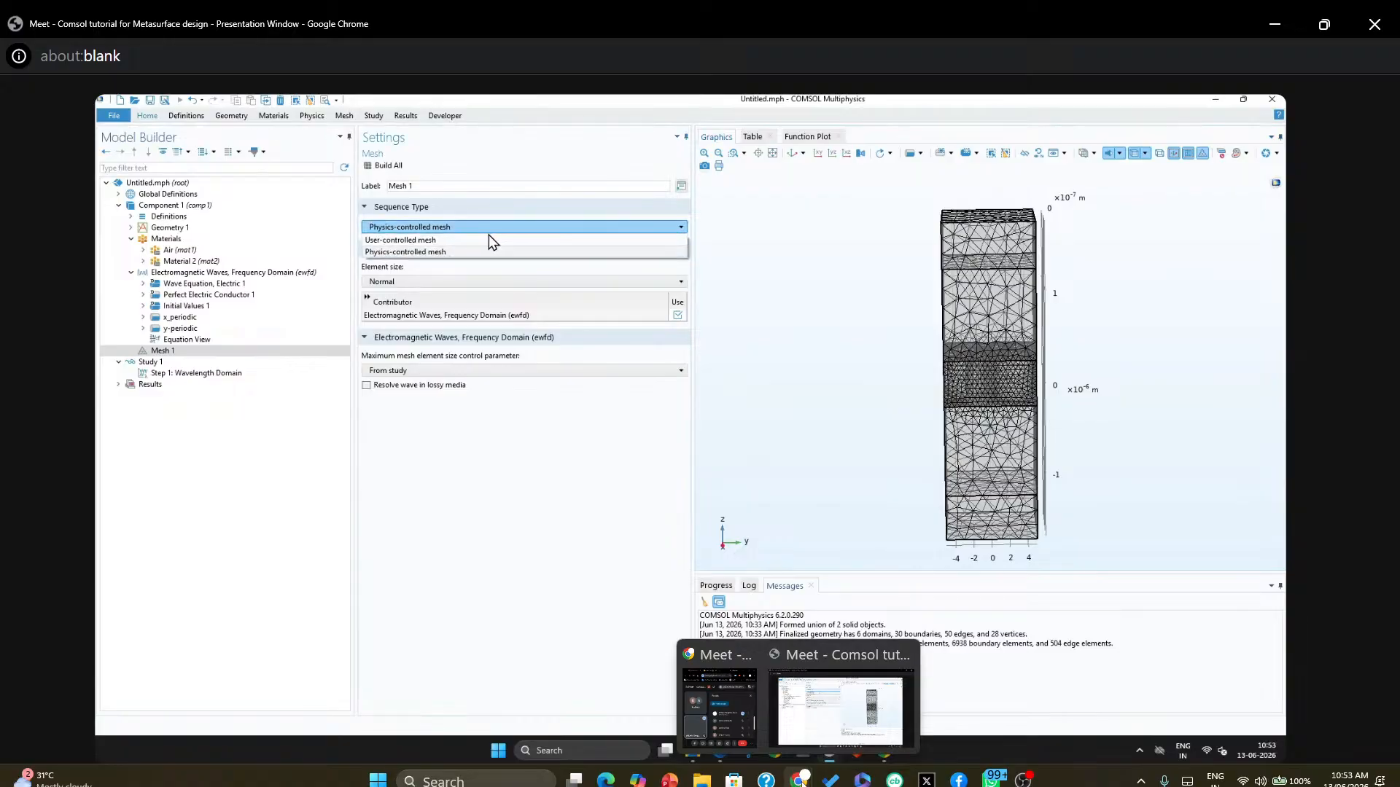
pyautogui.click(433, 242)
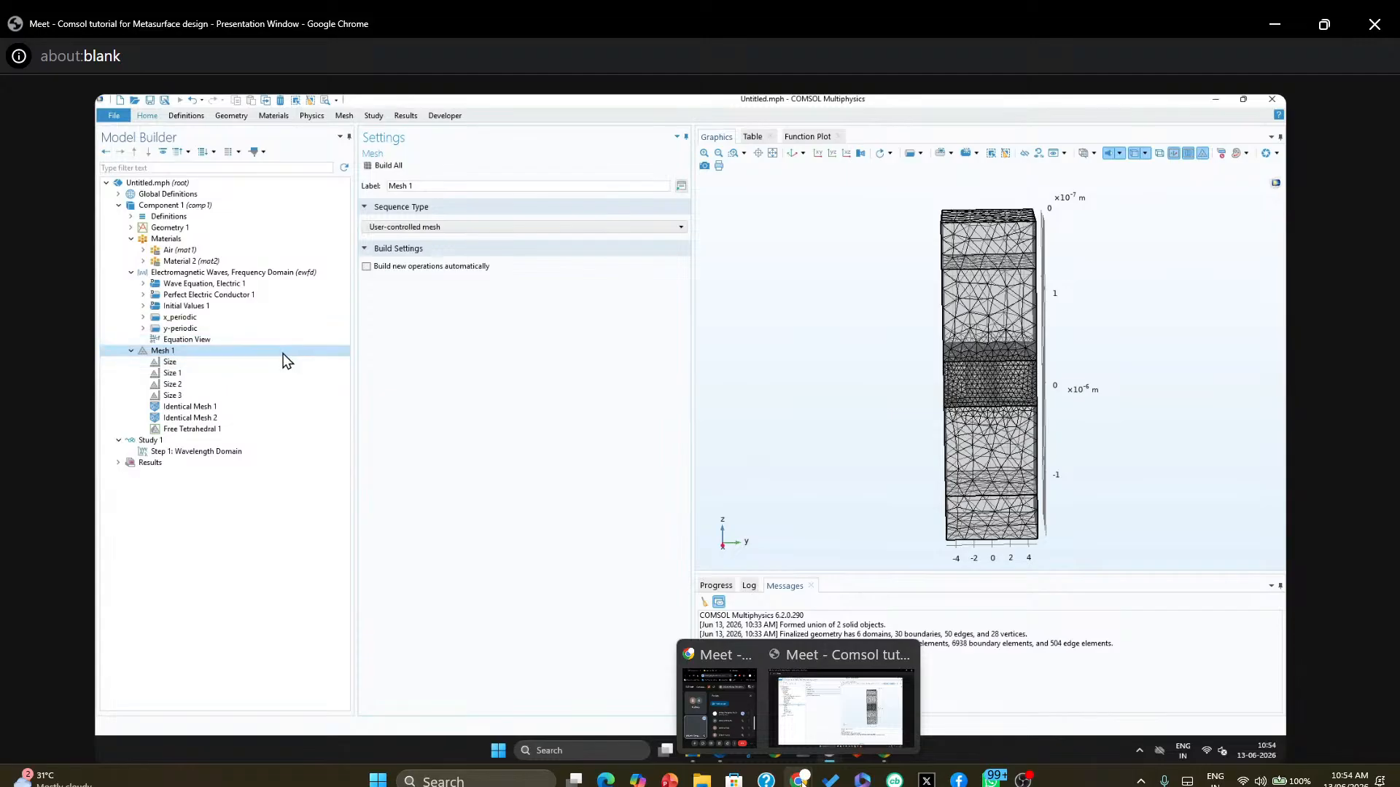
pyautogui.click(170, 362)
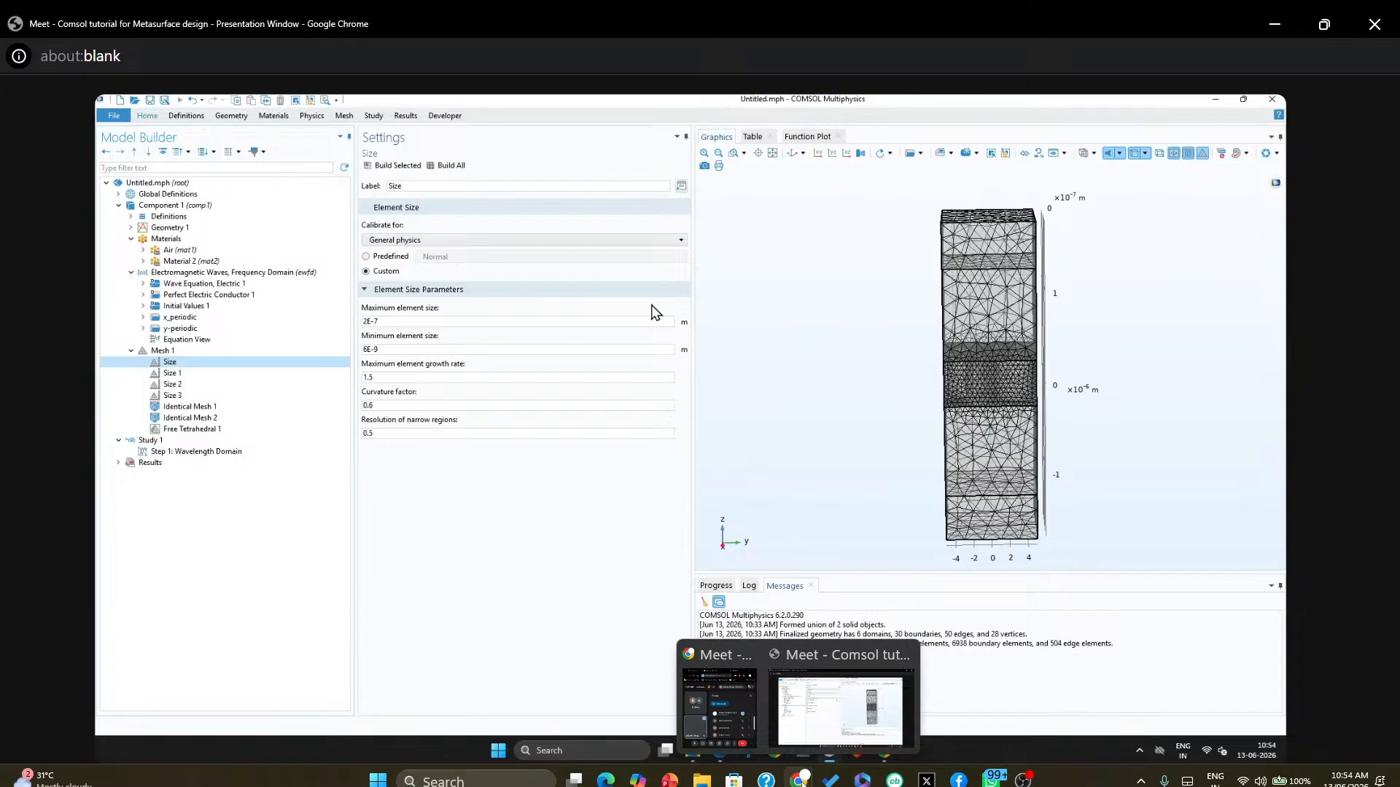
pyautogui.click(194, 375)
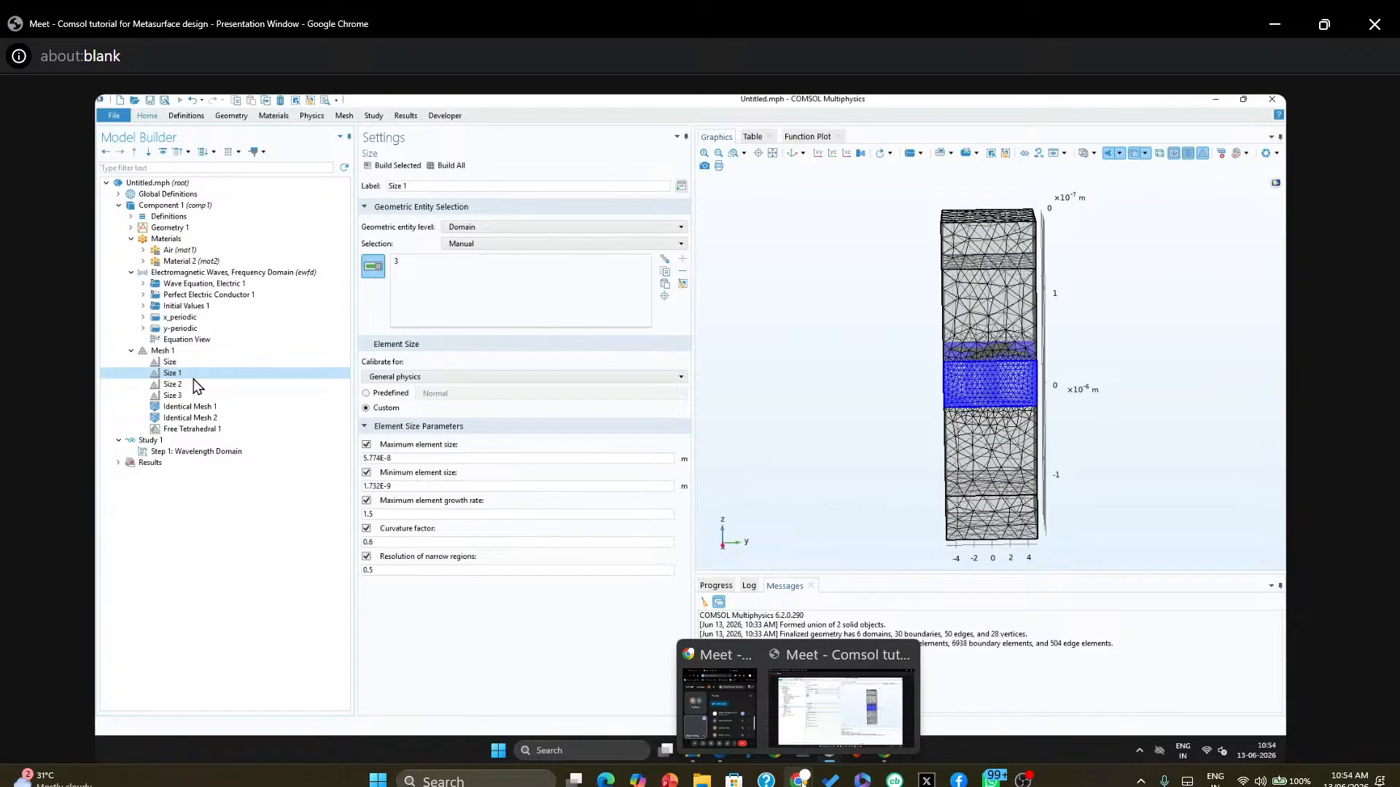
pyautogui.click(193, 384)
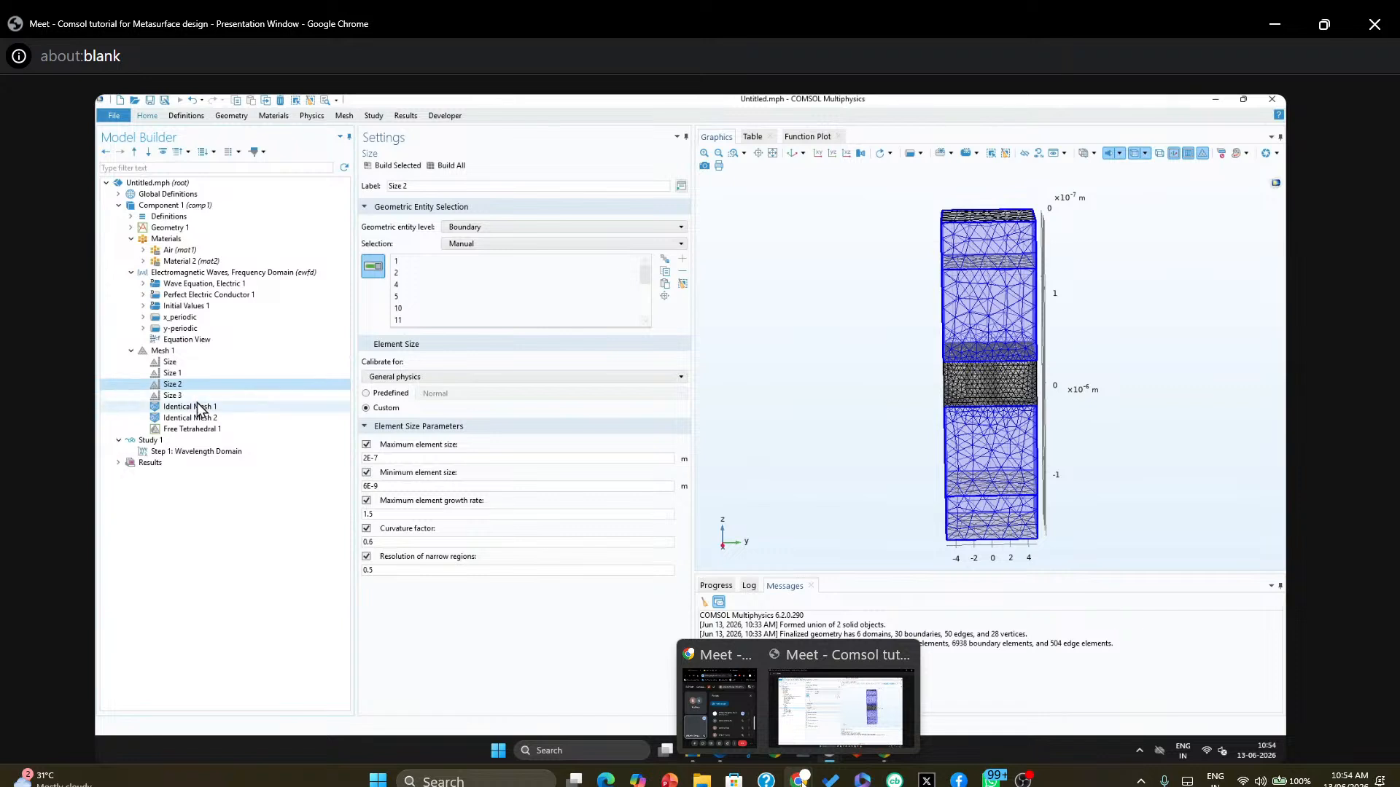
pyautogui.click(199, 408)
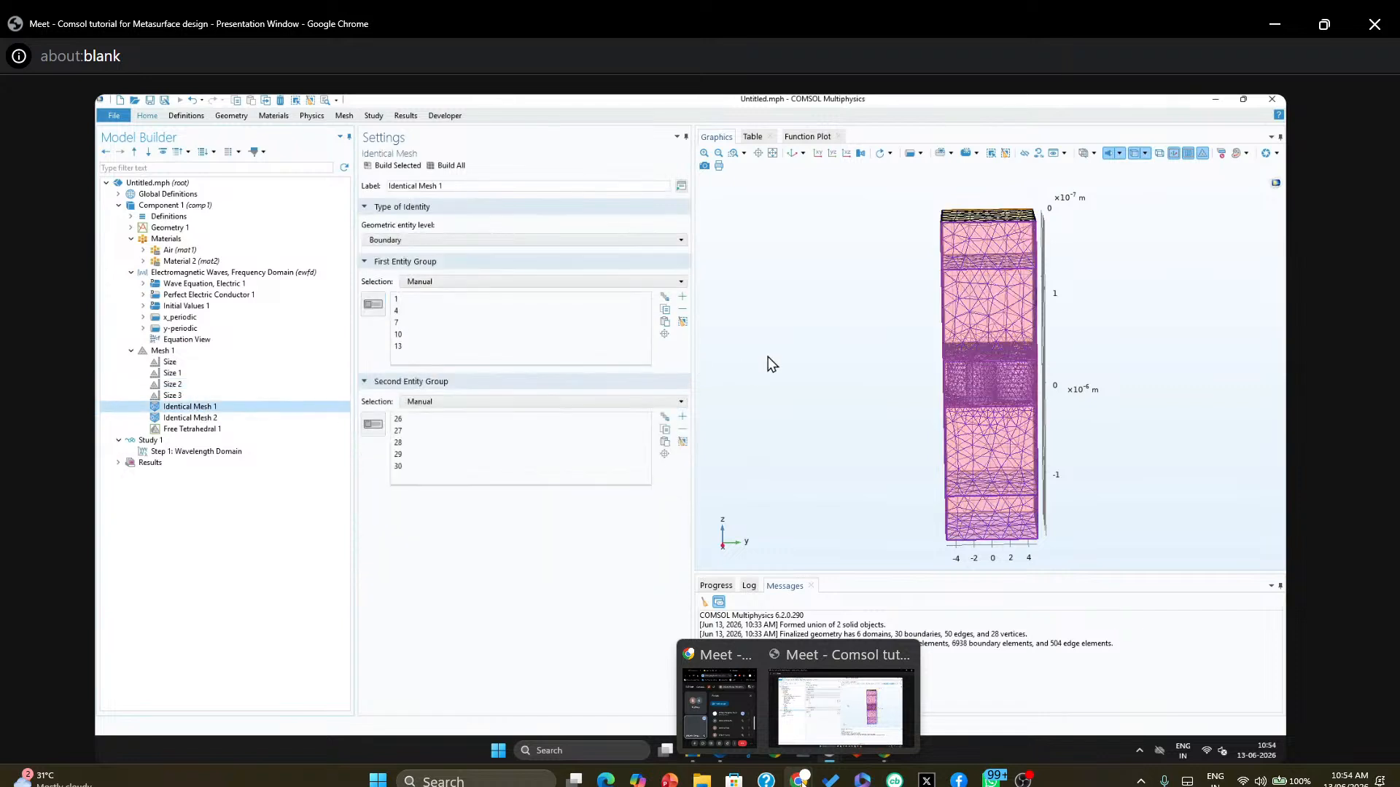
pyautogui.moveTo(768, 357); pyautogui.dragTo(900, 434)
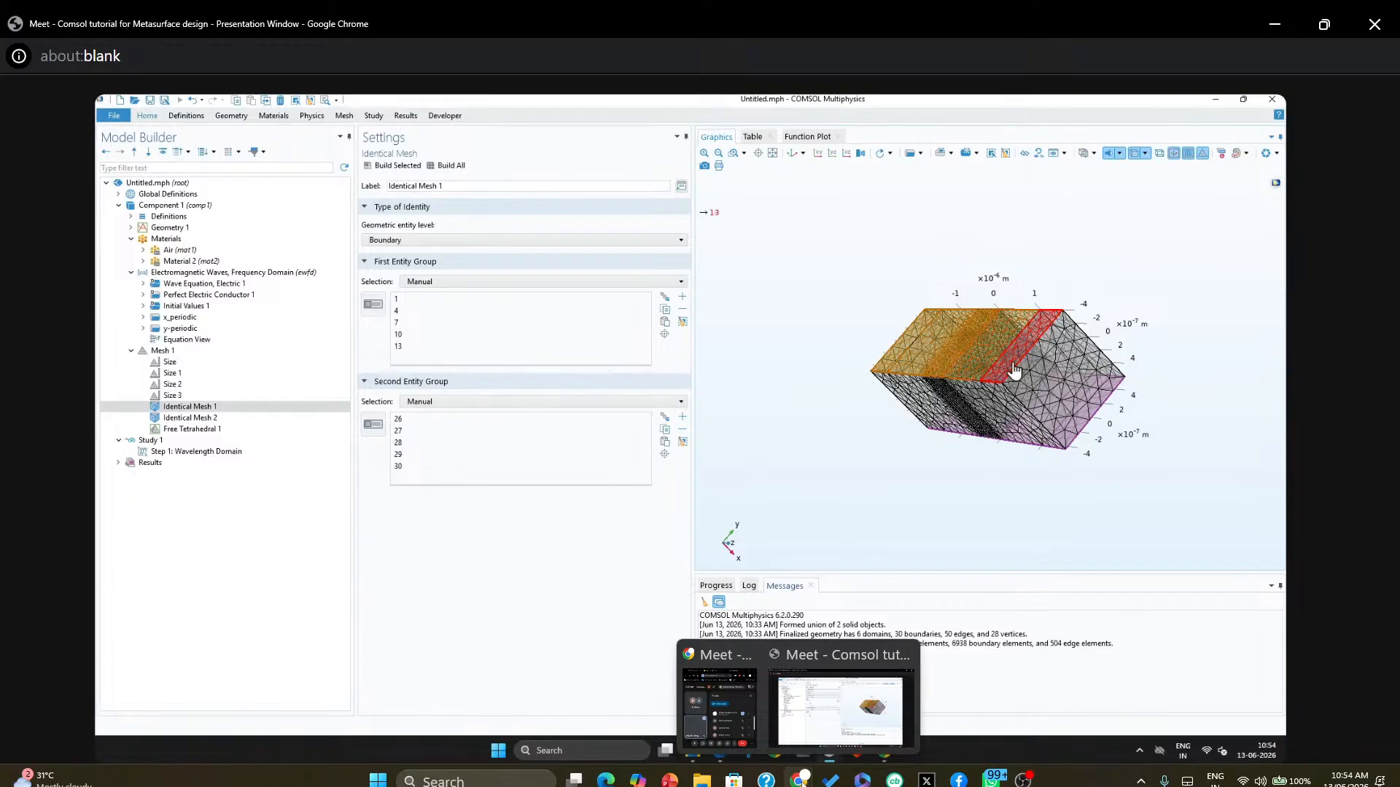
pyautogui.click(210, 420)
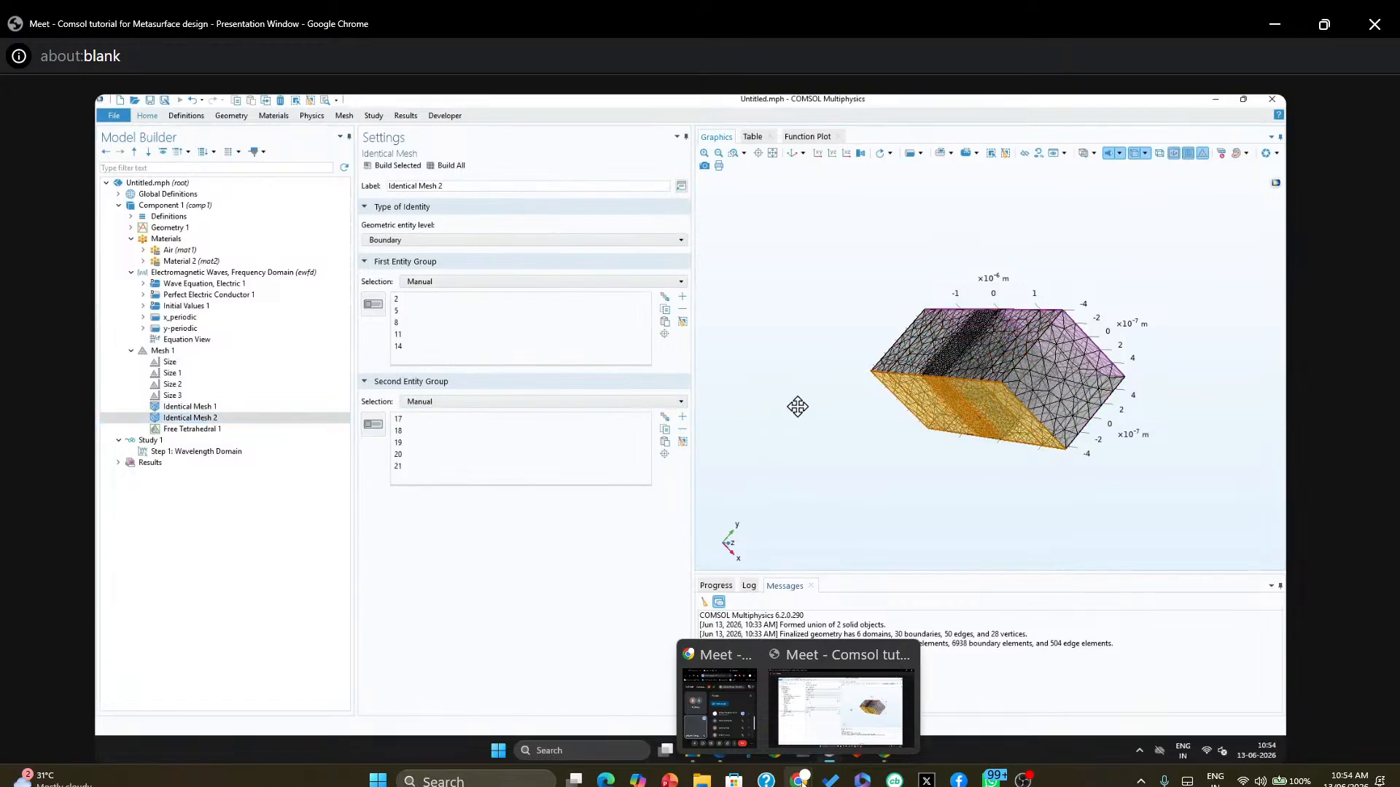
pyautogui.moveTo(798, 406); pyautogui.dragTo(805, 347)
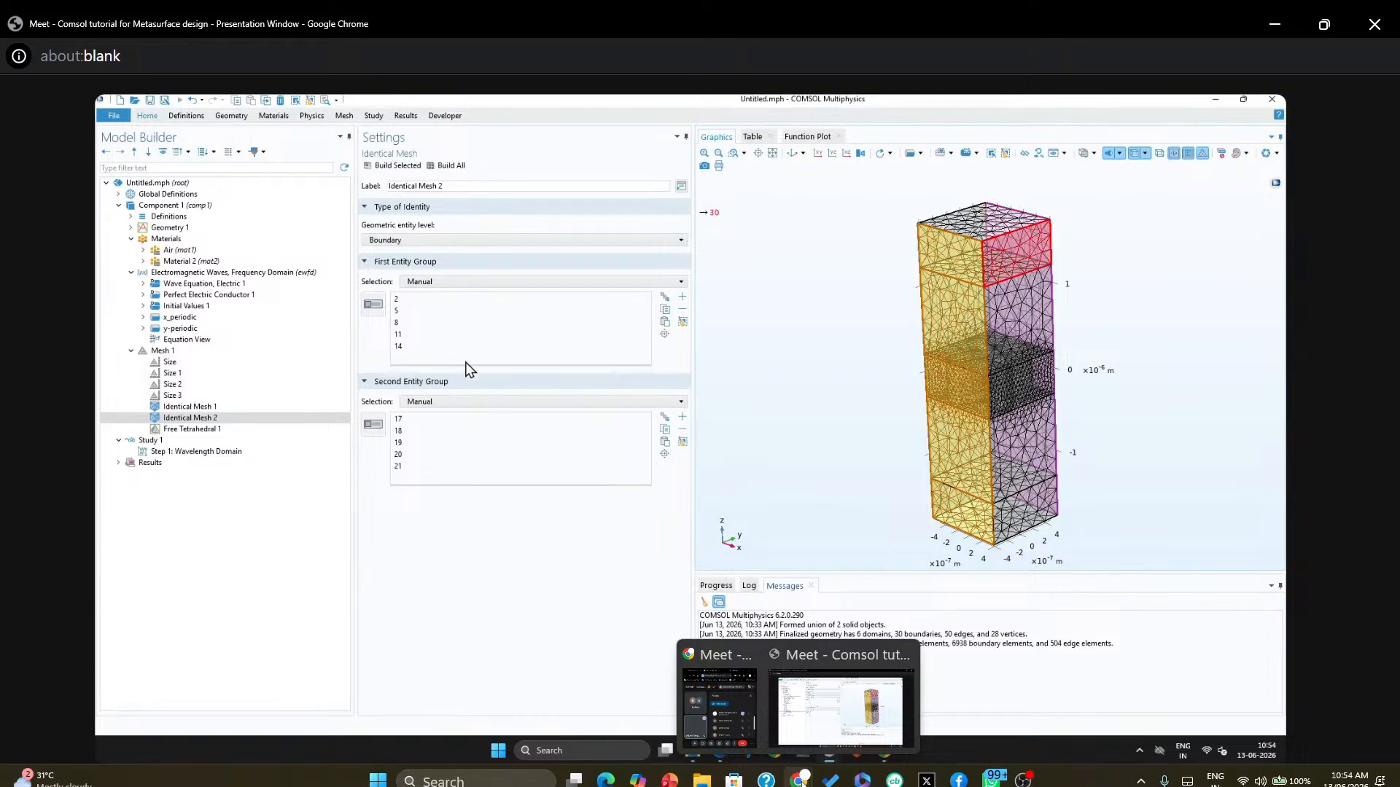
pyautogui.click(200, 429)
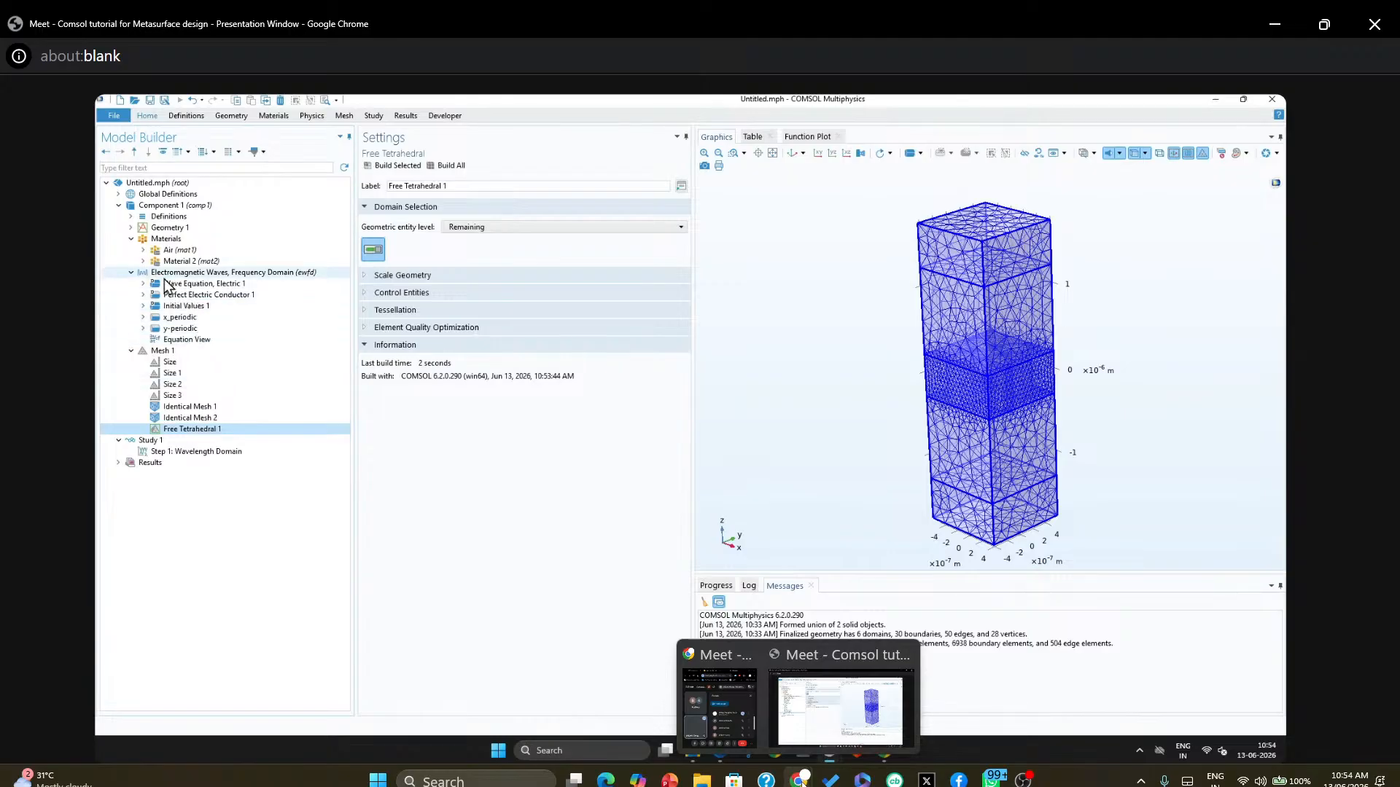
# Add an Integration nonlocal coupling to the component's definitions and assign domain 3, the middle layer around the metasurface structure, as its source
pyautogui.click(132, 350)
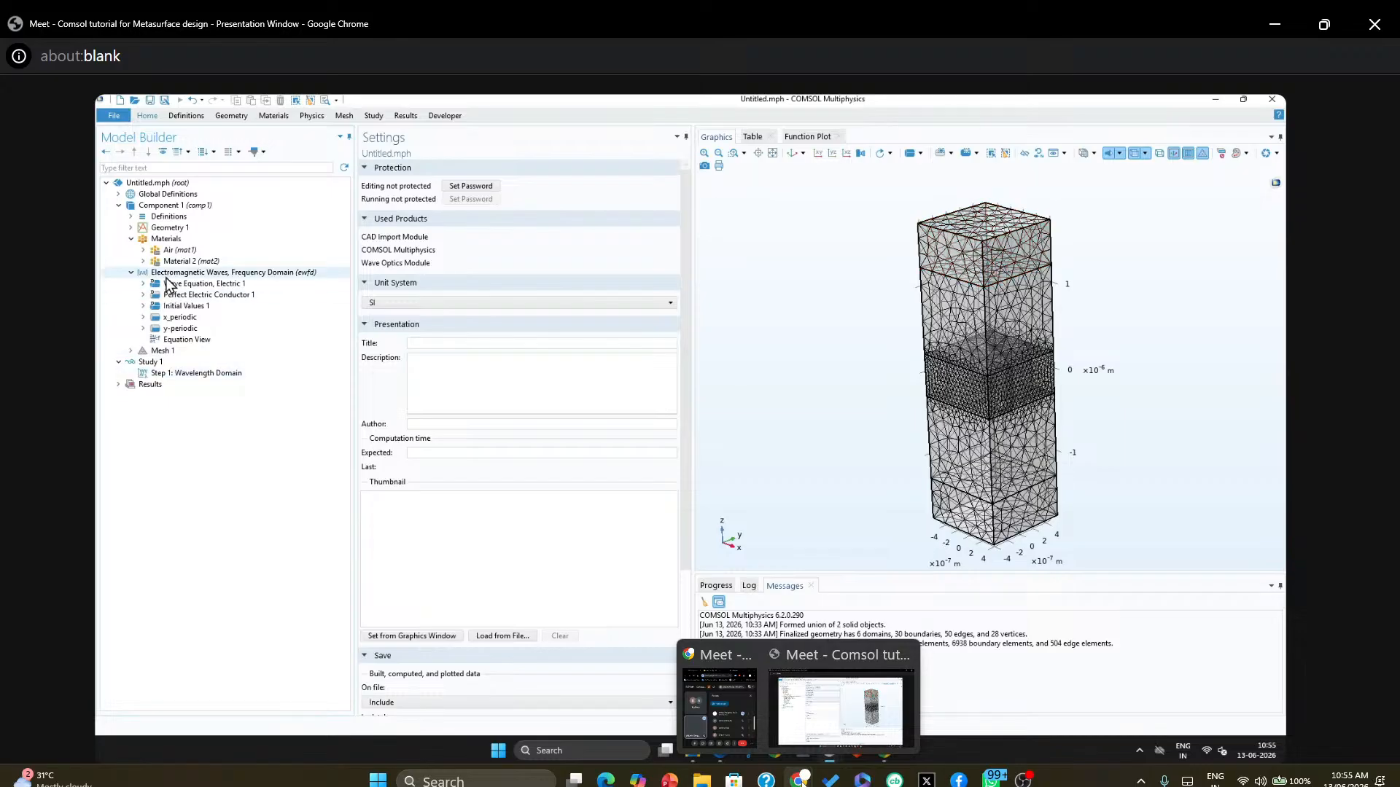
pyautogui.click(131, 273)
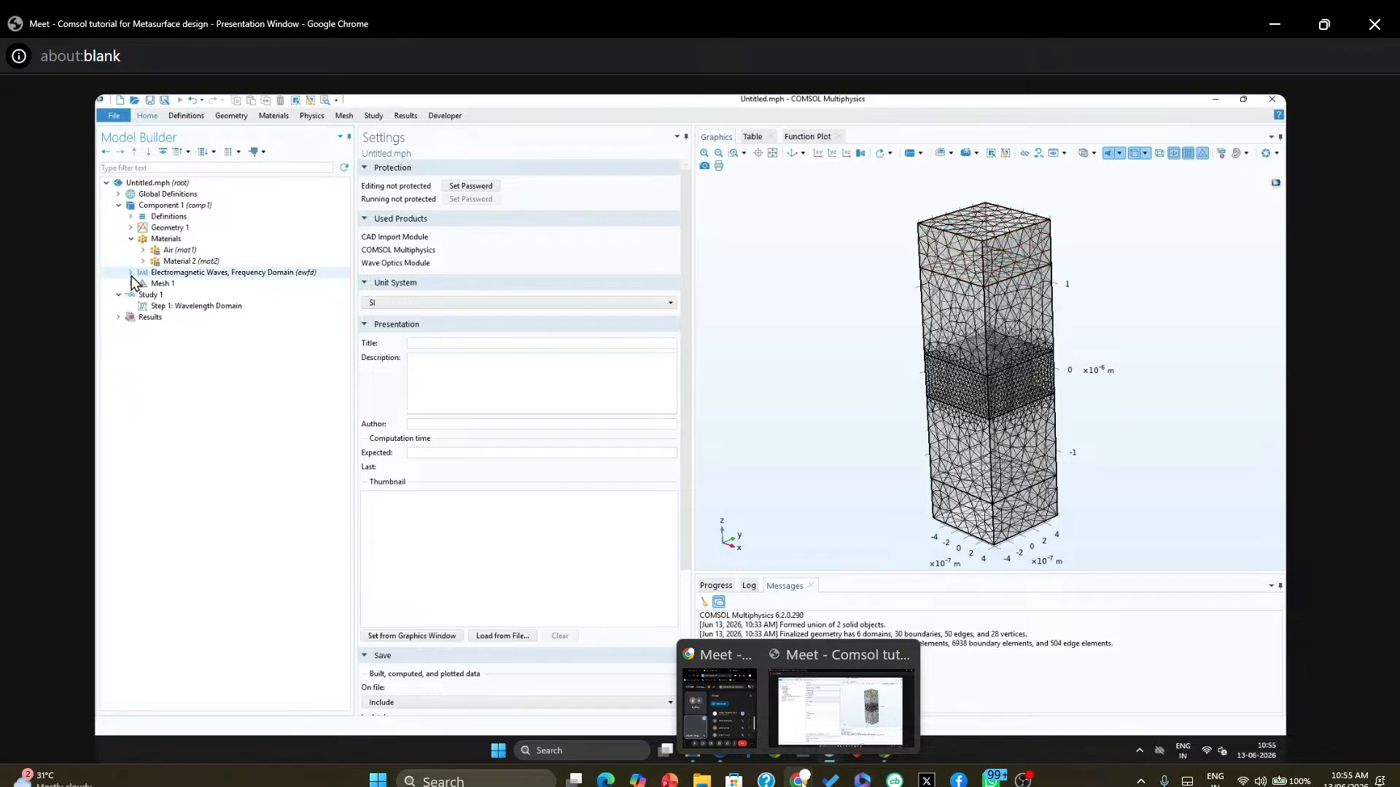
pyautogui.click(121, 205)
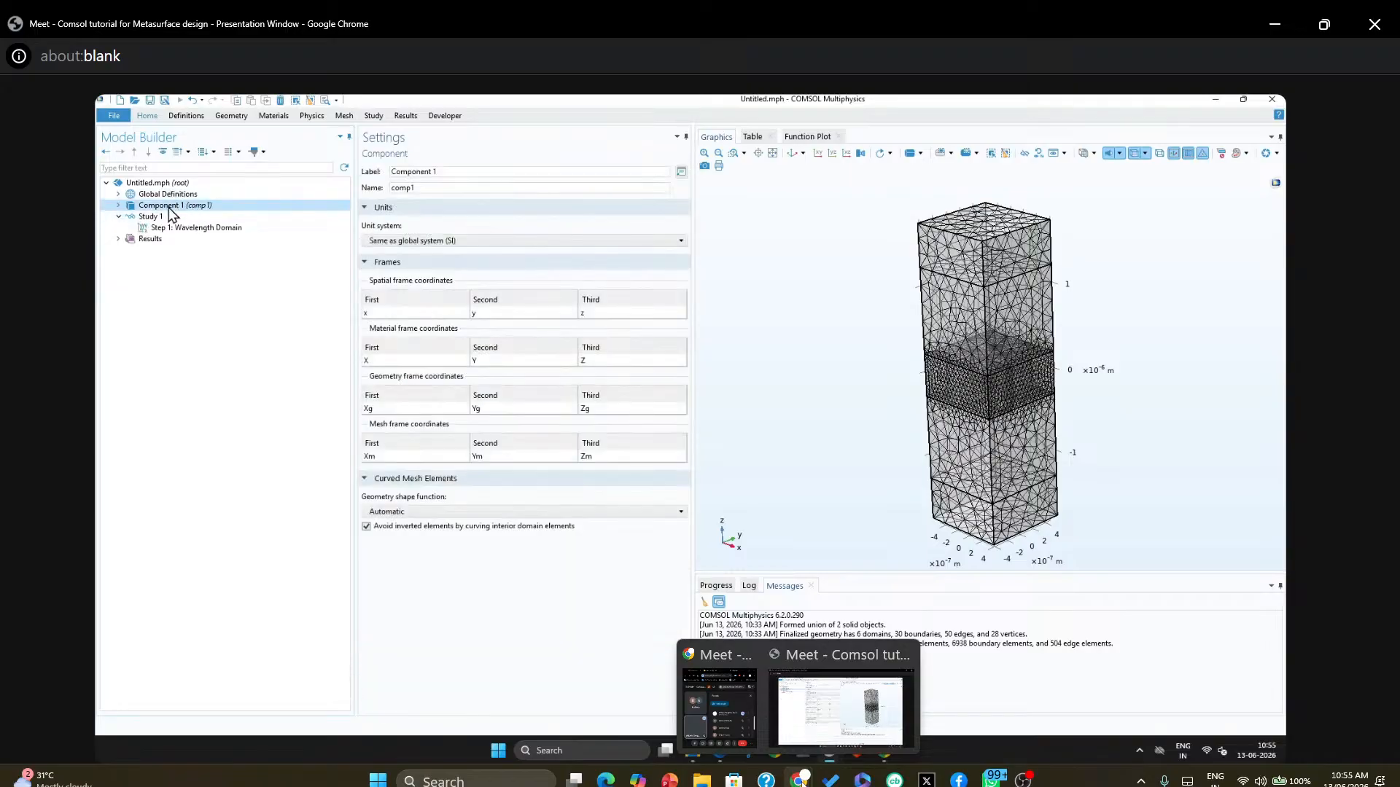
pyautogui.click(120, 205)
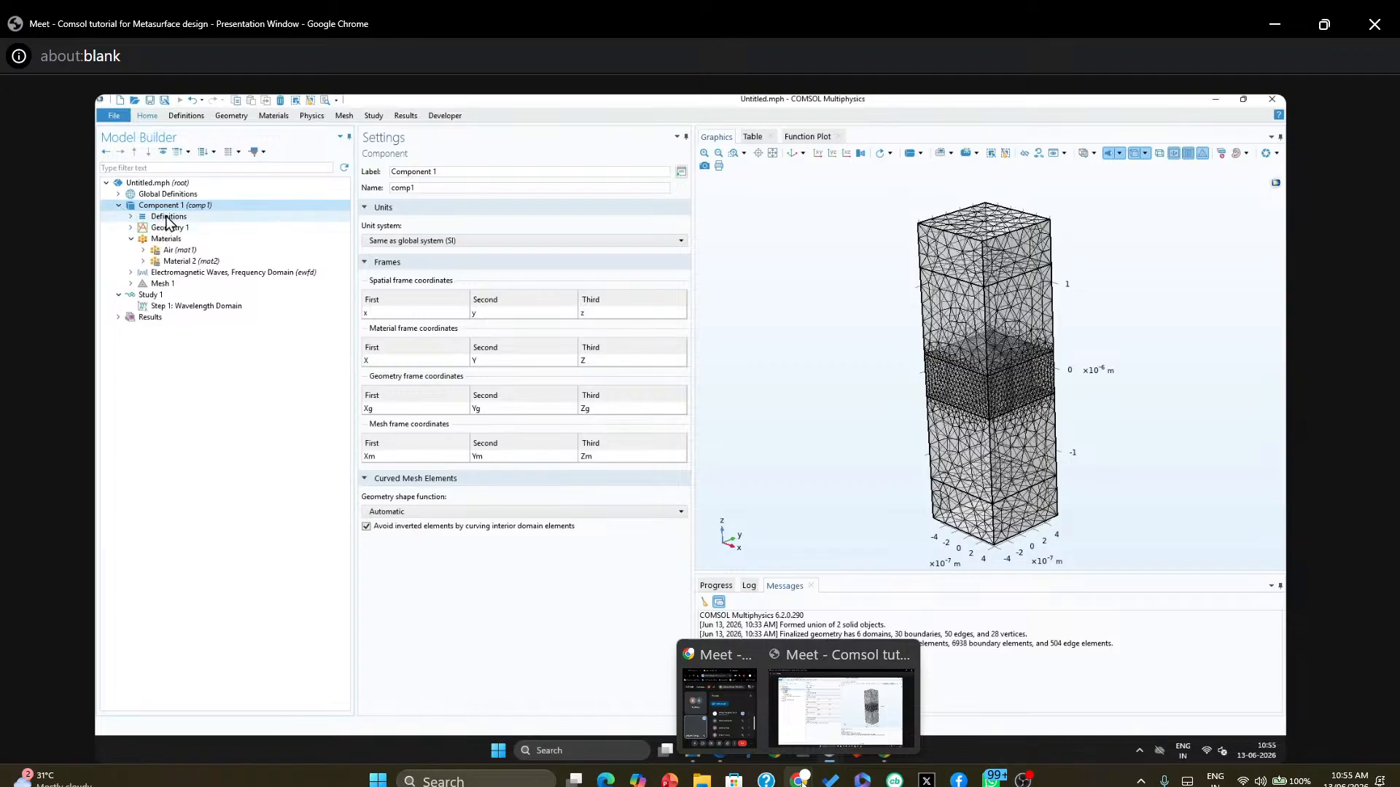
pyautogui.click(131, 216)
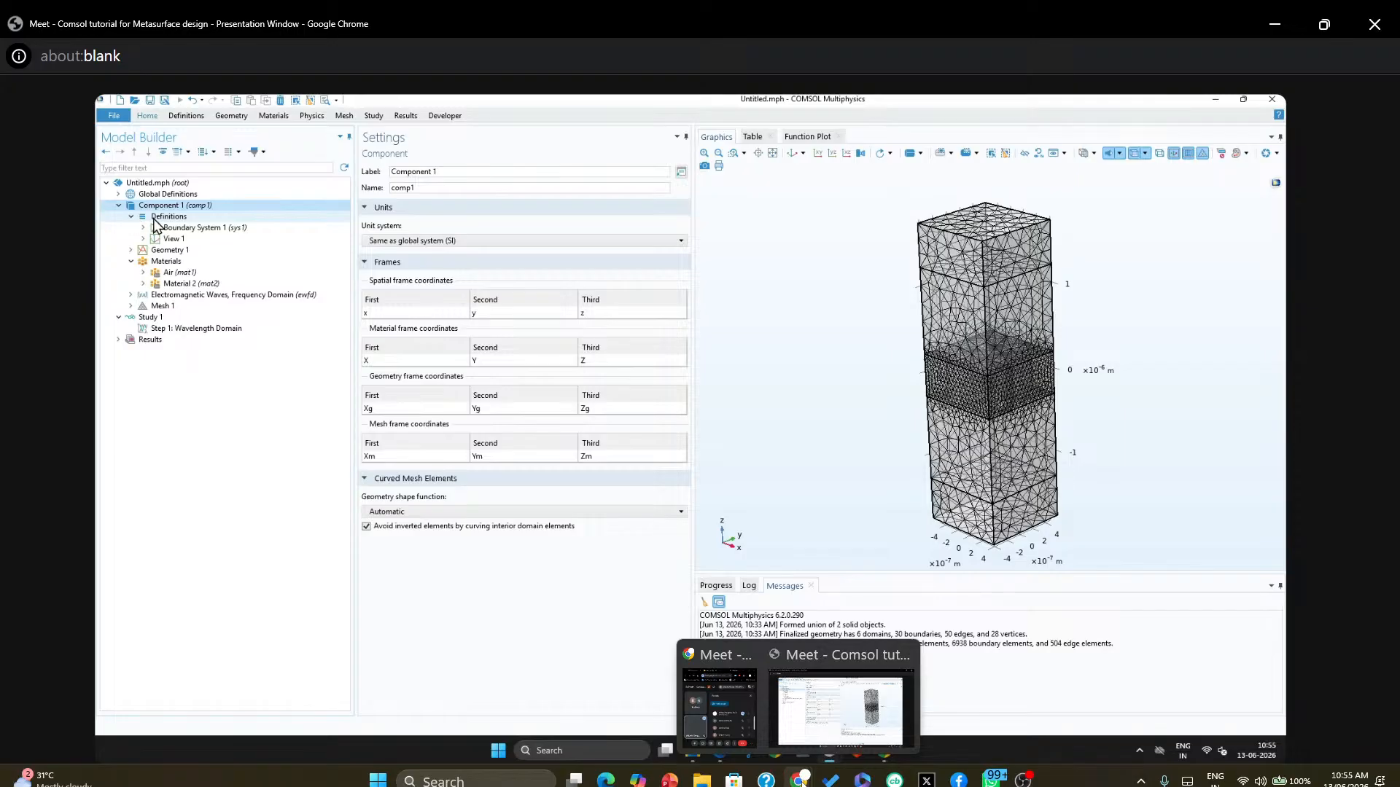
pyautogui.rightClick(154, 218)
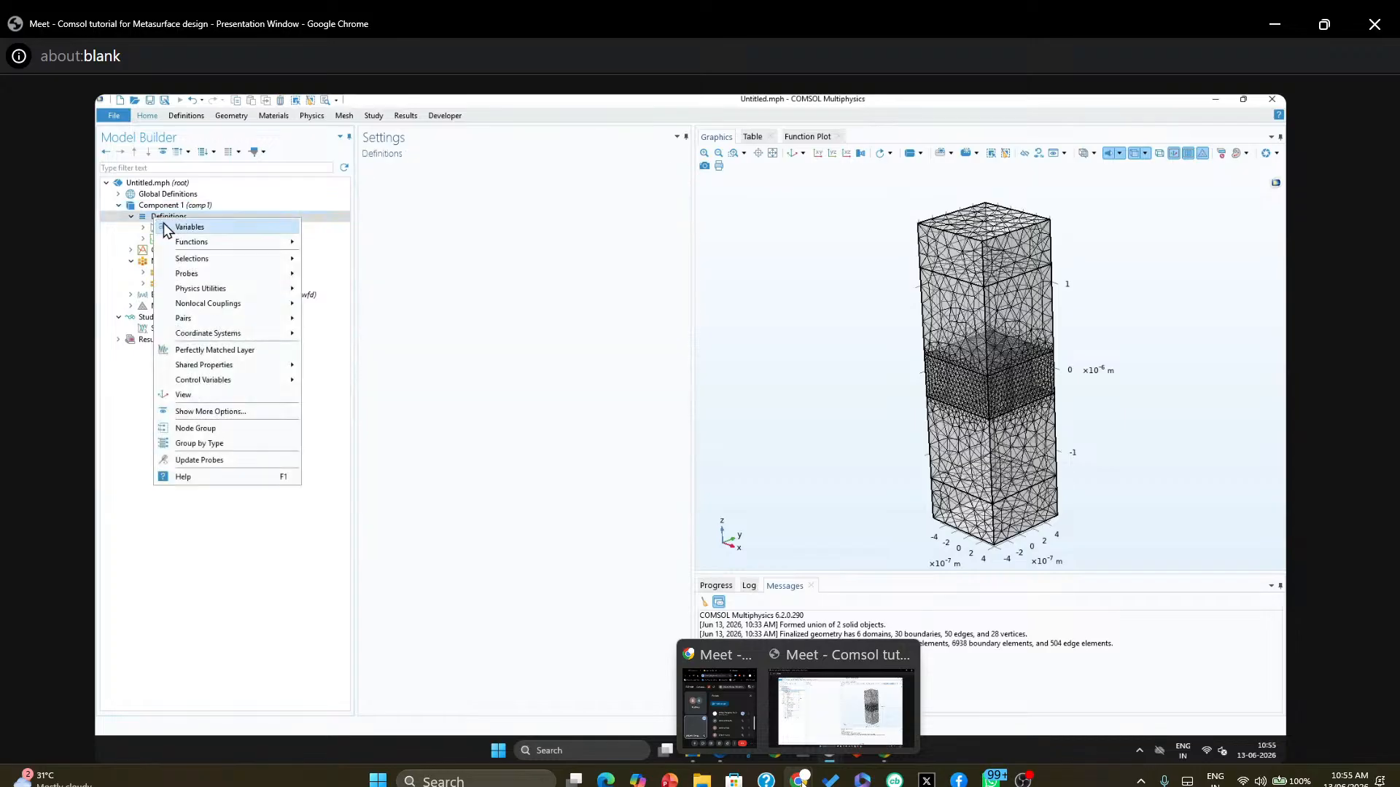
pyautogui.moveTo(188, 243)
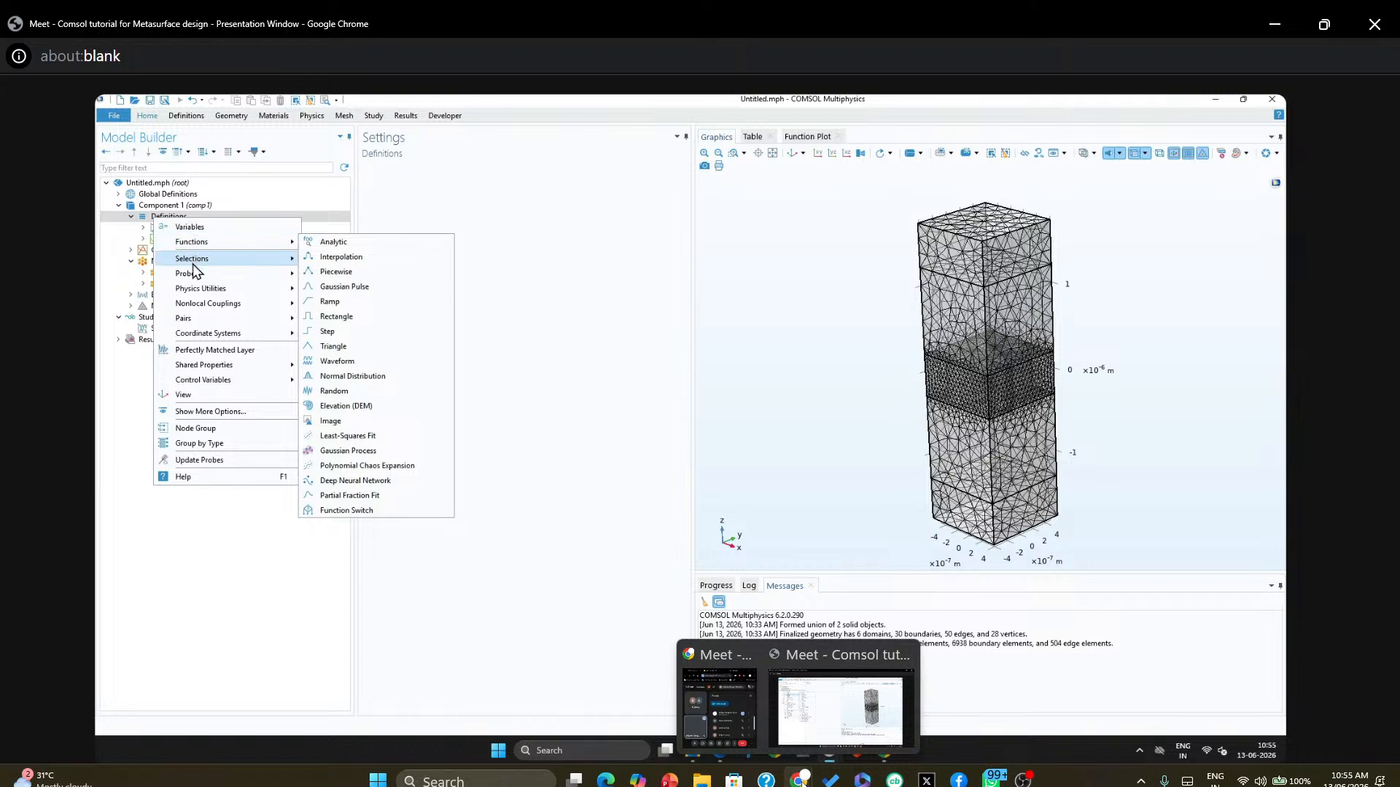
pyautogui.moveTo(203, 306)
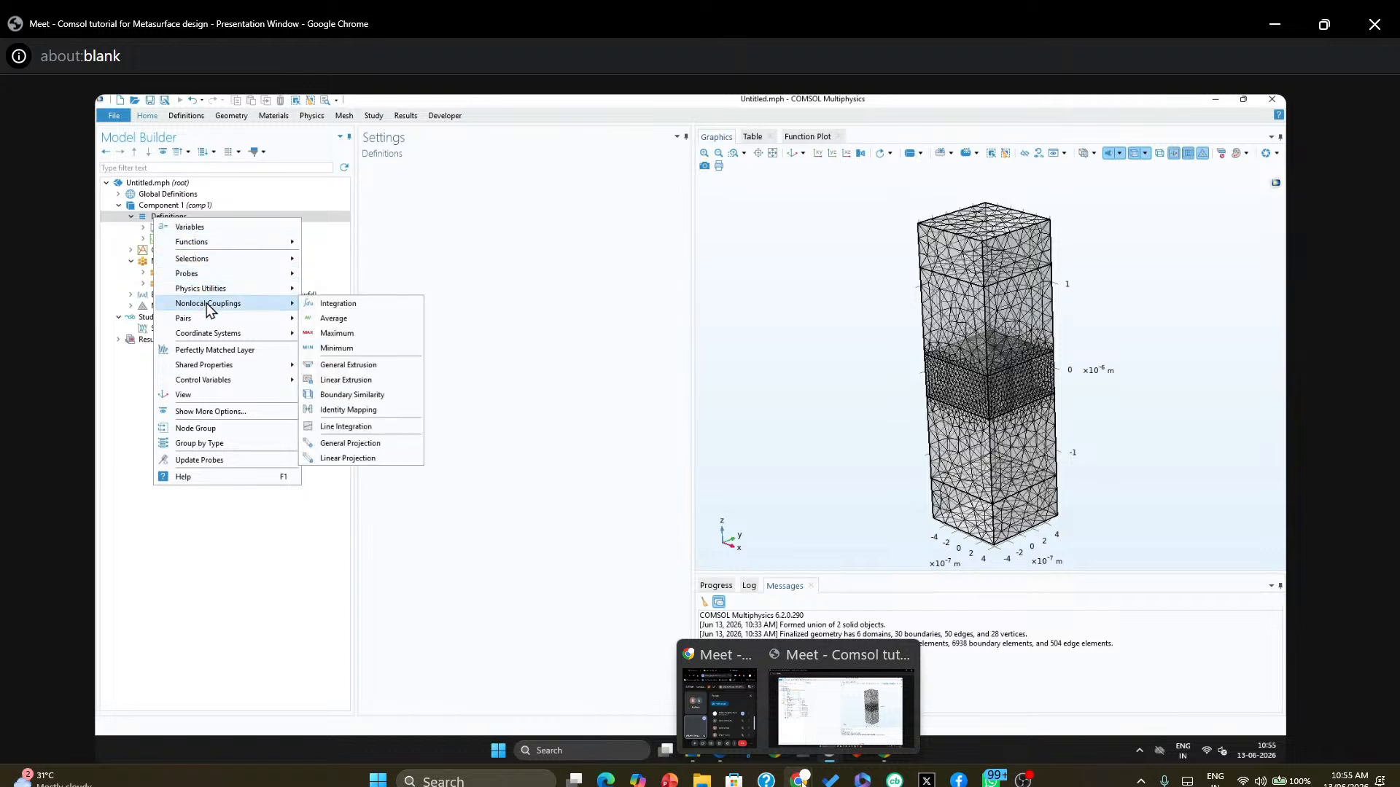
pyautogui.click(334, 304)
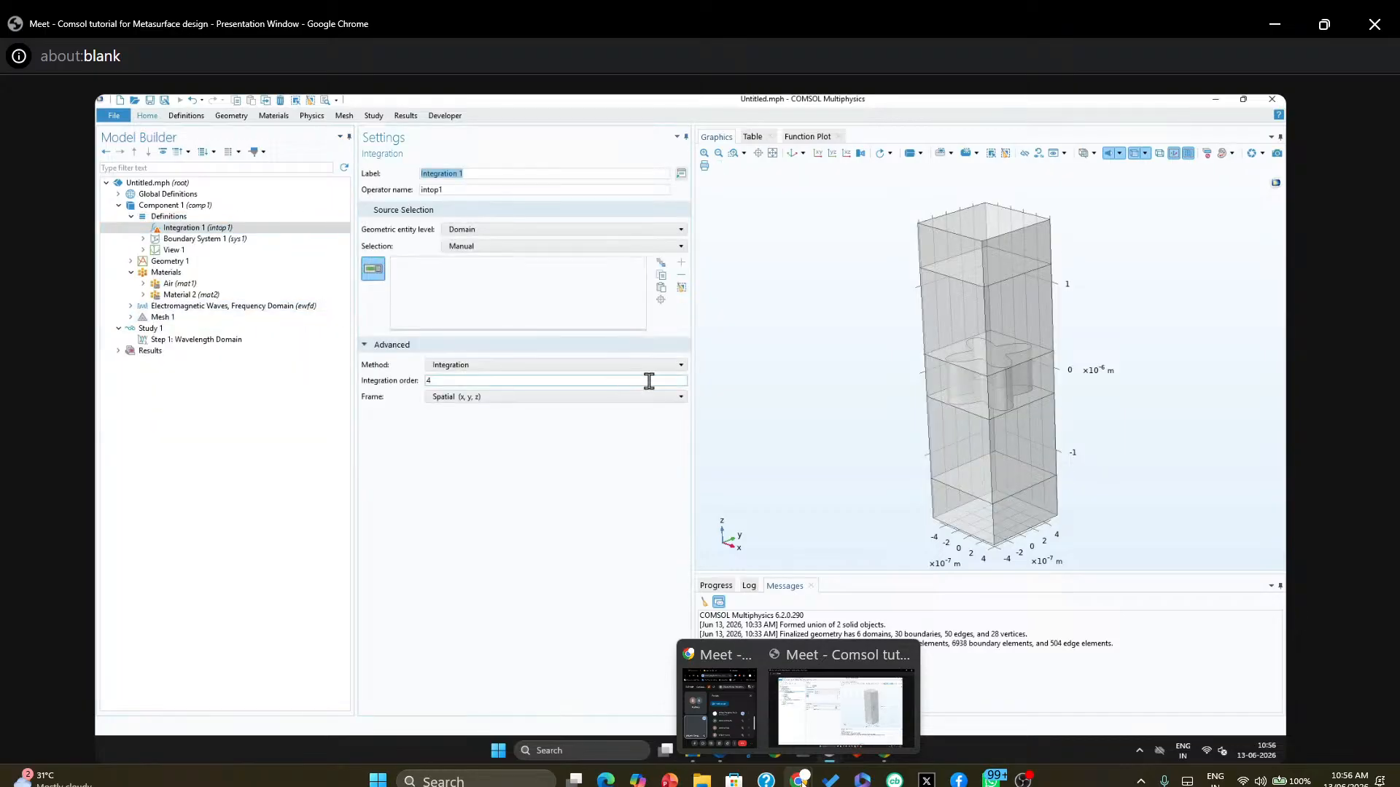
pyautogui.click(974, 387)
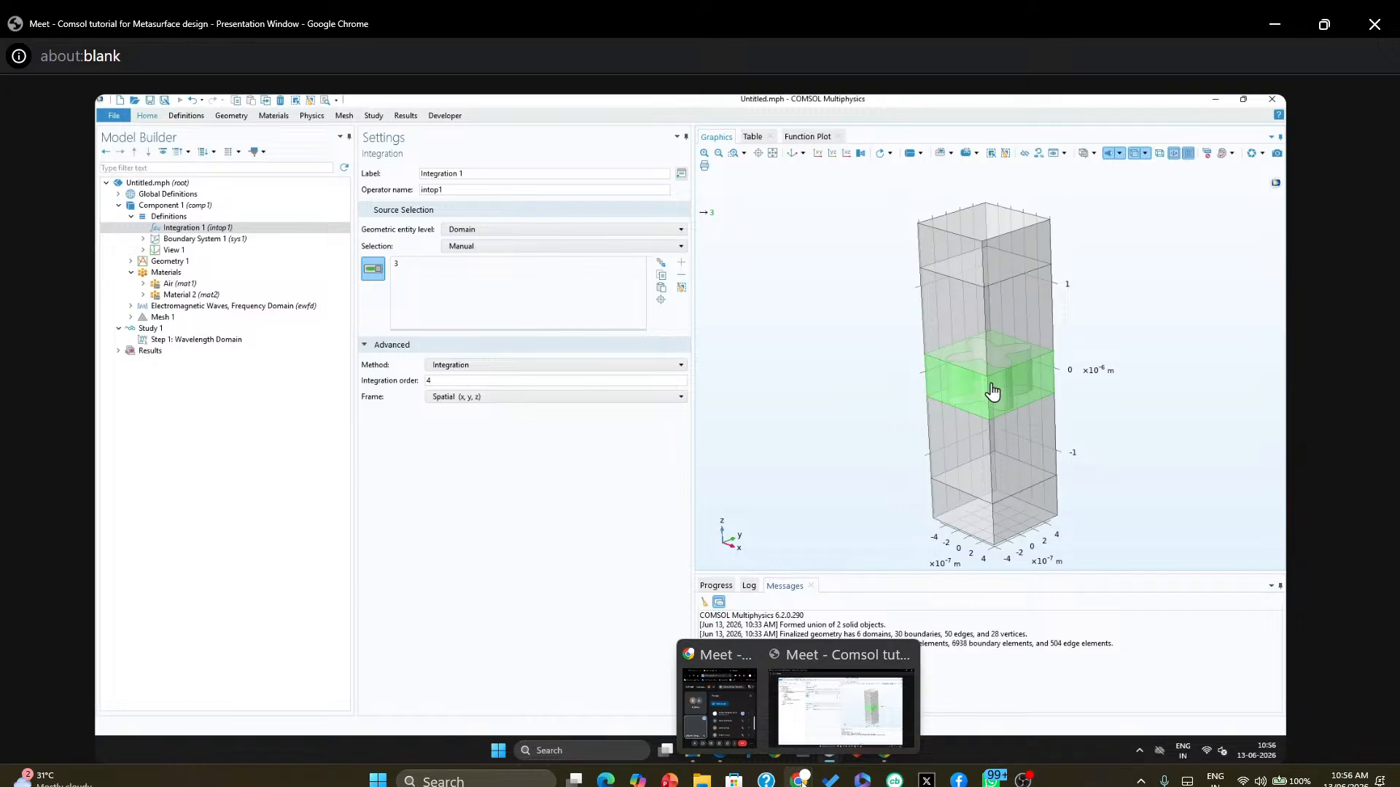
# Set the operator name of Integration 1 to Int_meta
pyautogui.click(451, 189)
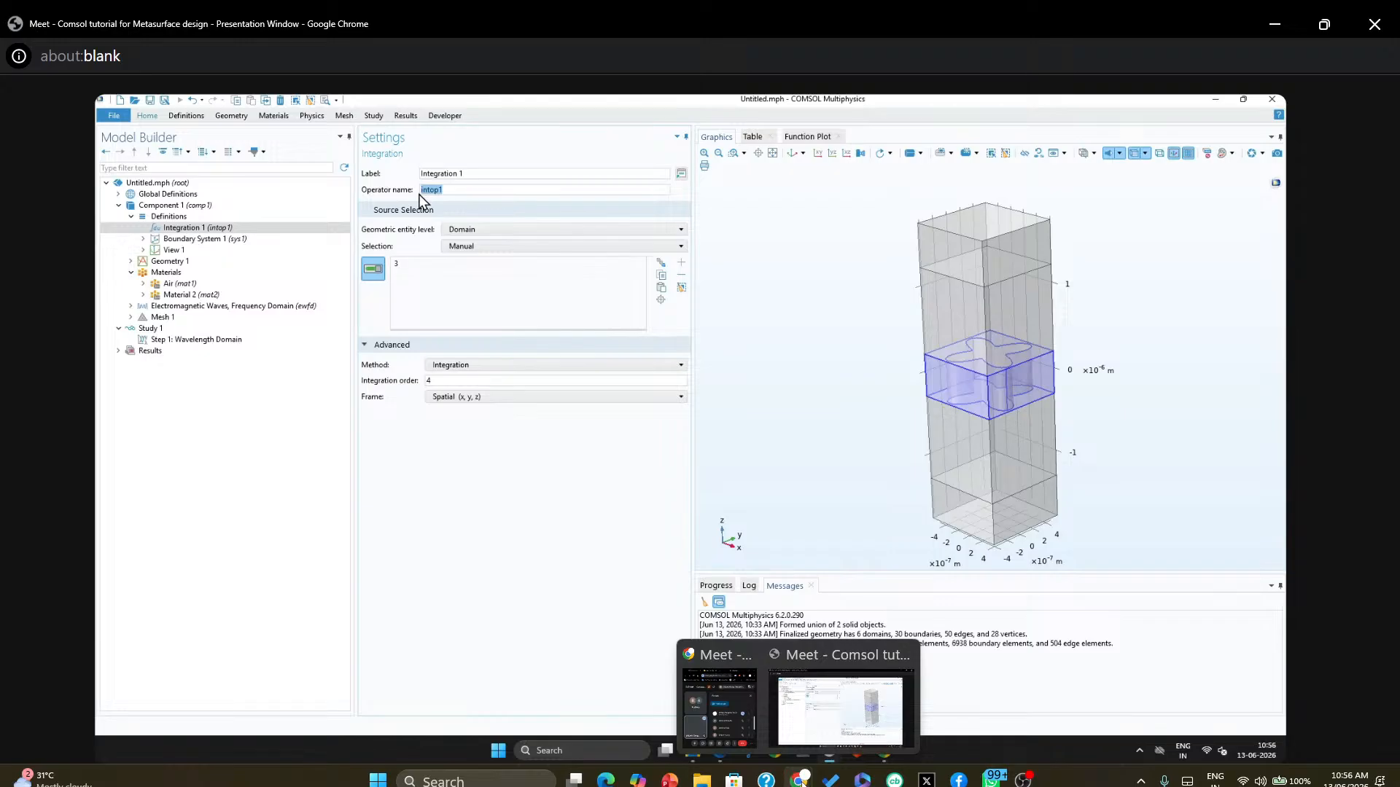
pyautogui.write('Int_meta')
pyautogui.click(206, 228)
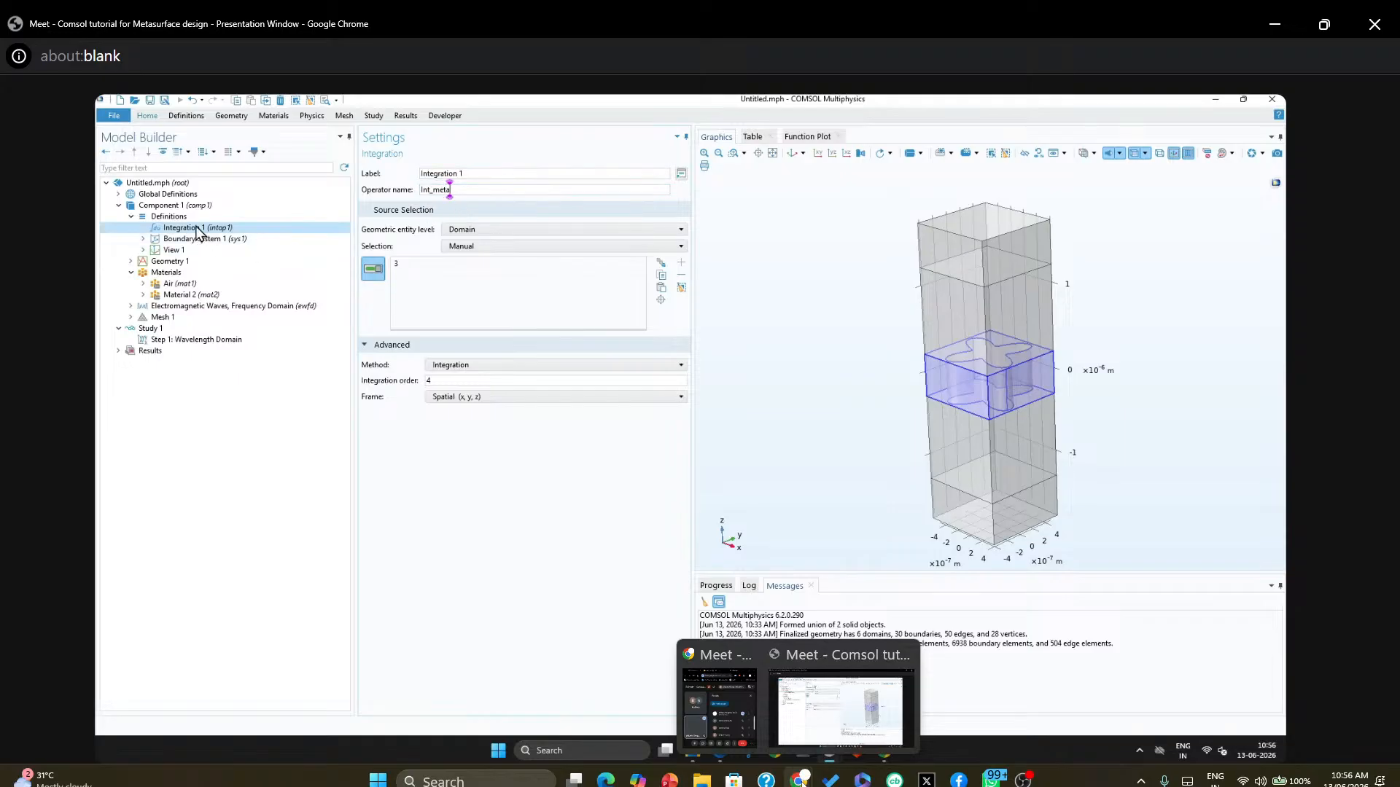
# Try Boundary as the integration's source entity level with the unit cell's uppermost face, and clear that face again
pyautogui.click(479, 232)
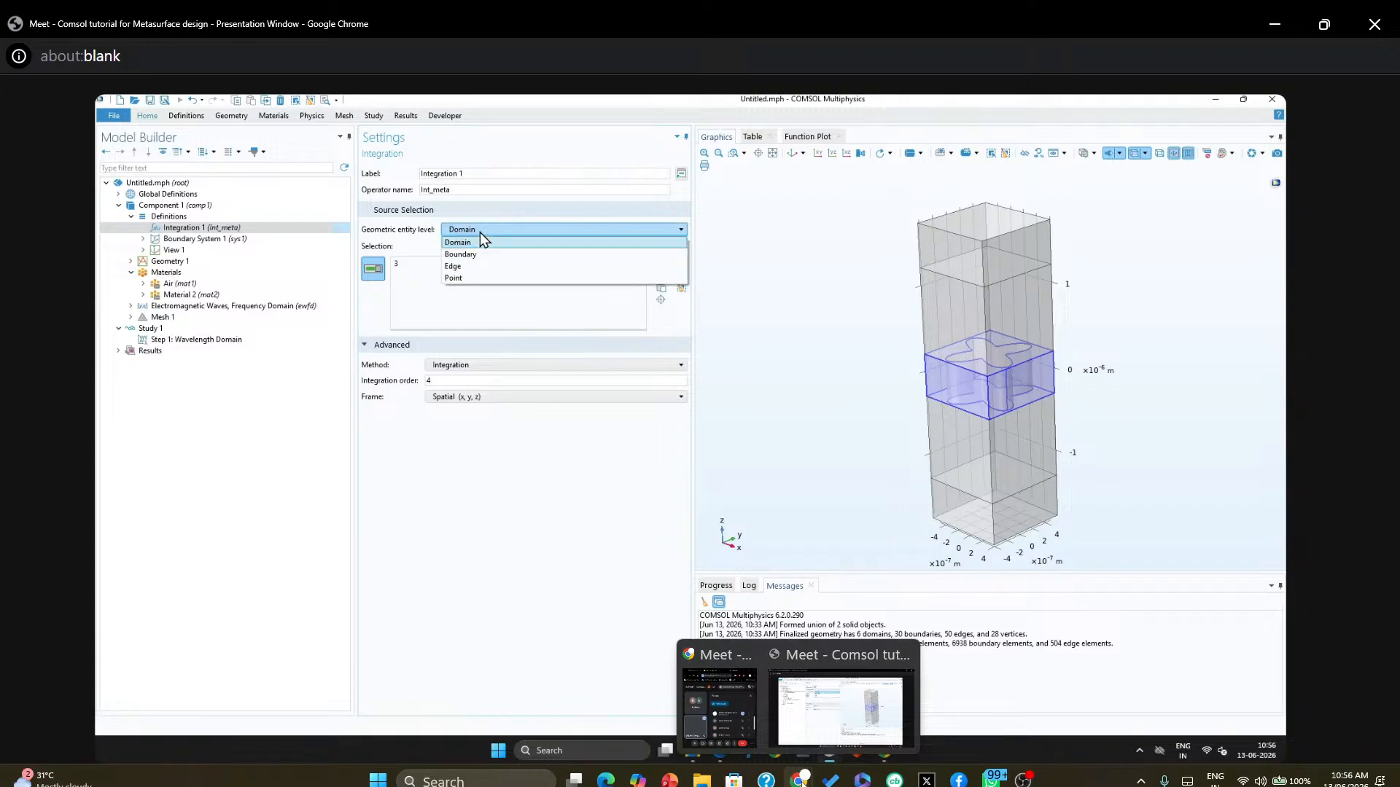
pyautogui.click(475, 255)
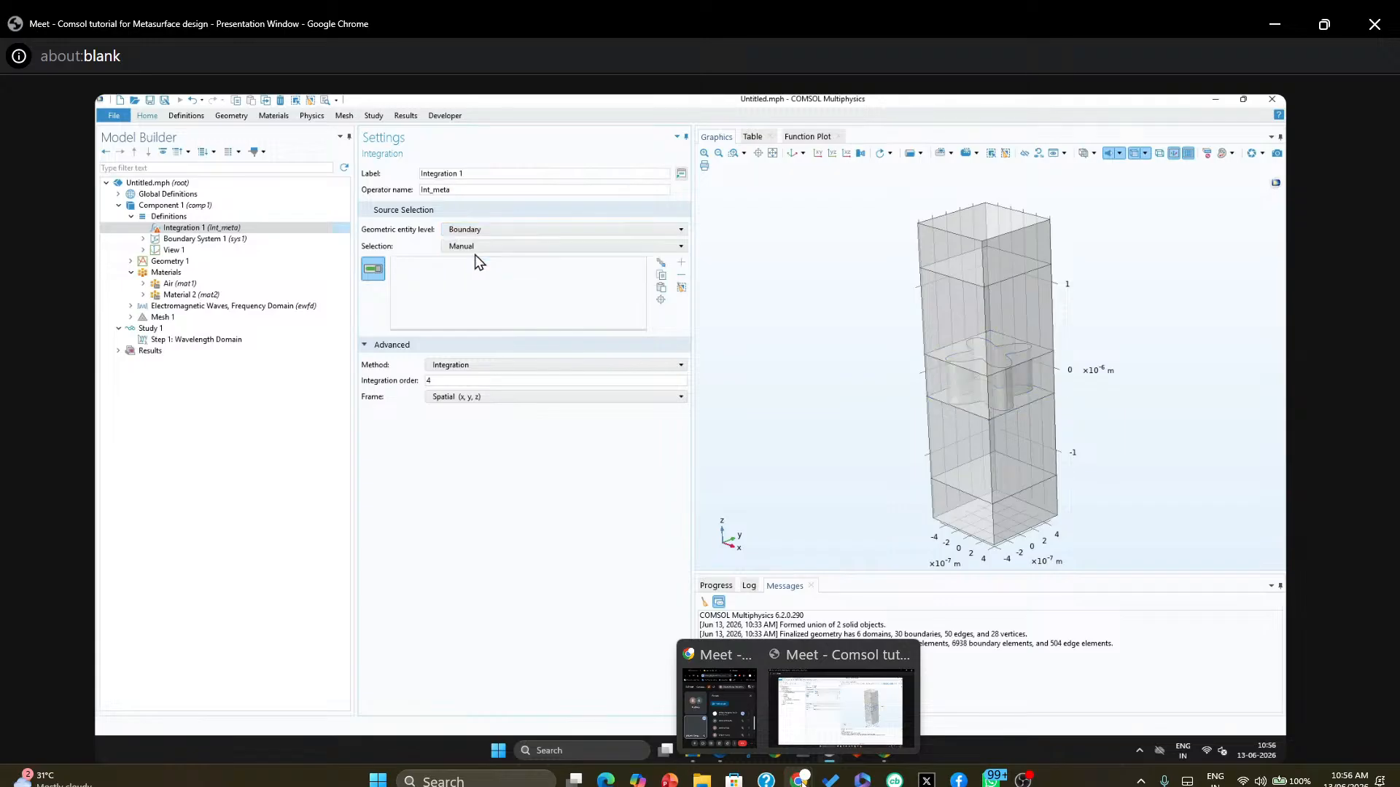
pyautogui.click(971, 224)
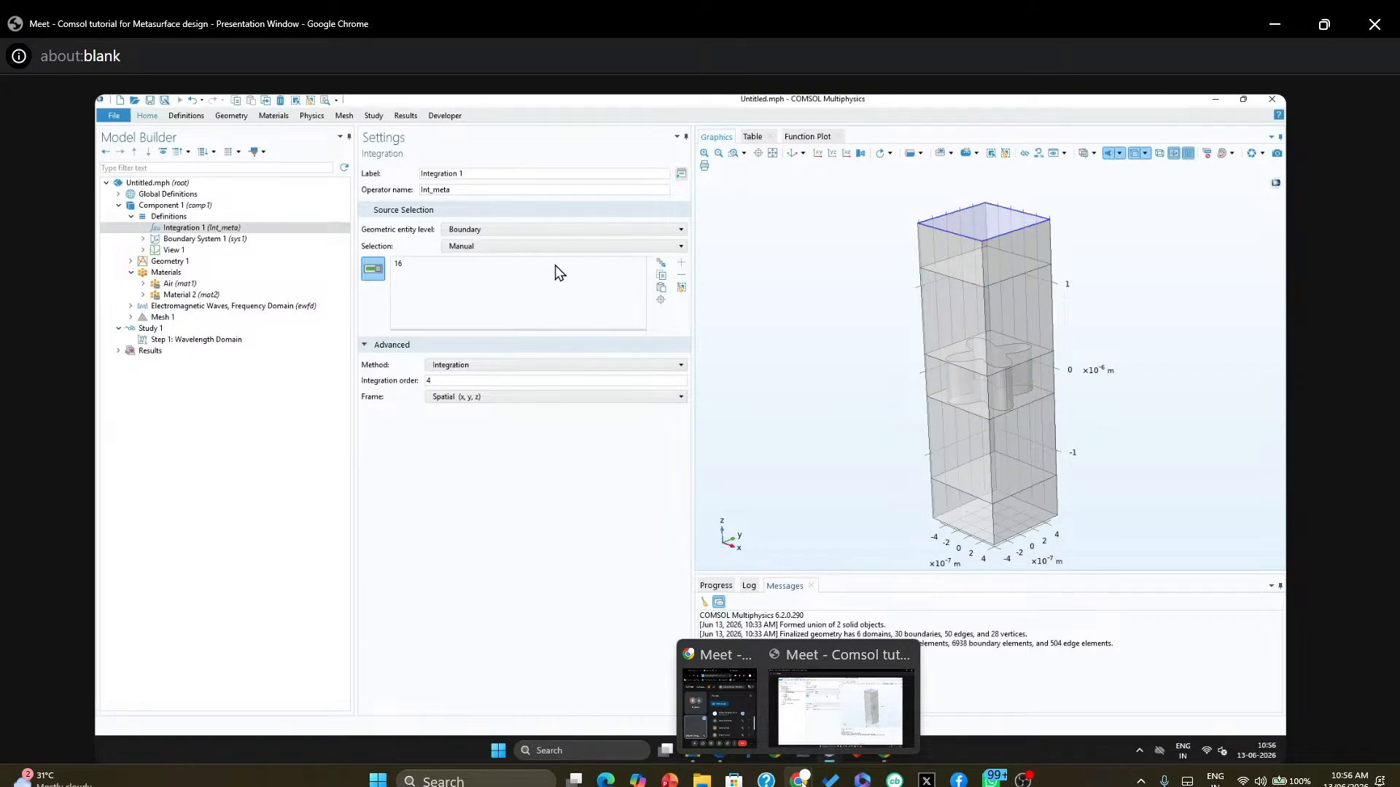
pyautogui.click(966, 266)
pyautogui.click(983, 228)
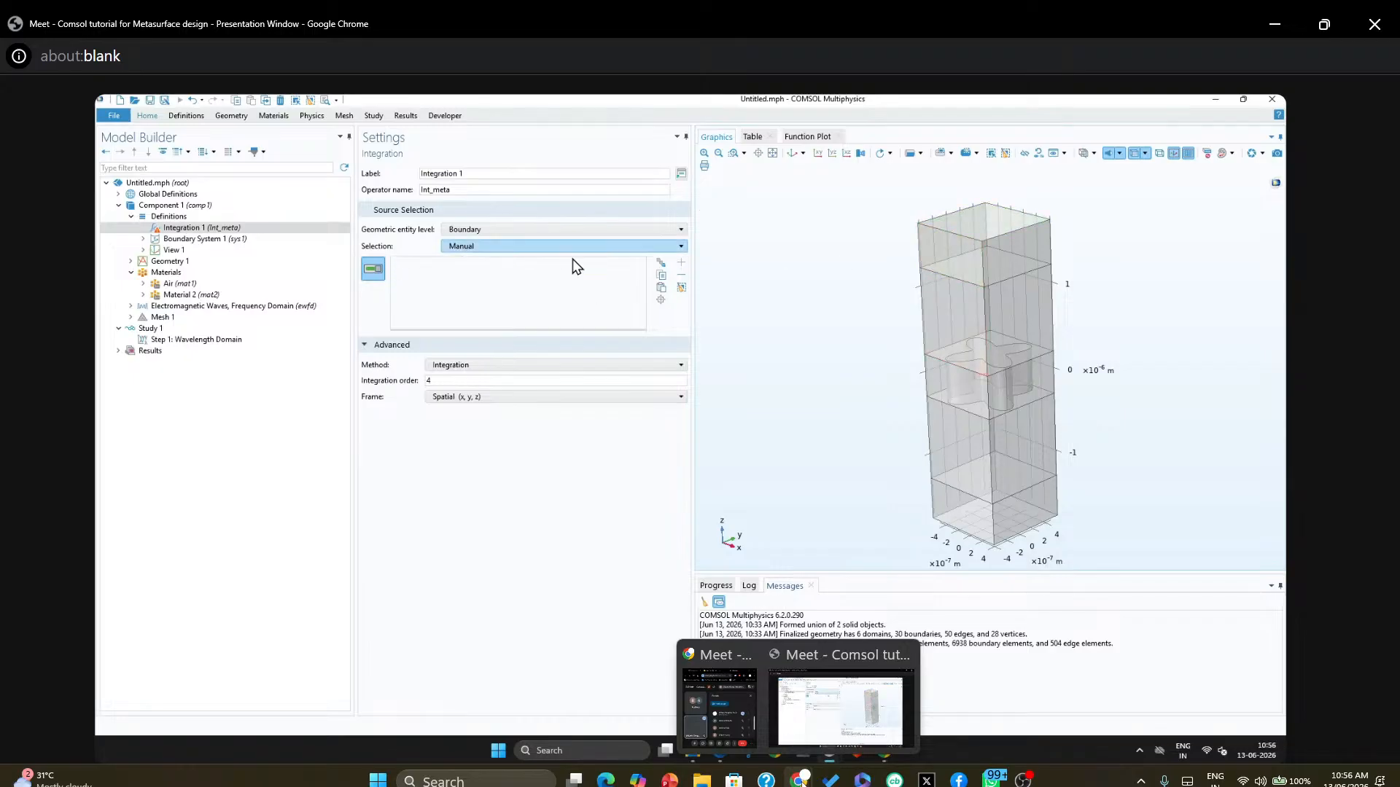
# Try Edge as the integration's source entity level, picking edges near the upper end of the cell, and return the level to Domain
pyautogui.click(541, 230)
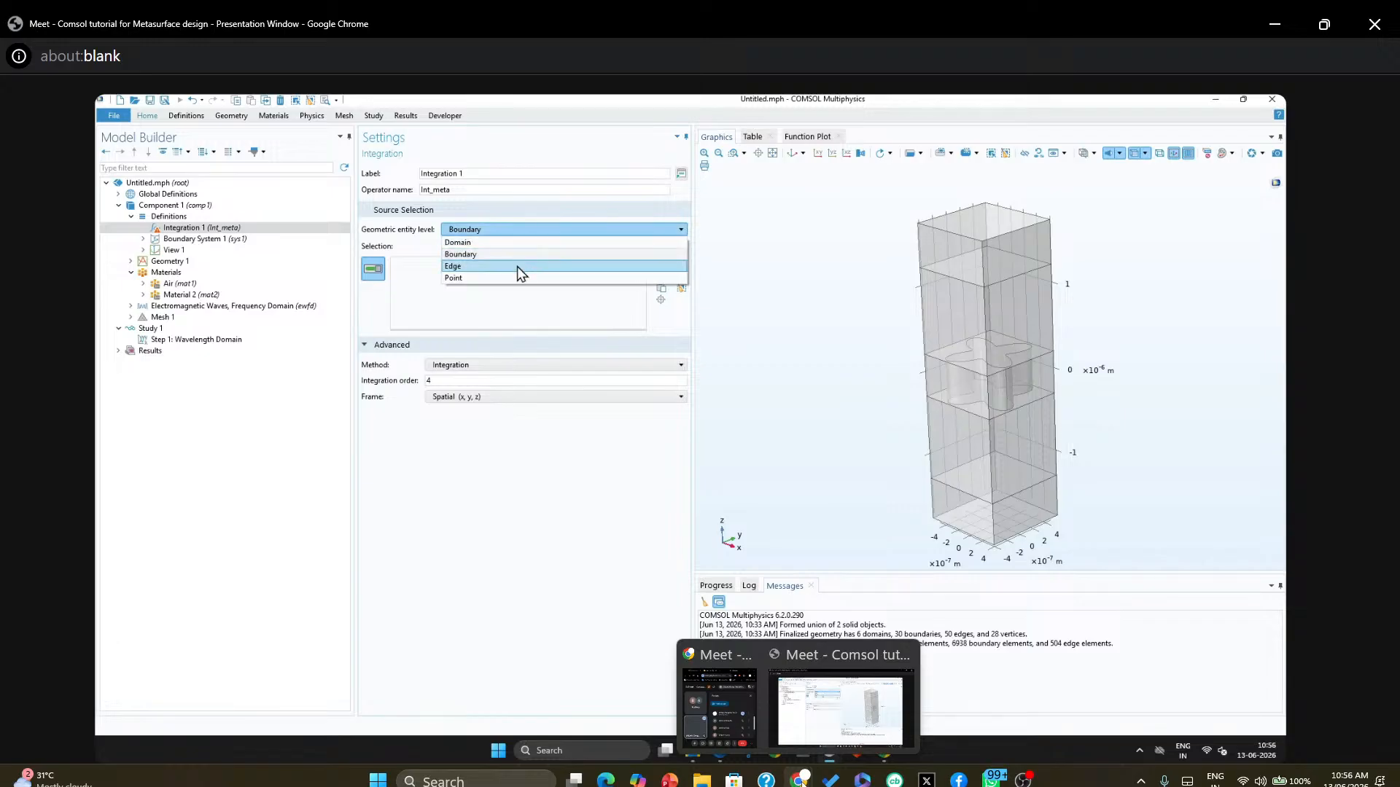
pyautogui.click(519, 267)
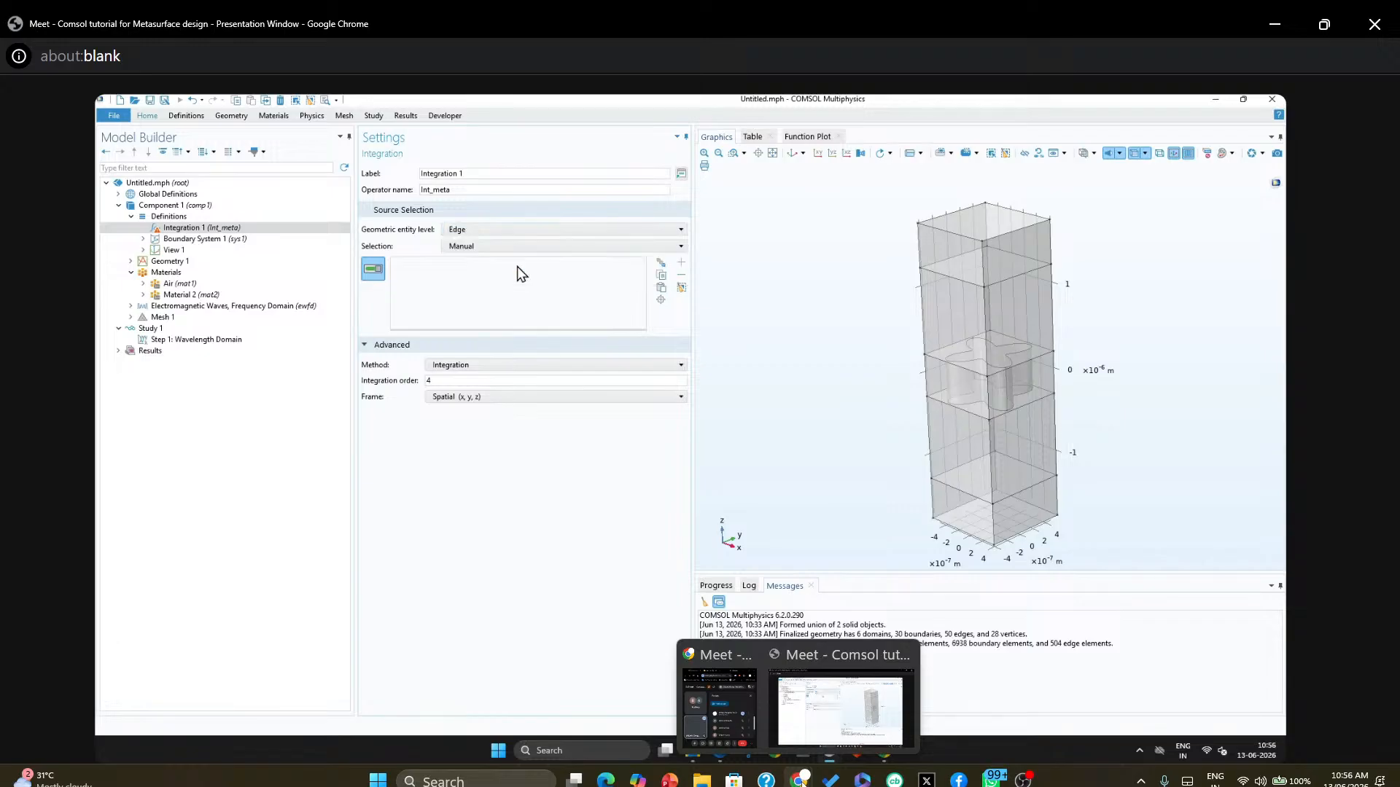
pyautogui.click(1014, 279)
pyautogui.click(968, 286)
pyautogui.click(1000, 237)
pyautogui.click(1012, 279)
pyautogui.click(1004, 237)
pyautogui.click(482, 230)
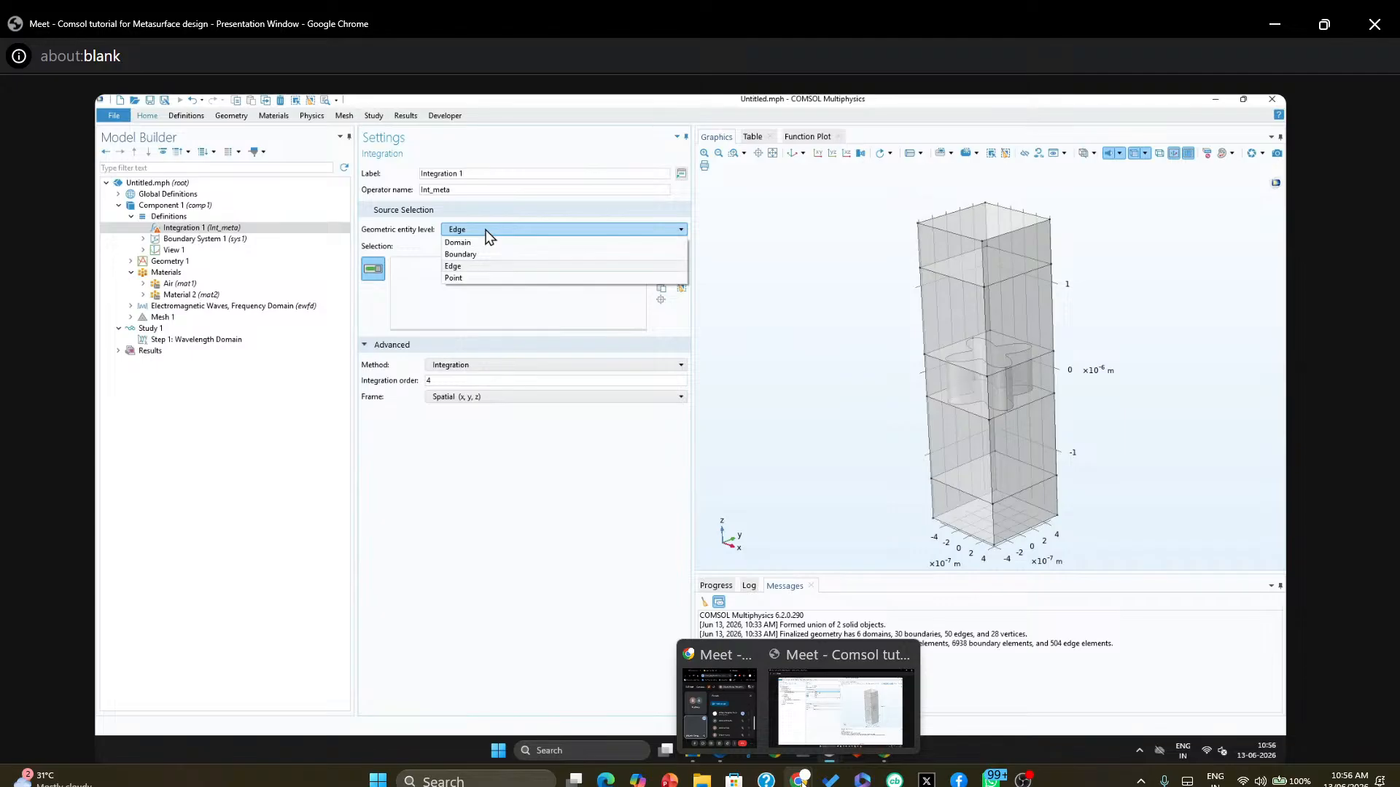
pyautogui.click(480, 245)
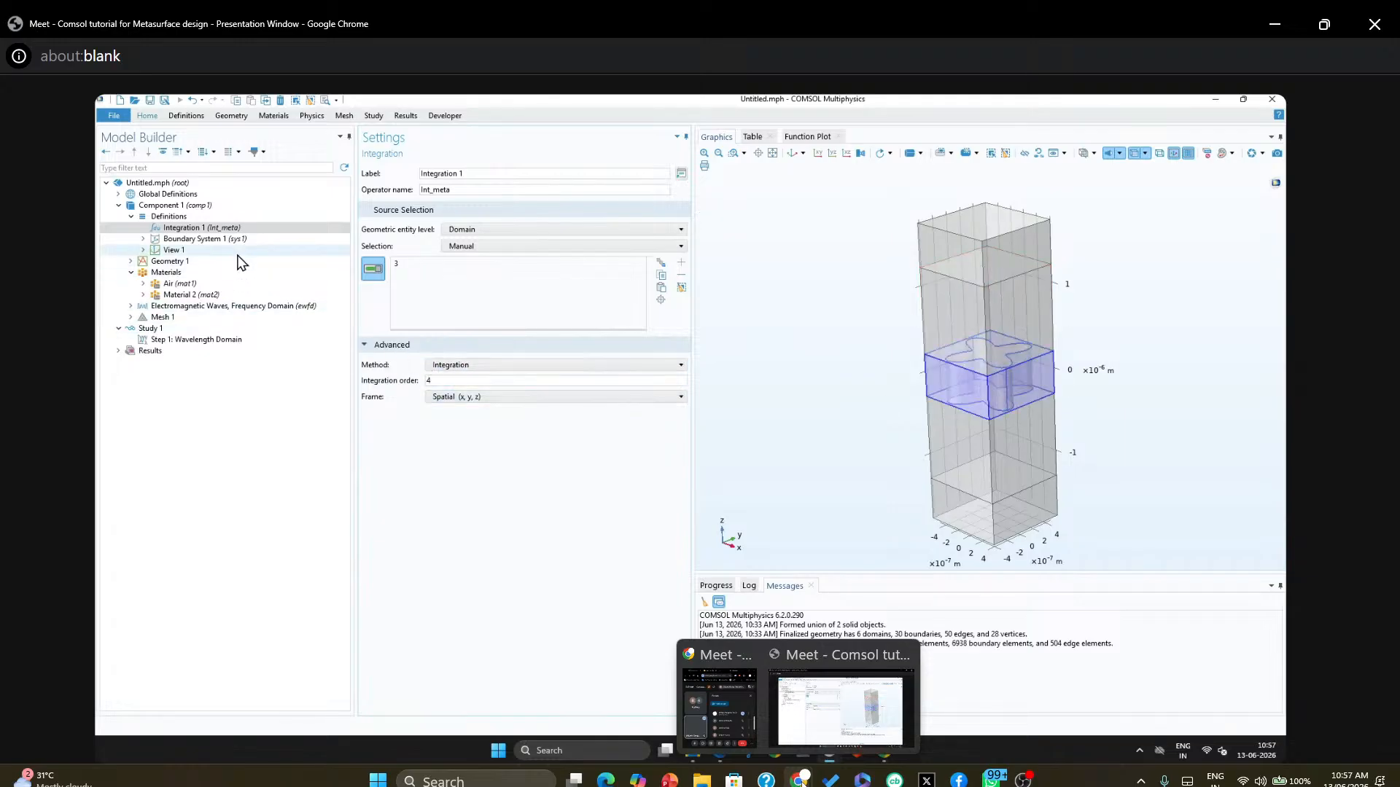
pyautogui.click(195, 230)
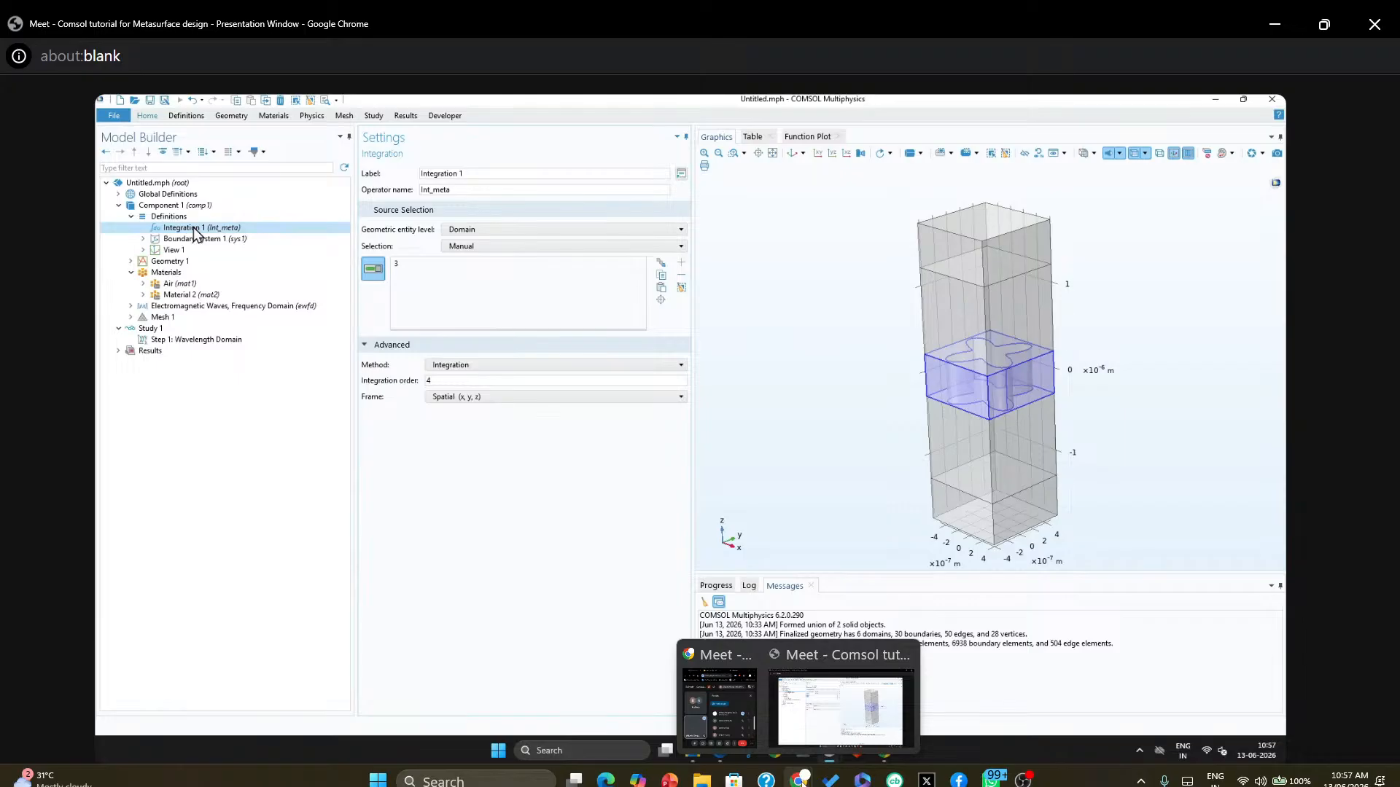
# Add a Perfectly Matched Layer to the definitions and assign it to the uppermost and lowermost blocks, domains 5 and 1
pyautogui.rightClick(167, 218)
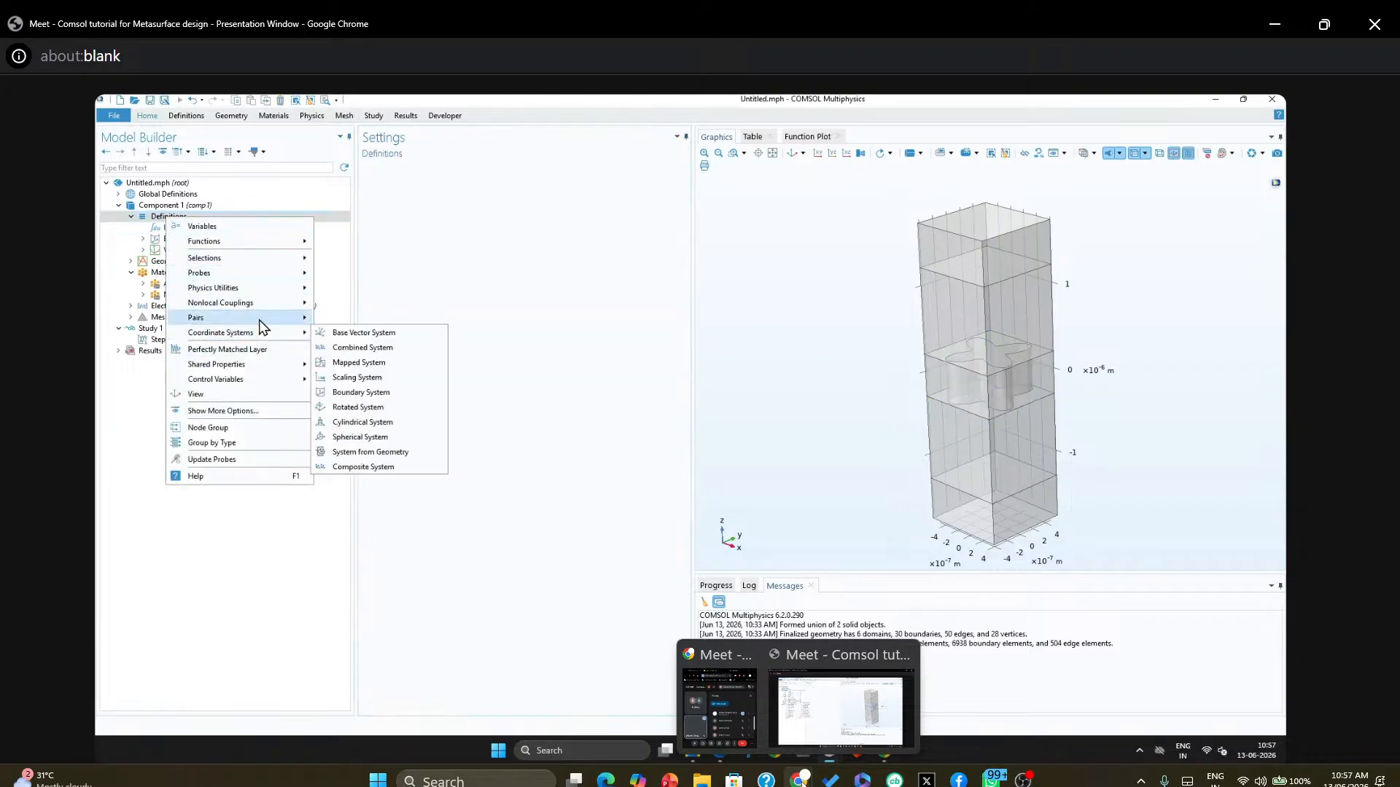
pyautogui.moveTo(265, 301)
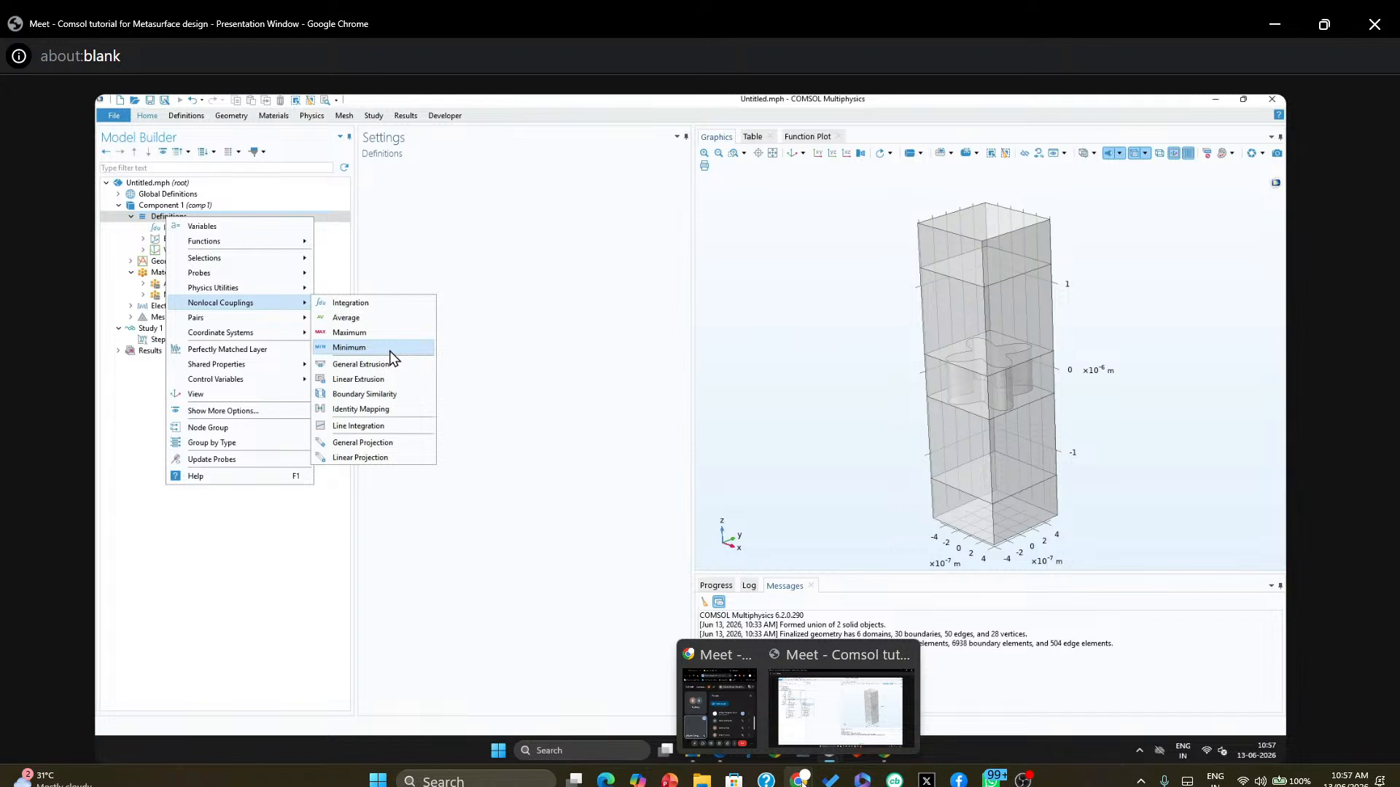
pyautogui.click(222, 351)
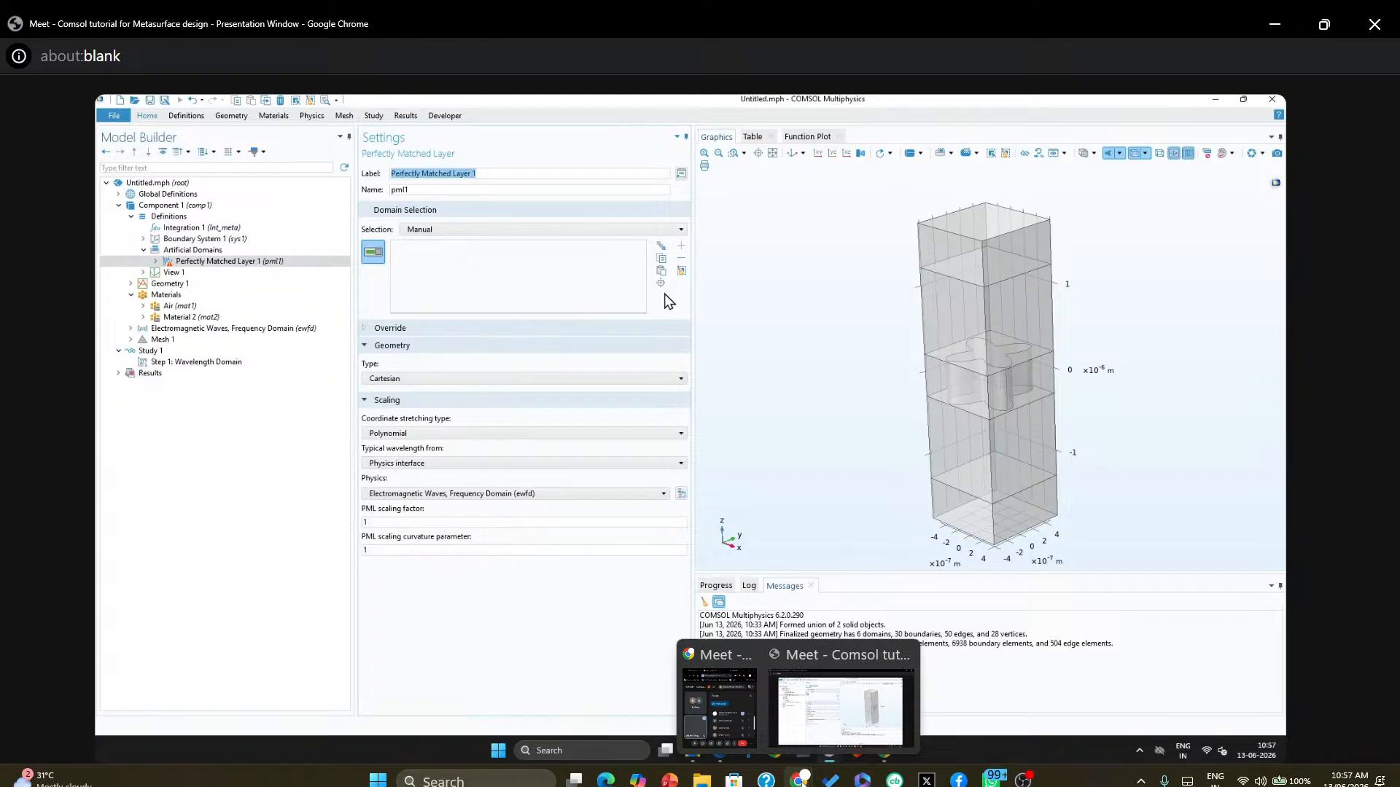
pyautogui.click(962, 237)
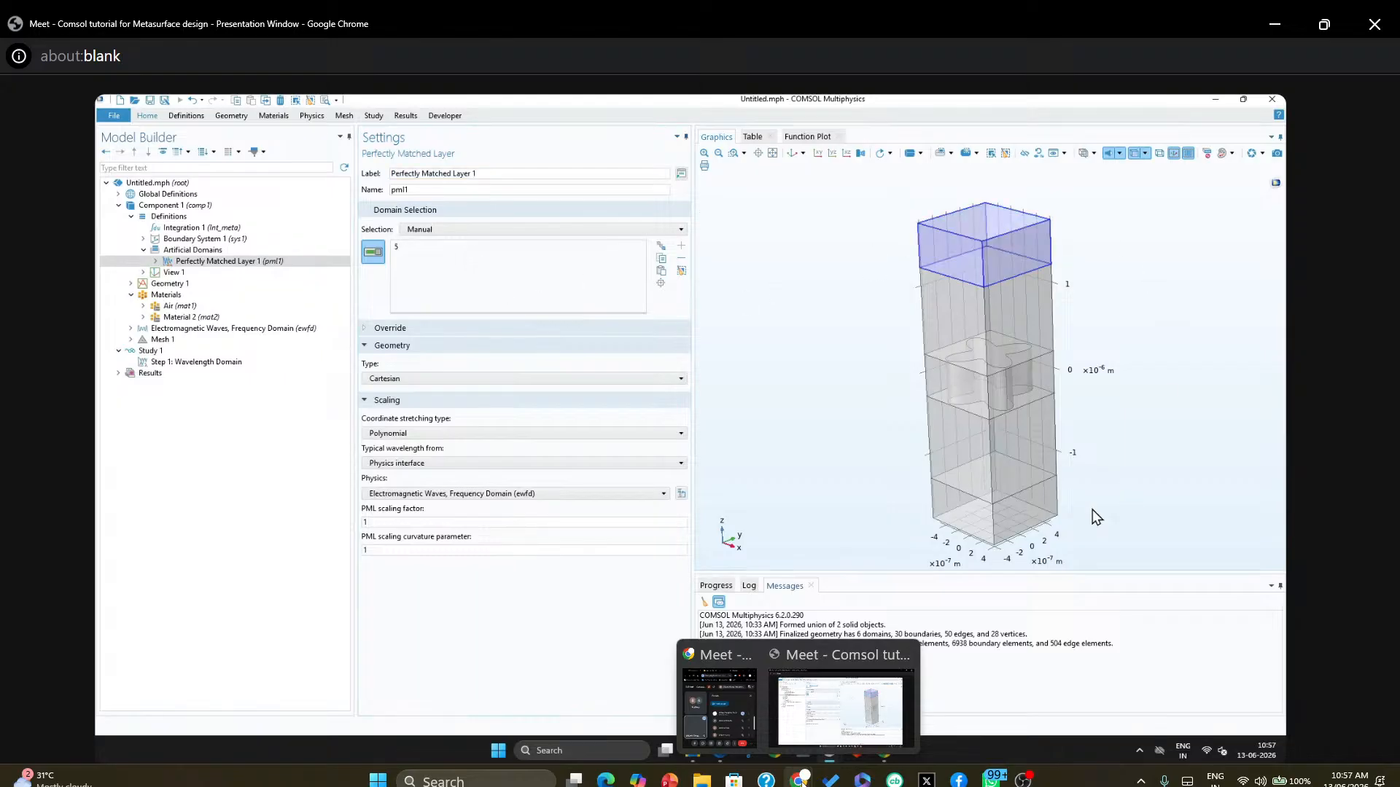
pyautogui.click(1024, 521)
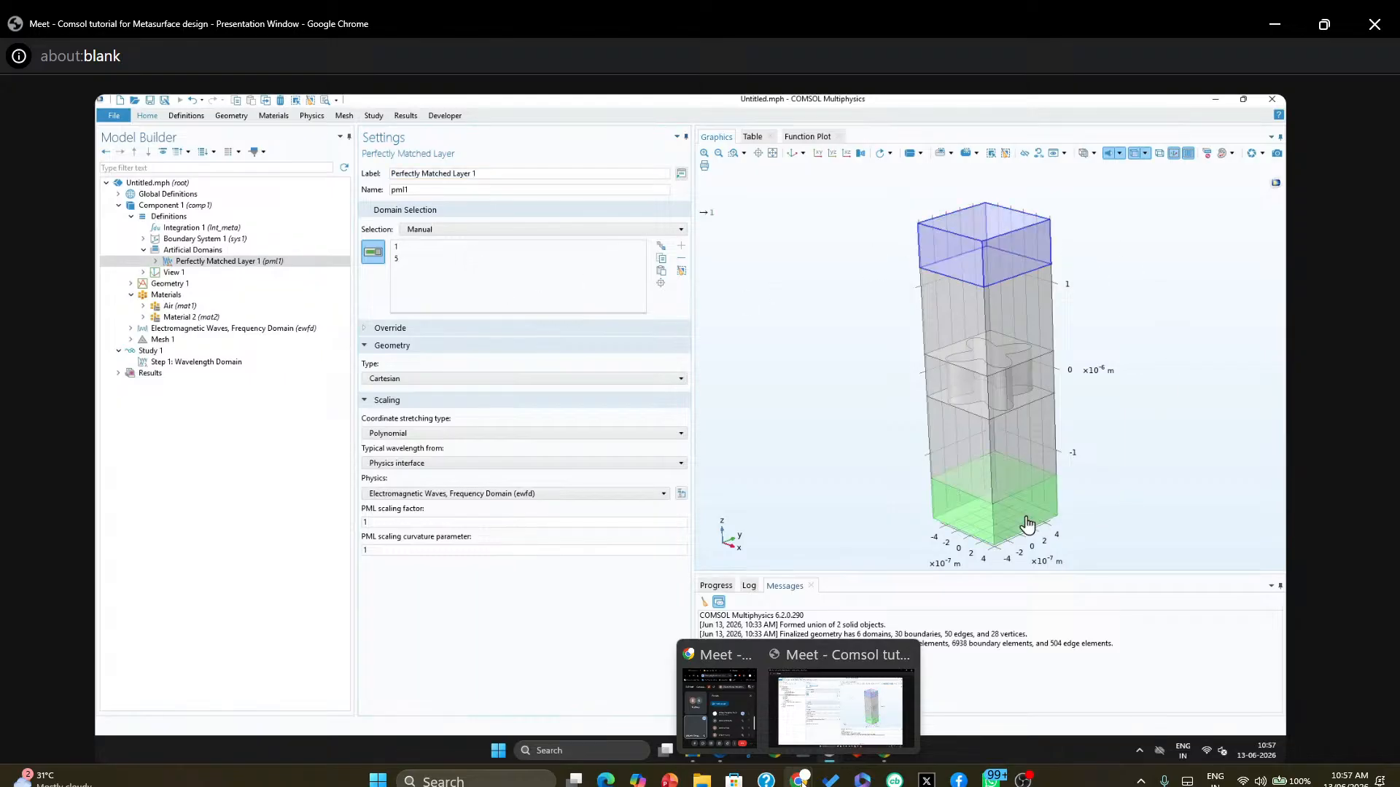
pyautogui.click(399, 248)
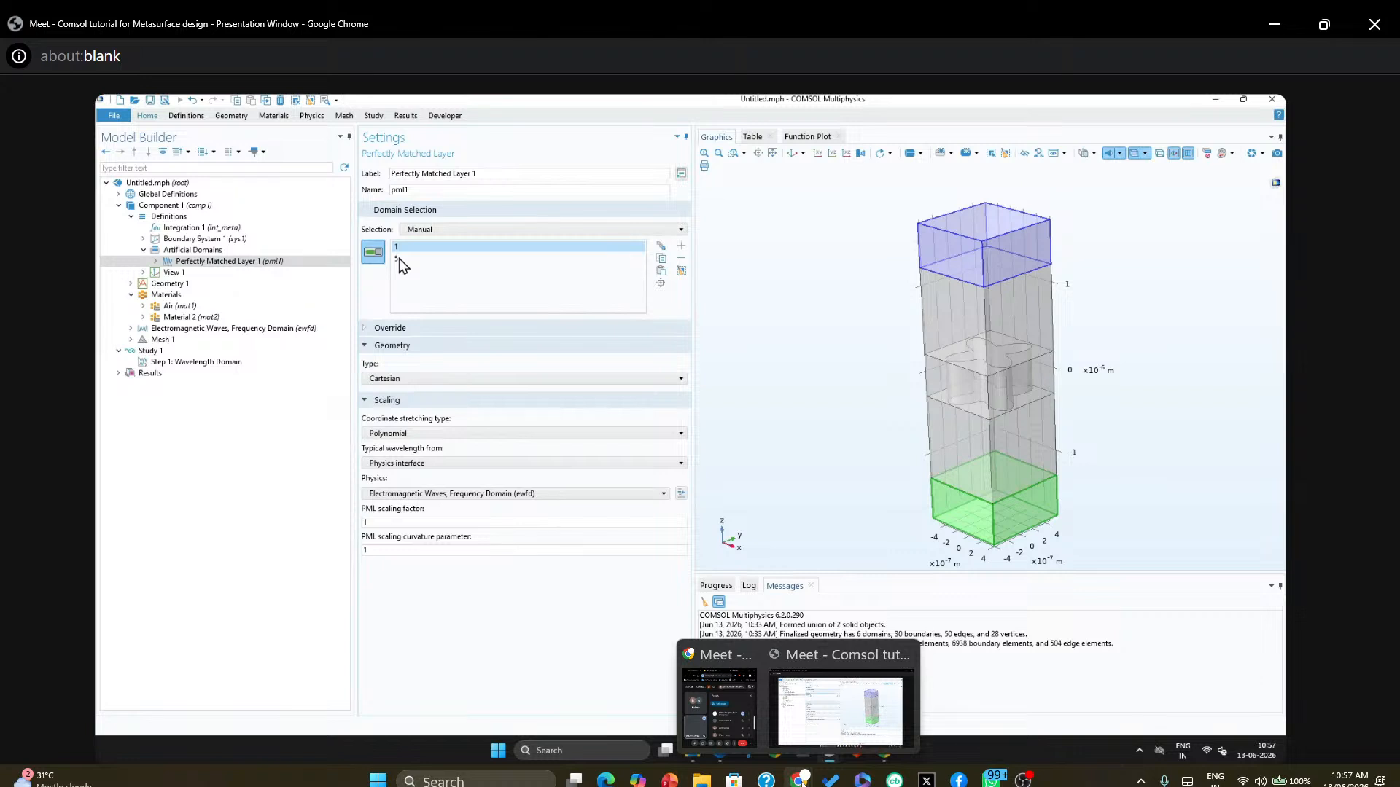
pyautogui.click(397, 258)
# Add a Variables node to the component's definitions and name its first variable int_v
pyautogui.click(182, 228)
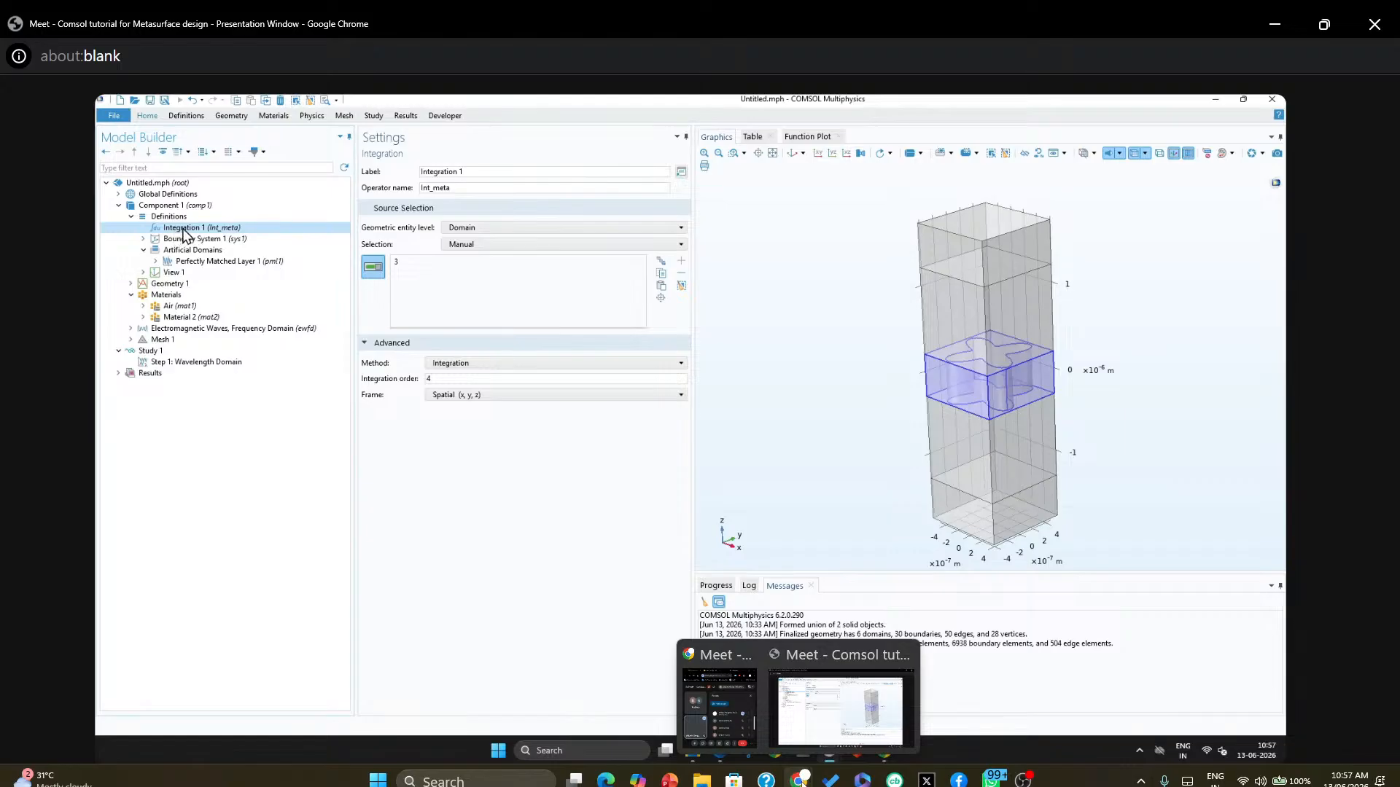
pyautogui.click(179, 219)
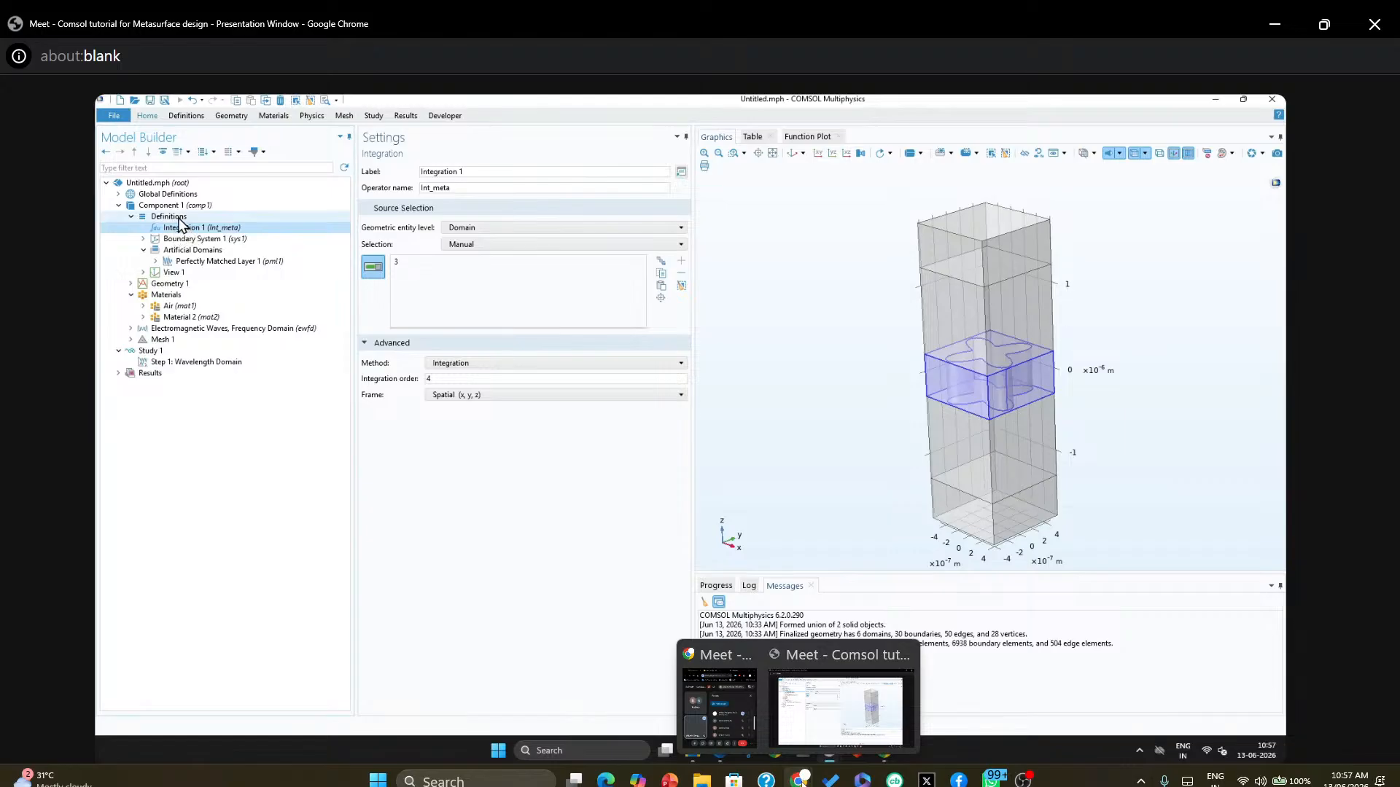
pyautogui.rightClick(180, 223)
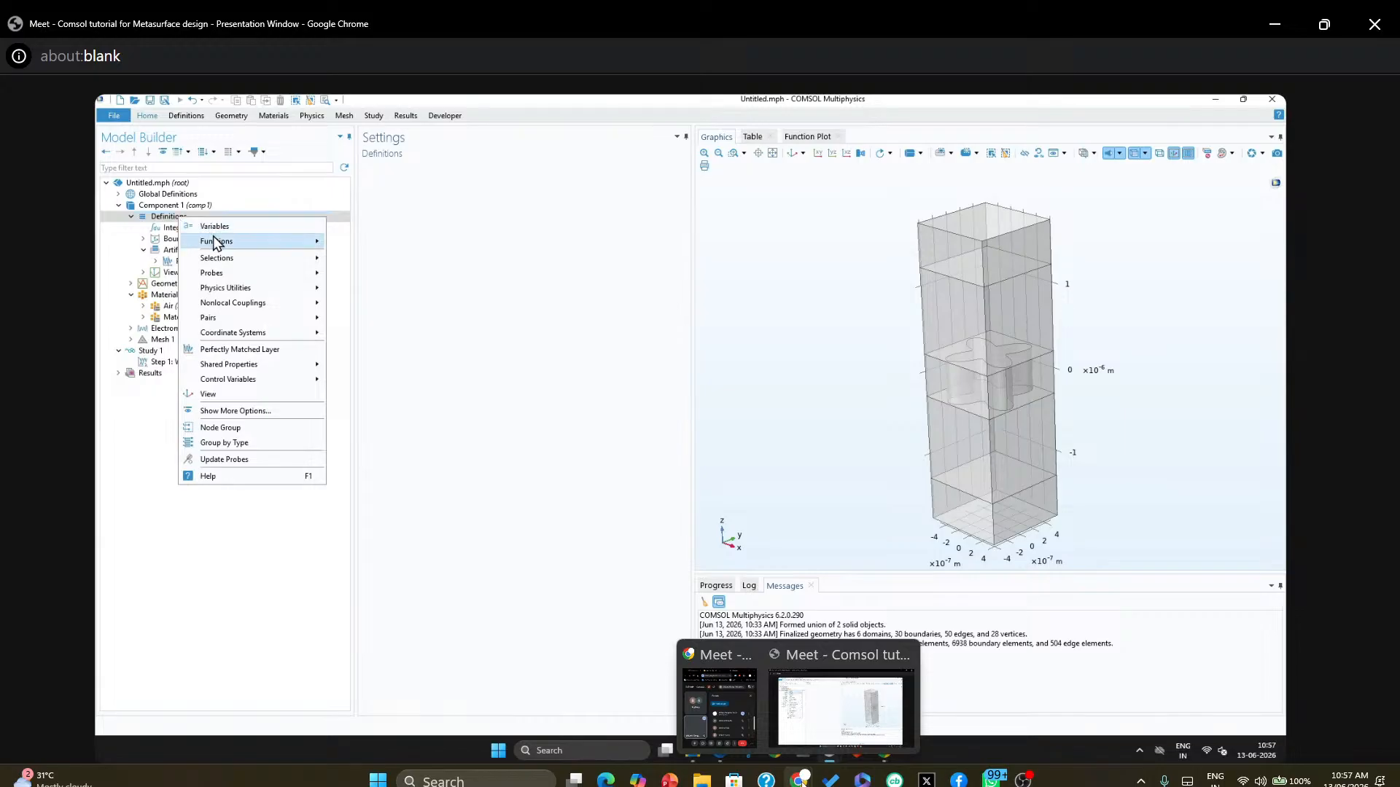
pyautogui.click(214, 229)
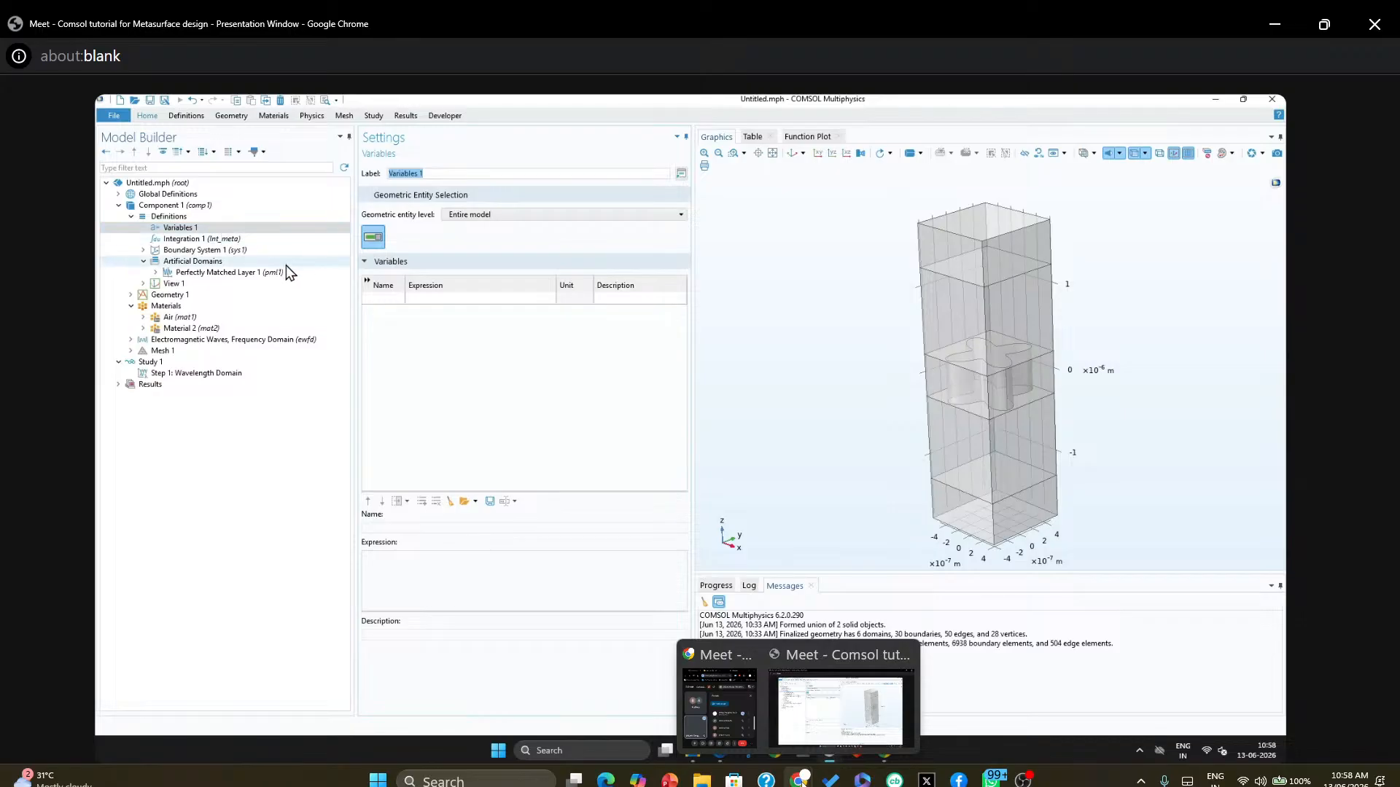
pyautogui.click(383, 298)
pyautogui.write('int_v')
pyautogui.press('Tab')
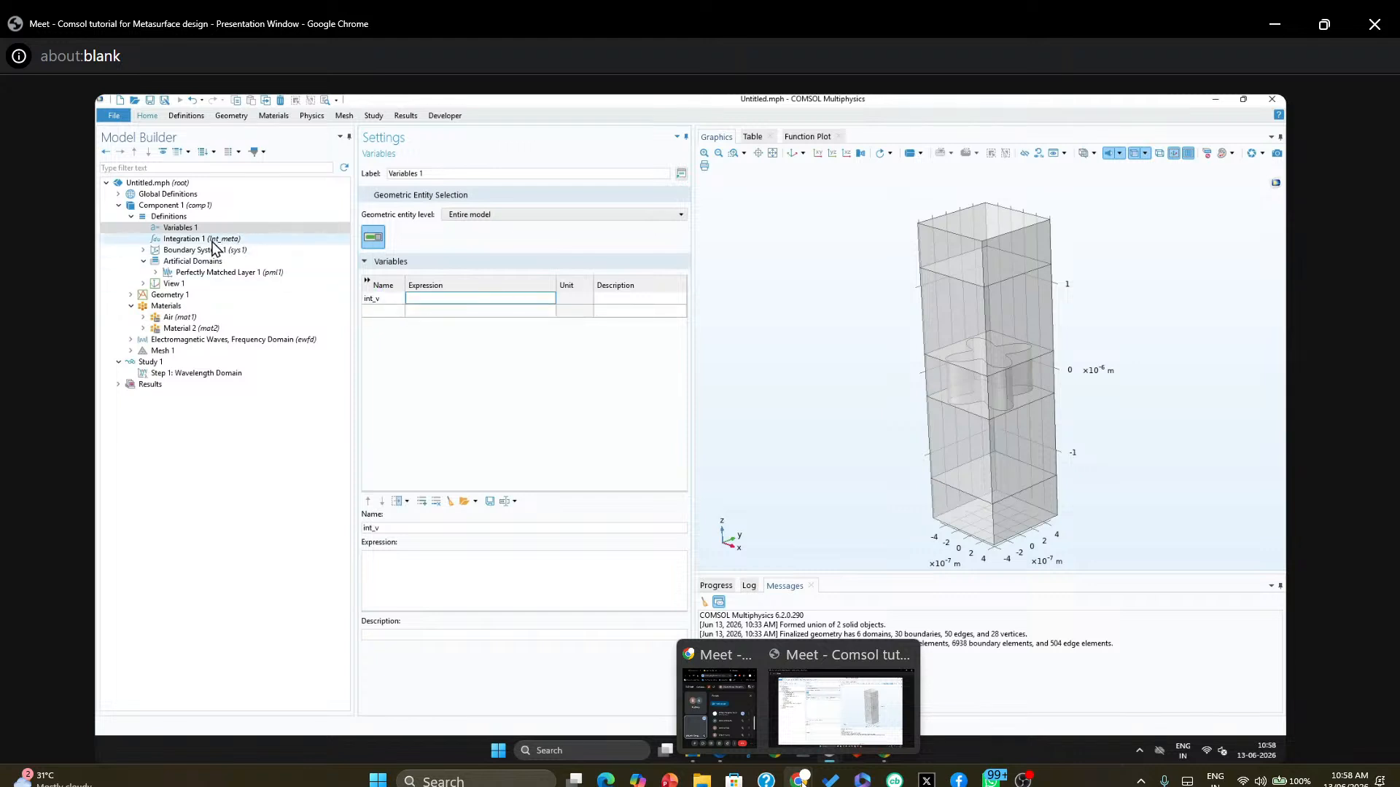
# Check the name of the Electromagnetic Waves interface and set the int_v variable's expression to Int_meta(ewfd.Ex)
pyautogui.click(423, 298)
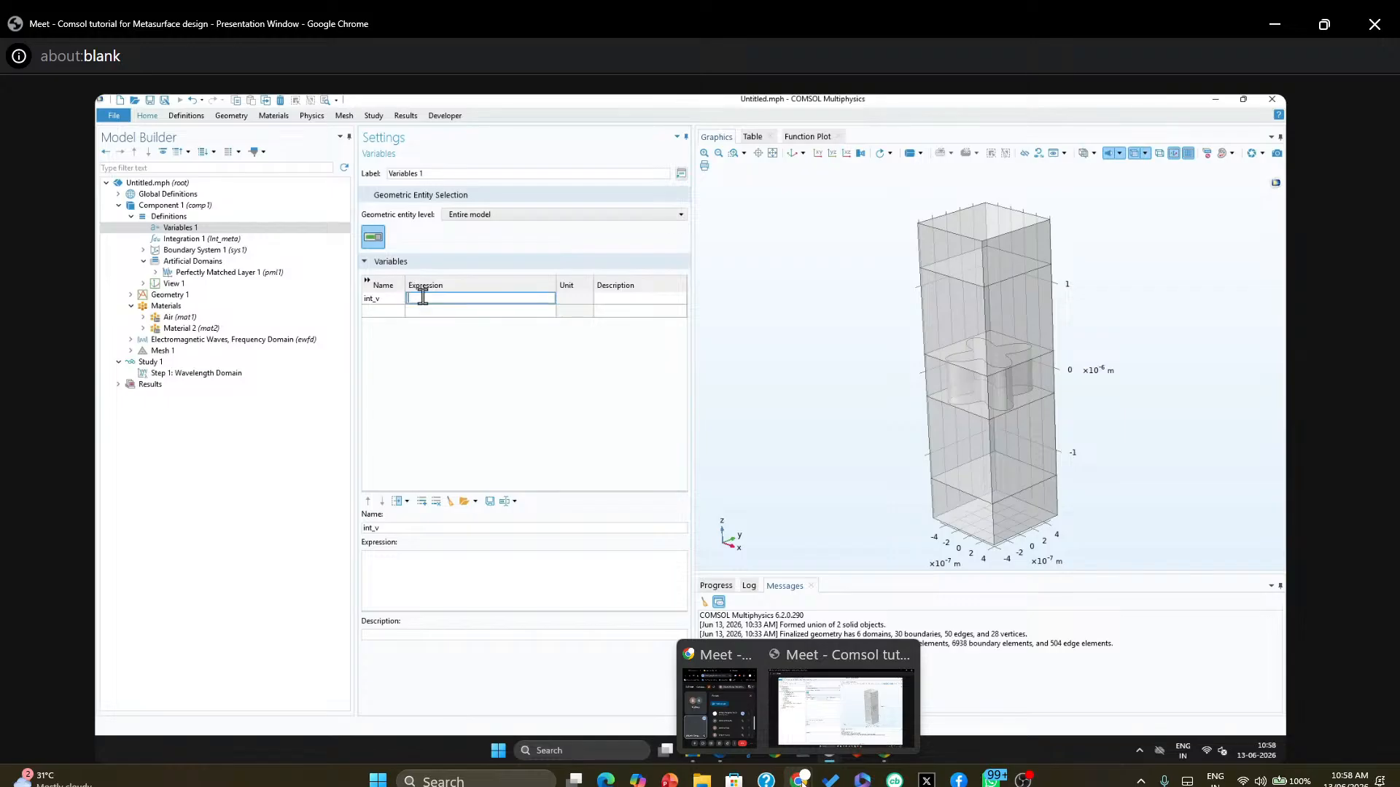
pyautogui.write('Int_meta(')
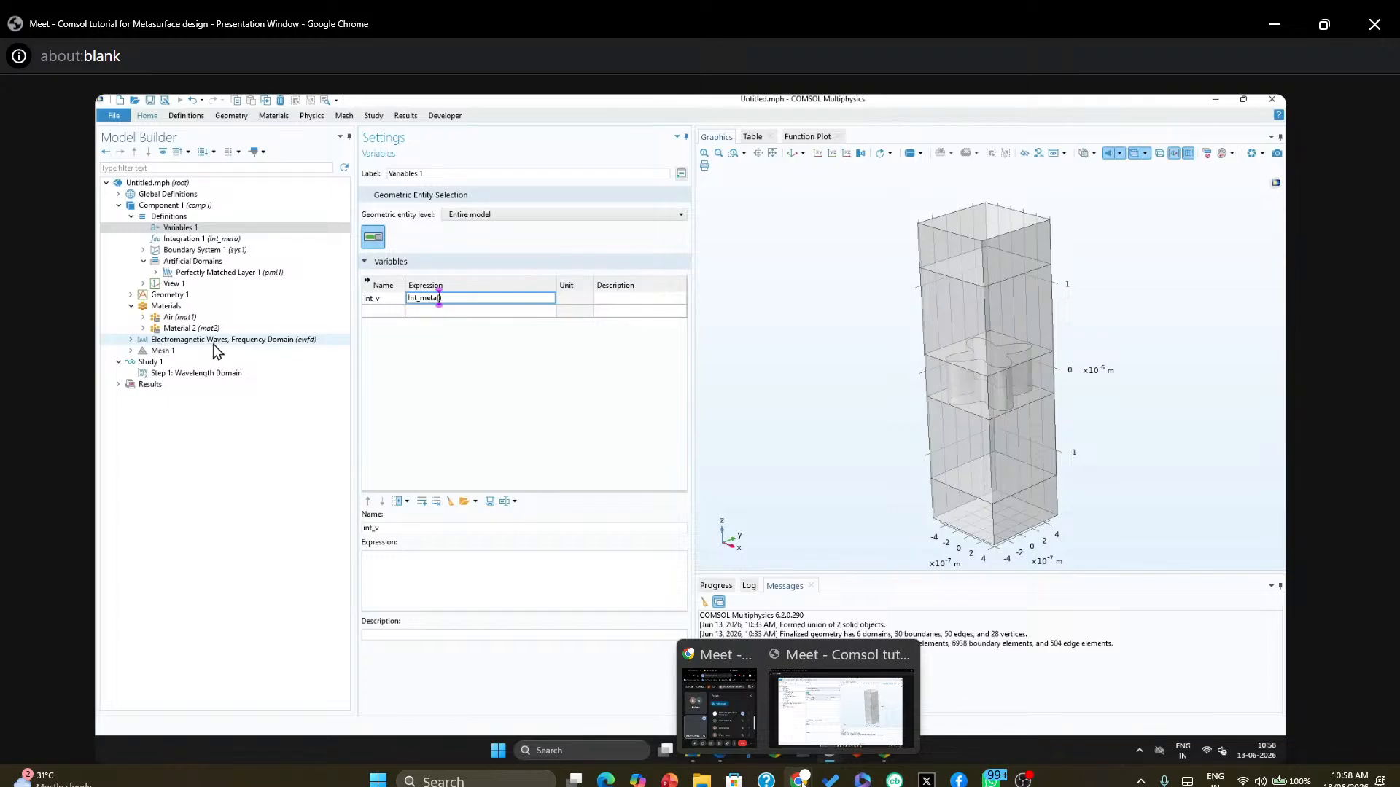
pyautogui.click(306, 342)
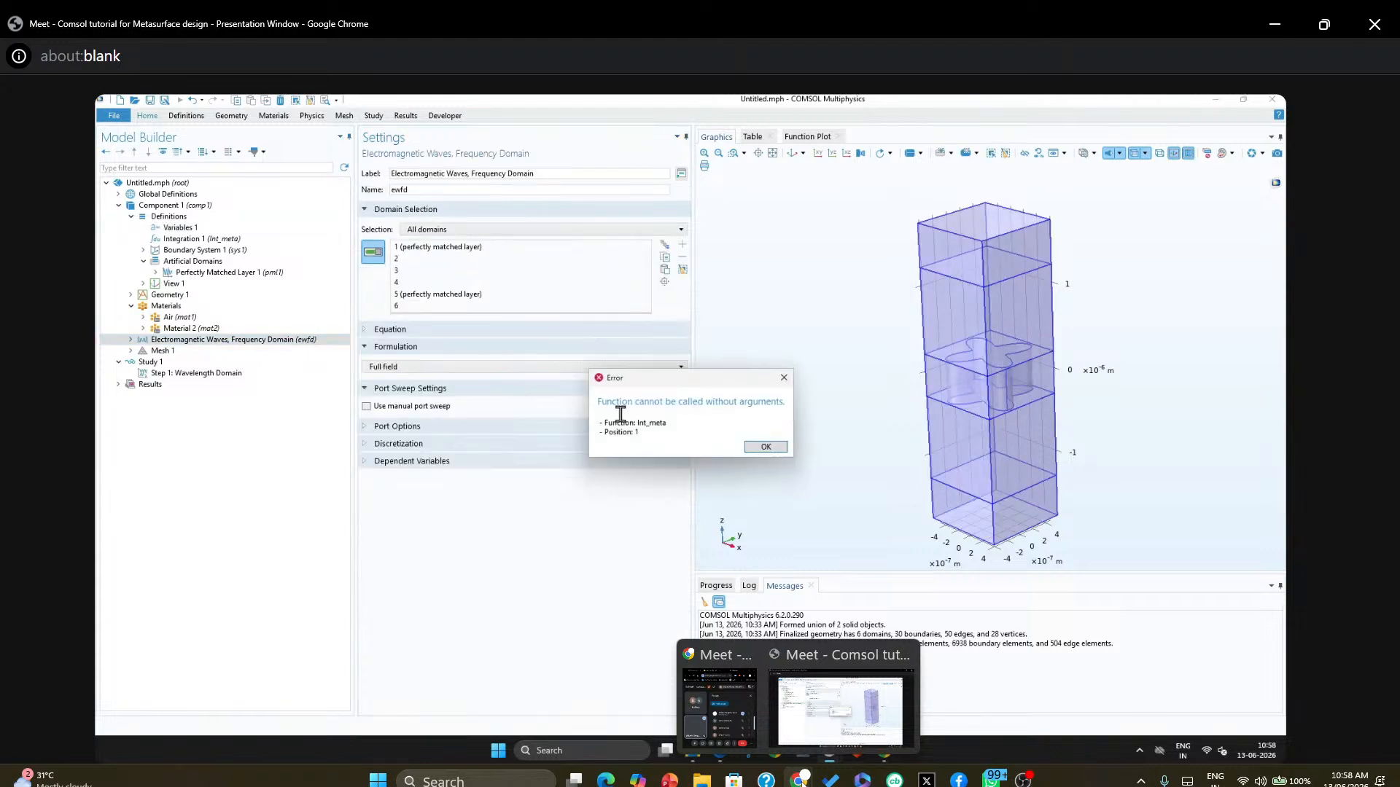
pyautogui.click(765, 447)
pyautogui.doubleClick(399, 190)
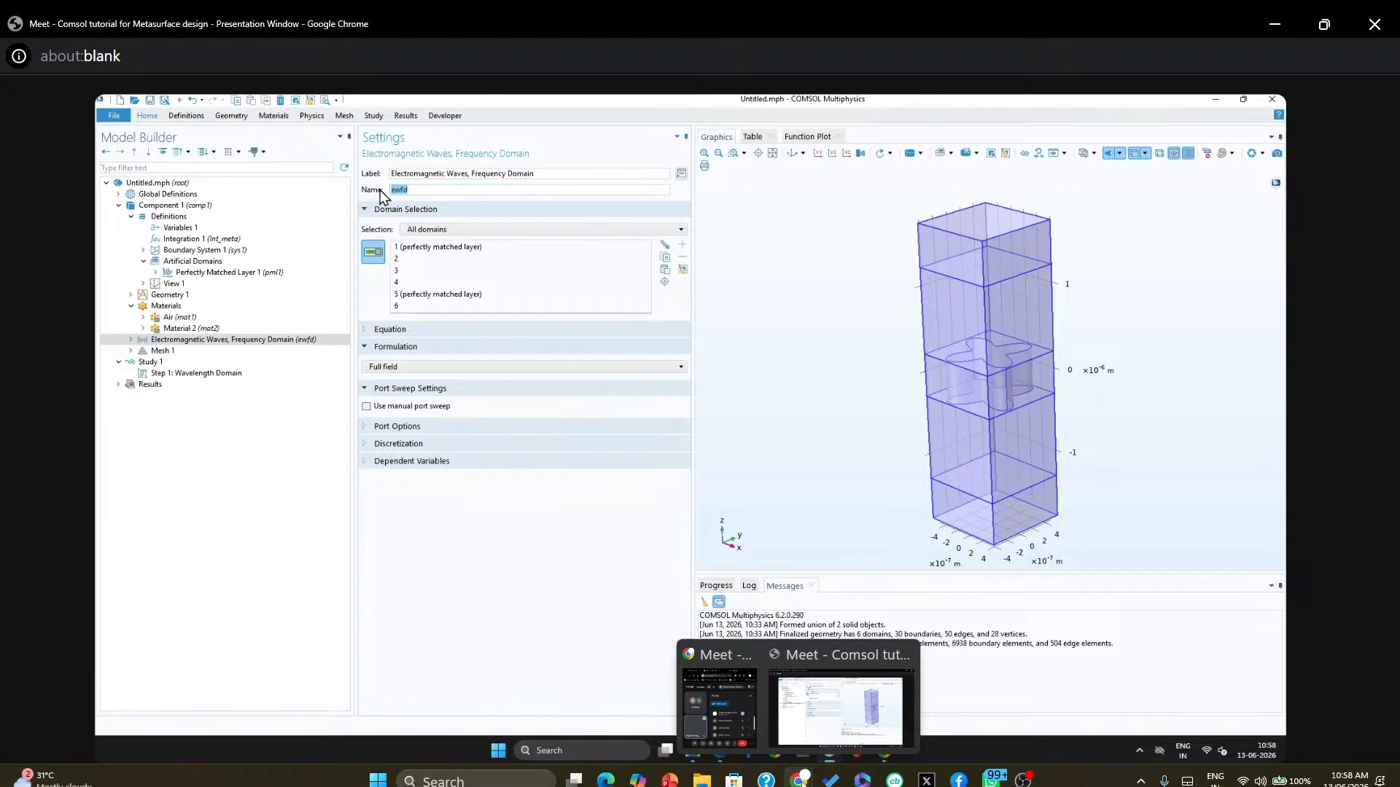
pyautogui.click(309, 340)
pyautogui.click(202, 228)
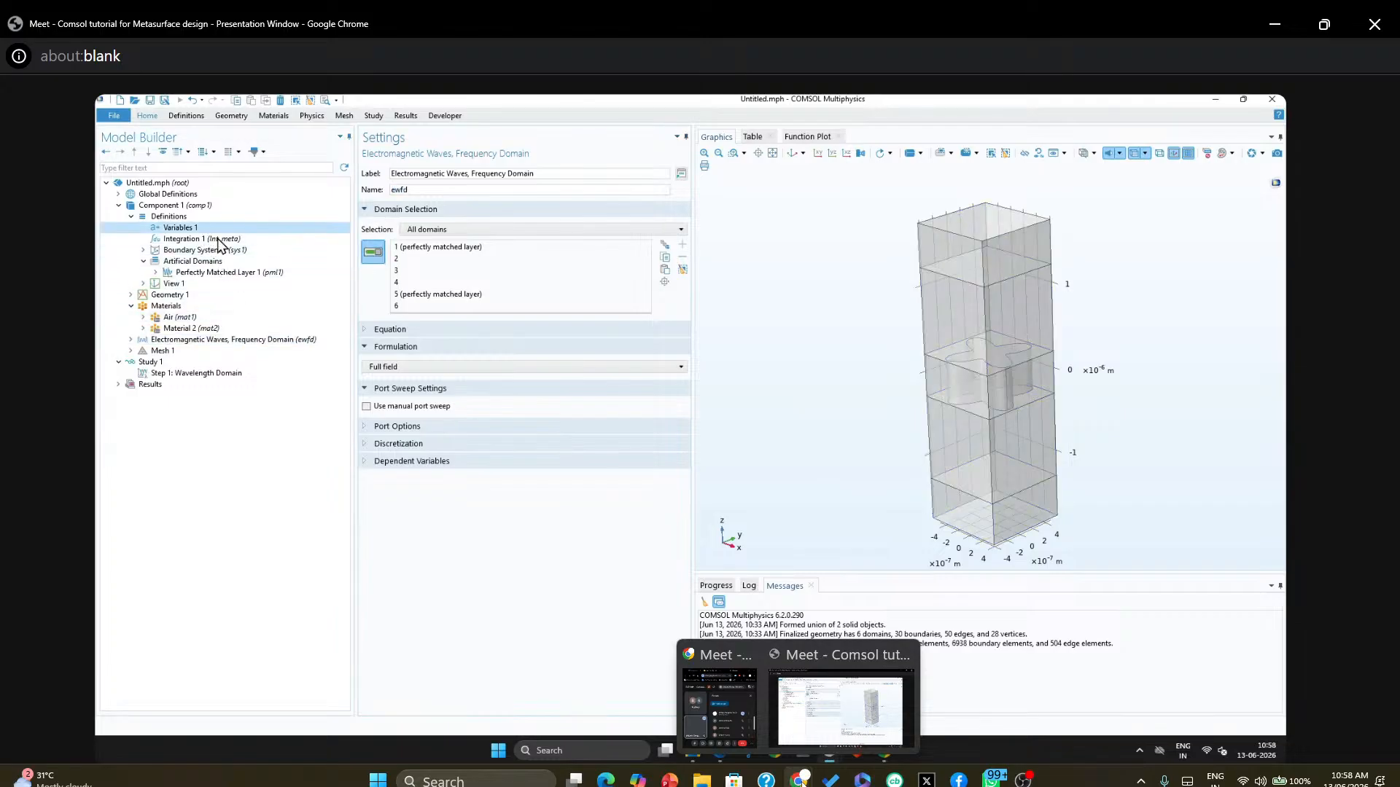
pyautogui.click(766, 447)
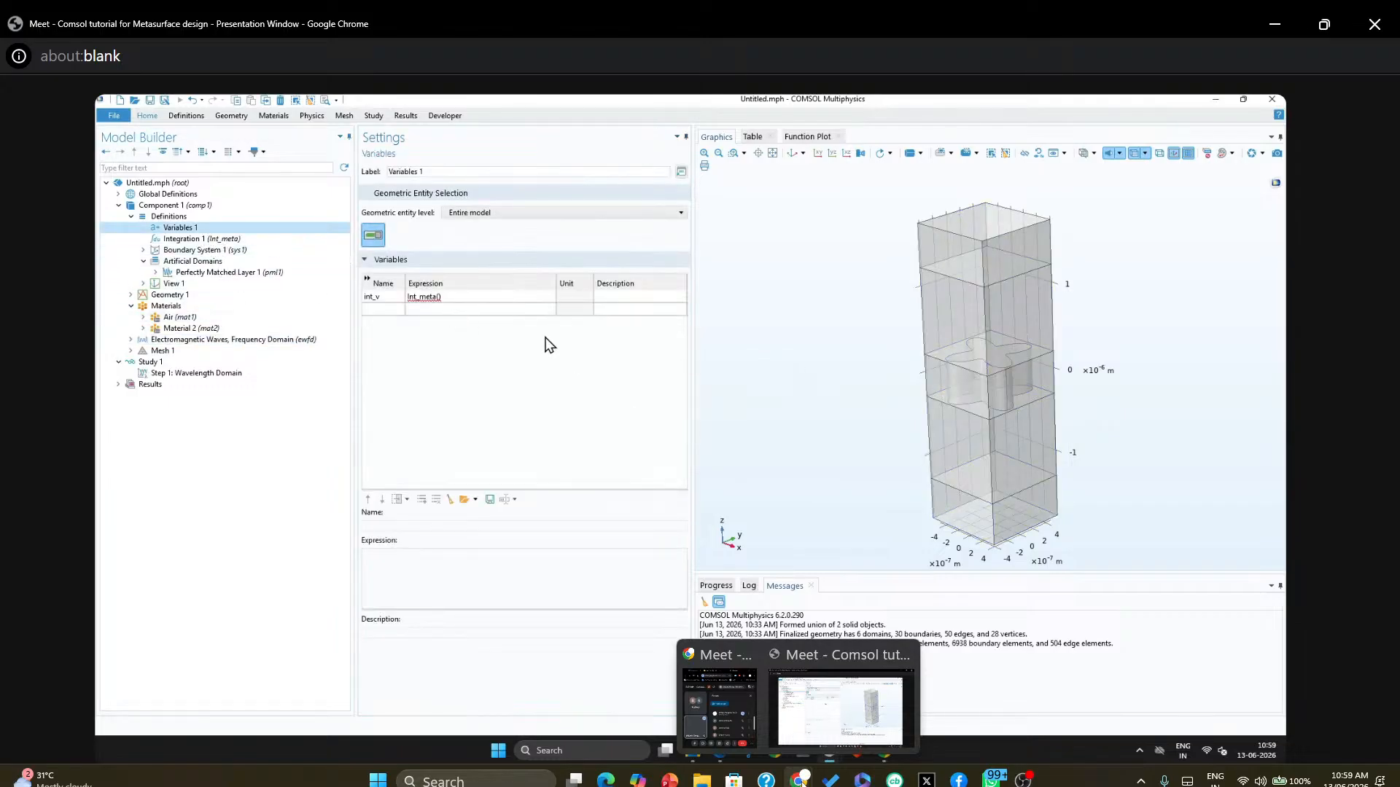
pyautogui.click(439, 297)
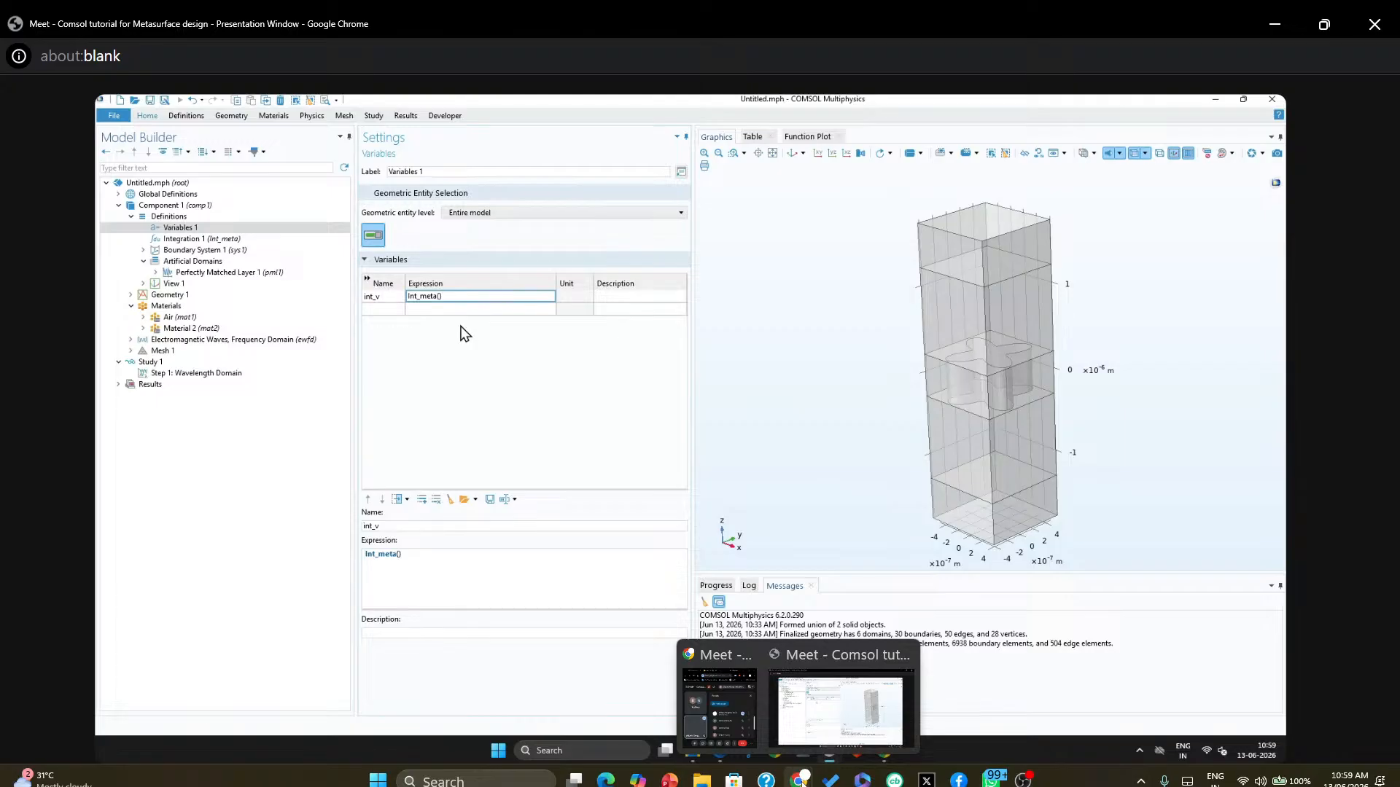
pyautogui.write('ewfd.Ex')
pyautogui.press('Return')
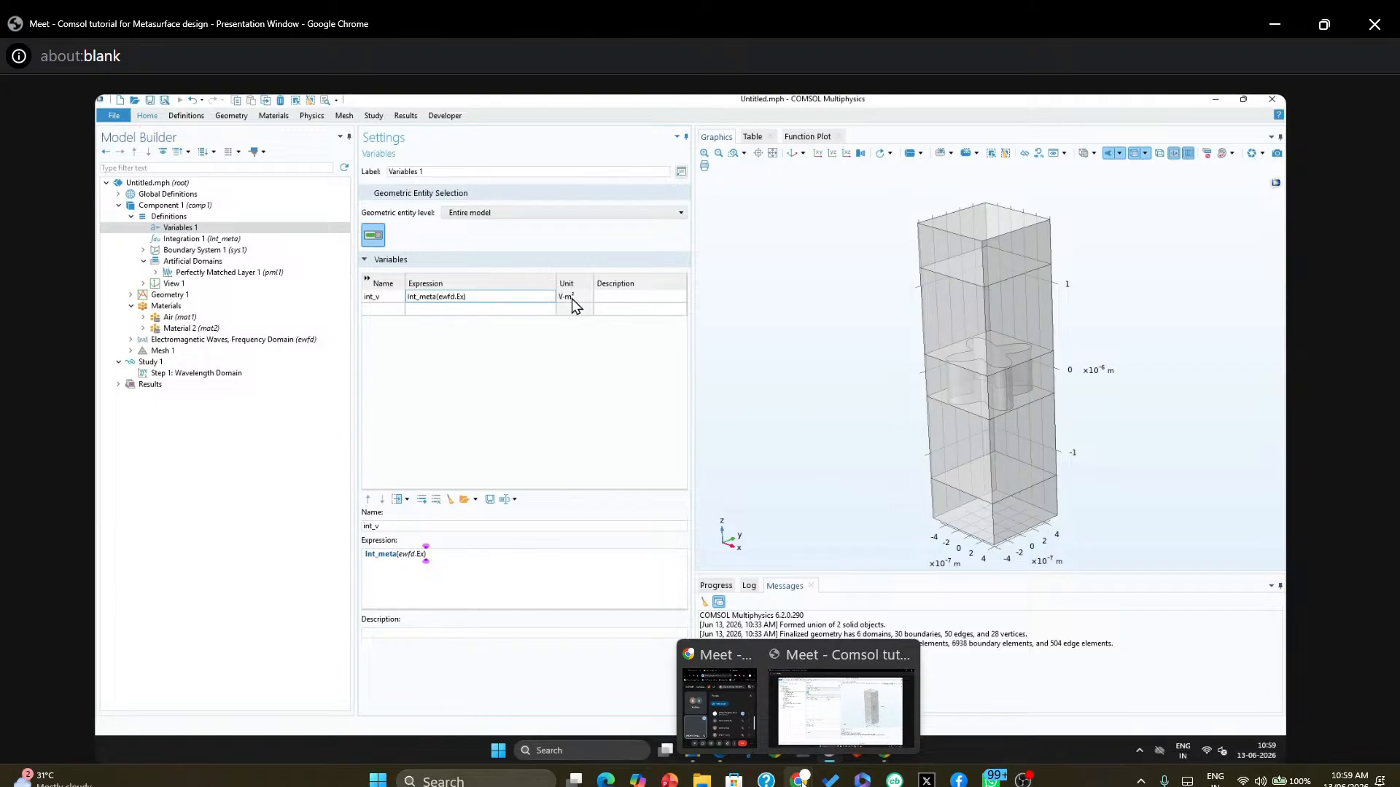
# Try a second variable named int_s with the expression Ex, replaced by Vm
pyautogui.click(441, 310)
pyautogui.click(374, 309)
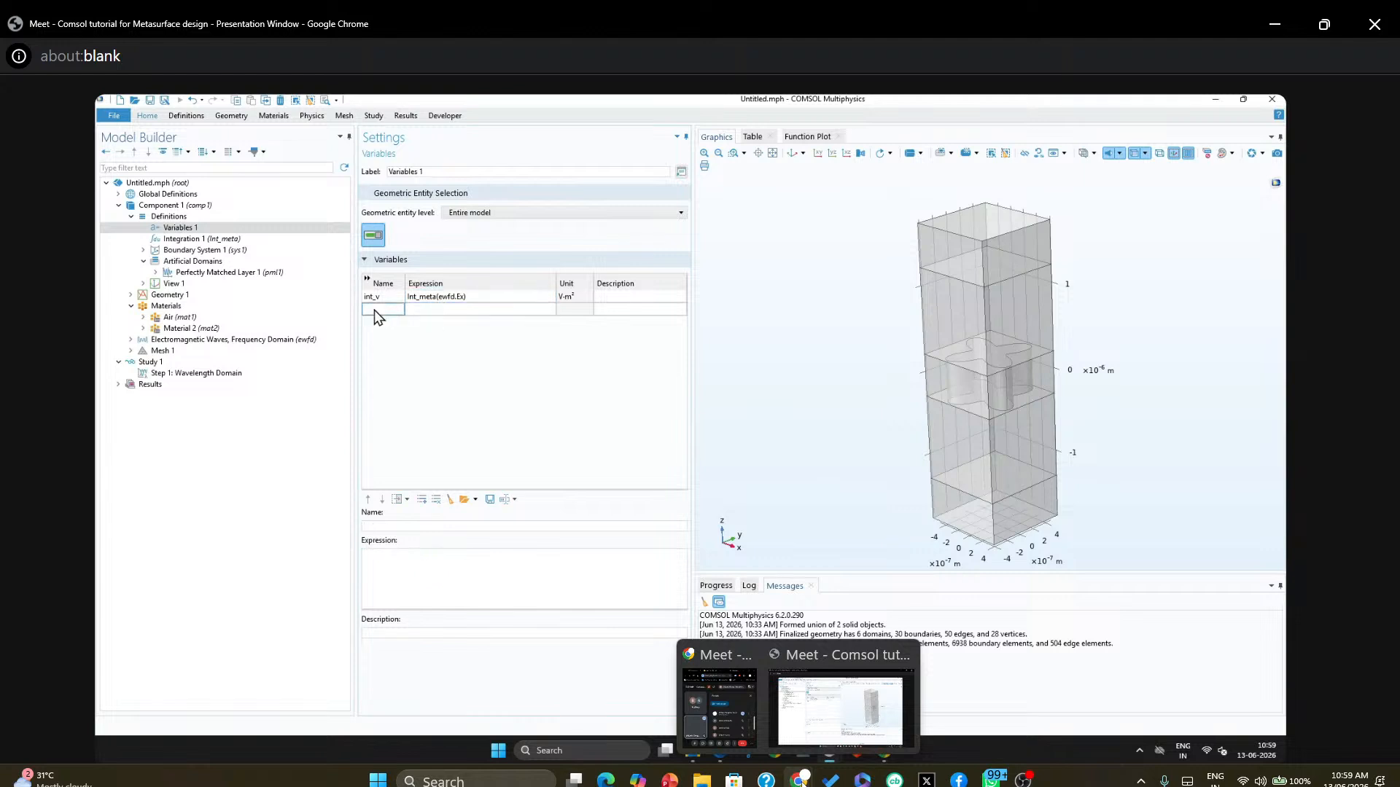
pyautogui.write('int+')
pyautogui.press('BackSpace')
pyautogui.press('BackSpace')
pyautogui.write('t')
pyautogui.click(426, 312)
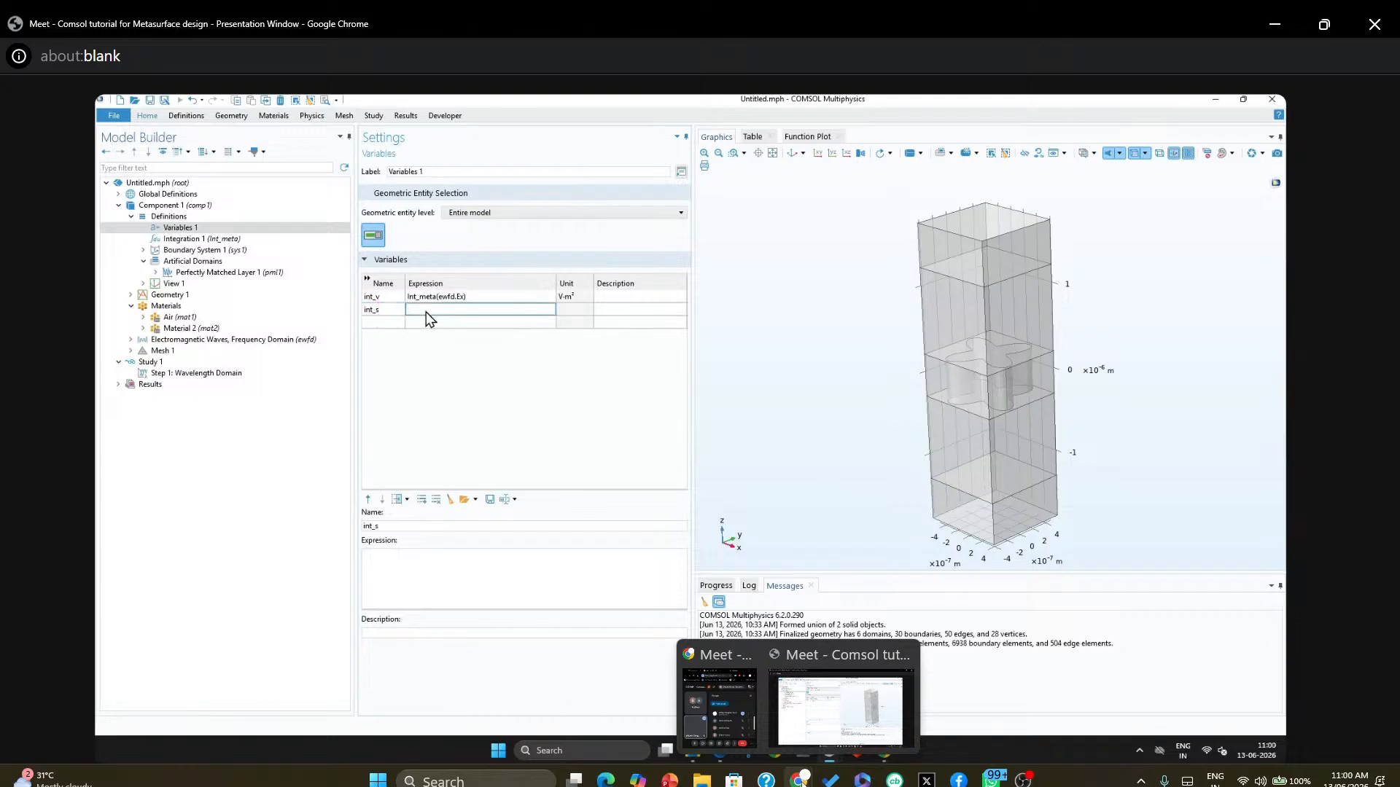
pyautogui.write('Ex')
pyautogui.click(508, 370)
pyautogui.doubleClick(429, 309)
pyautogui.write('Vm')
pyautogui.click(439, 354)
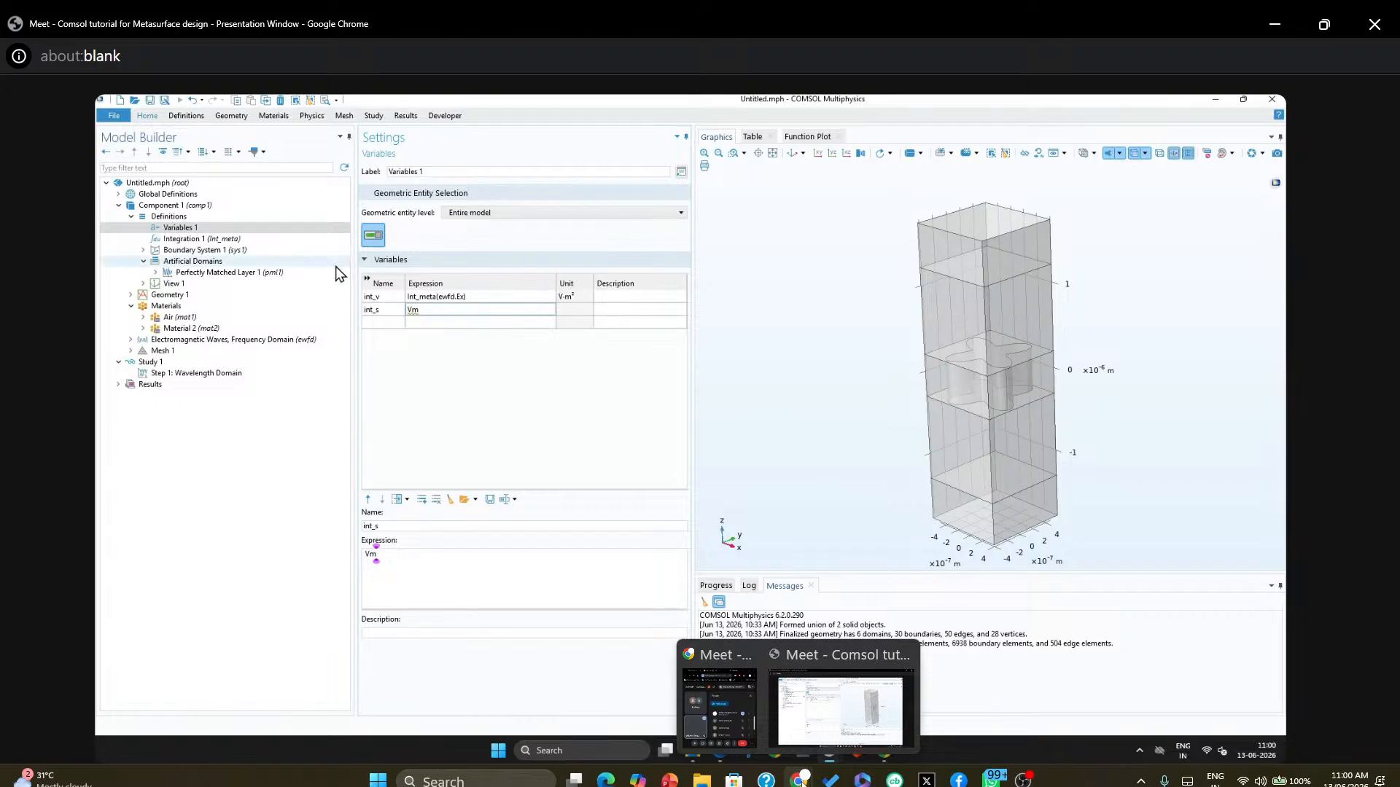
# Clear the expression and the name of the int_s variable
pyautogui.click(417, 309)
pyautogui.moveTo(427, 304); pyautogui.dragTo(382, 300)
pyautogui.click(391, 310)
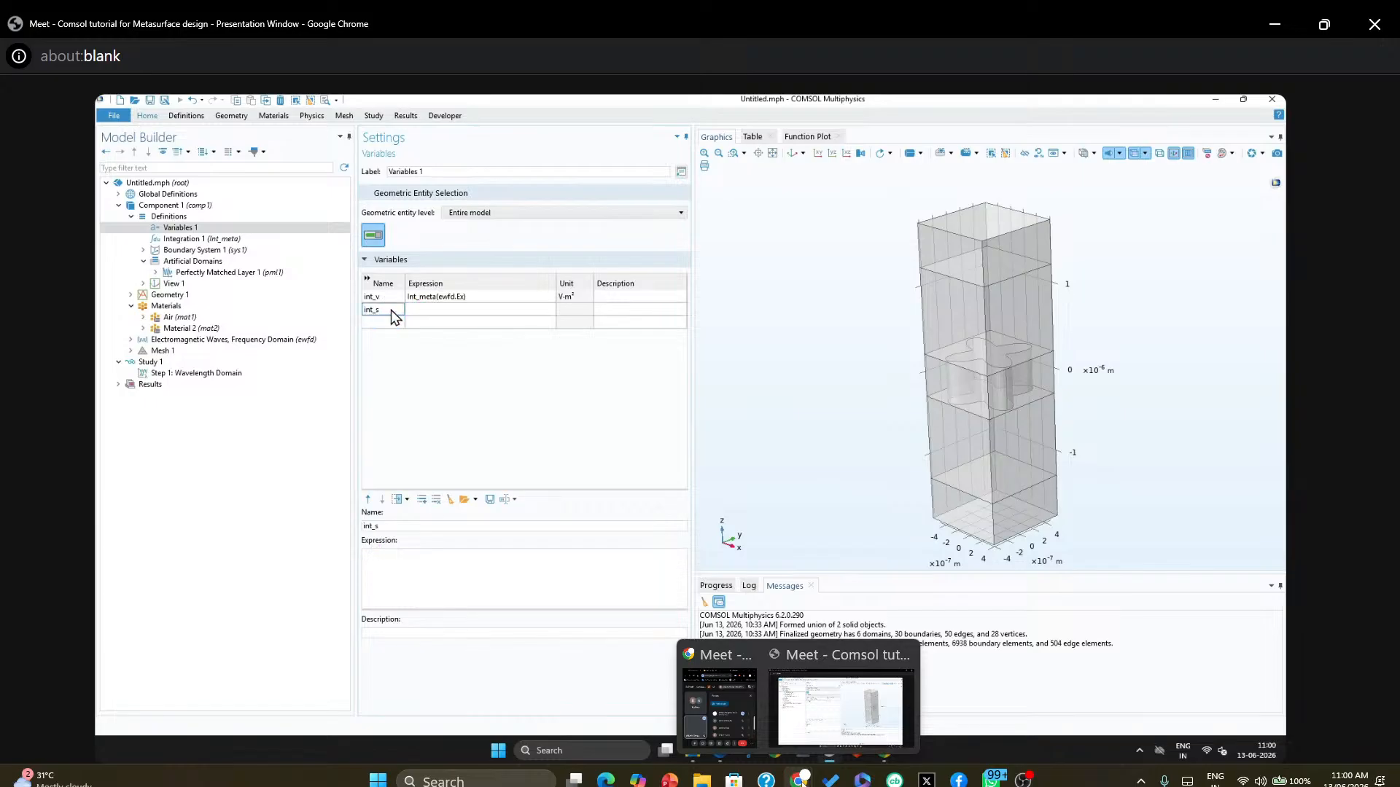
pyautogui.press('BackSpace')
pyautogui.click(392, 322)
# Change Mesh 1 to a physics-controlled mesh and build it for the whole unit cell
pyautogui.click(131, 351)
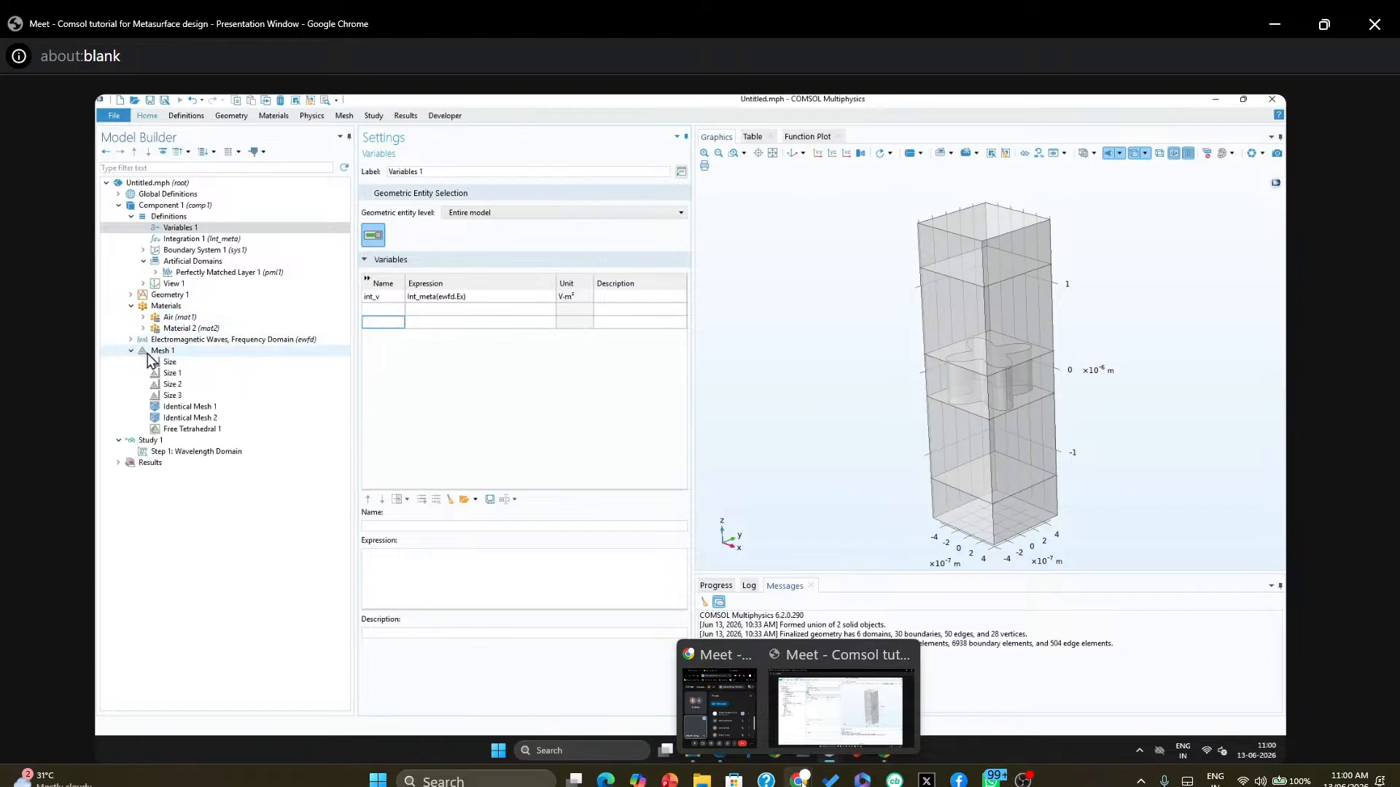
pyautogui.click(162, 351)
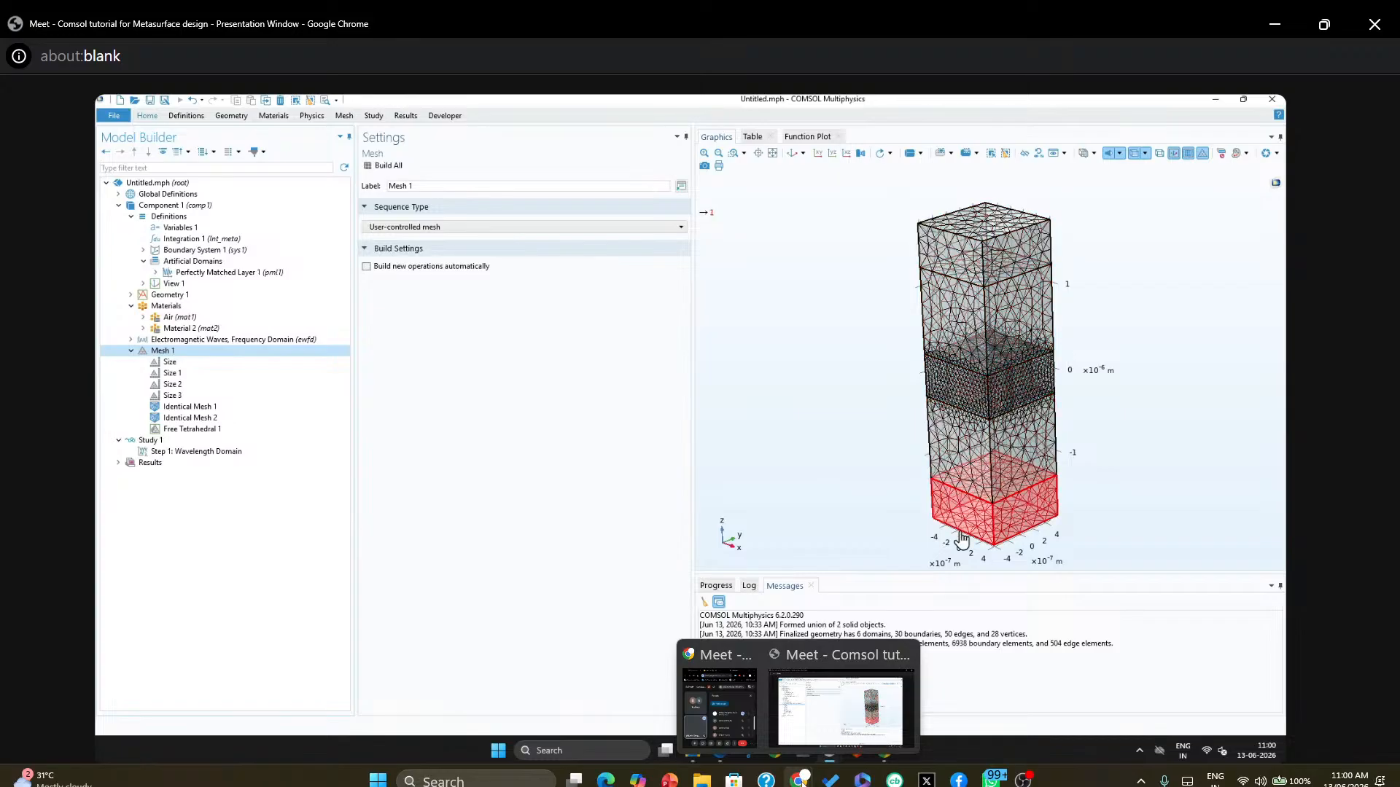
pyautogui.click(468, 228)
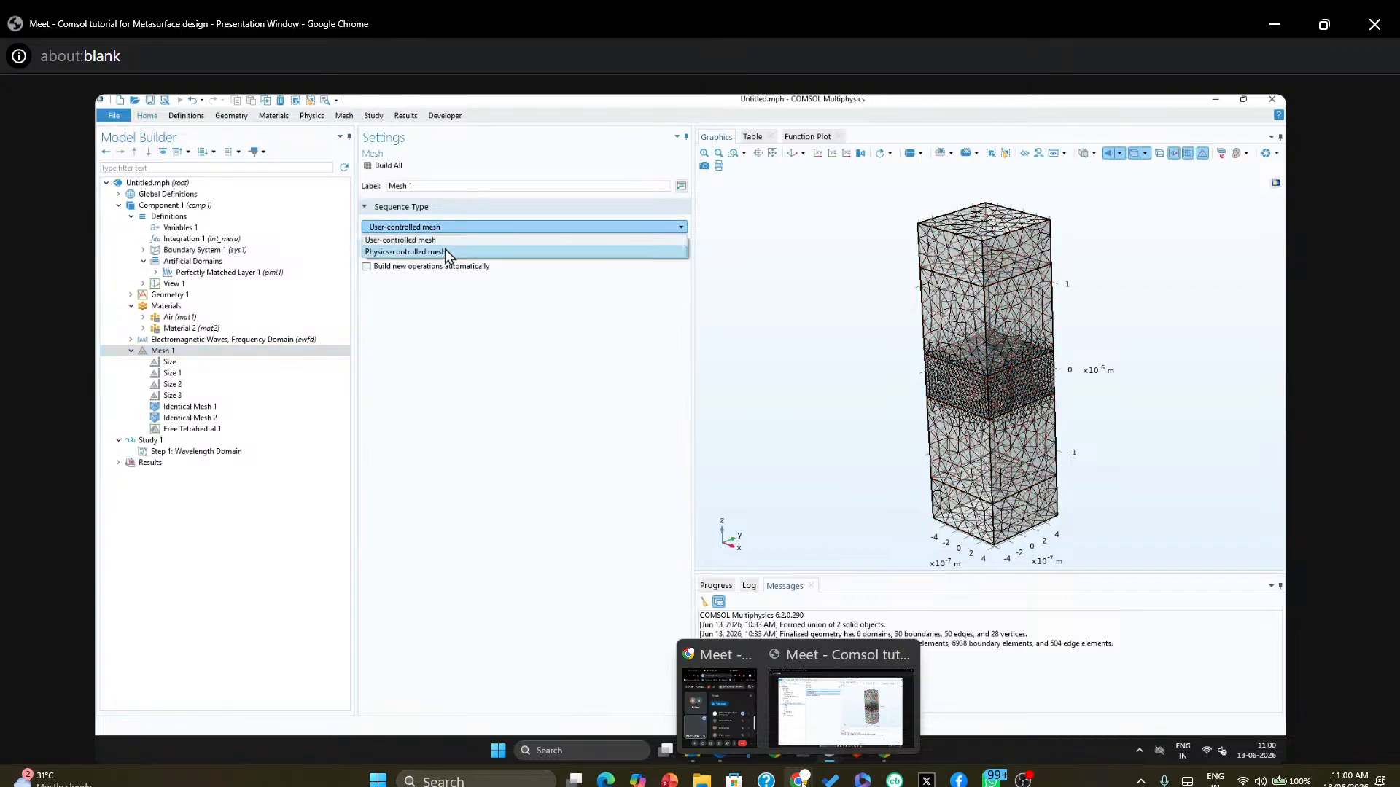
pyautogui.click(444, 249)
pyautogui.click(390, 171)
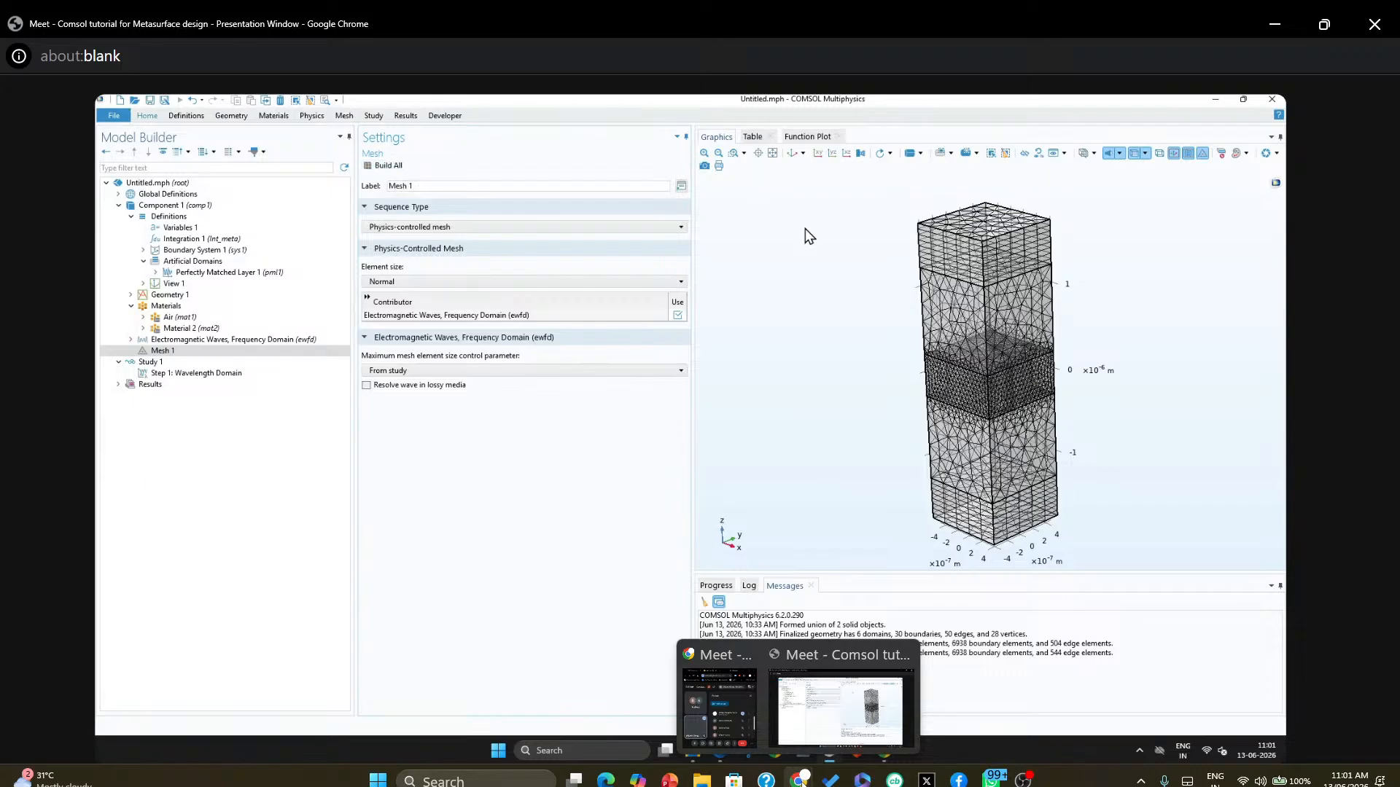
pyautogui.moveTo(877, 314)
pyautogui.mouseDown()
pyautogui.moveTo(887, 309)
pyautogui.moveTo(868, 303)
pyautogui.moveTo(883, 297)
pyautogui.mouseUp()
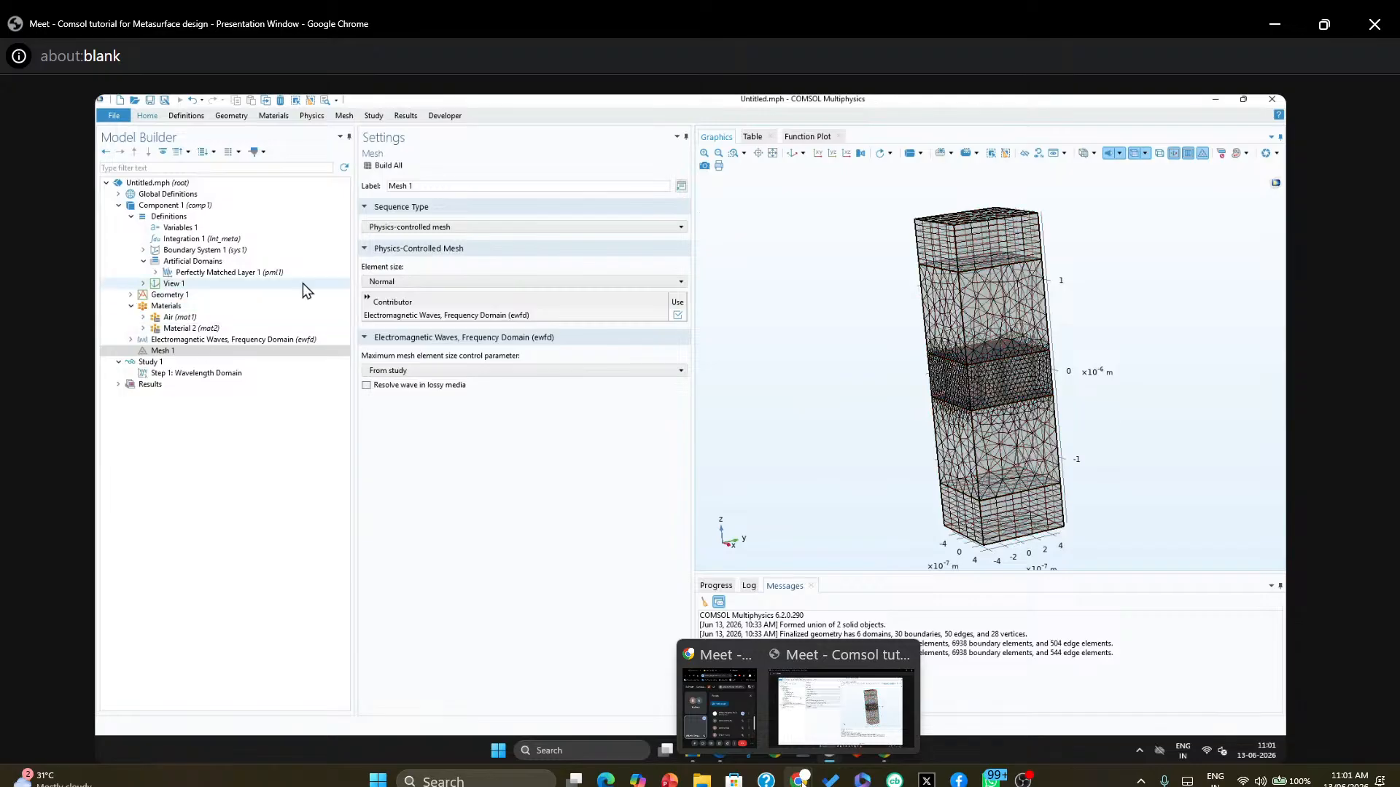
# Switch Mesh 1 to user-controlled to examine its Distribution and Mapped operations, and return it to physics-controlled
pyautogui.click(457, 227)
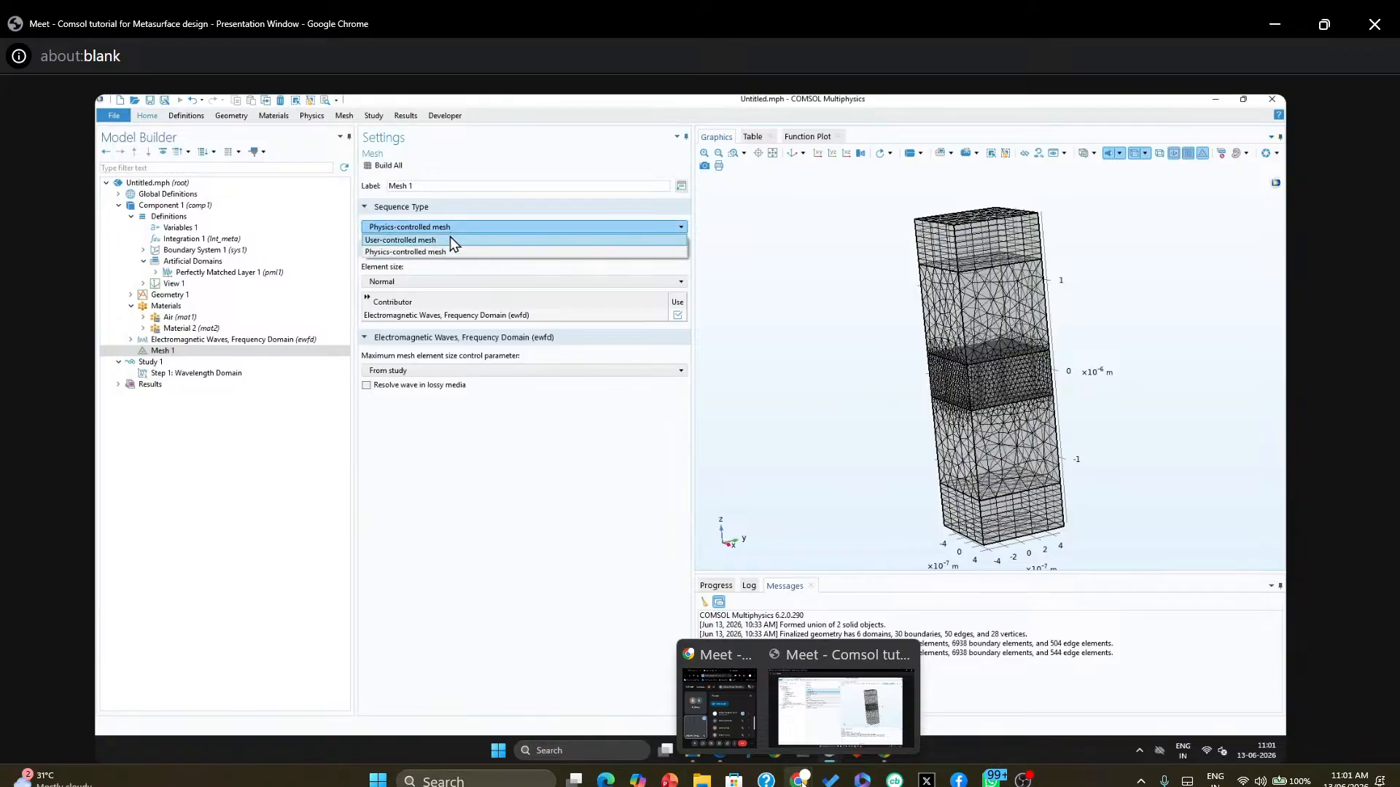
pyautogui.click(449, 239)
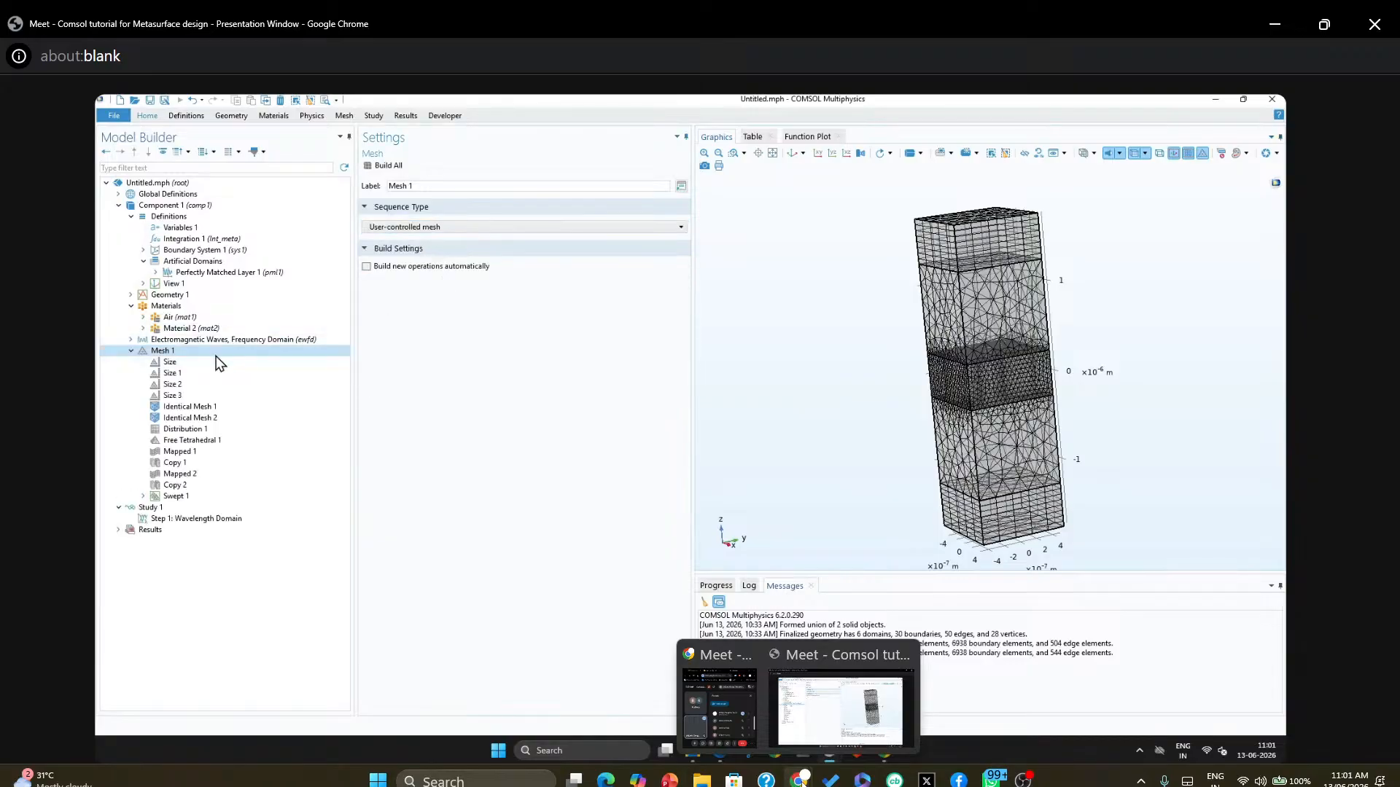
pyautogui.click(183, 429)
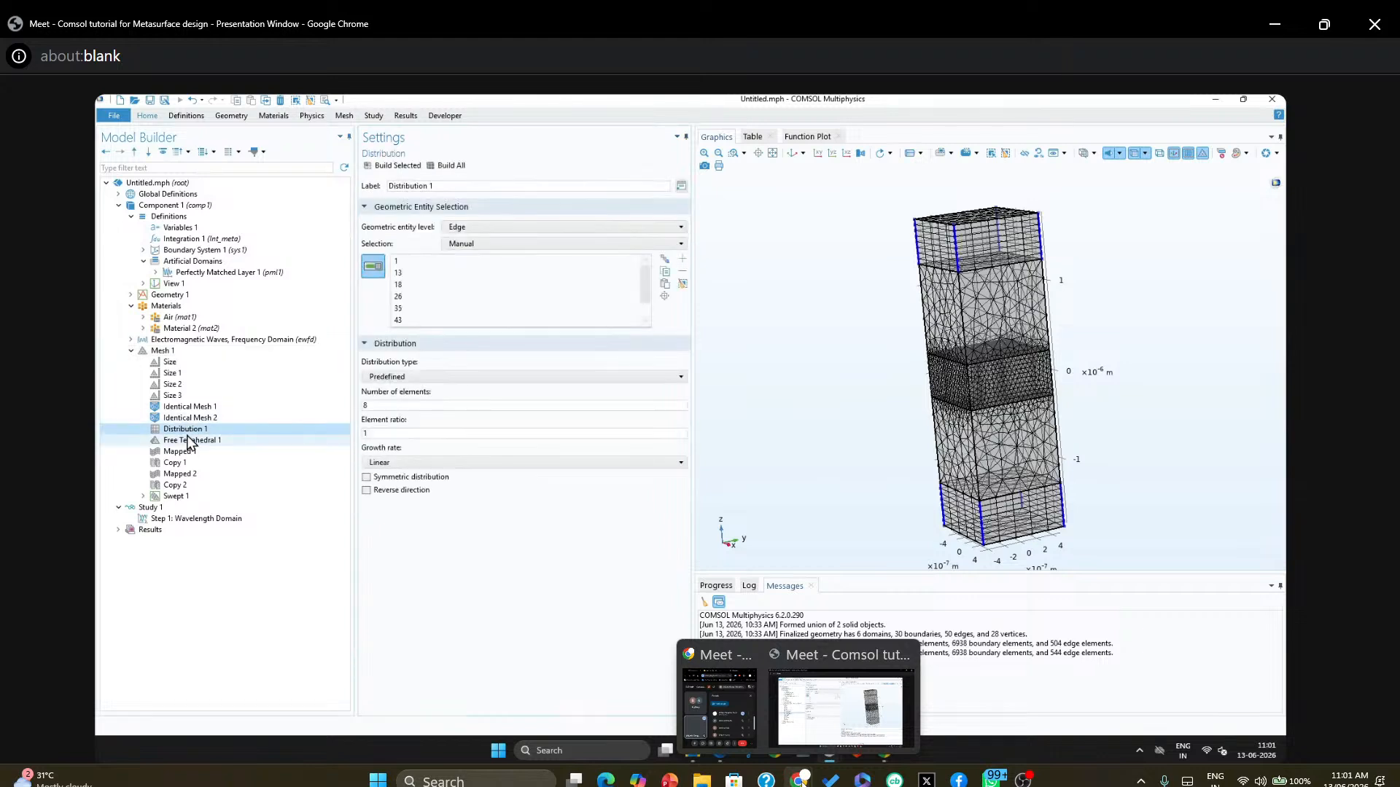
pyautogui.click(182, 453)
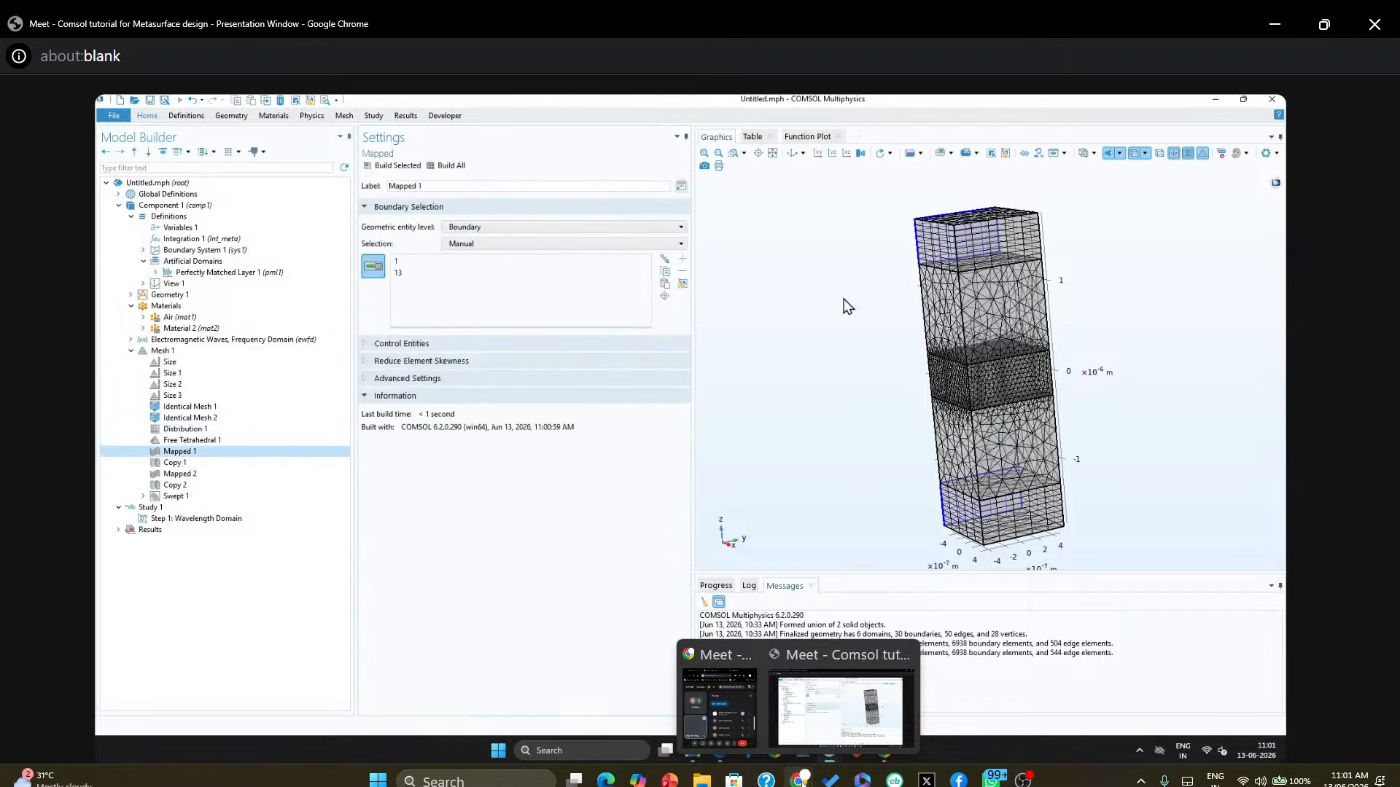
pyautogui.click(198, 472)
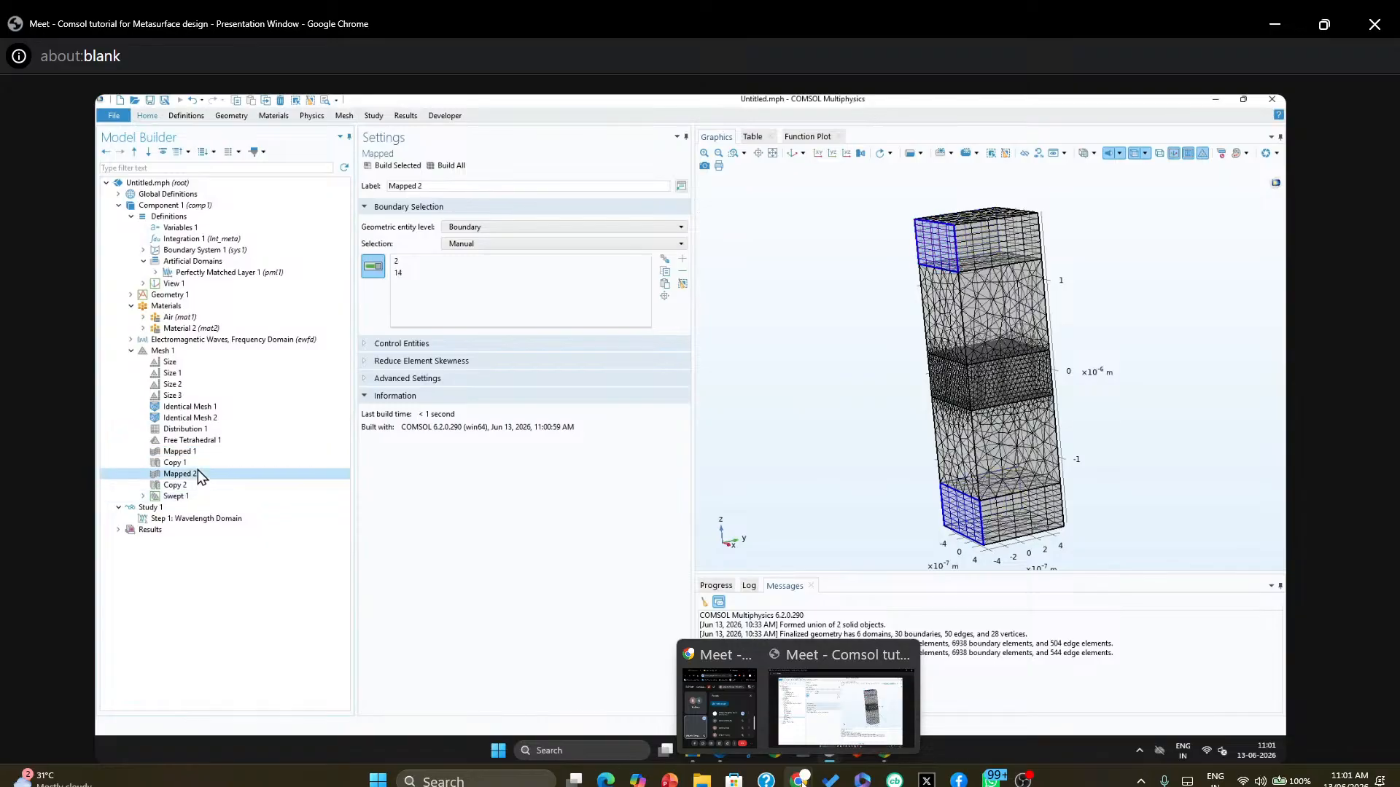
pyautogui.click(196, 352)
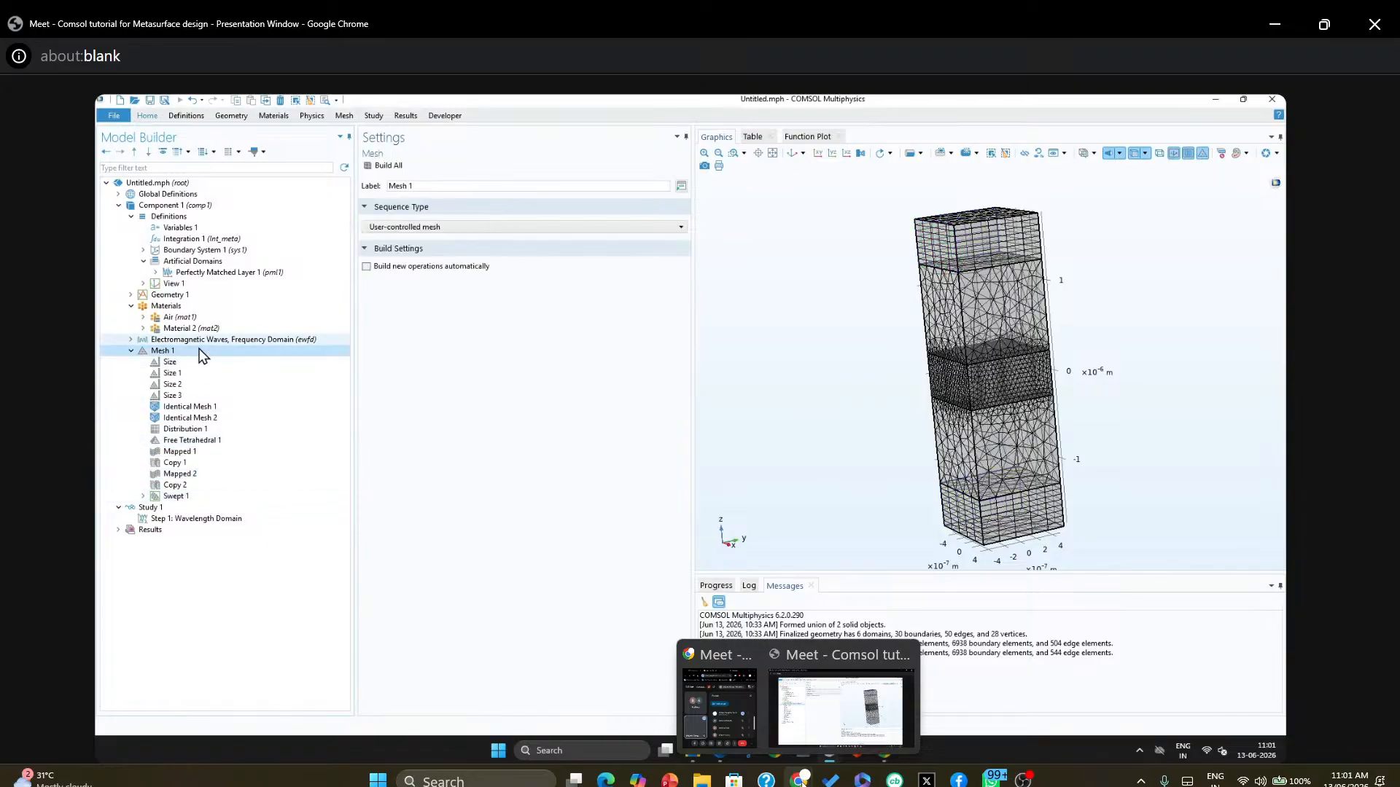
pyautogui.click(444, 227)
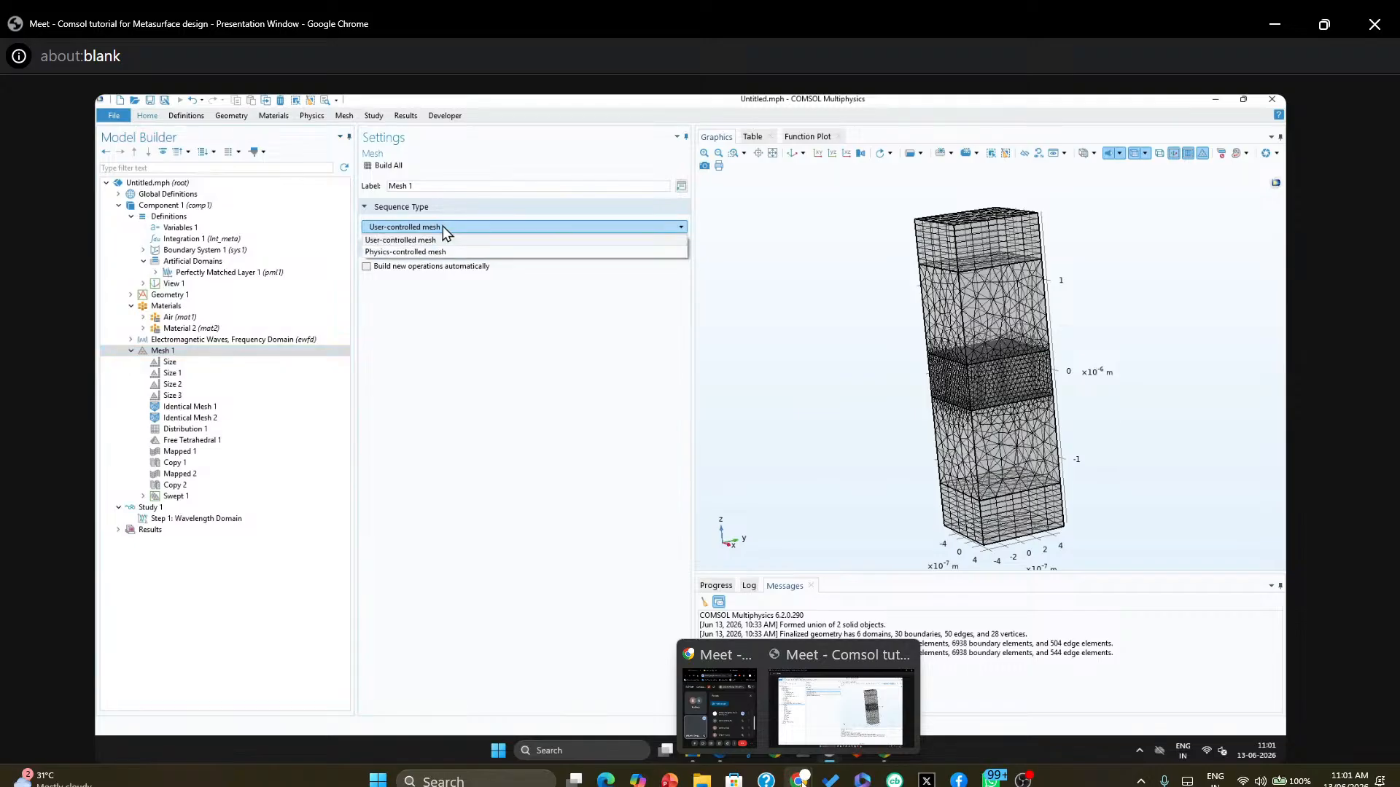
pyautogui.click(429, 252)
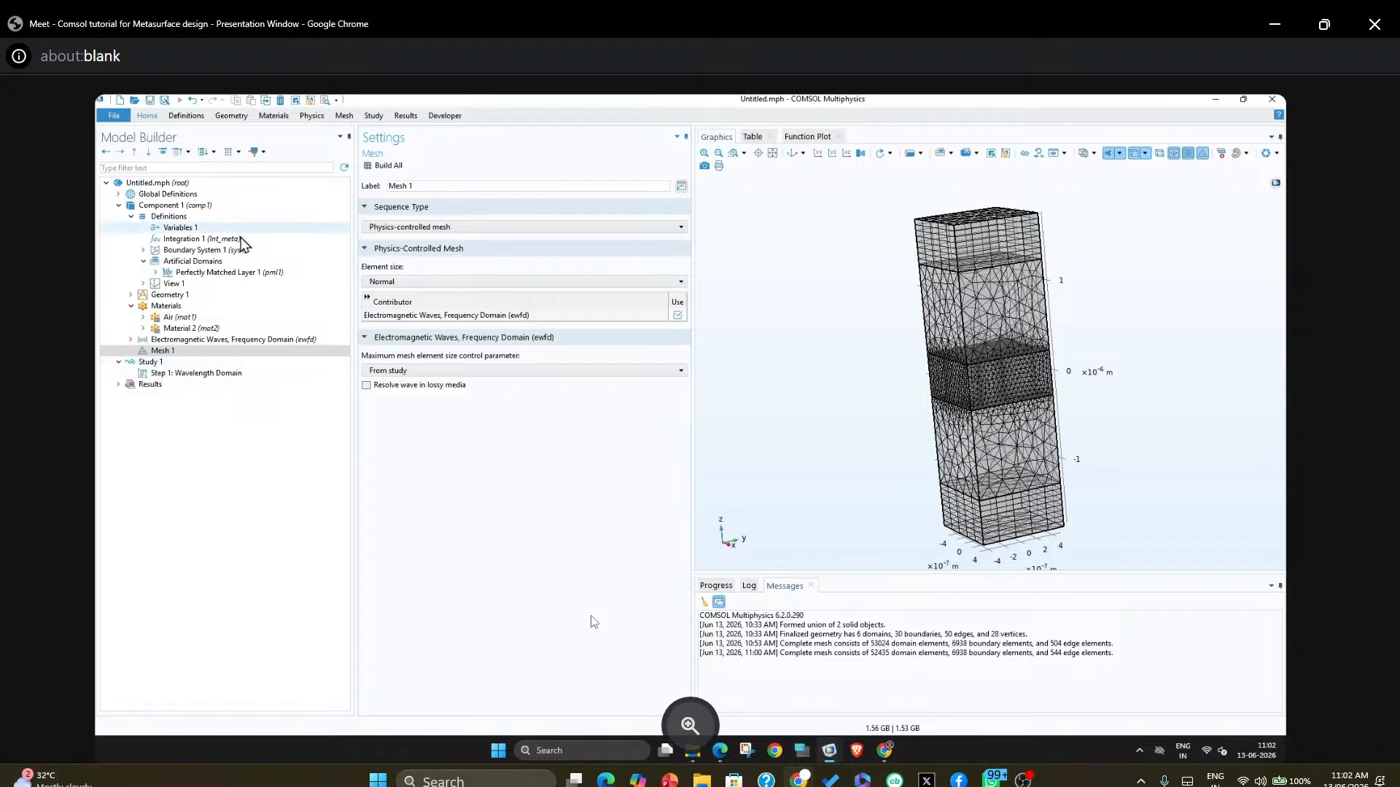
# Add an Eigenfrequency study to the model and open the settings of its study step
pyautogui.click(371, 118)
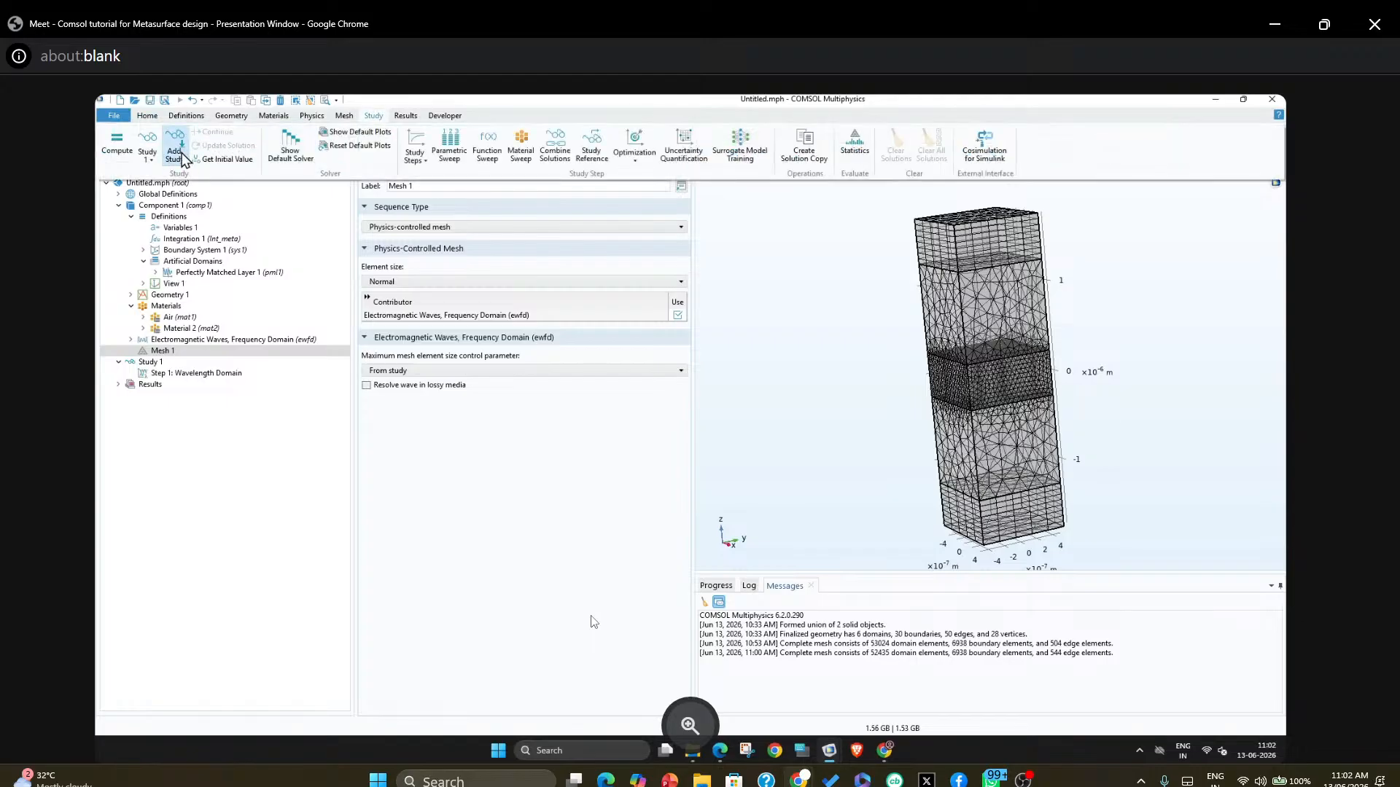
pyautogui.click(177, 150)
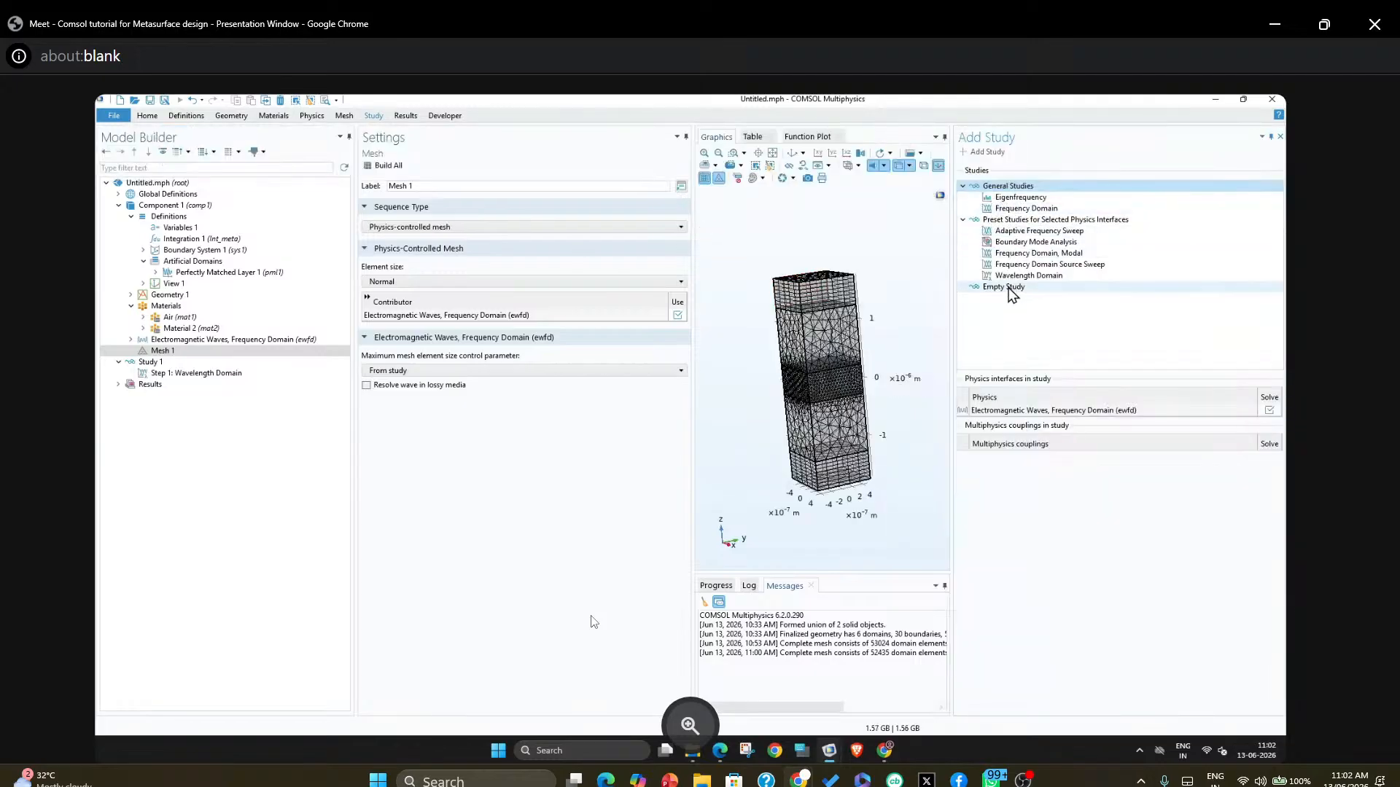
pyautogui.doubleClick(1014, 198)
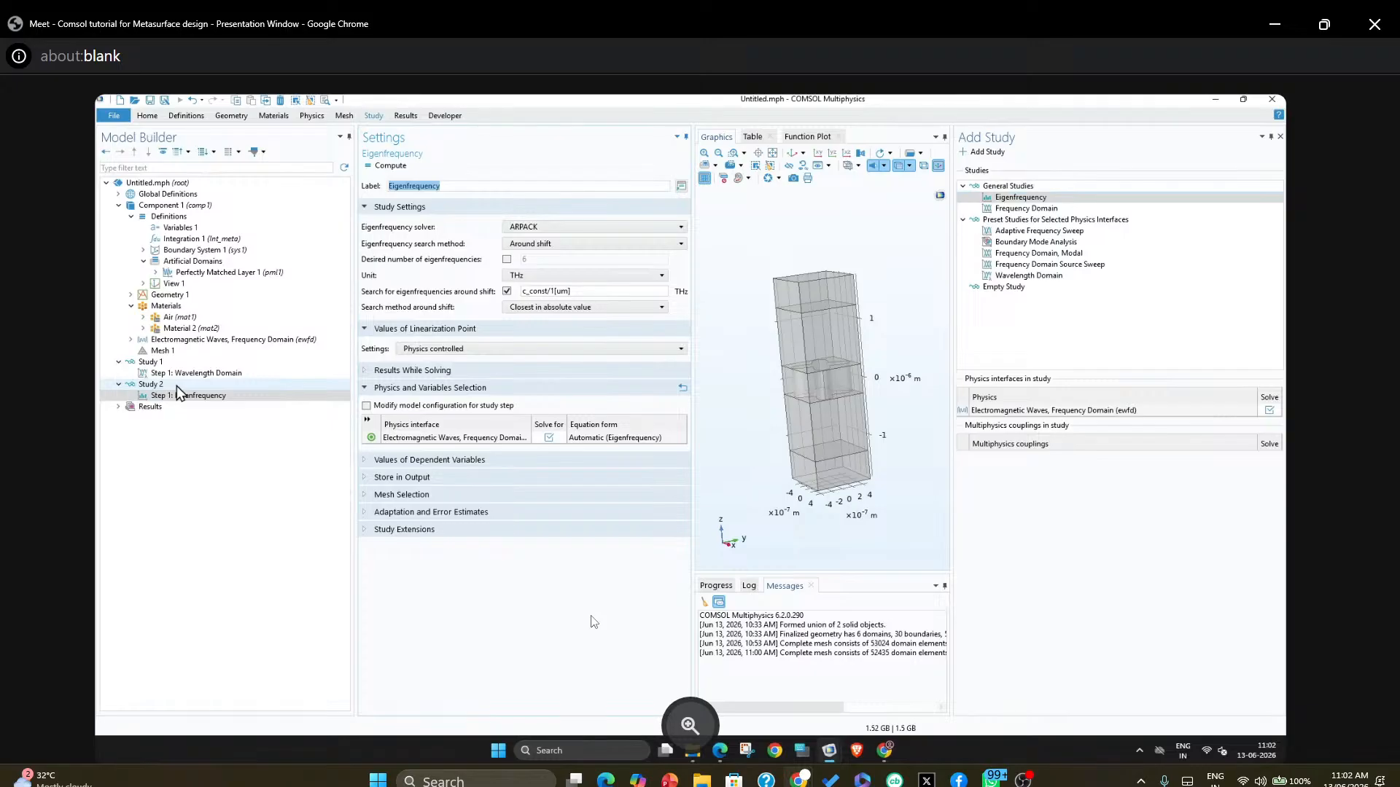
pyautogui.click(132, 340)
pyautogui.click(182, 464)
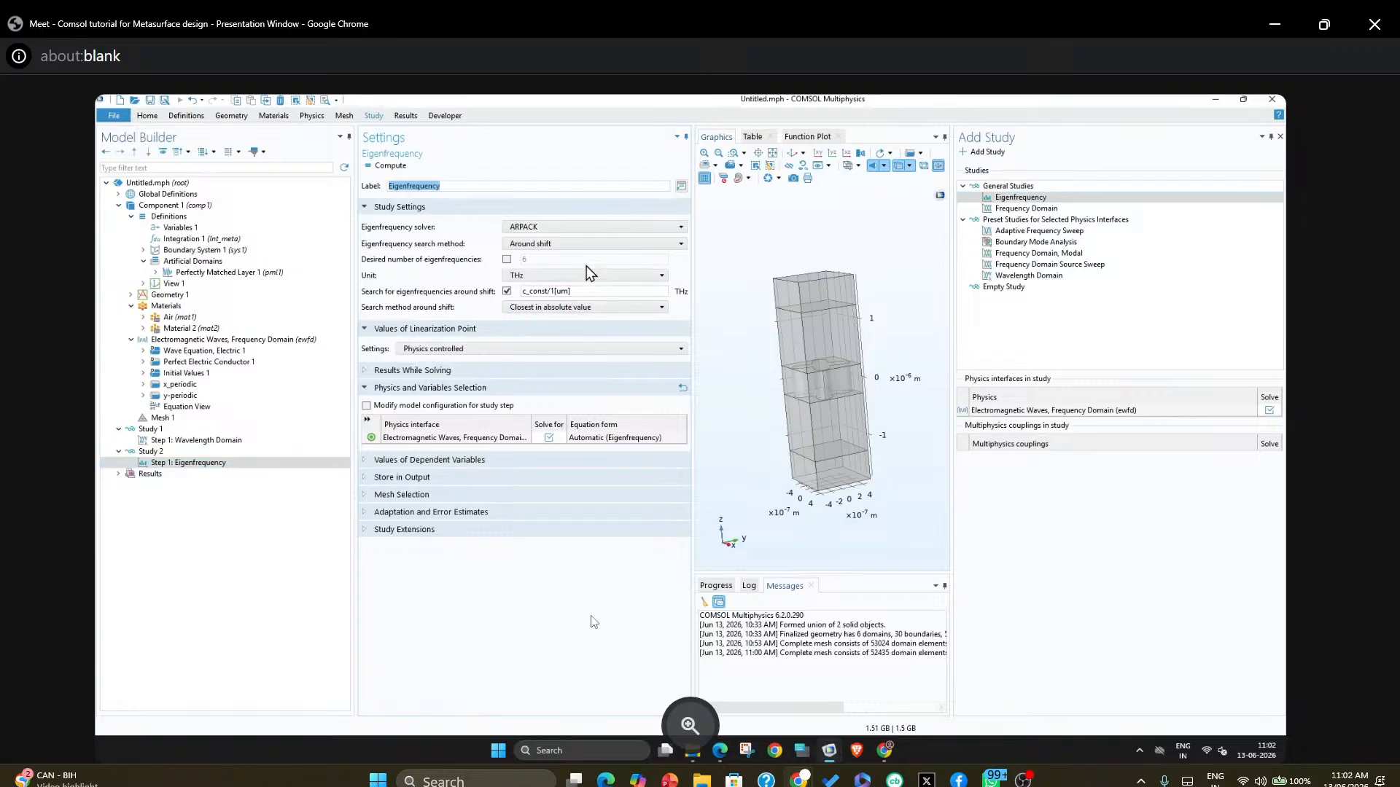
# Keep ARPACK as the eigenfrequency solver and enable the desired number of eigenfrequencies with a value of 6
pyautogui.click(511, 276)
pyautogui.click(537, 228)
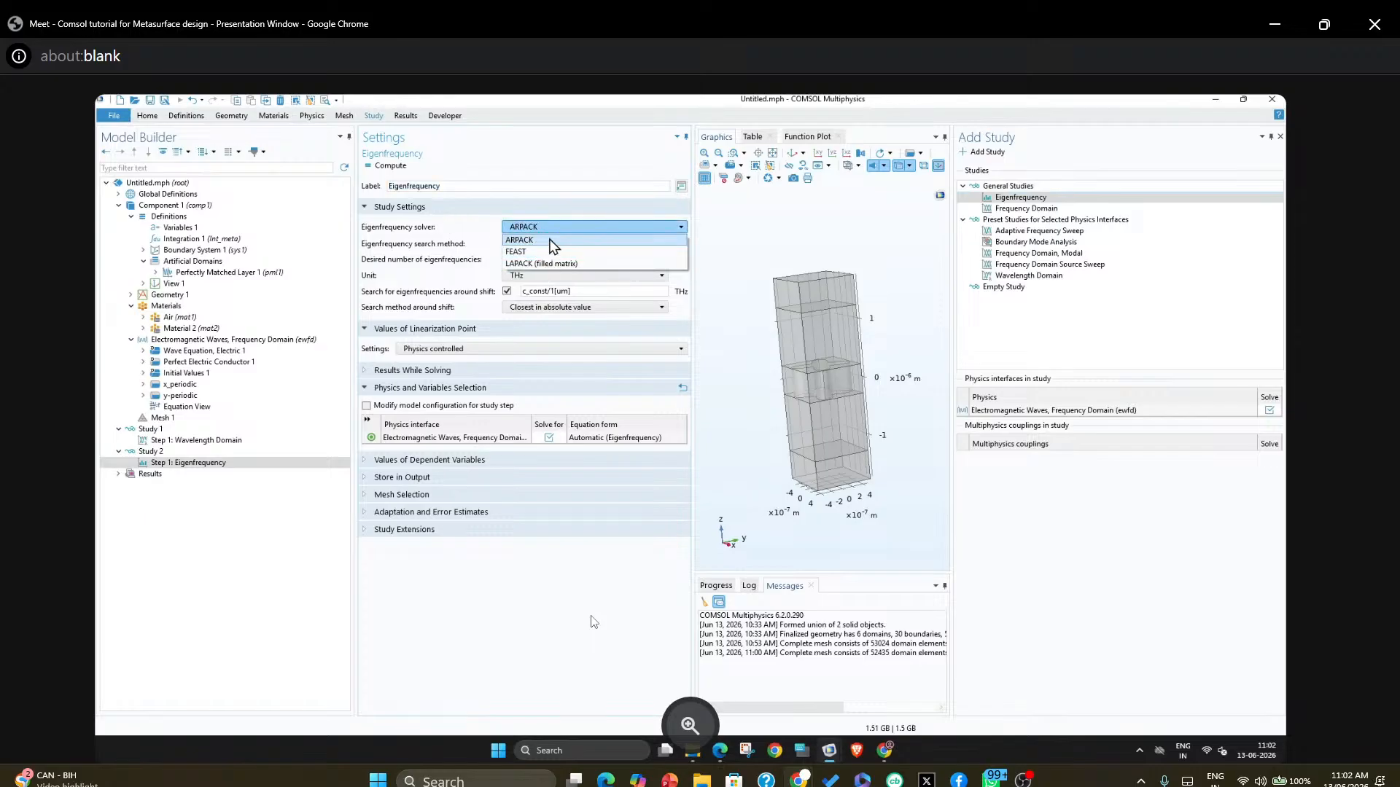
pyautogui.click(542, 228)
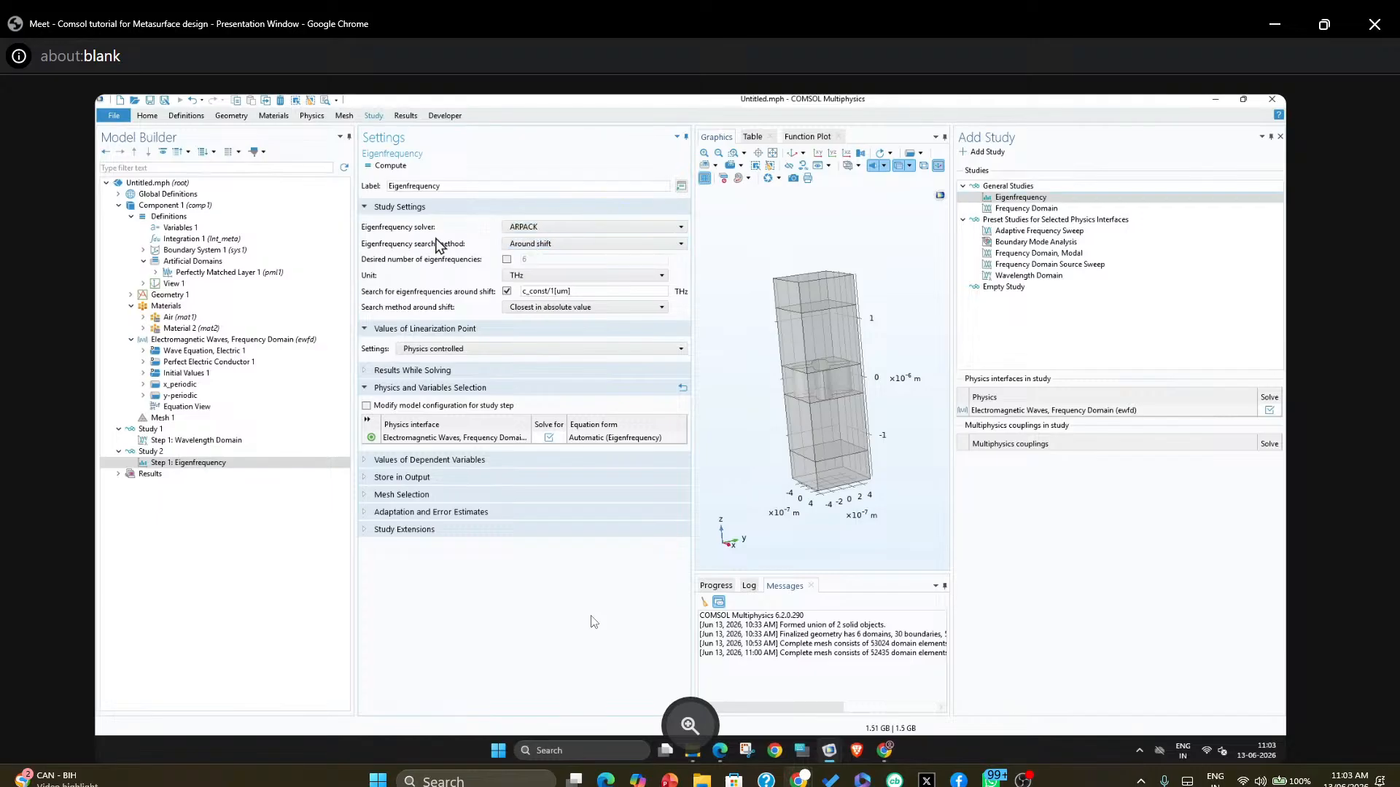
pyautogui.click(507, 260)
pyautogui.doubleClick(521, 261)
pyautogui.write('10')
pyautogui.doubleClick(522, 260)
pyautogui.write('6')
# Set the eigenfrequency search shift to c_const/1.5[um] and compute the study
pyautogui.click(574, 290)
pyautogui.moveTo(575, 291)
pyautogui.mouseDown()
pyautogui.moveTo(542, 300)
pyautogui.moveTo(552, 292)
pyautogui.mouseUp()
pyautogui.press('Right')
pyautogui.press('Left')
pyautogui.press('Left')
pyautogui.press('Left')
pyautogui.press('Left')
pyautogui.write('.5')
pyautogui.click(398, 168)
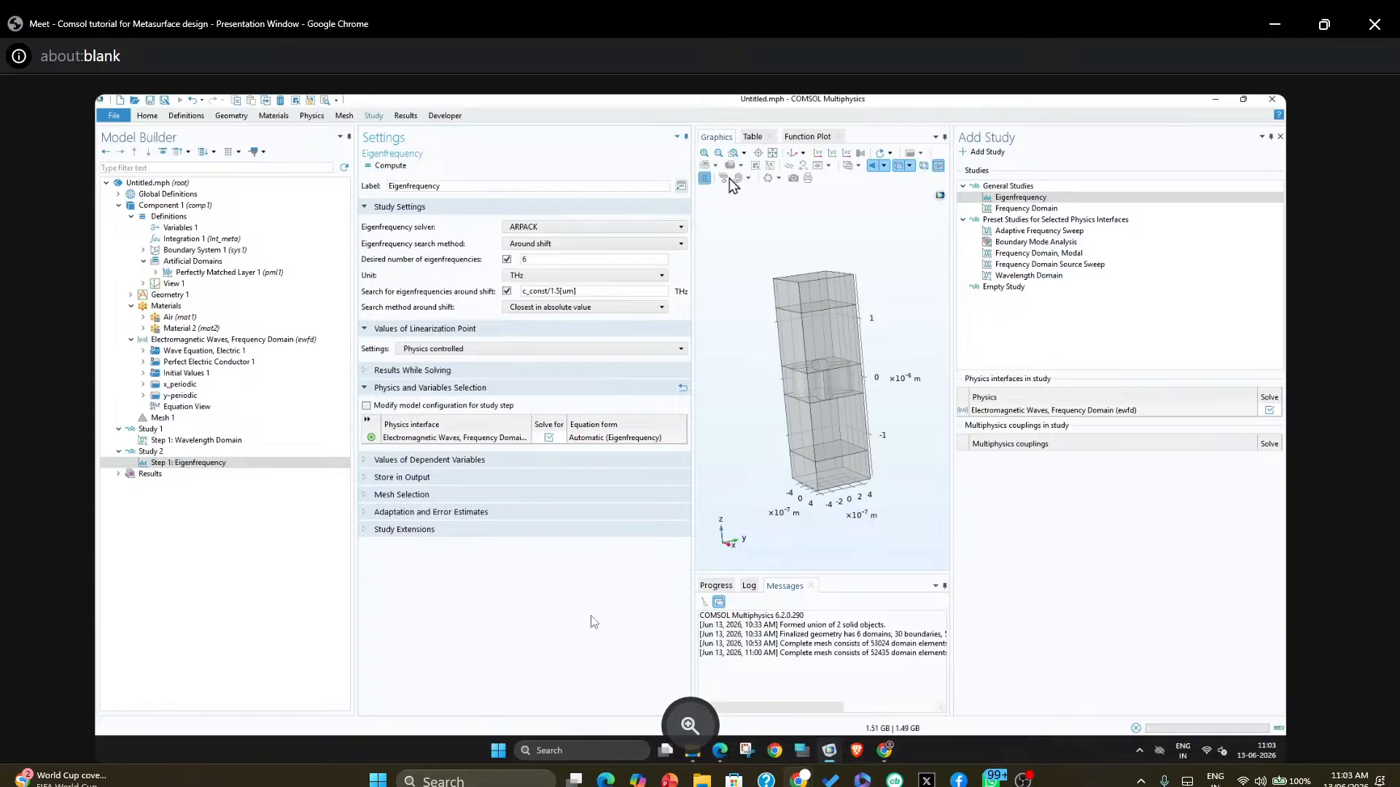
# Close the list of available studies and the nr(t) function plot
pyautogui.click(1280, 136)
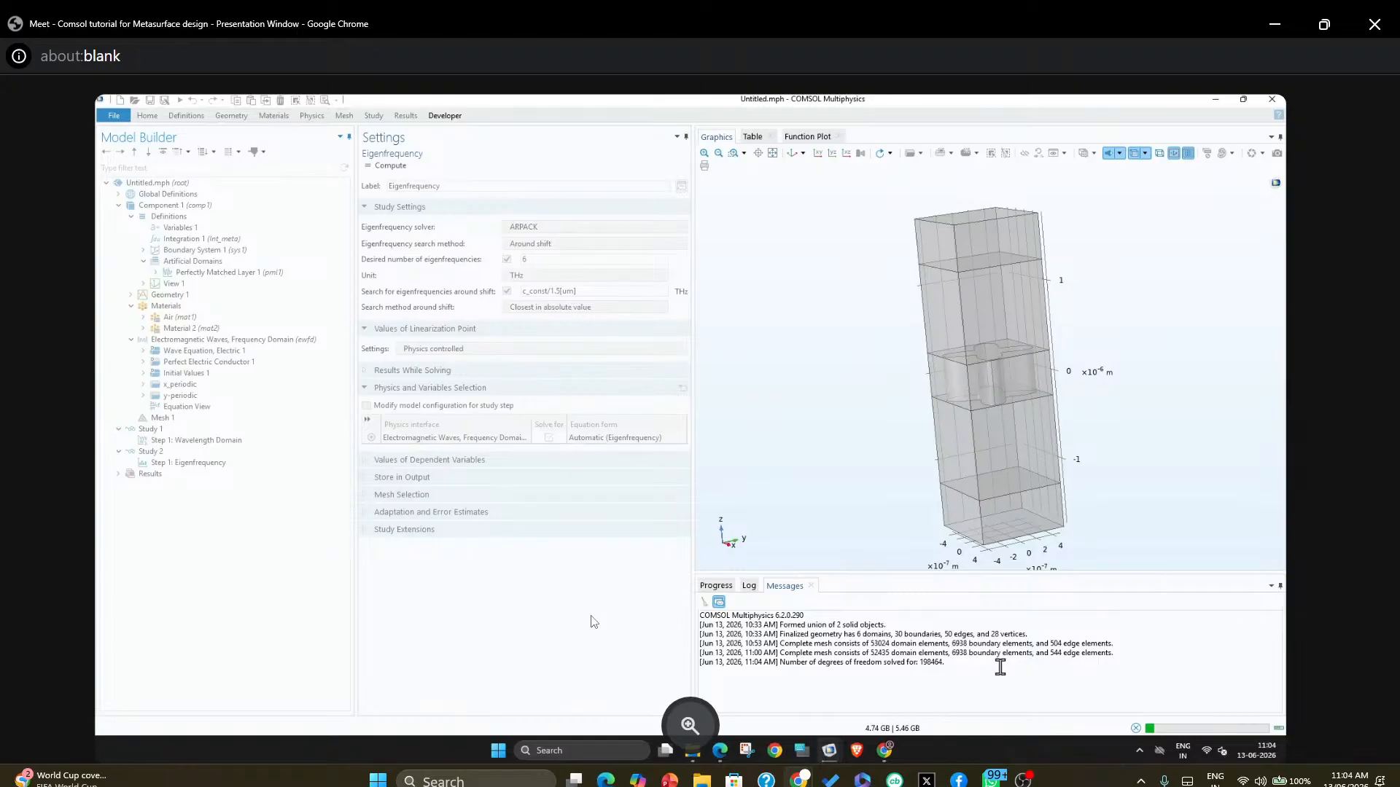
pyautogui.click(804, 138)
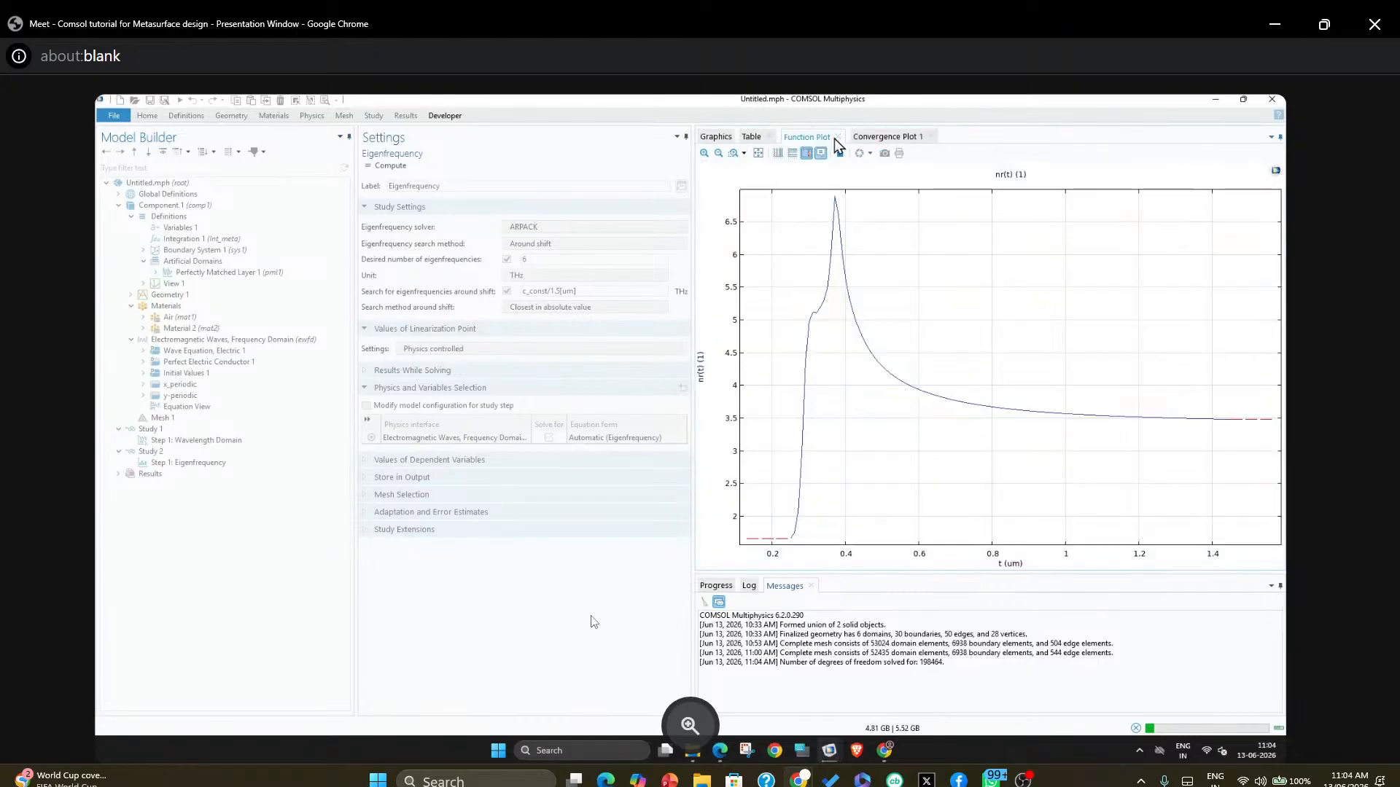
pyautogui.click(837, 137)
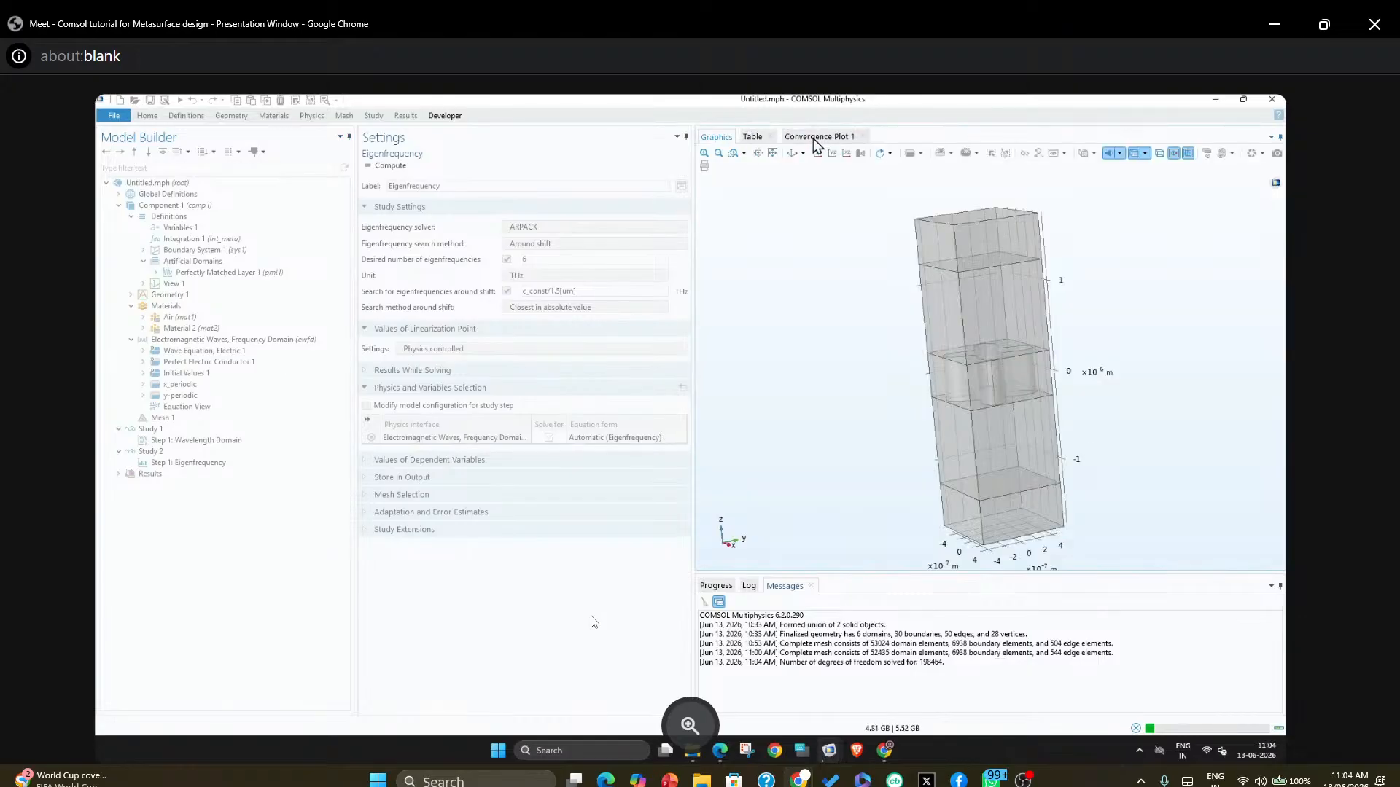
# Check the solver's table and convergence plot during the computation, and examine the resulting electric field norm plot
pyautogui.click(759, 137)
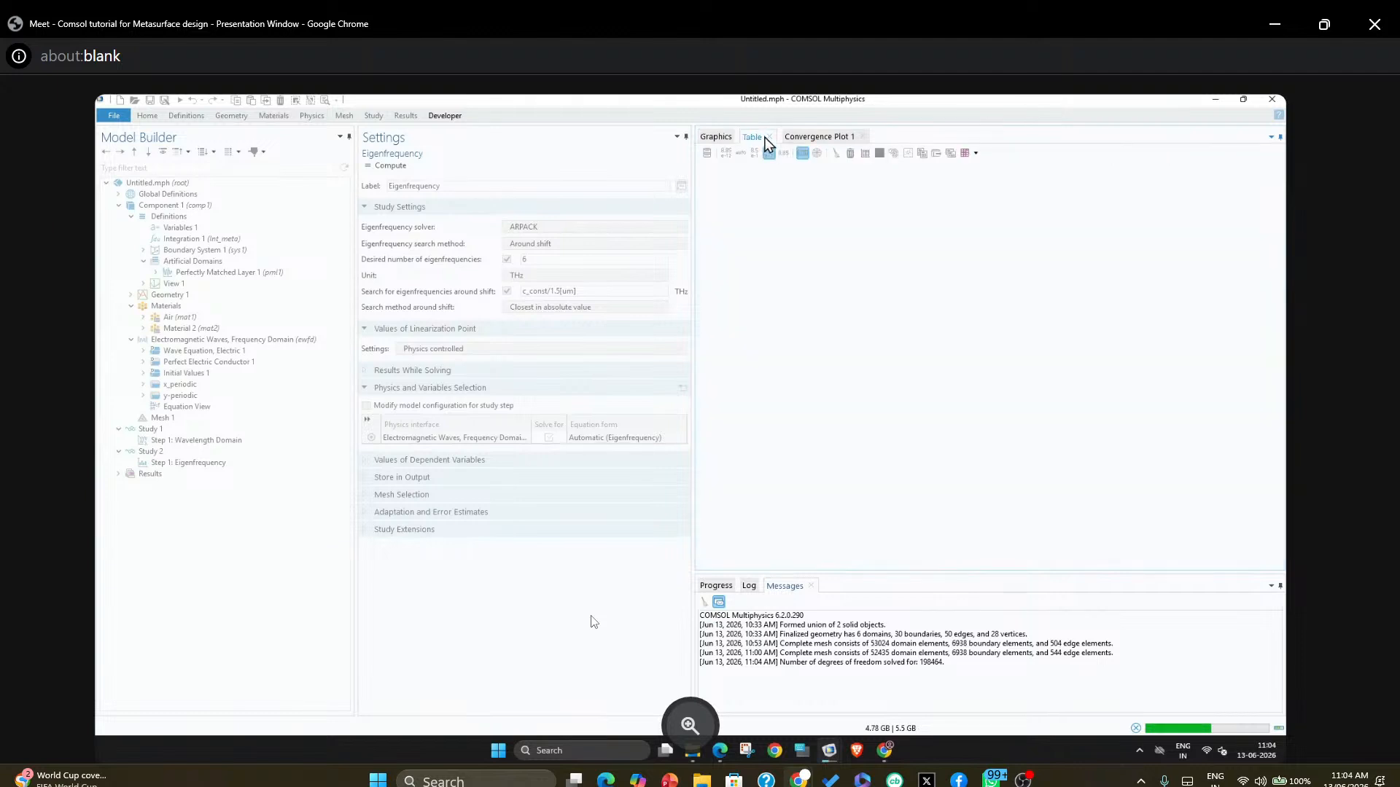
pyautogui.click(809, 137)
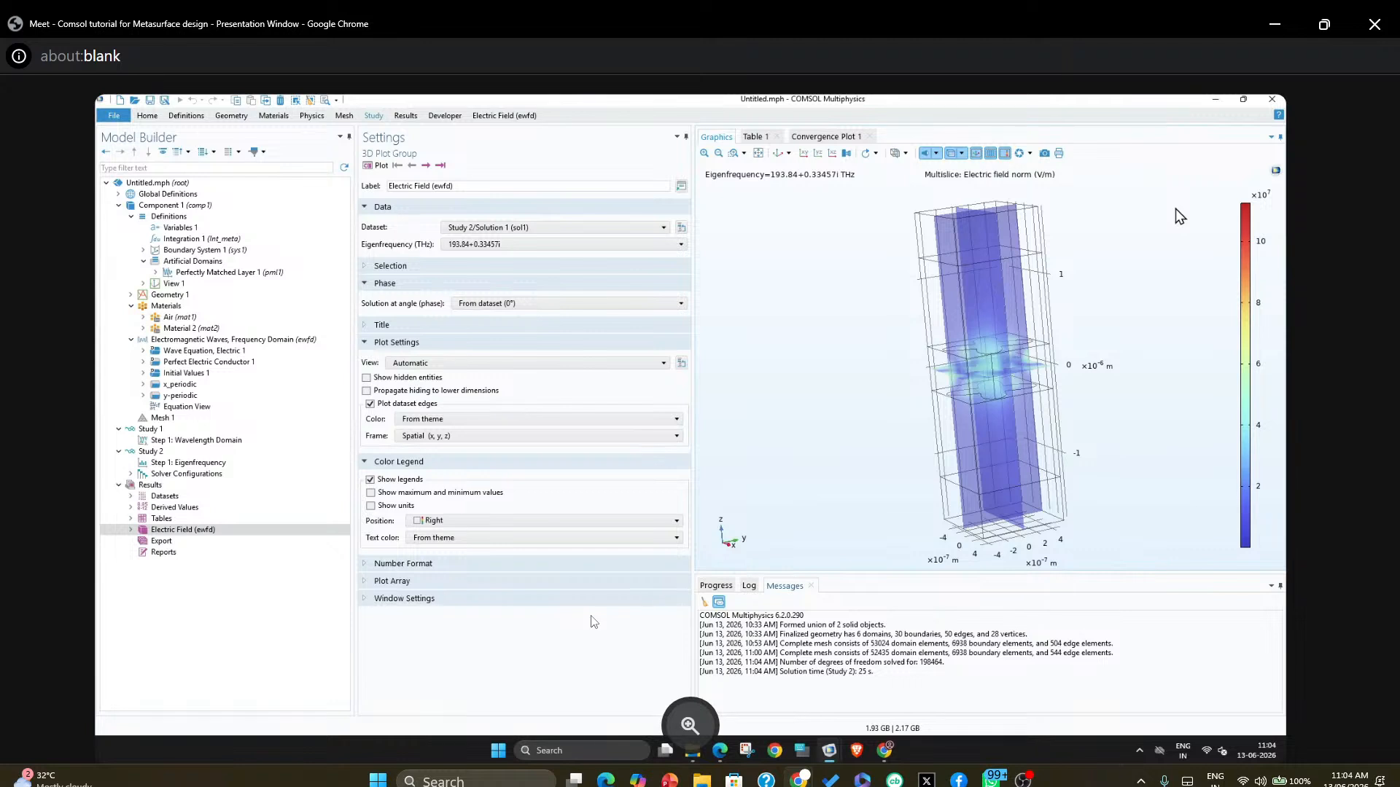
pyautogui.moveTo(973, 350); pyautogui.dragTo(1035, 339)
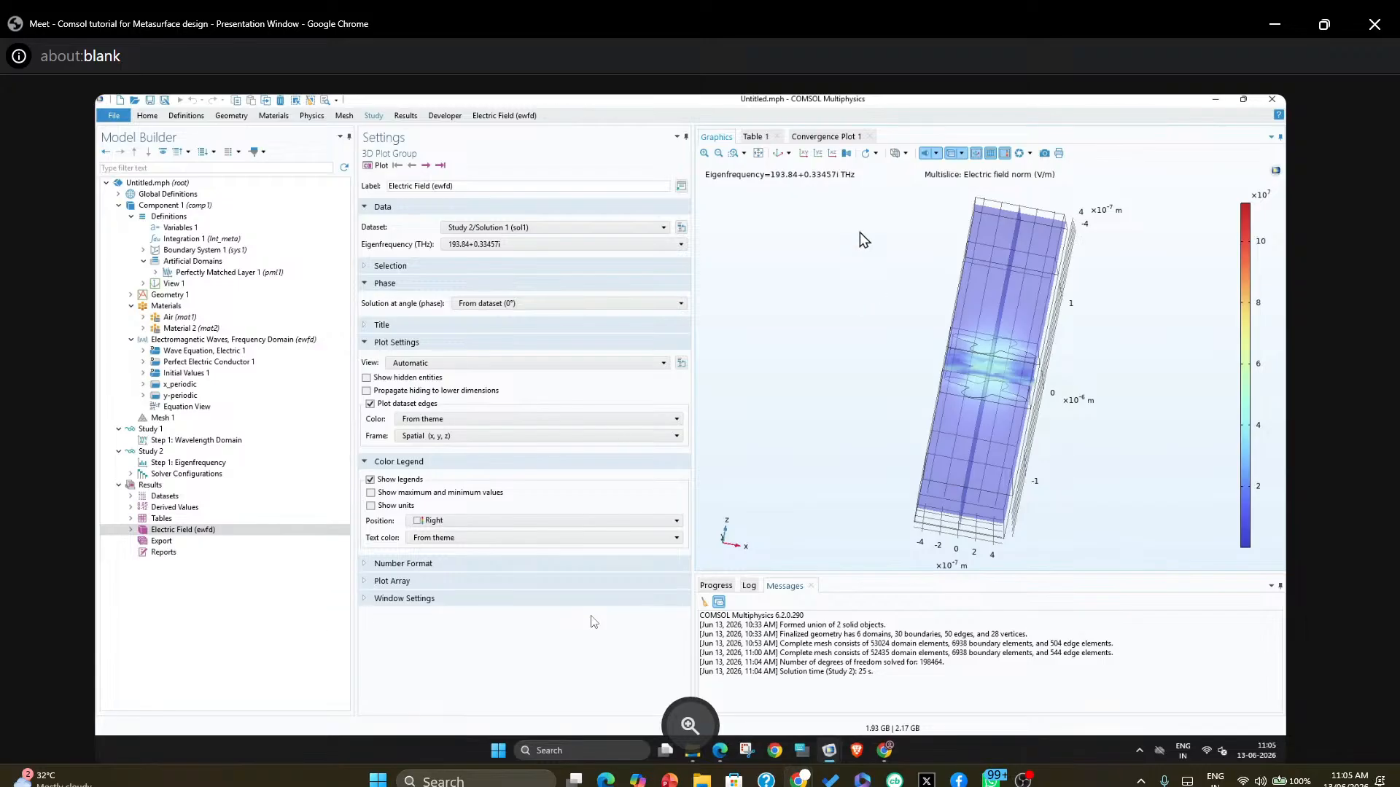
pyautogui.moveTo(915, 256); pyautogui.dragTo(880, 241)
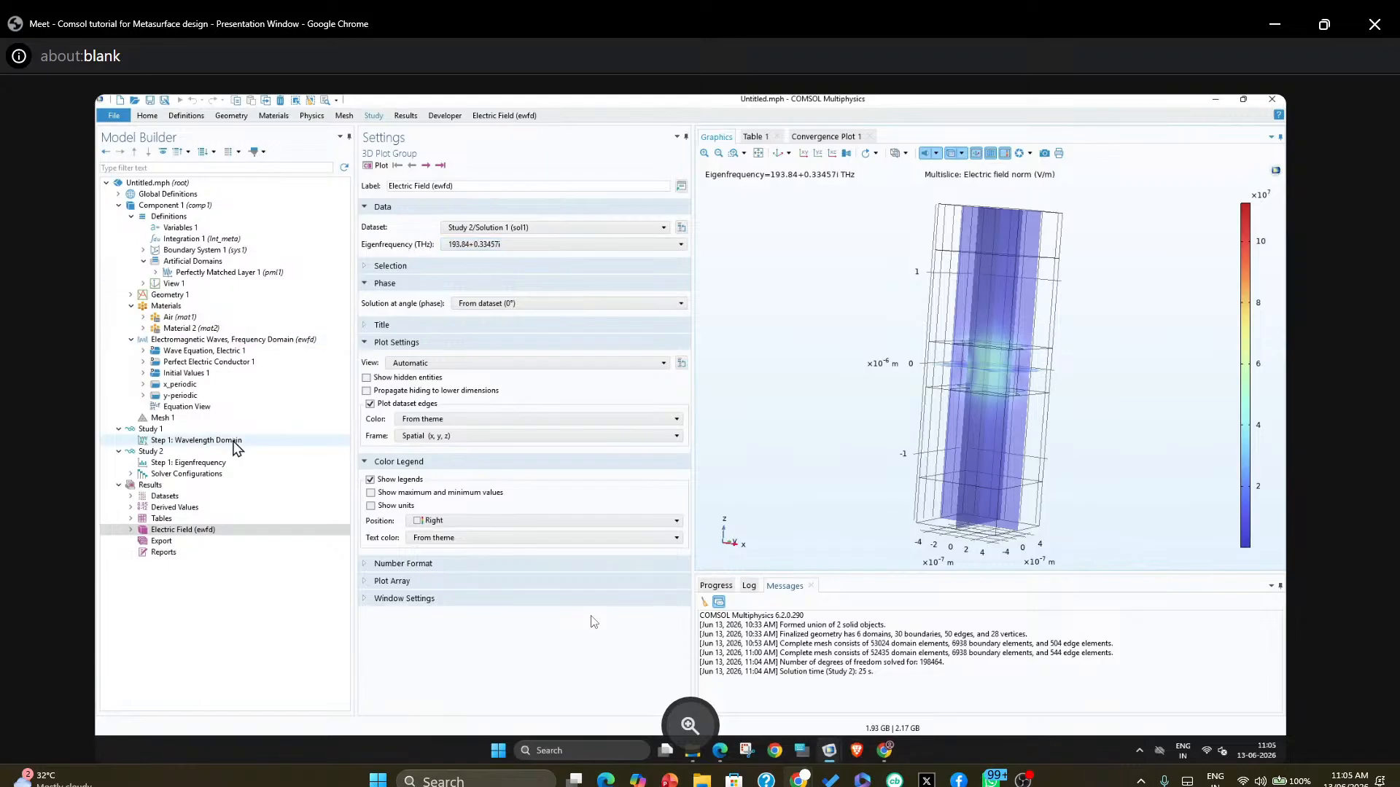
# Review the component and Study 2 branches of the model tree, then collapse everything except the Results branch
pyautogui.click(118, 485)
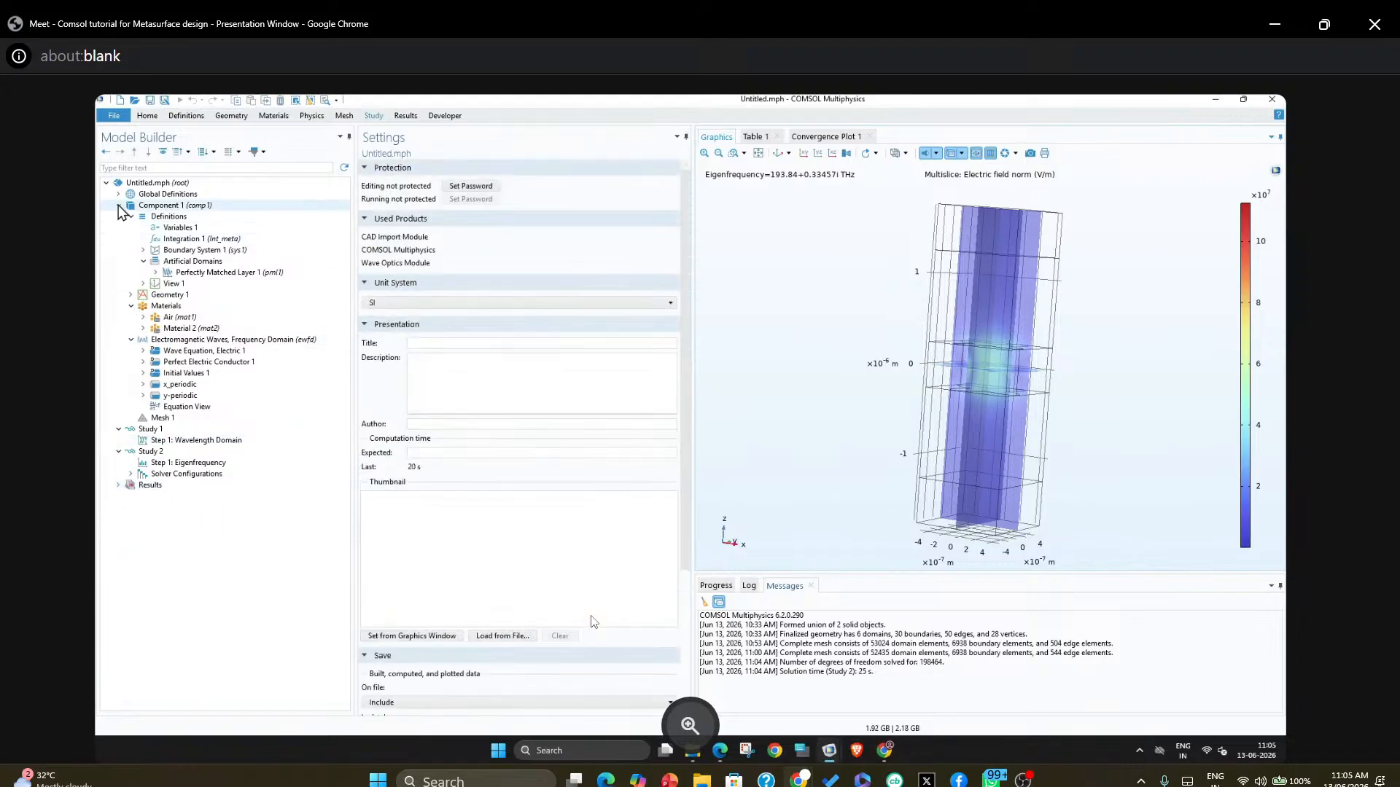
pyautogui.click(120, 186)
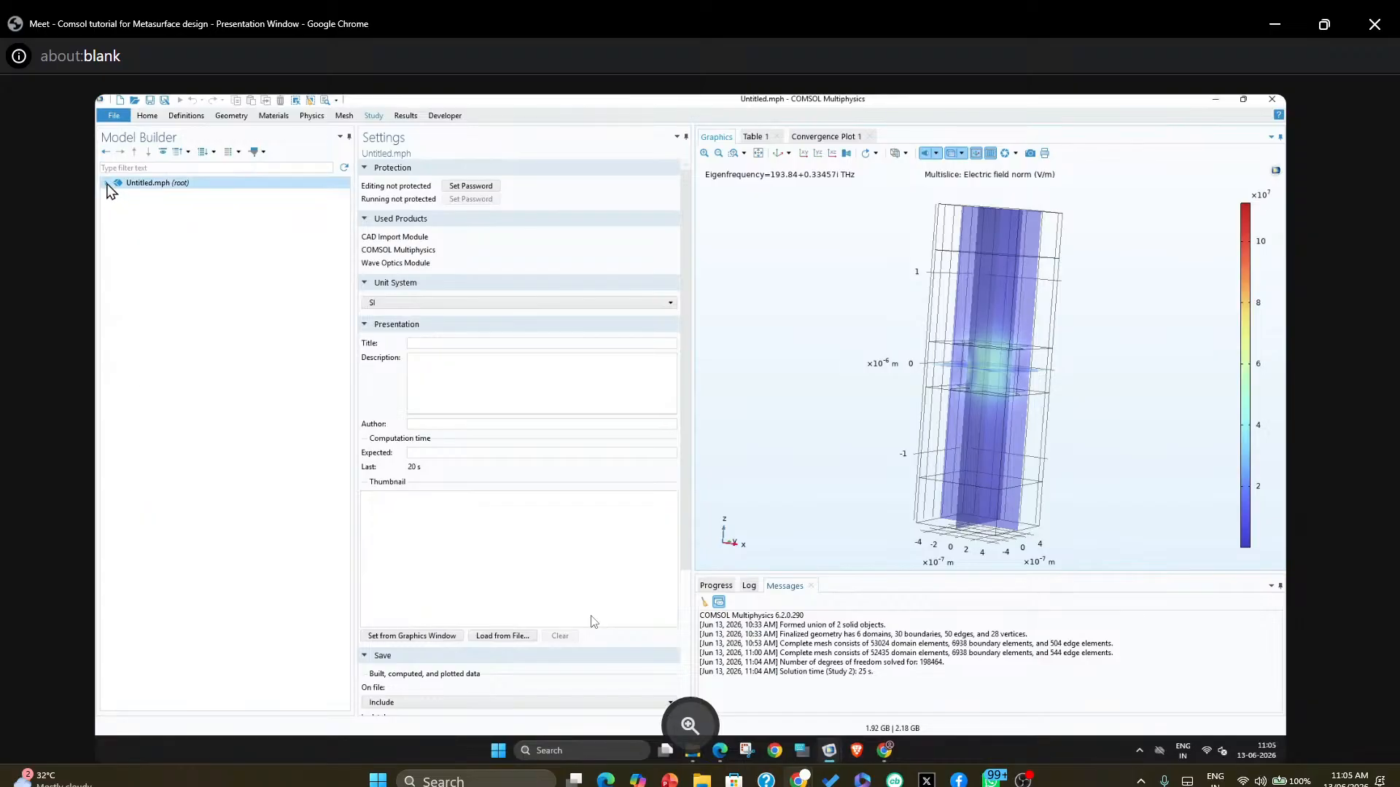
pyautogui.click(118, 206)
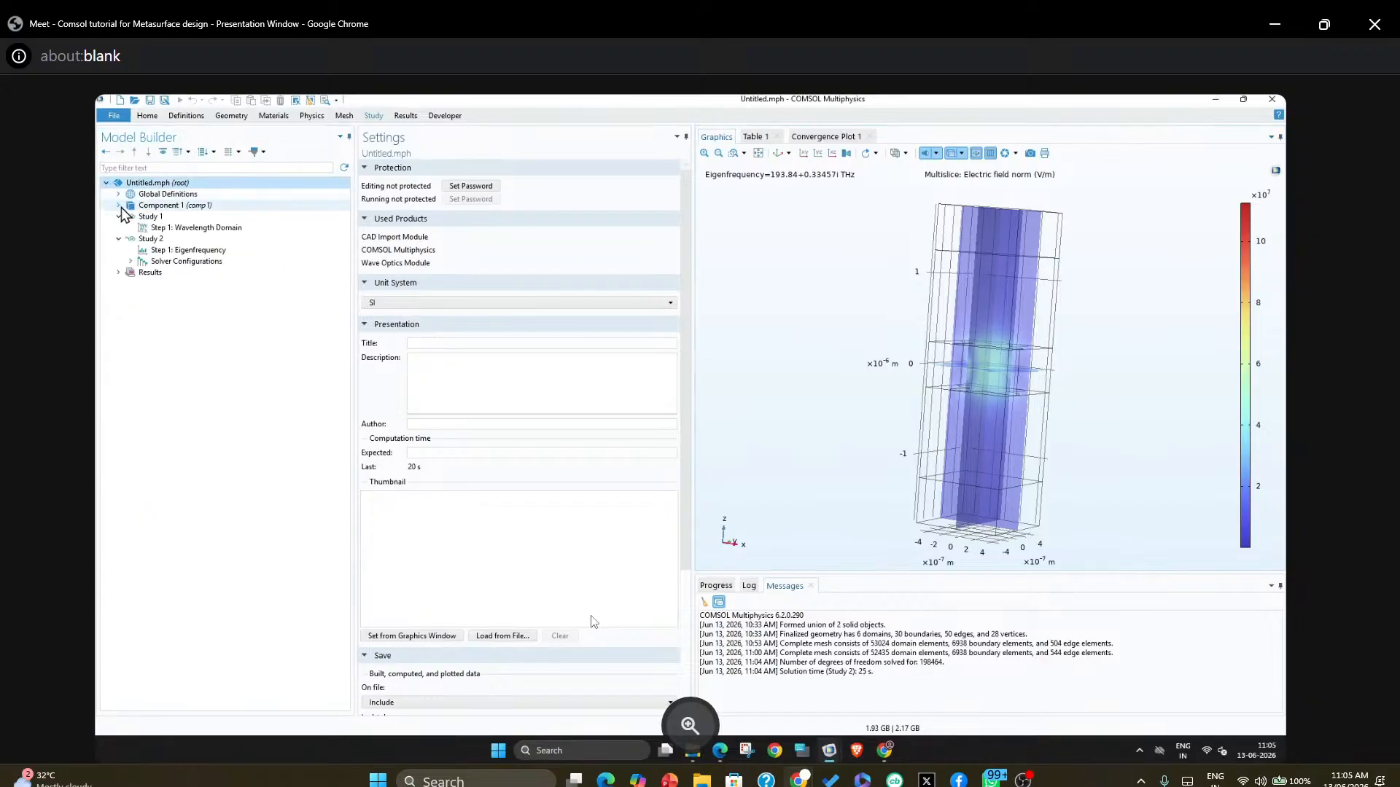
pyautogui.click(119, 216)
pyautogui.click(118, 228)
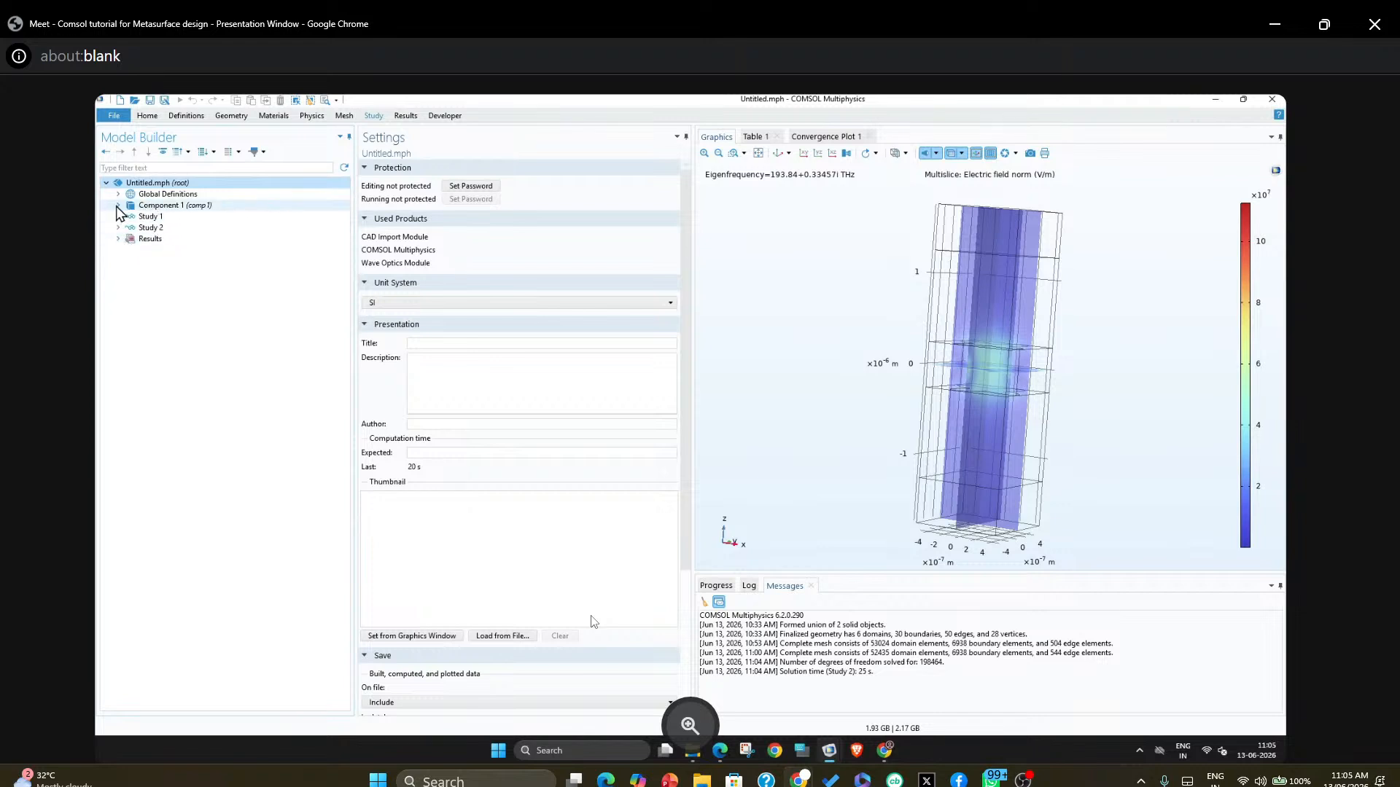
pyautogui.click(118, 205)
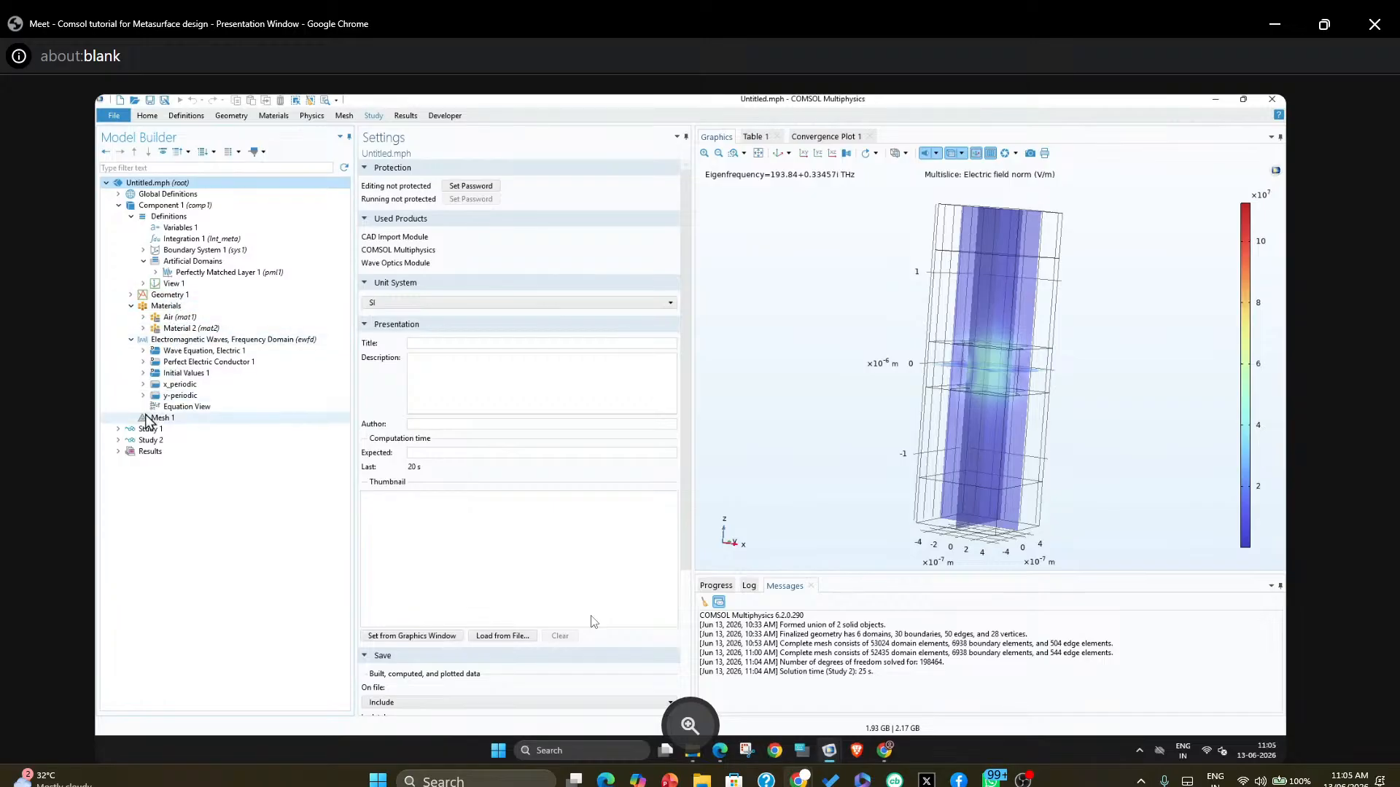
pyautogui.click(118, 205)
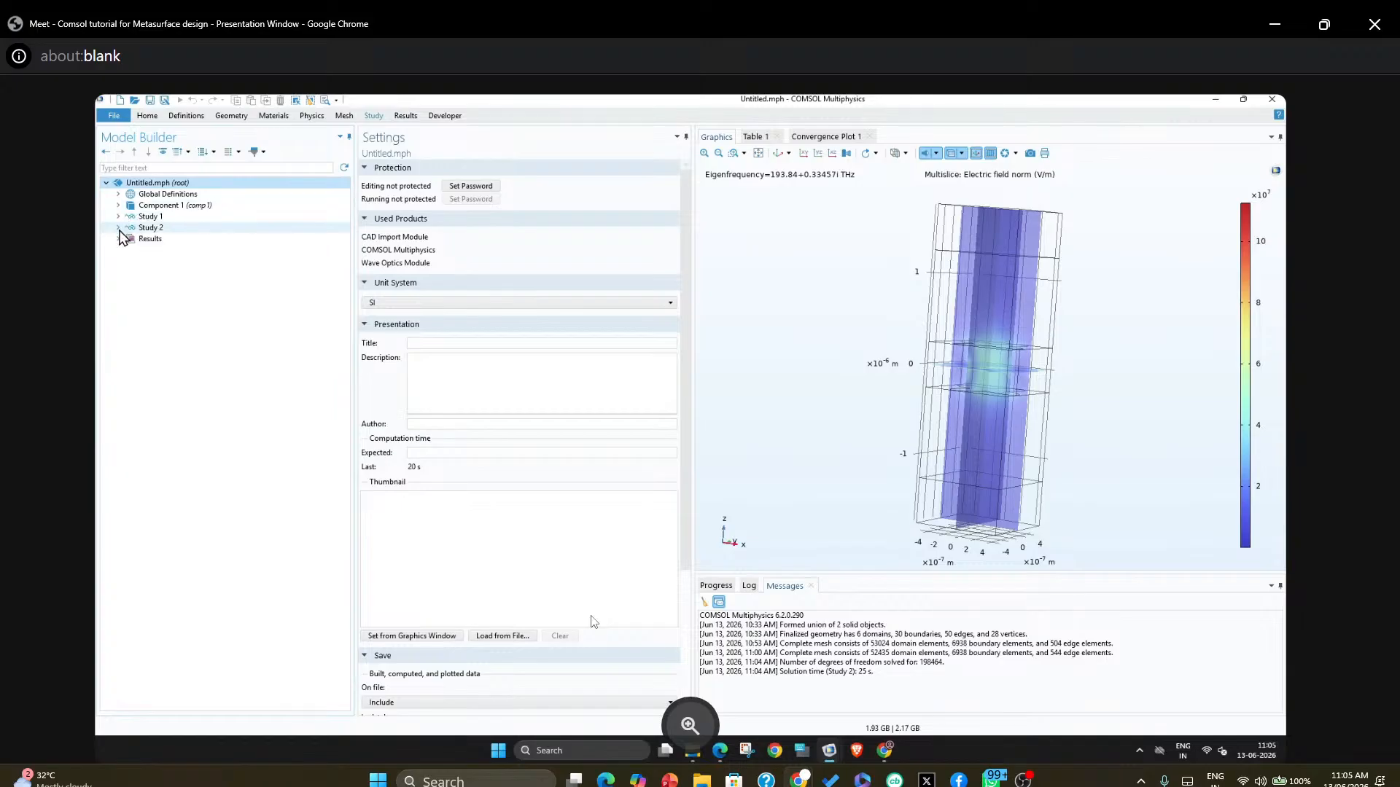
pyautogui.click(119, 228)
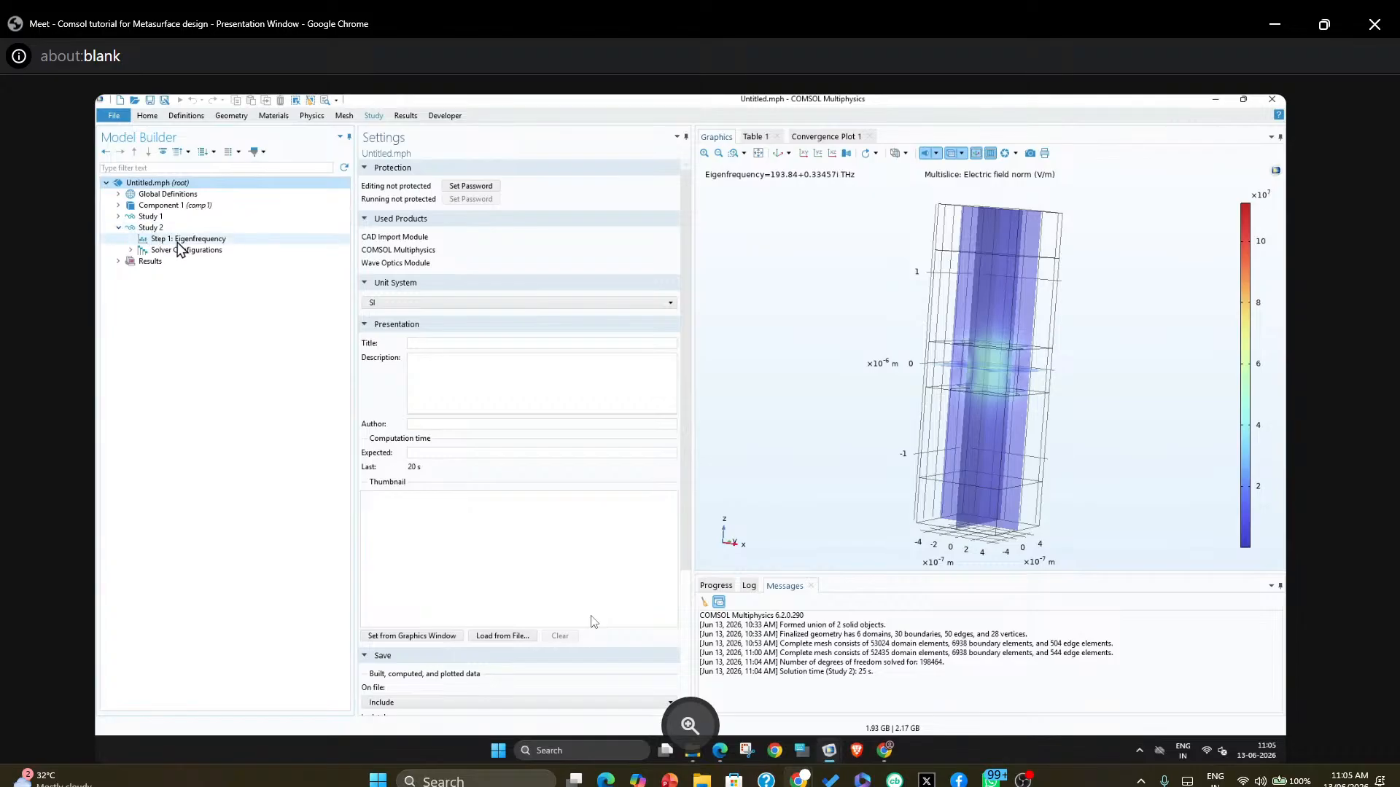
pyautogui.click(119, 228)
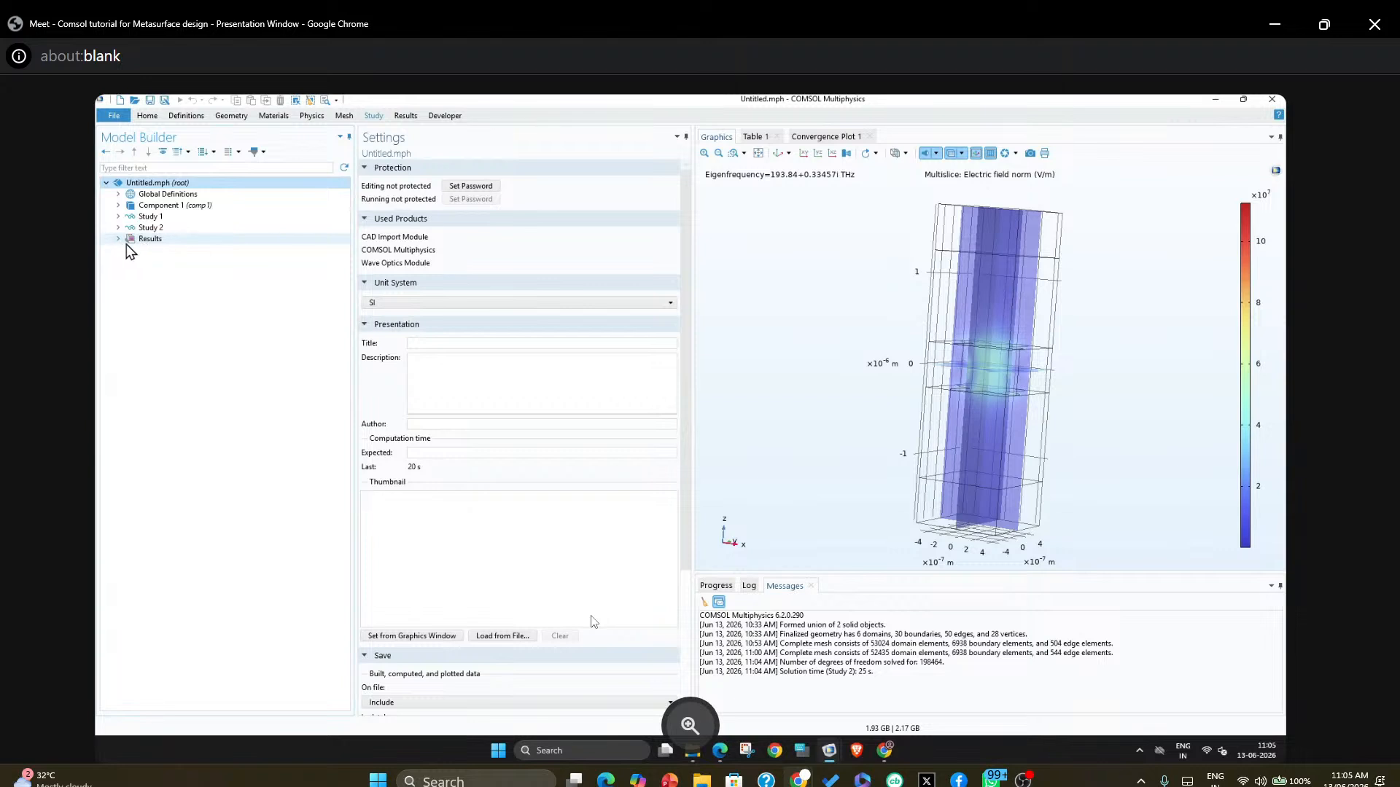
pyautogui.click(118, 239)
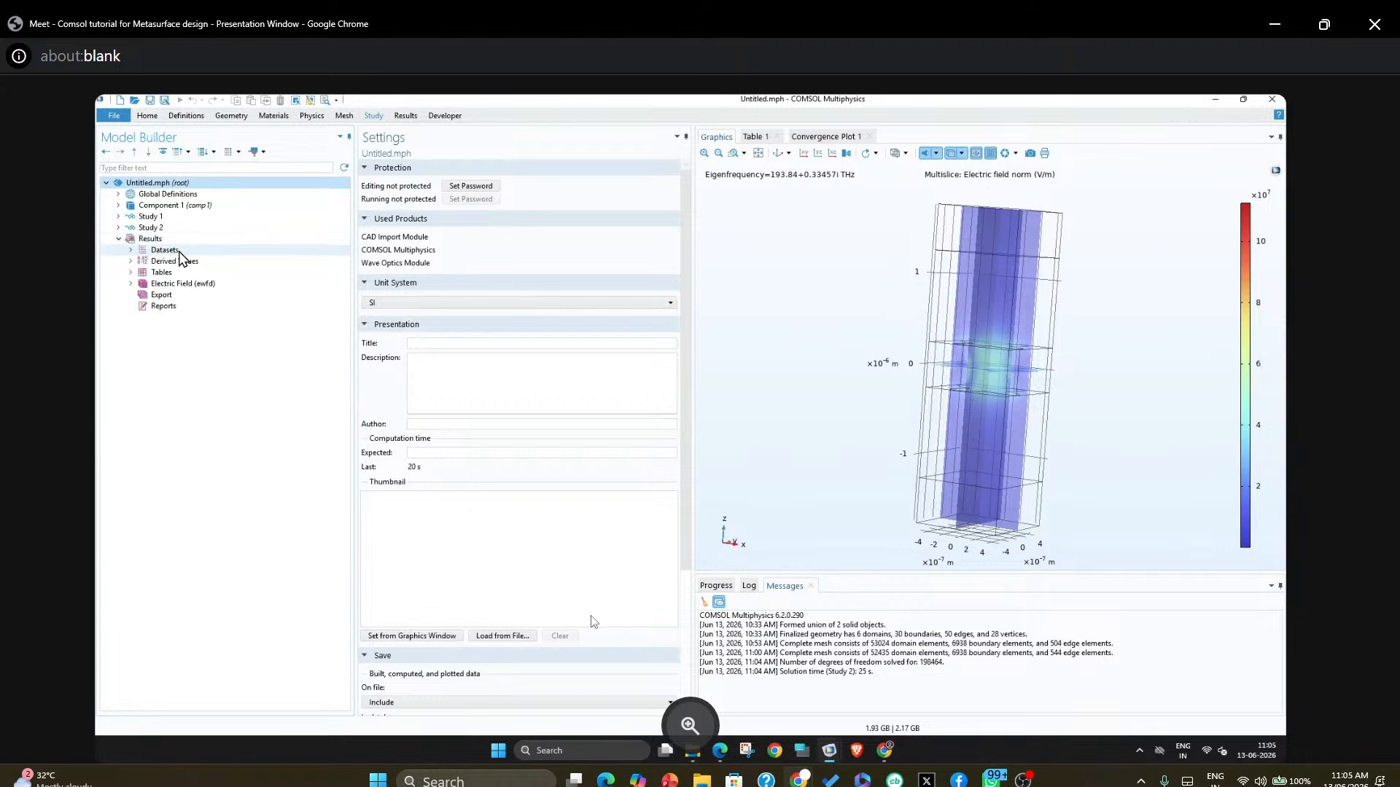
# Add a 1D plot group to the results
pyautogui.click(154, 241)
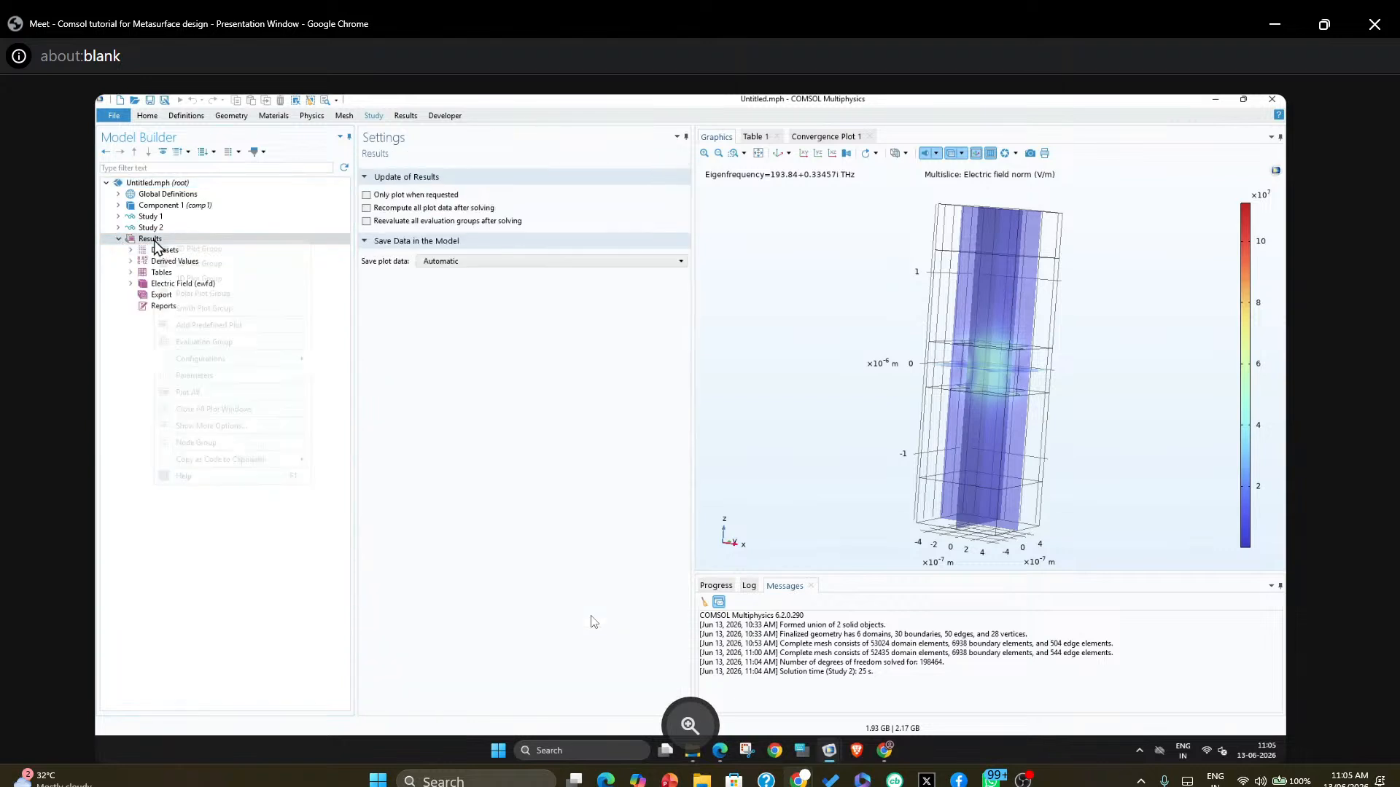
pyautogui.rightClick(154, 240)
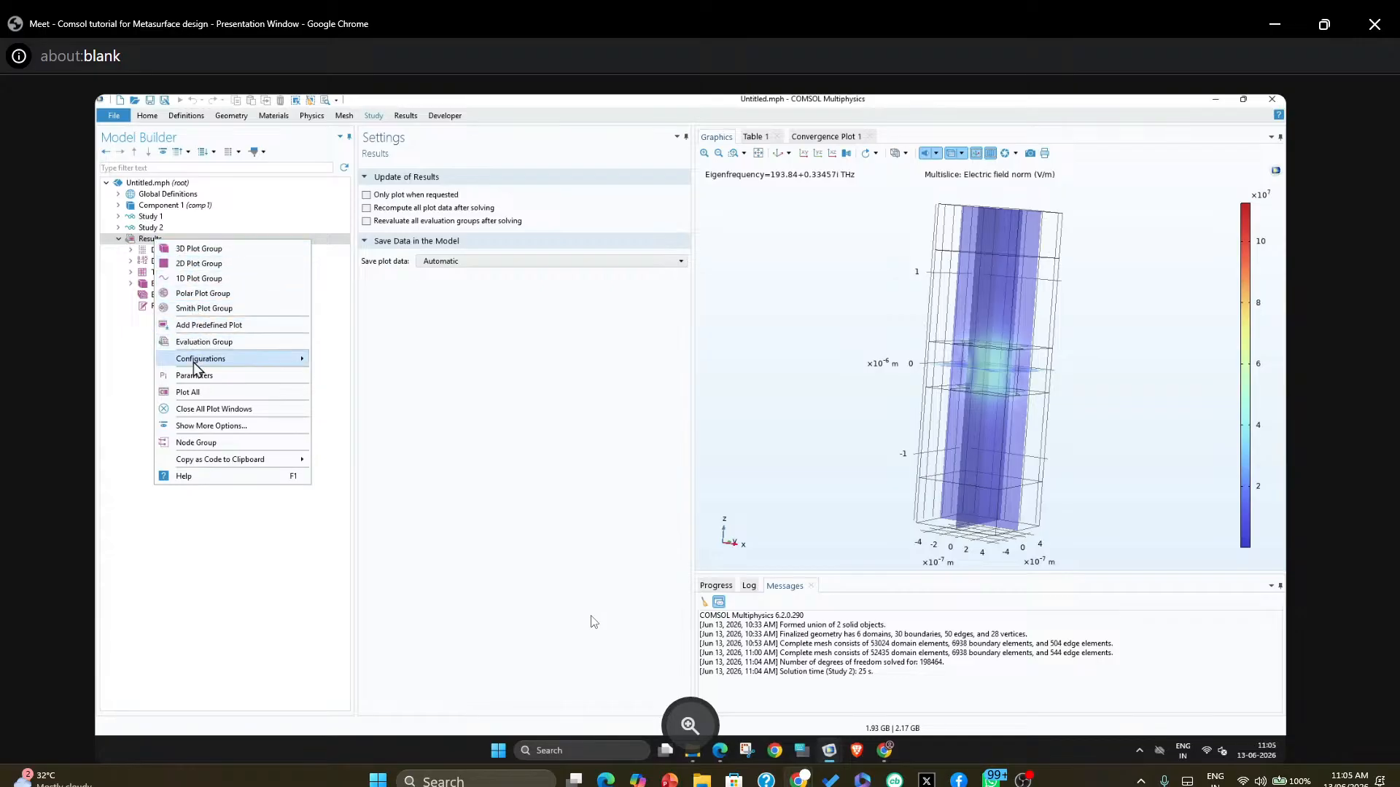
pyautogui.click(199, 278)
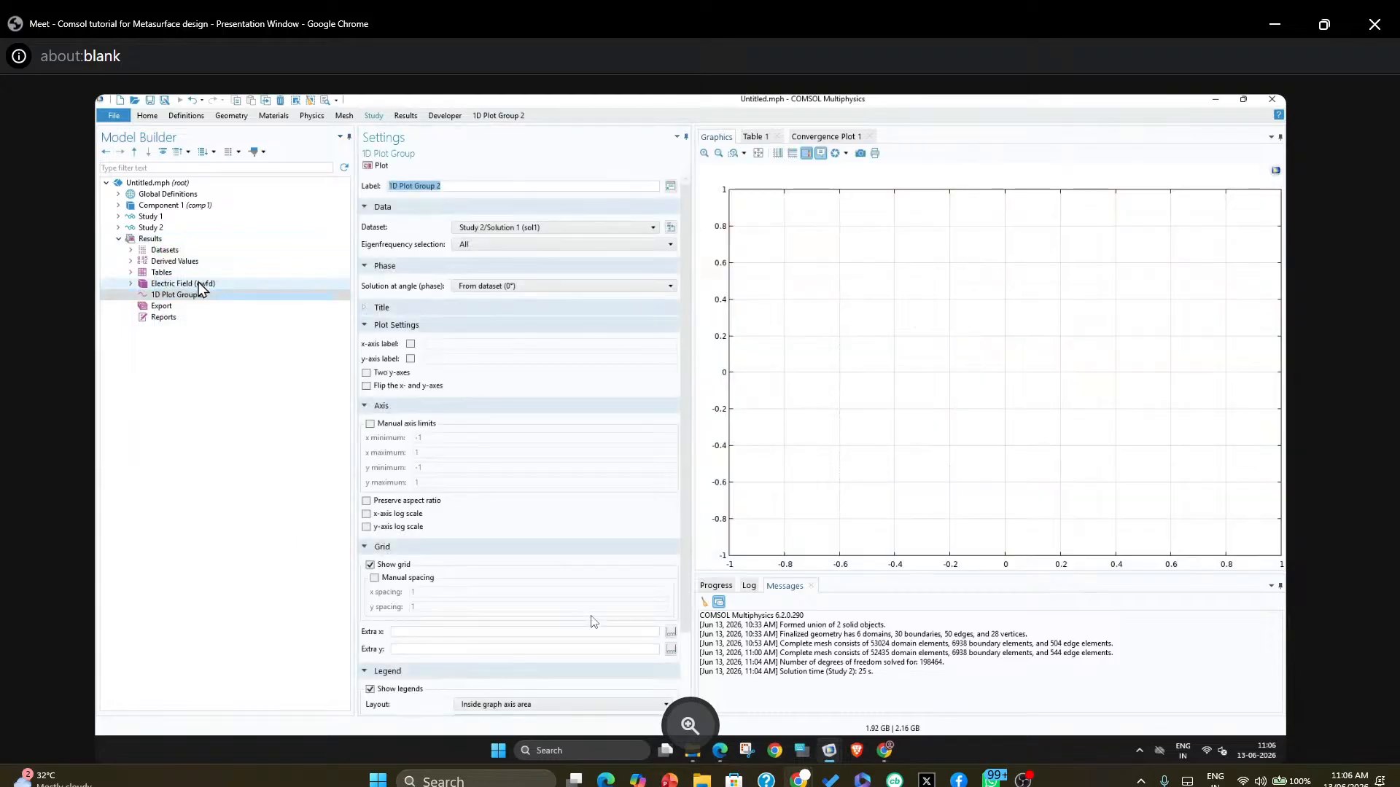
# Delete the default Electric Field (ewfd) plot group and the empty 1D plot group from the results
pyautogui.click(161, 285)
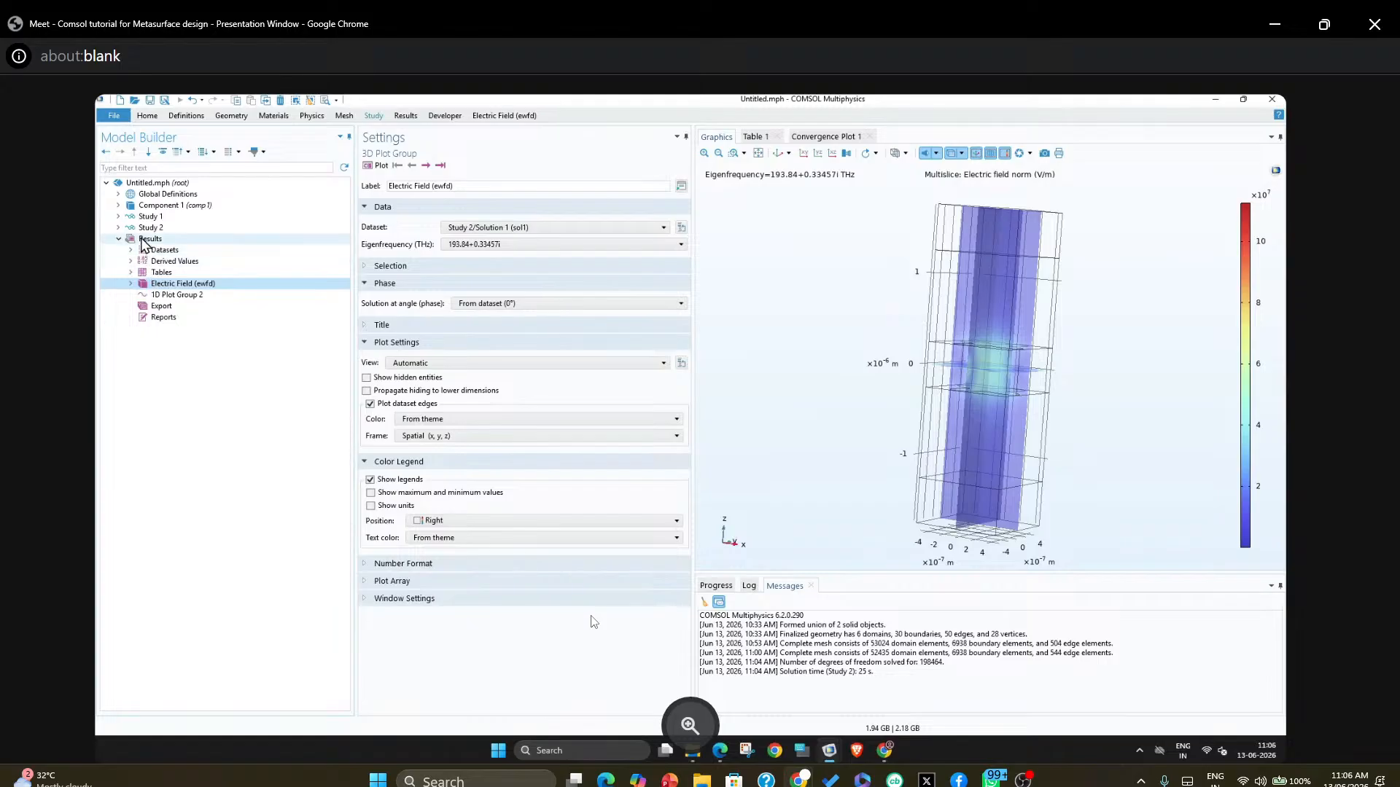
pyautogui.rightClick(167, 286)
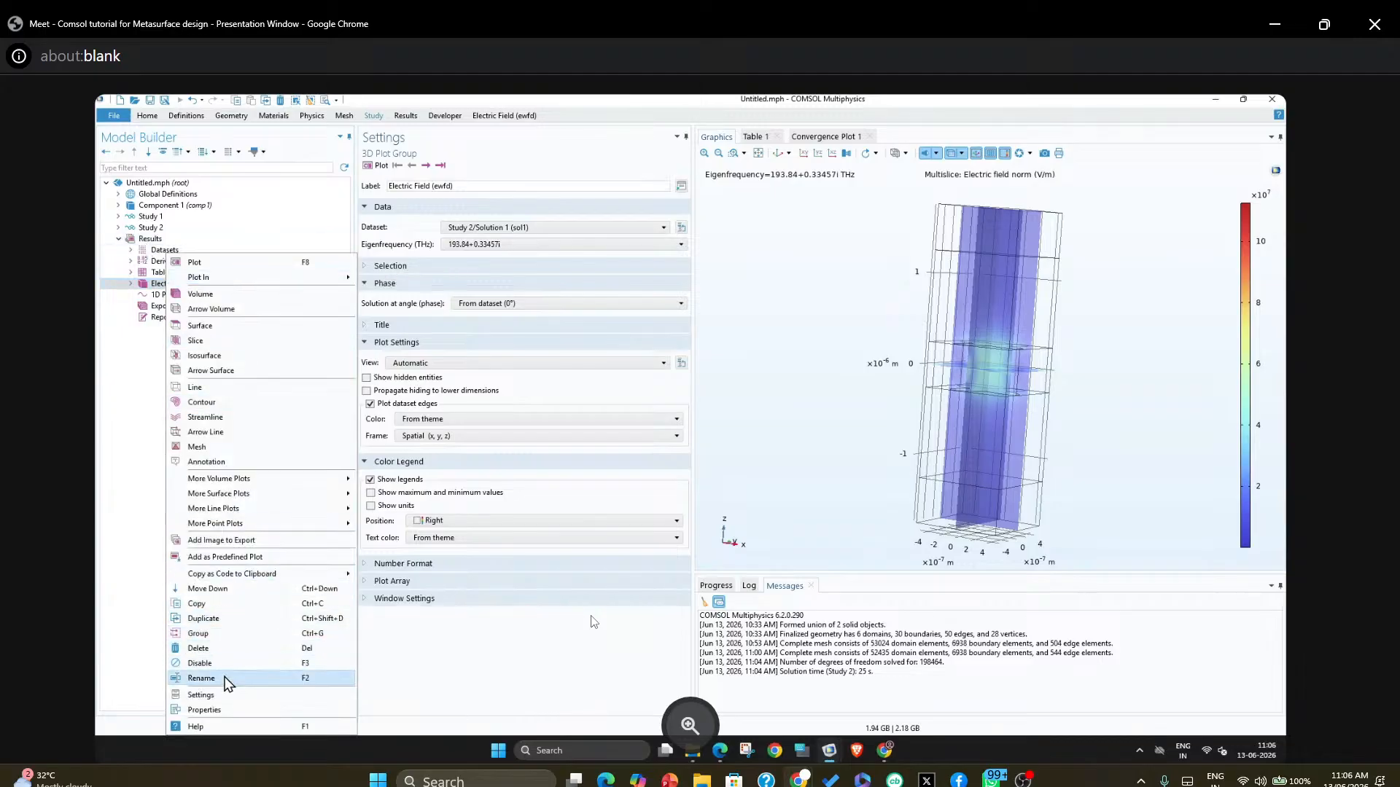
pyautogui.click(222, 649)
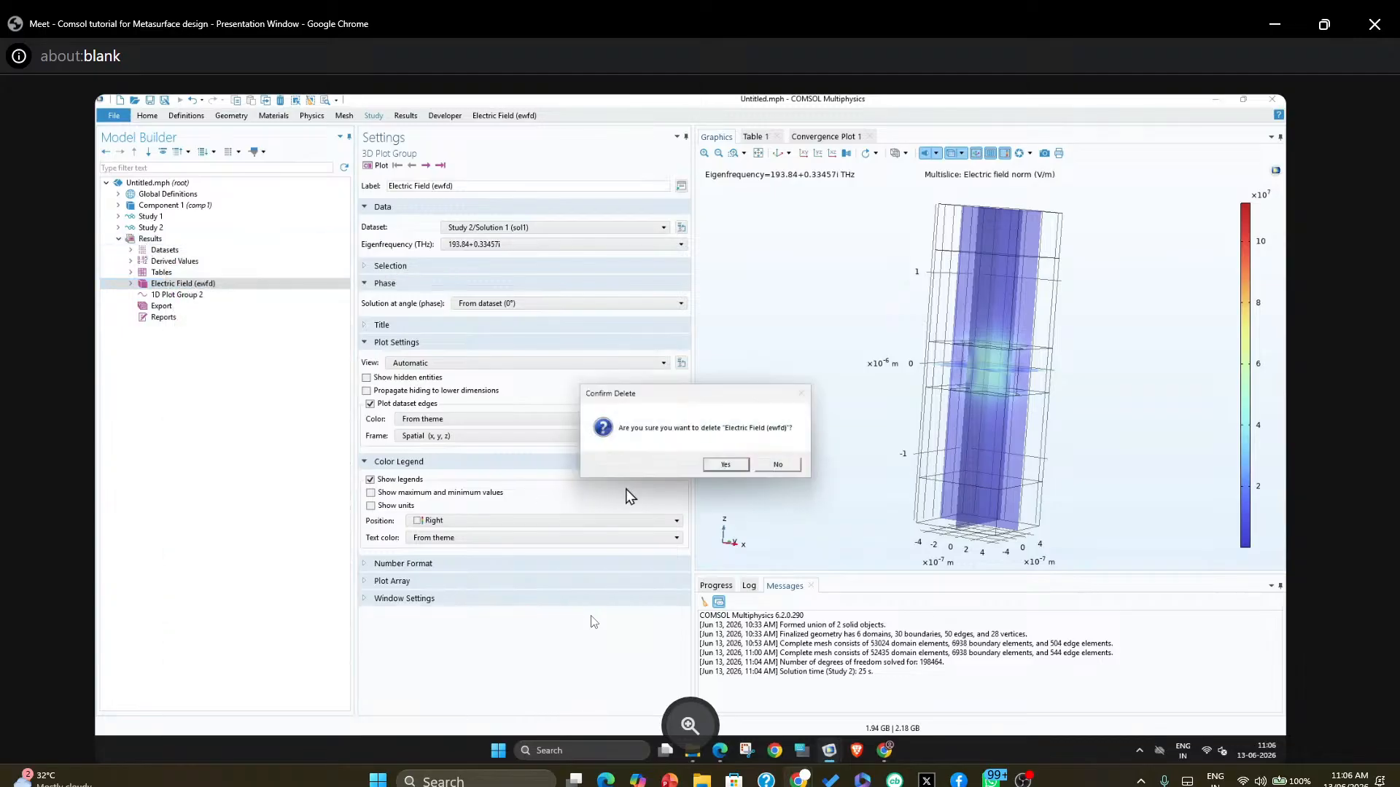
pyautogui.click(718, 464)
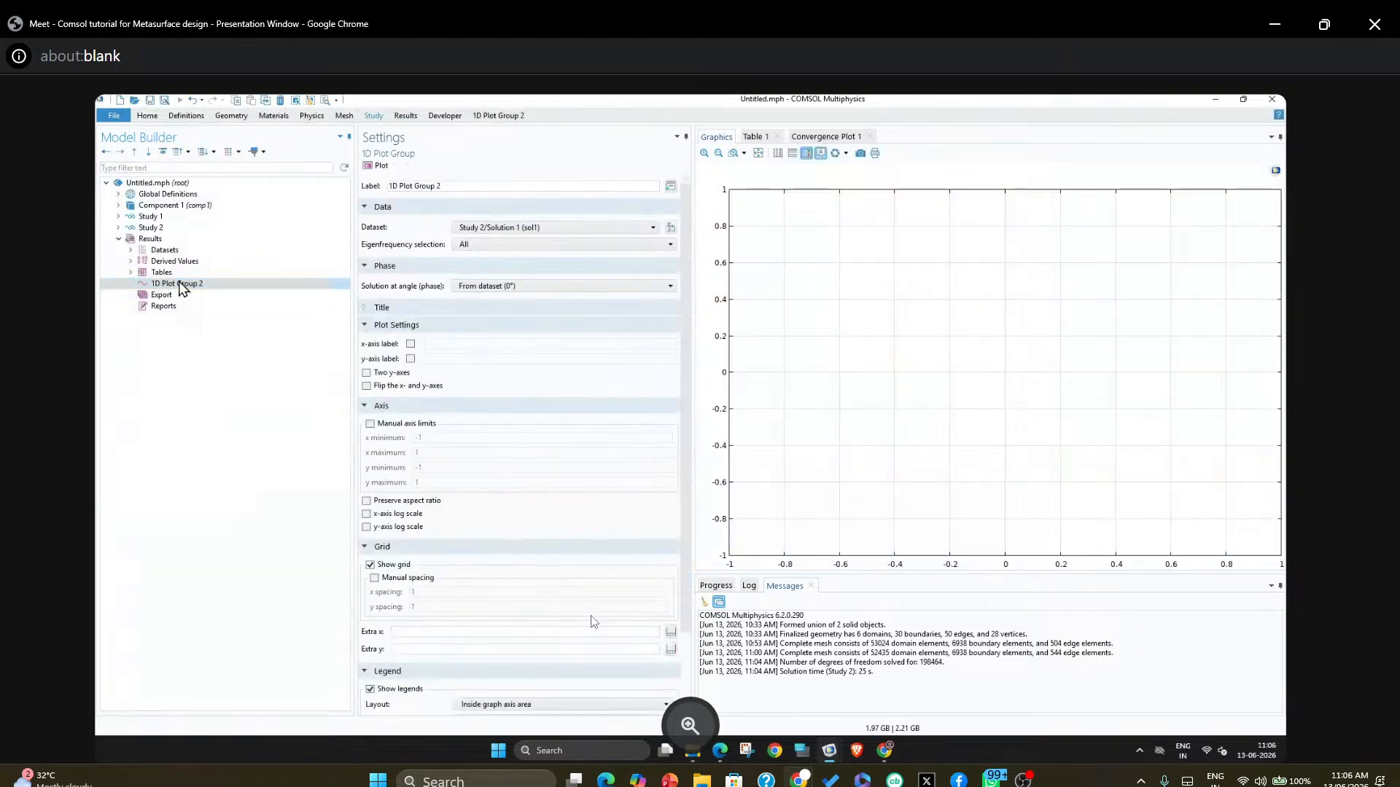
pyautogui.rightClick(175, 283)
pyautogui.click(230, 553)
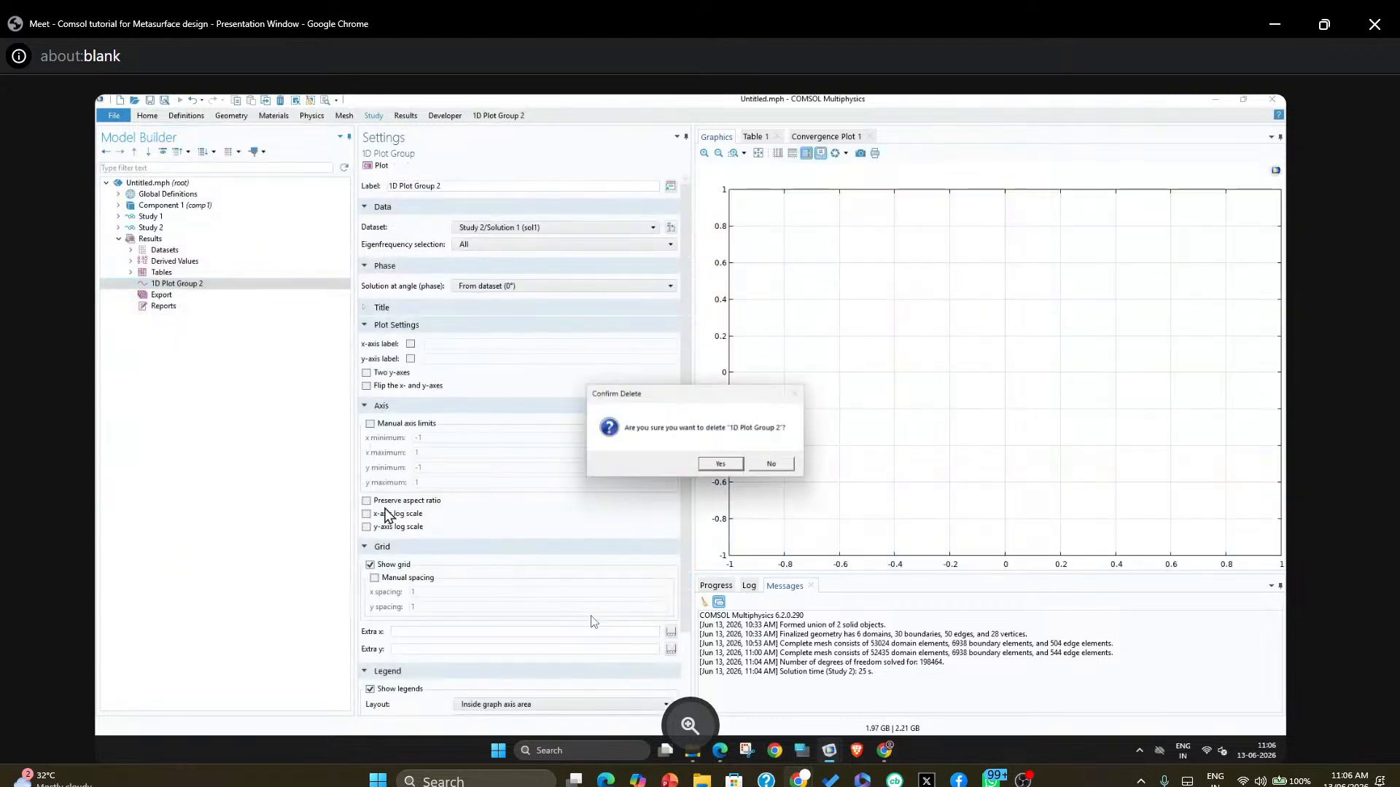
pyautogui.click(722, 465)
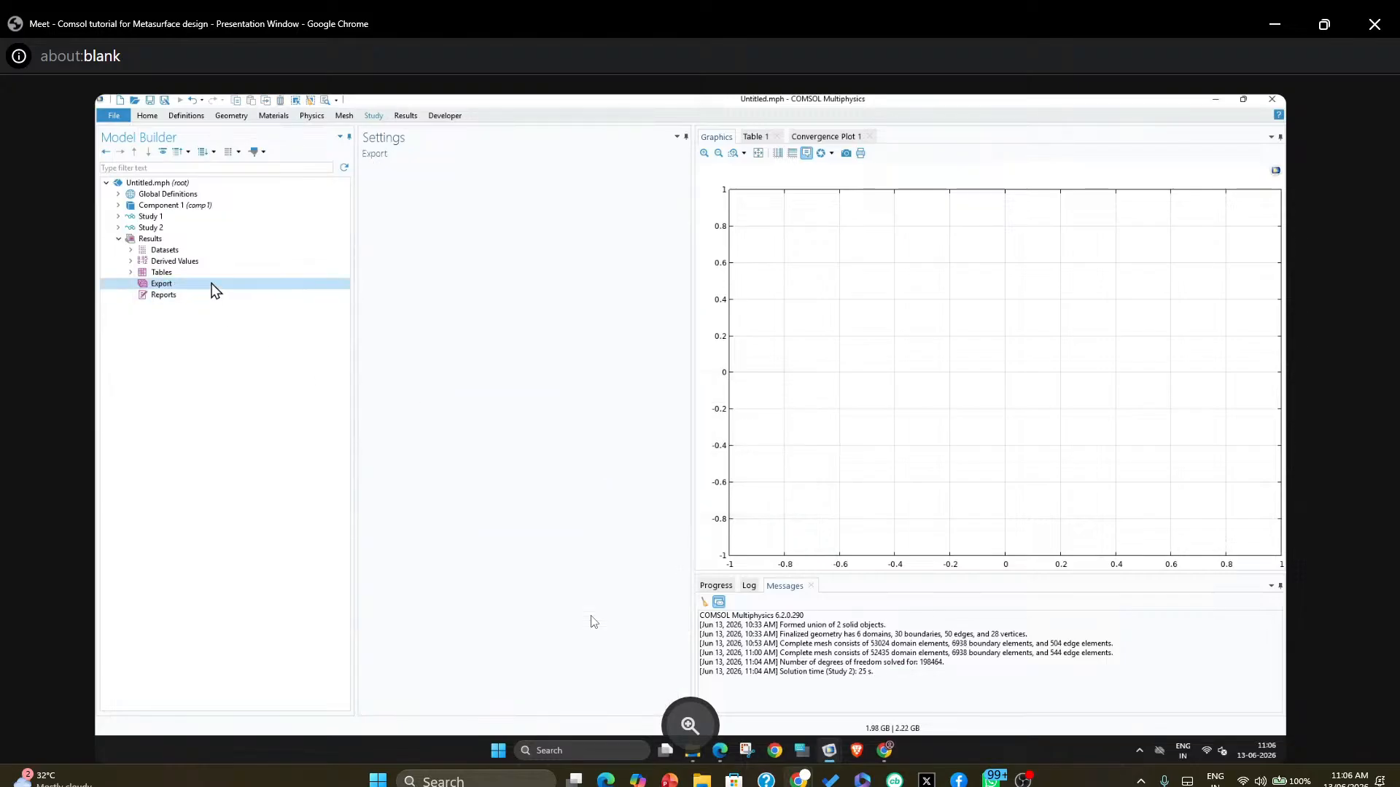
# Add a 3D plot group to the results and give it a Multislice plot
pyautogui.click(131, 249)
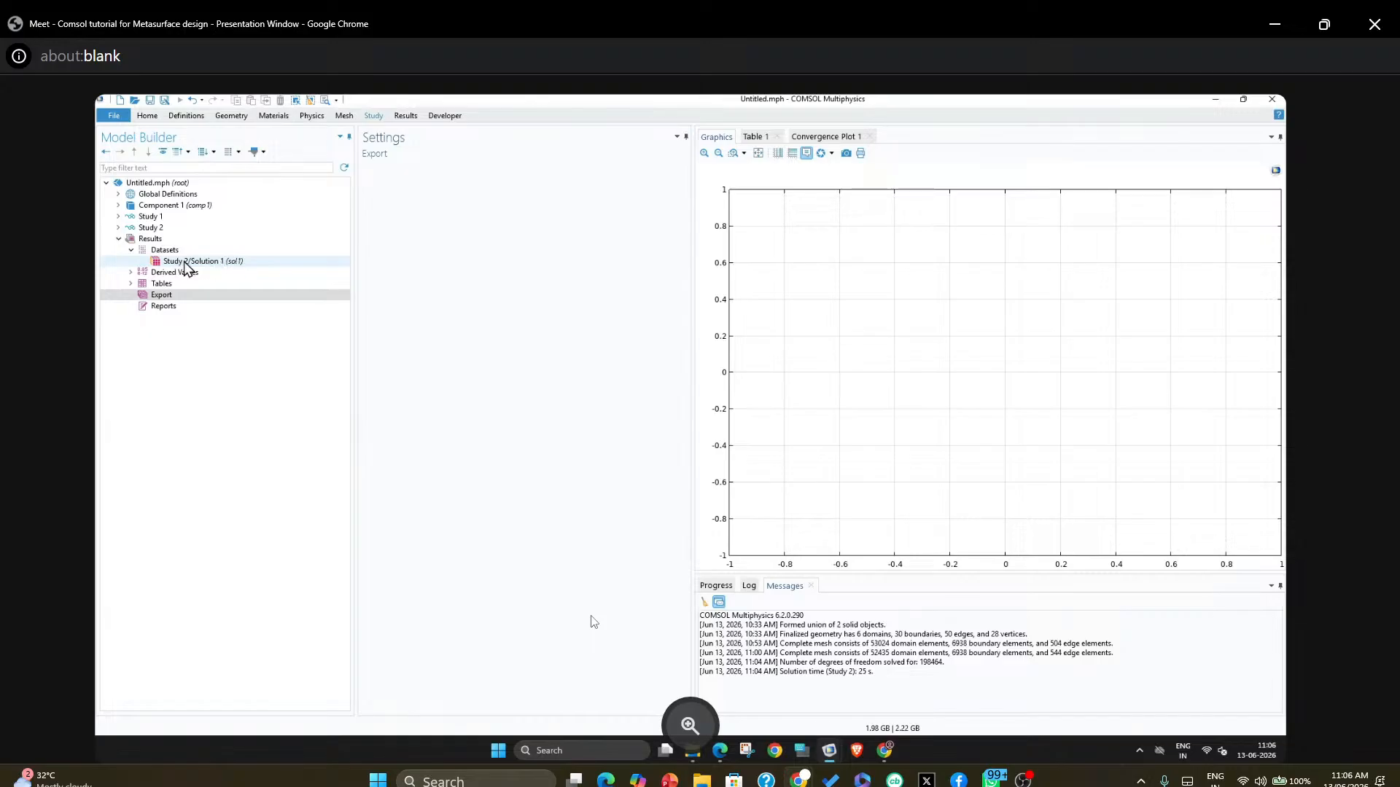
pyautogui.click(148, 240)
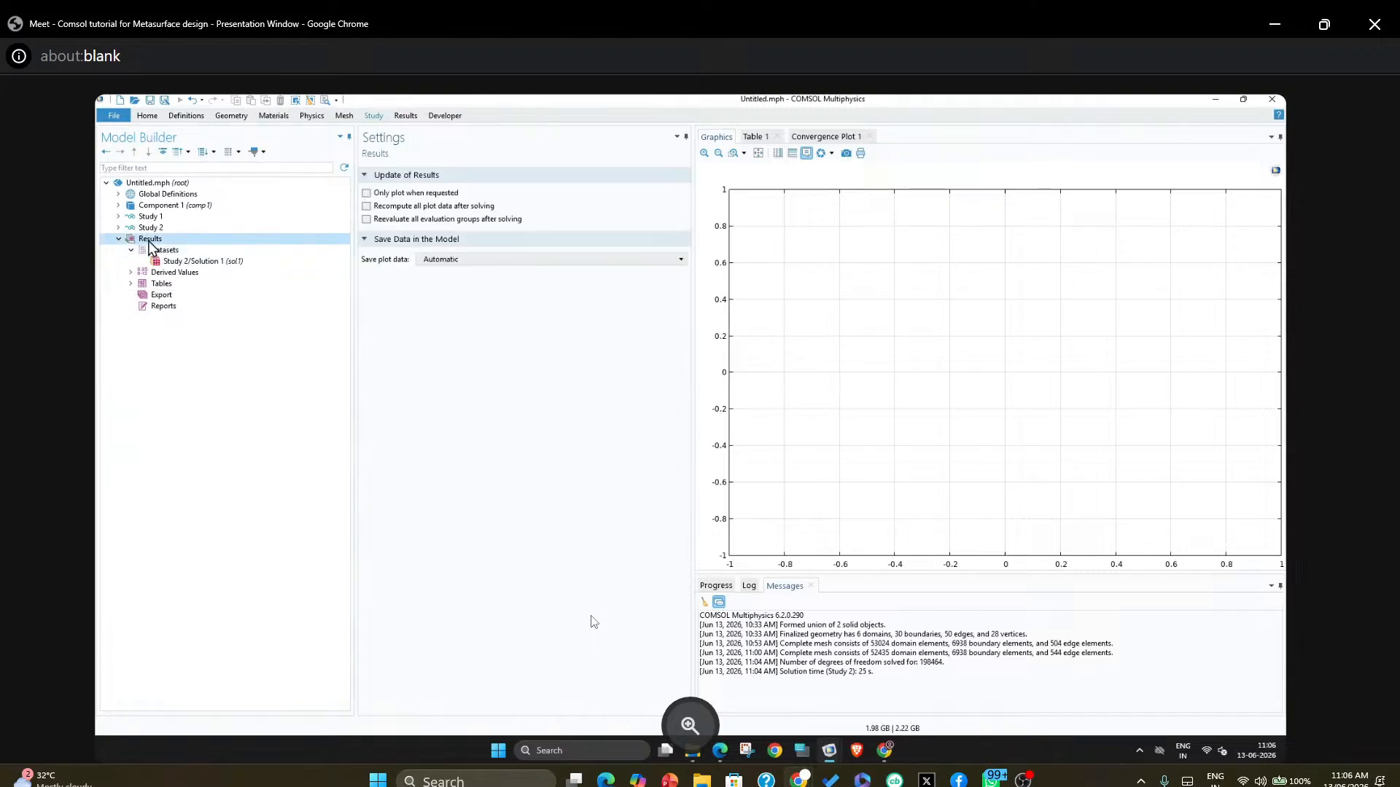
pyautogui.rightClick(149, 245)
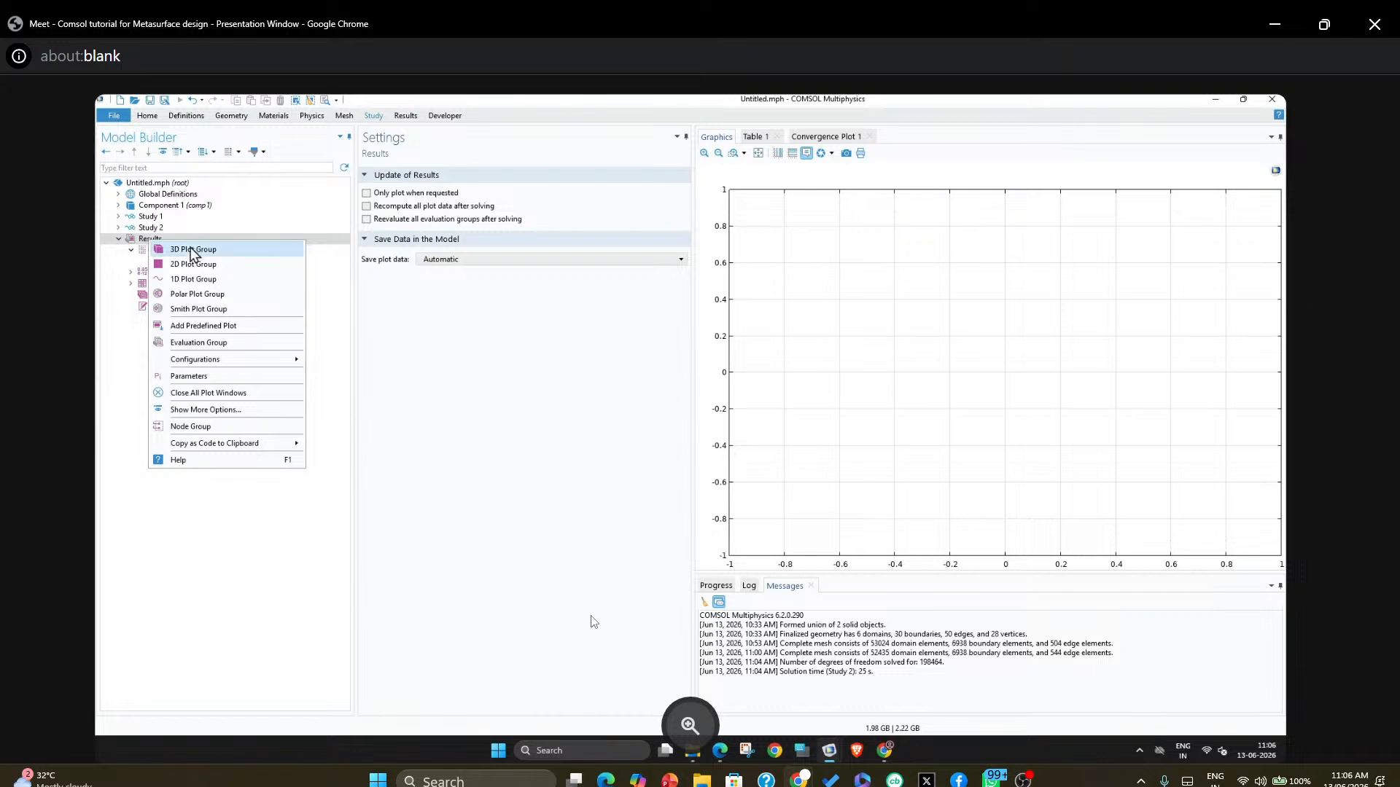
pyautogui.click(192, 249)
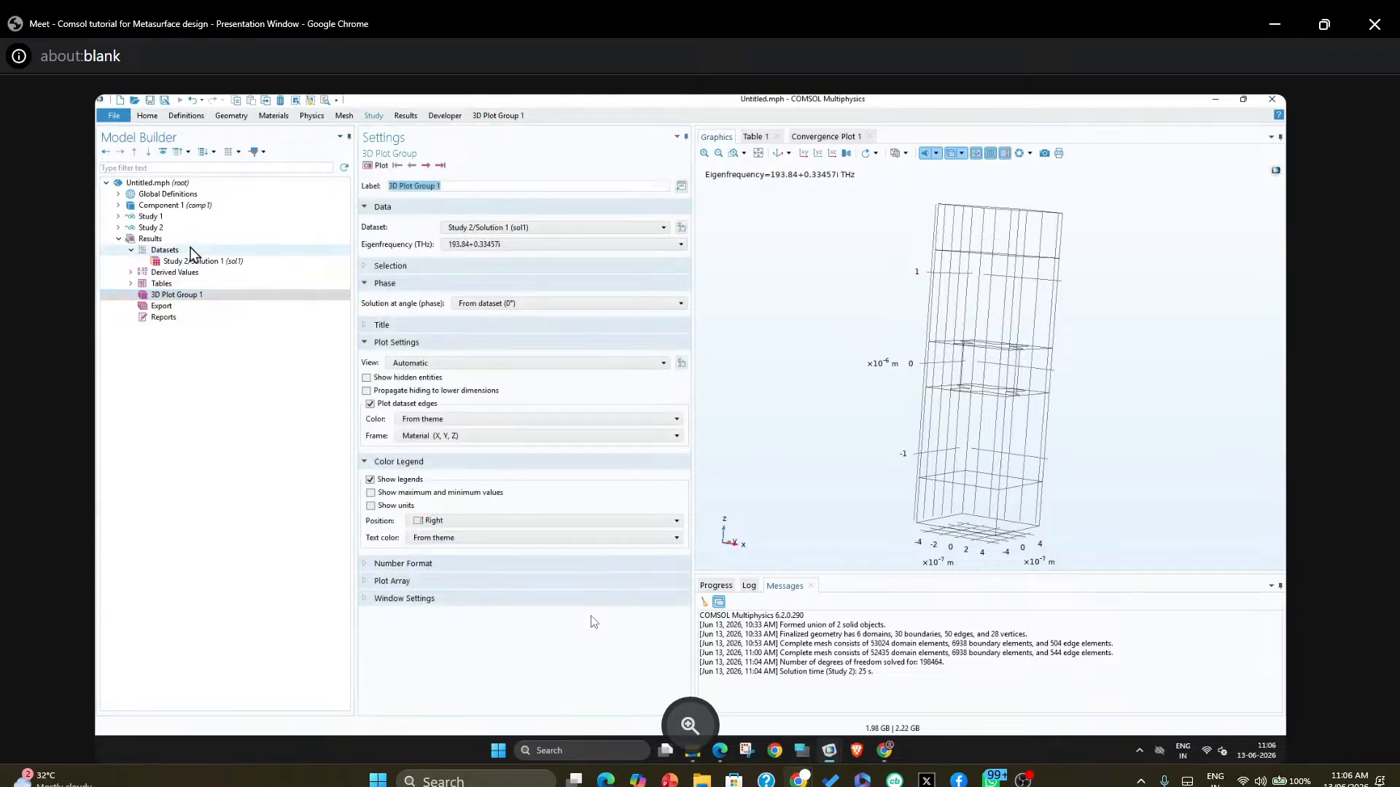
pyautogui.rightClick(170, 296)
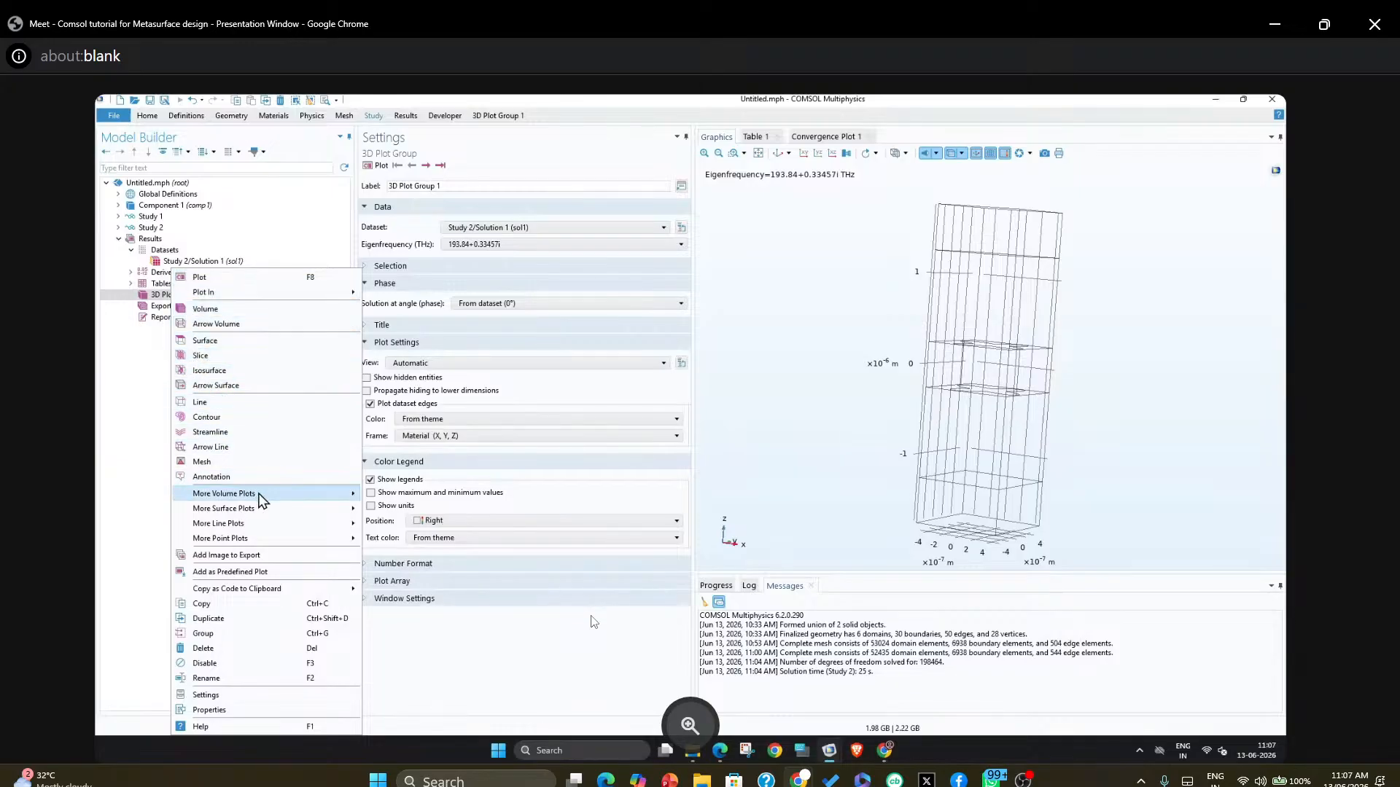
pyautogui.moveTo(261, 501)
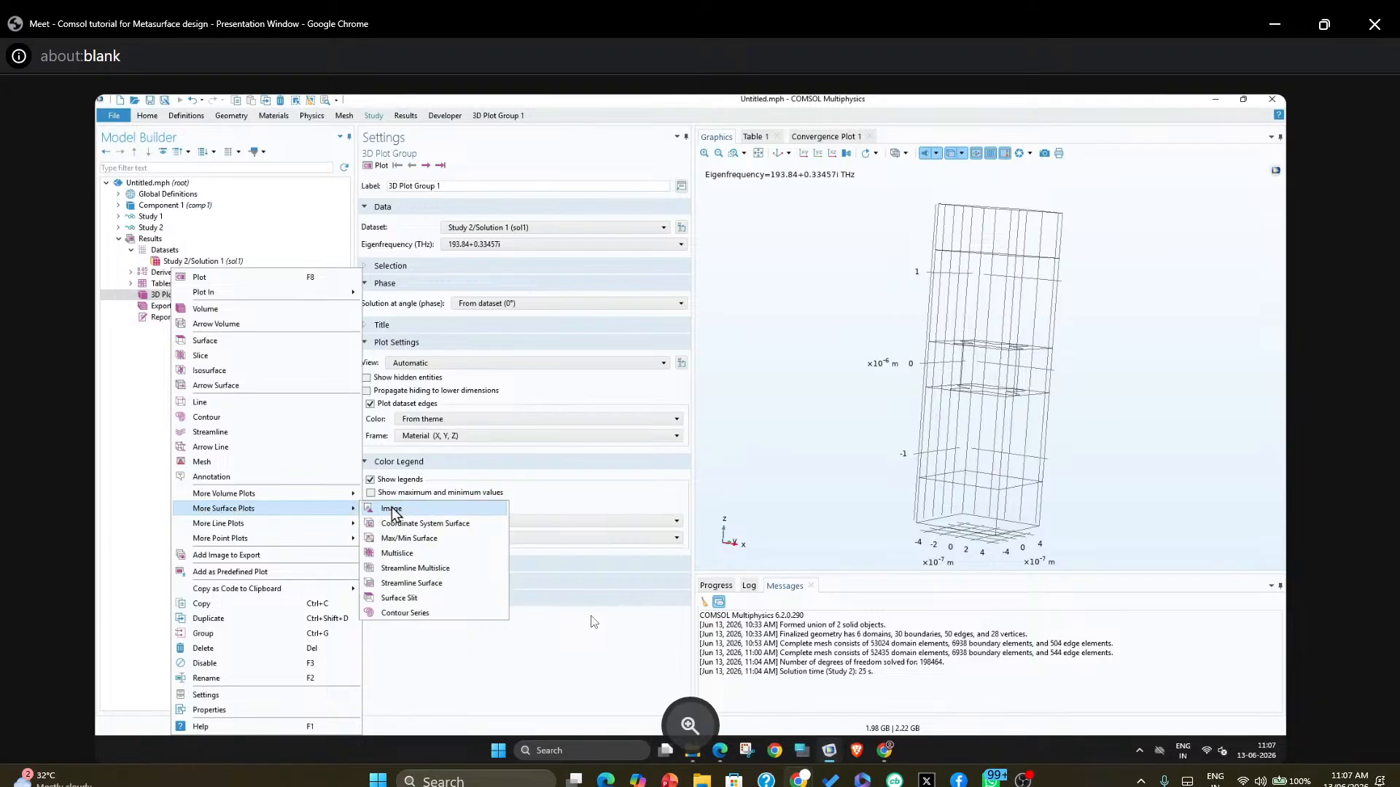
pyautogui.click(397, 553)
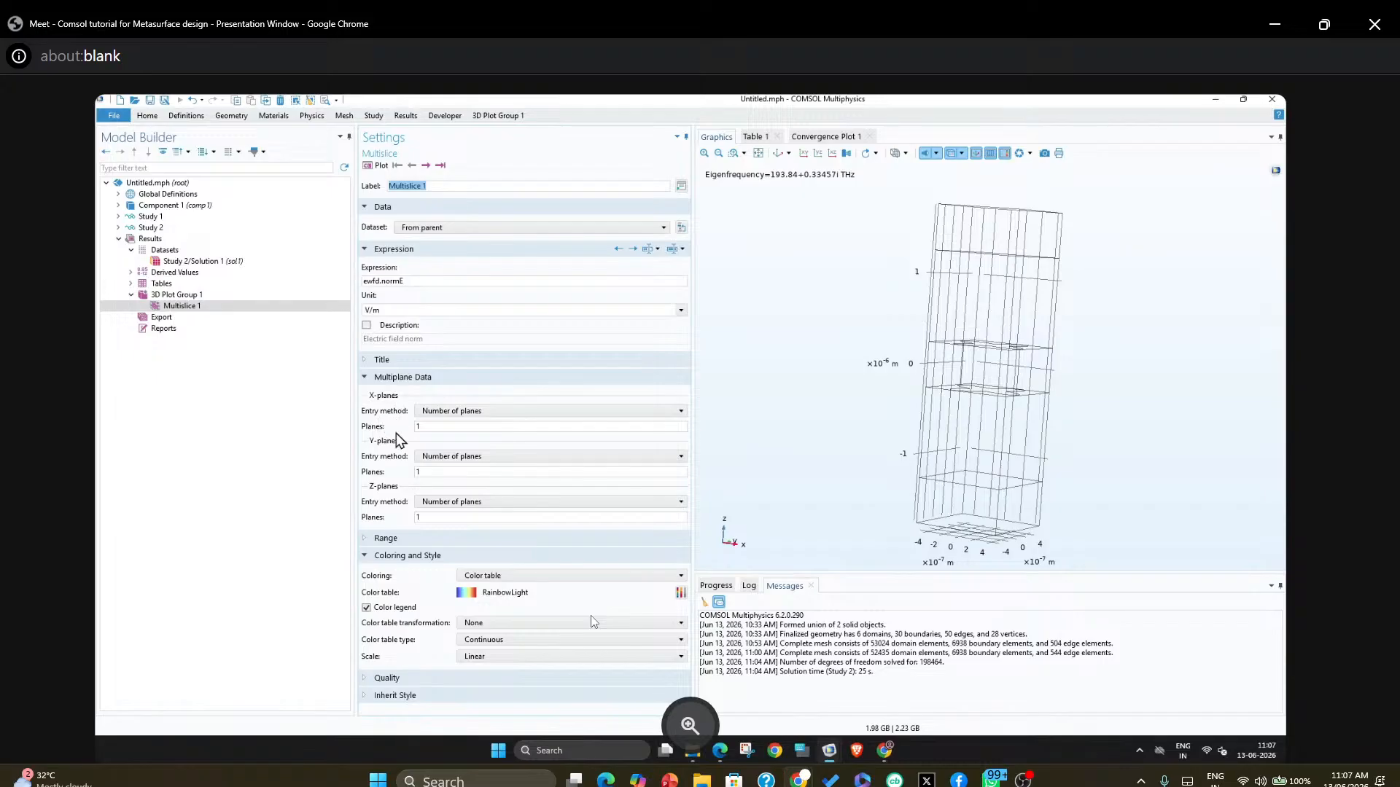
# Define the multislice by a z-plane coordinate of 0 m with 0 x-planes and 0 y-planes, and plot it
pyautogui.click(453, 500)
pyautogui.click(451, 525)
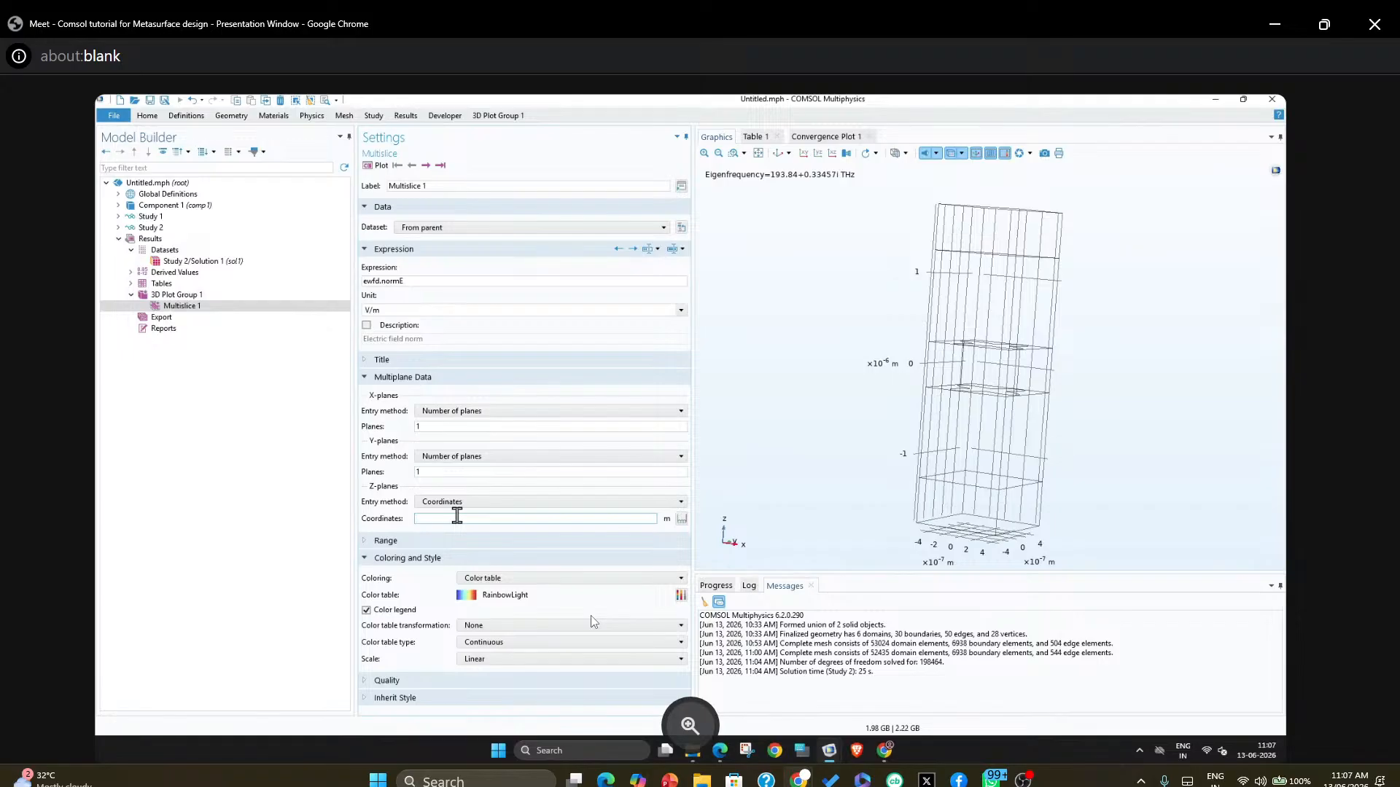
pyautogui.click(457, 515)
pyautogui.write('0')
pyautogui.click(471, 471)
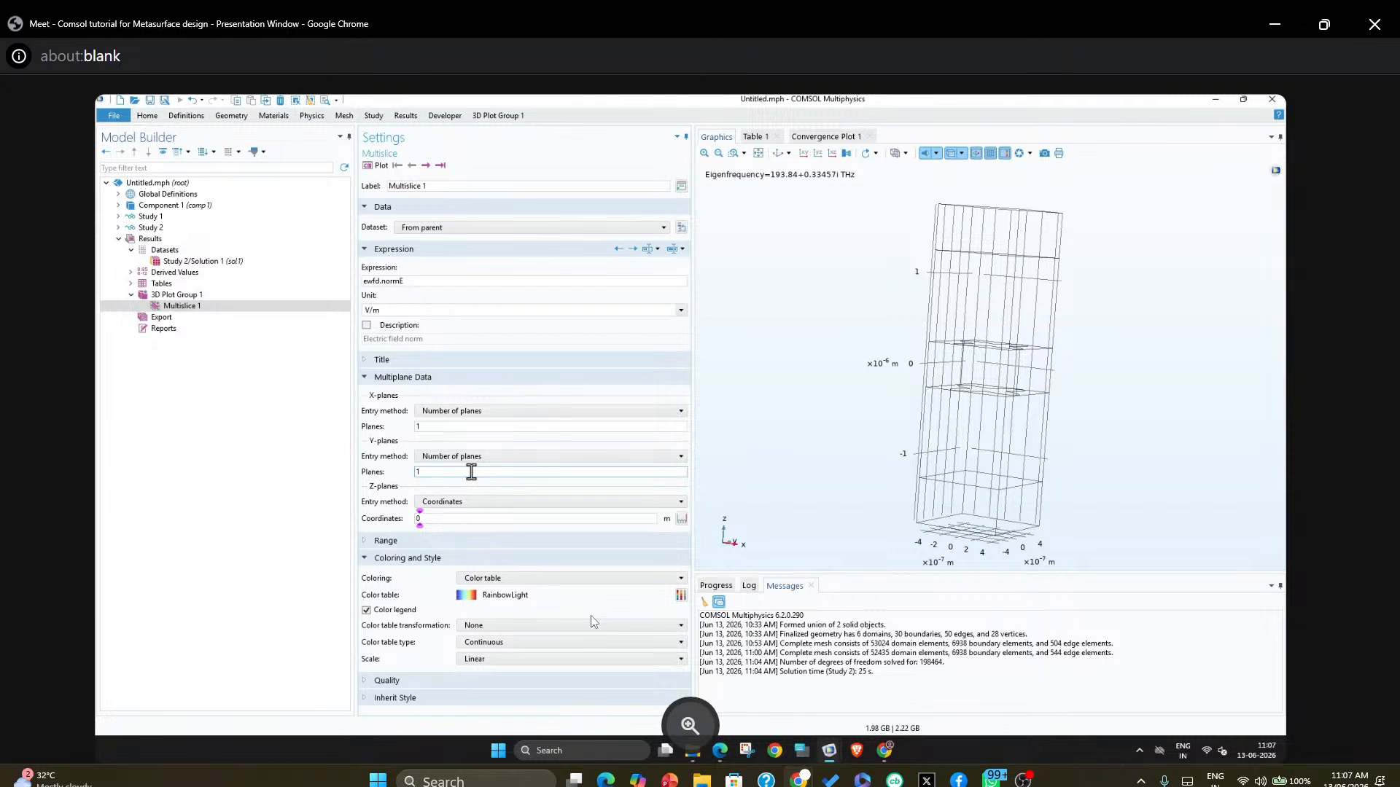
pyautogui.doubleClick(441, 426)
pyautogui.write('0')
pyautogui.doubleClick(430, 473)
pyautogui.write('0')
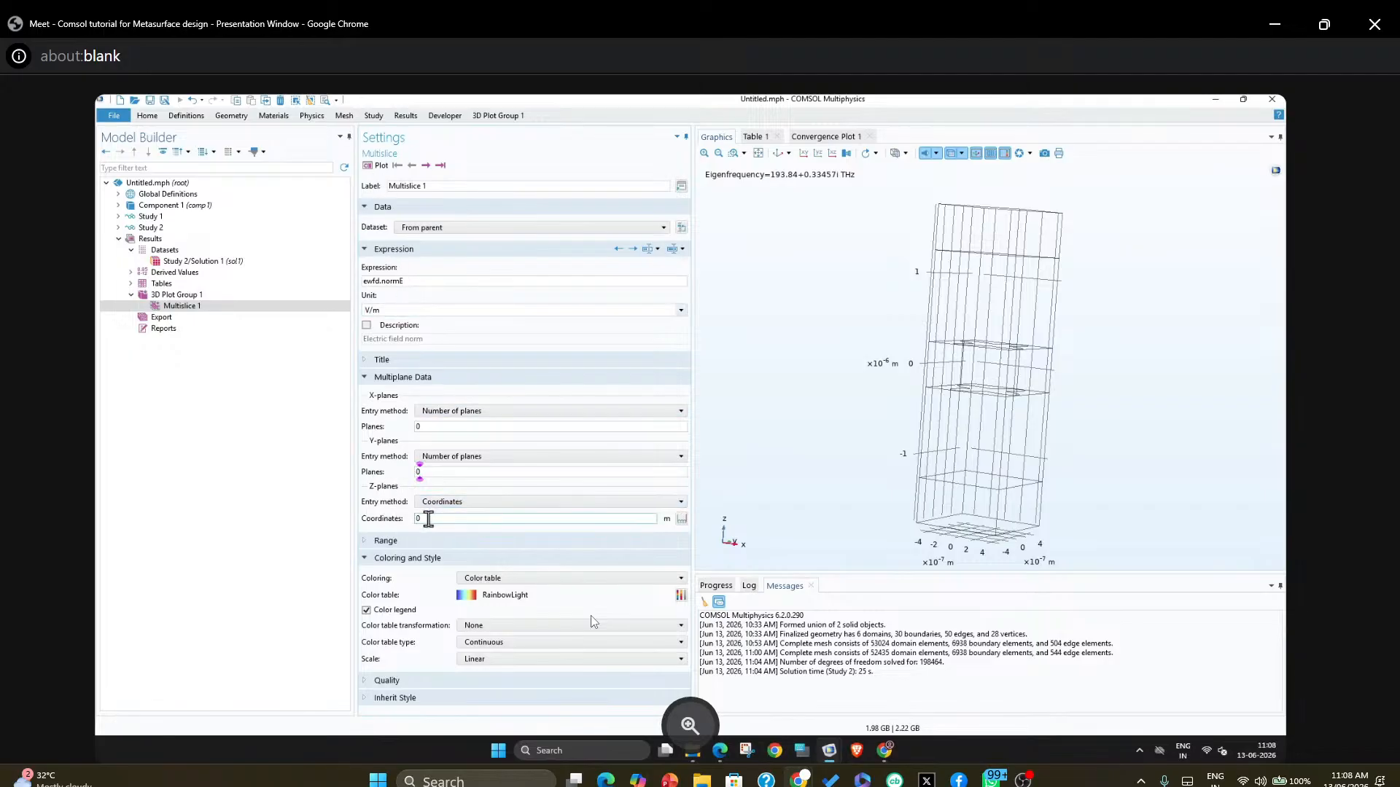
pyautogui.click(371, 168)
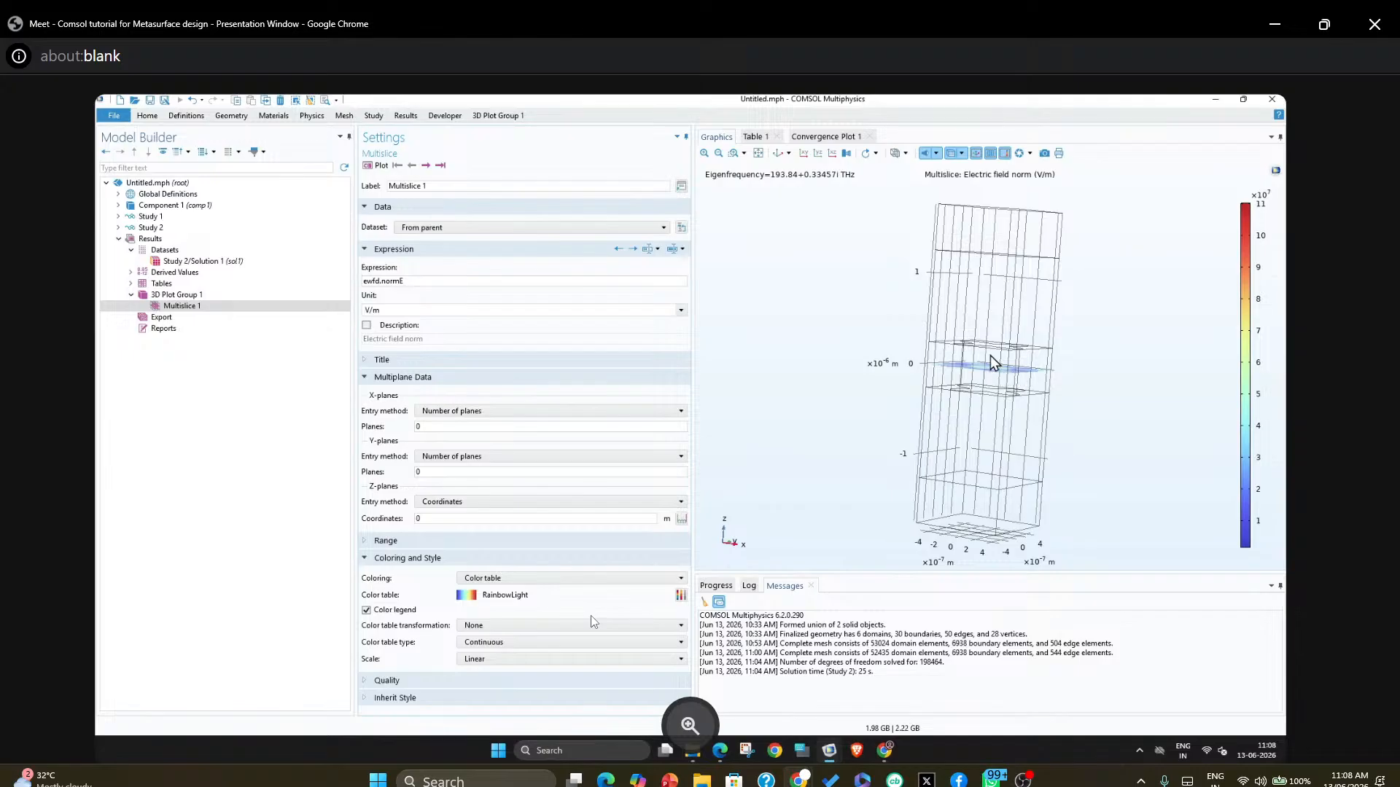
# Show the multislice field plot in the xy view with transparency turned off
pyautogui.click(803, 155)
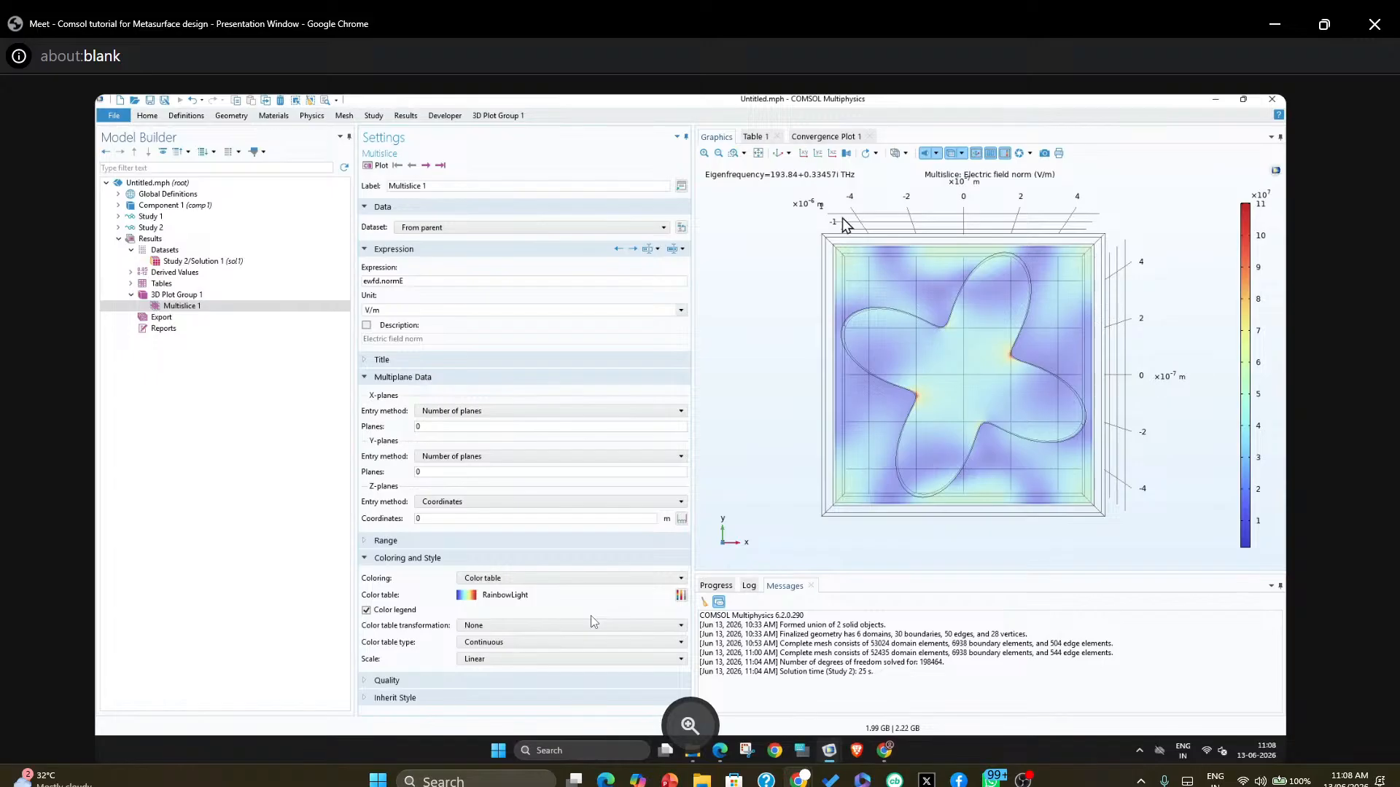
pyautogui.click(951, 154)
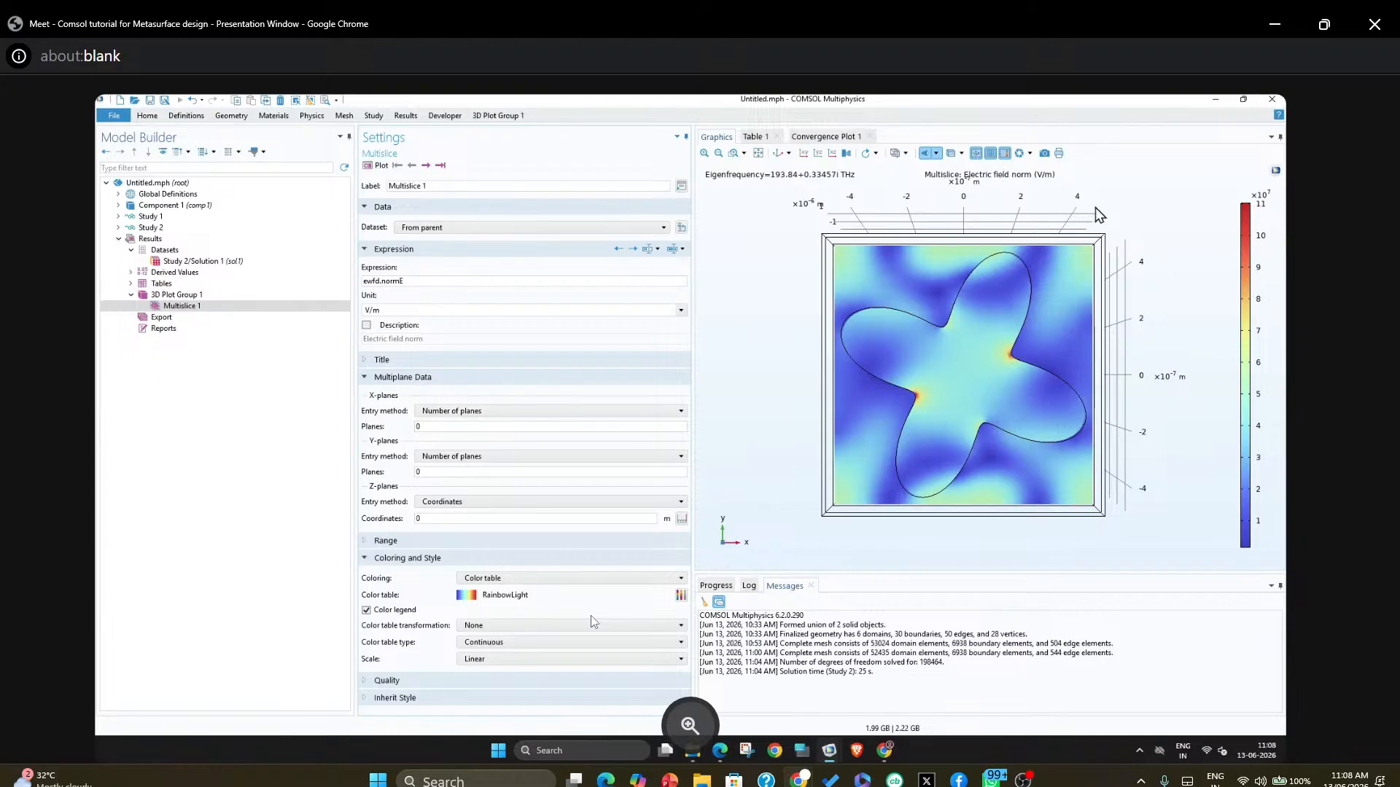
# Hide the grid around the multislice plot and show it in orthographic projection, fitted to the graphics area
pyautogui.click(991, 155)
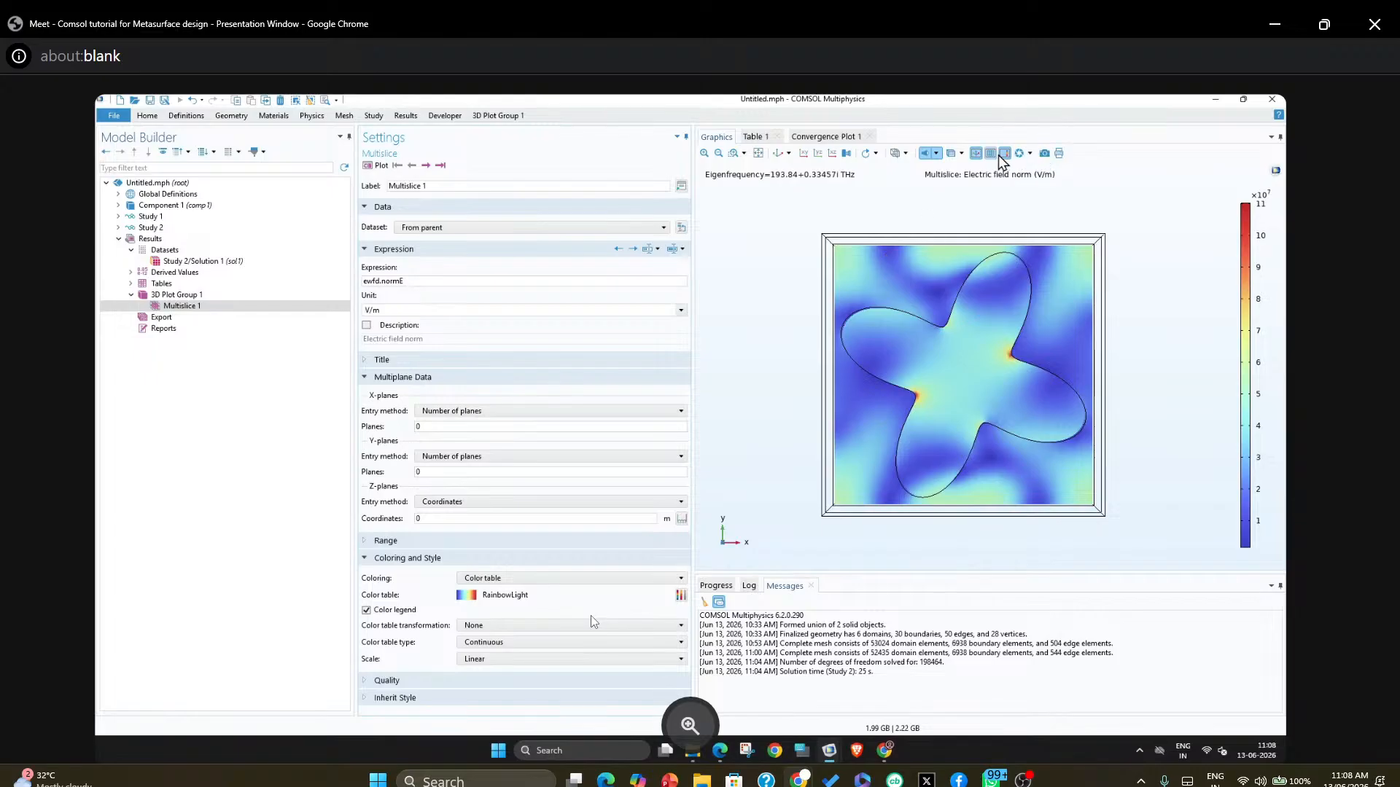
pyautogui.click(848, 154)
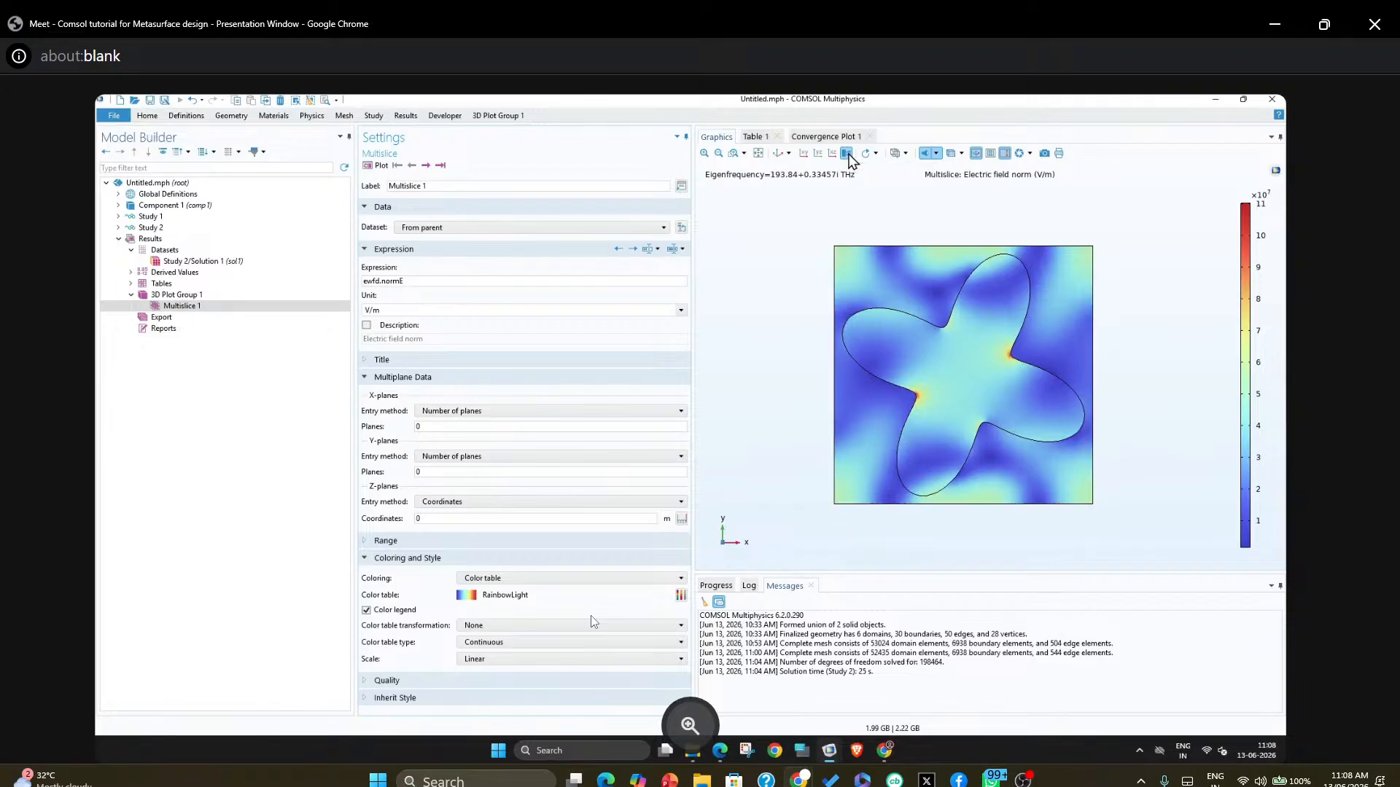
pyautogui.click(758, 154)
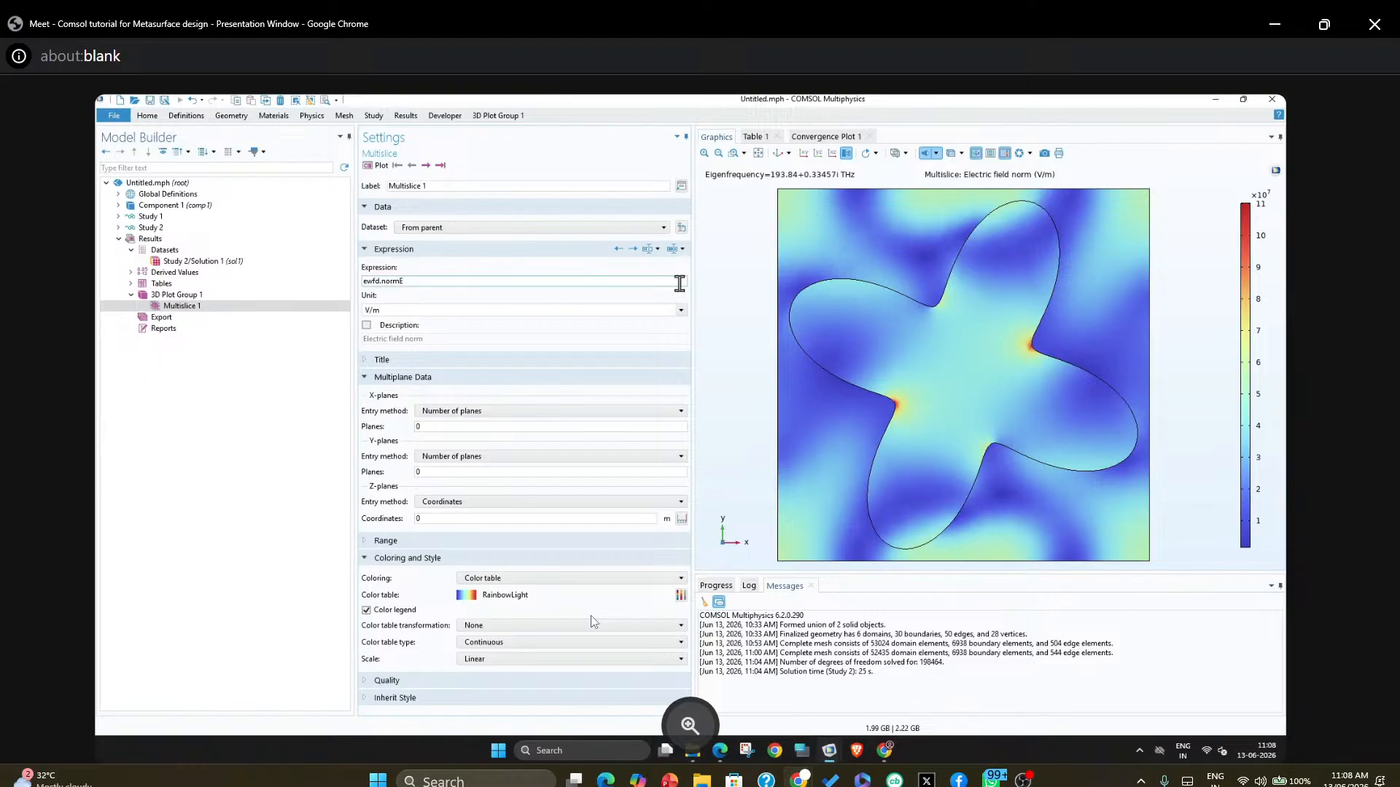
# Set the dataset of 3D Plot Group 1 to None and plot it
pyautogui.click(212, 295)
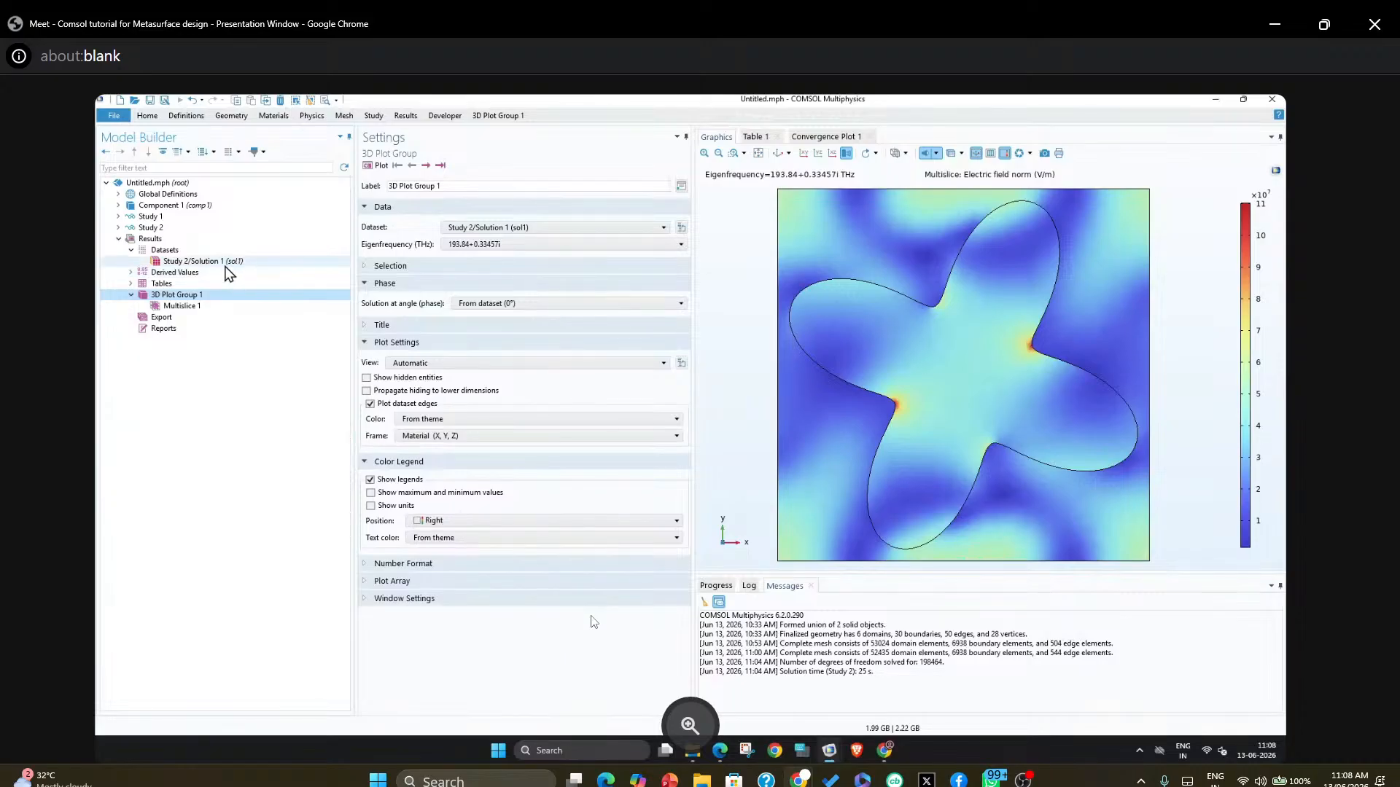
pyautogui.click(464, 233)
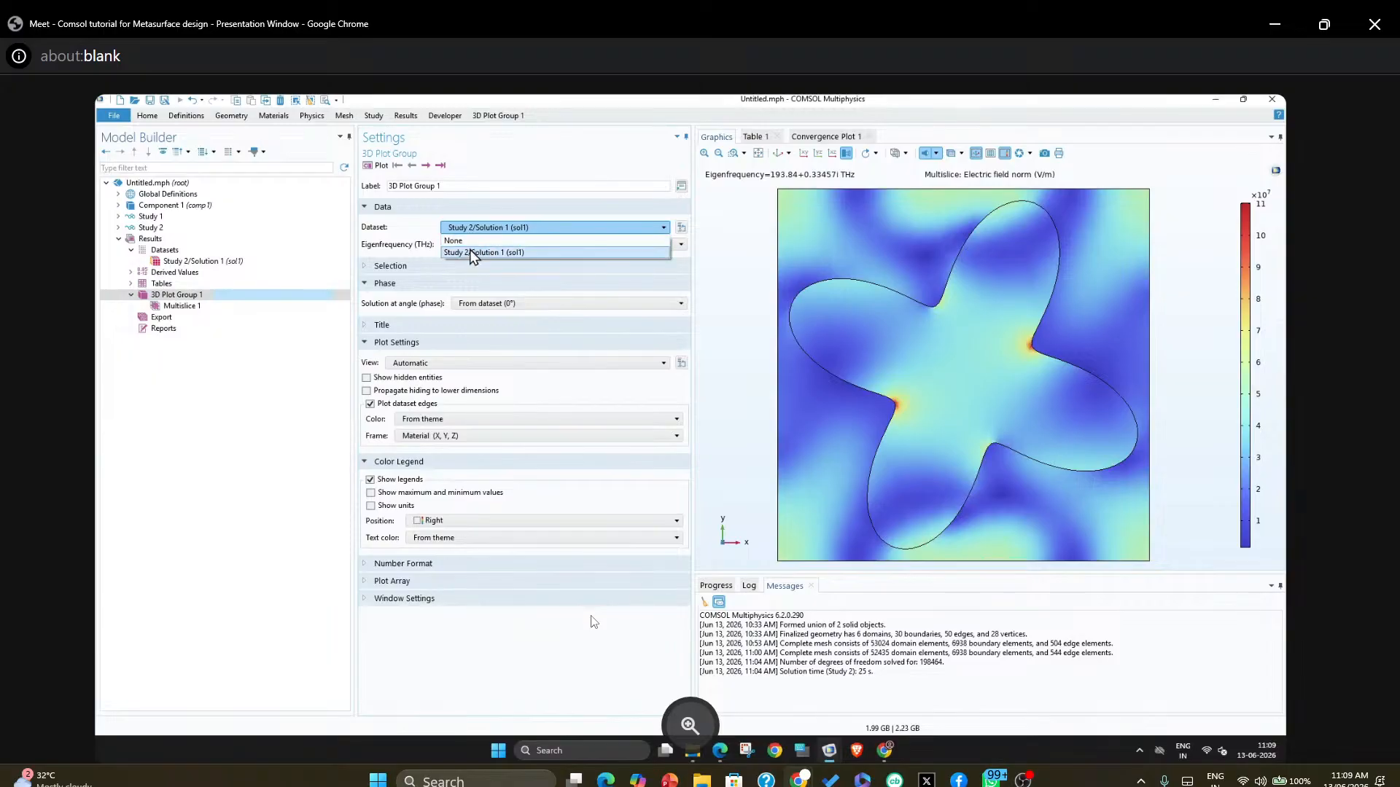
pyautogui.click(469, 250)
pyautogui.click(472, 229)
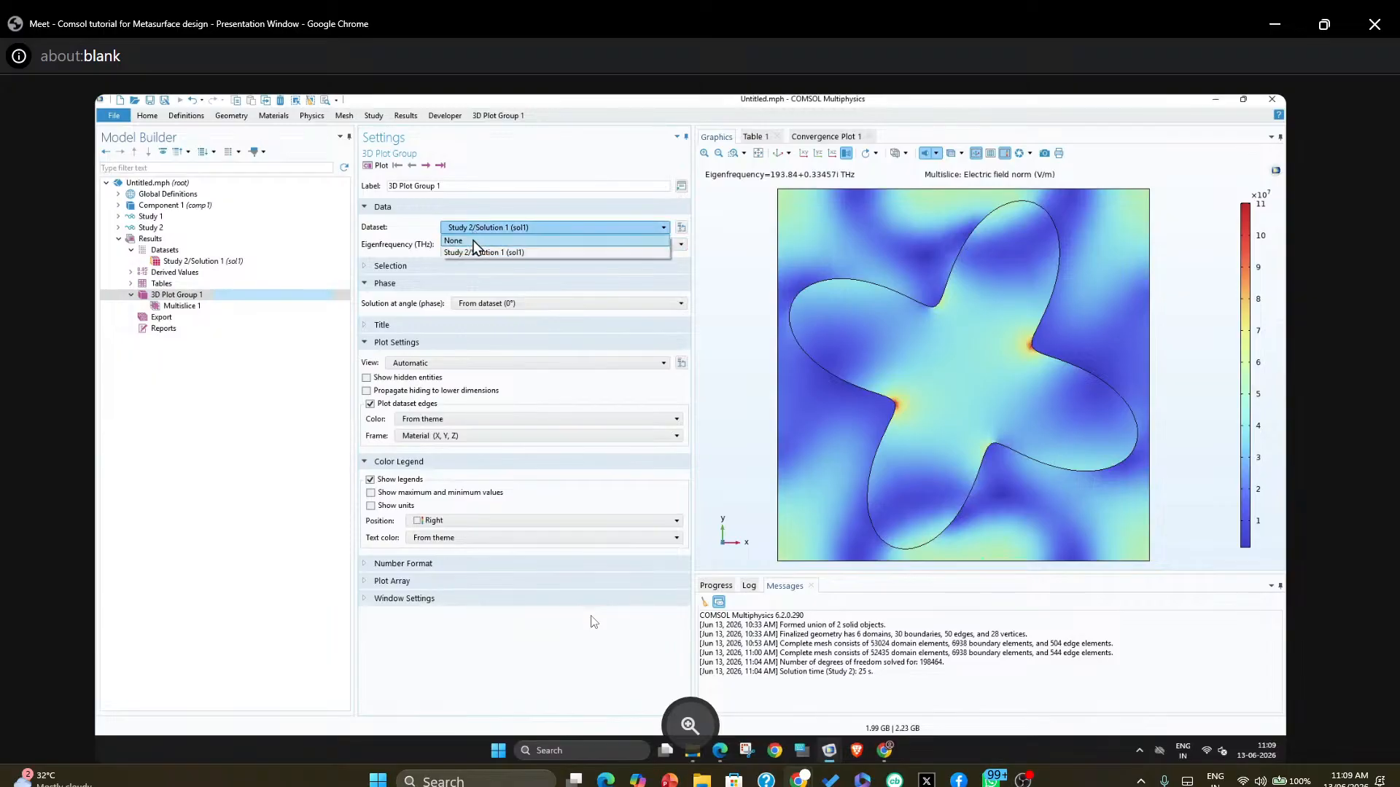
pyautogui.click(473, 241)
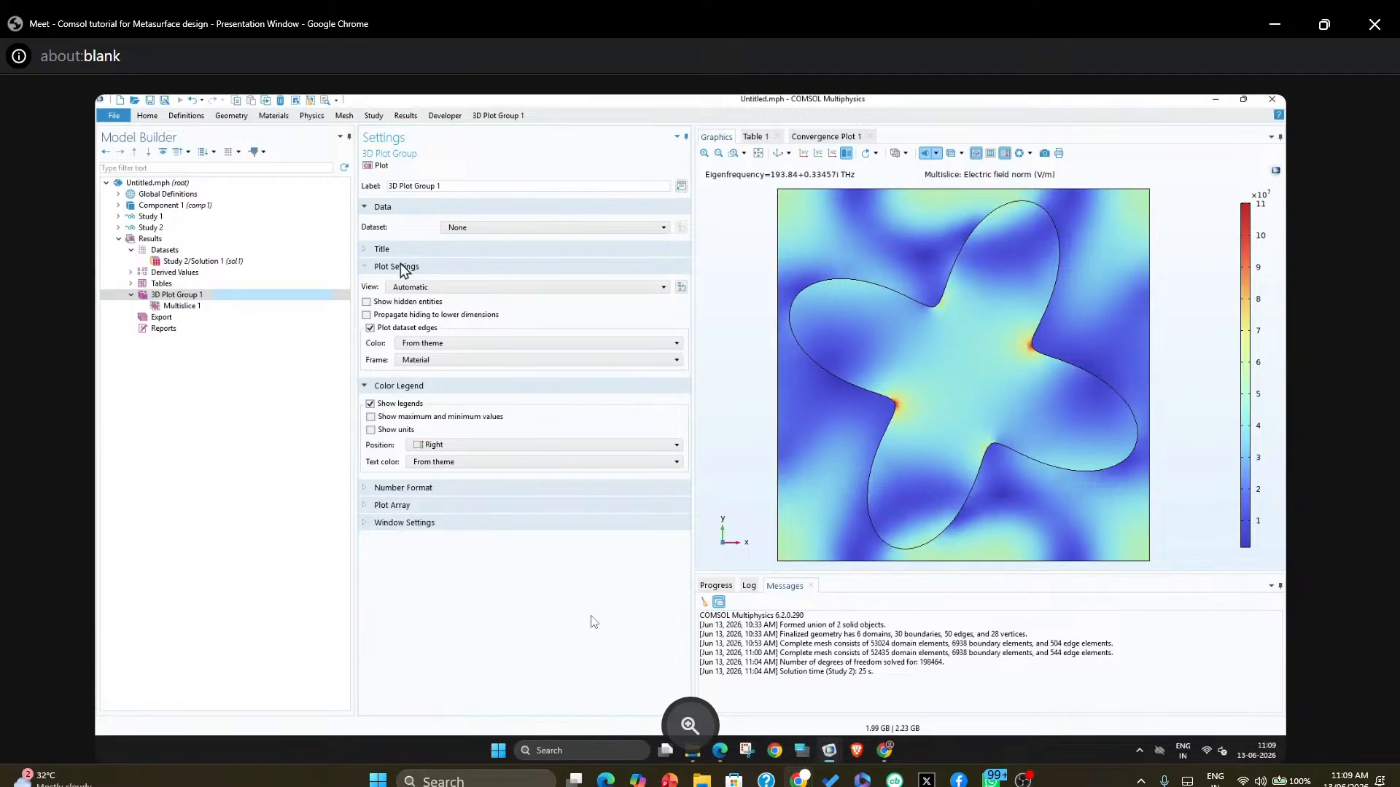
pyautogui.click(378, 167)
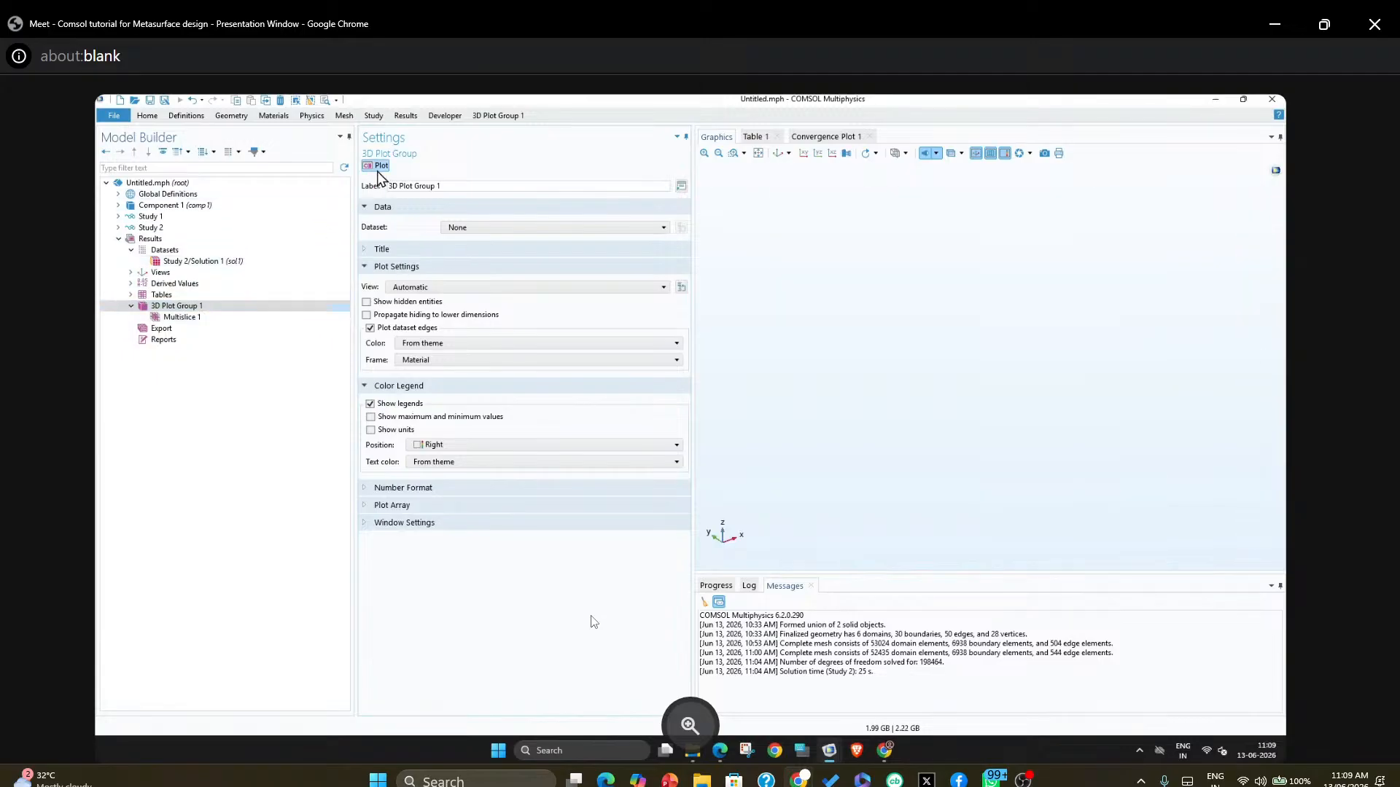
# Set the plot group's dataset back to Study 2/Solution 1 (sol1) and replot it
pyautogui.click(475, 228)
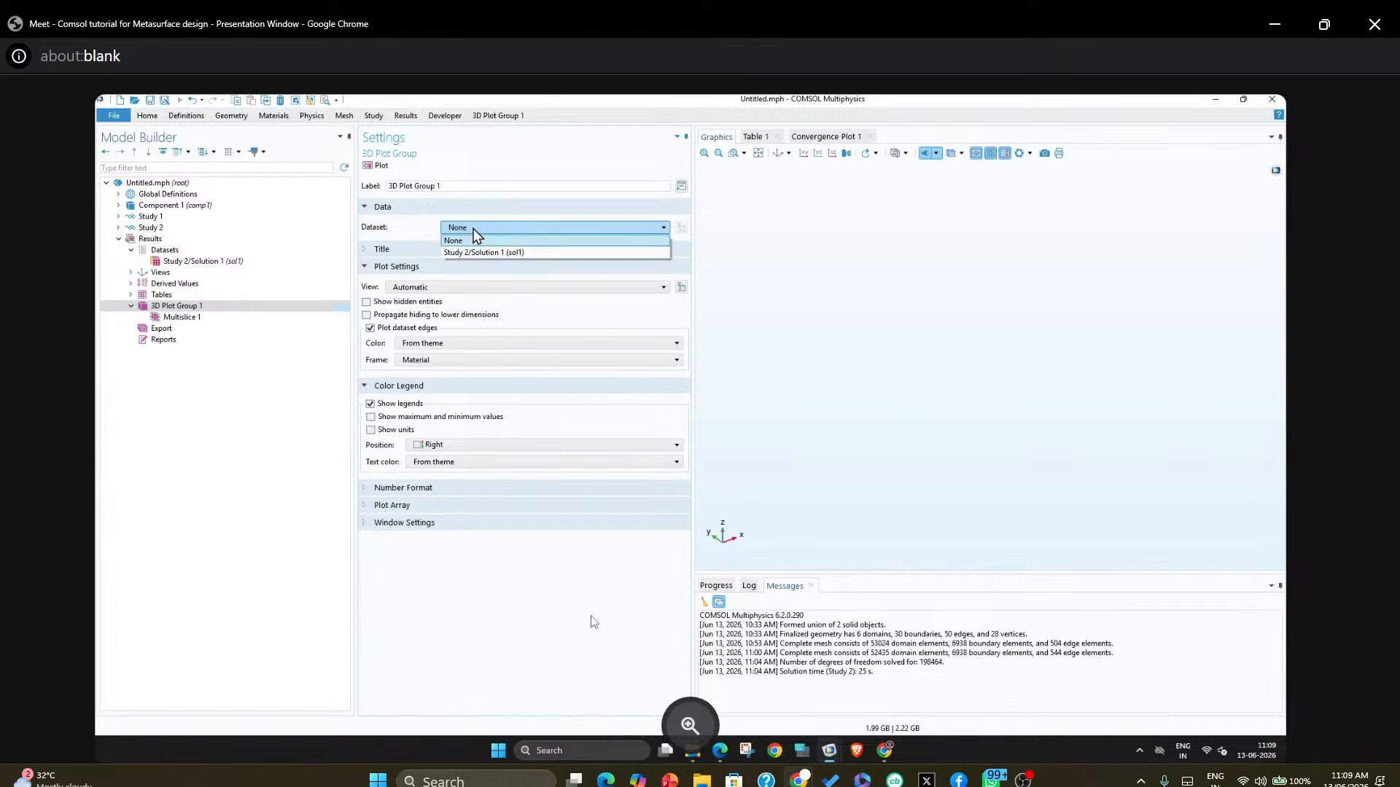
pyautogui.click(487, 253)
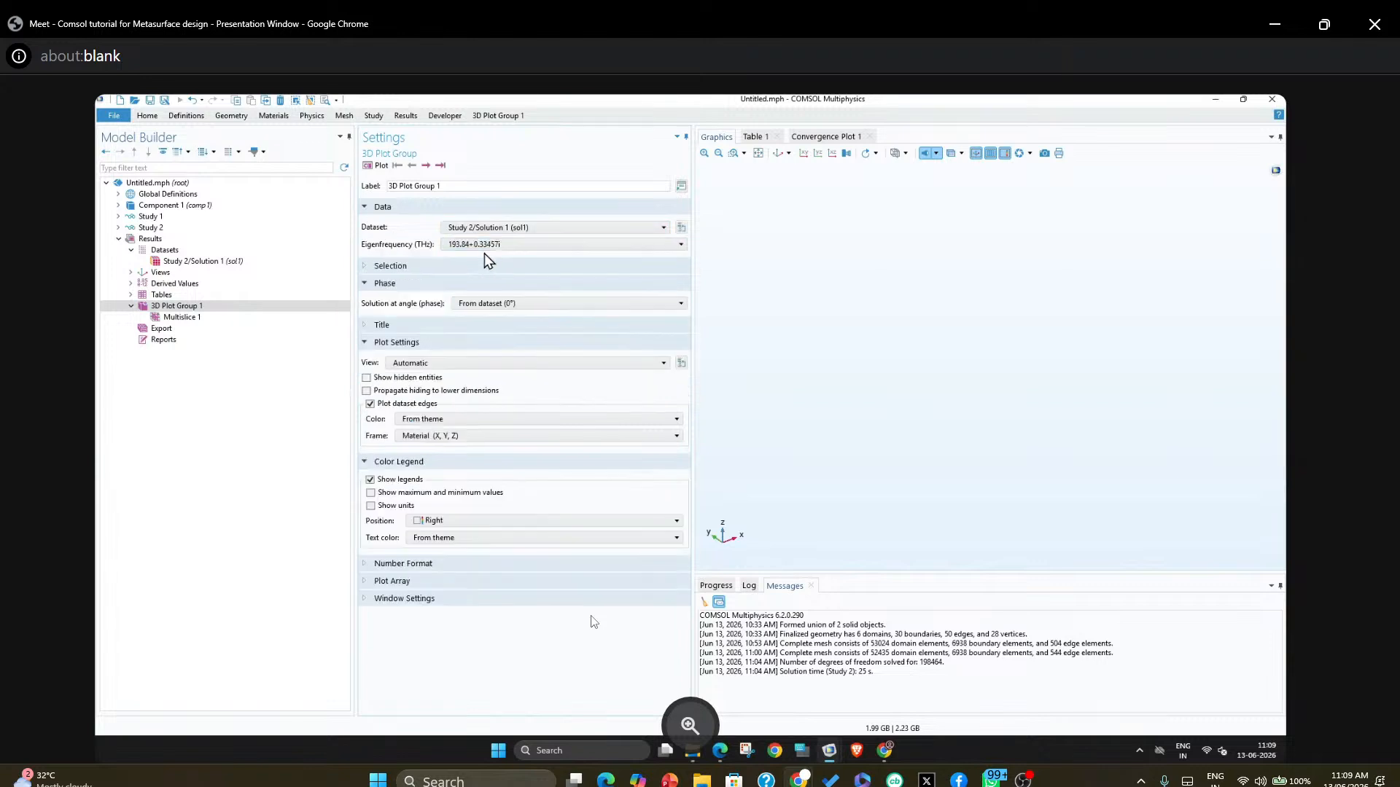
pyautogui.click(379, 167)
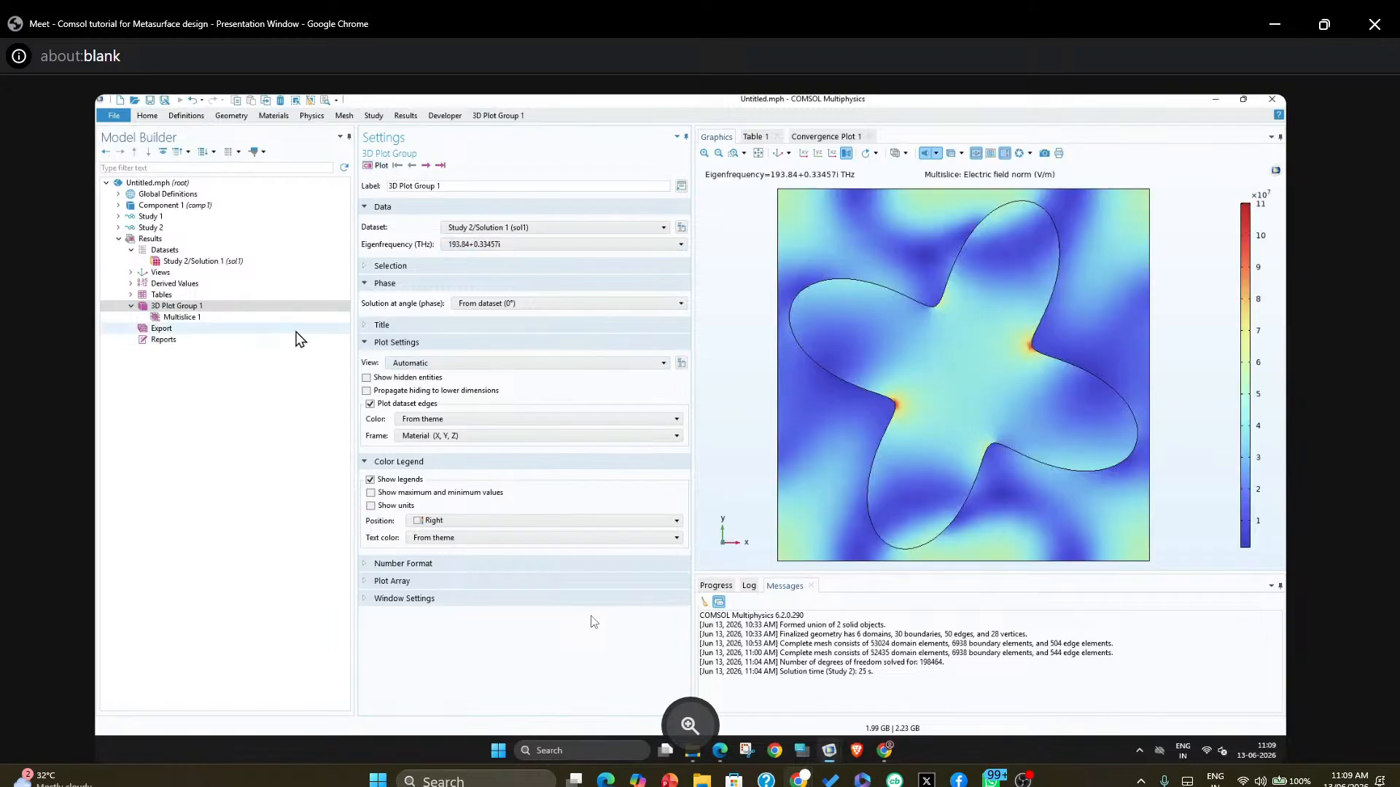
# Plot the electric field's z-component ewfd.Ez on Multislice 1, followed by the y-component ewfd.Ey
pyautogui.click(218, 318)
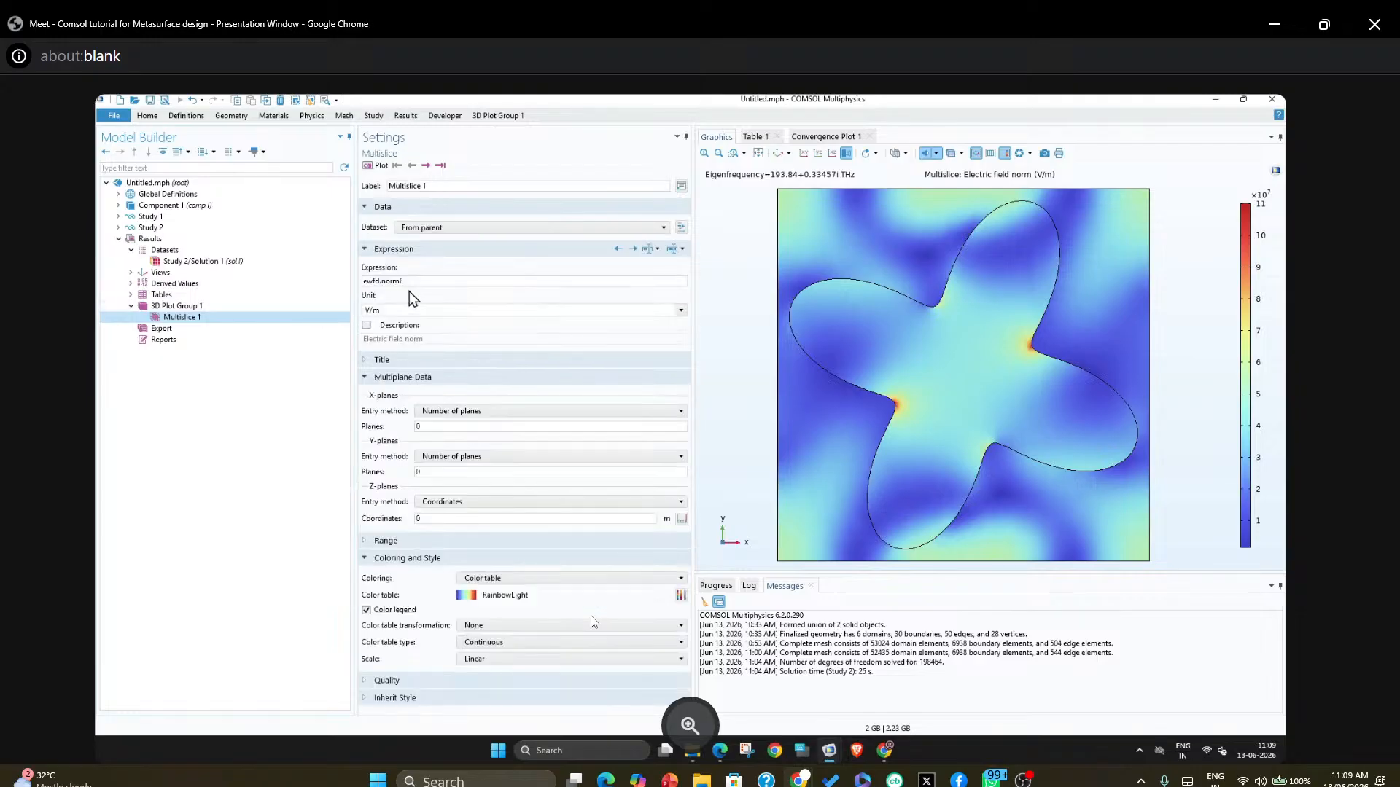
pyautogui.moveTo(415, 282); pyautogui.dragTo(386, 282)
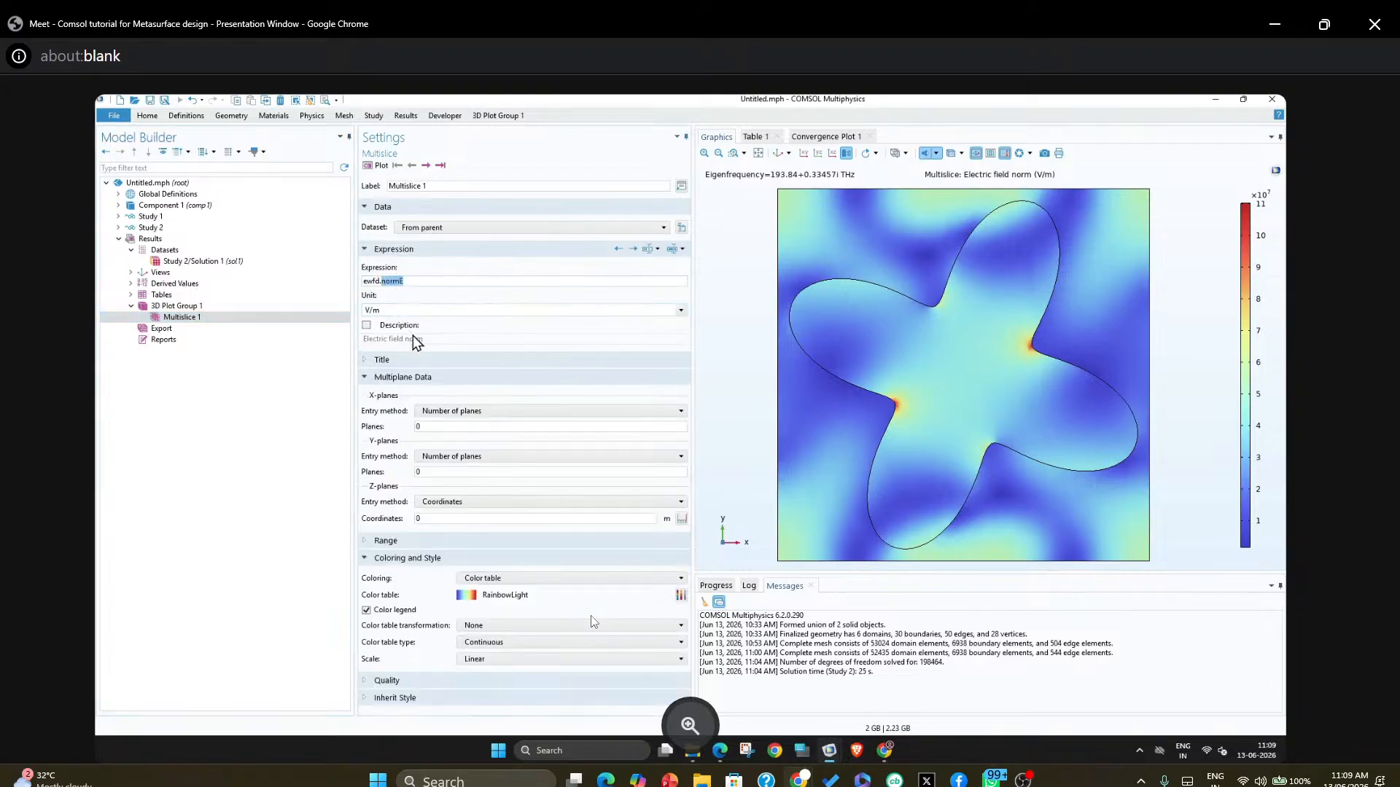
pyautogui.write('Ez')
pyautogui.click(380, 165)
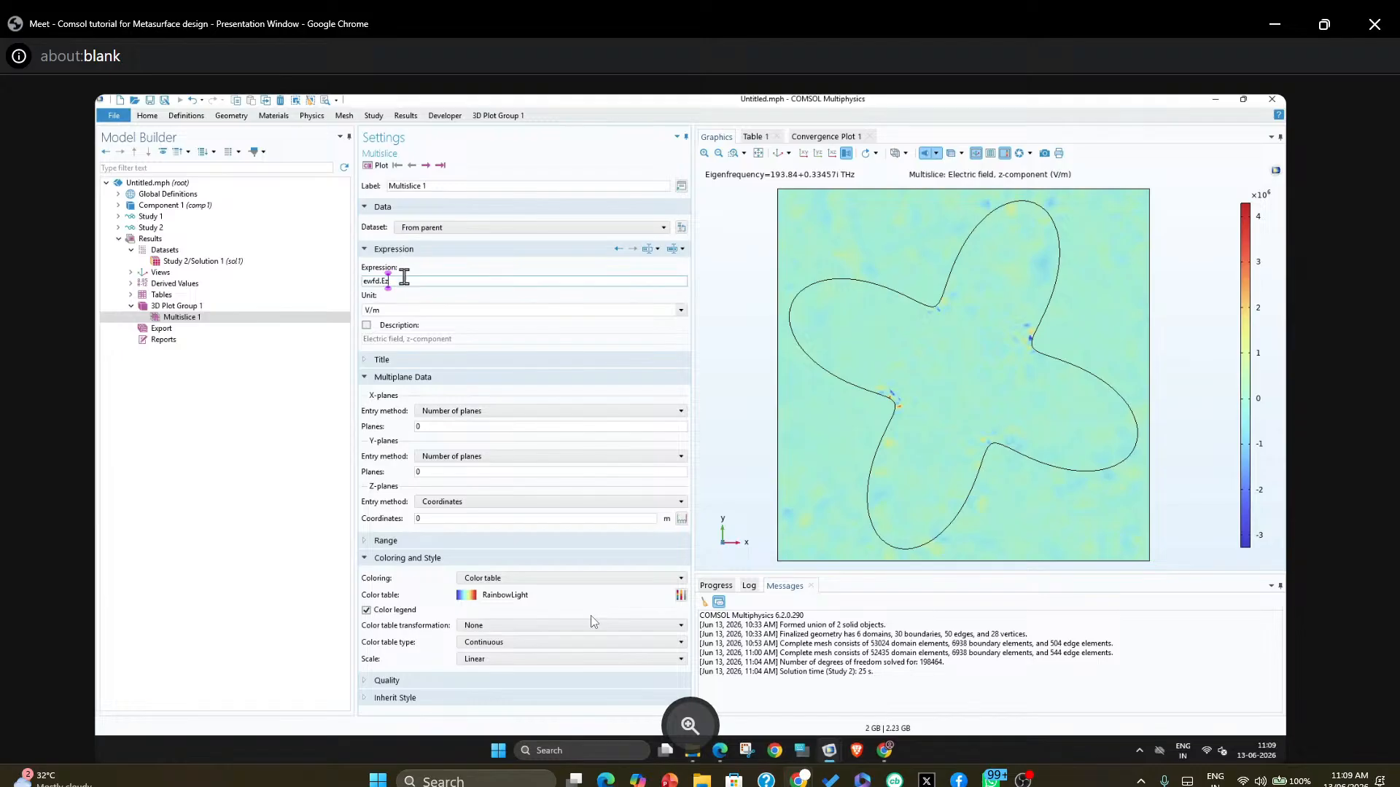
pyautogui.press('BackSpace')
pyautogui.write('y')
pyautogui.click(380, 166)
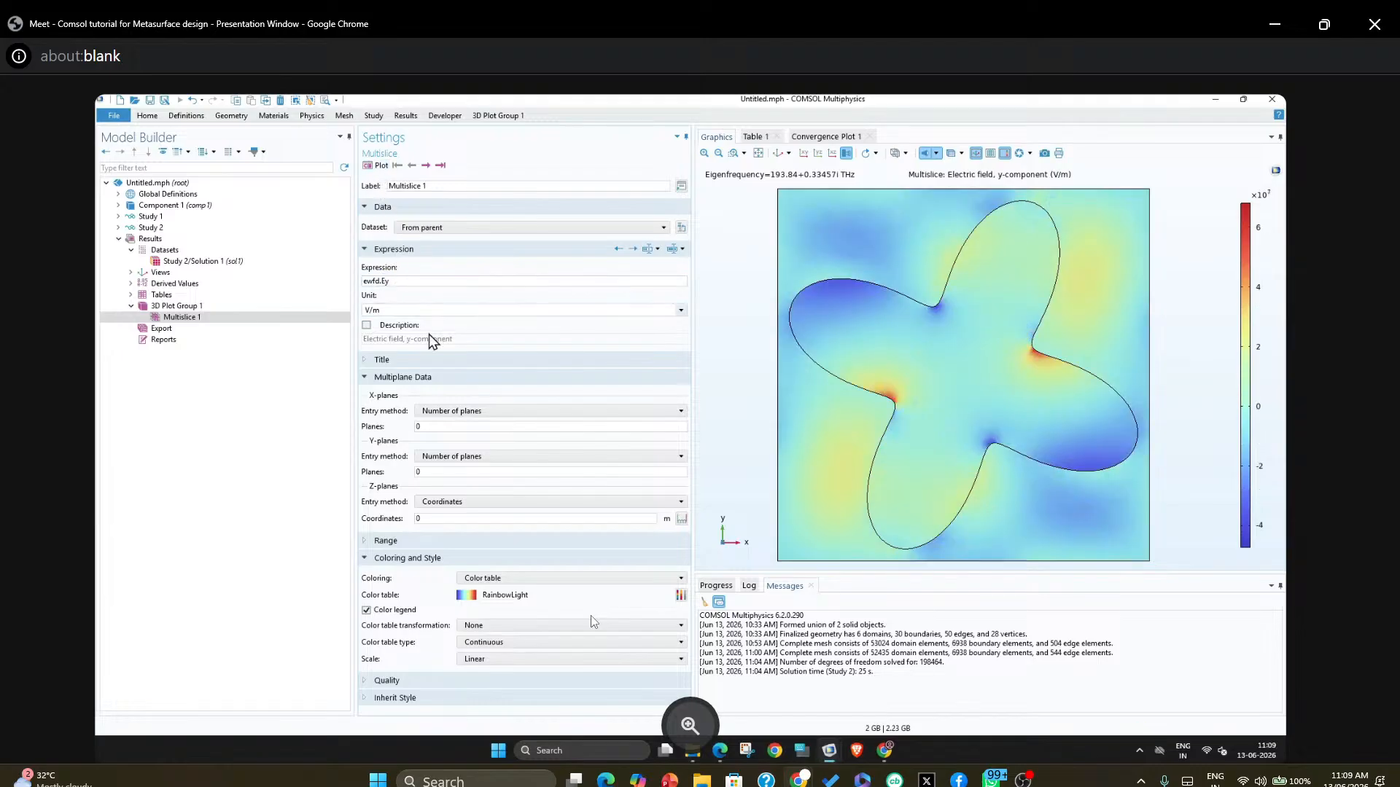
# Plot ewfd.Ez on the multislice once more, and restore the expression to ewfd.normE with a fresh plot
pyautogui.click(388, 282)
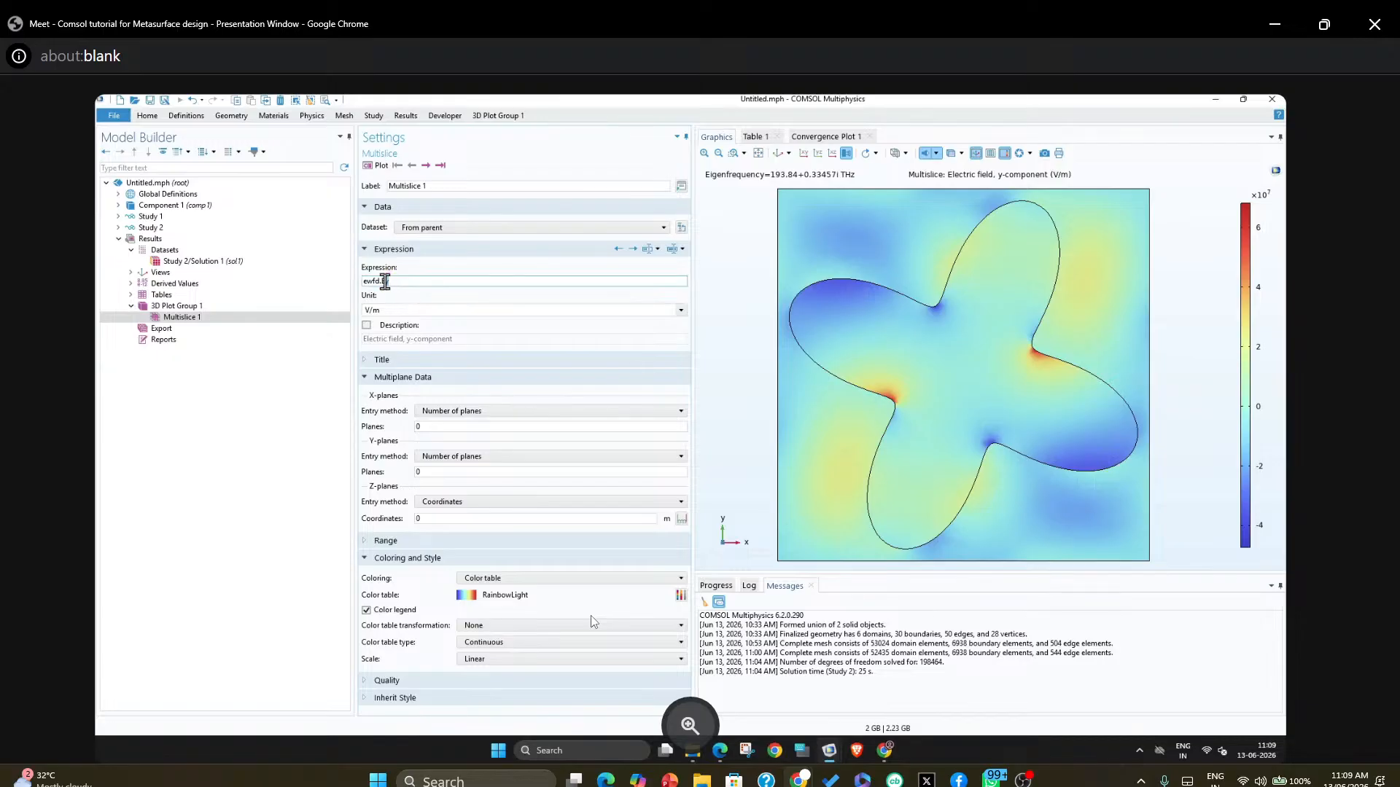
pyautogui.press('BackSpace')
pyautogui.write('z')
pyautogui.click(378, 166)
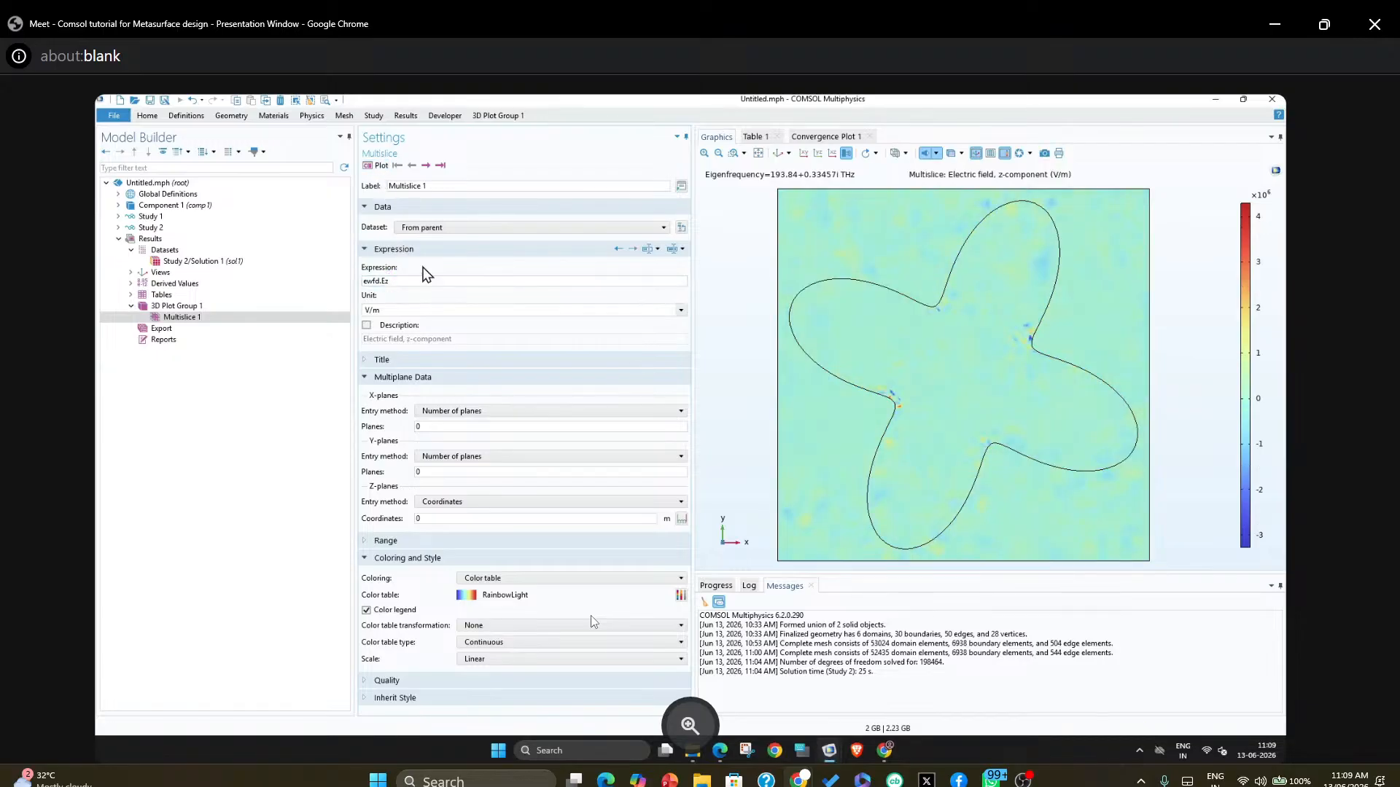
pyautogui.doubleClick(385, 281)
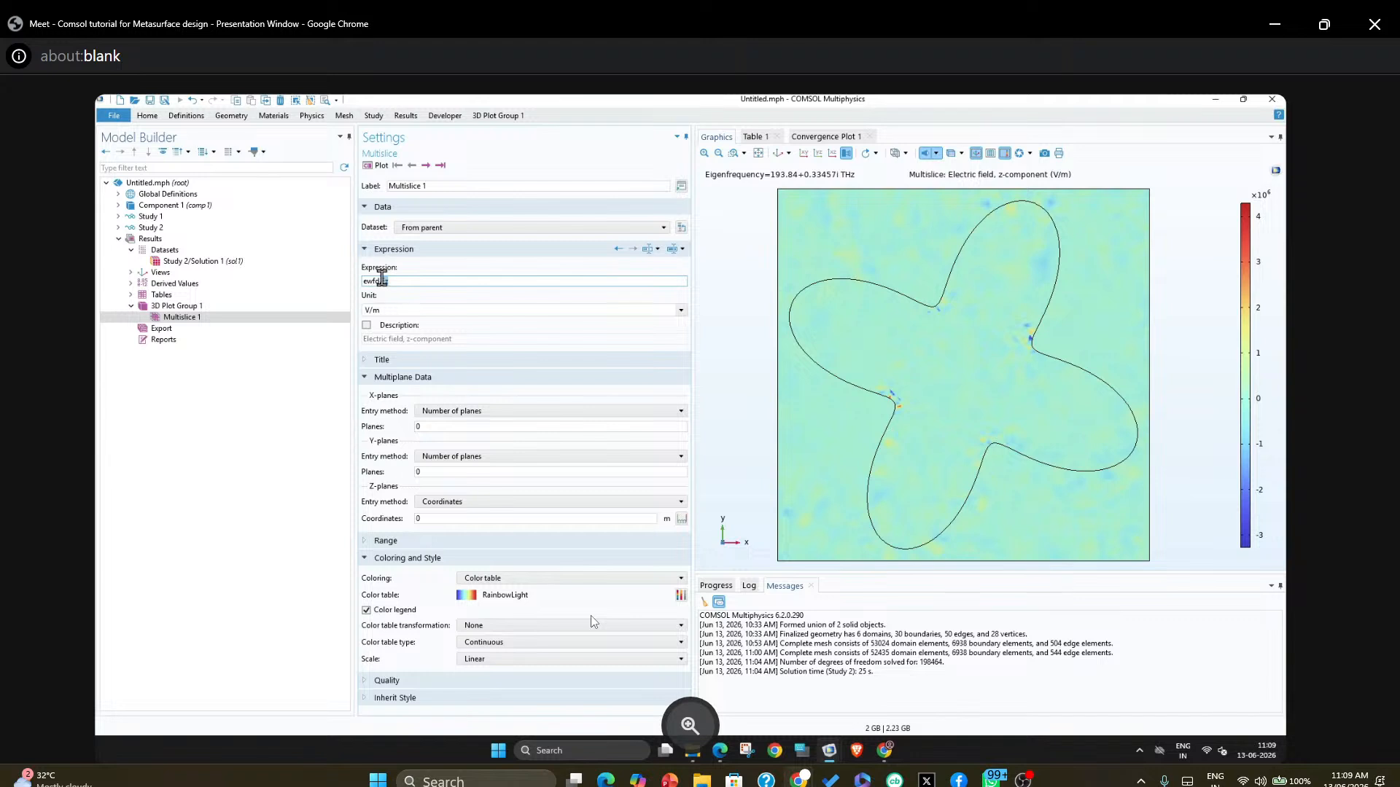
pyautogui.write('norm')
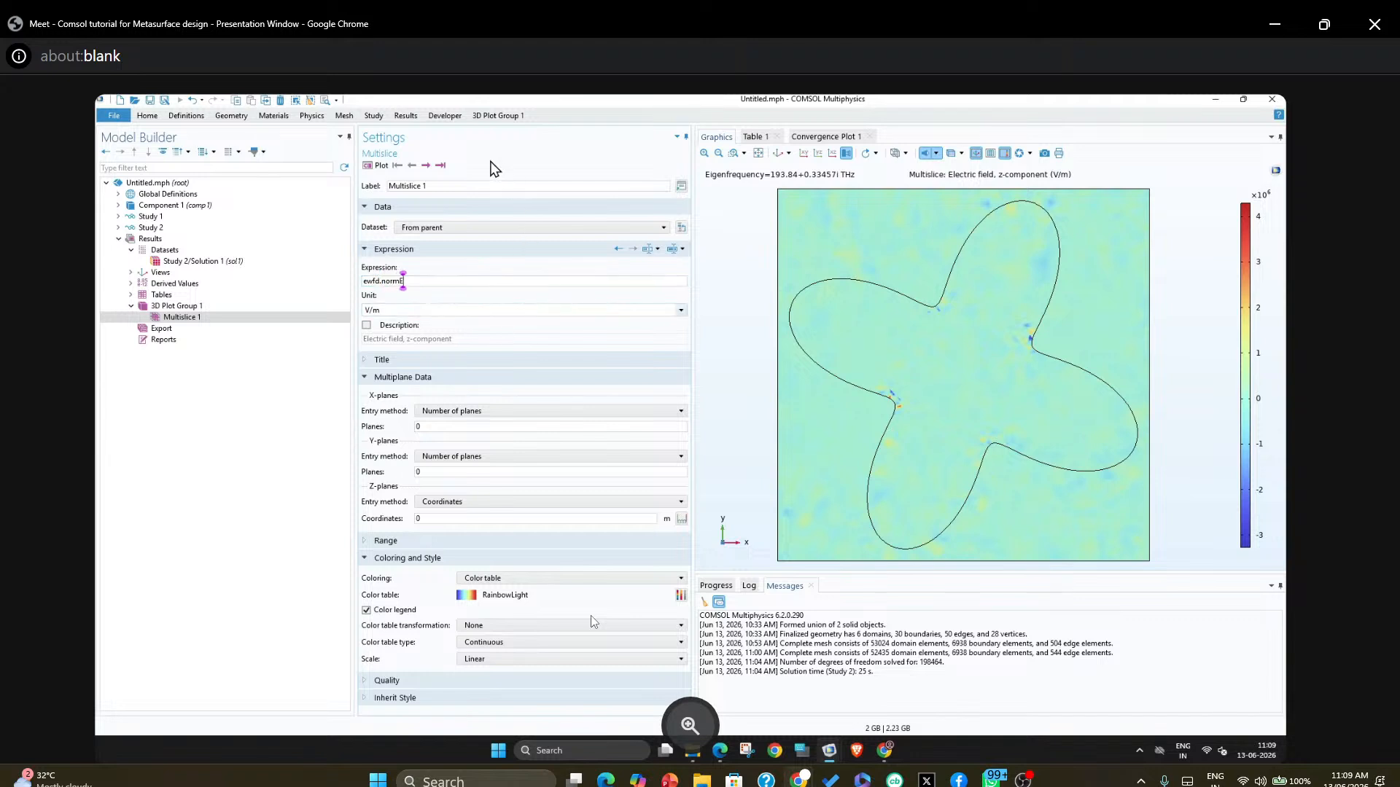
pyautogui.click(378, 166)
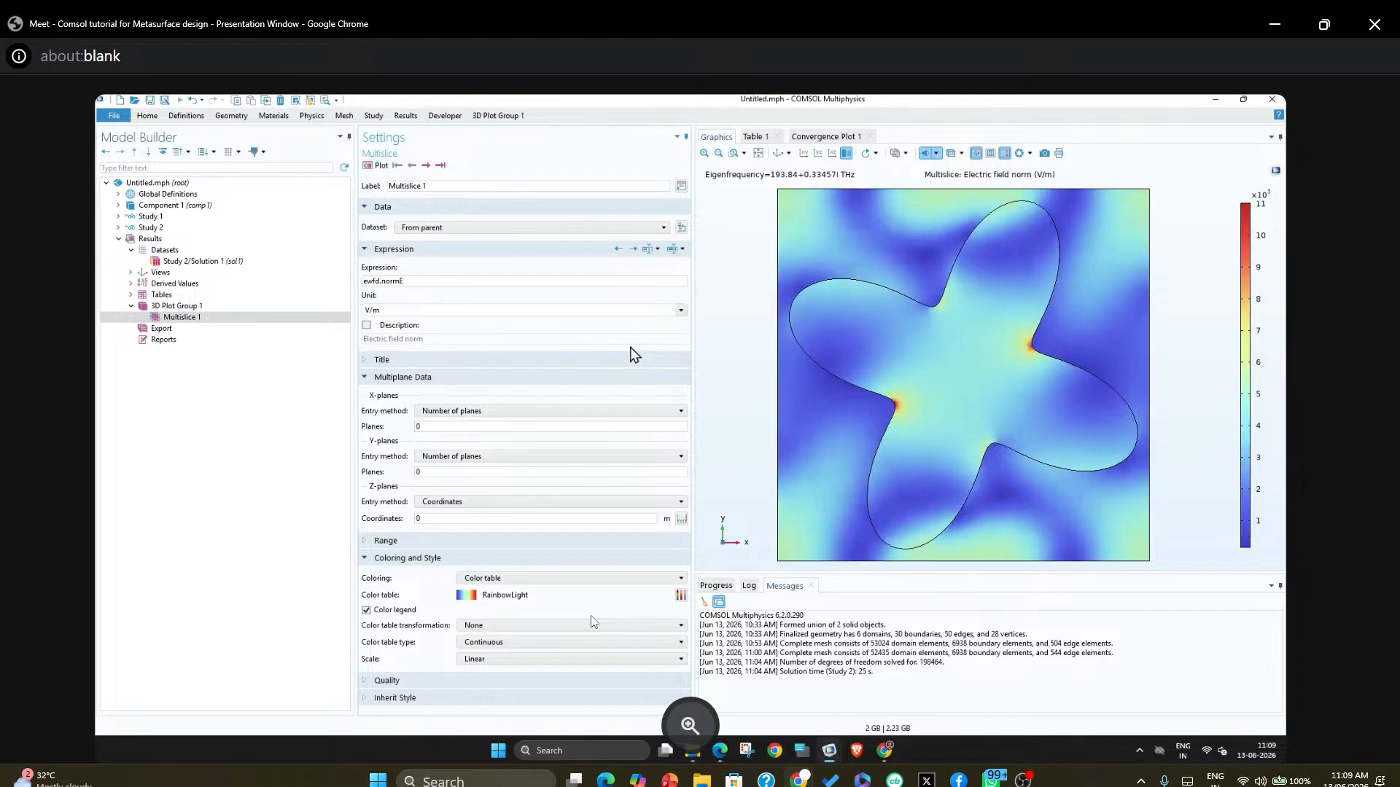
# Step 3D Plot Group 1 through the computed eigenfrequencies and show the mode at 201.71 THz
pyautogui.click(202, 306)
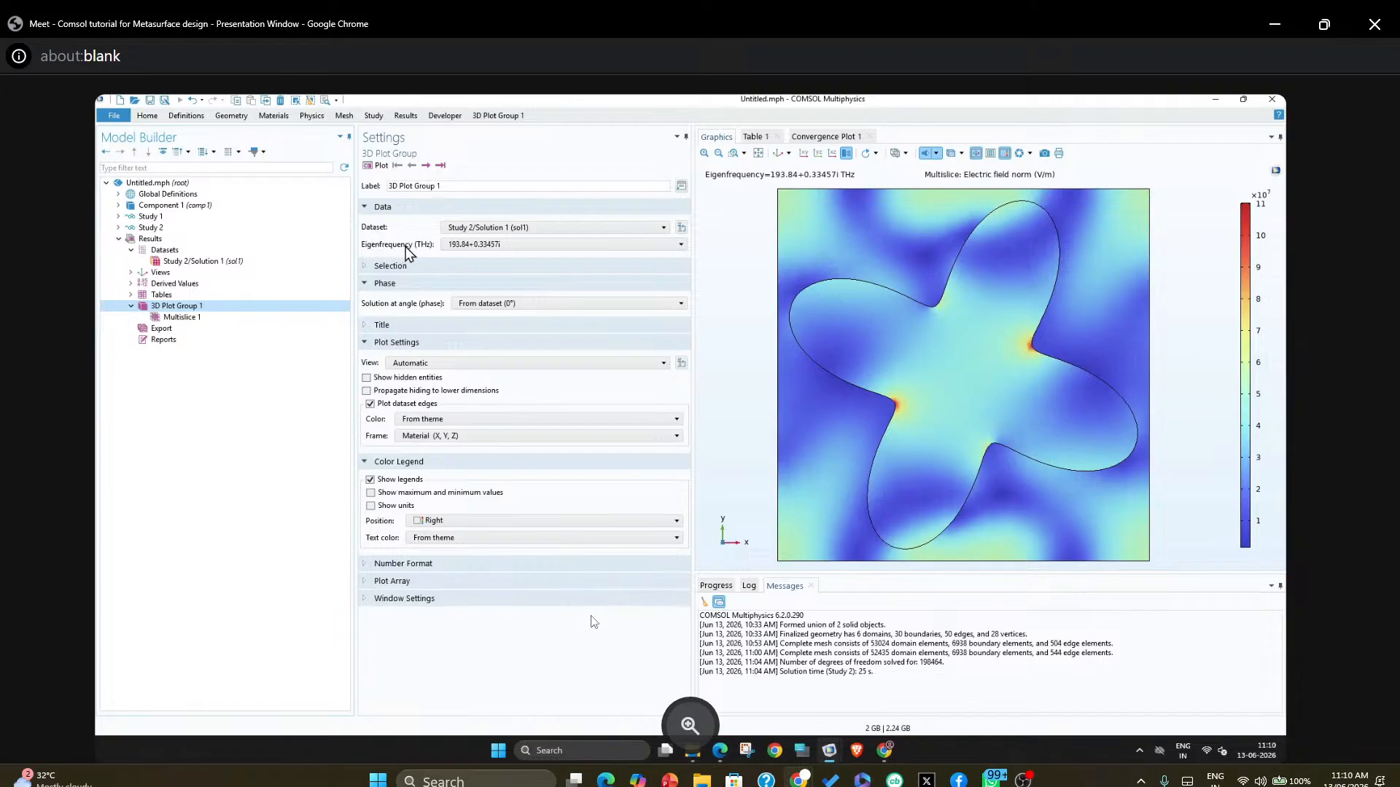
pyautogui.click(466, 245)
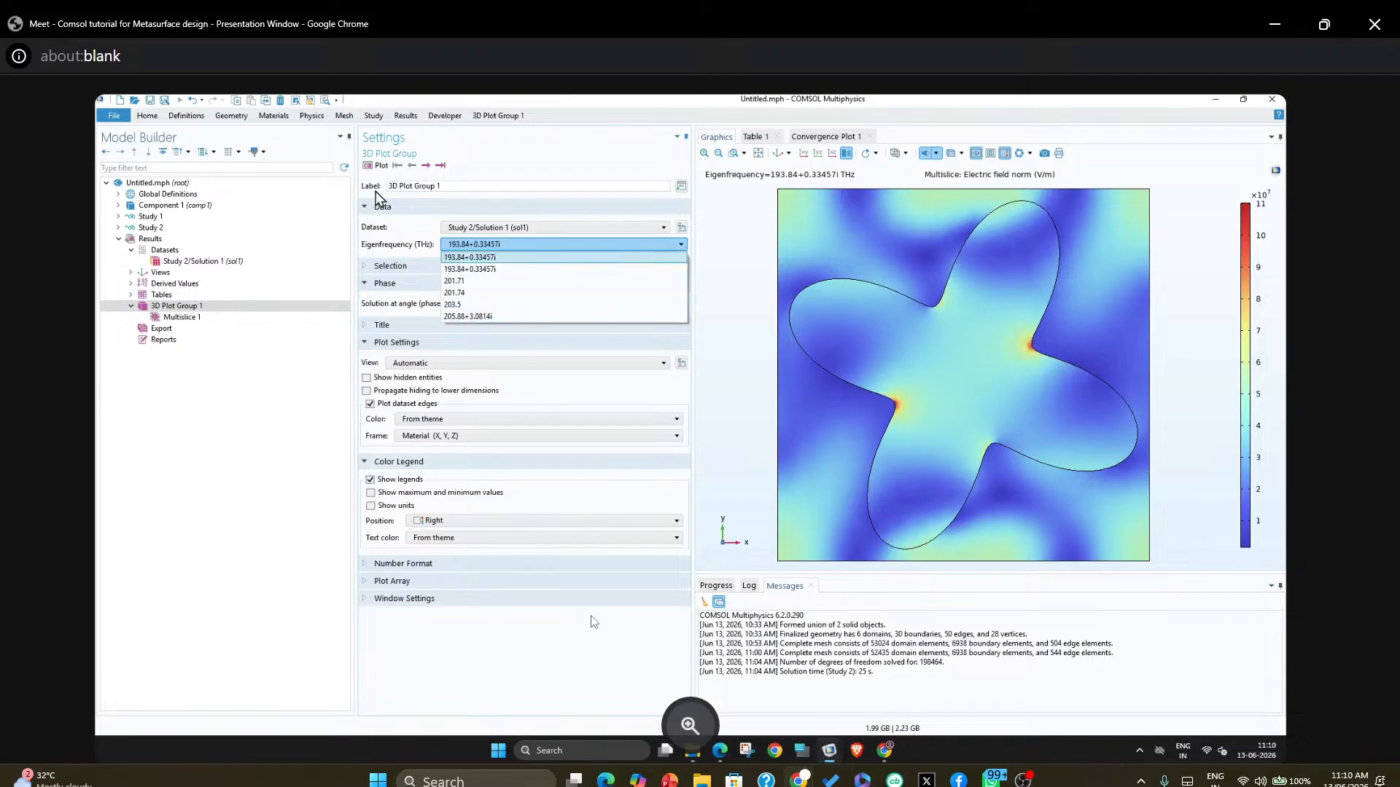
pyautogui.click(377, 167)
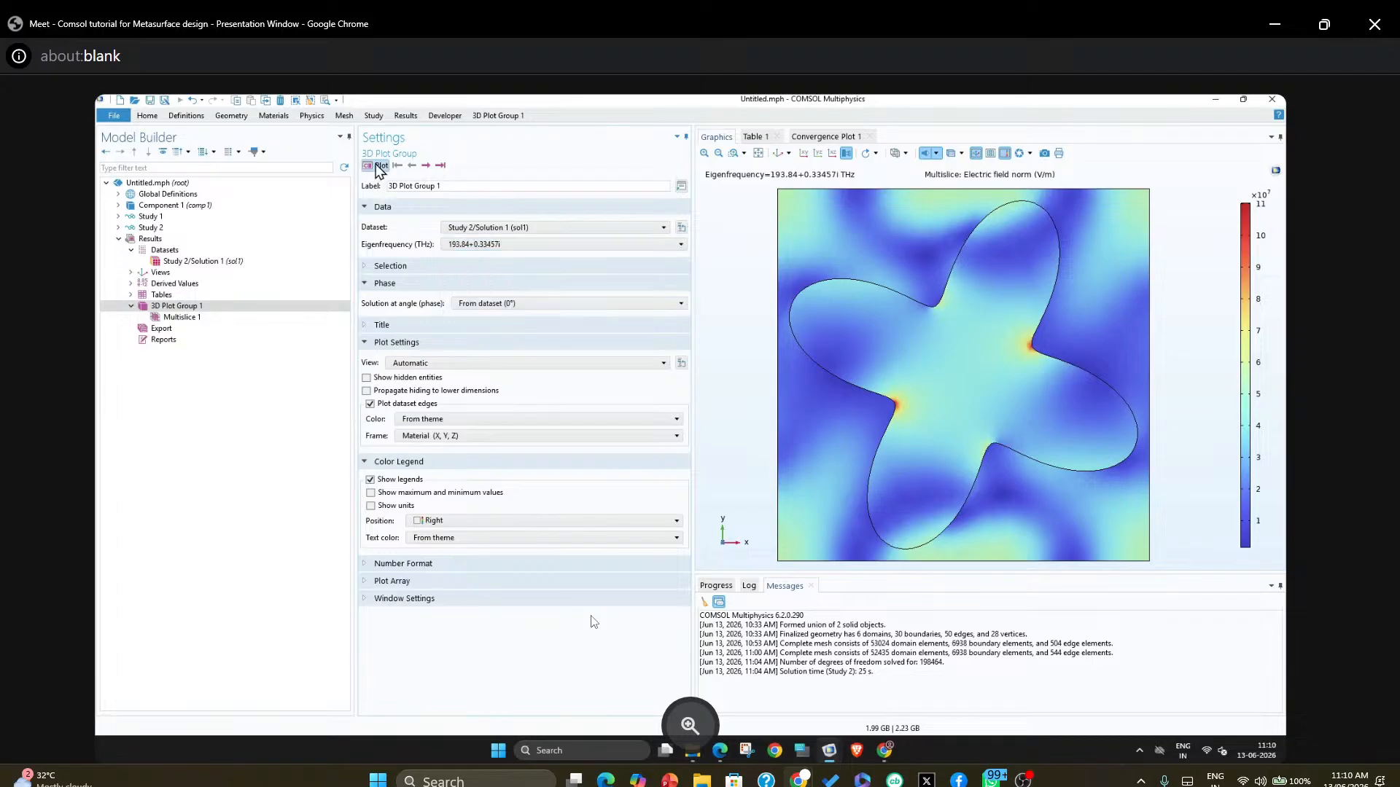
pyautogui.click(427, 166)
pyautogui.click(427, 167)
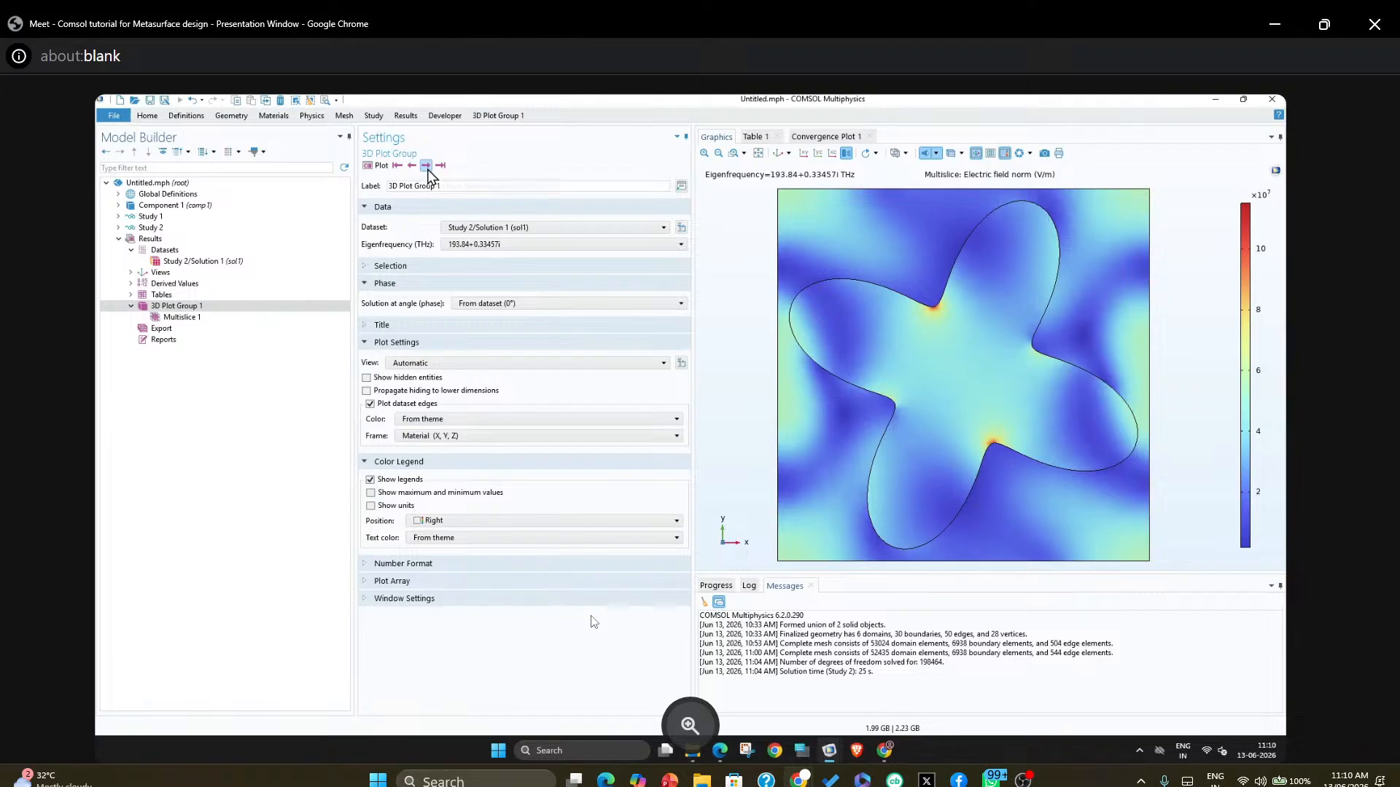
pyautogui.click(427, 167)
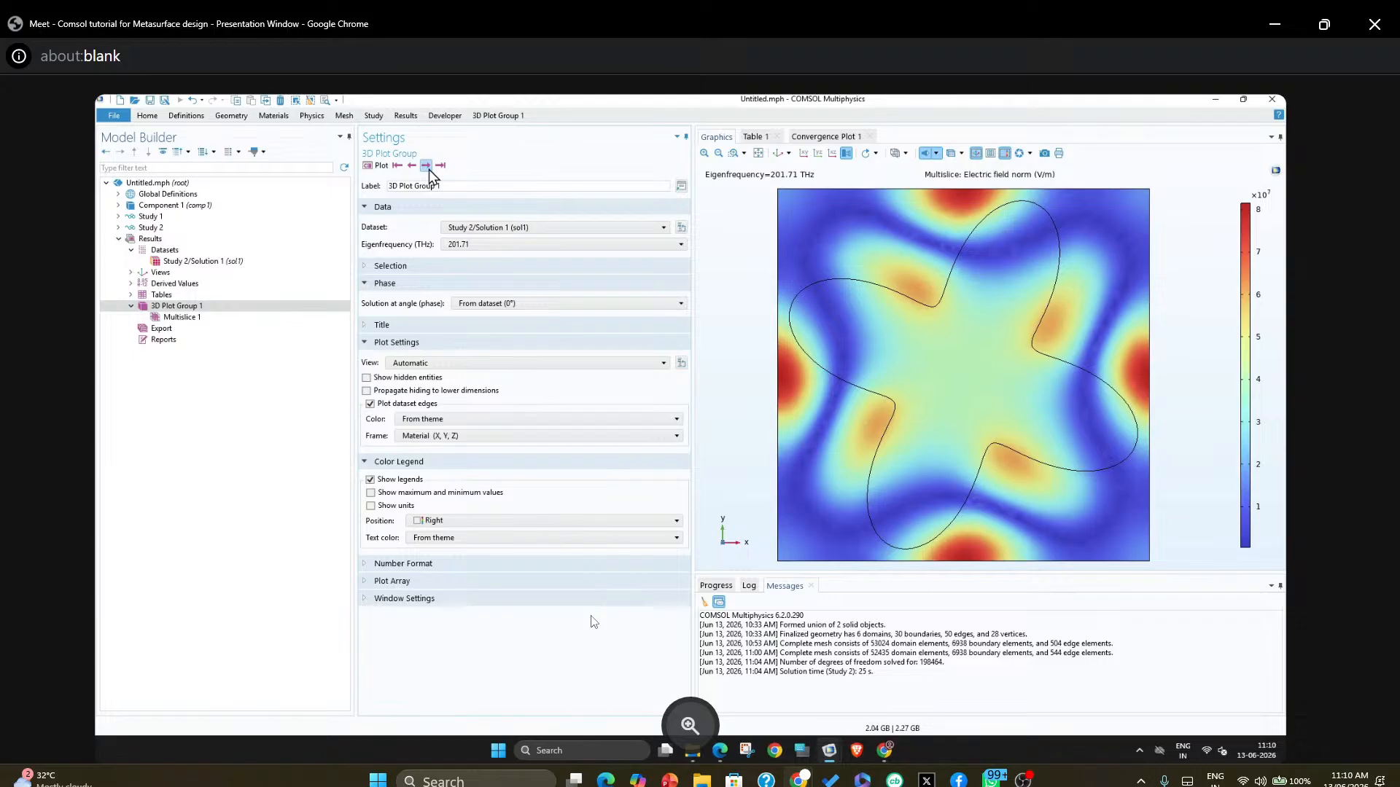
pyautogui.click(451, 247)
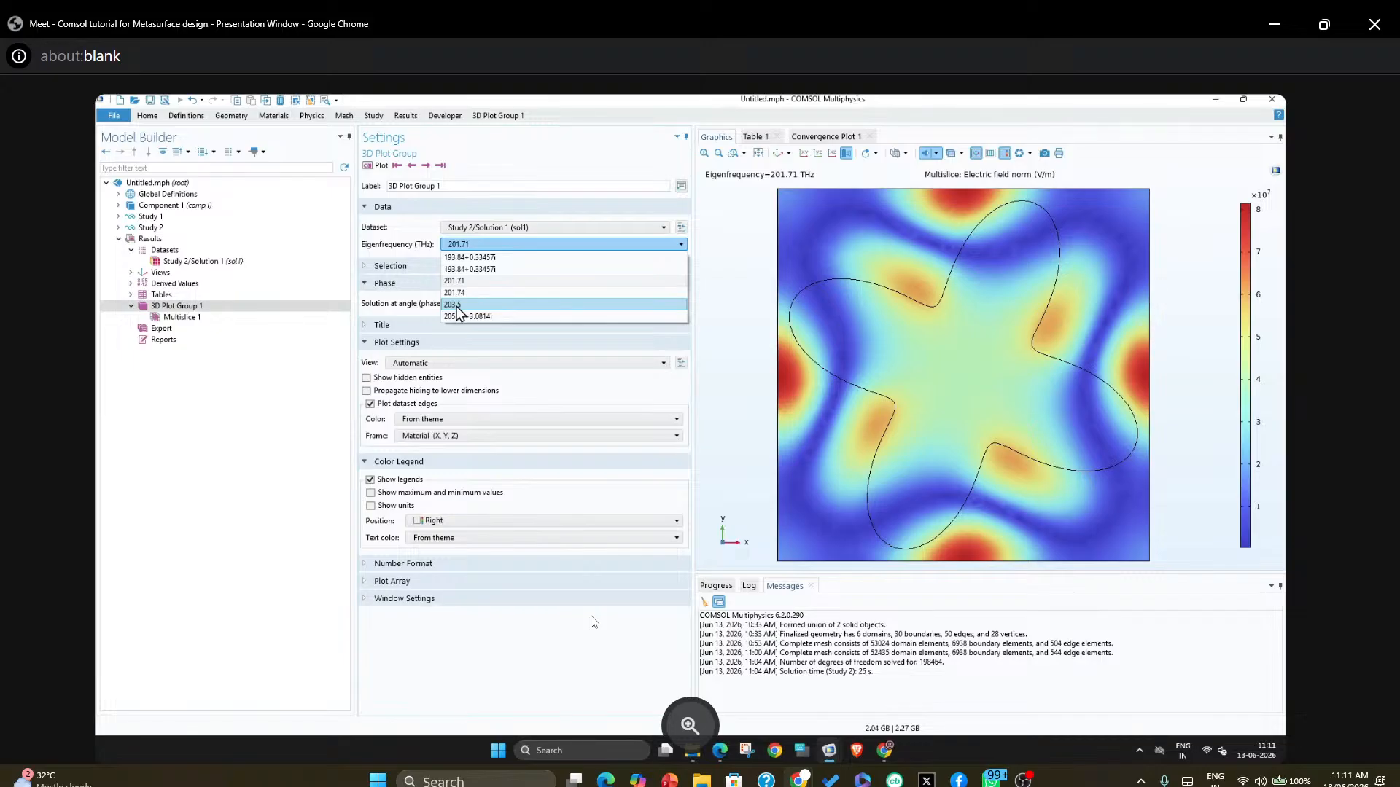
pyautogui.click(456, 281)
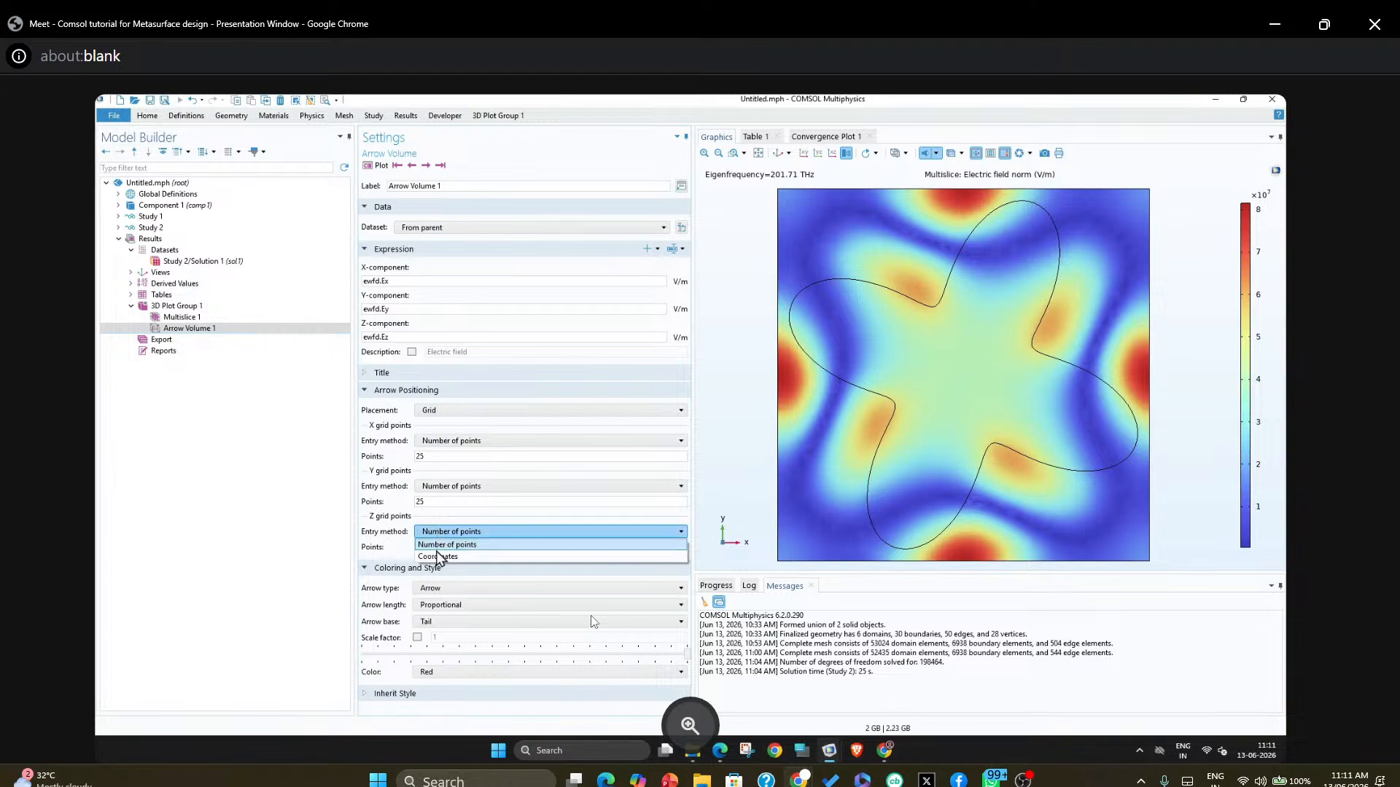
# Define the z grid points of Arrow Volume 1 by a coordinate of 0 m and plot the electric field arrows
pyautogui.click(438, 557)
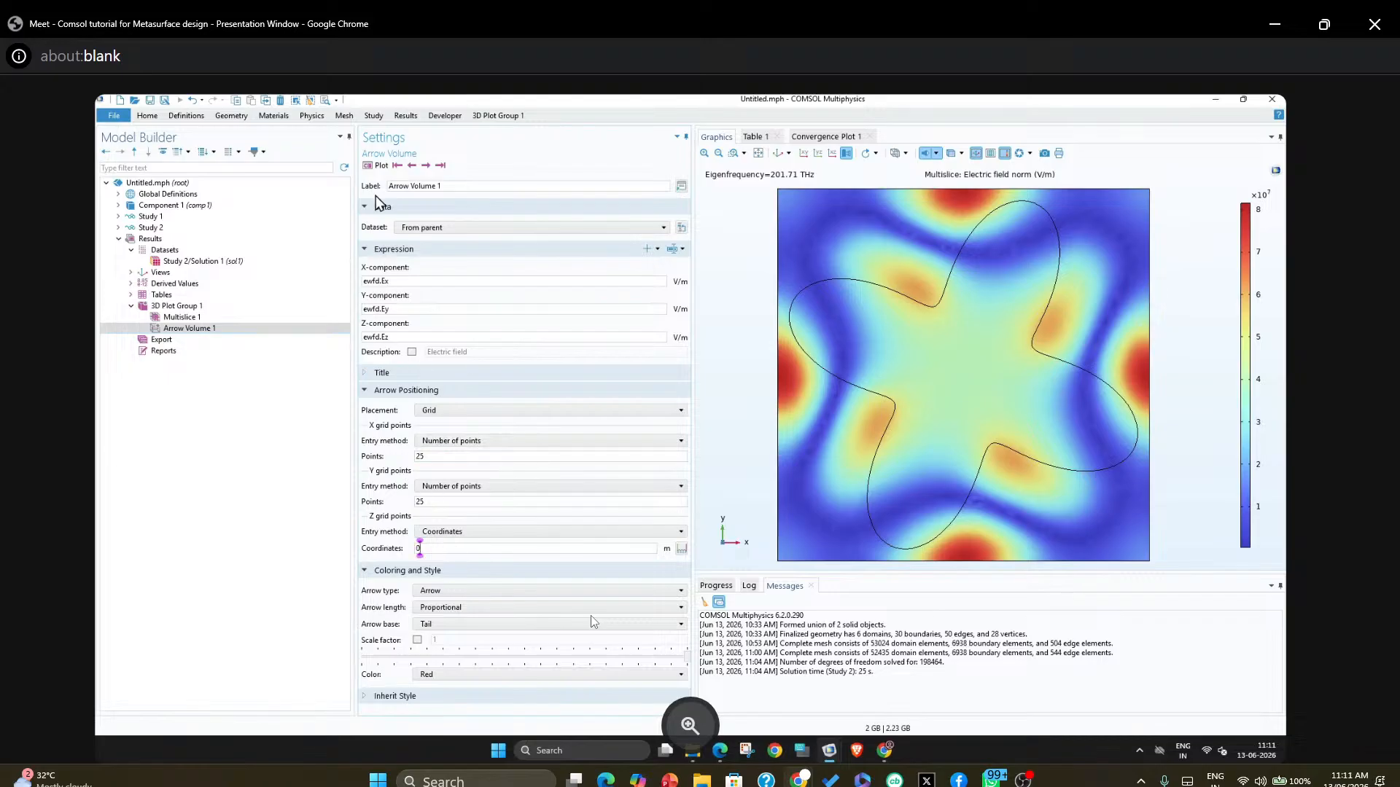
pyautogui.click(371, 167)
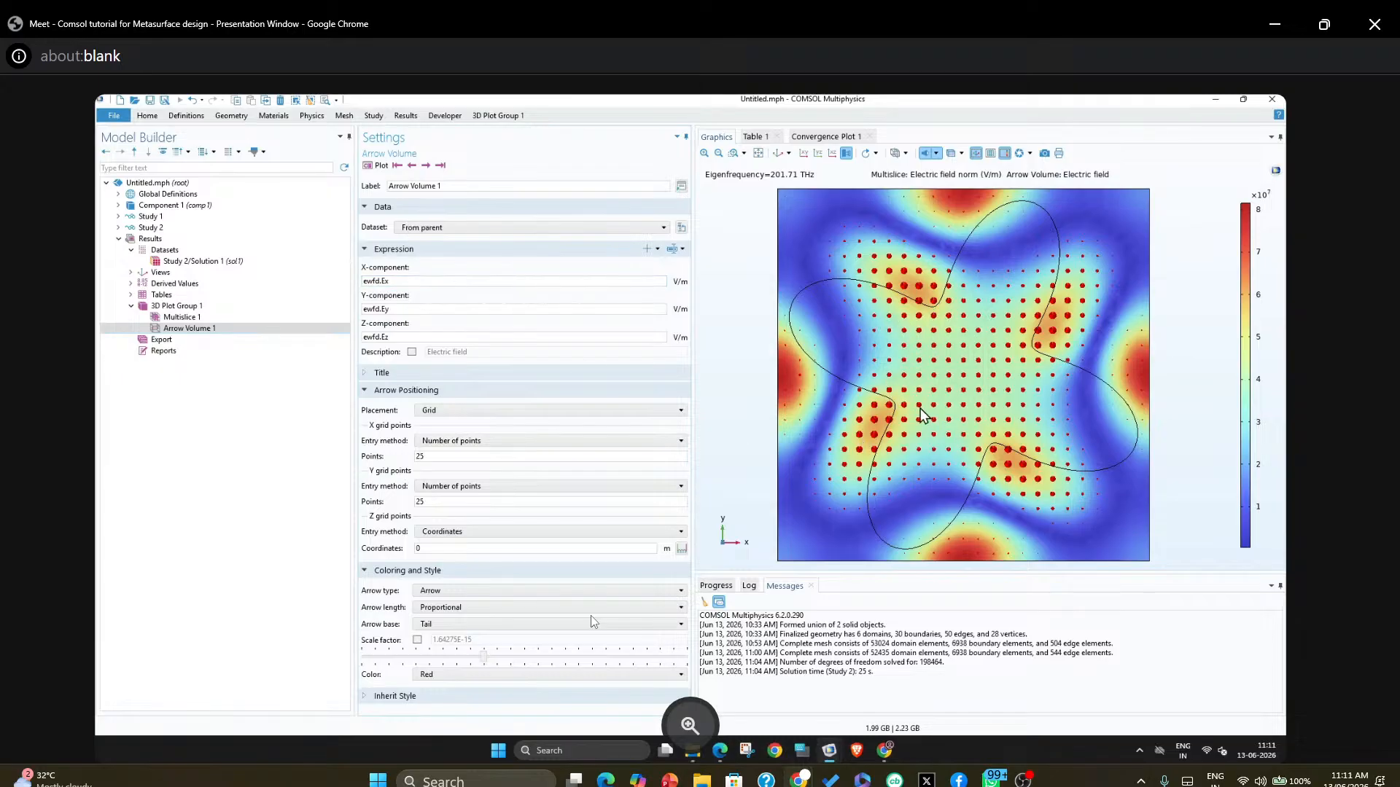
pyautogui.moveTo(923, 415)
pyautogui.mouseDown()
pyautogui.moveTo(934, 303)
pyautogui.moveTo(972, 319)
pyautogui.moveTo(910, 401)
pyautogui.mouseUp()
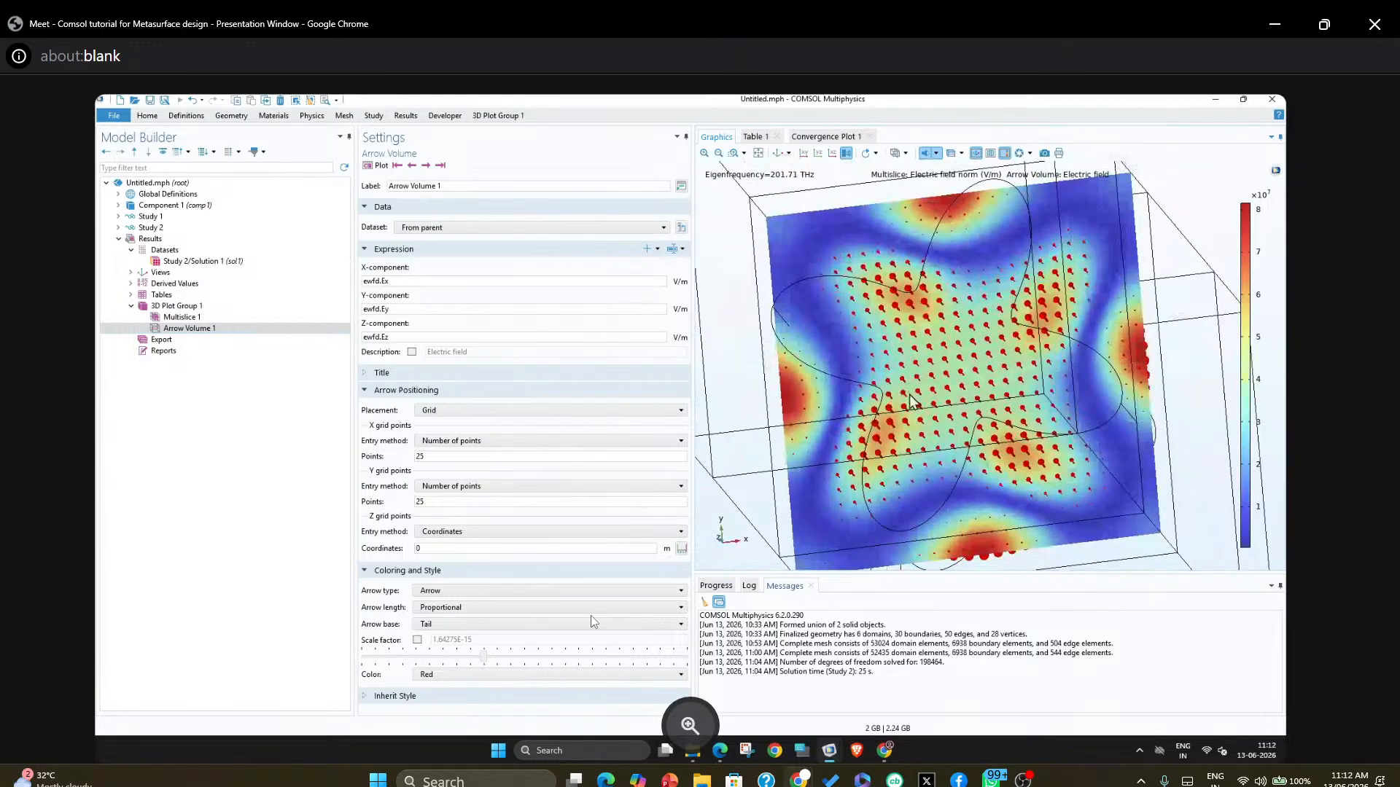
pyautogui.click(803, 154)
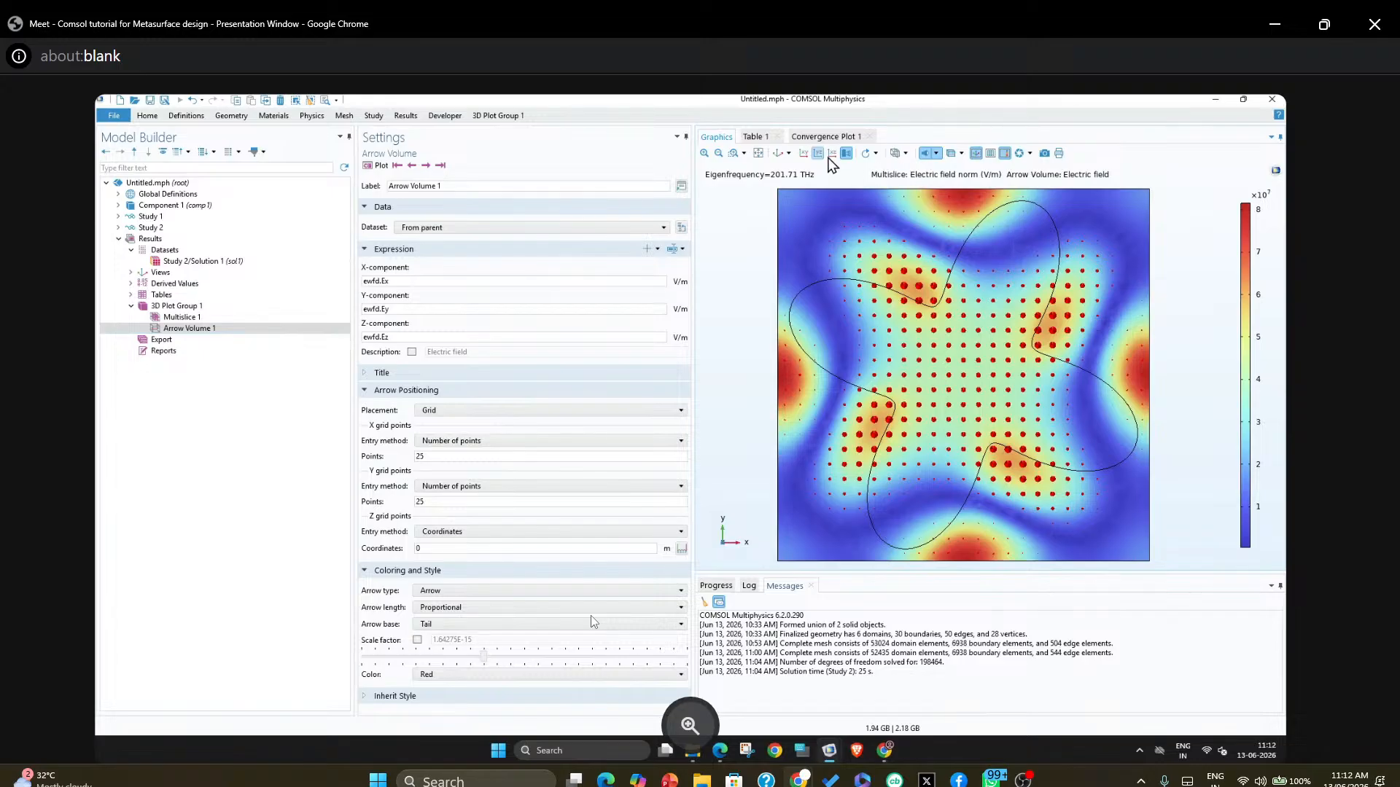
# Rotate the xy view right by 90° twice and advance the plot through the following eigenfrequencies to 203.5 THz
pyautogui.click(876, 156)
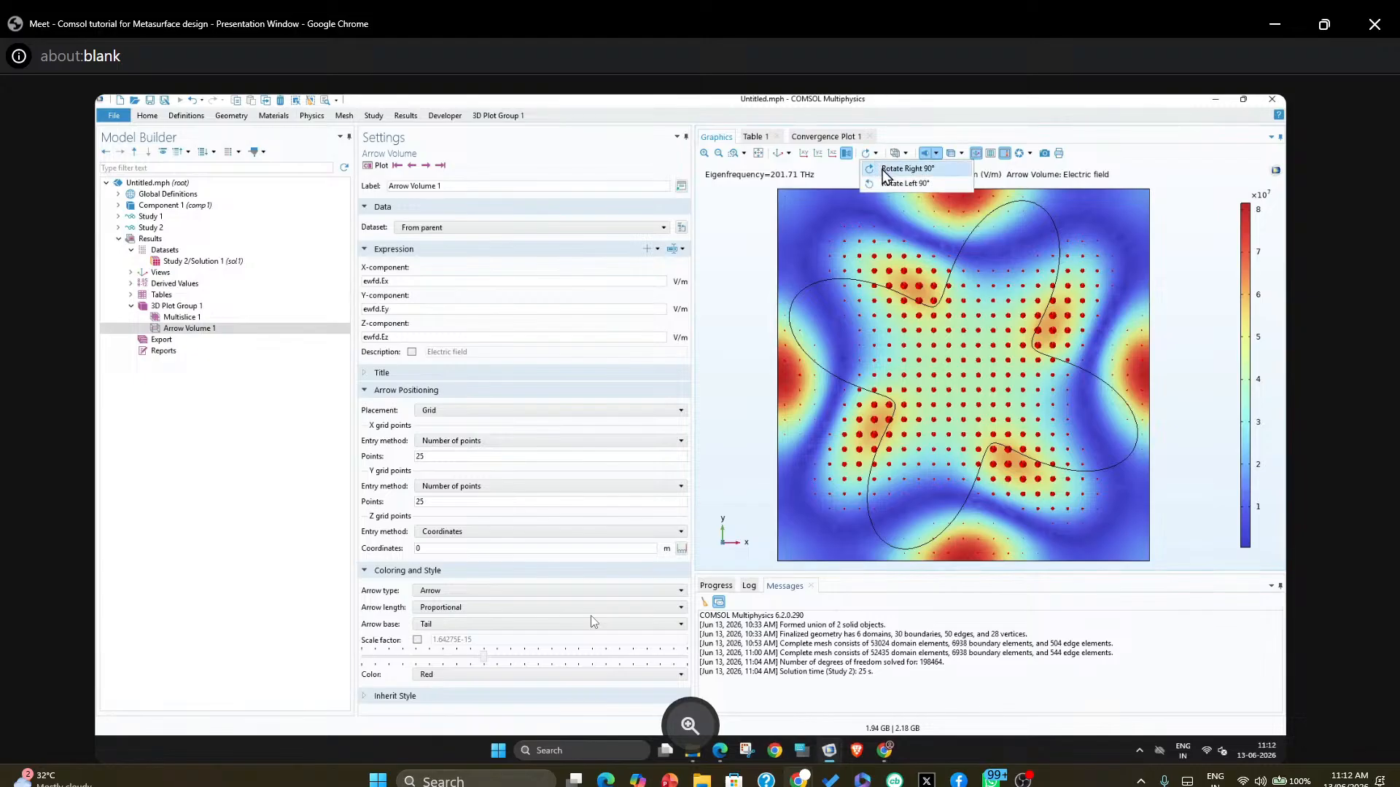
pyautogui.click(883, 170)
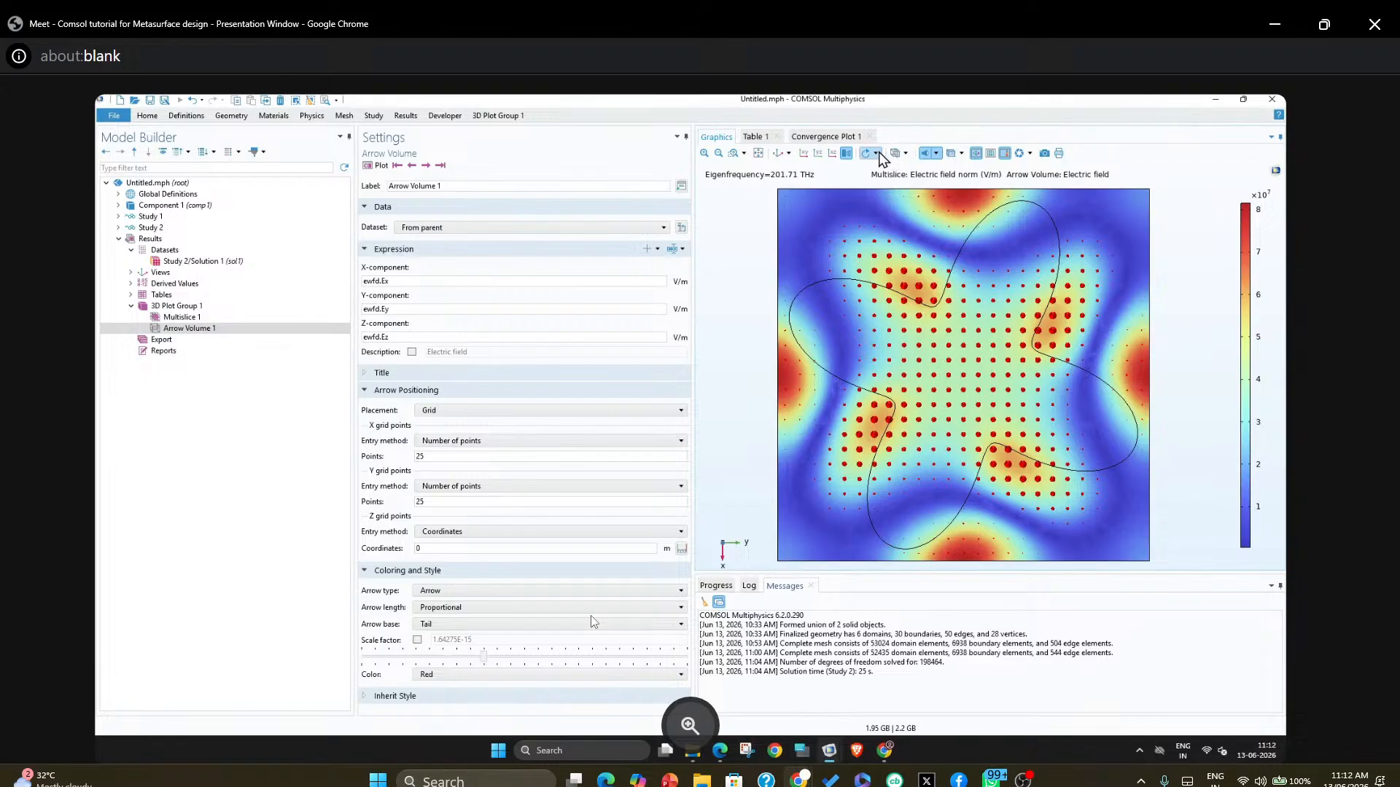
pyautogui.click(876, 153)
pyautogui.click(885, 171)
pyautogui.click(426, 166)
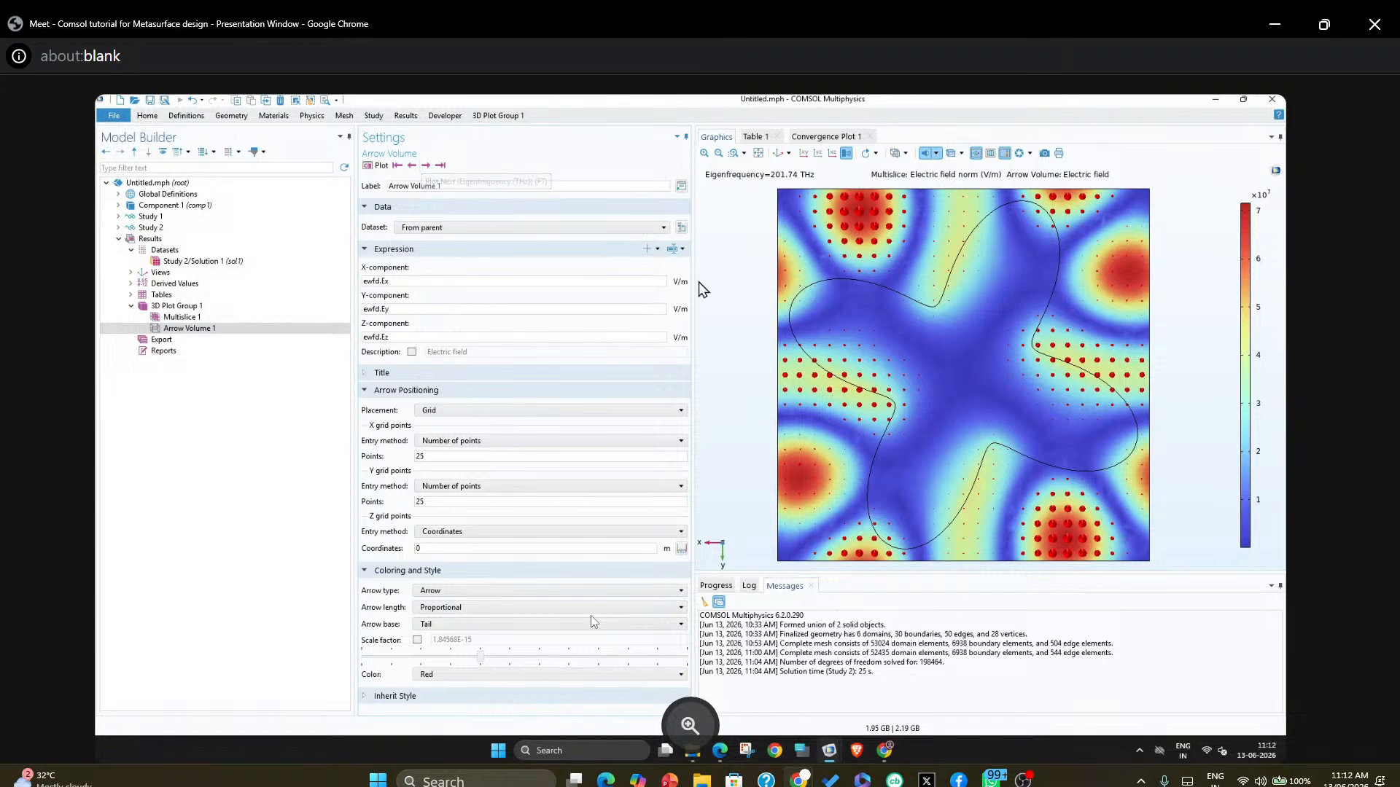
pyautogui.click(427, 167)
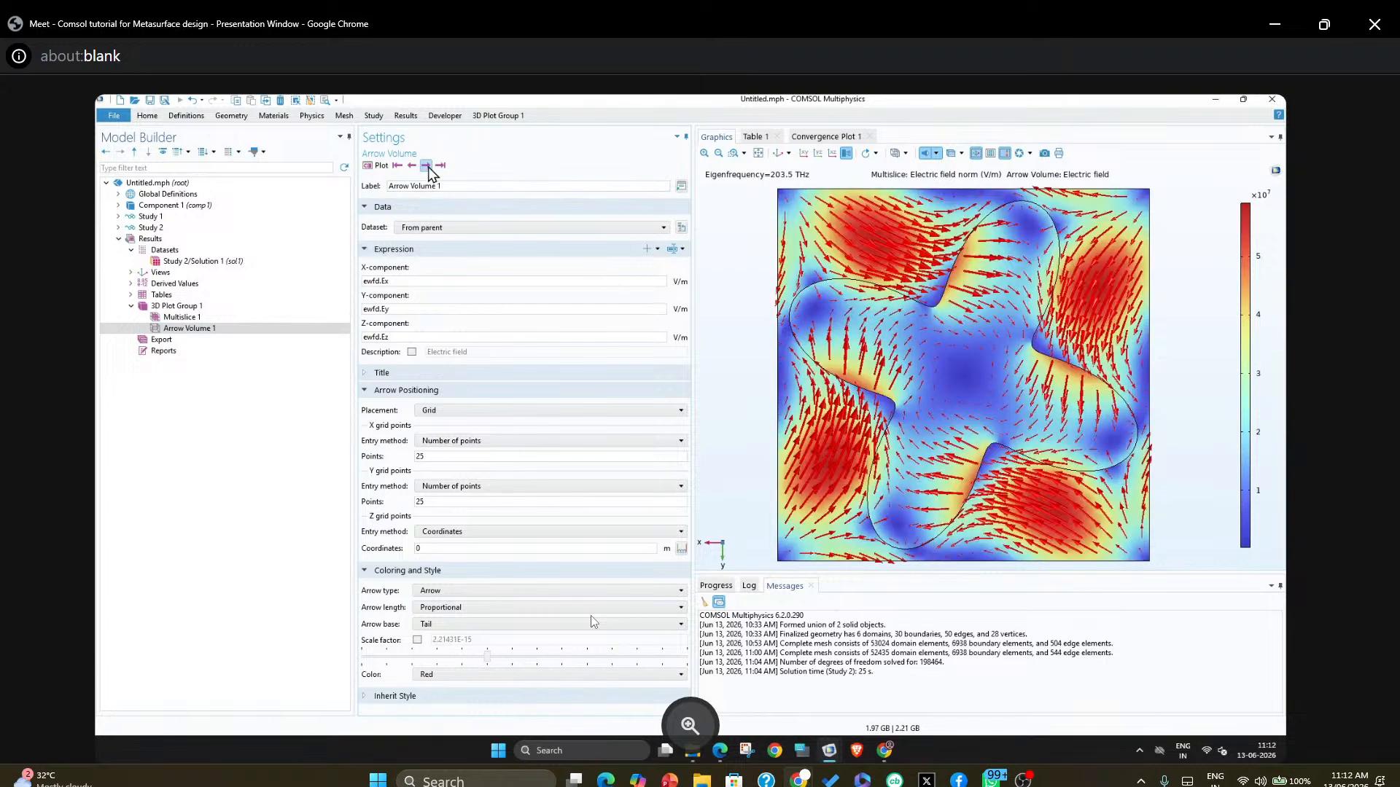
# Step the arrow plot to the 205.88+3.0814i THz mode and back down to the 193.84+0.33457i THz modes
pyautogui.click(427, 166)
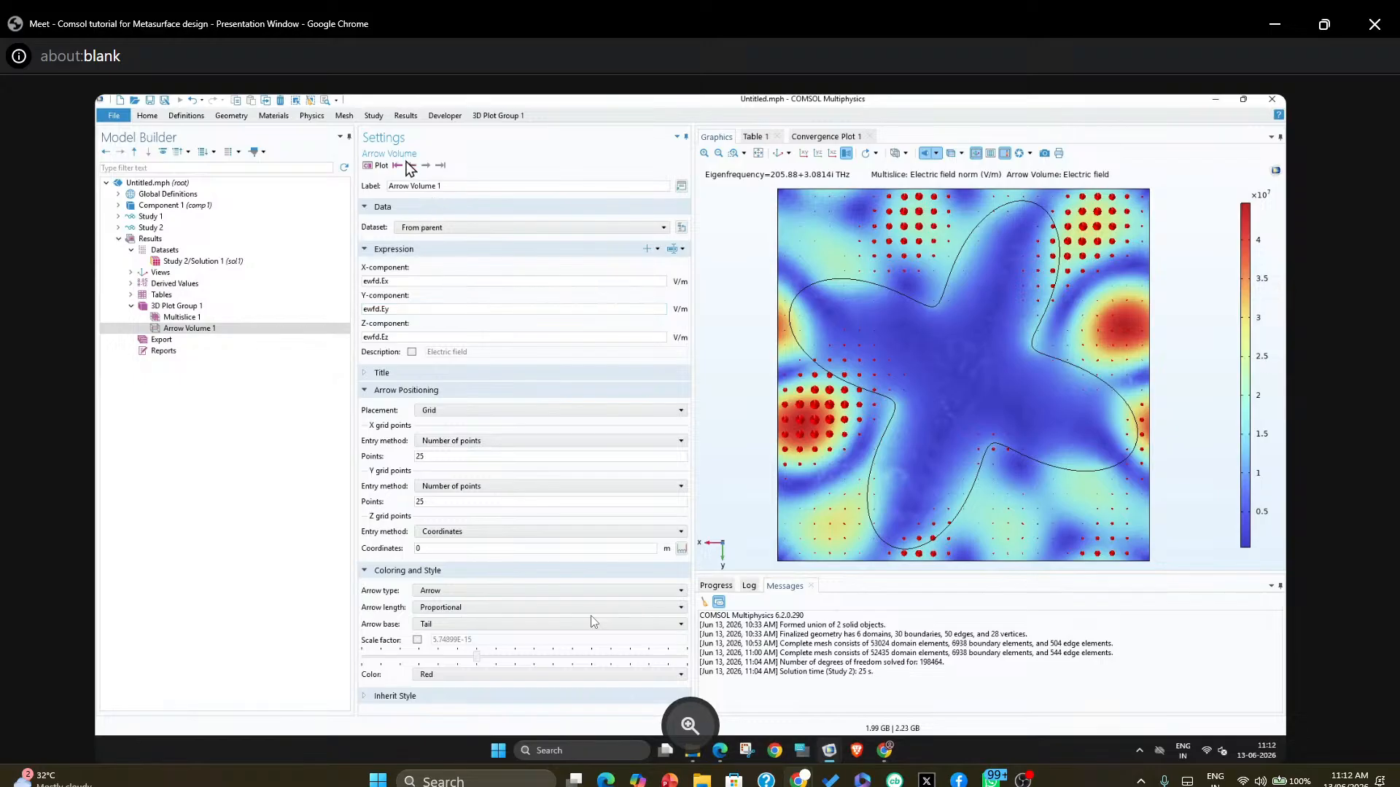
pyautogui.click(412, 167)
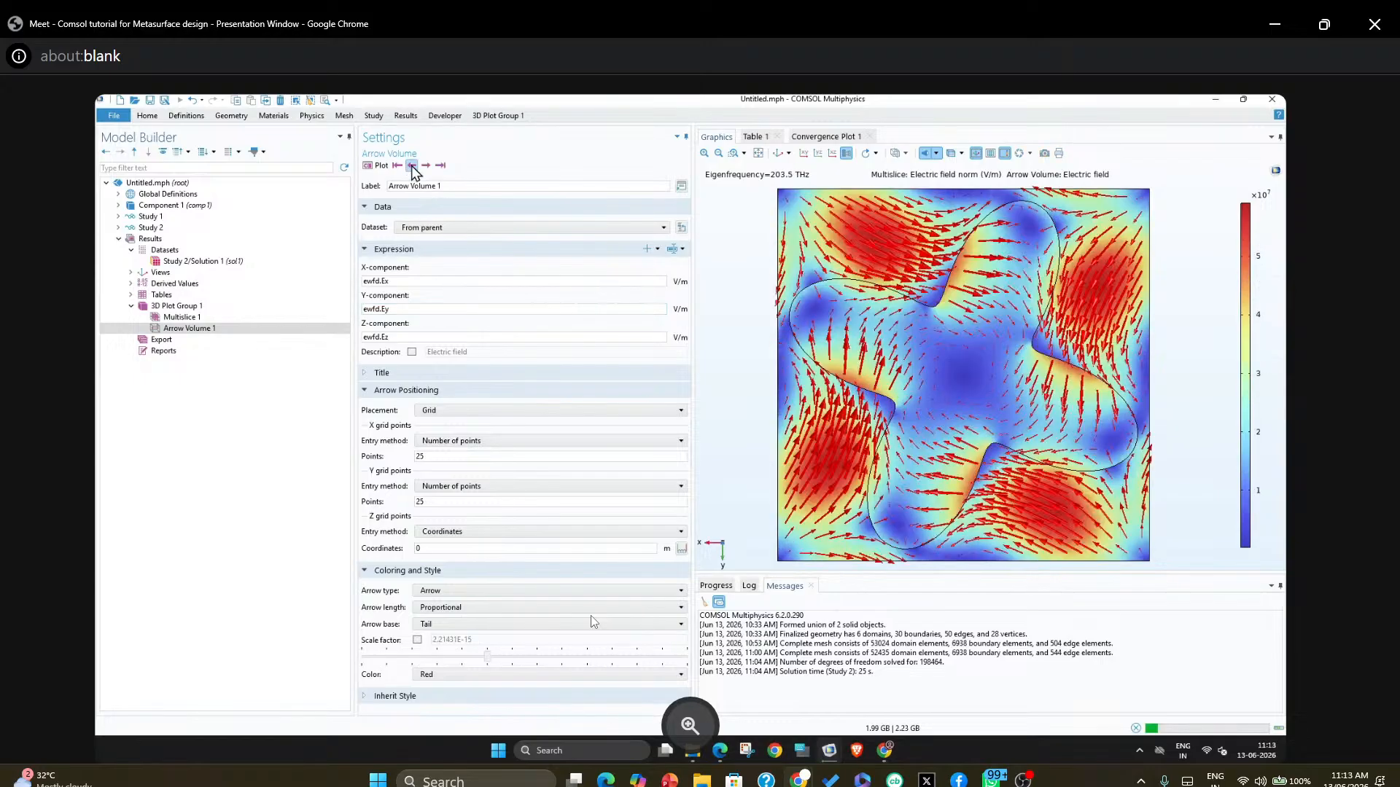
pyautogui.click(412, 166)
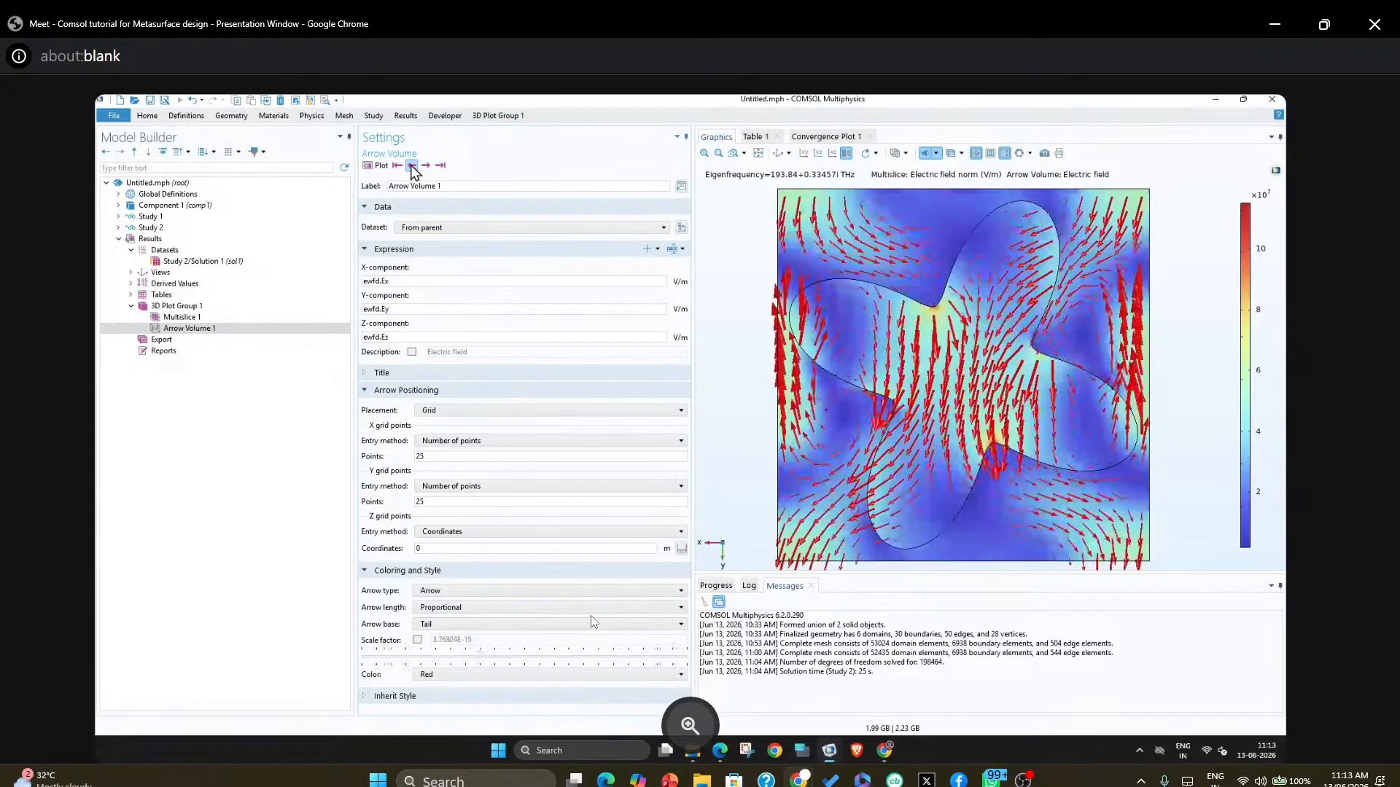
pyautogui.click(412, 166)
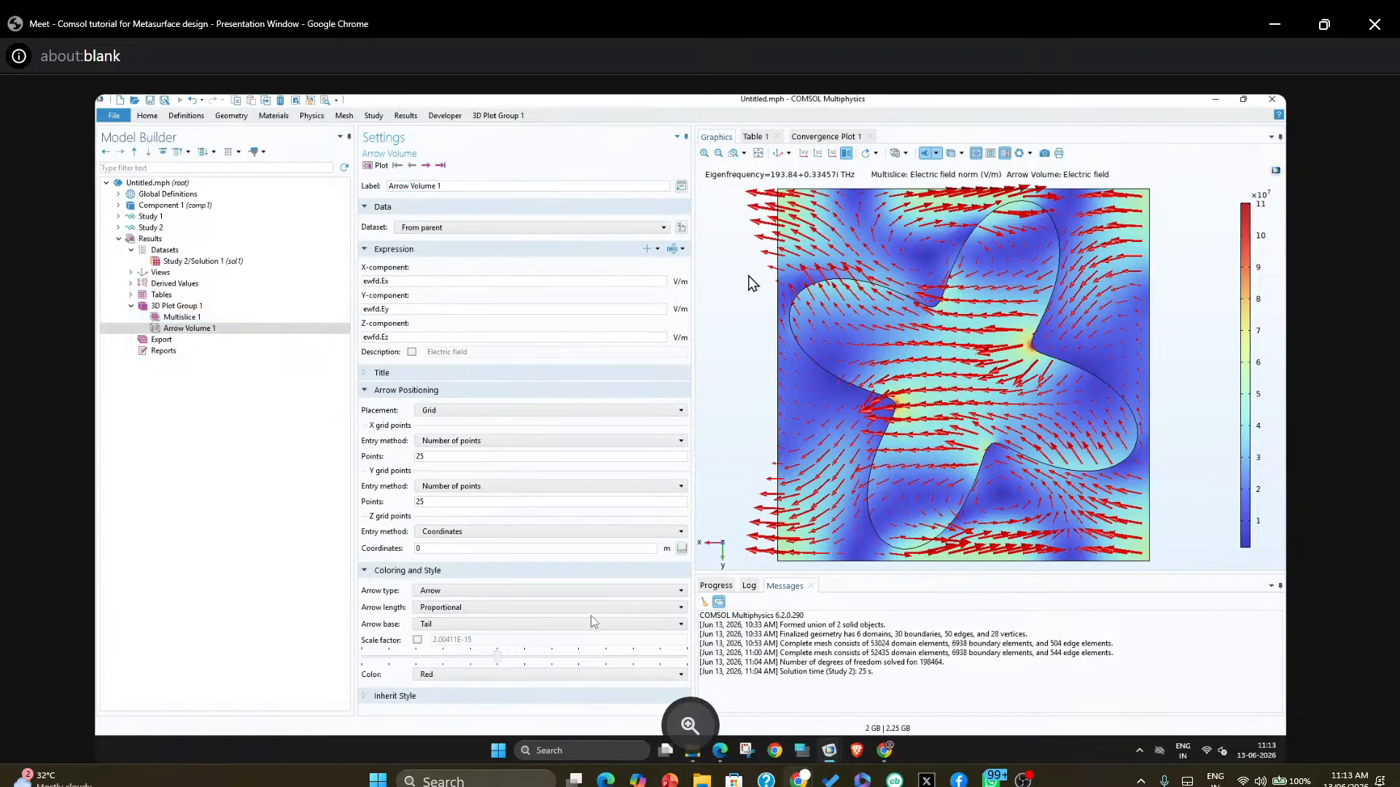
# Compare the field plots of the two 193.84+0.33457i THz modes in 3D Plot Group 1 and check its list of eigenfrequencies
pyautogui.click(198, 316)
pyautogui.click(197, 309)
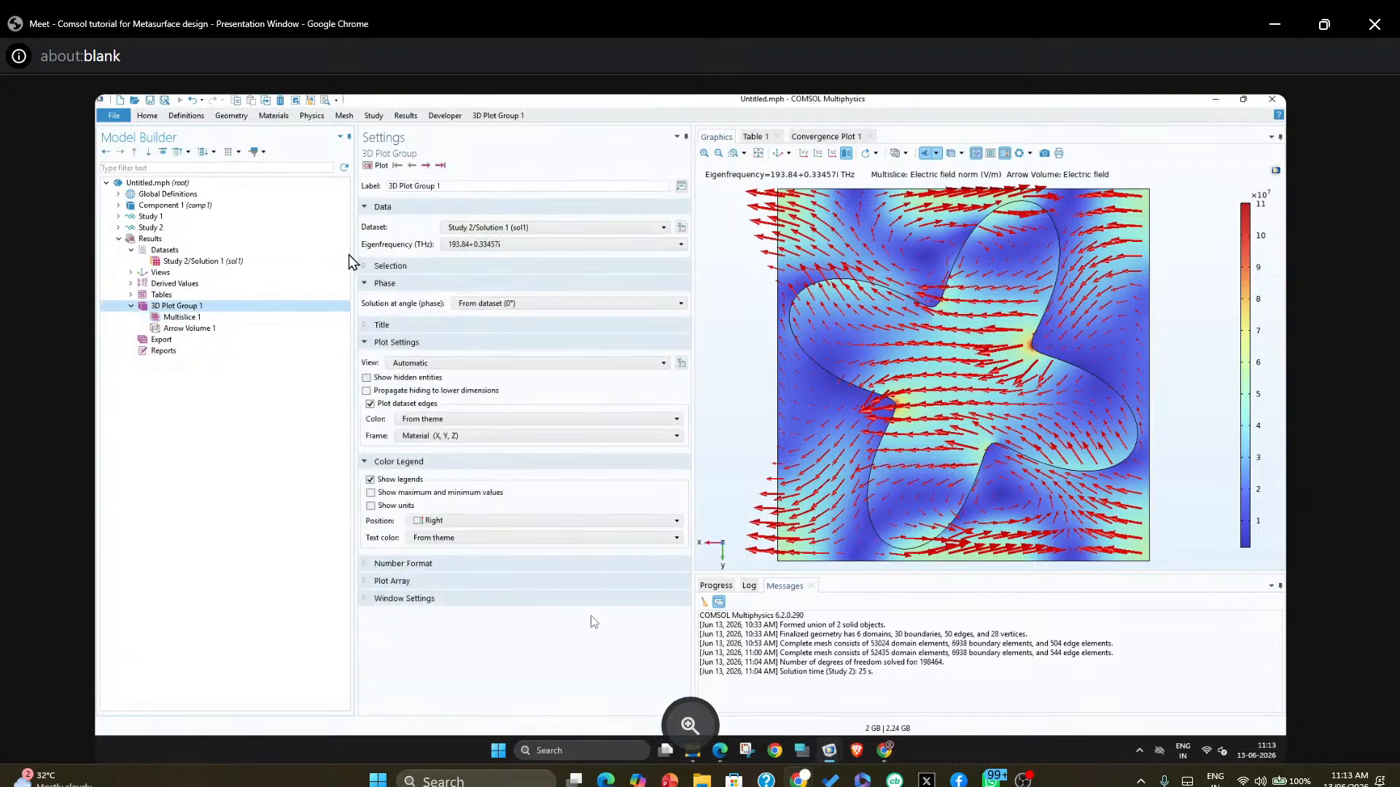
pyautogui.click(468, 251)
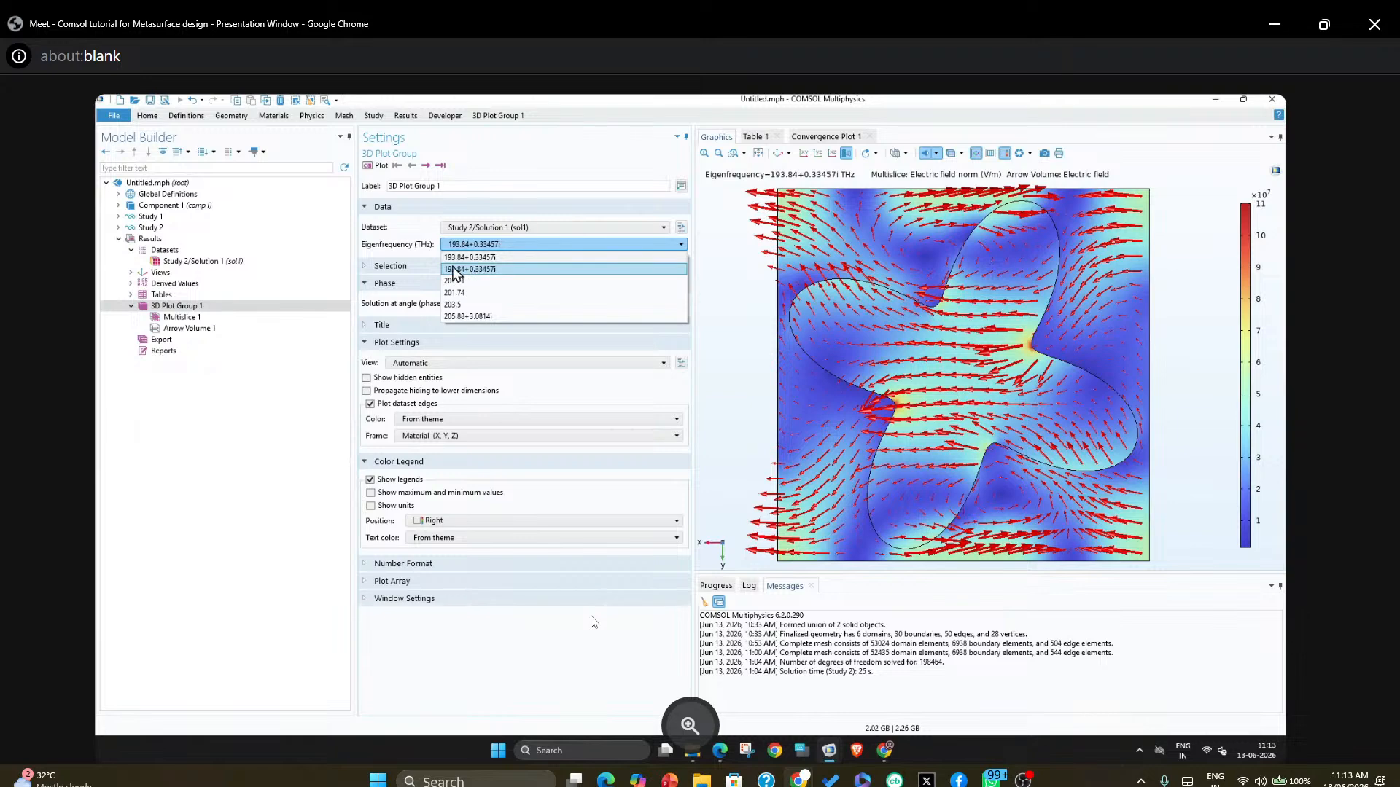
pyautogui.click(474, 154)
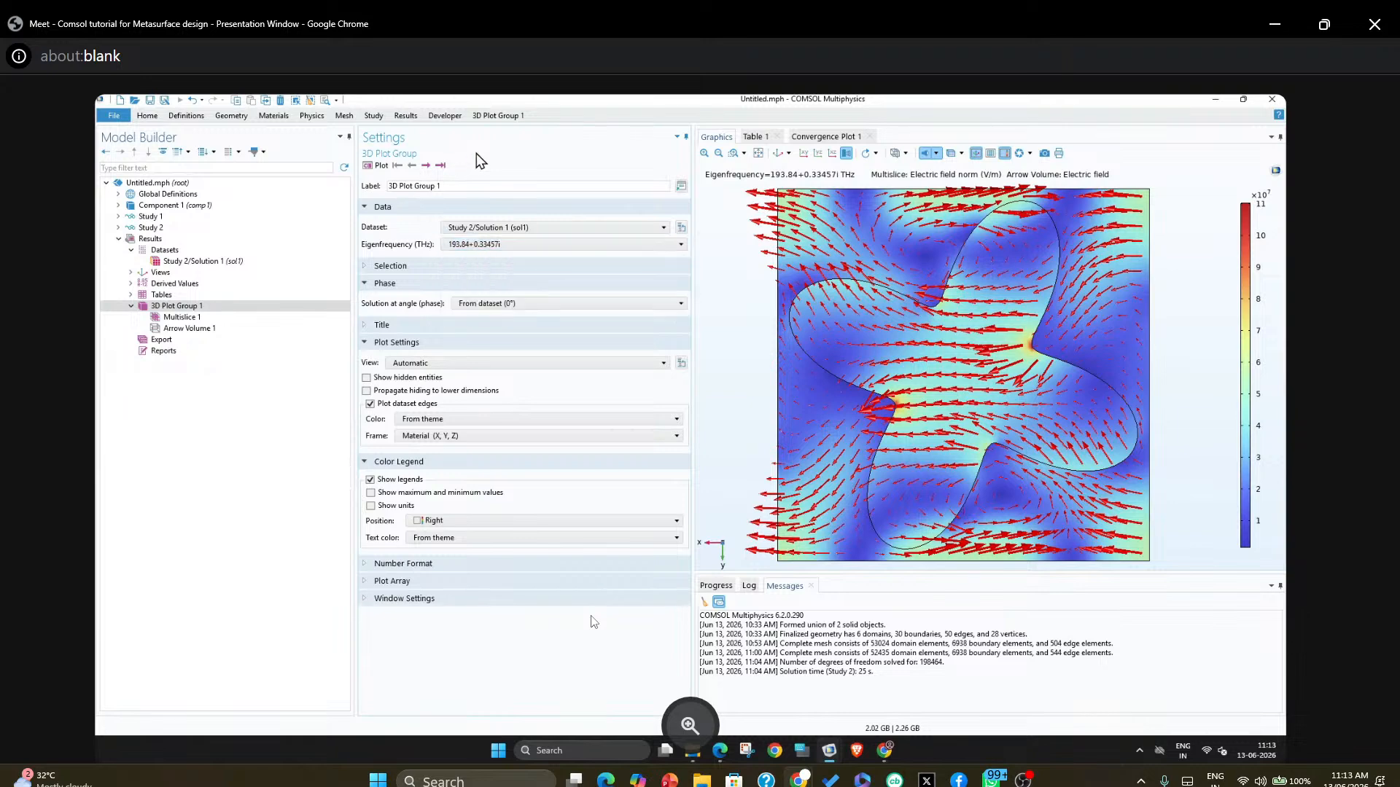
pyautogui.click(424, 167)
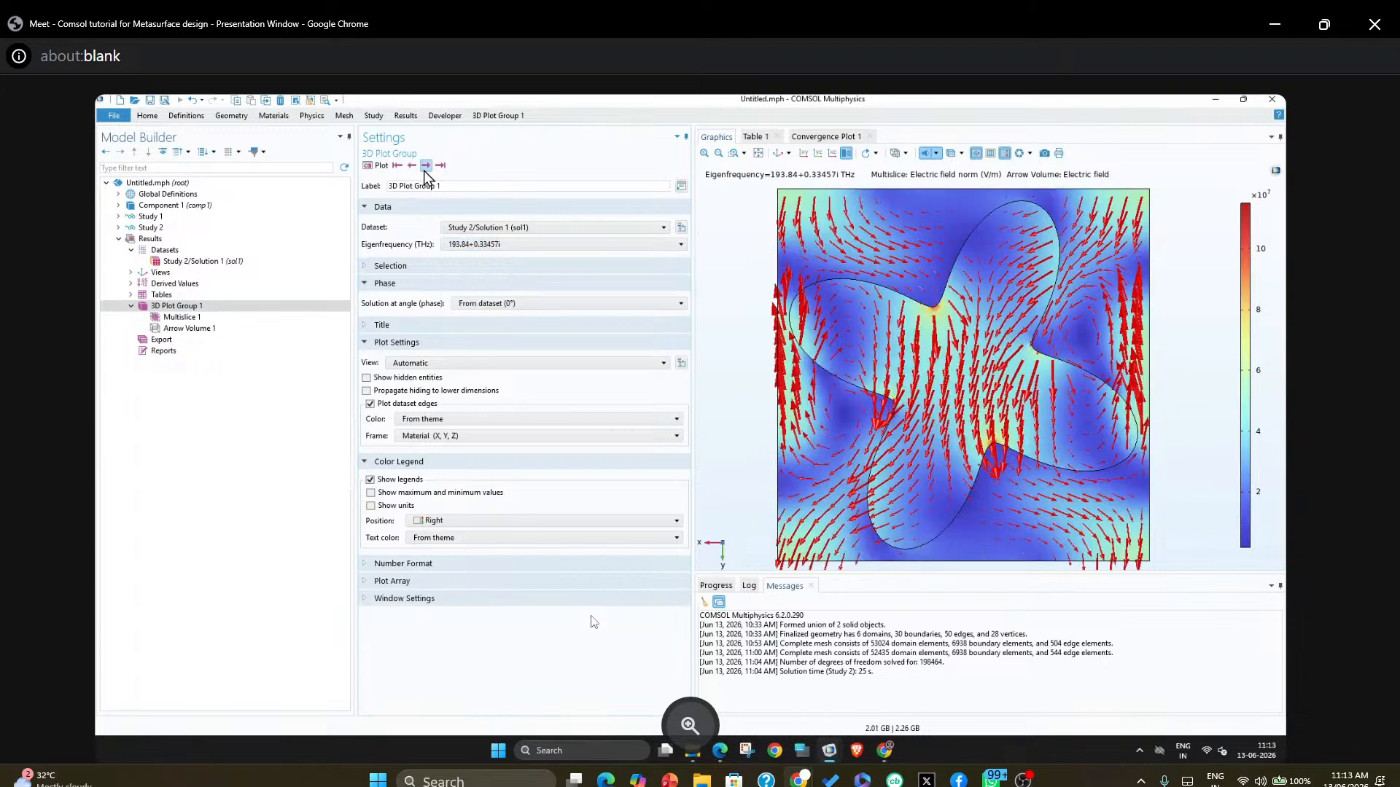
pyautogui.click(414, 167)
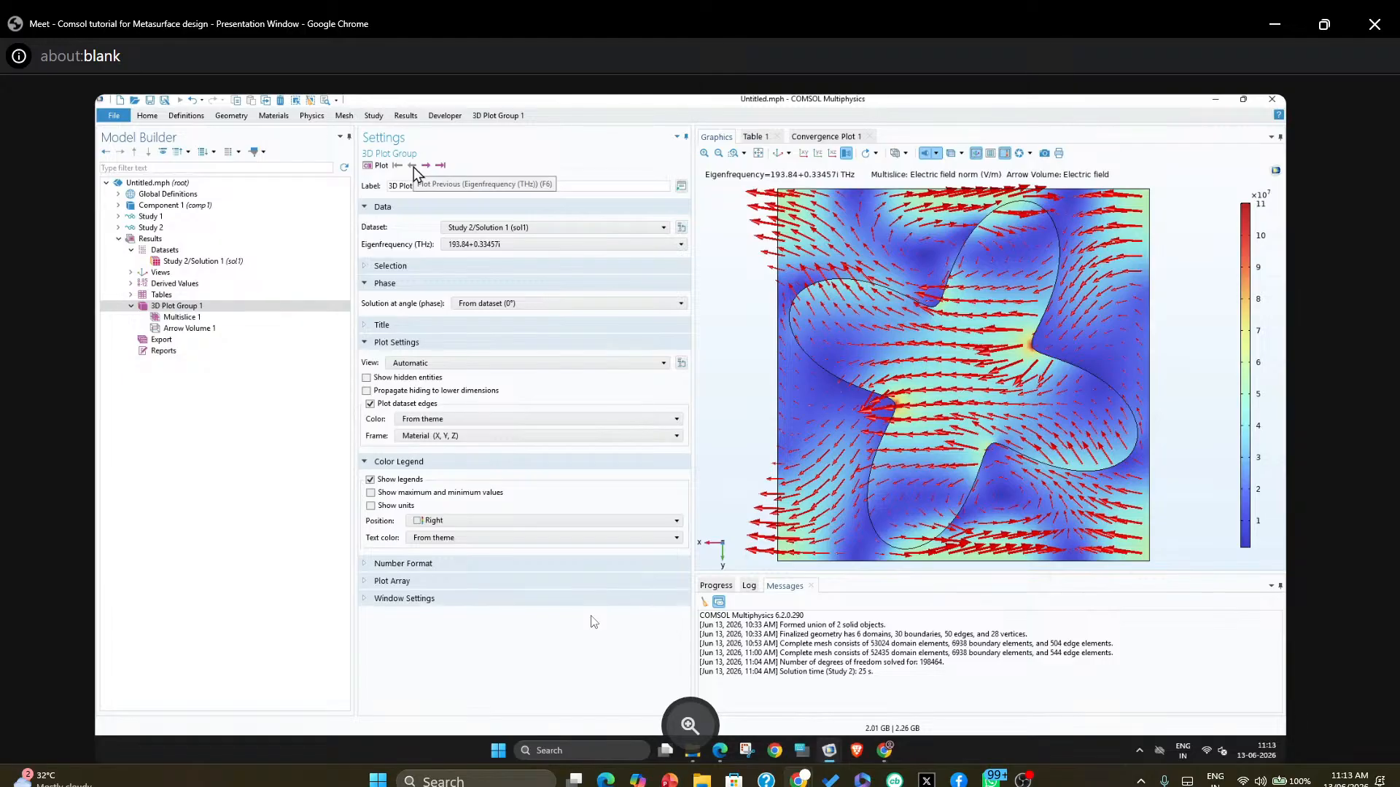
pyautogui.click(476, 244)
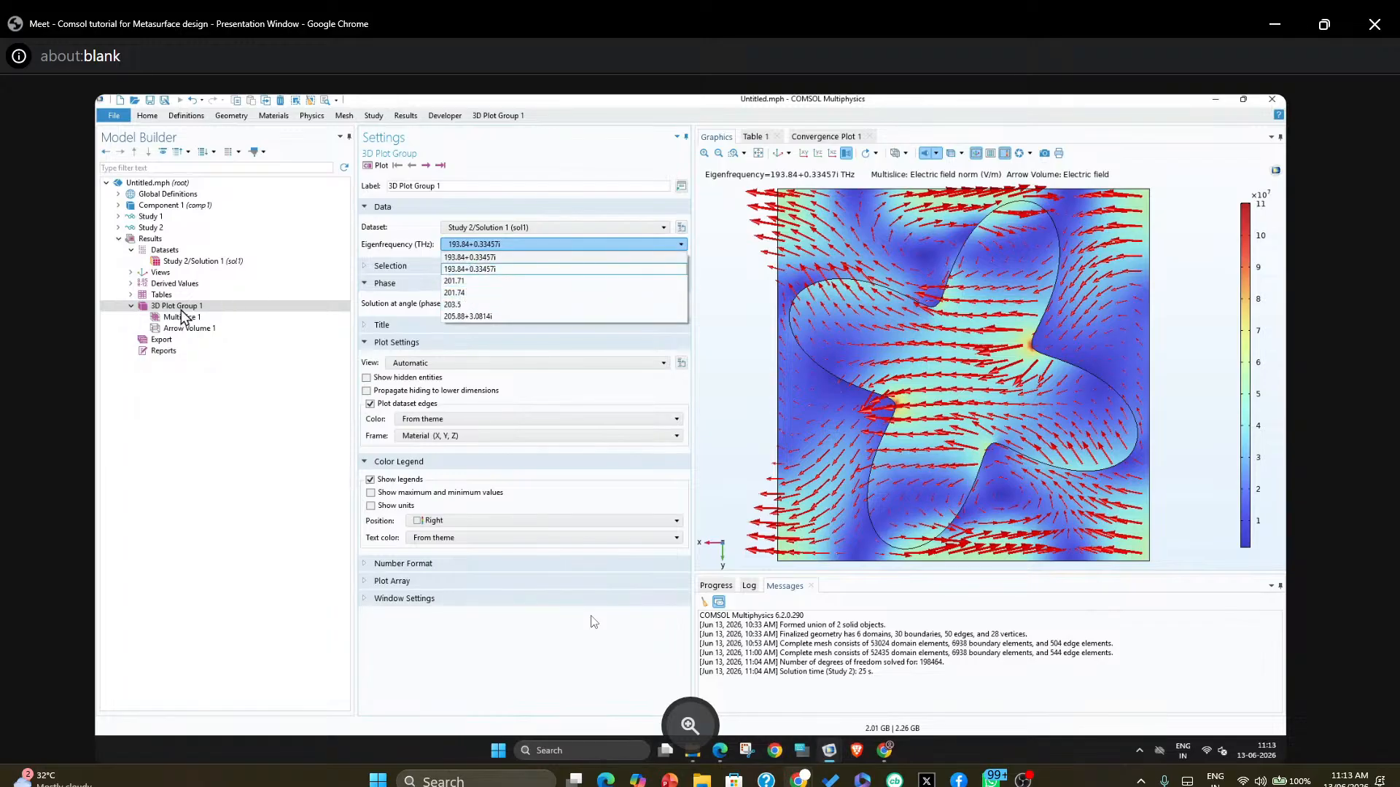
pyautogui.click(152, 228)
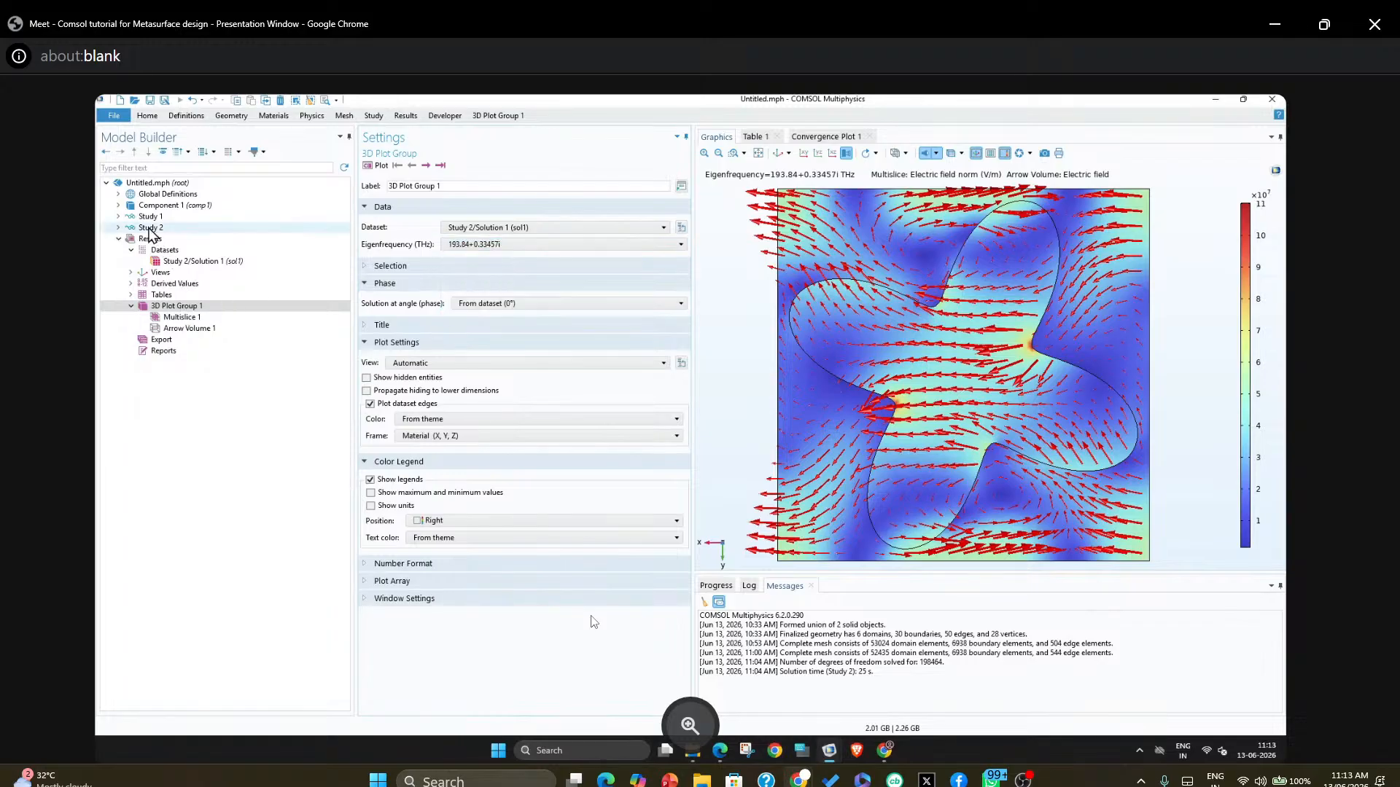
# Recompute Study 2 with the desired number of eigenfrequencies set to 20, and close the Table 1 window
pyautogui.click(119, 227)
pyautogui.click(158, 239)
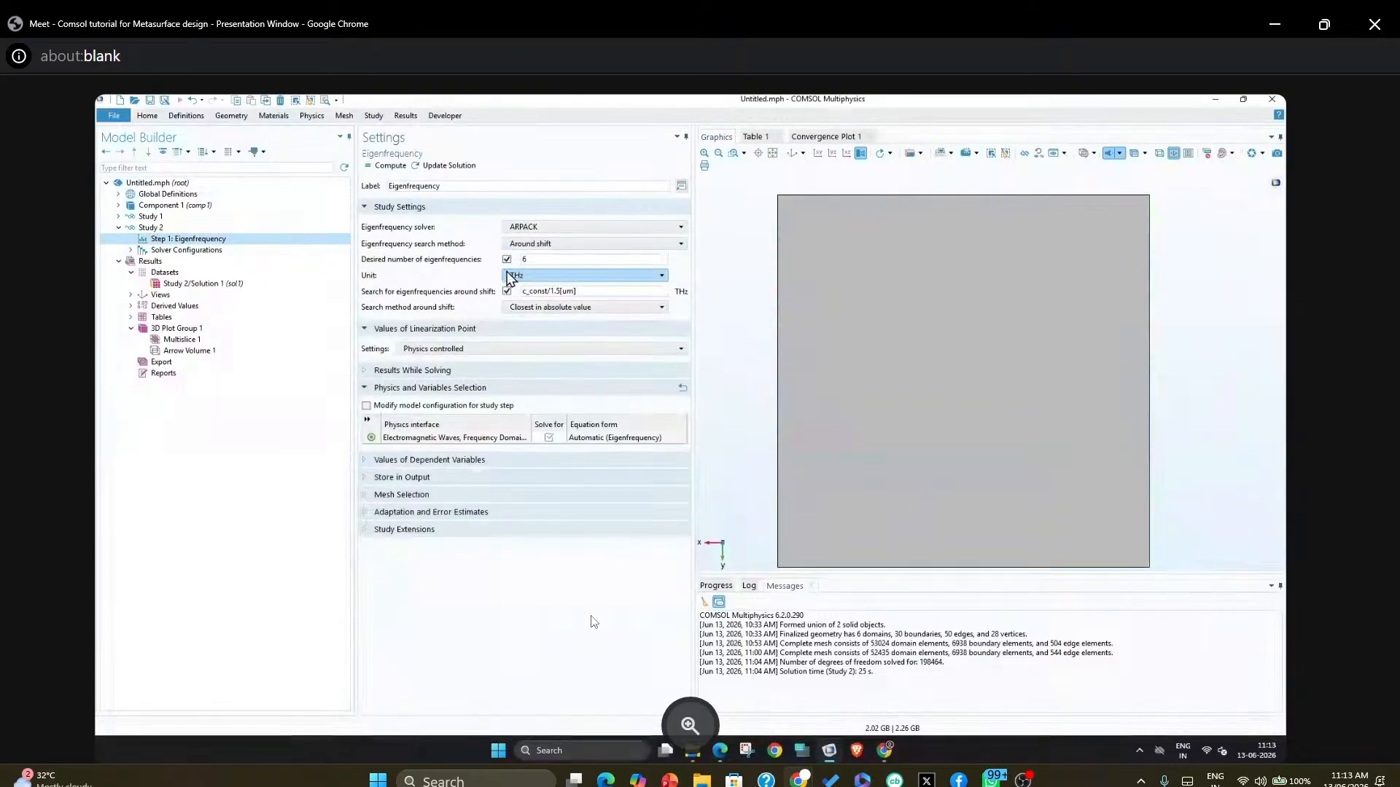
pyautogui.click(506, 259)
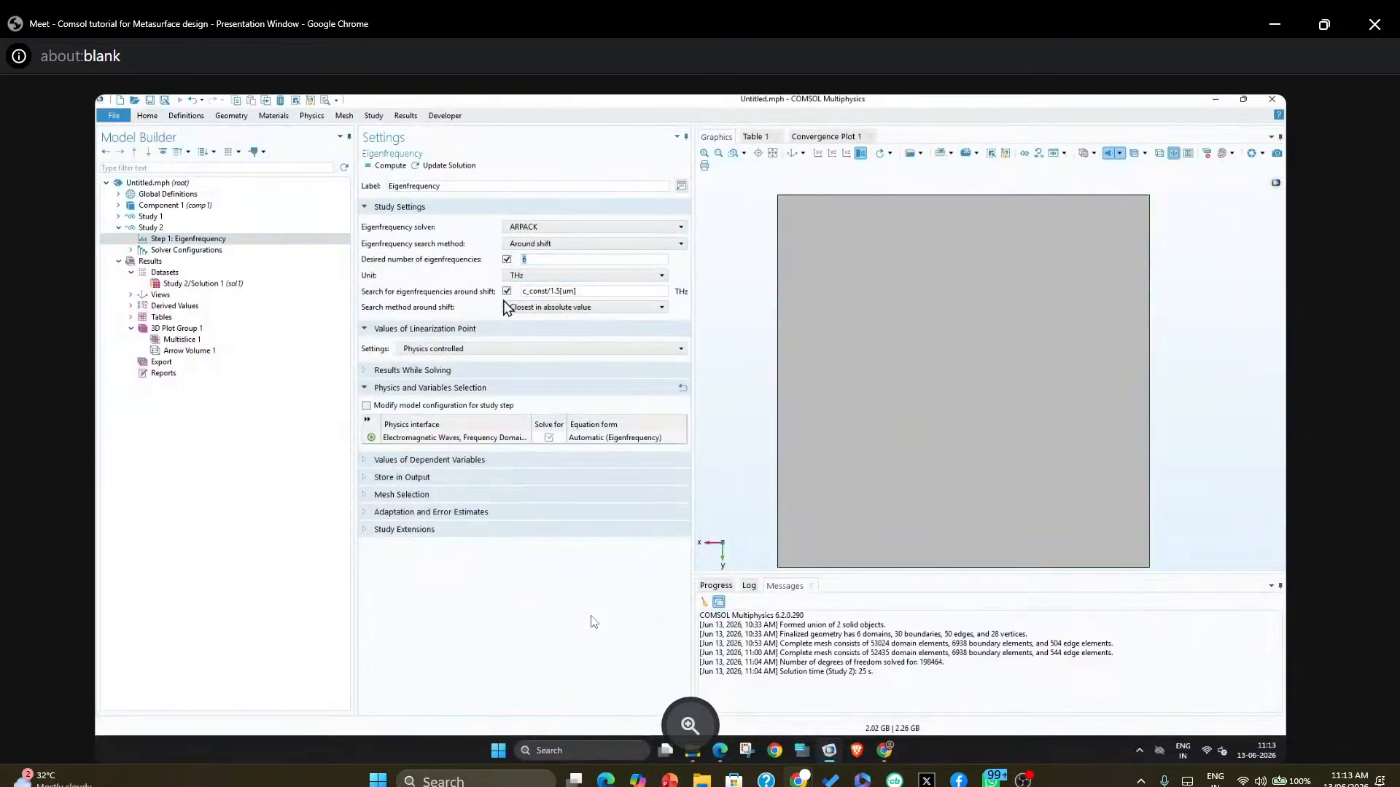
pyautogui.write('20')
pyautogui.click(390, 165)
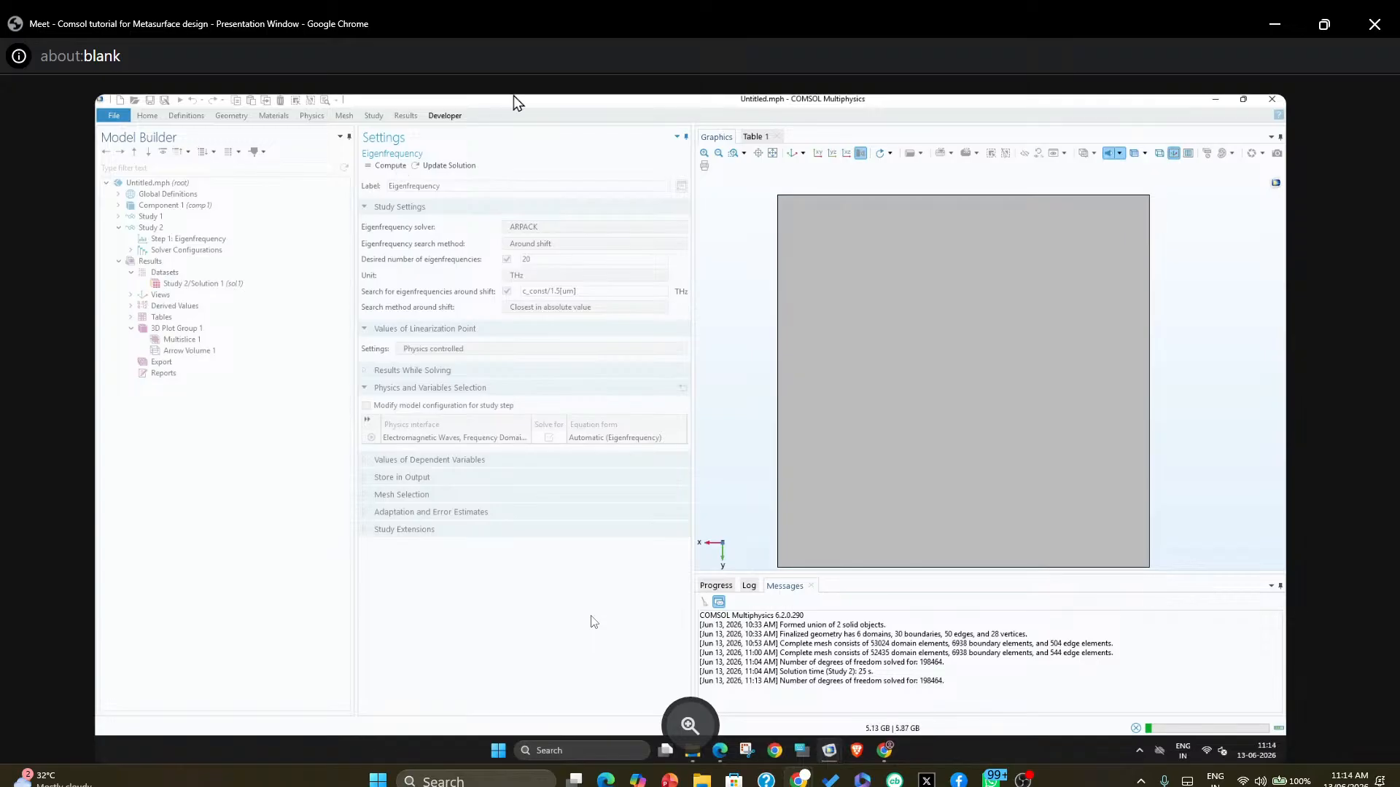
pyautogui.click(751, 137)
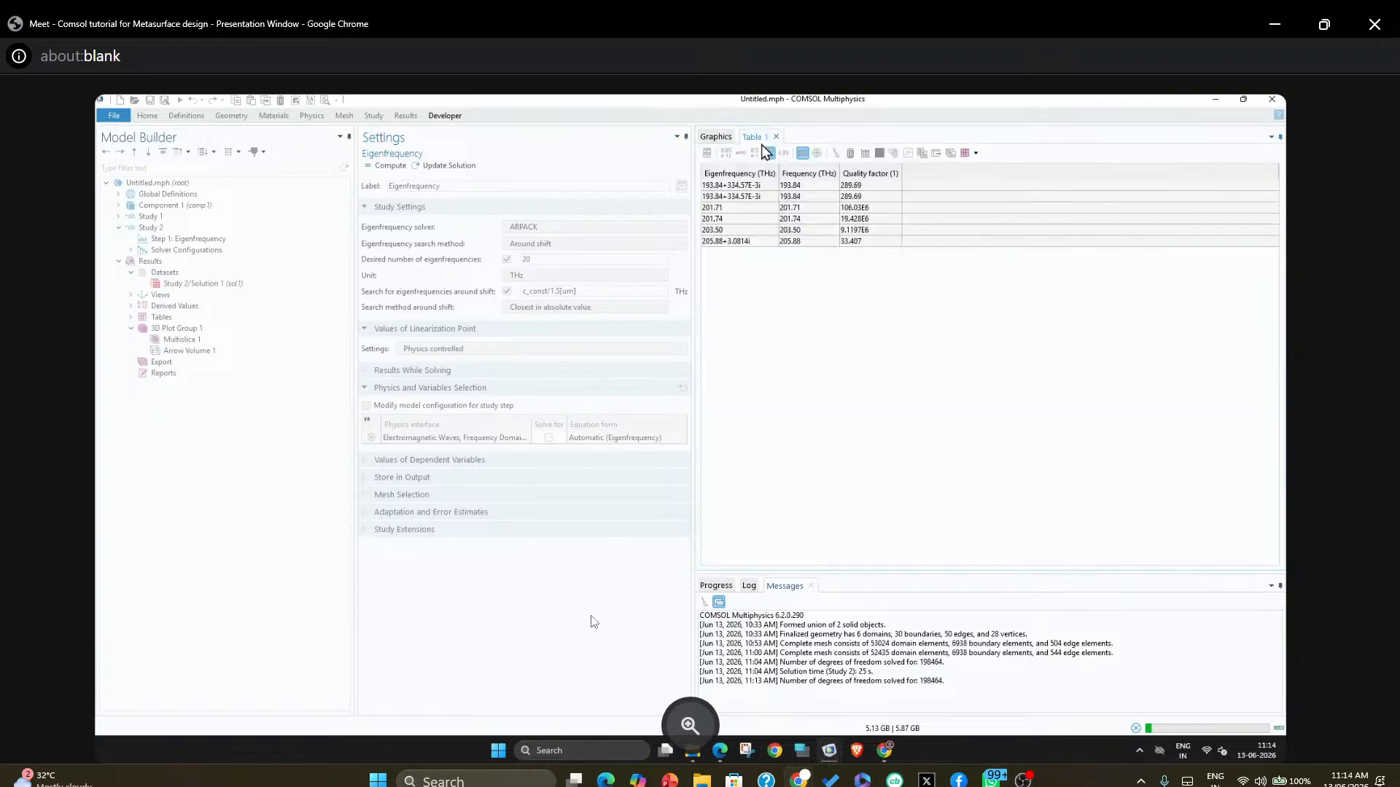
pyautogui.click(776, 137)
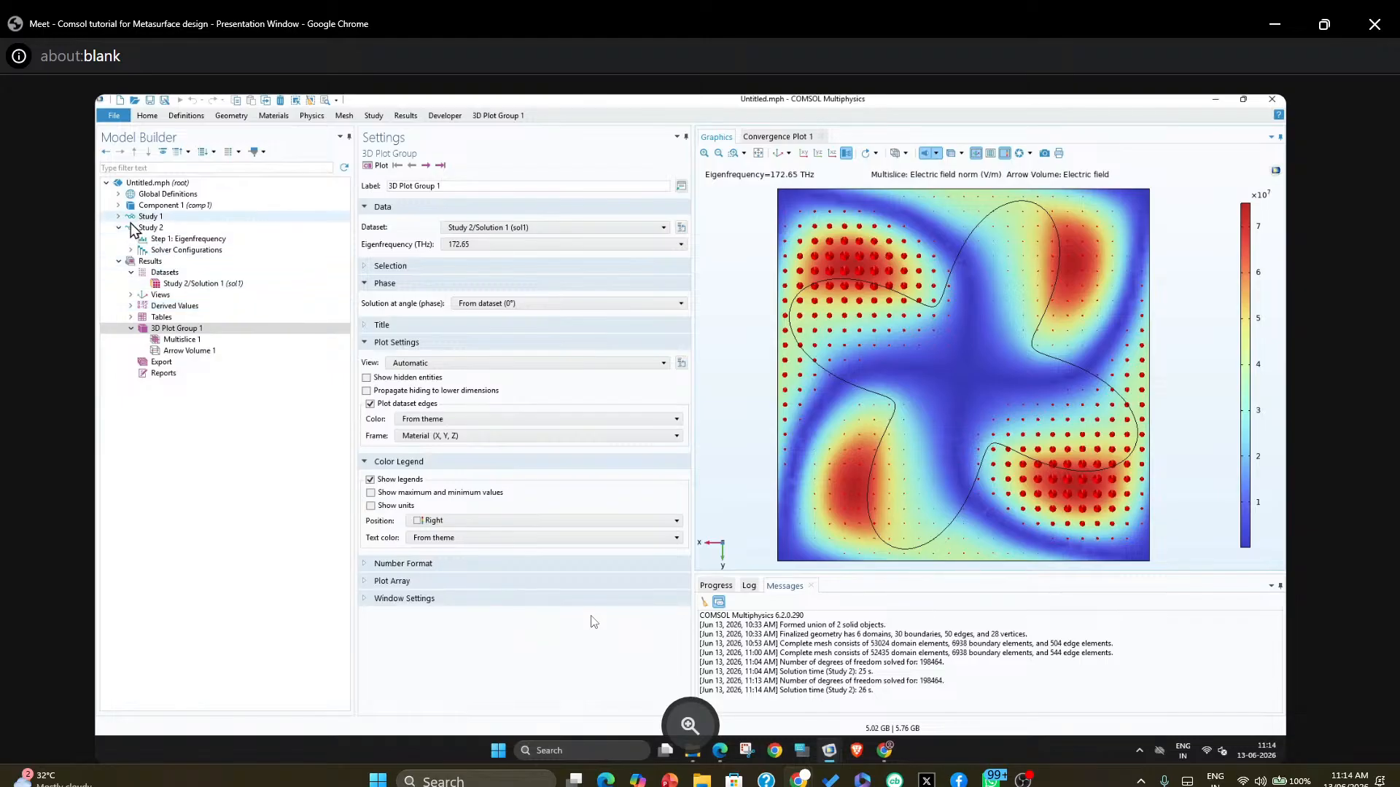
# Add a variable Cx with the expression Int_meta(ewfd.Ex) to Variables 1 of Component 1
pyautogui.click(118, 205)
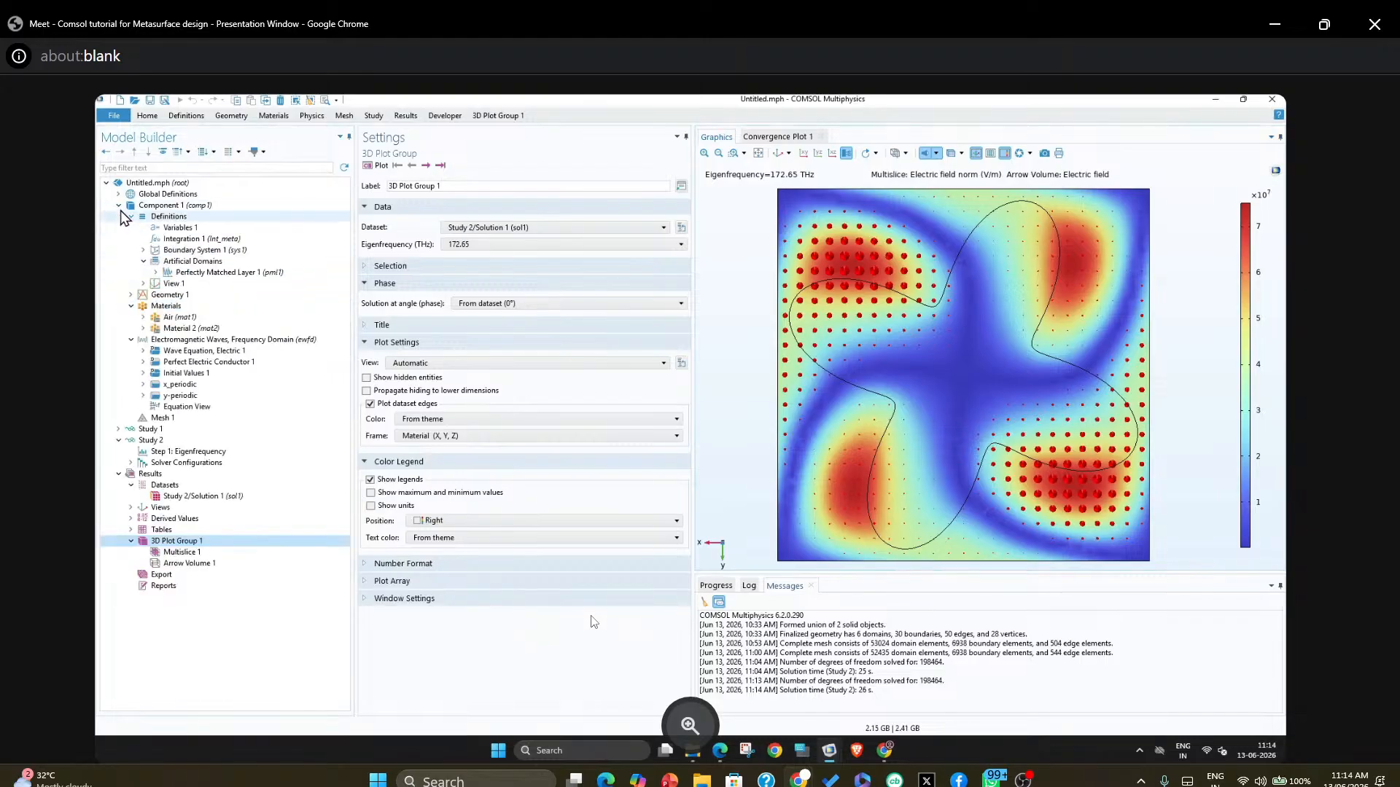
pyautogui.click(169, 229)
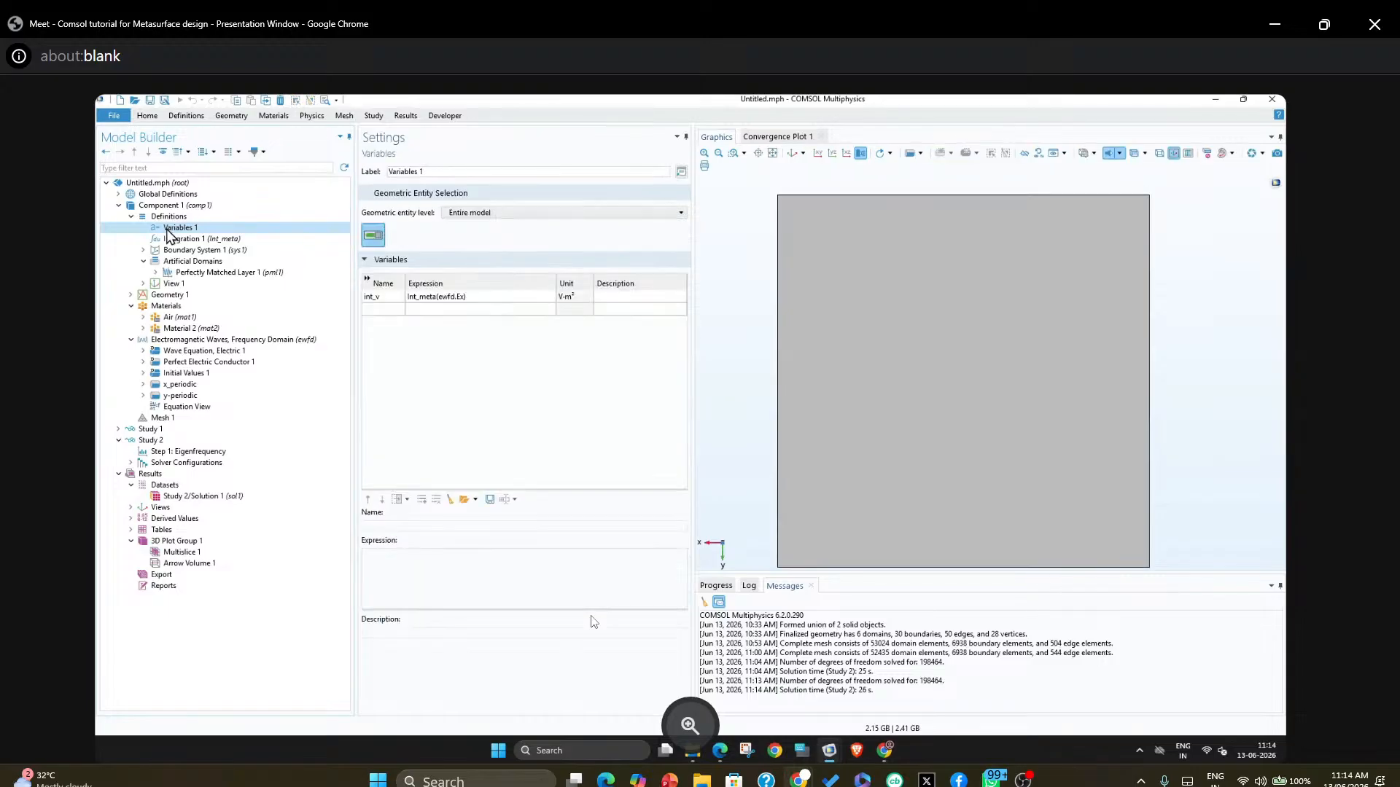
pyautogui.click(390, 311)
pyautogui.click(391, 309)
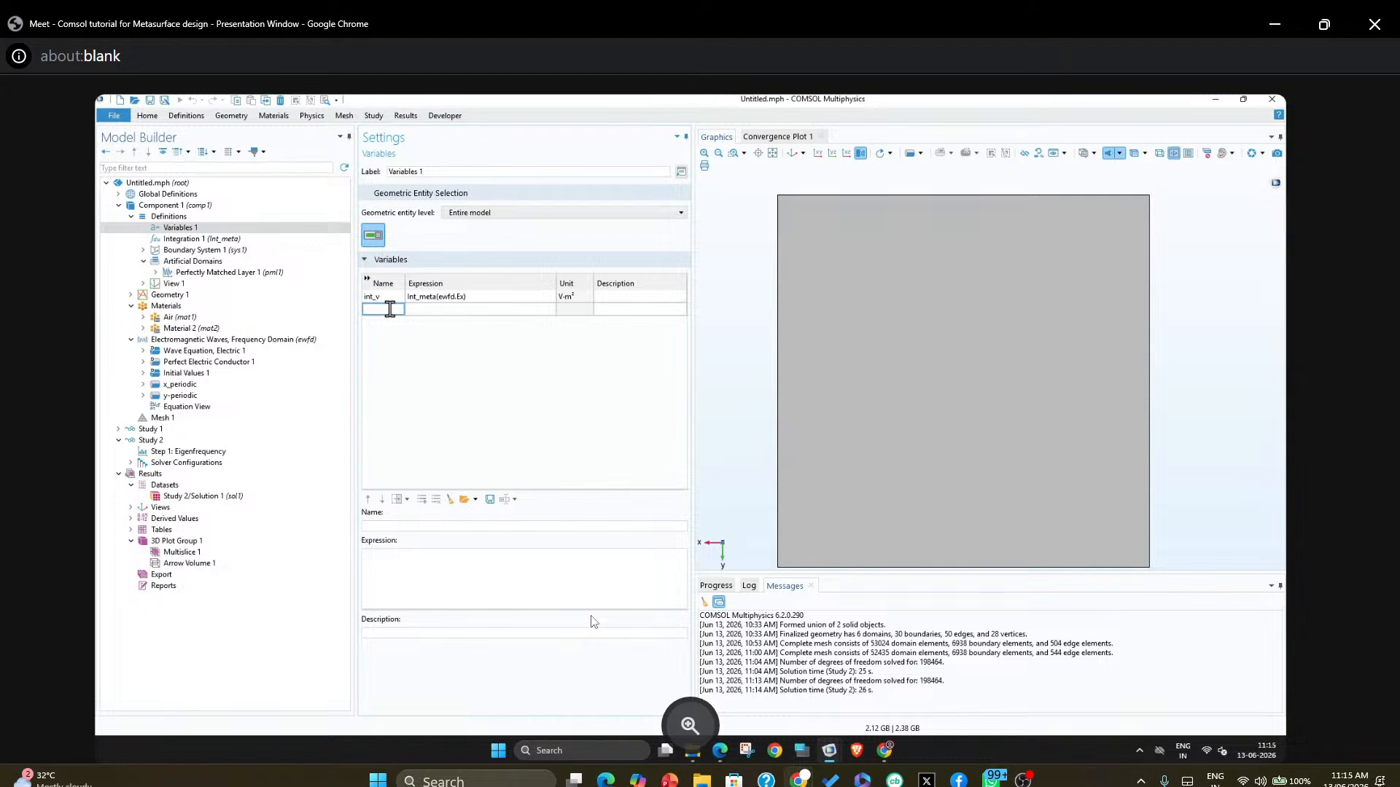
pyautogui.write('Cx')
pyautogui.press('Return')
pyautogui.click(441, 310)
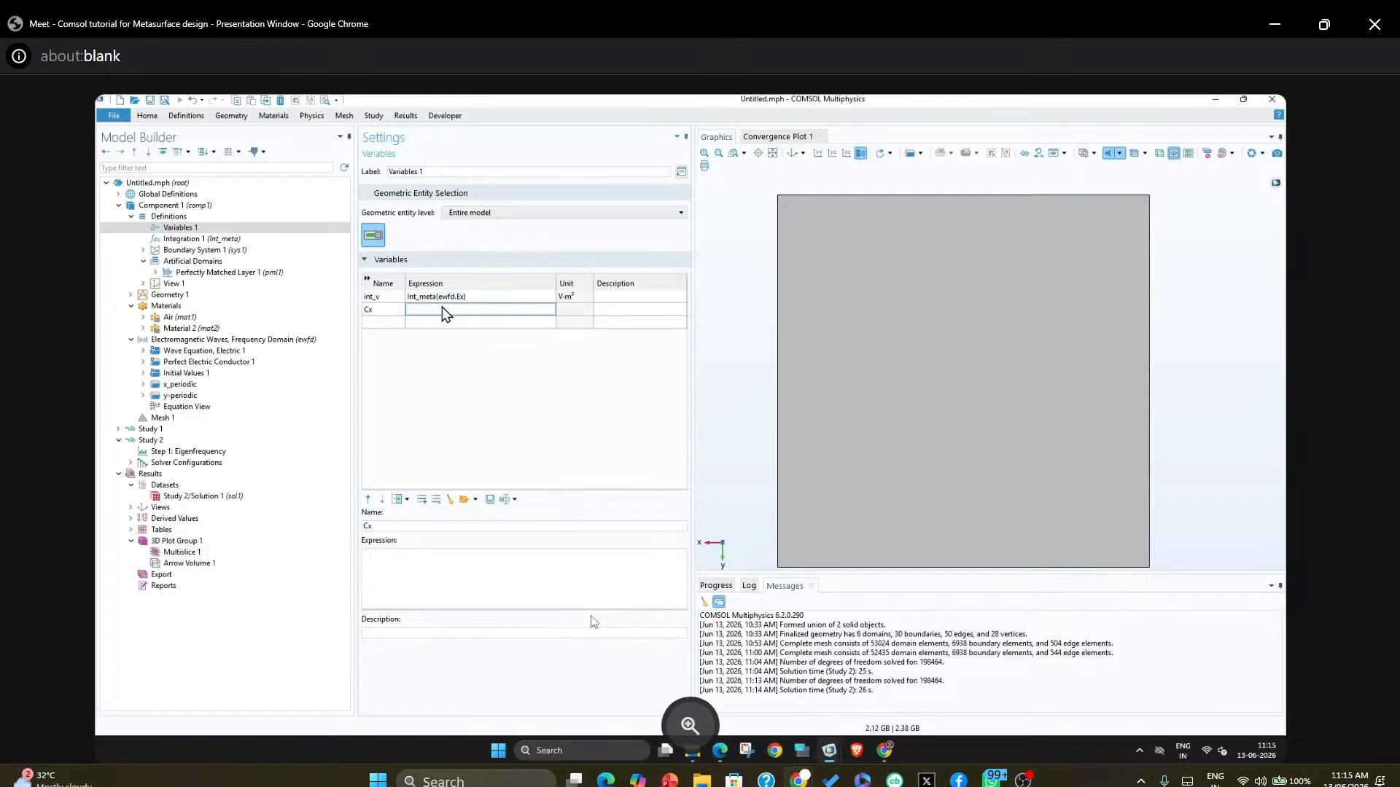
pyautogui.click(433, 298)
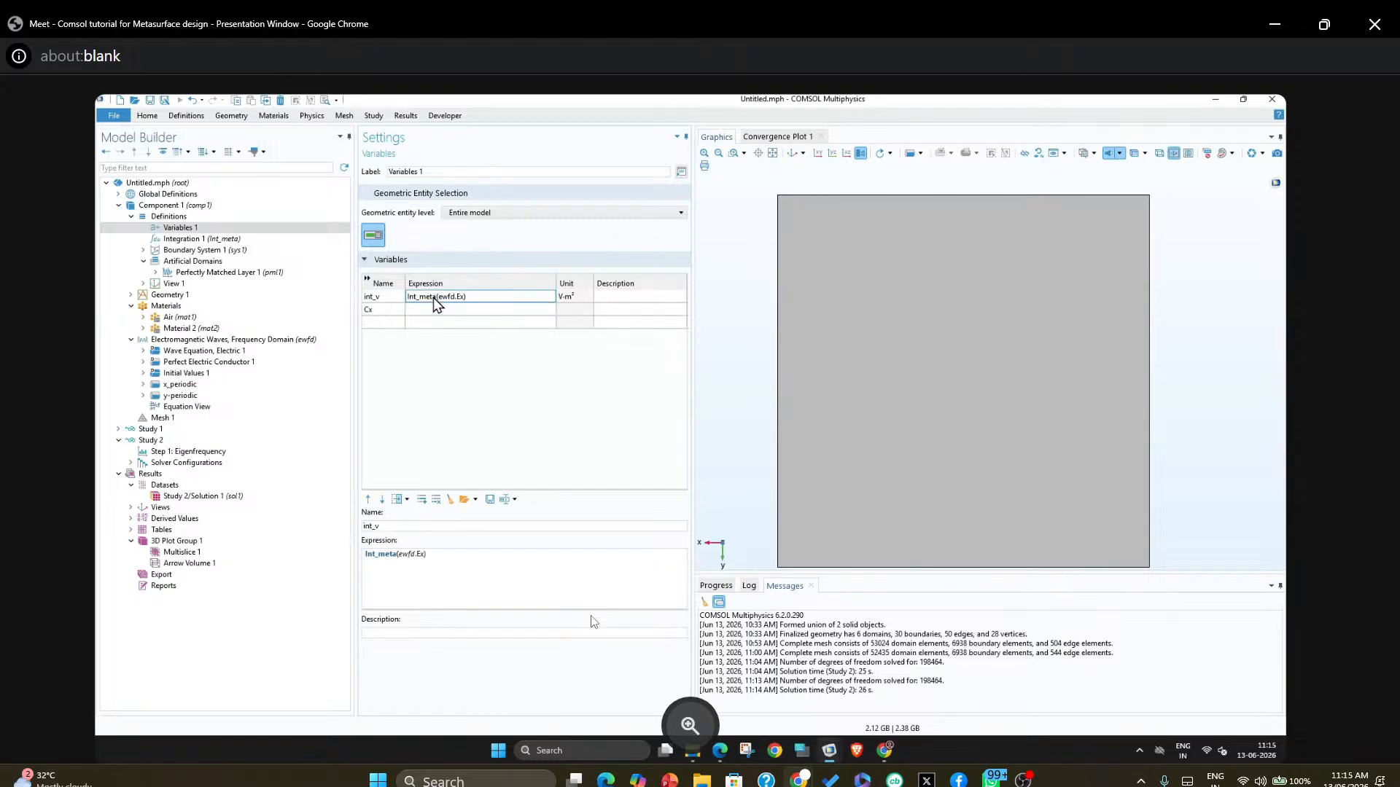
pyautogui.click(437, 311)
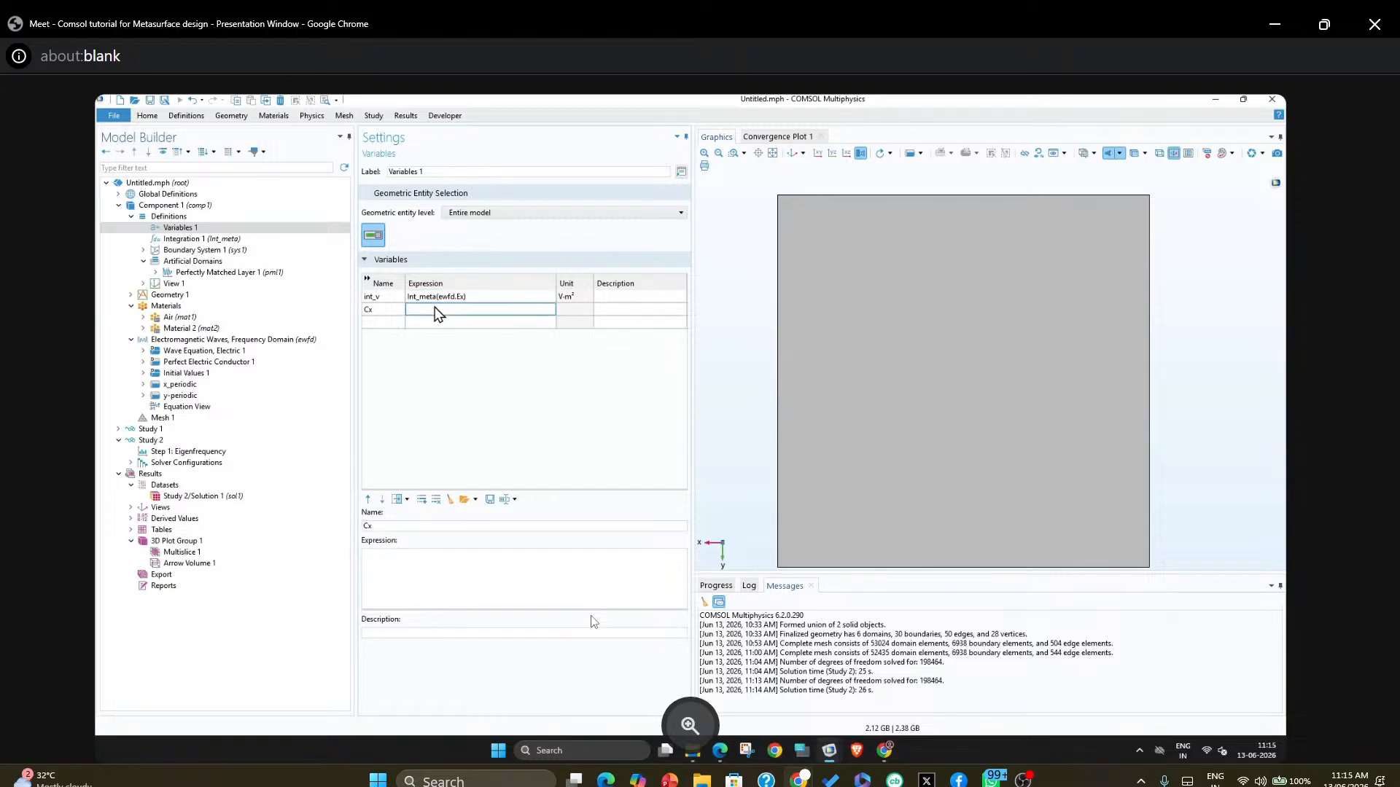
pyautogui.write('Int_meta(ewfd.Ex)')
# Add a variable Cy with the expression Int_meta(ewfd.Ey) below Cx
pyautogui.click(378, 324)
pyautogui.write('Cy')
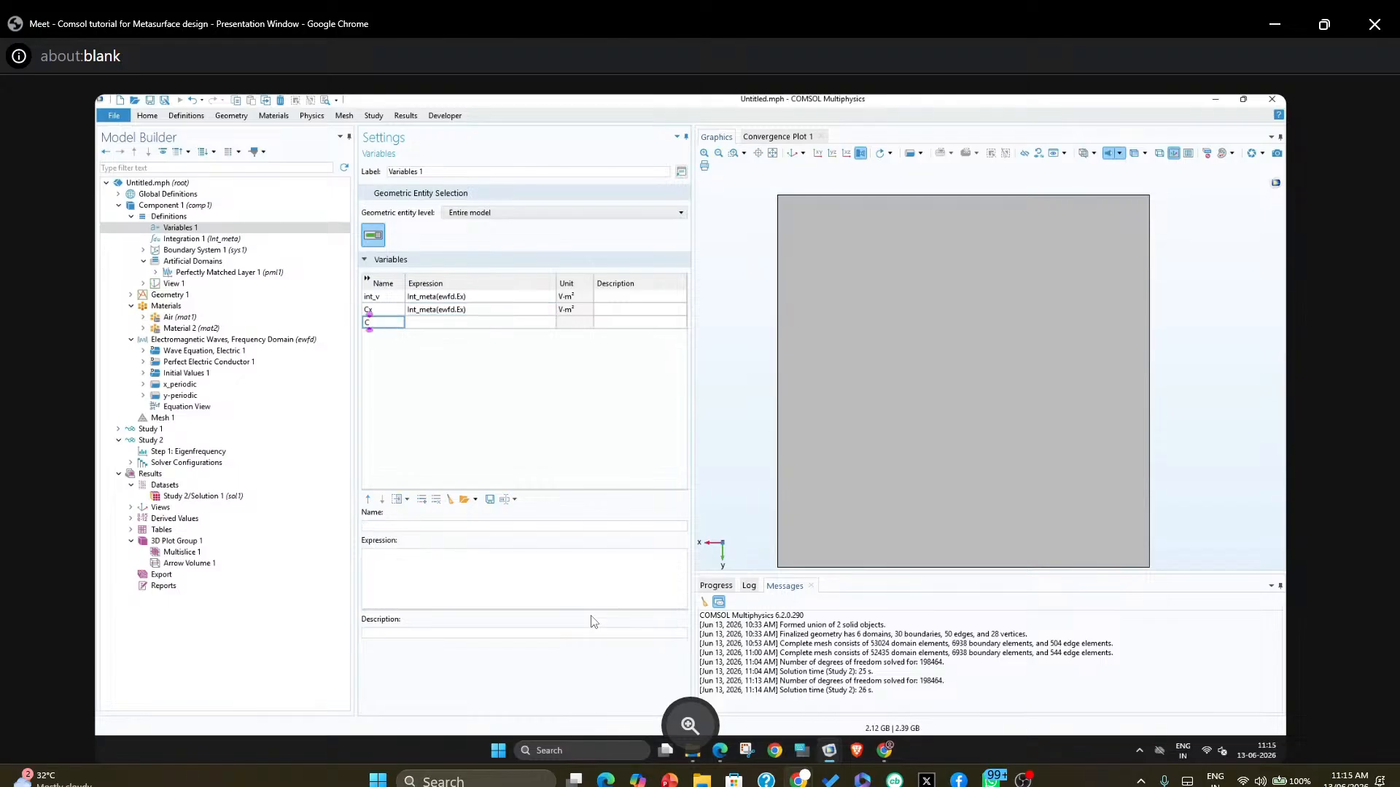
pyautogui.click(439, 309)
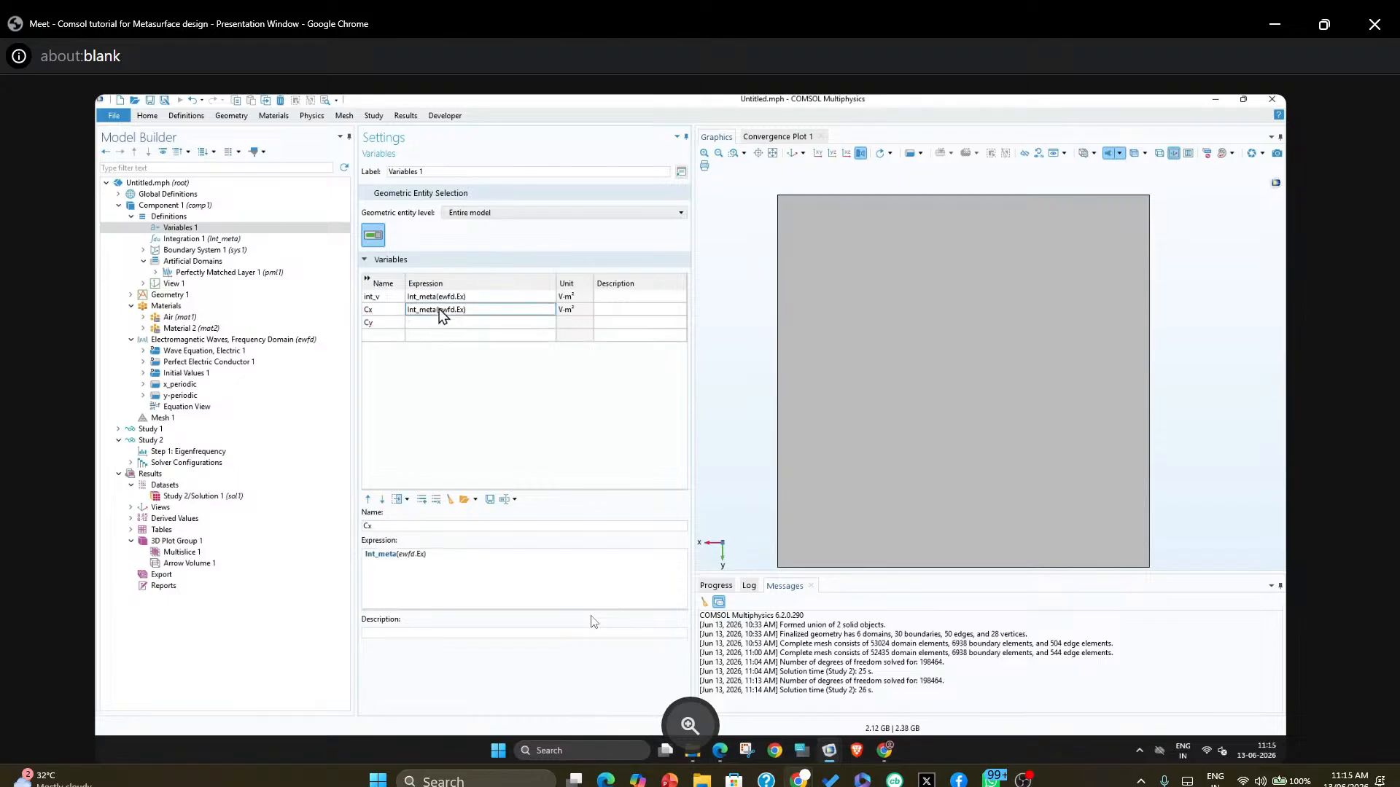
pyautogui.click(441, 321)
pyautogui.write('Int_meta(ewfd.Ex)')
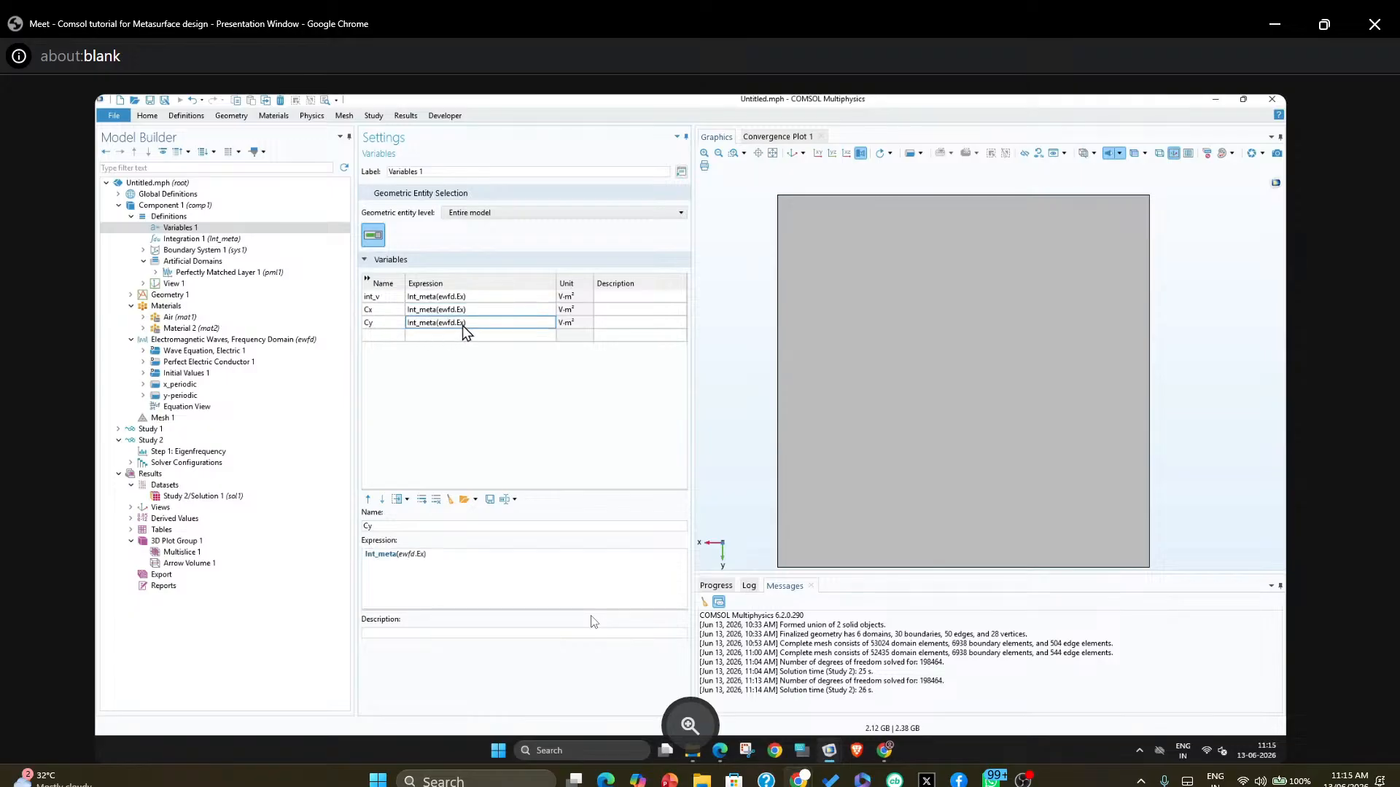
pyautogui.doubleClick(463, 324)
pyautogui.write('Ey')
pyautogui.press('Return')
# Add a variable LD with the expression (abs(Cx)^2-abs(Cy)^2) below Cy
pyautogui.click(381, 336)
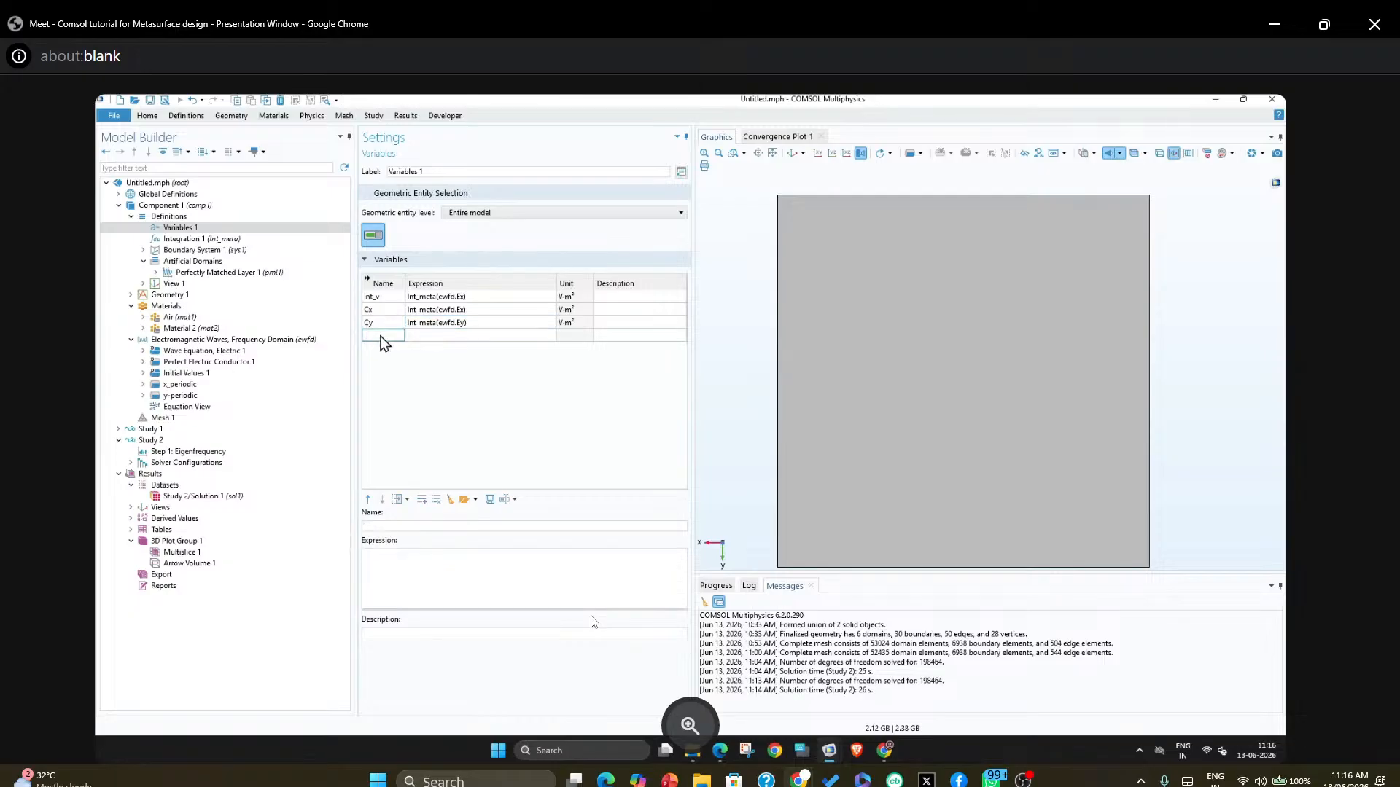
pyautogui.click(381, 335)
pyautogui.write('LD')
pyautogui.click(452, 338)
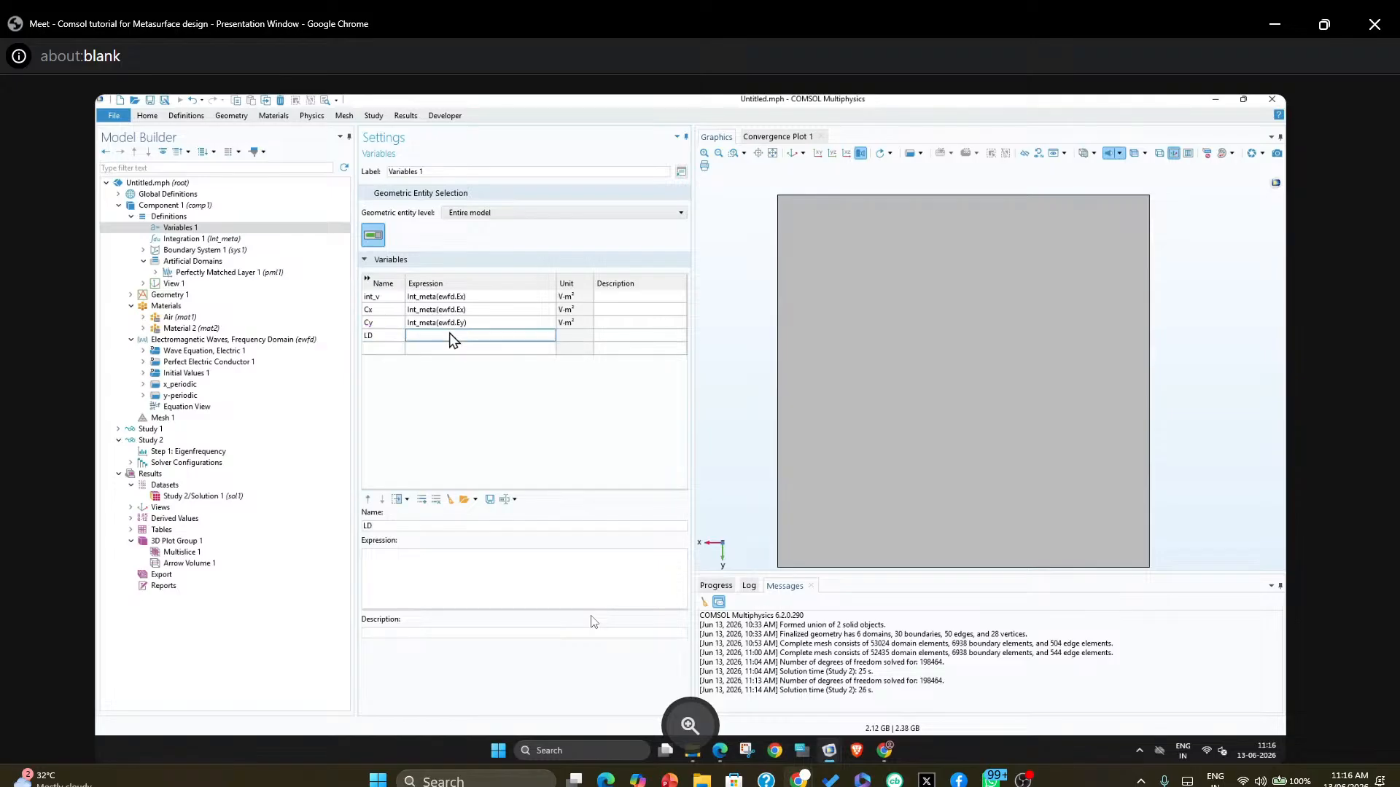
pyautogui.write('abs(Cx)^2-abs(Cy)^2')
pyautogui.click(409, 336)
pyautogui.write('(')
pyautogui.moveTo(491, 332); pyautogui.dragTo(368, 343)
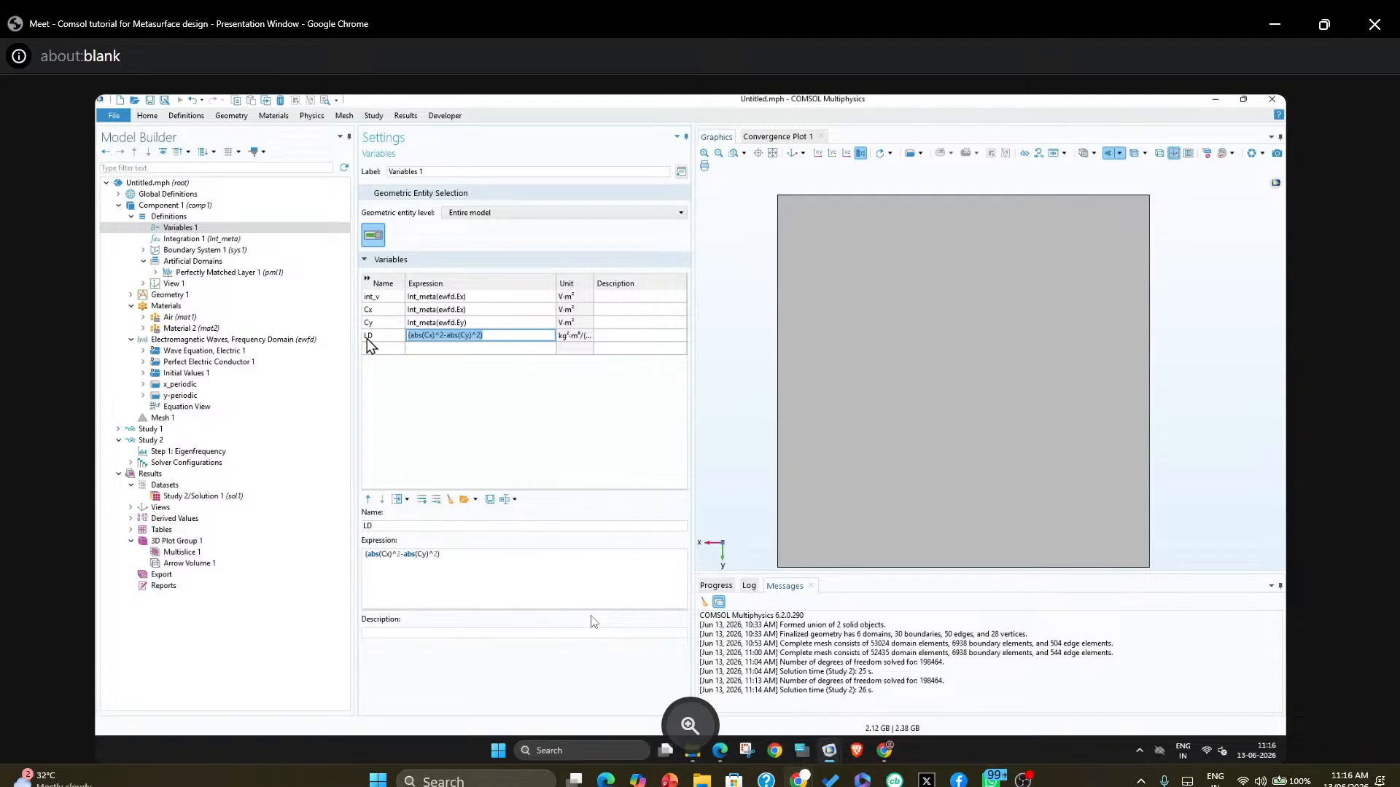
pyautogui.click(514, 335)
pyautogui.write('/Int_meta(ewfd.Ex)')
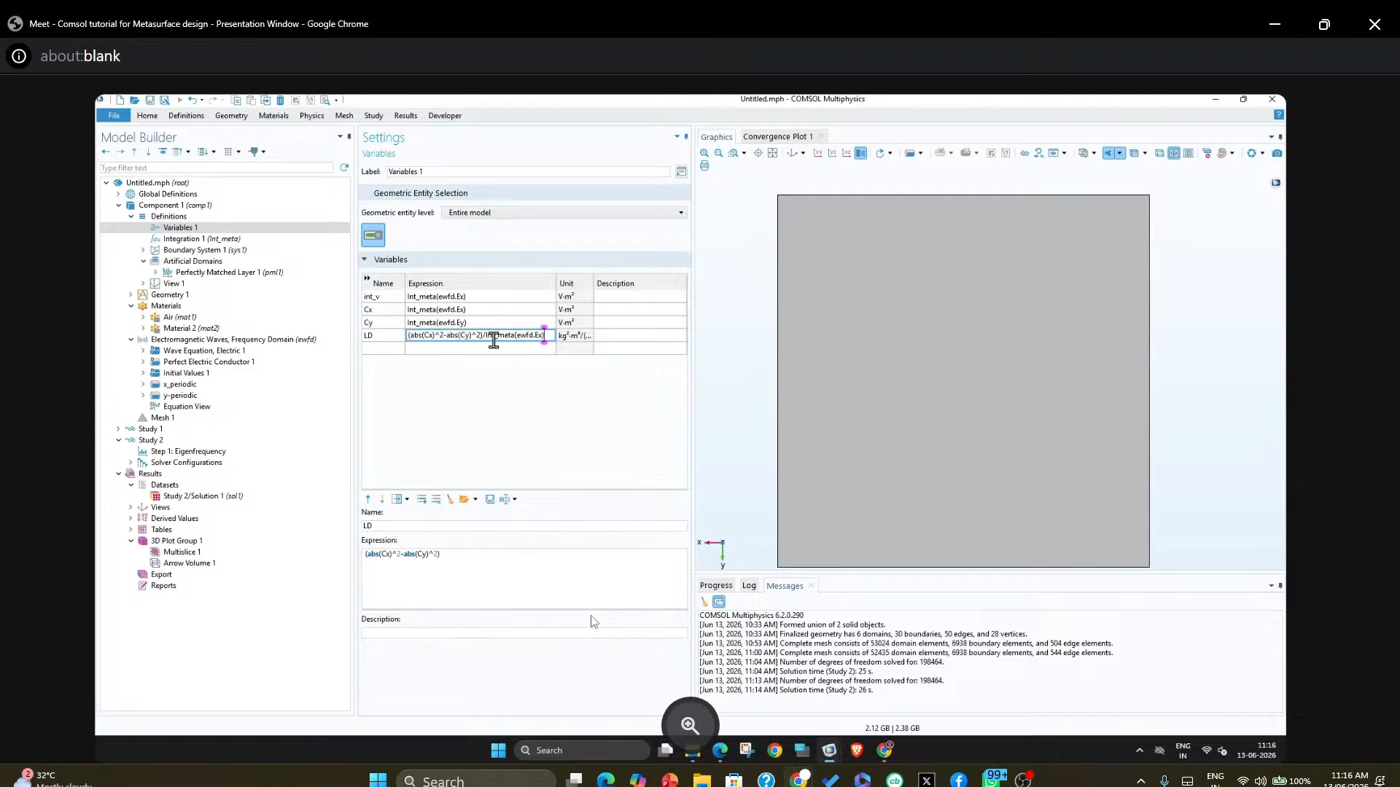
pyautogui.moveTo(487, 335); pyautogui.dragTo(563, 343)
pyautogui.press('Delete')
pyautogui.press('BackSpace')
pyautogui.press('BackSpace')
# Complete the LD expression by dividing it by (abs(Cx)^2+abs(Cy)^2)
pyautogui.write('/')
pyautogui.moveTo(487, 335); pyautogui.dragTo(409, 341)
pyautogui.hotkey('ctrl', 'c')
pyautogui.click(516, 338)
pyautogui.hotkey('ctrl', 'v')
pyautogui.click(517, 337)
pyautogui.press('BackSpace')
pyautogui.write('+')
pyautogui.press('Return')
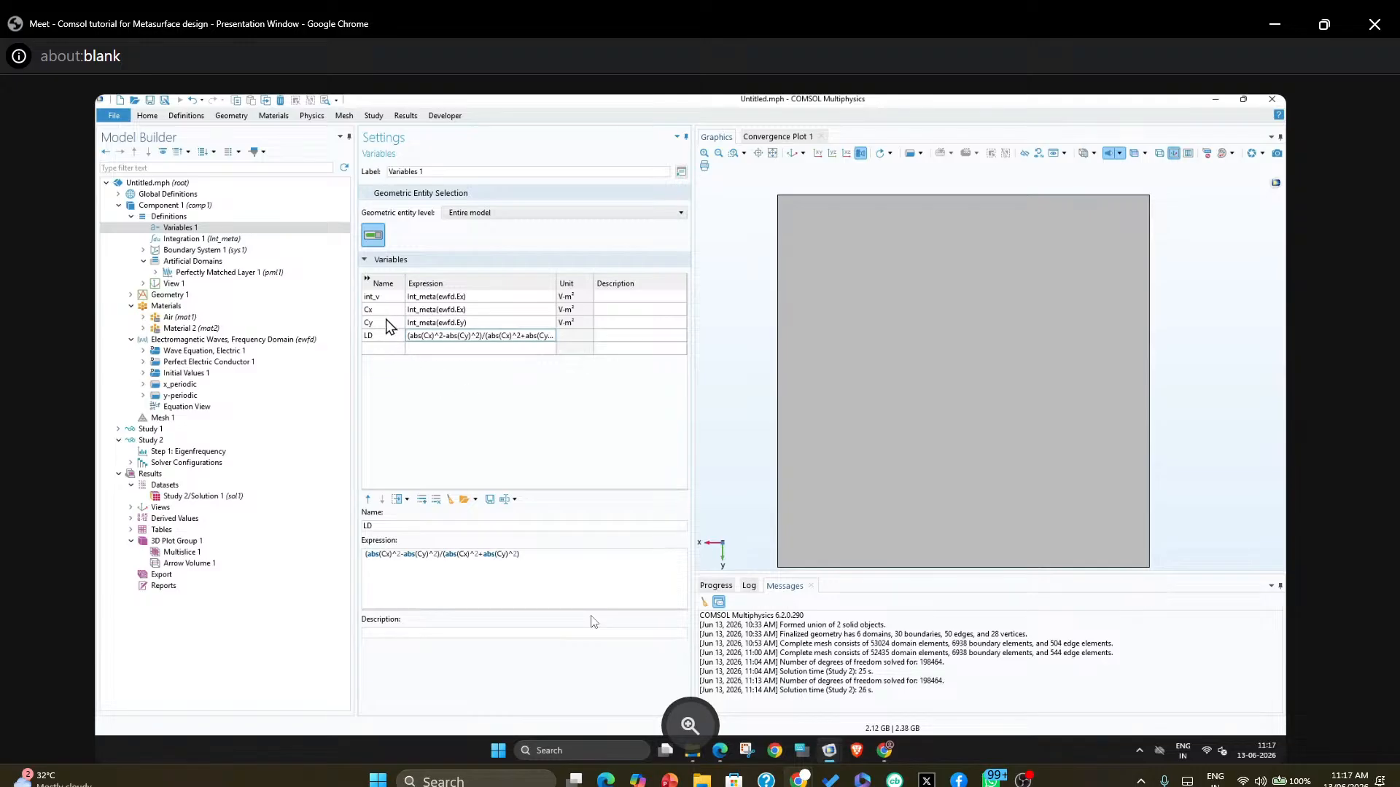
pyautogui.click(382, 296)
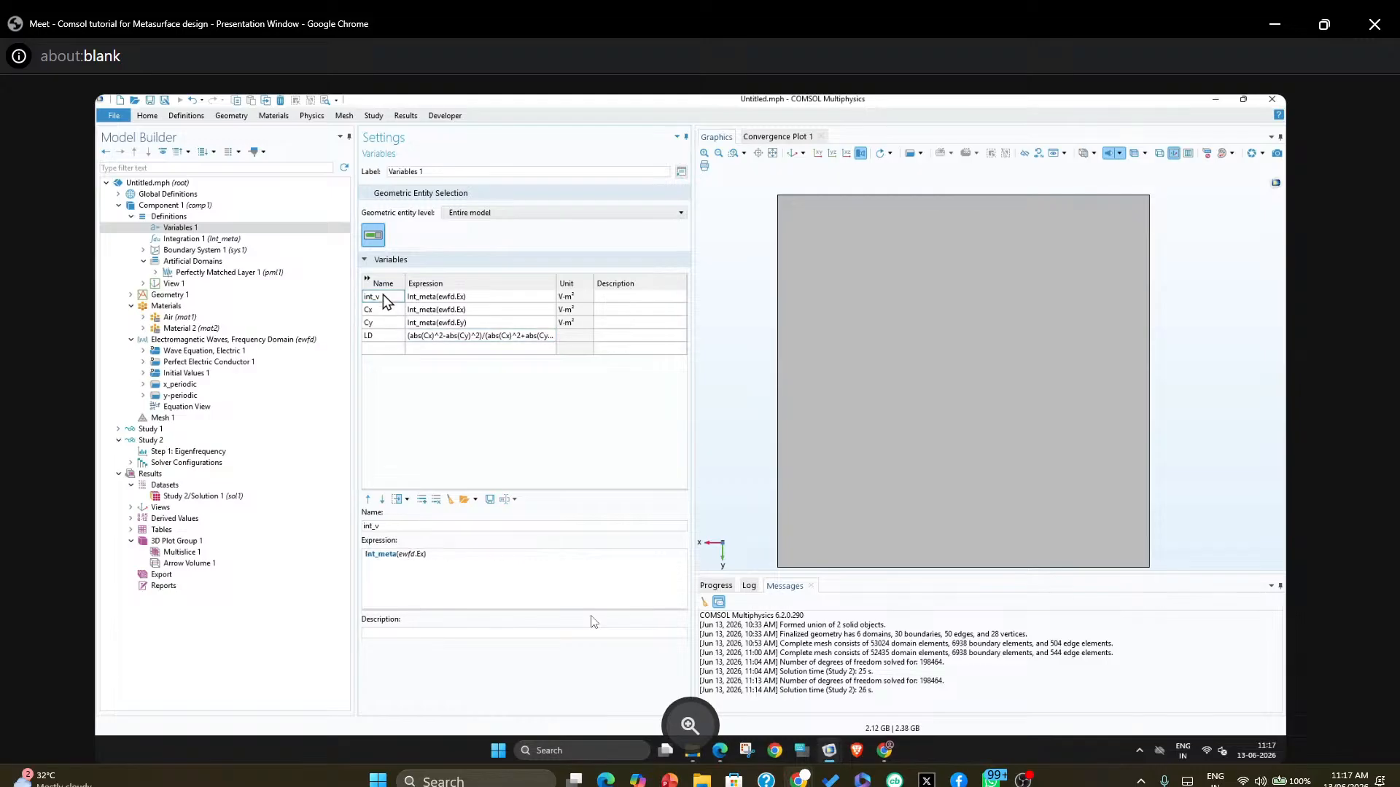
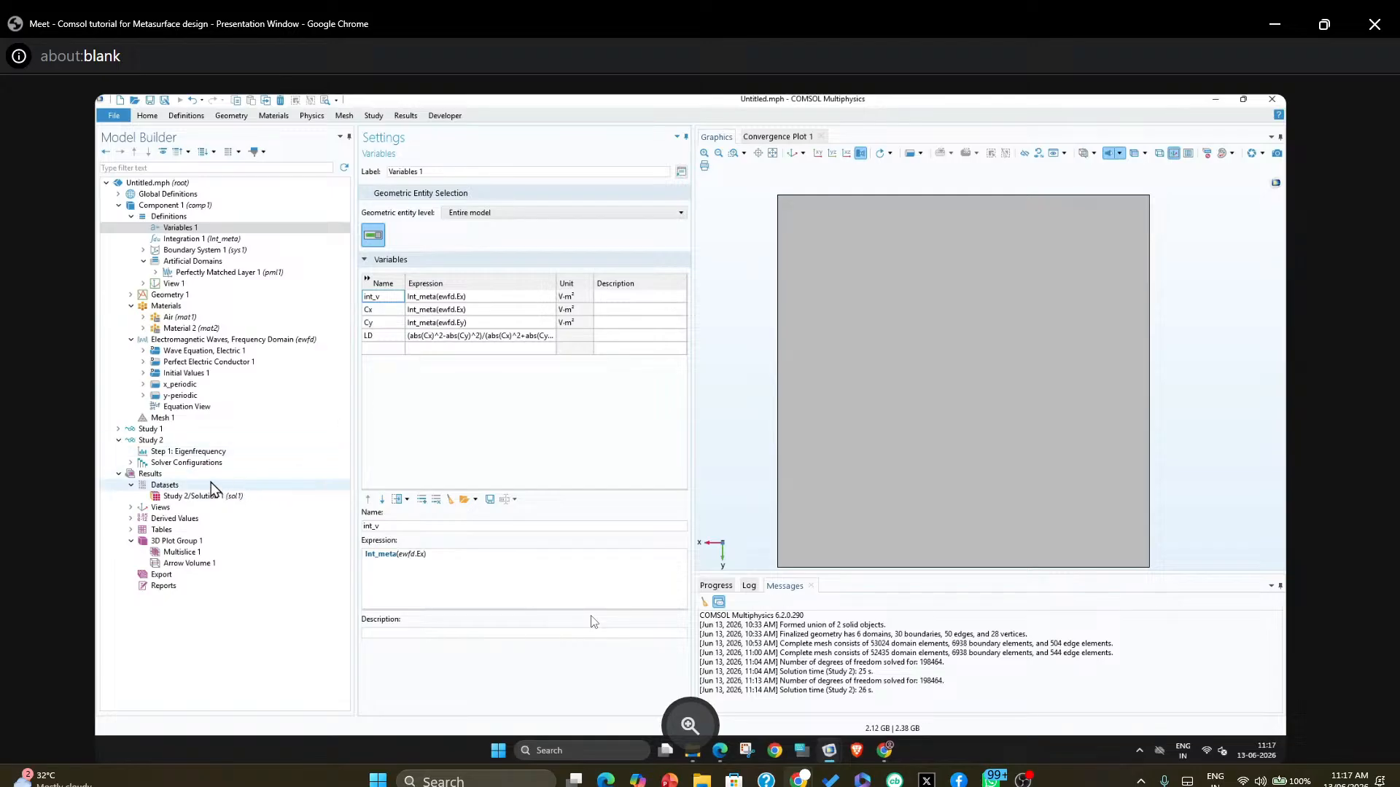
# Recompute Study 2 with the newly defined variables
pyautogui.click(169, 443)
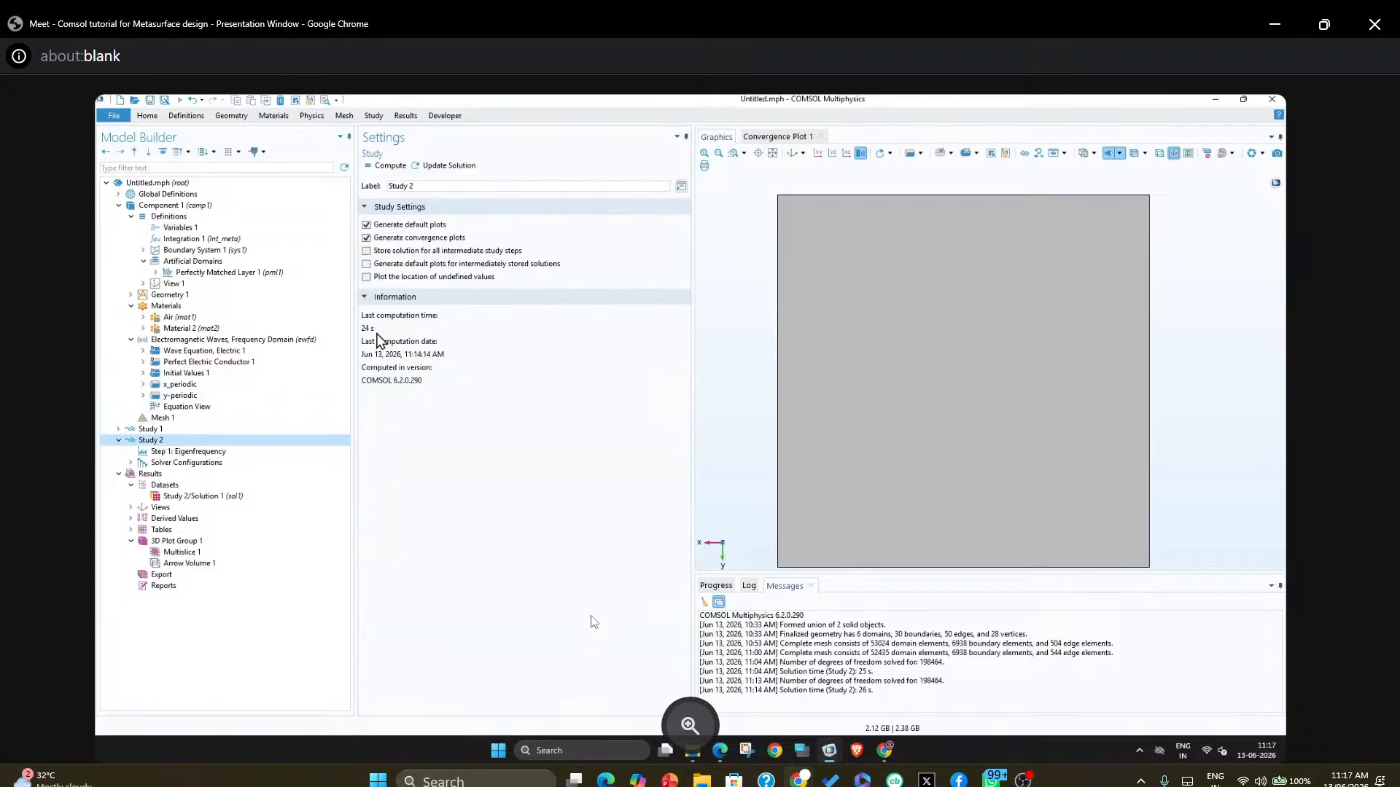
pyautogui.click(390, 168)
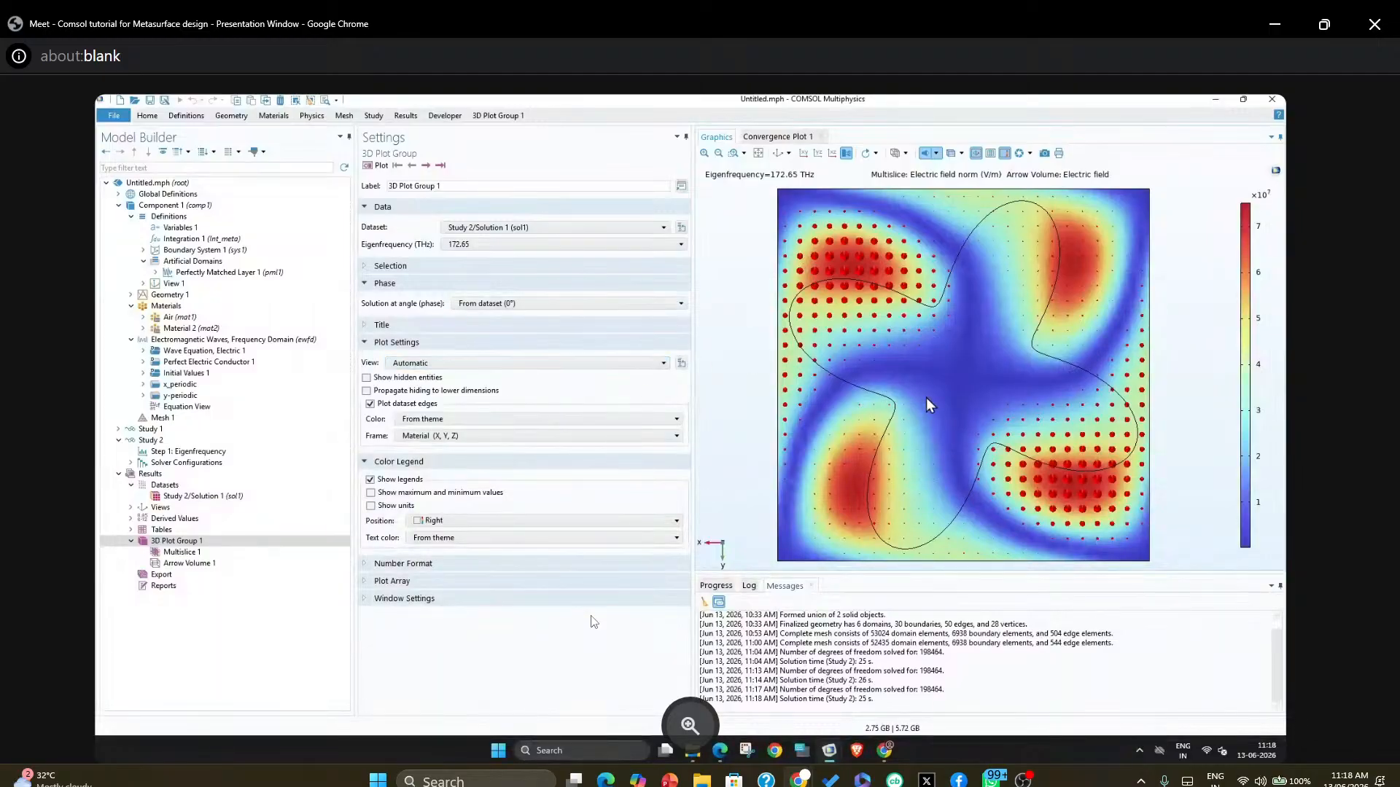
# Plot the 176.06+1.2331i THz mode in 3D Plot Group 1, followed by the mode at the next eigenfrequency, 176.06+1.2334i THz
pyautogui.click(523, 244)
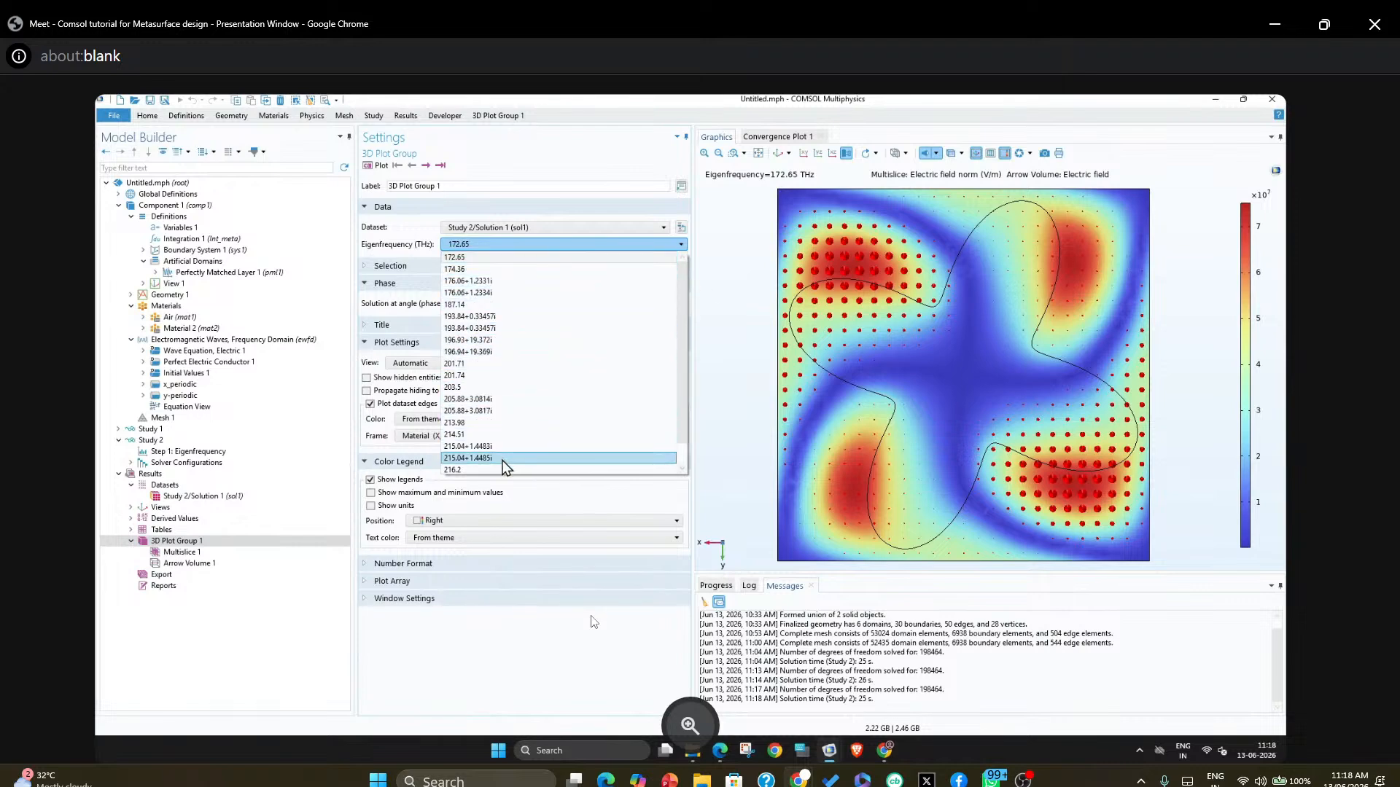
pyautogui.click(481, 284)
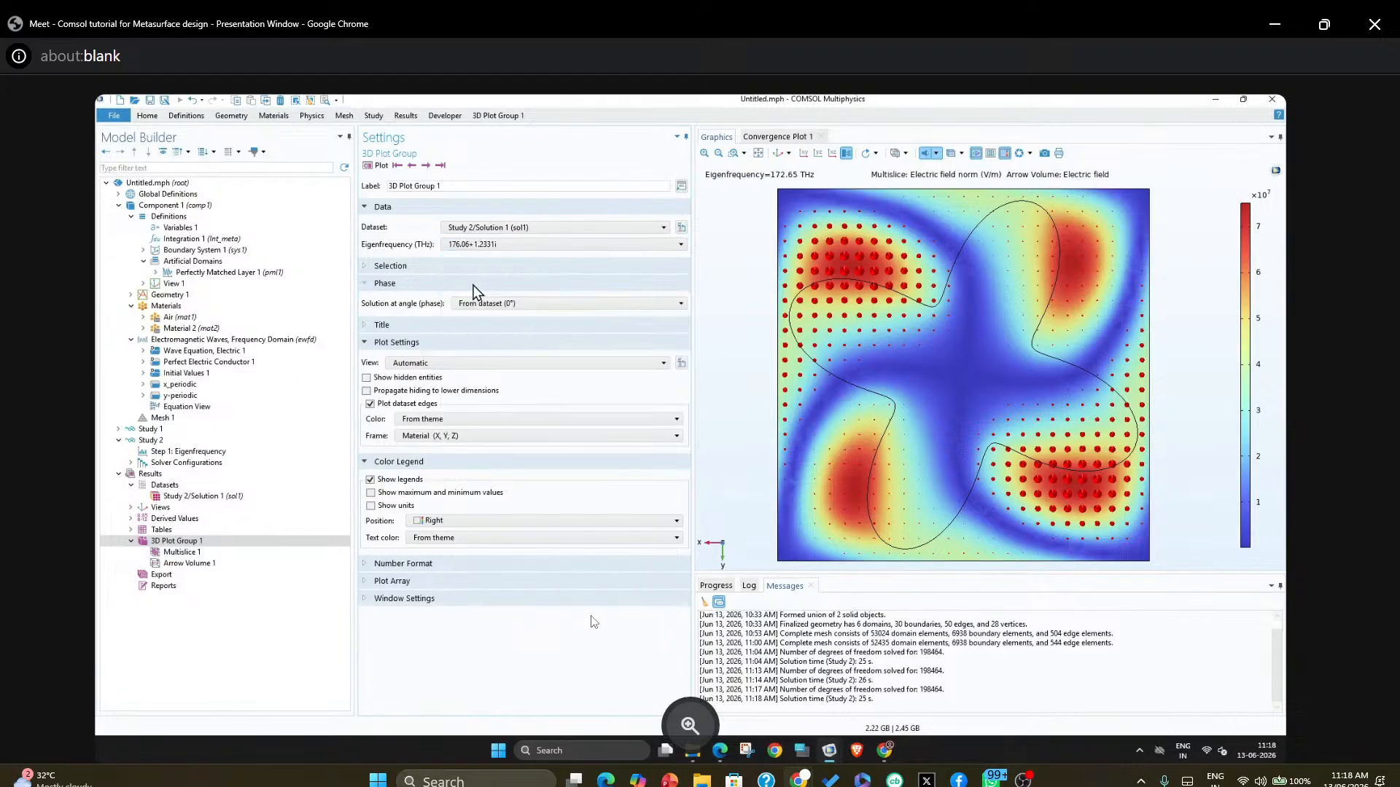
pyautogui.click(380, 167)
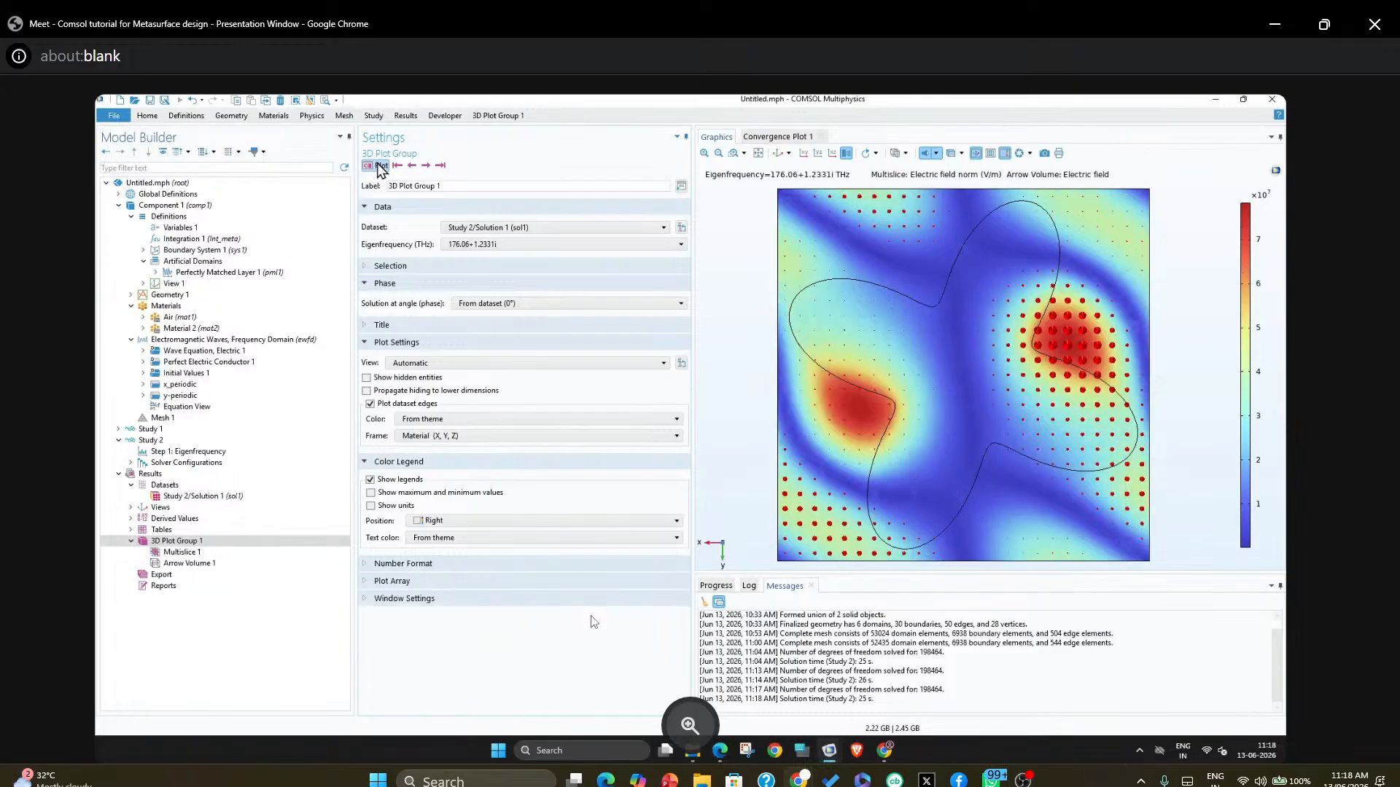
pyautogui.click(426, 165)
pyautogui.click(205, 543)
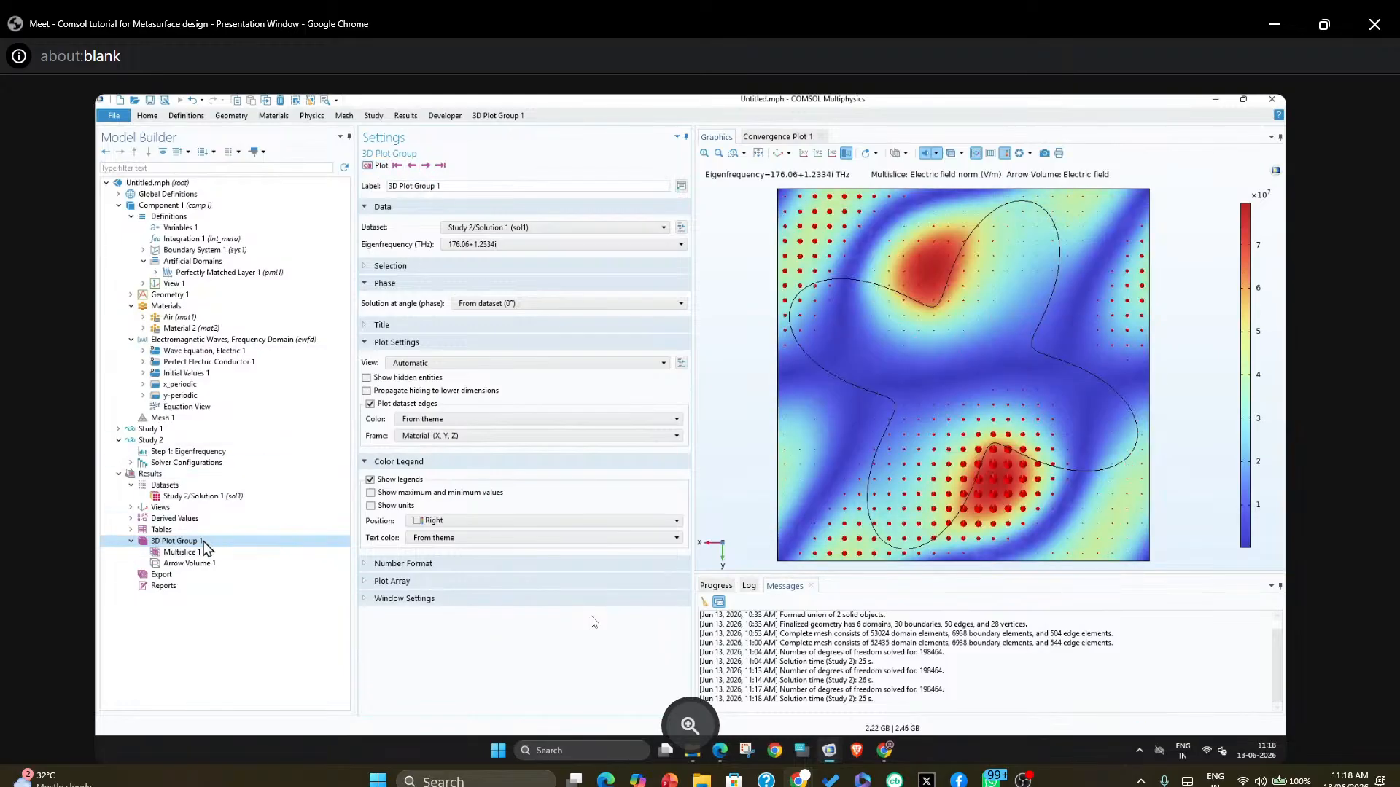
# Add a 1D plot group to the results and insert a Global plot in it
pyautogui.click(181, 474)
pyautogui.rightClick(183, 478)
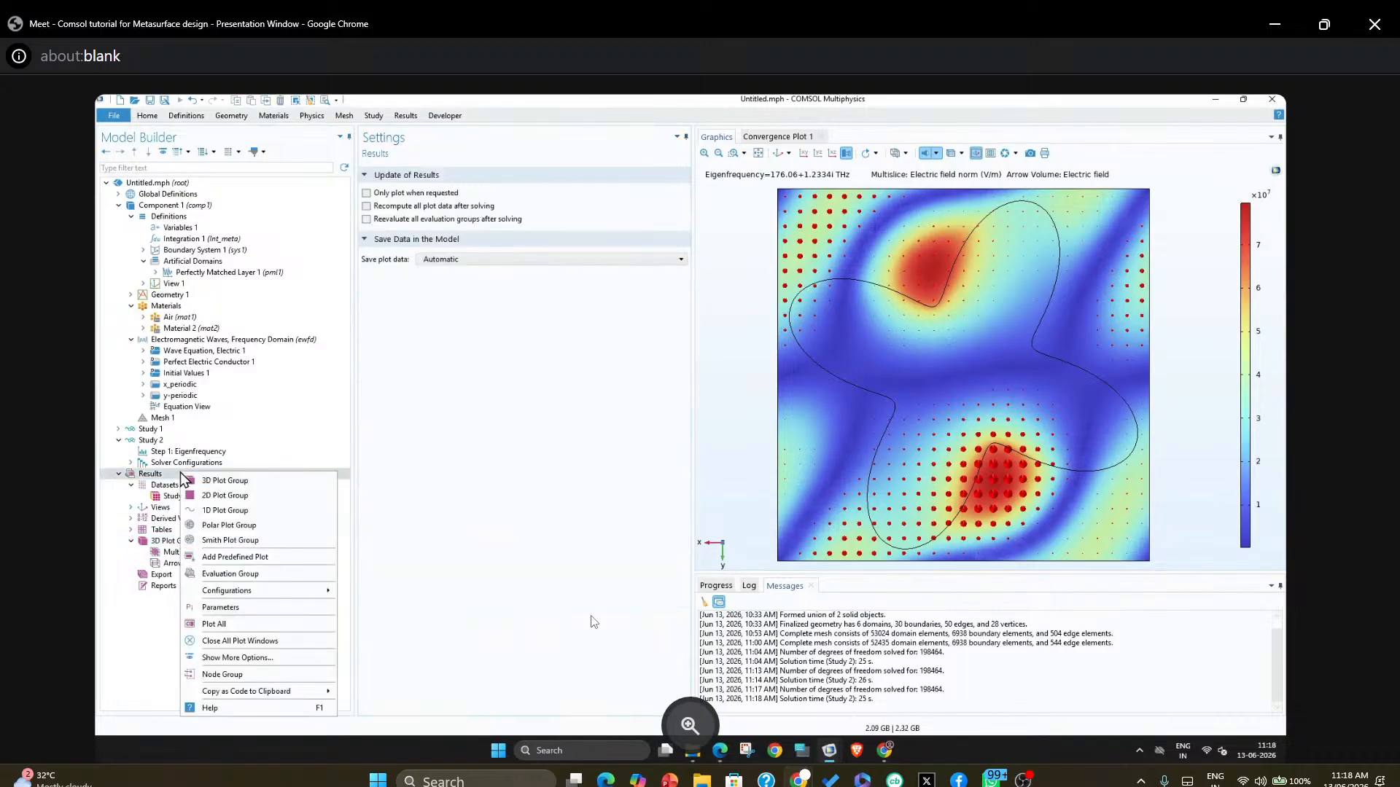
pyautogui.click(220, 510)
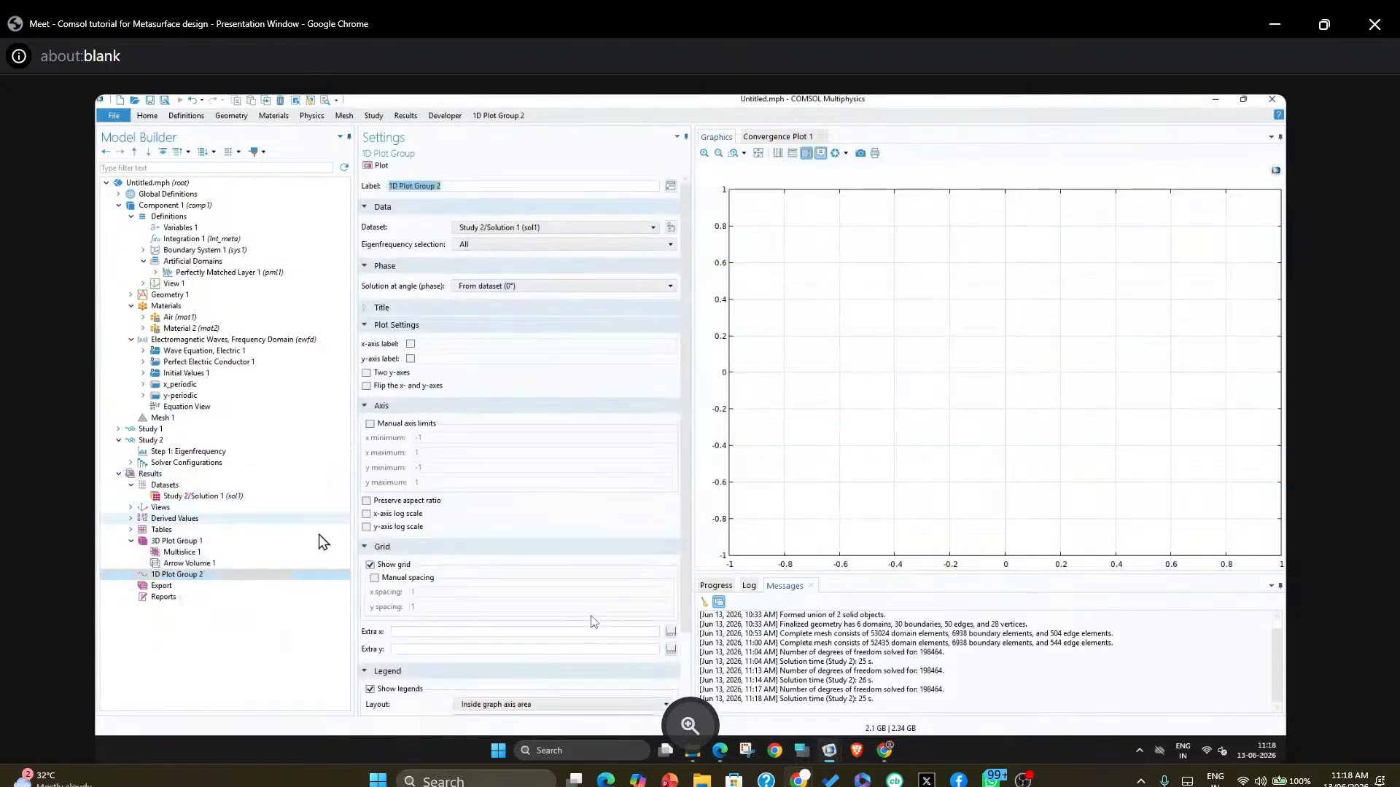
pyautogui.rightClick(169, 579)
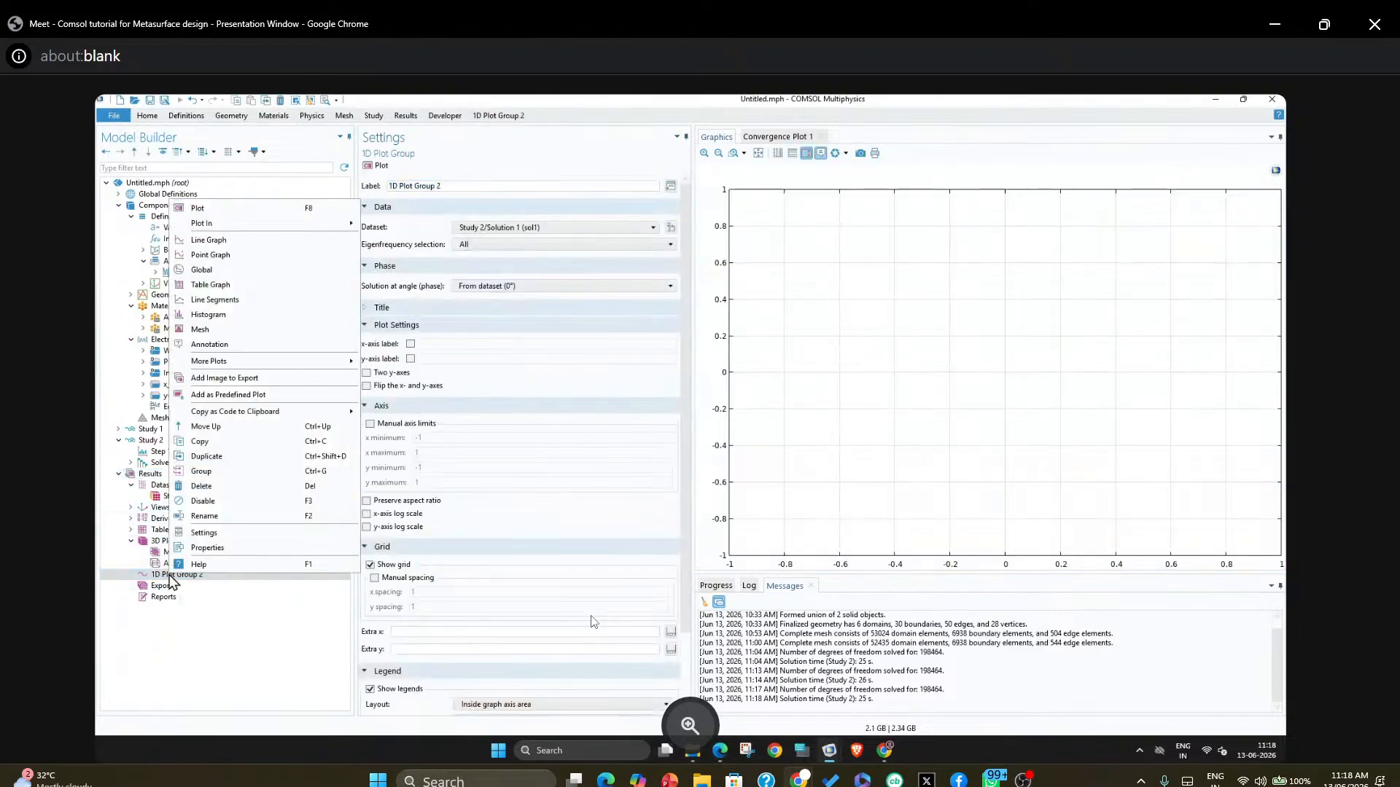
pyautogui.click(219, 271)
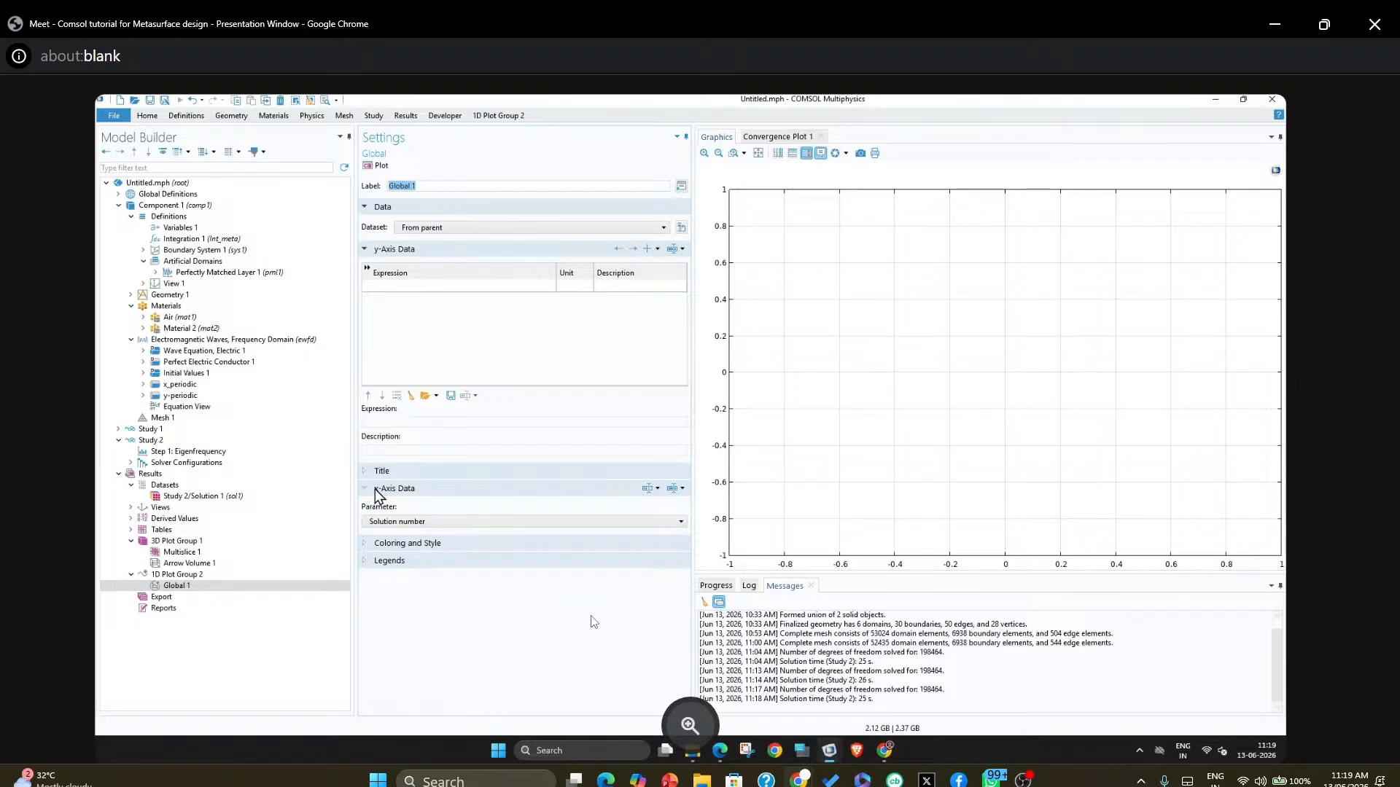
# Set the Global plot's x-axis parameter to Expression and list Component 1's defined variables as replacements for the x-axis expression
pyautogui.click(469, 521)
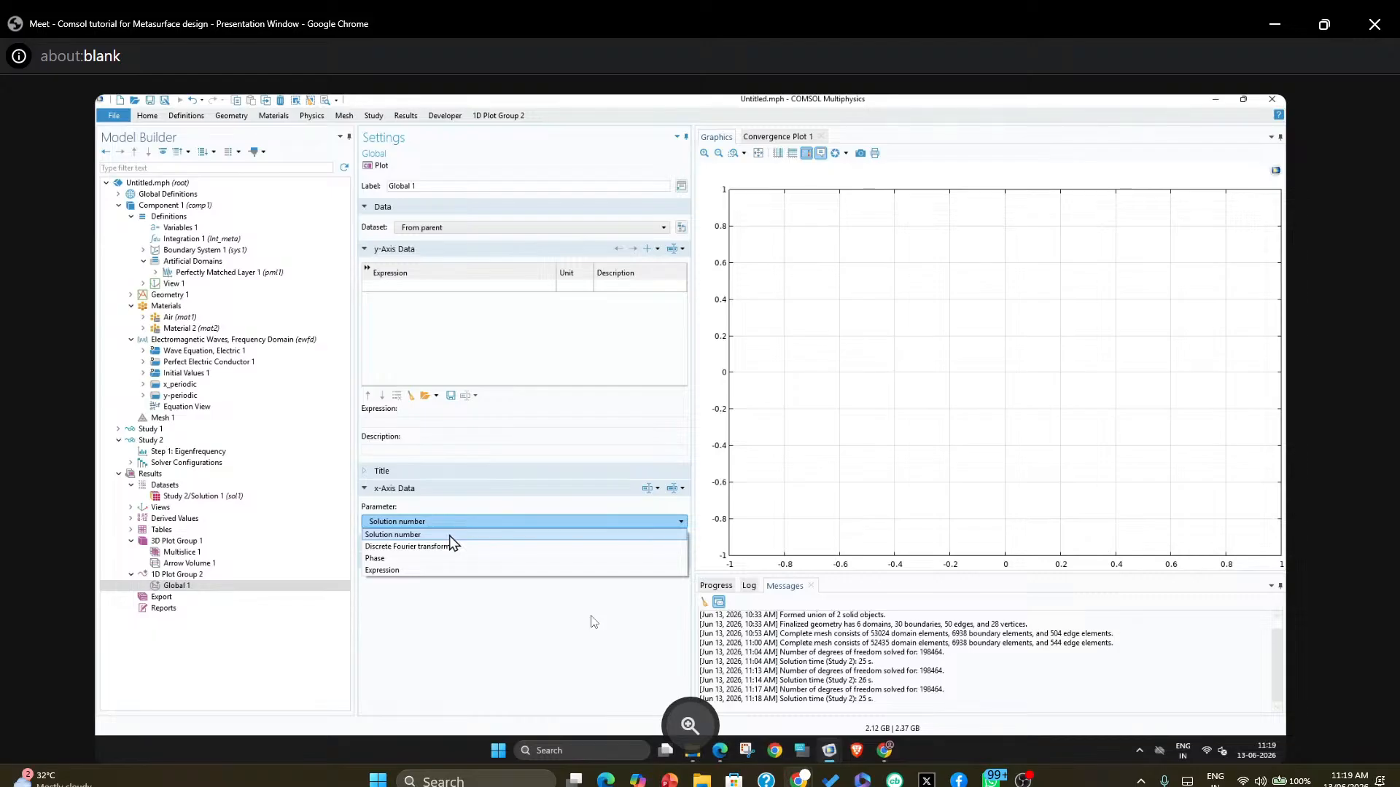
pyautogui.click(427, 570)
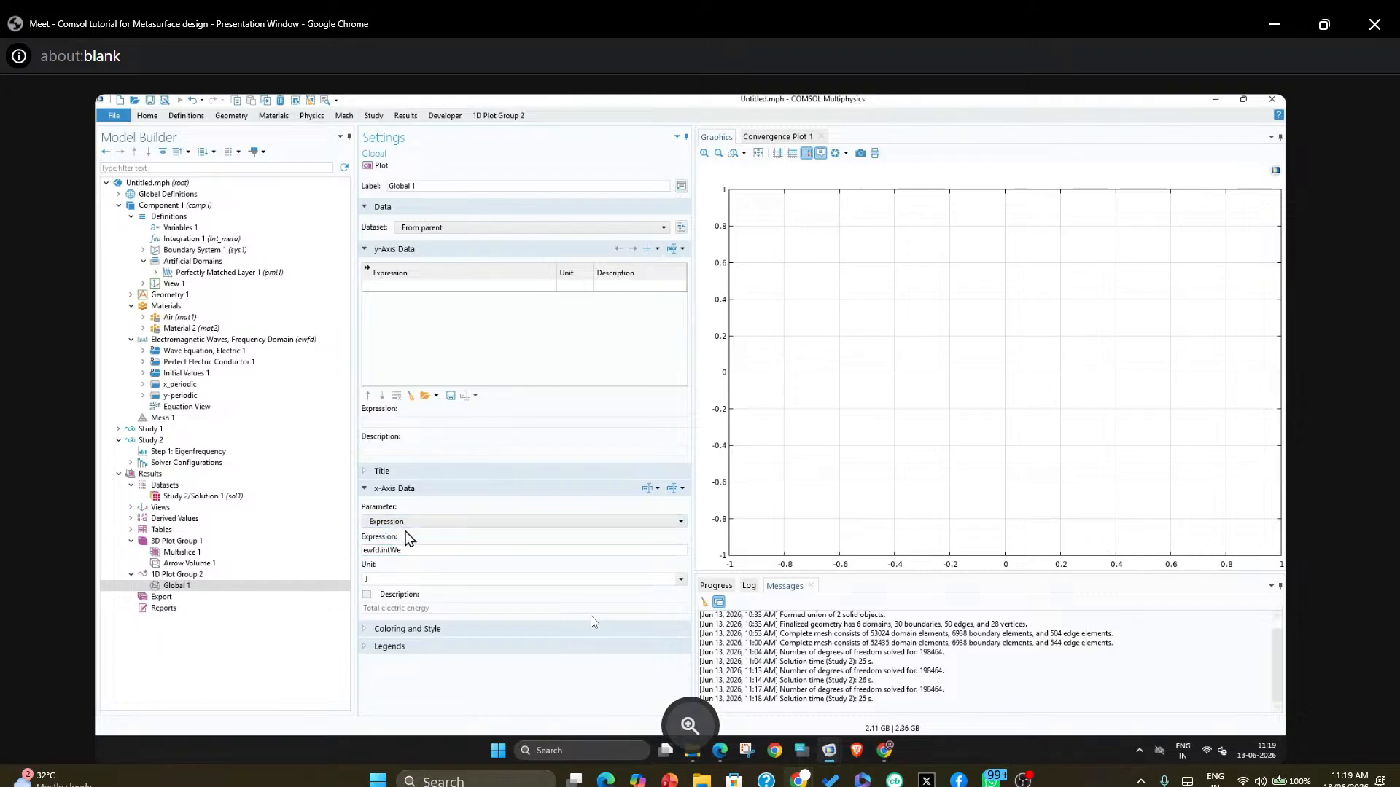
pyautogui.click(684, 489)
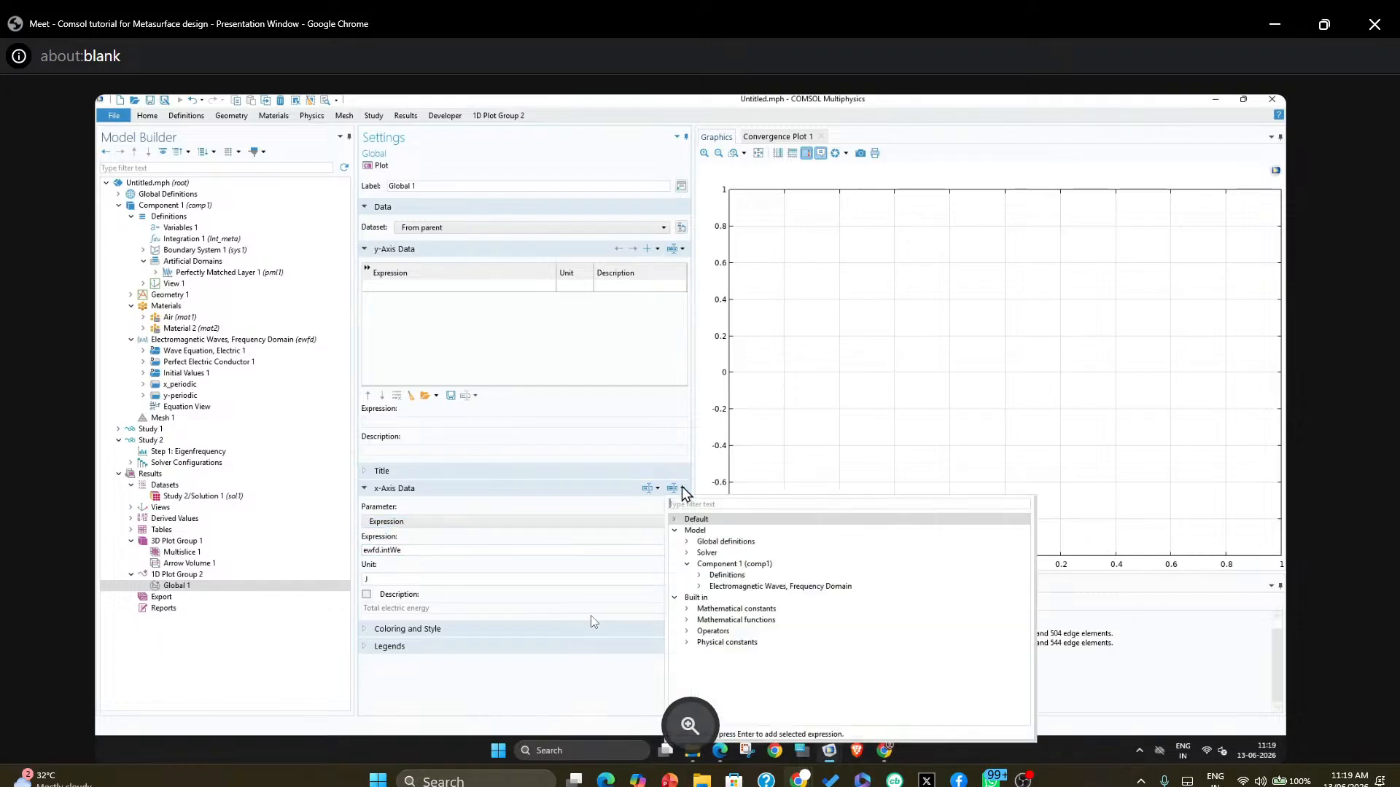
pyautogui.click(594, 511)
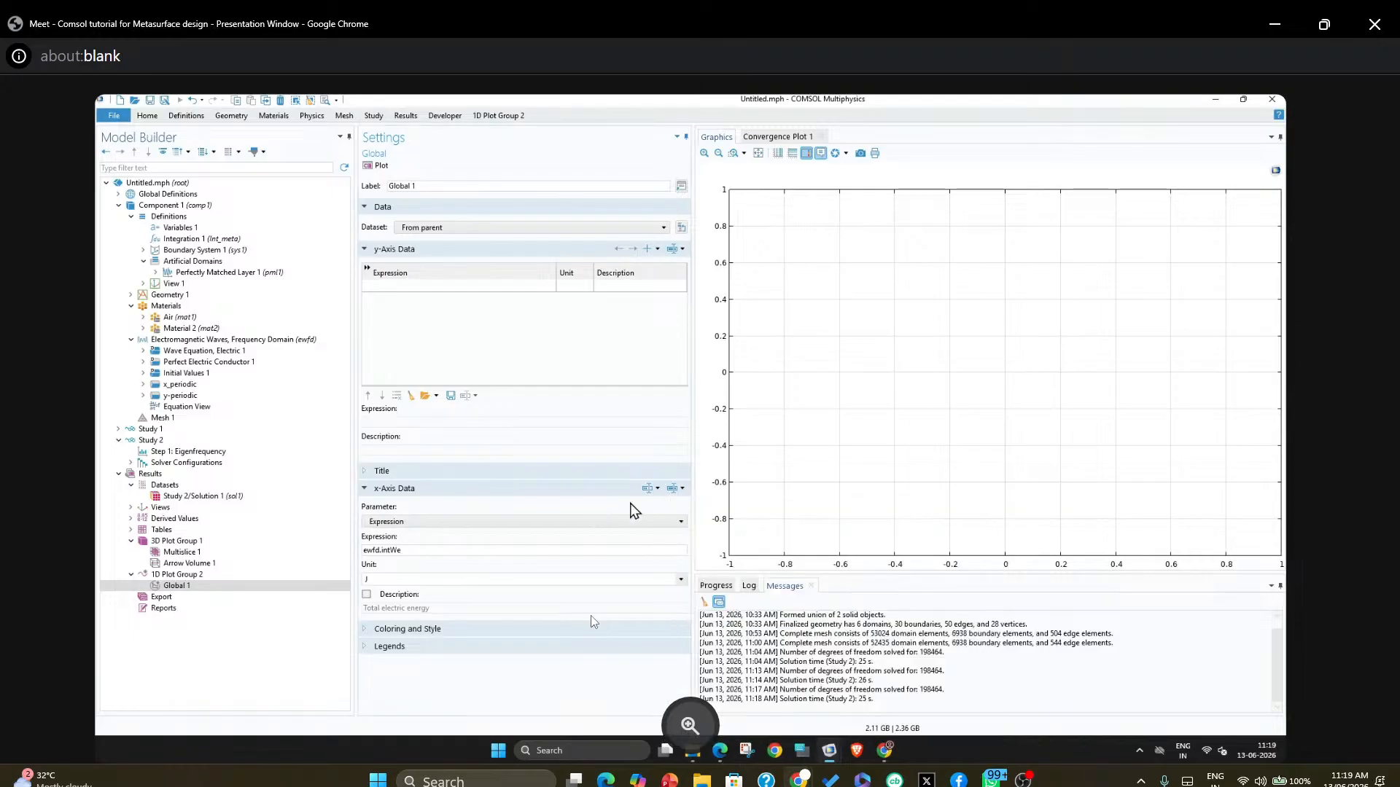
pyautogui.click(682, 489)
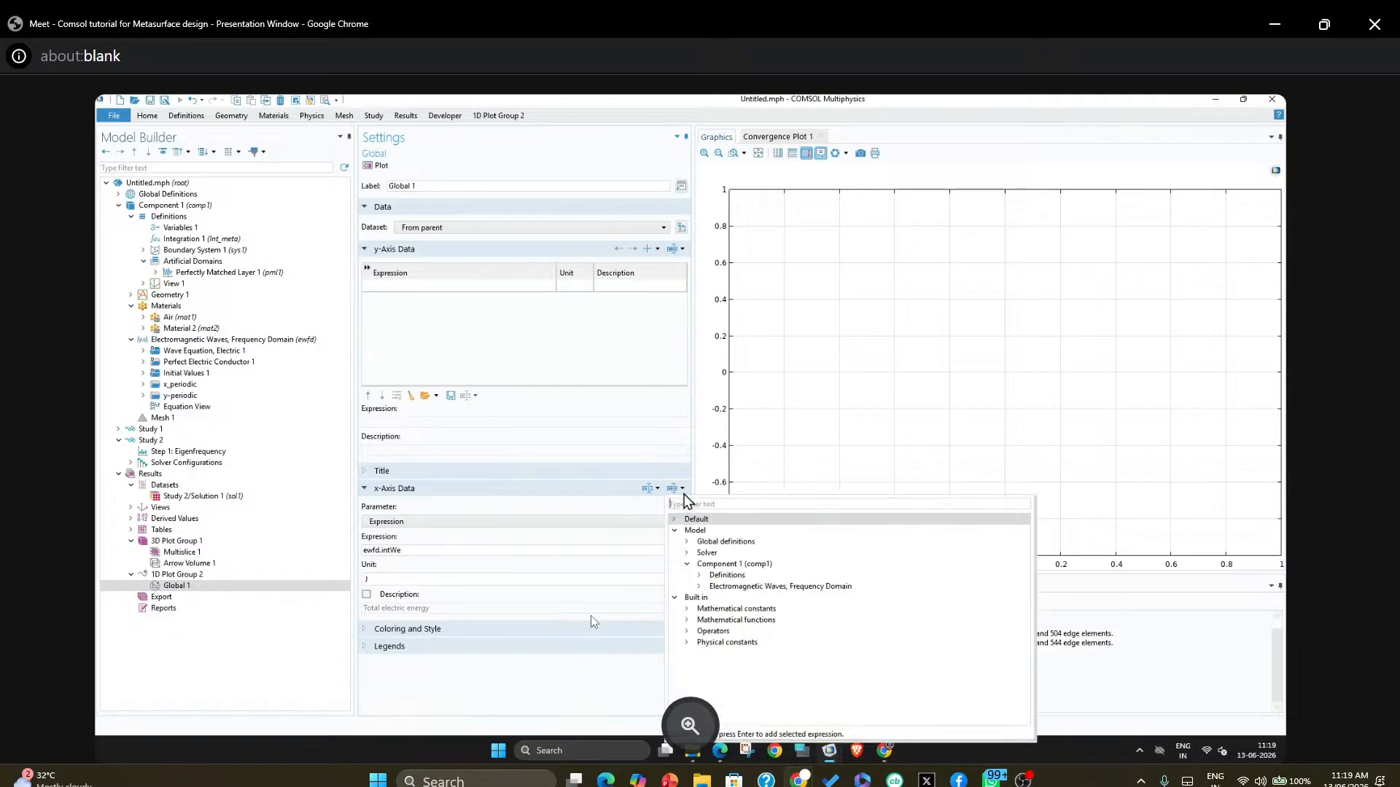
pyautogui.click(702, 576)
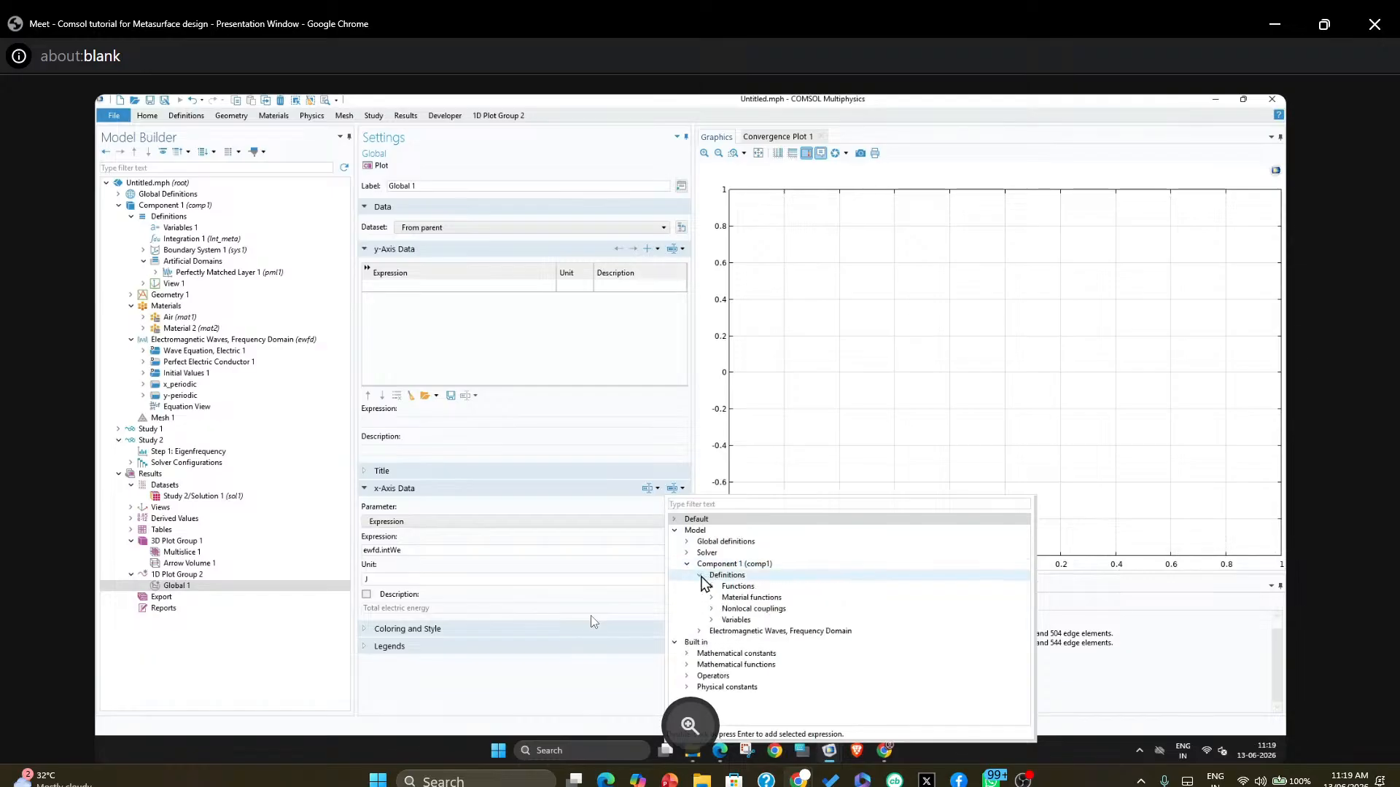
pyautogui.click(713, 621)
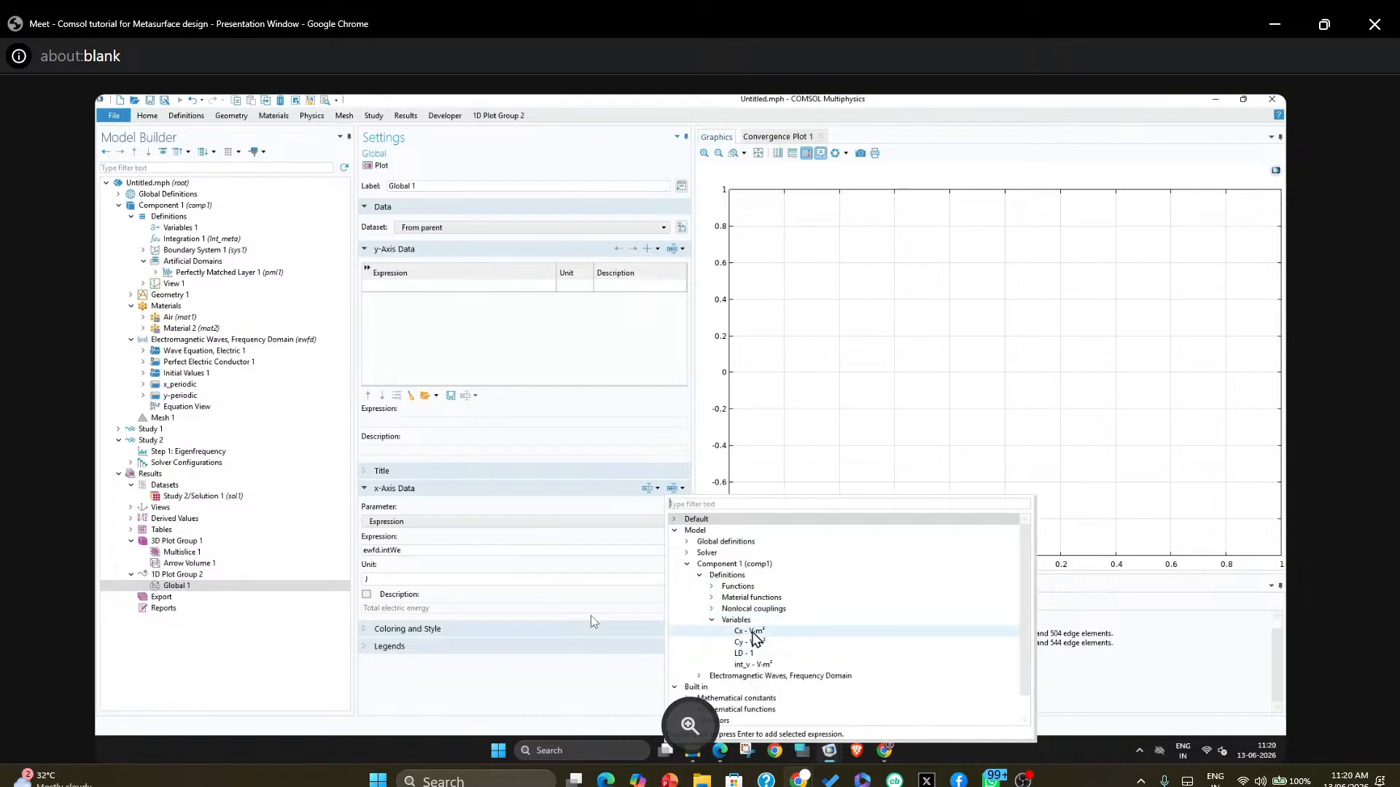
# Set the Global 1 x-axis expression to the free-space wavelength, ewfd.lambda0, in um
pyautogui.click(700, 676)
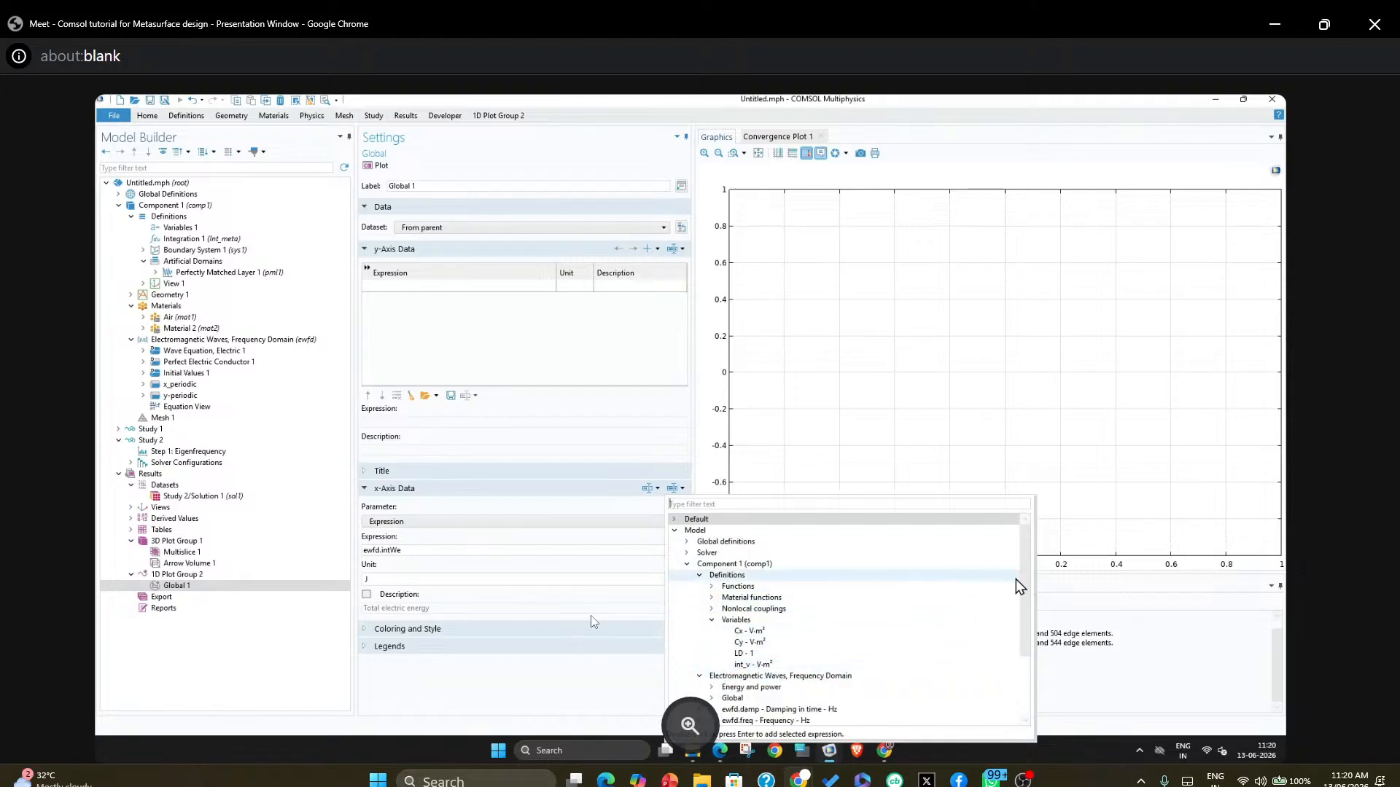
pyautogui.moveTo(1024, 577); pyautogui.dragTo(1019, 648)
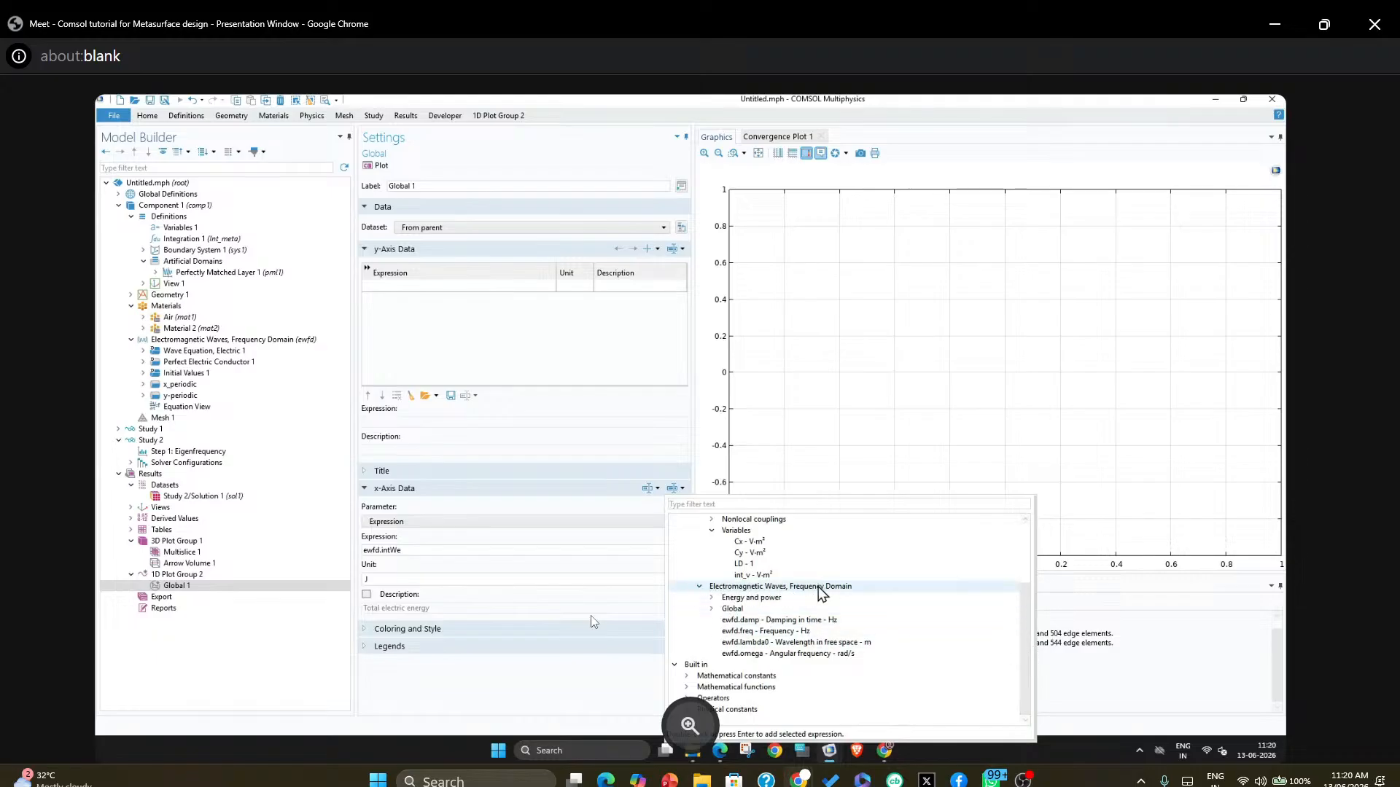
pyautogui.click(712, 598)
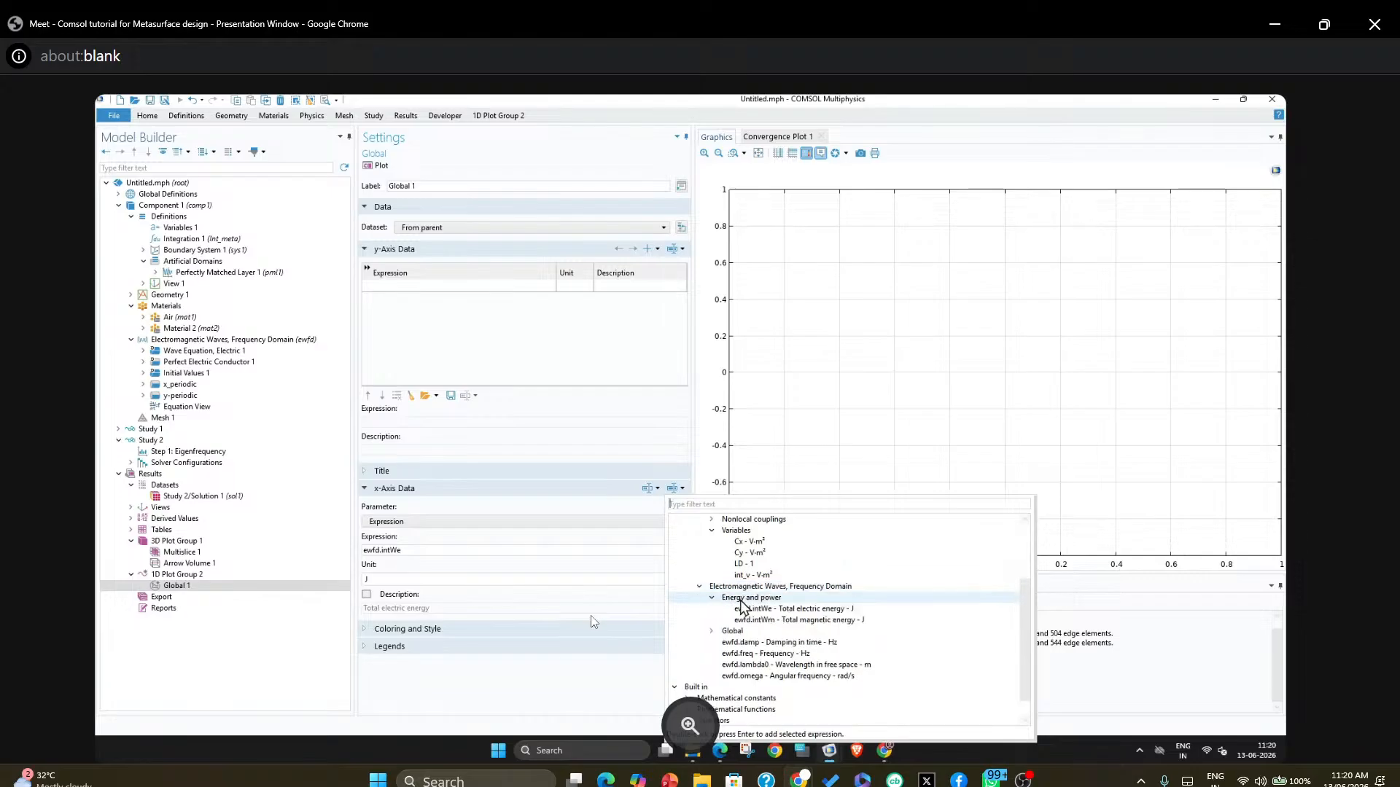
pyautogui.click(713, 633)
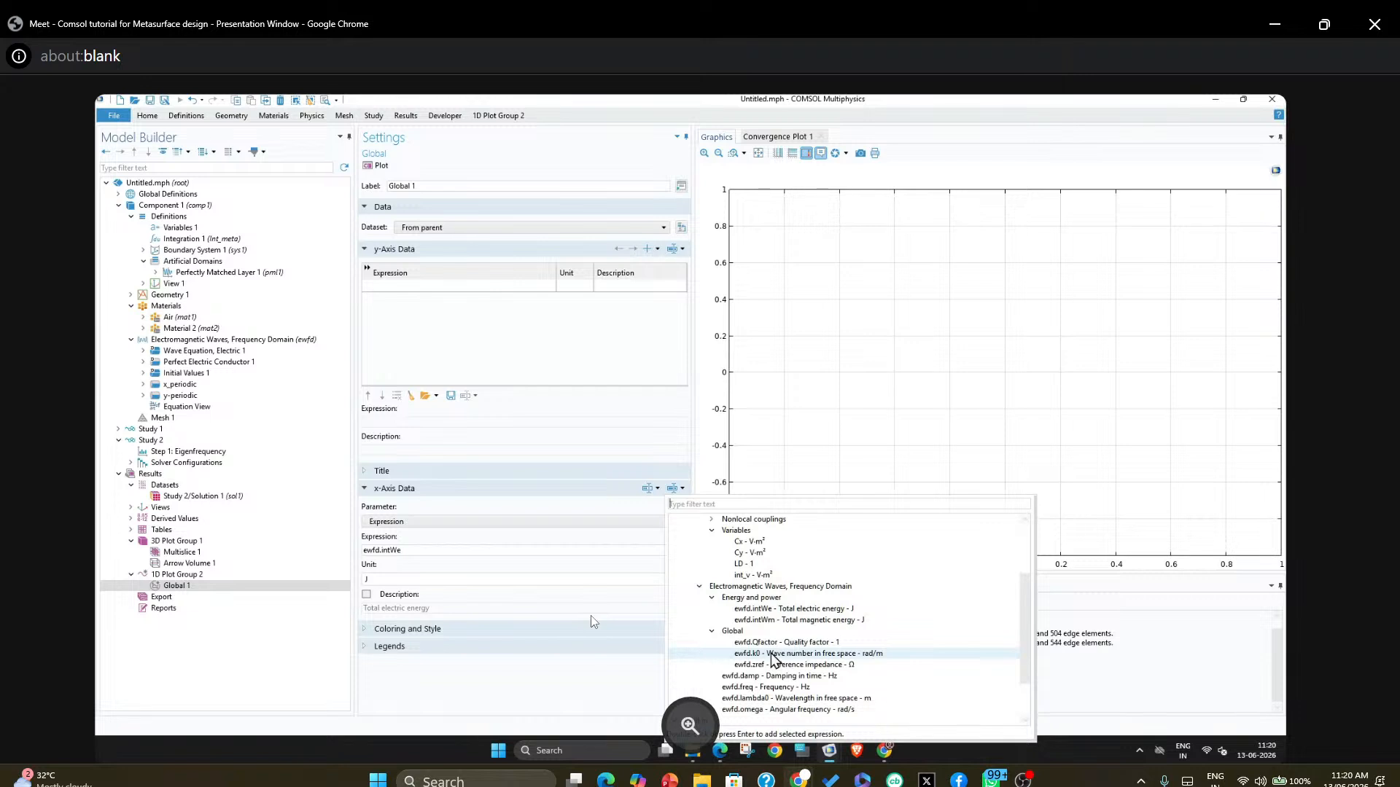
pyautogui.click(771, 699)
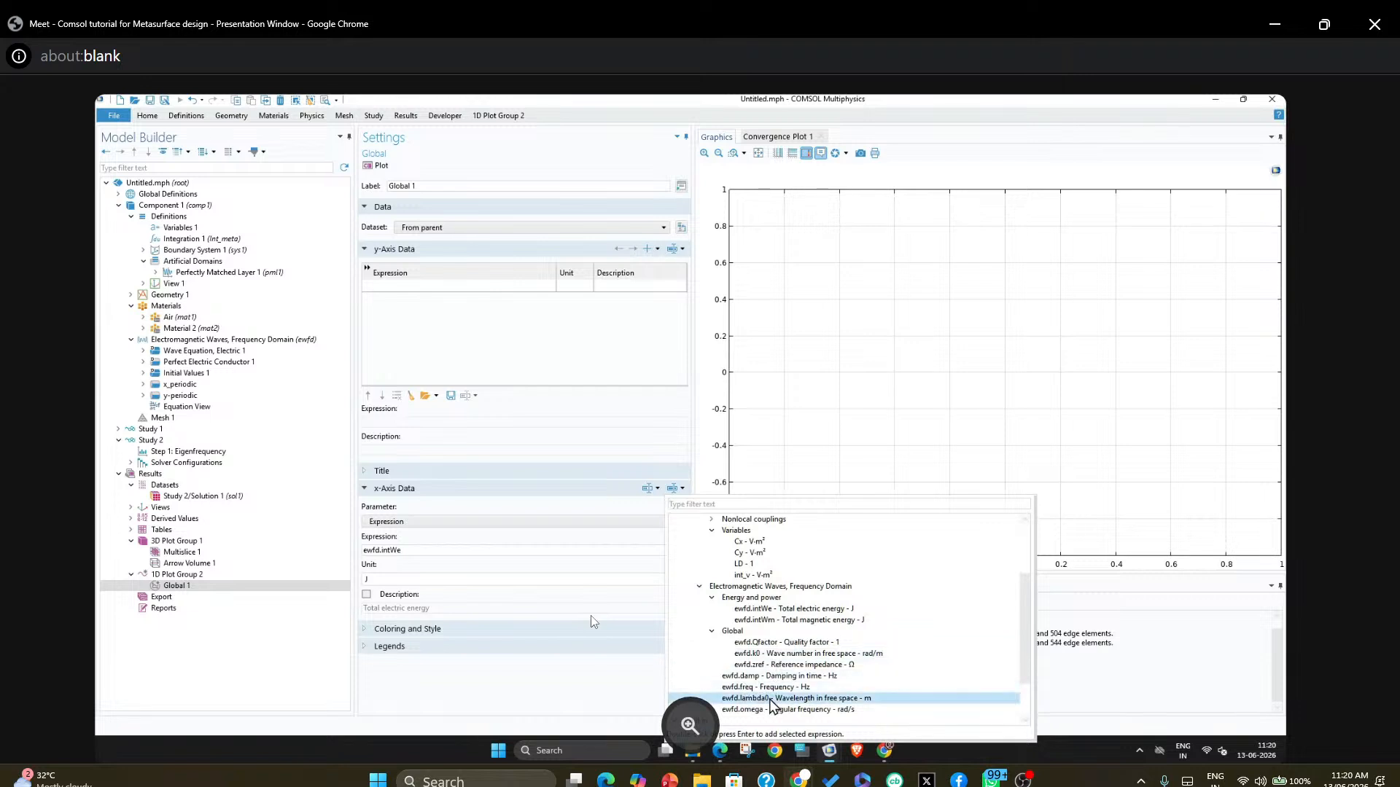
pyautogui.doubleClick(771, 699)
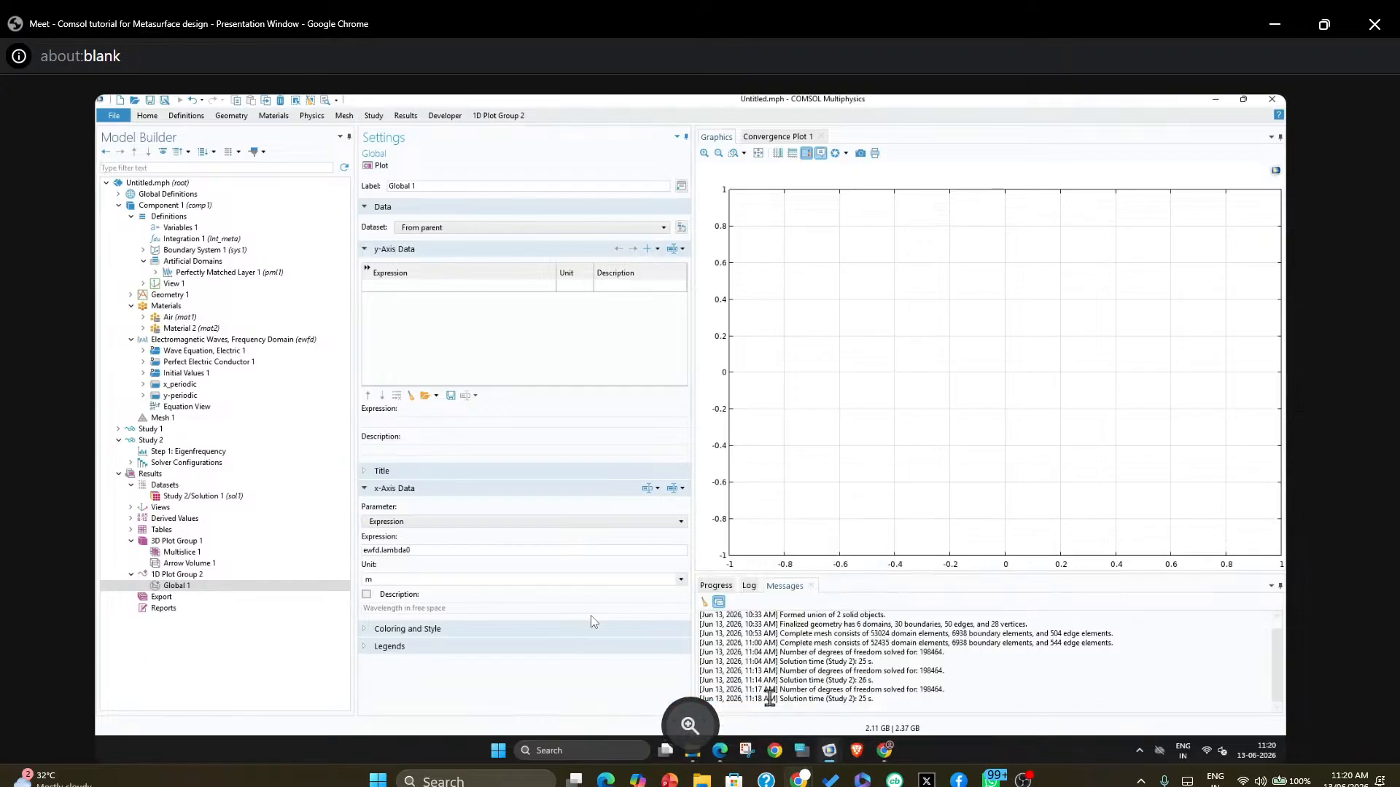
pyautogui.click(414, 555)
pyautogui.moveTo(382, 577); pyautogui.dragTo(355, 581)
pyautogui.write('um')
# Enter LD as the y-axis expression of Global 1 and plot it
pyautogui.click(511, 287)
pyautogui.click(512, 288)
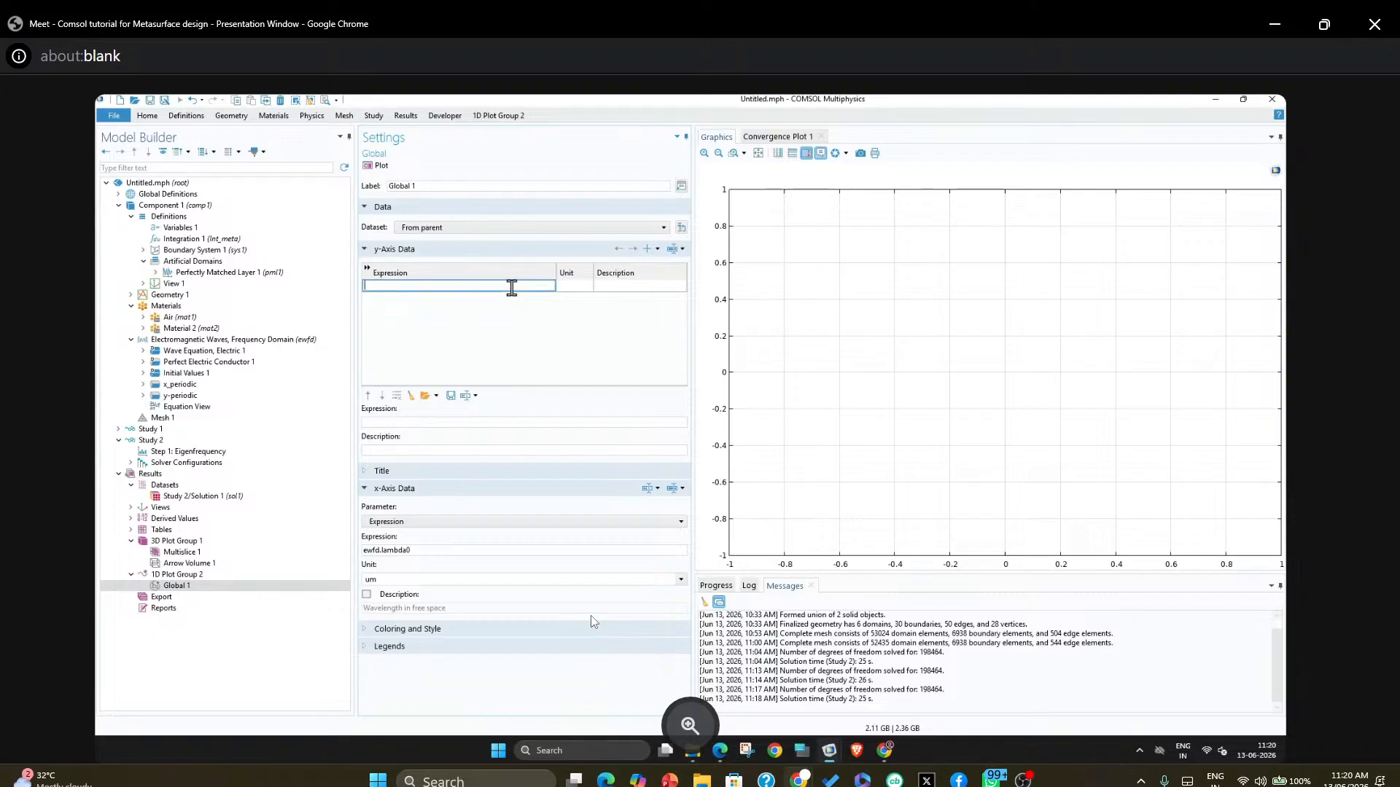
pyautogui.write('LD')
pyautogui.click(516, 321)
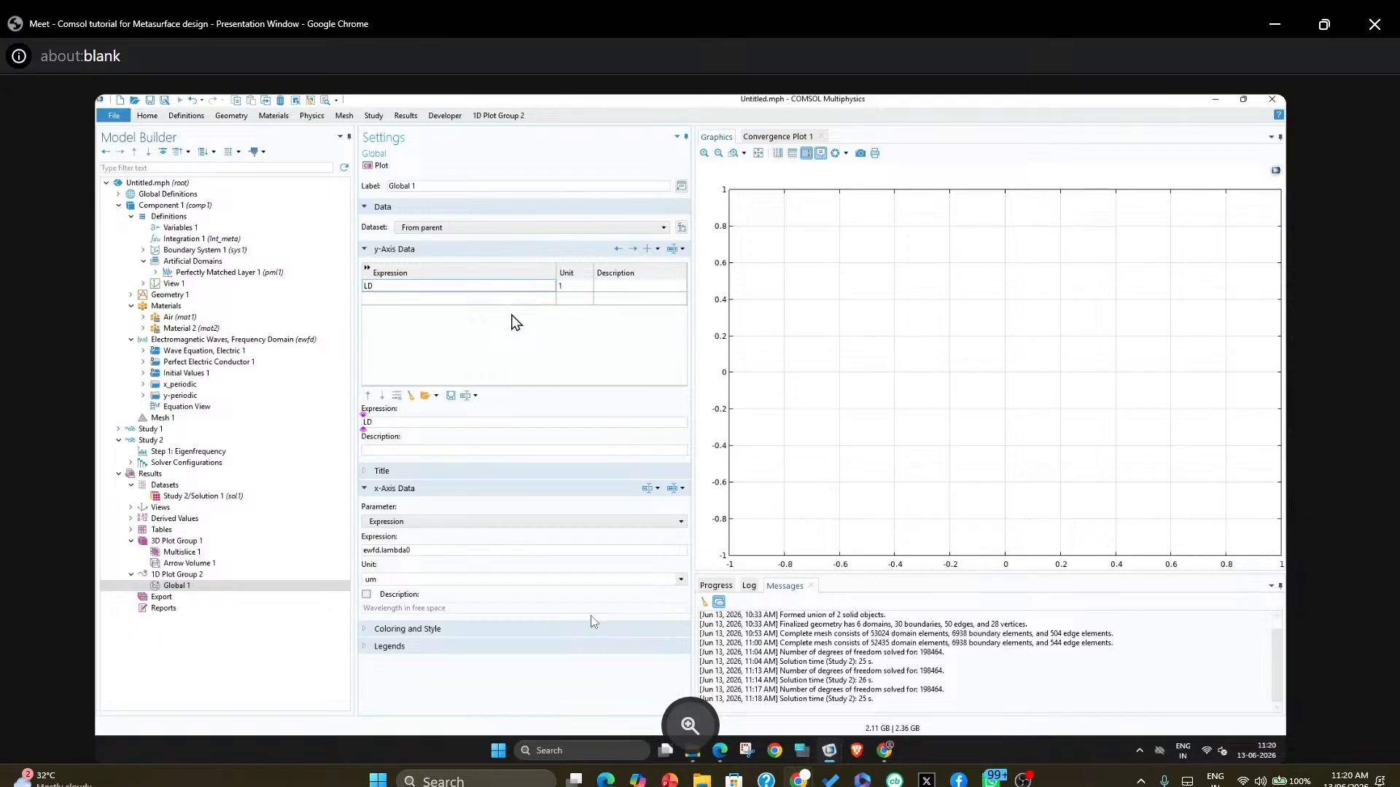
pyautogui.click(378, 168)
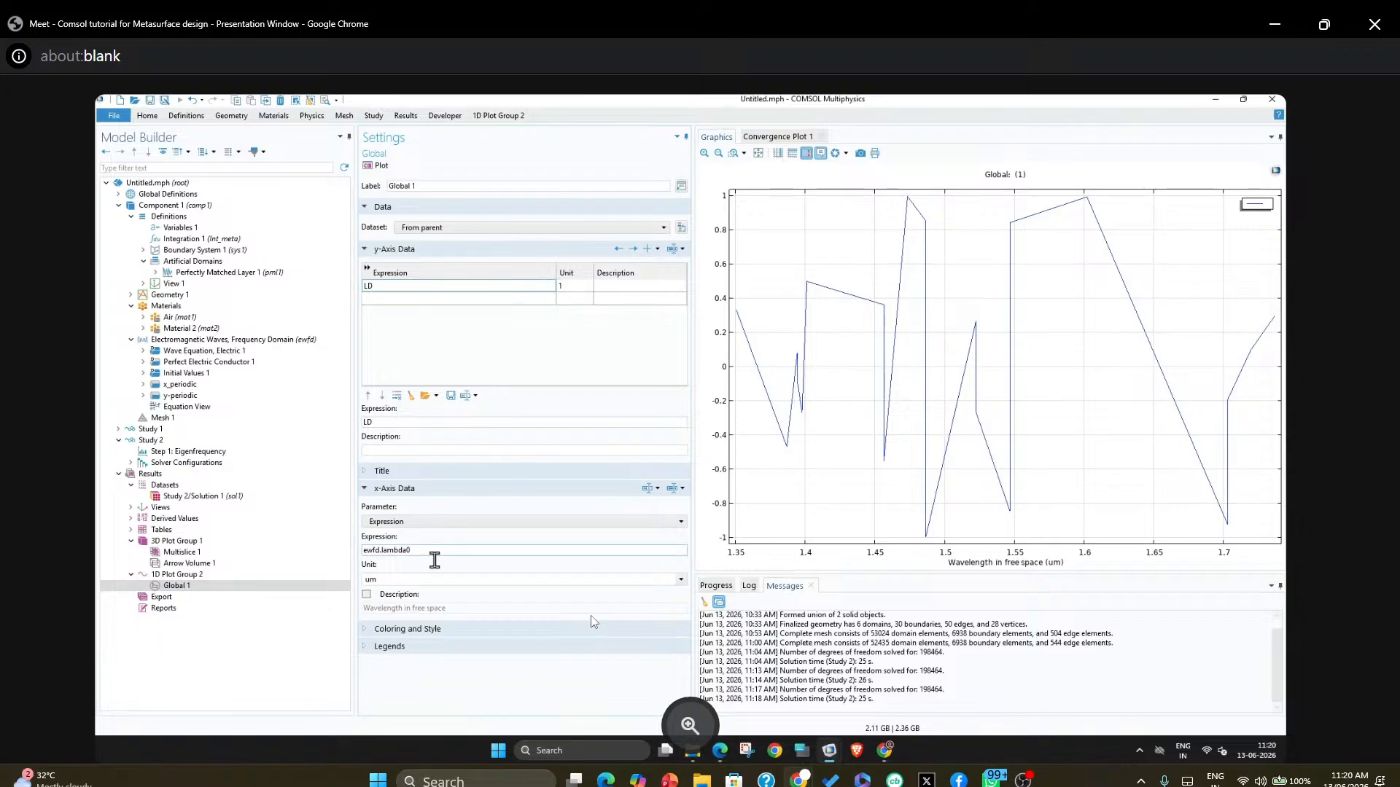
# Style the Global 1 curve with line None and circle markers so only data points are drawn
pyautogui.click(367, 630)
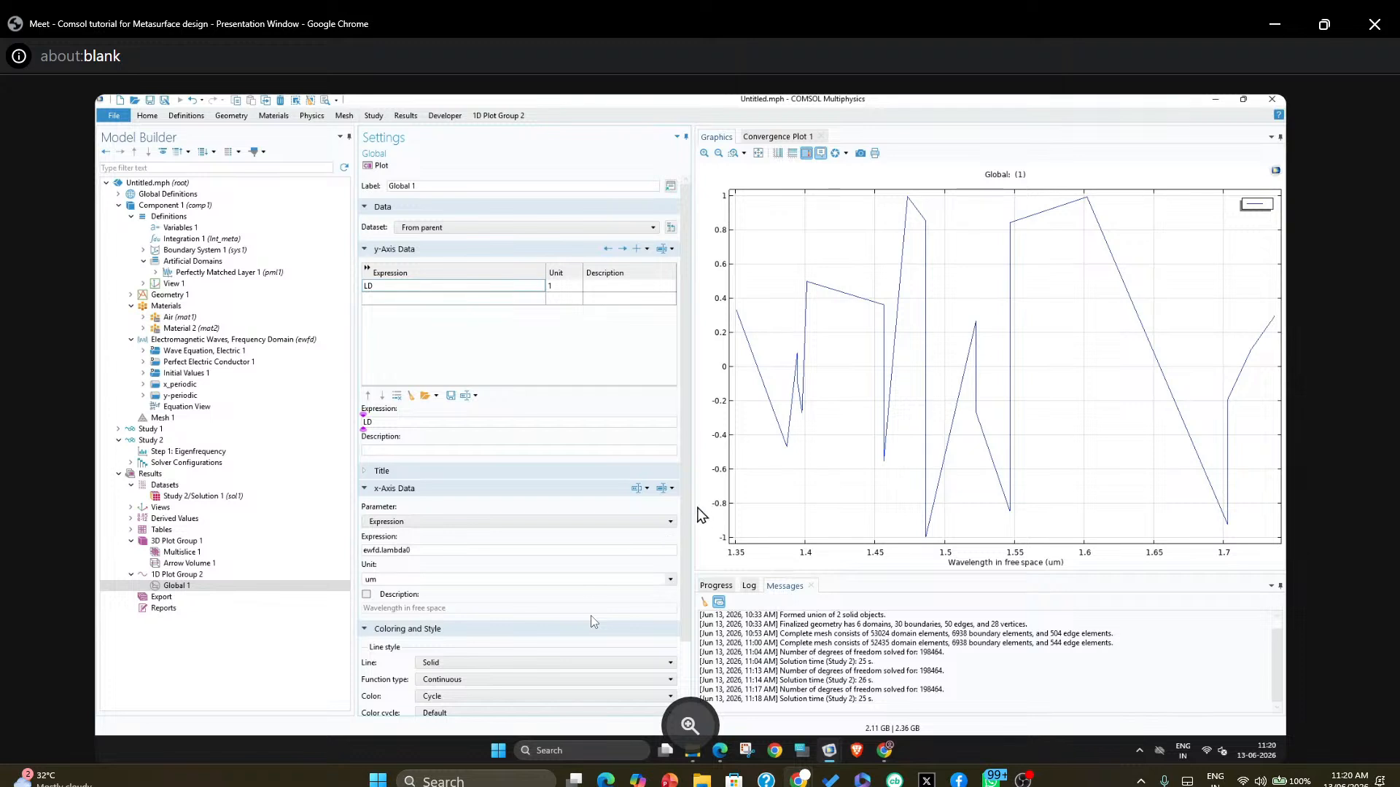
pyautogui.moveTo(690, 519); pyautogui.dragTo(685, 582)
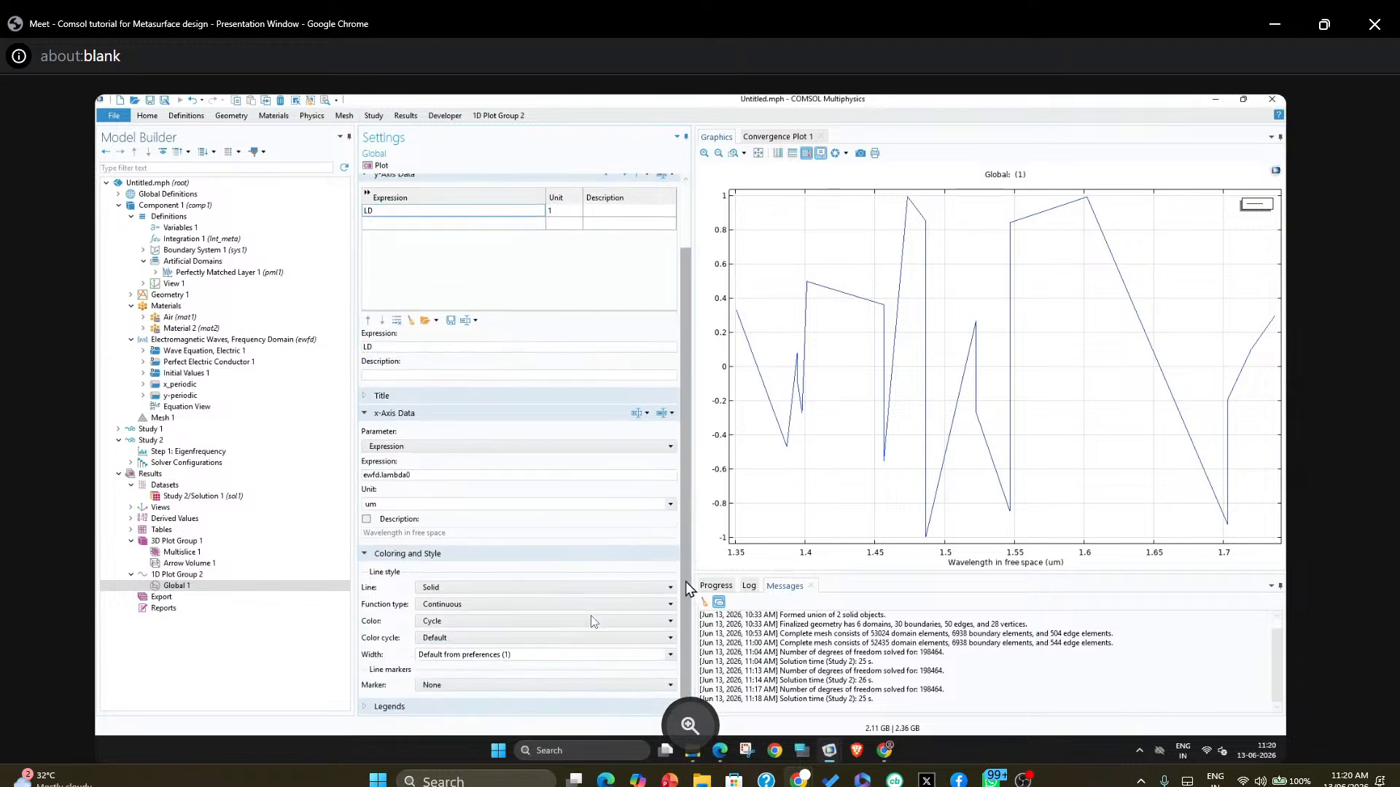
pyautogui.click(506, 589)
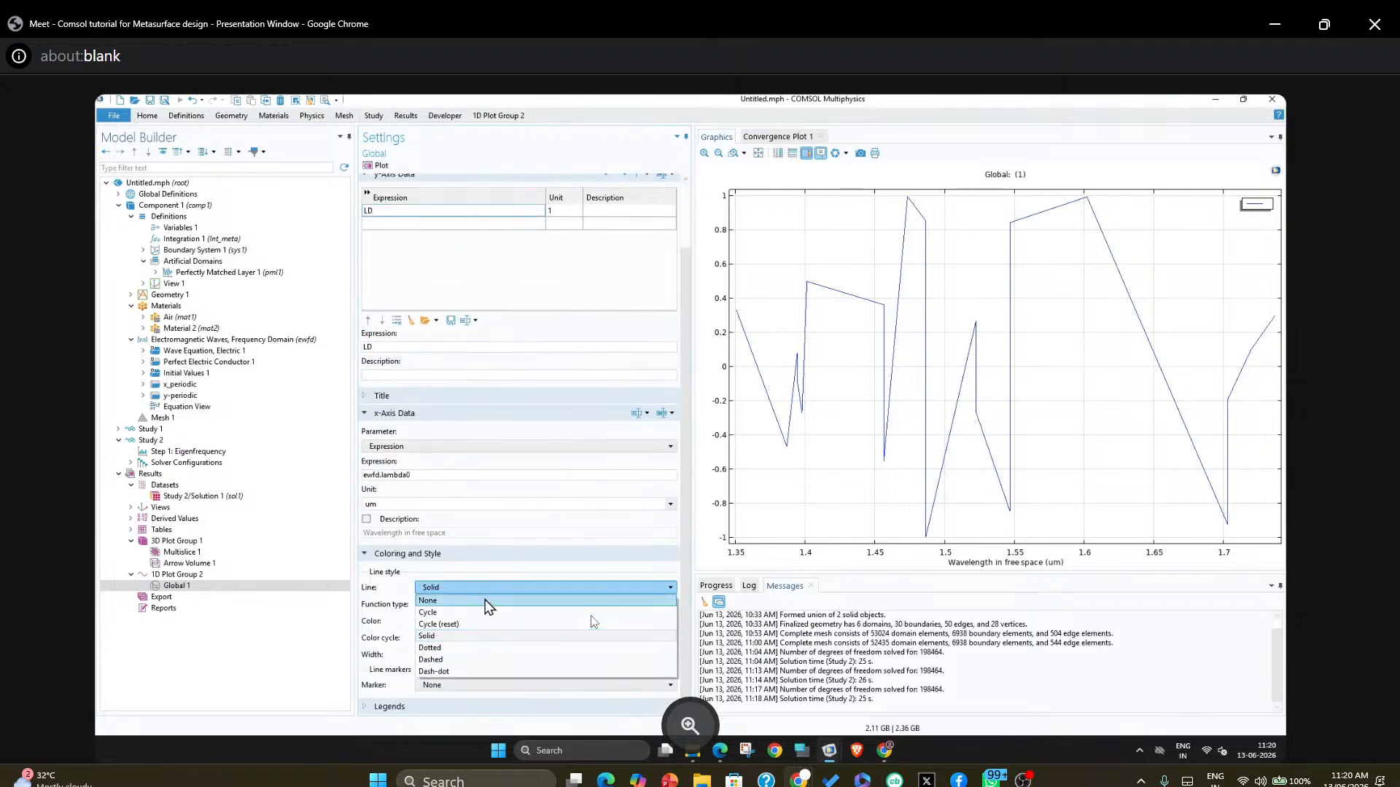
pyautogui.click(484, 604)
pyautogui.click(474, 685)
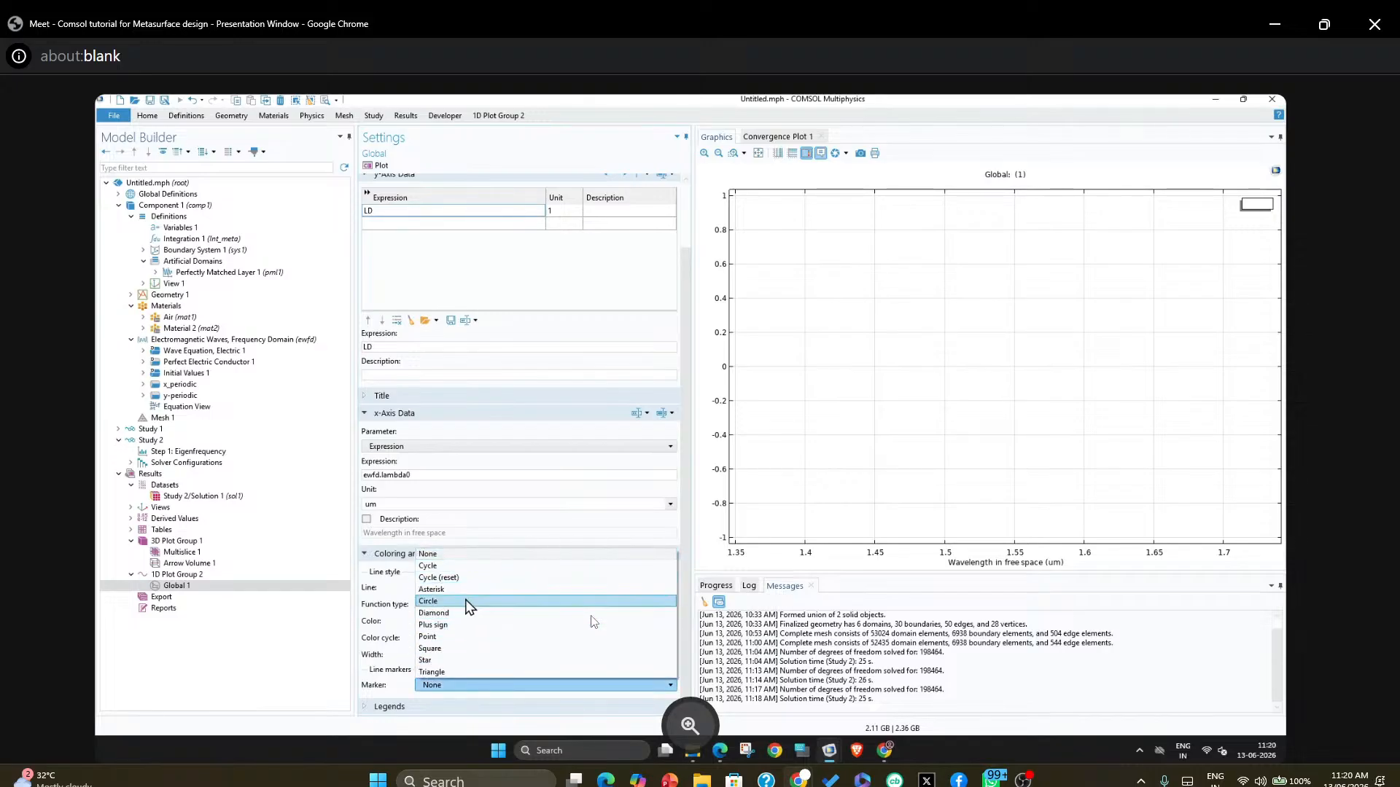
pyautogui.click(467, 602)
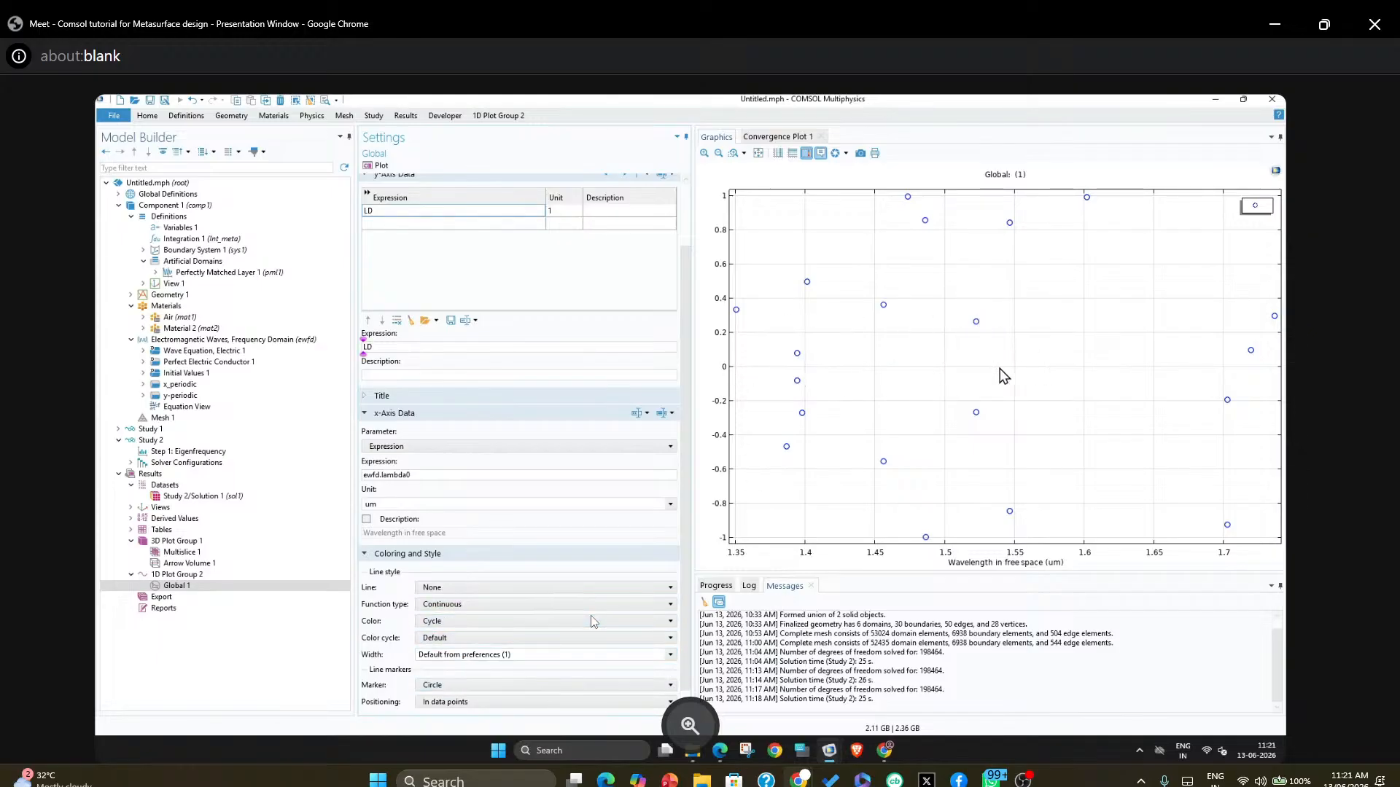
pyautogui.moveTo(759, 368)
# Add 0 as a second y-axis expression in Global 1 and replot
pyautogui.click(403, 225)
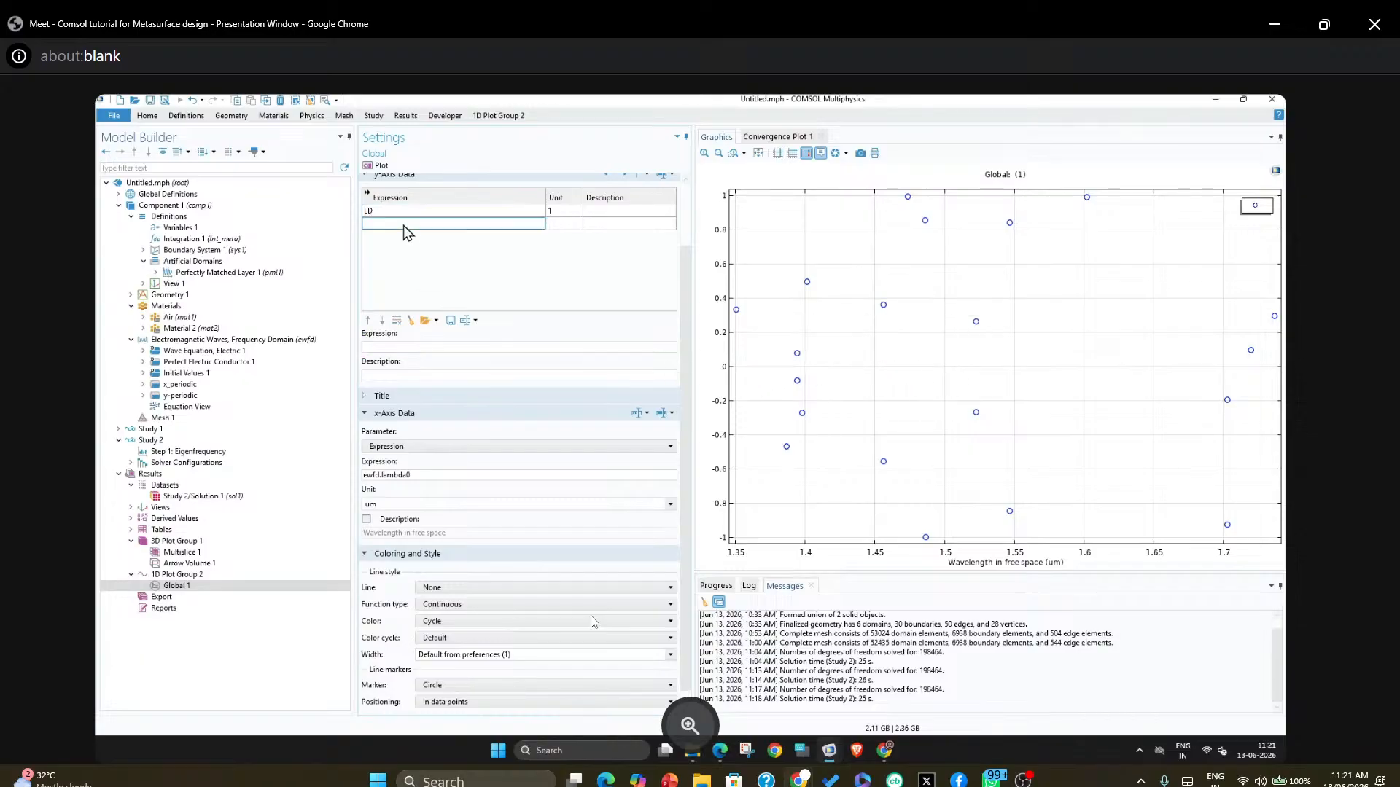
pyautogui.write('0')
pyautogui.click(376, 166)
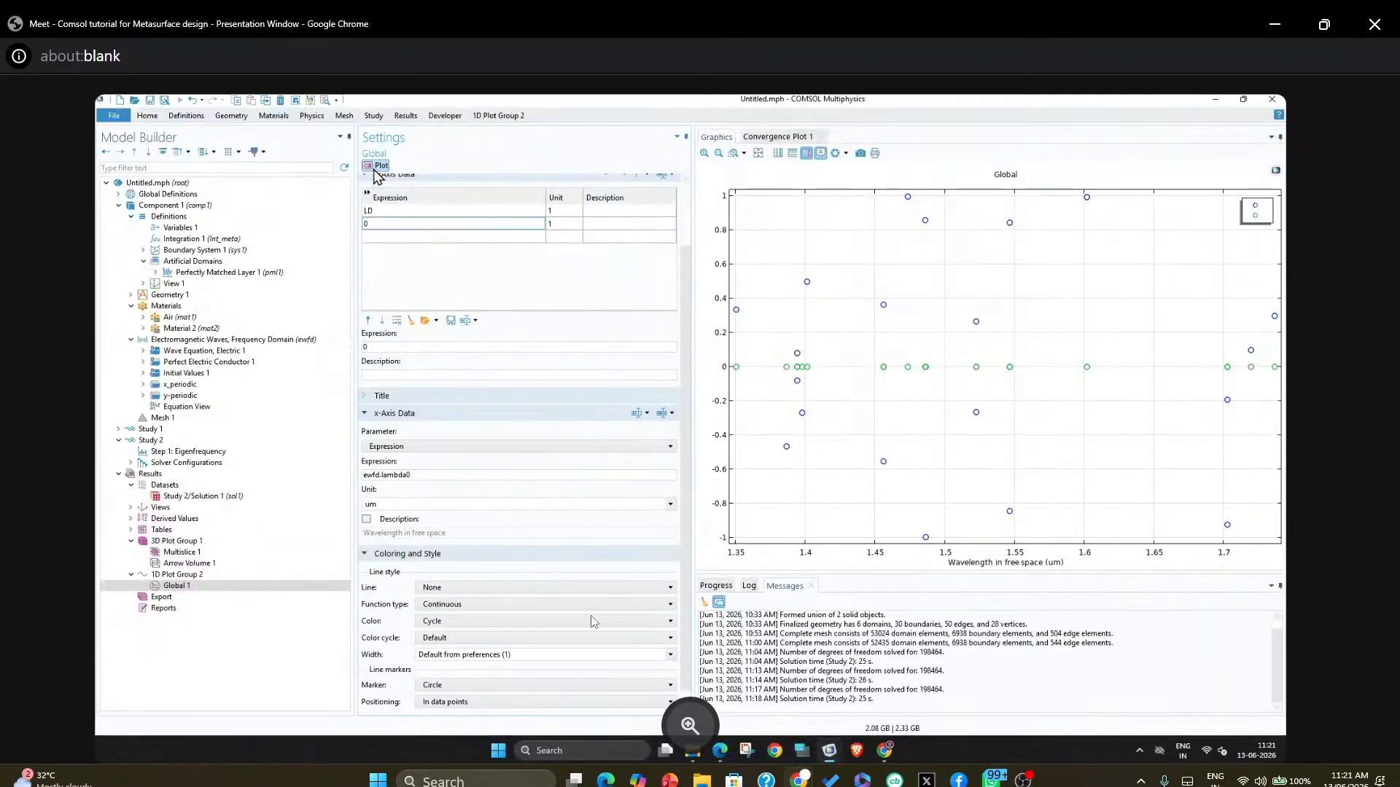
# Duplicate Global 1 and reduce the copy to the 0 expression drawn with a solid line
pyautogui.rightClick(207, 585)
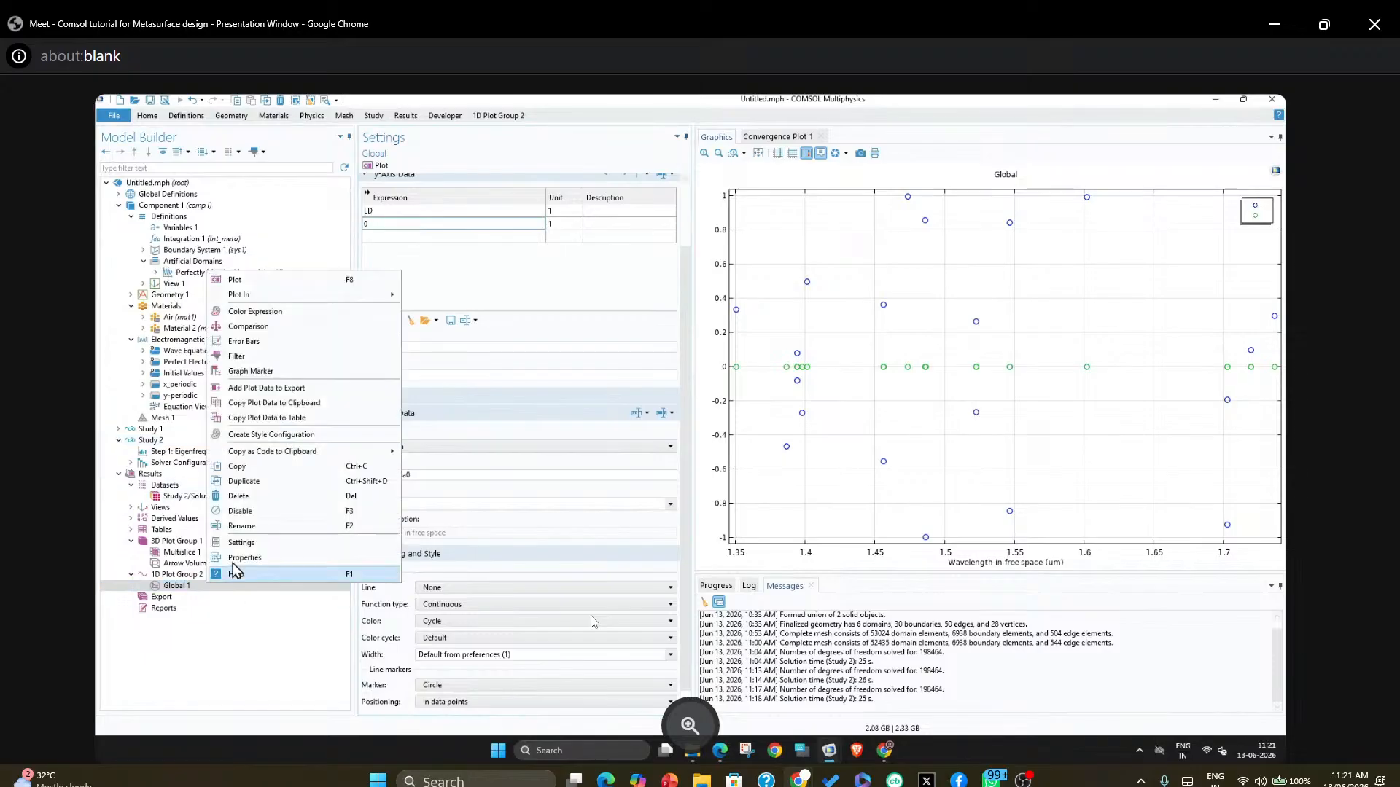
pyautogui.click(260, 486)
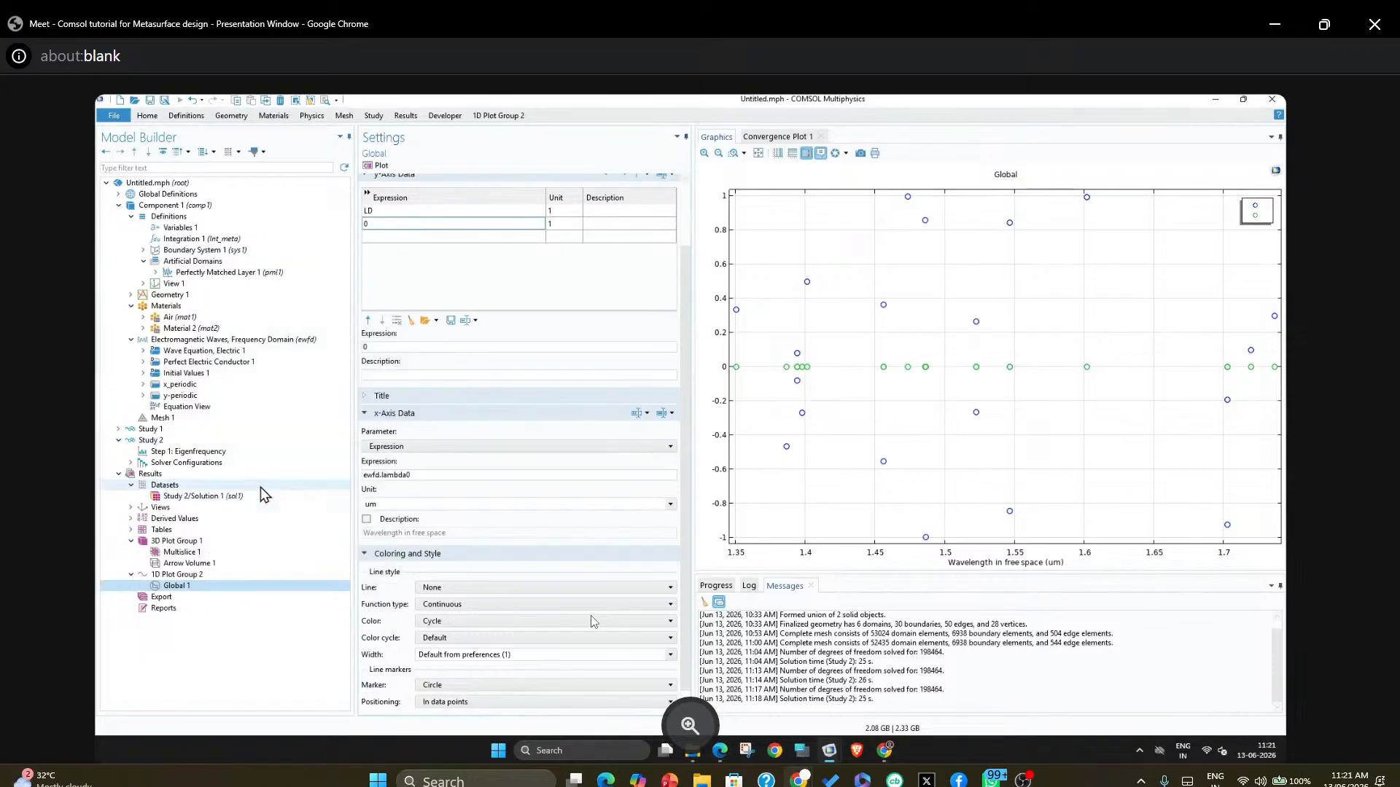
pyautogui.click(376, 288)
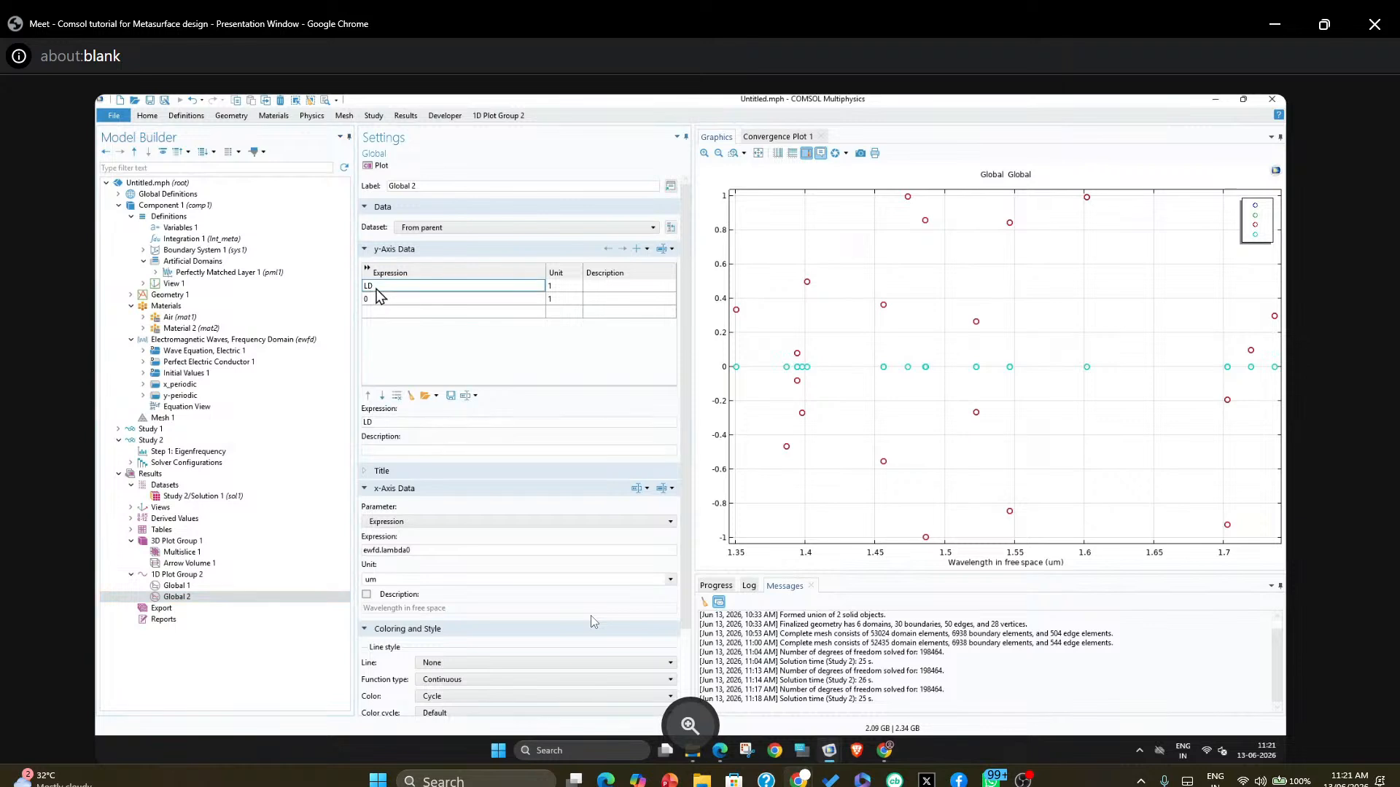
pyautogui.click(396, 396)
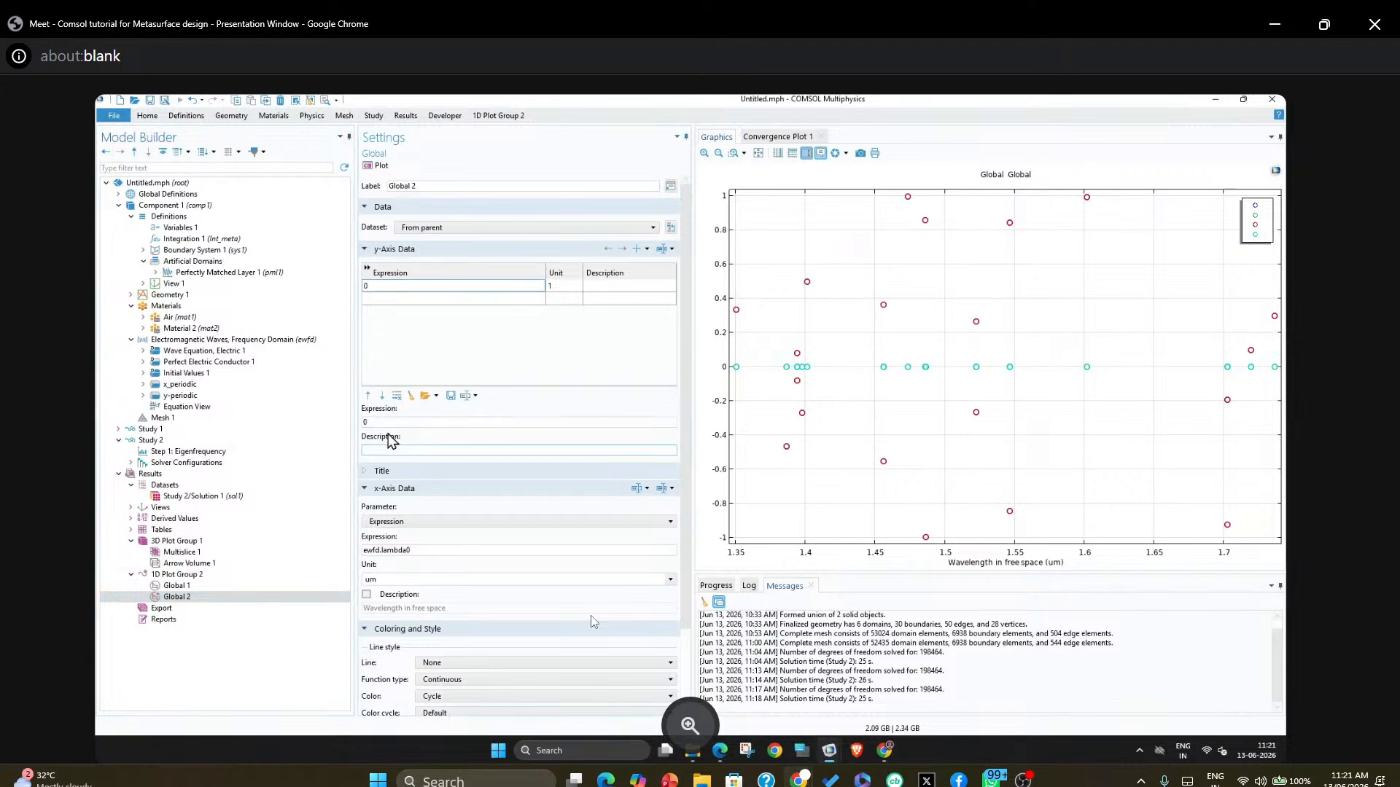
pyautogui.click(460, 664)
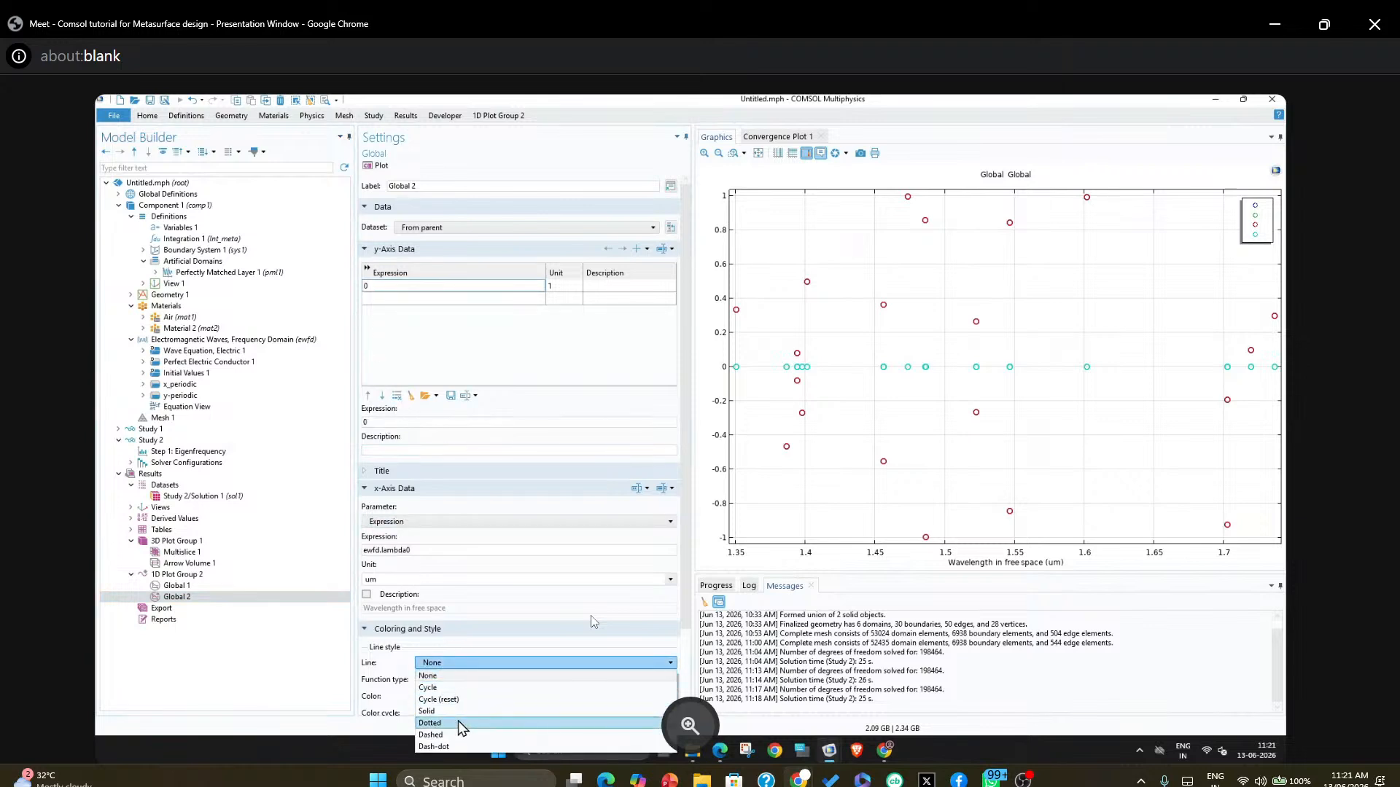
pyautogui.click(437, 711)
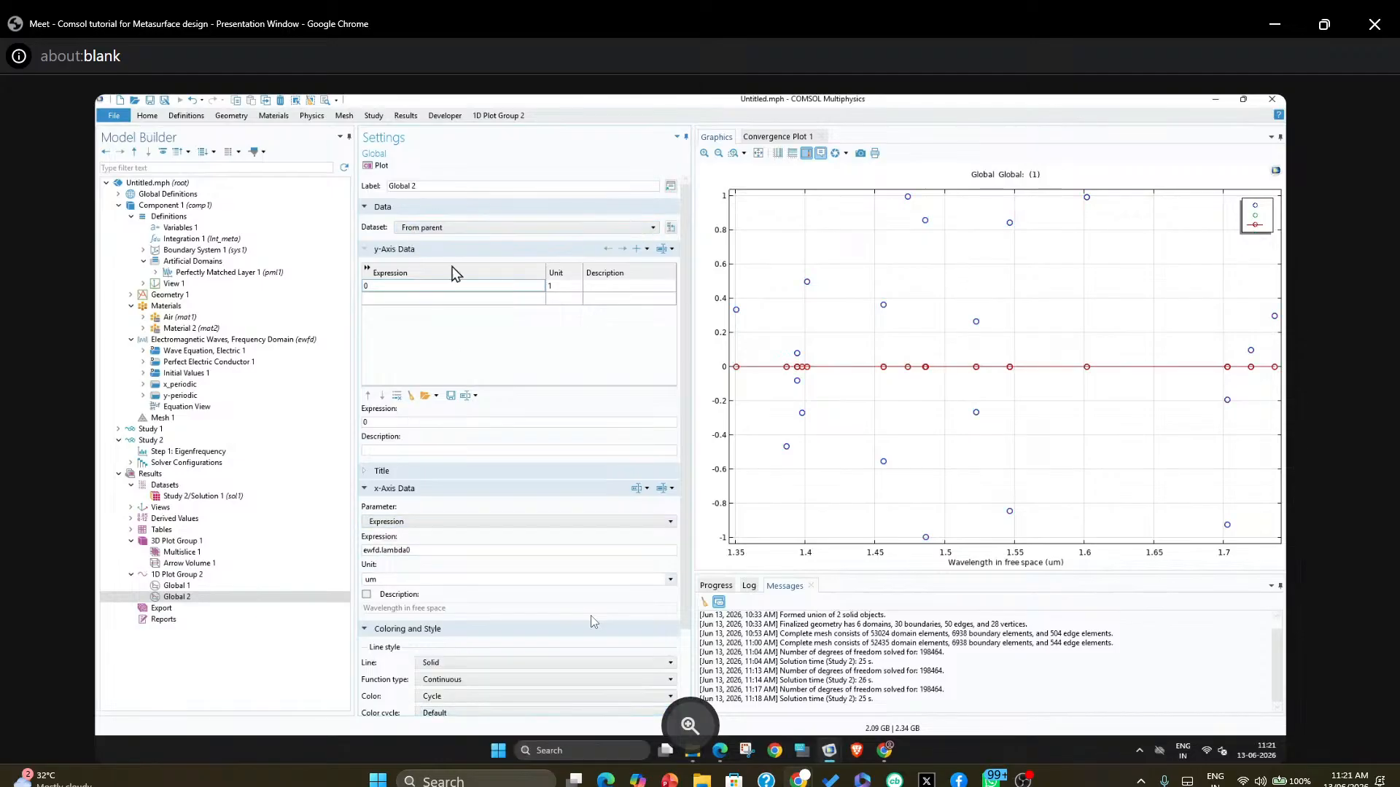
# Clear the 0 expression from the y-axis data of Global 1 and replot
pyautogui.click(213, 585)
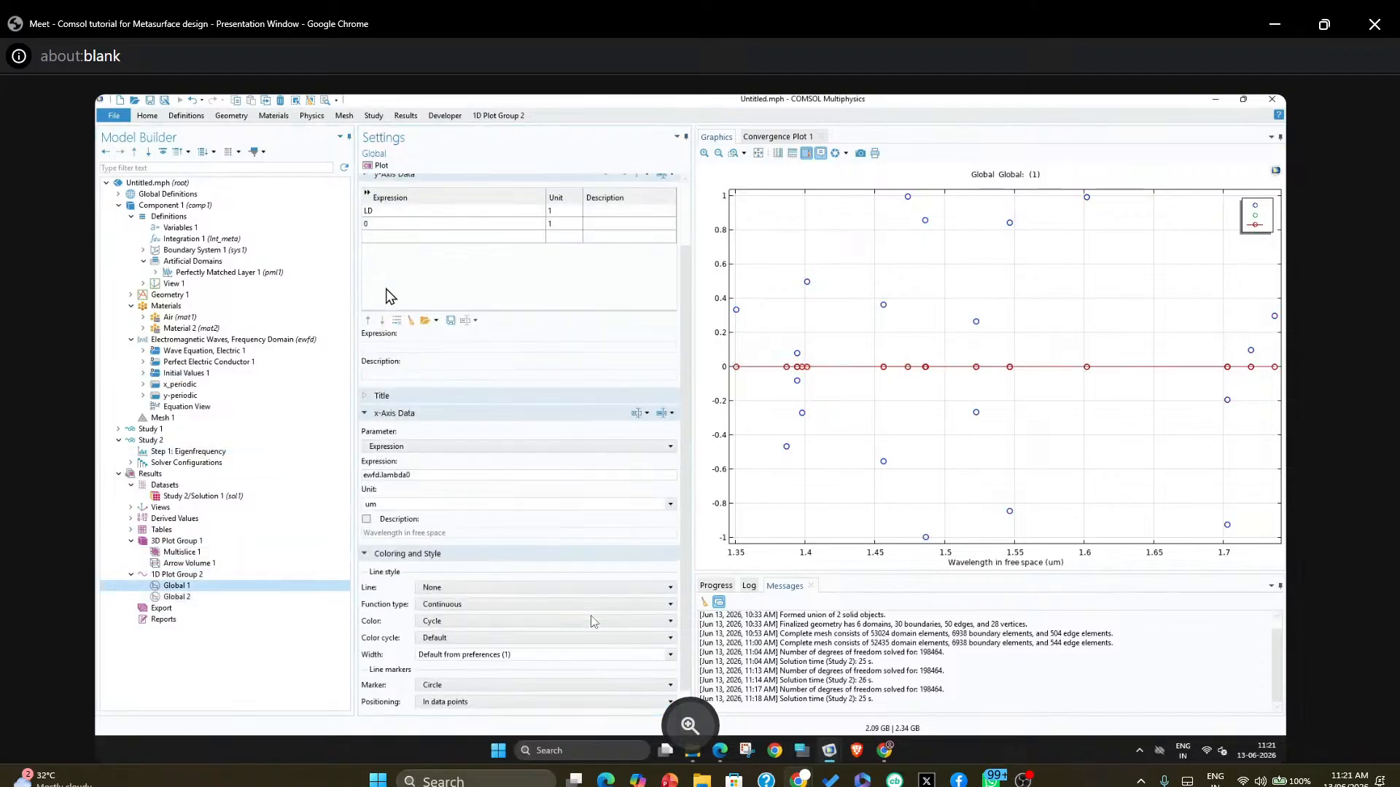
pyautogui.click(383, 227)
pyautogui.click(381, 226)
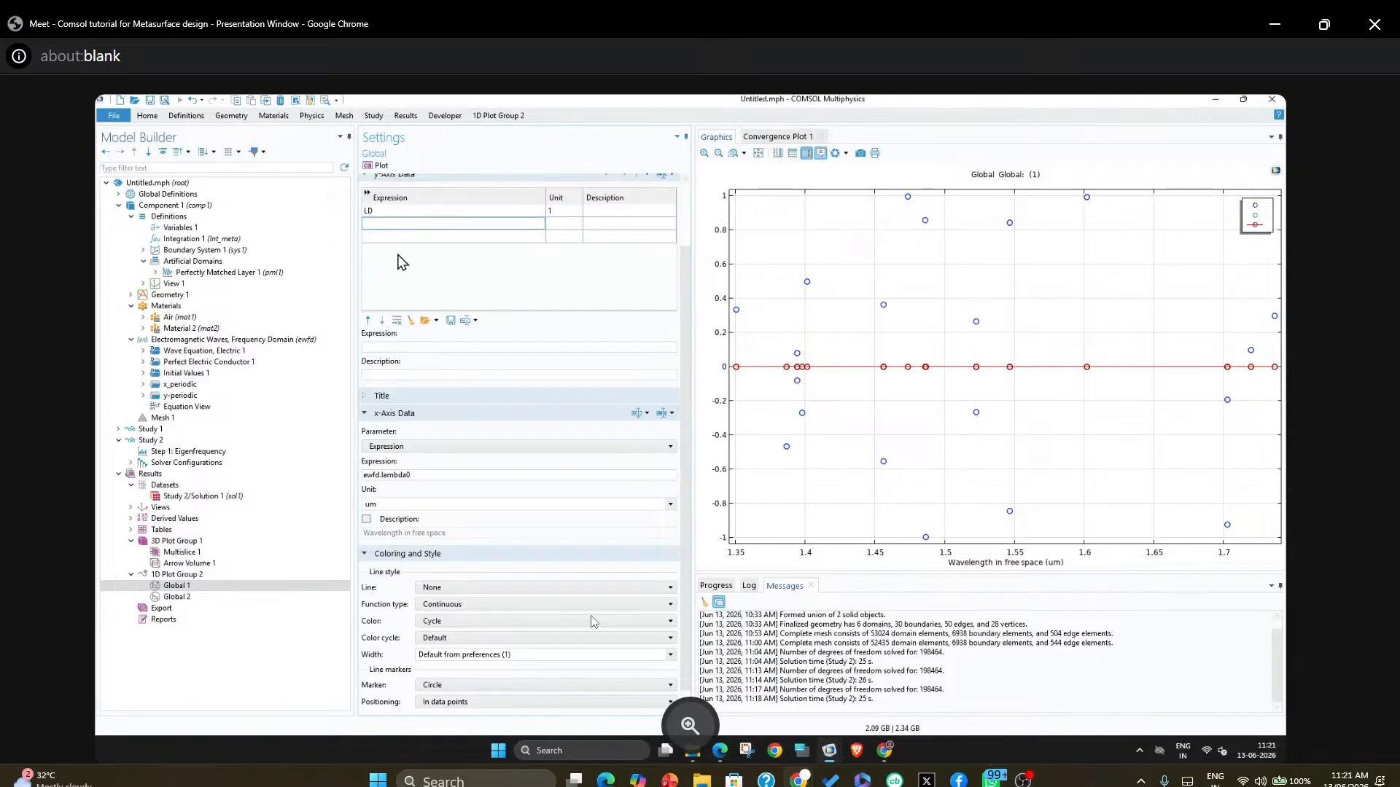
pyautogui.click(378, 165)
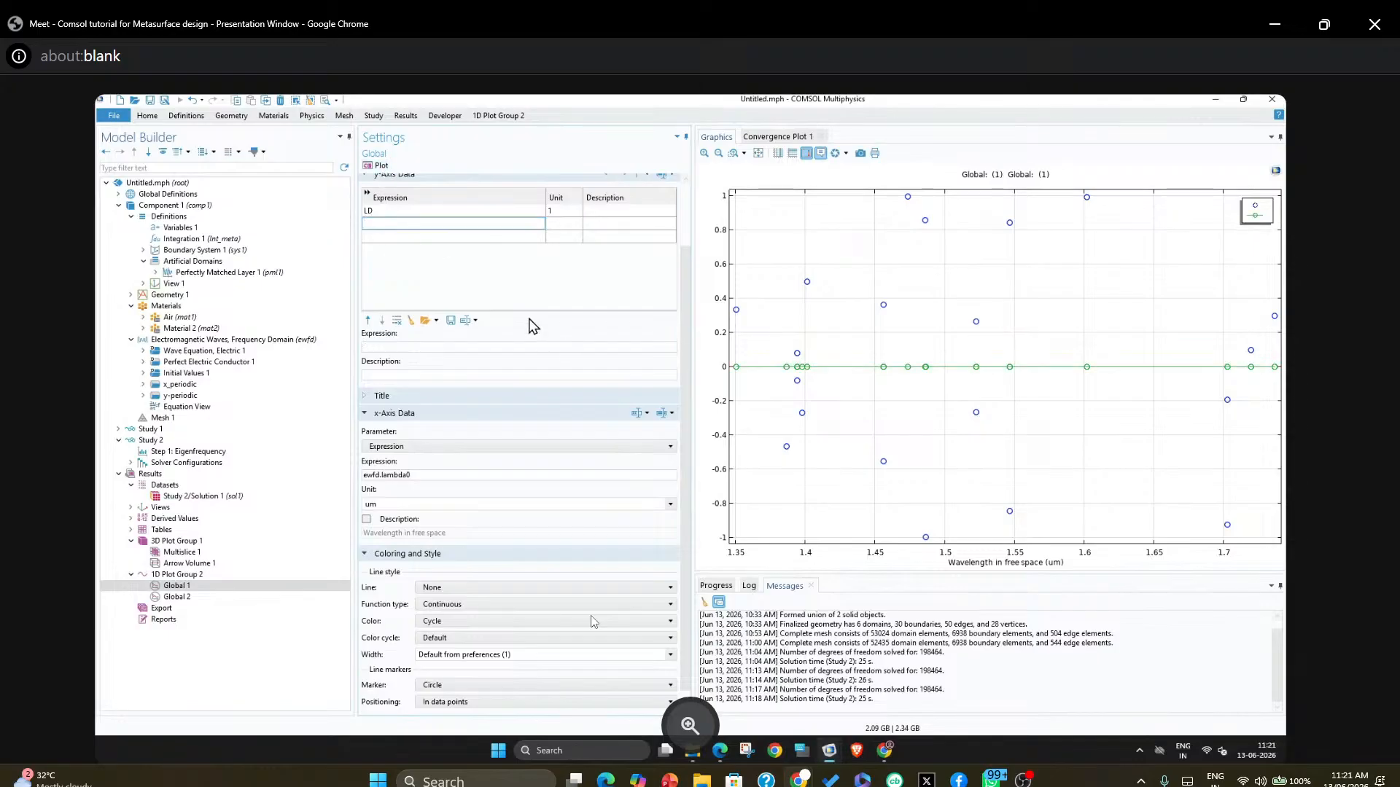
# Set the line marker of Global 2 to None
pyautogui.click(175, 597)
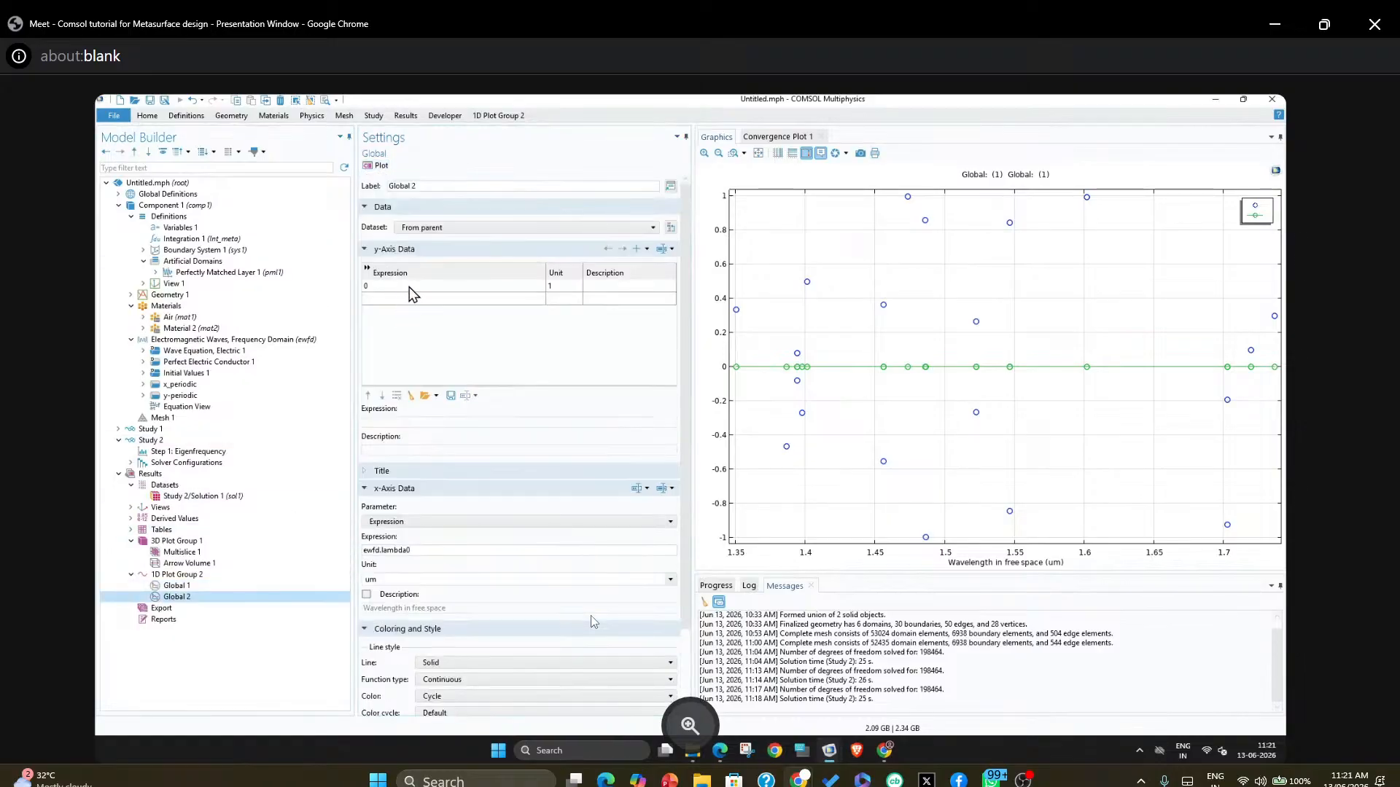
pyautogui.scroll(-2, 462, 653)
pyautogui.click(463, 671)
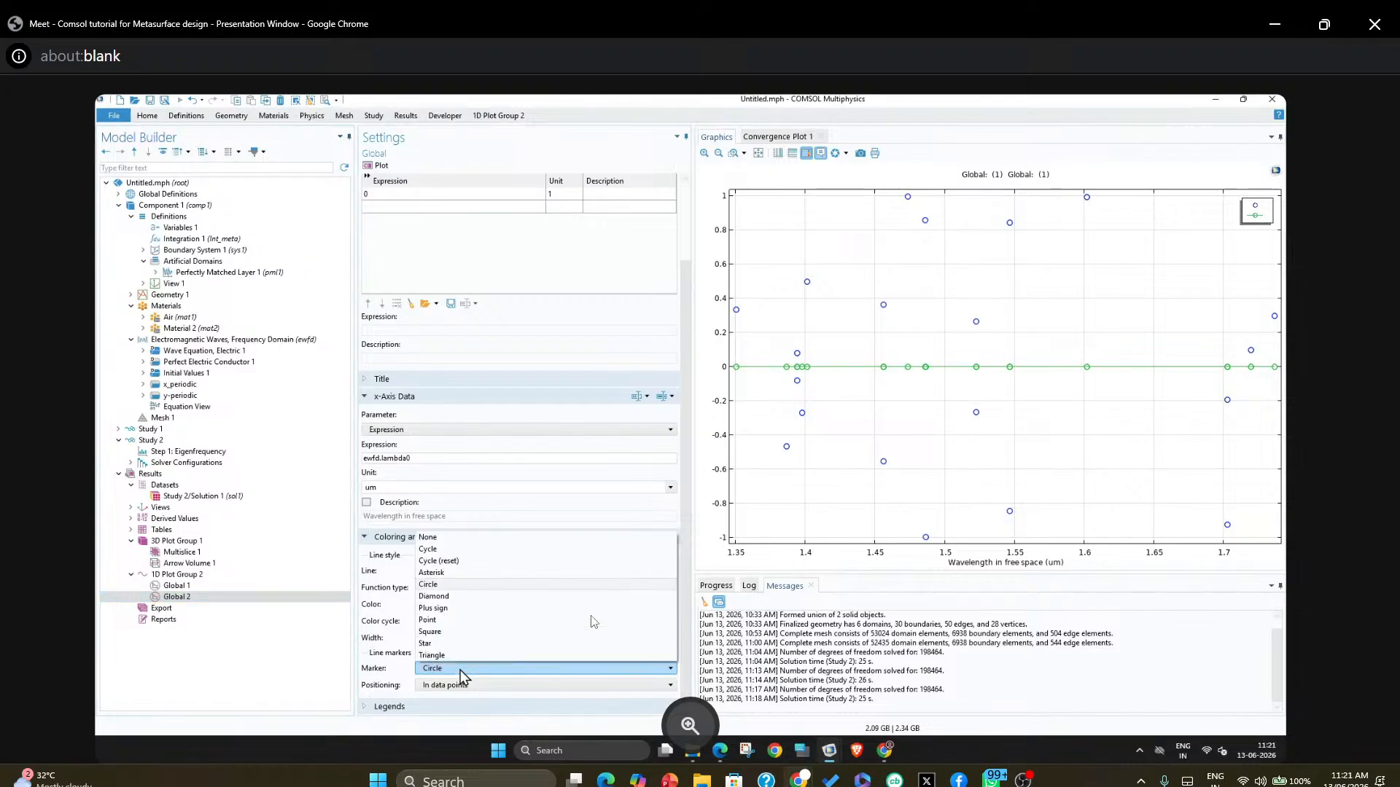
pyautogui.click(451, 543)
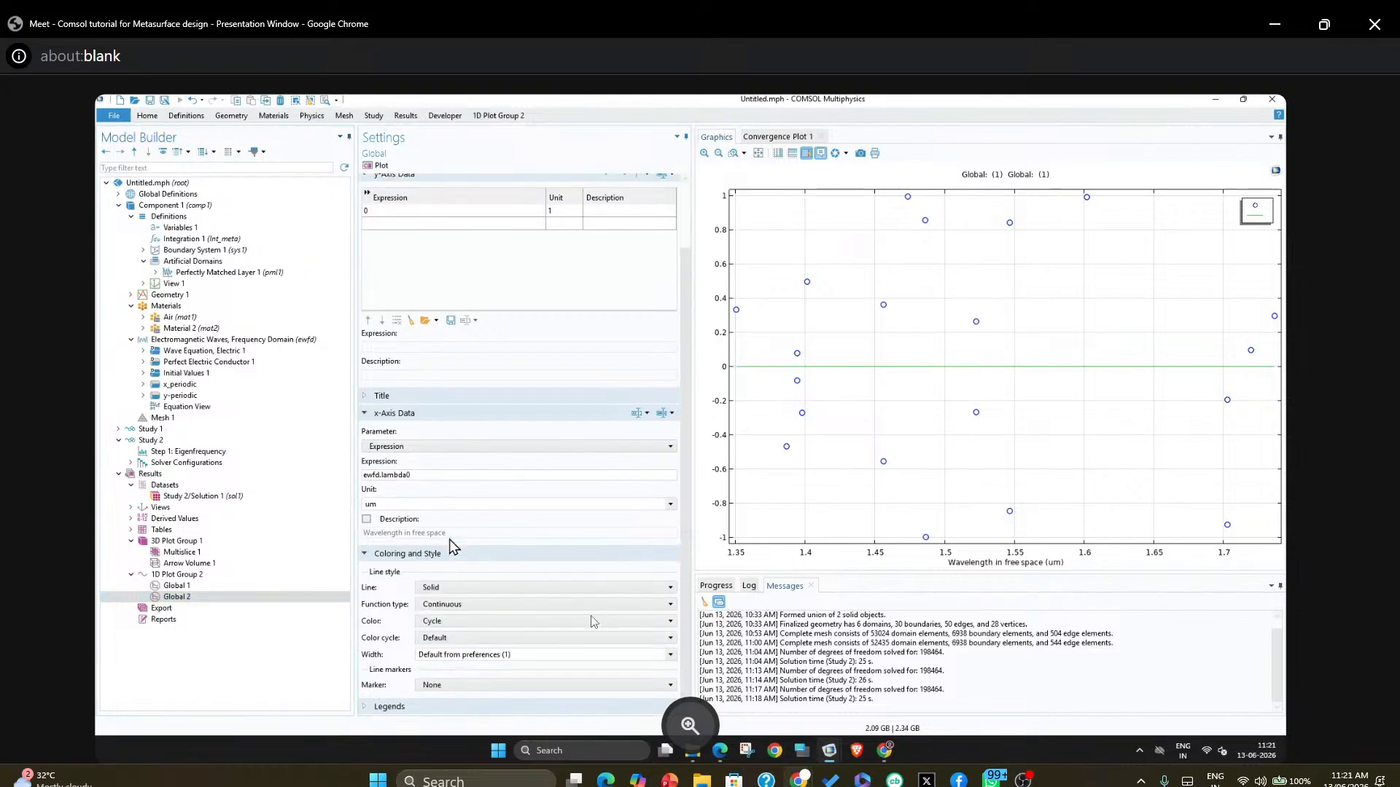
# Review the 1D Plot Group 2 and Global 1 settings and the expressions defined in Variables 1
pyautogui.click(176, 575)
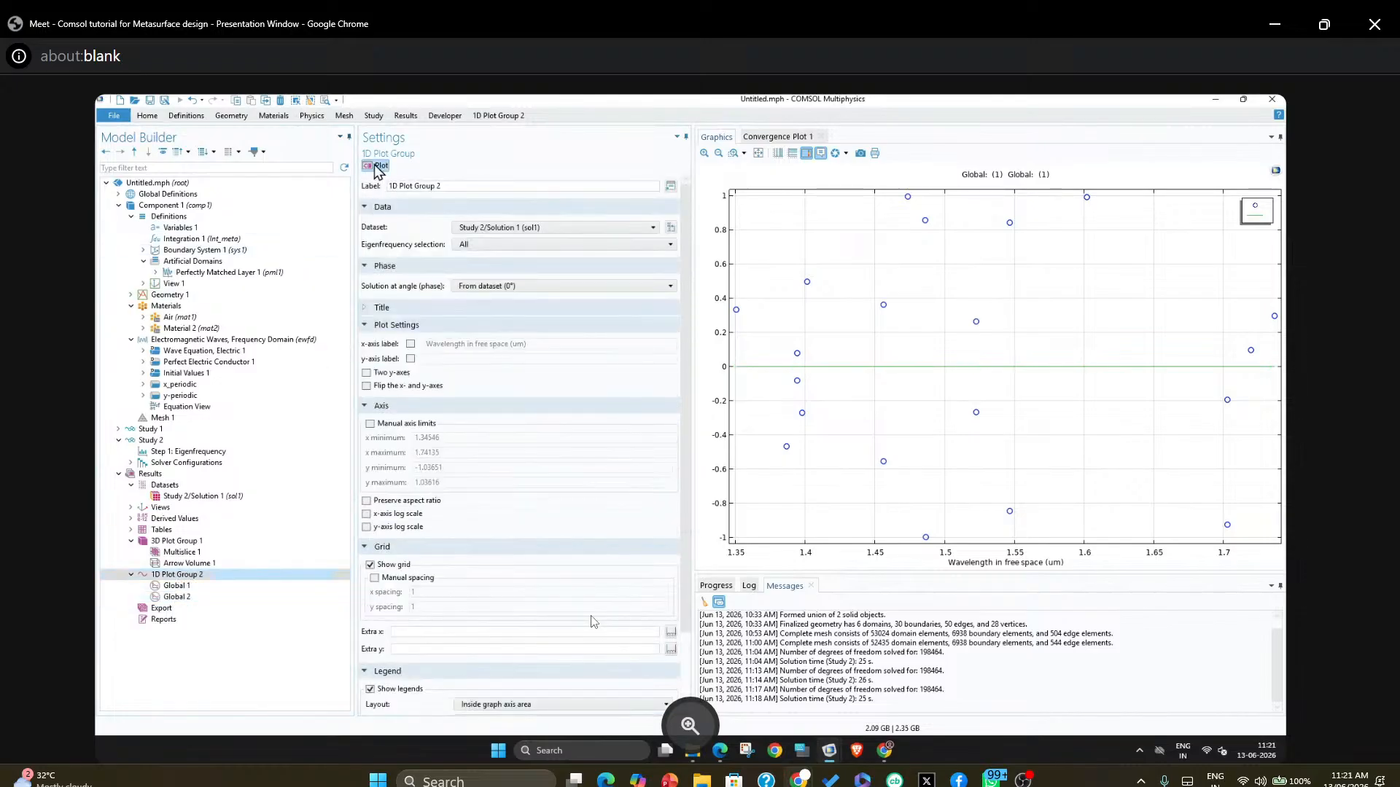
pyautogui.click(175, 586)
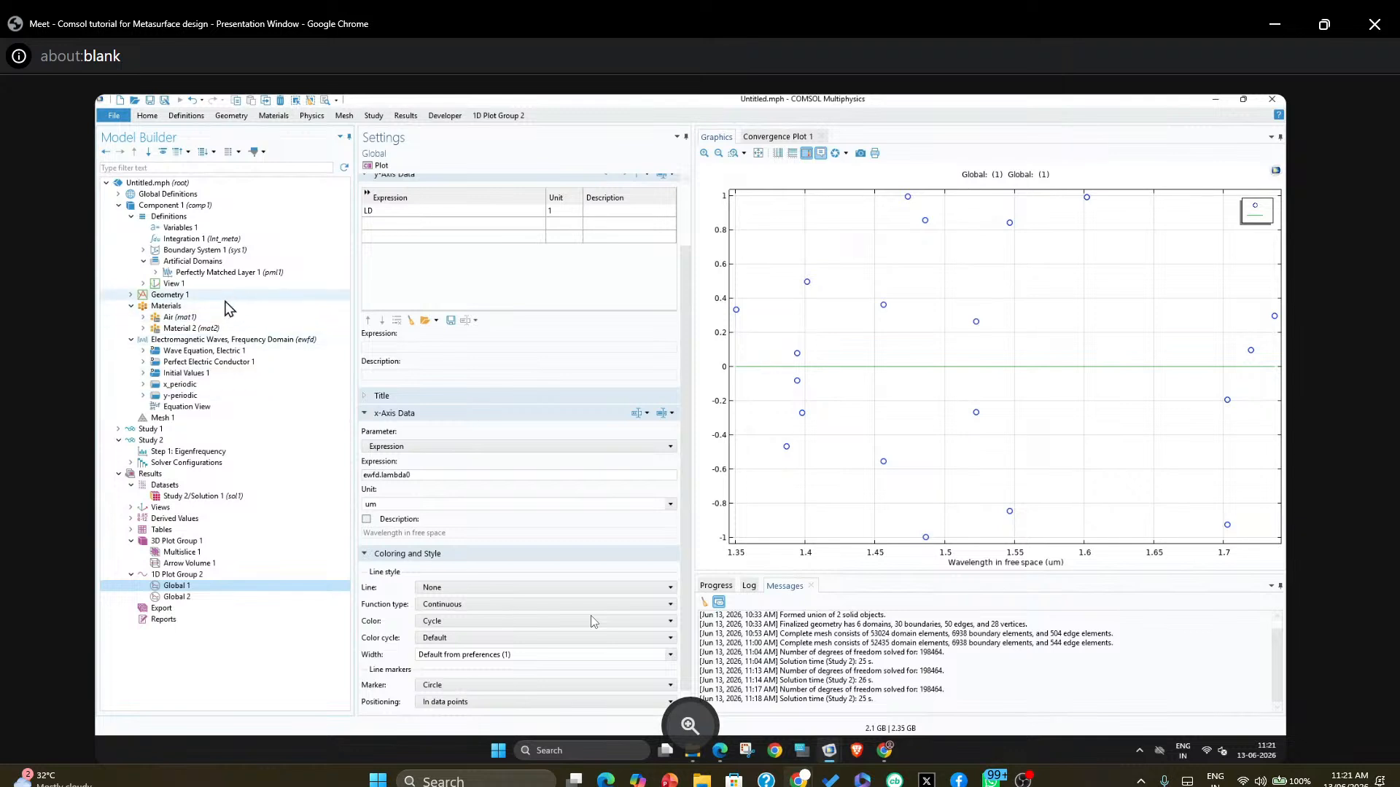
pyautogui.click(195, 228)
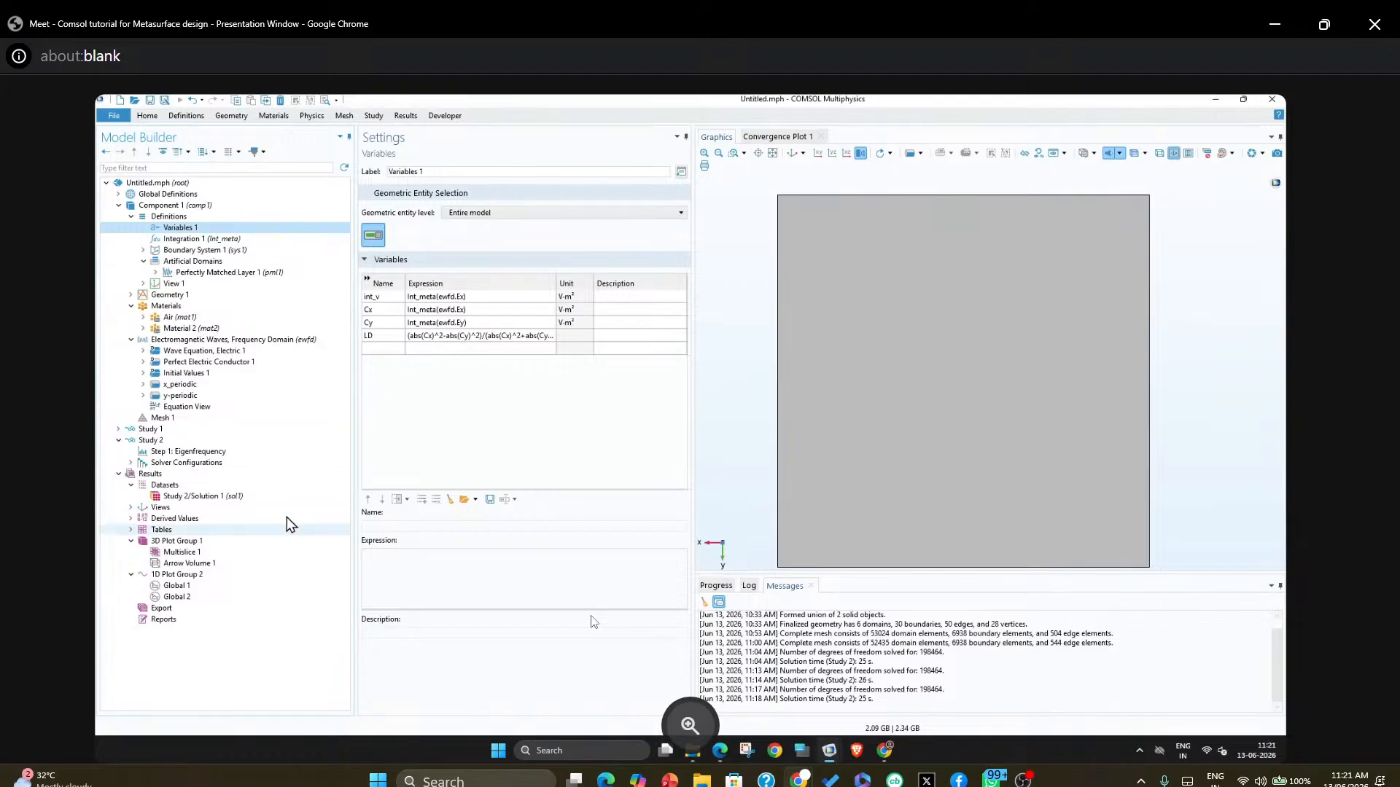
# Replace the y-axis expression LD of Global 1 in 1D Plot Group 2 with freq and replot
pyautogui.click(183, 576)
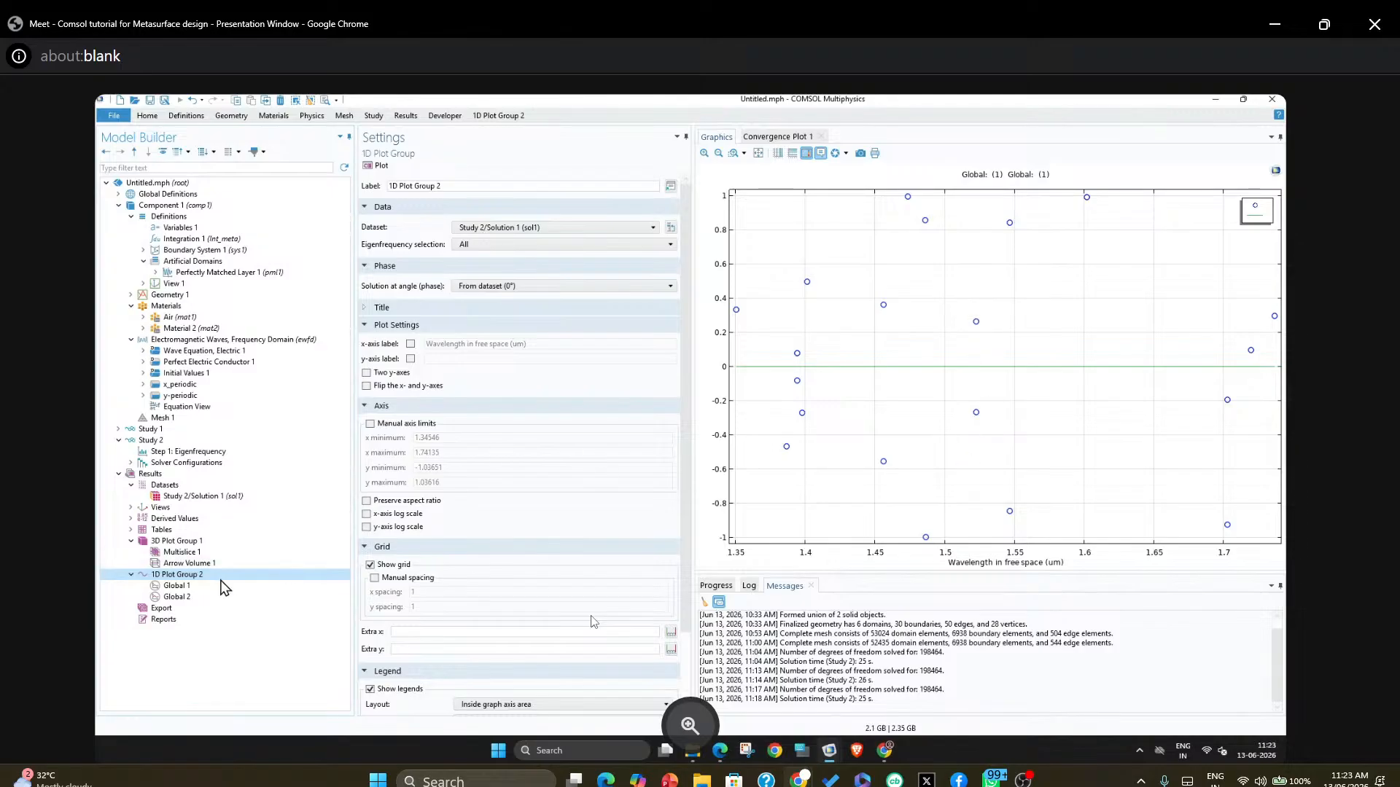
pyautogui.click(197, 587)
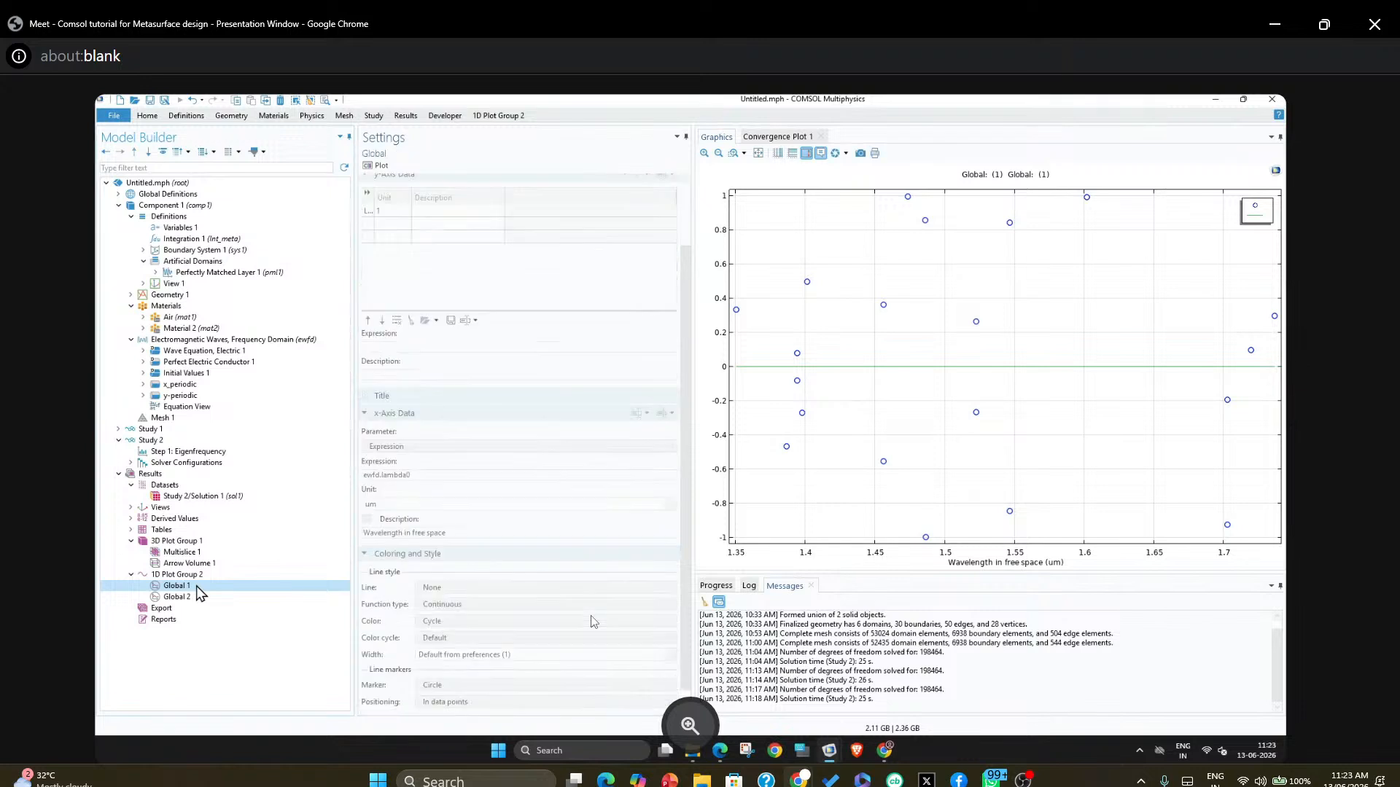
pyautogui.click(386, 219)
pyautogui.click(384, 215)
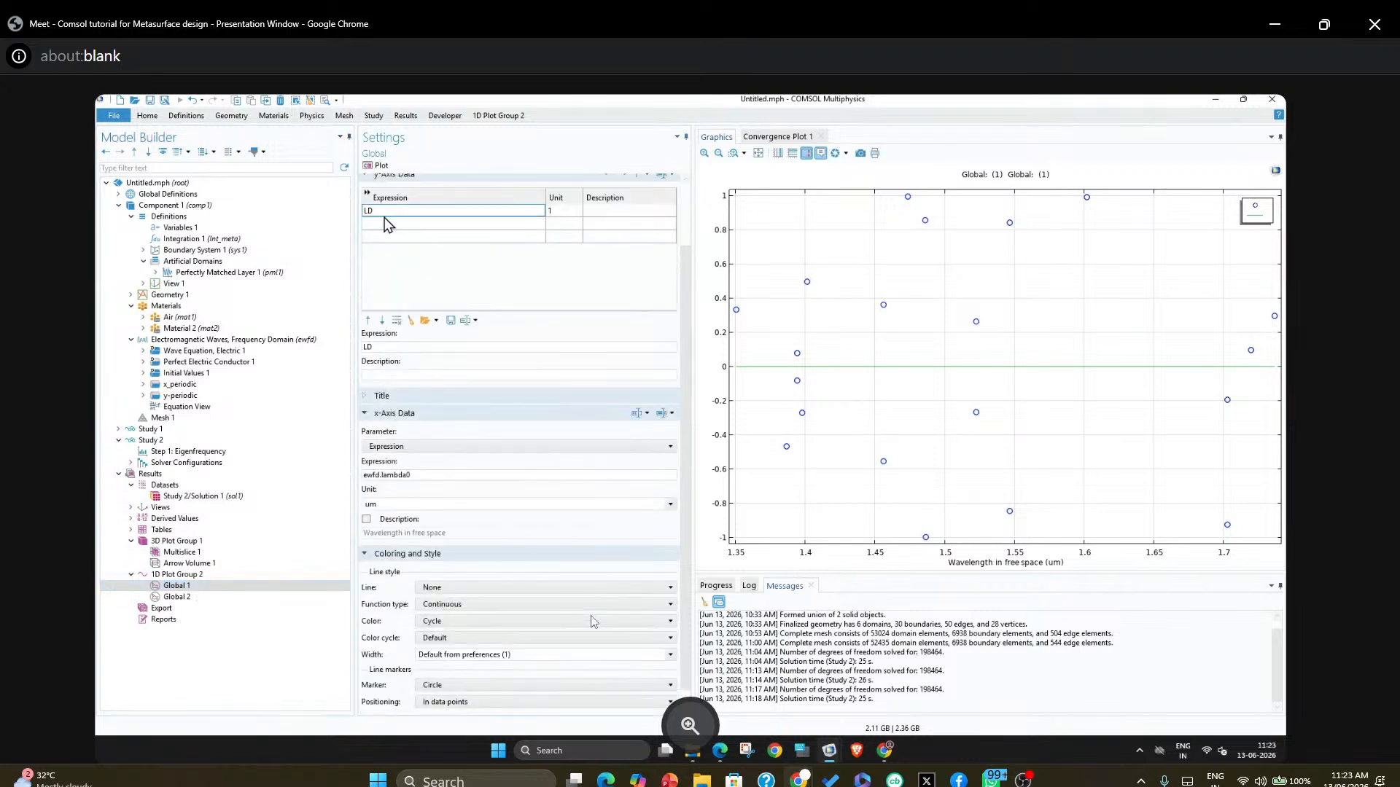
pyautogui.press('BackSpace')
pyautogui.press('BackSpace')
pyautogui.write('freq')
pyautogui.click(487, 261)
pyautogui.click(380, 165)
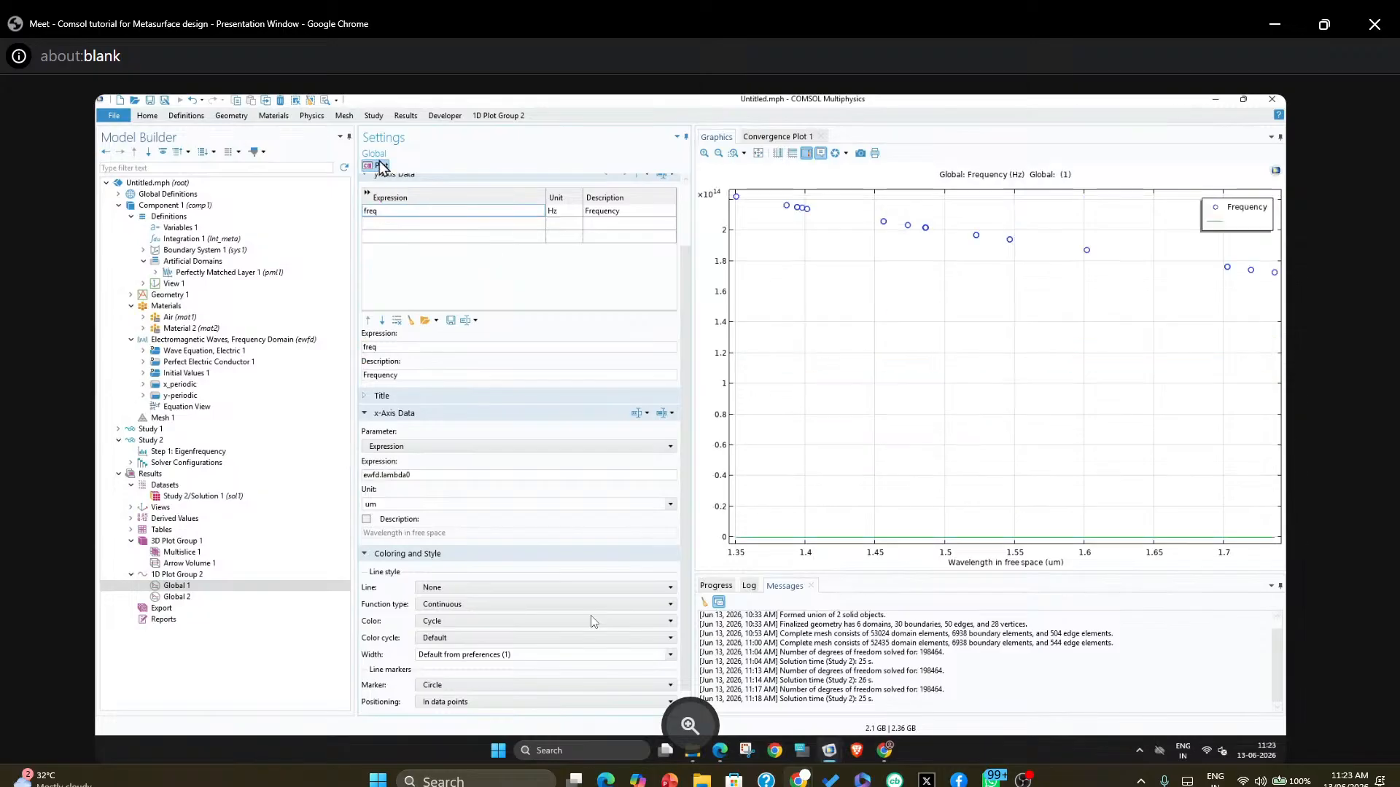
# Switch the frequency plot's y-axis to a logarithmic scale and examine the eigenfrequency list of 3D Plot Group 1
pyautogui.click(791, 156)
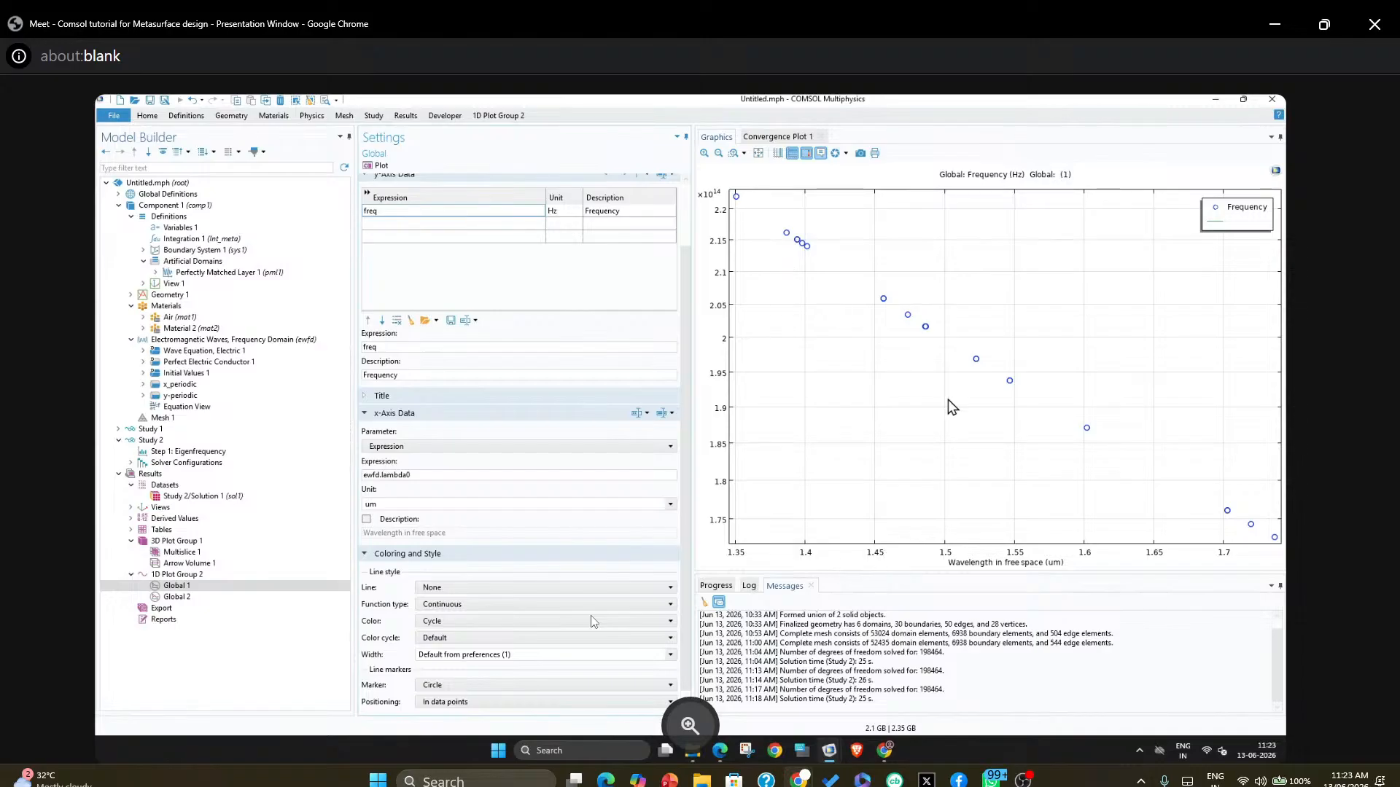
pyautogui.click(177, 541)
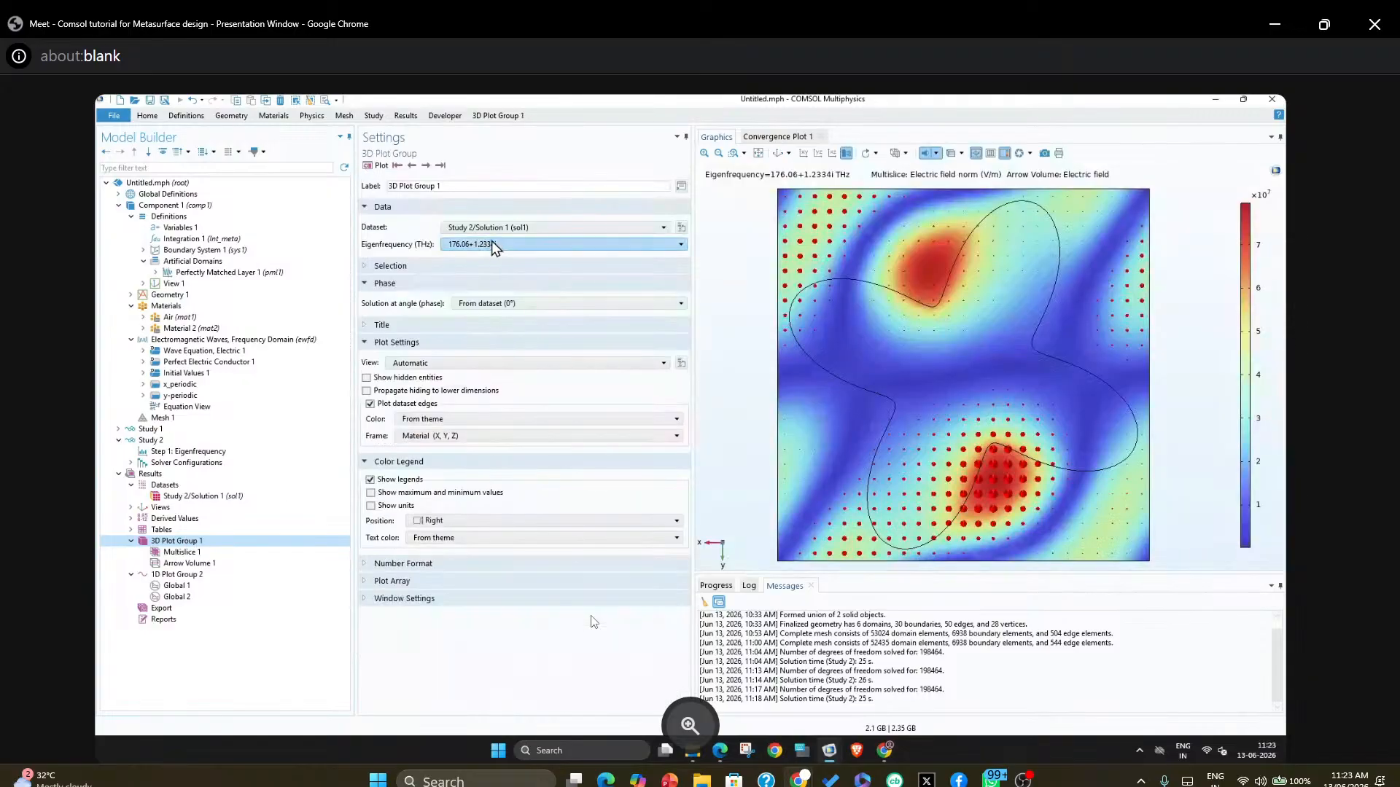
pyautogui.click(492, 244)
pyautogui.click(494, 246)
pyautogui.click(494, 246)
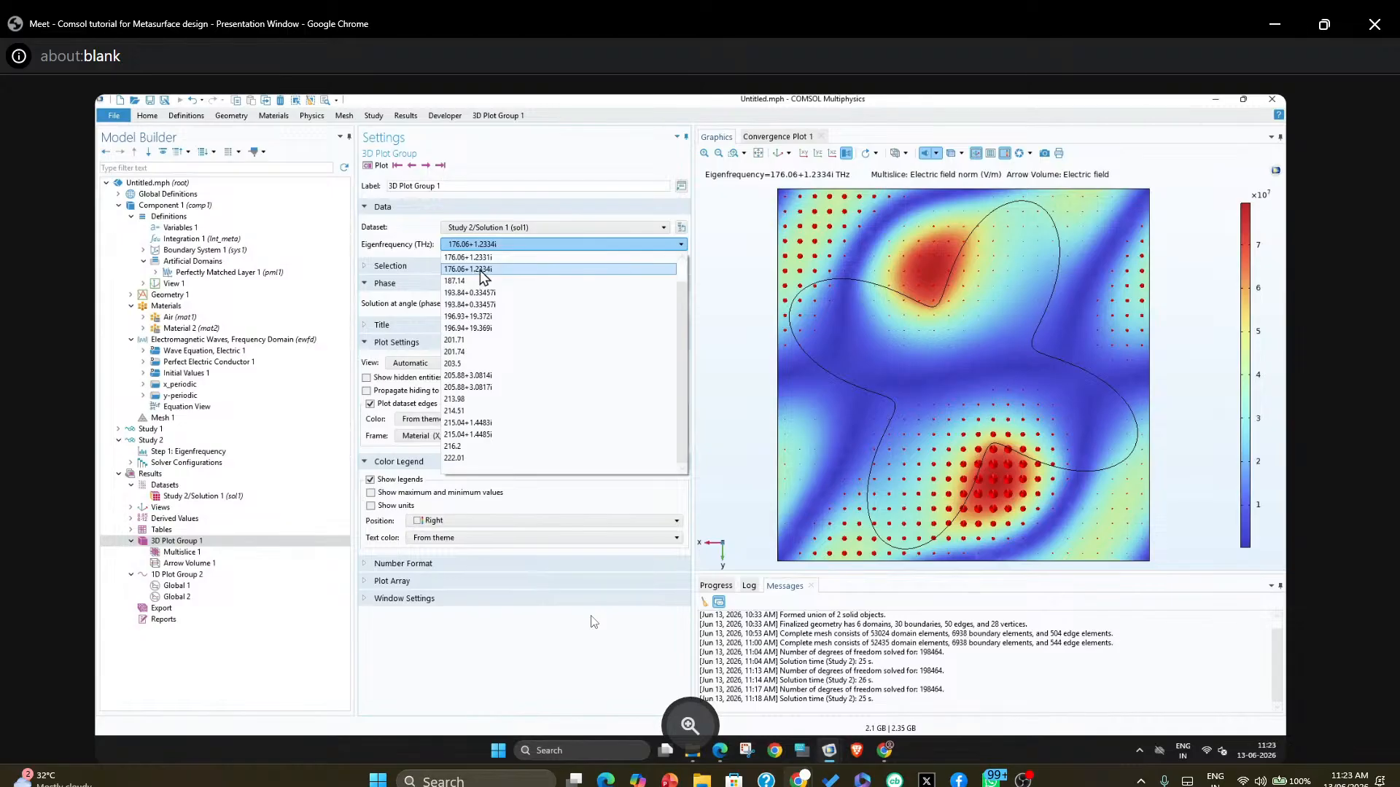
# Replace the y-axis expression freq of Global 1 in 1D Plot Group 2 with ewfd.Qfactor
pyautogui.click(182, 576)
pyautogui.click(182, 587)
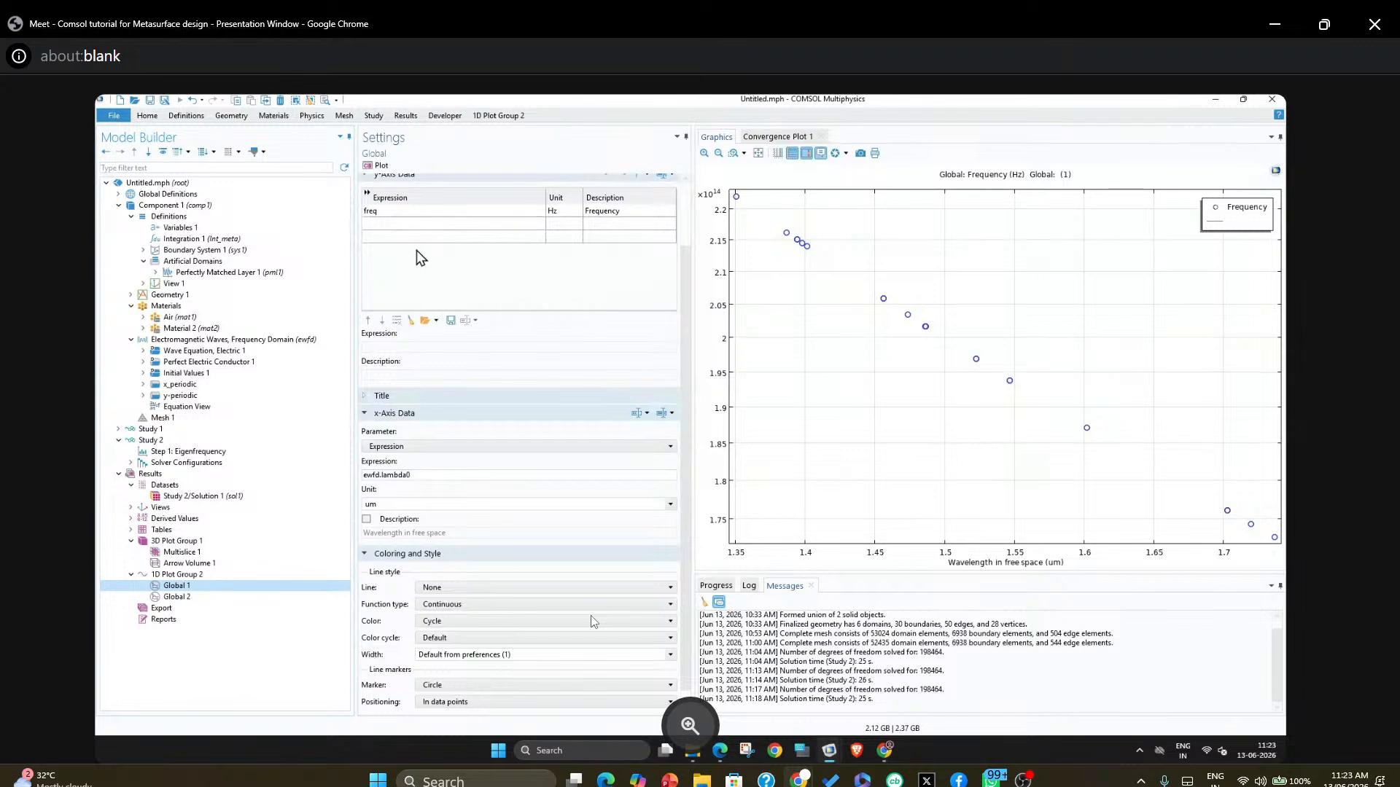
pyautogui.click(387, 212)
pyautogui.click(387, 211)
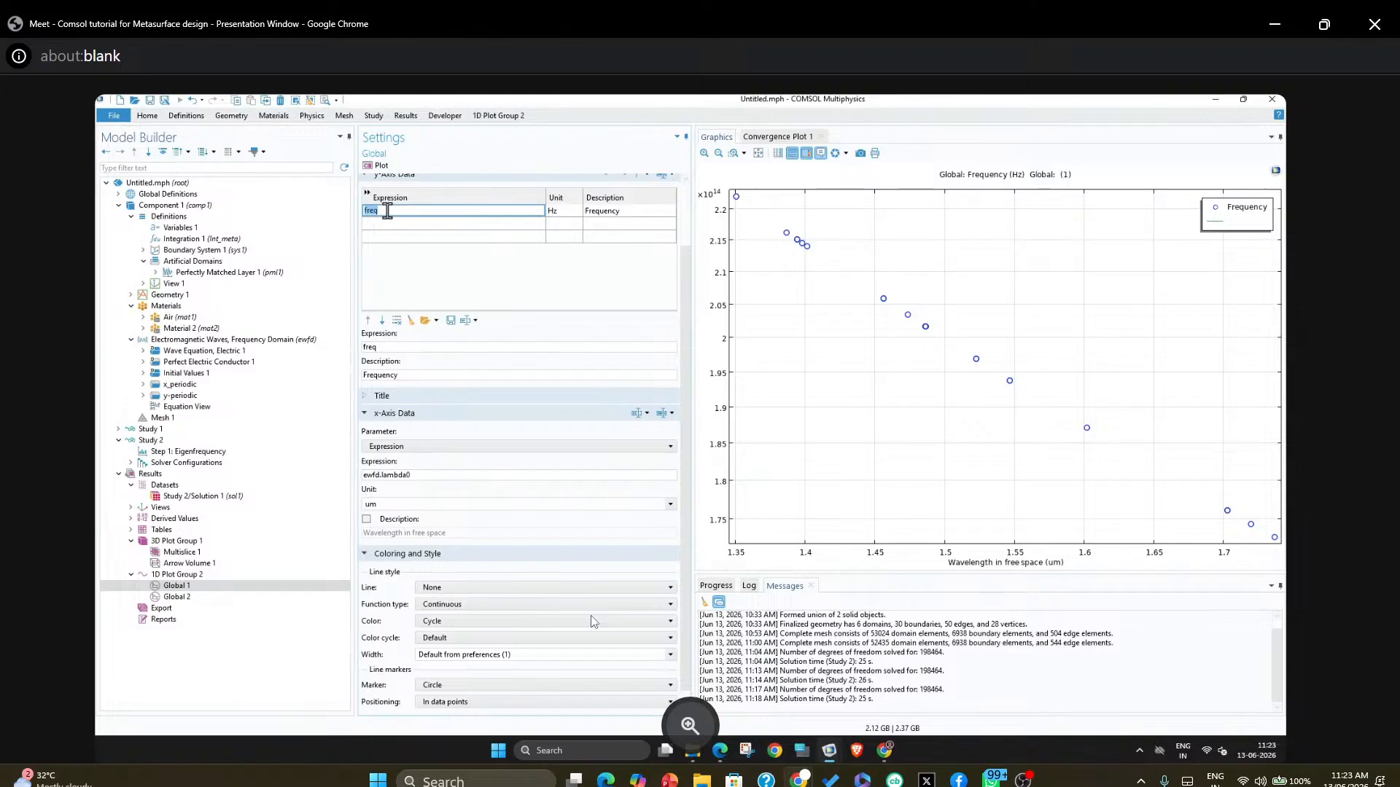
pyautogui.write('ewfd')
pyautogui.write('.Qfacto')
pyautogui.click(416, 265)
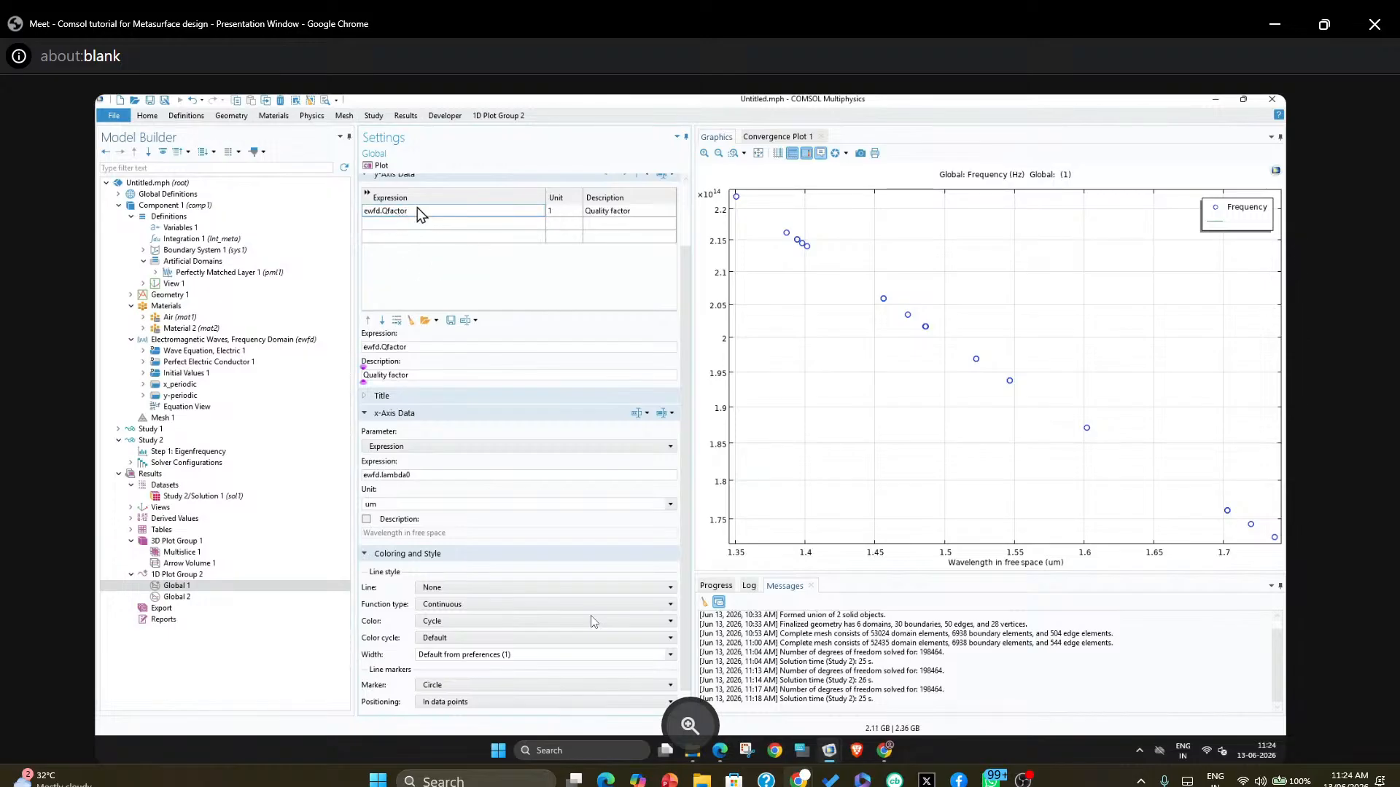
# Check the global expressions of Electromagnetic Waves, Frequency Domain for the quality factor and replot Global 1
pyautogui.scroll(2, 656, 251)
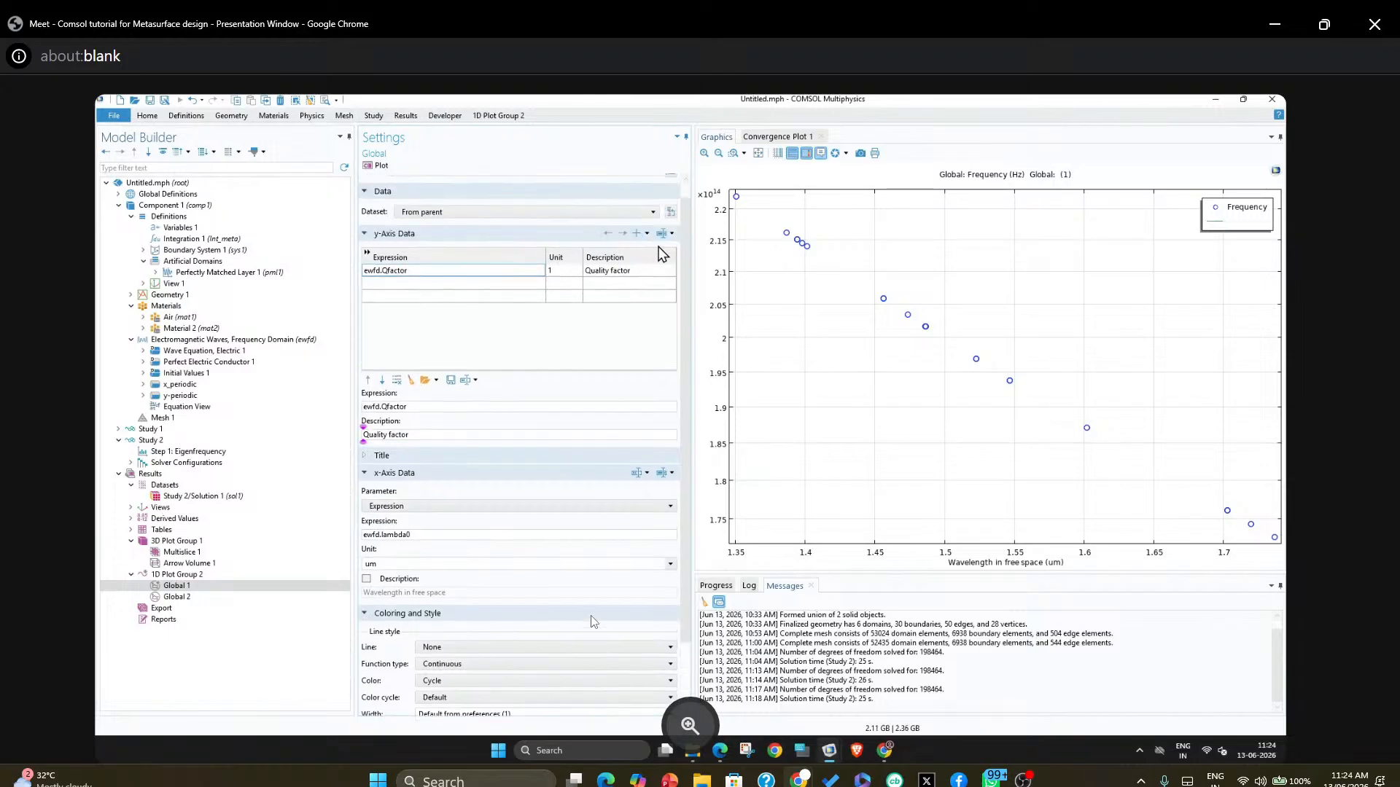
pyautogui.click(672, 235)
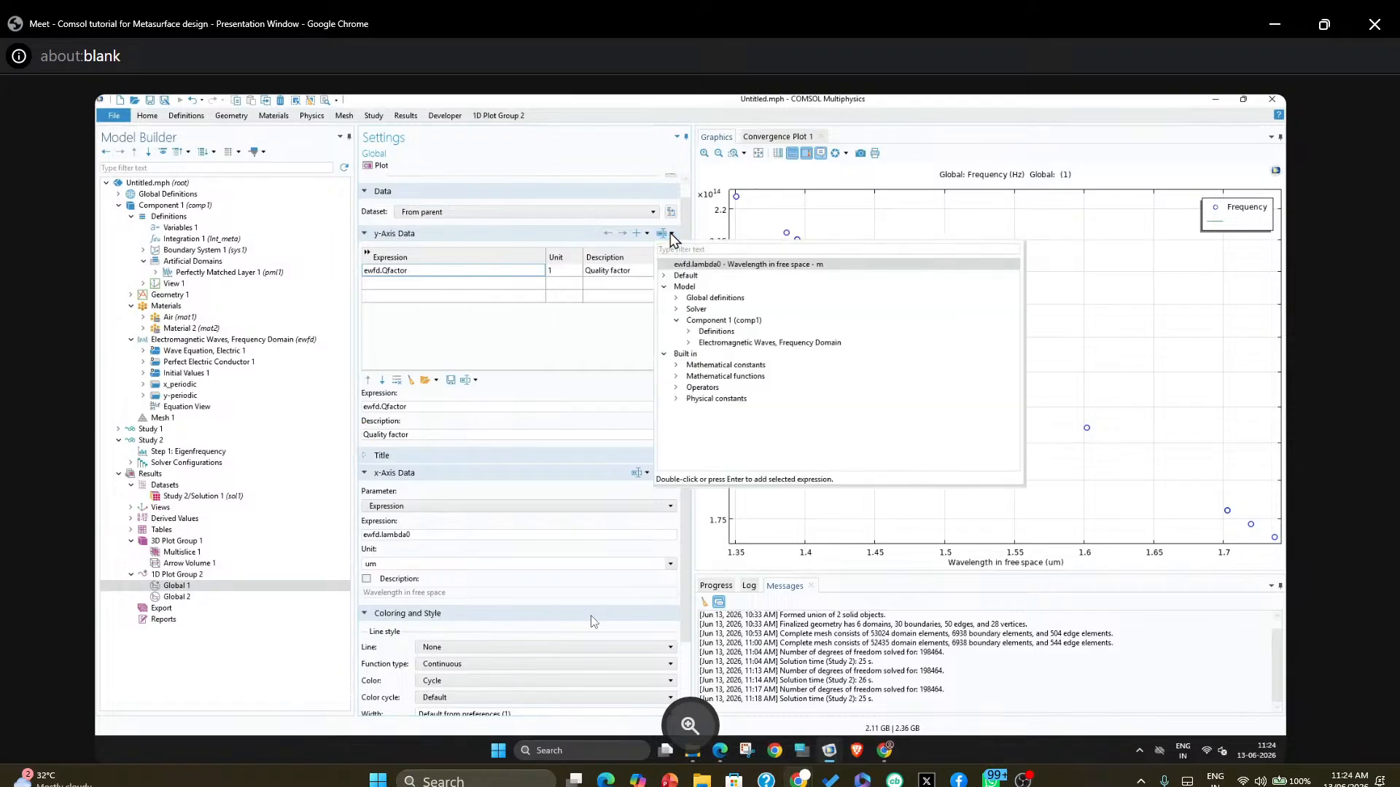
pyautogui.click(689, 343)
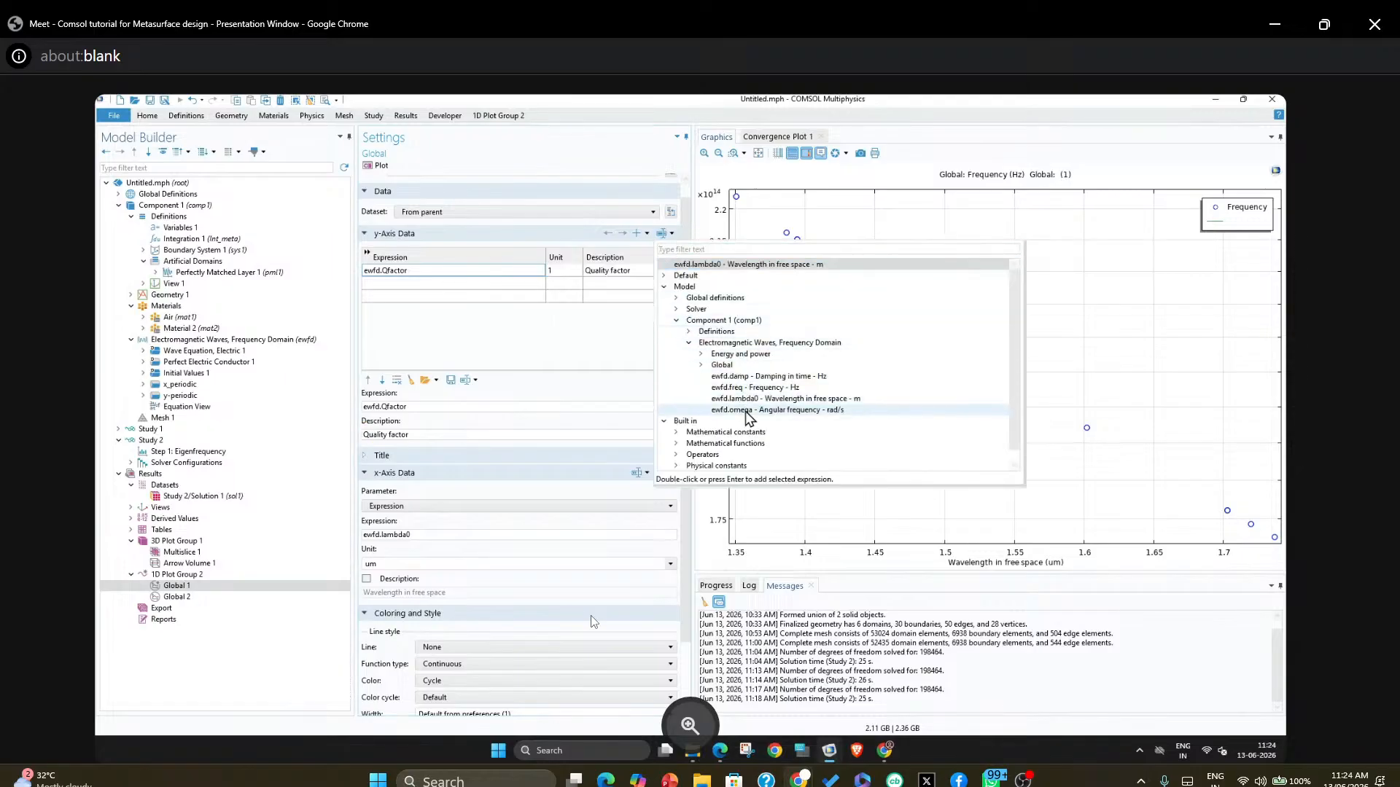
pyautogui.click(701, 365)
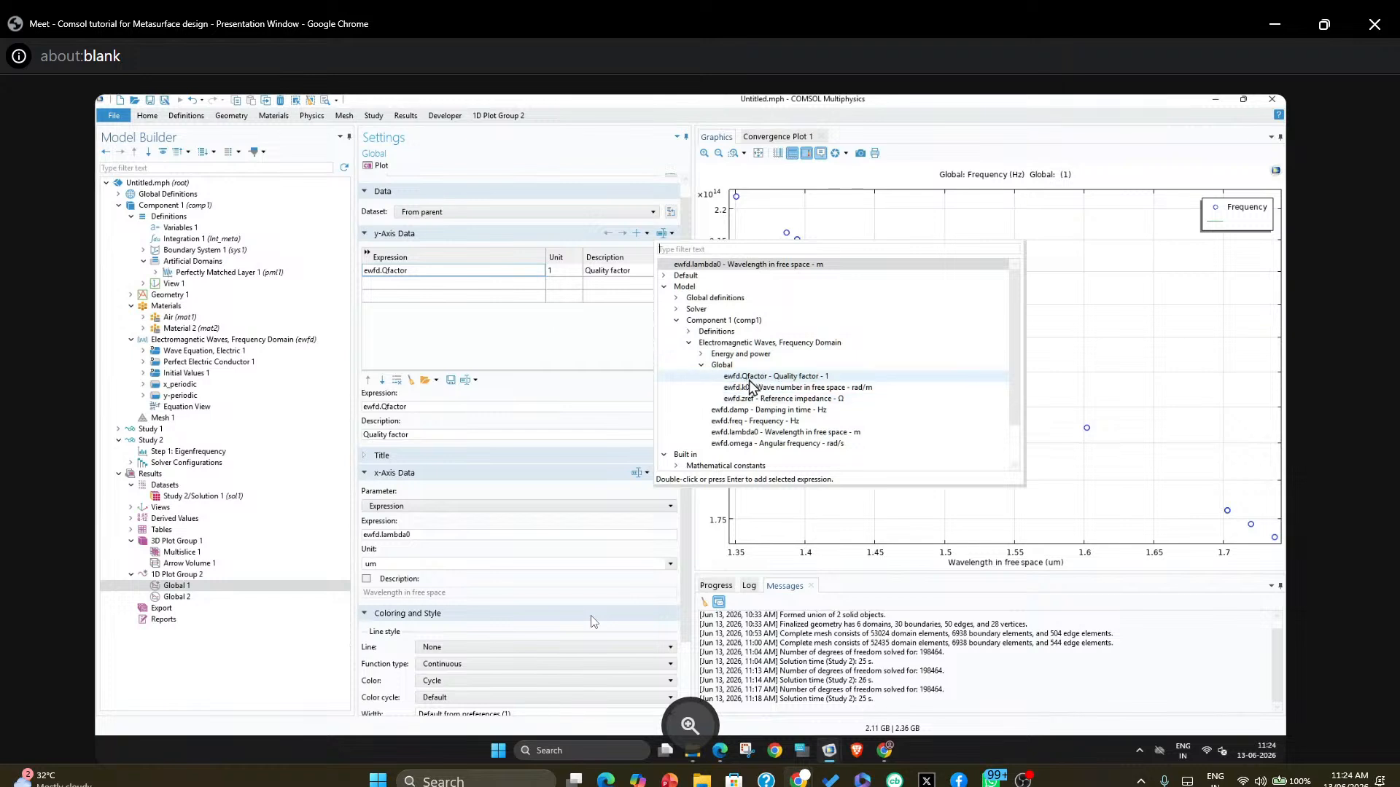
pyautogui.click(549, 316)
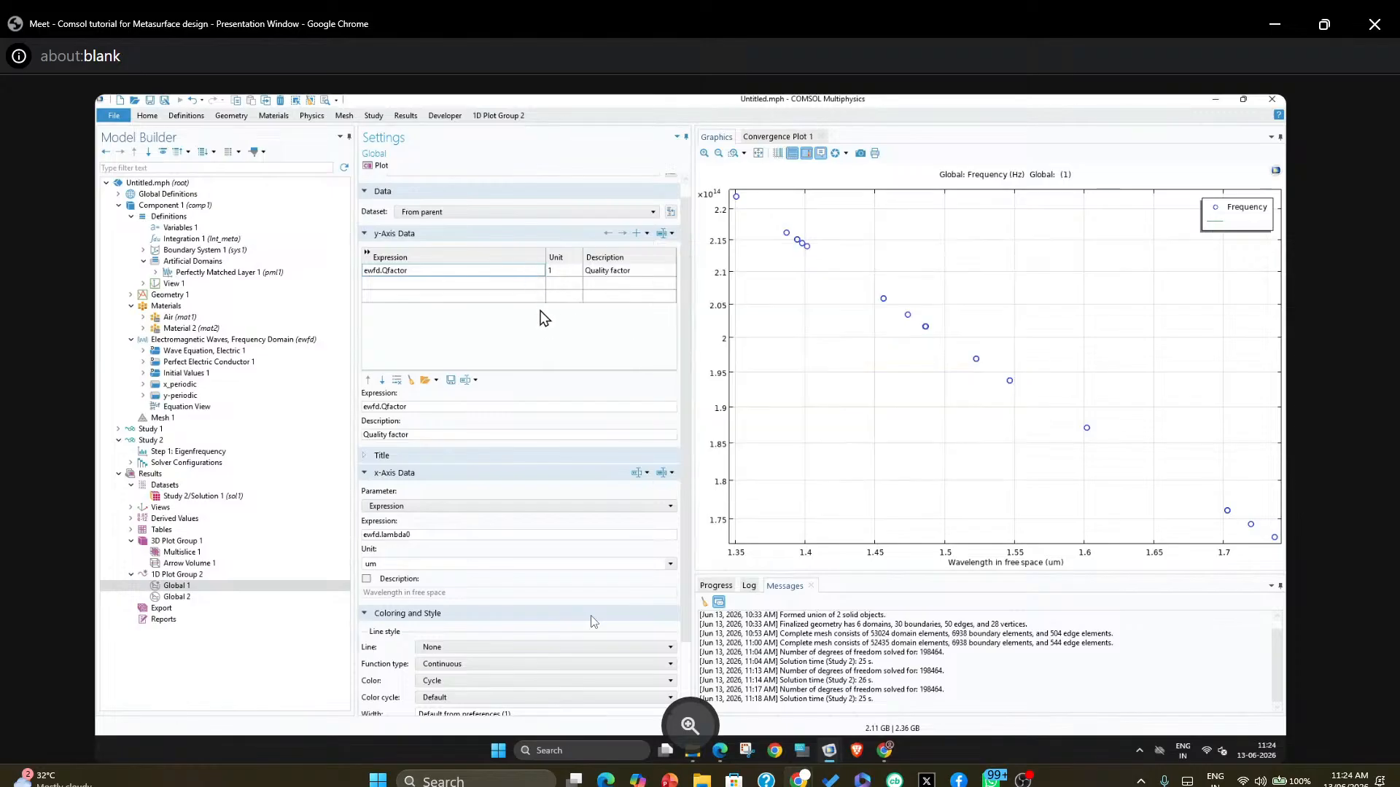
pyautogui.click(380, 167)
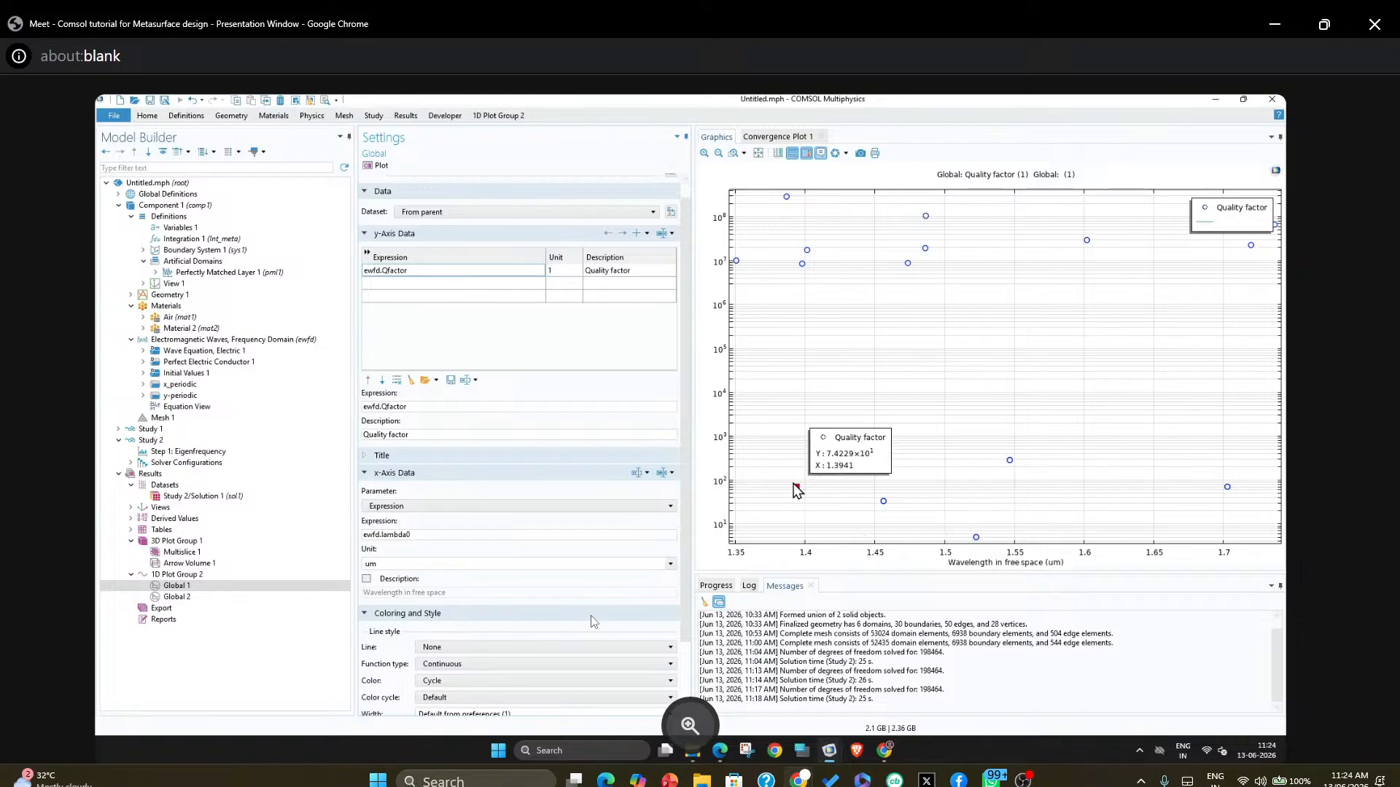
pyautogui.moveTo(1012, 462)
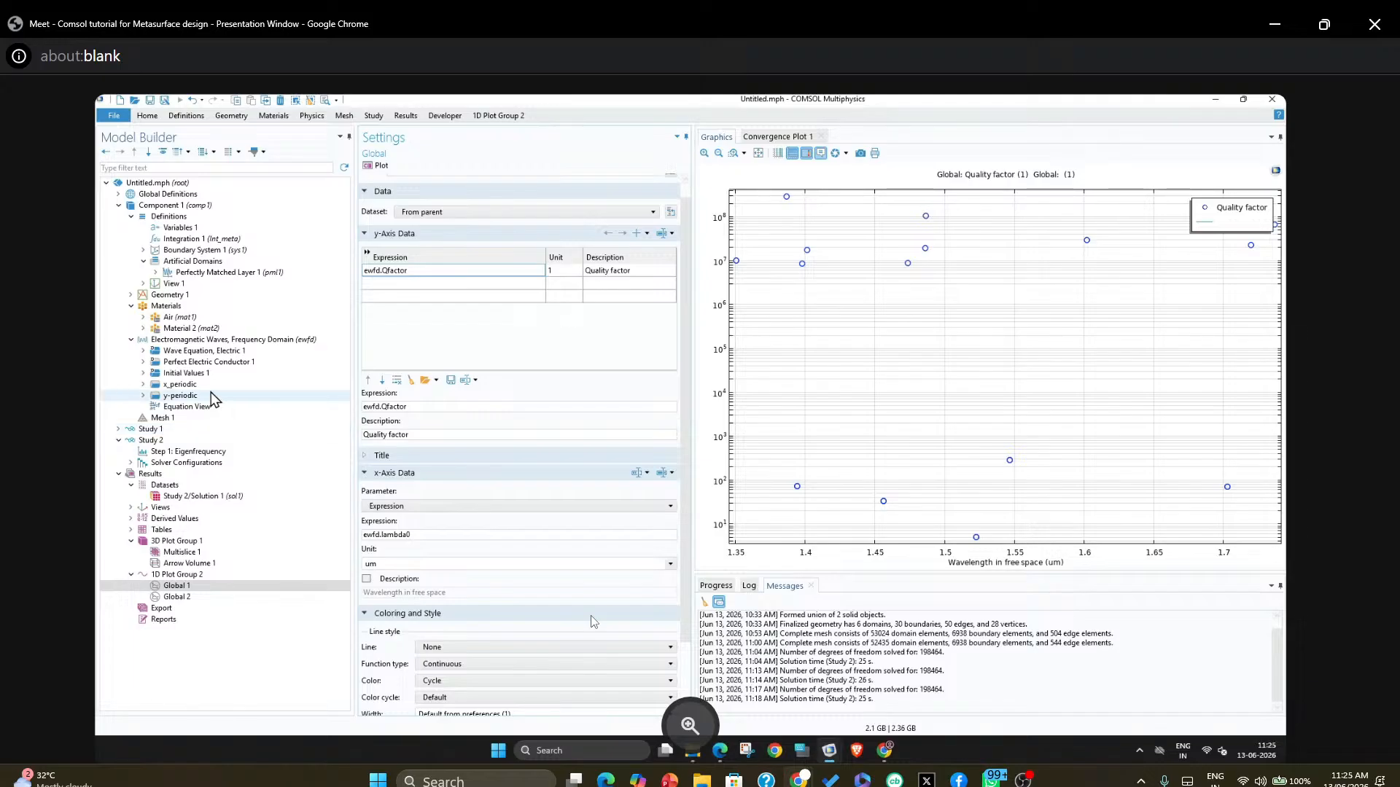
# Add a Parametric Sweep to Study 2
pyautogui.click(150, 441)
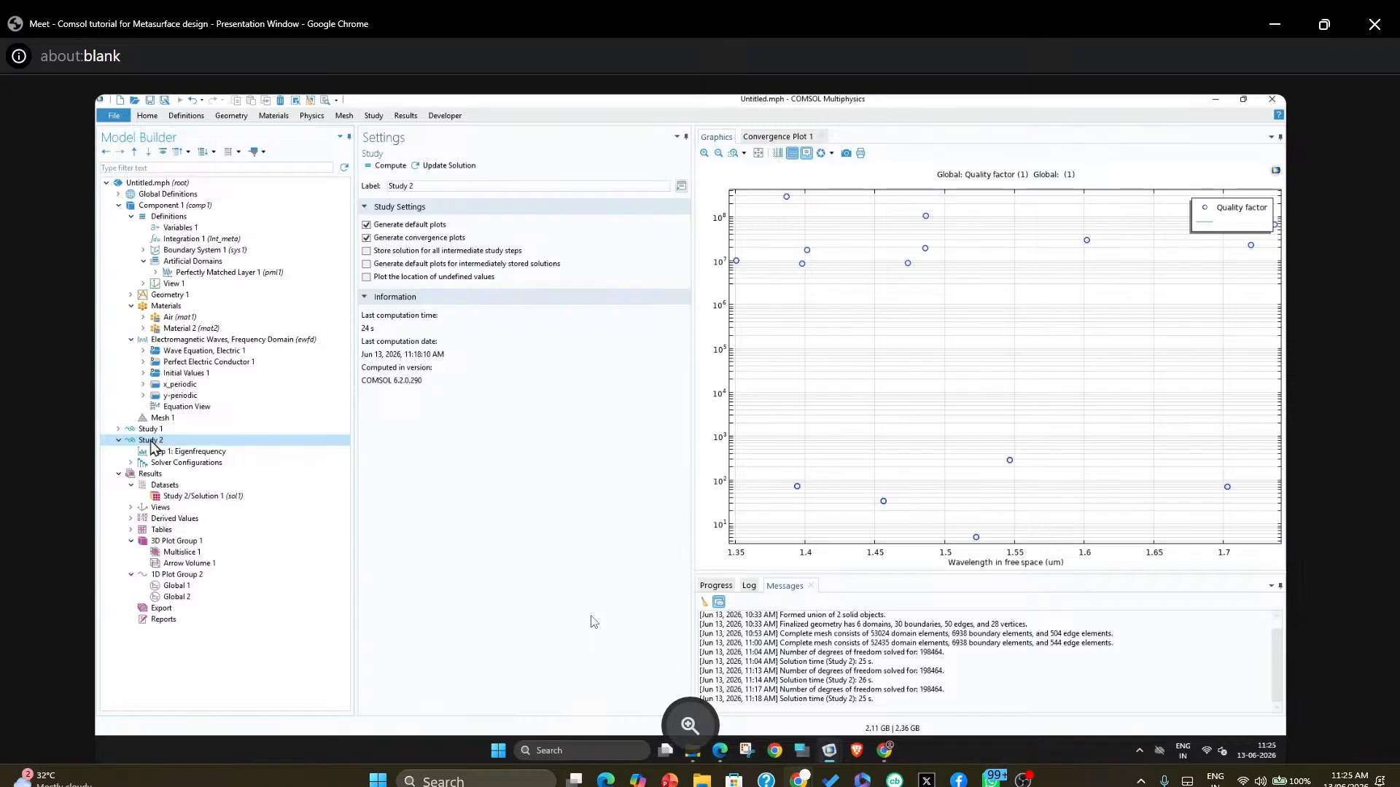
pyautogui.click(151, 441)
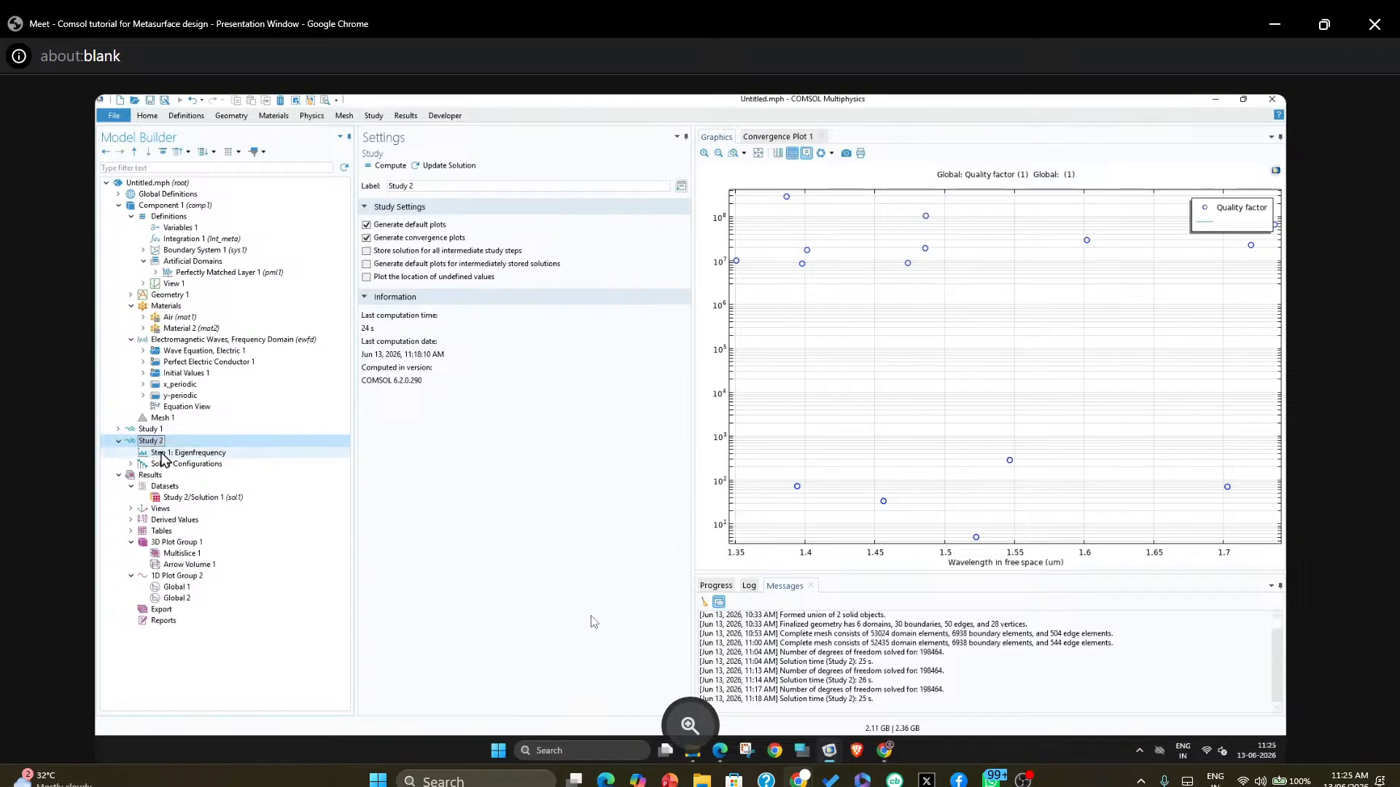
pyautogui.click(174, 453)
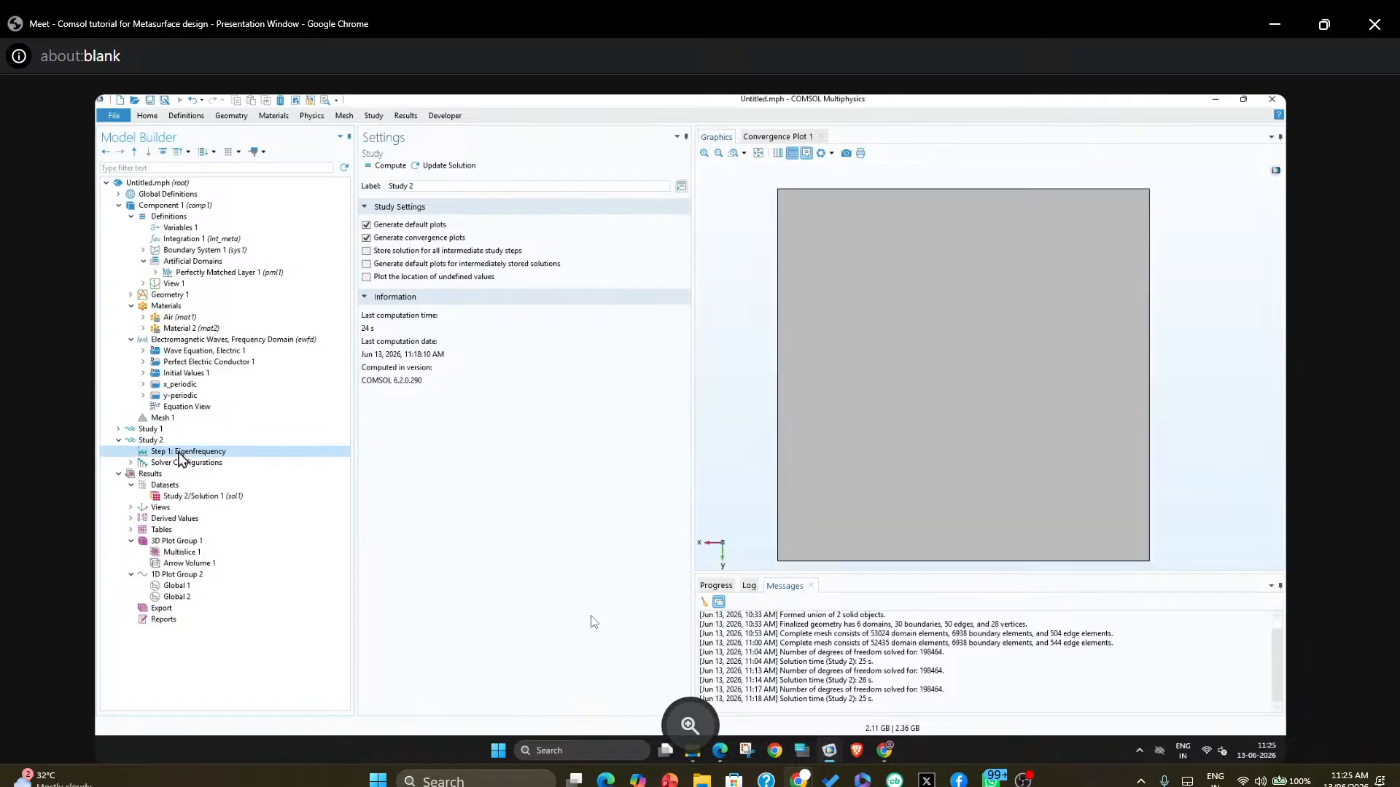
pyautogui.click(156, 441)
pyautogui.rightClick(158, 444)
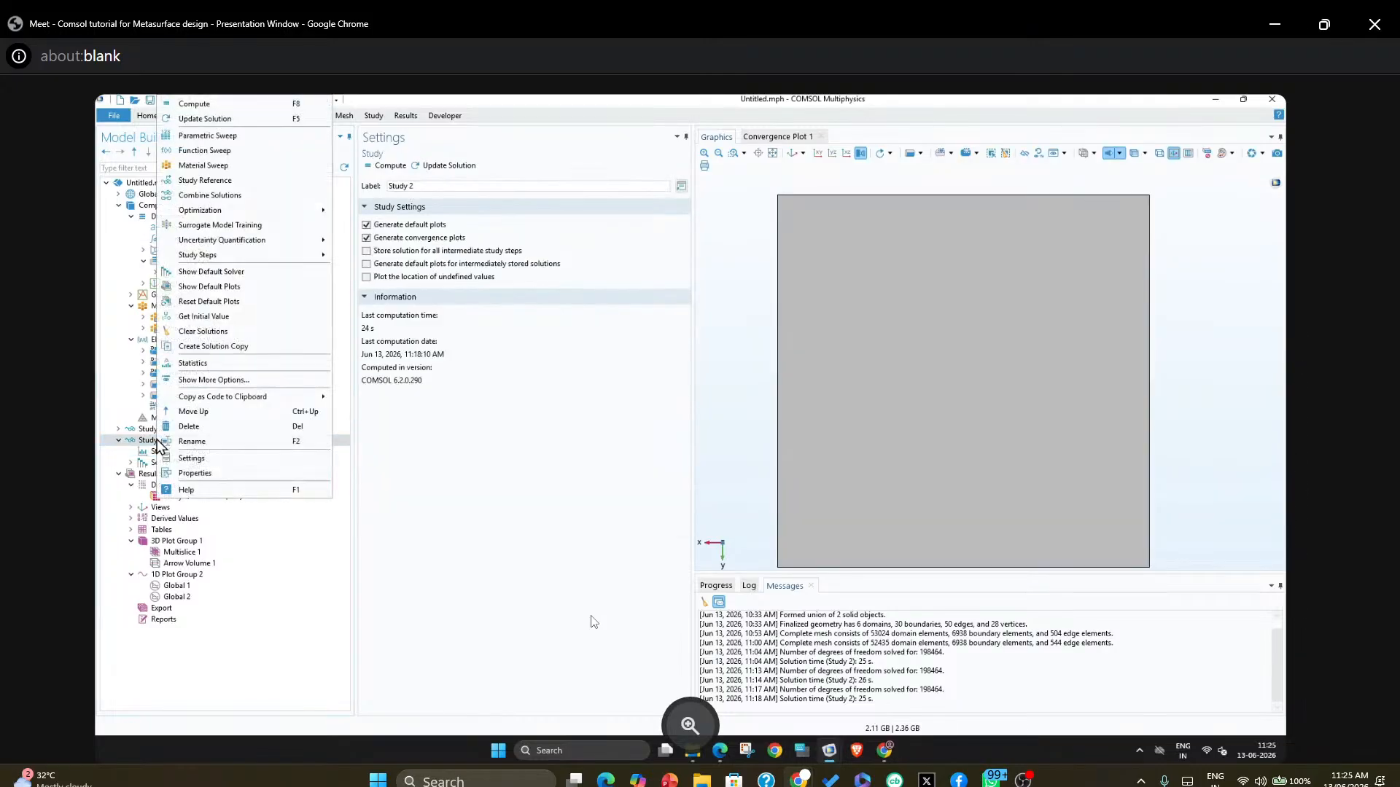
pyautogui.click(228, 137)
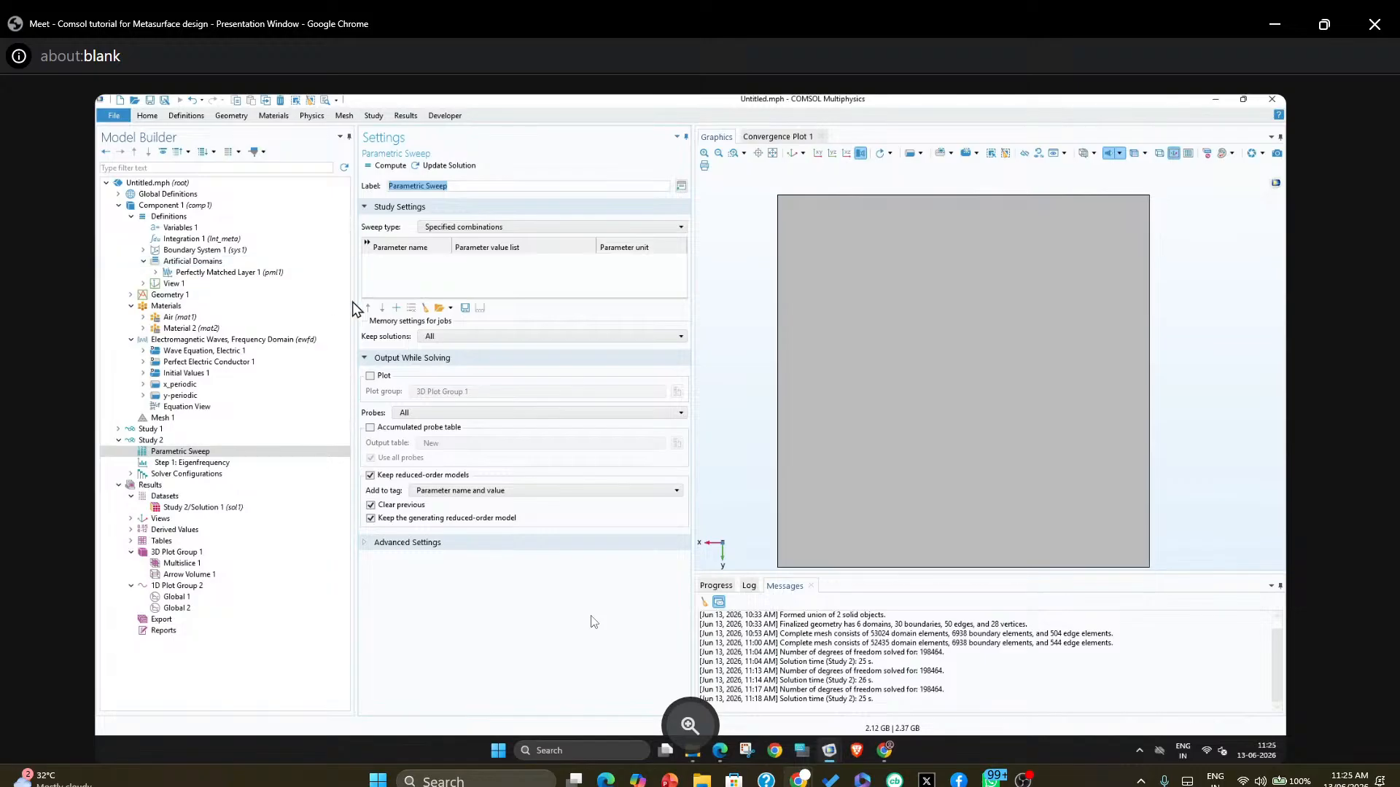
# Add P (Periodicty) as the parameter of the new Parametric Sweep
pyautogui.click(397, 309)
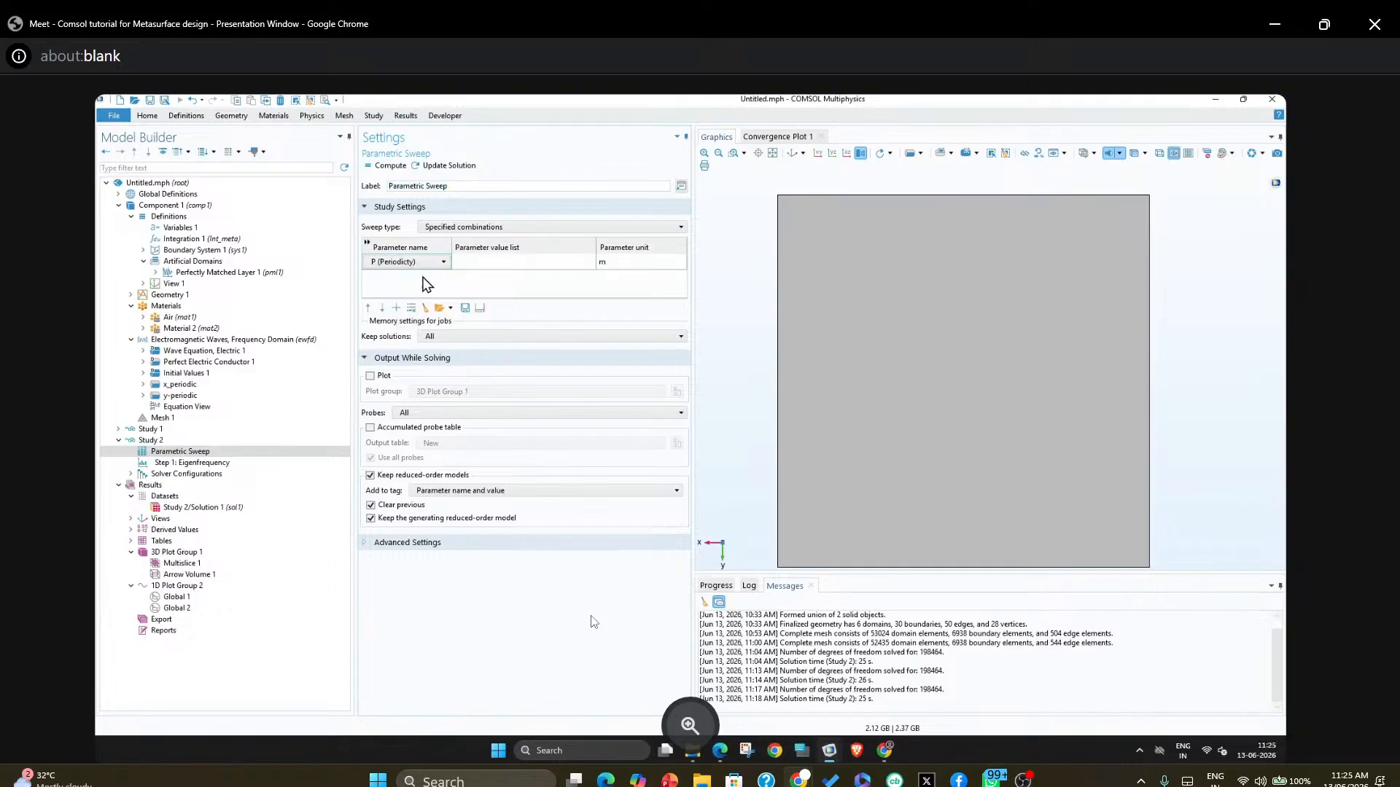
pyautogui.click(437, 264)
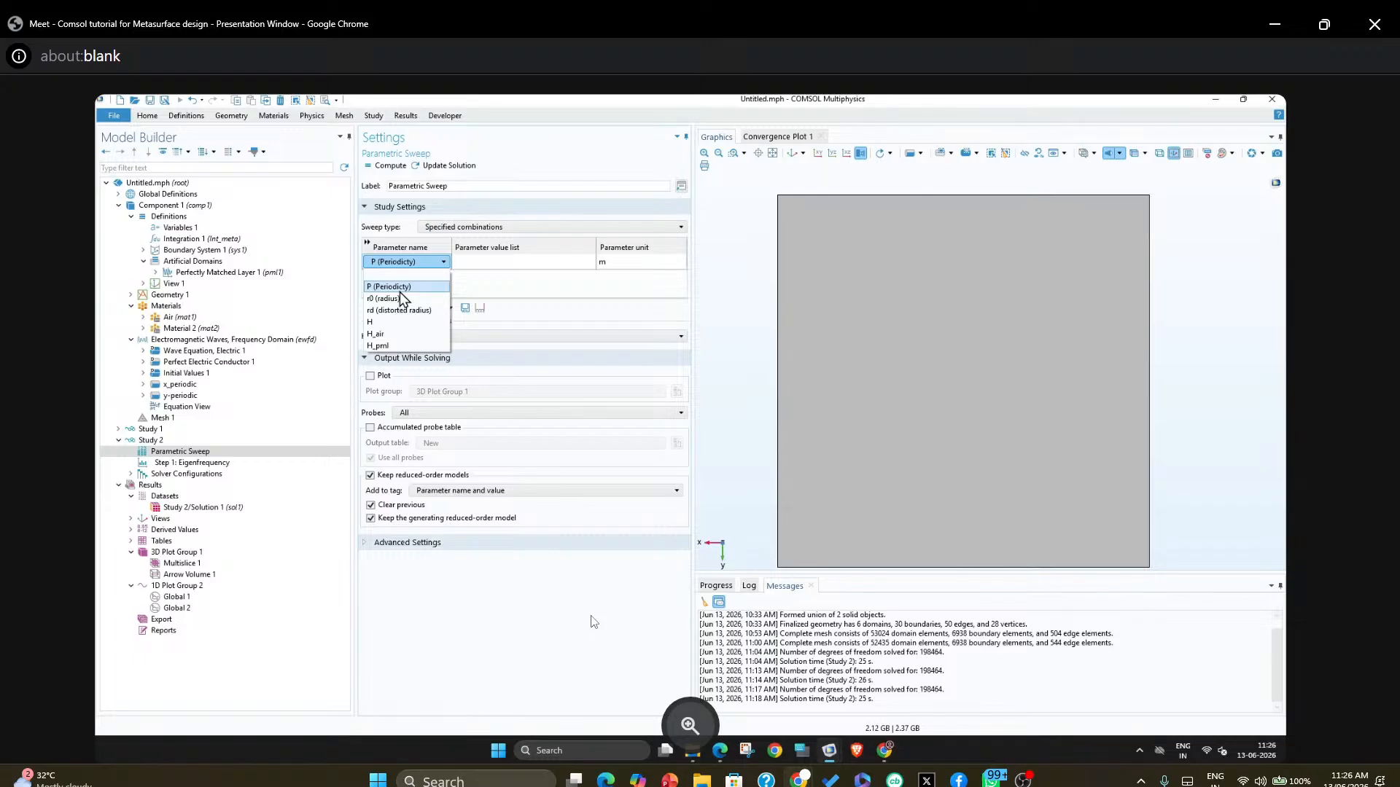
pyautogui.click(401, 291)
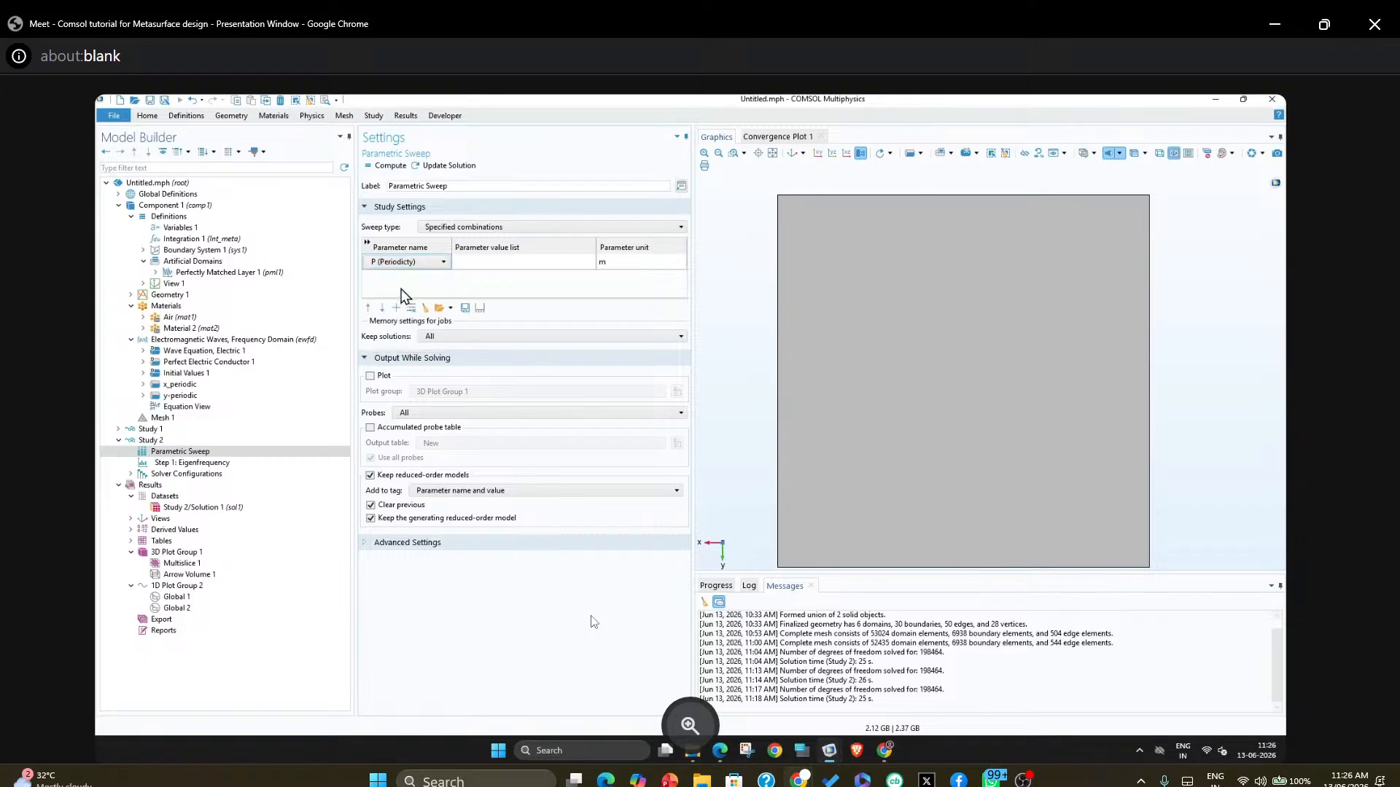
pyautogui.click(525, 271)
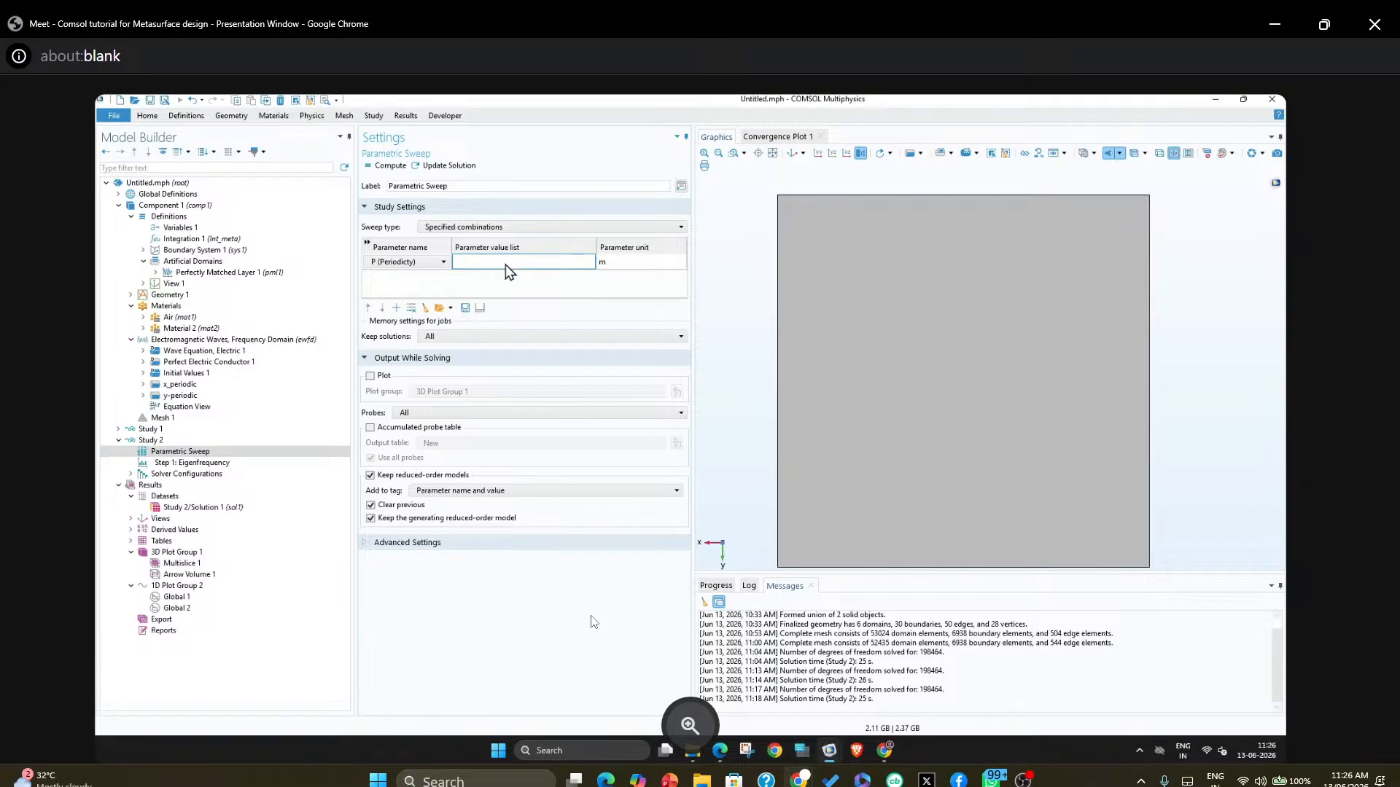
pyautogui.click(479, 308)
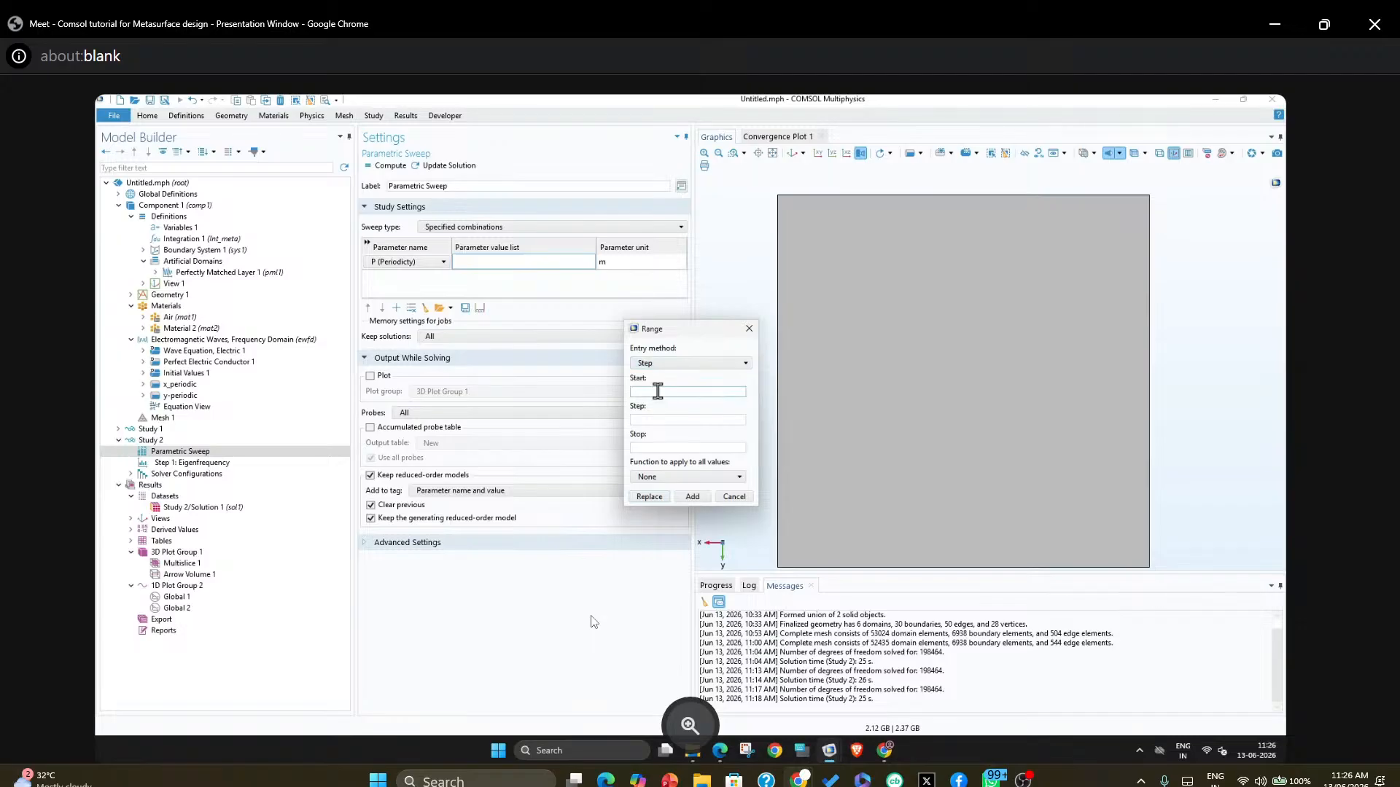
pyautogui.click(749, 329)
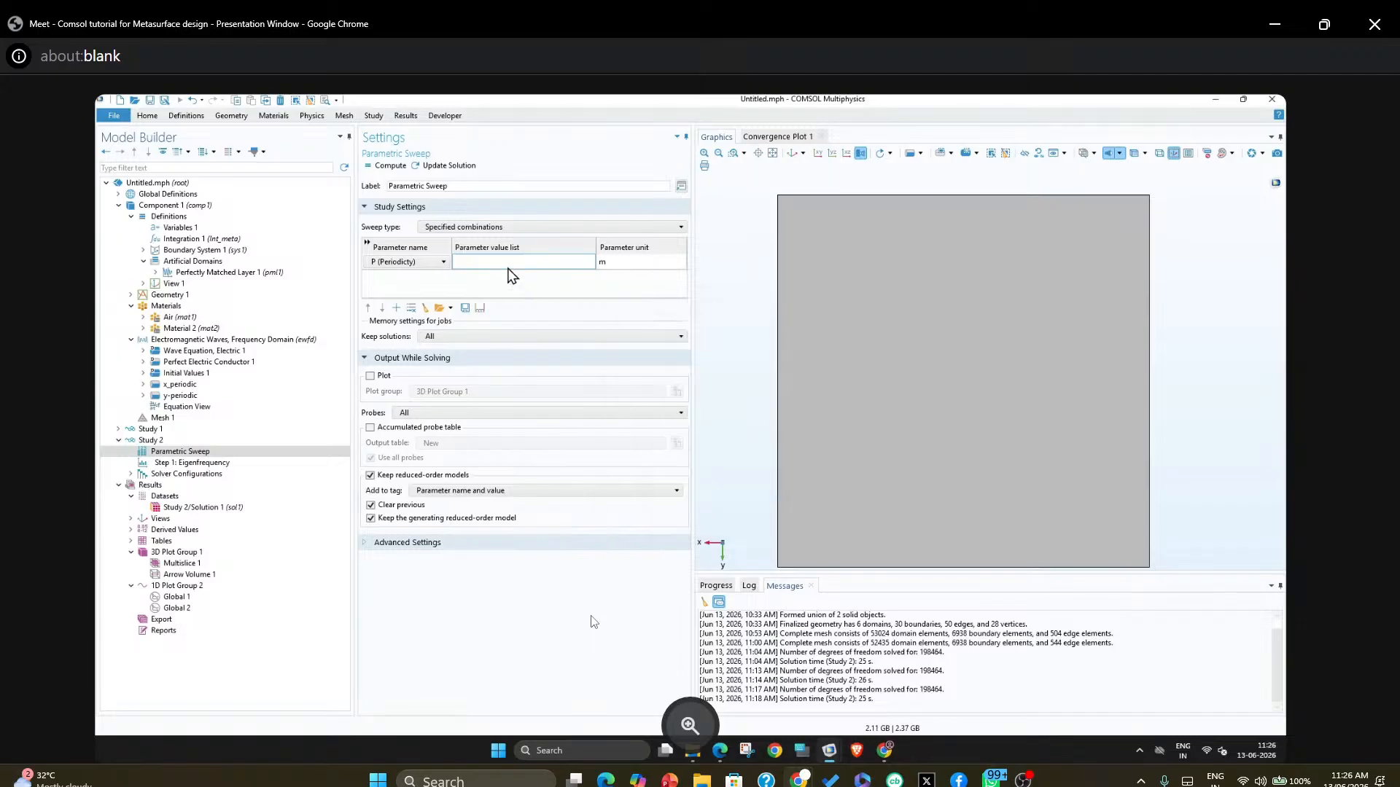
# Enter 2000[um] as the first entry in the parameter value list of P
pyautogui.click(508, 262)
pyautogui.write('100')
pyautogui.write('[um]')
pyautogui.press('BackSpace')
pyautogui.press('BackSpace')
pyautogui.press('BackSpace')
pyautogui.press('BackSpace')
pyautogui.click(473, 264)
pyautogui.write('[um],')
pyautogui.press('Left')
pyautogui.press('Left')
pyautogui.press('Left')
pyautogui.press('Left')
pyautogui.press('Left')
pyautogui.press('Left')
pyautogui.press('Left')
pyautogui.press('BackSpace')
pyautogui.write('20')
# Append 3[um] as the second entry in the parameter value list of P
pyautogui.click(531, 263)
pyautogui.write('3[um]')
pyautogui.click(481, 309)
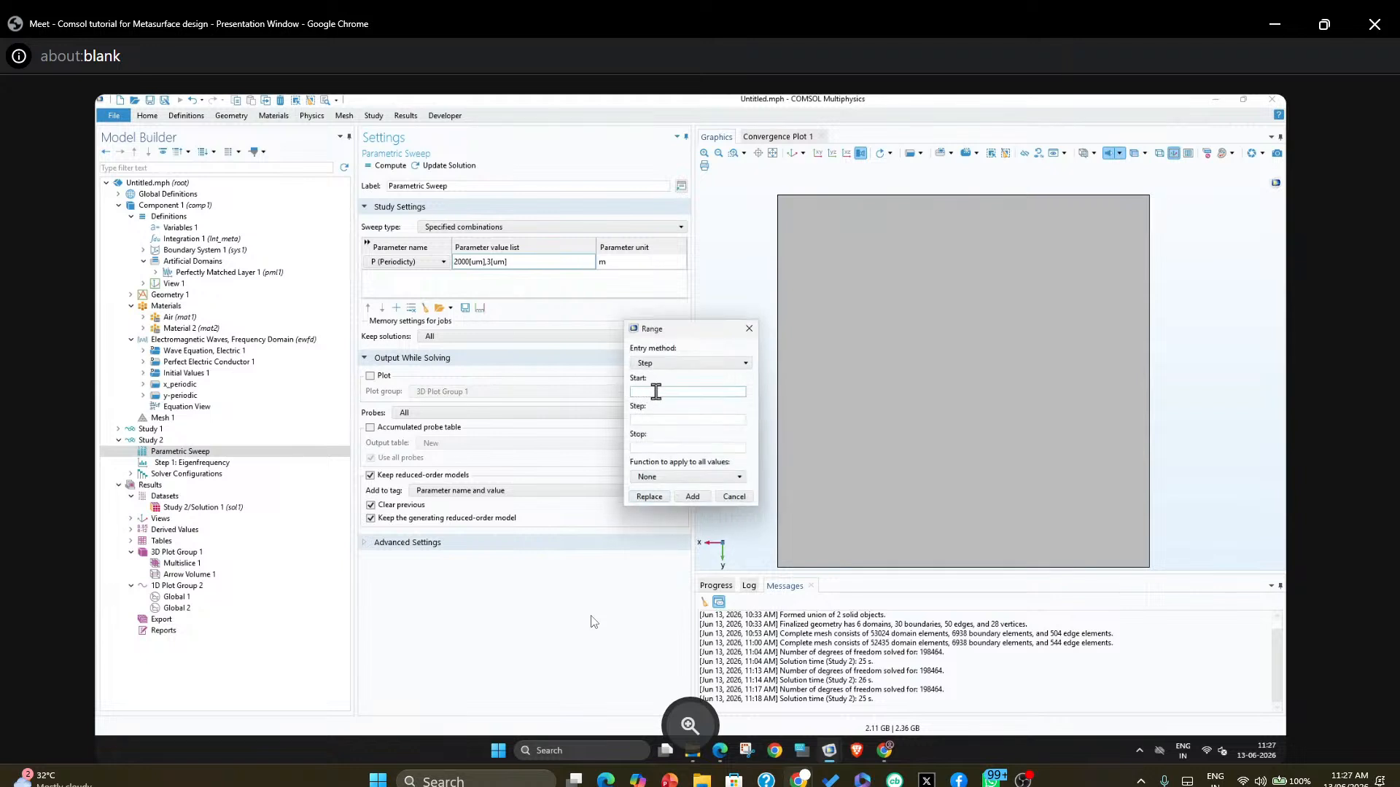
pyautogui.click(748, 329)
# Try to compute Study 2 with the parametric sweep over P
pyautogui.click(151, 441)
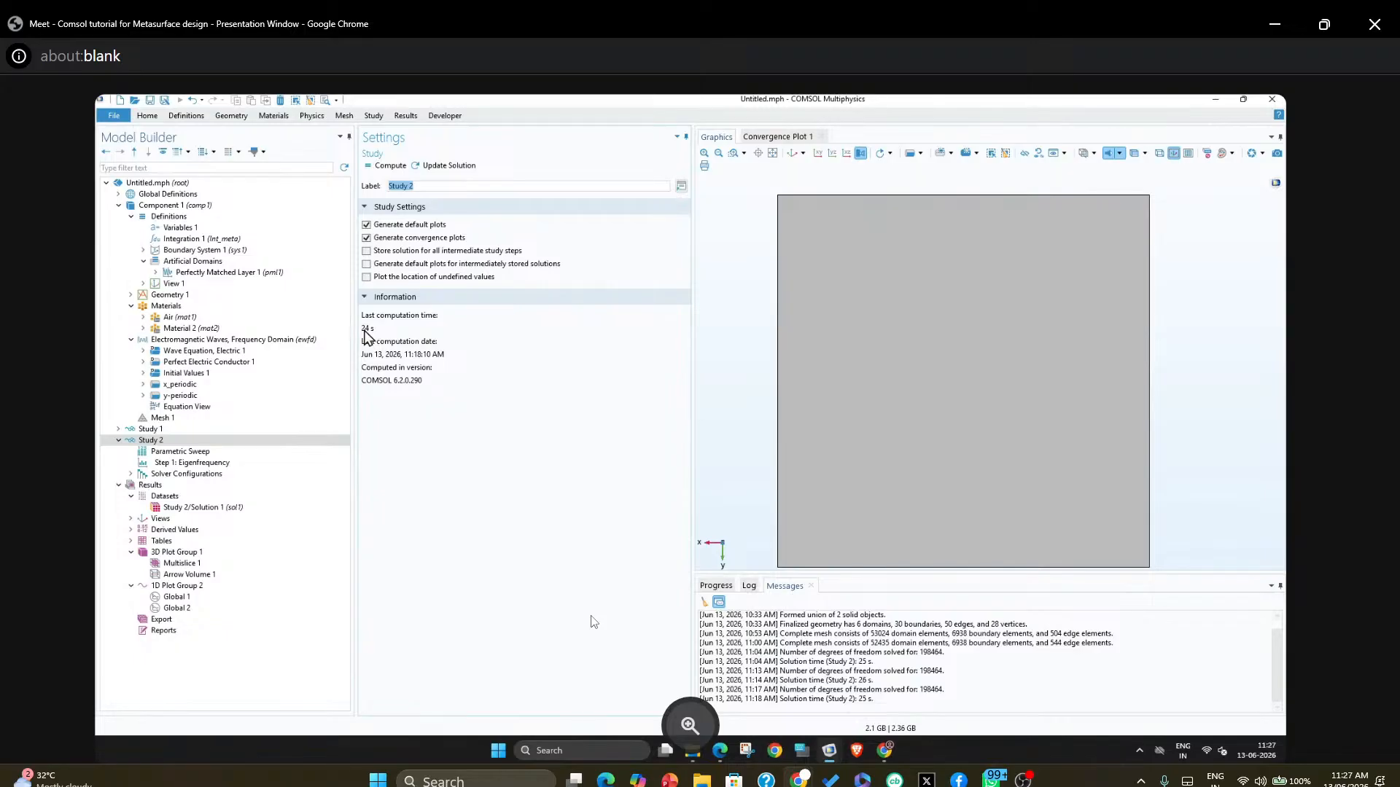
pyautogui.click(390, 167)
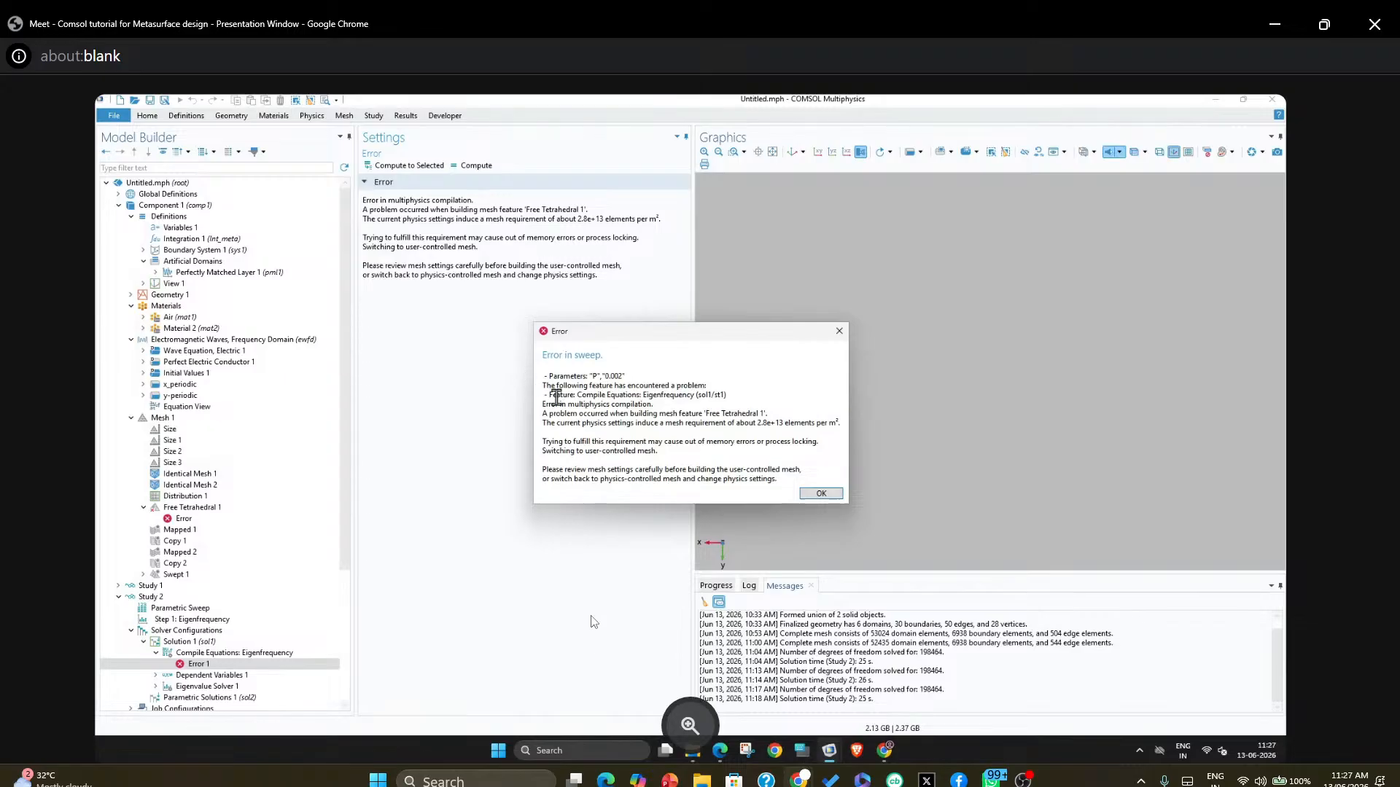
pyautogui.click(820, 494)
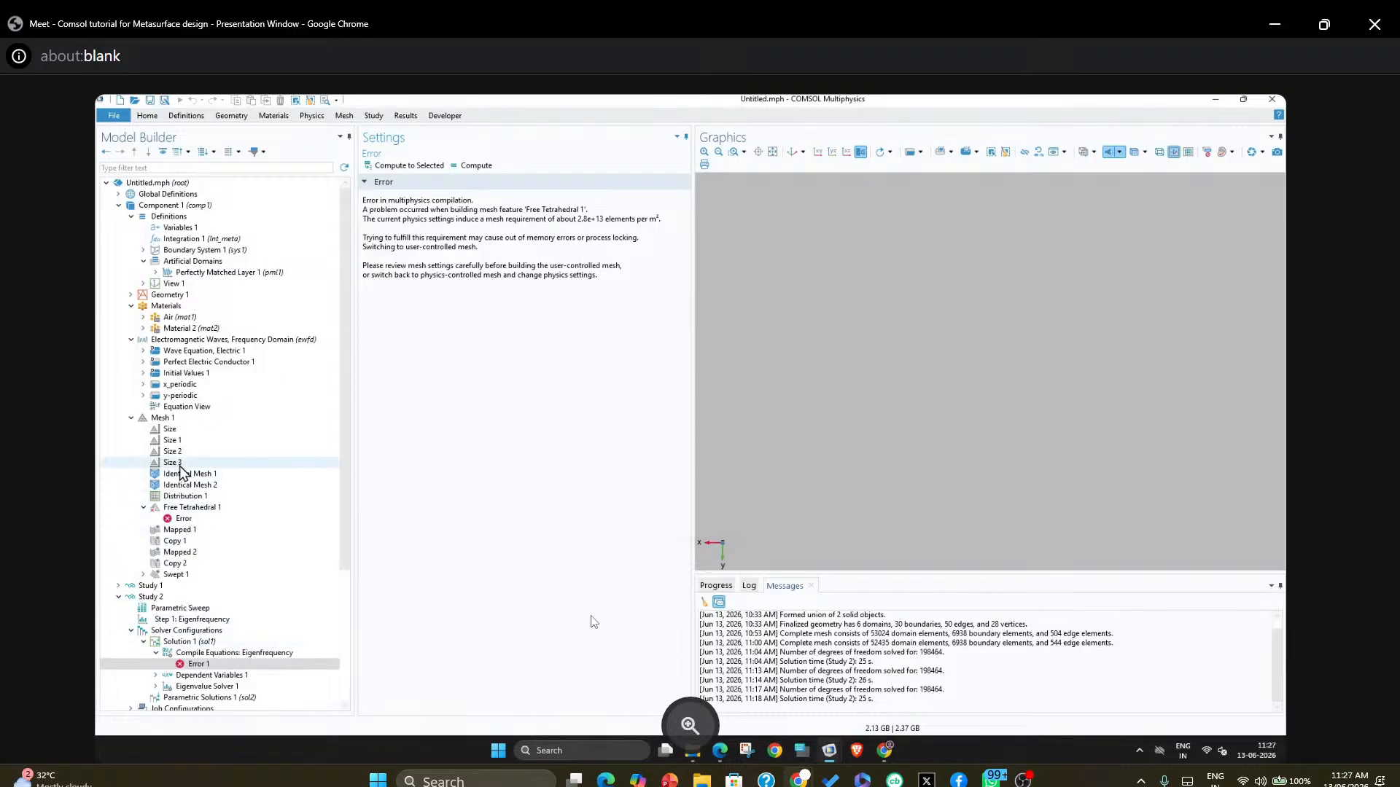
# Review the Compile Equations node and set the sequence type of Mesh 1 to Physics-controlled mesh
pyautogui.click(208, 655)
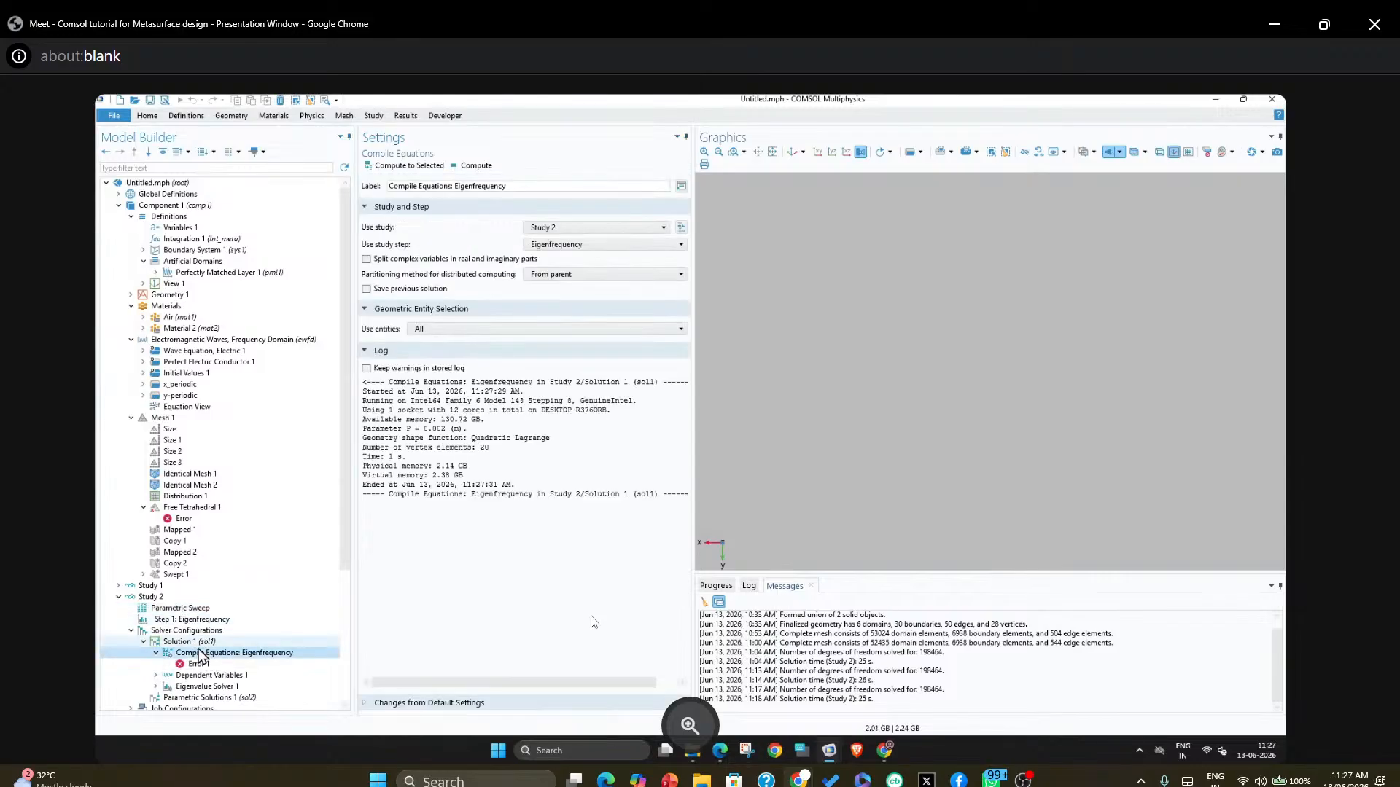
pyautogui.click(163, 418)
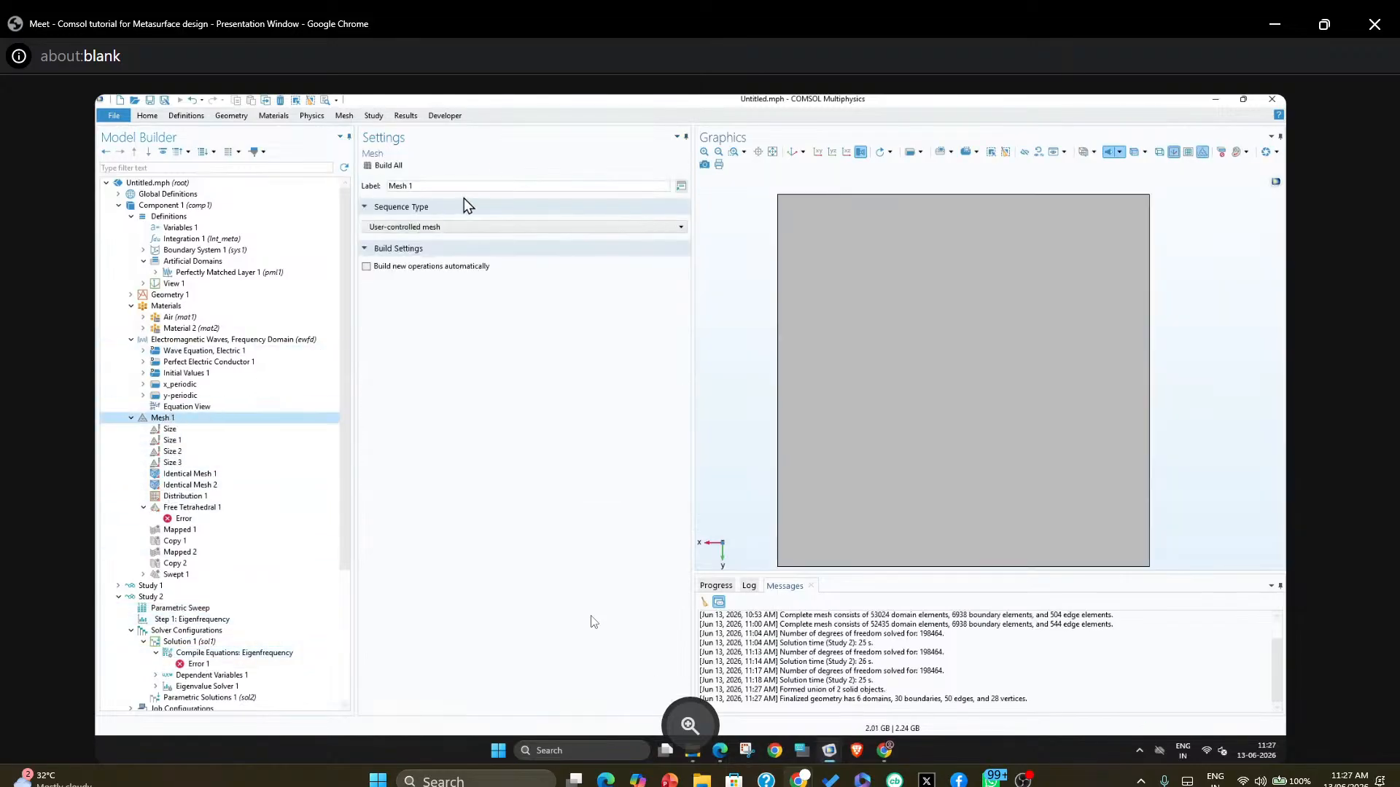
pyautogui.click(454, 228)
pyautogui.click(436, 253)
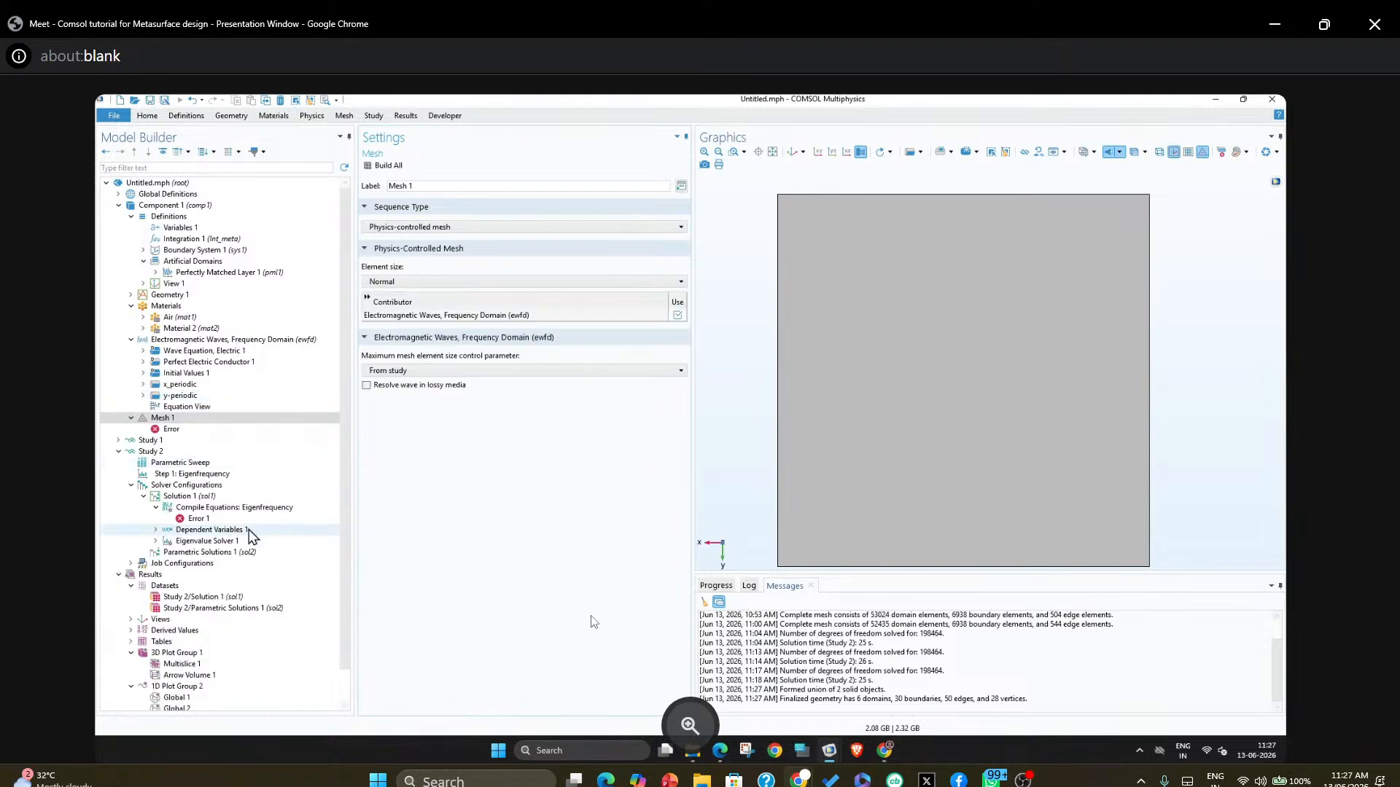
# Correct the parameter value list of P in the Parametric Sweep to 2[um],3[um]
pyautogui.click(187, 464)
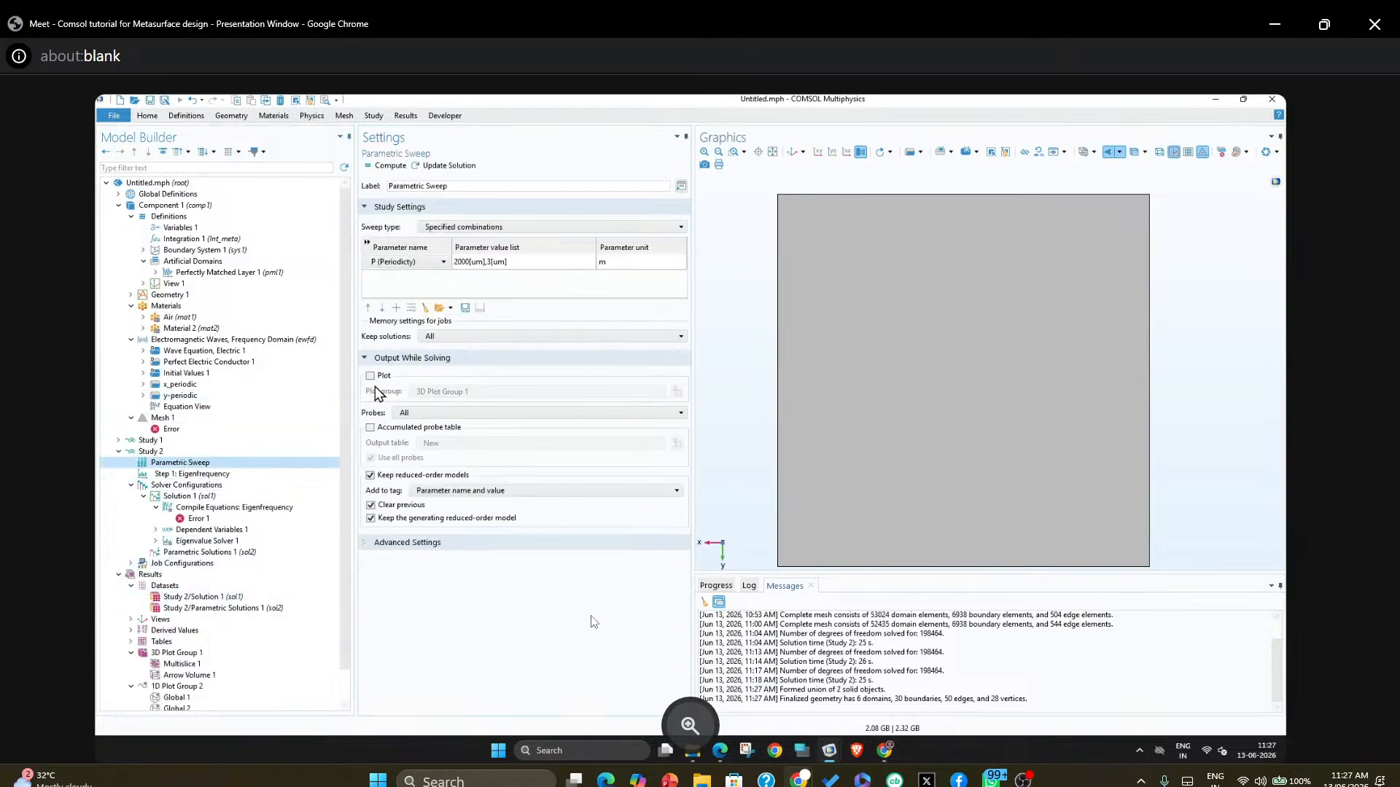
pyautogui.click(467, 263)
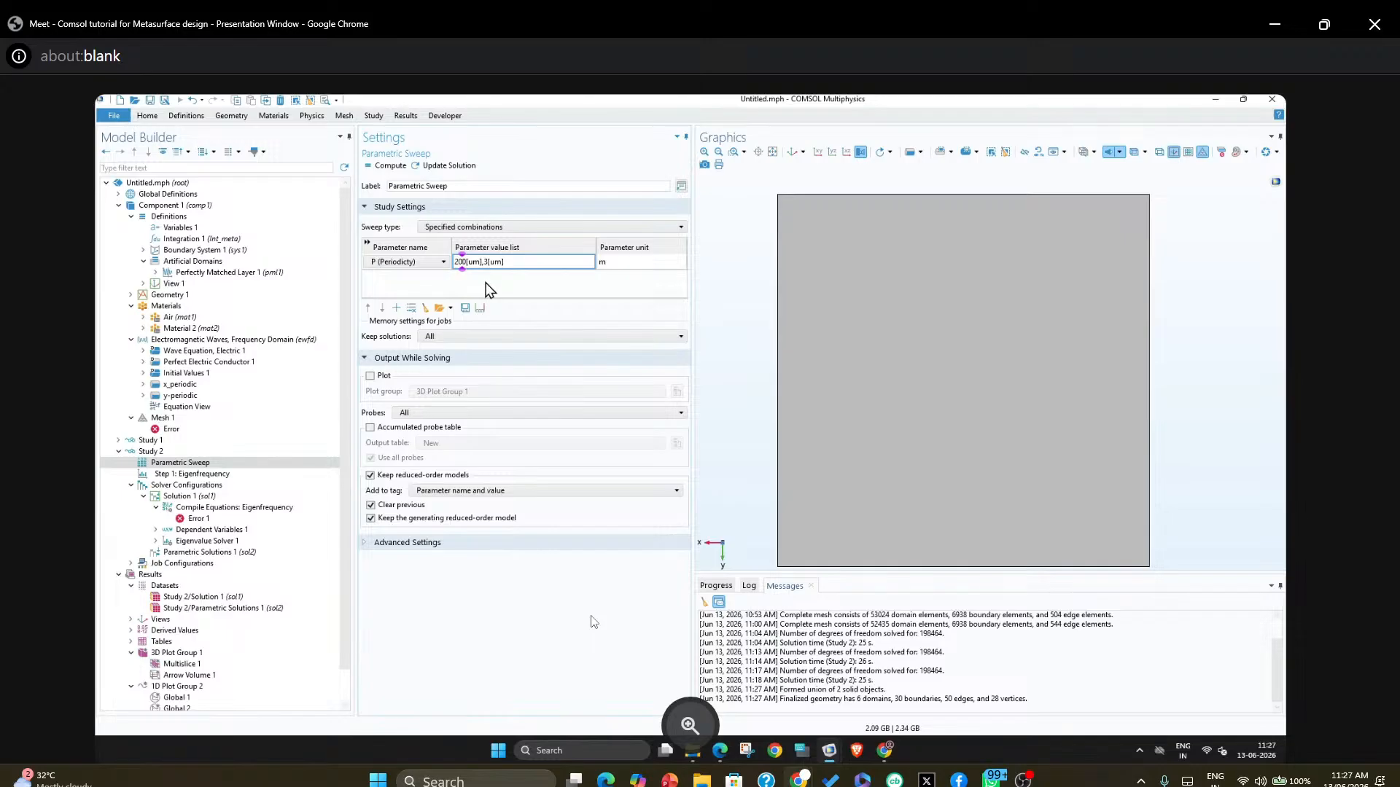
pyautogui.press('BackSpace')
# Compute Study 2 with the corrected parametric sweep and view the solver log
pyautogui.click(382, 167)
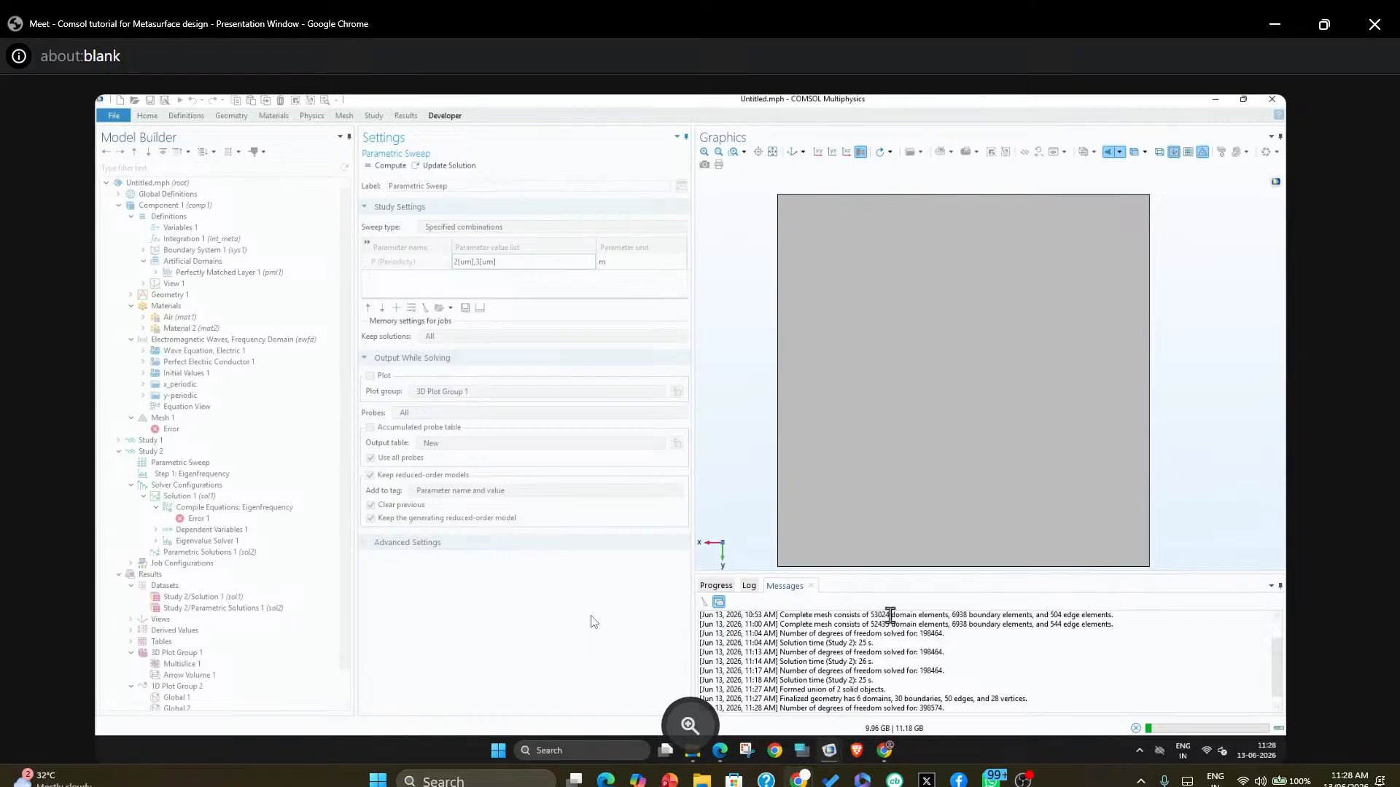
pyautogui.click(751, 587)
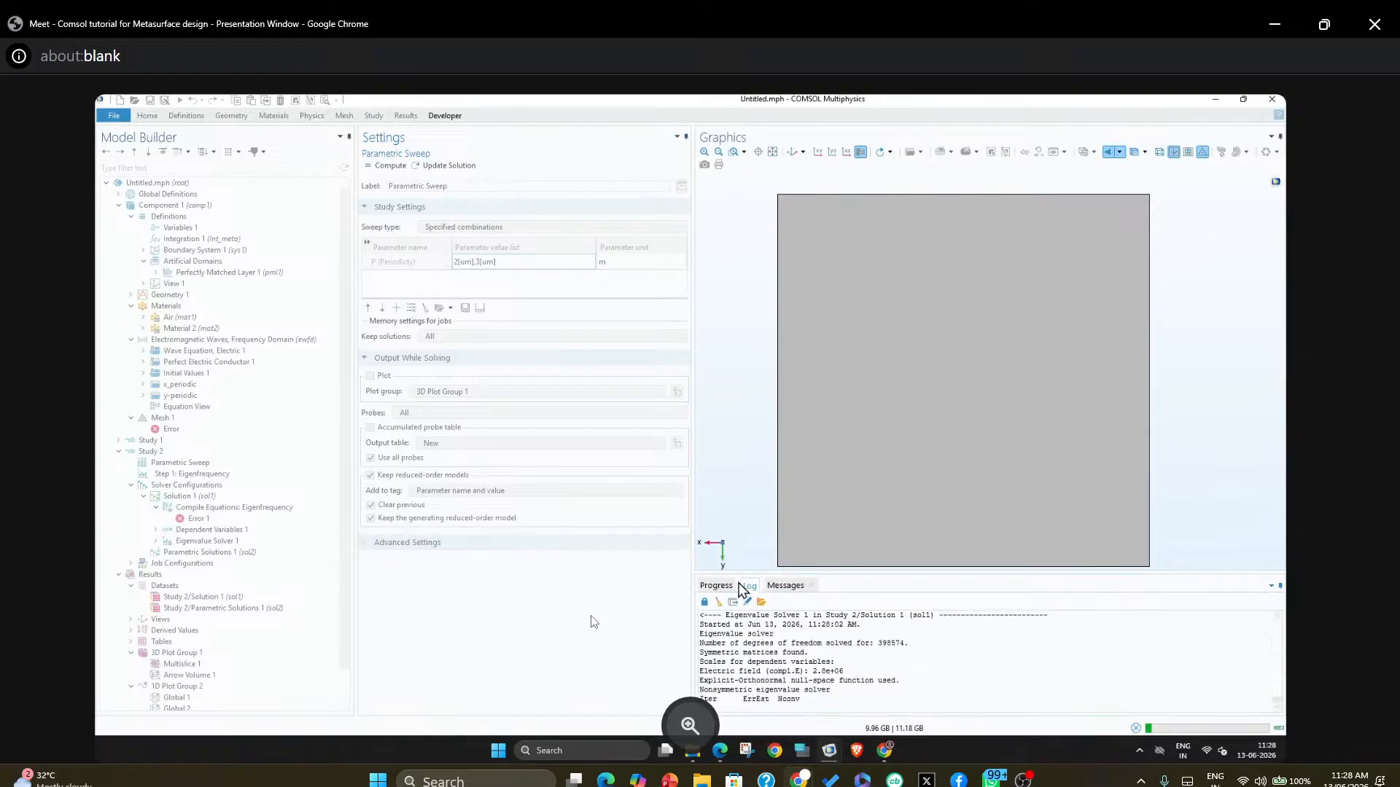
# Monitor the Study 2 computation through the parametric sweep progress, the solver messages and the eigenvalue solver's convergence plot
pyautogui.click(722, 587)
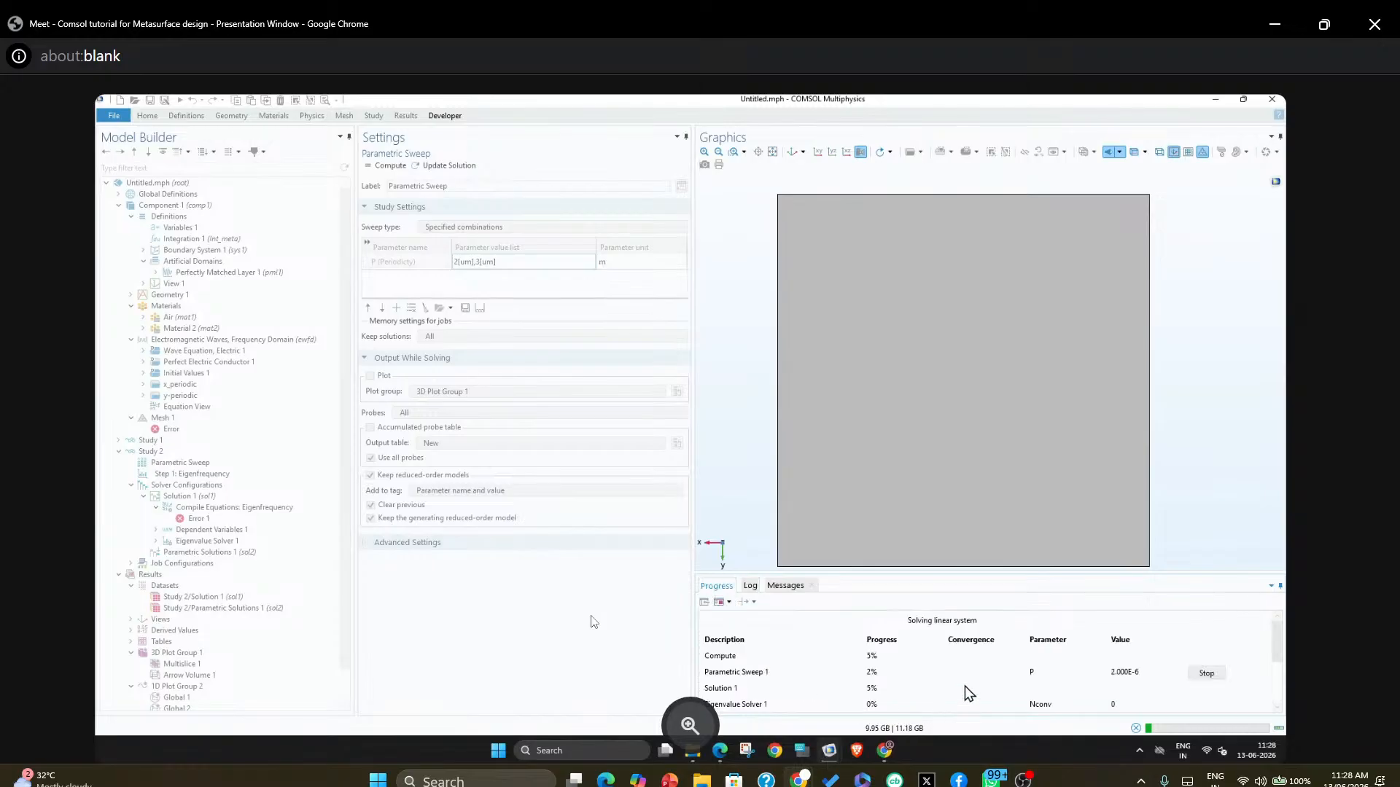
pyautogui.scroll(-1, 965, 686)
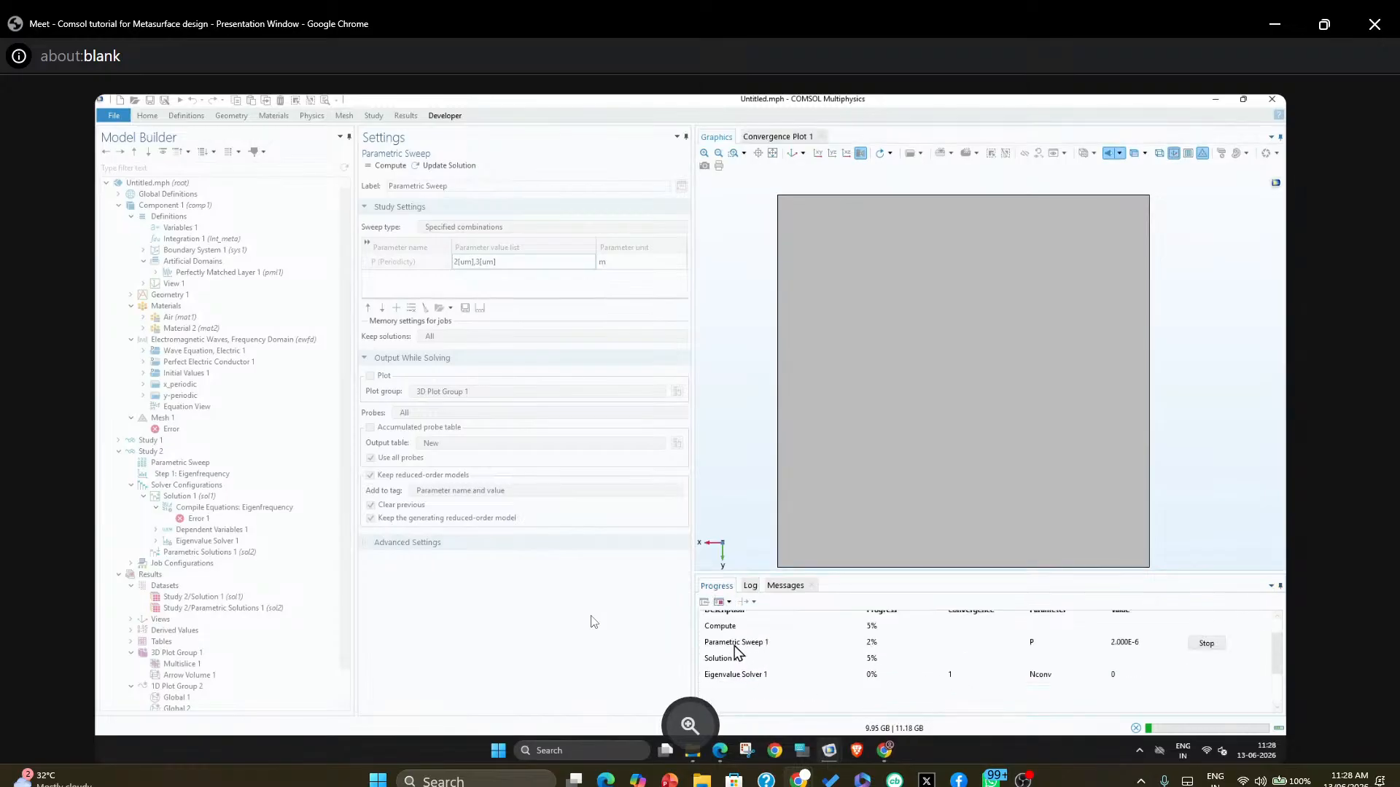
pyautogui.scroll(1, 935, 653)
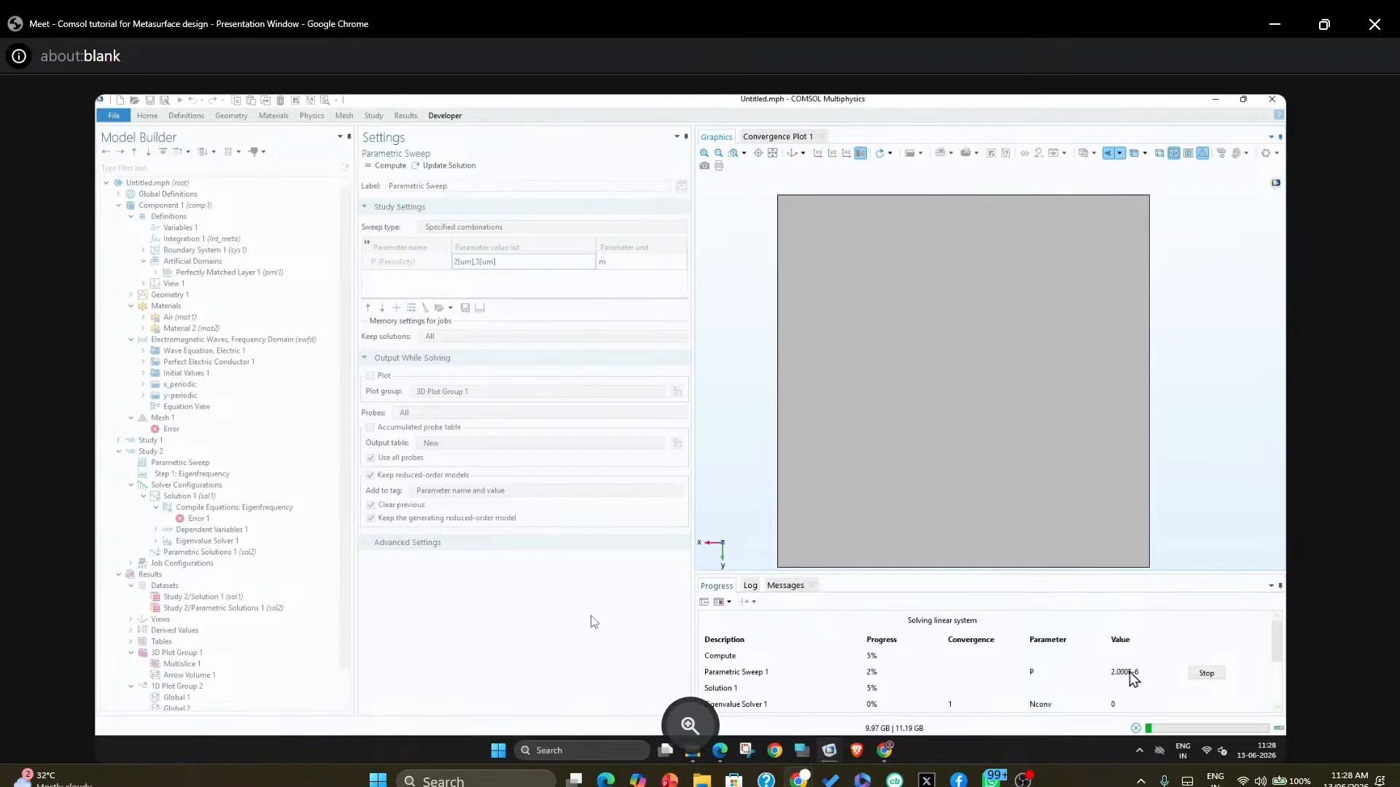
pyautogui.scroll(-1, 977, 691)
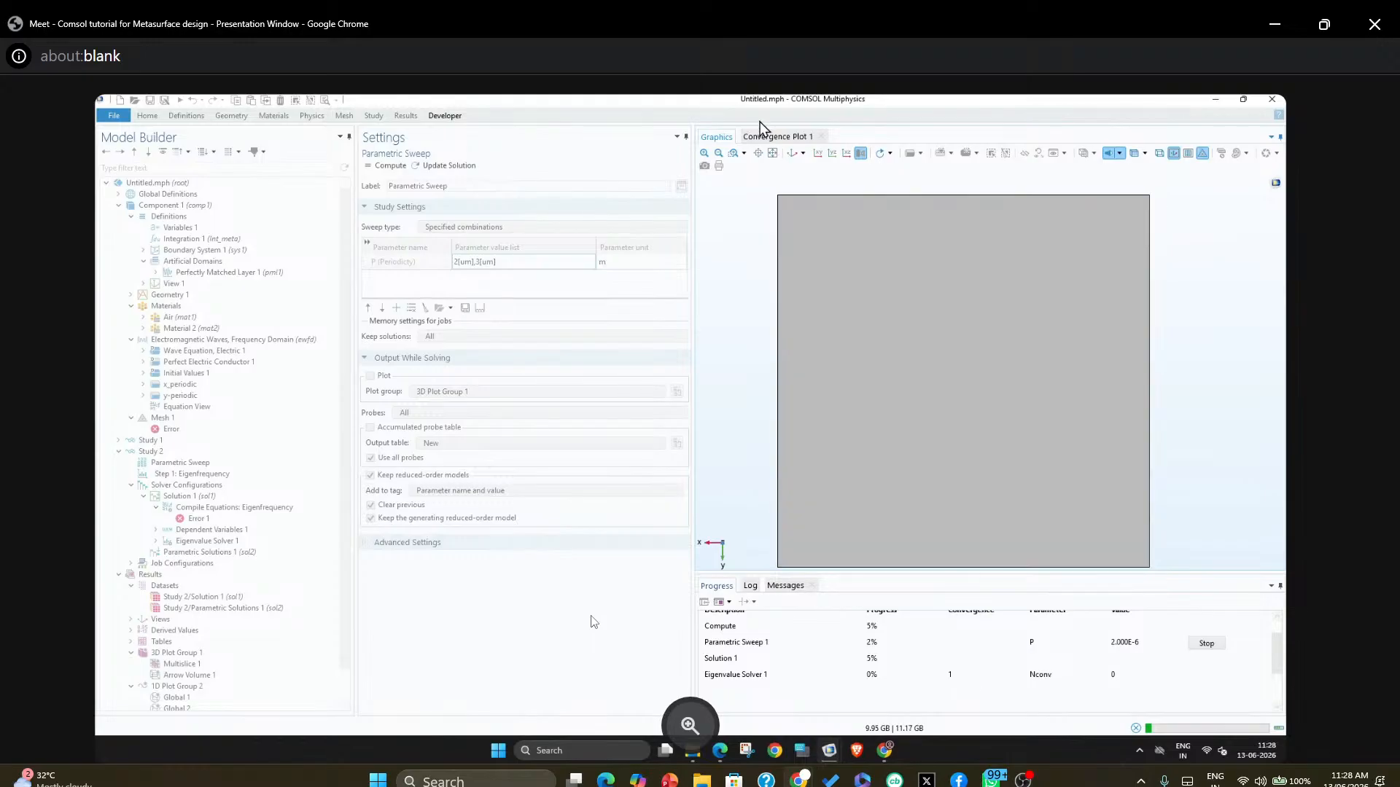
pyautogui.click(773, 137)
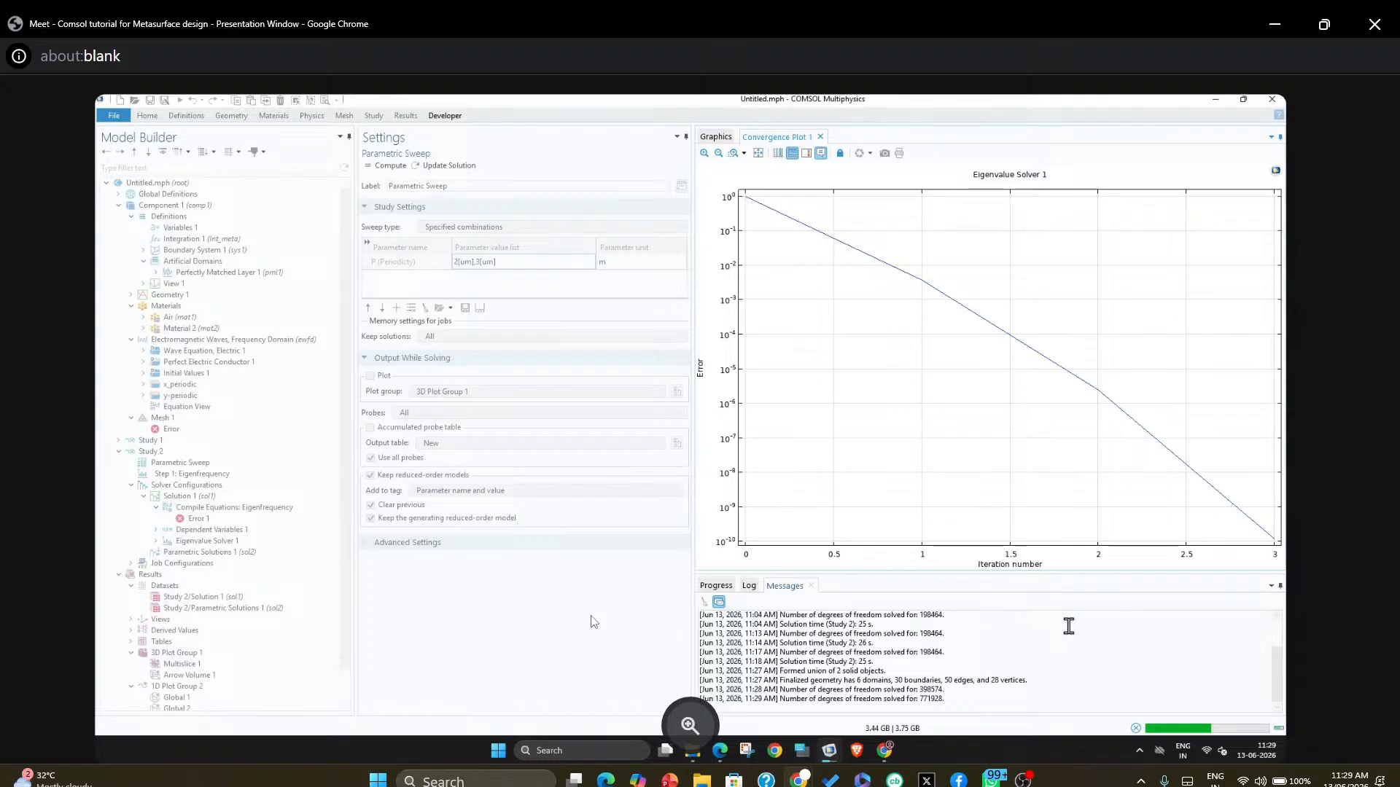
pyautogui.click(711, 584)
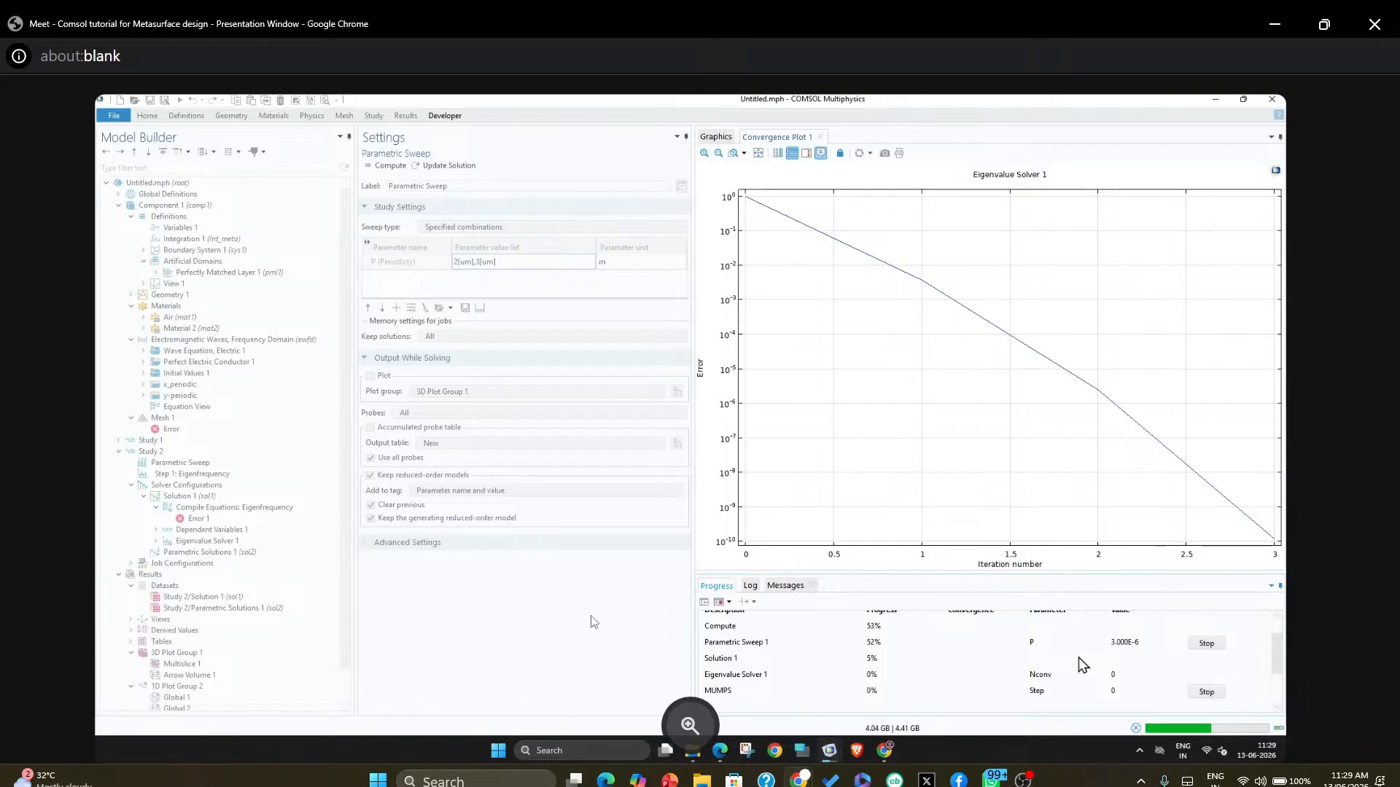
pyautogui.click(716, 138)
pyautogui.click(759, 137)
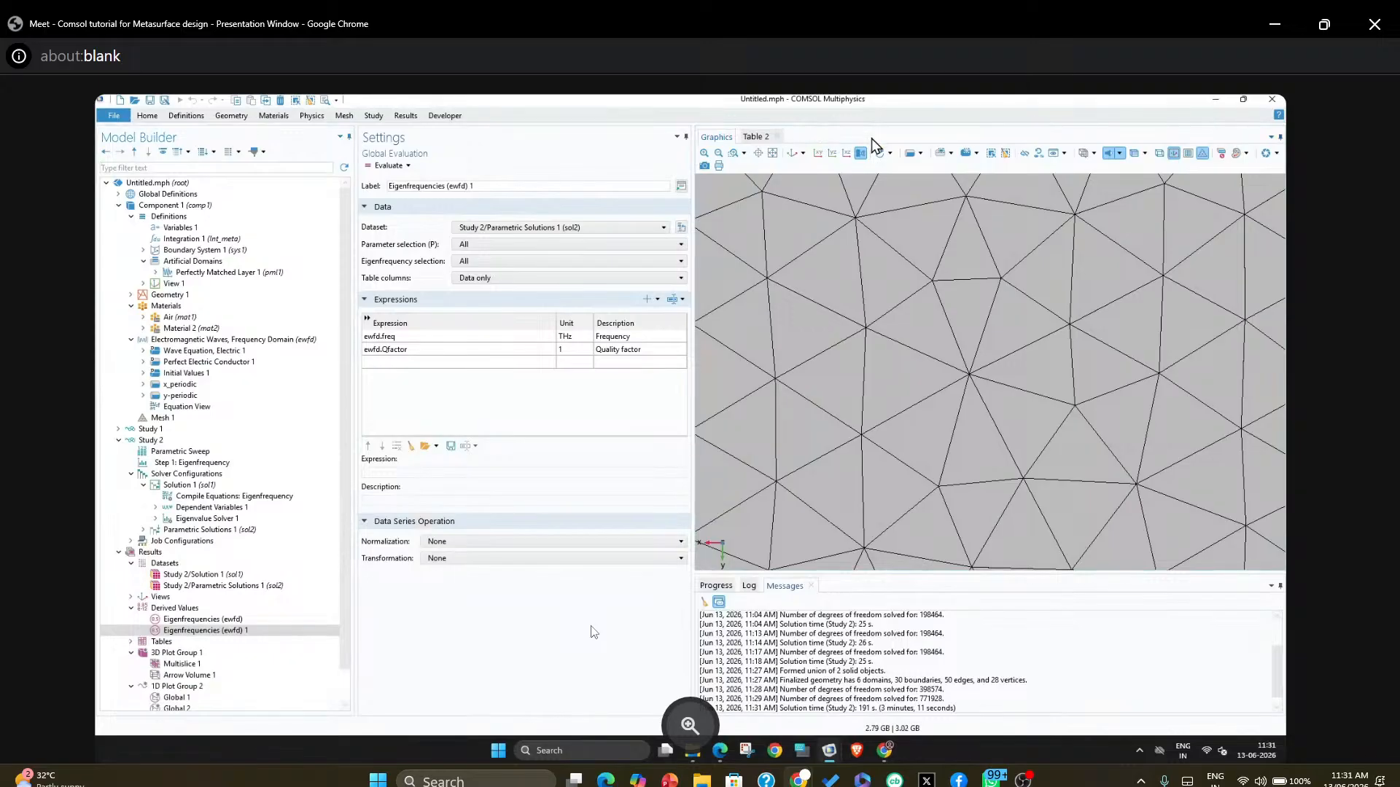
# Inspect the meshed unit cell in 3D and review the Study 2/Parametric Solutions 1 and Study 2/Solution 1 datasets
pyautogui.click(793, 153)
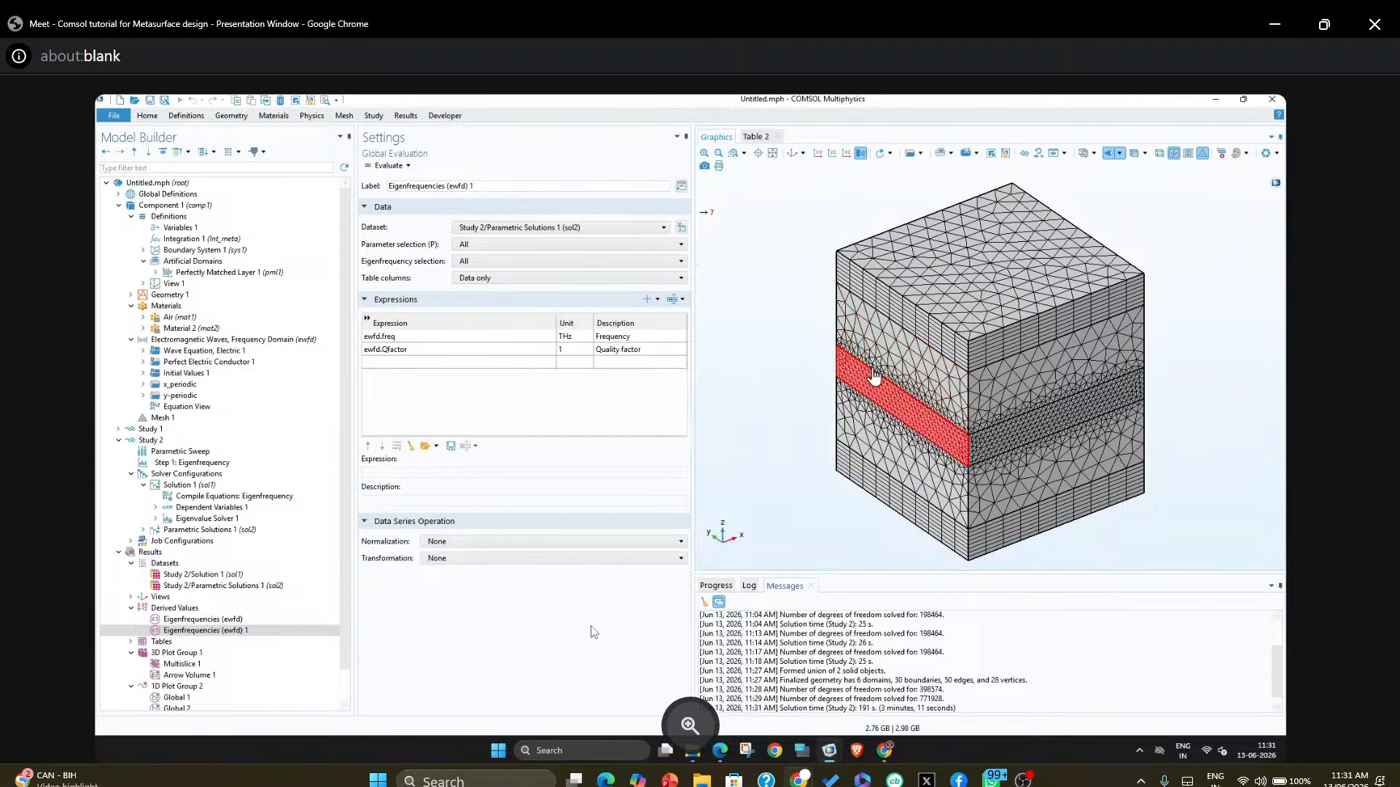
pyautogui.moveTo(874, 375); pyautogui.dragTo(845, 347)
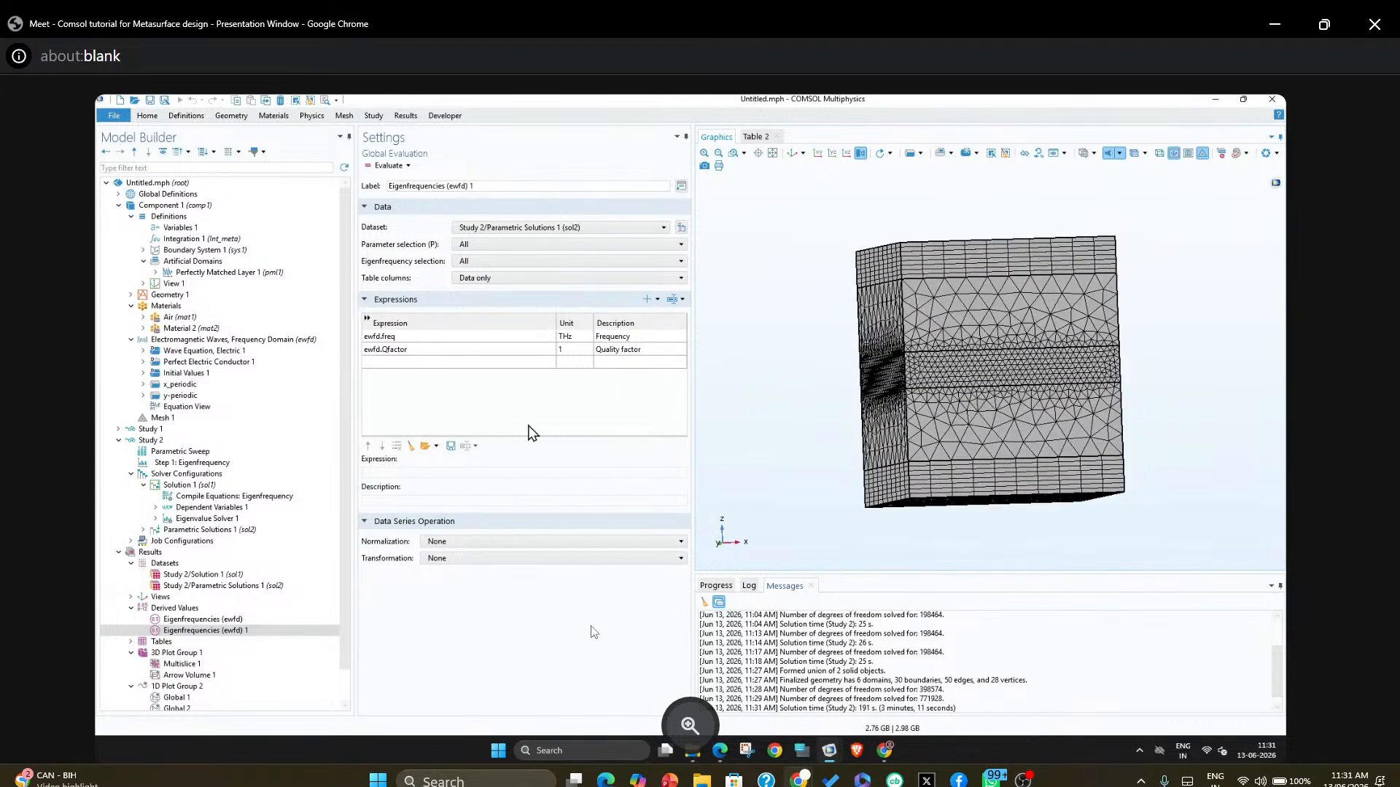
pyautogui.scroll(-1, 192, 654)
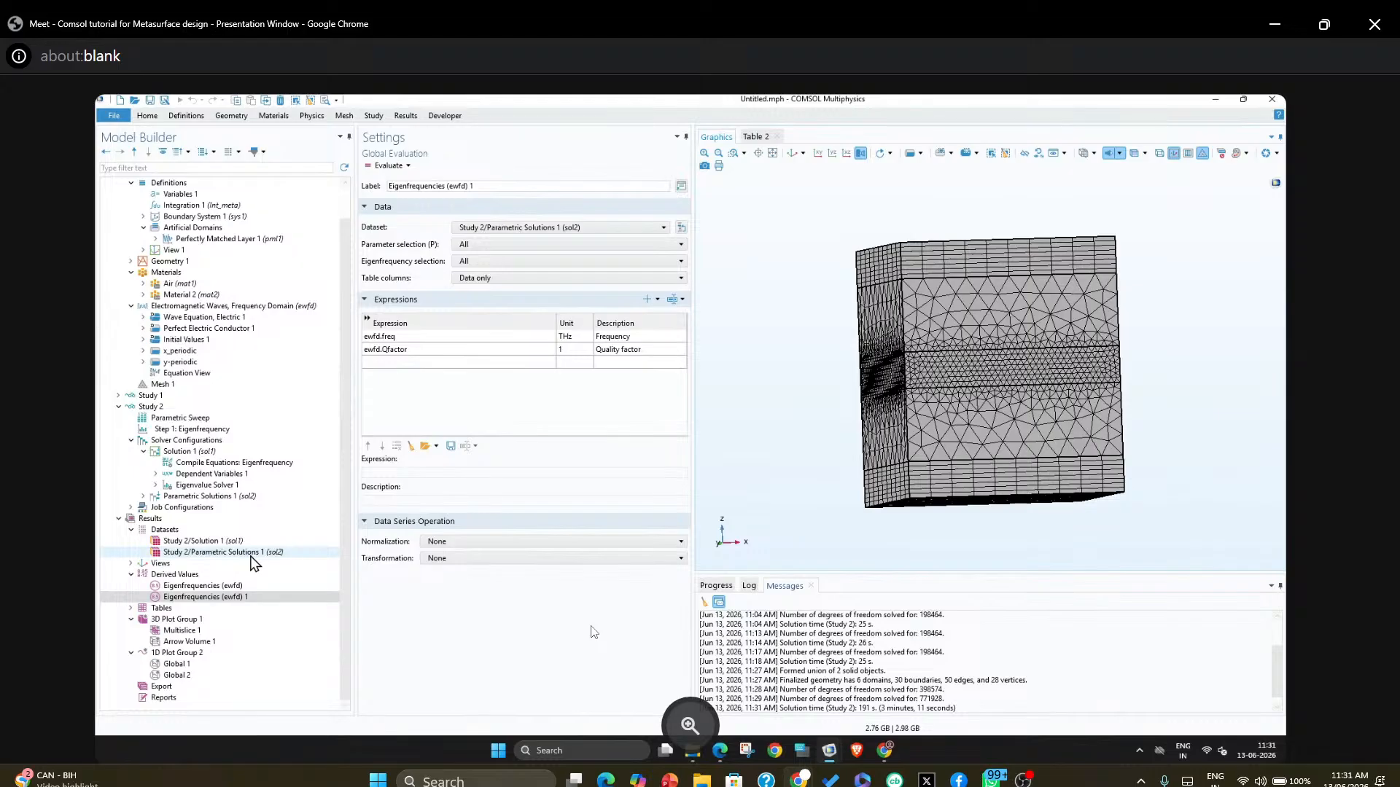
pyautogui.click(190, 553)
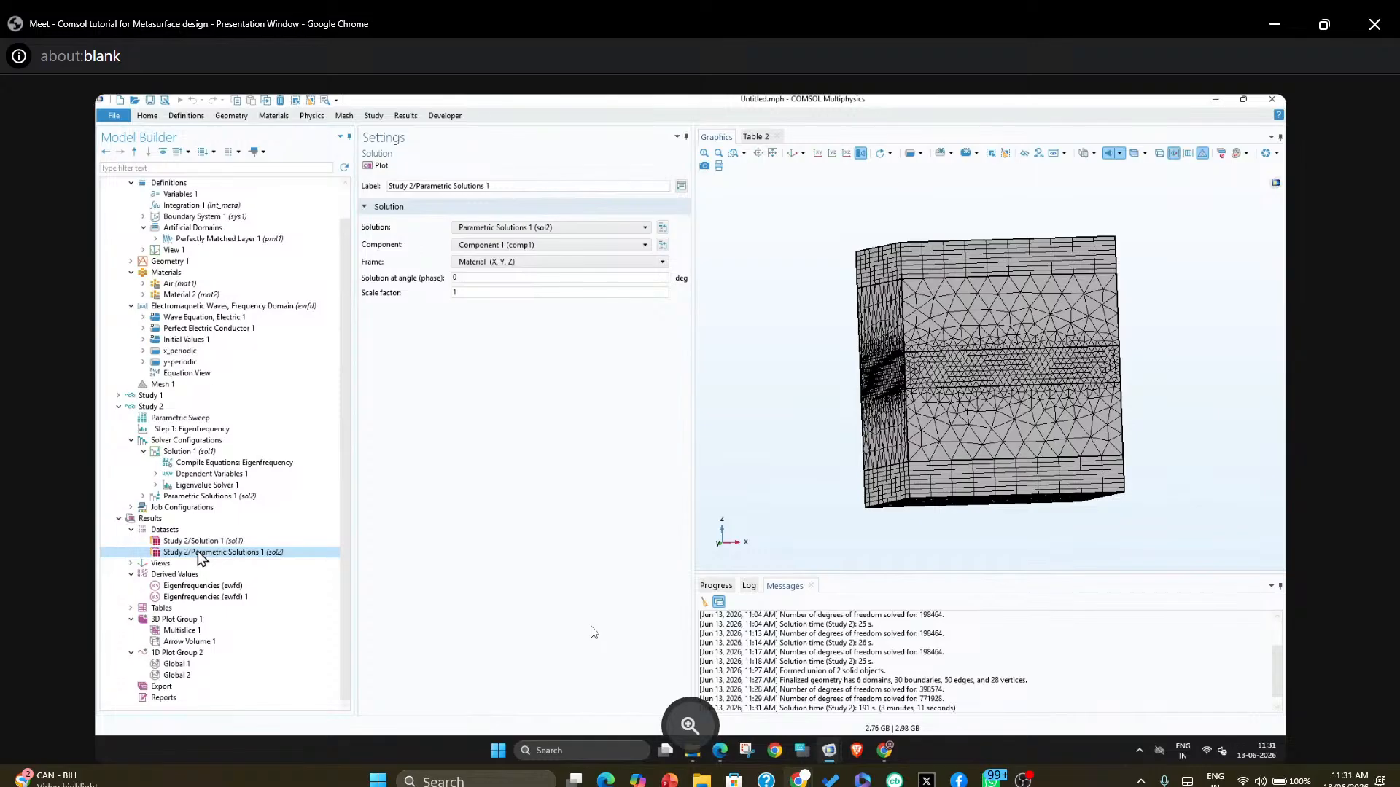
pyautogui.click(212, 542)
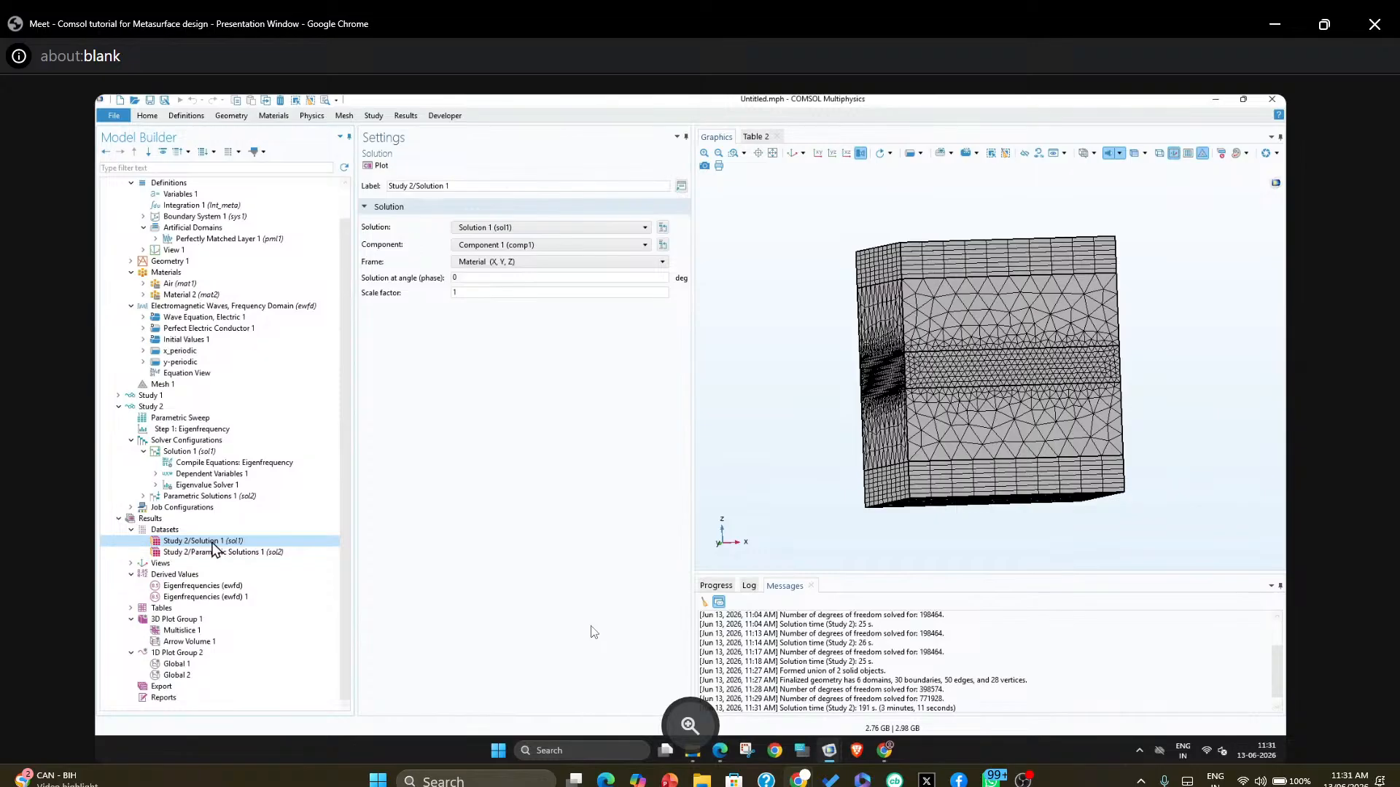
# Show 3D Plot Group 1 in the xy view and set its dataset to Study 2/Parametric Solutions 1
pyautogui.click(186, 654)
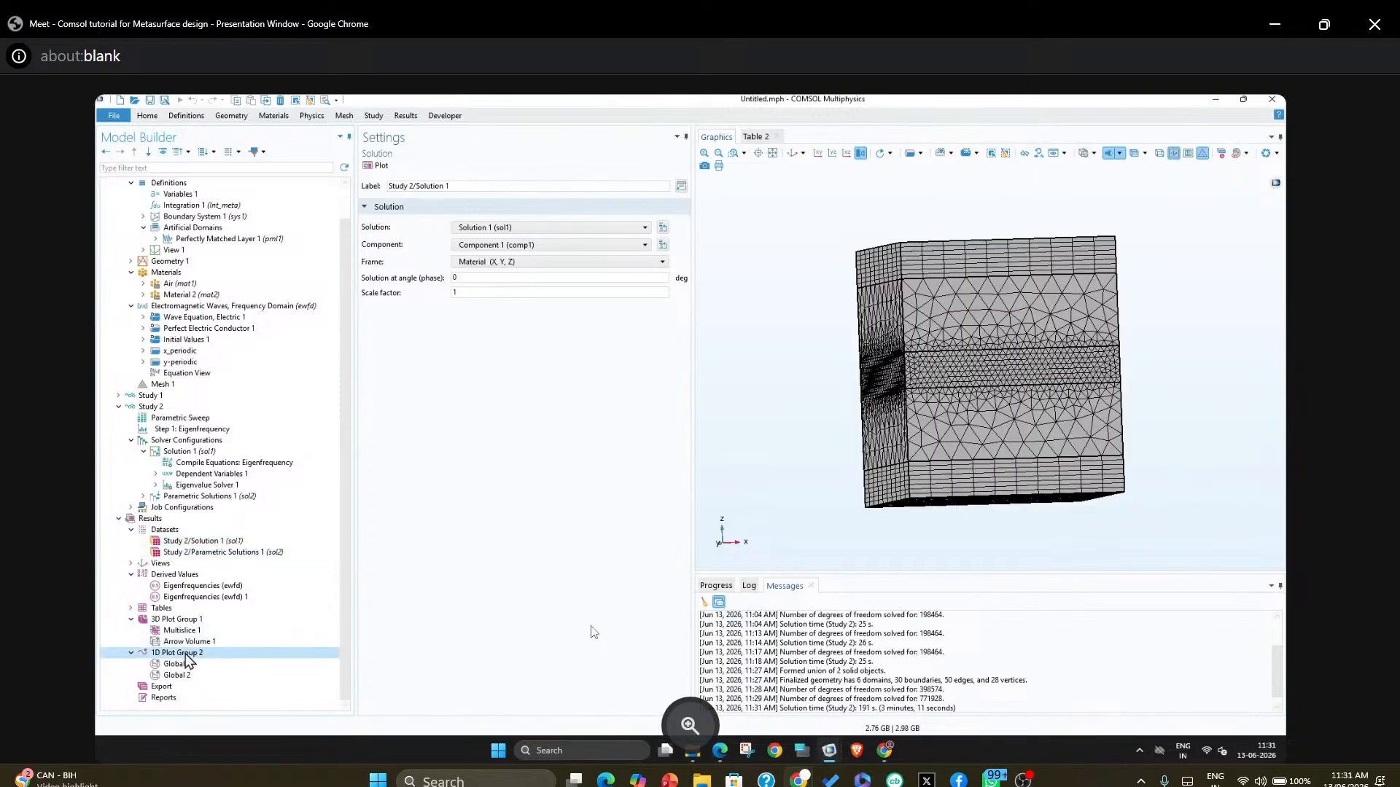
pyautogui.click(179, 622)
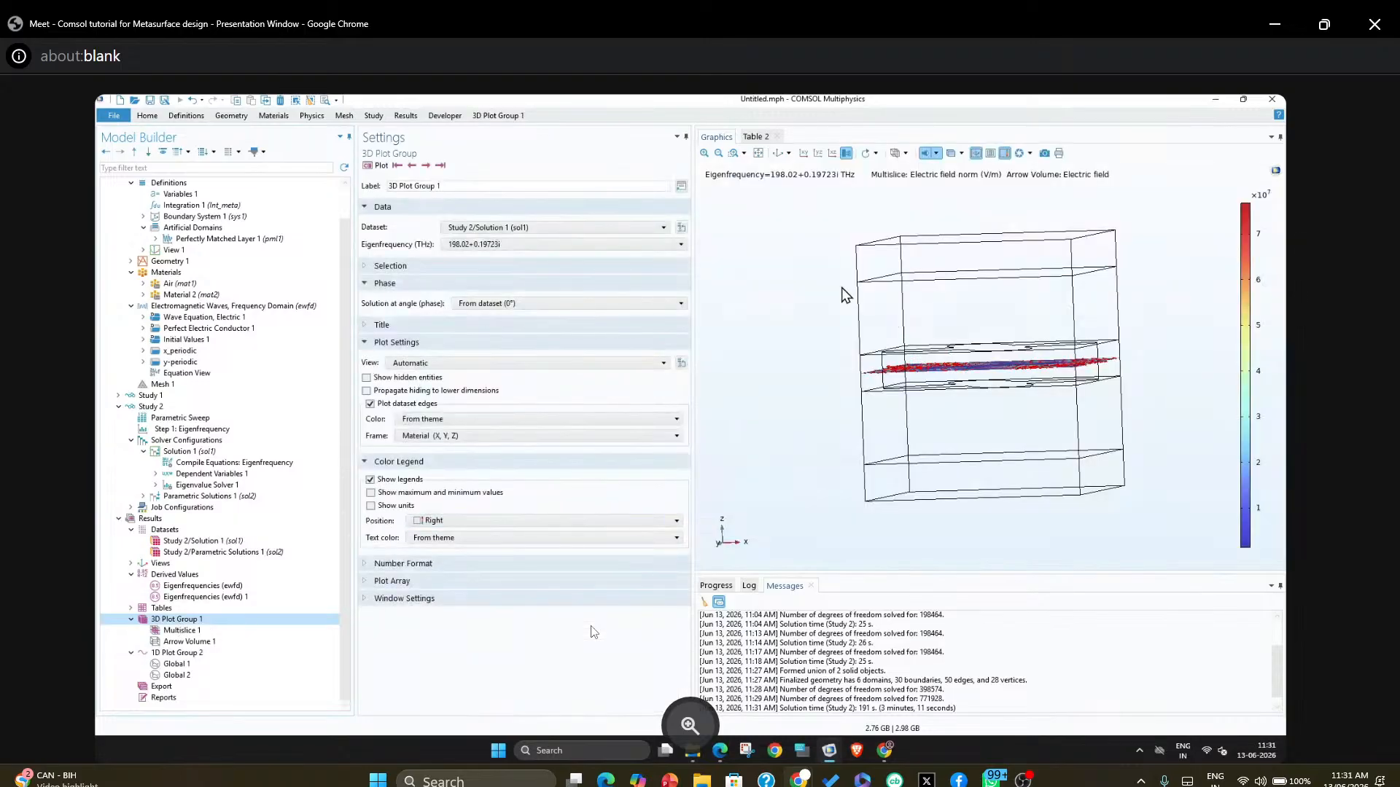
pyautogui.click(804, 154)
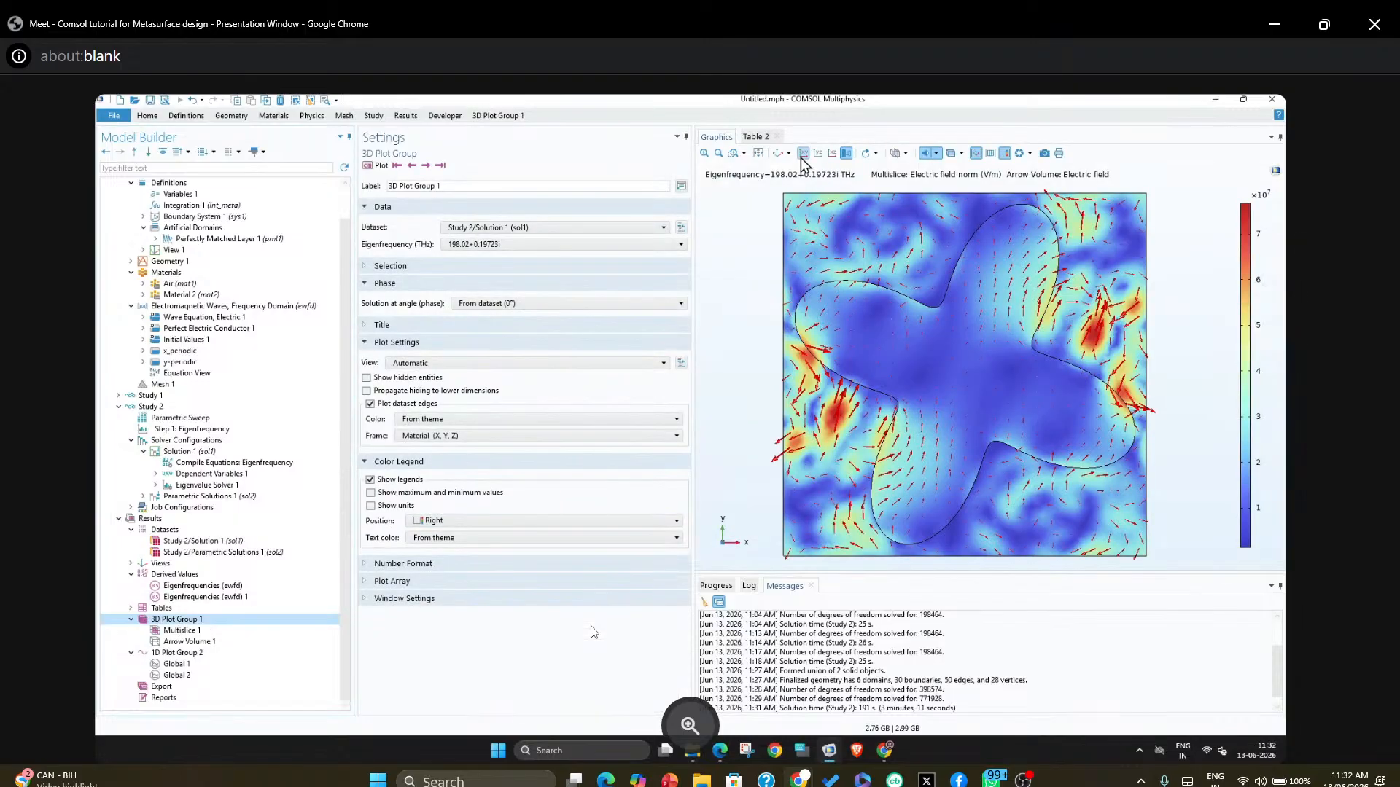
pyautogui.click(483, 231)
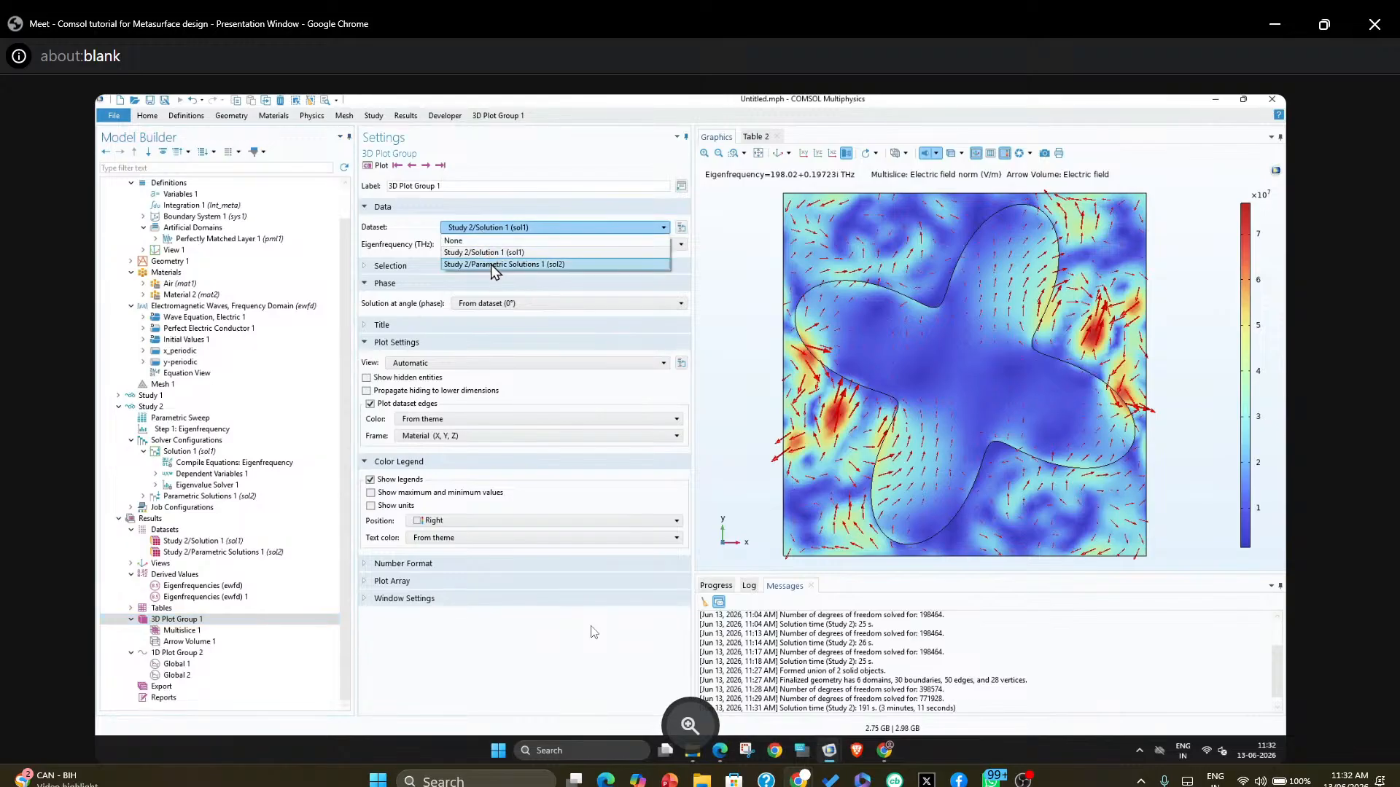
pyautogui.click(492, 266)
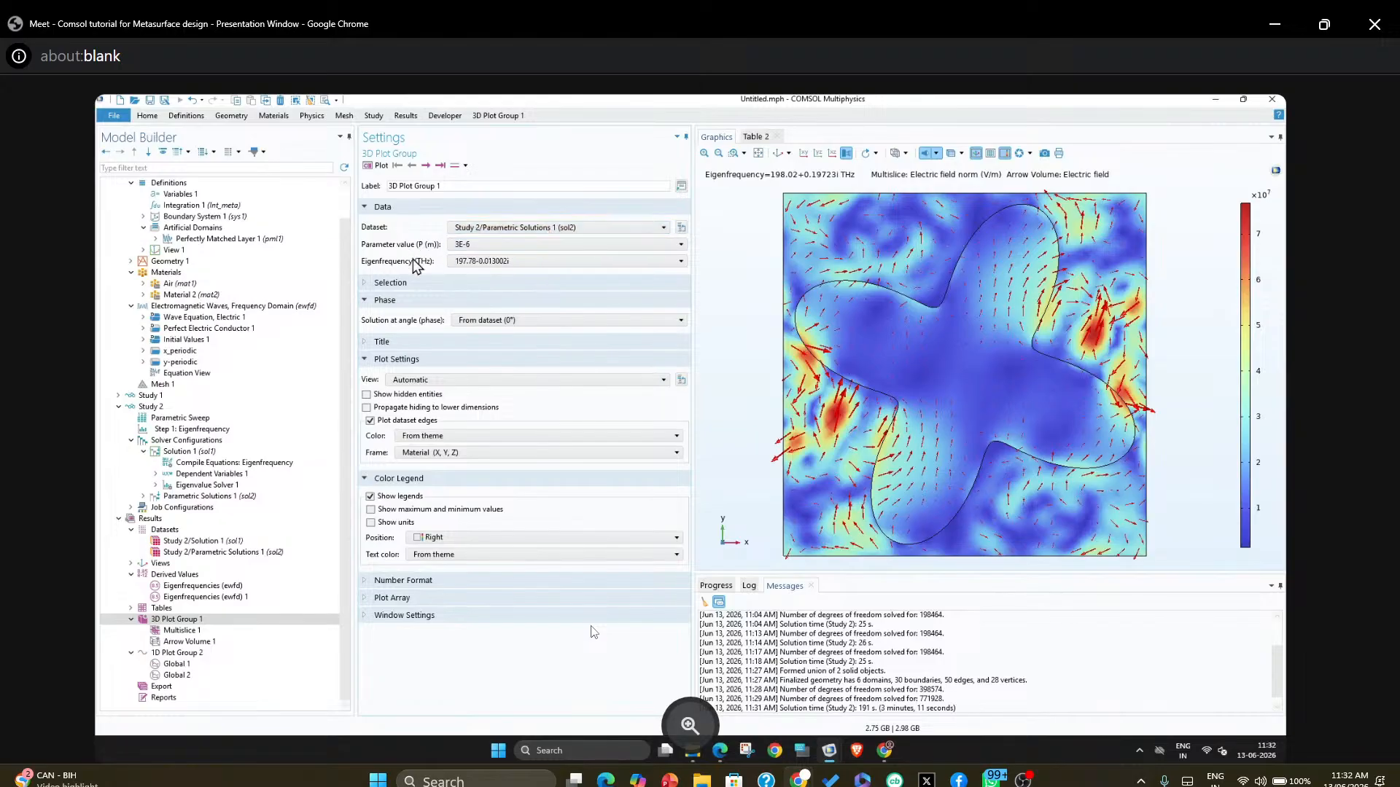
# Review the eigenfrequencies available in 3D Plot Group 1 for P values 2E-6 and 3E-6, leaving P at 3E-6
pyautogui.click(482, 245)
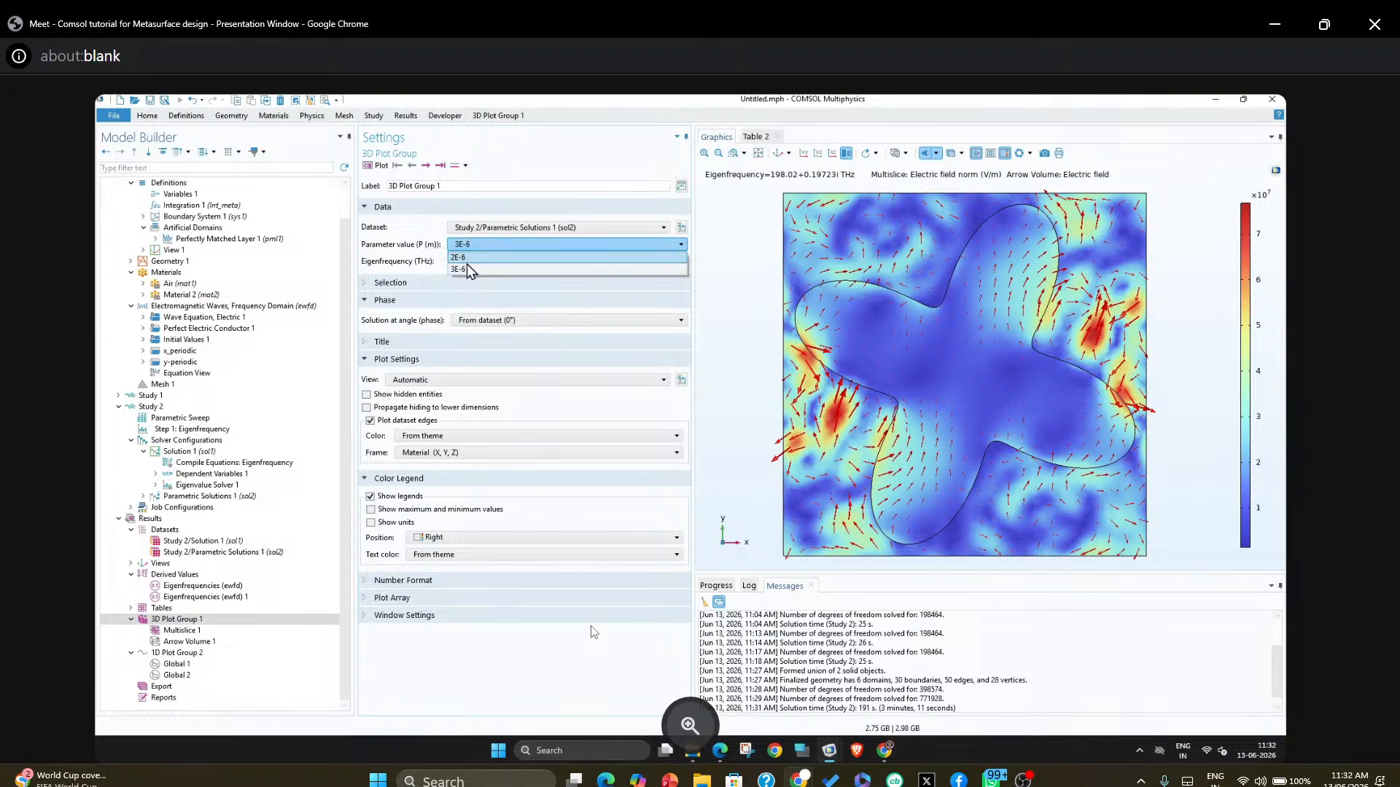
pyautogui.click(467, 259)
pyautogui.click(479, 264)
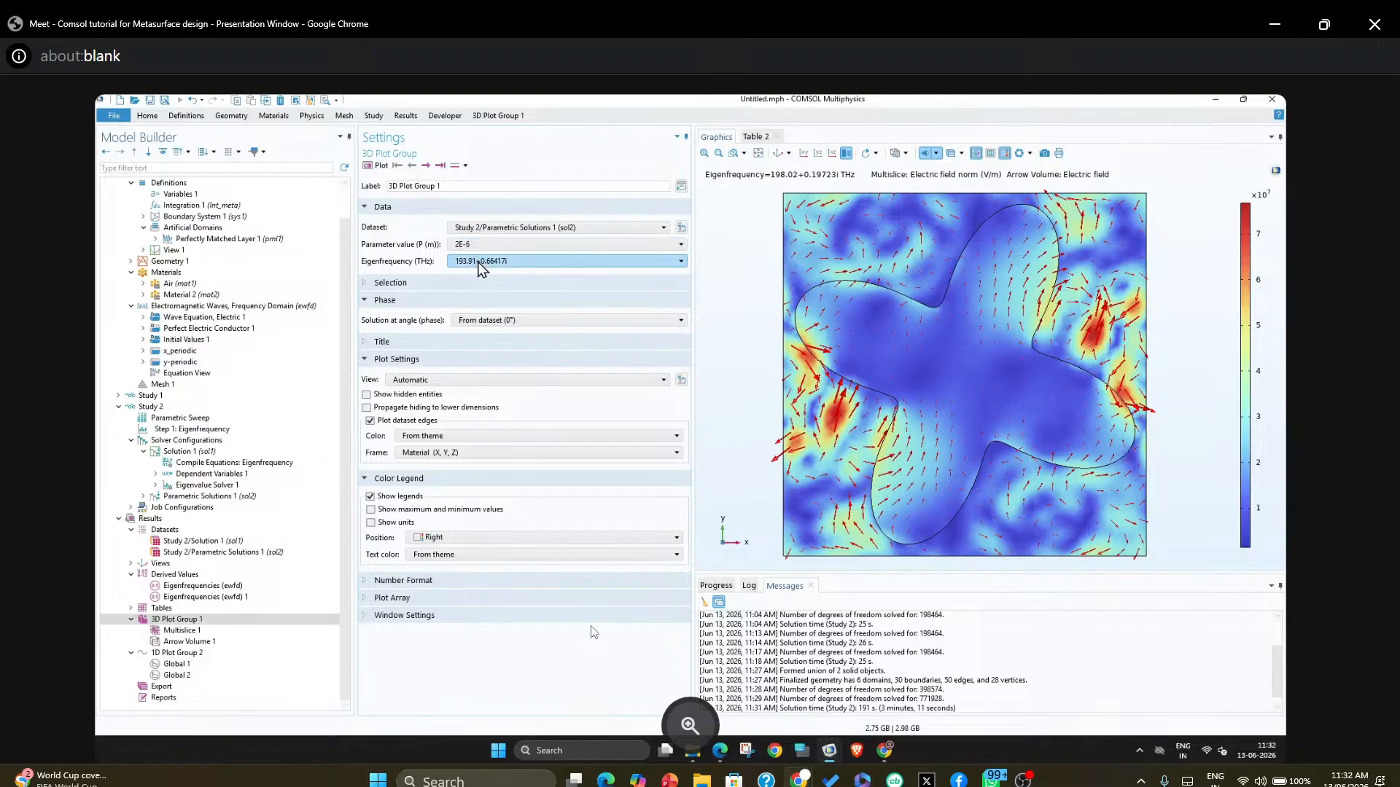
pyautogui.click(477, 266)
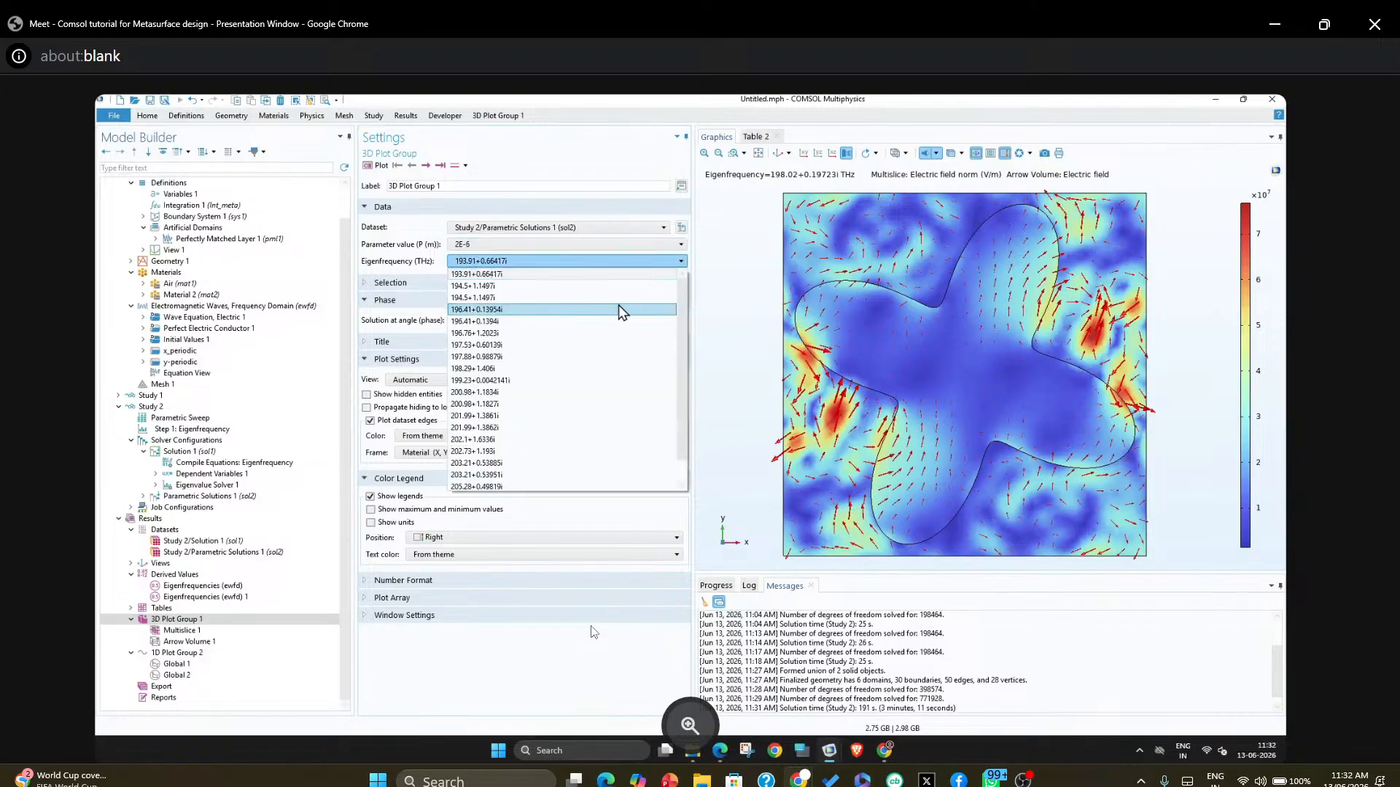
pyautogui.moveTo(678, 291)
pyautogui.mouseDown()
pyautogui.moveTo(680, 336)
pyautogui.moveTo(686, 288)
pyautogui.mouseUp()
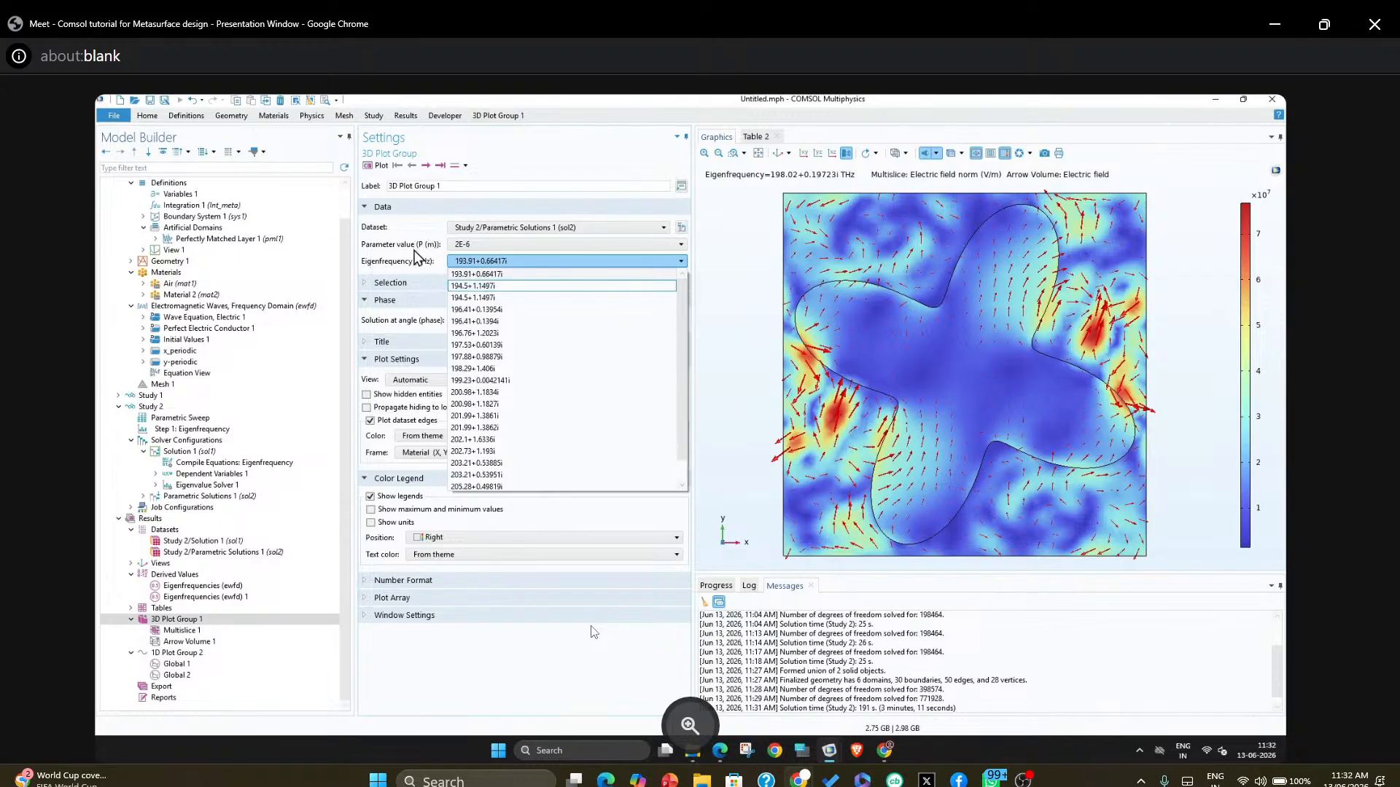
pyautogui.click(468, 262)
pyautogui.click(477, 244)
pyautogui.click(475, 256)
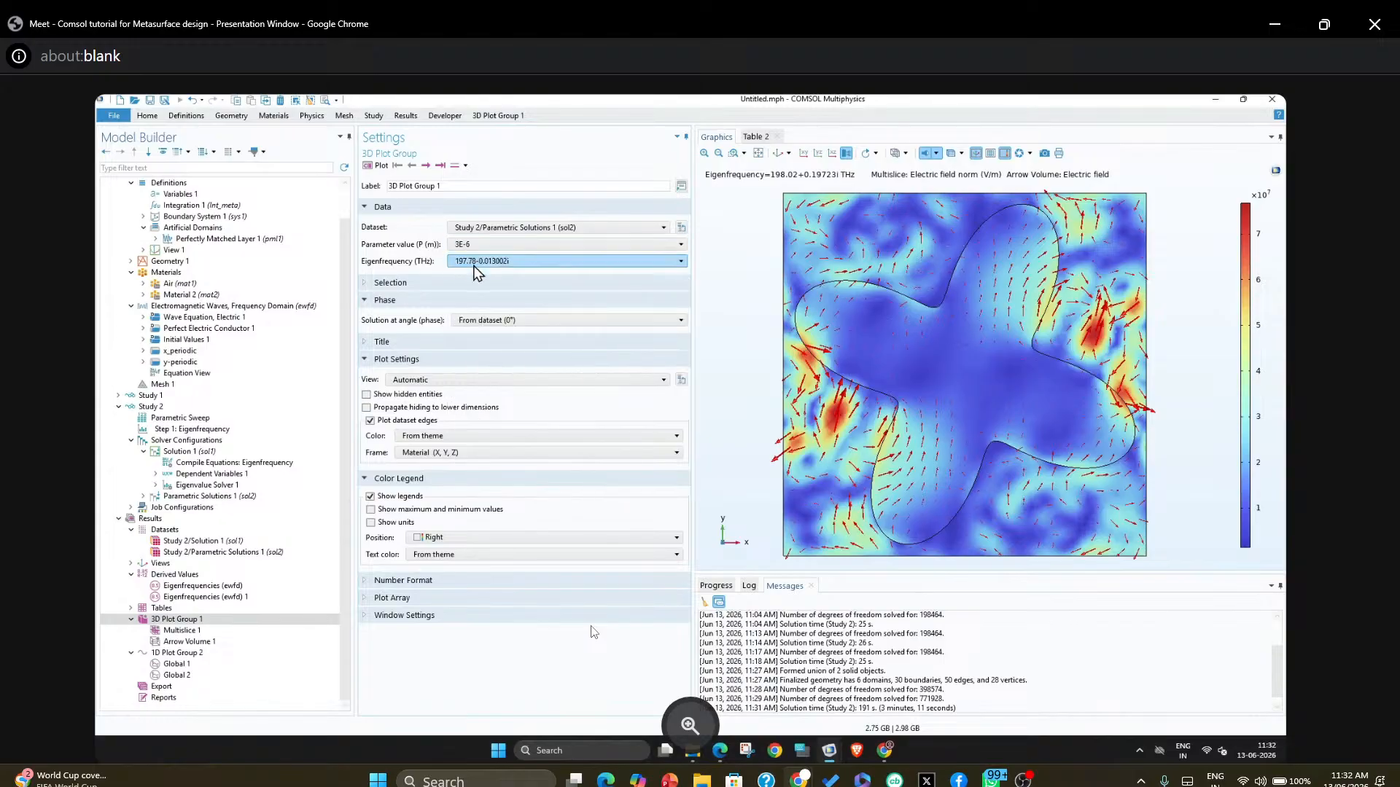
pyautogui.click(494, 264)
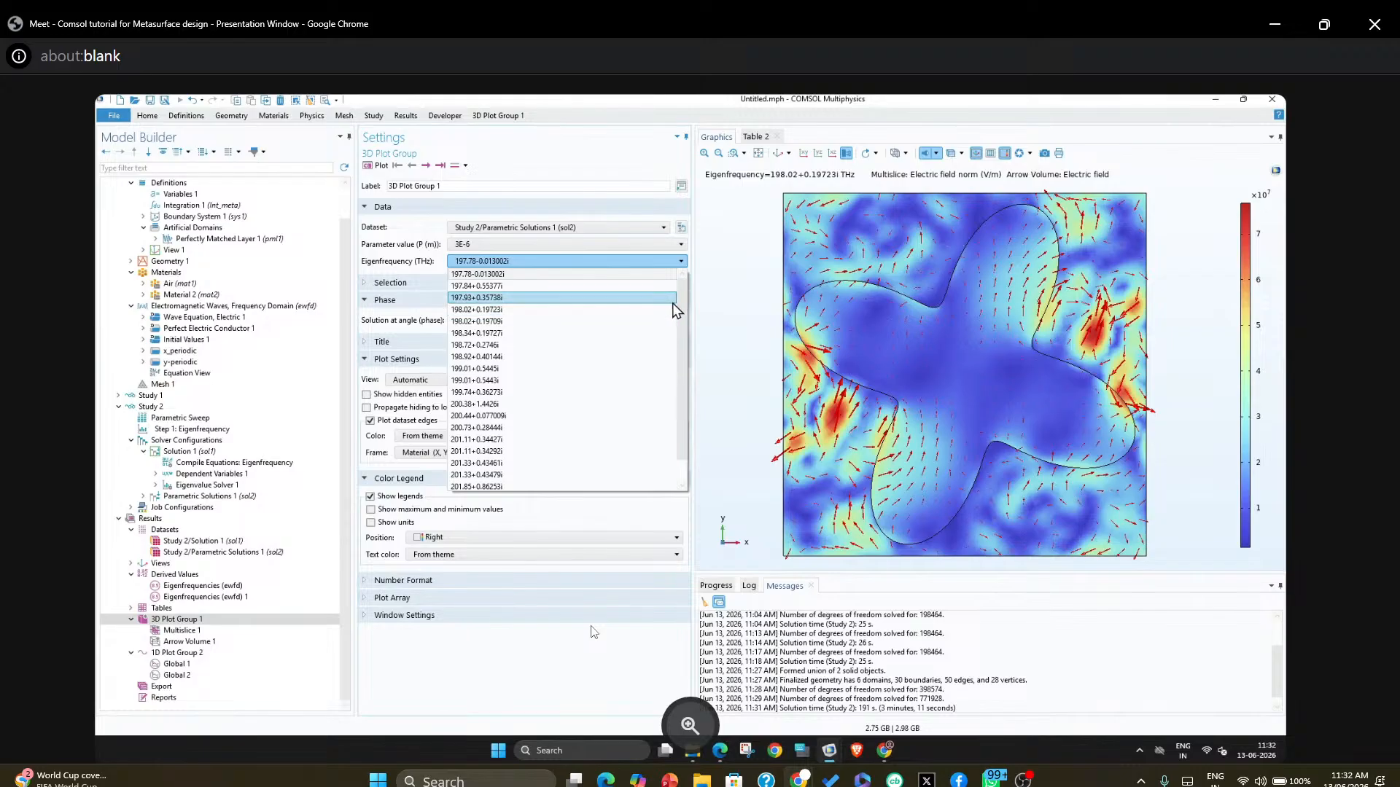
pyautogui.moveTo(683, 306)
pyautogui.mouseDown()
pyautogui.moveTo(690, 342)
pyautogui.moveTo(689, 310)
pyautogui.mouseUp()
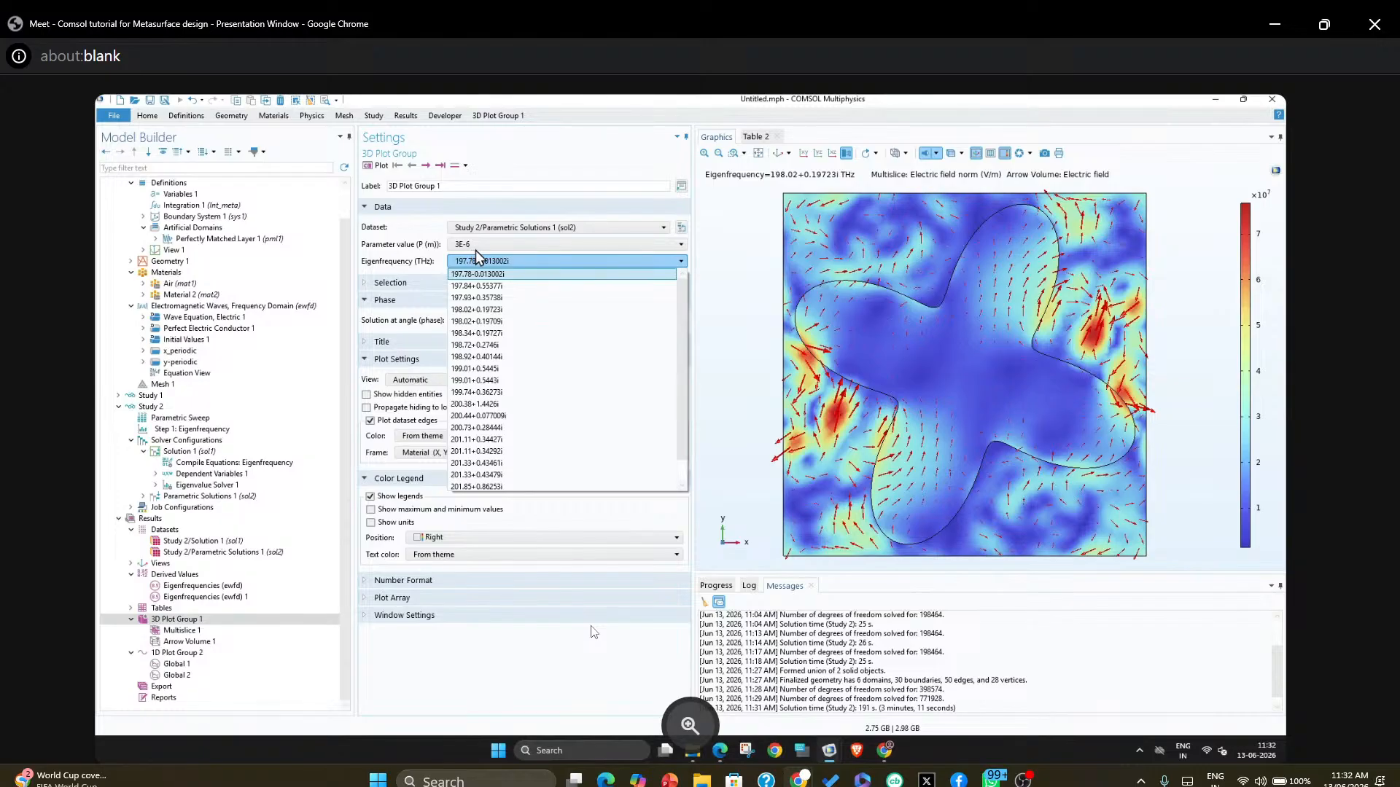
pyautogui.click(430, 219)
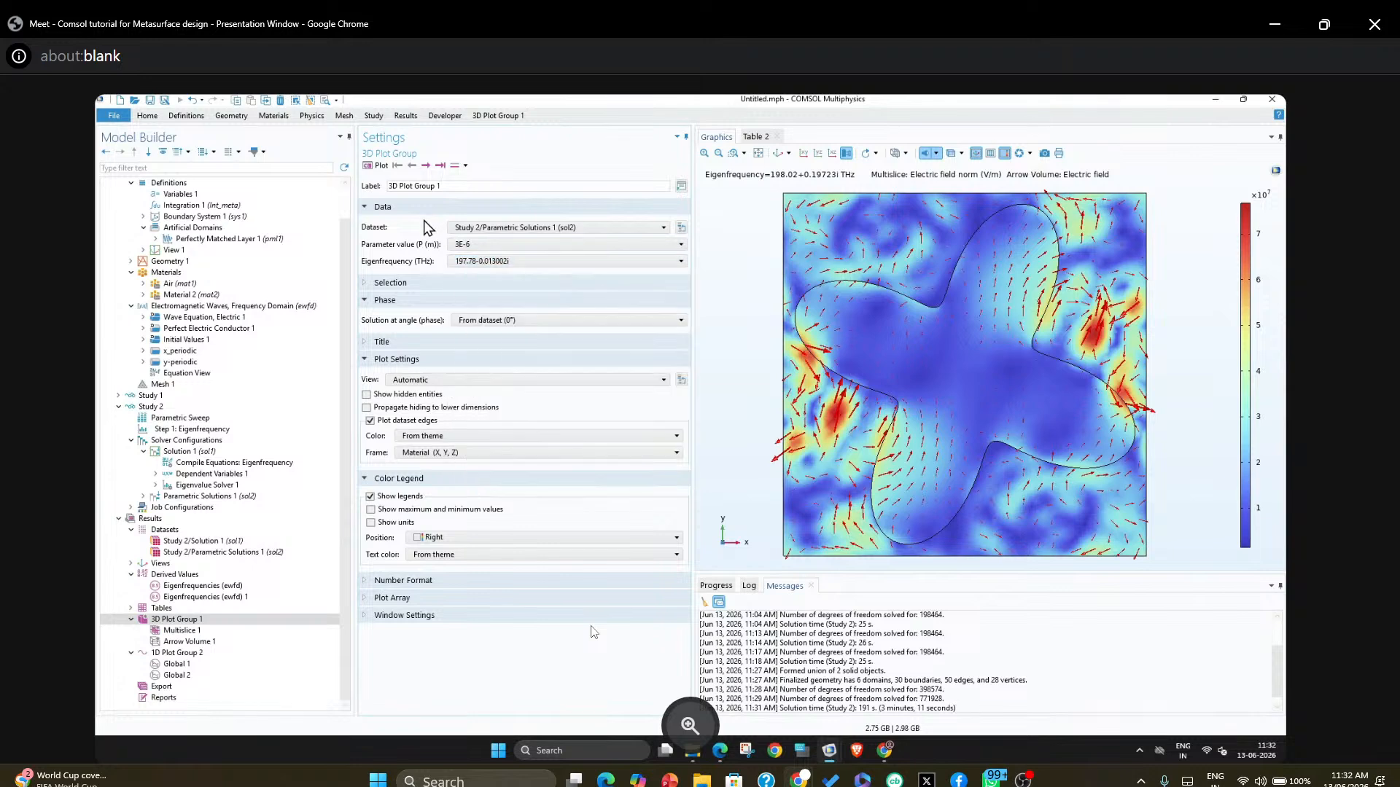
# Plot the electric field of successive eigenfrequencies at P = 3E-6, ending on the 199.01+0.5443i THz mode
pyautogui.click(425, 165)
pyautogui.click(426, 165)
pyautogui.click(426, 165)
pyautogui.click(425, 165)
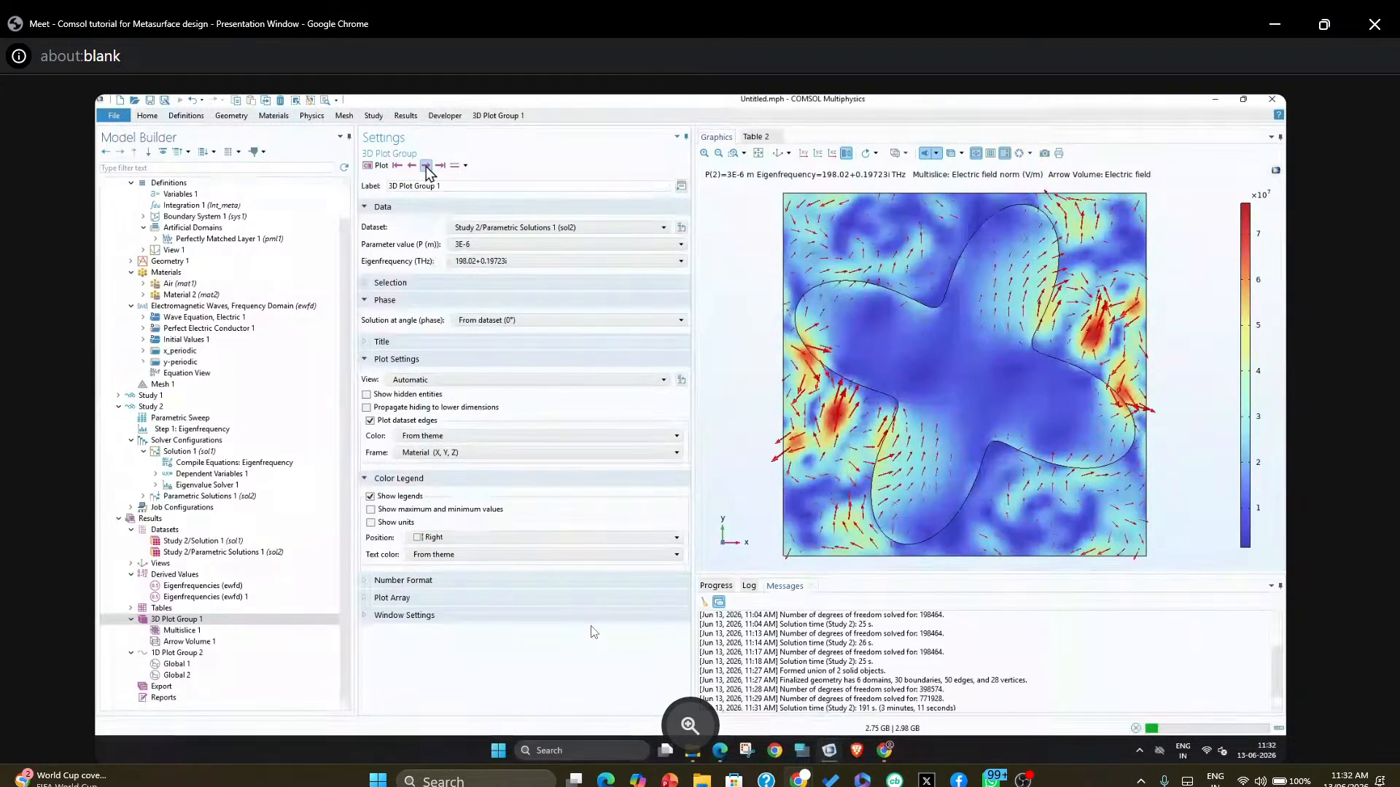
pyautogui.click(426, 166)
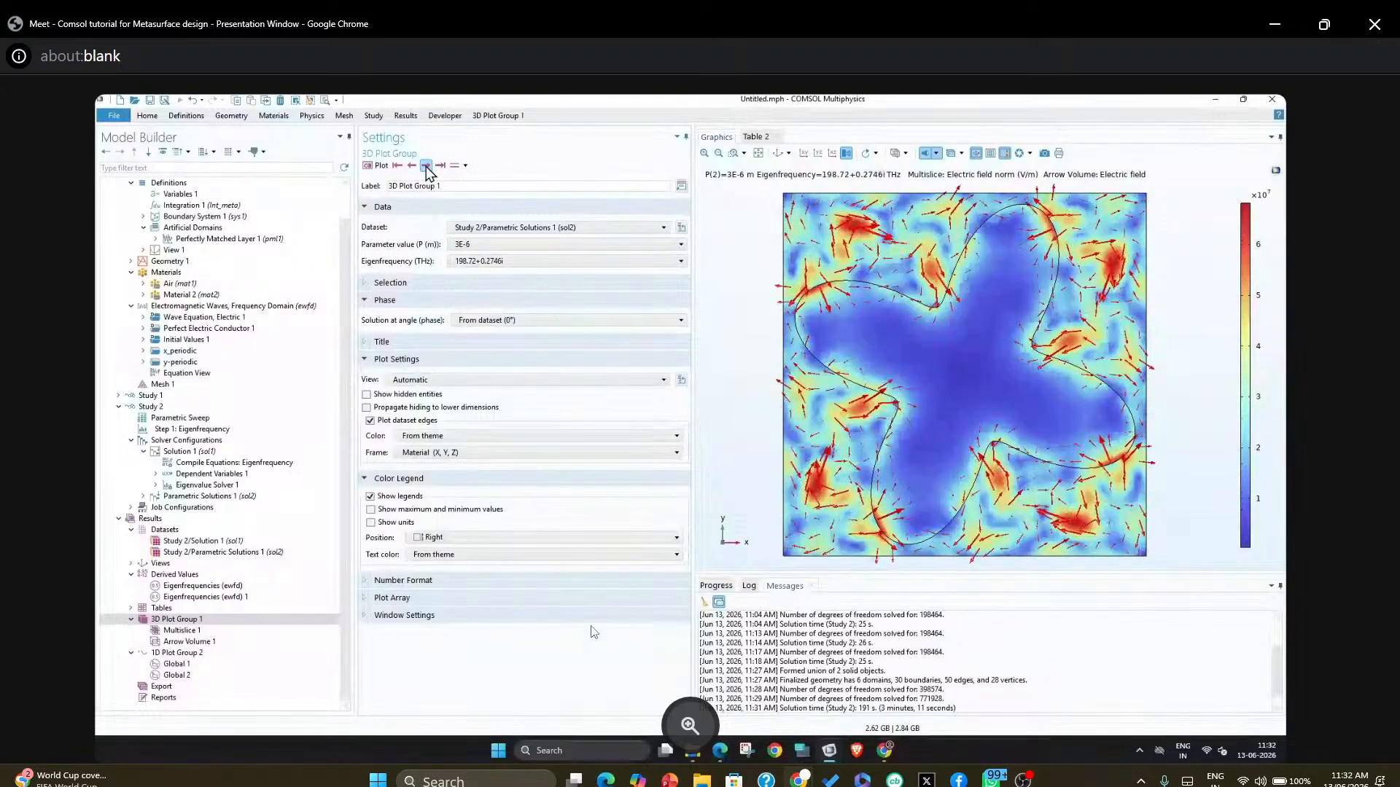
pyautogui.click(426, 165)
pyautogui.click(426, 165)
pyautogui.click(426, 165)
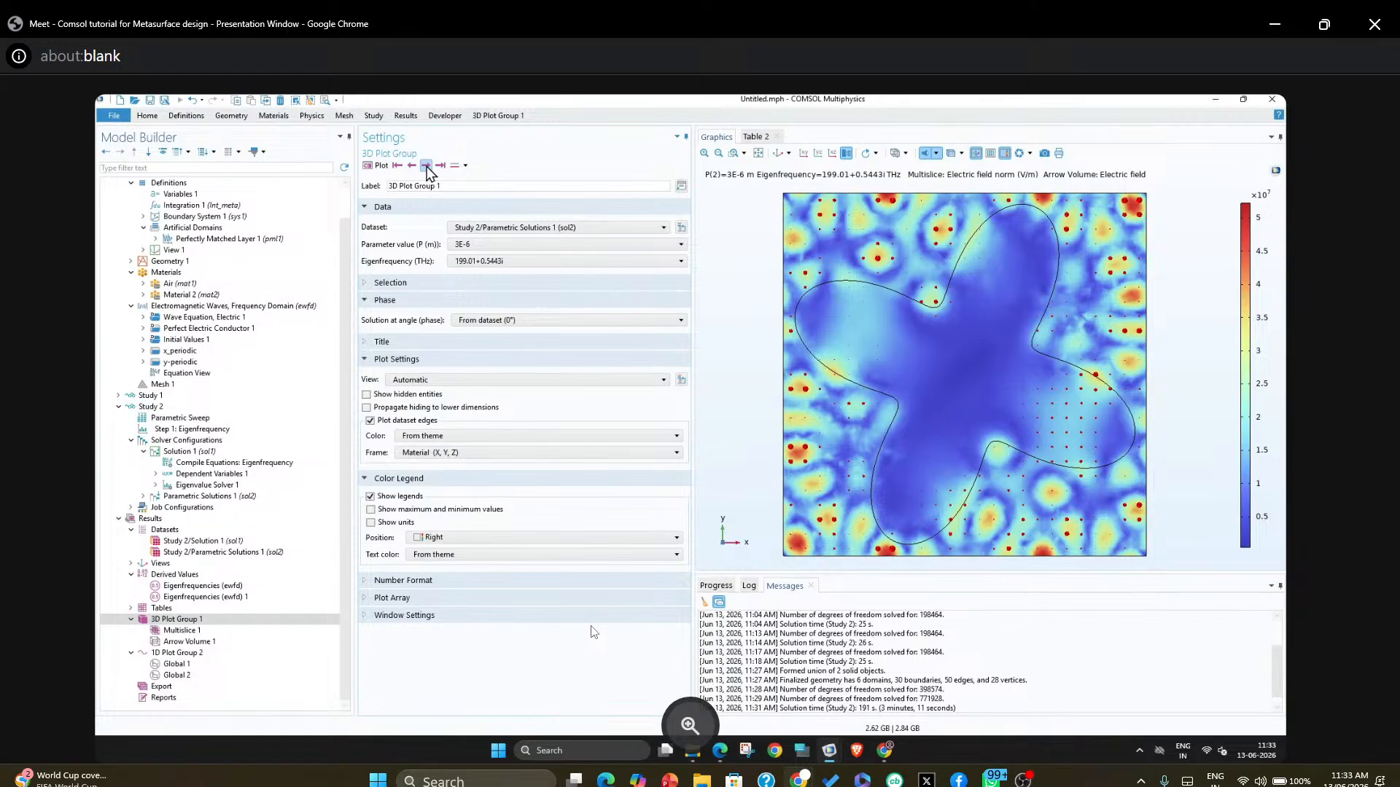
# Review the Eigenfrequency step of Study 2, the quality factor plot in 1D Plot Group 2, and the contents of Study 1
pyautogui.click(194, 429)
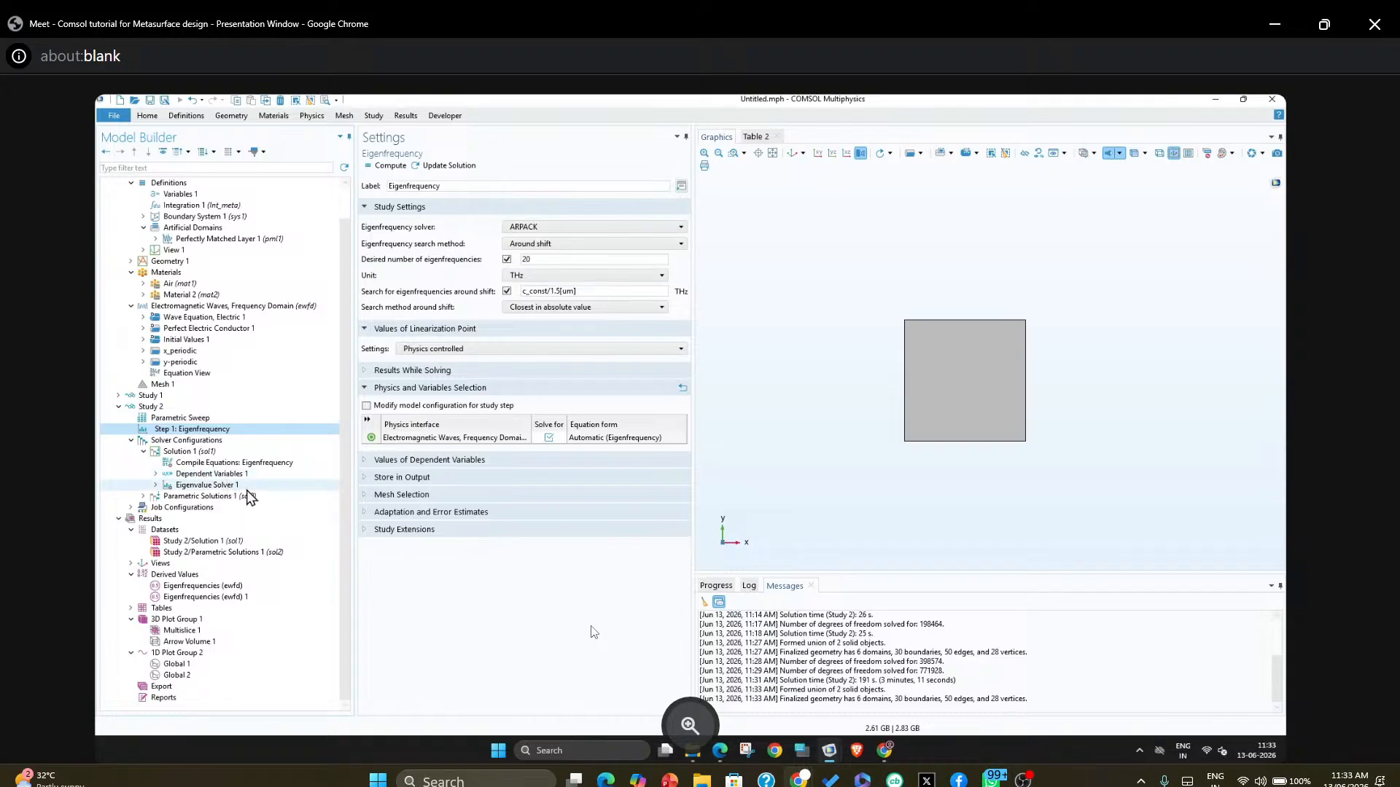
pyautogui.click(207, 654)
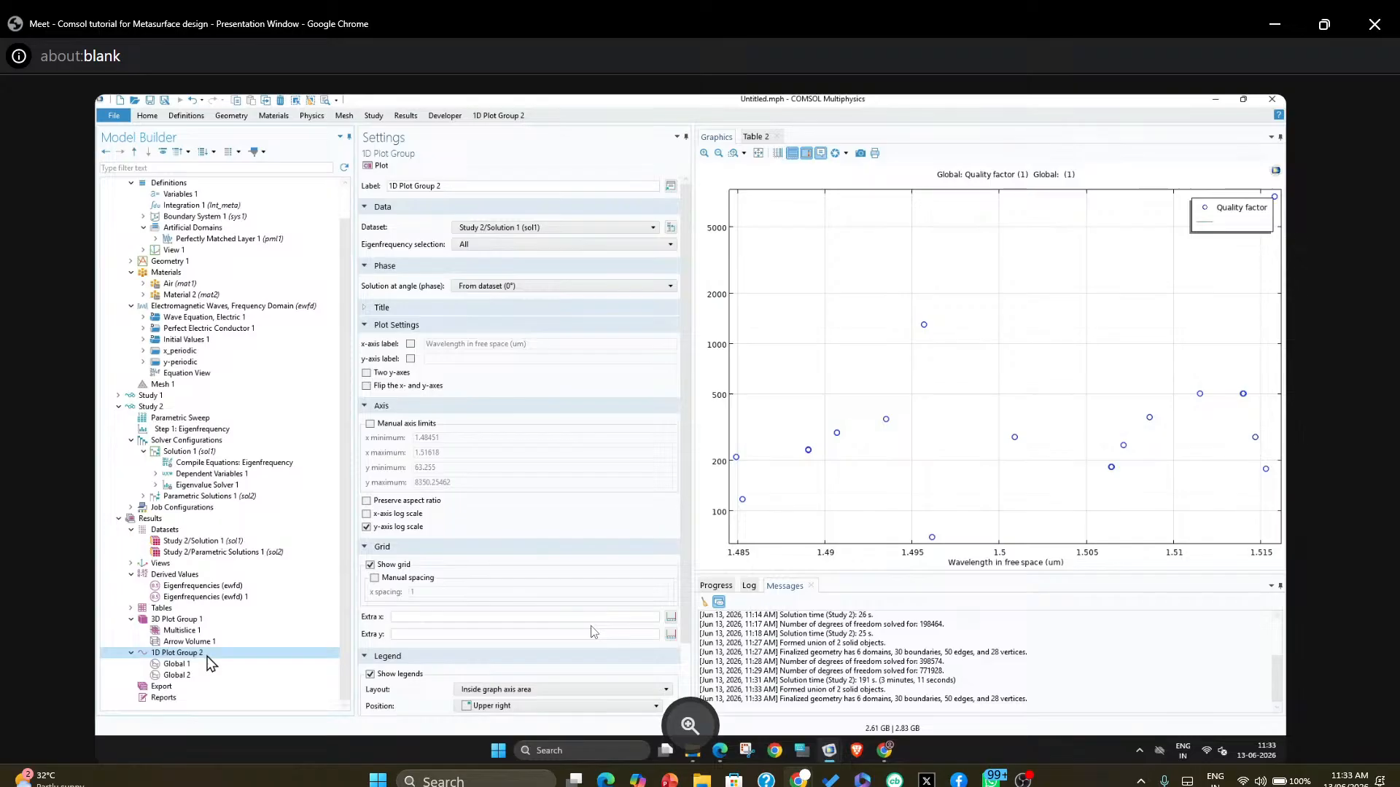
pyautogui.click(119, 395)
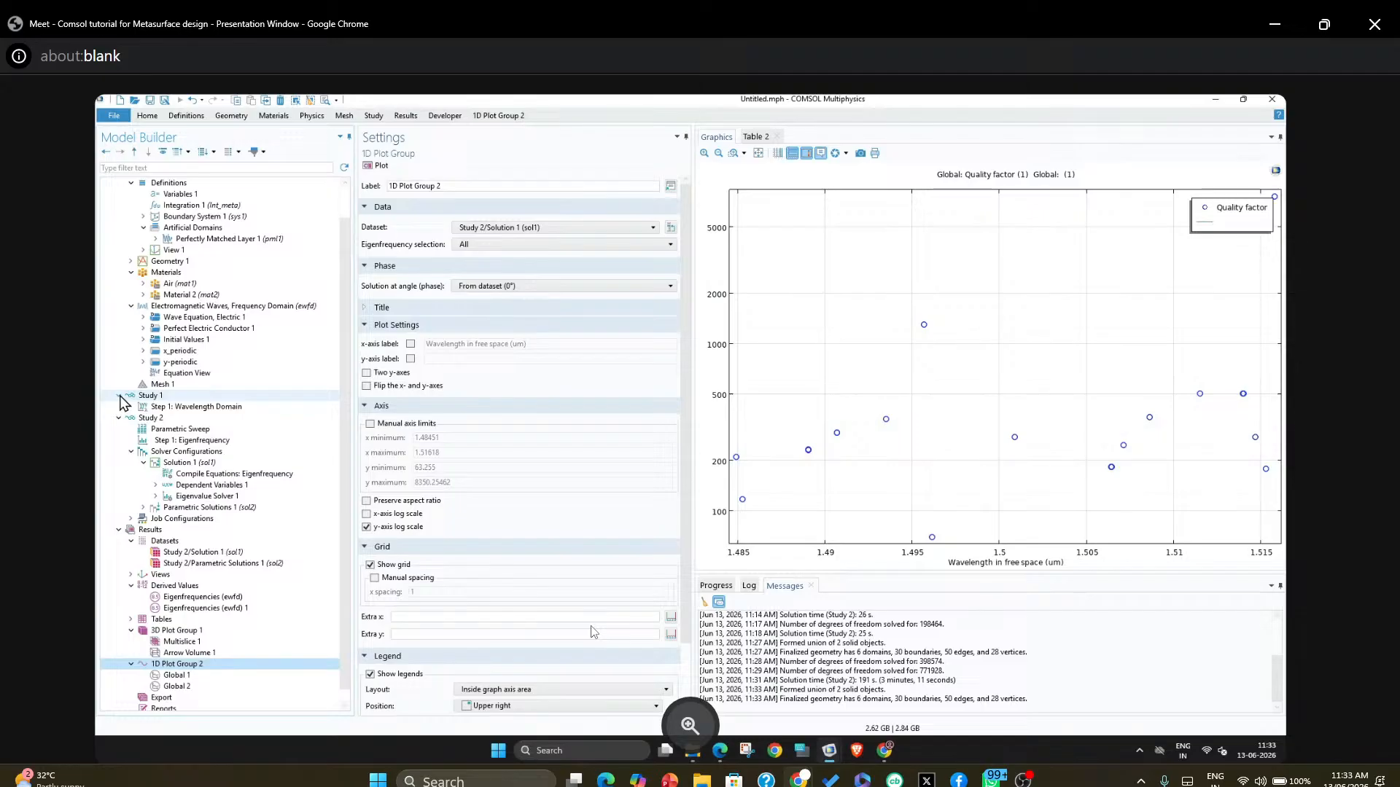
pyautogui.click(135, 398)
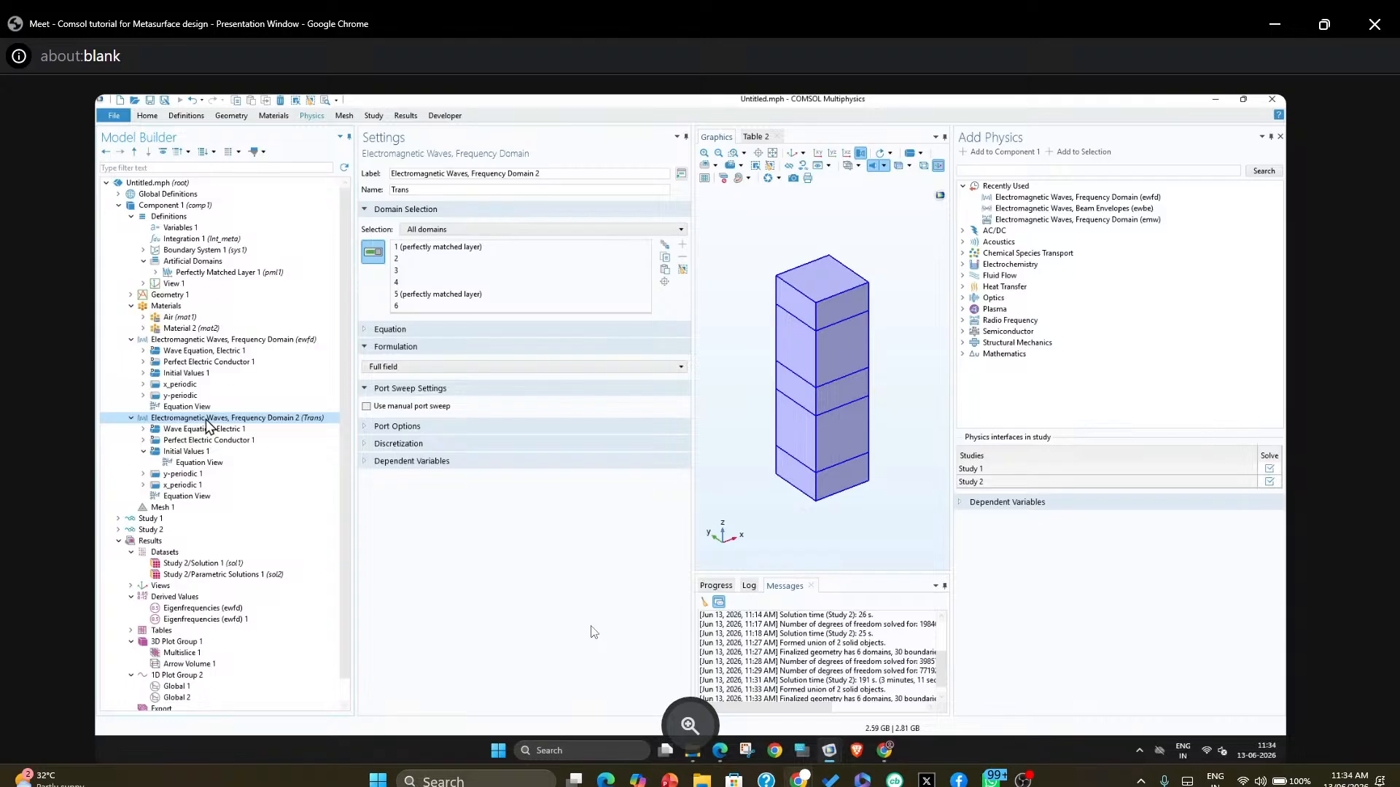
# Add a Port condition to the Electromagnetic Waves, Frequency Domain 2 (Trans) interface
pyautogui.rightClick(209, 419)
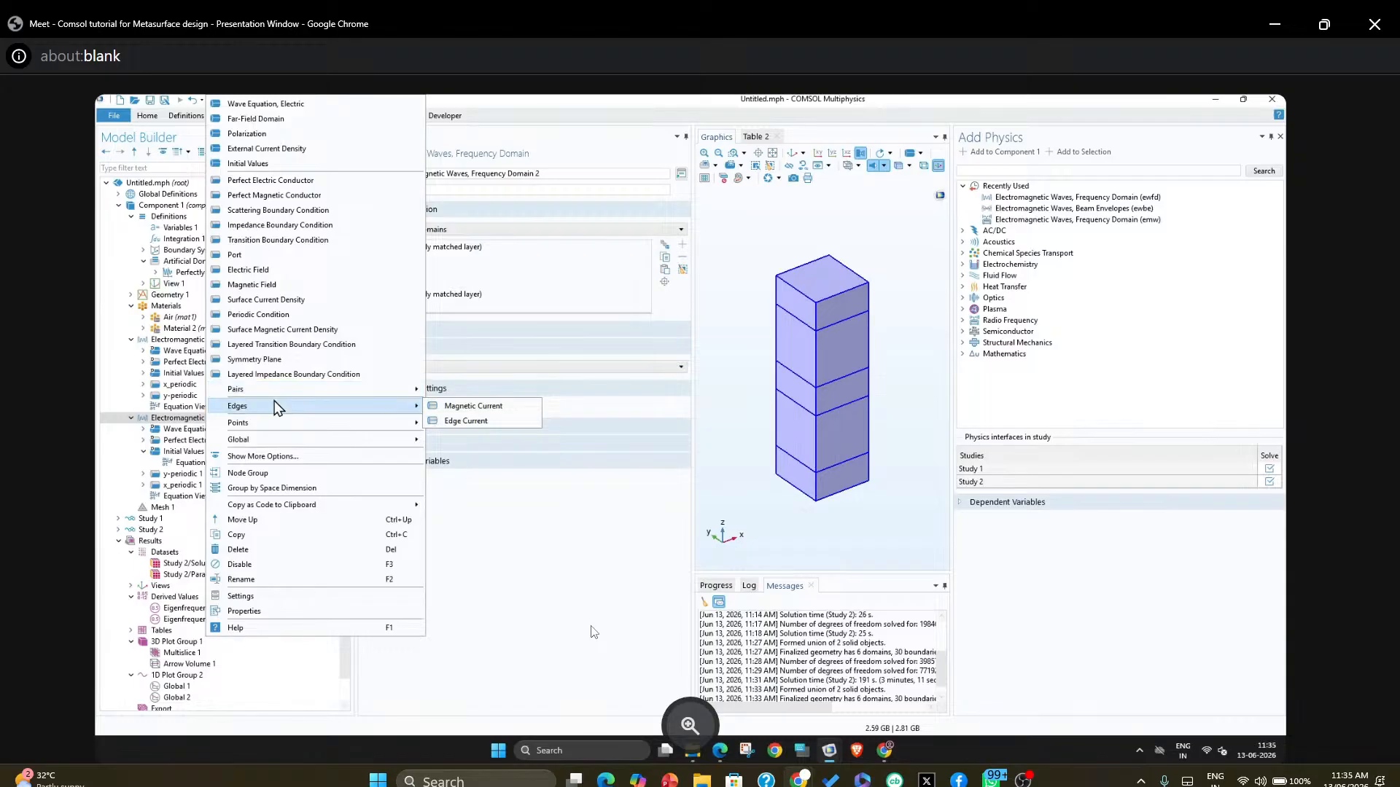
pyautogui.moveTo(278, 426)
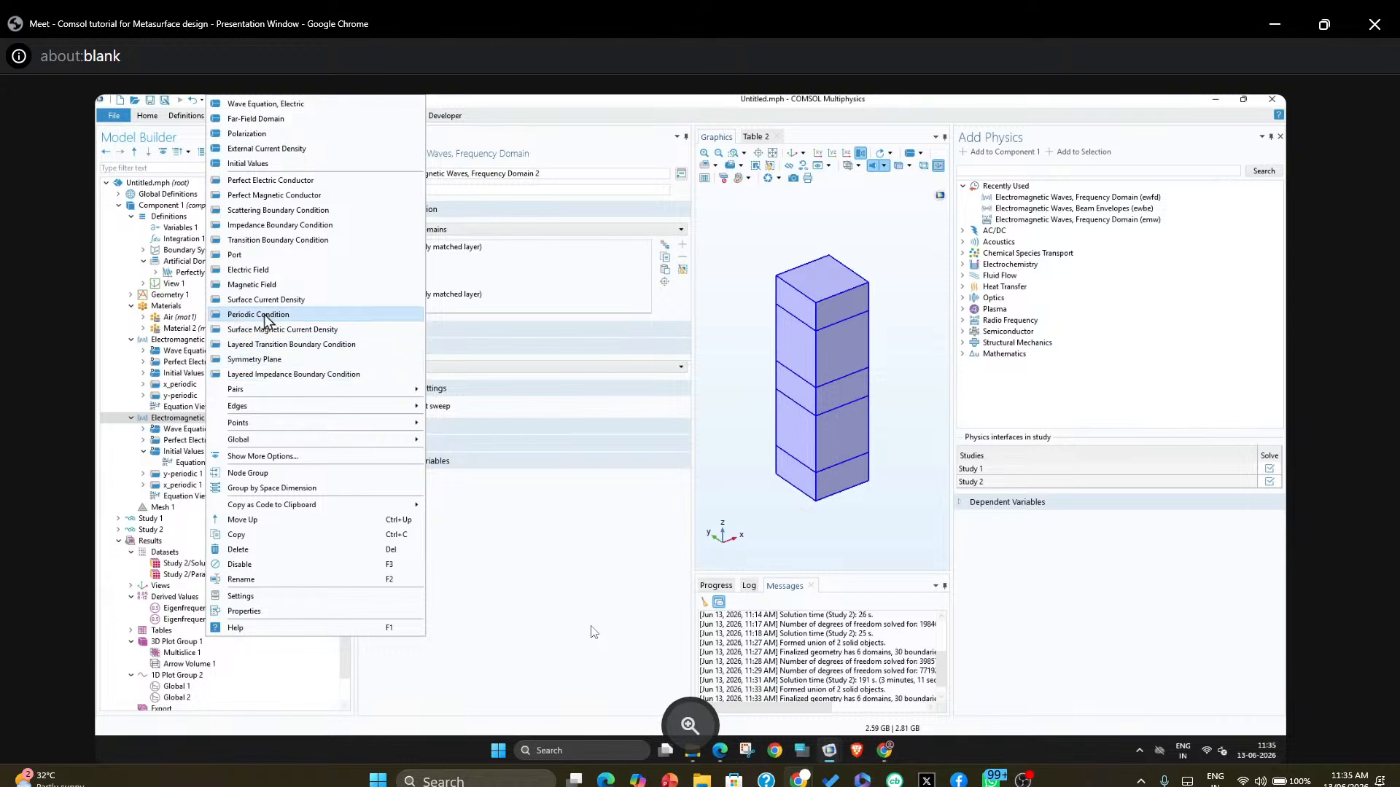
pyautogui.click(273, 257)
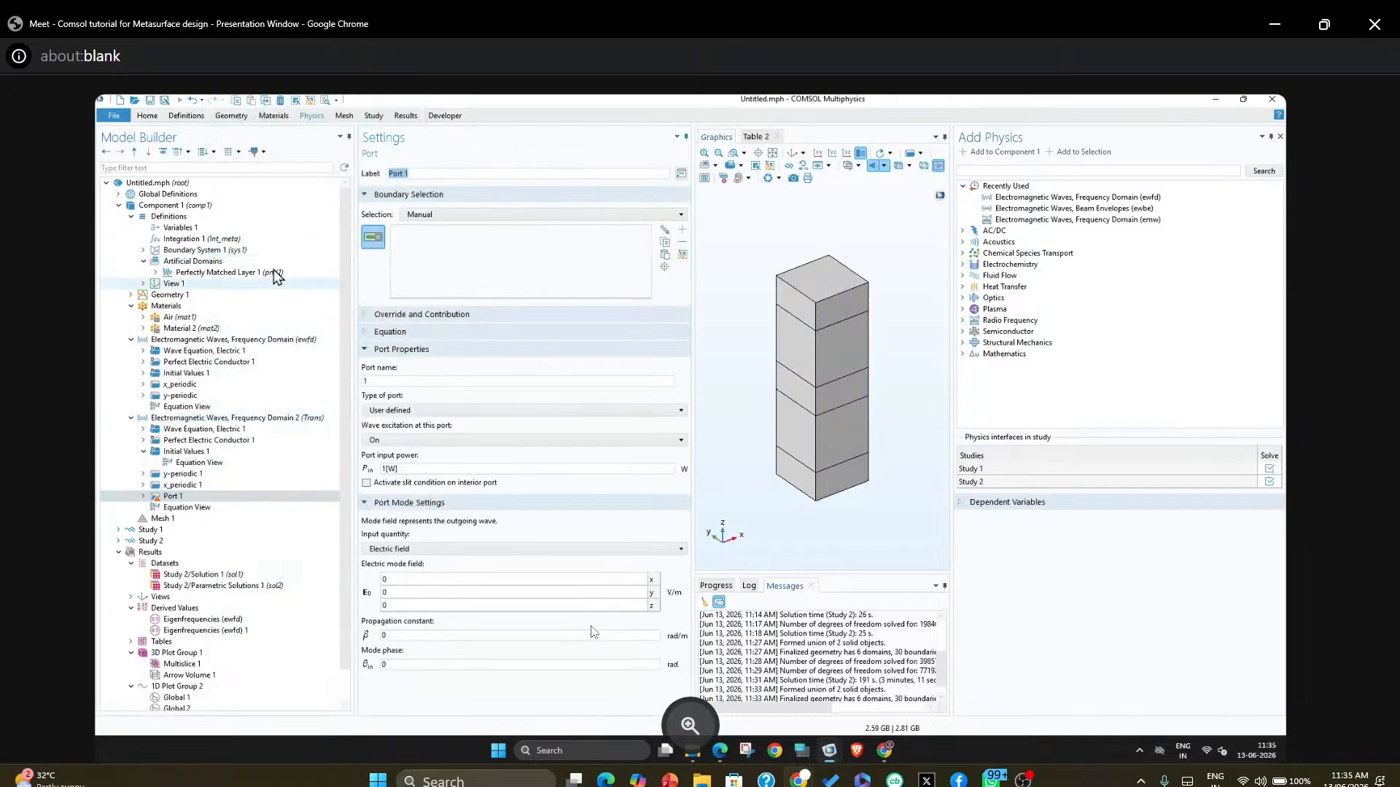
# Close the Add Physics window, make the geometry transparent, and assign Port 1 to the interior boundary just below the upper perfectly matched layer
pyautogui.moveTo(738, 315); pyautogui.dragTo(743, 284)
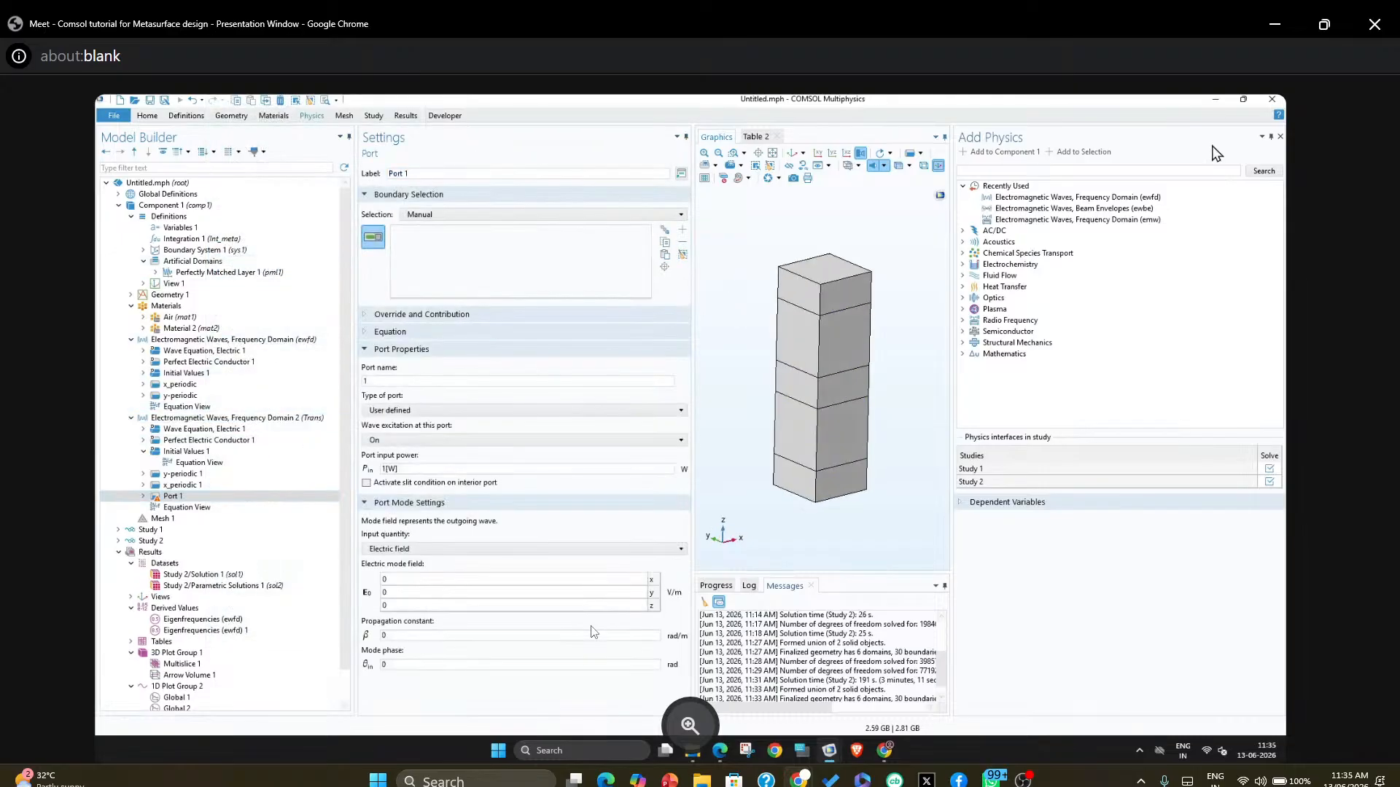
pyautogui.click(1282, 138)
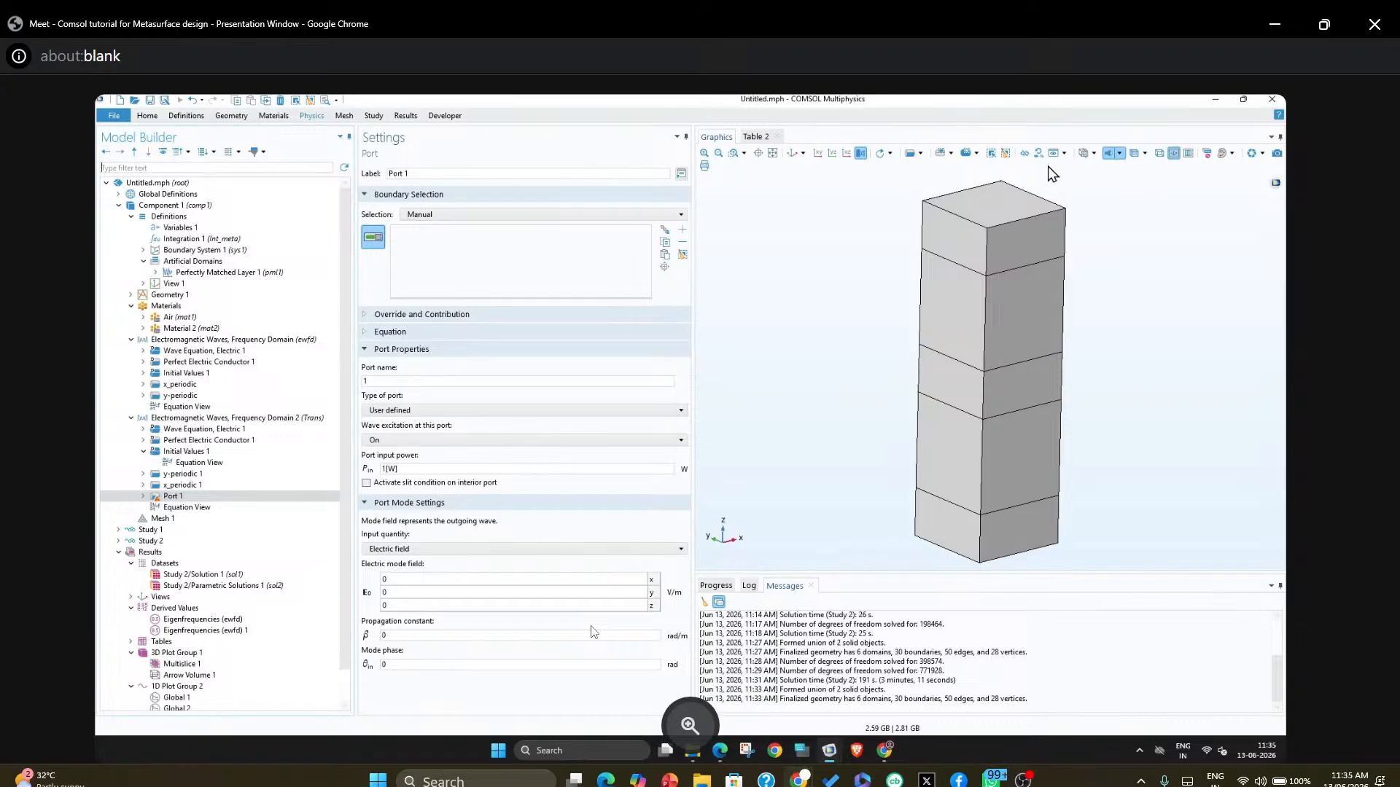
pyautogui.click(1135, 153)
pyautogui.moveTo(1181, 219); pyautogui.dragTo(1179, 252)
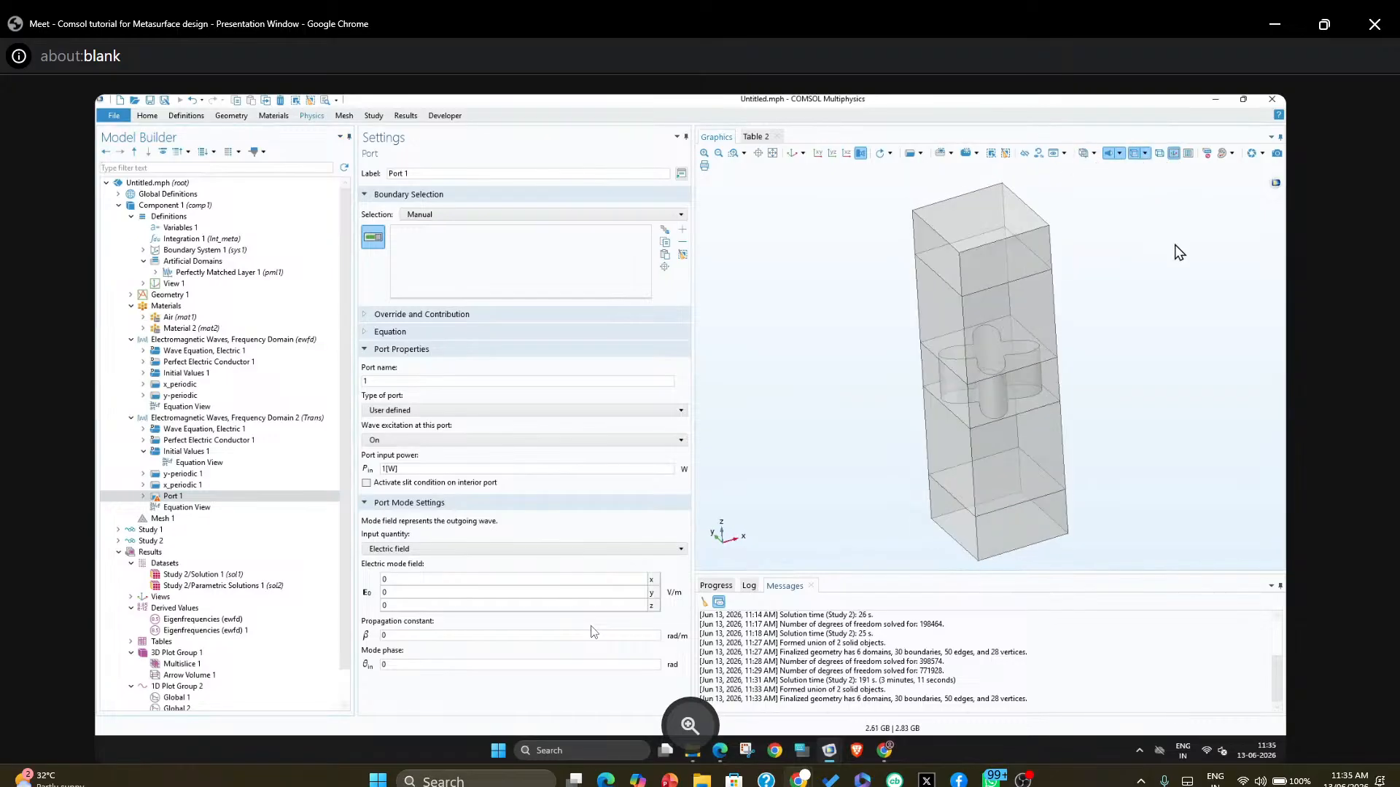
pyautogui.click(1005, 260)
pyautogui.moveTo(1005, 257); pyautogui.dragTo(997, 230)
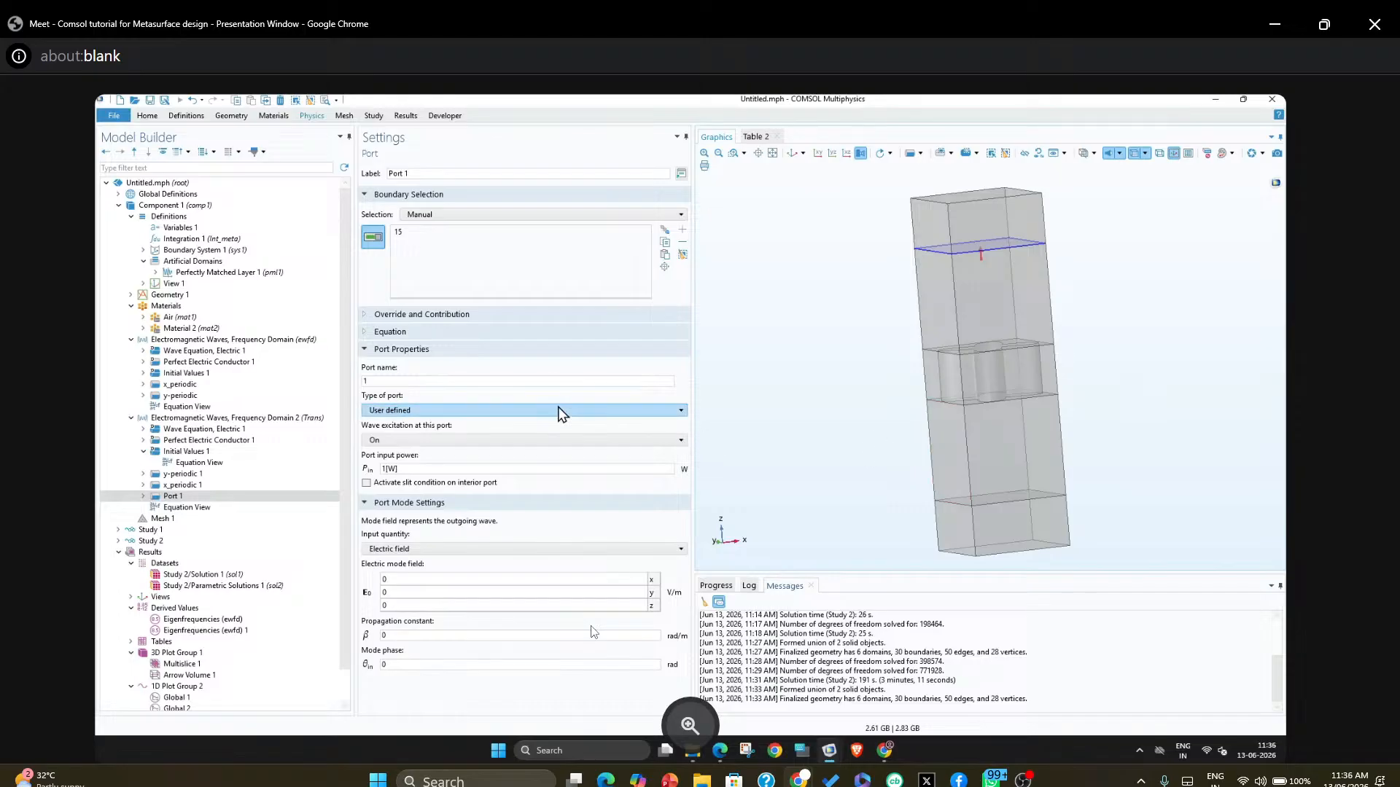
# Check the boundaries of y-periodic 1 and x_periodic 1, then set Port 1's type to Periodic
pyautogui.click(188, 475)
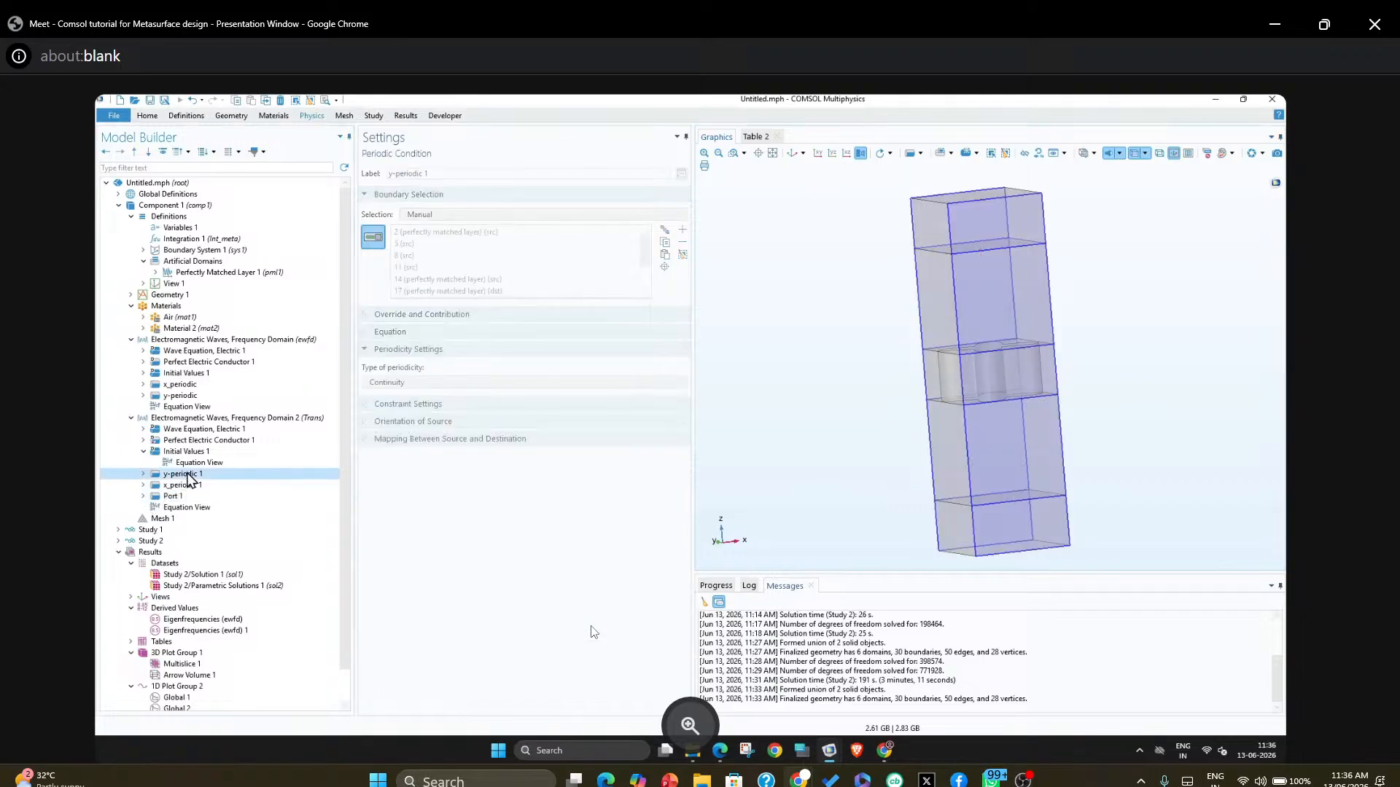
pyautogui.click(188, 485)
pyautogui.click(190, 496)
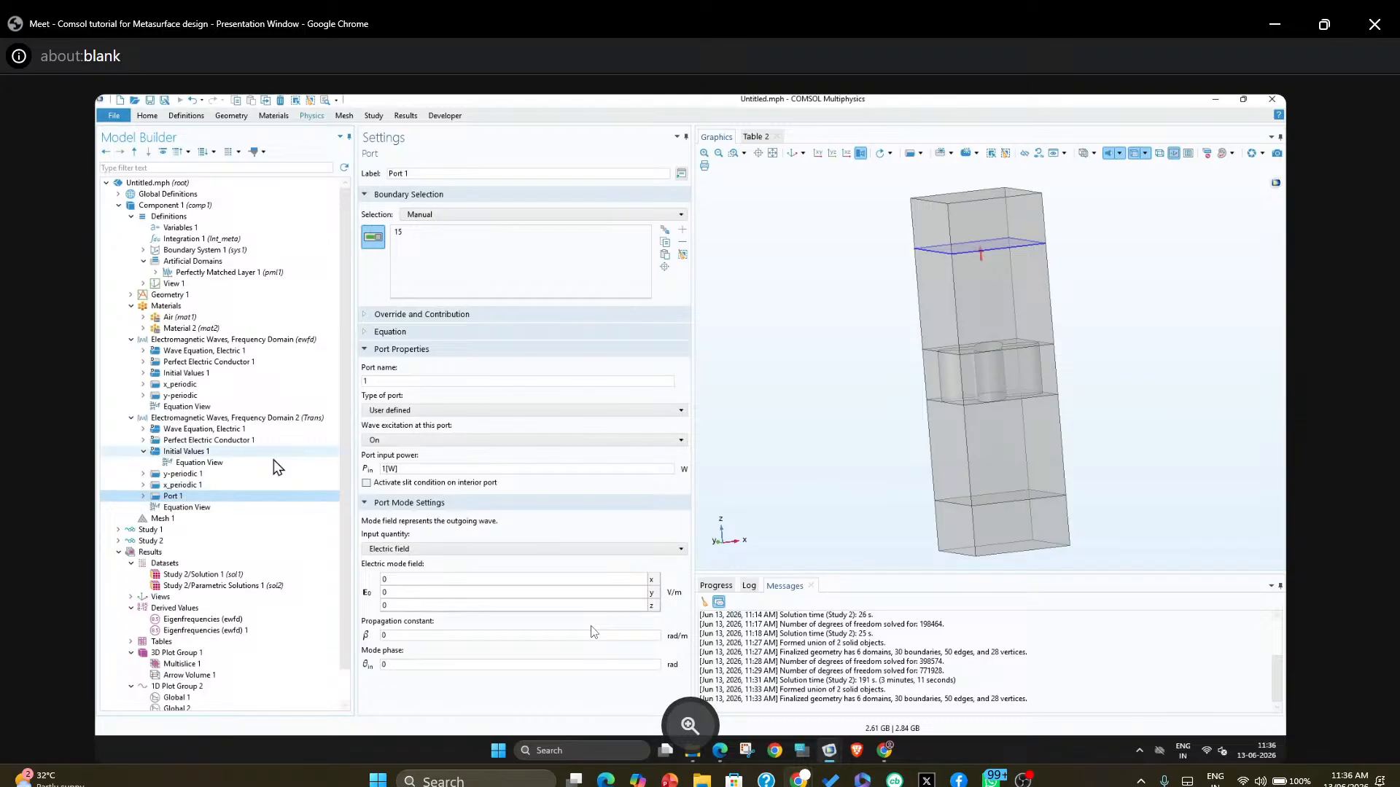
pyautogui.click(396, 412)
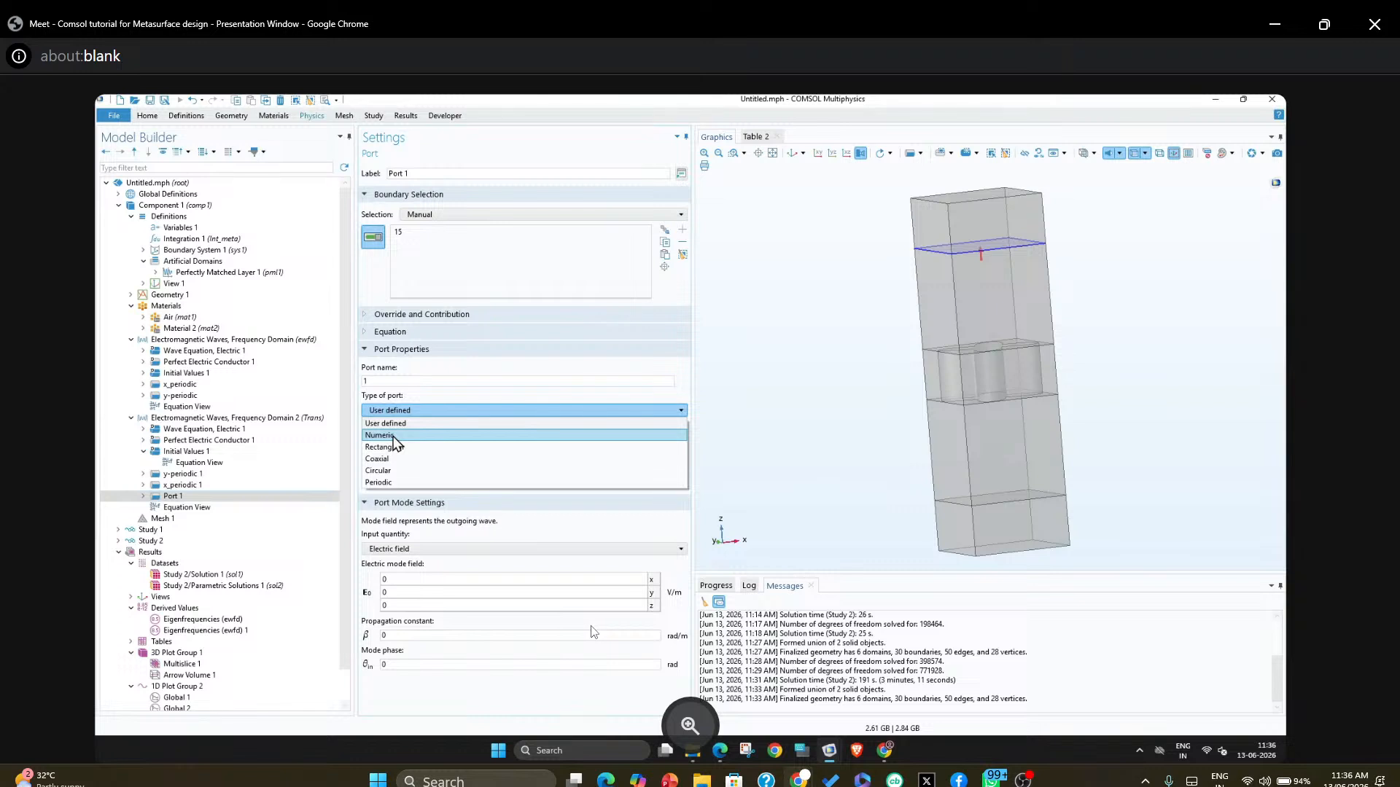
pyautogui.click(406, 483)
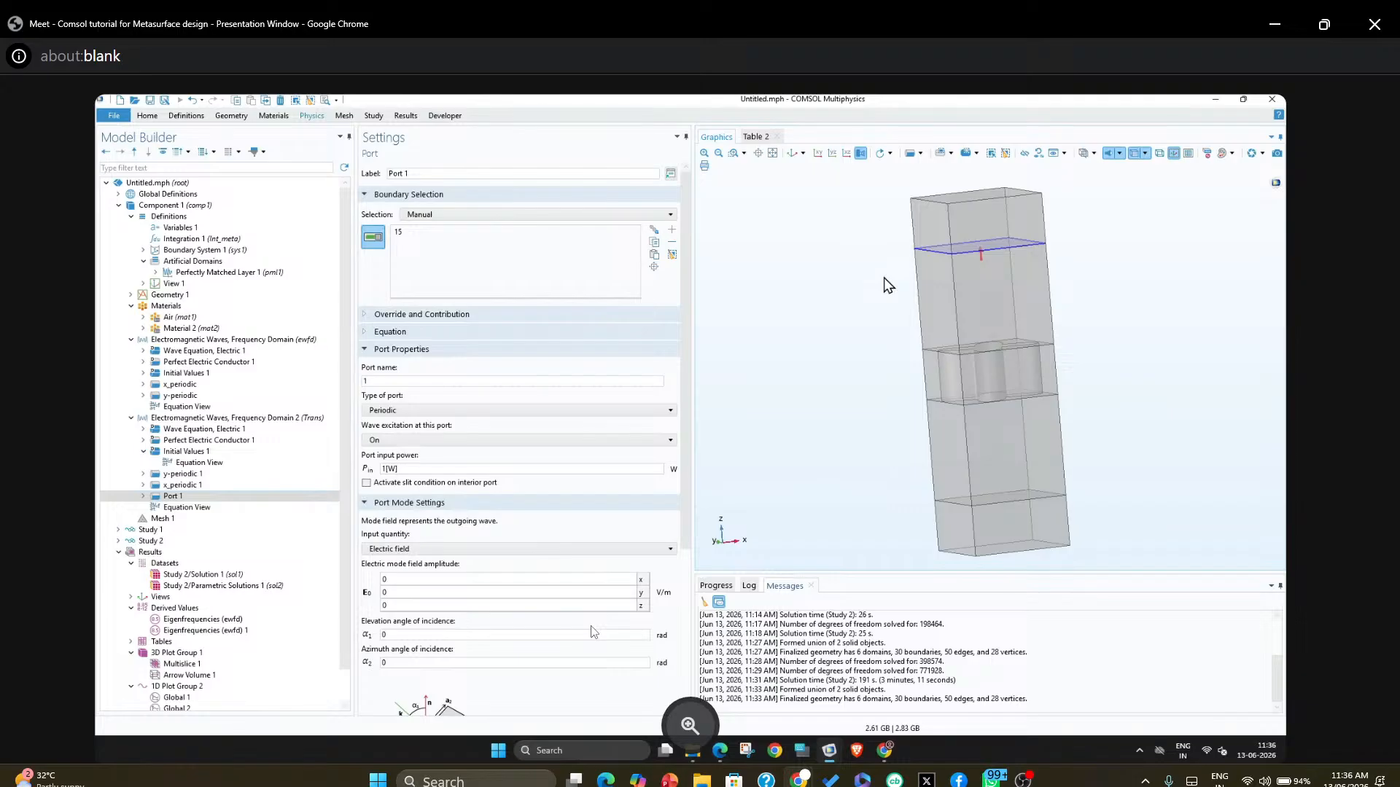
# Activate the slit condition on interior port for Port 1 and set its slit type to Domain-backed
pyautogui.click(367, 484)
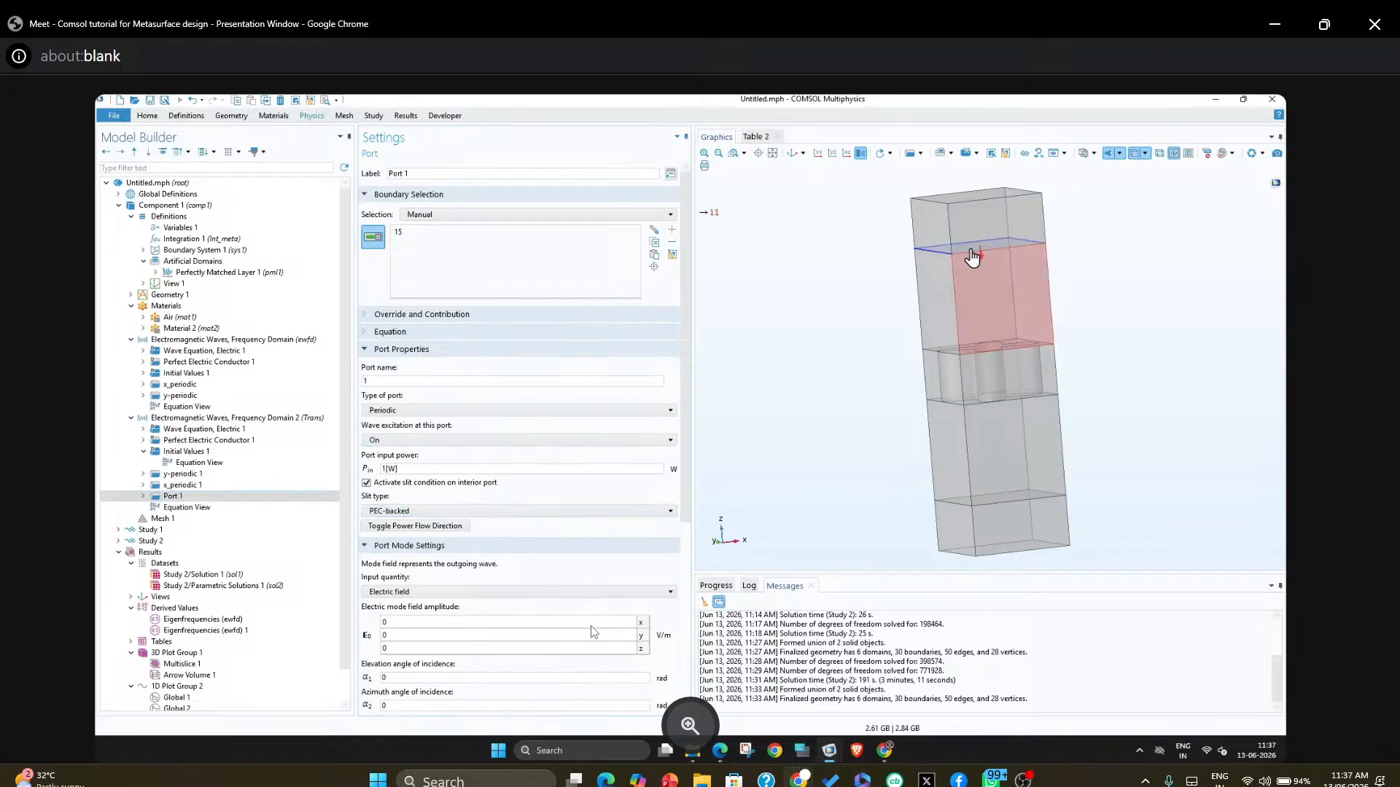
pyautogui.moveTo(954, 250); pyautogui.dragTo(952, 270)
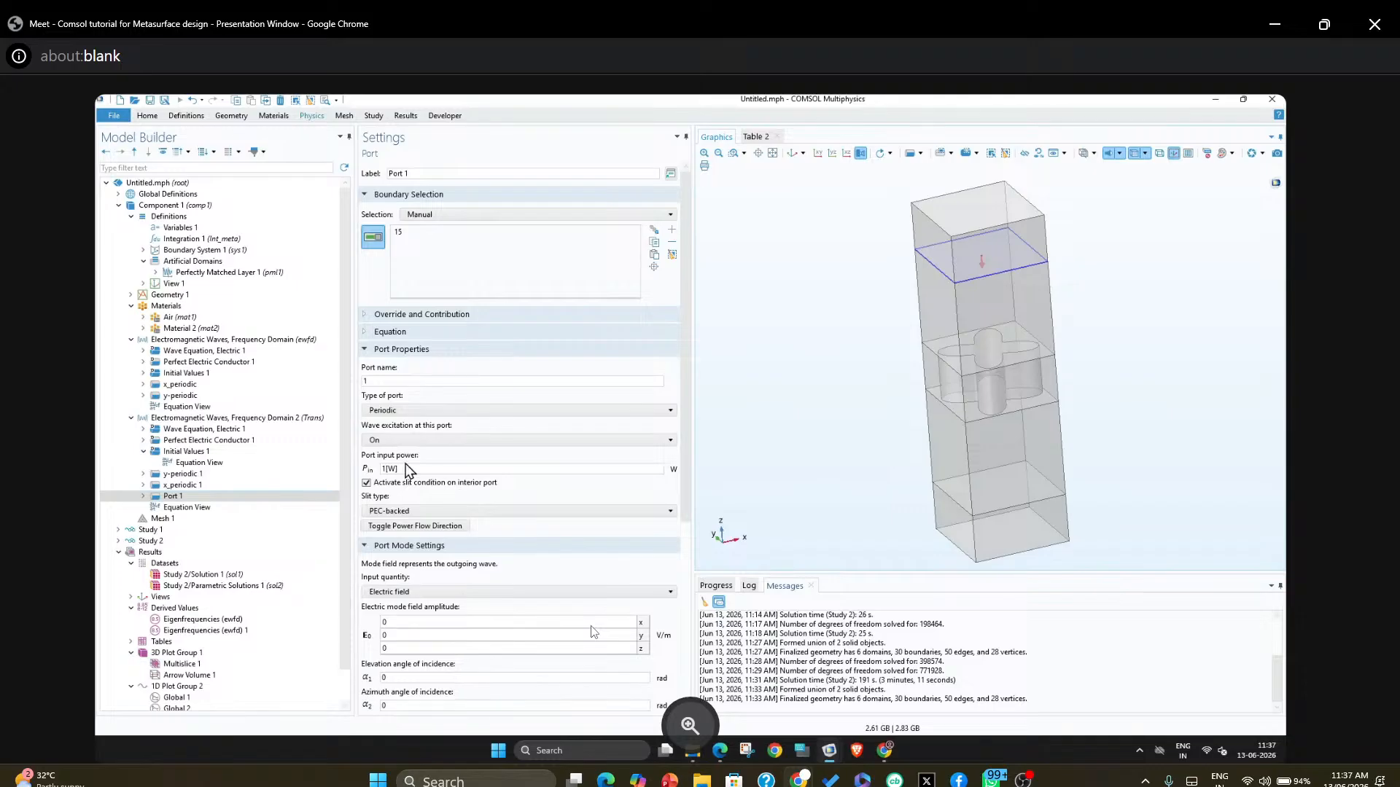
pyautogui.click(439, 510)
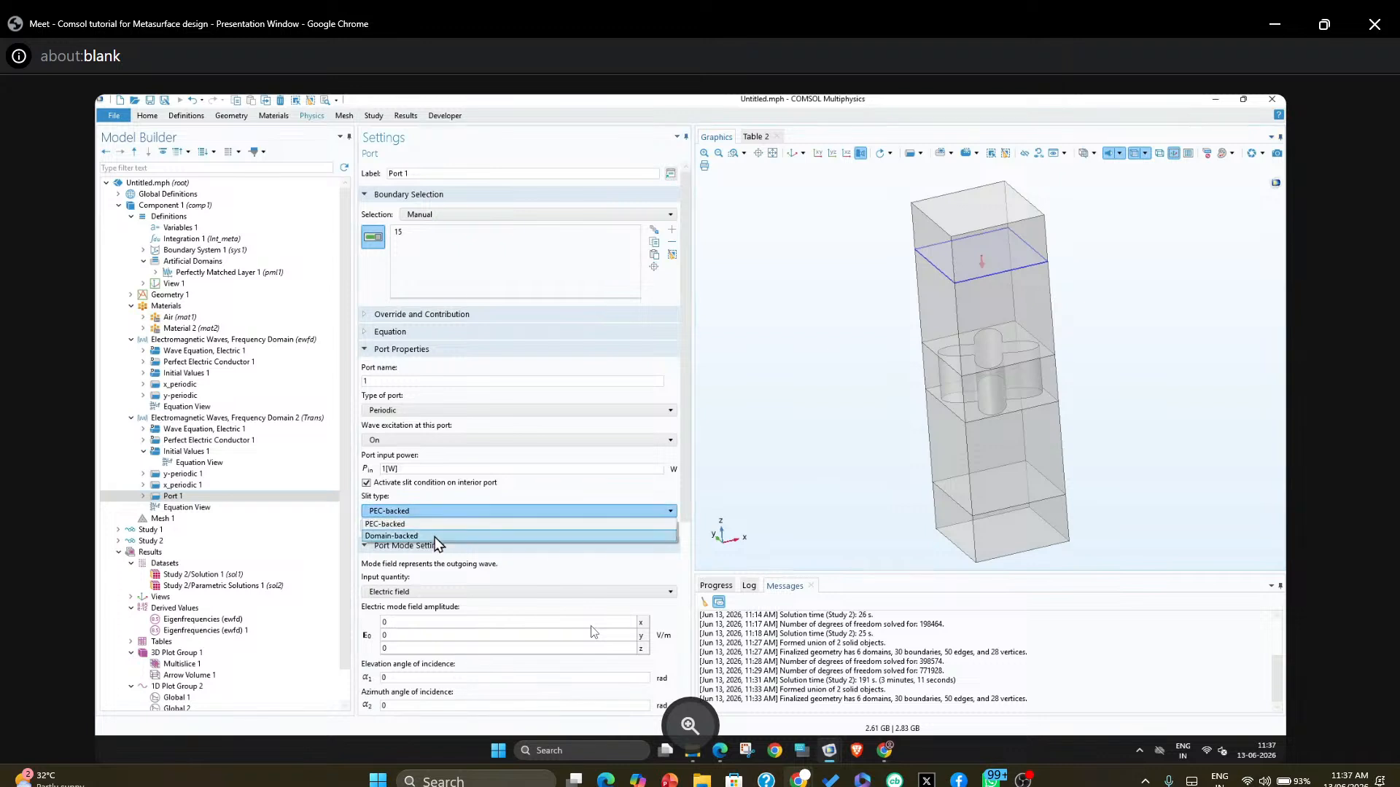
pyautogui.click(437, 536)
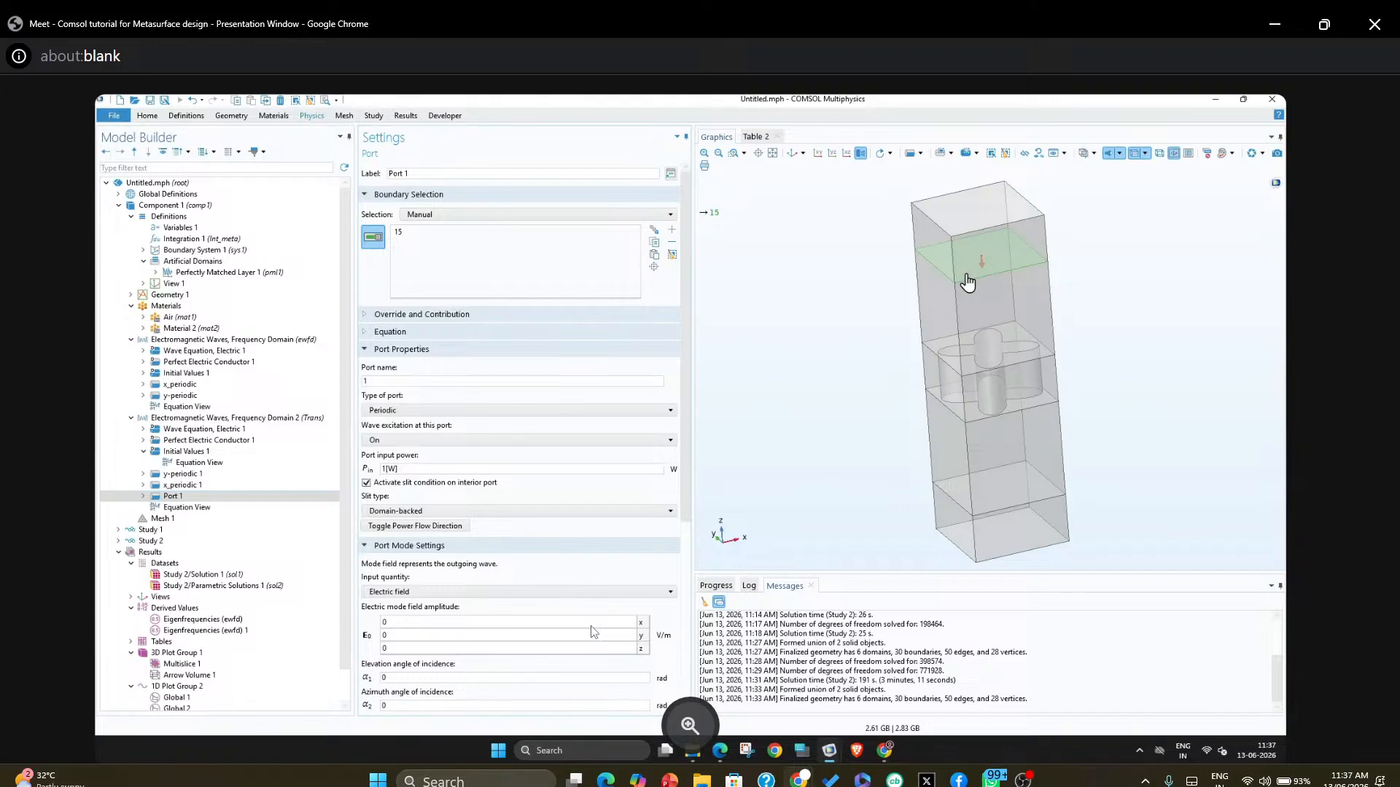
pyautogui.click(599, 512)
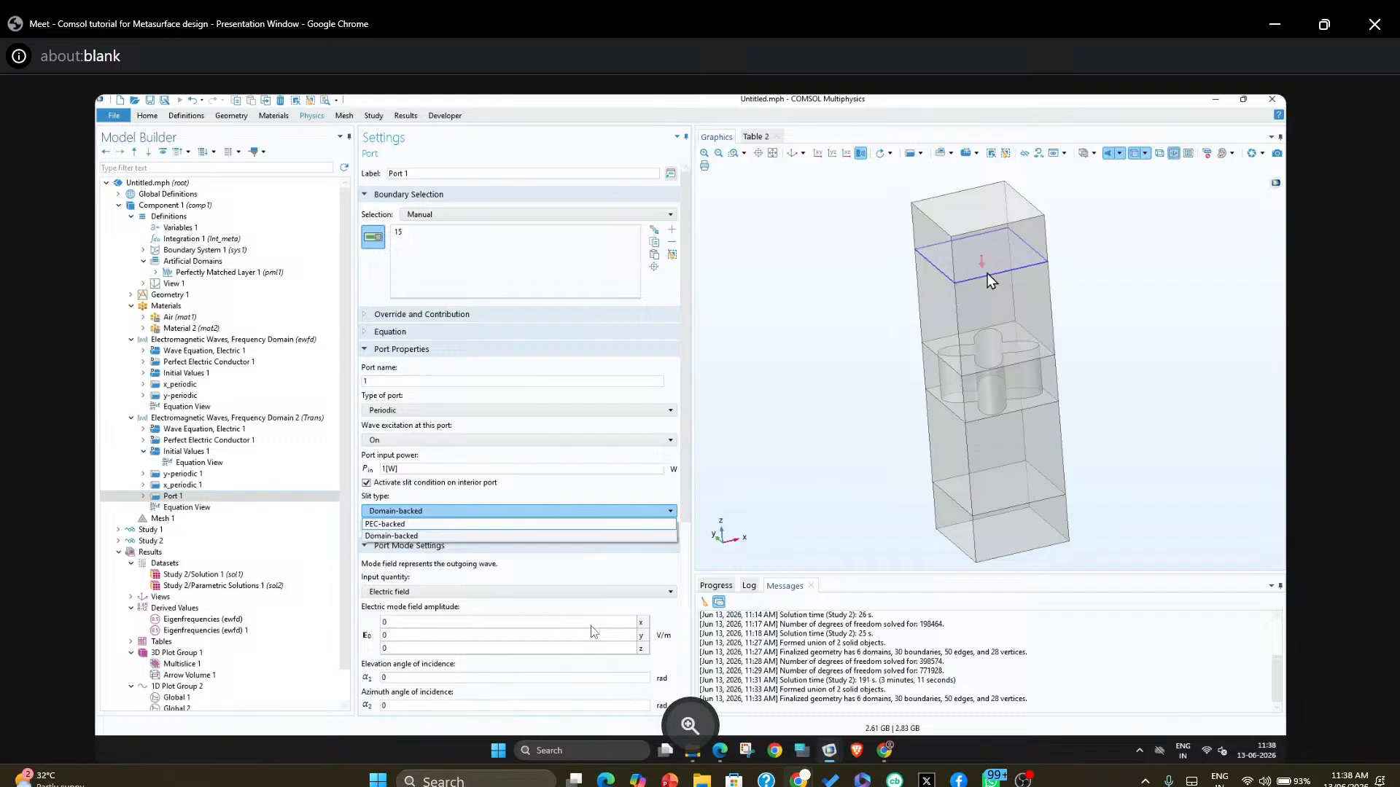
pyautogui.click(446, 538)
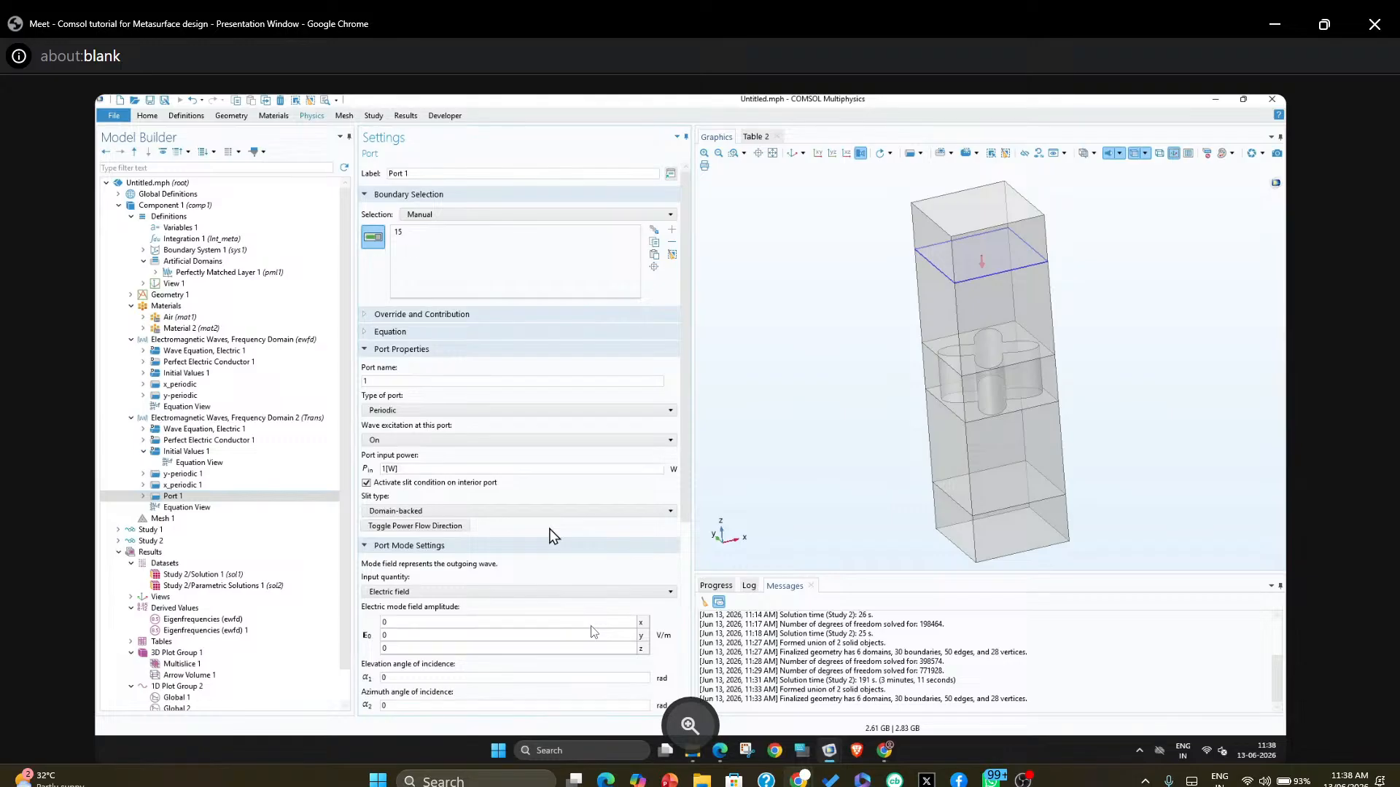
# Set the x component of Port 1's electric mode field amplitude to 1 V/m and review its incidence angles and refractive index
pyautogui.scroll(-2, 535, 558)
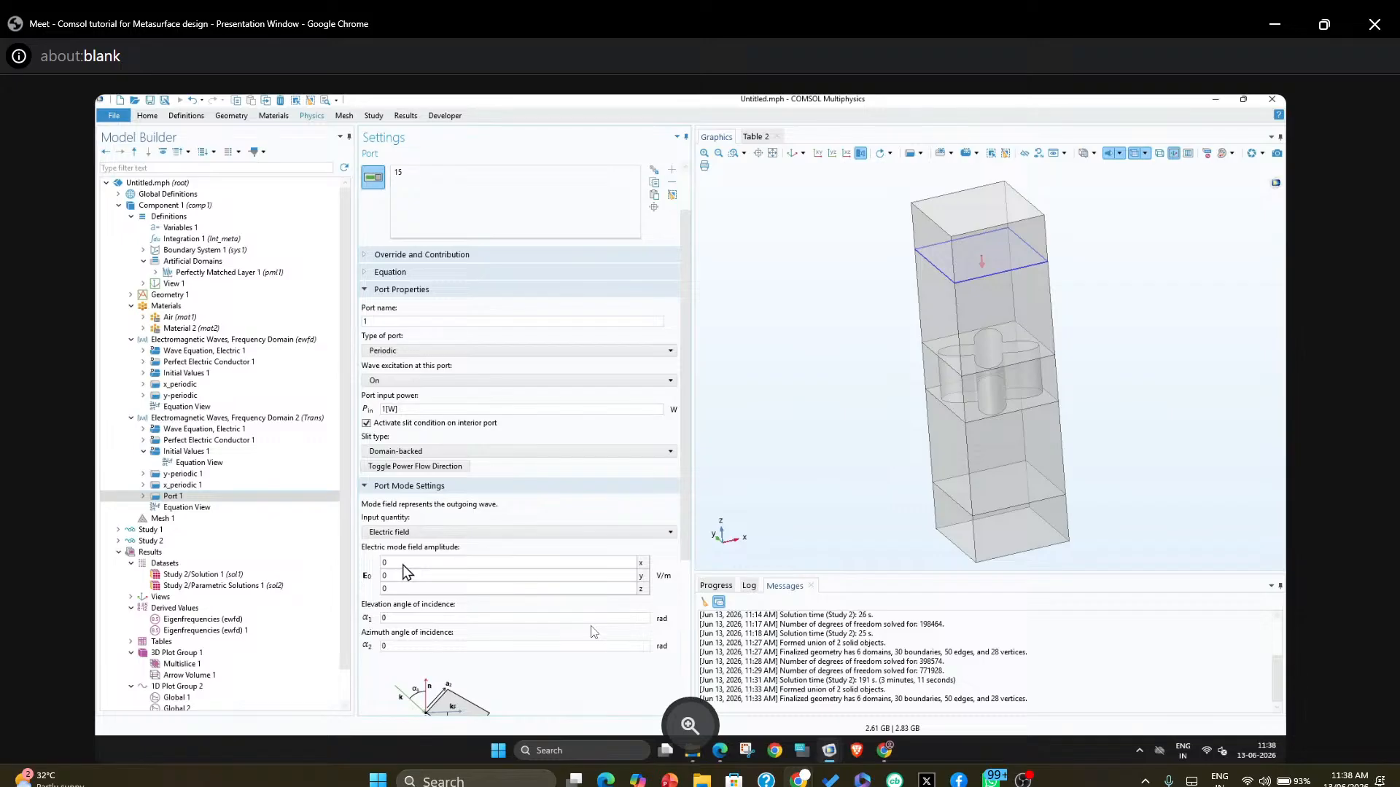
pyautogui.click(403, 565)
pyautogui.doubleClick(403, 564)
pyautogui.write('1')
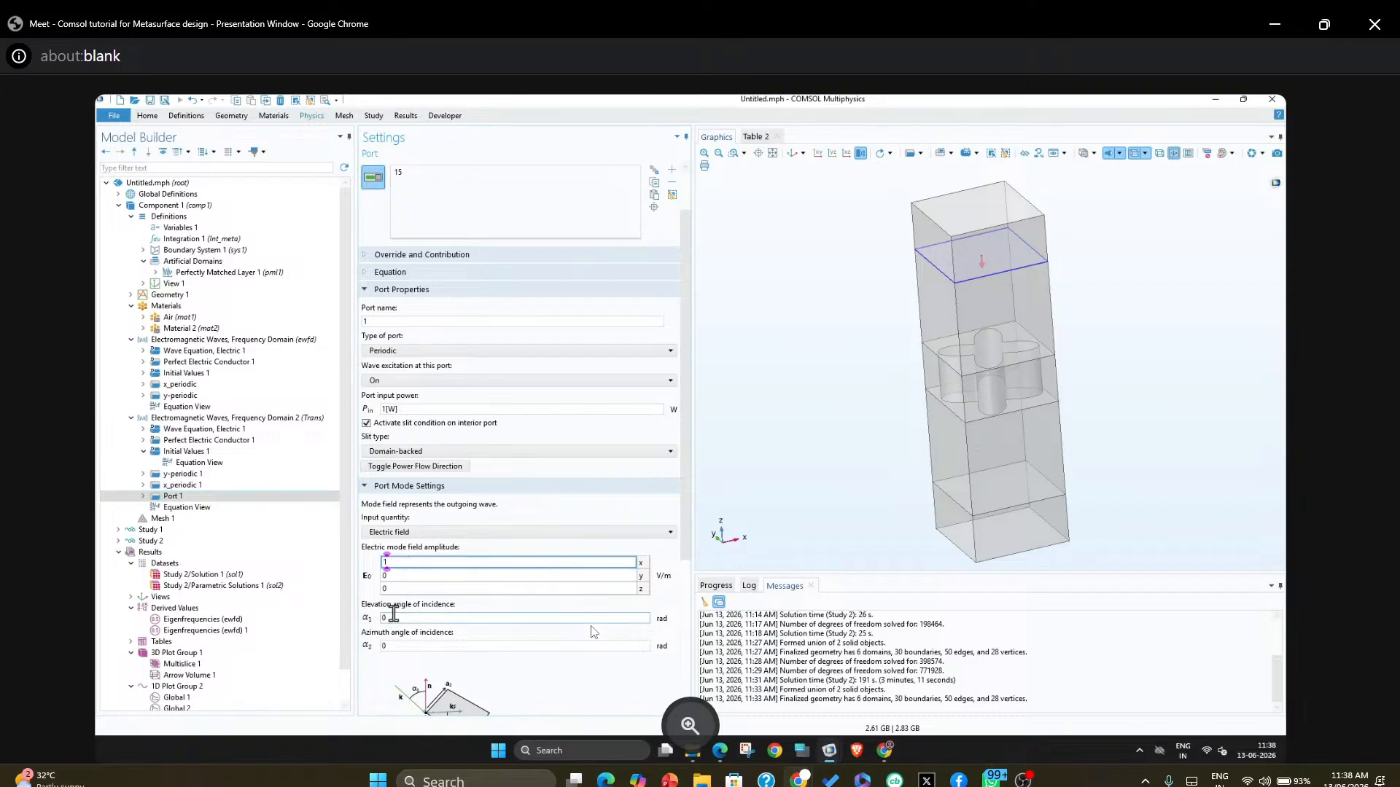
pyautogui.scroll(-2, 381, 626)
pyautogui.scroll(-1, 379, 625)
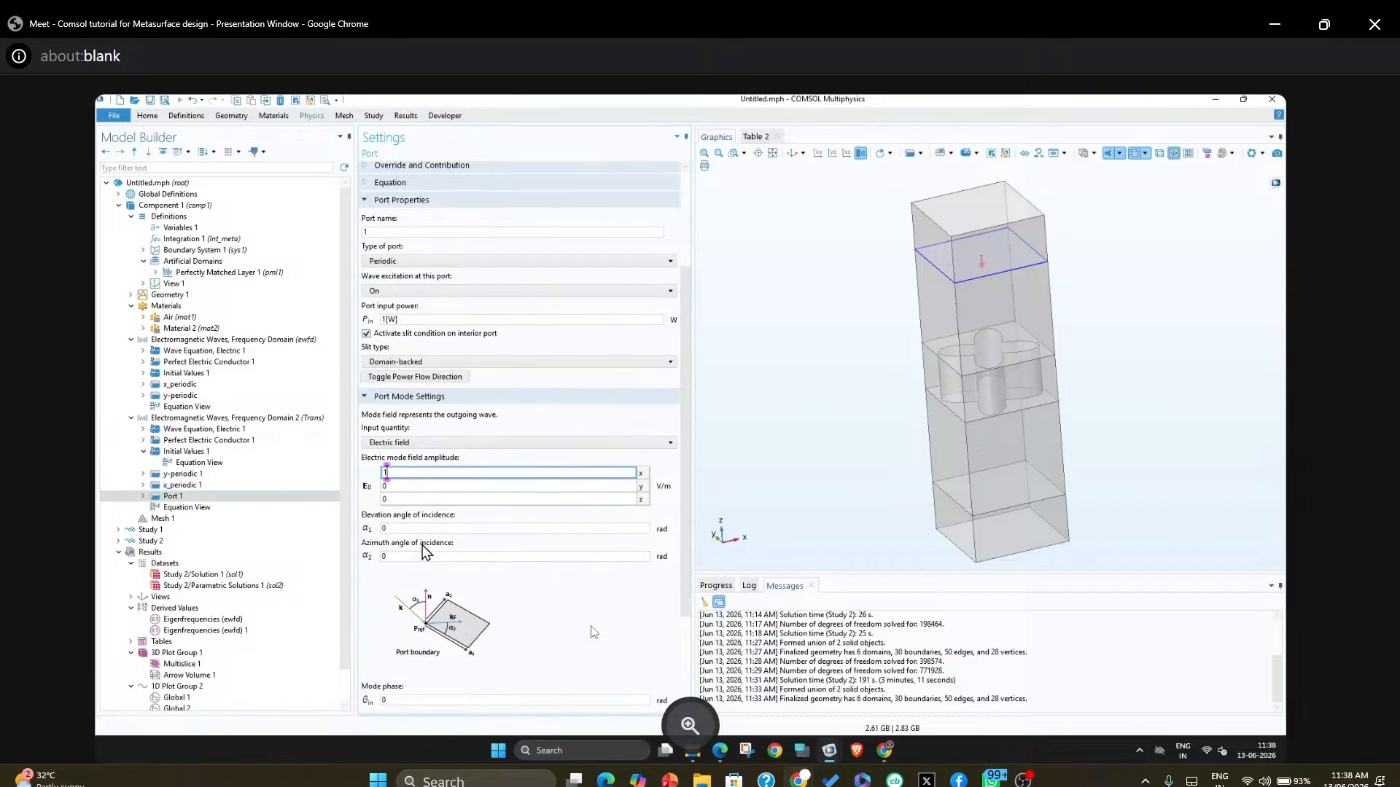
pyautogui.click(412, 555)
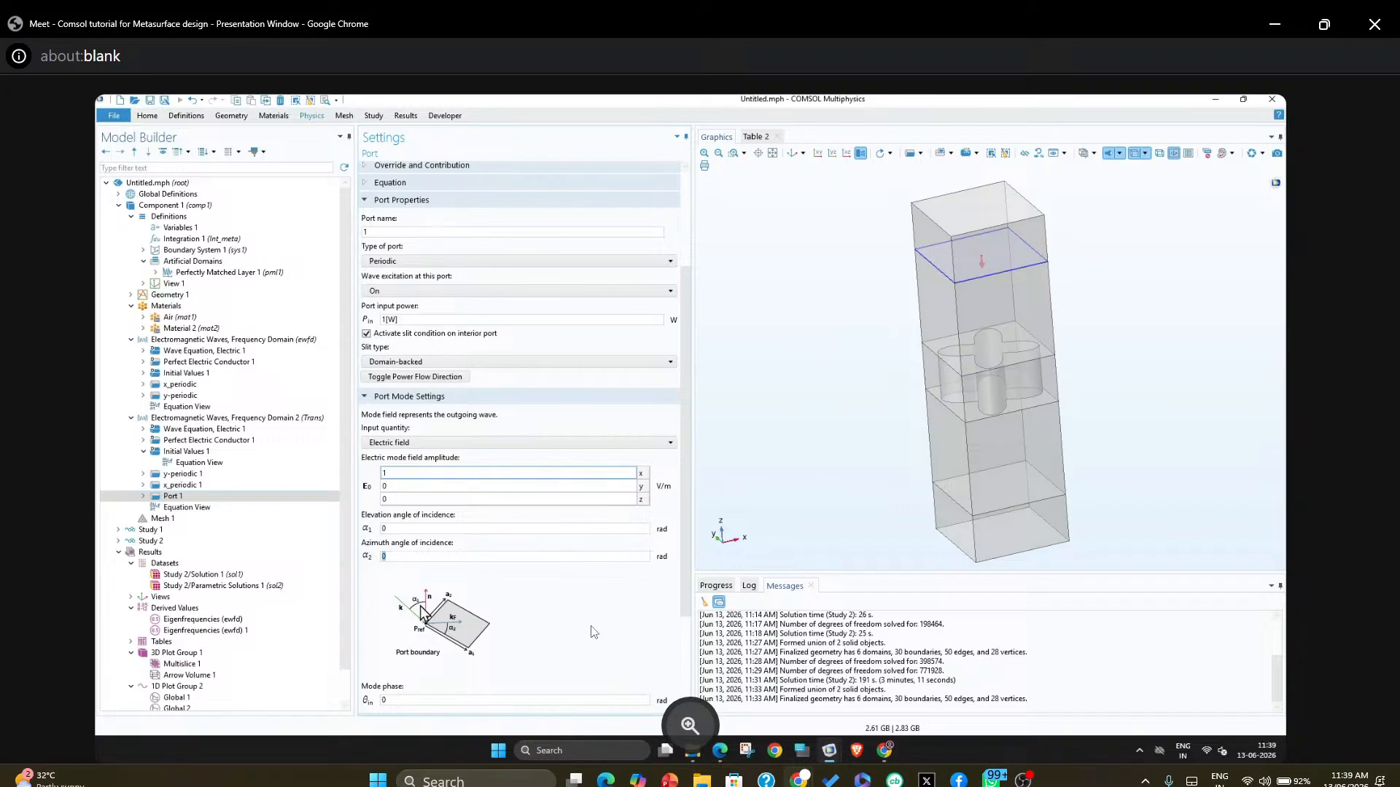
pyautogui.scroll(-5, 418, 629)
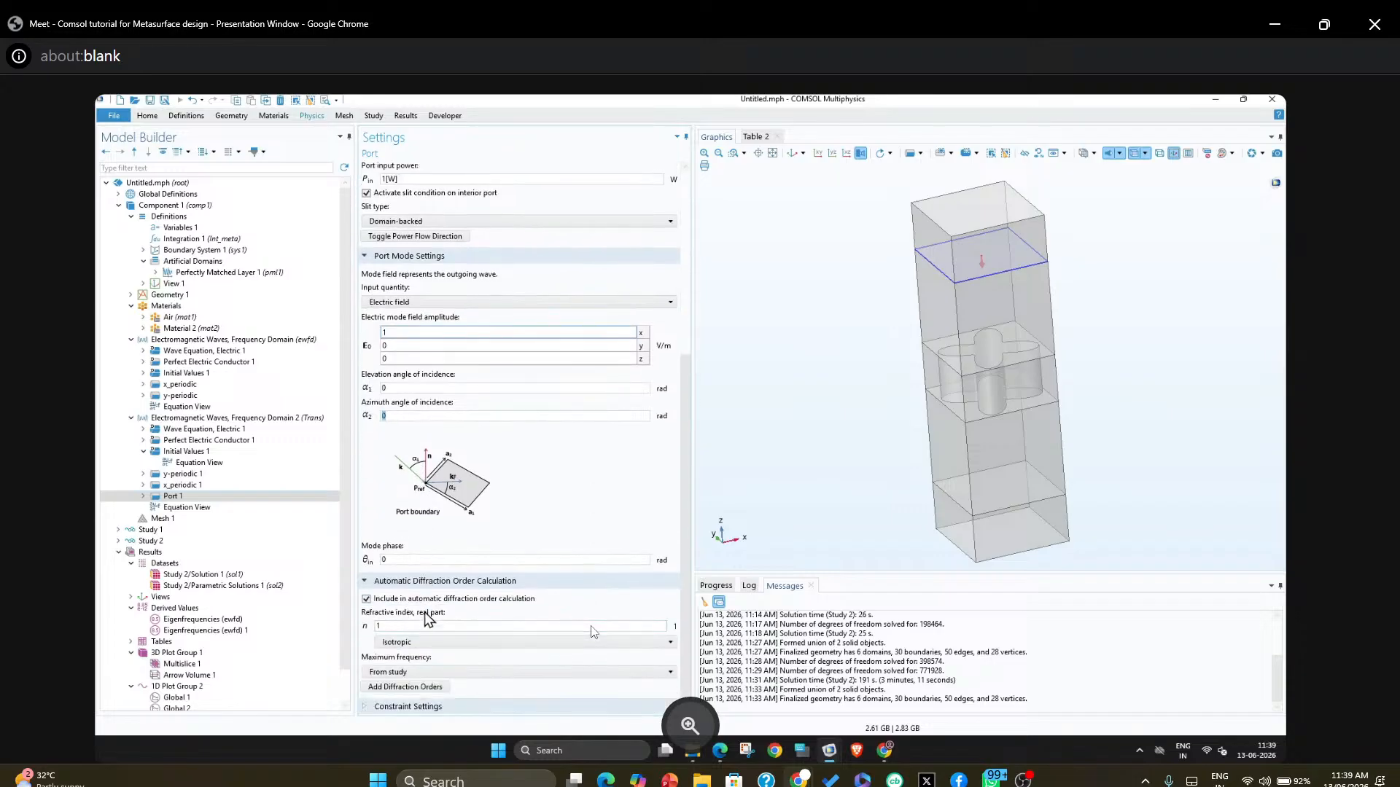
pyautogui.click(389, 627)
pyautogui.moveTo(996, 518); pyautogui.dragTo(991, 496)
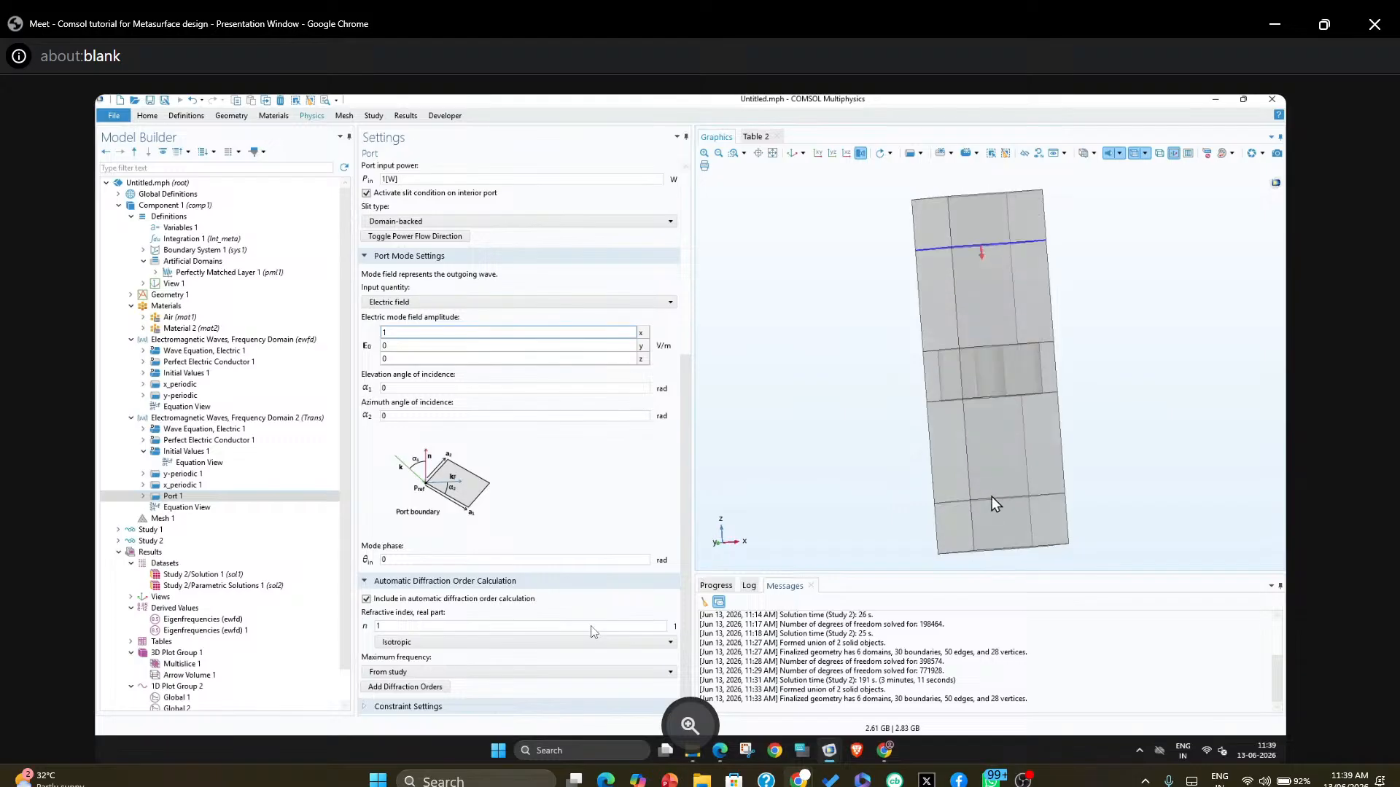
pyautogui.click(390, 626)
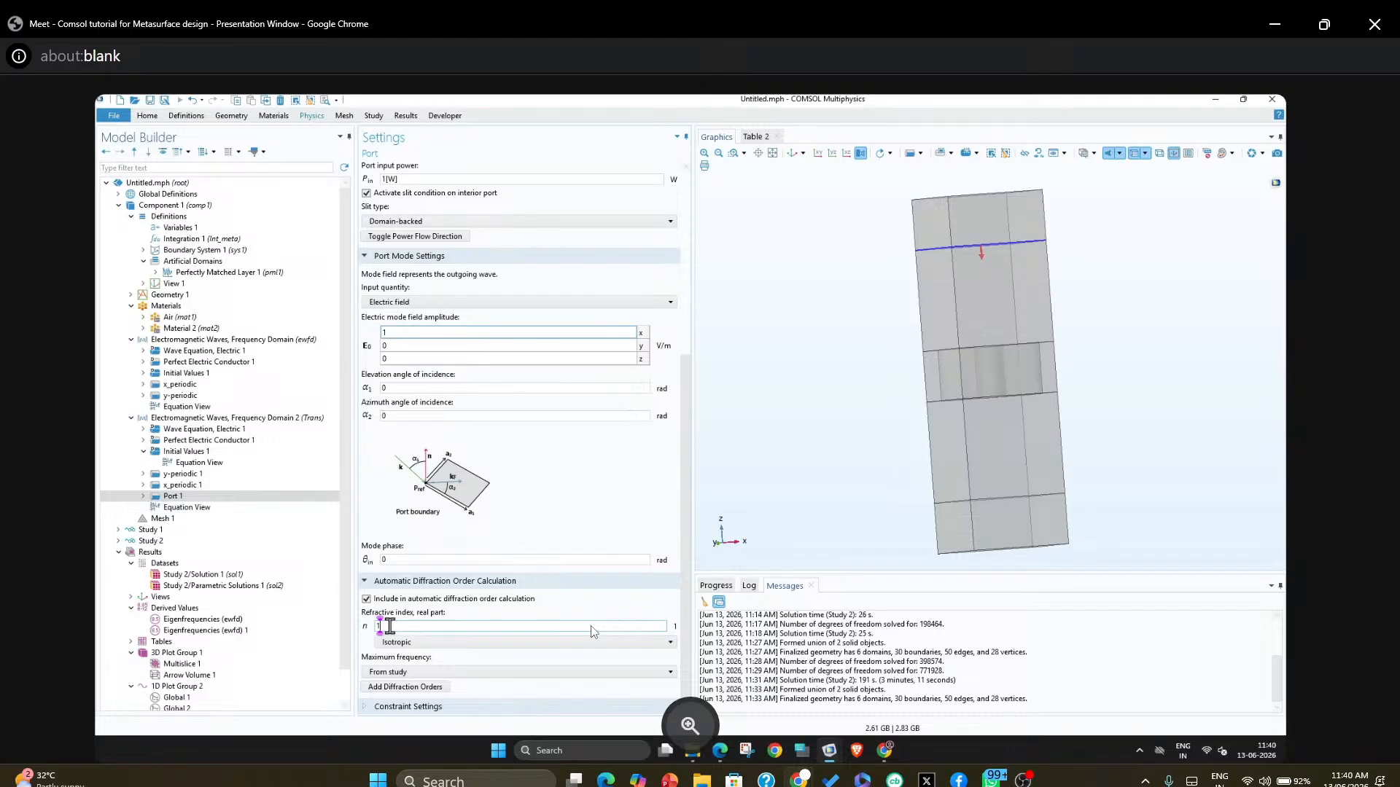
# Duplicate Port 1 and reassign Port 2 to boundary 6, the interior face just above the lower perfectly matched layer
pyautogui.click(190, 497)
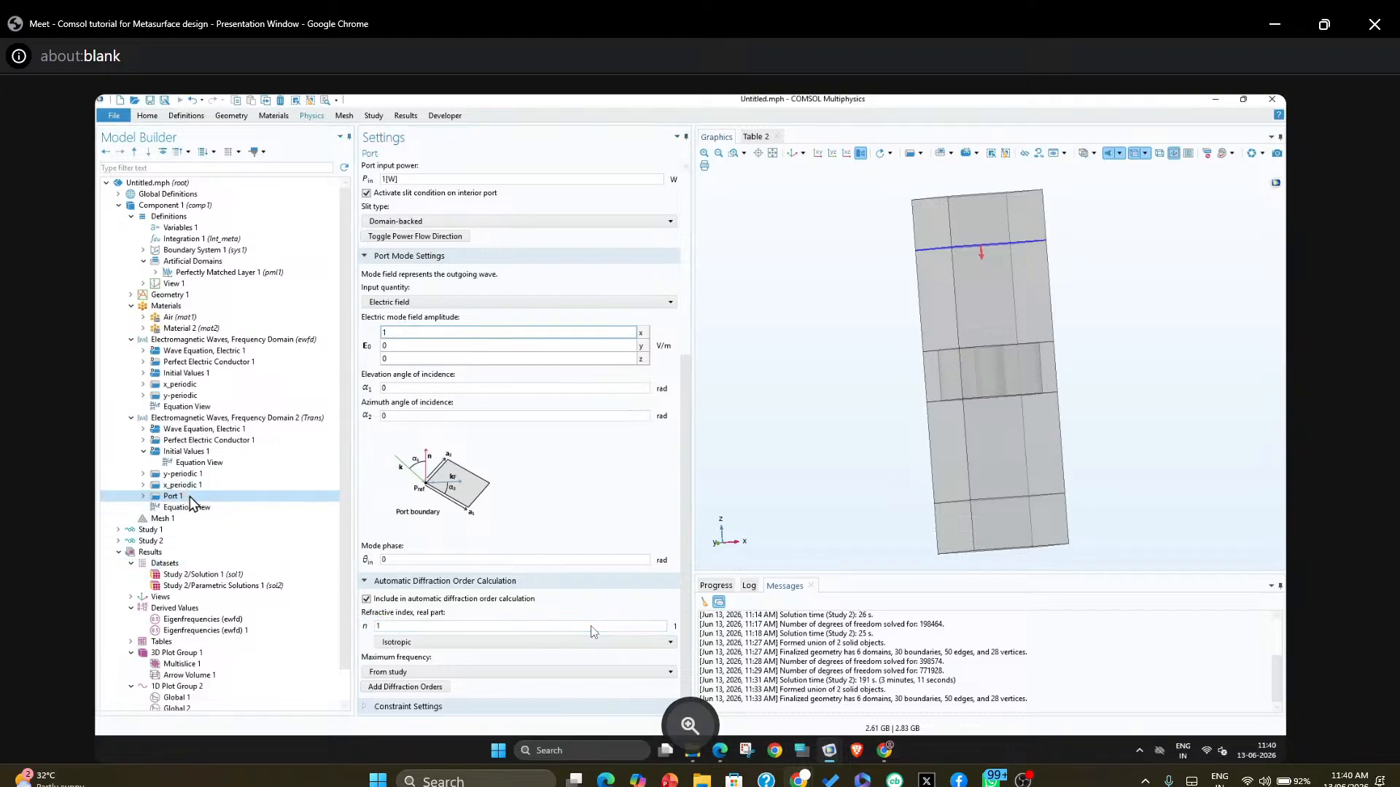
pyautogui.rightClick(190, 497)
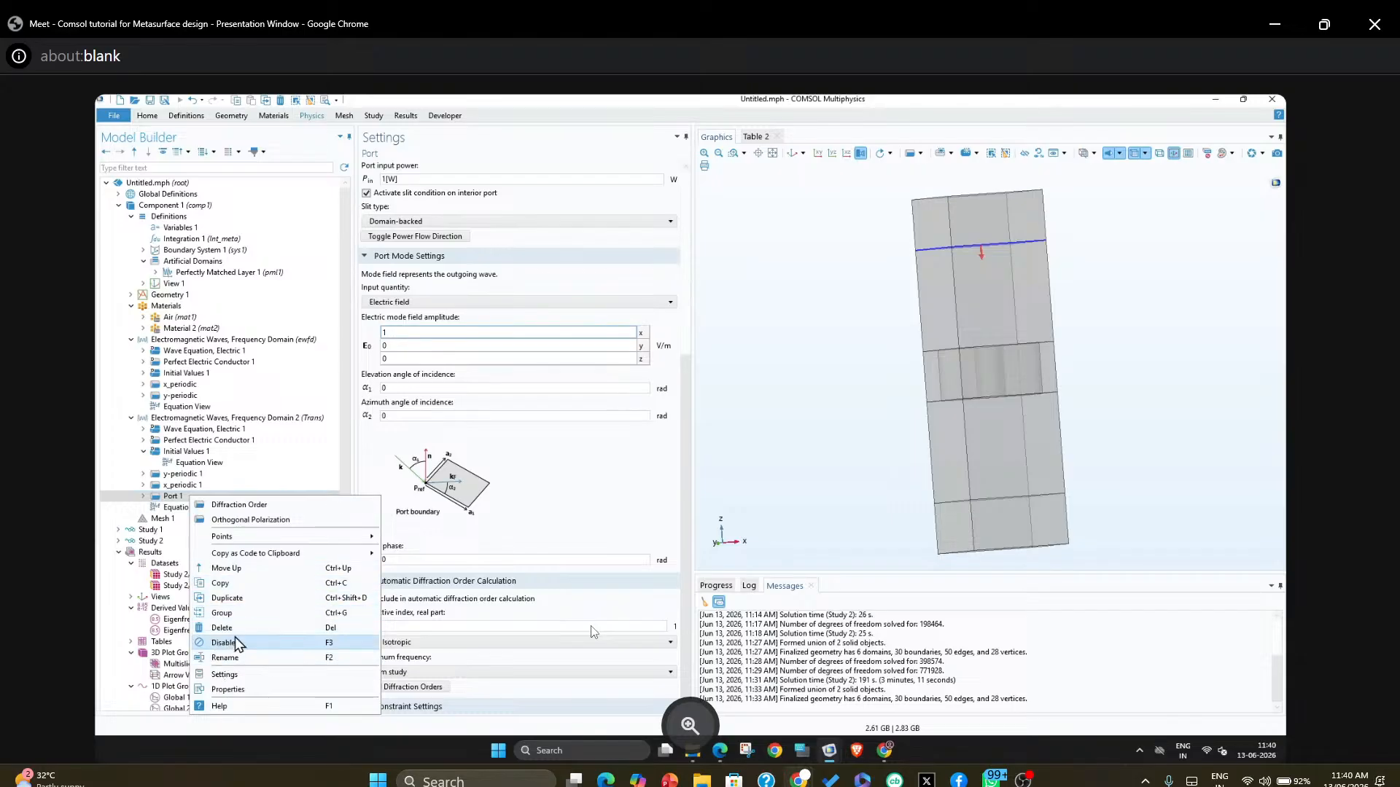
pyautogui.click(226, 598)
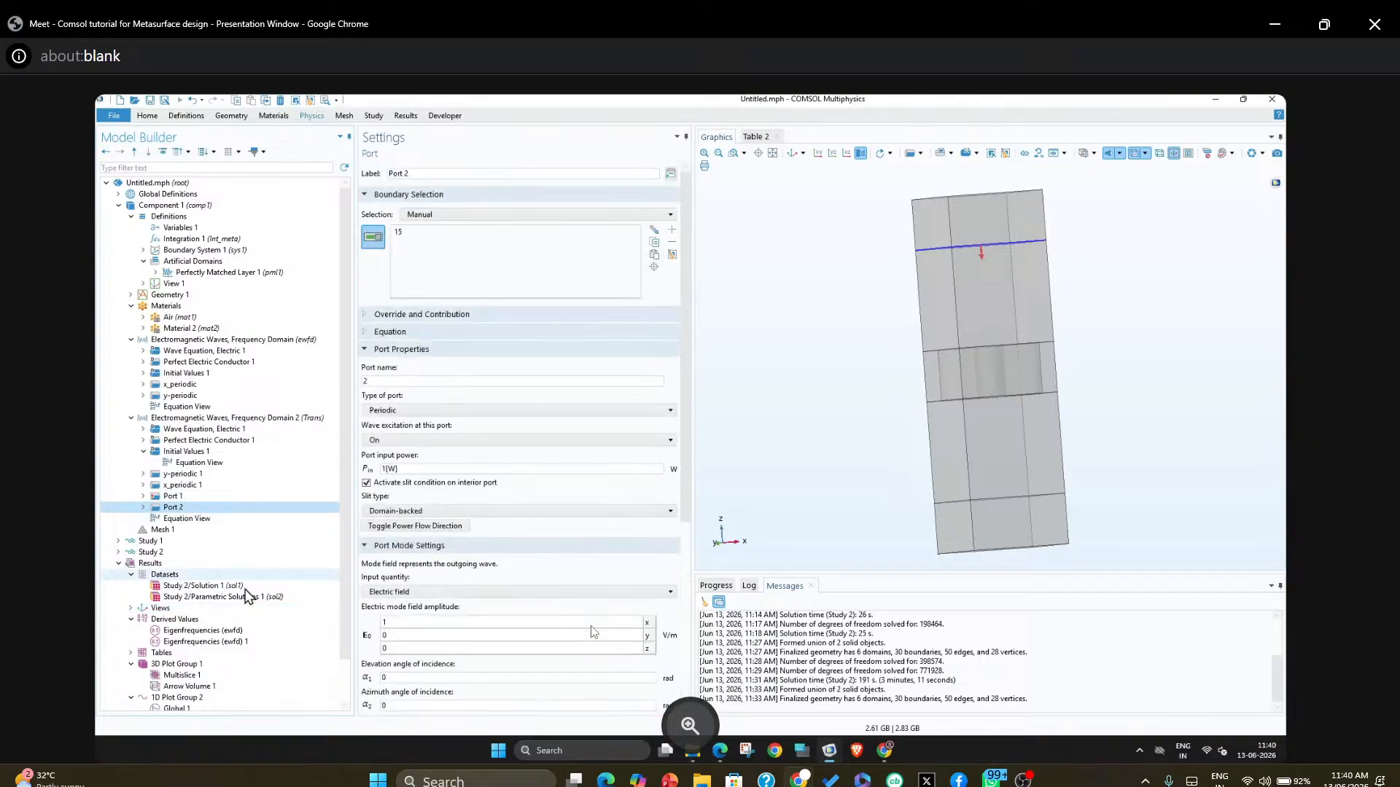
pyautogui.moveTo(866, 337); pyautogui.dragTo(863, 376)
pyautogui.click(996, 287)
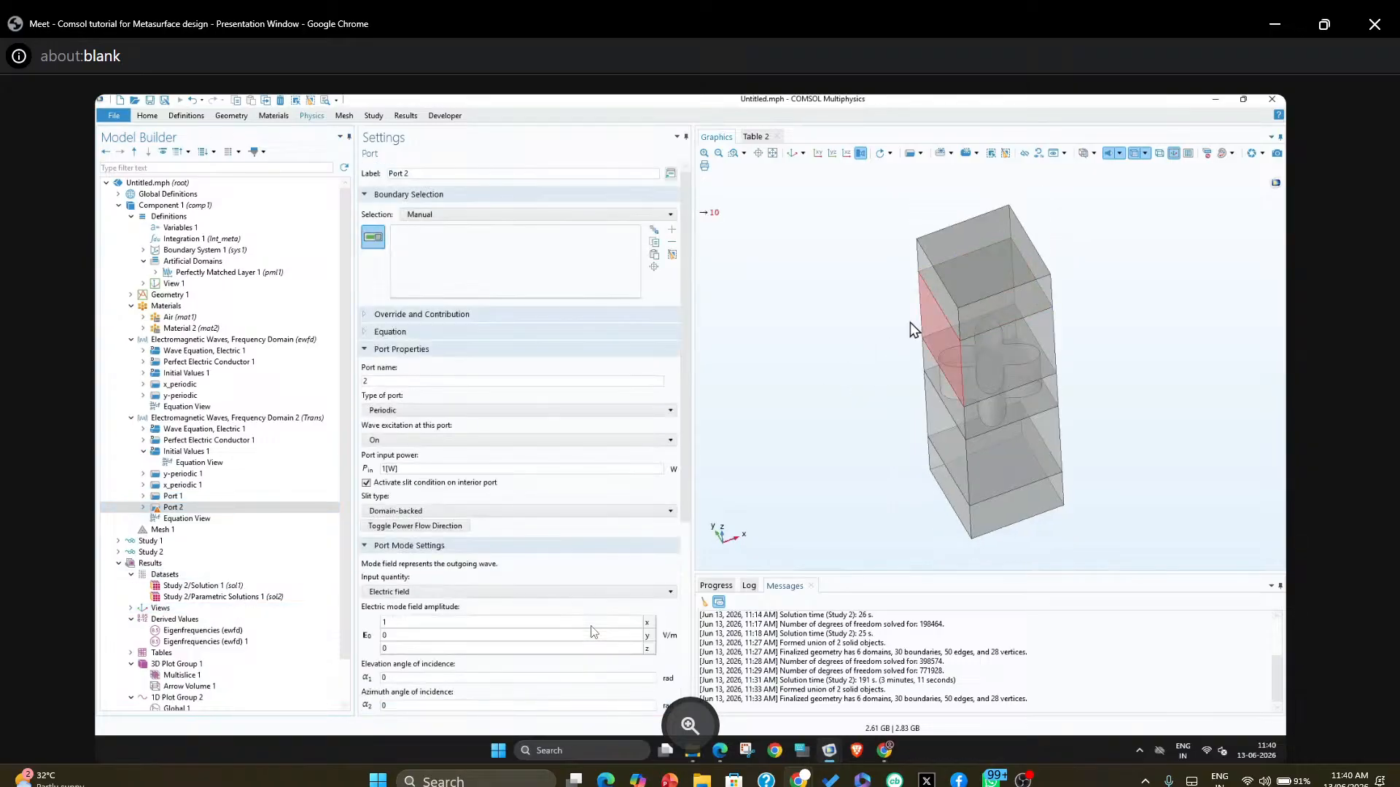
pyautogui.moveTo(910, 323); pyautogui.dragTo(841, 281)
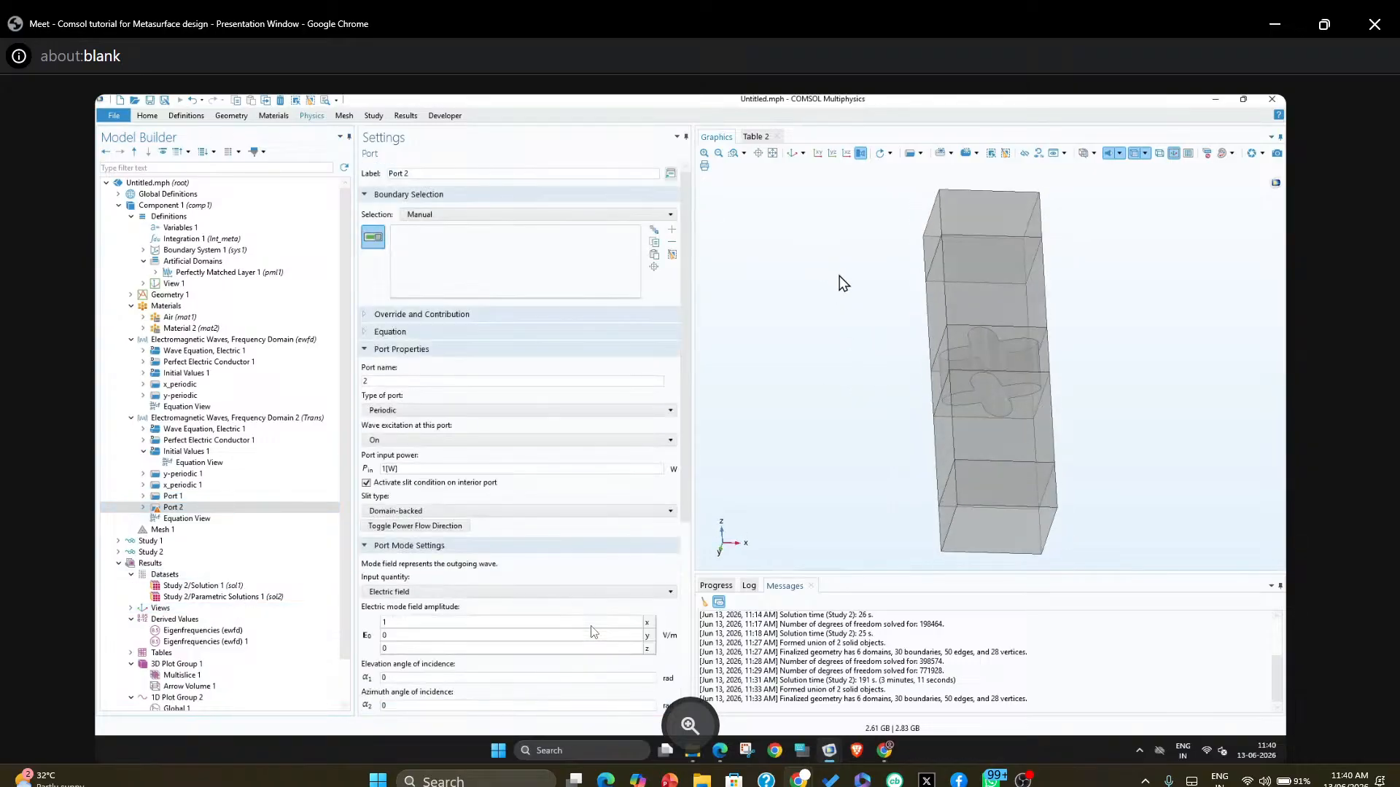
pyautogui.click(1012, 503)
pyautogui.moveTo(906, 491); pyautogui.dragTo(882, 478)
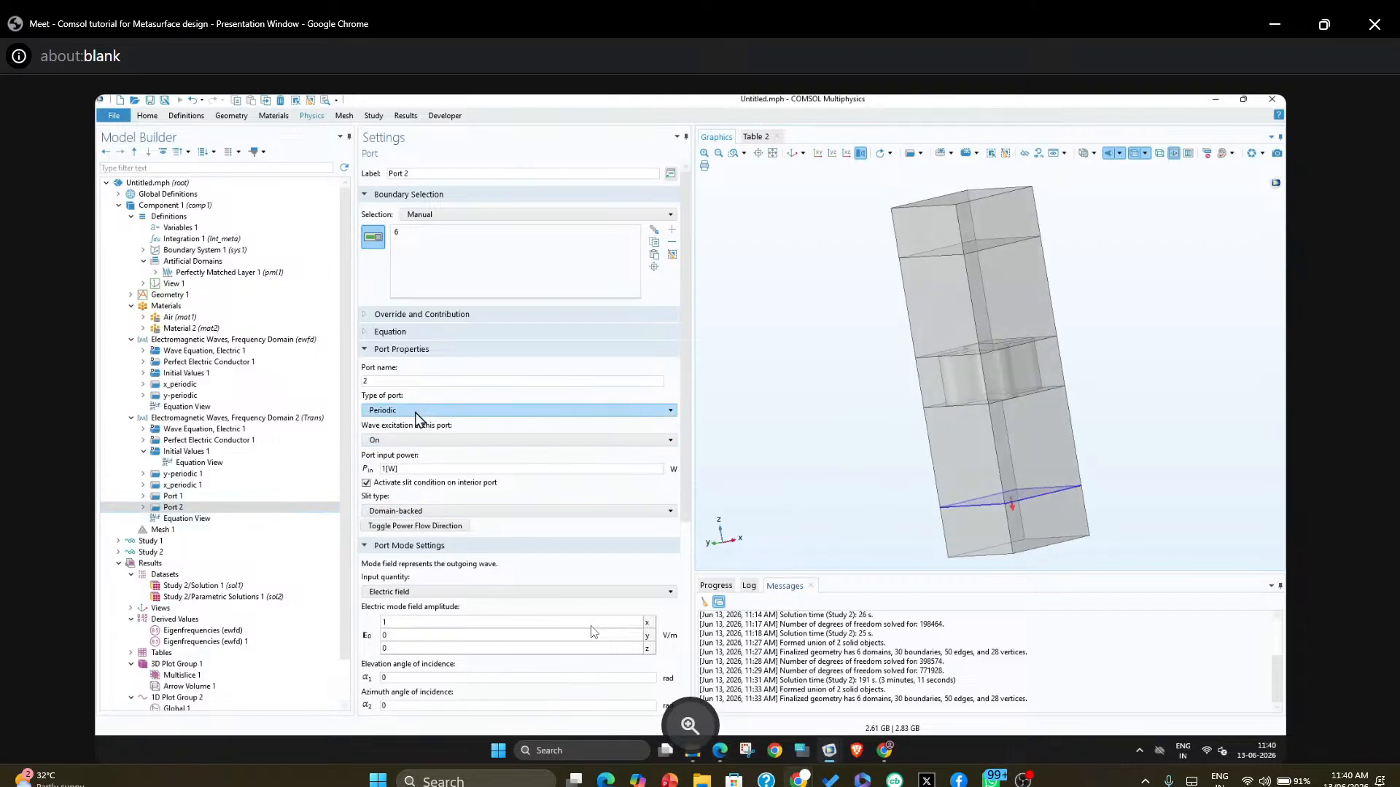
# Turn off wave excitation at Port 2 and toggle its power flow direction, comparing it with Port 1
pyautogui.click(406, 441)
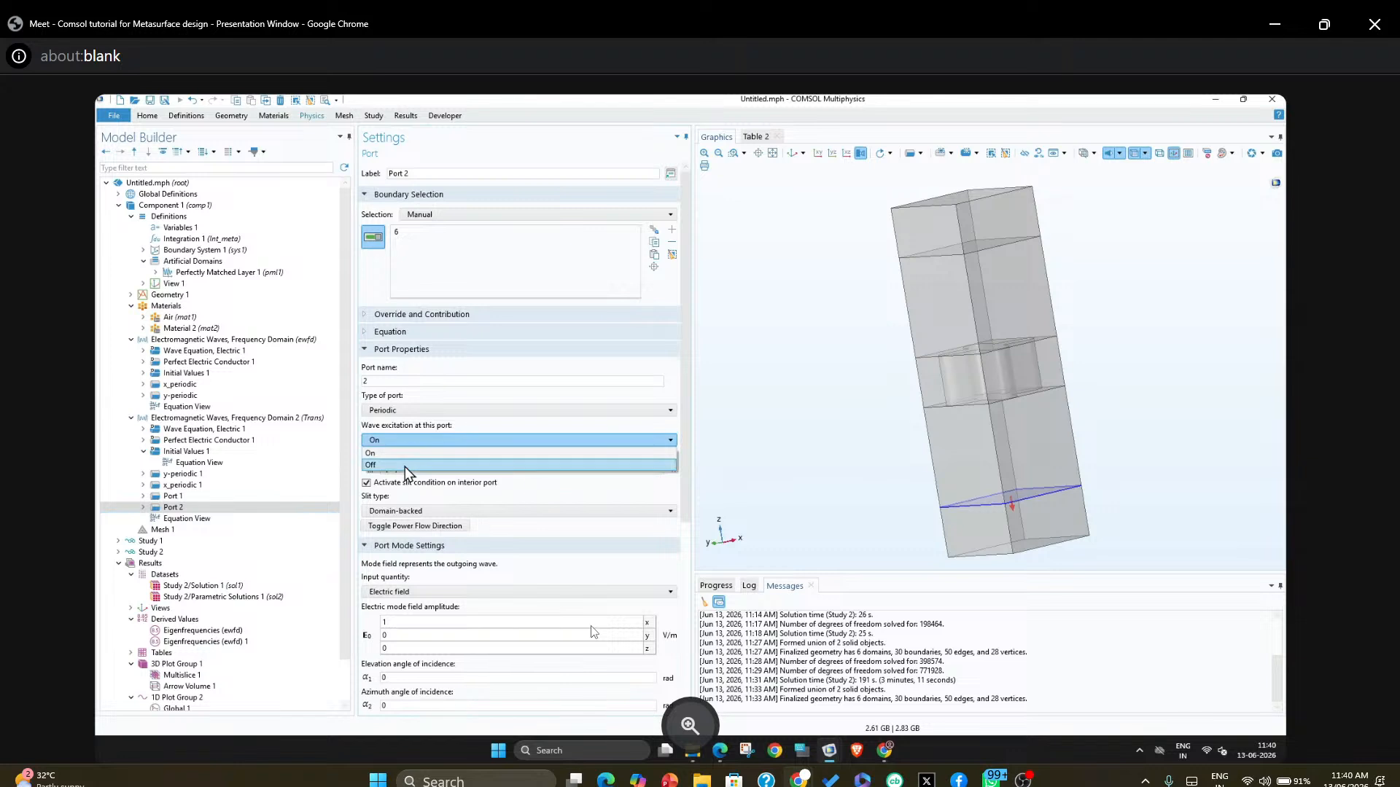
pyautogui.click(405, 467)
pyautogui.moveTo(734, 453); pyautogui.dragTo(859, 431)
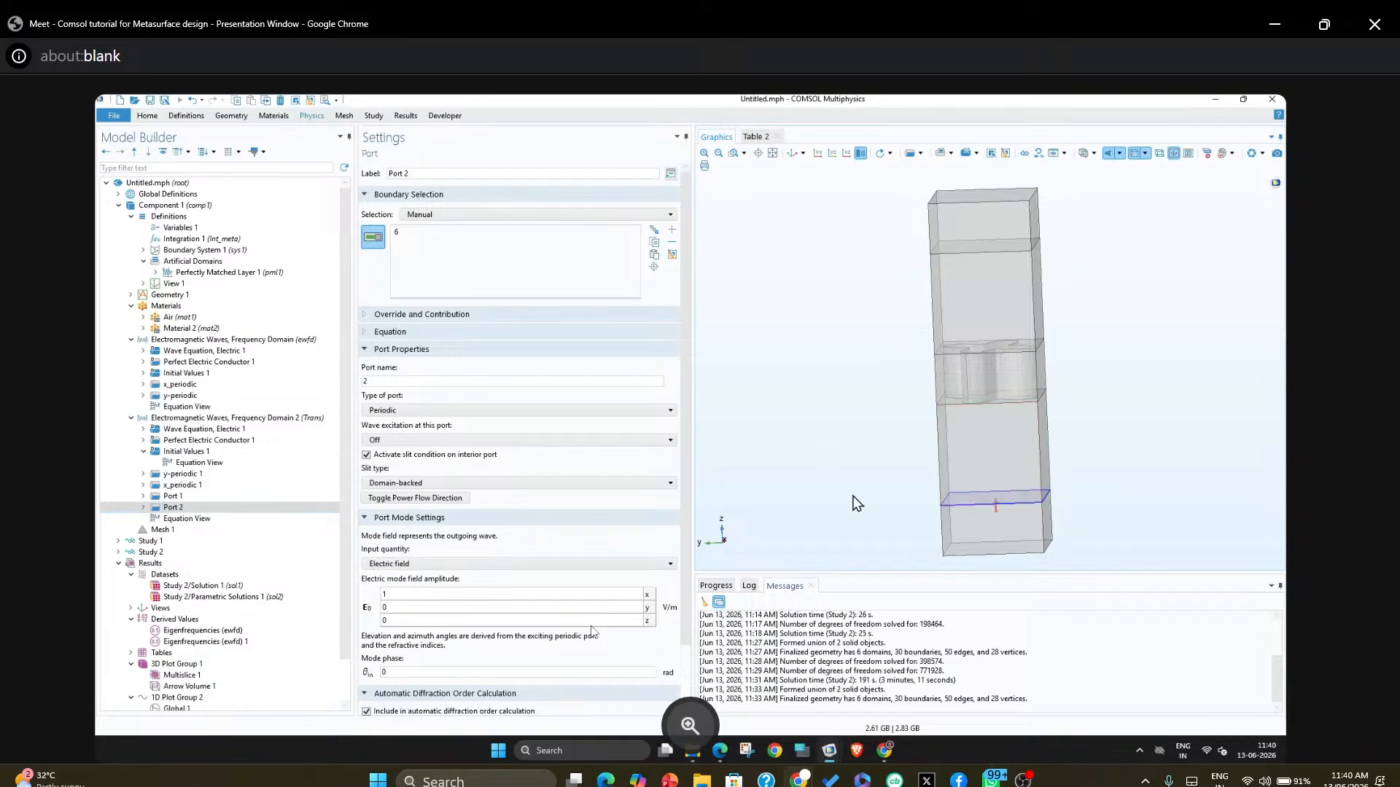
pyautogui.moveTo(855, 501)
pyautogui.mouseDown()
pyautogui.moveTo(836, 466)
pyautogui.moveTo(850, 488)
pyautogui.mouseUp()
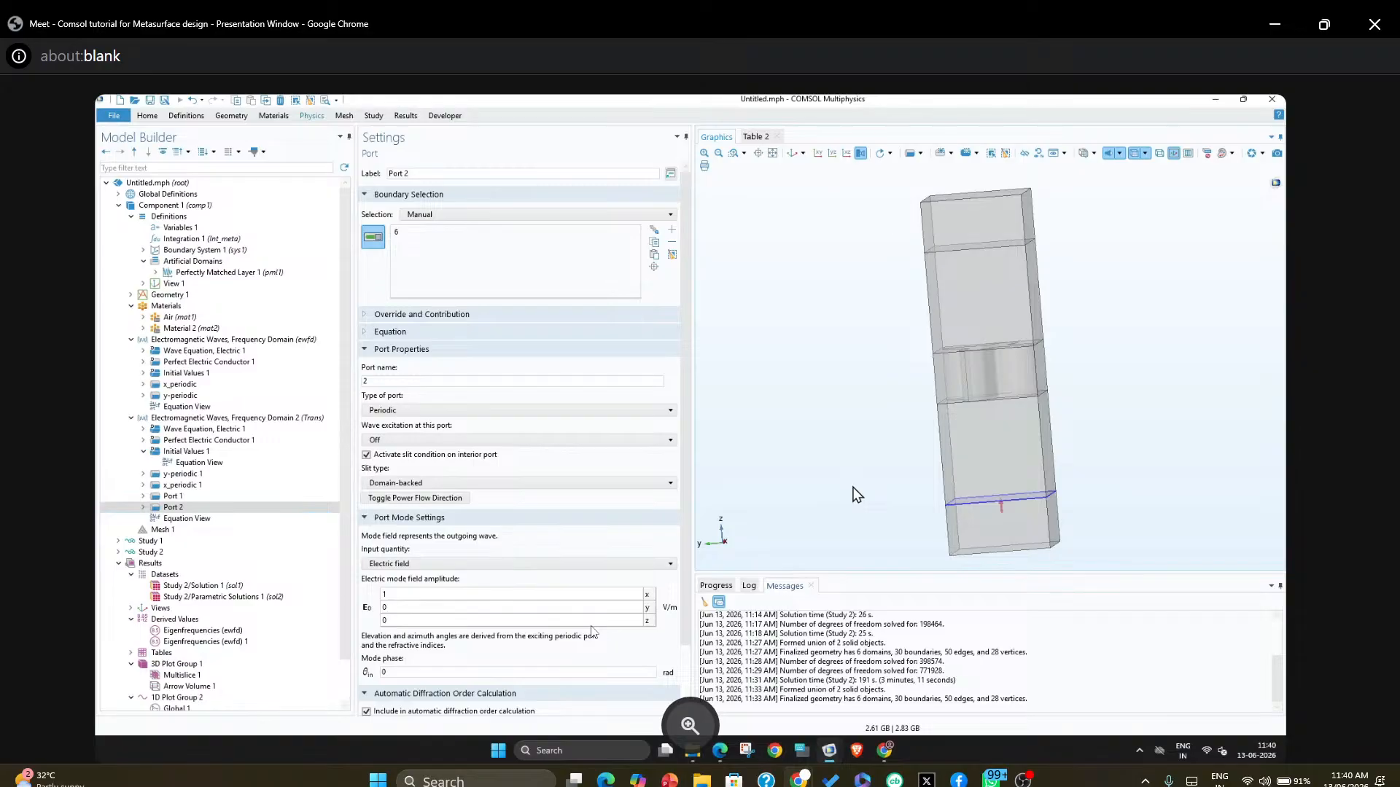
pyautogui.click(417, 501)
pyautogui.click(174, 497)
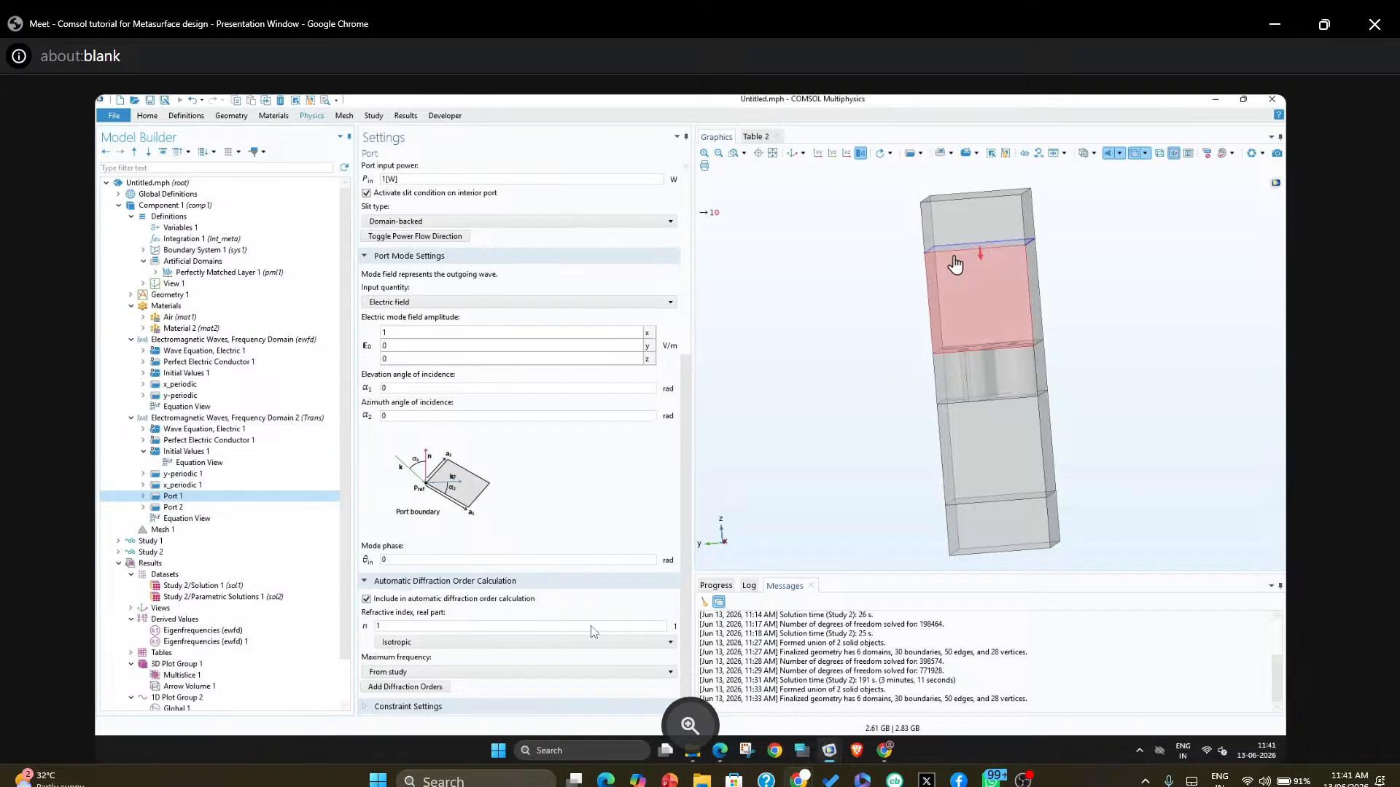
pyautogui.click(219, 508)
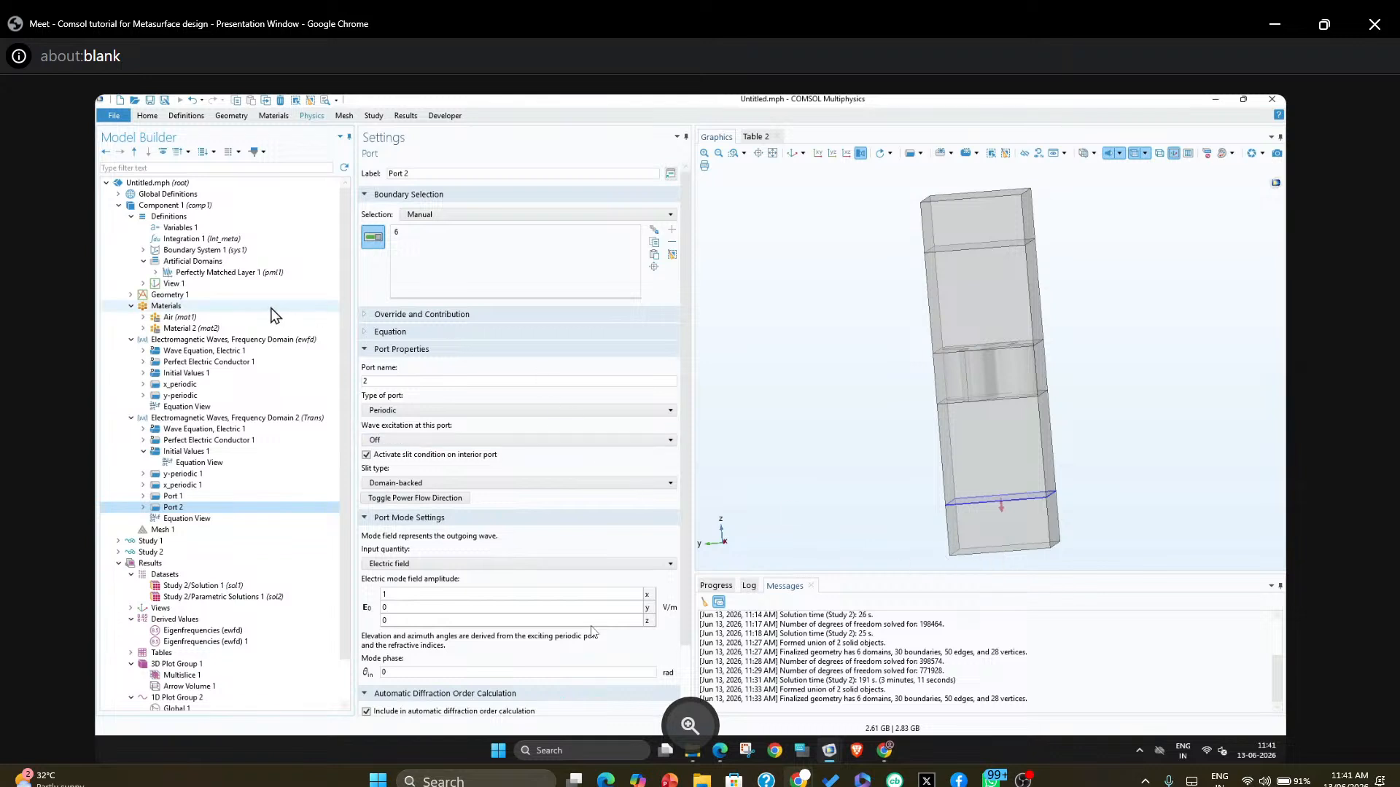
# Review the expressions in Variables 1 and add a second Variables node under Component 1's Definitions
pyautogui.click(204, 229)
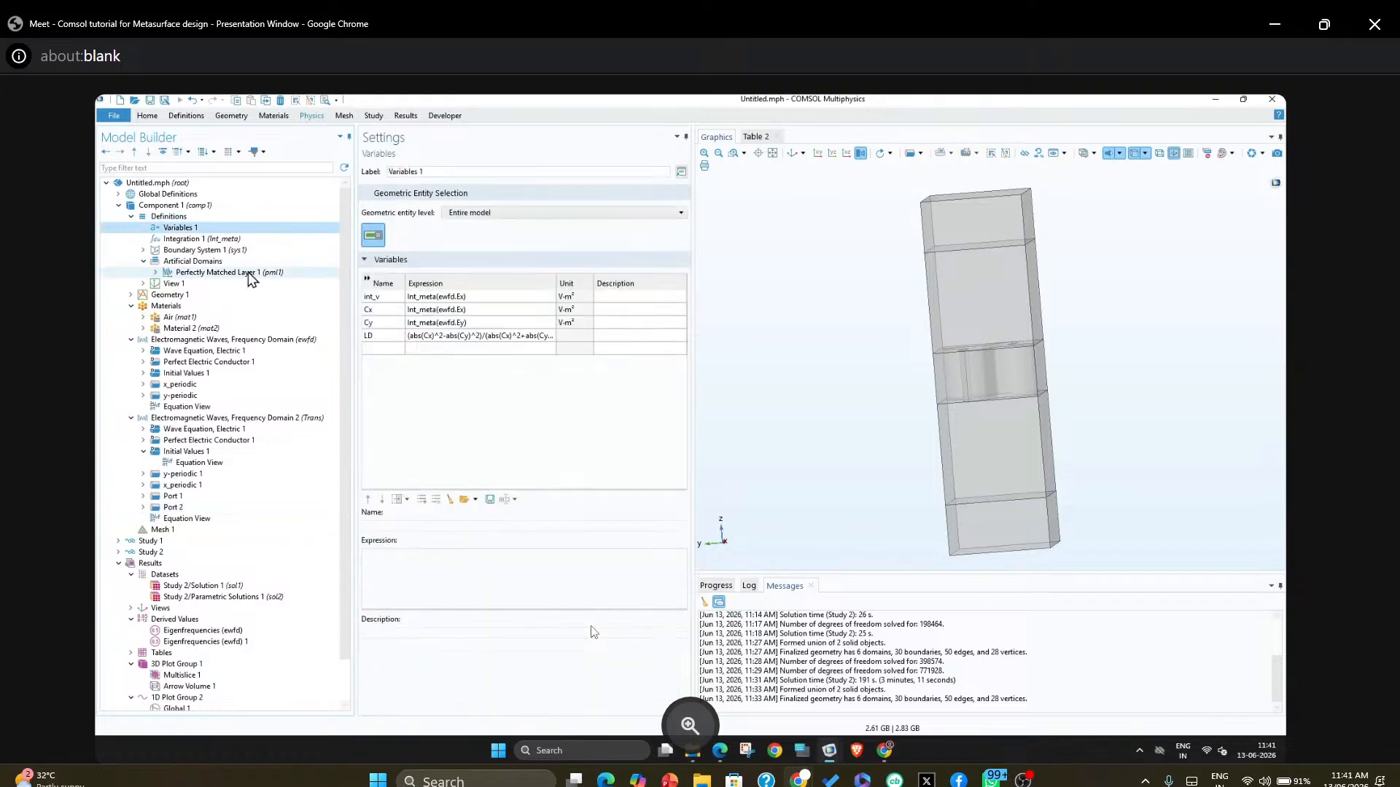
pyautogui.rightClick(184, 217)
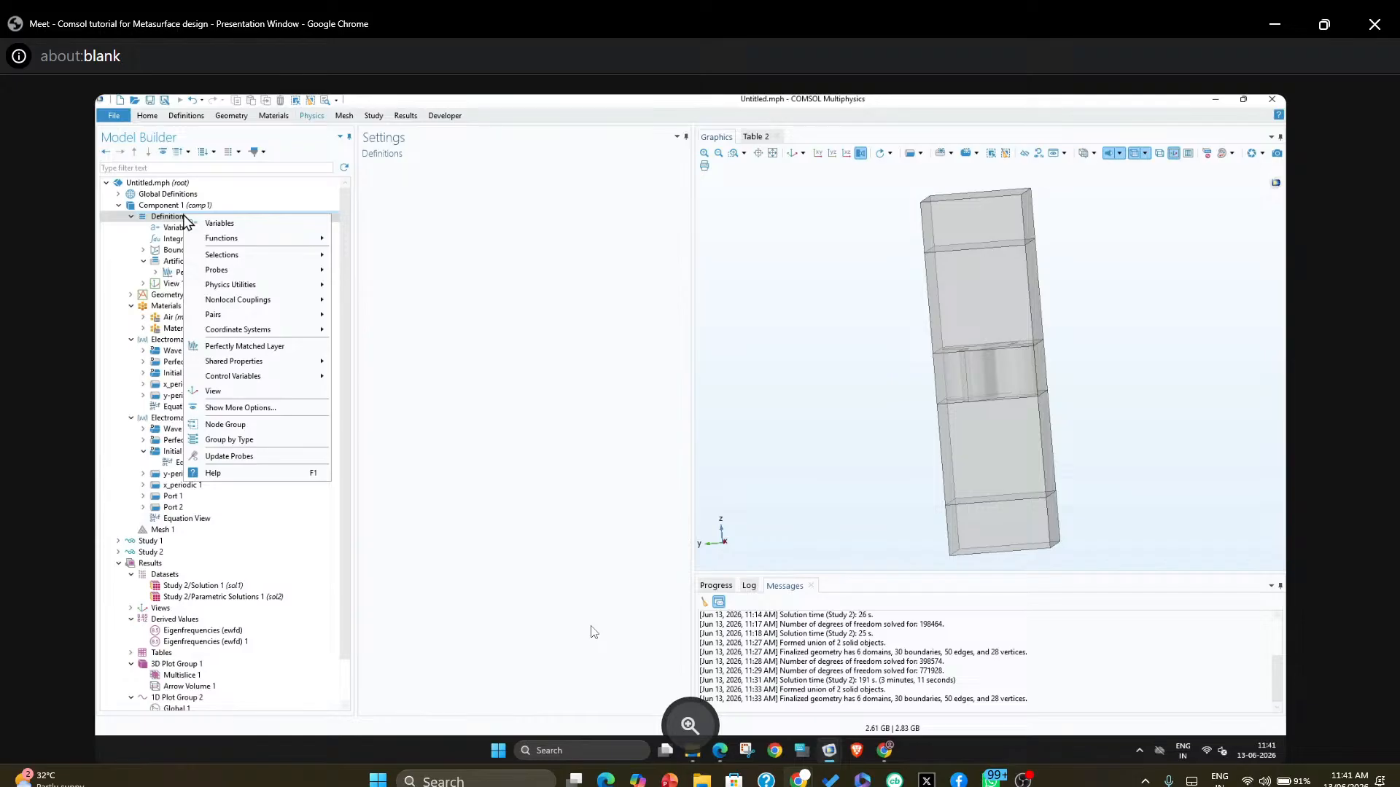
pyautogui.click(214, 224)
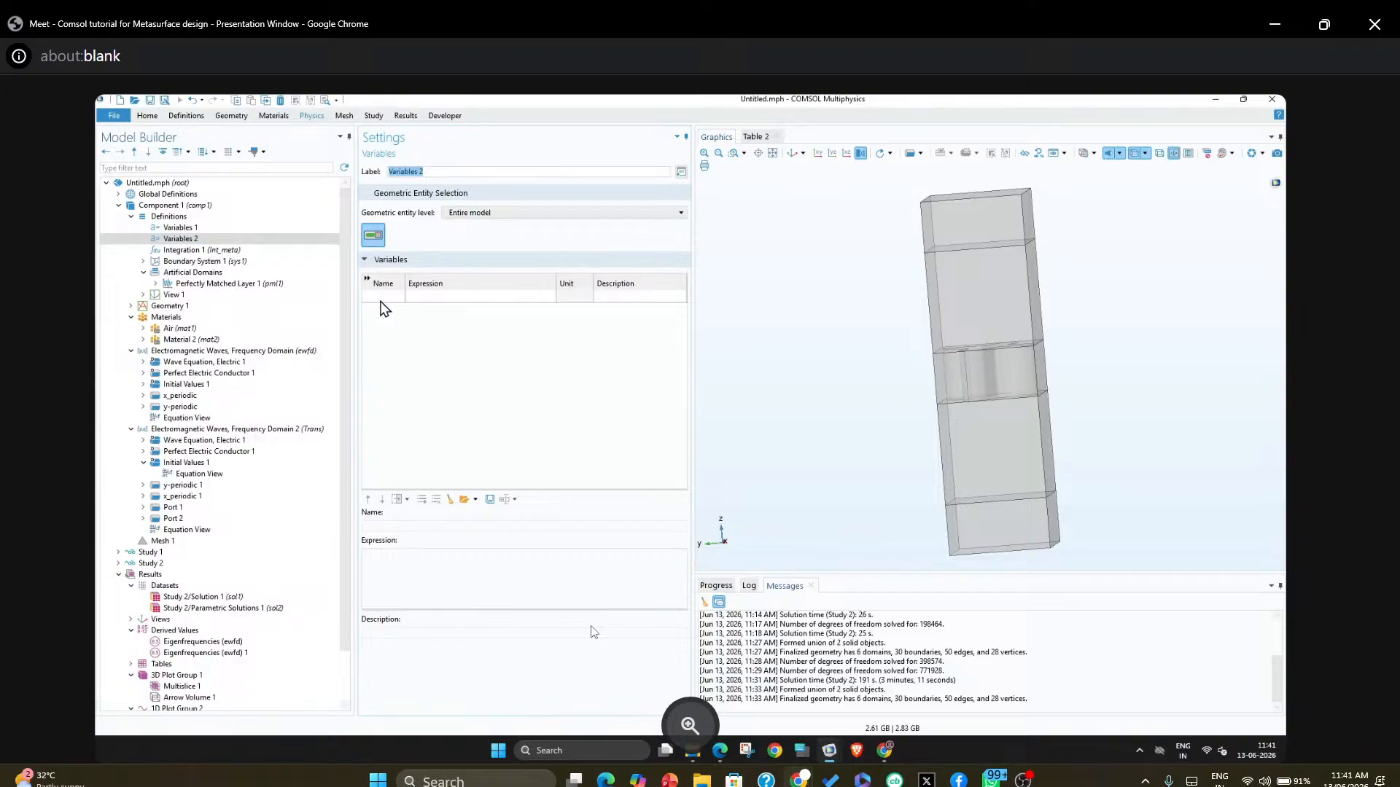
# Add an Average nonlocal coupling under Component 1's Definitions and set its source to boundary 6
pyautogui.click(195, 251)
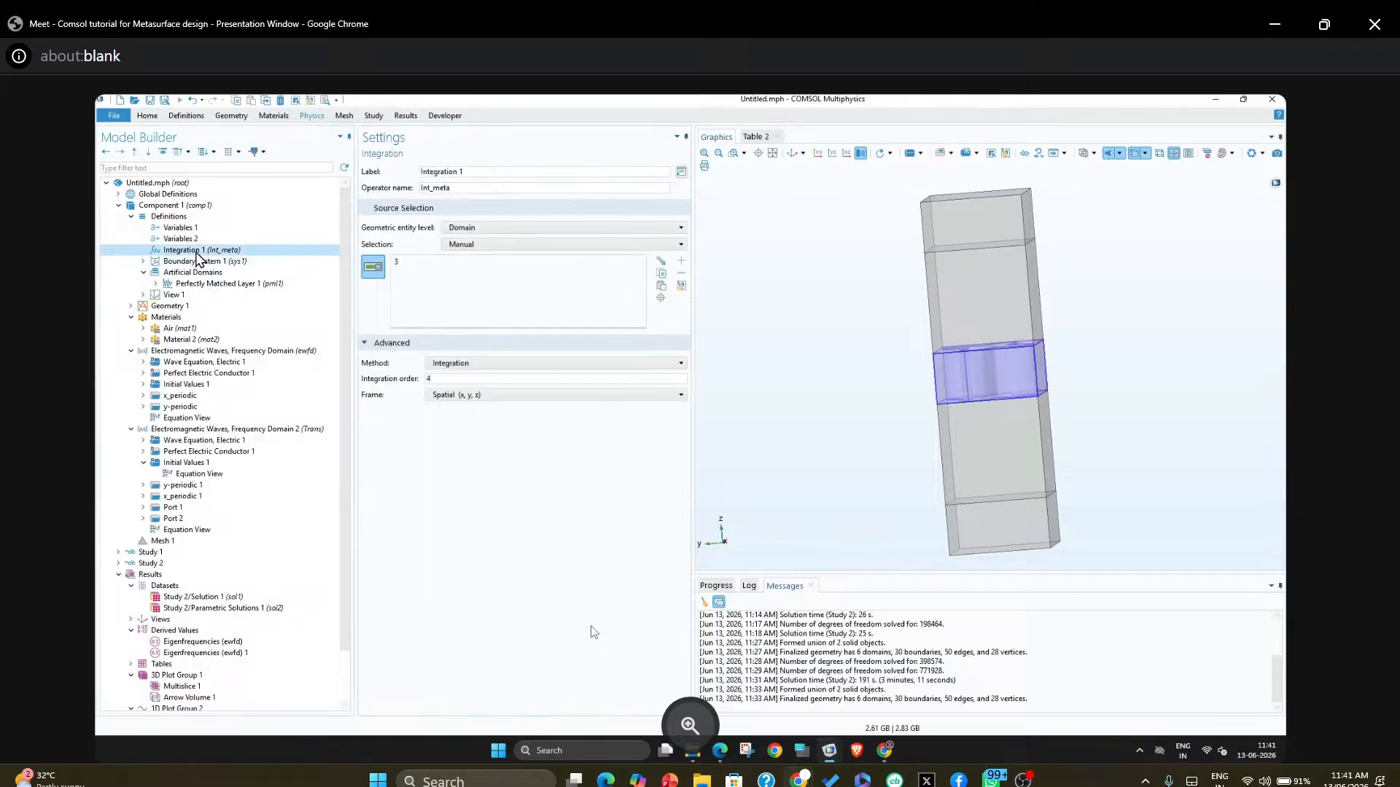
pyautogui.rightClick(173, 218)
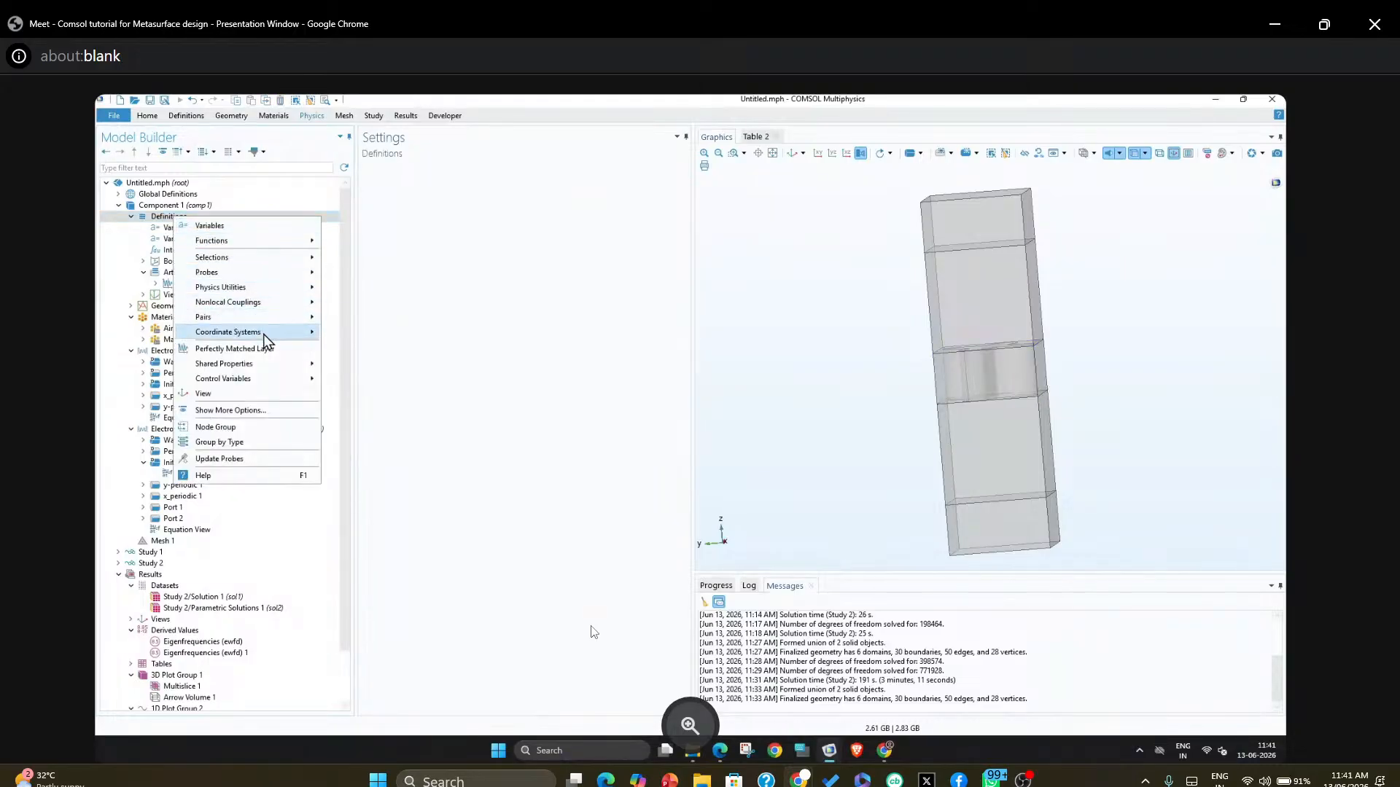
pyautogui.moveTo(263, 334)
pyautogui.moveTo(294, 302)
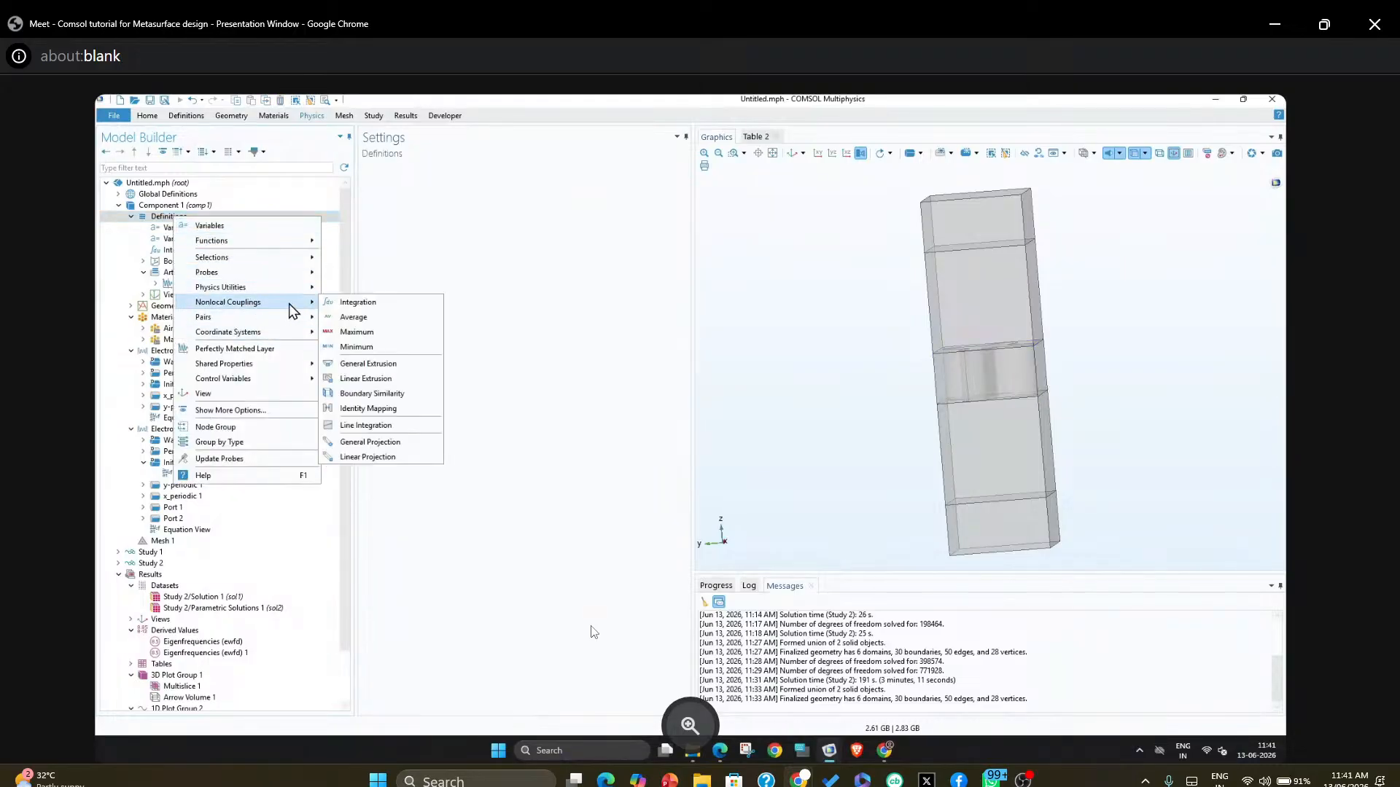
pyautogui.click(366, 313)
pyautogui.click(467, 230)
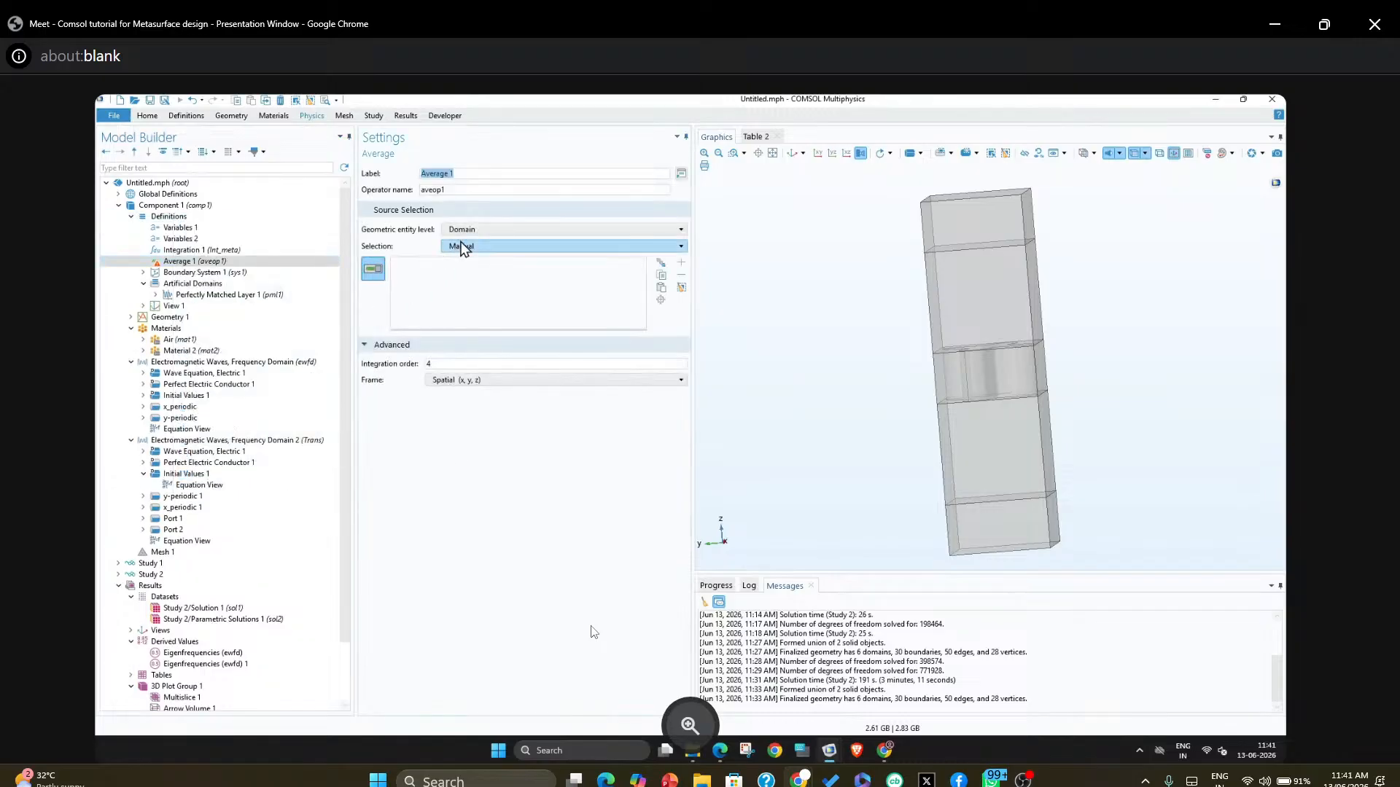
pyautogui.click(474, 261)
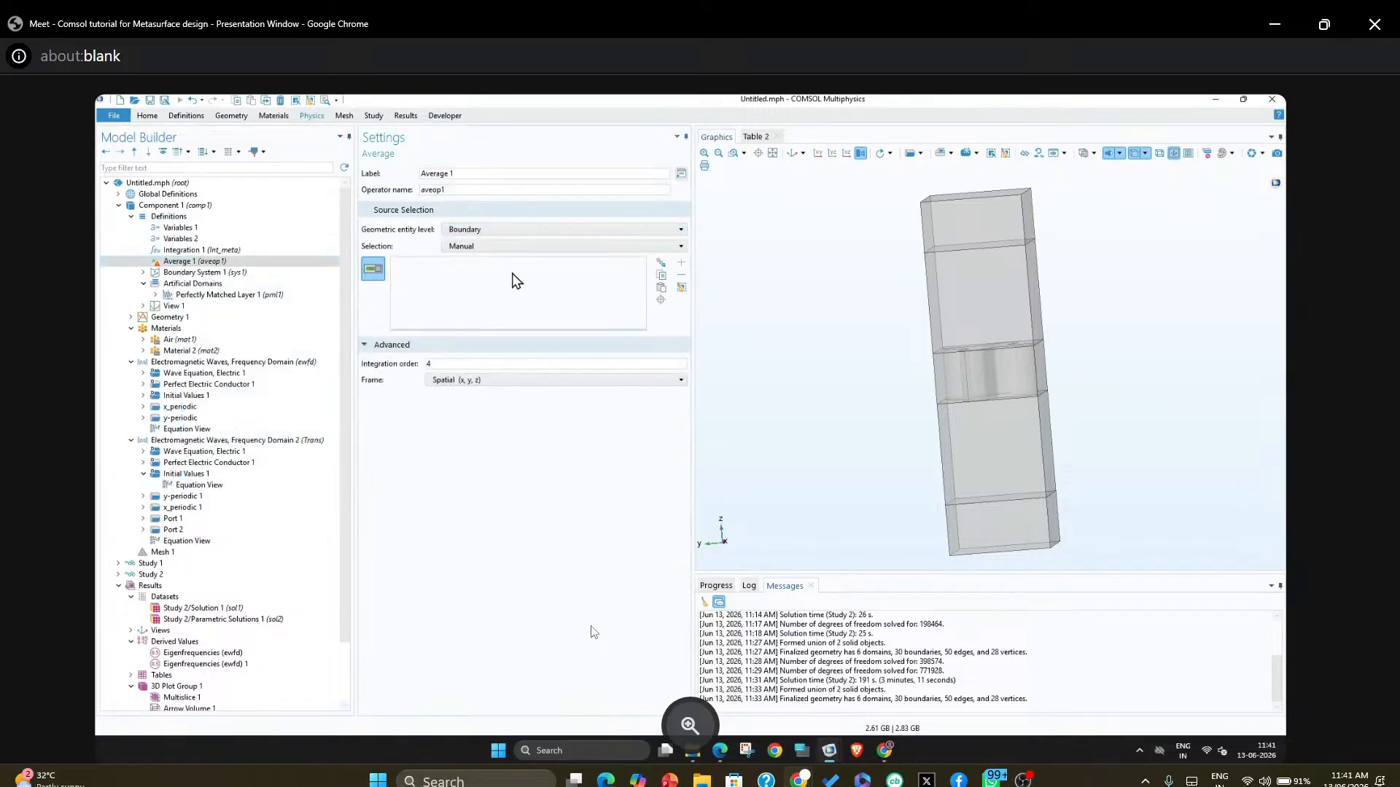
pyautogui.click(661, 288)
pyautogui.write('6')
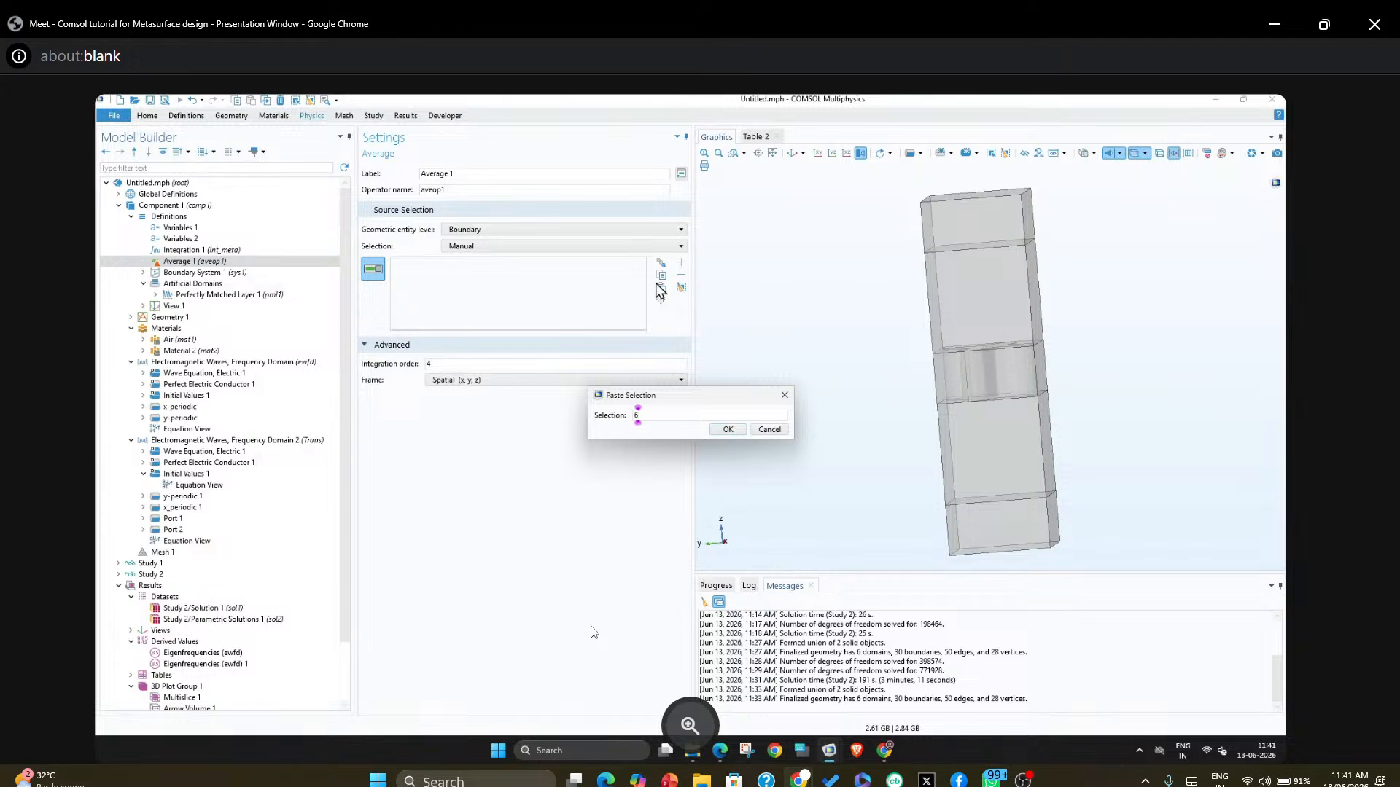
pyautogui.press('Return')
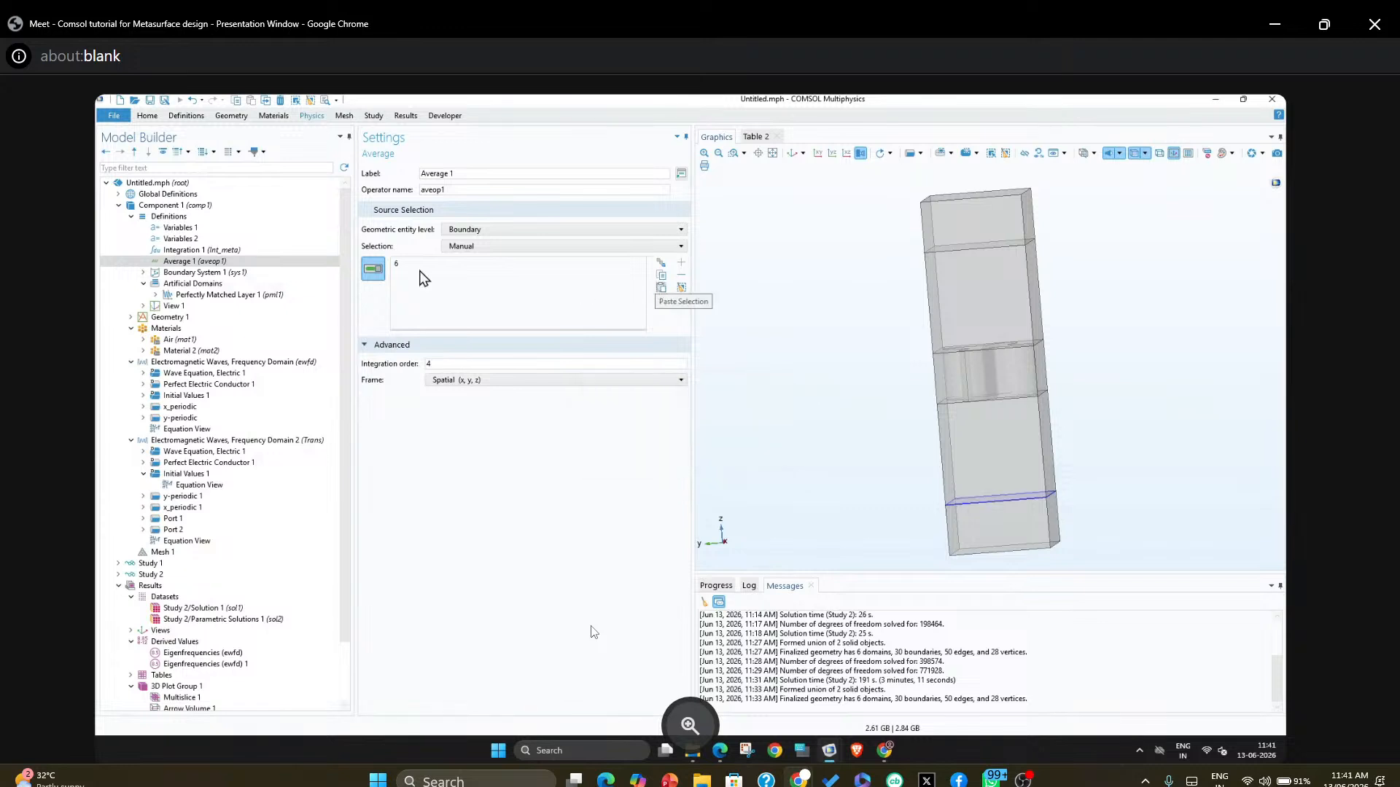
# Duplicate the Average 1 coupling
pyautogui.click(248, 263)
pyautogui.rightClick(228, 264)
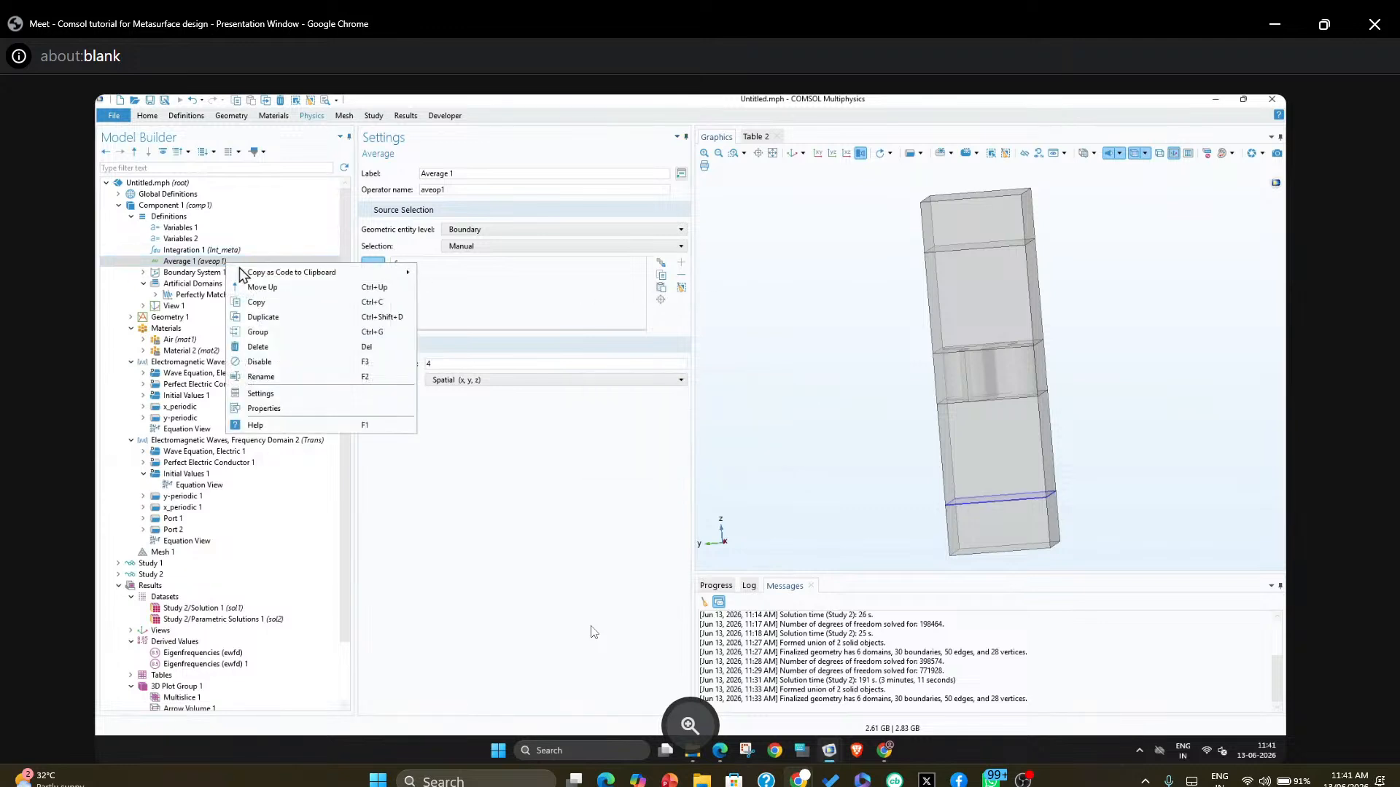
pyautogui.click(263, 318)
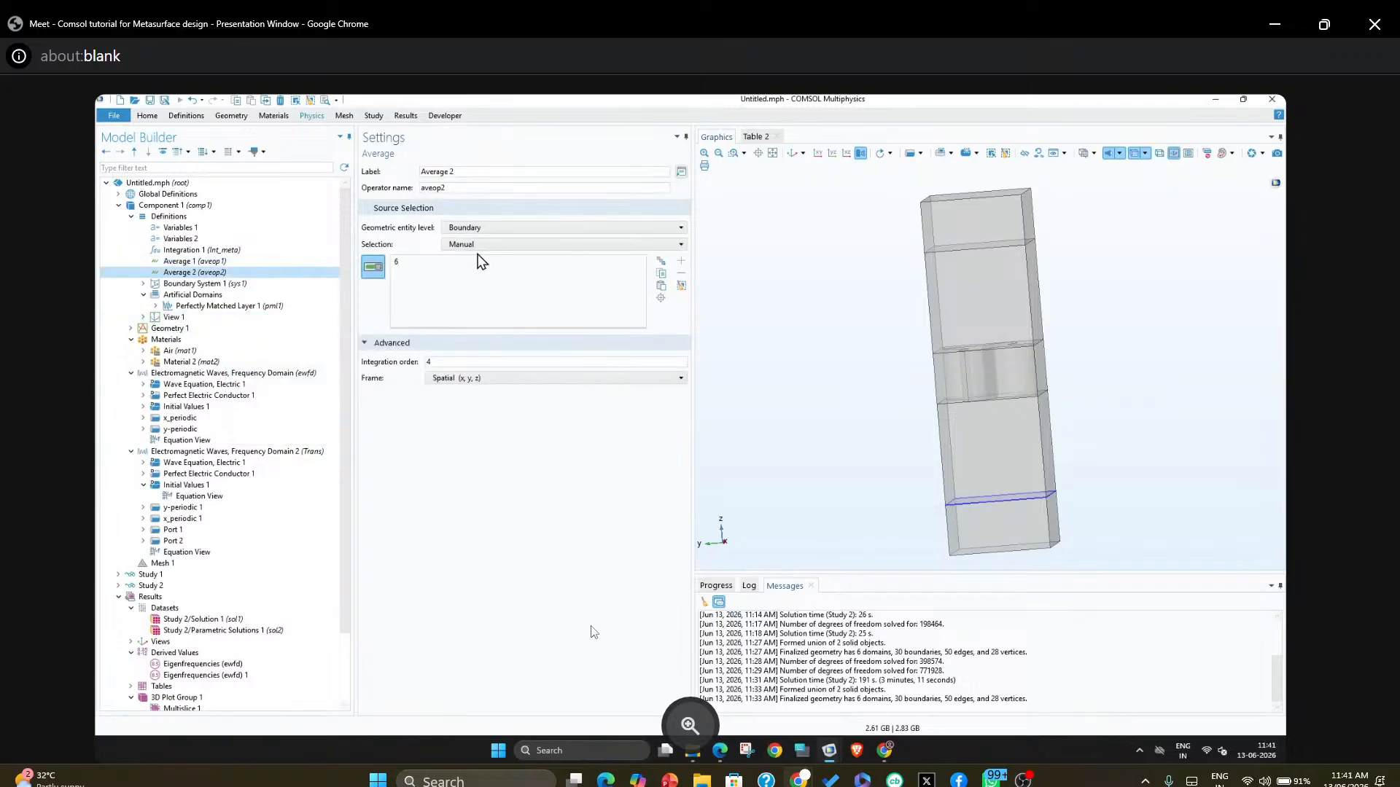
# Try boundaries 9, 18, 12 and 15 in Average 2's source selection to identify the upper port face
pyautogui.click(516, 262)
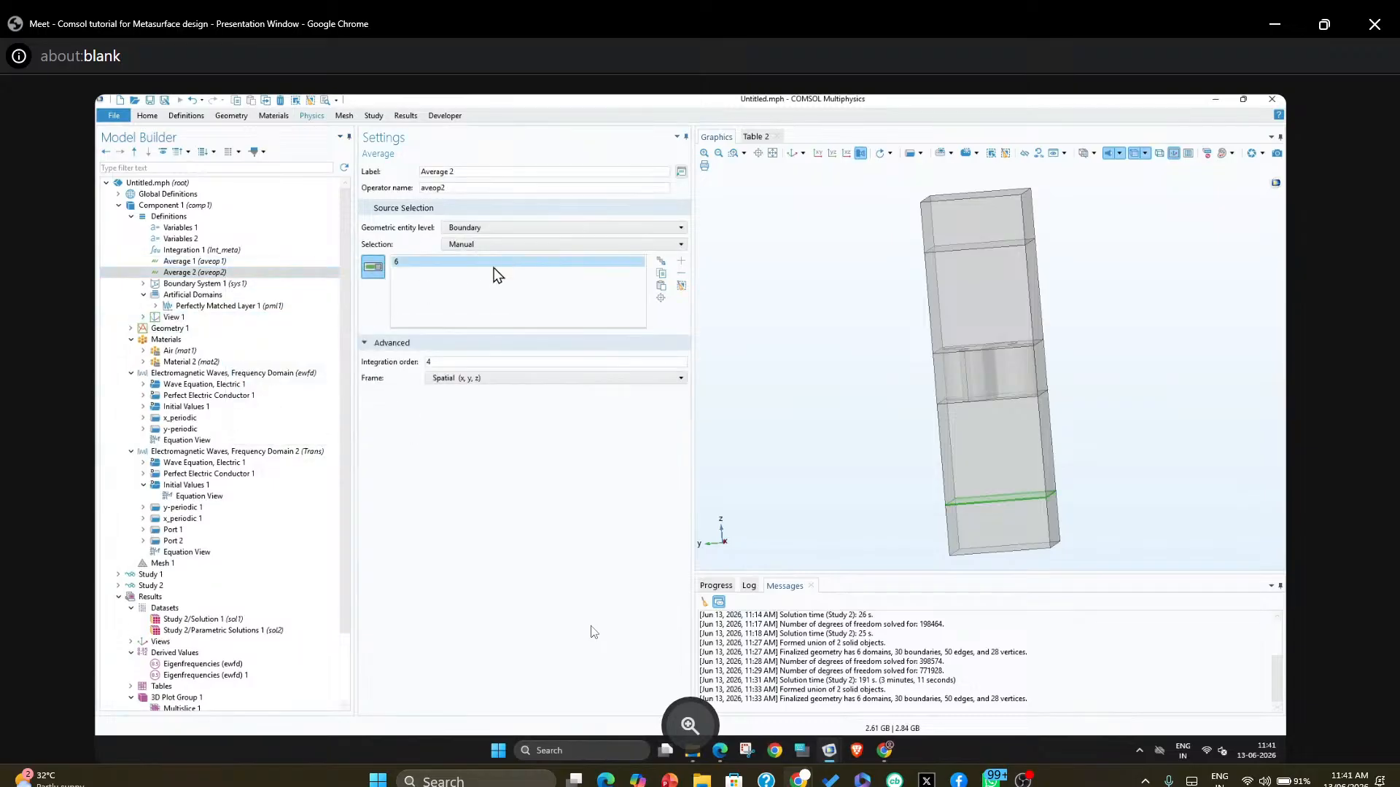
pyautogui.click(661, 285)
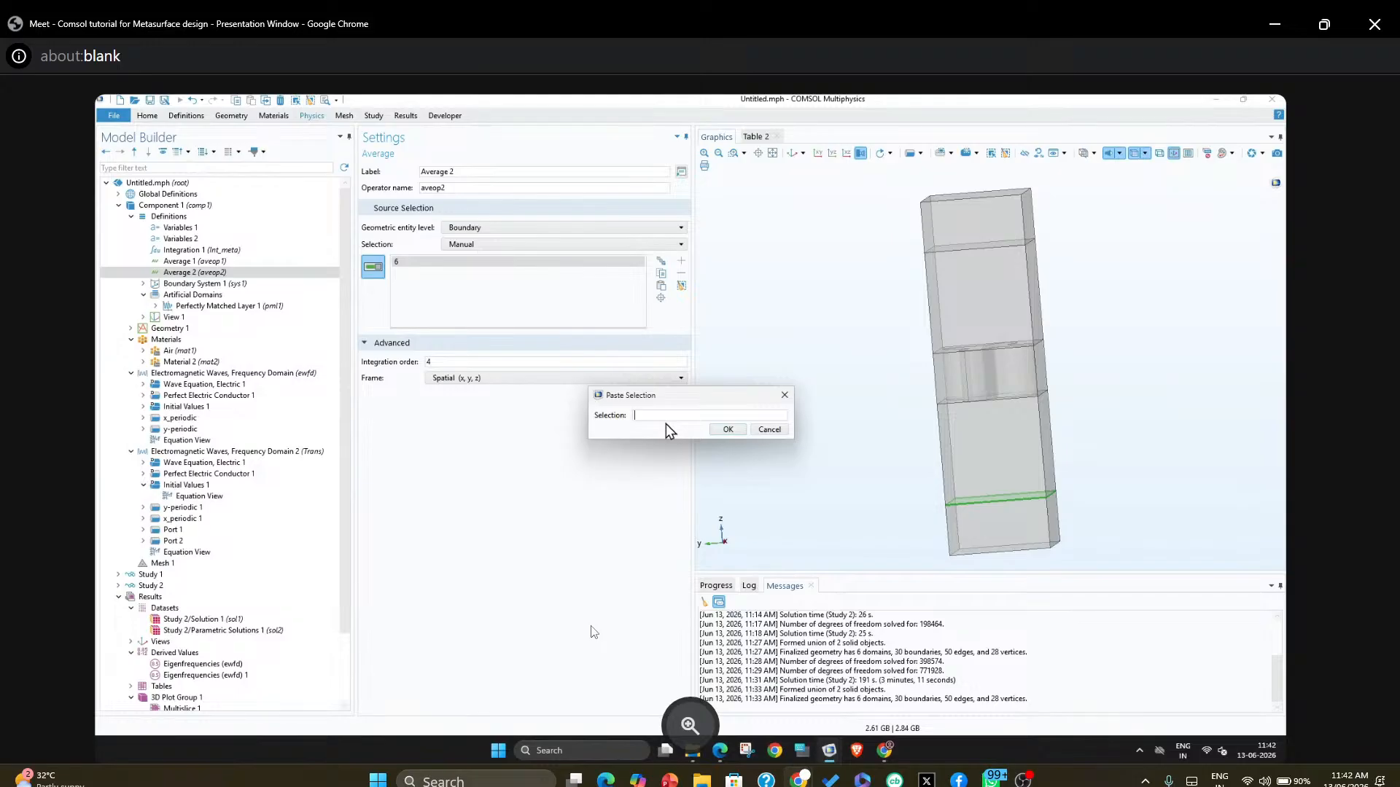
pyautogui.write('9')
pyautogui.click(723, 429)
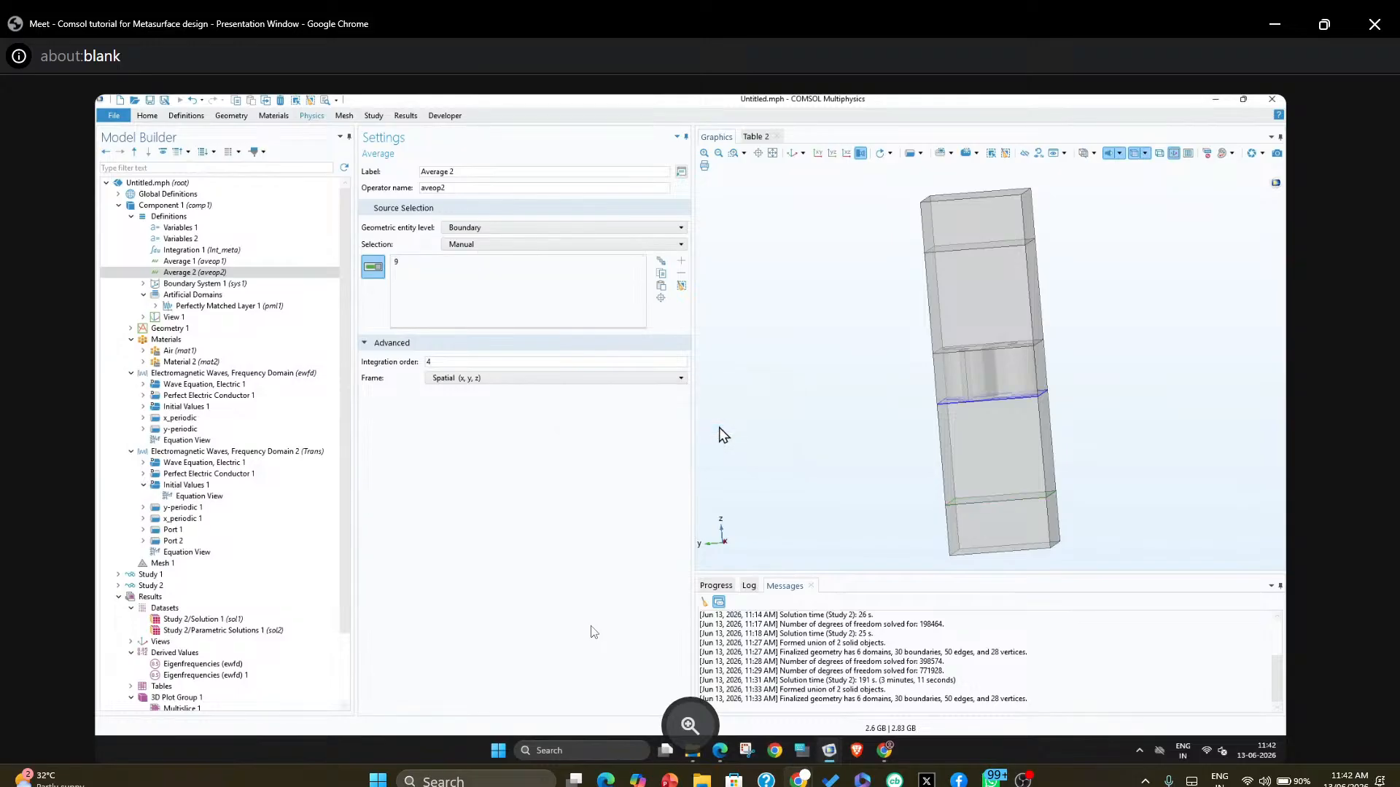
pyautogui.click(660, 286)
pyautogui.write('1')
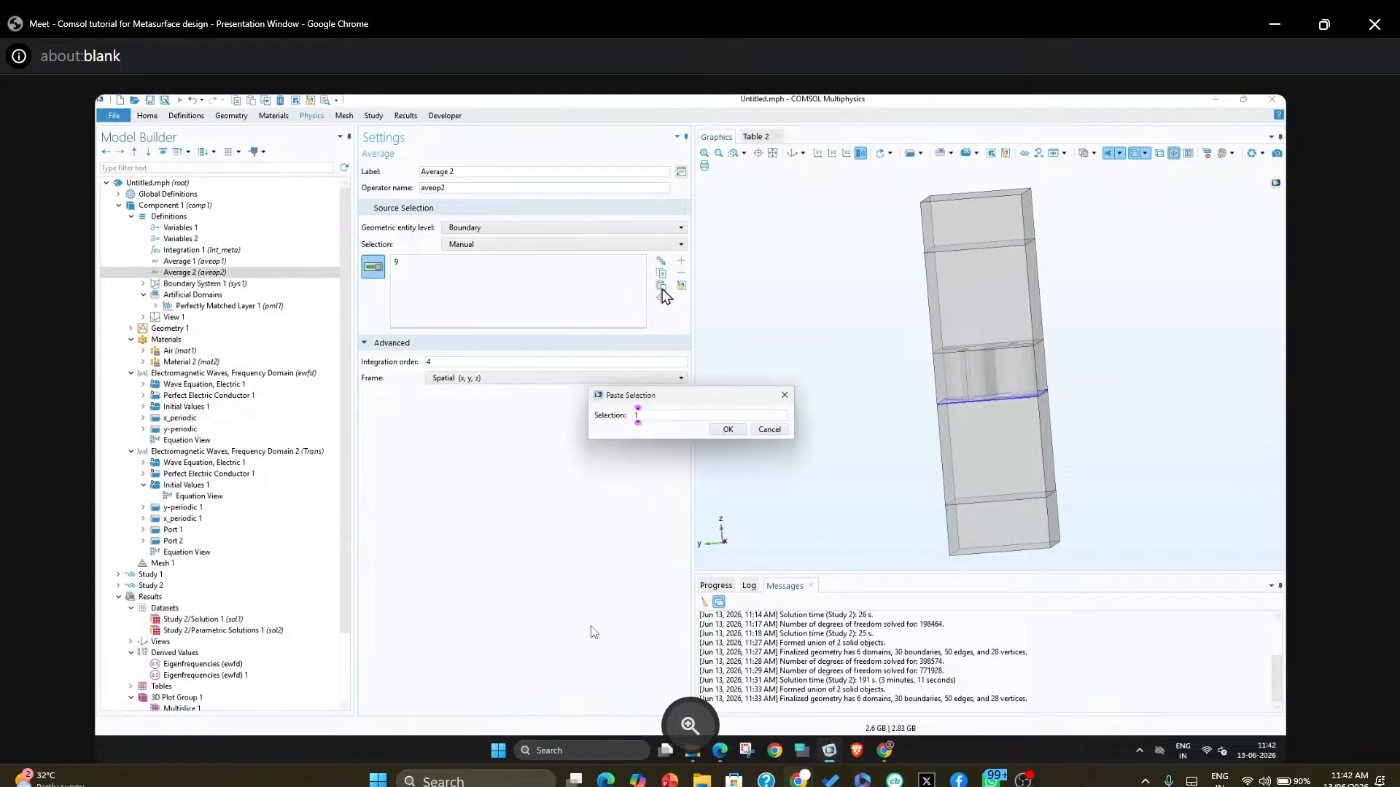
pyautogui.write('8')
pyautogui.press('Return')
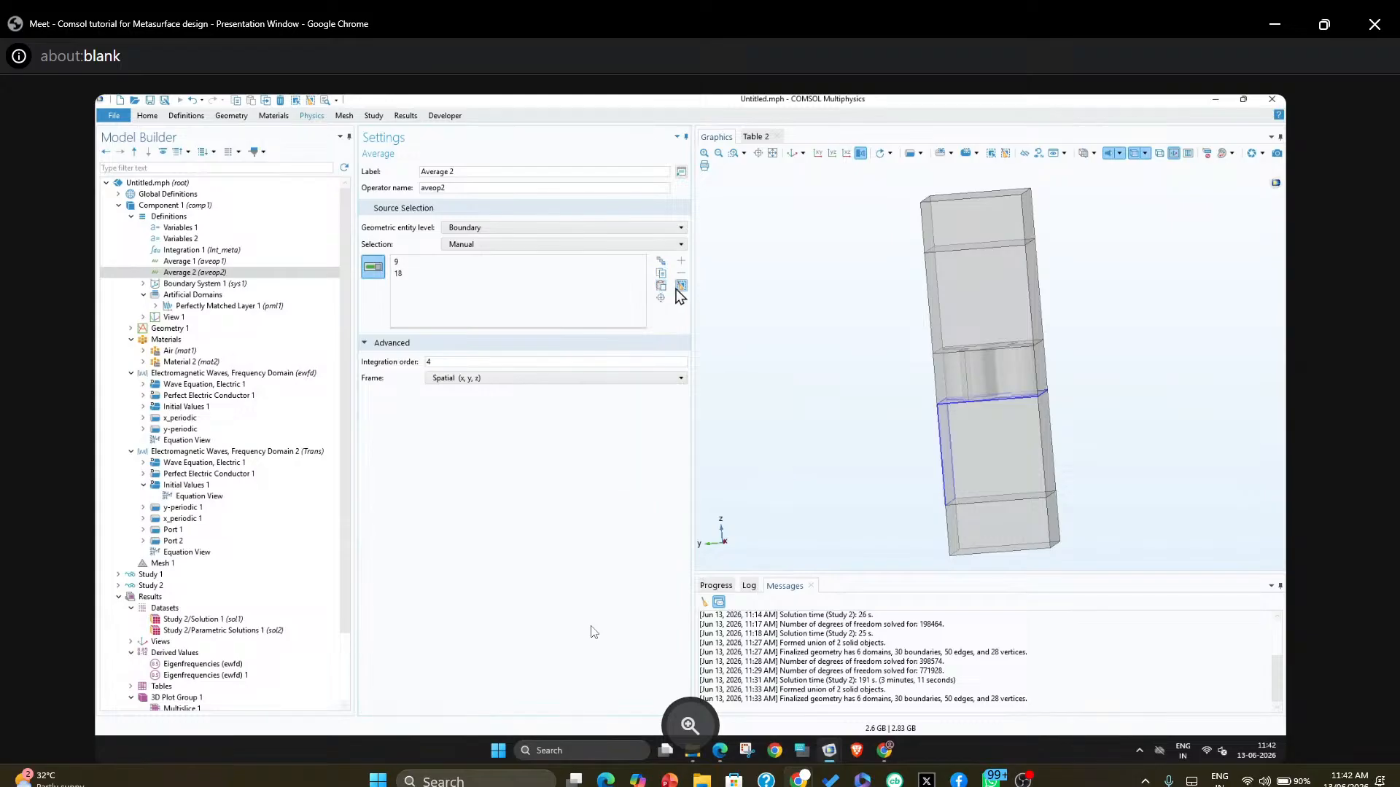
pyautogui.click(660, 287)
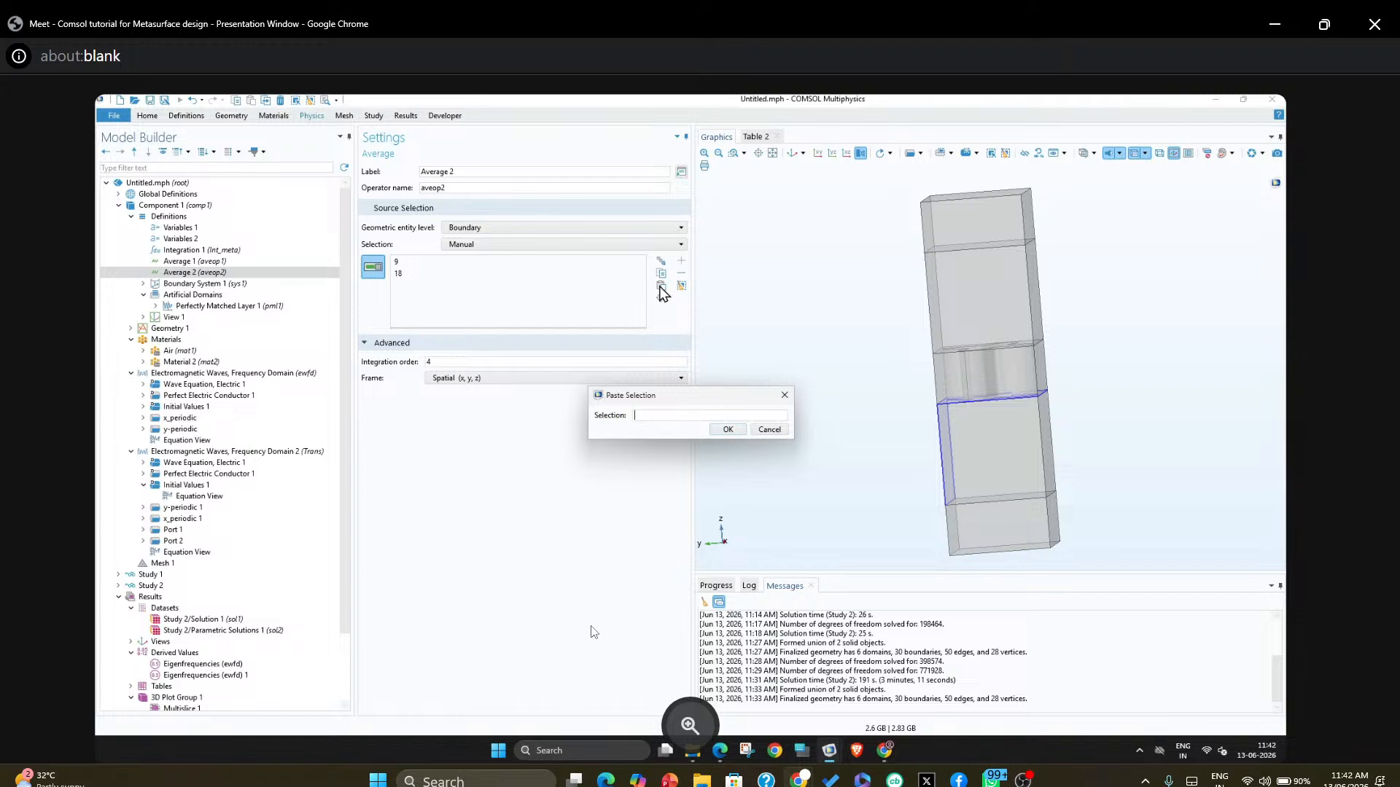
pyautogui.write('12')
pyautogui.press('Return')
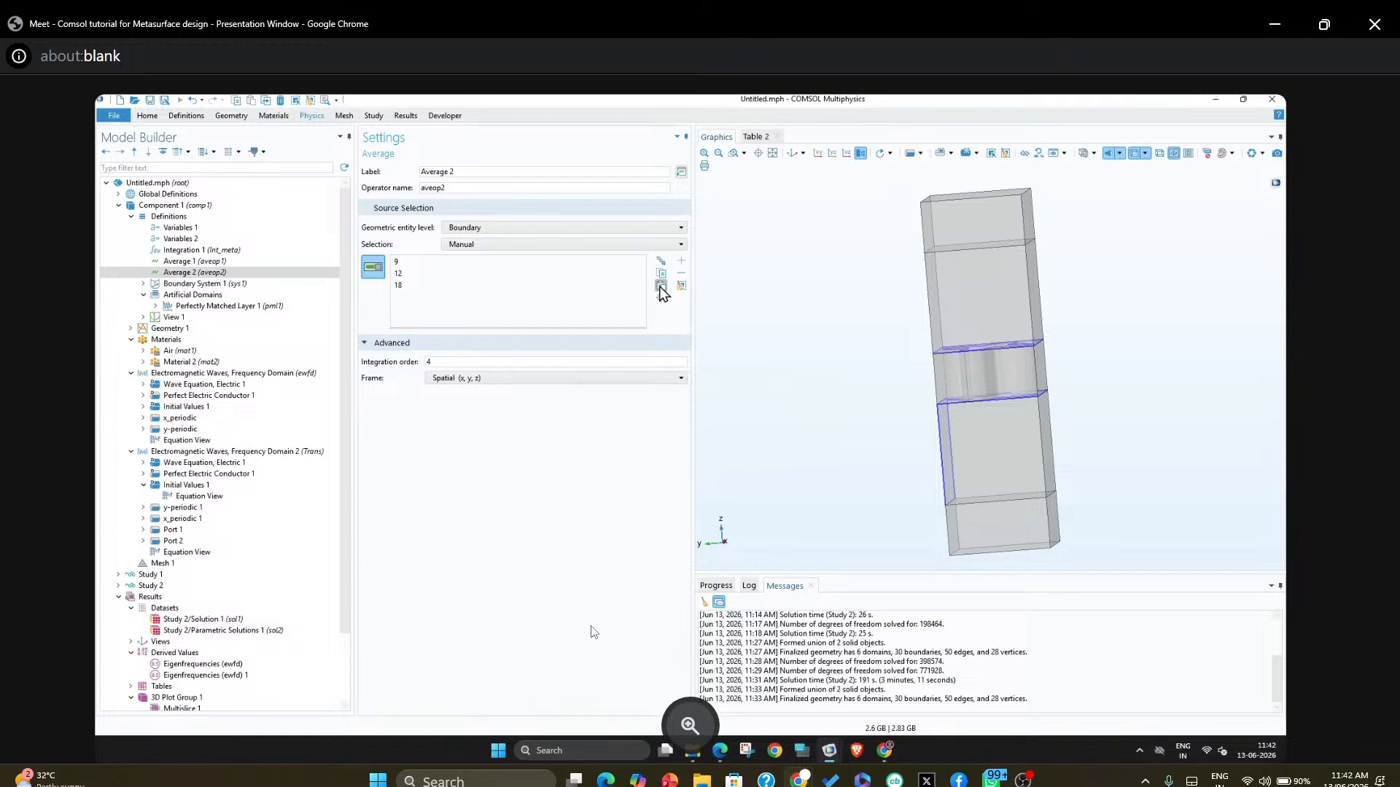
pyautogui.click(661, 287)
pyautogui.write('1')
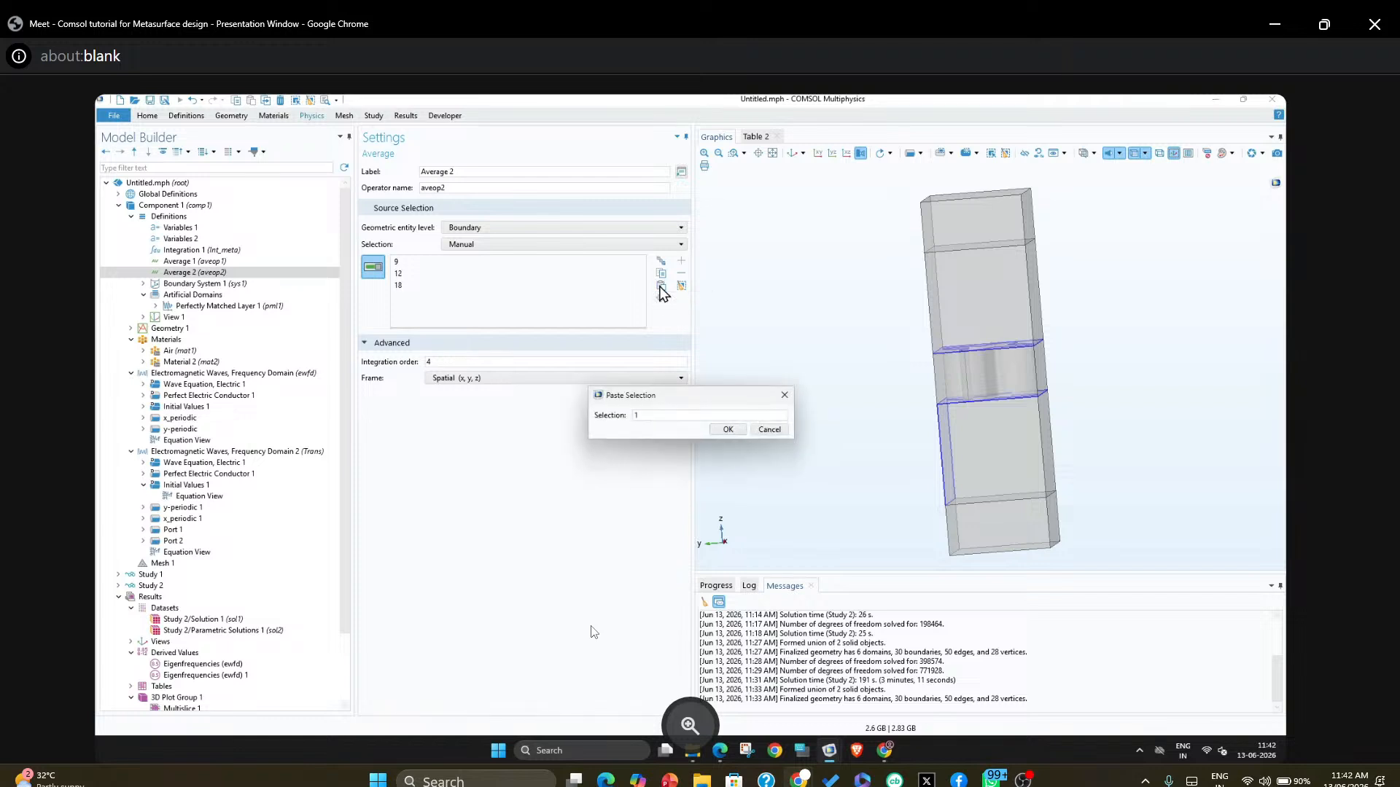
pyautogui.write('5')
pyautogui.press('Return')
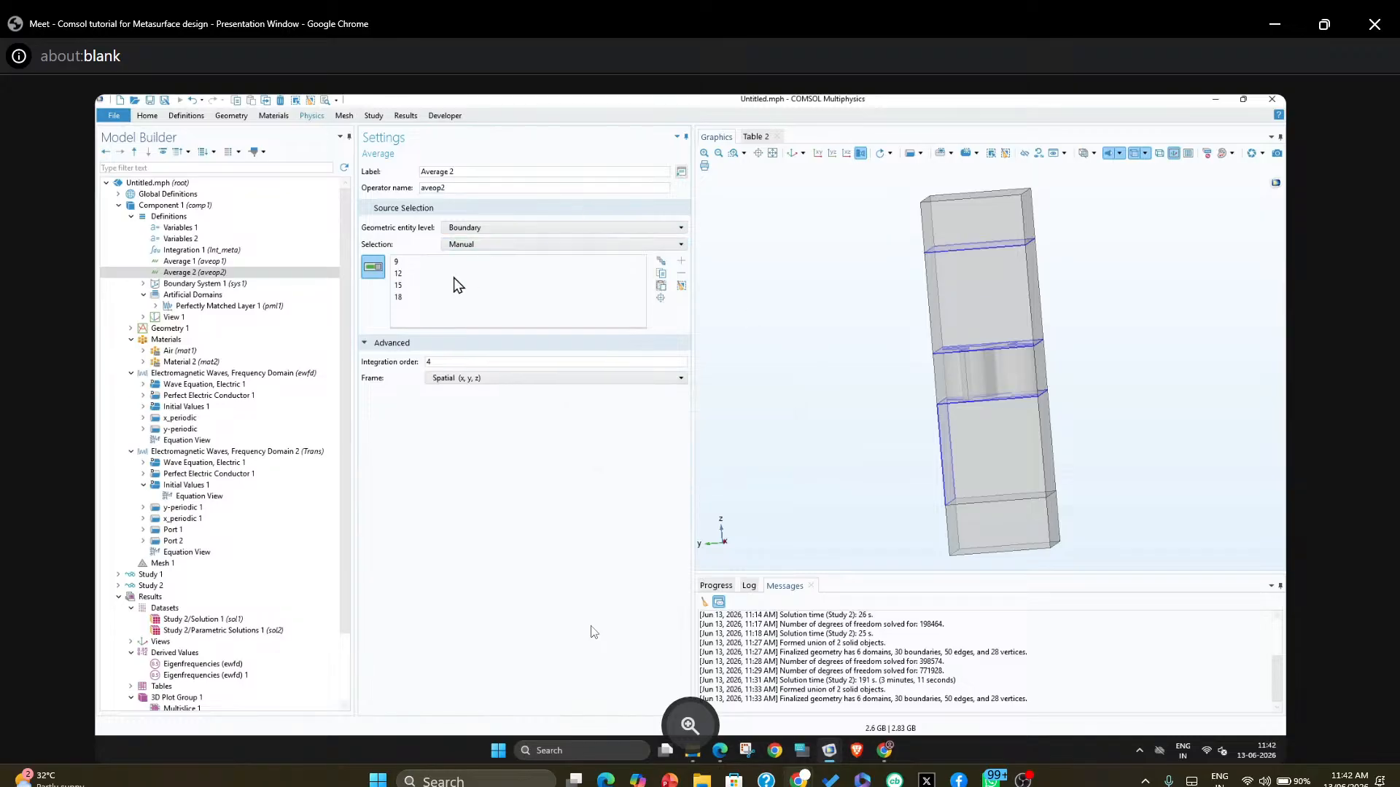
# Clear Average 2's source selection and assign only boundary 15
pyautogui.click(450, 273)
pyautogui.keyDown('ctrl'); pyautogui.click(446, 260); pyautogui.keyUp('ctrl')
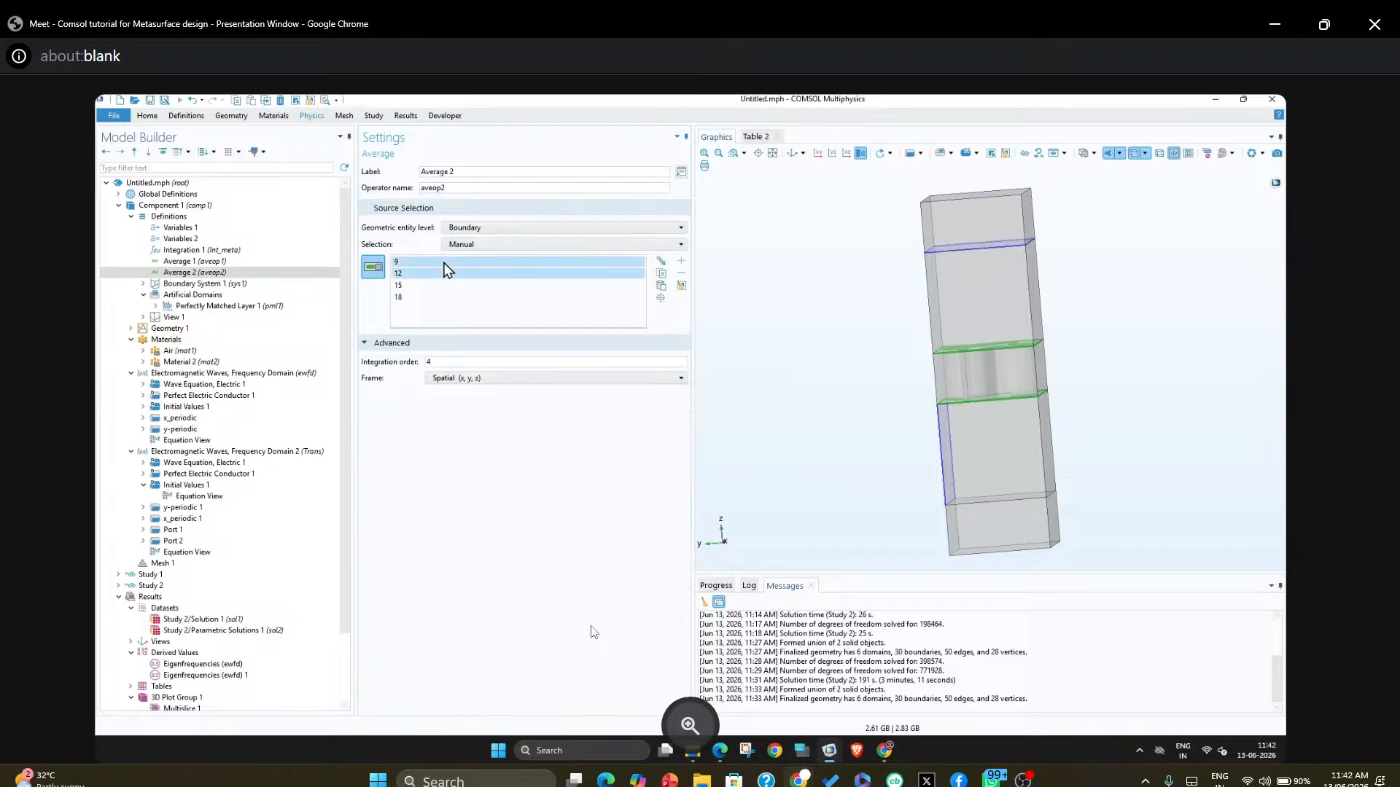
pyautogui.keyDown('ctrl'); pyautogui.click(430, 297); pyautogui.keyUp('ctrl')
pyautogui.click(680, 285)
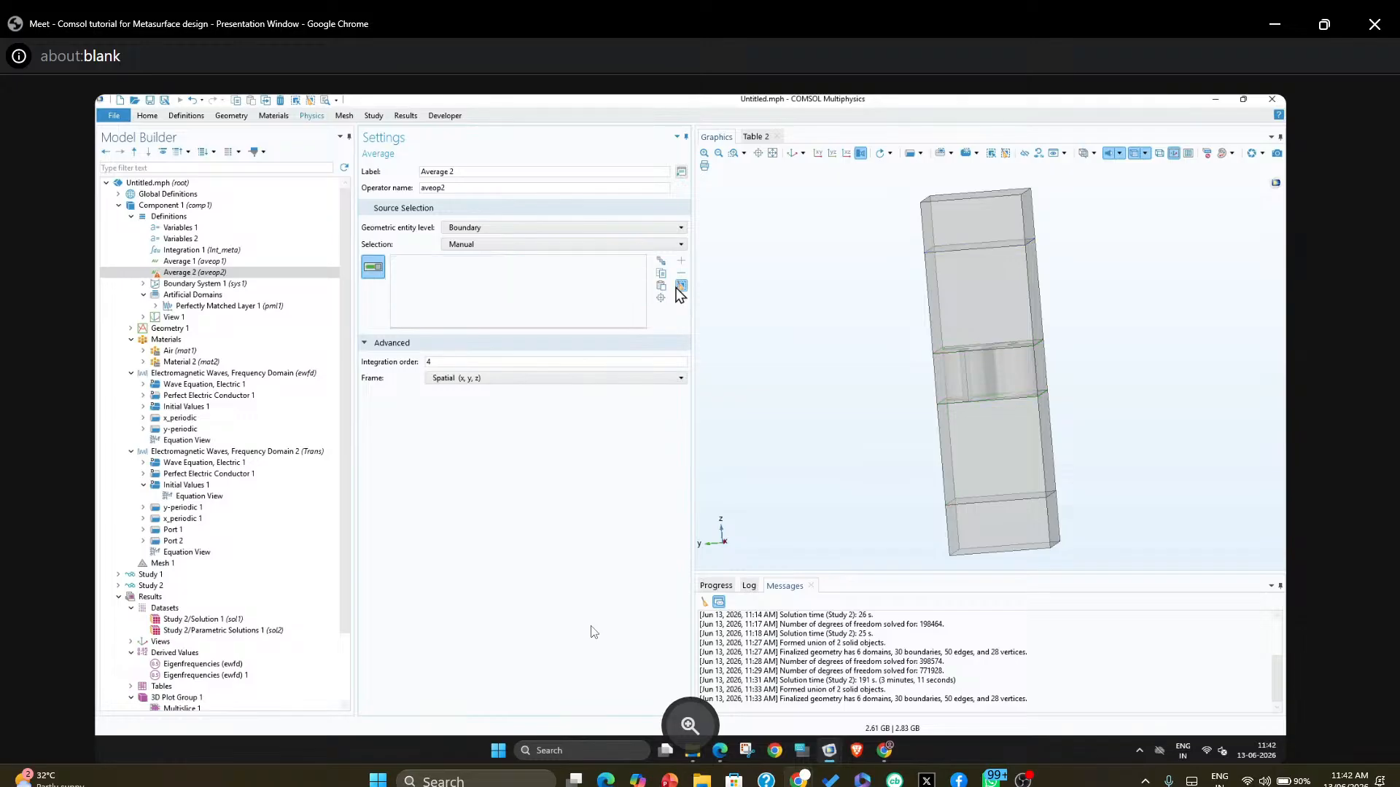
pyautogui.click(661, 285)
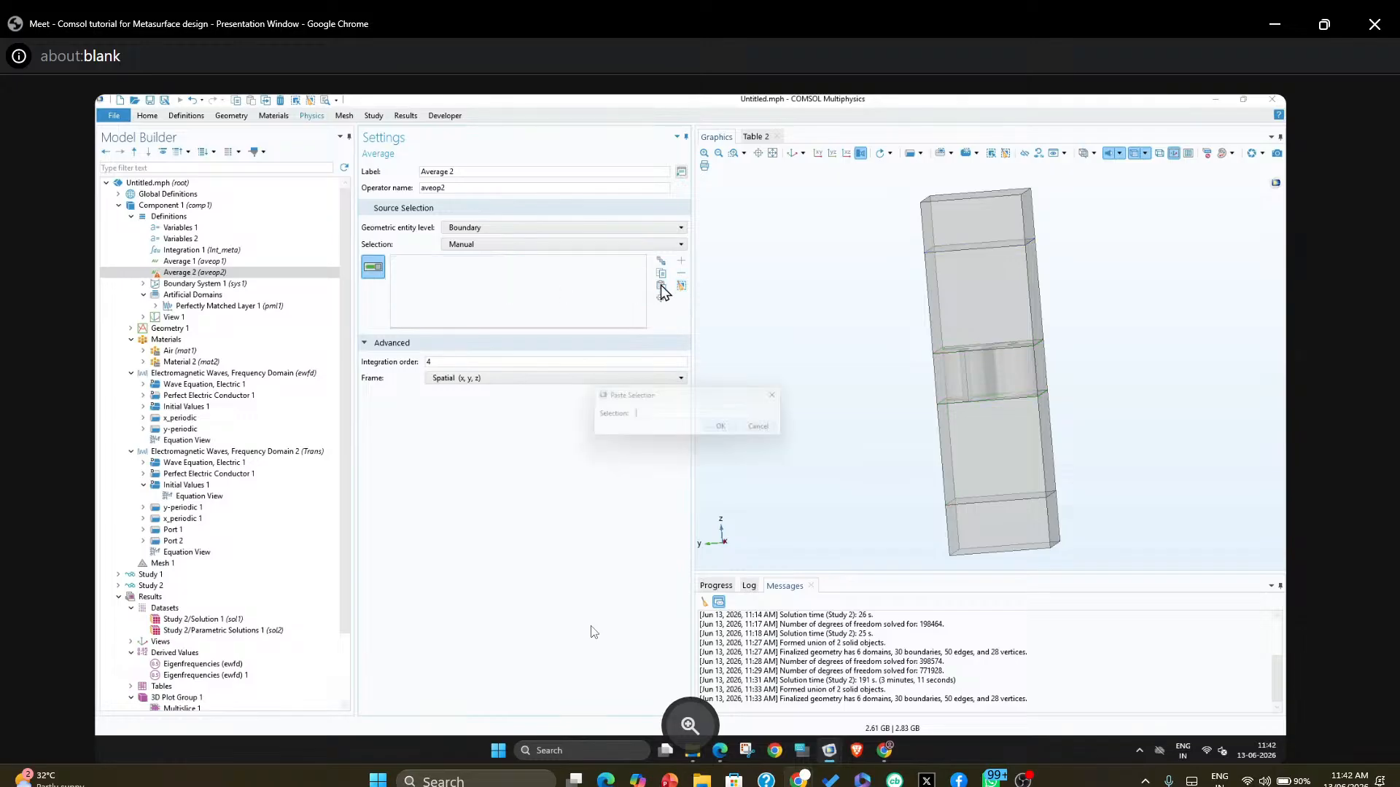
pyautogui.write('15')
pyautogui.press('Return')
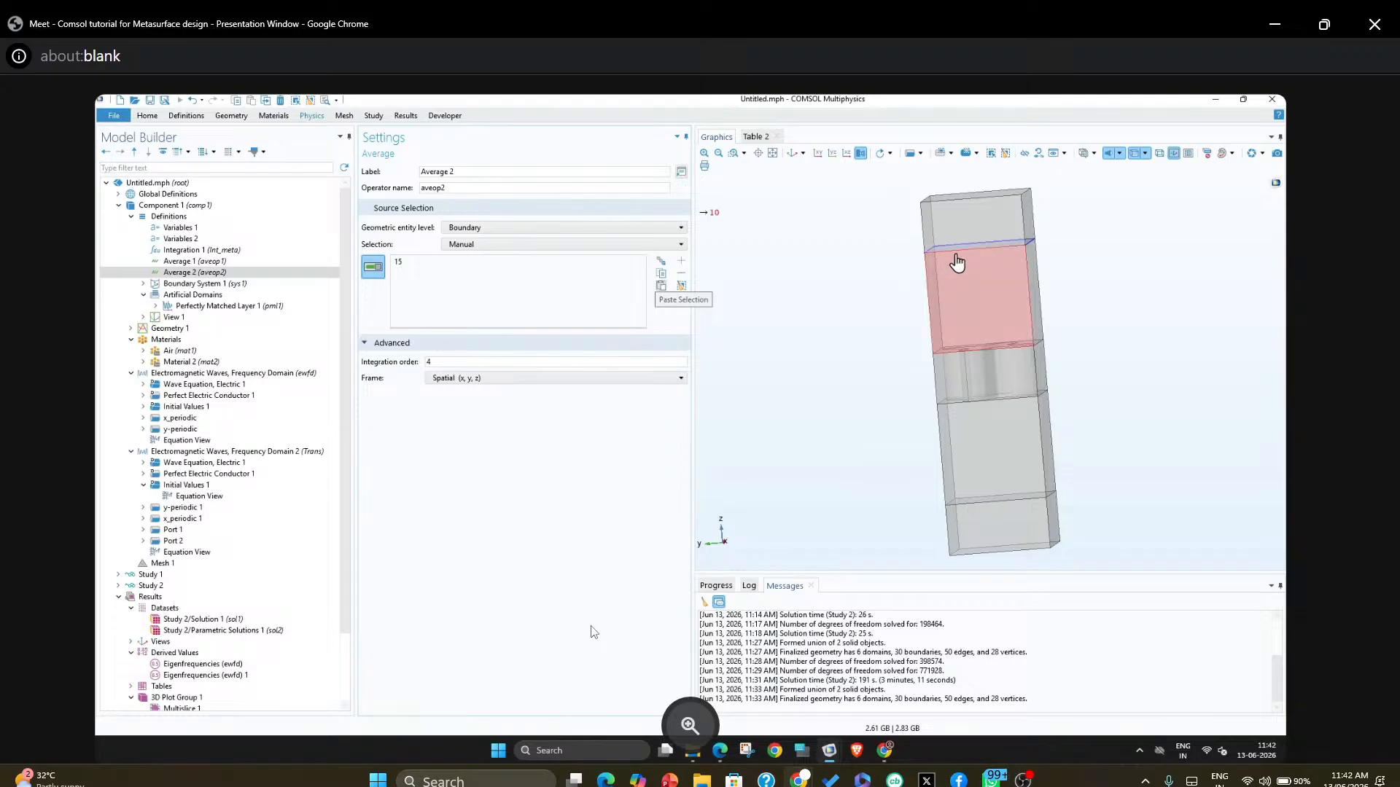
# Check the boundary selected in Average 1 against the boundary and excitation settings of Port 1
pyautogui.click(198, 261)
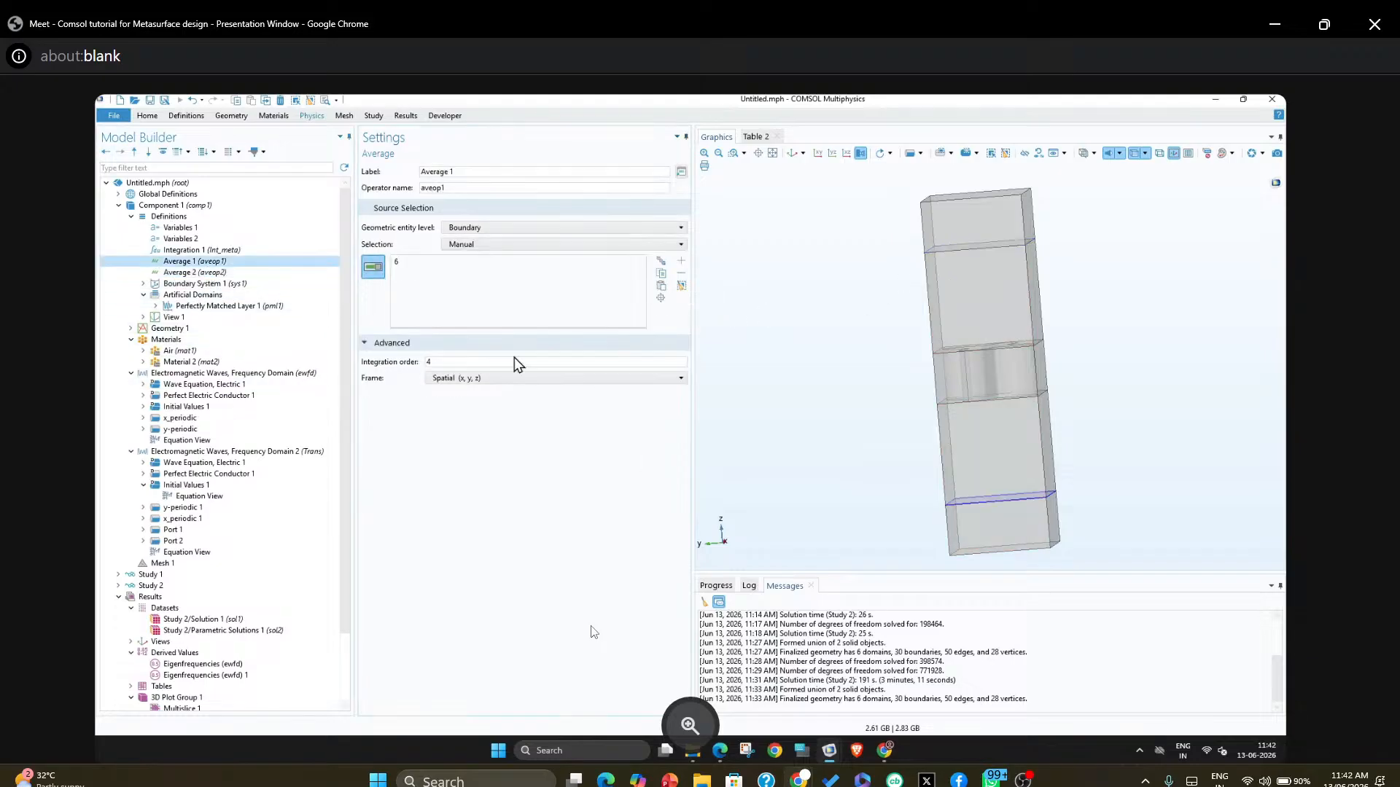
pyautogui.moveTo(922, 505)
pyautogui.mouseDown()
pyautogui.moveTo(936, 515)
pyautogui.moveTo(931, 500)
pyautogui.mouseUp()
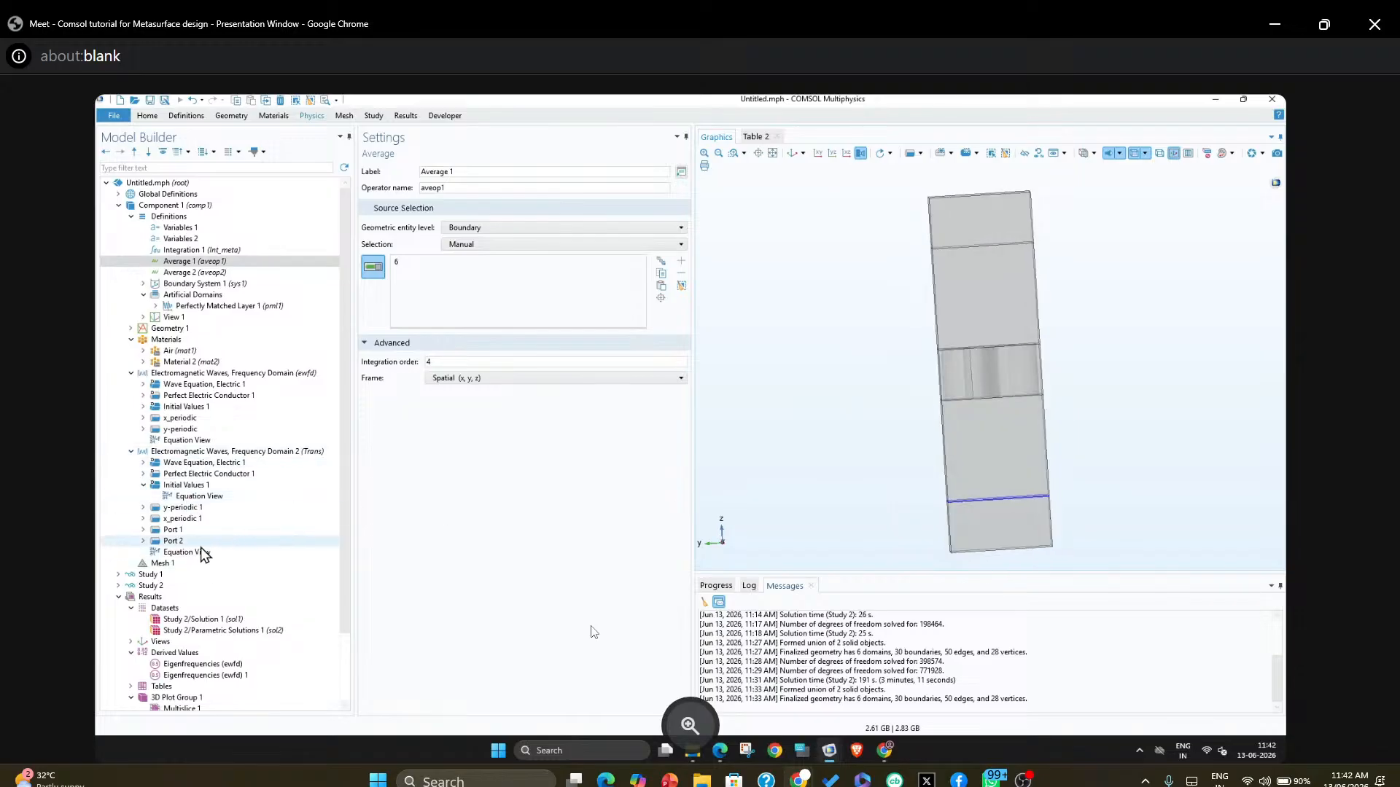
pyautogui.click(191, 531)
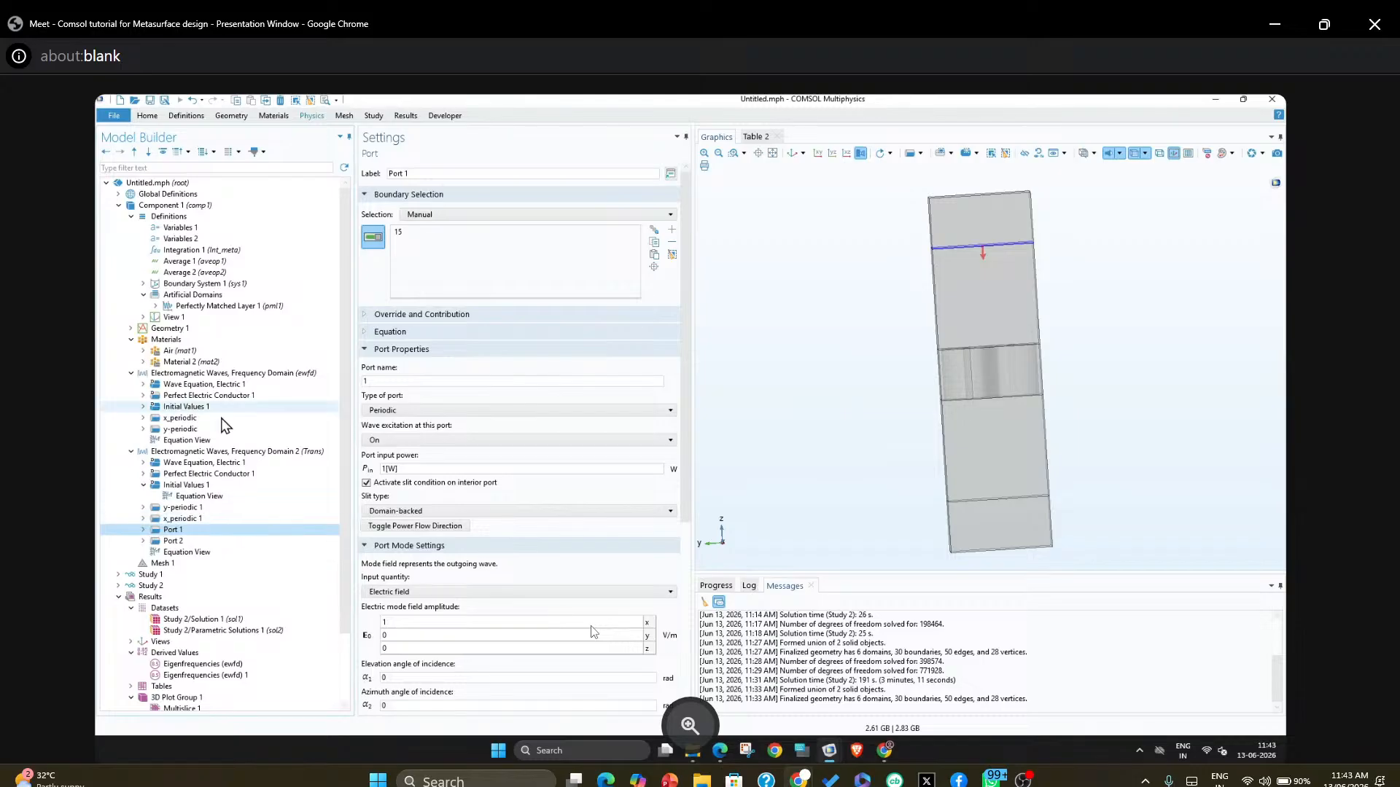
pyautogui.click(196, 263)
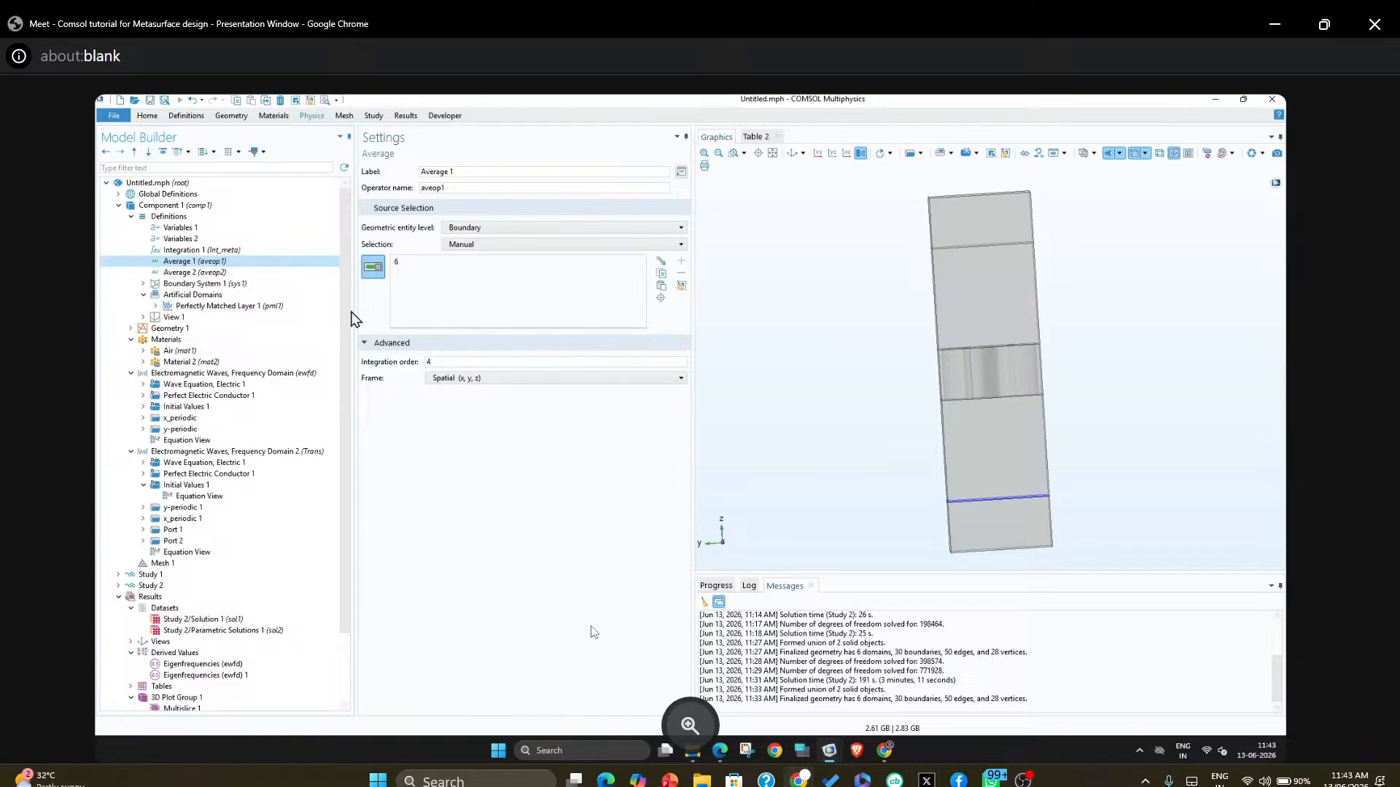
# Add a variable named Trans in Variables 2 and begin its expression with avg
pyautogui.click(183, 238)
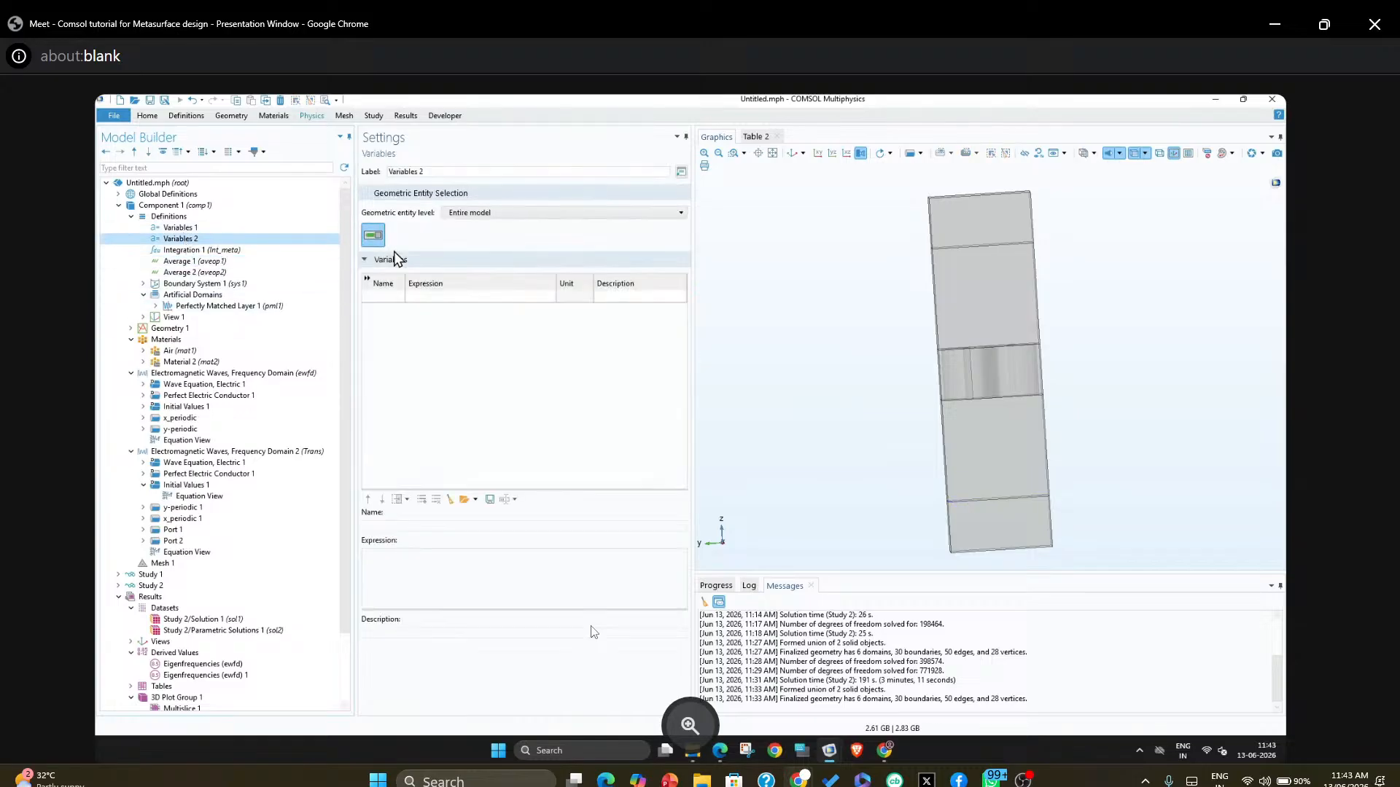
pyautogui.click(382, 298)
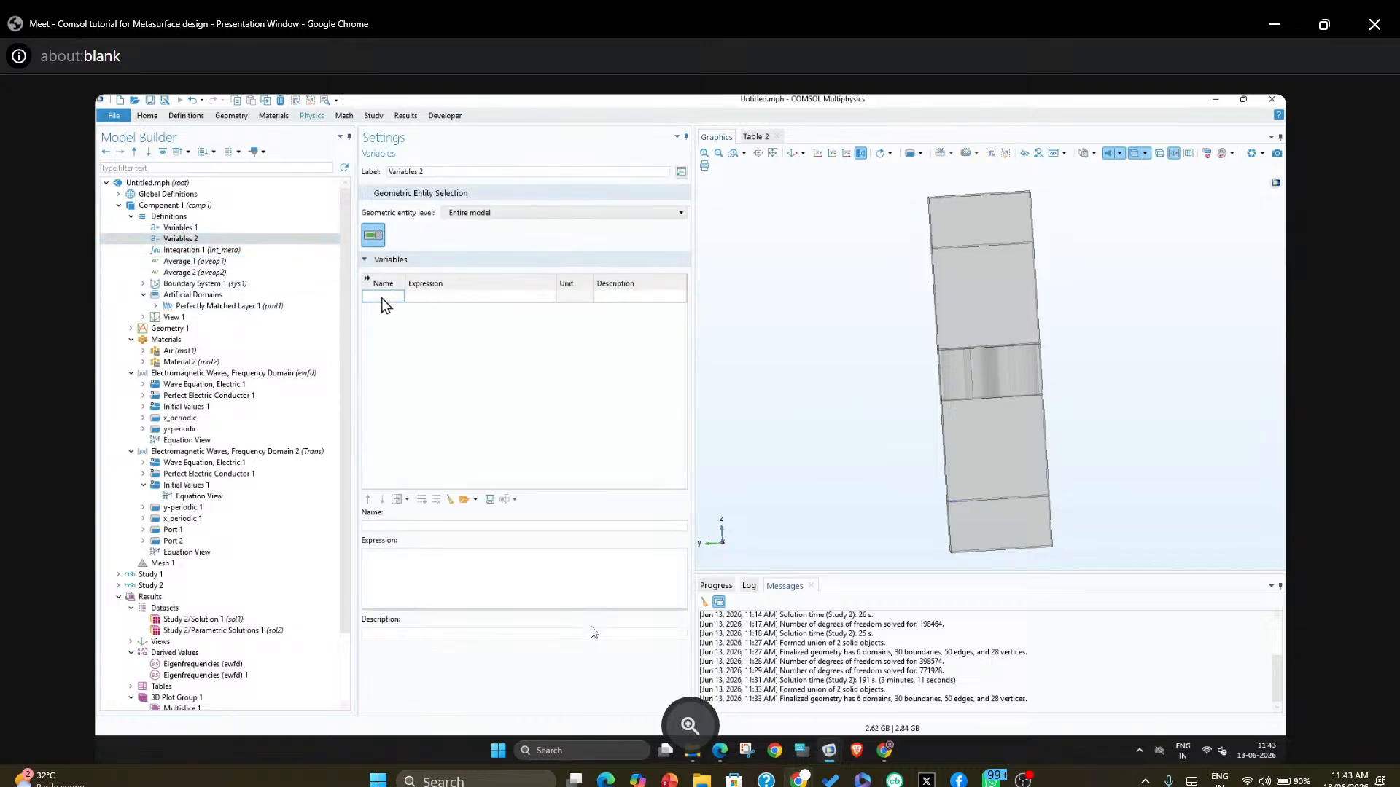
pyautogui.write('Trans')
pyautogui.click(482, 300)
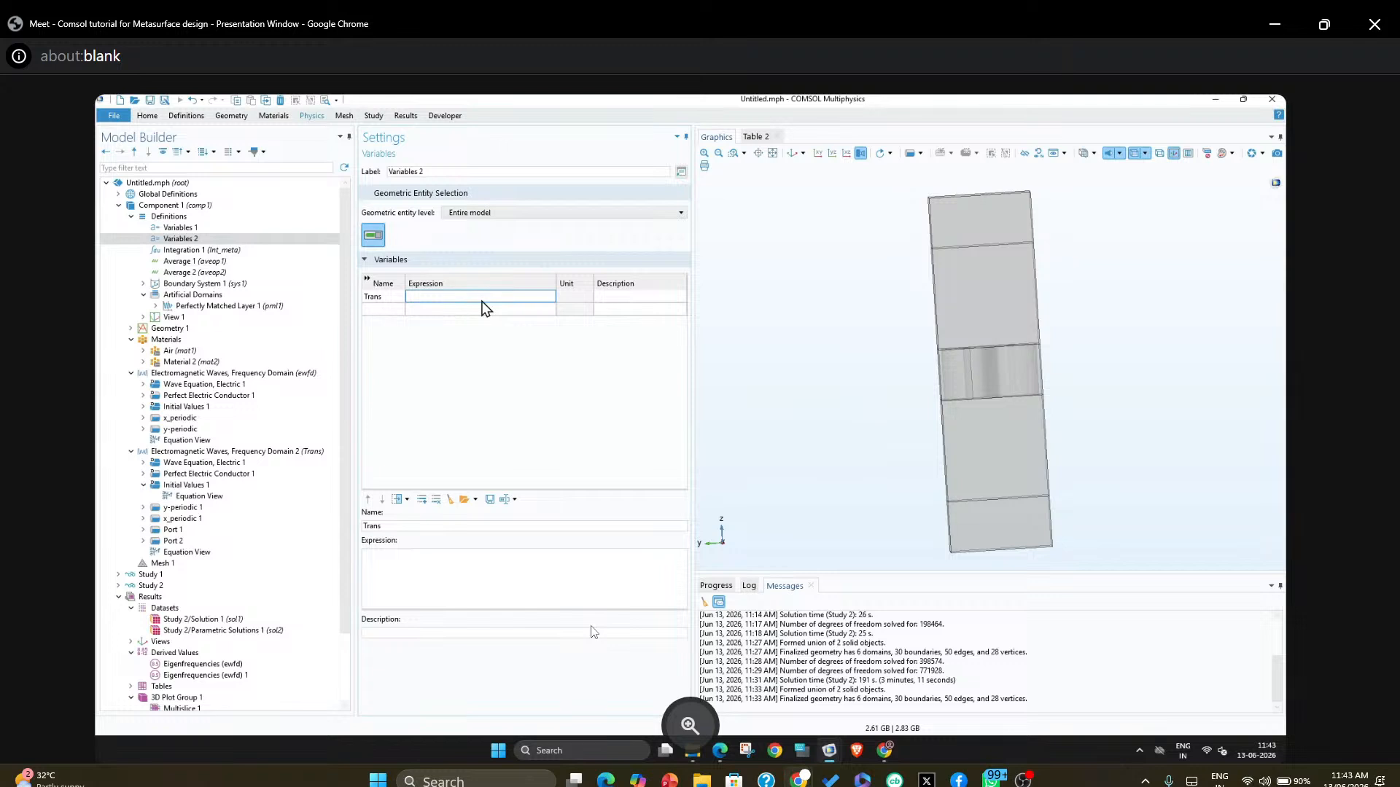
pyautogui.write('avg')
# Check Average 2's source face and rename the operator of Average 1 to av_bot
pyautogui.click(221, 273)
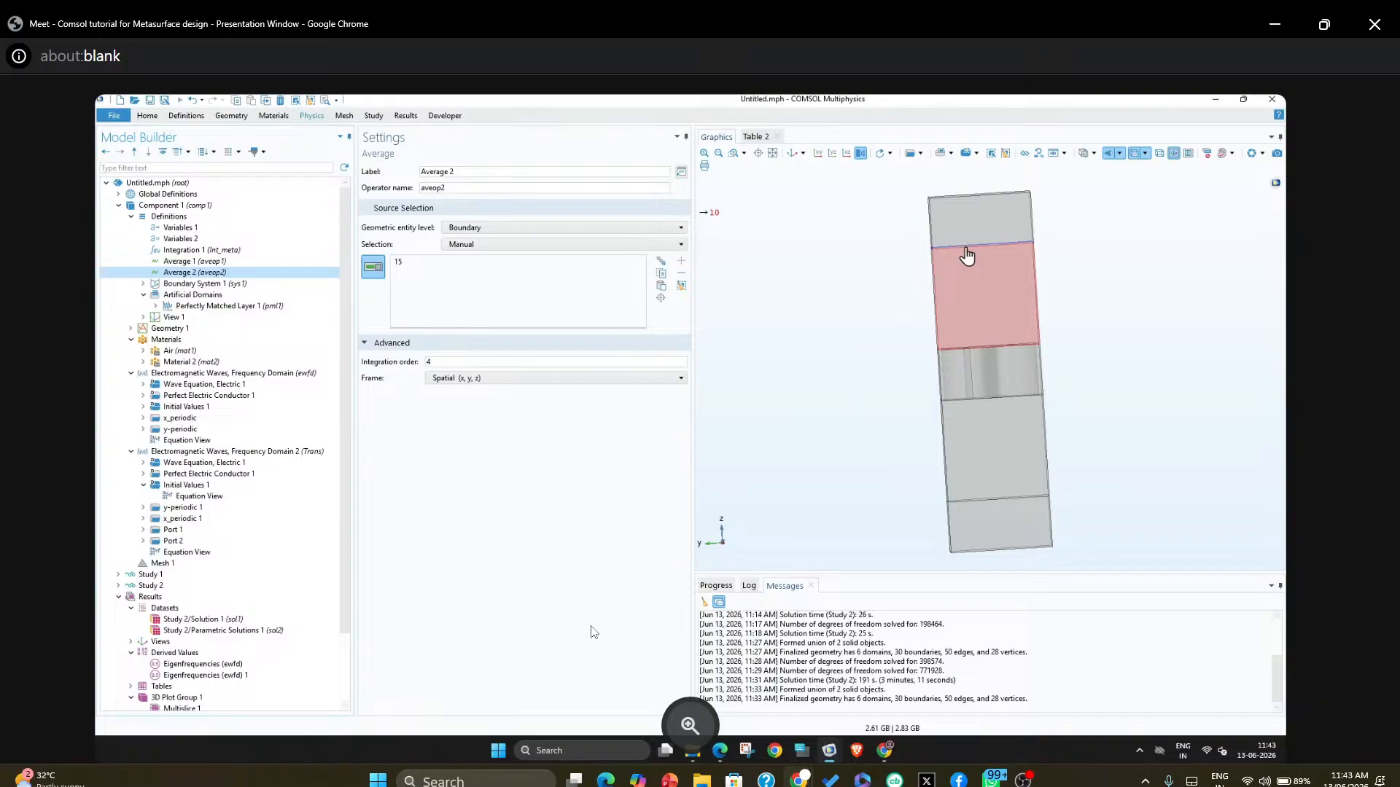
pyautogui.moveTo(951, 251); pyautogui.dragTo(897, 275)
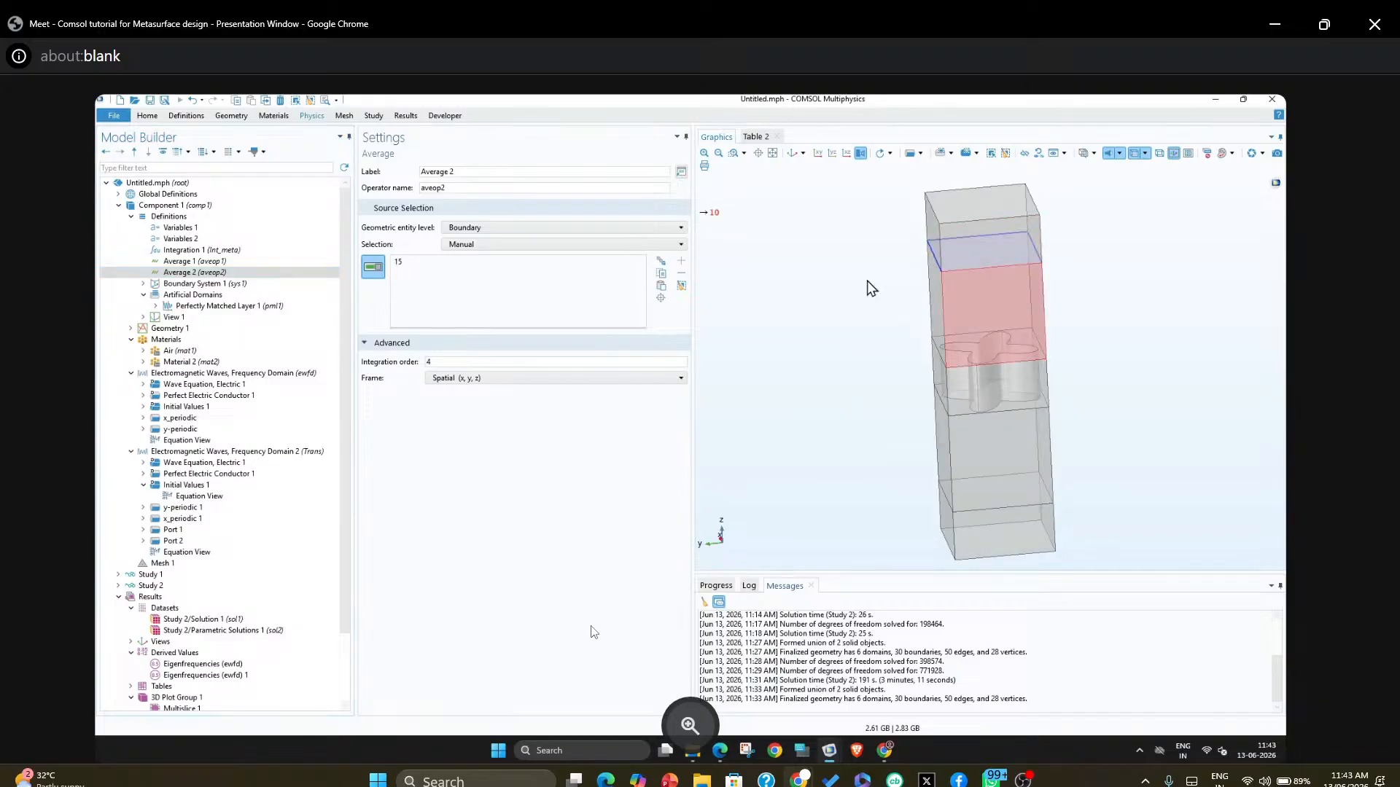
pyautogui.click(210, 260)
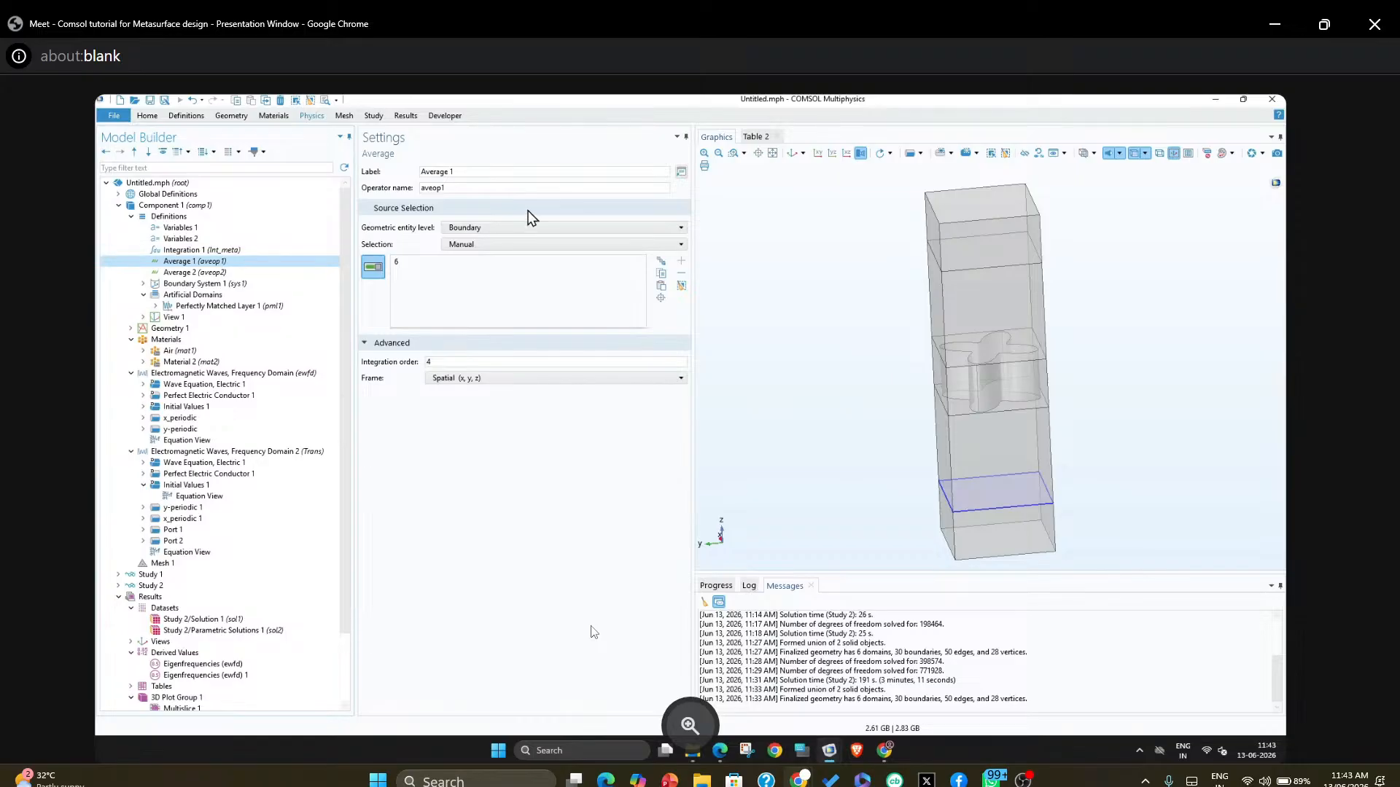
pyautogui.press('BackSpace')
pyautogui.press('BackSpace')
pyautogui.press('BackSpace')
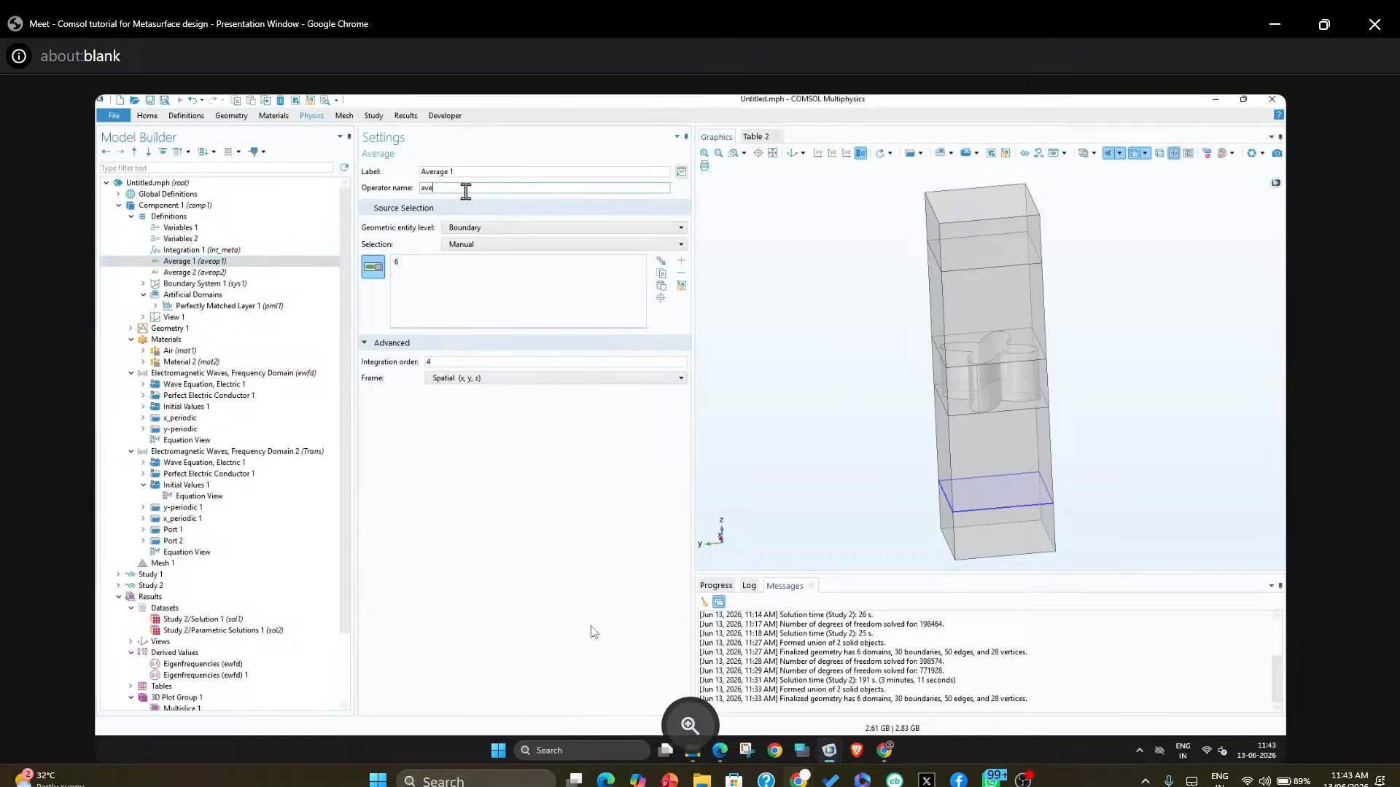
pyautogui.write('_bot')
# Rename the operator of Average 2 to av_top
pyautogui.click(231, 272)
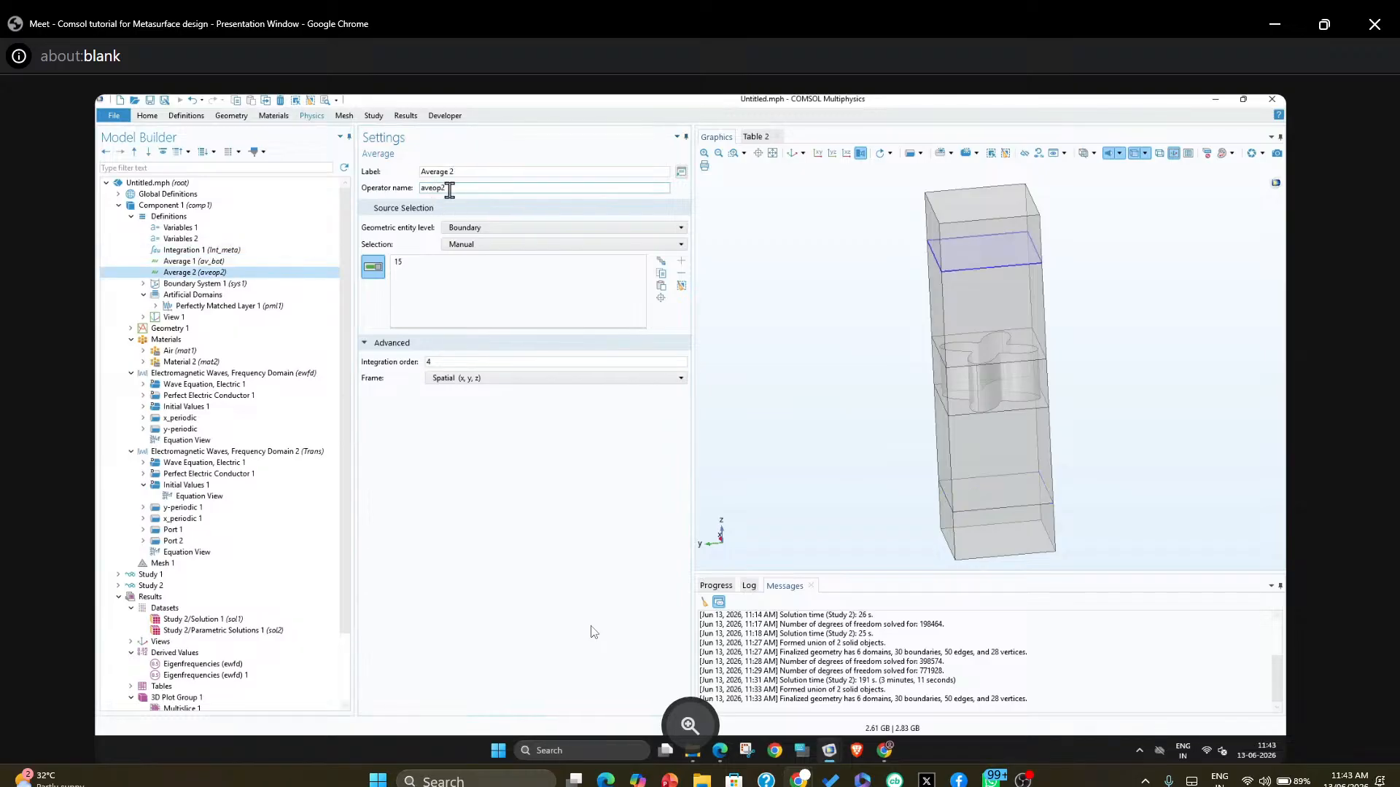
pyautogui.moveTo(449, 189); pyautogui.dragTo(427, 189)
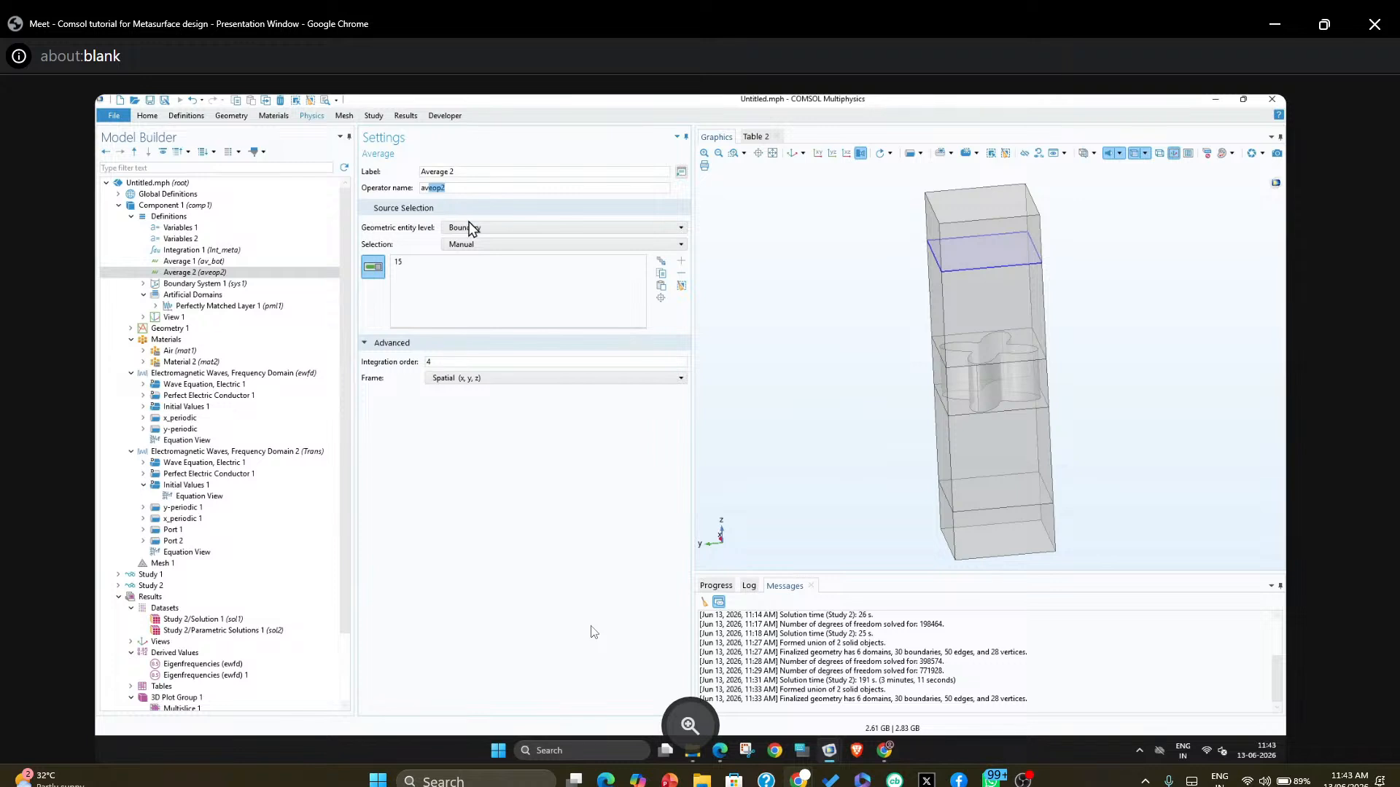
pyautogui.write('_t')
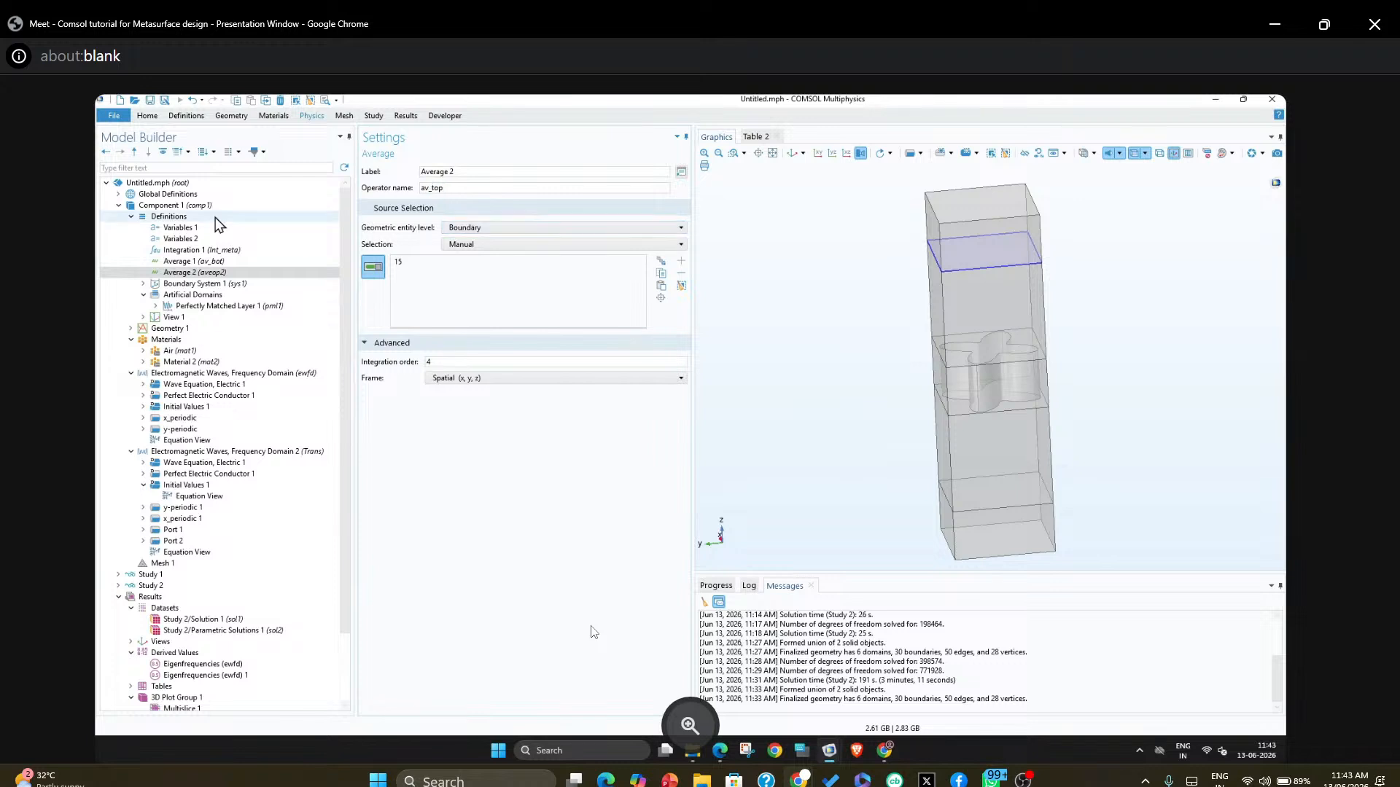
# Replace the expression of the Trans variable in Variables 2 with av_bot(Trans.Pavox) and check how it is evaluated
pyautogui.click(169, 238)
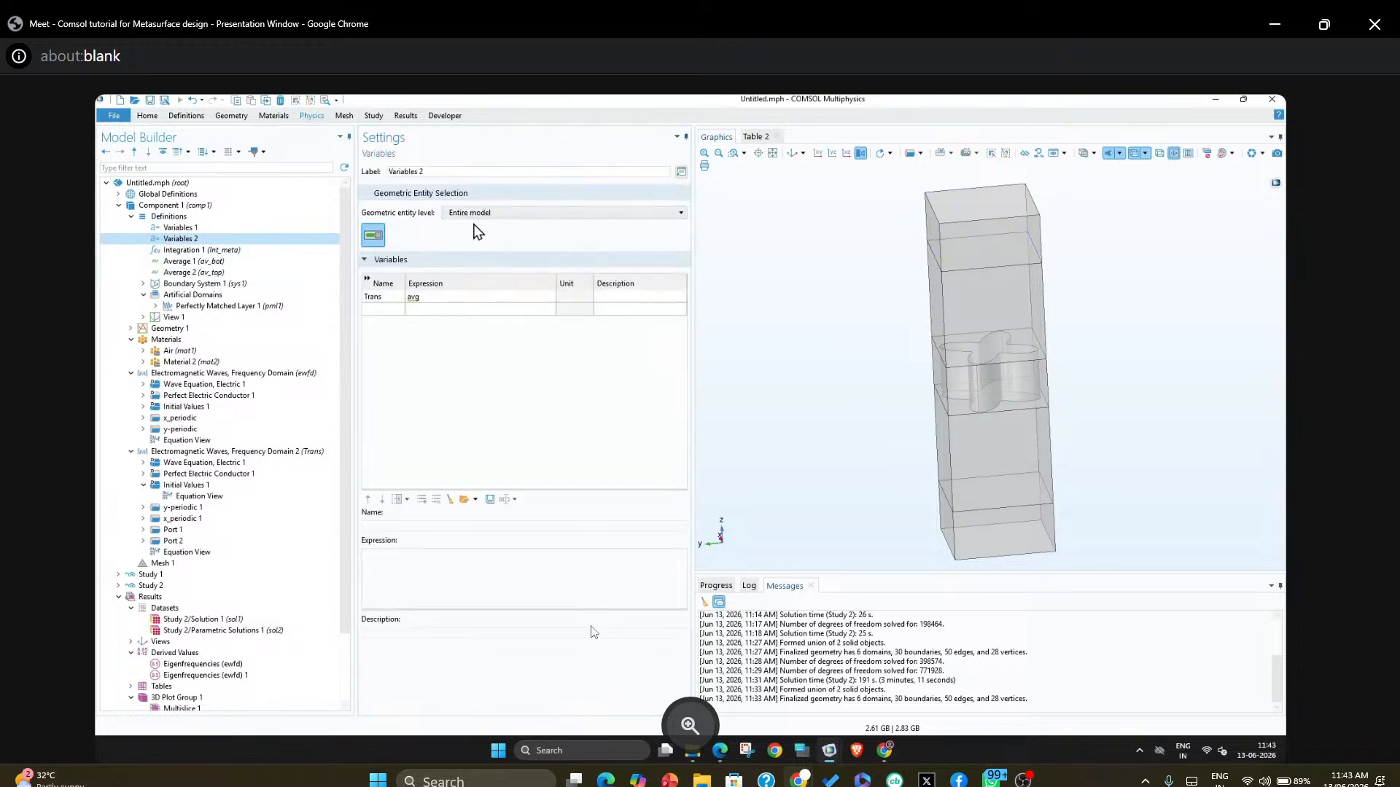
pyautogui.doubleClick(437, 296)
pyautogui.write('av_bo')
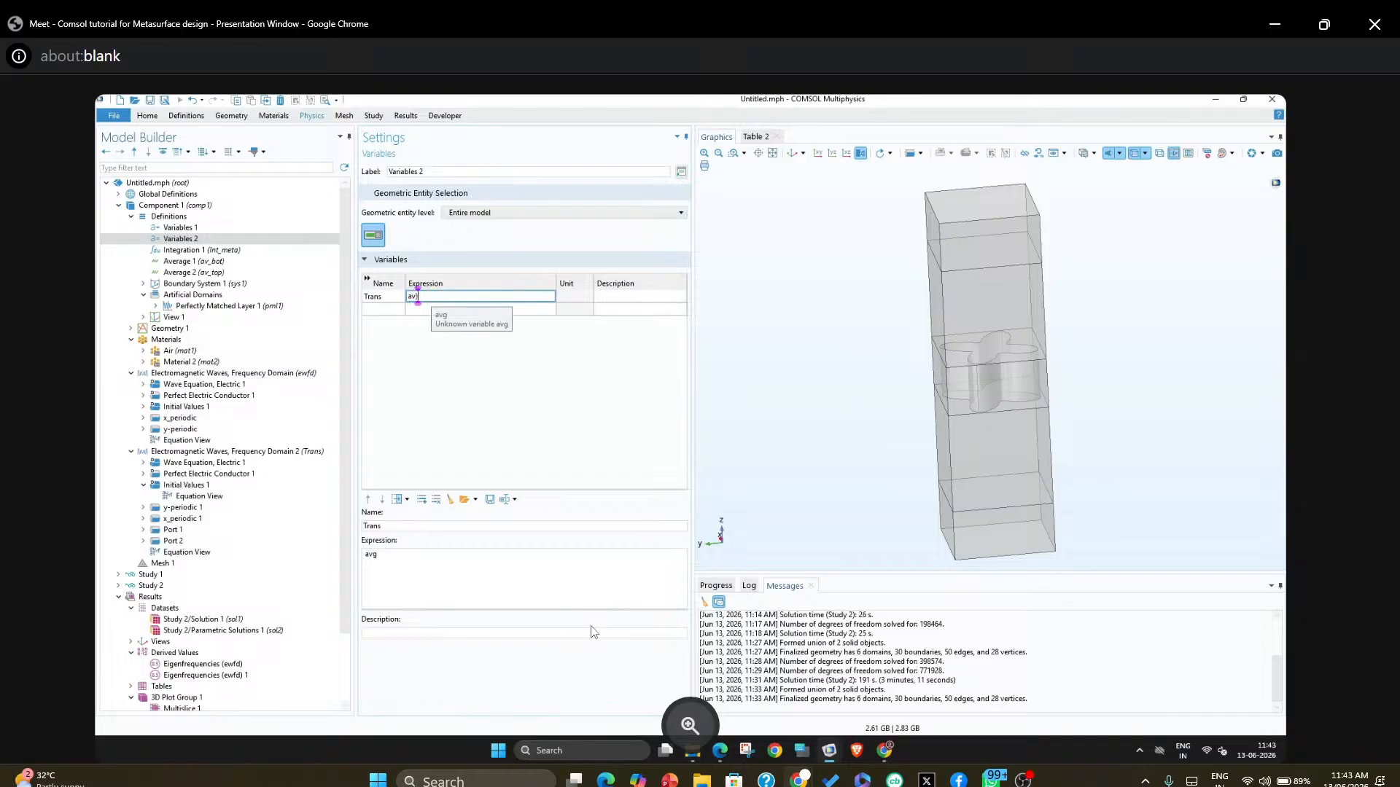
pyautogui.write('t()')
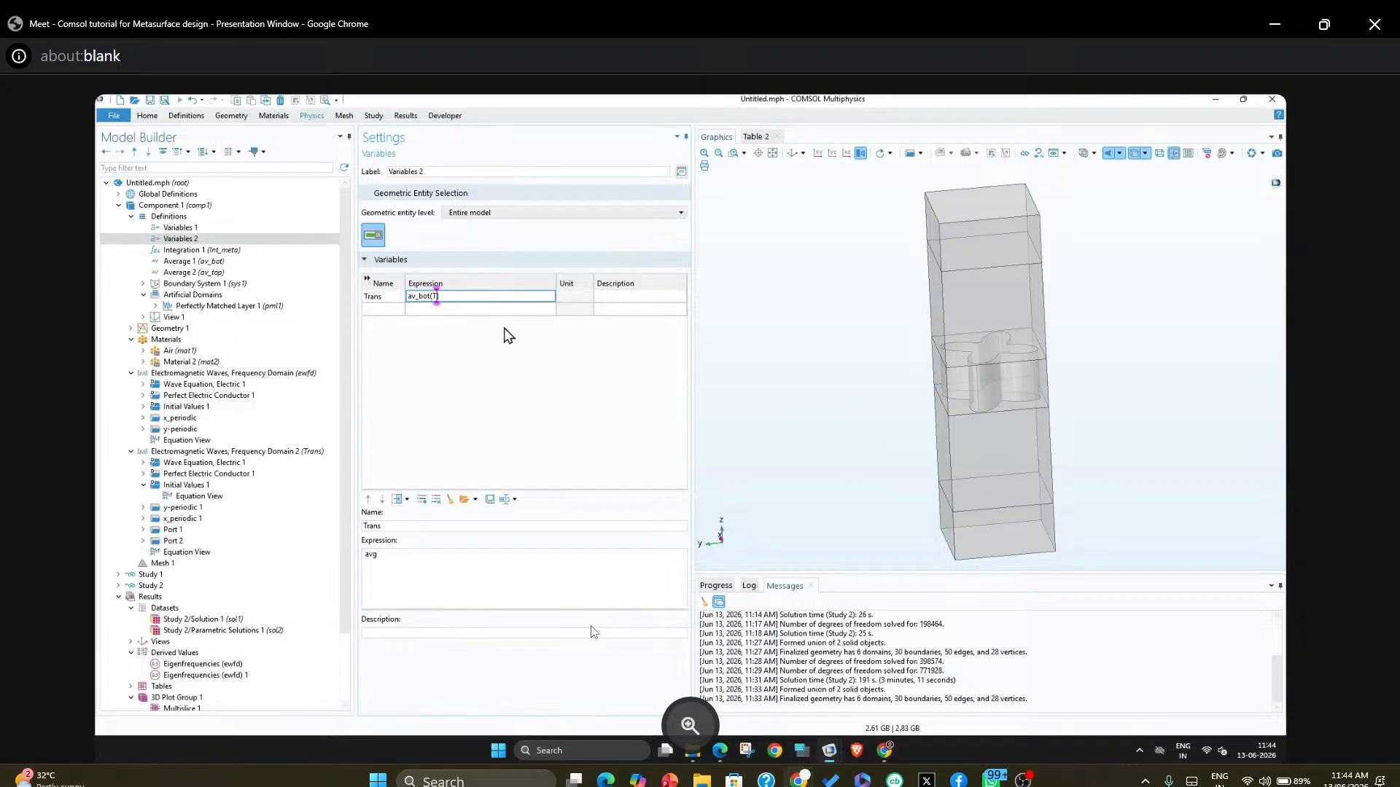
pyautogui.write('rans.P')
pyautogui.write('avox')
pyautogui.press('Return')
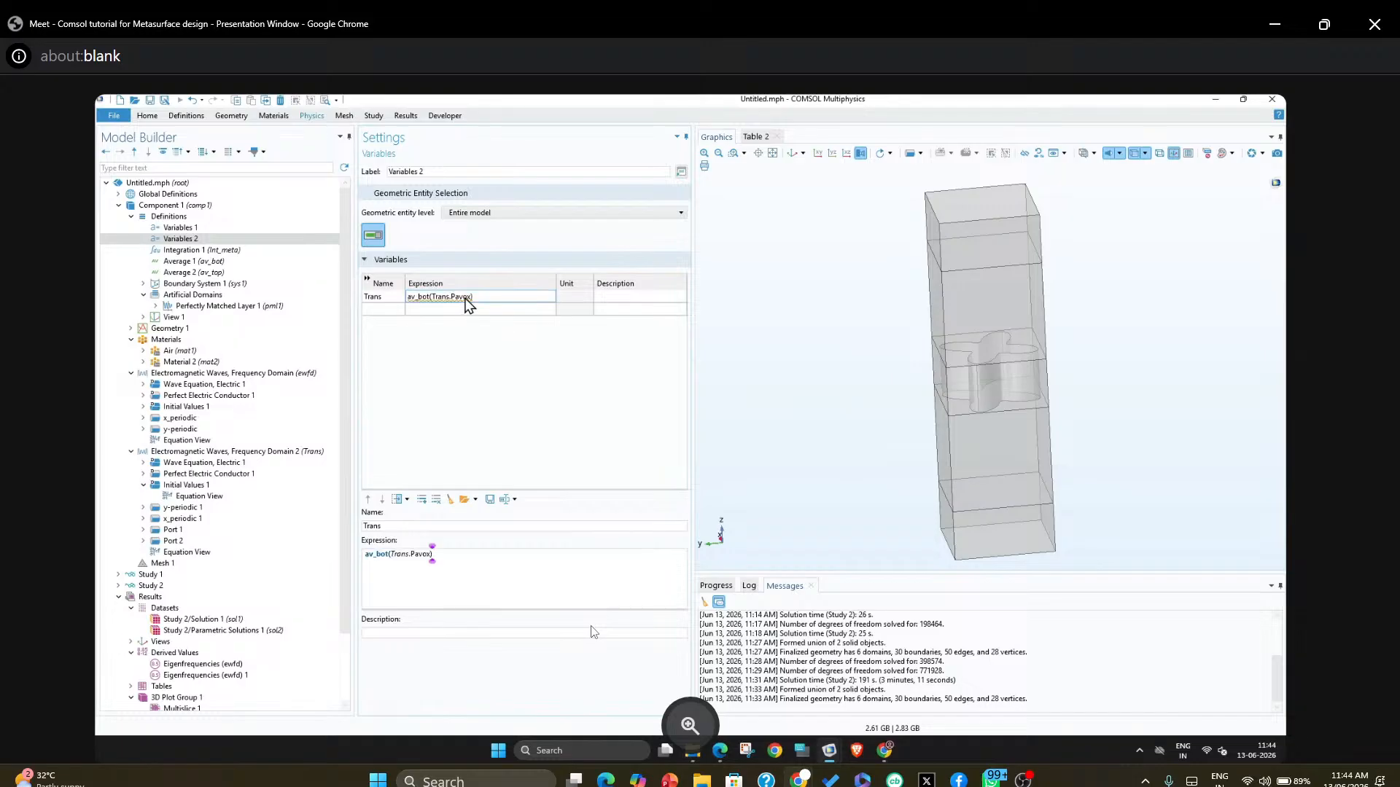
pyautogui.moveTo(463, 302)
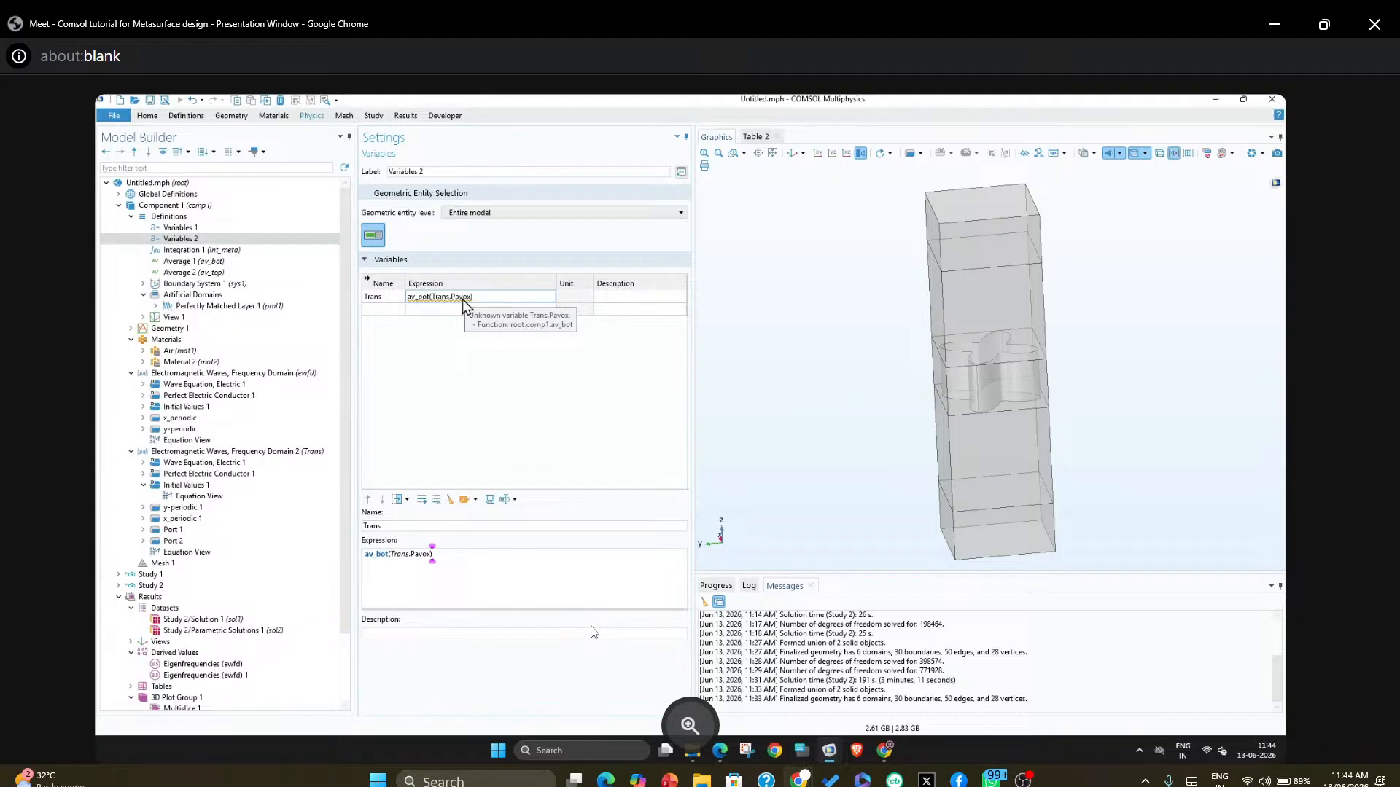
pyautogui.click(468, 297)
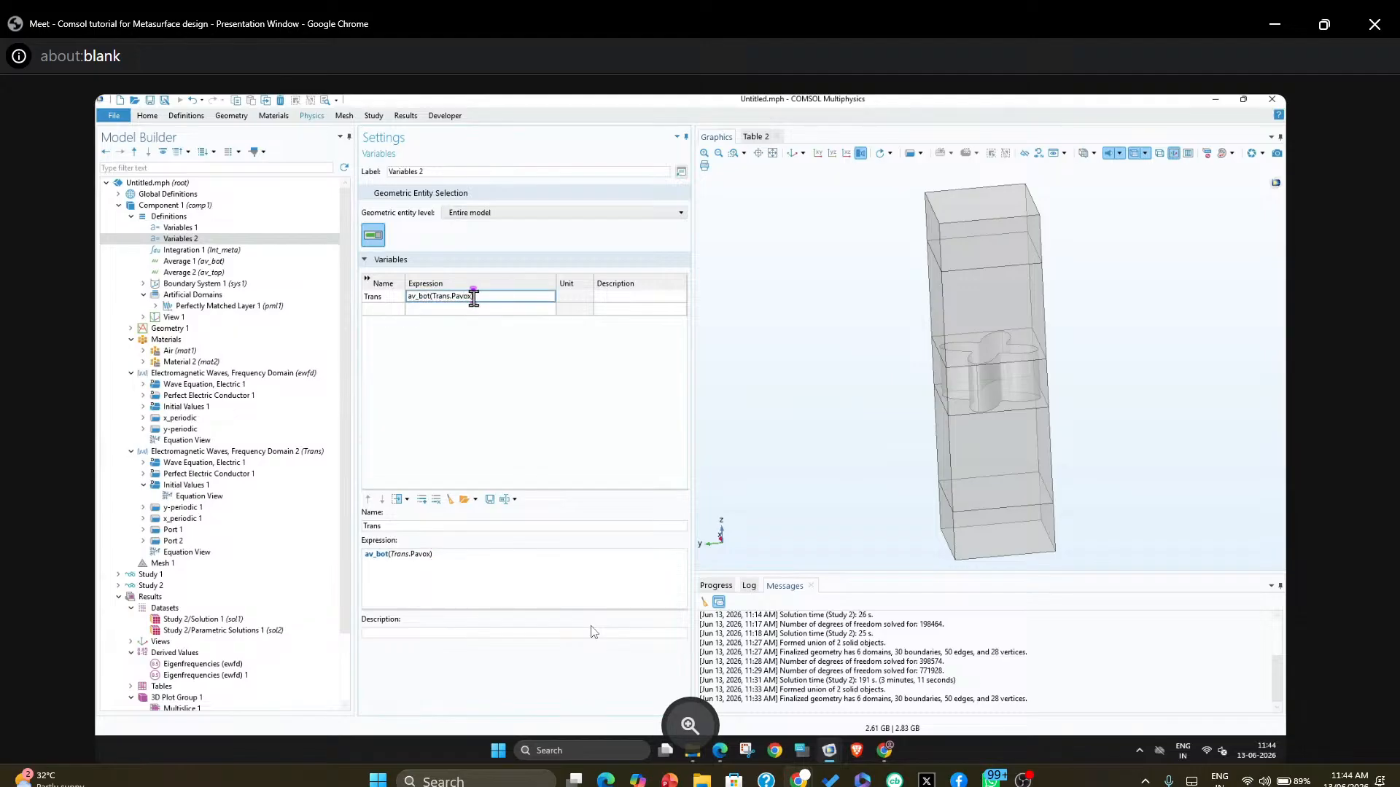
pyautogui.scroll(-1, 199, 670)
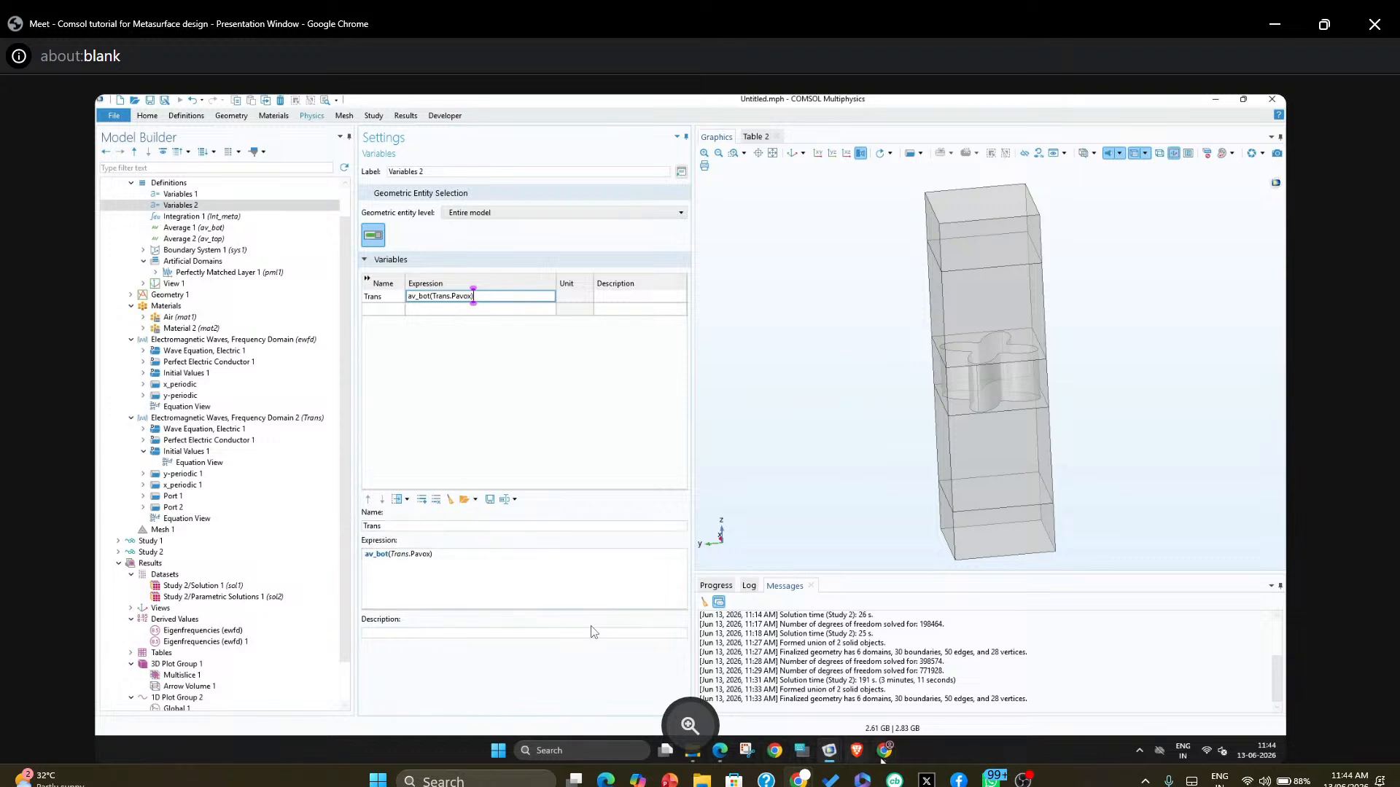
# Switch to Chrome and search the web for "pointing vector in comsol" in a new tab
pyautogui.moveTo(884, 751)
pyautogui.click(920, 711)
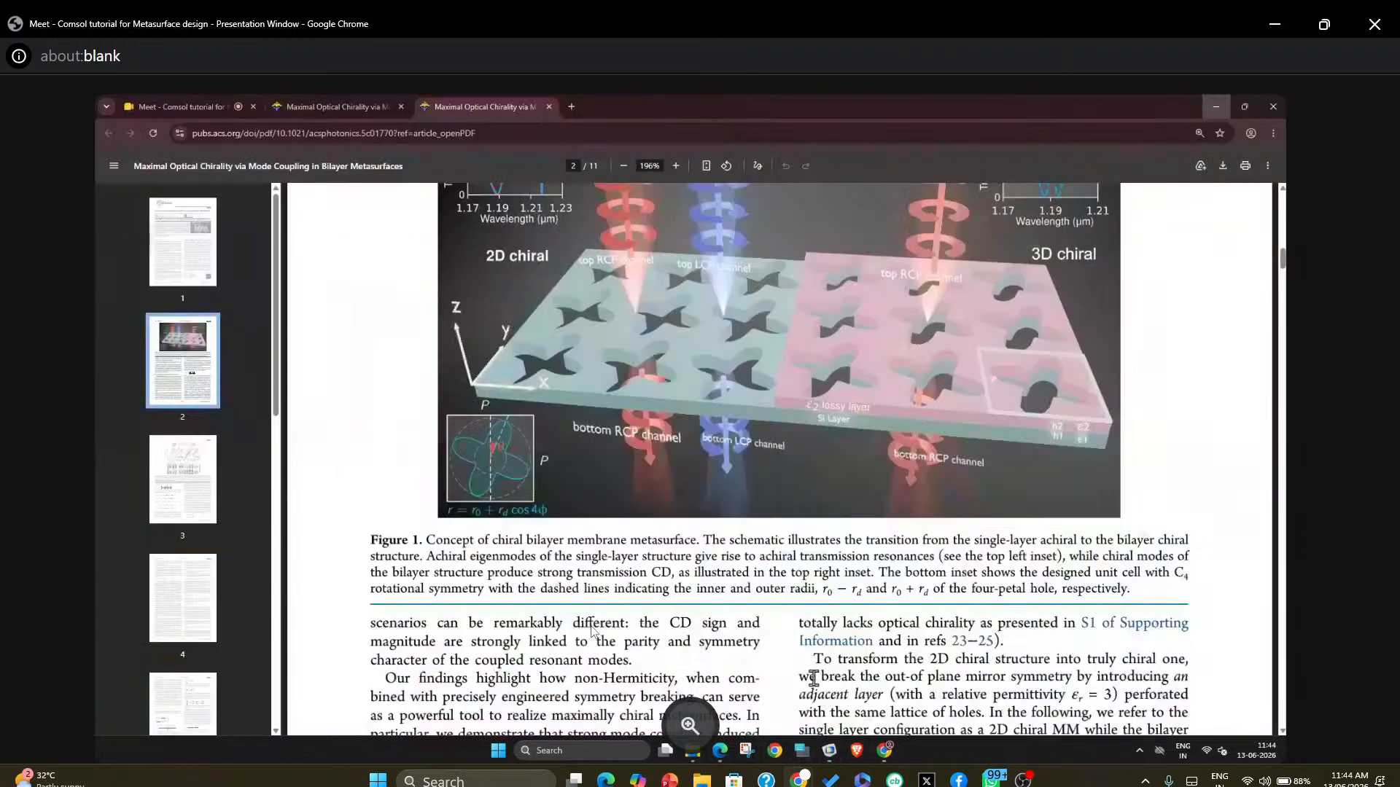
pyautogui.click(572, 107)
pyautogui.write('po')
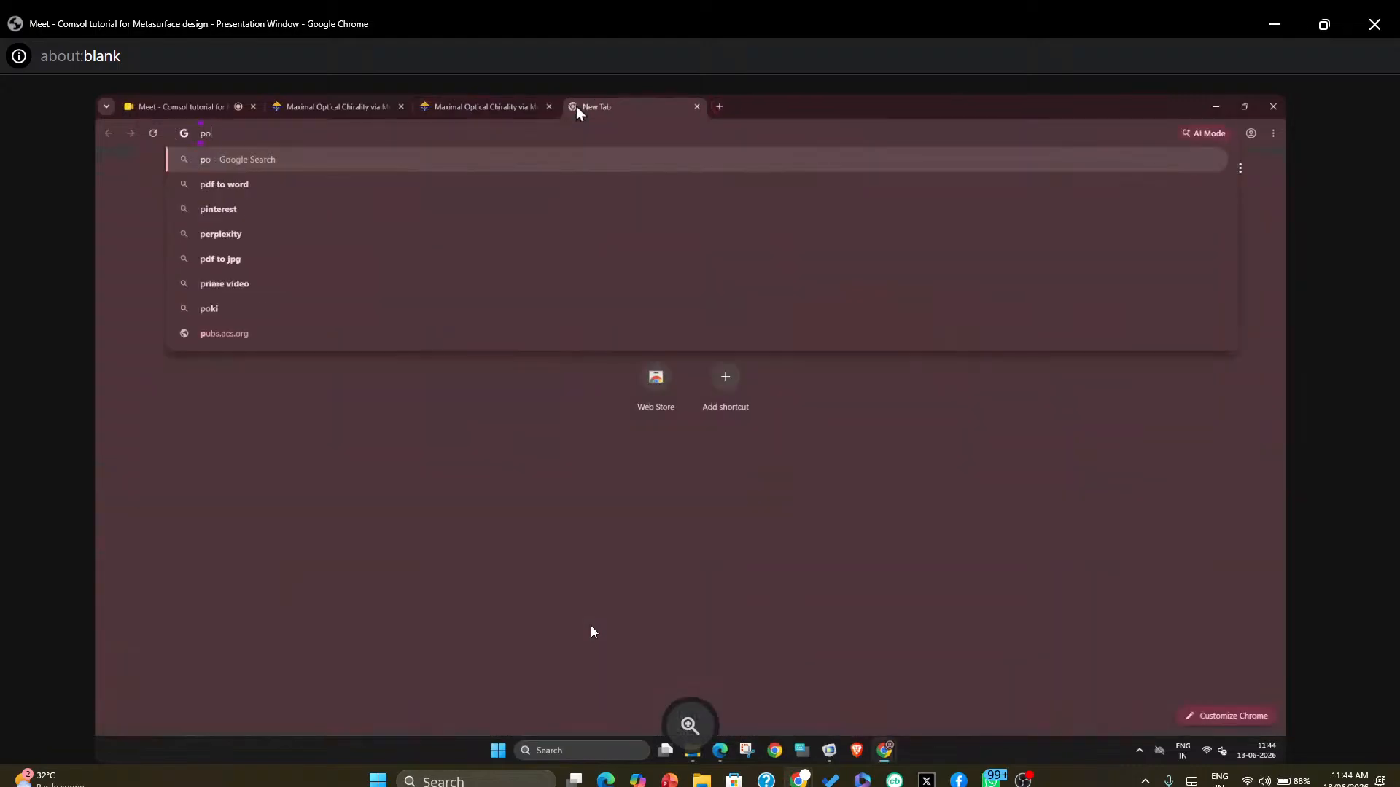
pyautogui.write('inting ')
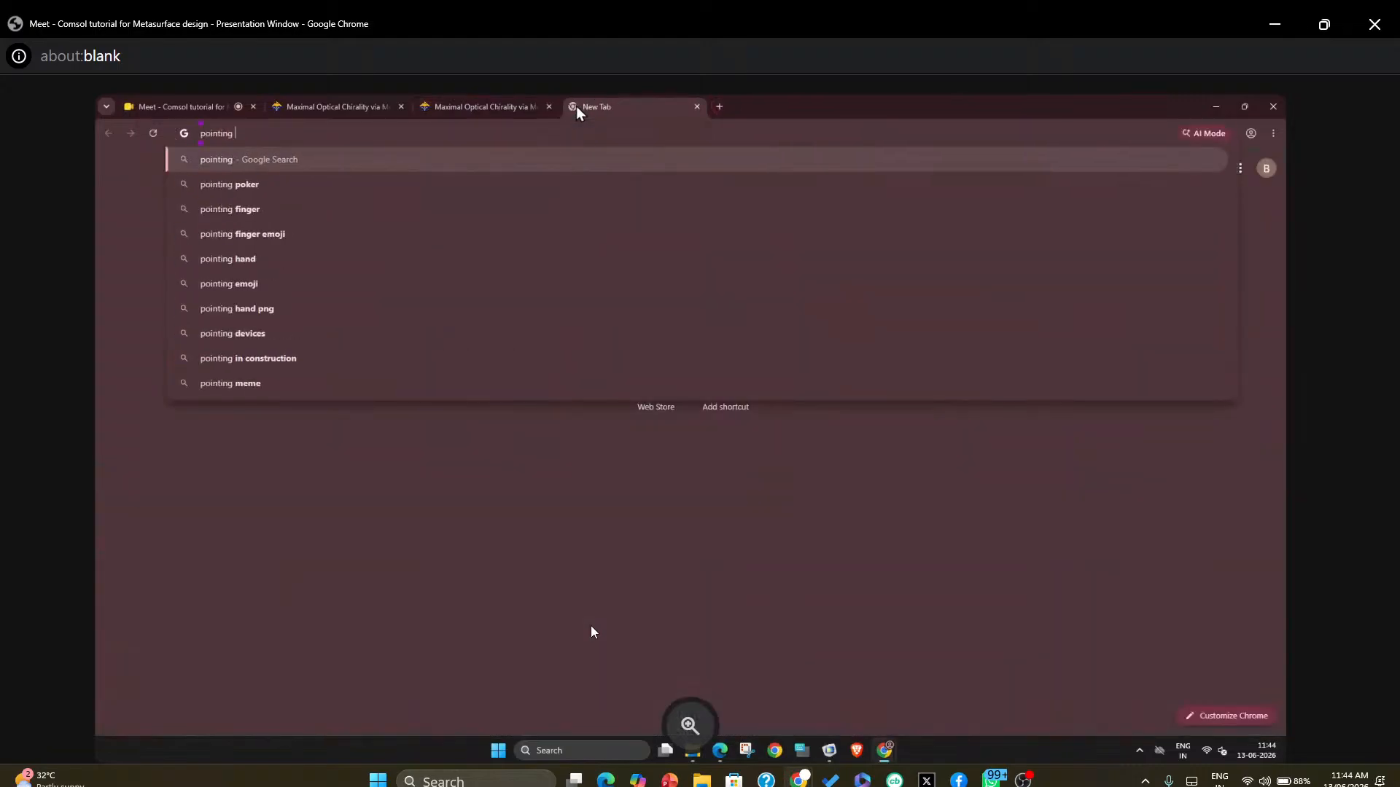
pyautogui.write('vector')
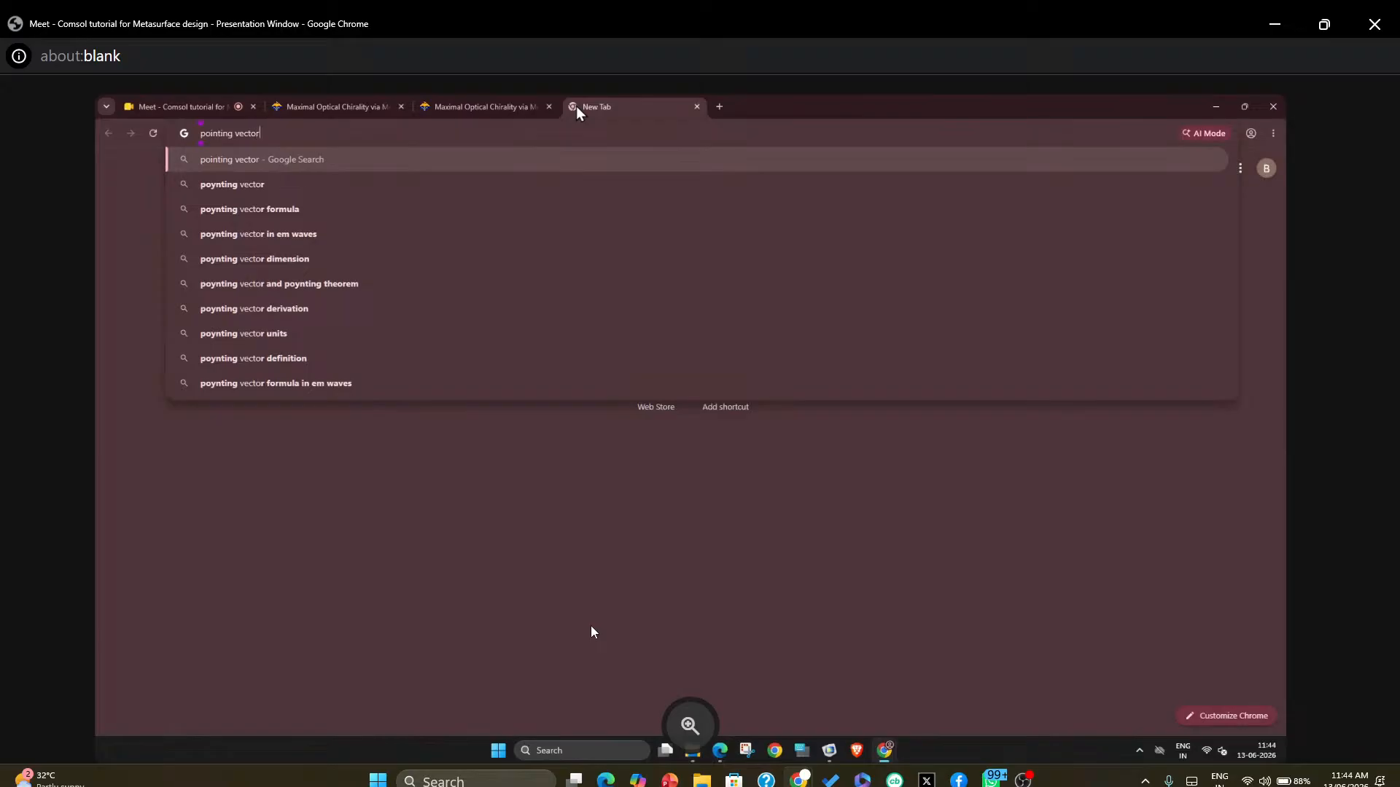
pyautogui.write(' in comsol')
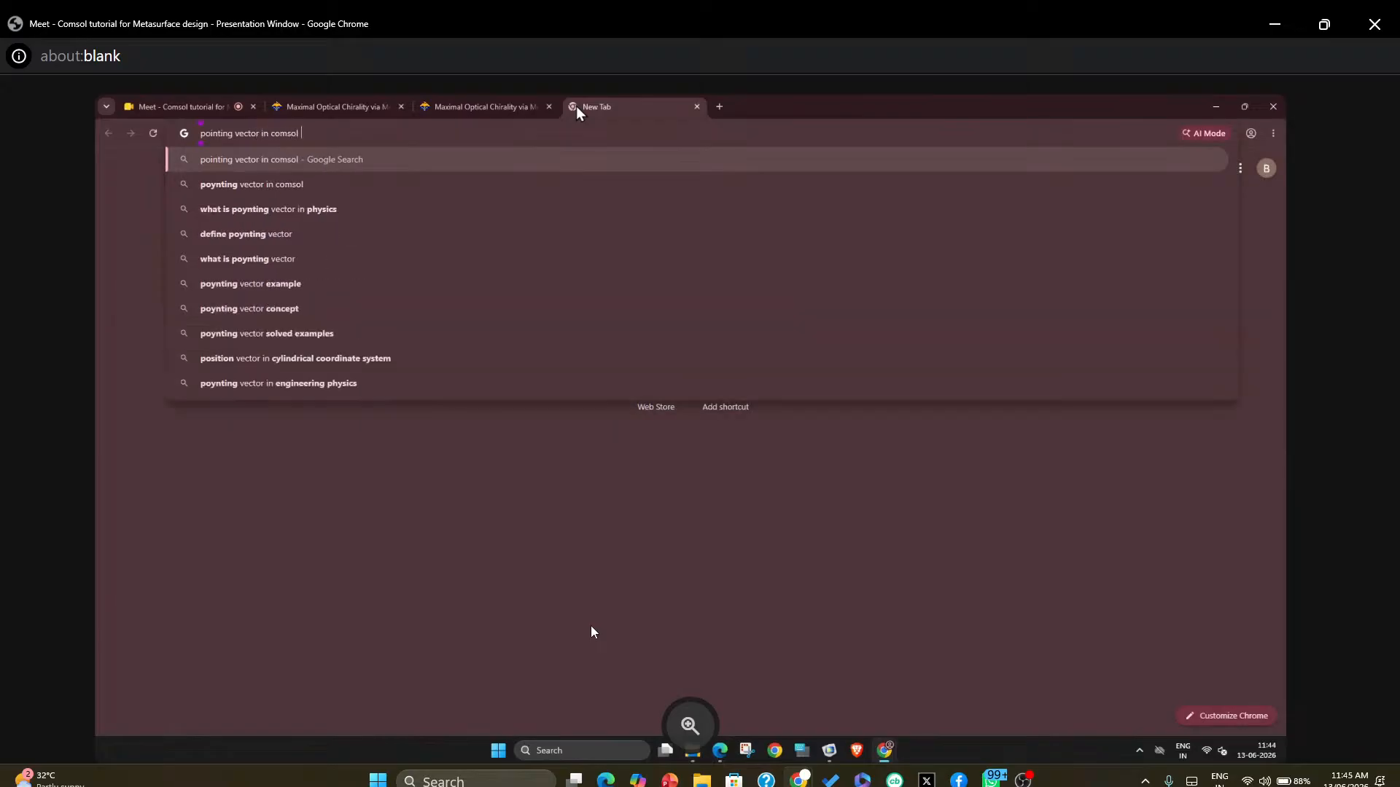
pyautogui.press('Return')
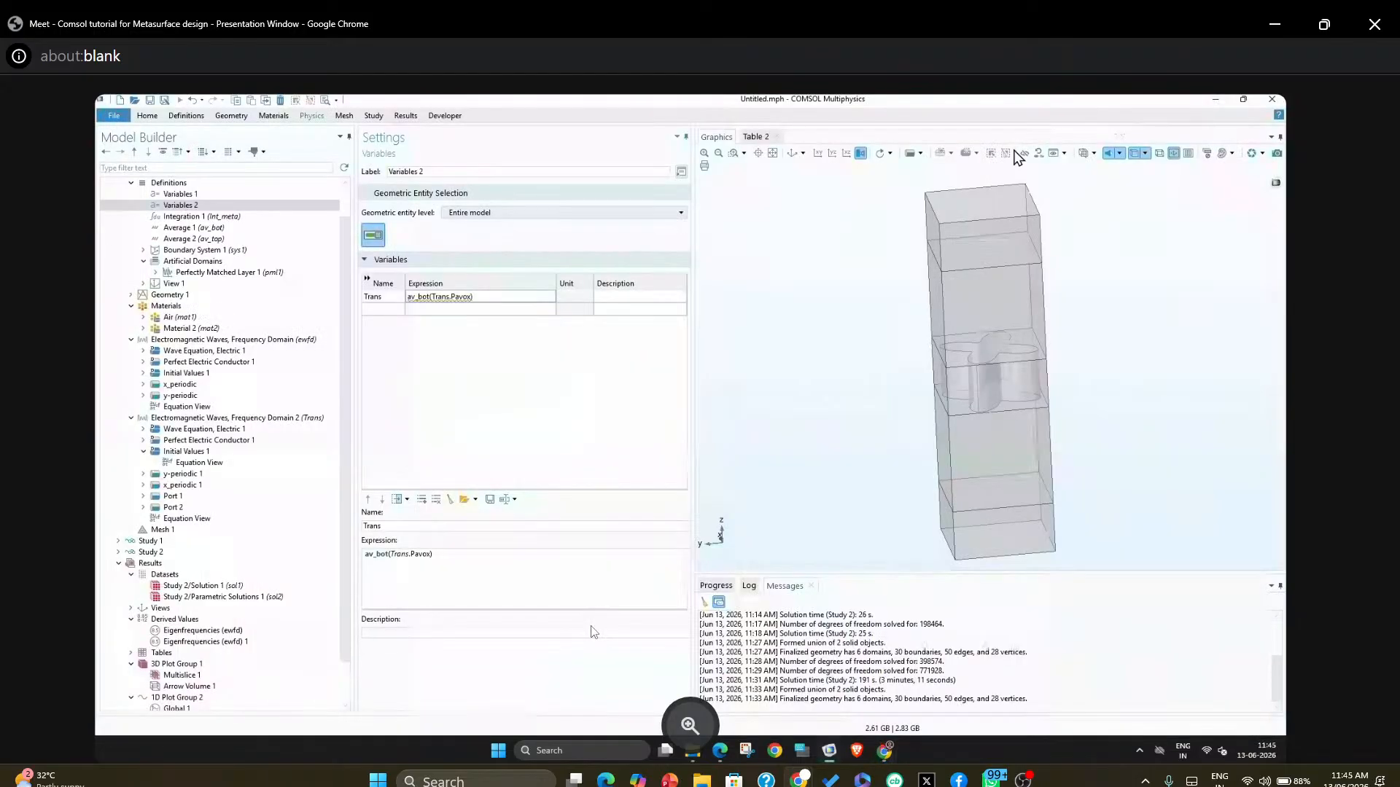
# Return to COMSOL and correct the Trans expression to av_bot(Trans.Poavx)
pyautogui.click(475, 297)
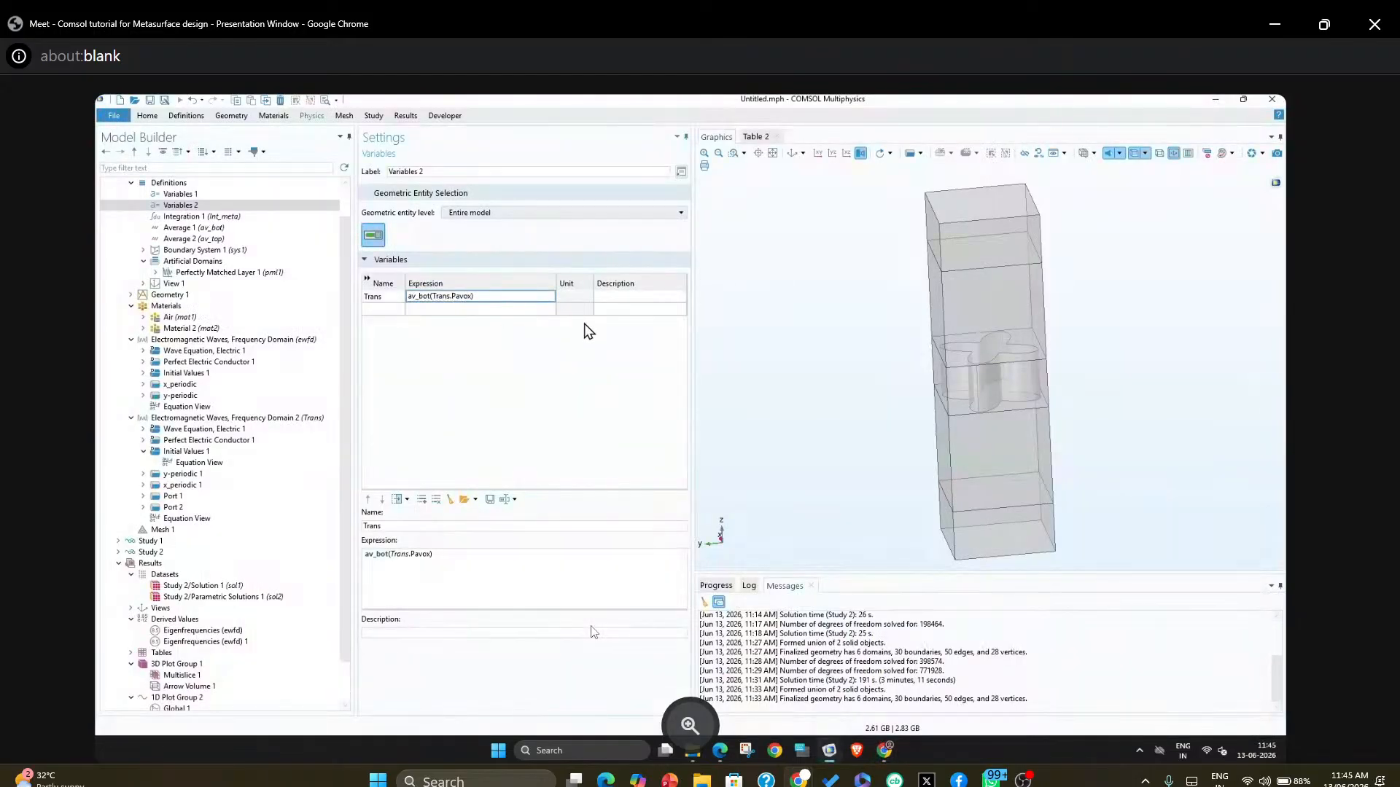
pyautogui.press('BackSpace')
pyautogui.press('BackSpace')
pyautogui.press('BackSpace')
pyautogui.press('BackSpace')
pyautogui.write('oavx')
pyautogui.click(392, 297)
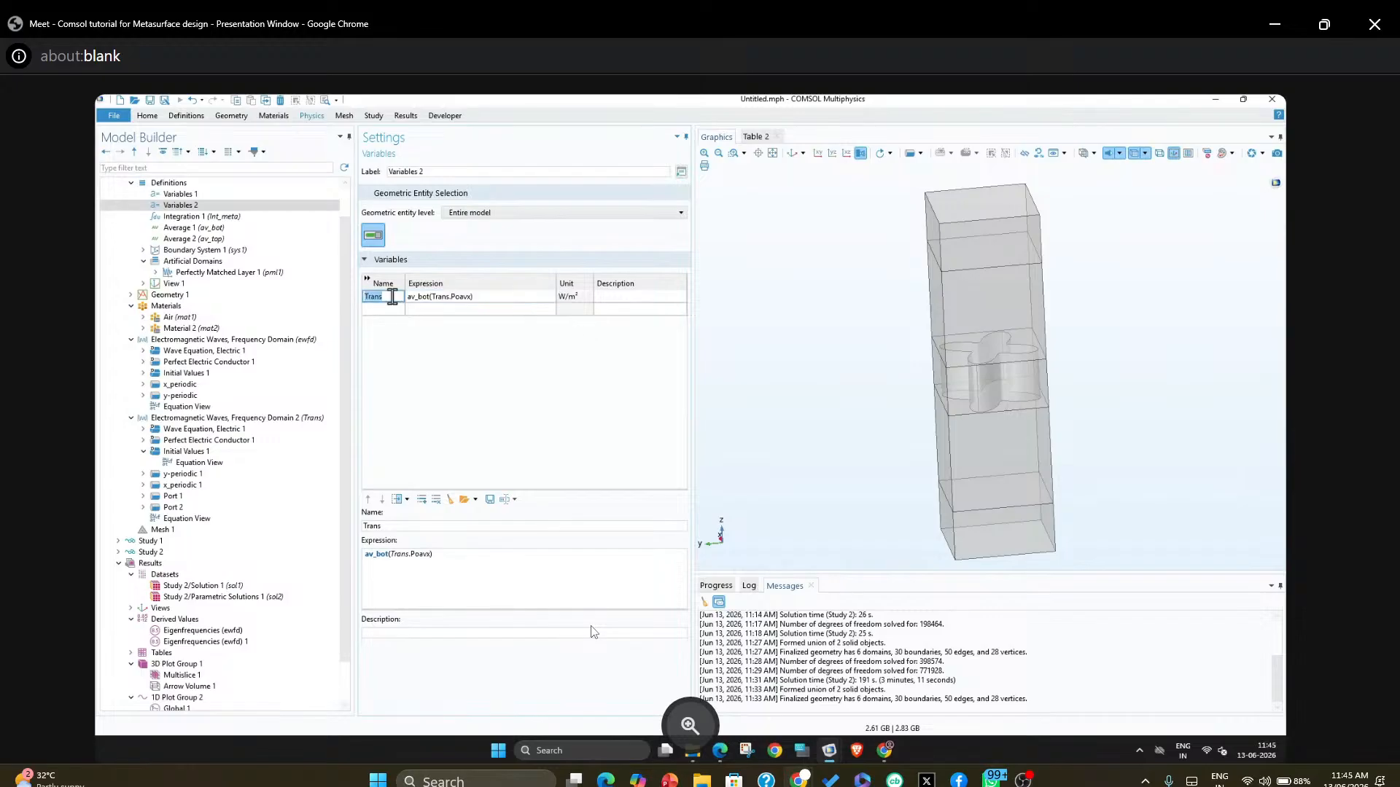
pyautogui.click(392, 297)
# Divide the power term inside the Trans expression by 1[W], giving av_bot(Trans.Poavx/1[W])
pyautogui.click(522, 305)
pyautogui.click(522, 305)
pyautogui.click(521, 301)
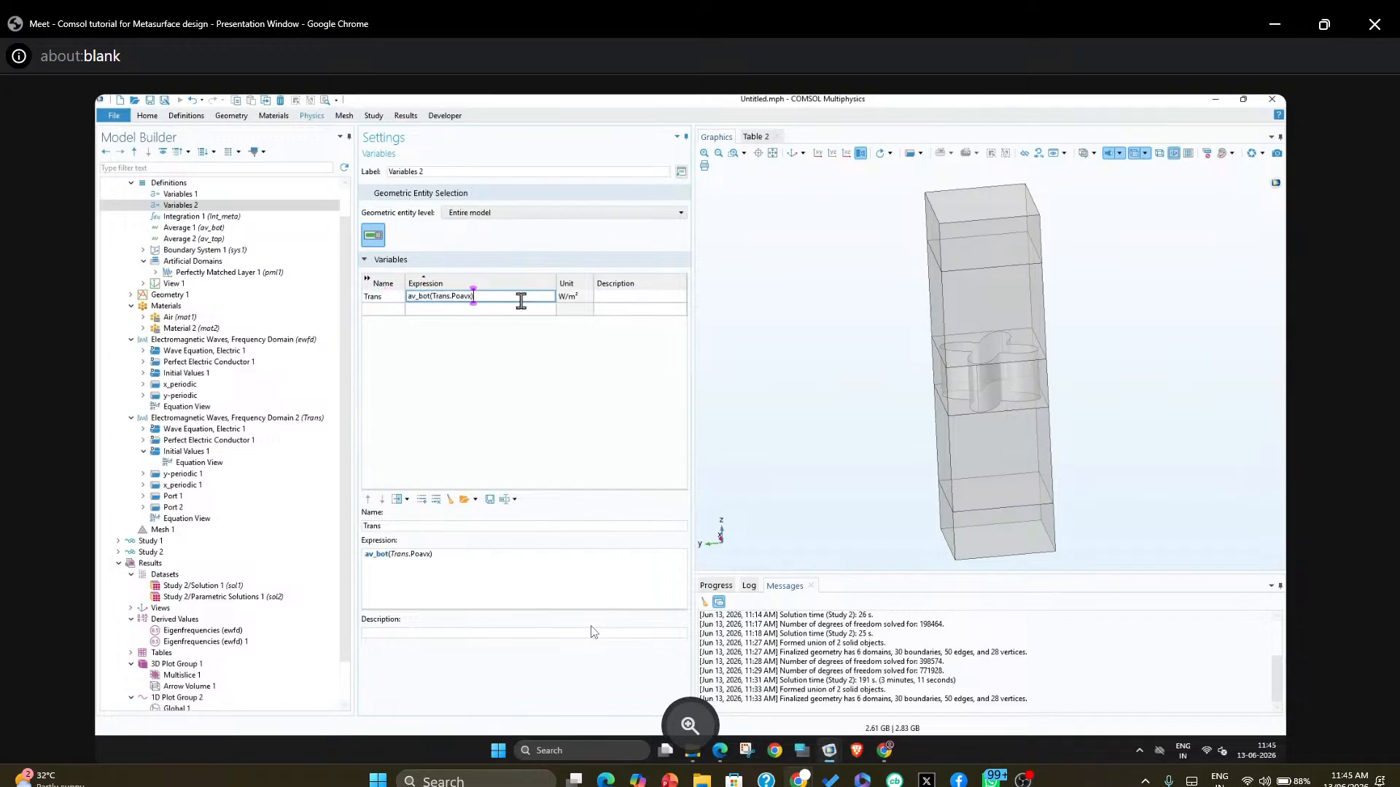
pyautogui.write('/10')
pyautogui.press('BackSpace')
pyautogui.press('BackSpace')
pyautogui.write('0')
pyautogui.write('W')
pyautogui.write(']')
pyautogui.write(')')
pyautogui.press('Return')
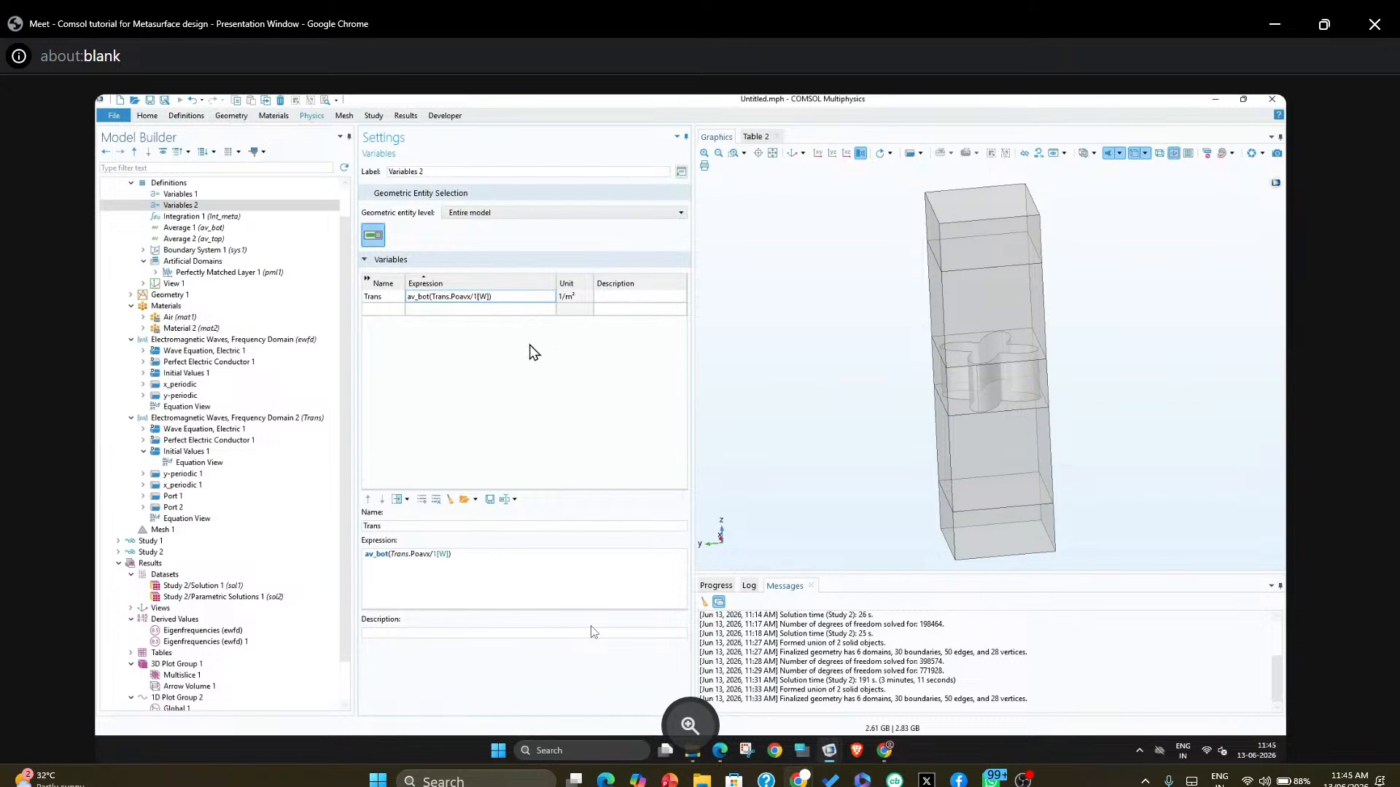
# Try 1[W/m] and 1[W/m^2] as the divisor in the Trans expression and revert it to 1[W]
pyautogui.click(485, 298)
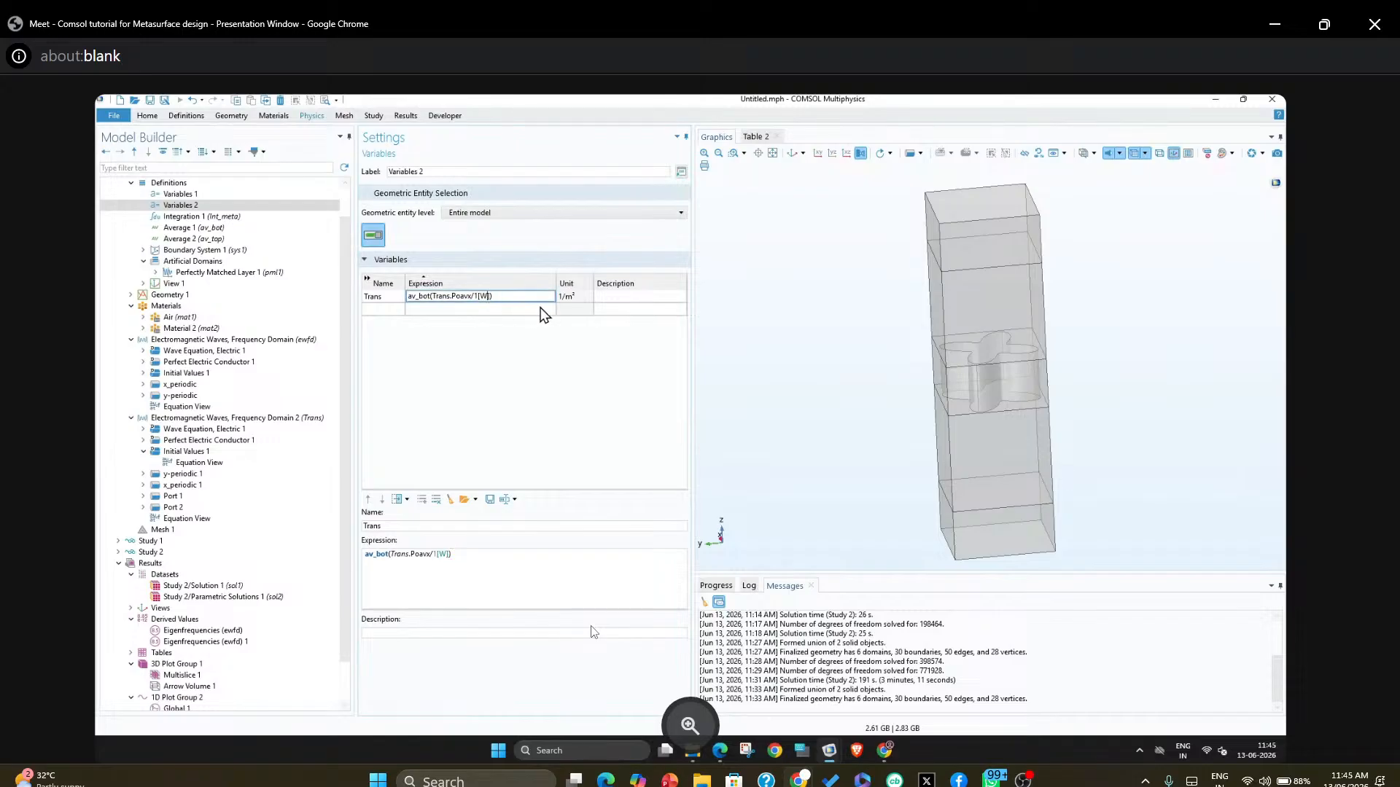
pyautogui.write('/m')
pyautogui.click(539, 343)
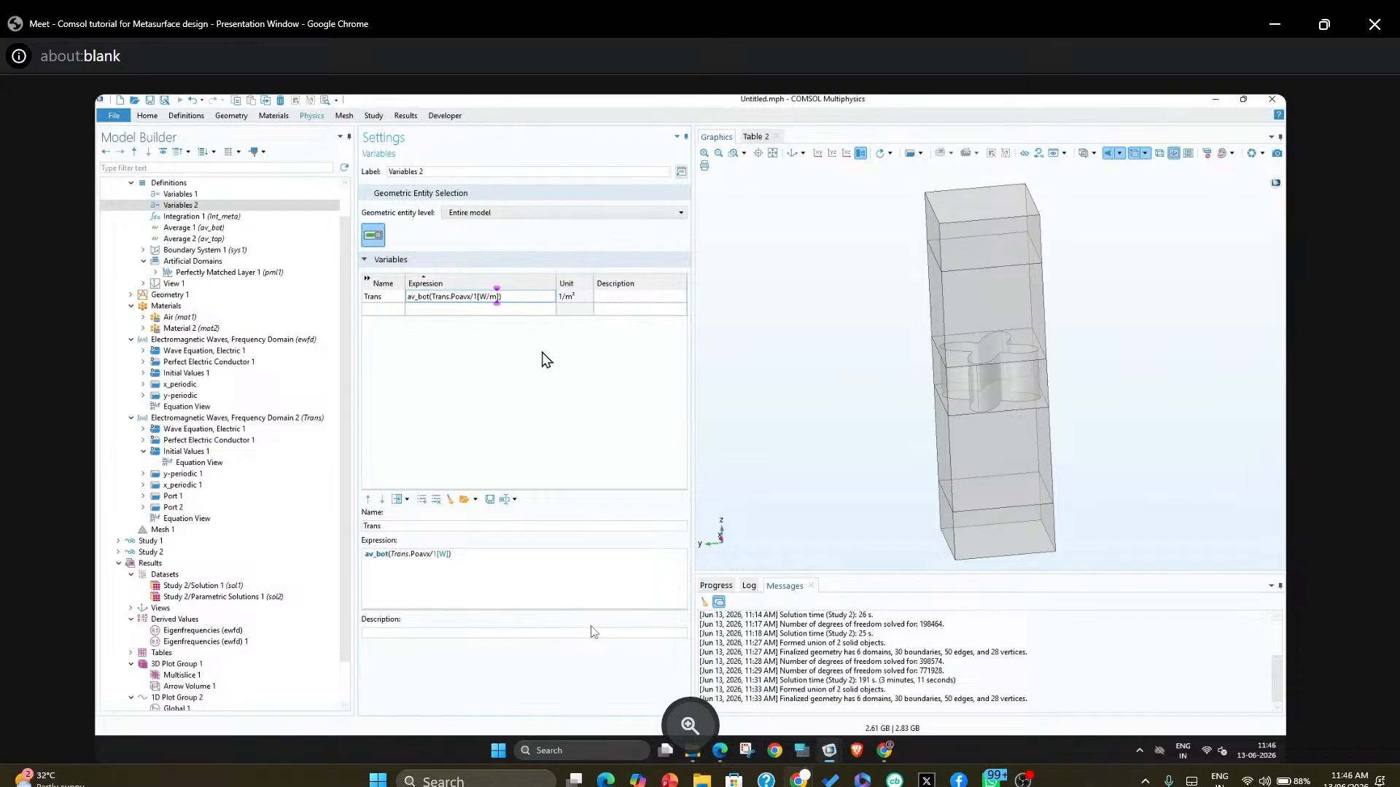
pyautogui.click(496, 297)
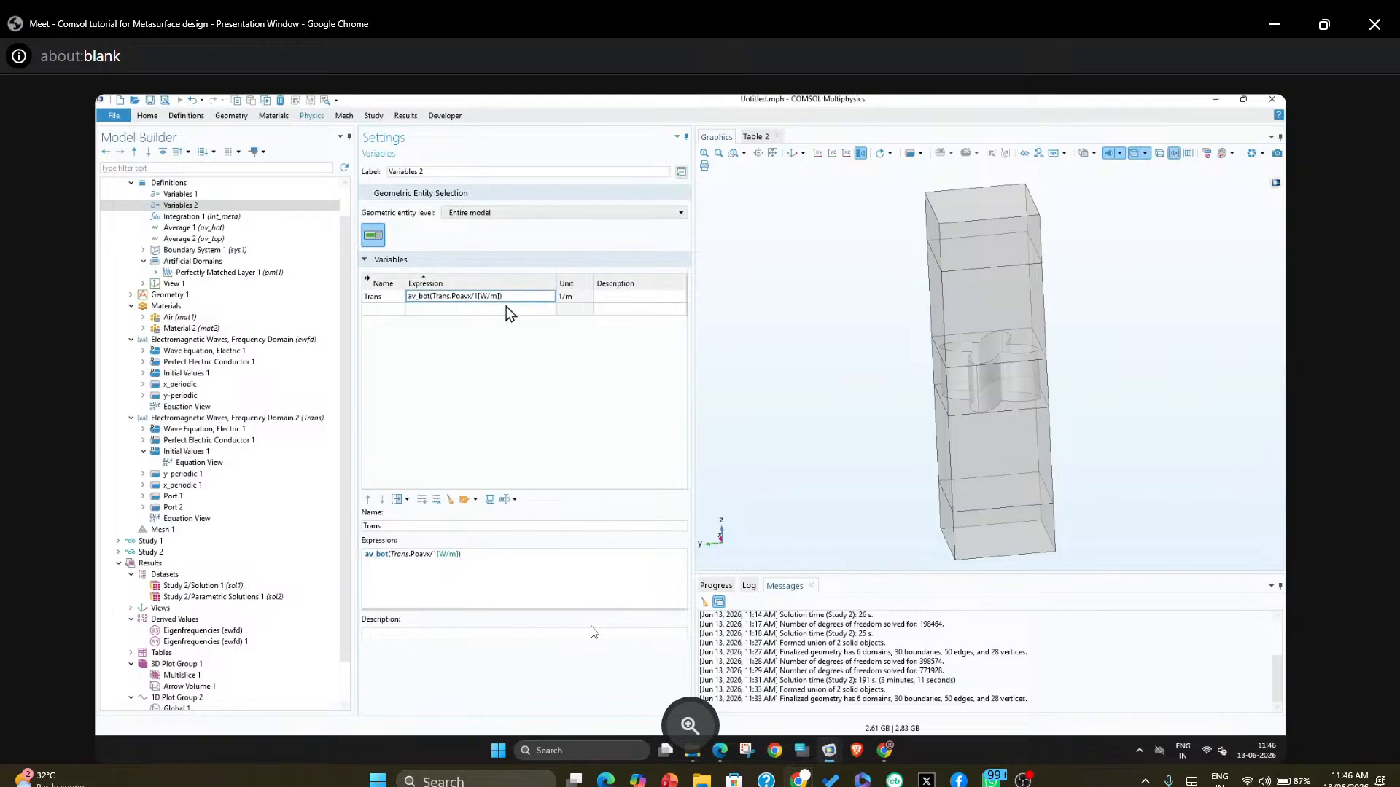
pyautogui.write('^2')
pyautogui.click(530, 367)
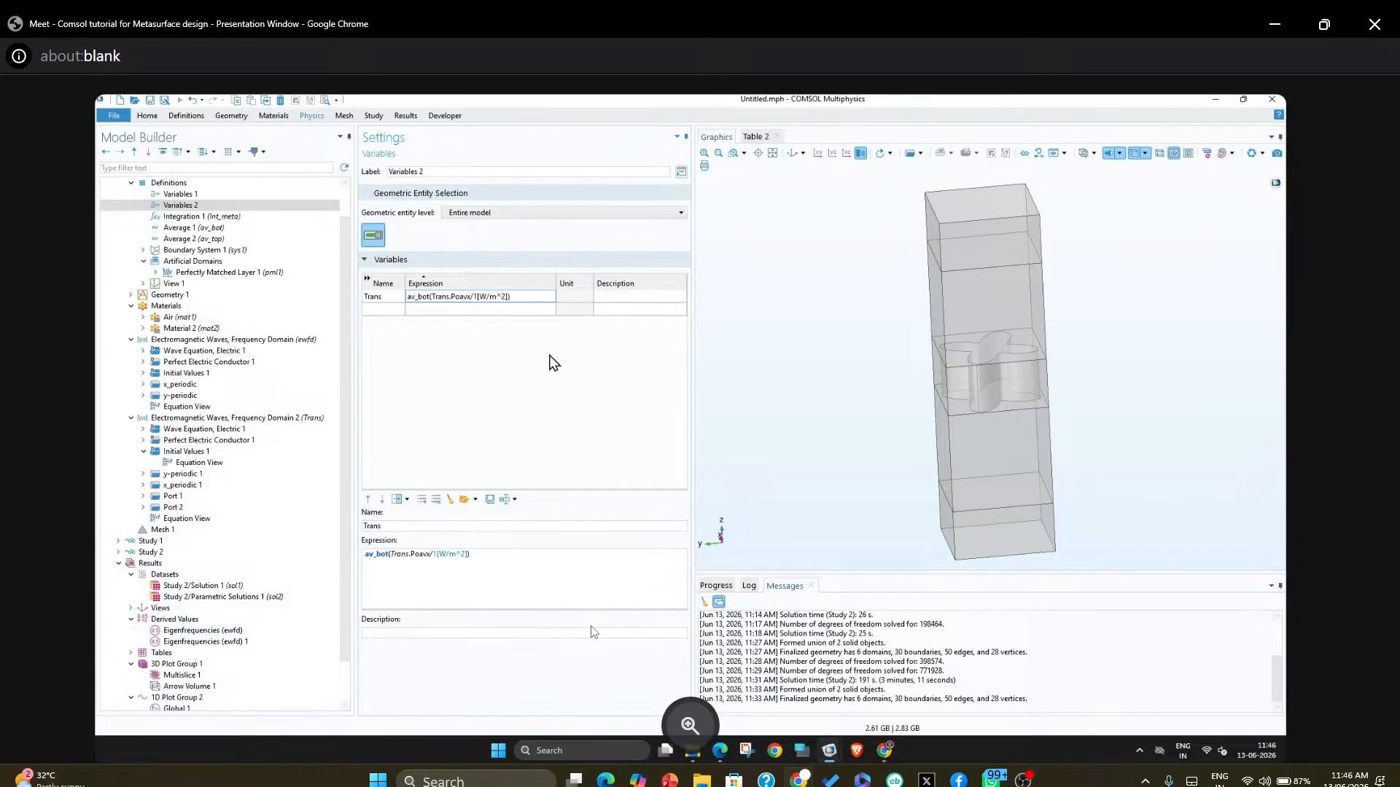
pyautogui.click(506, 297)
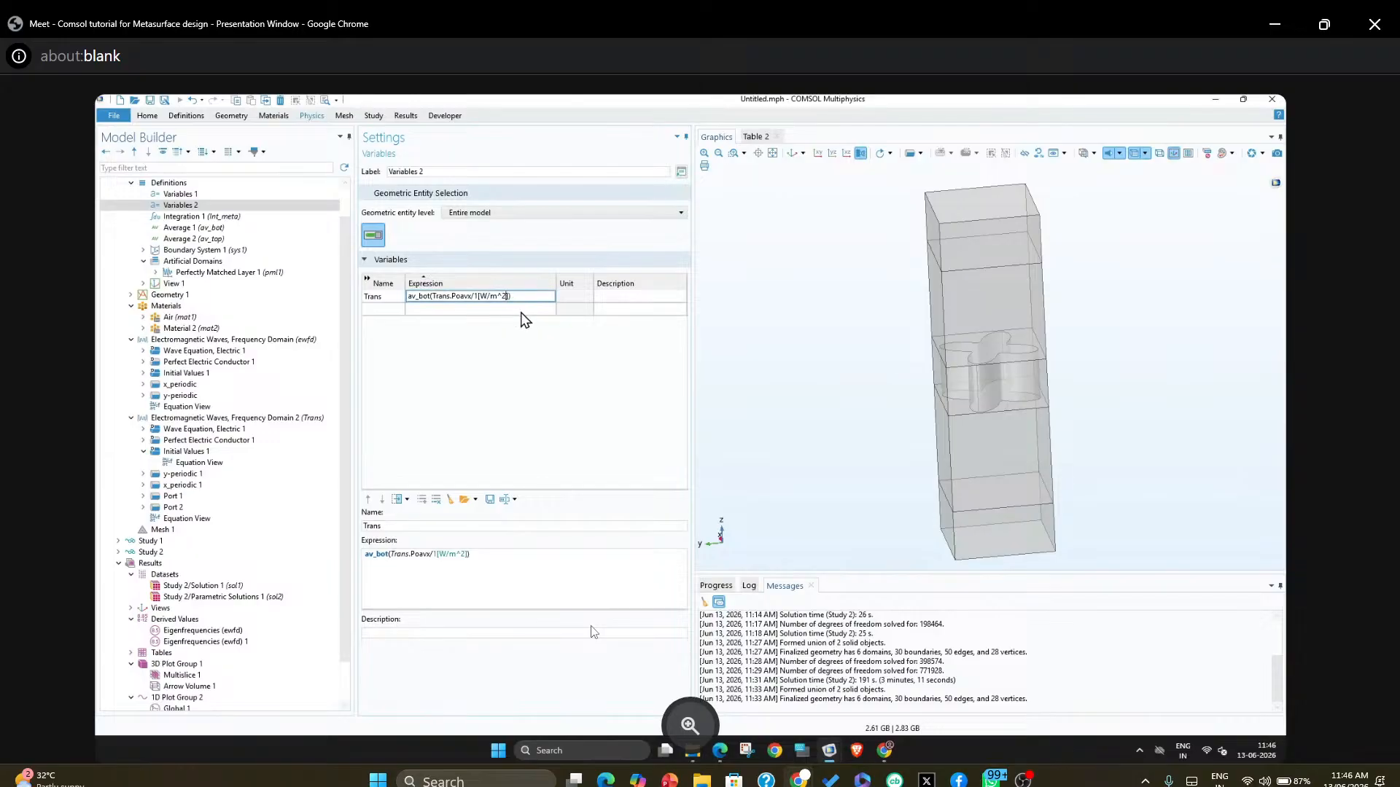
pyautogui.press('BackSpace')
pyautogui.press('BackSpace')
pyautogui.press('BackSpace')
pyautogui.press('BackSpace')
pyautogui.click(529, 380)
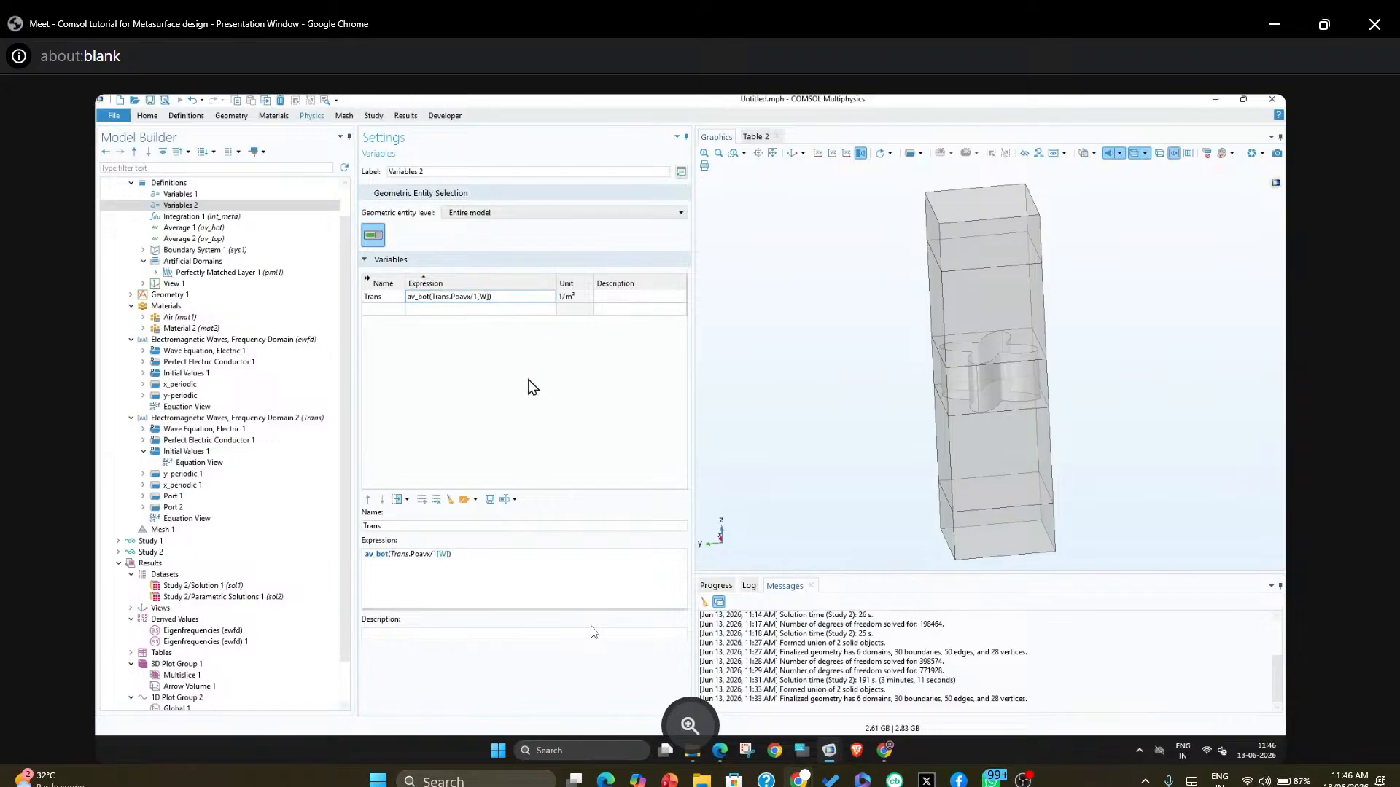
# Multiply the Trans expression by P^2 in front of av_bot and add a second variable named Ref
pyautogui.click(412, 297)
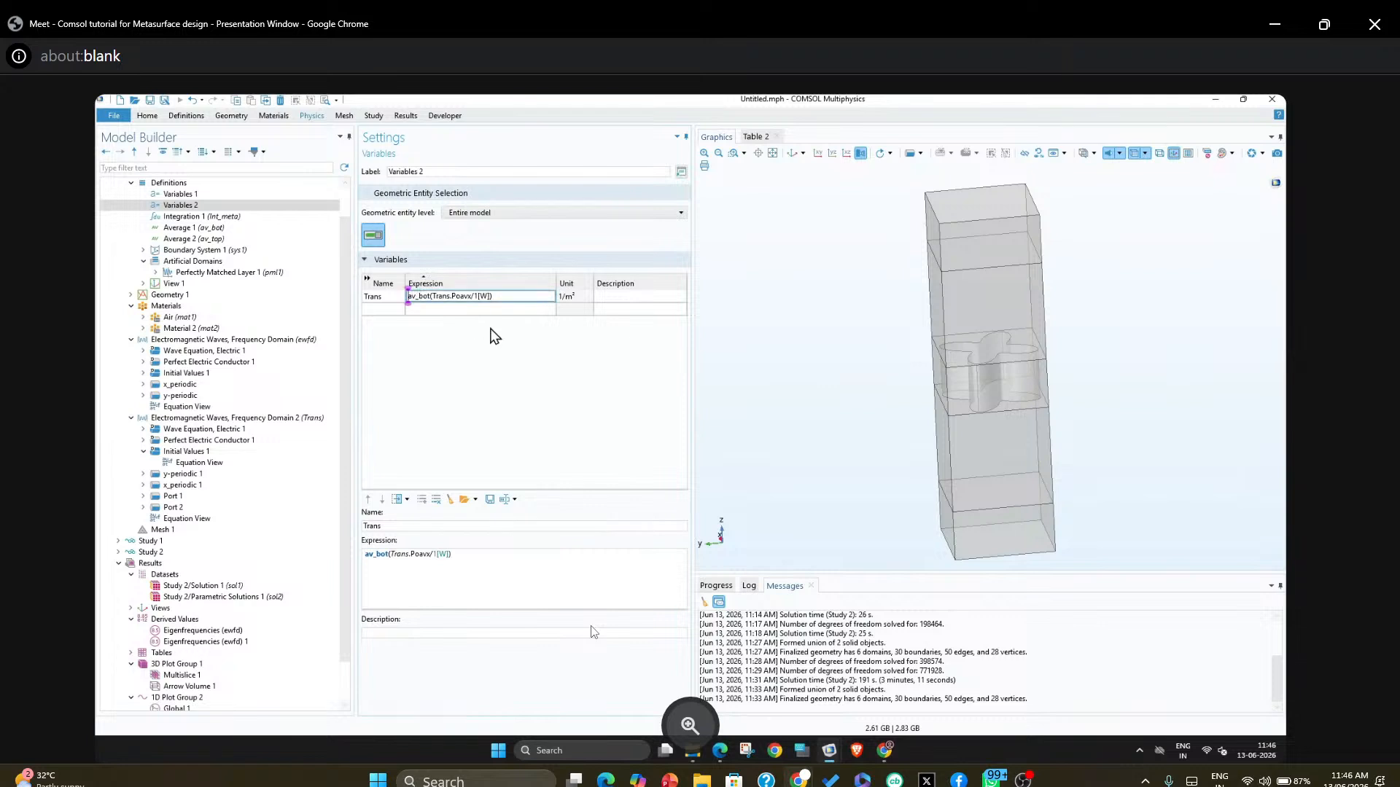
pyautogui.write('P^2*')
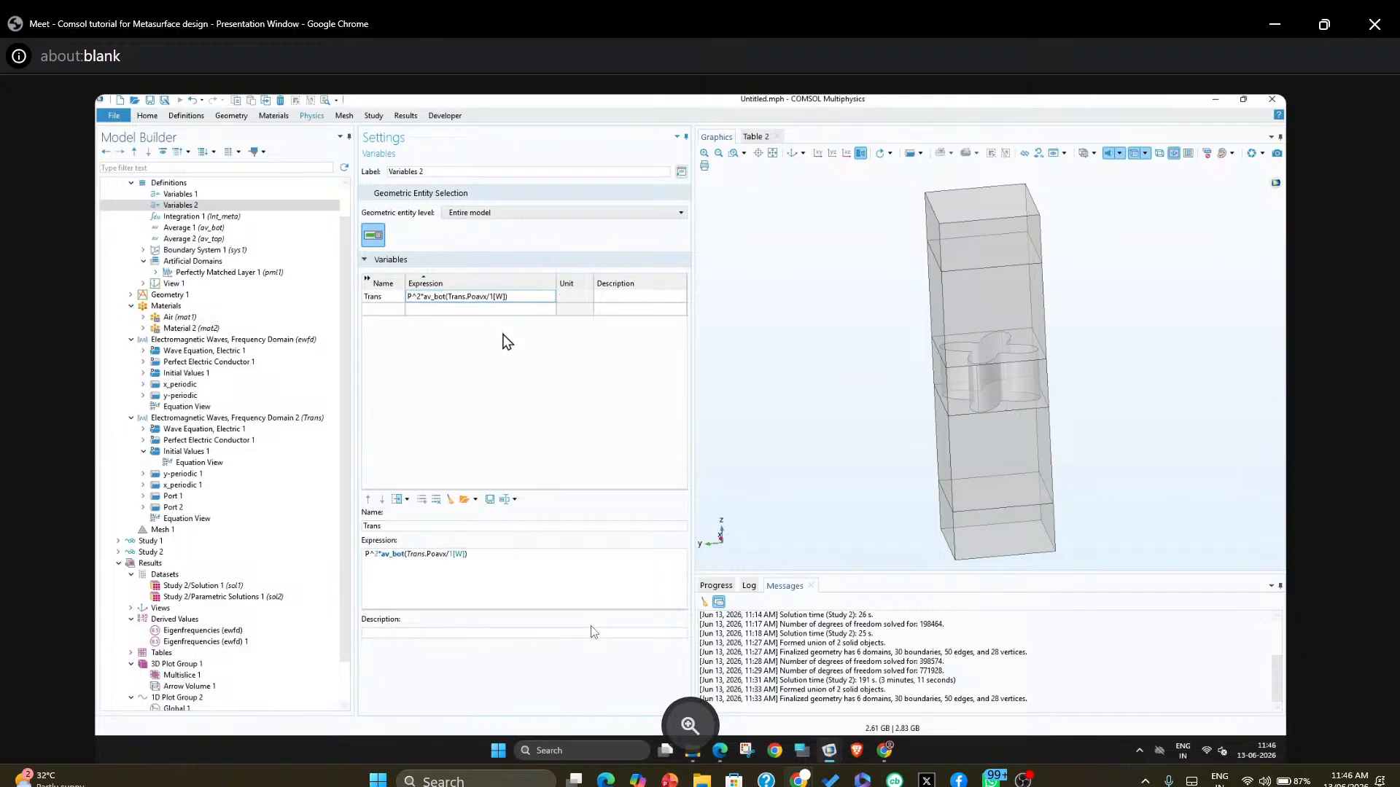
pyautogui.click(387, 311)
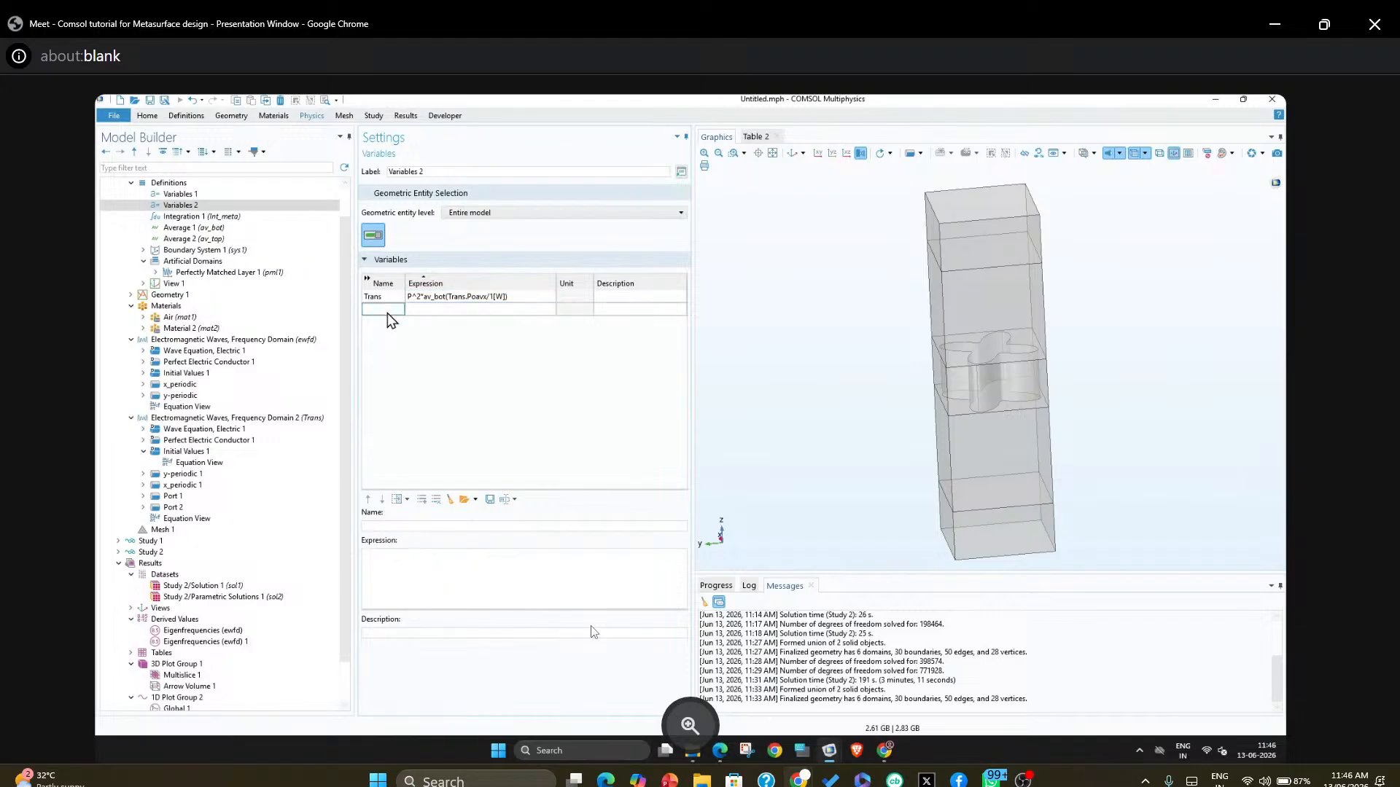
pyautogui.write('Ref')
pyautogui.click(448, 297)
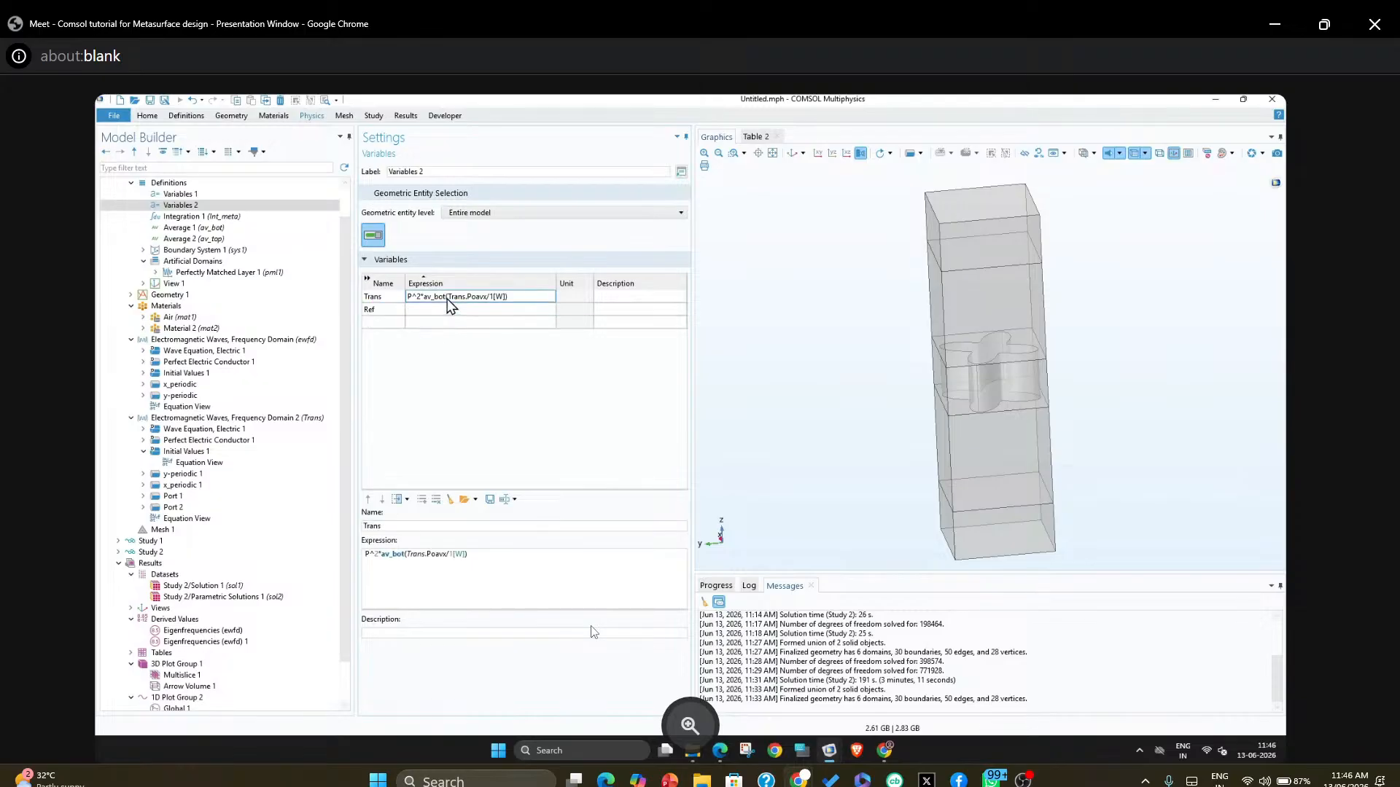
pyautogui.write('(abs(Cx)^2-abs(Cy)^2)/')
pyautogui.hotkey('ctrl', 'z')
pyautogui.write('(abs(Cx)^2-abs(Cy)^2)/')
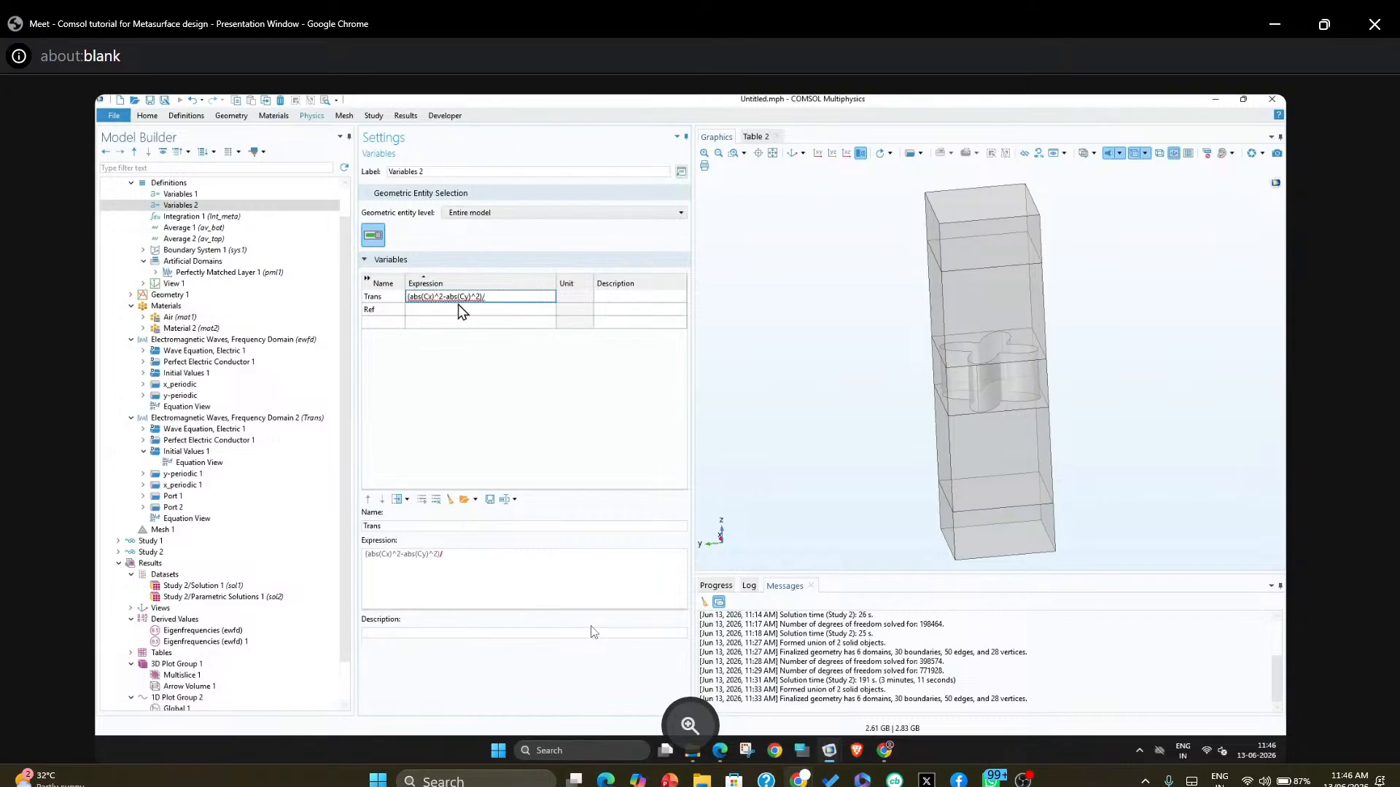
pyautogui.hotkey('ctrl', 'z')
# Reuse the Trans expression for Ref with the top averaging operator, giving P^2*av_top(Trans.Poavx/1[W])
pyautogui.click(463, 309)
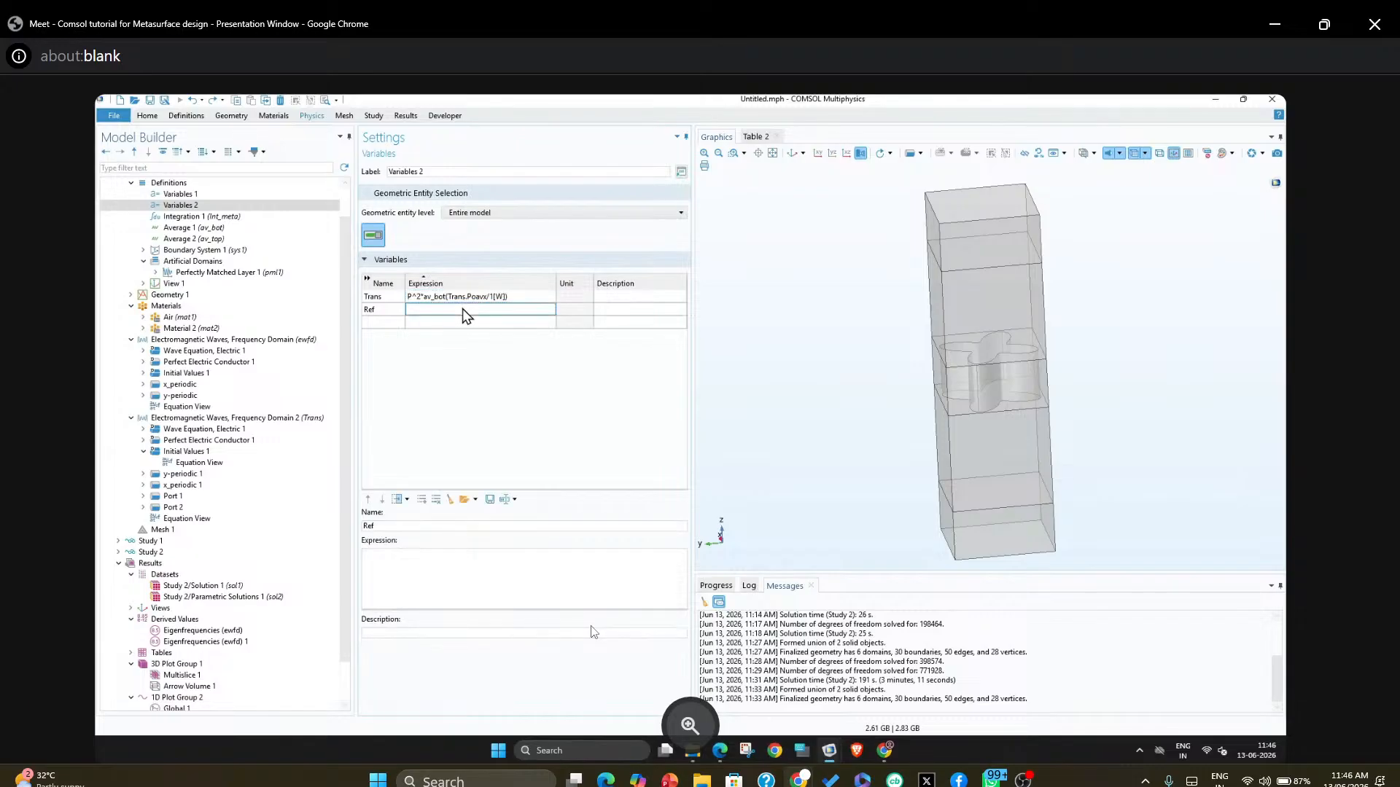
pyautogui.write('P^2*av_bot(Trans.Poavx/1[W])')
pyautogui.doubleClick(482, 309)
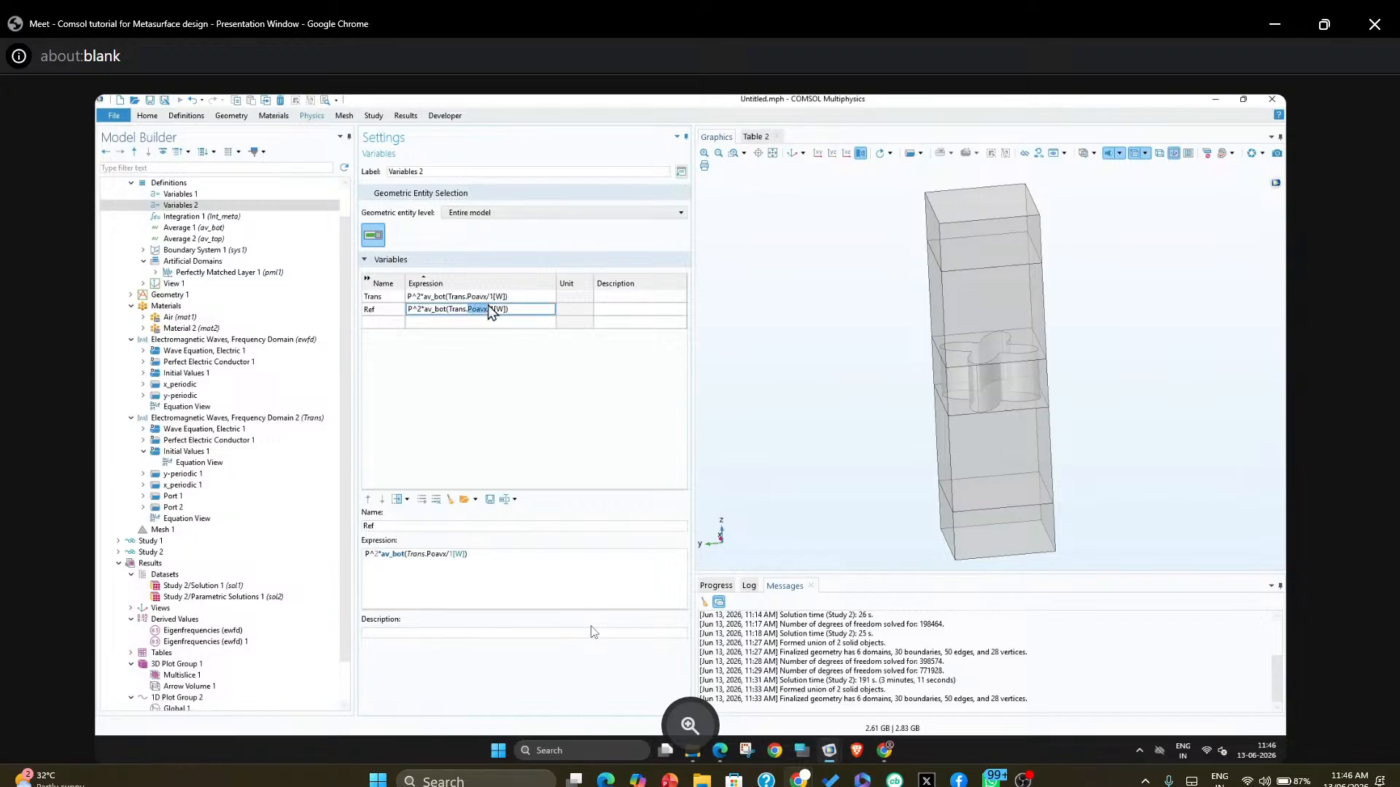
pyautogui.click(487, 309)
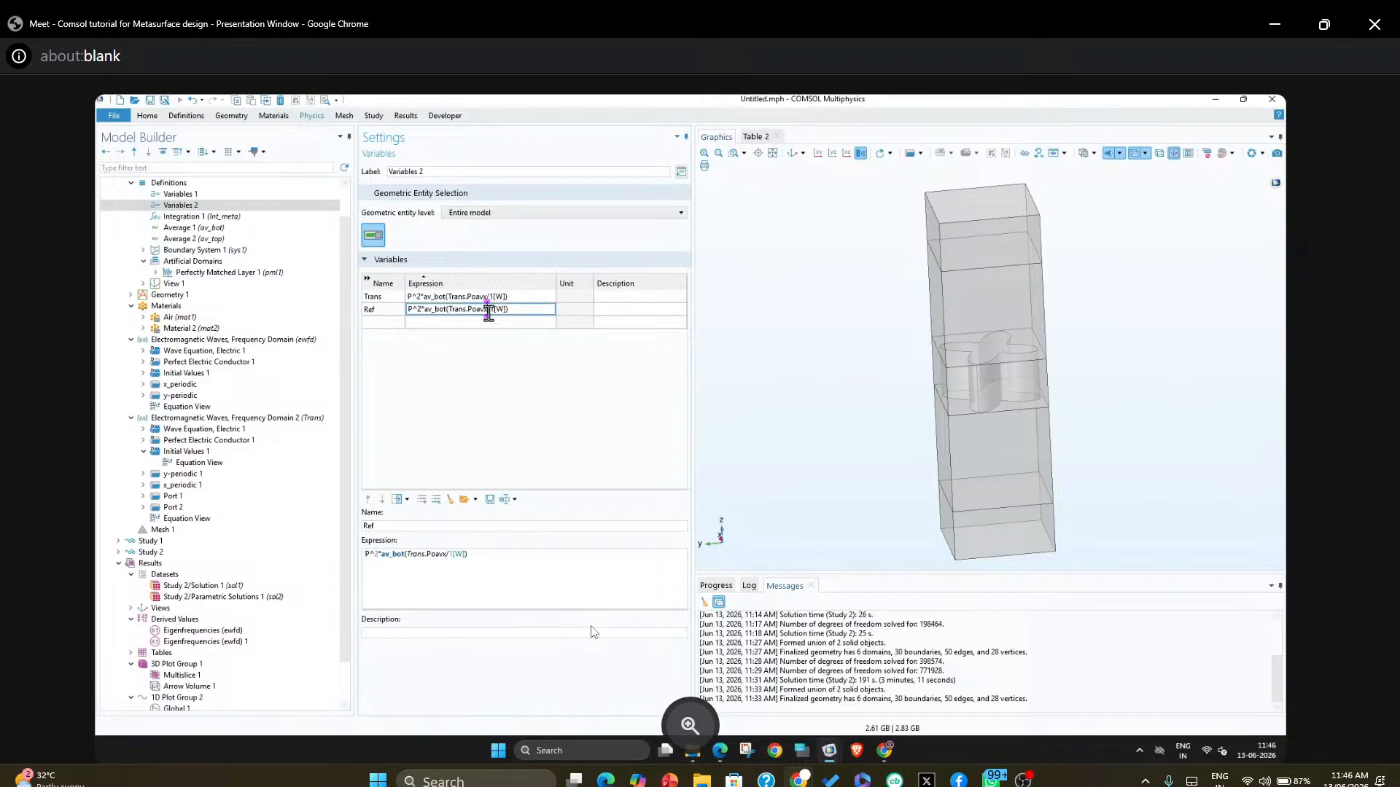
pyautogui.click(446, 309)
pyautogui.press('BackSpace')
pyautogui.press('BackSpace')
pyautogui.press('BackSpace')
pyautogui.write('top')
pyautogui.press('Return')
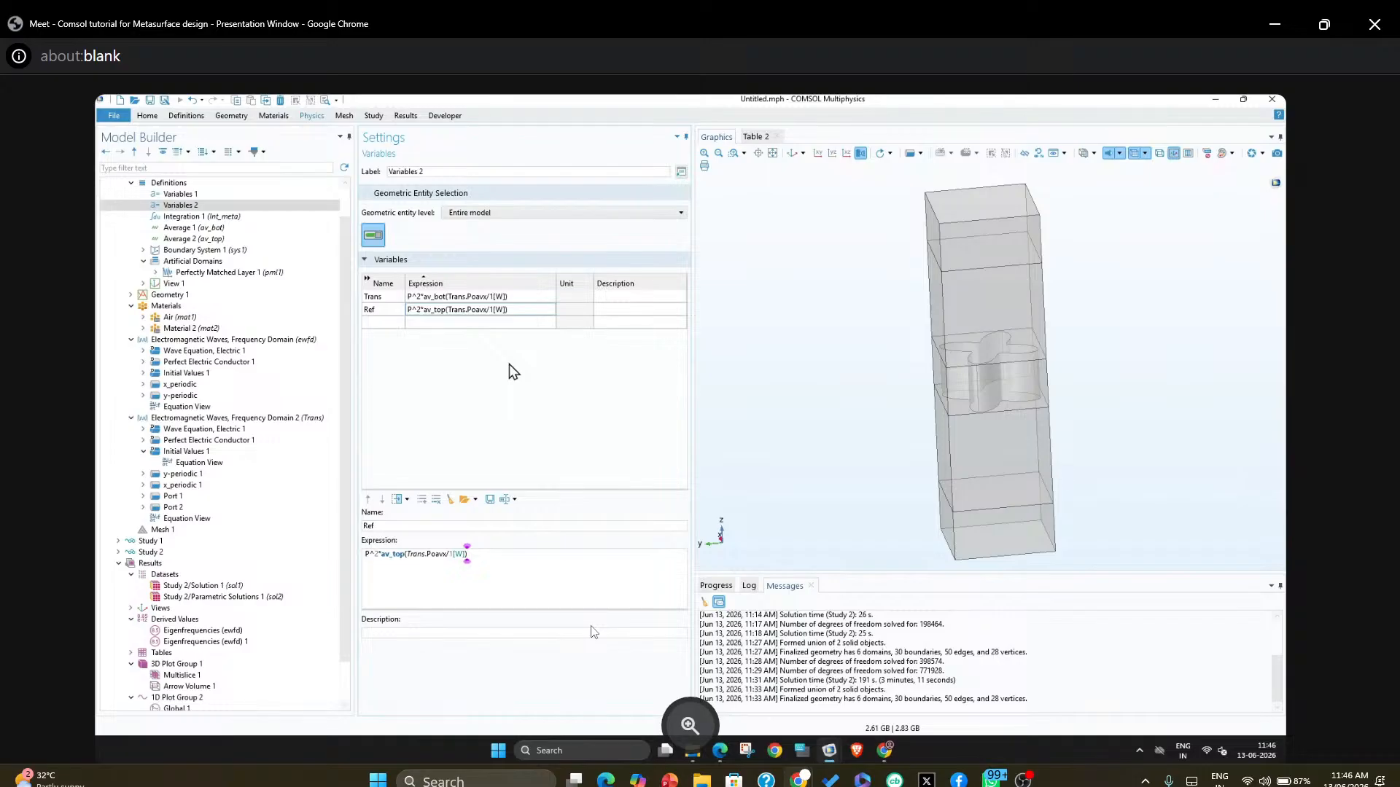
# Exclude the first Electromagnetic Waves interface (ewfd) from the physics solved in Study 1's Wavelength Domain step
pyautogui.scroll(-2, 243, 625)
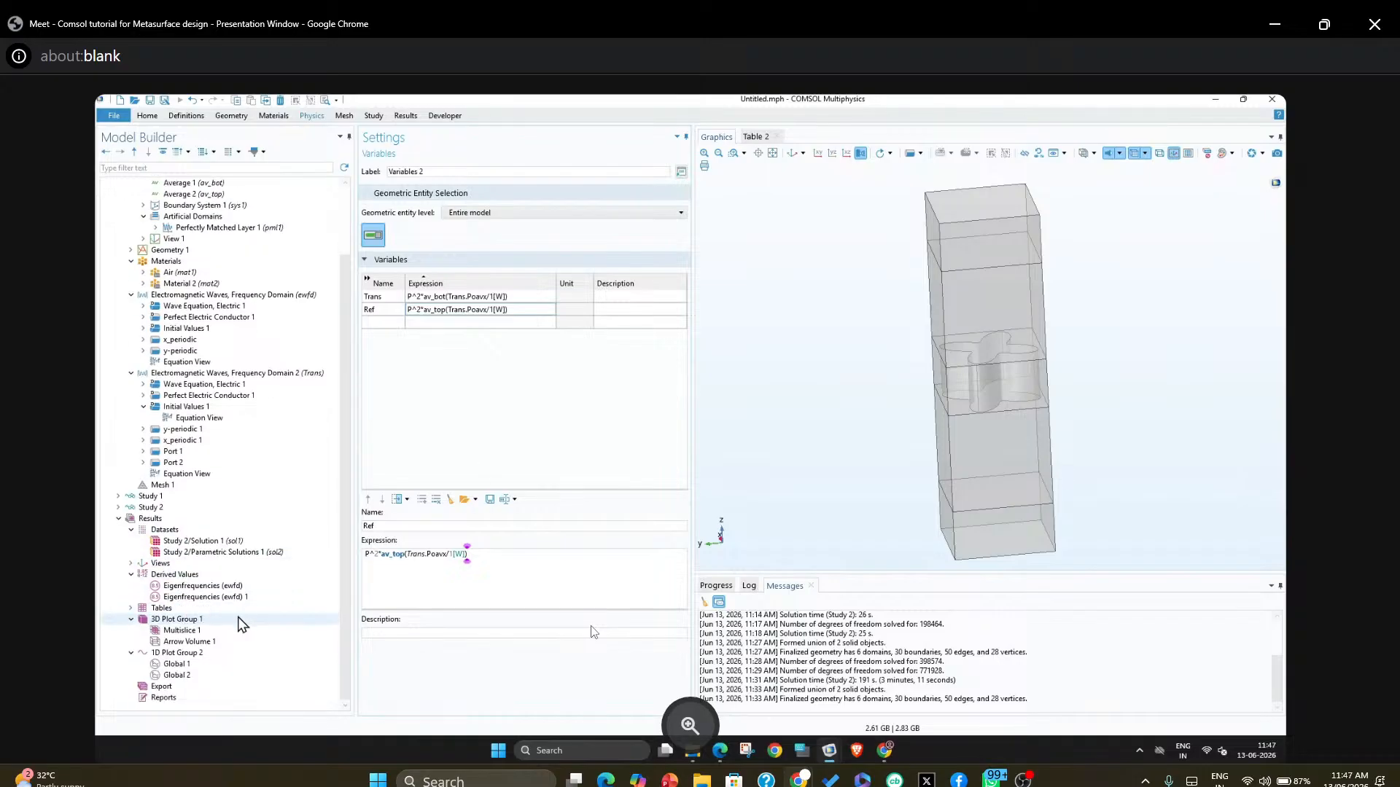
pyautogui.click(150, 497)
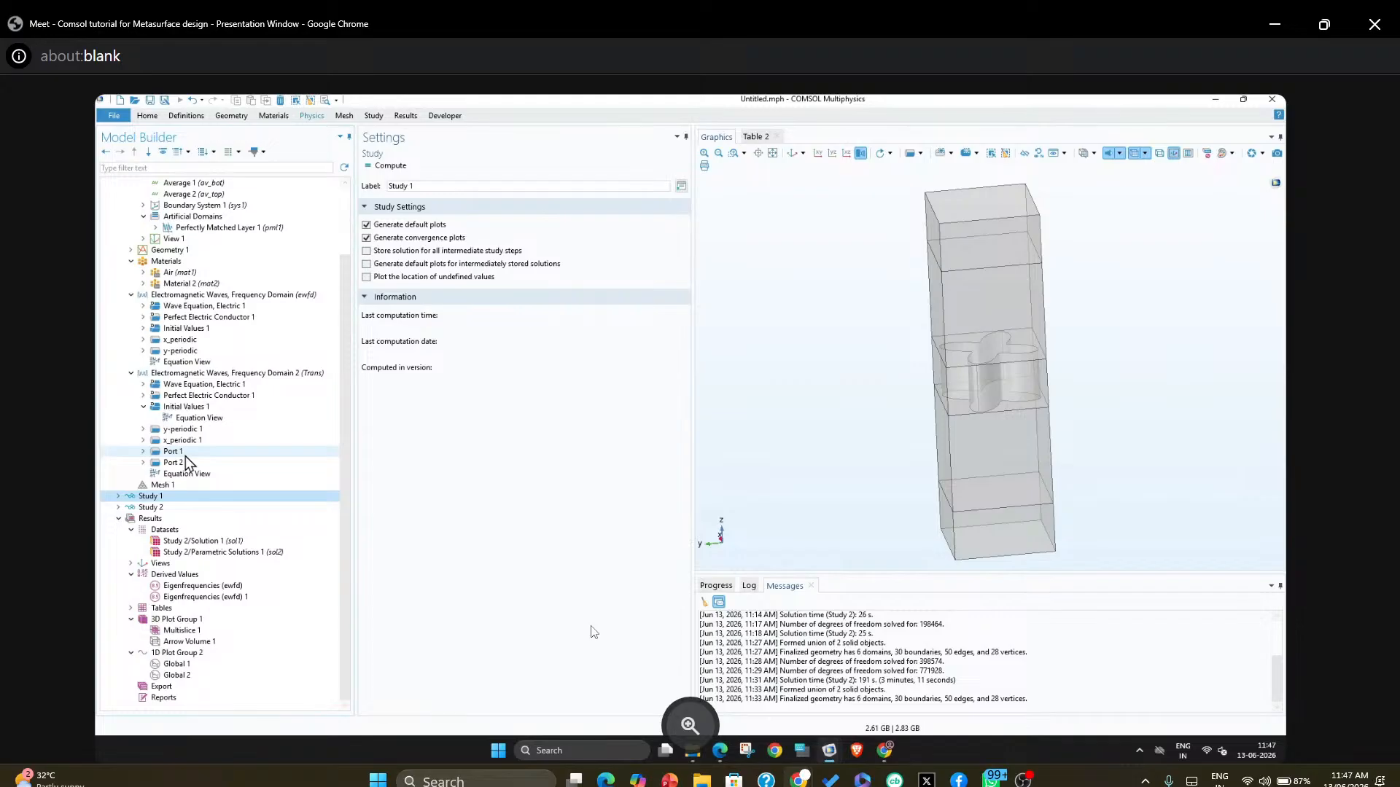
pyautogui.click(175, 486)
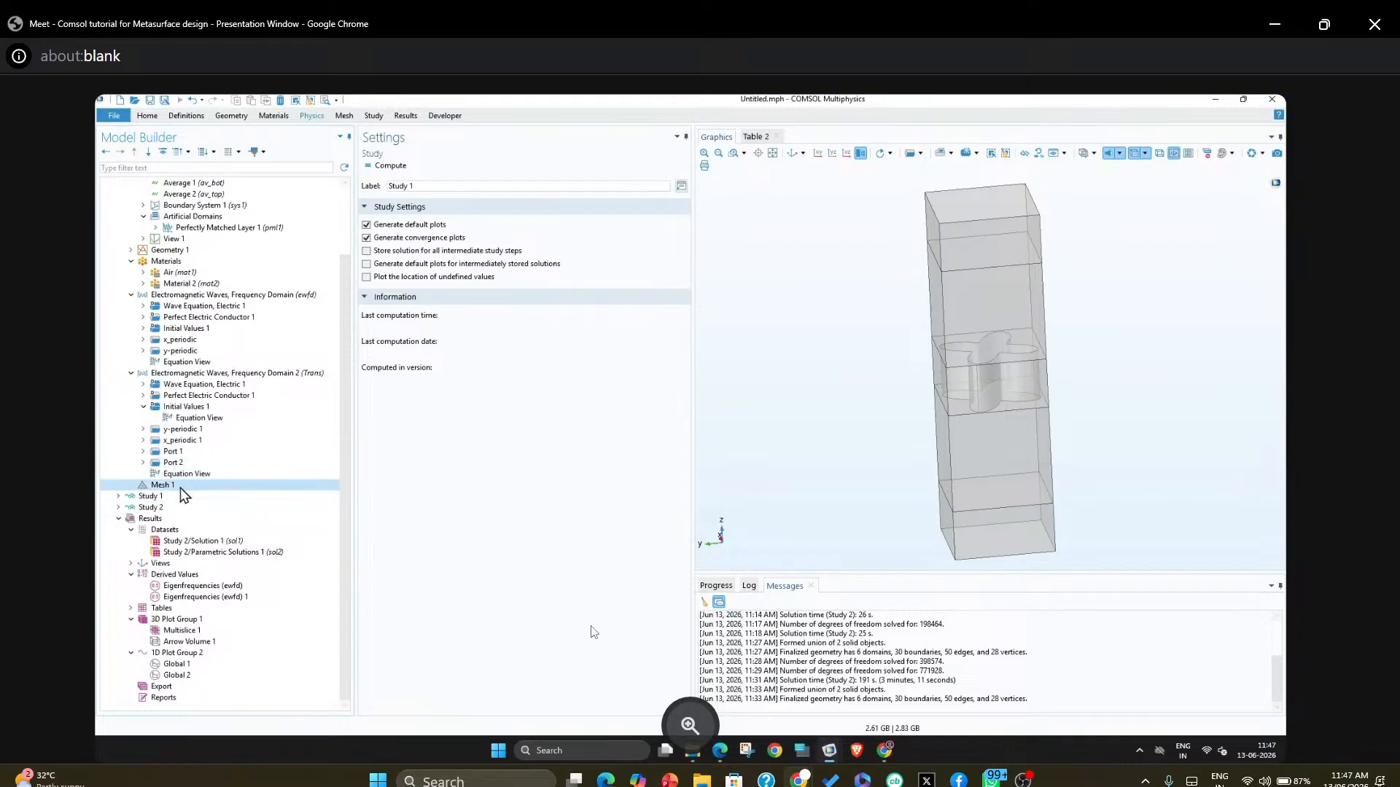
pyautogui.click(118, 507)
pyautogui.click(118, 507)
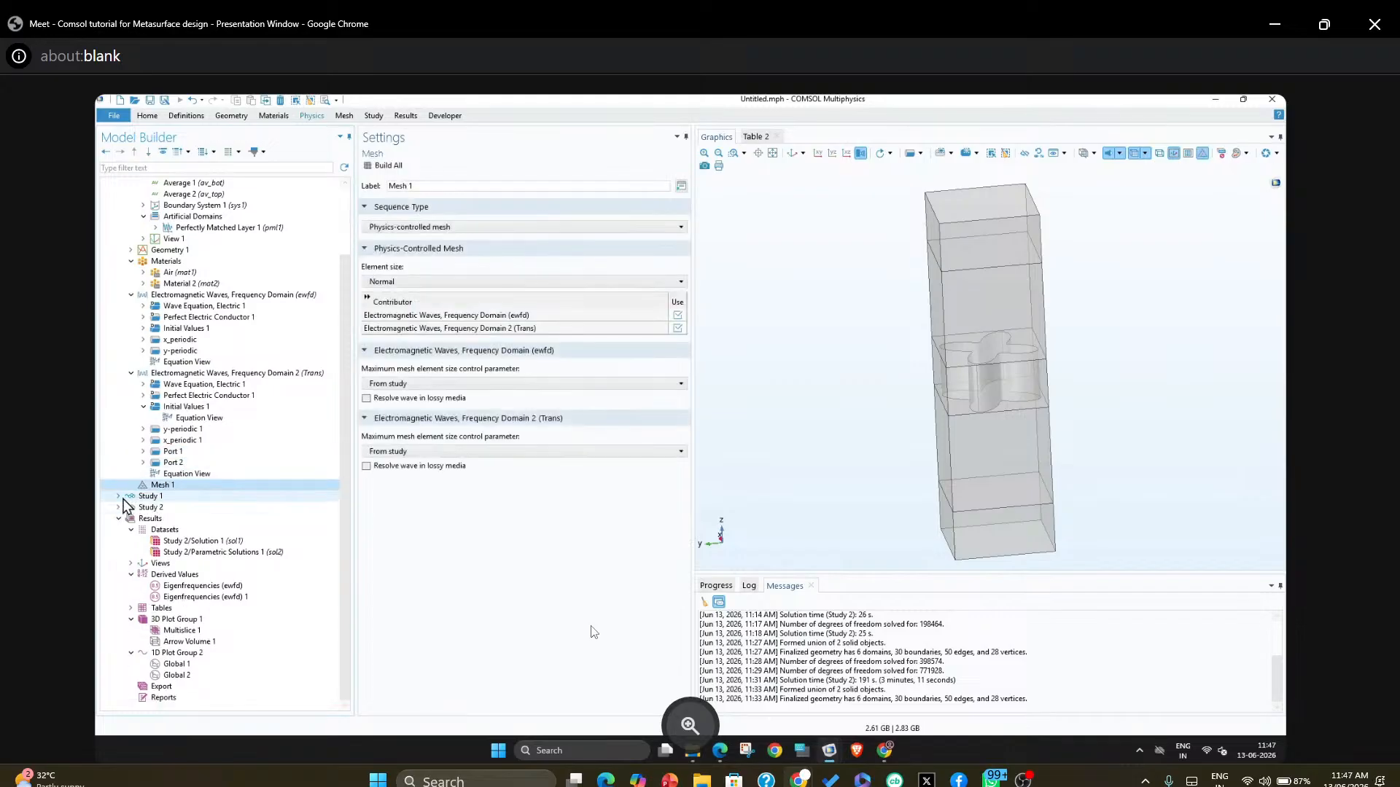
pyautogui.click(119, 496)
pyautogui.click(166, 508)
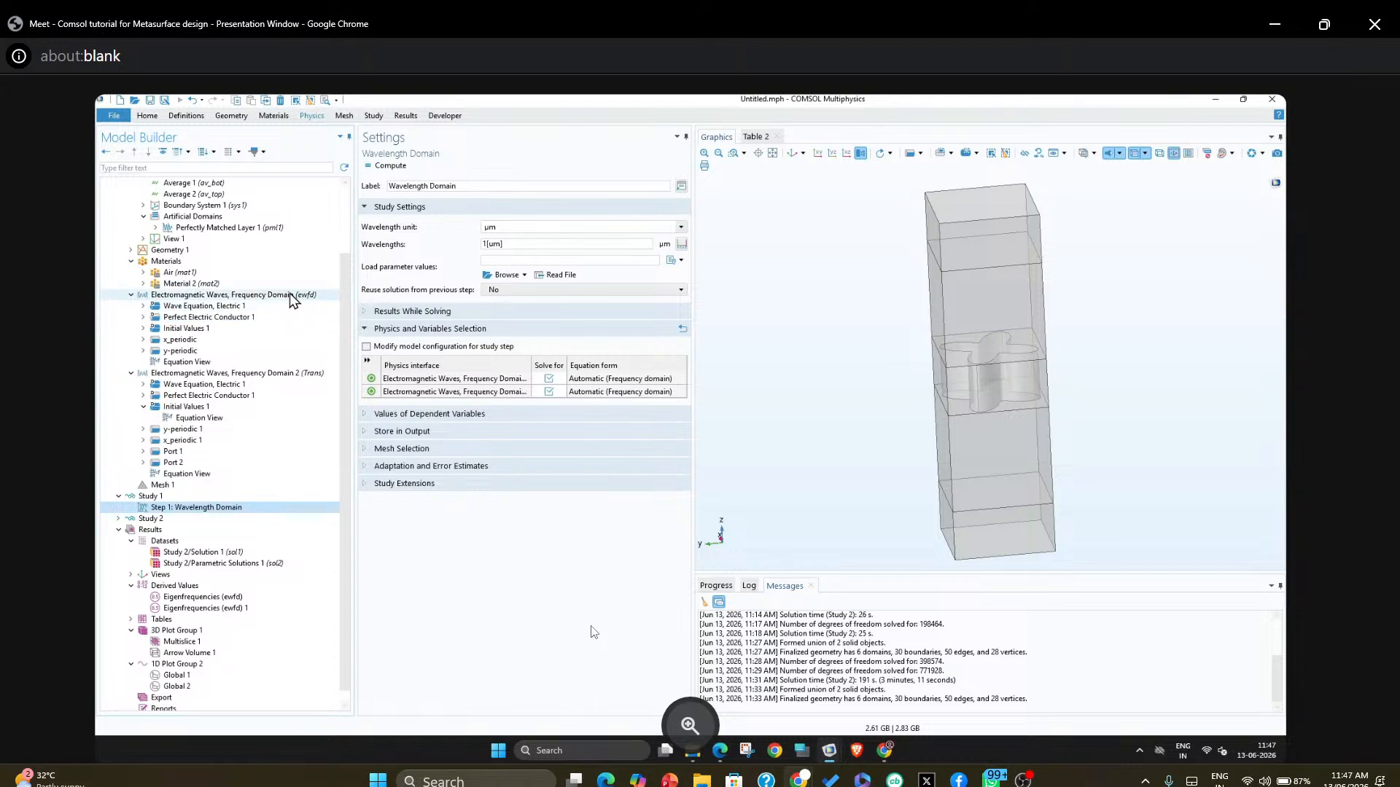
pyautogui.click(550, 379)
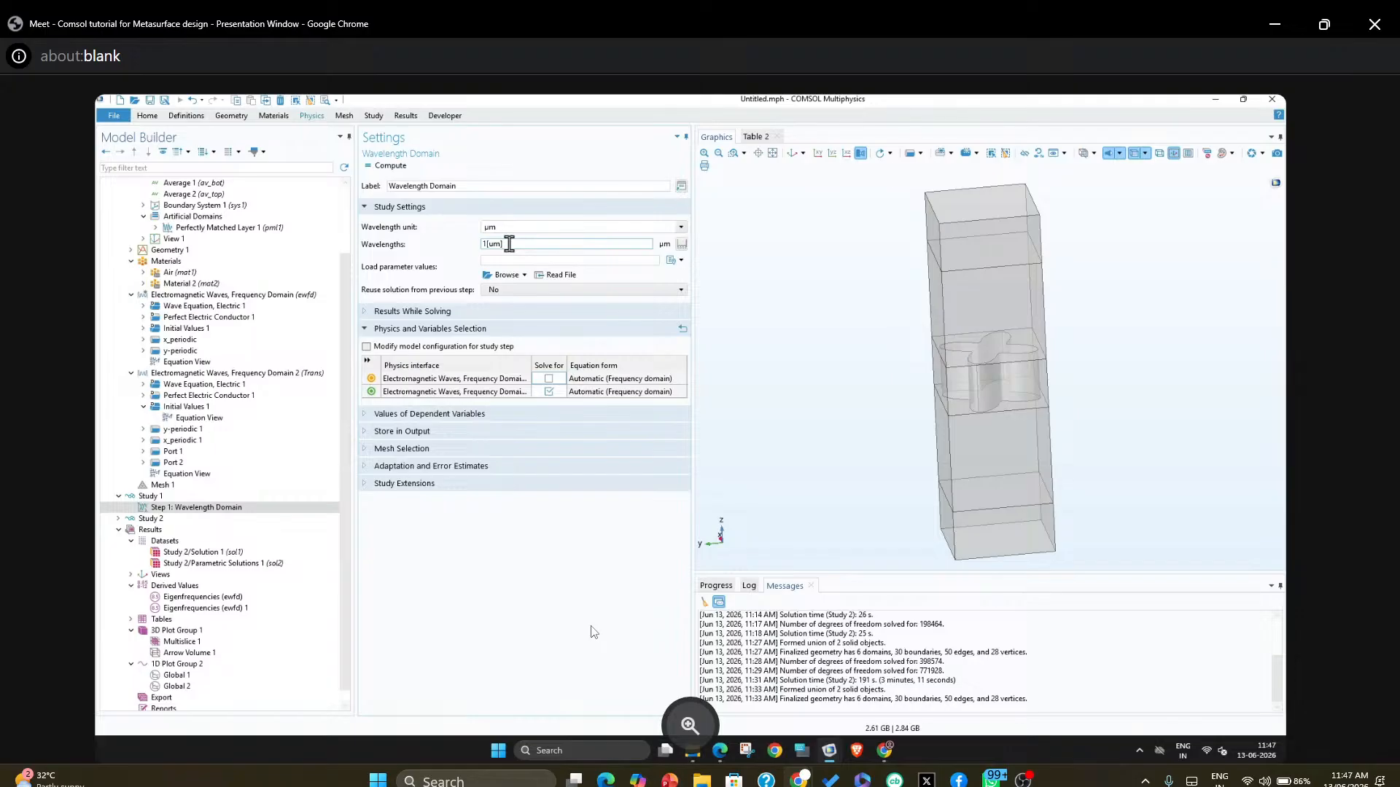
# Check the resonance wavelengths in the quality factor plot of 1D Plot Group 2 before choosing the sweep range
pyautogui.click(682, 244)
pyautogui.click(749, 326)
pyautogui.scroll(-1, 209, 635)
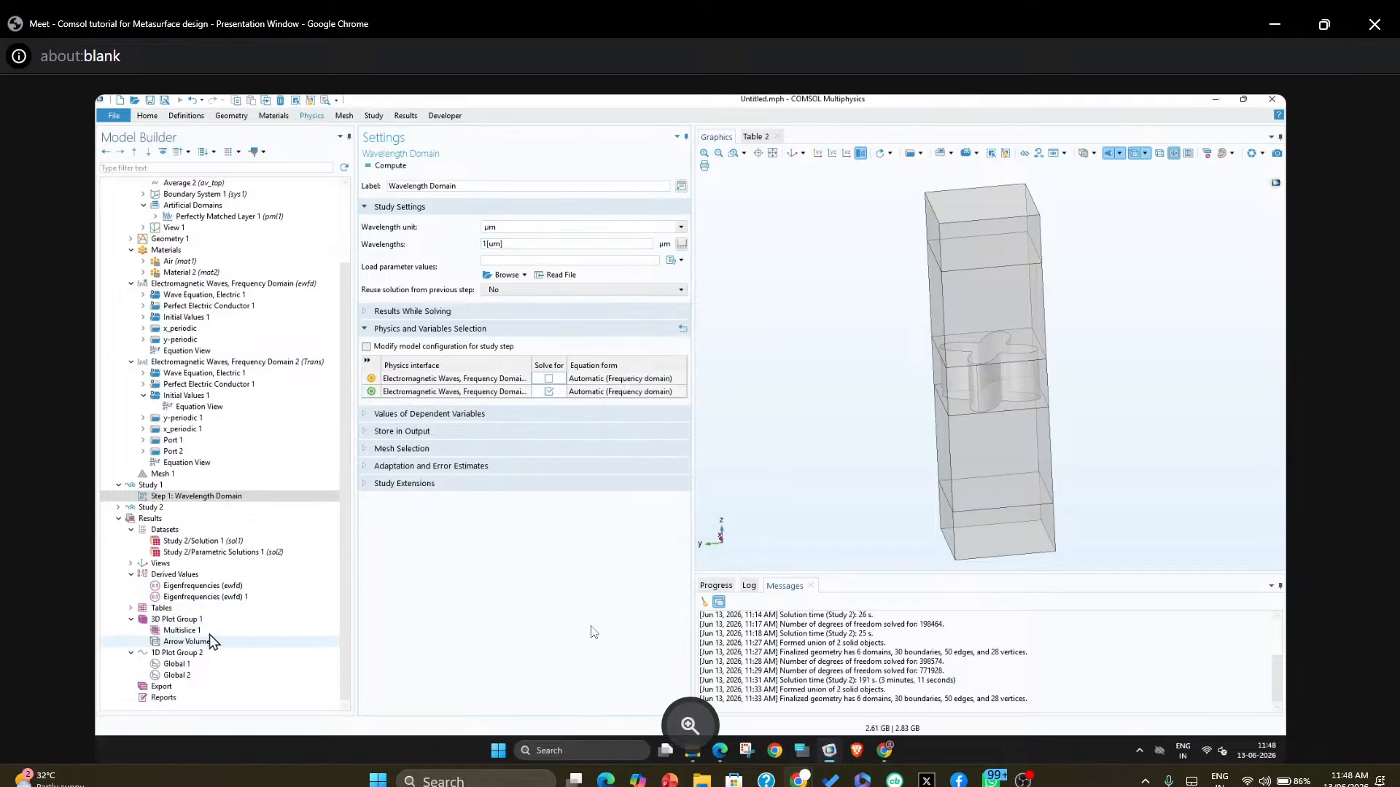
pyautogui.click(191, 665)
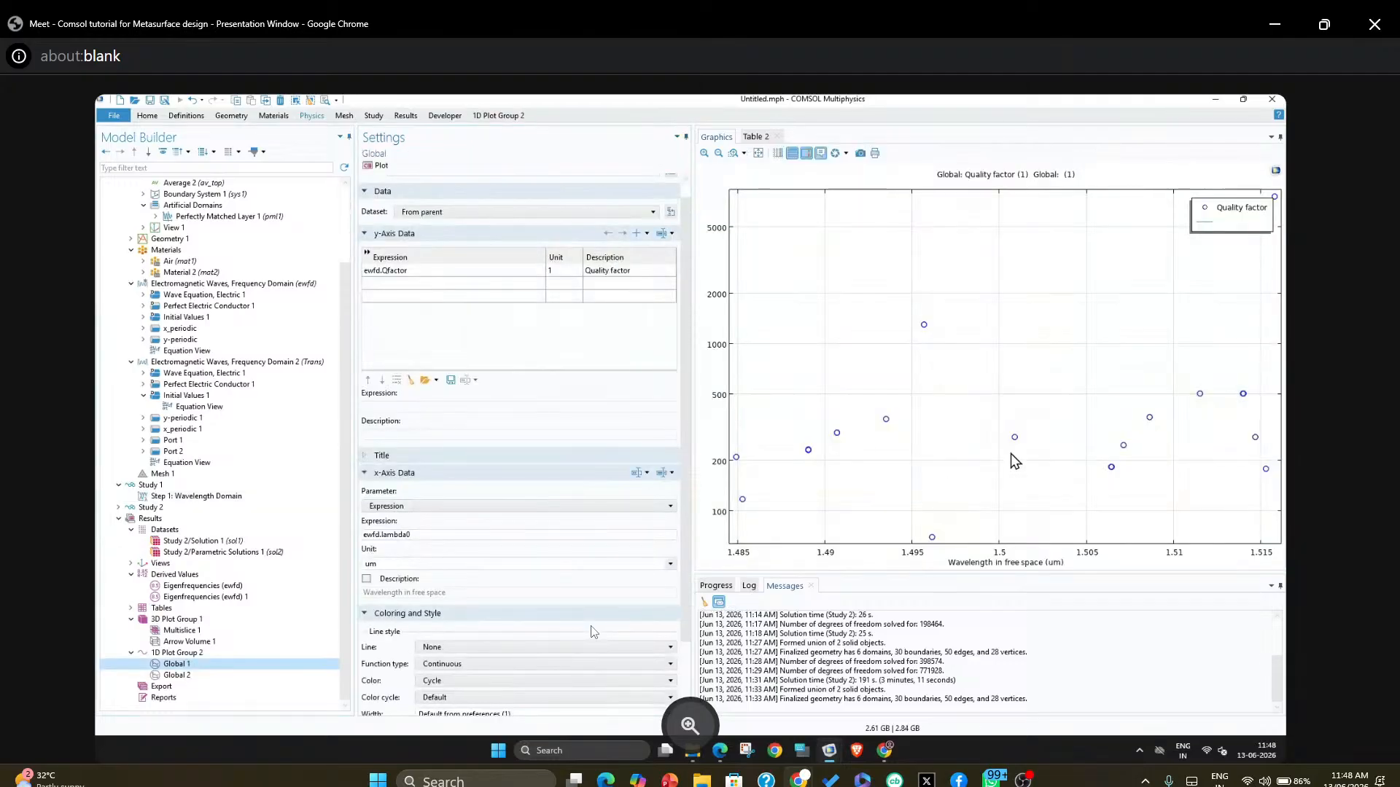
pyautogui.click(1013, 438)
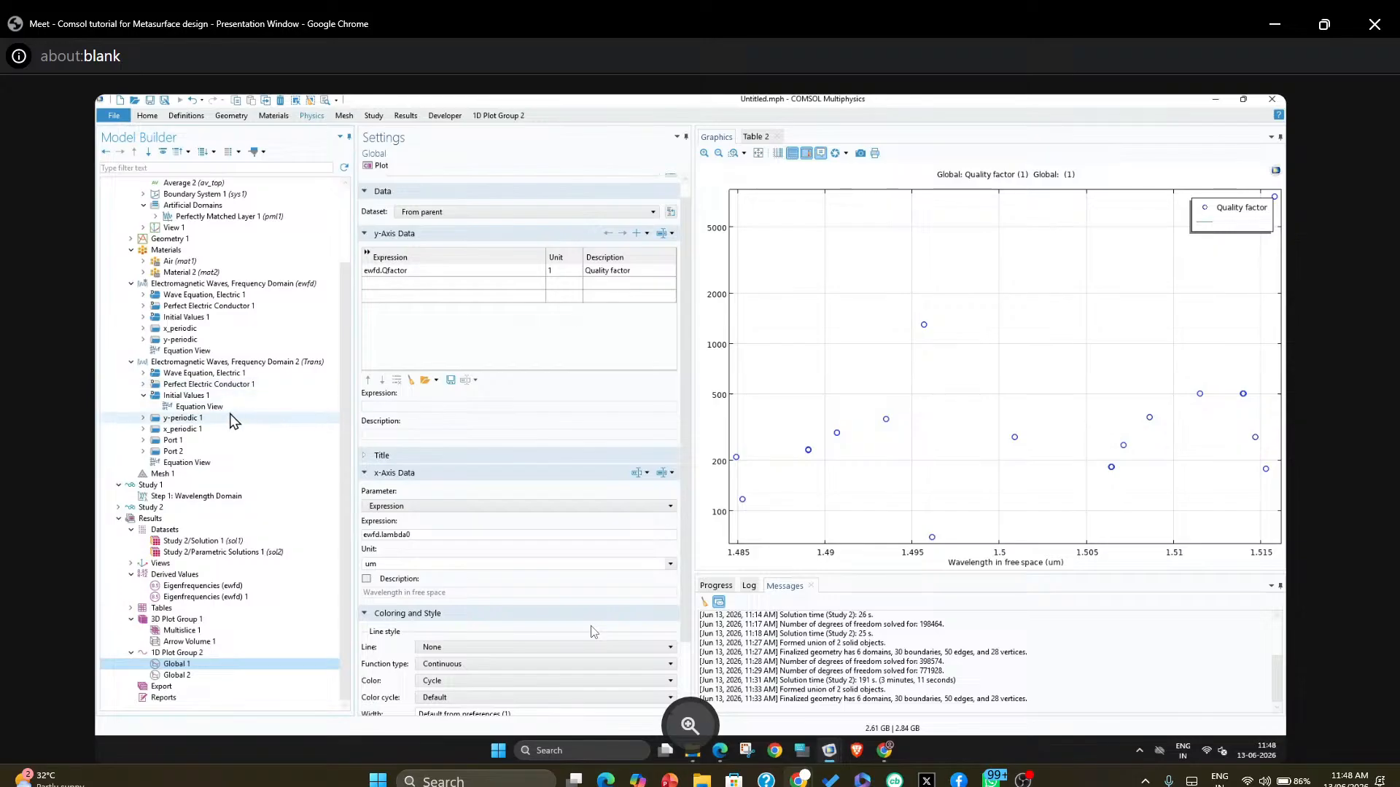
# Enter a wavelength range for Study 1's Wavelength Domain step from 1.4[um] to 1.6[um] with a 2[nm] step
pyautogui.click(196, 496)
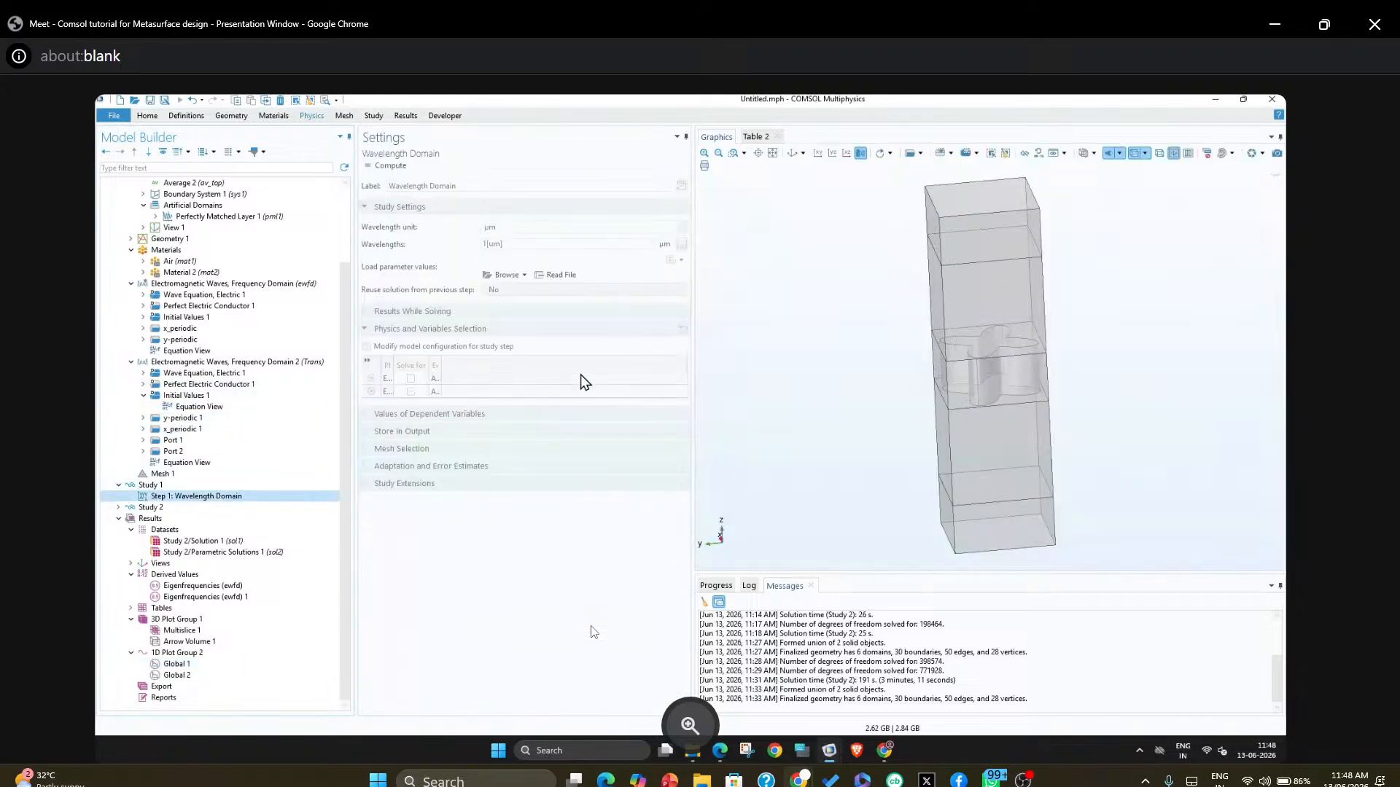
pyautogui.click(682, 244)
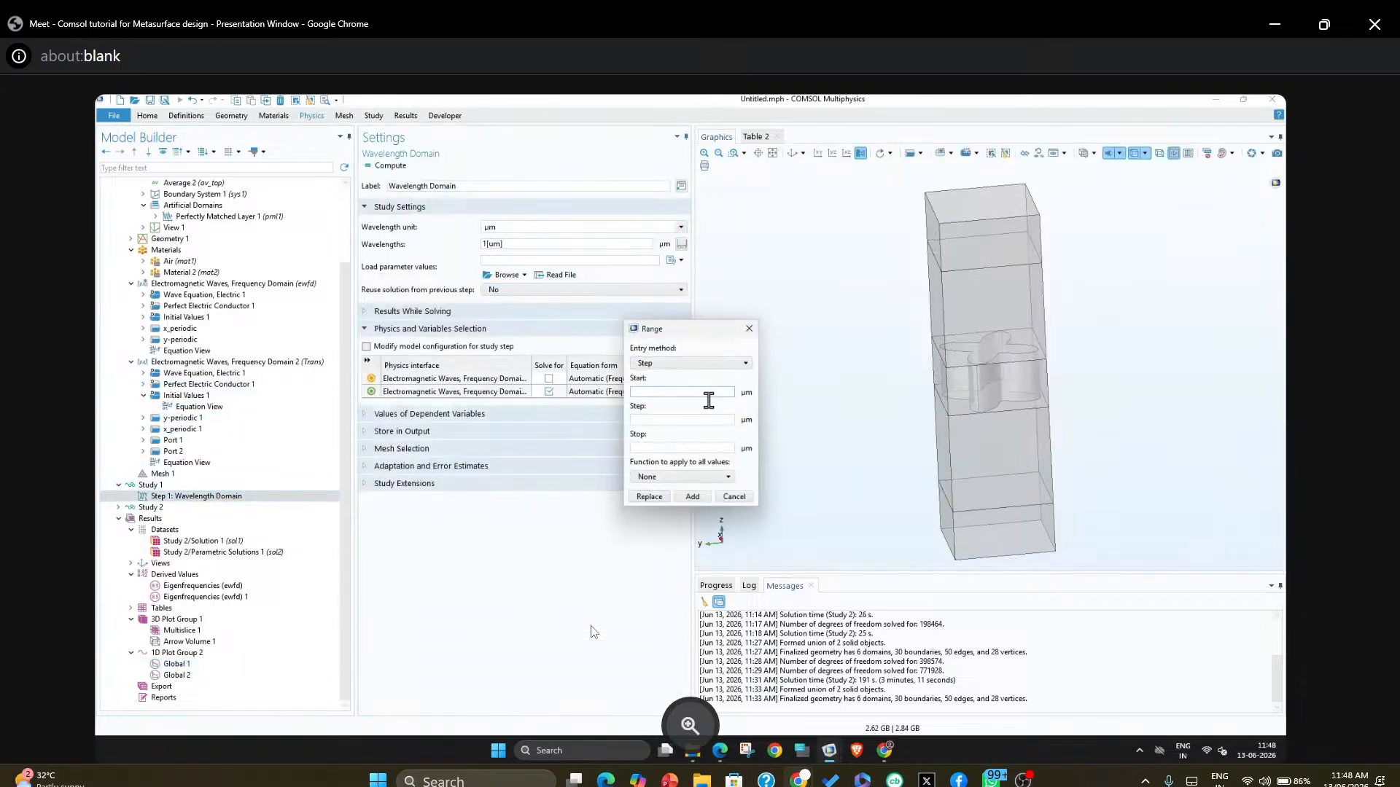
pyautogui.write('1.4[um]')
pyautogui.click(672, 419)
pyautogui.write('2[nm]')
pyautogui.click(670, 447)
pyautogui.click(670, 447)
pyautogui.write('1')
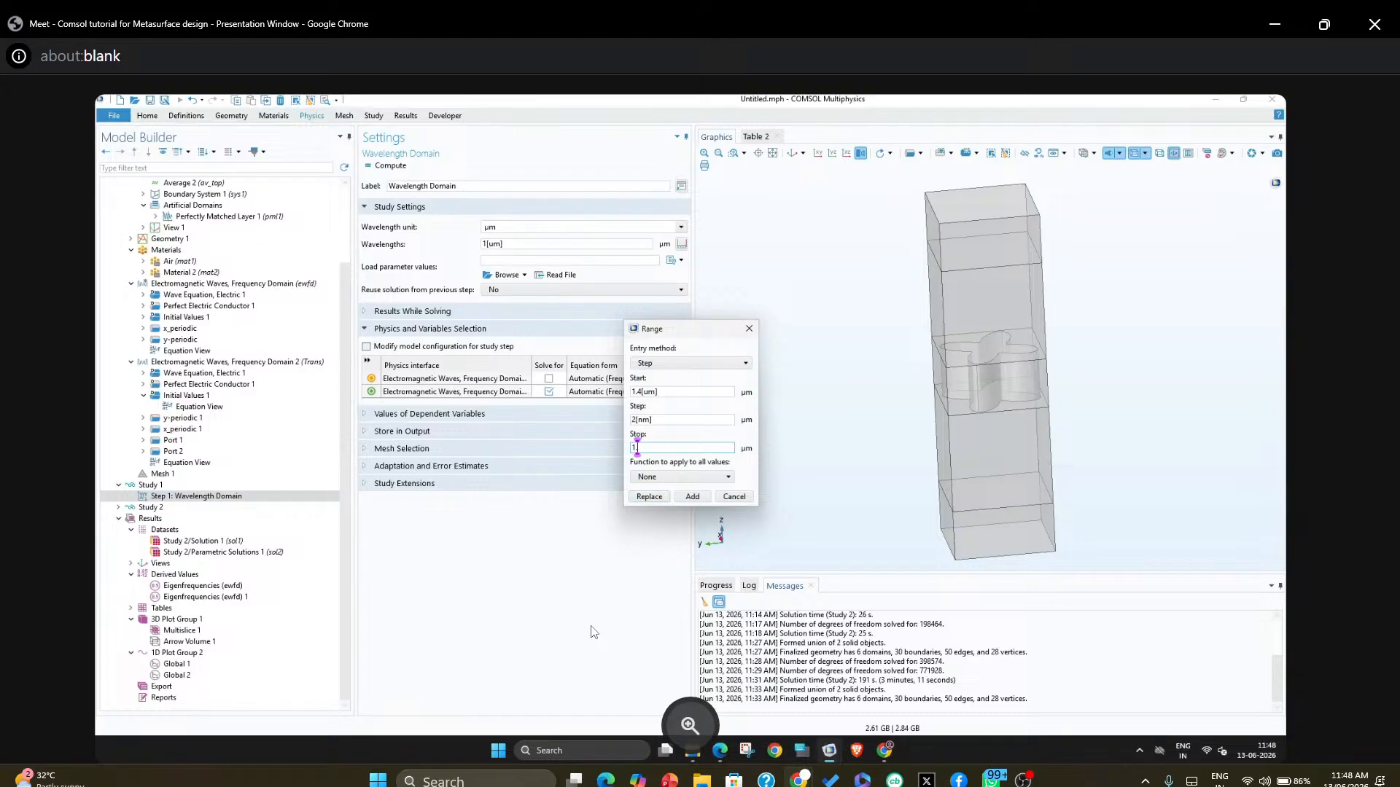
pyautogui.write('.6[um]')
# Change the range step to 5[nm] and replace the study's wavelengths with this range
pyautogui.click(636, 420)
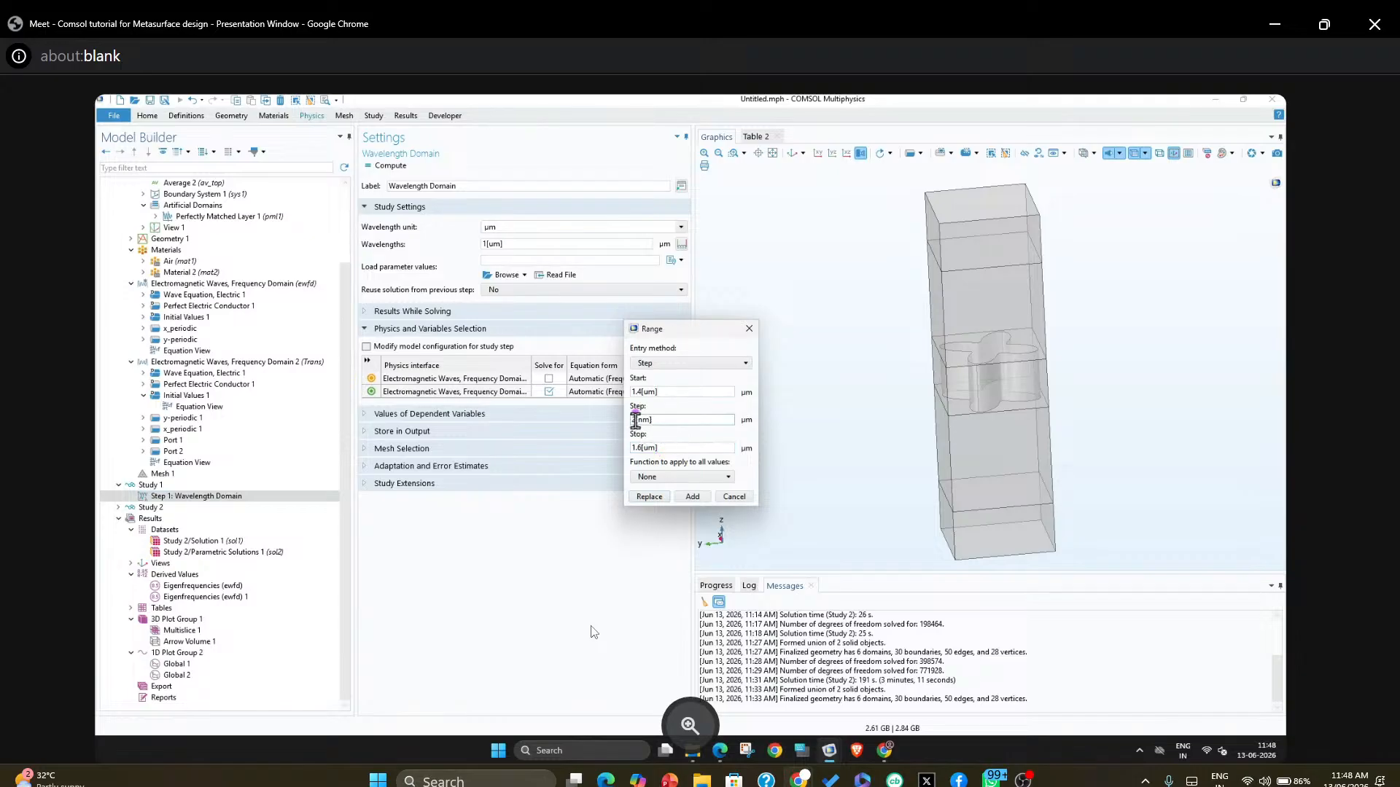
pyautogui.moveTo(632, 422); pyautogui.dragTo(629, 424)
pyautogui.write('5')
pyautogui.click(649, 497)
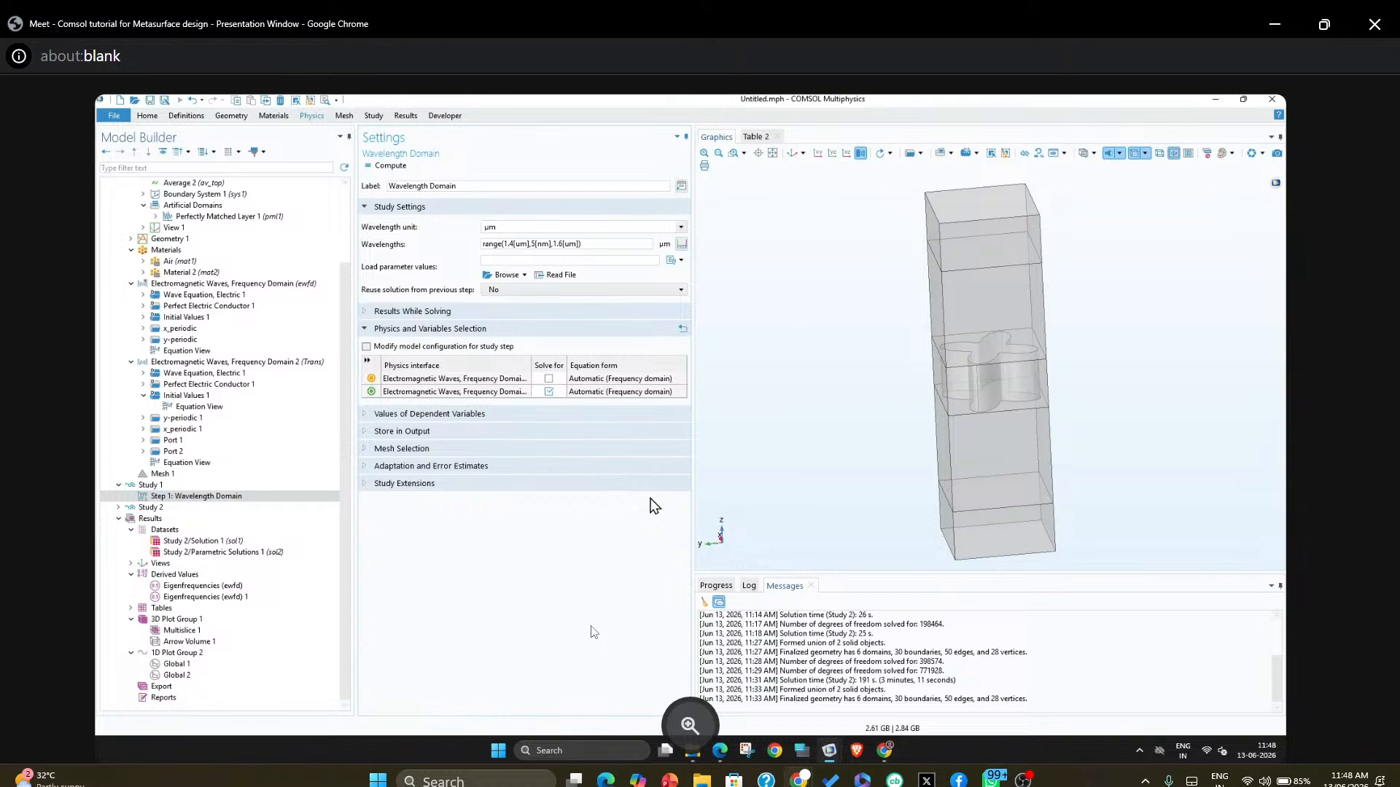
pyautogui.click(166, 484)
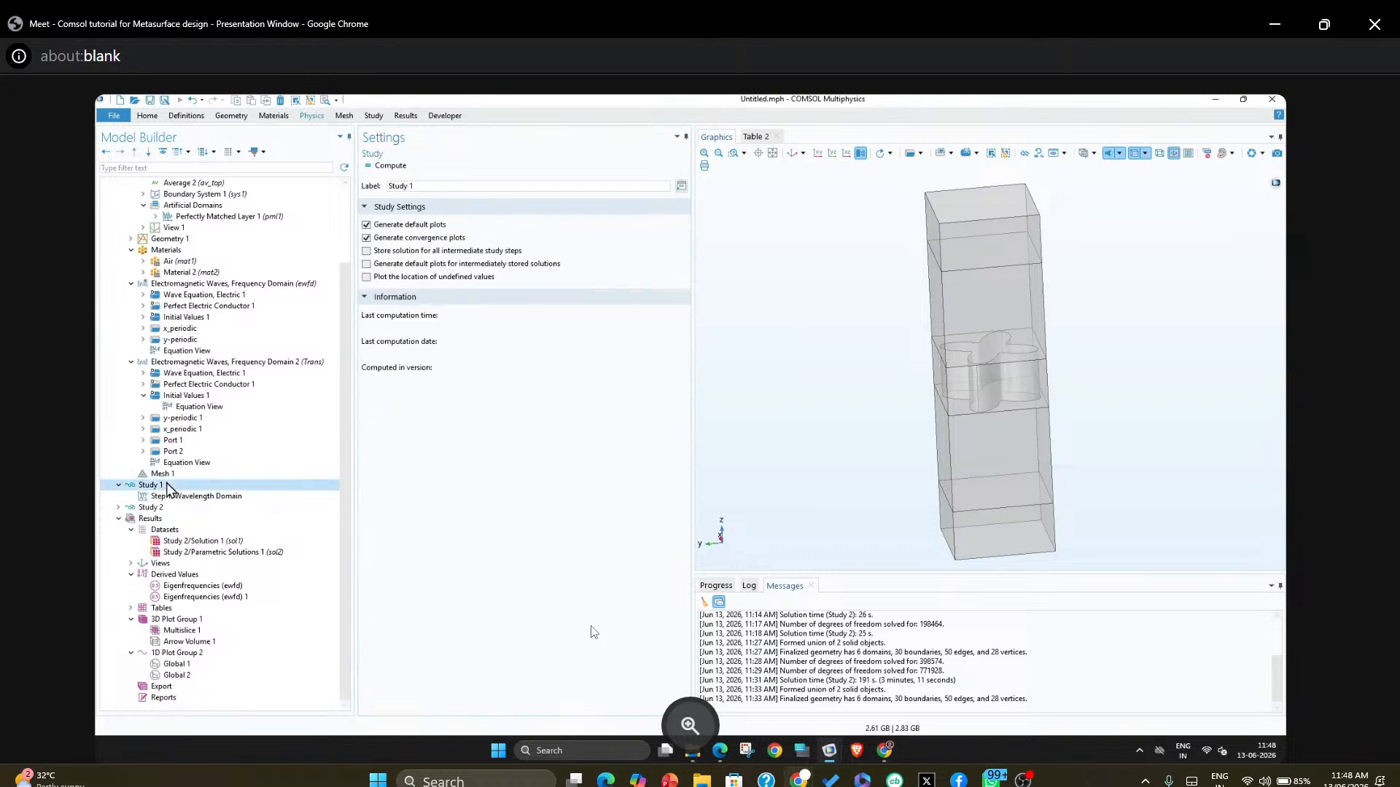
pyautogui.click(204, 499)
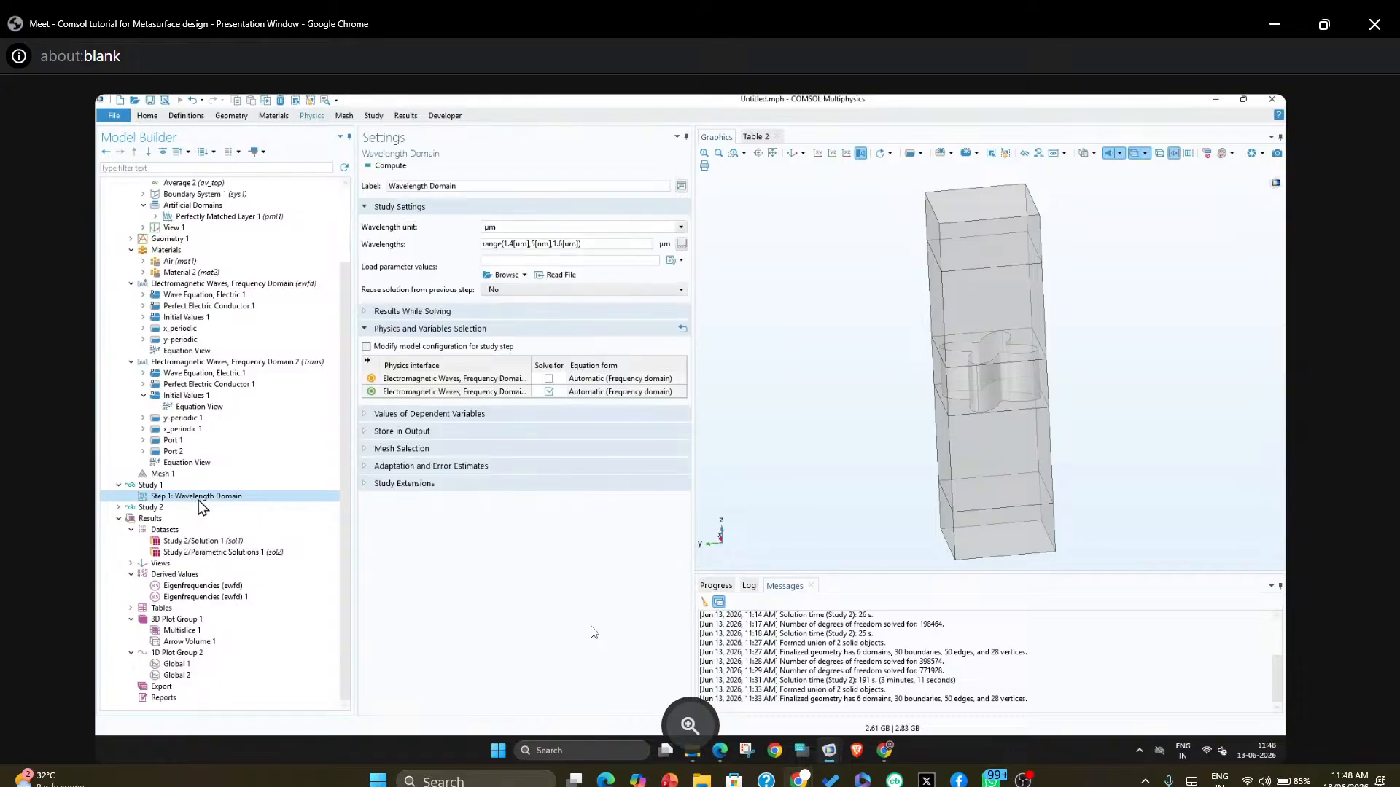
pyautogui.click(164, 487)
pyautogui.rightClick(164, 487)
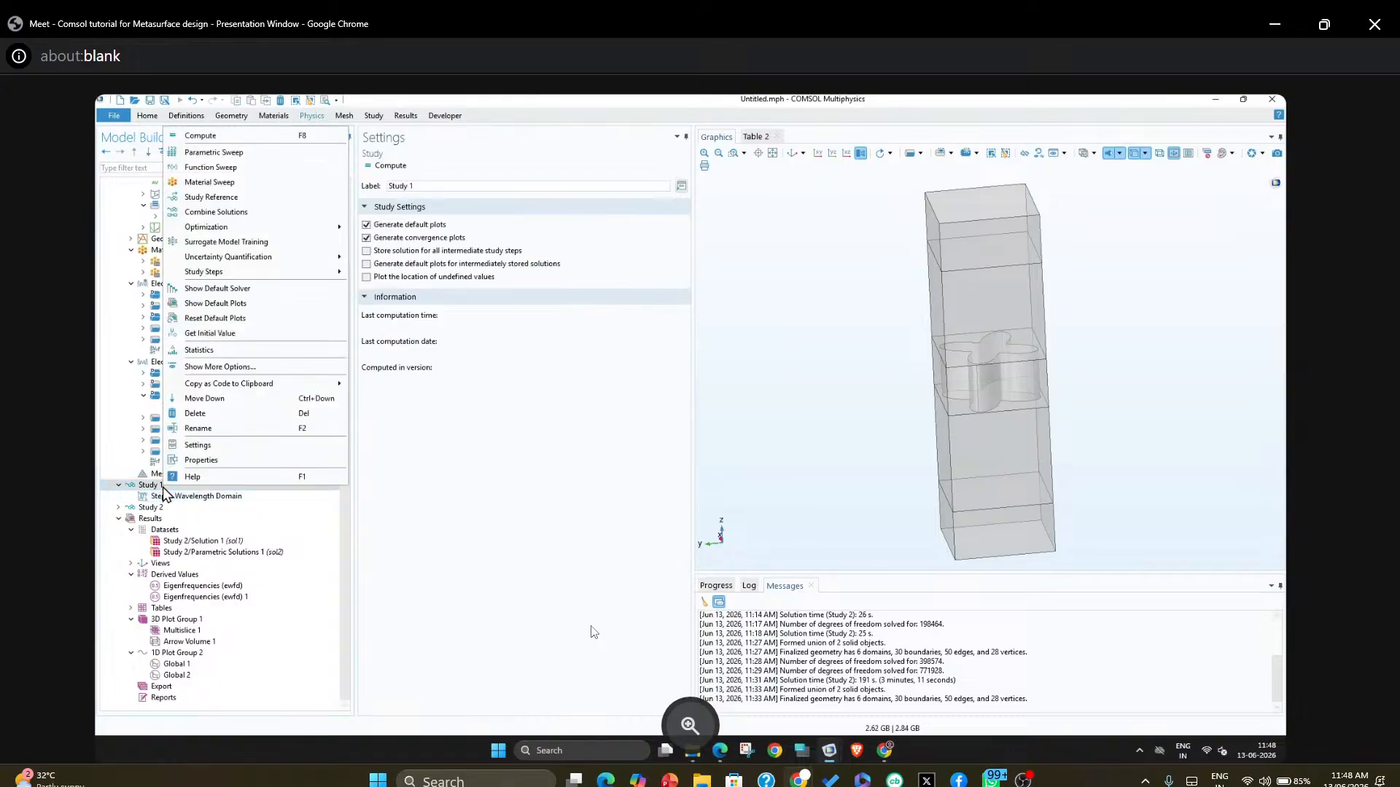
pyautogui.moveTo(343, 278)
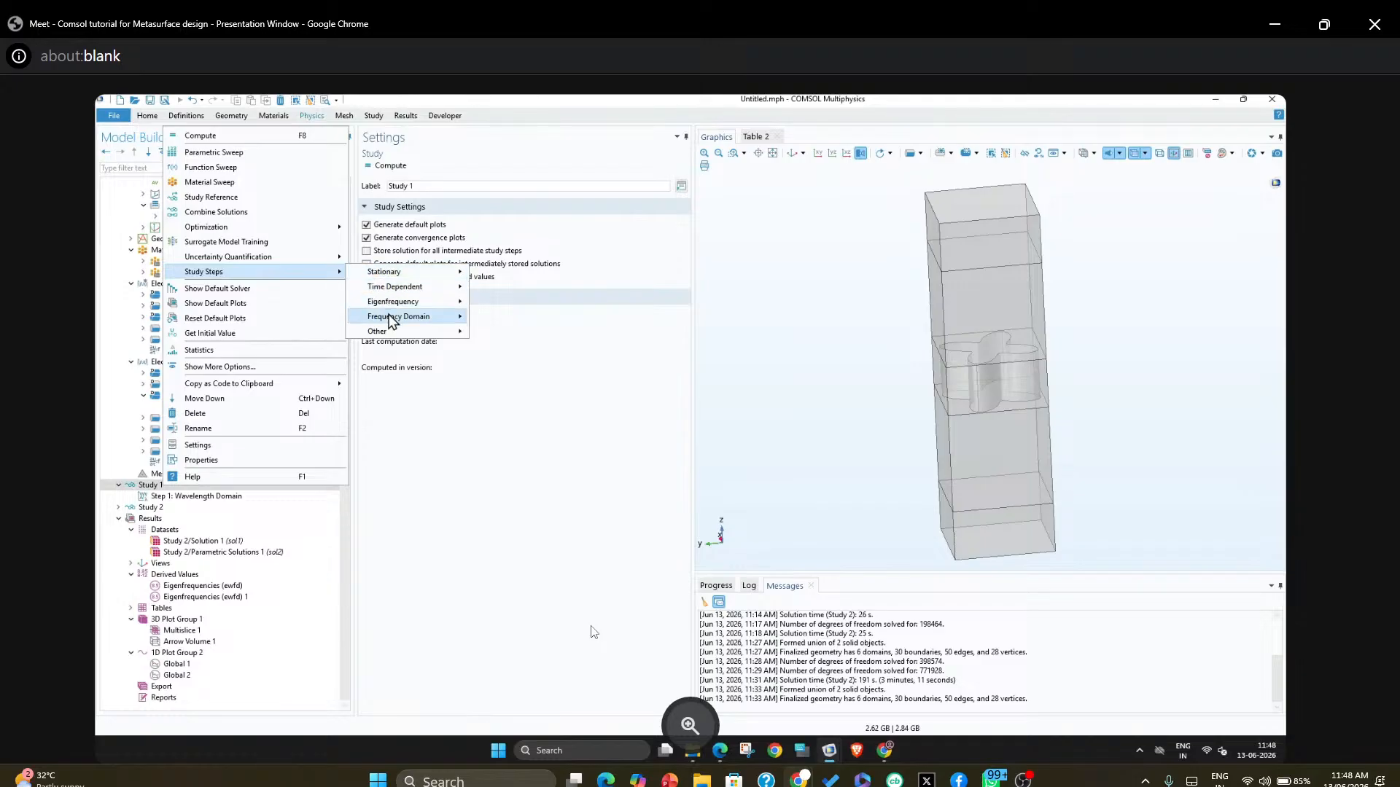
pyautogui.moveTo(437, 318)
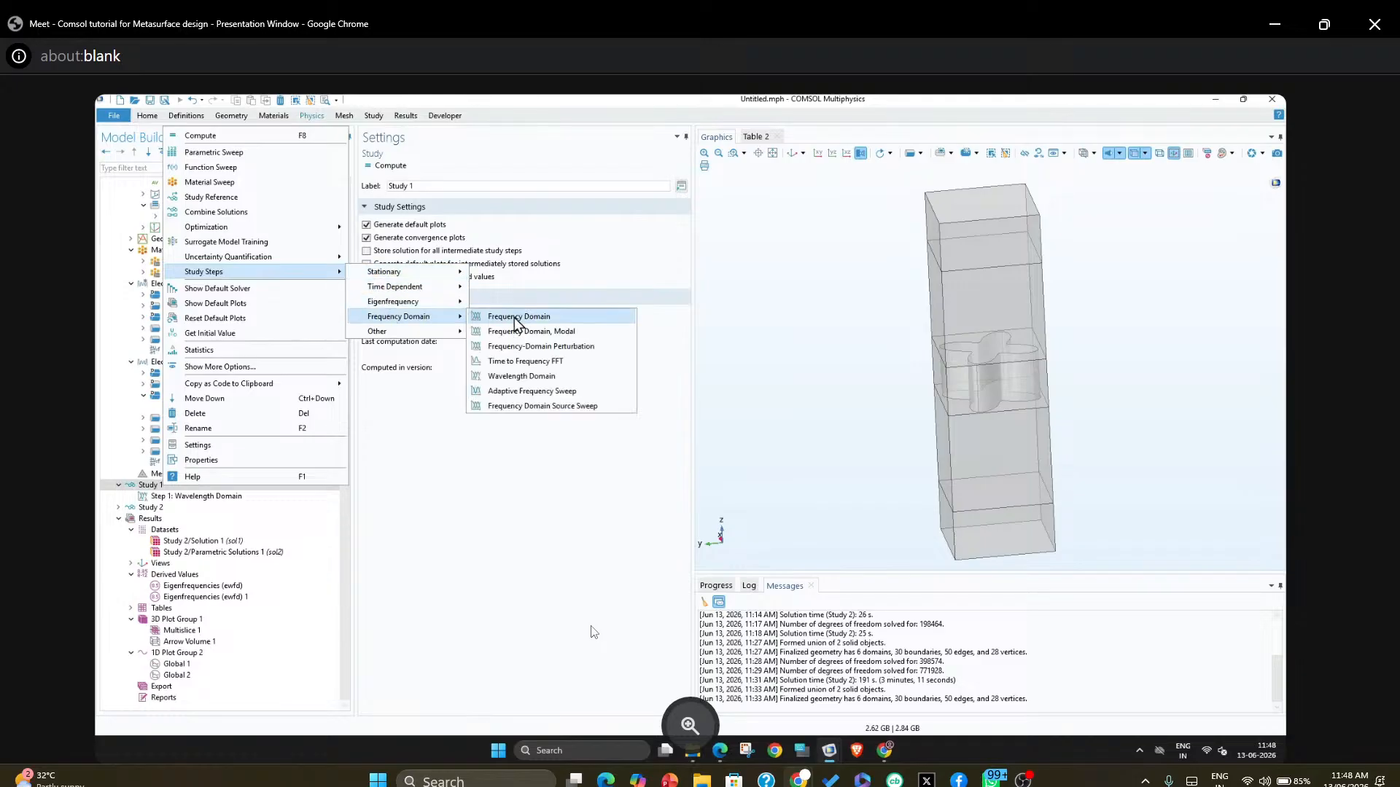
# Reapply the Wavelength Domain range of 1.4[um] to 1.6[um] in 5[nm] steps and compute Study 1
pyautogui.click(200, 498)
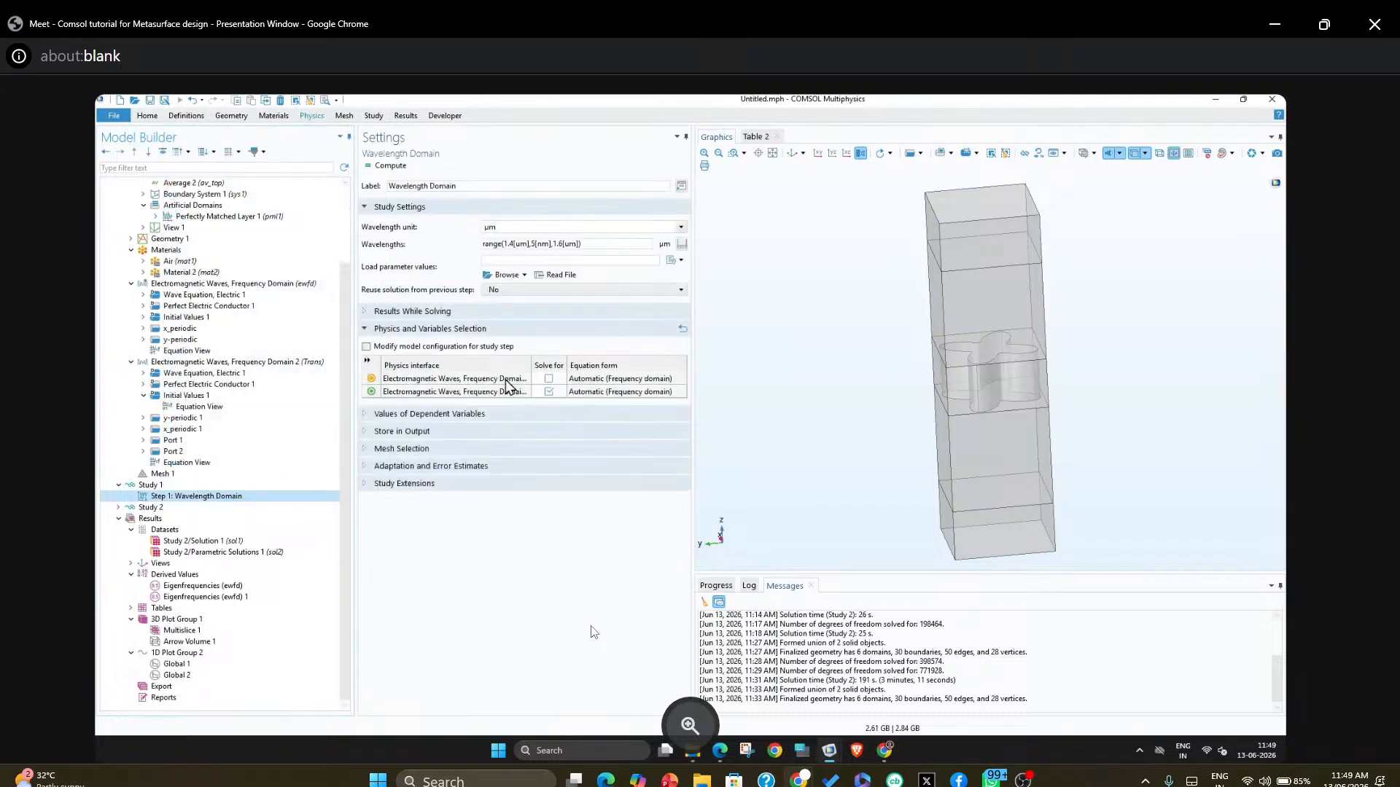
pyautogui.click(680, 245)
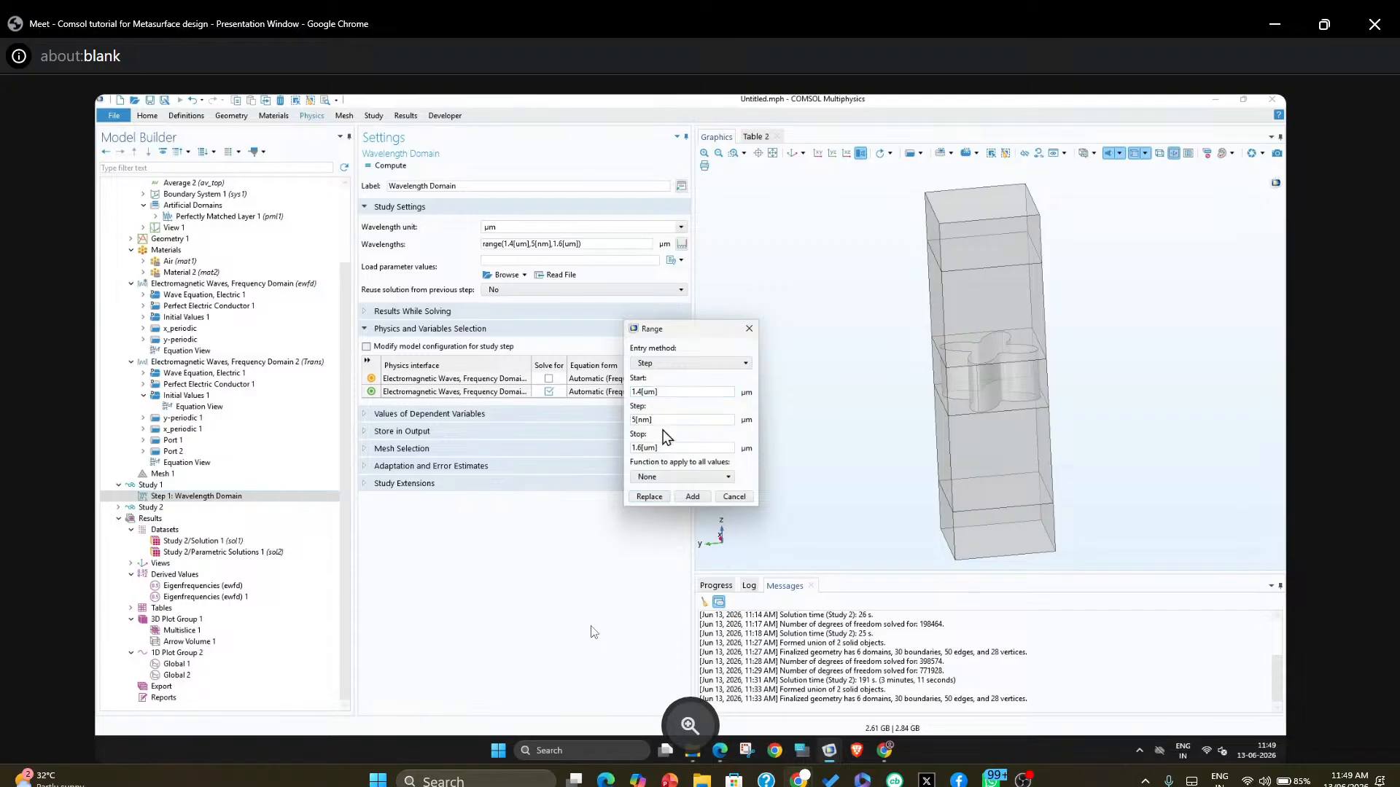
pyautogui.click(689, 497)
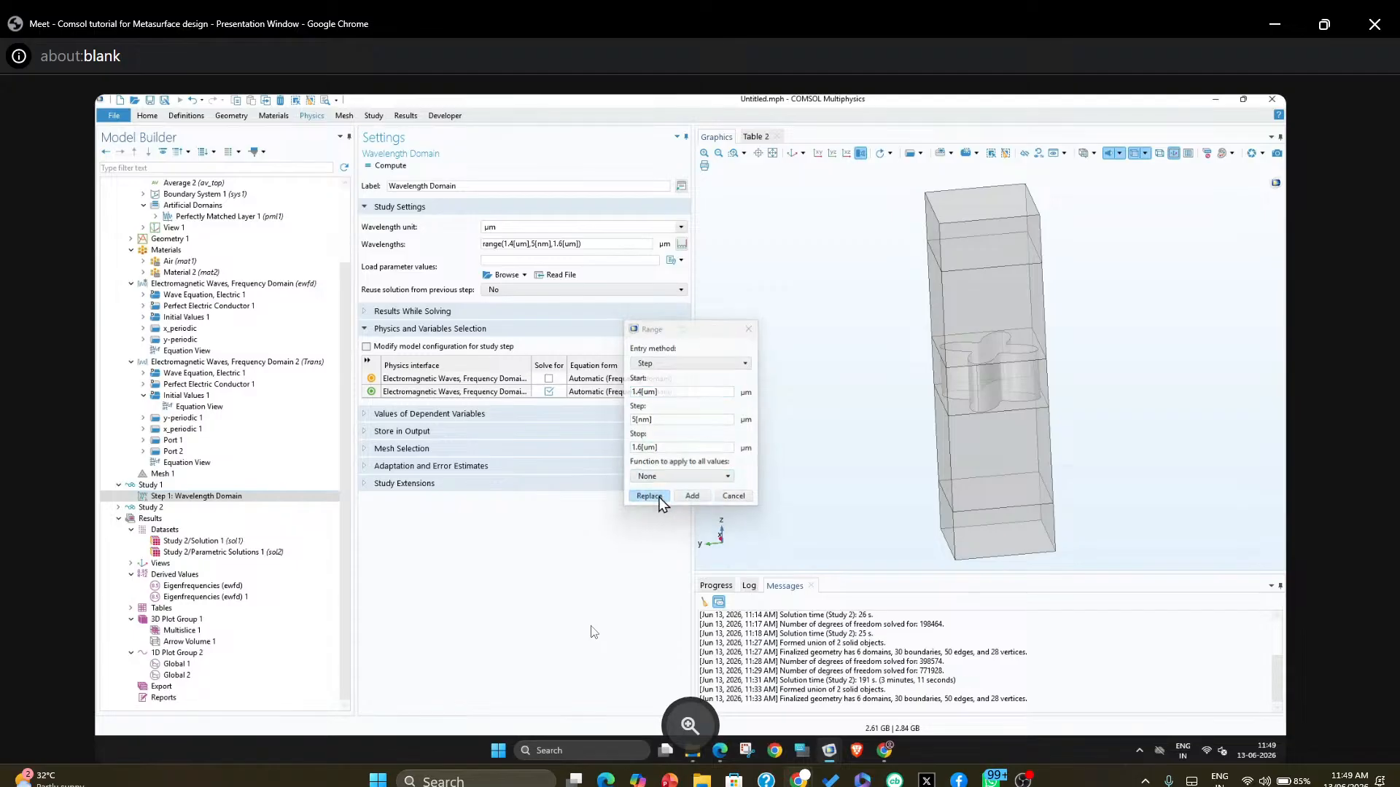
pyautogui.click(394, 167)
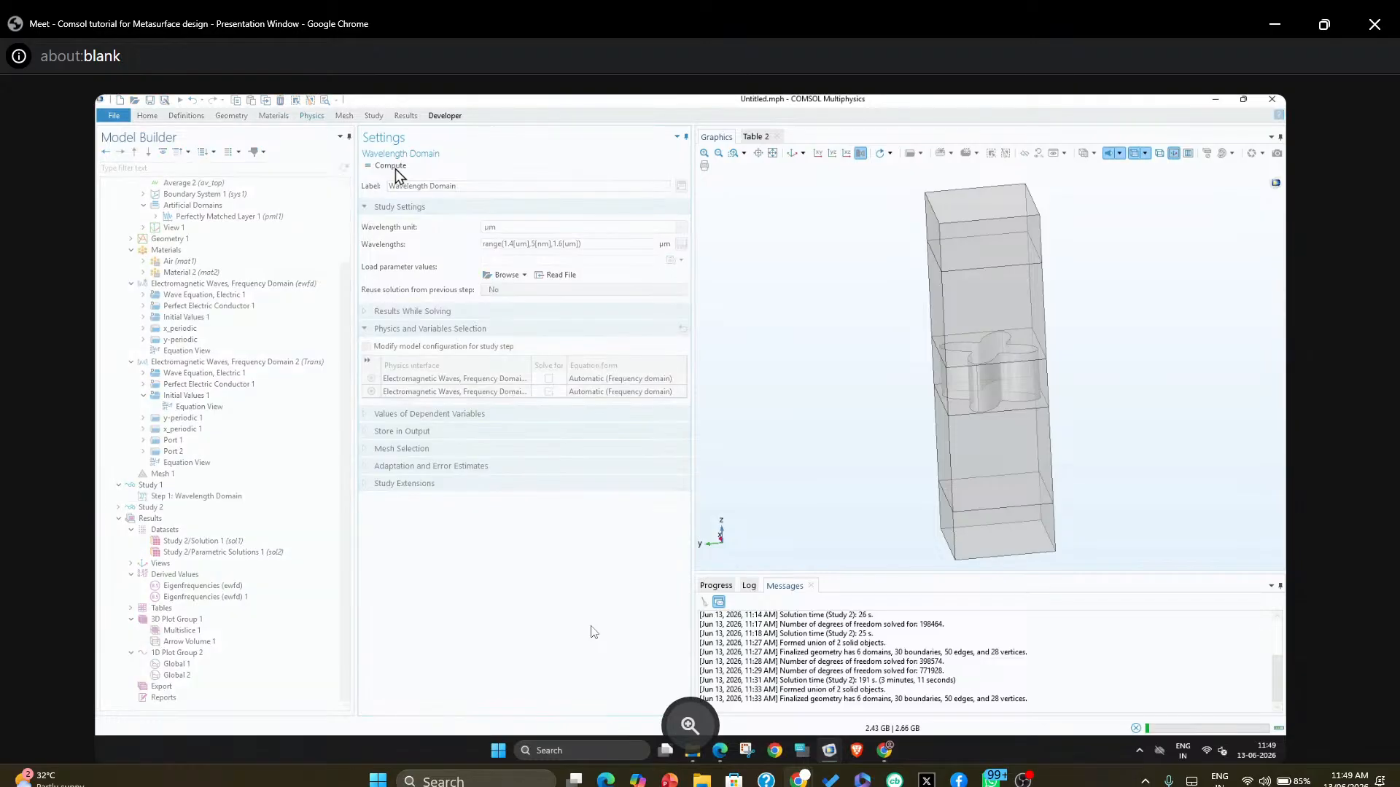
# Close the Table 2 window and show the solver progress in an enlarged pane
pyautogui.click(758, 138)
pyautogui.click(778, 137)
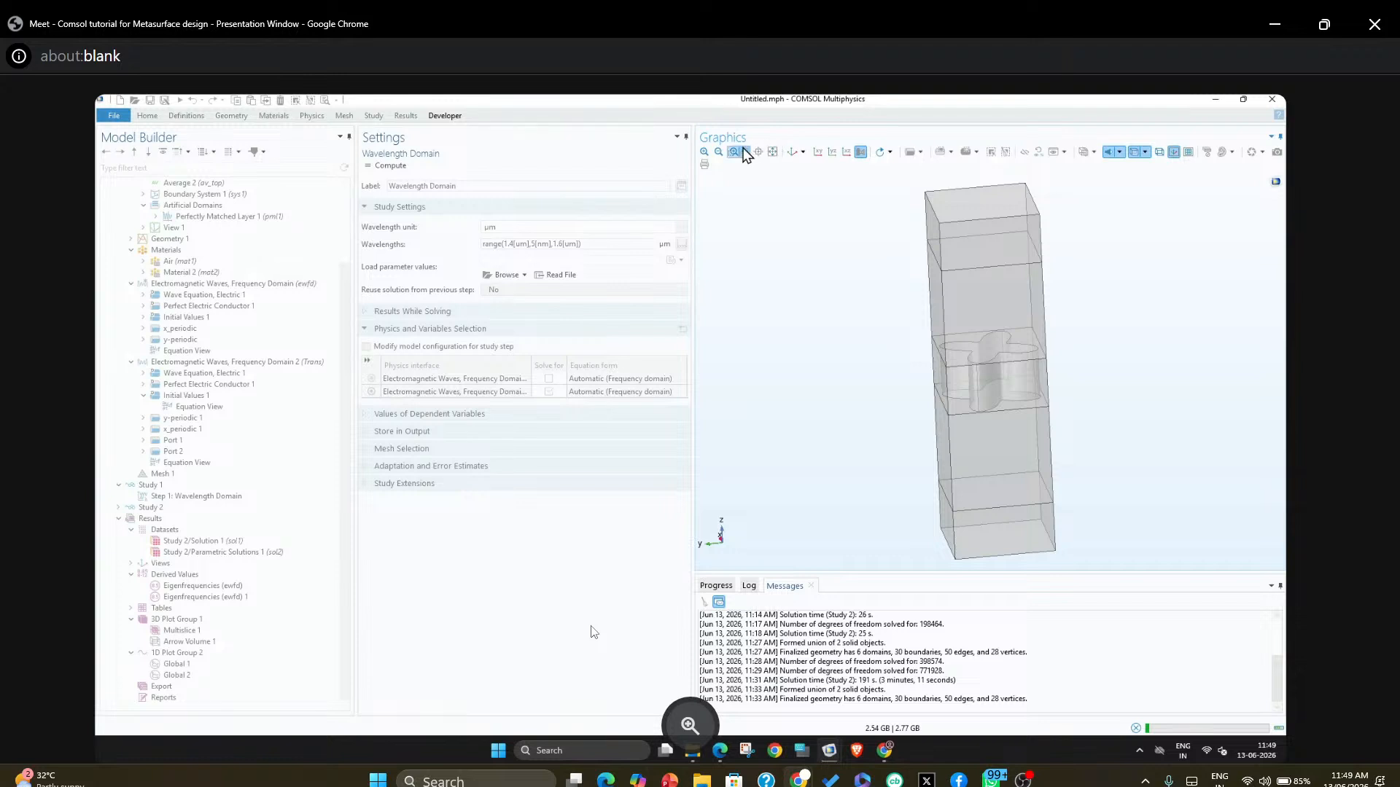
pyautogui.click(716, 585)
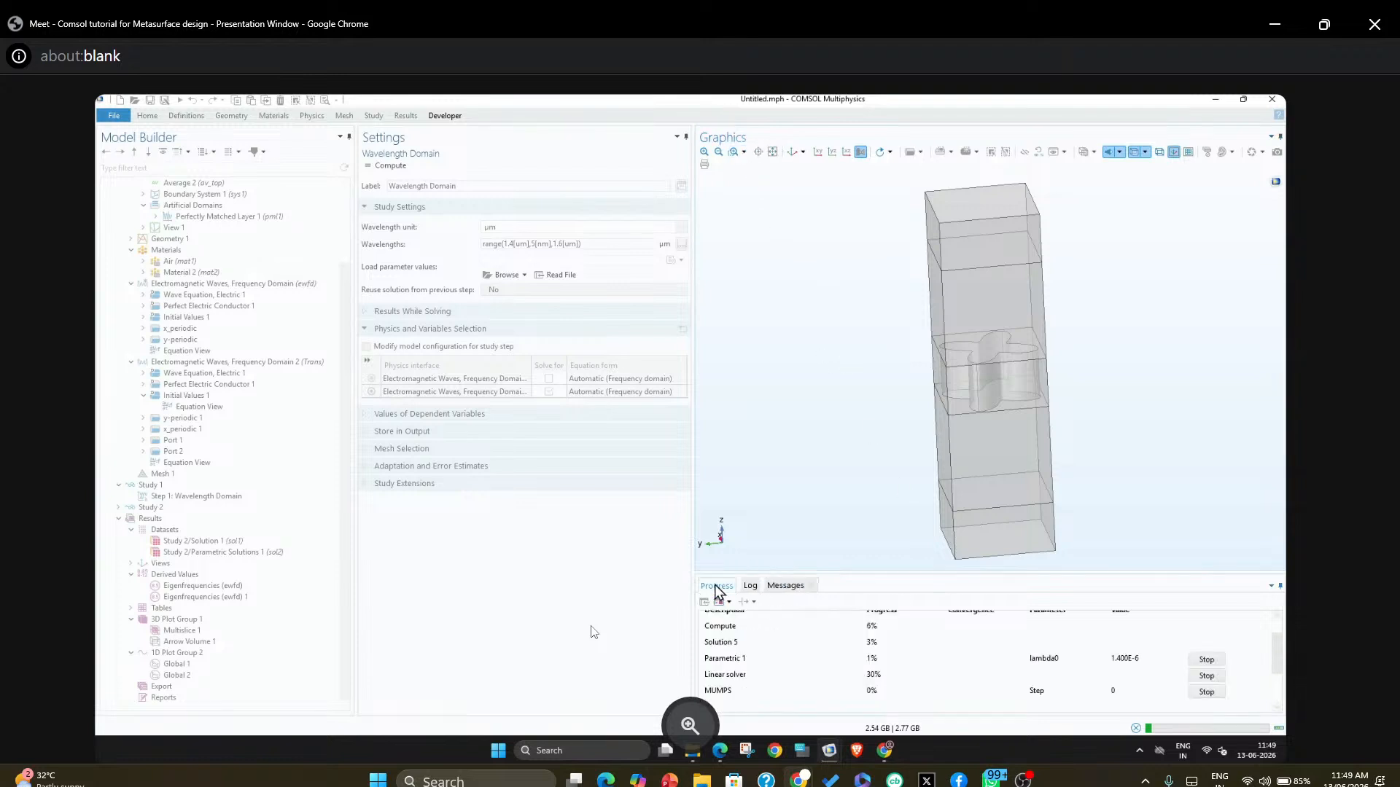
pyautogui.moveTo(1078, 575); pyautogui.dragTo(1074, 493)
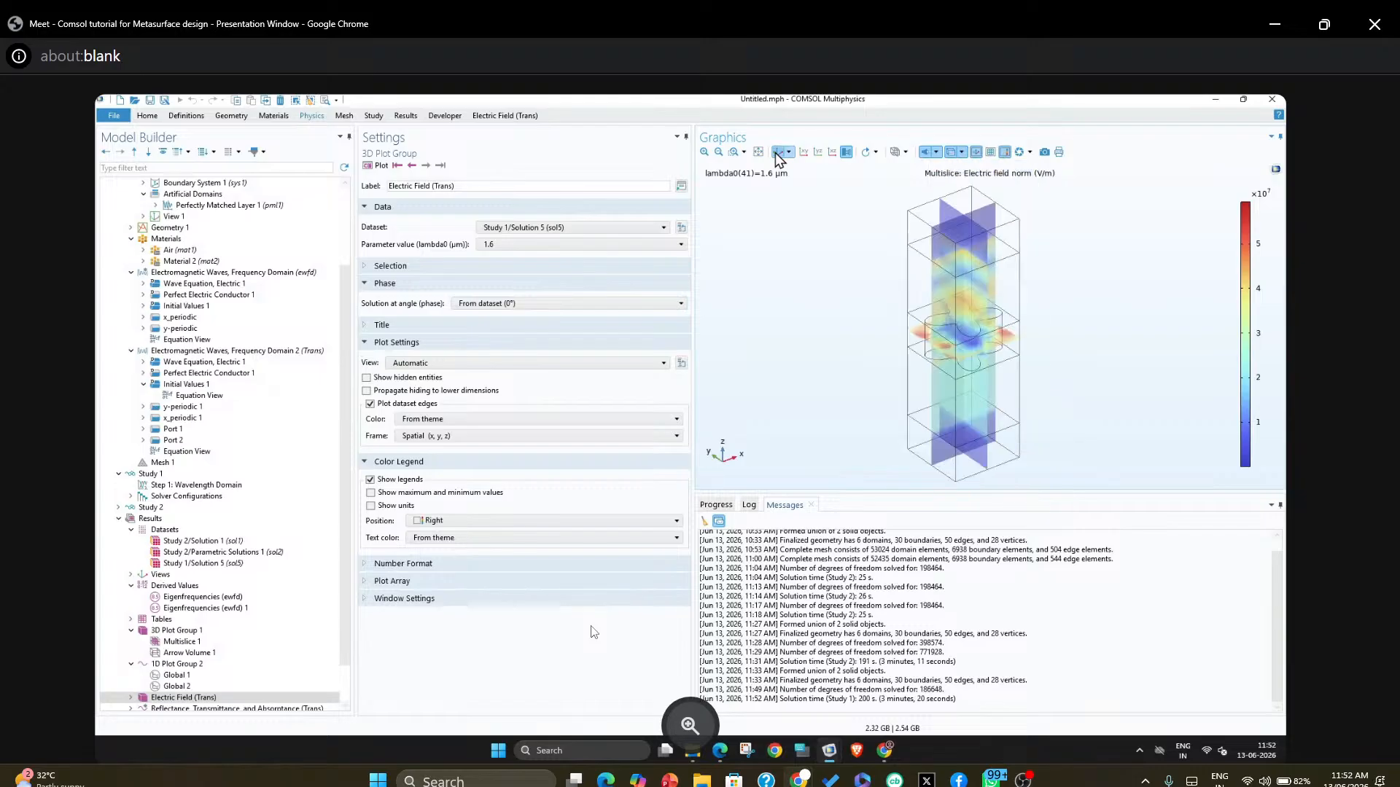
# Inspect the electric field plot and open the Global 1 plot of Reflectance, Transmittance, and Absorptance (Trans)
pyautogui.moveTo(850, 272); pyautogui.dragTo(845, 266)
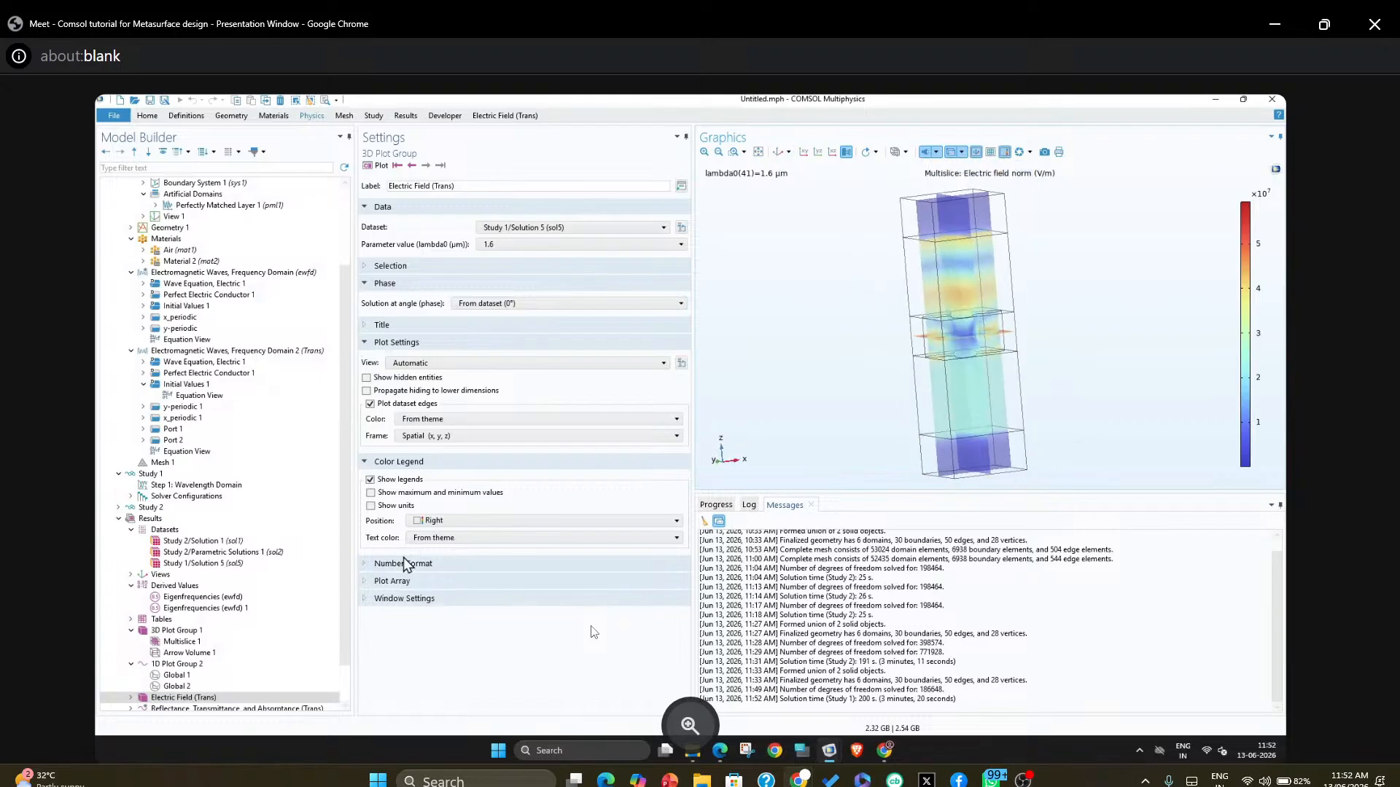
pyautogui.scroll(-2, 251, 633)
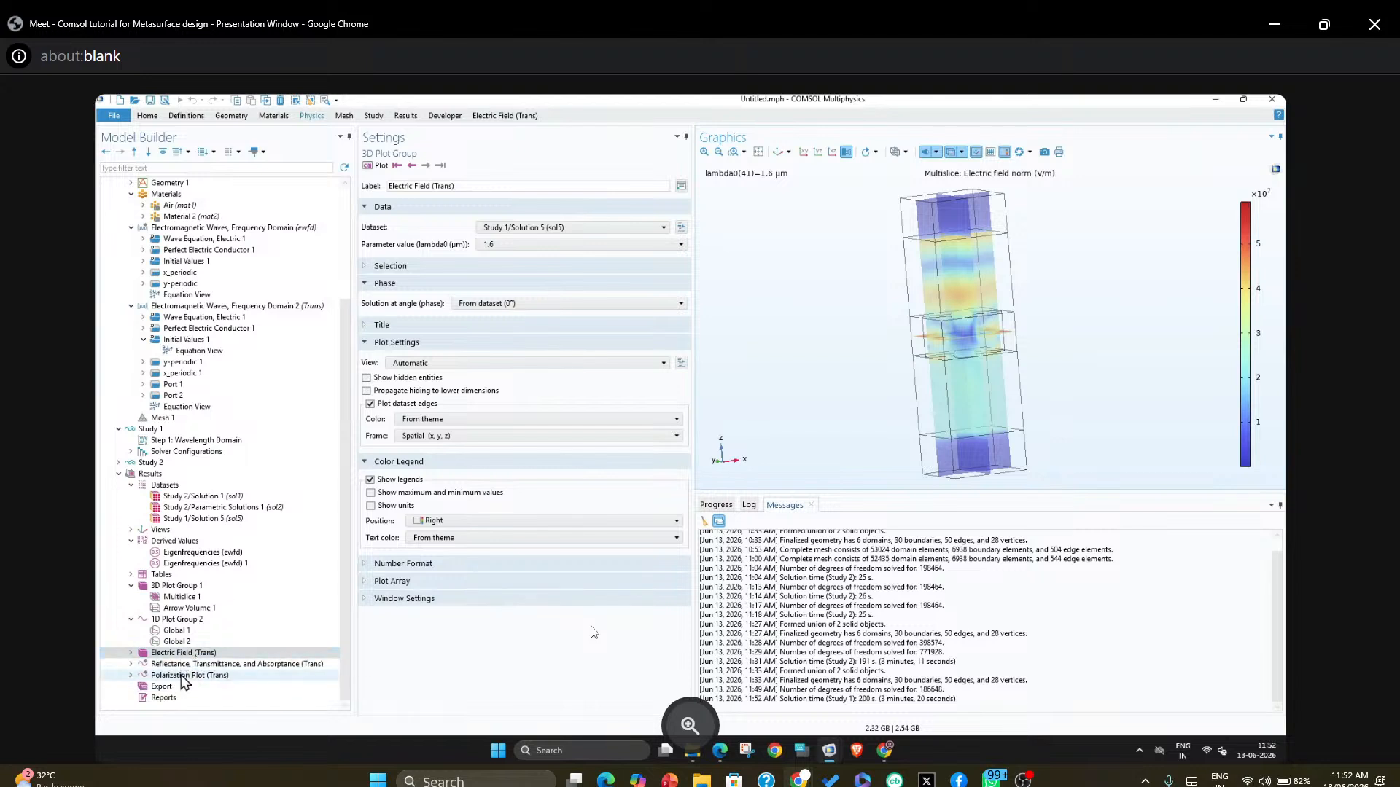
pyautogui.rightClick(151, 474)
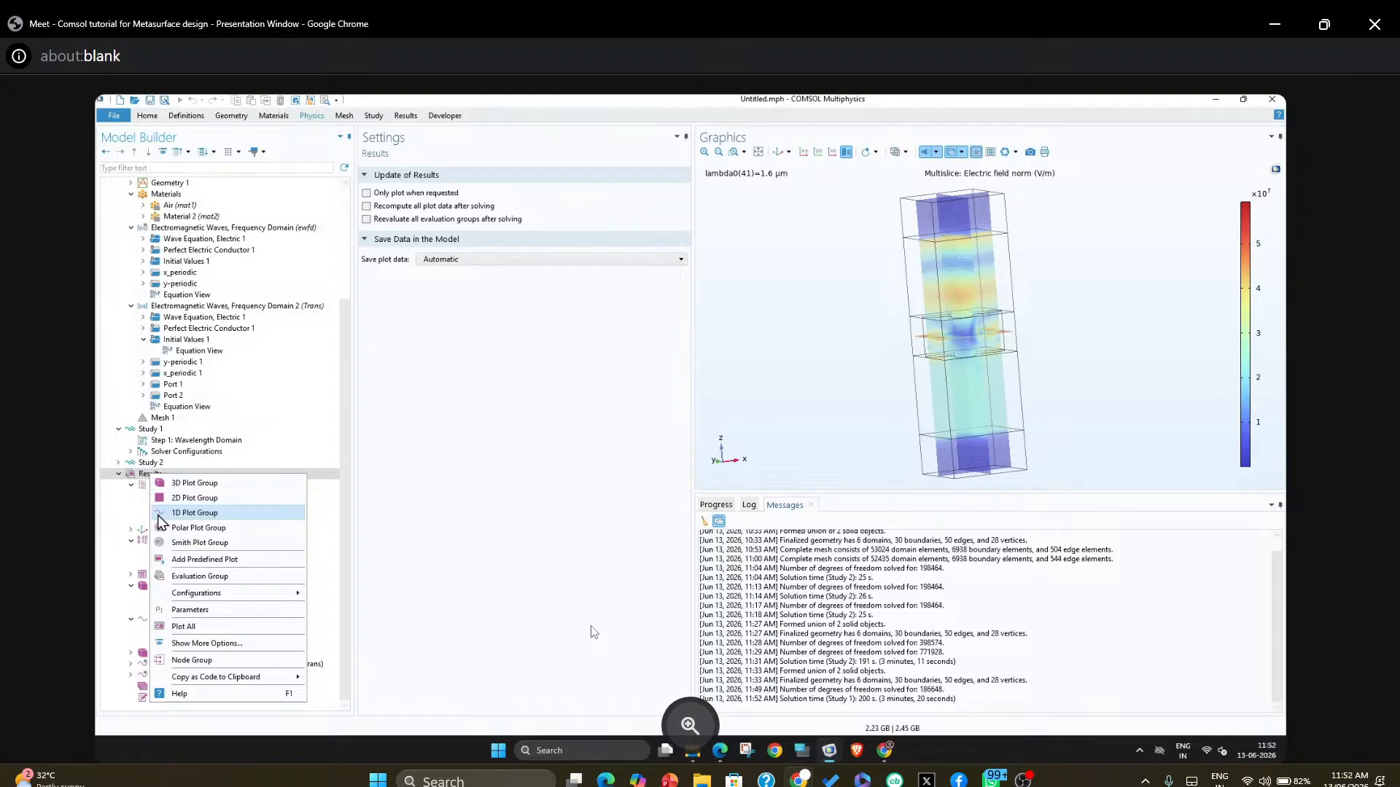
pyautogui.click(132, 665)
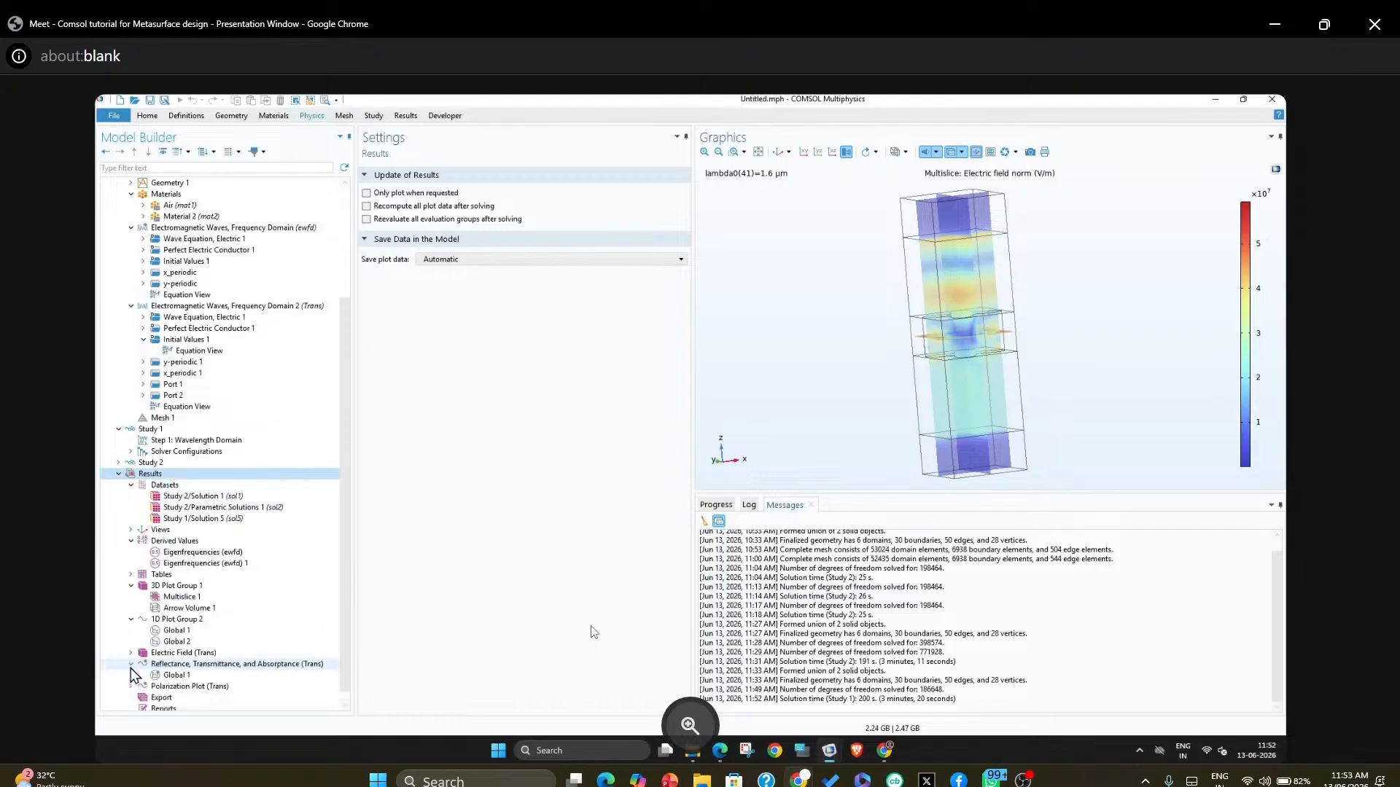
pyautogui.click(174, 676)
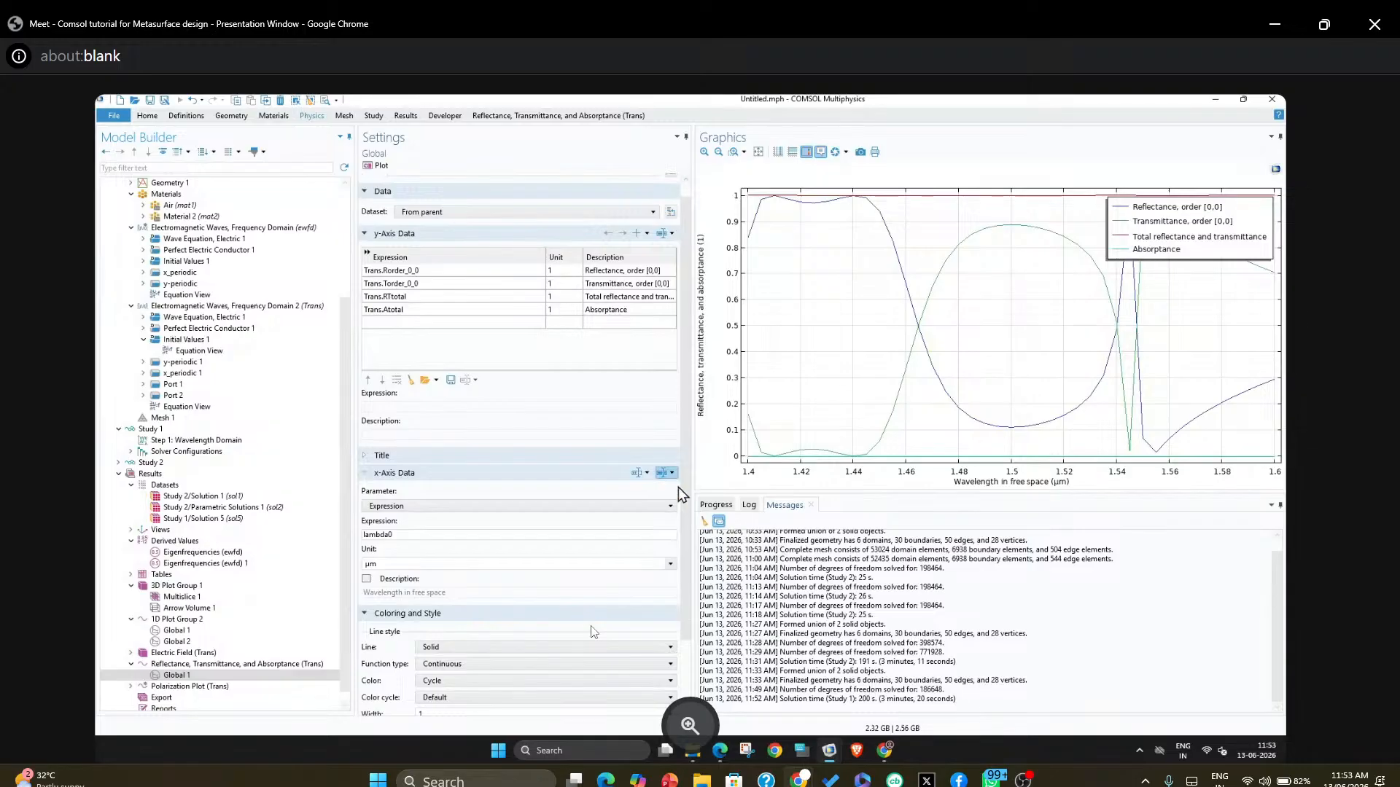
# Try a logarithmic y-axis on the reflectance and transmittance plot, return to the linear scale, and hide the legend
pyautogui.click(792, 155)
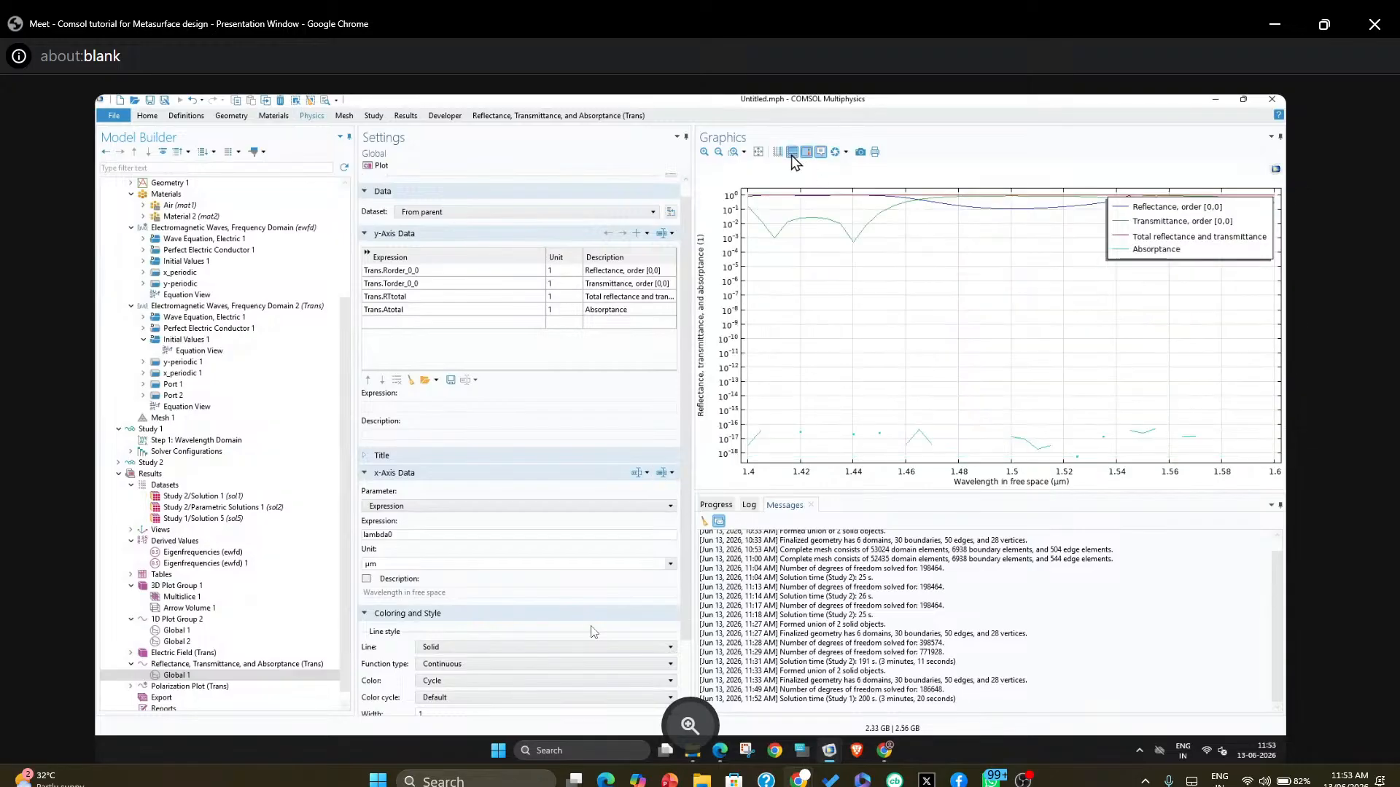
pyautogui.click(792, 155)
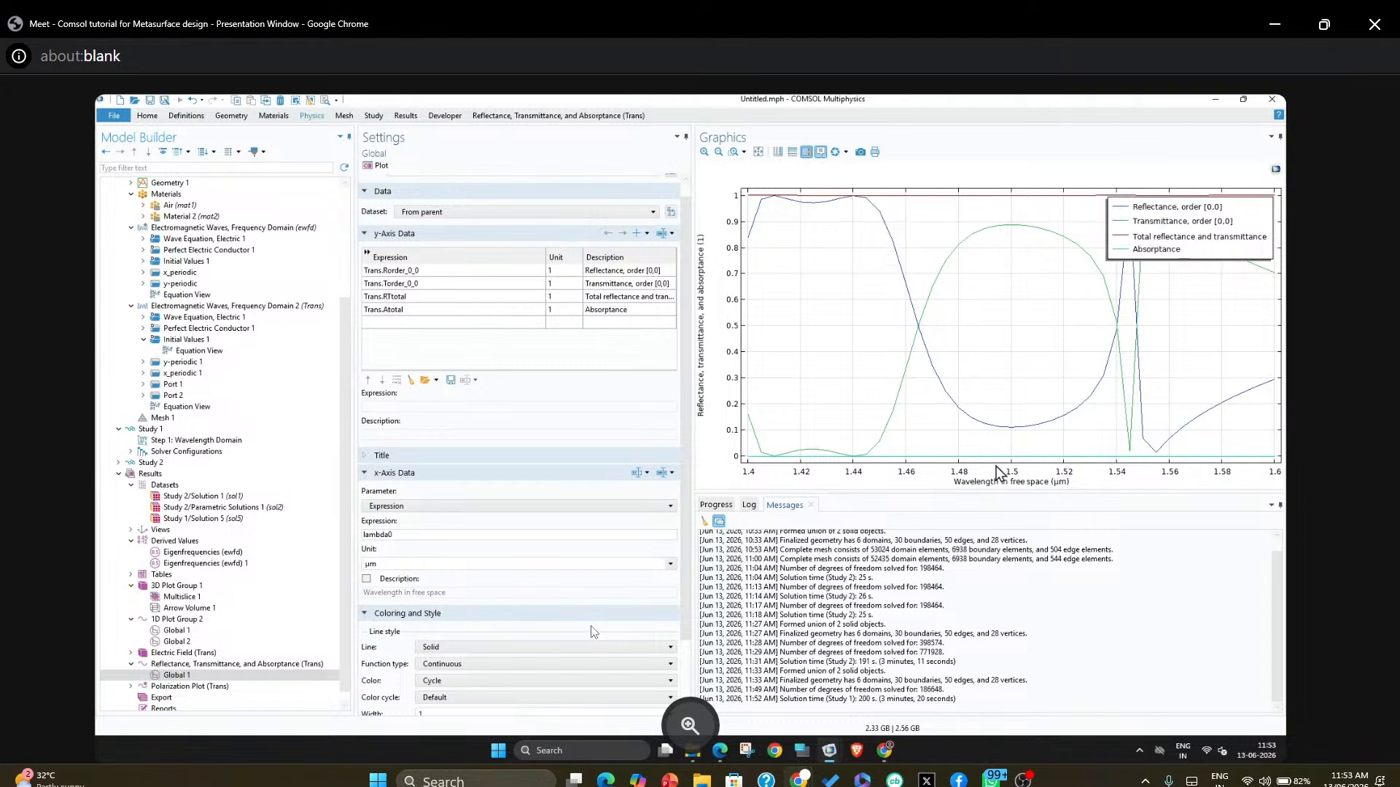
pyautogui.moveTo(862, 459)
pyautogui.moveTo(1163, 461)
pyautogui.click(806, 151)
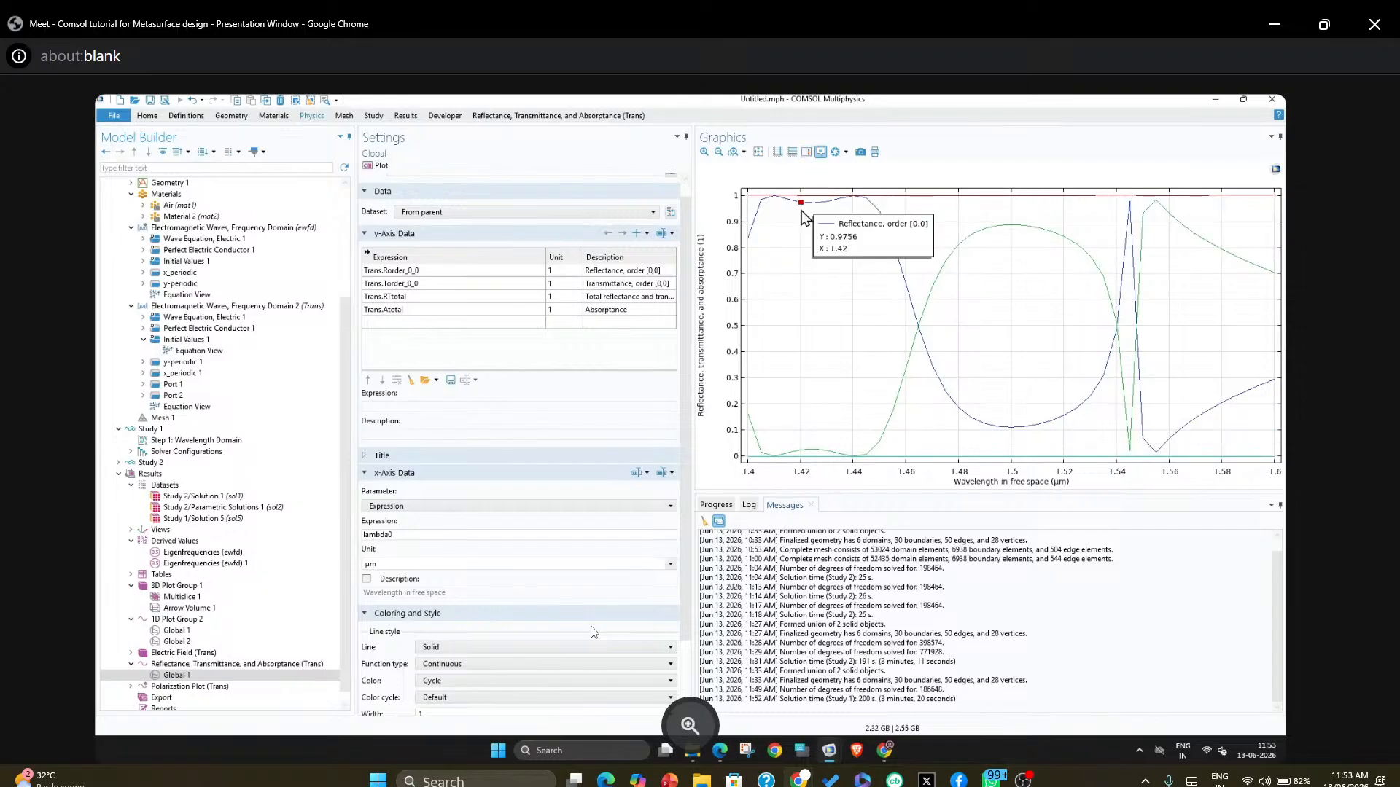
# Remove Trans.Atotal, Trans.Rorder_0_0, and Trans.RTtotal from the Global 1 y-axis expressions, keeping only the order [0,0] transmittance
pyautogui.click(399, 272)
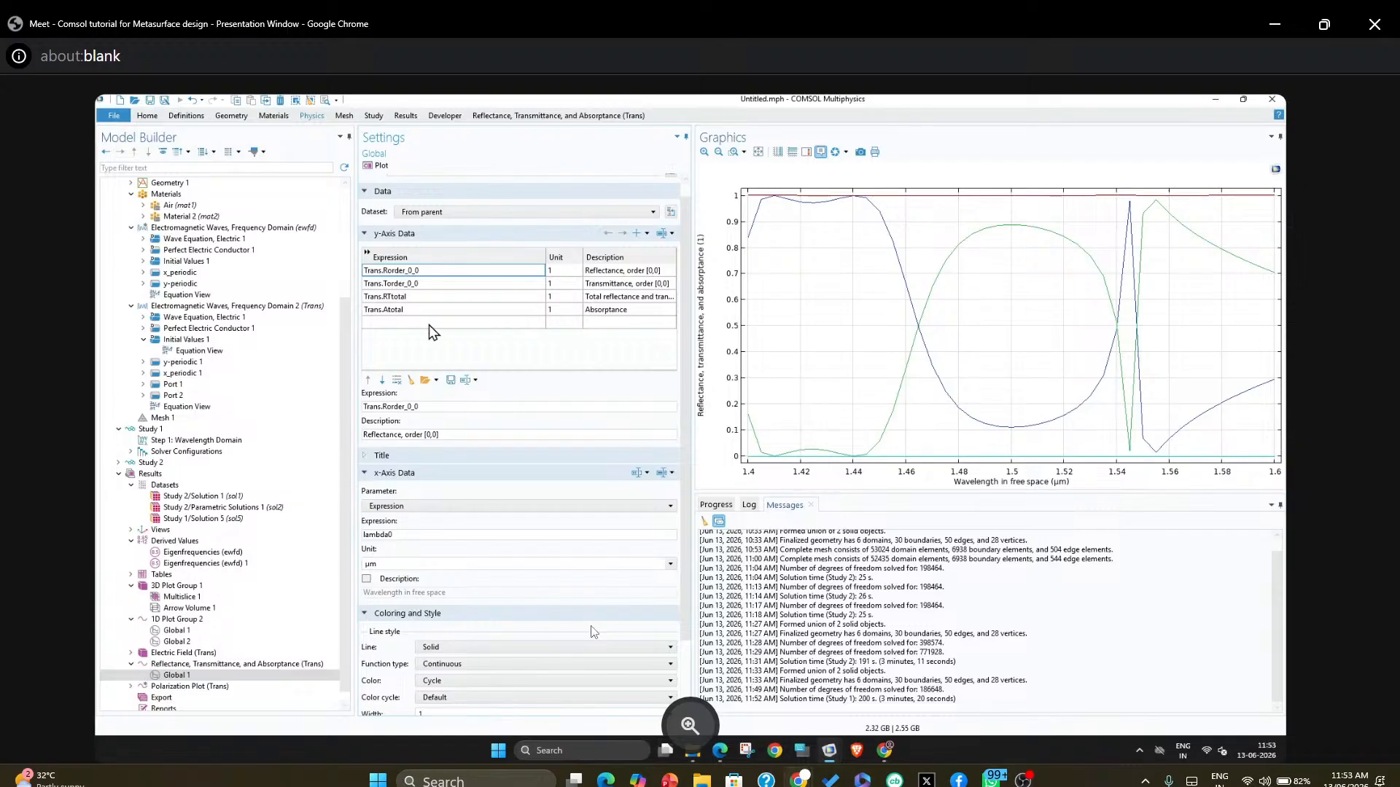
pyautogui.click(405, 312)
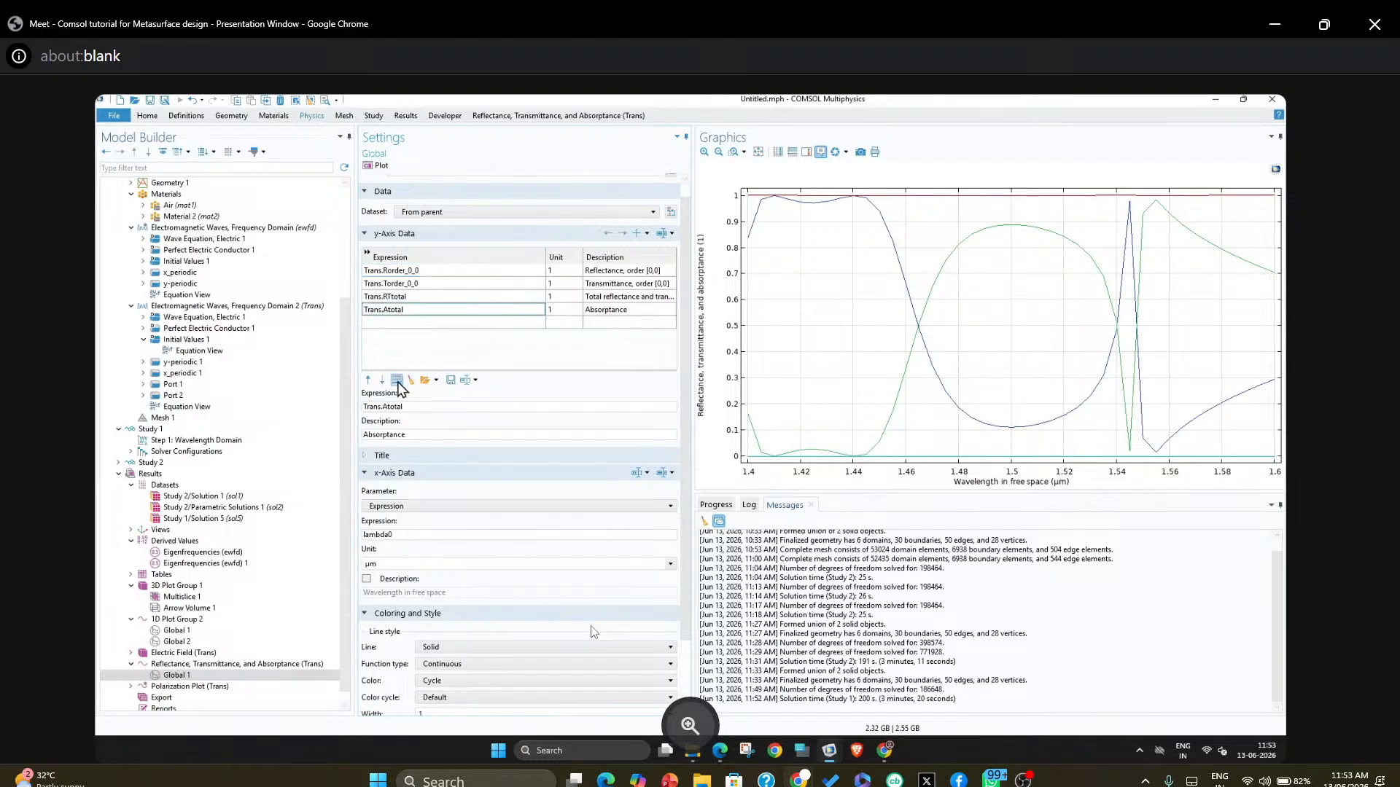
pyautogui.click(396, 380)
pyautogui.click(396, 274)
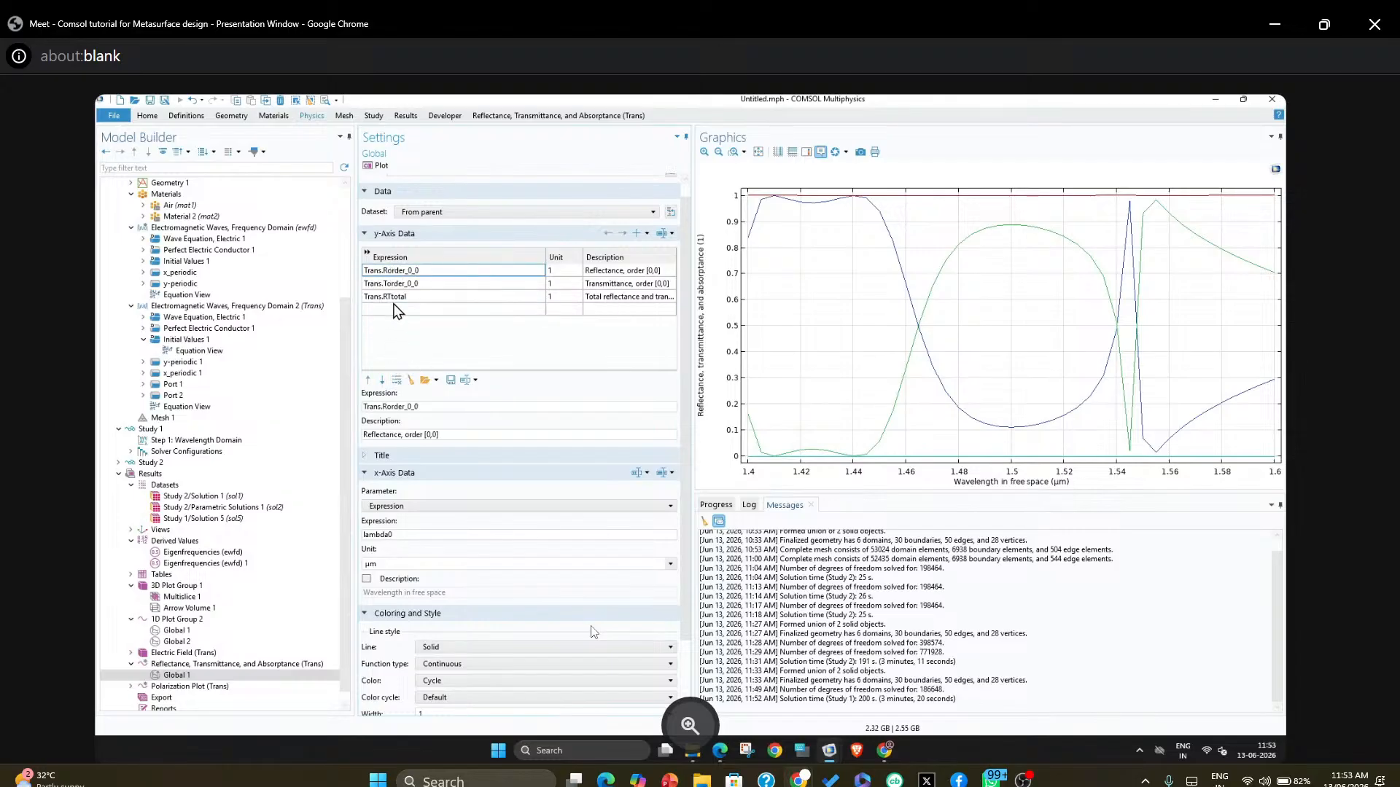
pyautogui.click(396, 380)
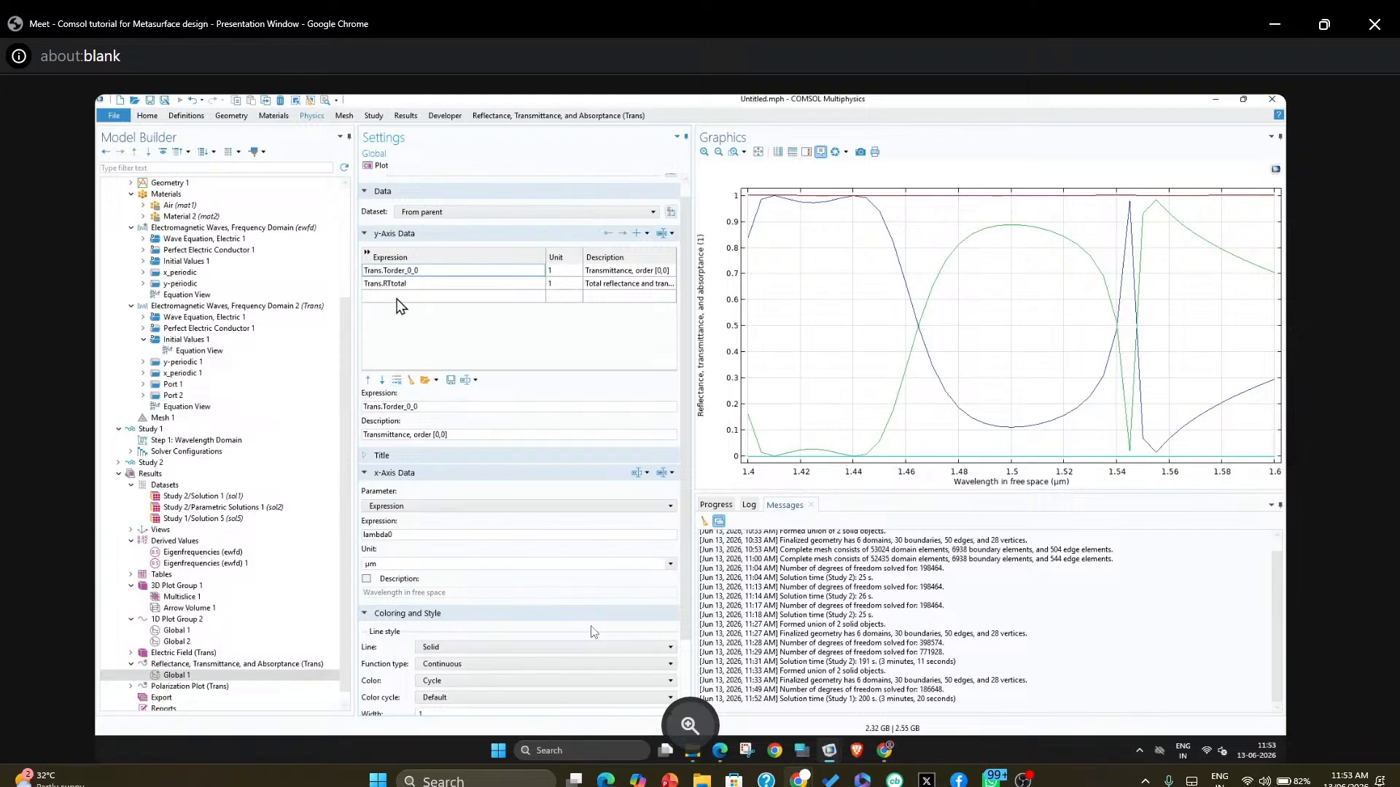
pyautogui.click(398, 284)
pyautogui.click(397, 380)
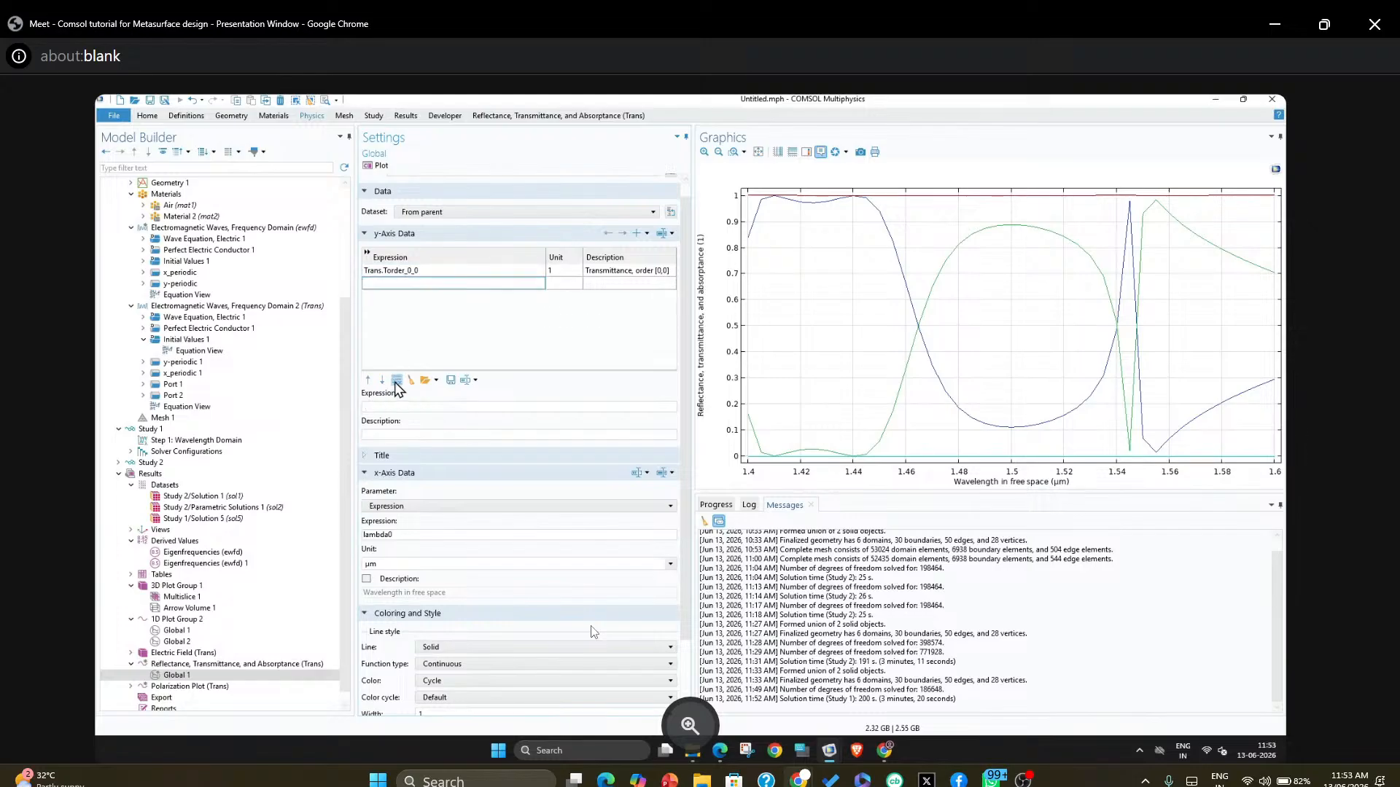
# Examine the predefined energy, global, and port expressions of Electromagnetic Waves, Frequency Domain 2 for use as y-axis data
pyautogui.click(669, 235)
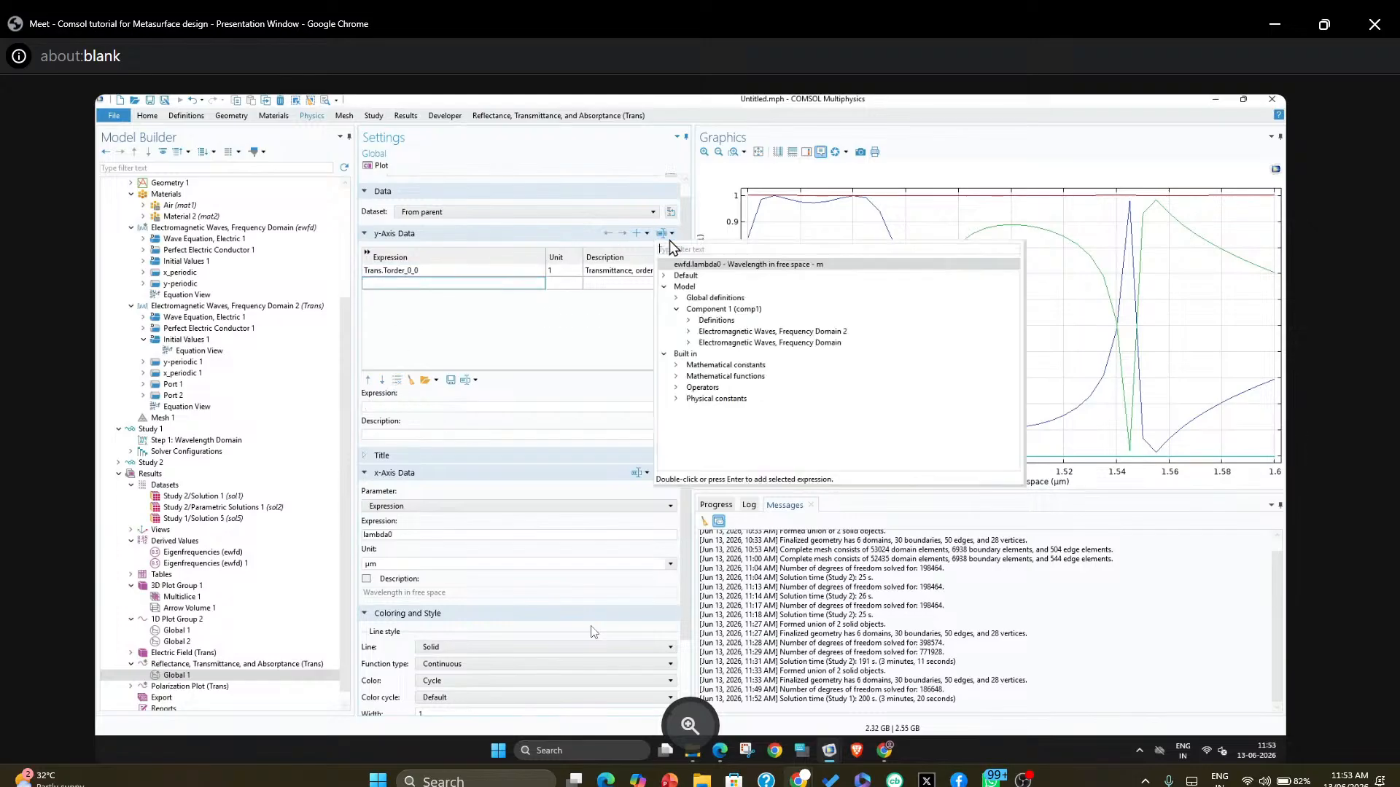
pyautogui.click(688, 332)
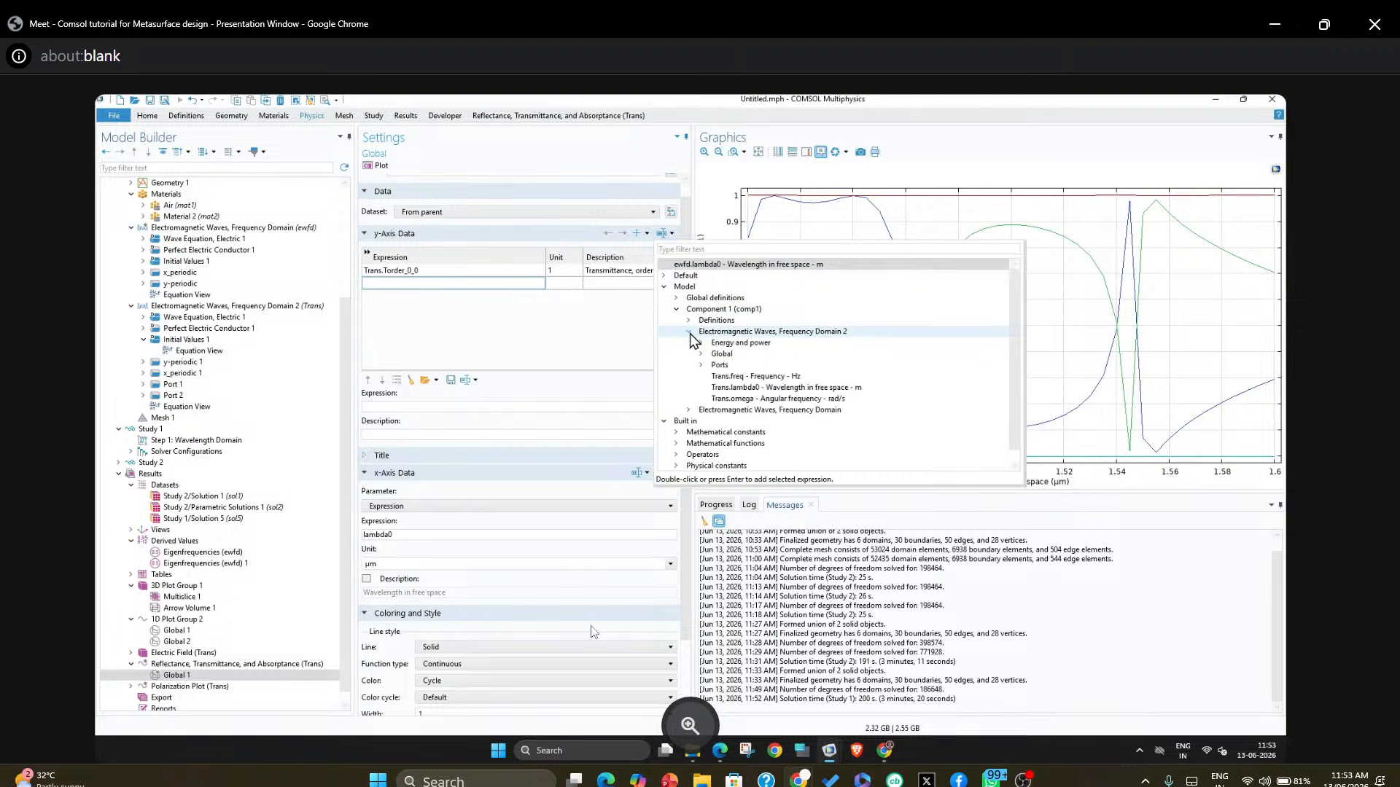
pyautogui.click(700, 365)
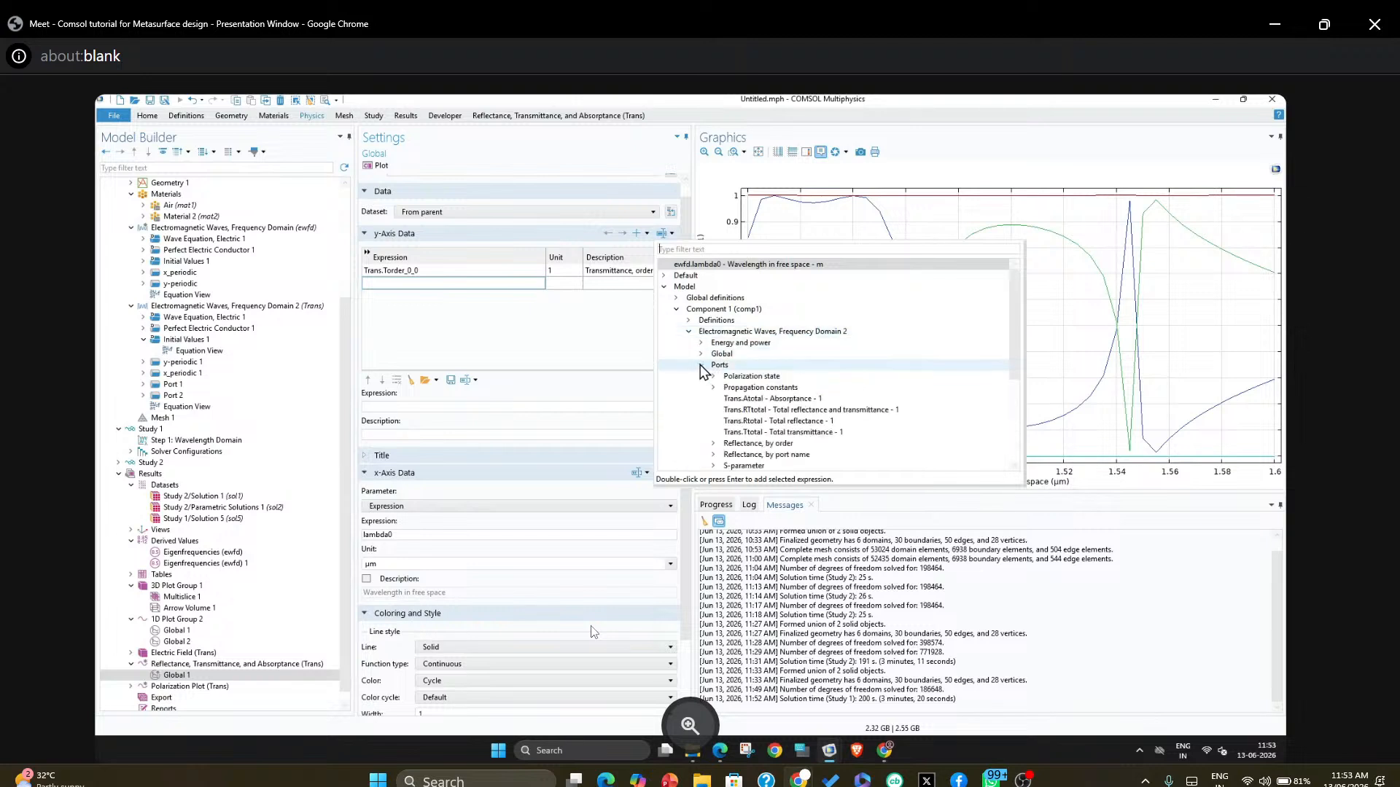
pyautogui.scroll(-2, 743, 370)
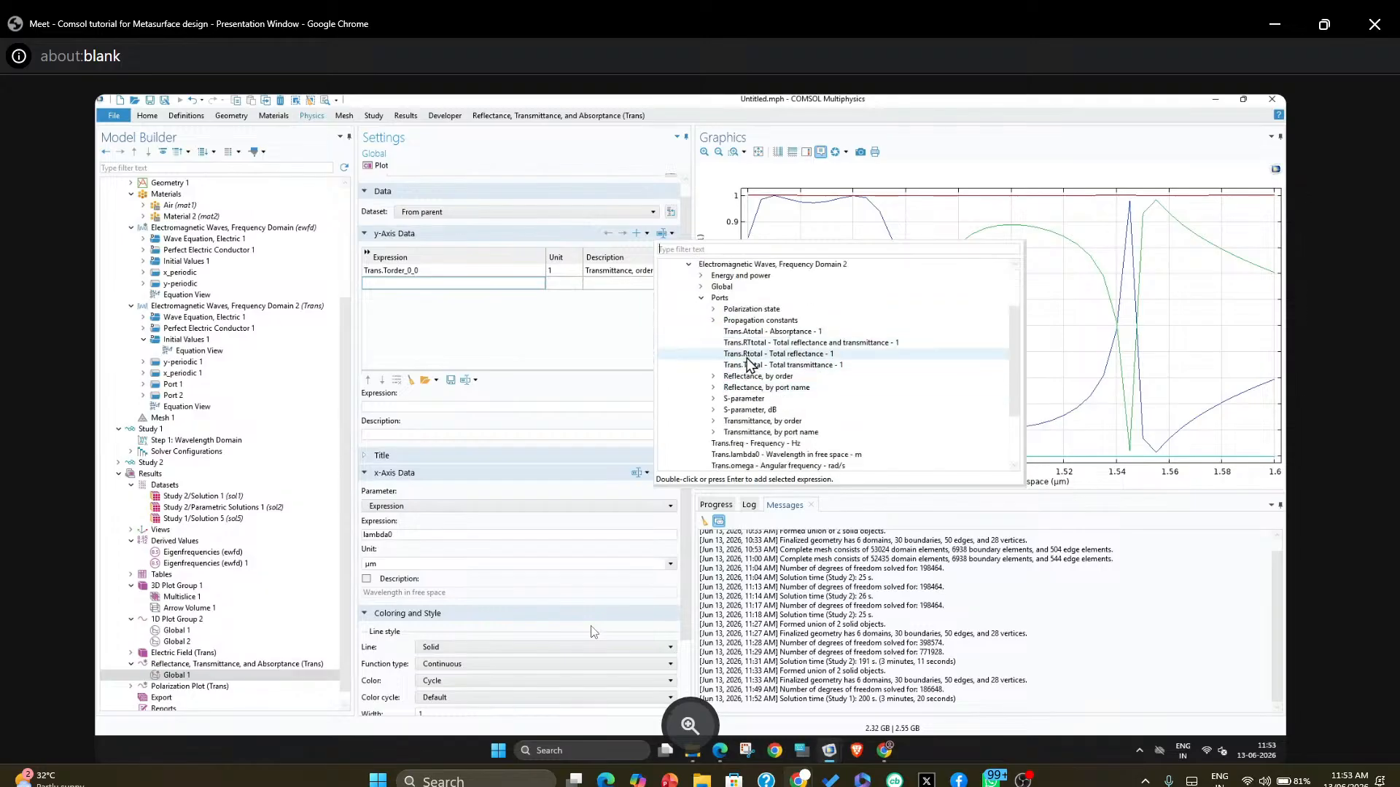
pyautogui.click(715, 322)
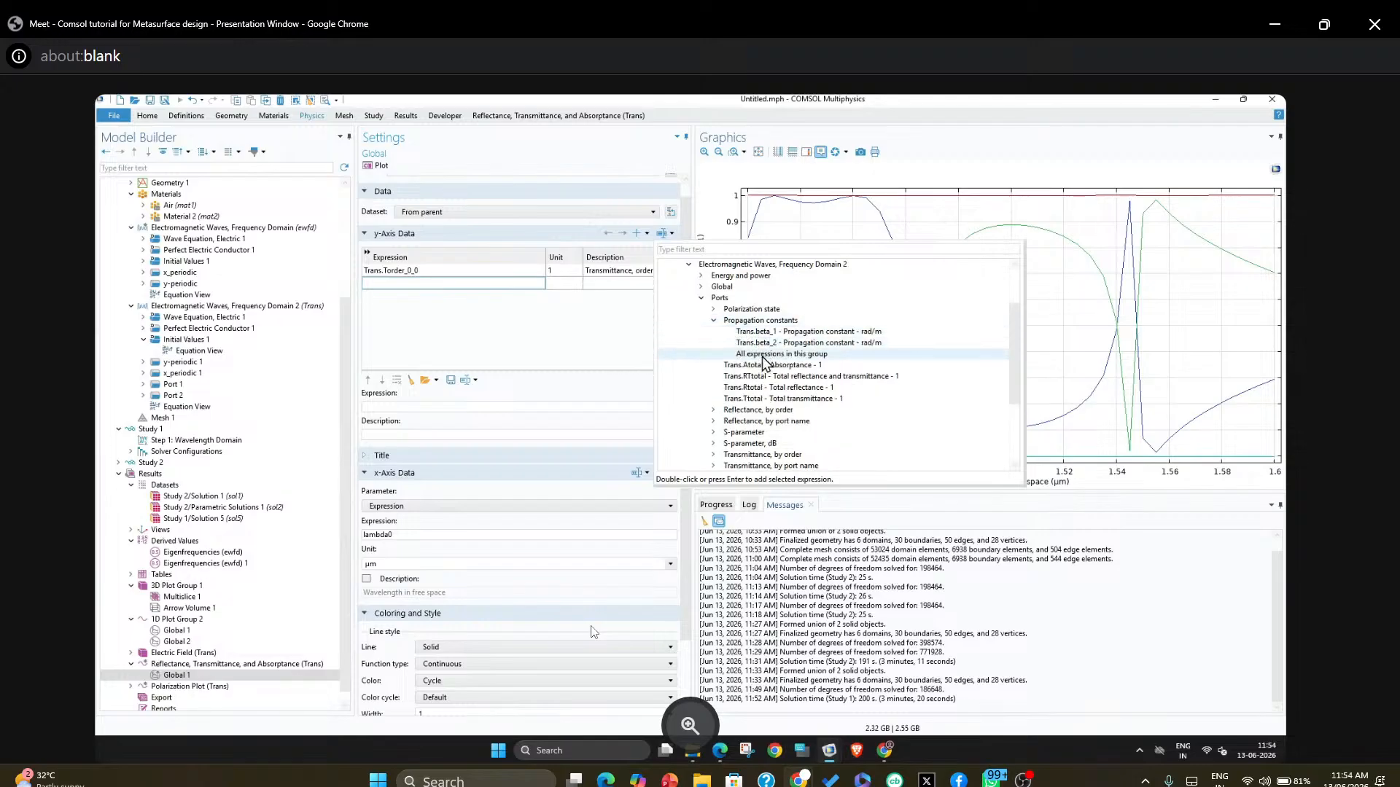
pyautogui.click(715, 310)
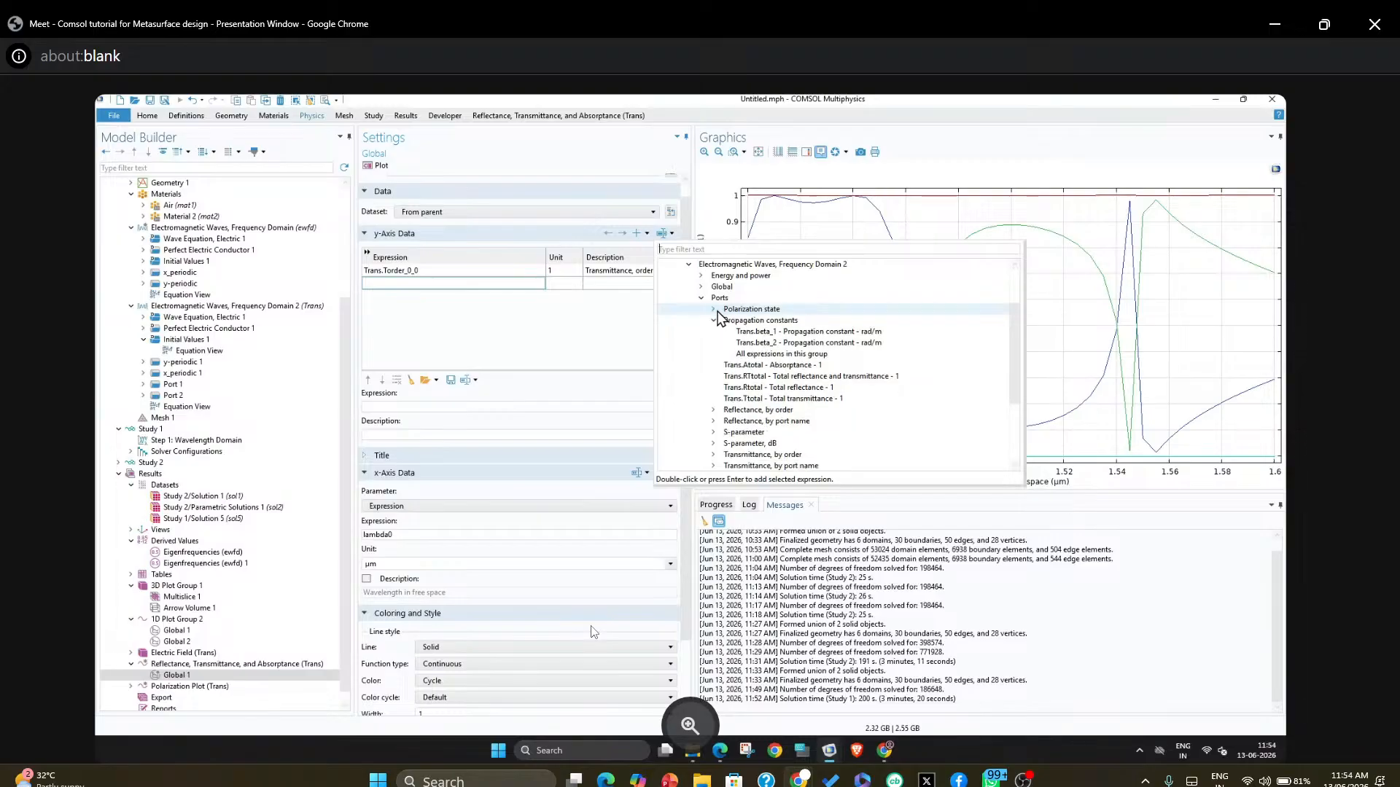
pyautogui.click(715, 310)
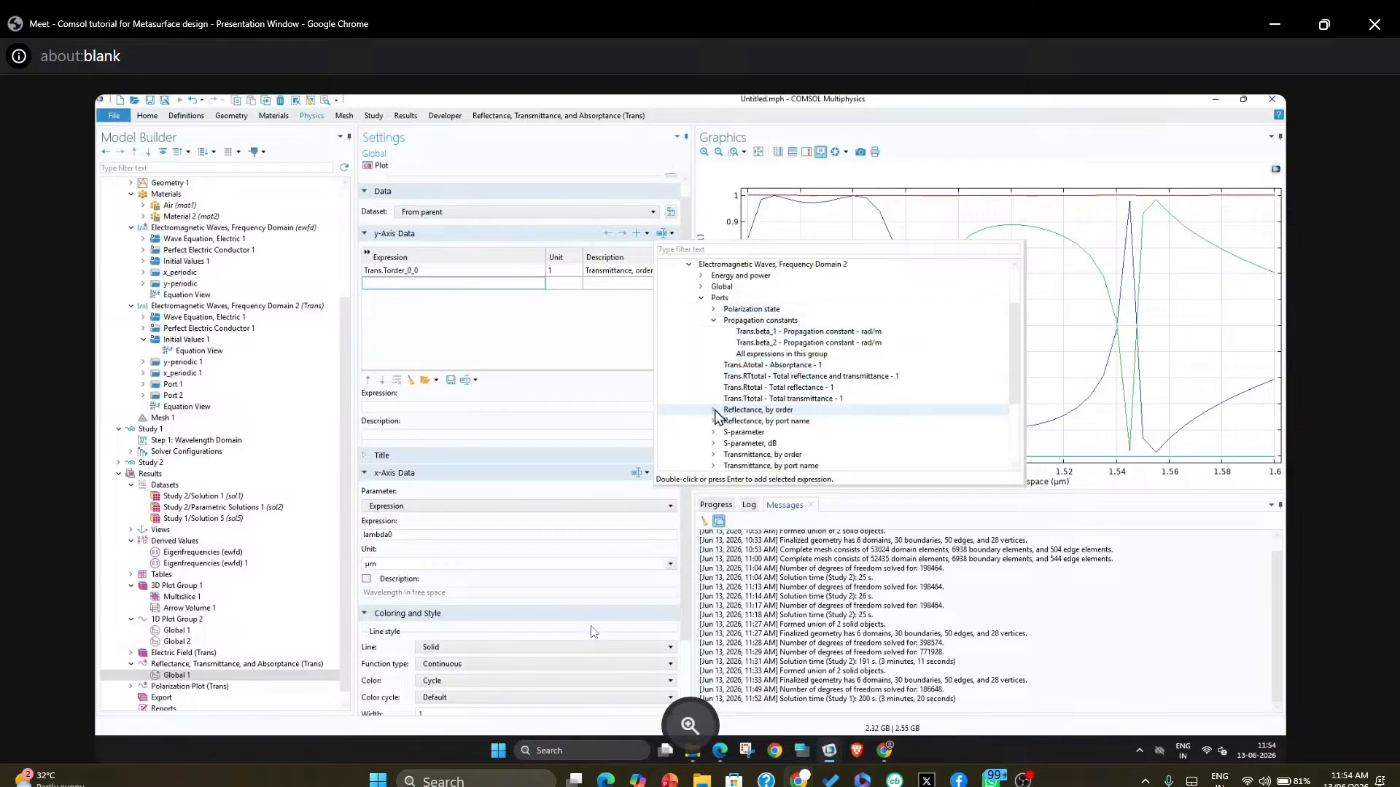
pyautogui.scroll(-1, 724, 415)
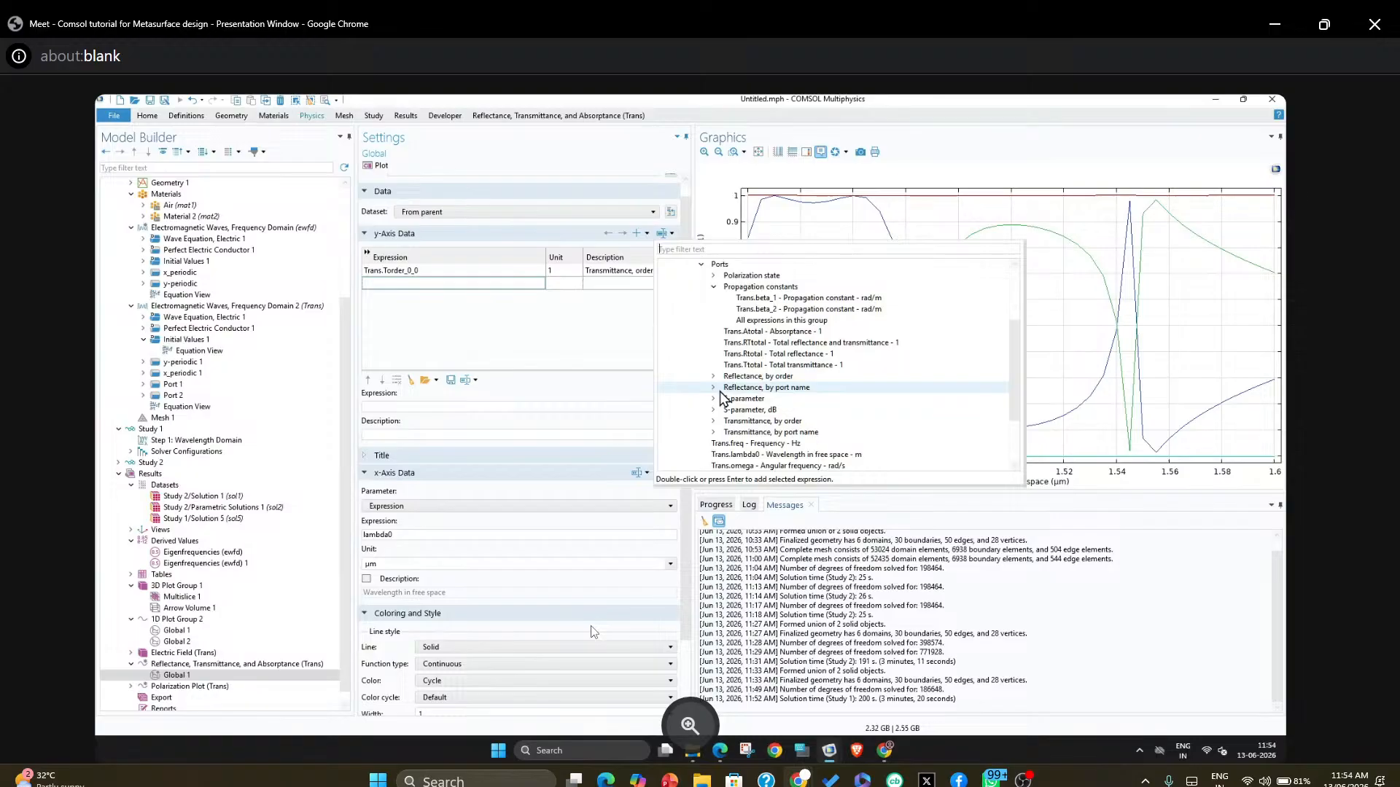
pyautogui.click(714, 399)
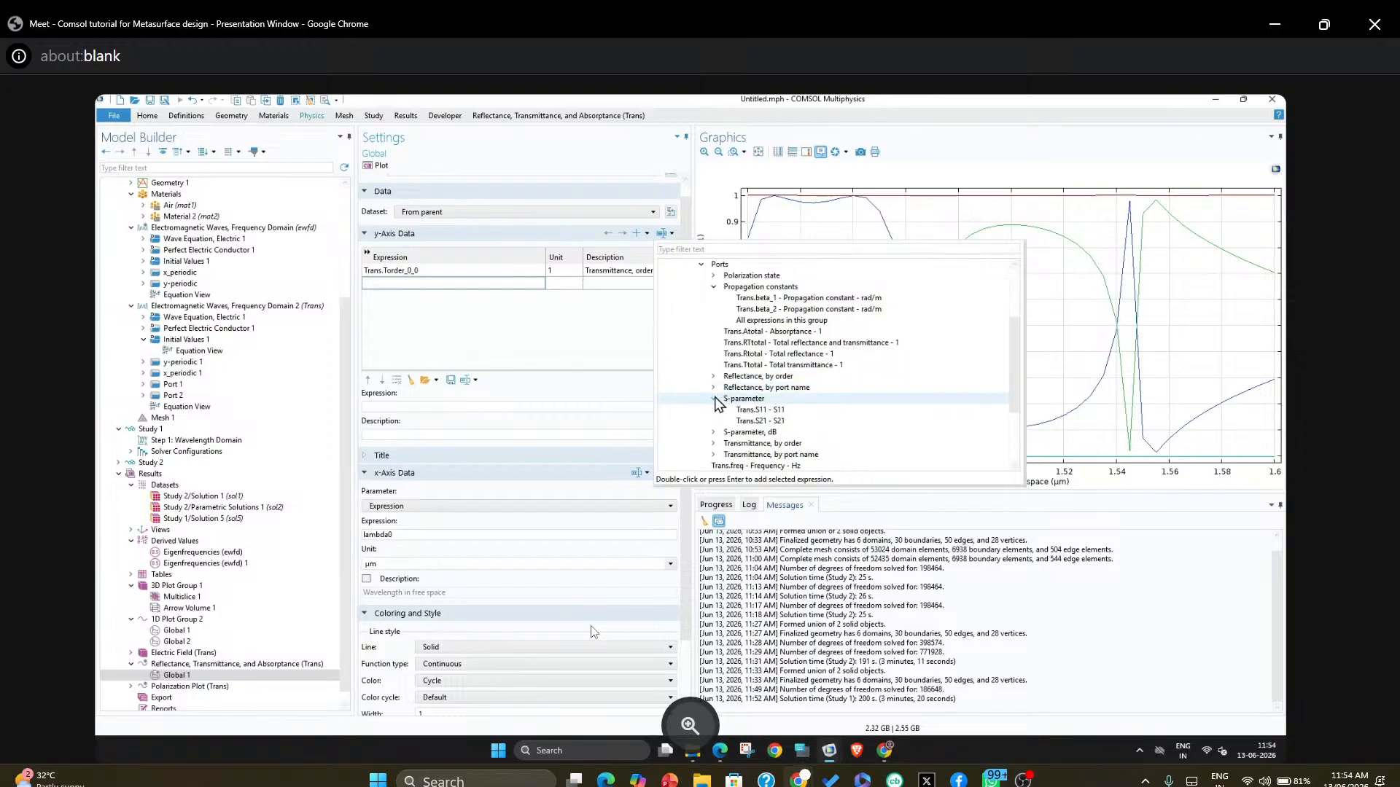
pyautogui.click(715, 399)
pyautogui.click(714, 410)
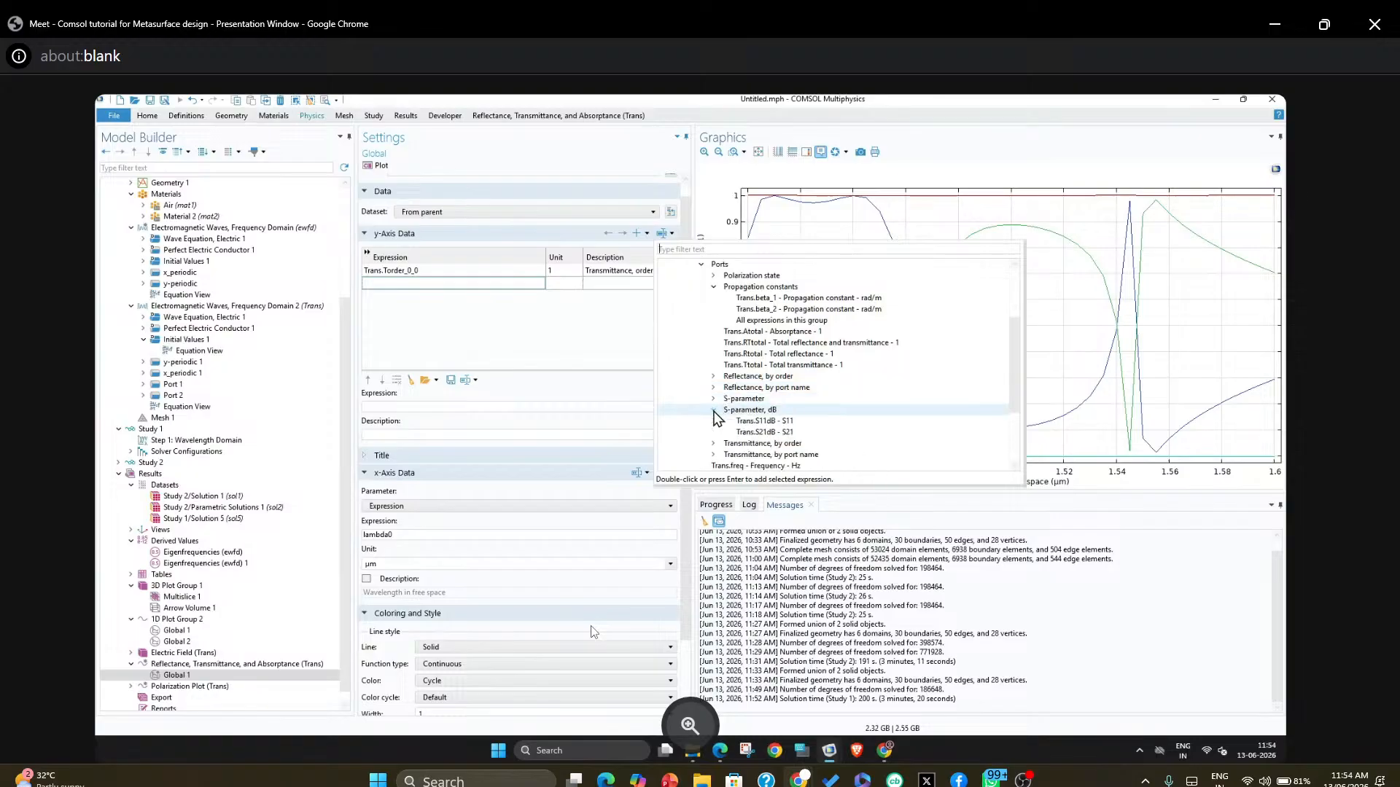
pyautogui.click(714, 410)
pyautogui.scroll(-2, 714, 412)
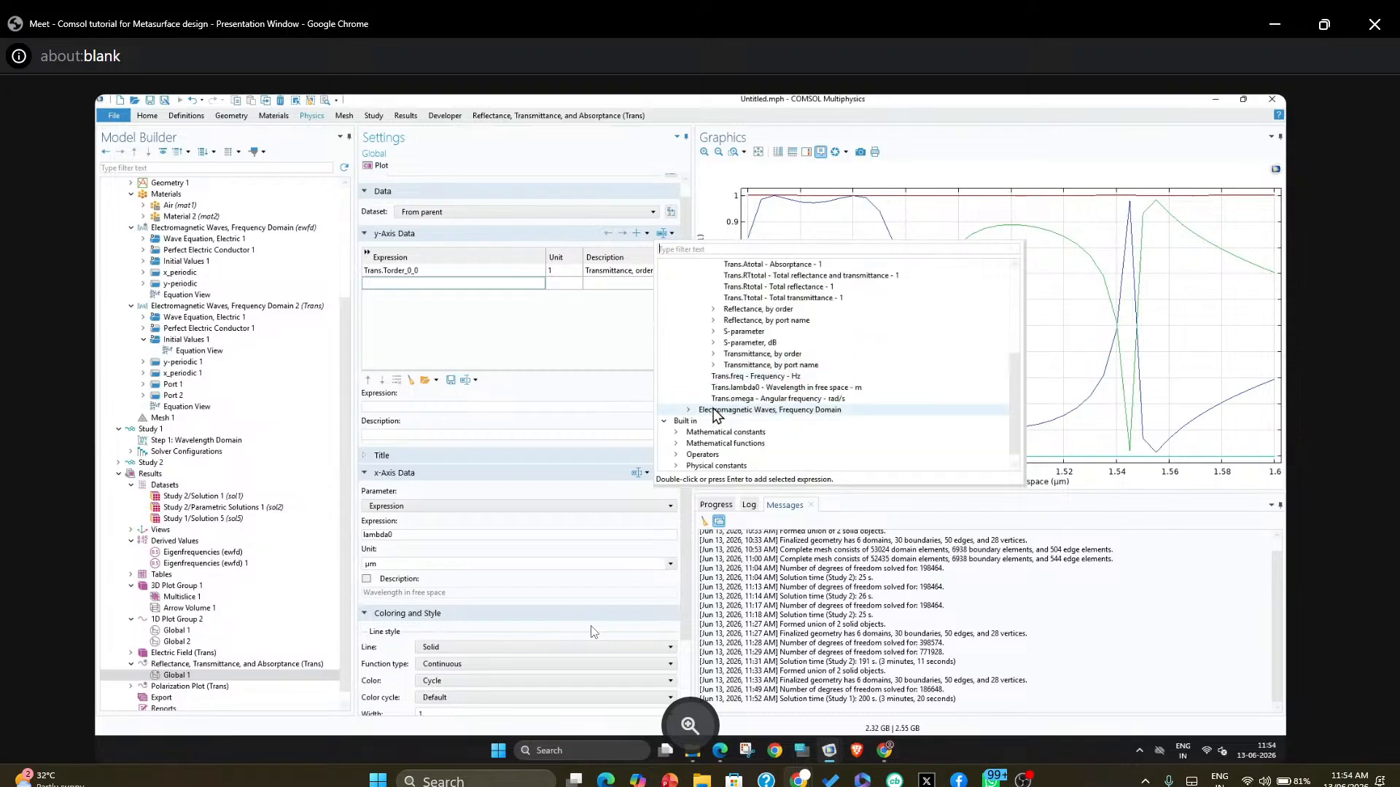
pyautogui.click(714, 355)
pyautogui.click(714, 354)
pyautogui.click(714, 365)
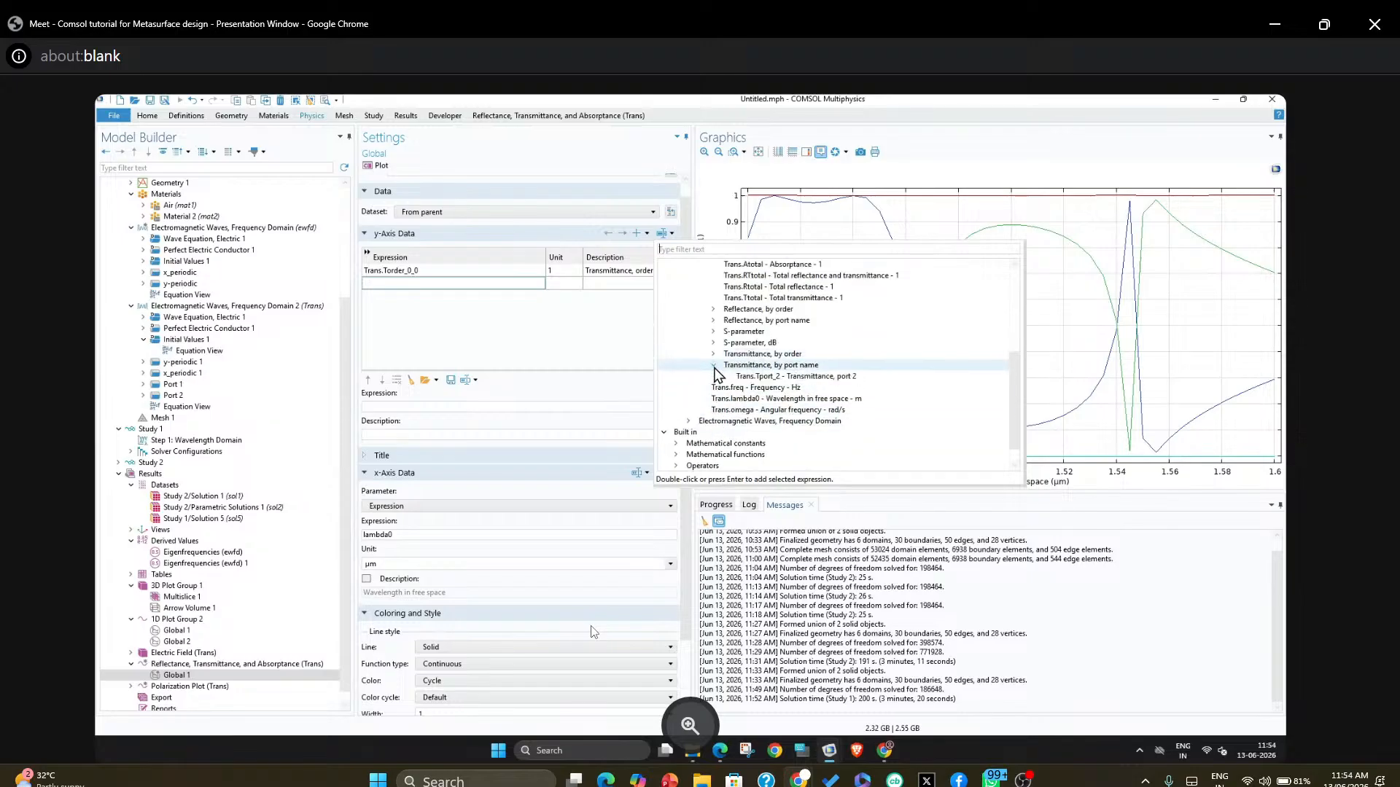
pyautogui.click(714, 366)
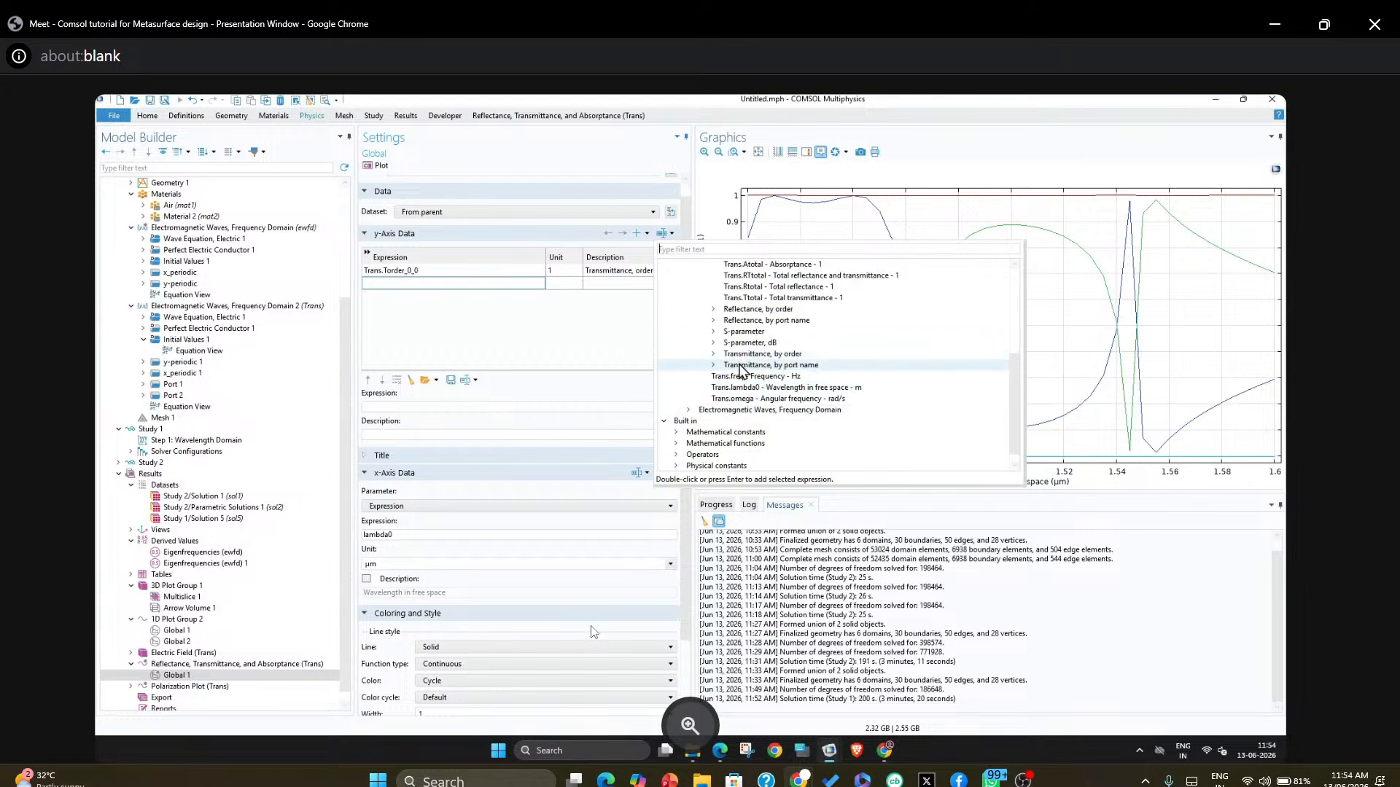
pyautogui.scroll(2, 742, 394)
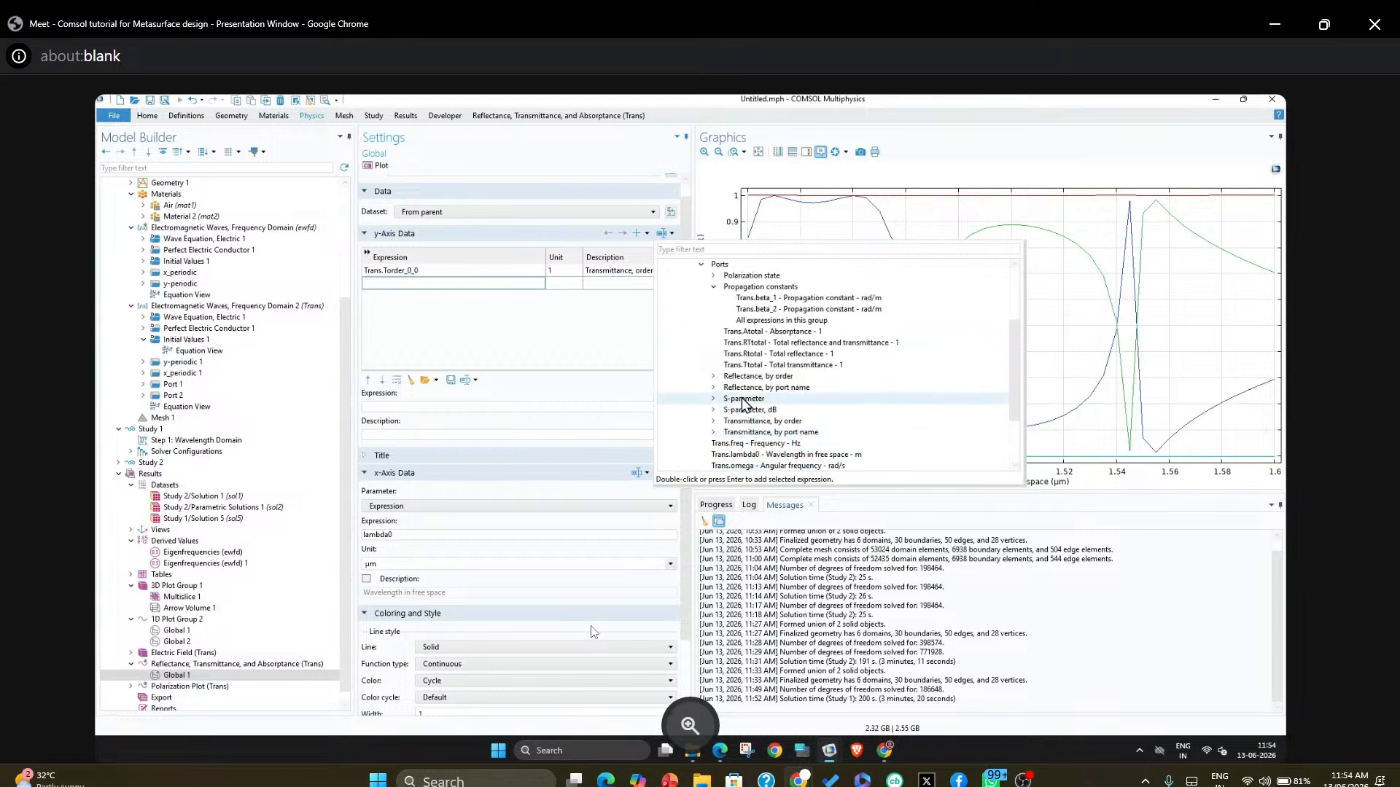
pyautogui.scroll(2, 729, 365)
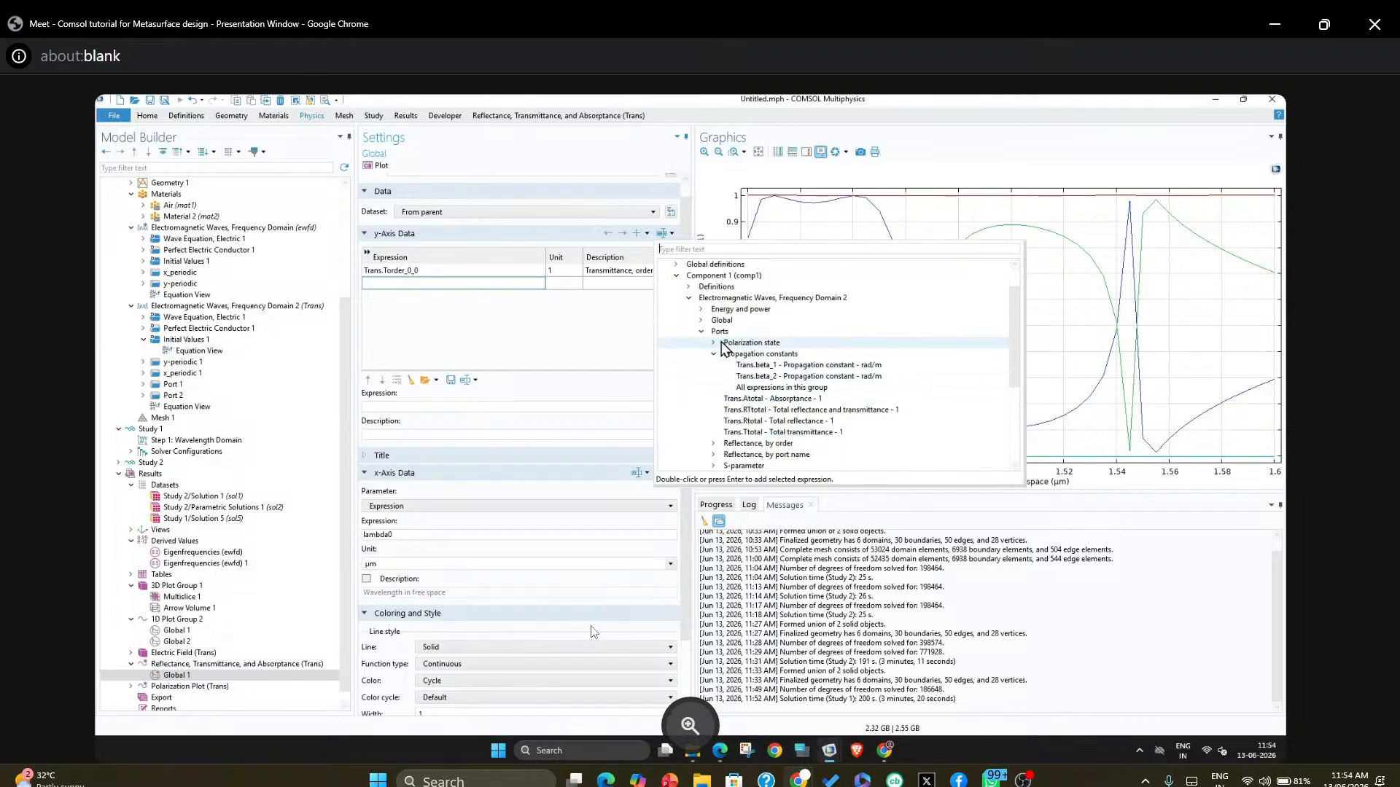
pyautogui.click(706, 321)
pyautogui.click(703, 321)
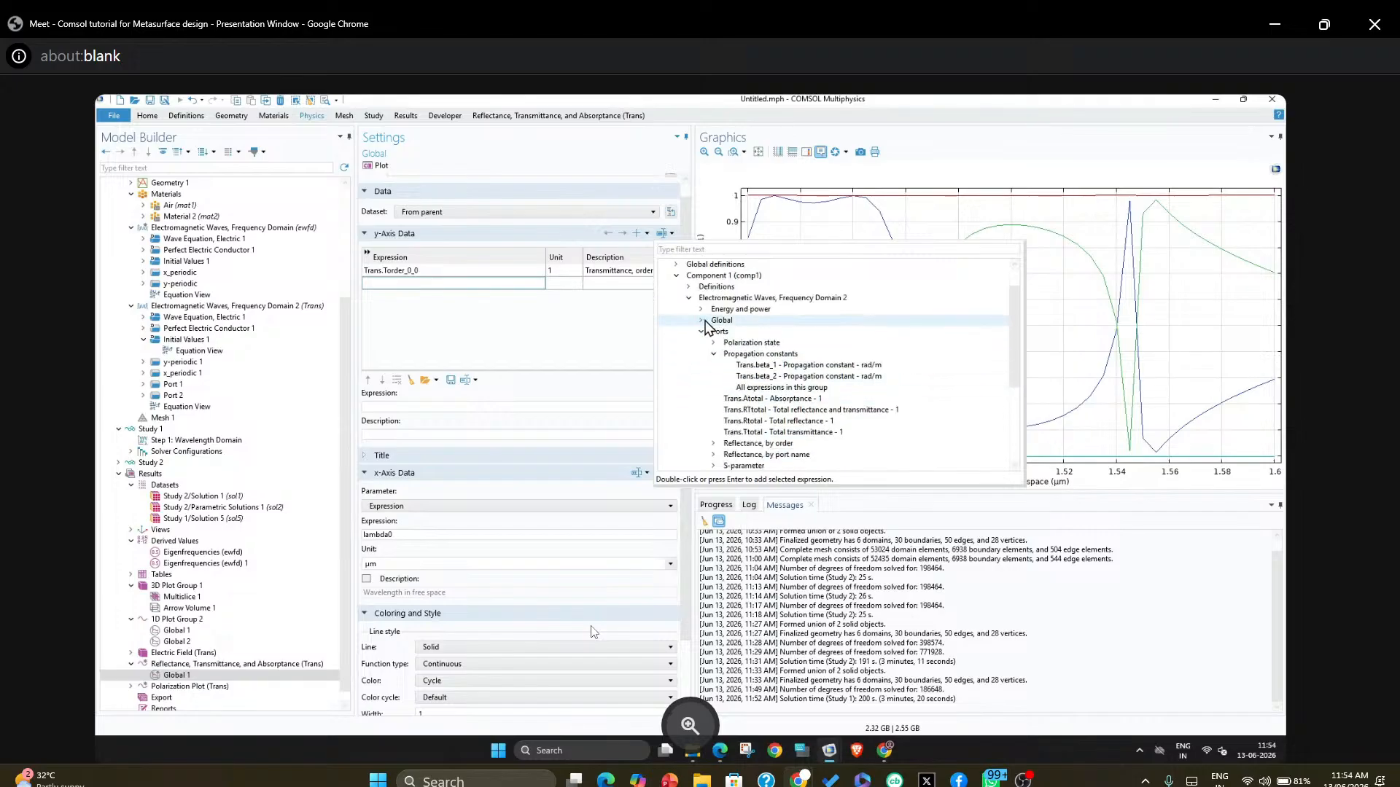
pyautogui.click(701, 309)
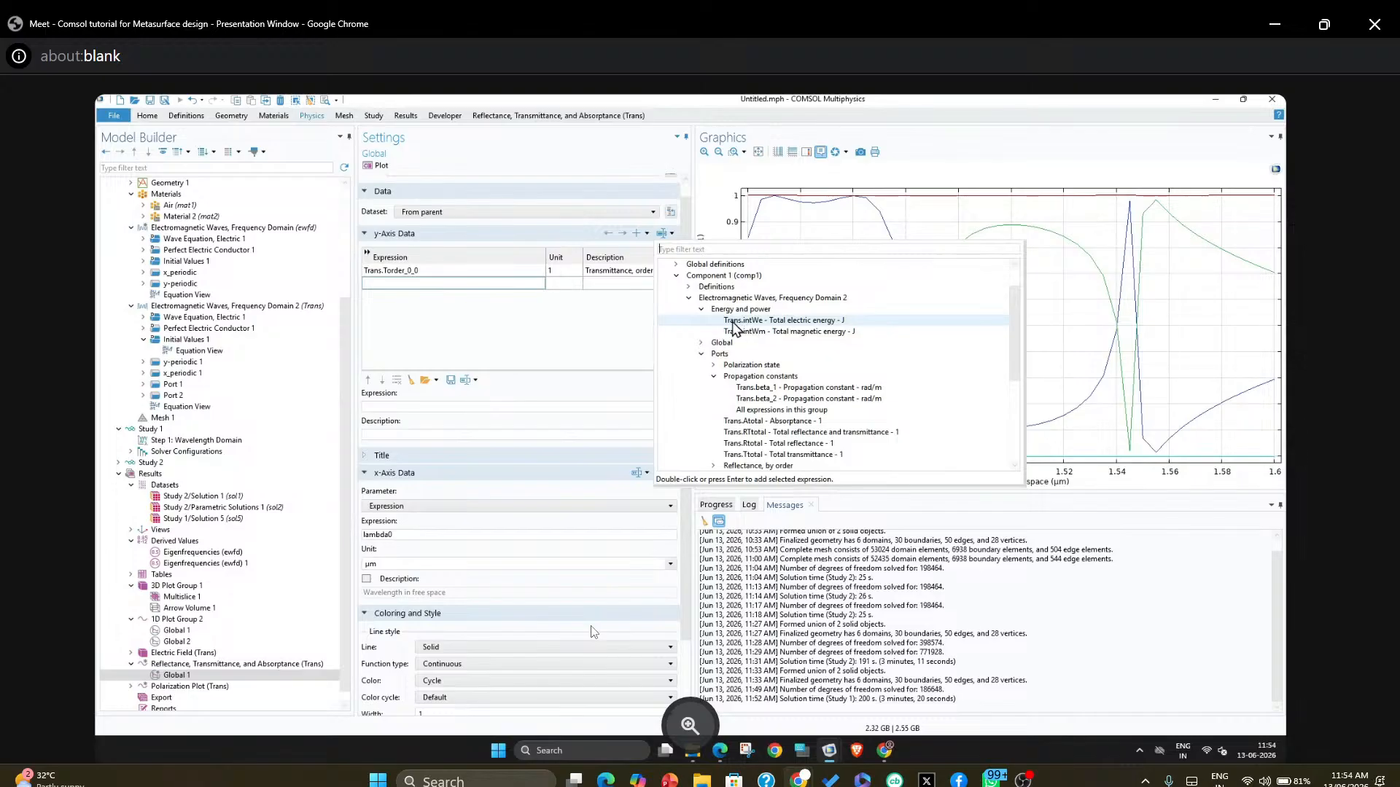
pyautogui.click(702, 310)
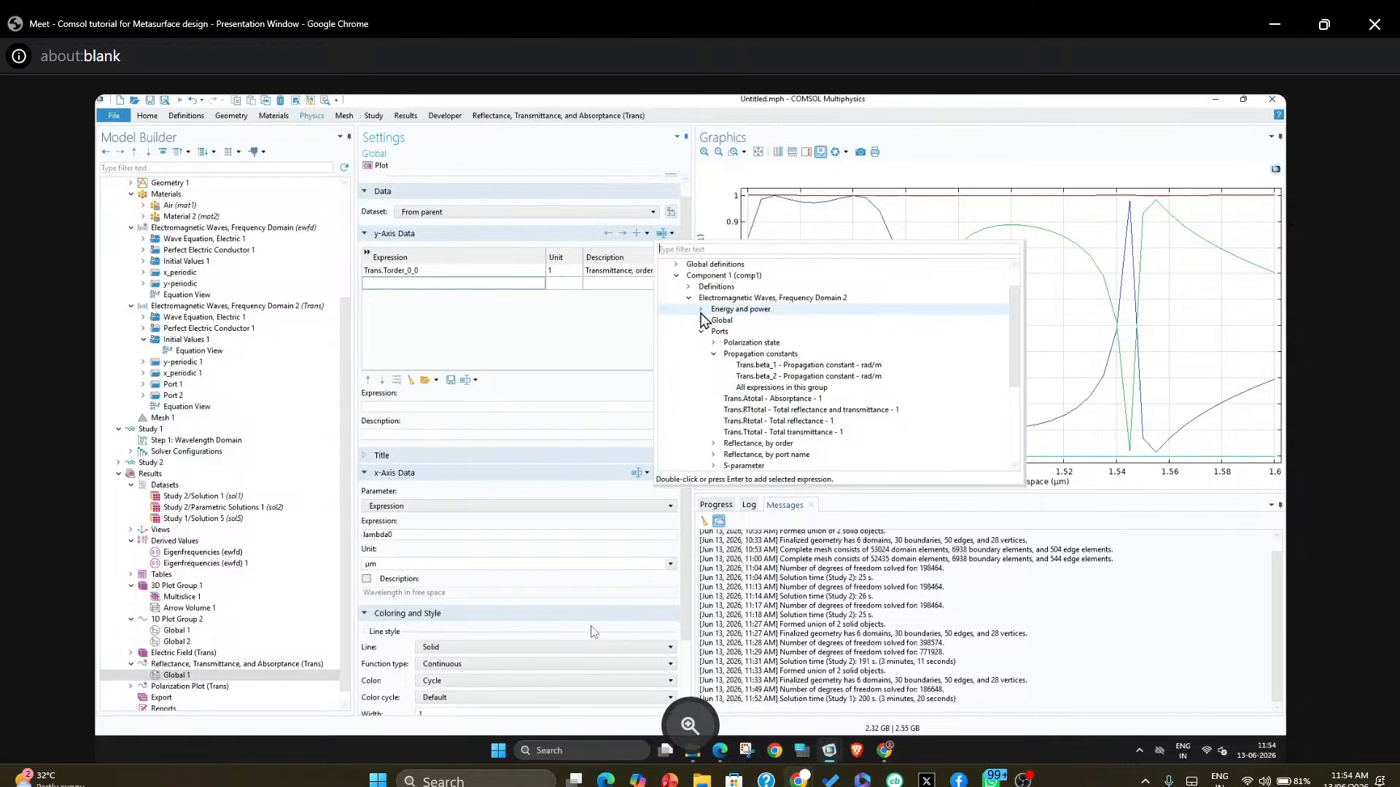
pyautogui.click(458, 288)
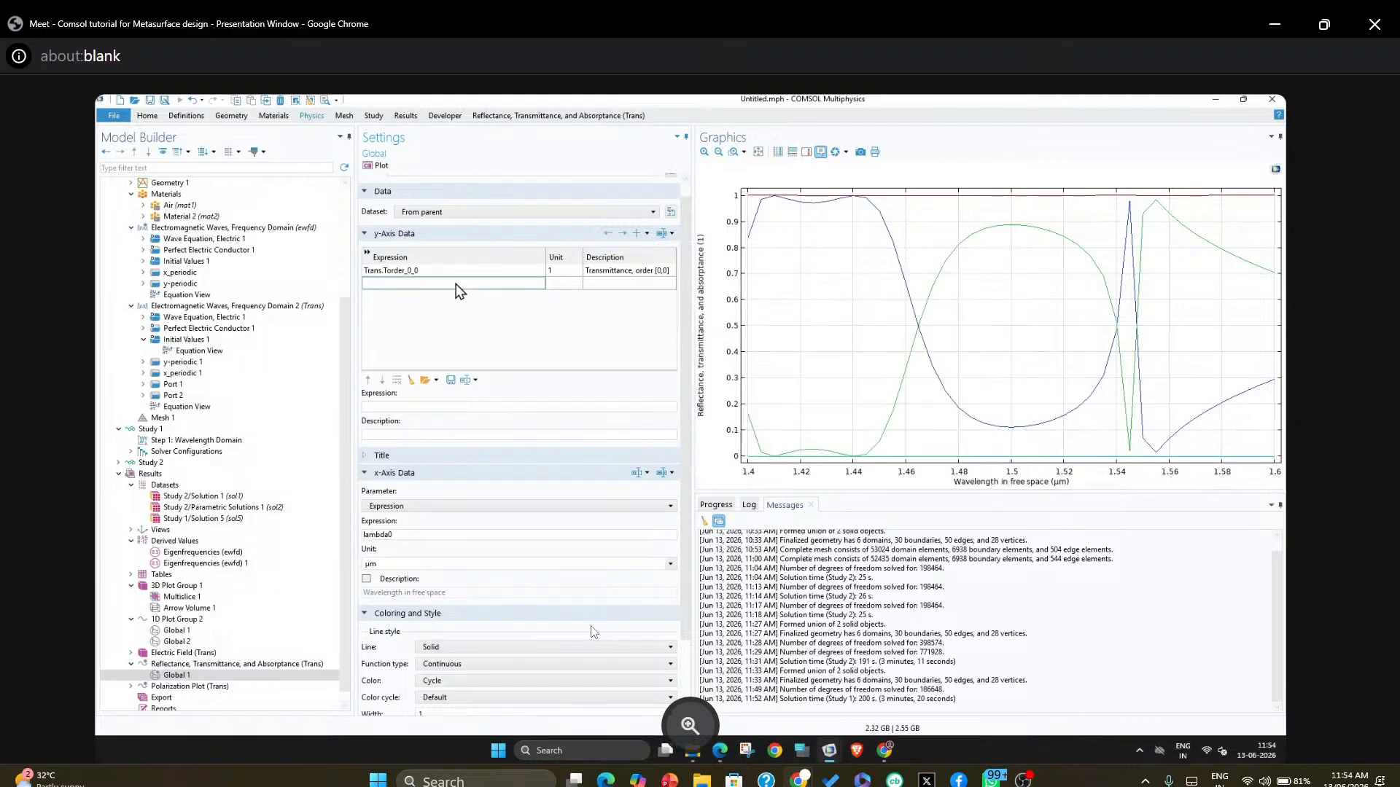
# Try the variable Trans as a second y-axis expression in Global 1 and replot
pyautogui.click(456, 285)
pyautogui.write('Trans')
pyautogui.click(488, 330)
pyautogui.click(378, 166)
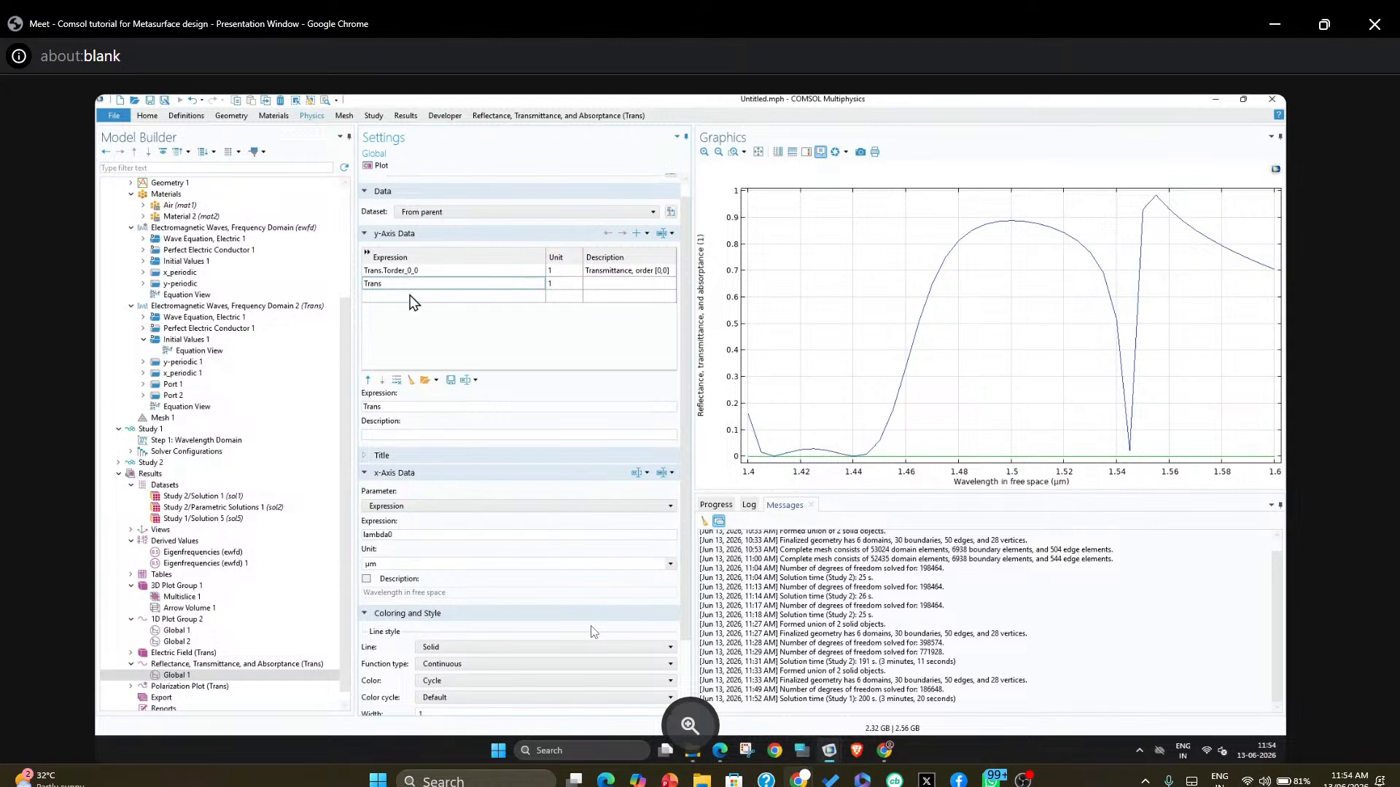
# Review the component's Variables 1 and Variables 2, copy the Ref expression, and return to the Global 1 plot settings
pyautogui.scroll(5, 241, 299)
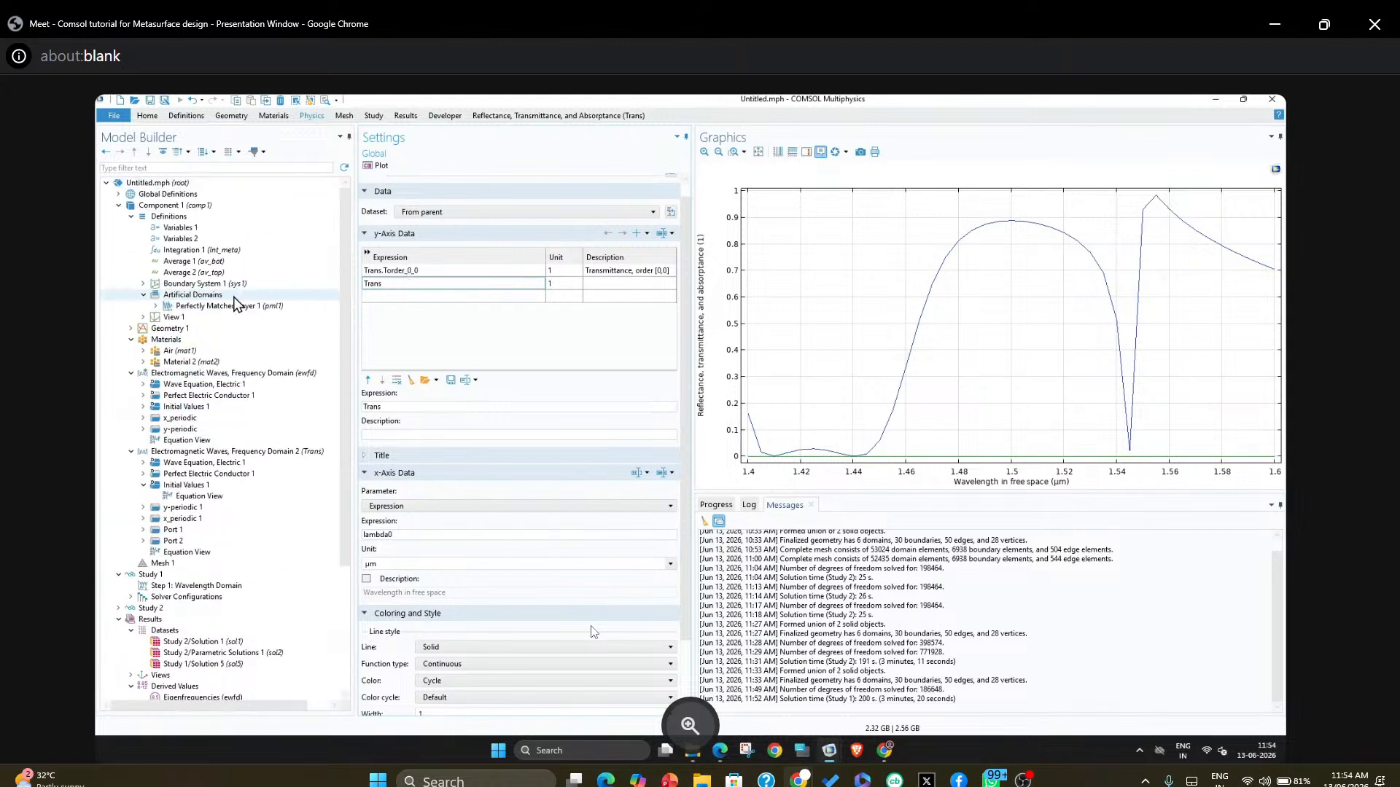
pyautogui.click(207, 231)
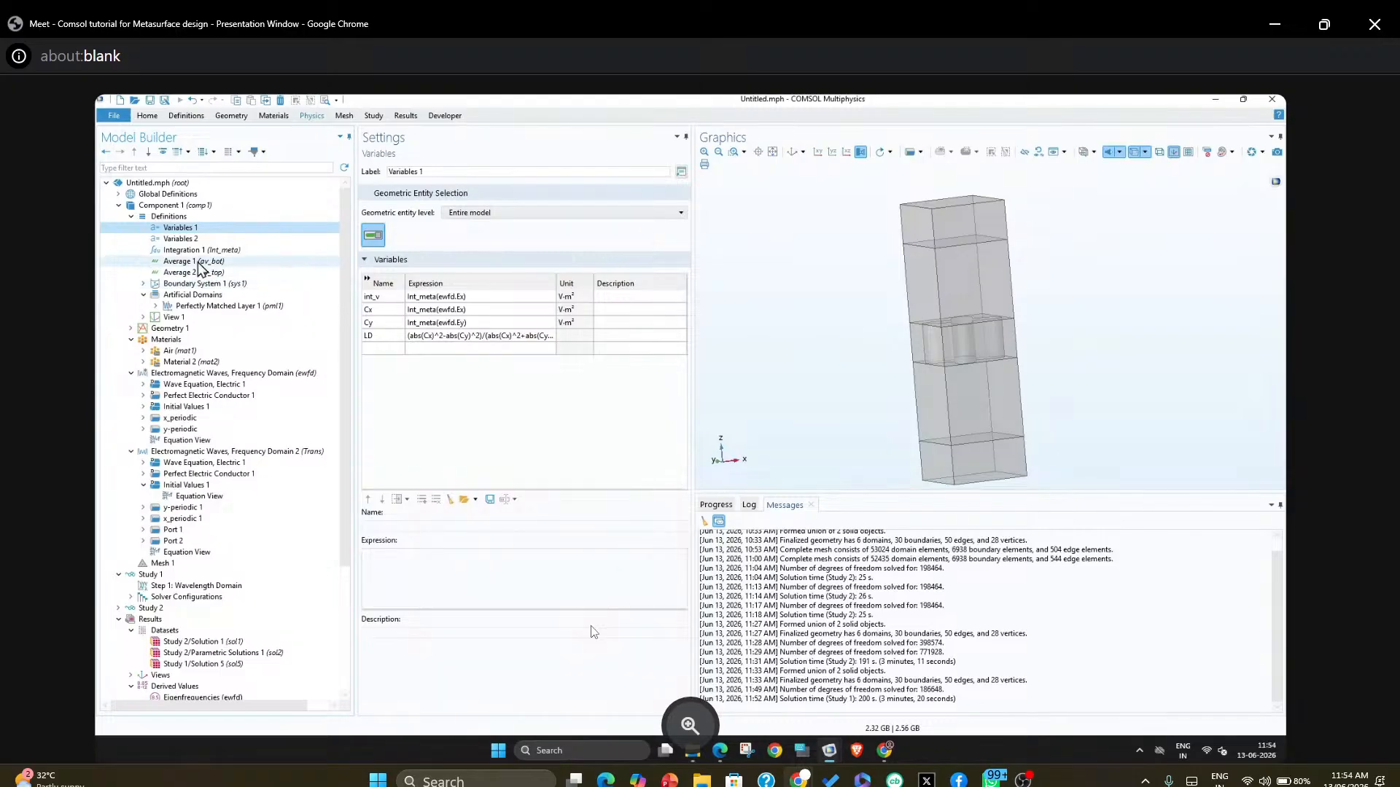
pyautogui.click(182, 239)
pyautogui.click(464, 297)
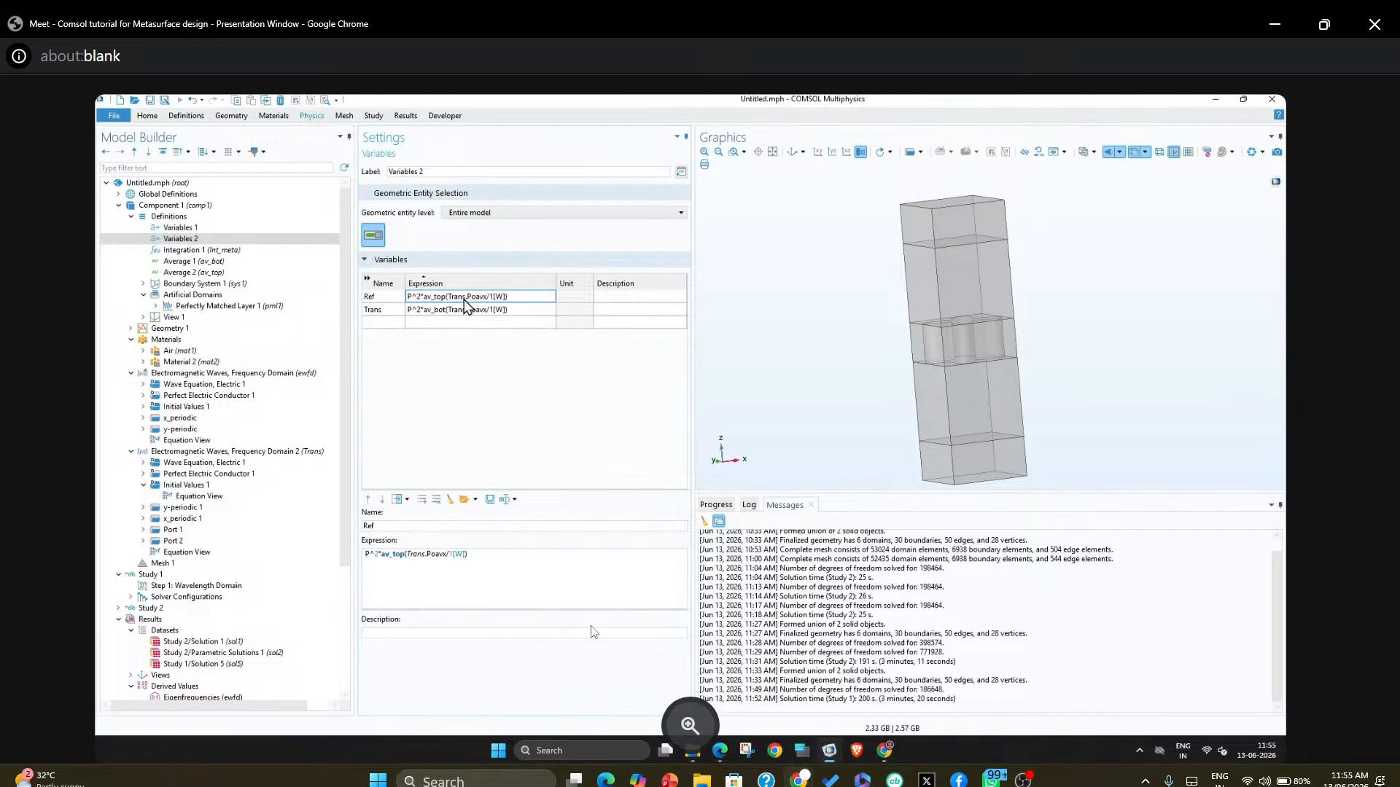
pyautogui.scroll(-4, 185, 670)
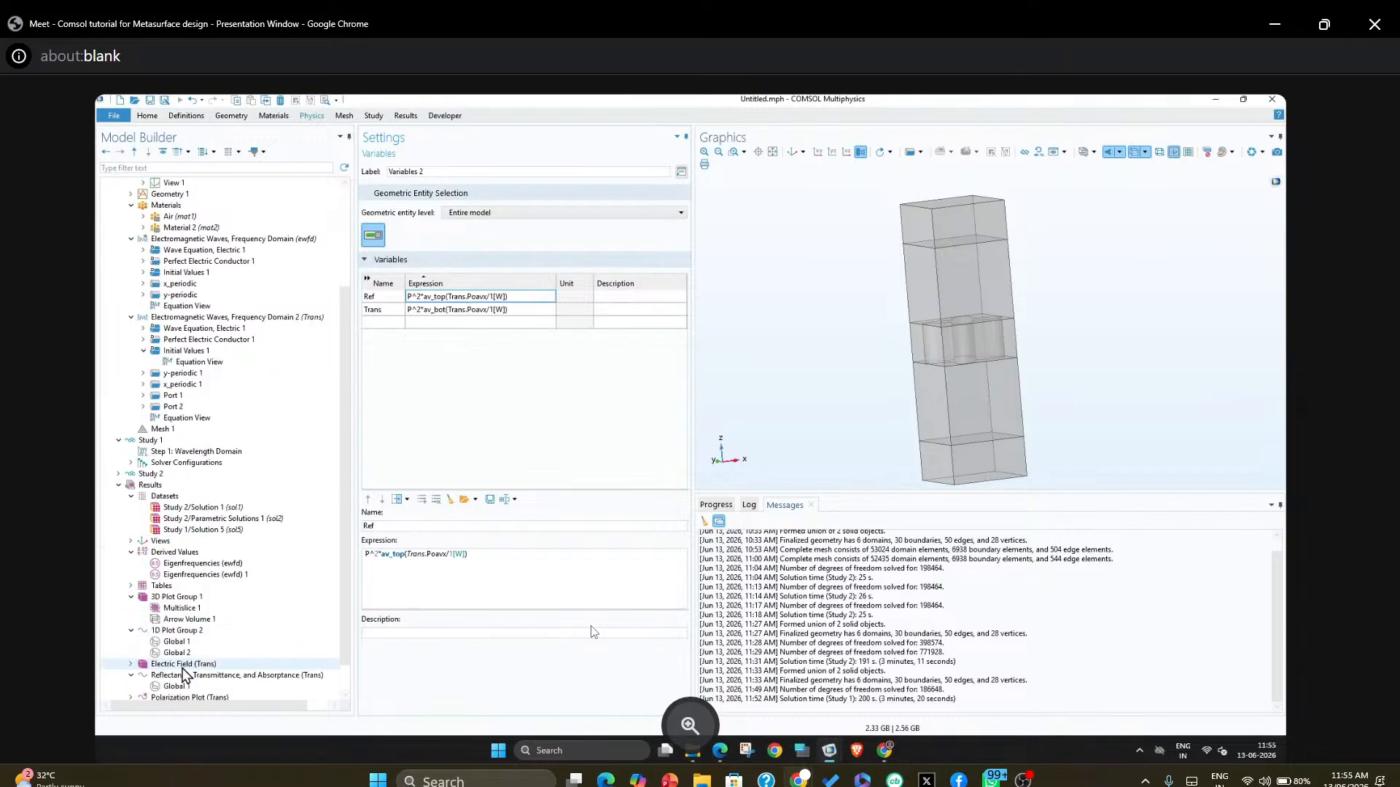
pyautogui.scroll(-1, 186, 675)
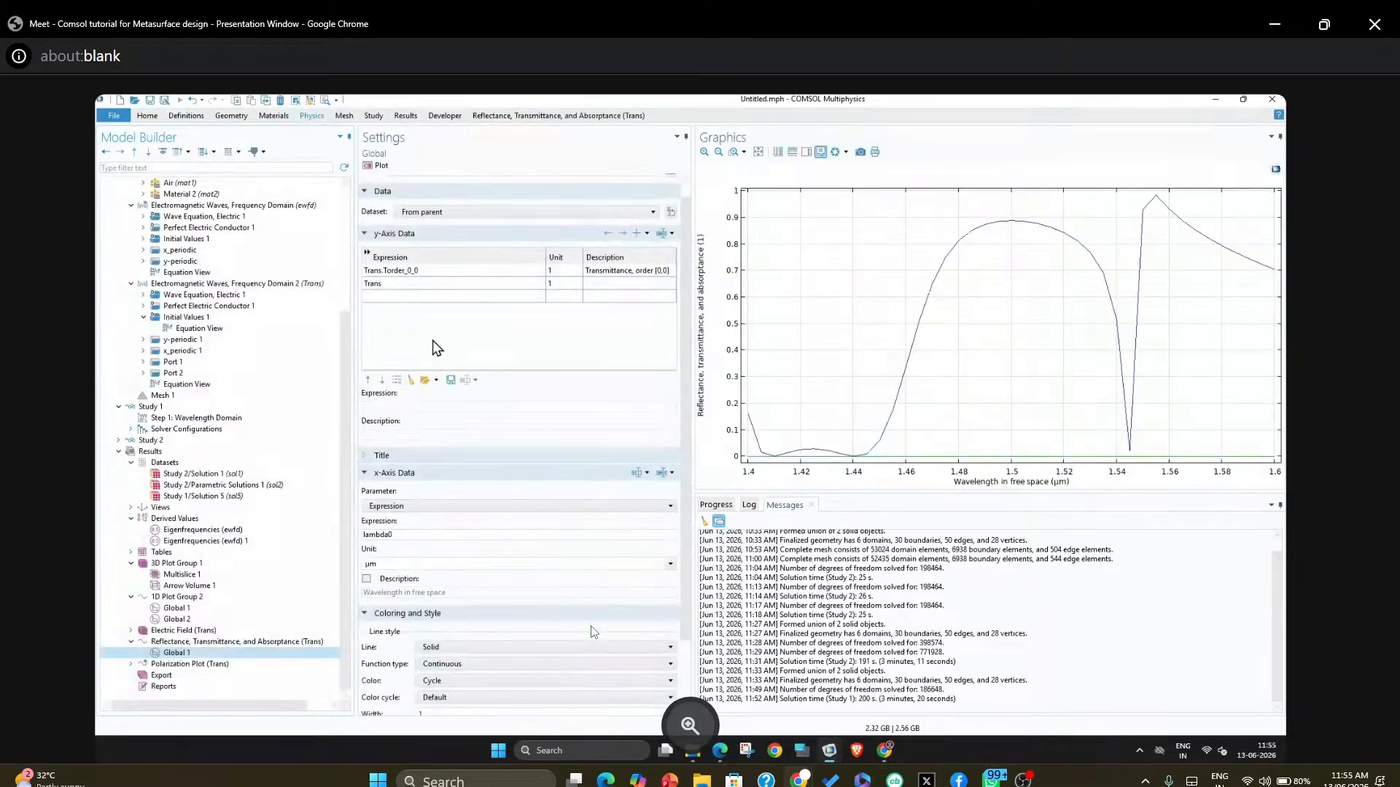
# Replace the second y-axis expression with P^2*av_top(Trans.Poavz/1[W]) and replot Global 1
pyautogui.click(369, 286)
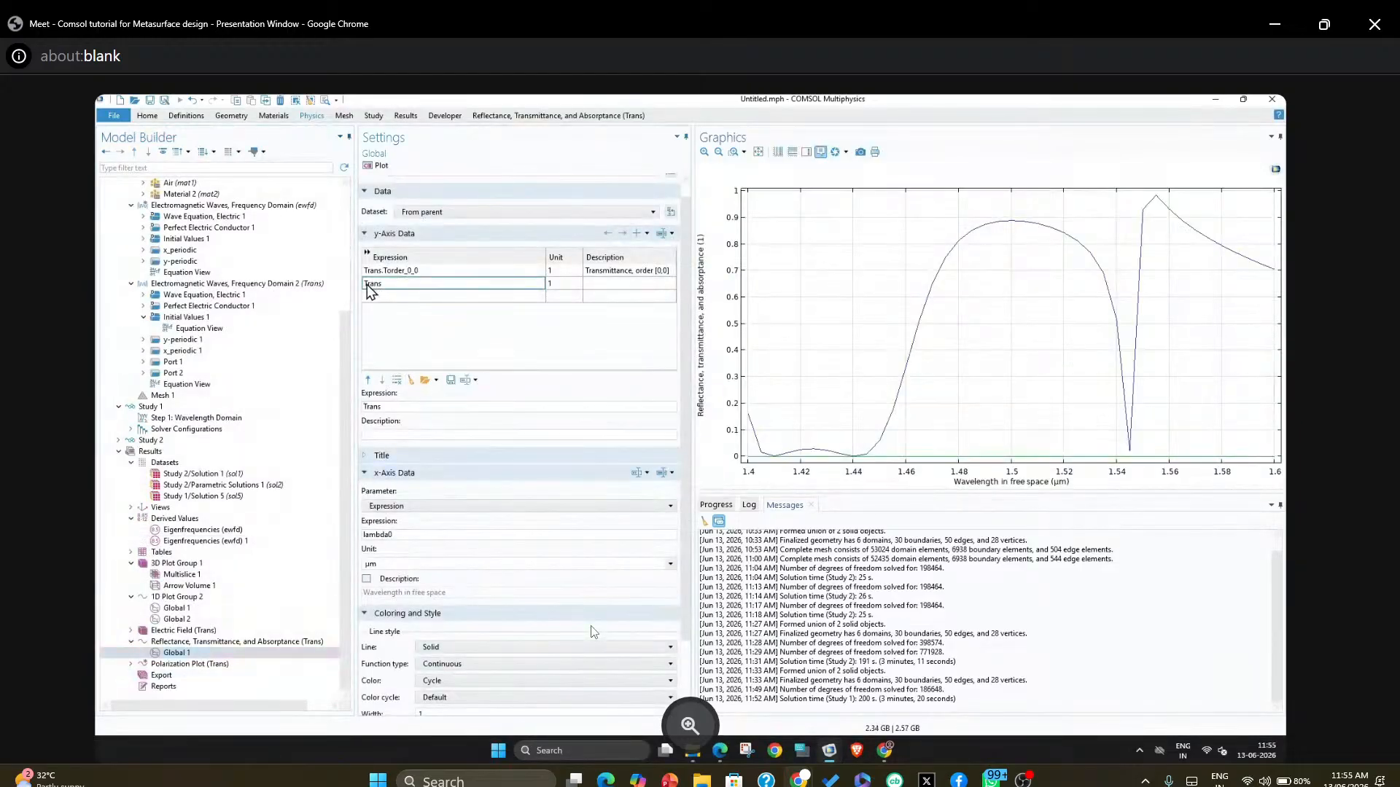
pyautogui.hotkey('ctrl', 'a')
pyautogui.write('P^2*av_top(Trans.Poavx/1[W])')
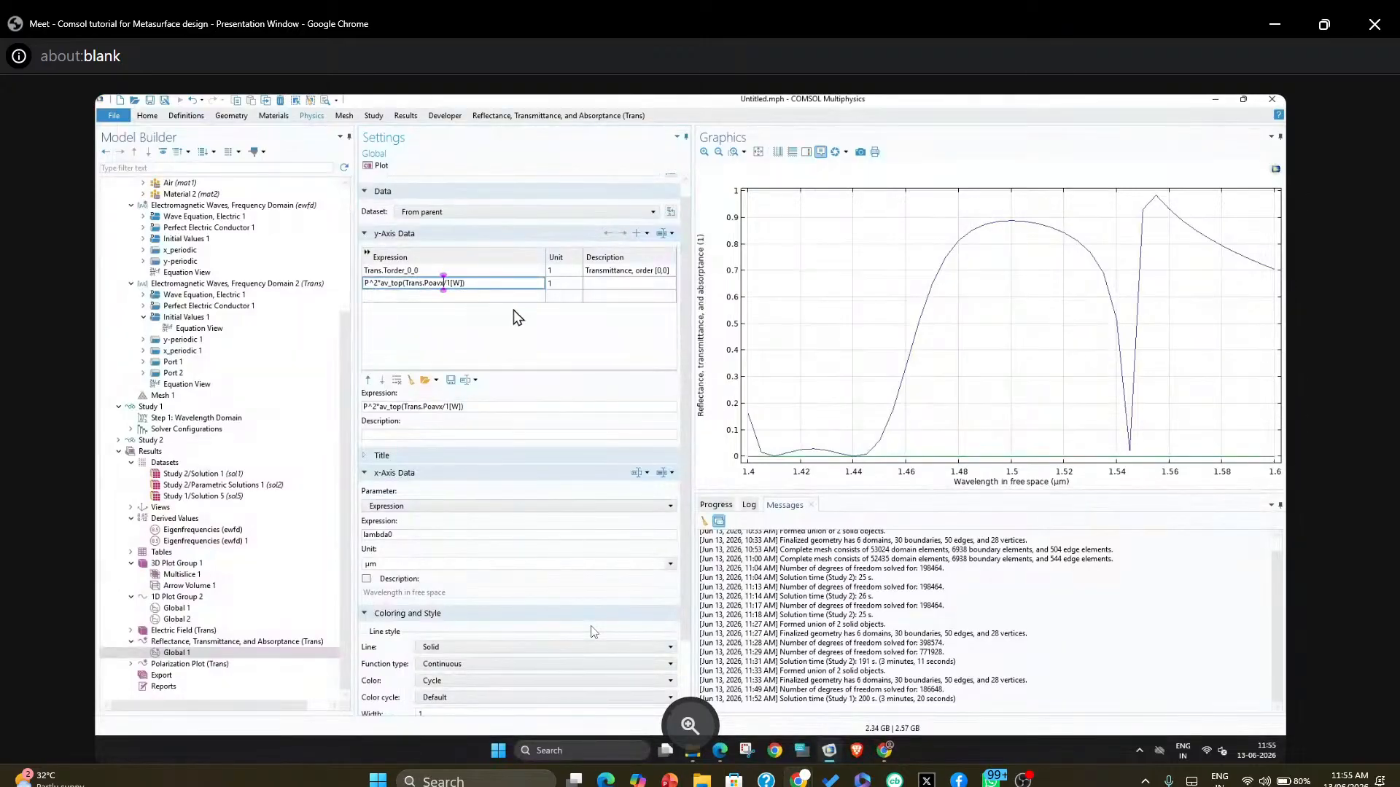
pyautogui.press('BackSpace')
pyautogui.write('z')
pyautogui.press('Return')
pyautogui.click(379, 166)
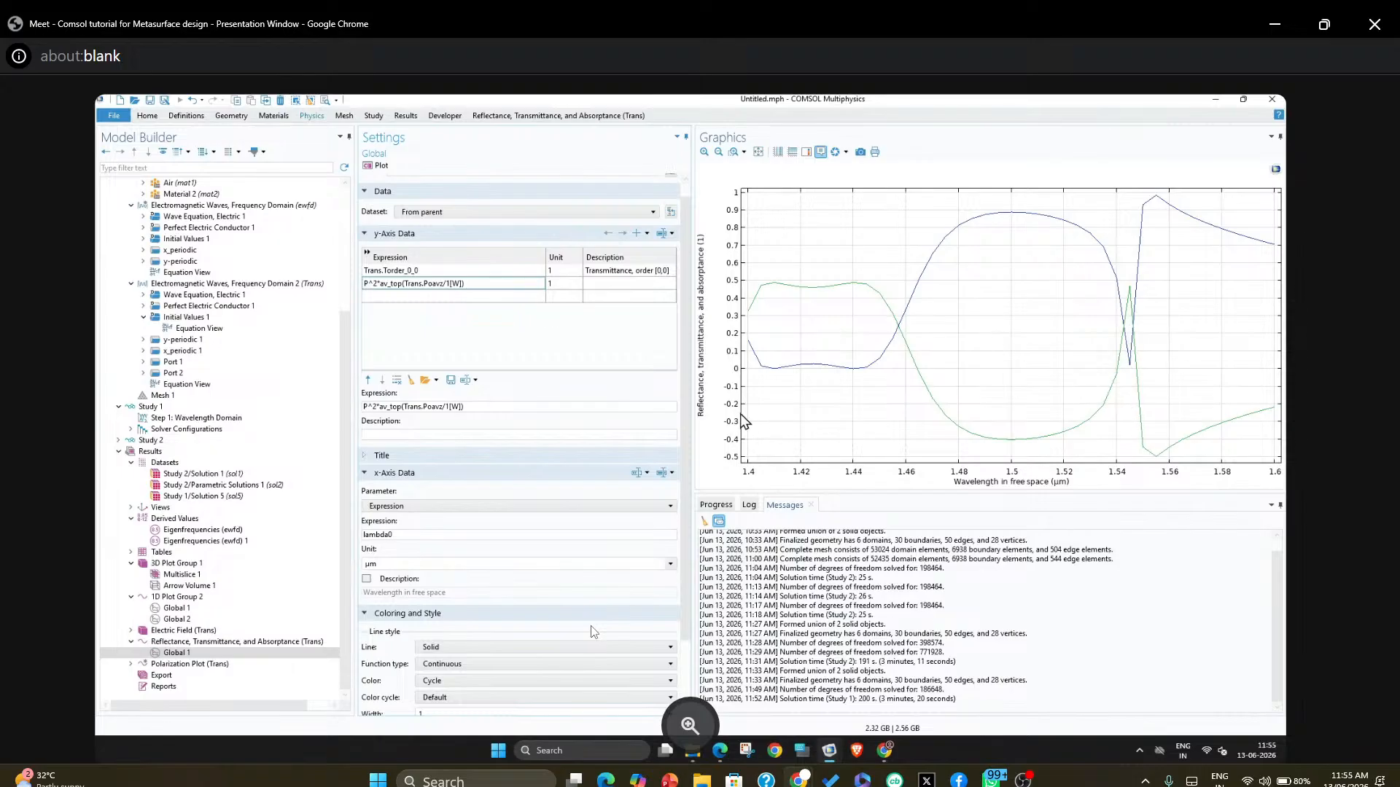
# Try the absolute value in the second y-axis expression of Global 1 as P^2*abs(av_top(Trans.Poavz/1[W])) and replot
pyautogui.click(405, 286)
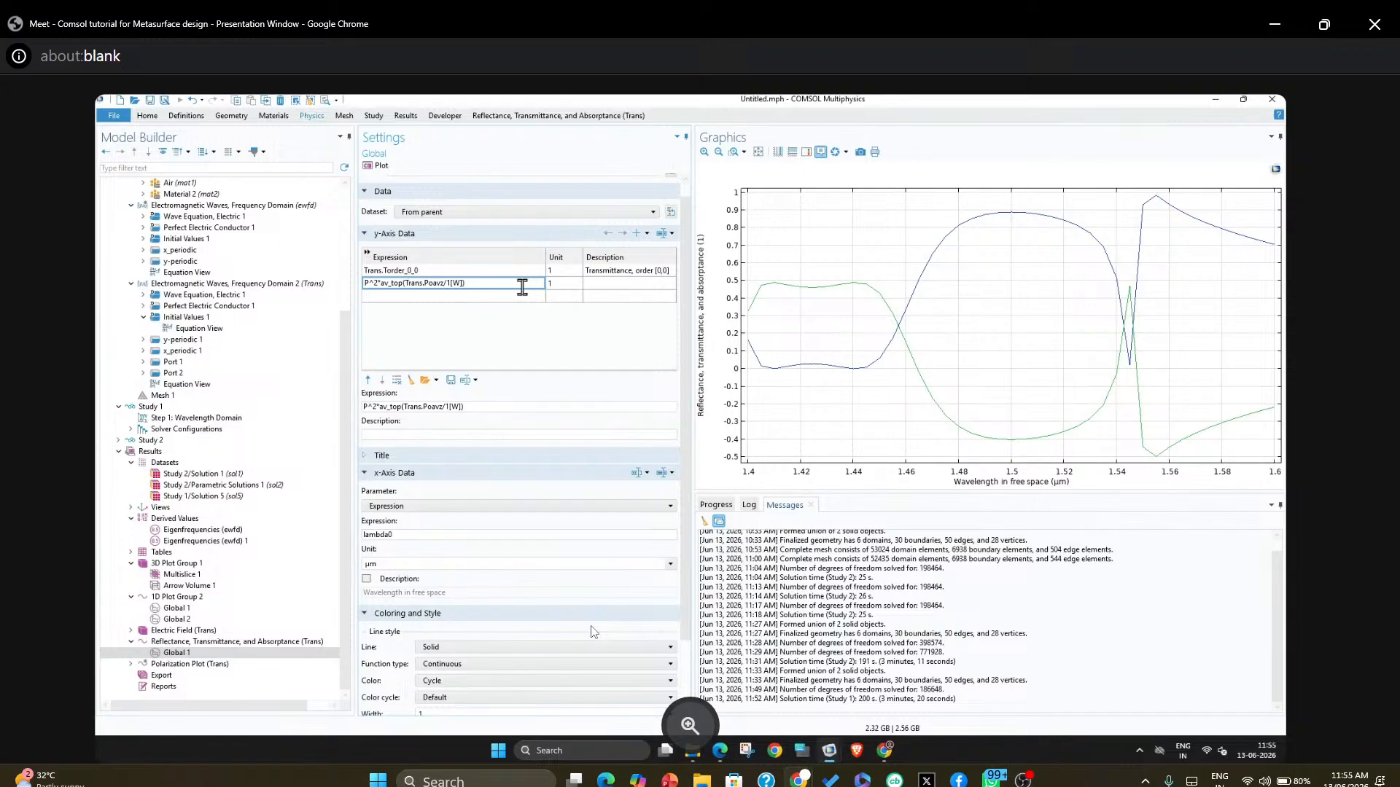
pyautogui.press('Left')
pyautogui.press('Left')
pyautogui.press('Left')
pyautogui.press('Left')
pyautogui.press('Left')
pyautogui.press('Left')
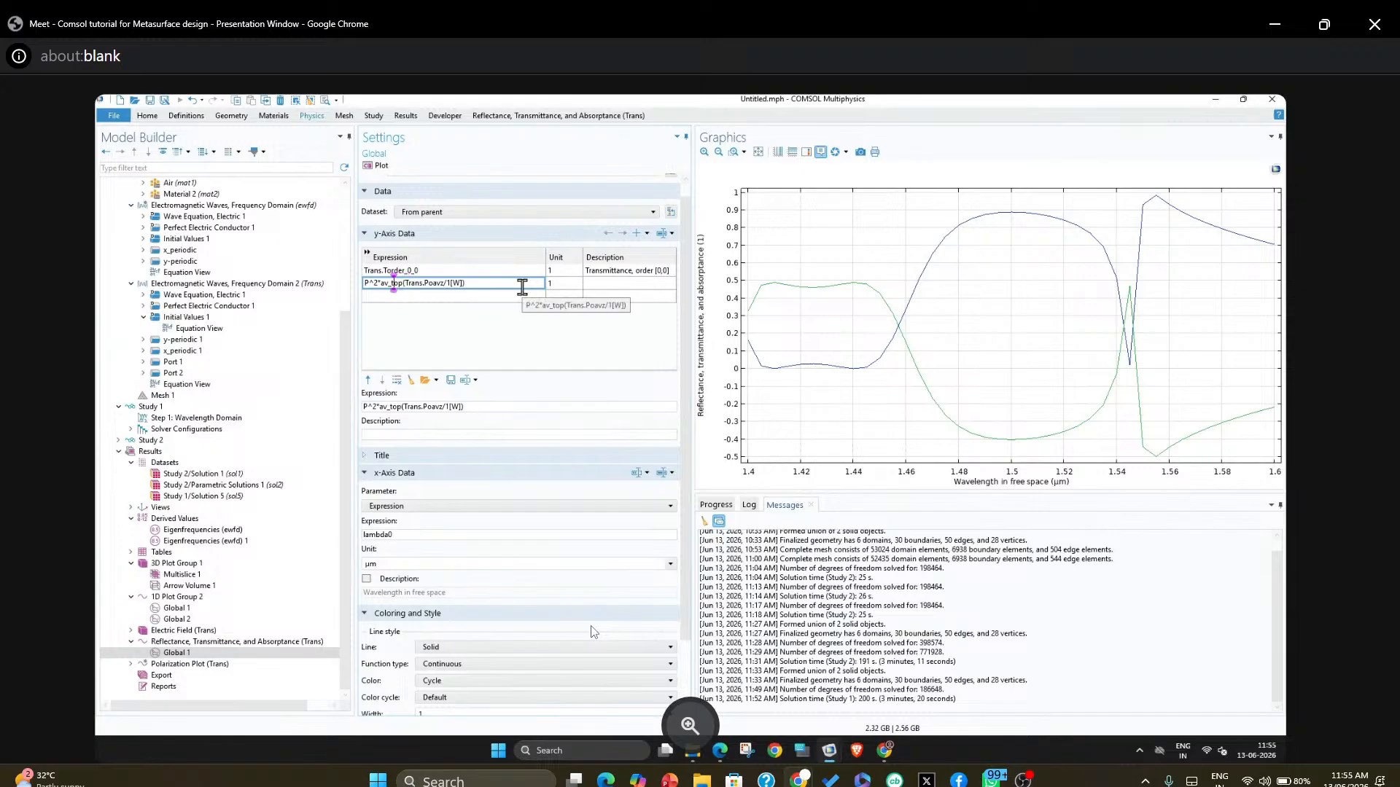
pyautogui.press('Left')
pyautogui.write('abs(')
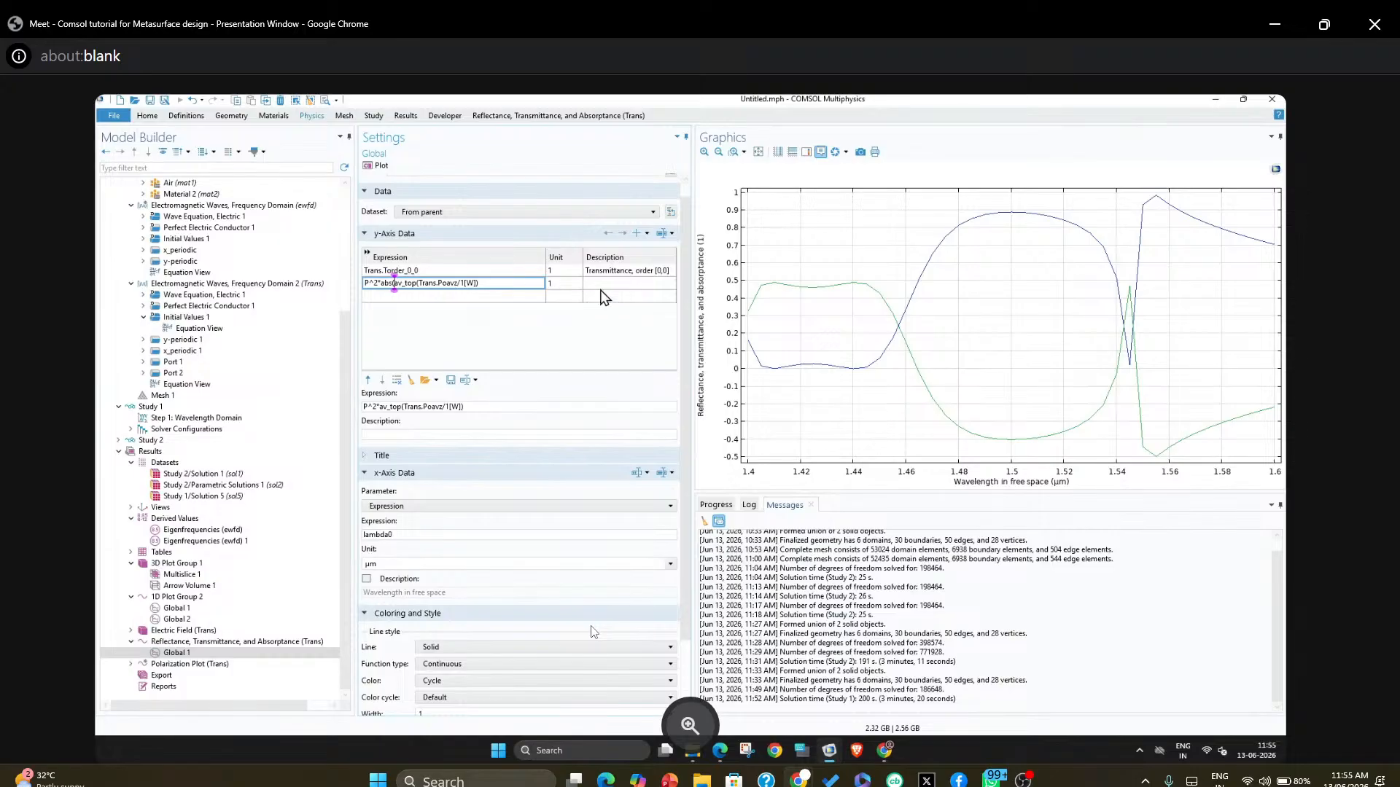
pyautogui.click(499, 285)
pyautogui.write(')')
pyautogui.click(506, 342)
pyautogui.click(379, 167)
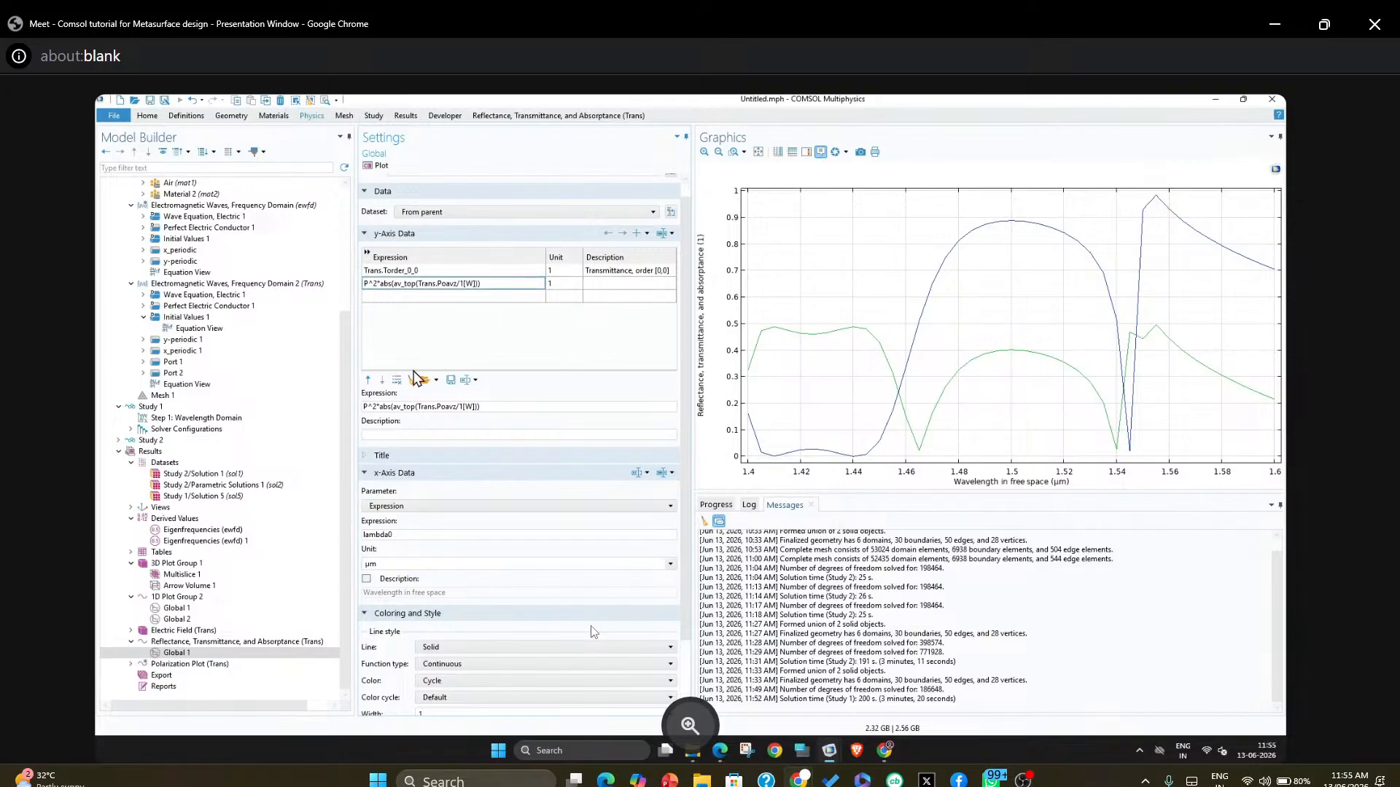
# Delete the second y-axis expression from Global 1 and replot with only Trans.Torder_0_0
pyautogui.click(397, 380)
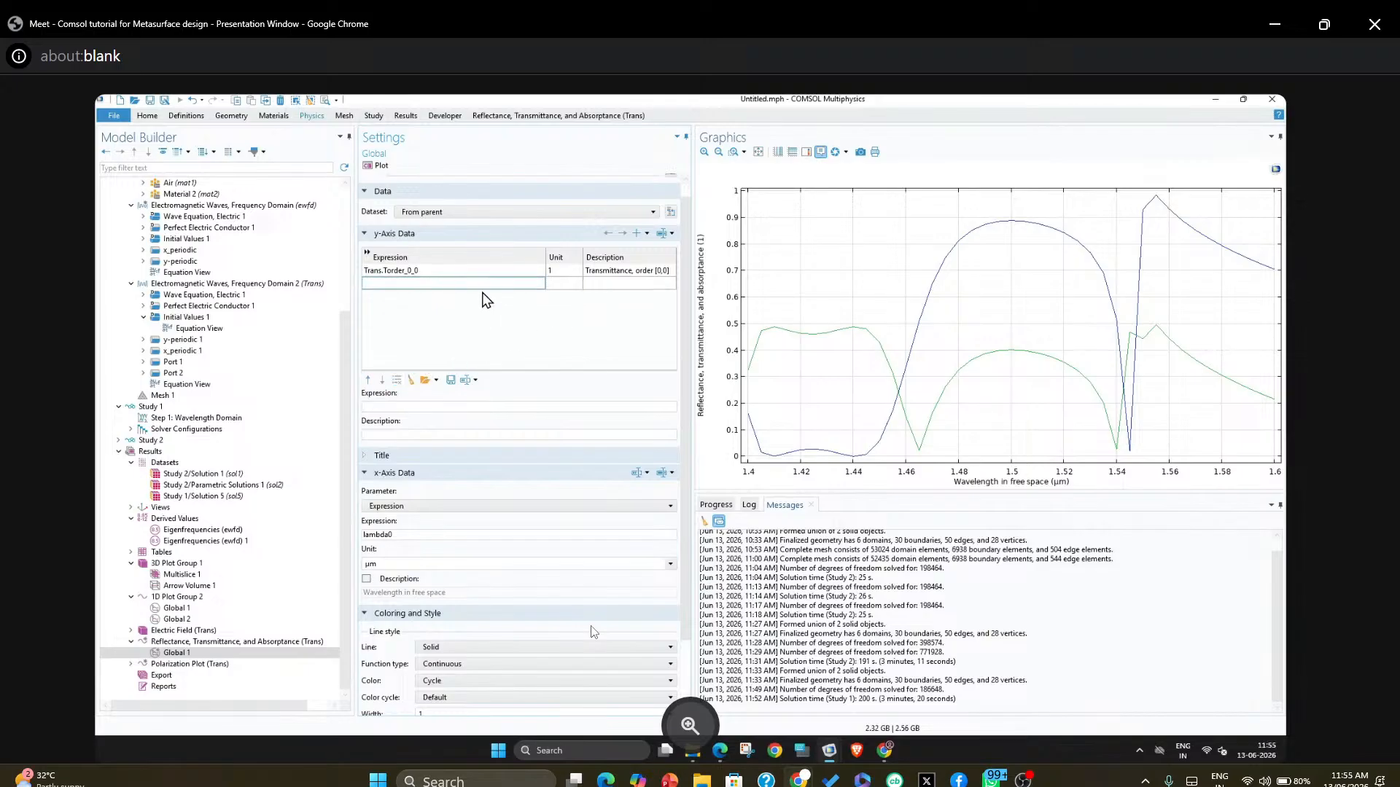
pyautogui.click(368, 167)
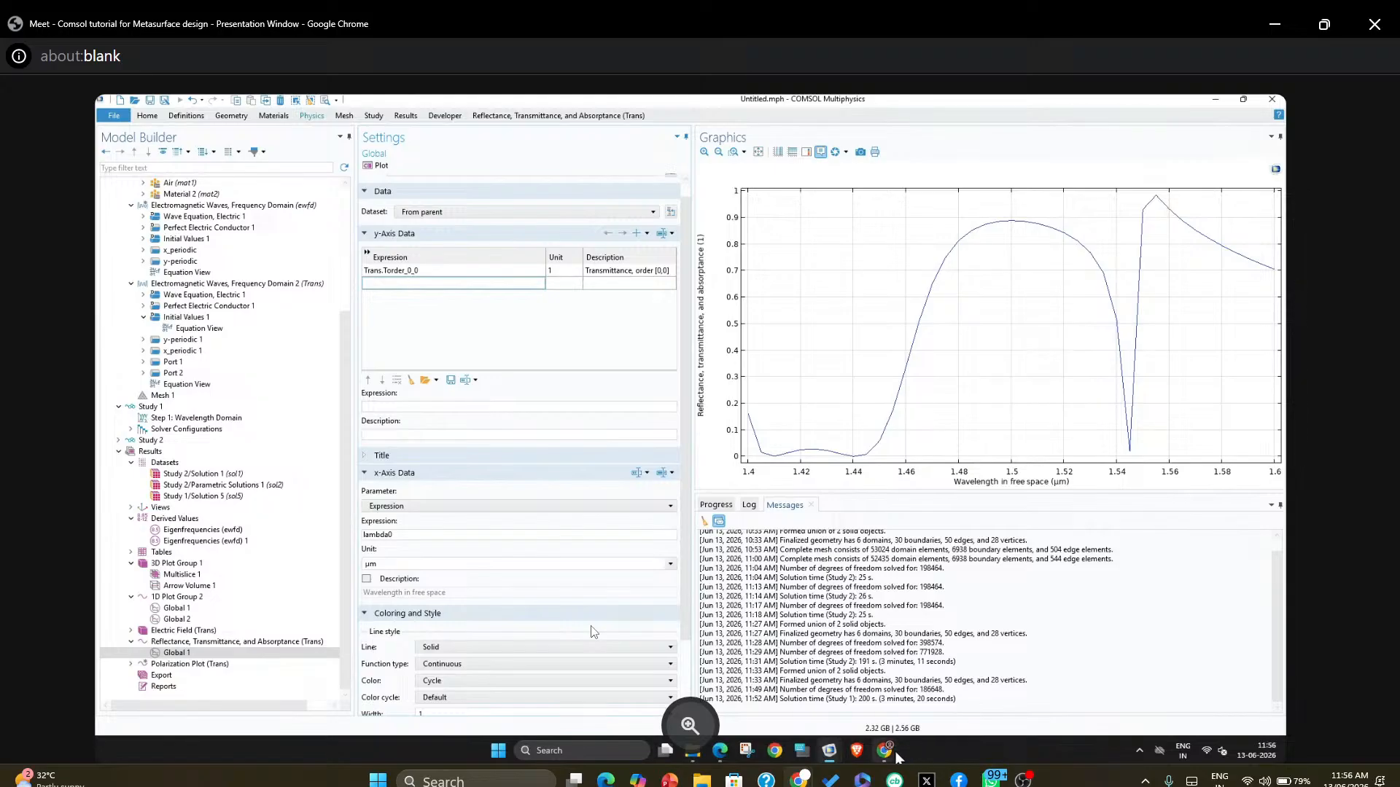
# Switch to the Chrome browser window and bring up the Google Meet call's tab
pyautogui.moveTo(890, 758)
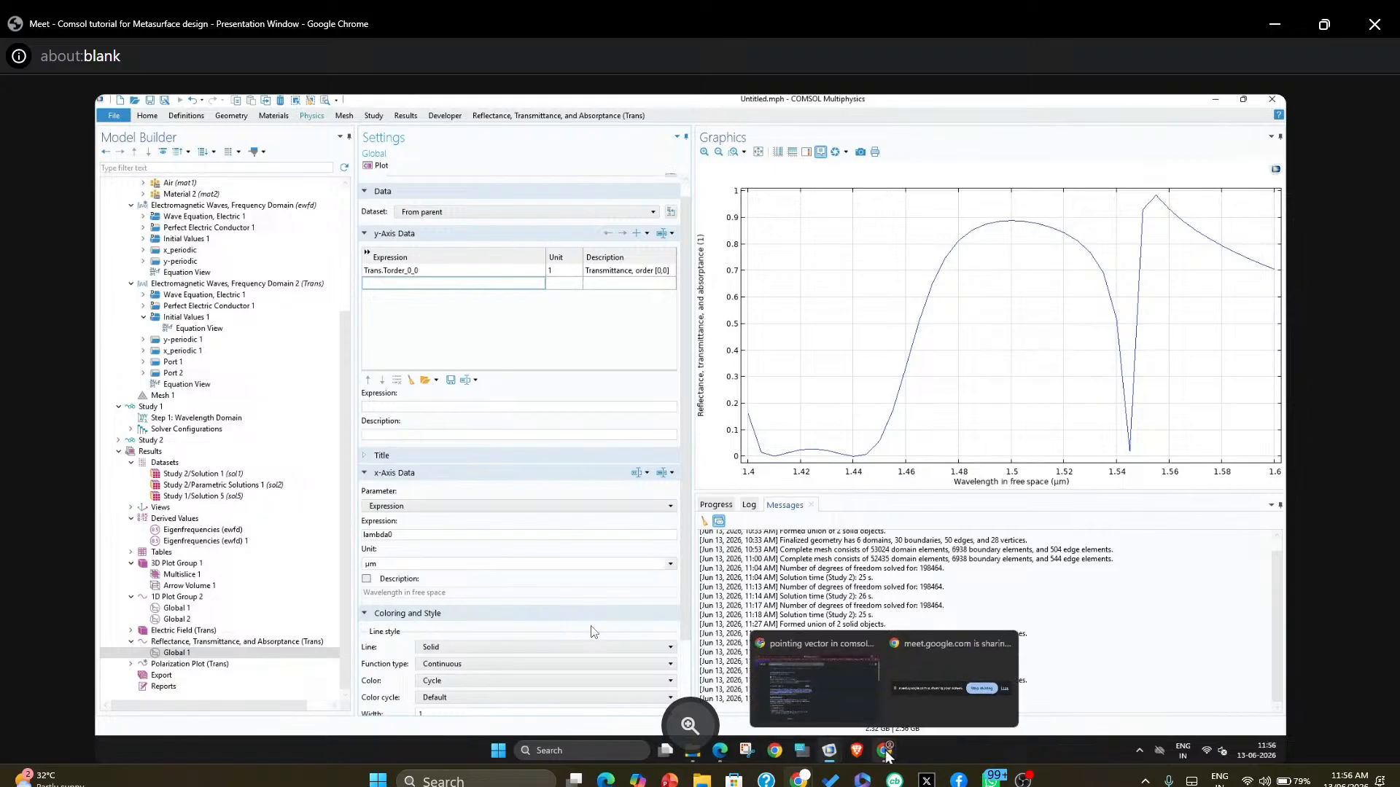
pyautogui.click(815, 685)
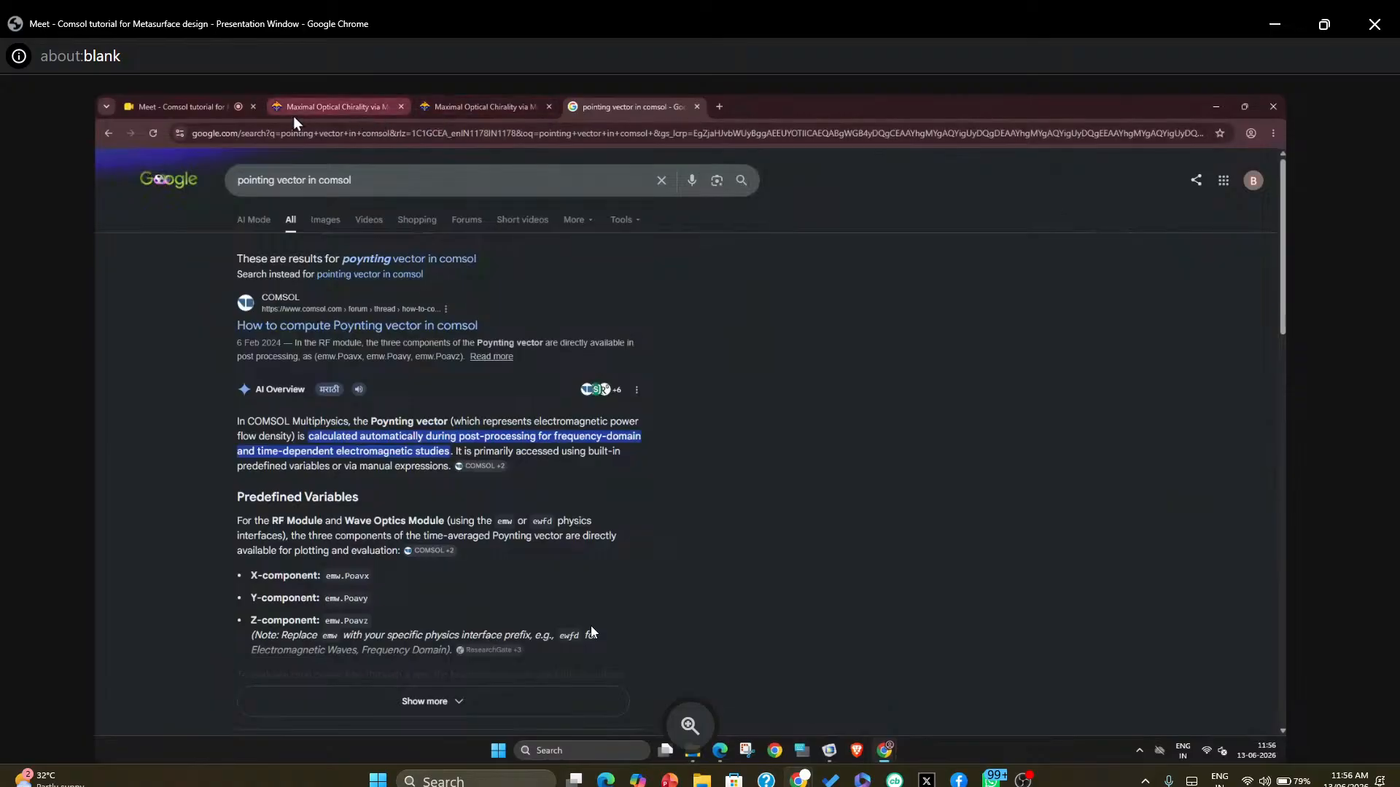
pyautogui.click(218, 107)
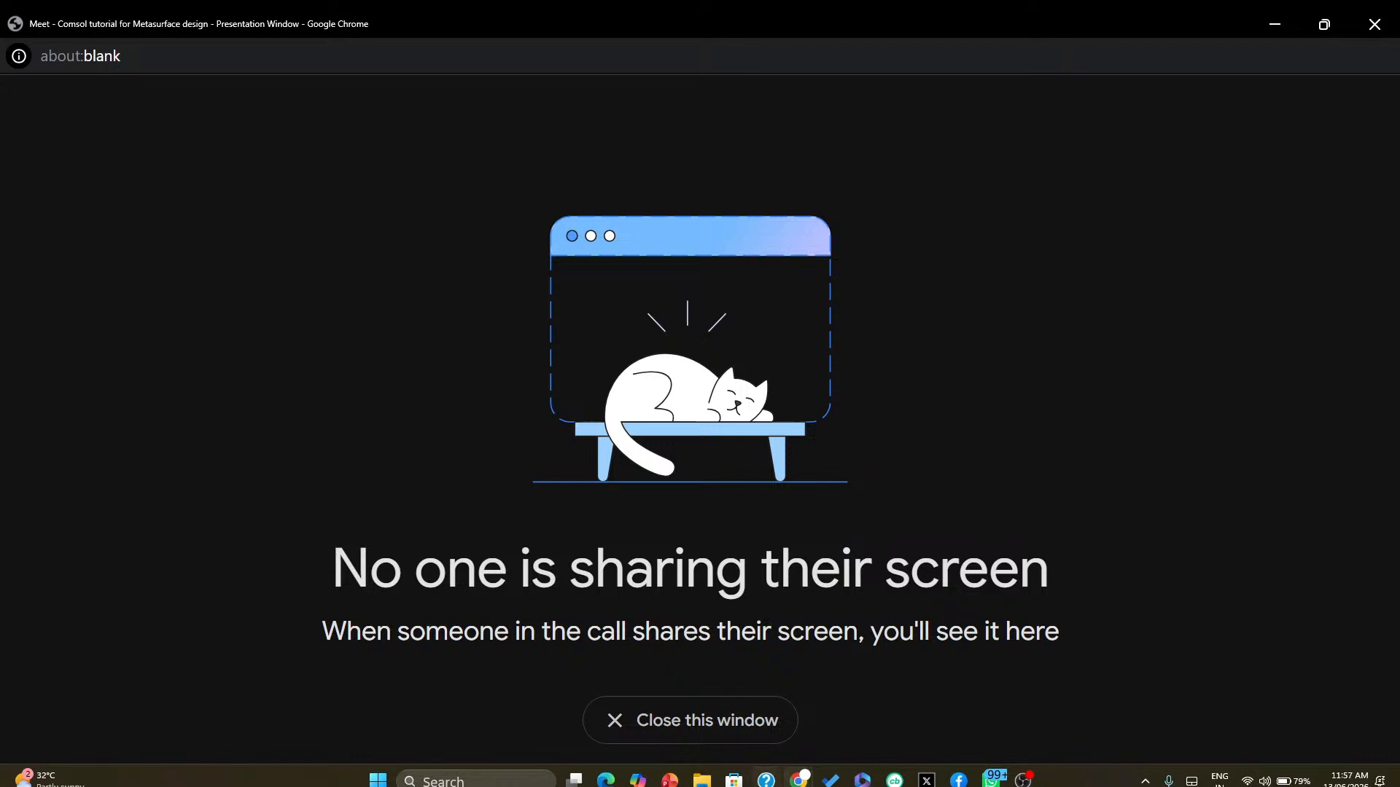
pyautogui.click(1023, 780)
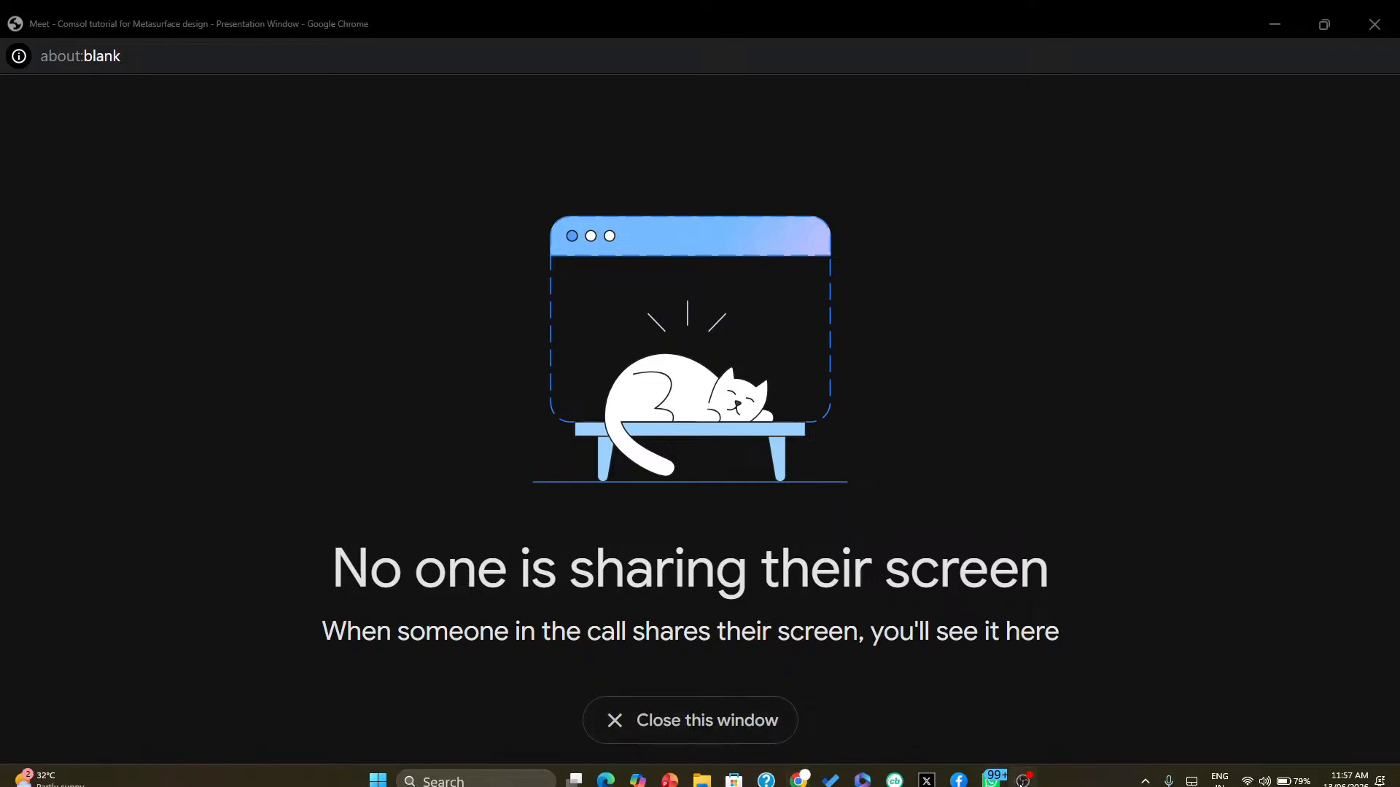